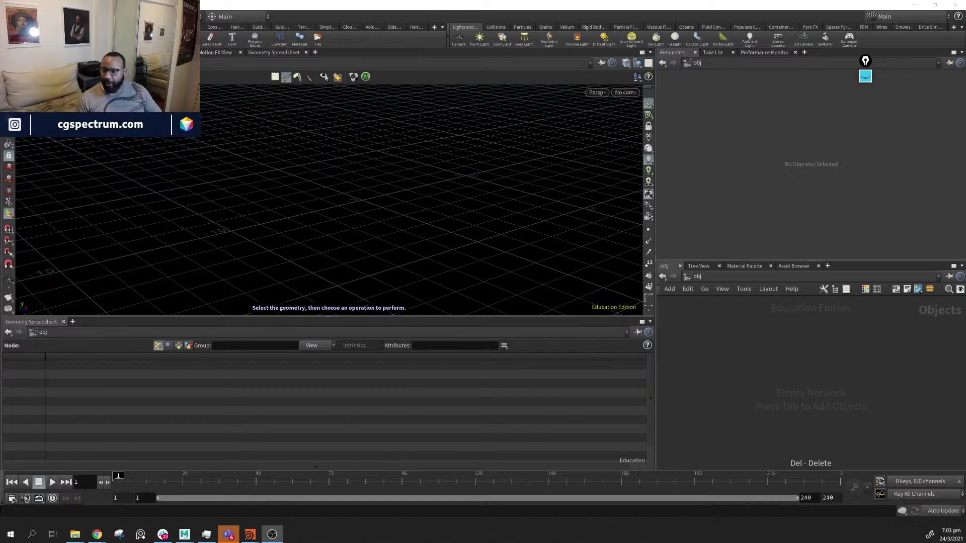
Expand the screen annotation tools over the empty 3D scene
click(865, 76)
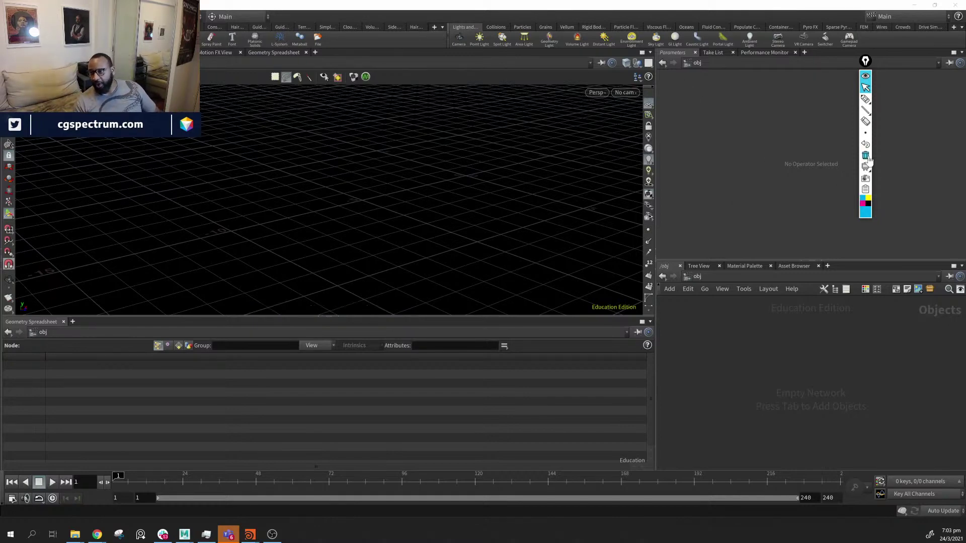
click(881, 168)
click(877, 167)
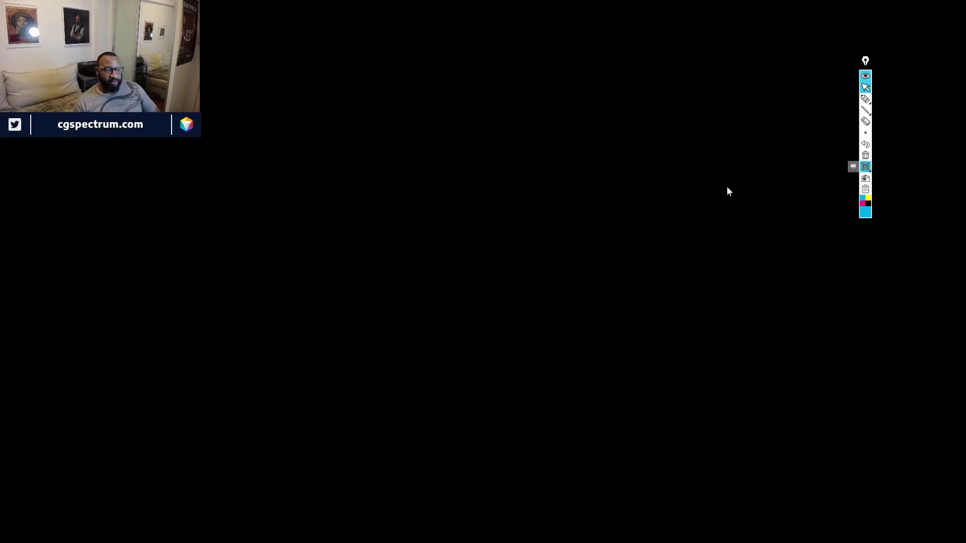
click(852, 166)
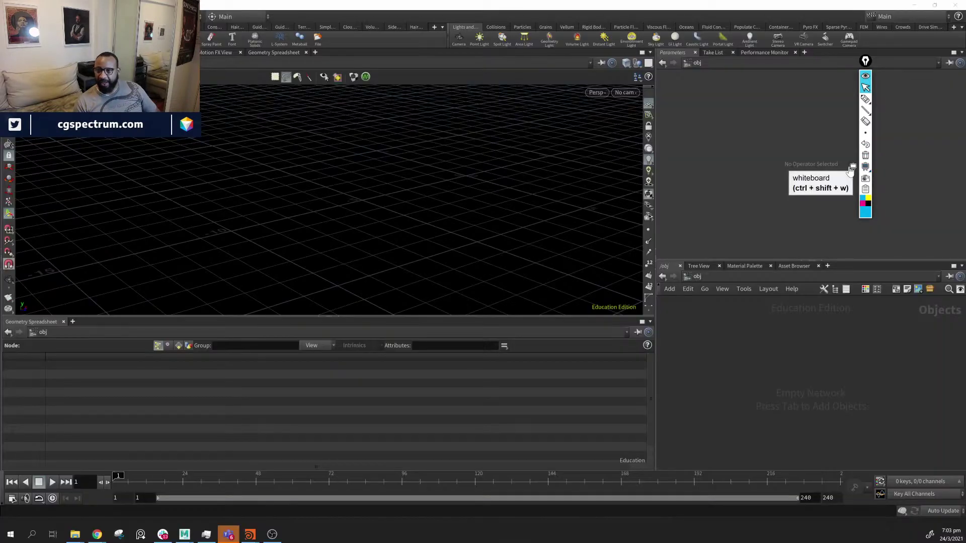
click(852, 168)
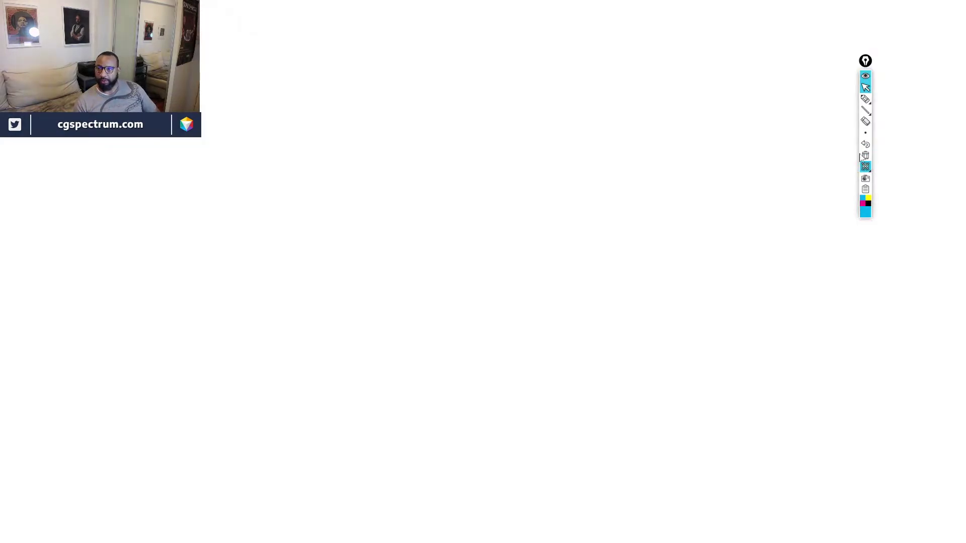
click(865, 167)
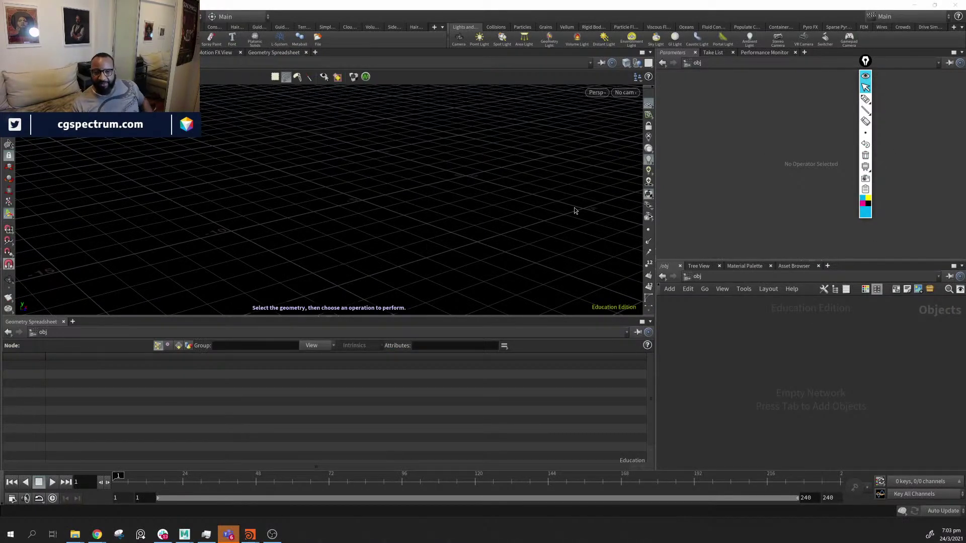
Draw a red arrow over the viewport grid as the X axis, clearing any stray arrow first
mouse_move(866, 111)
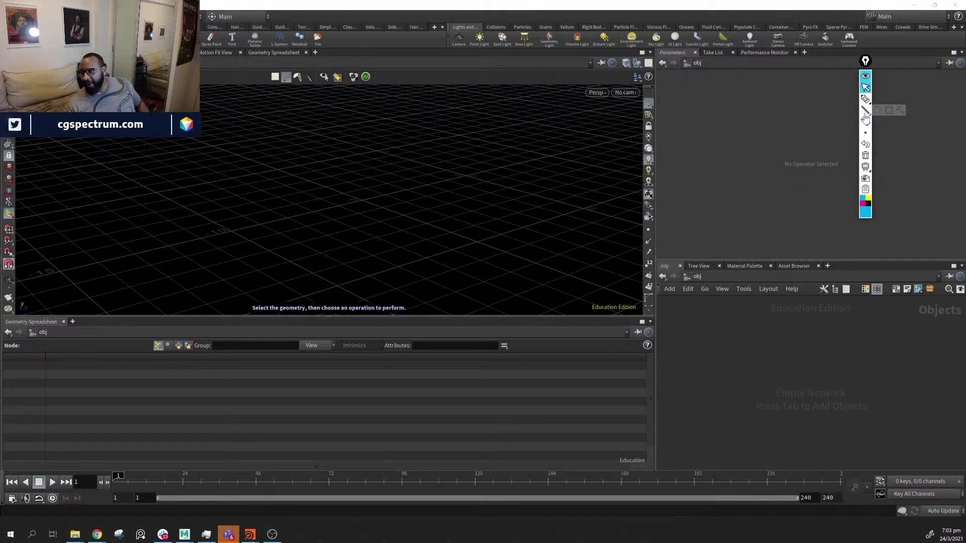
click(900, 110)
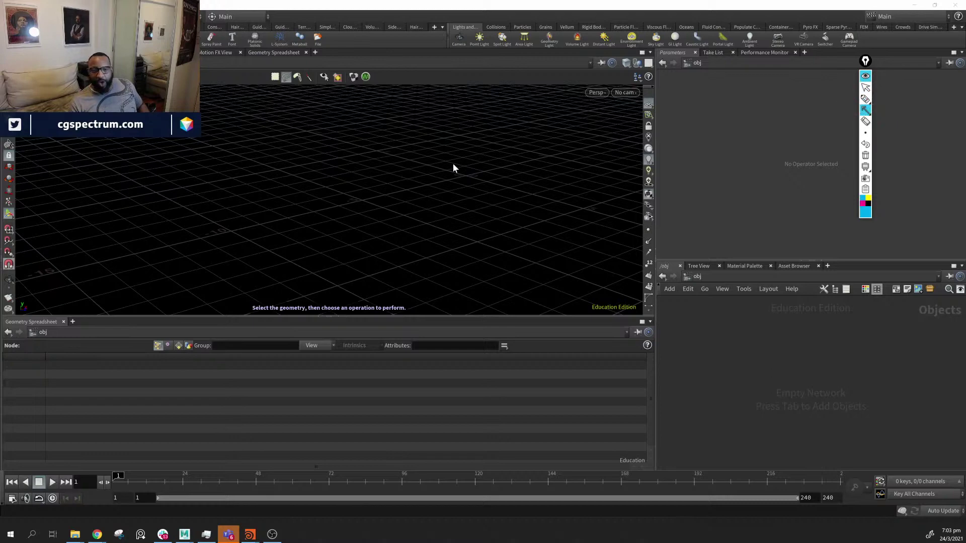
click(865, 207)
click(902, 154)
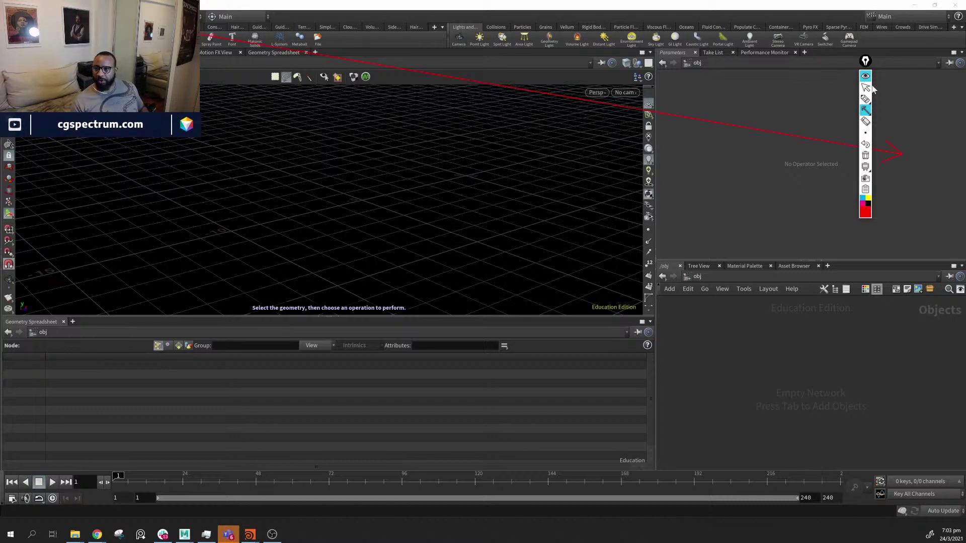
click(865, 155)
mouse_move(287, 211)
mouse_down()
mouse_move(469, 175)
mouse_move(458, 173)
mouse_up()
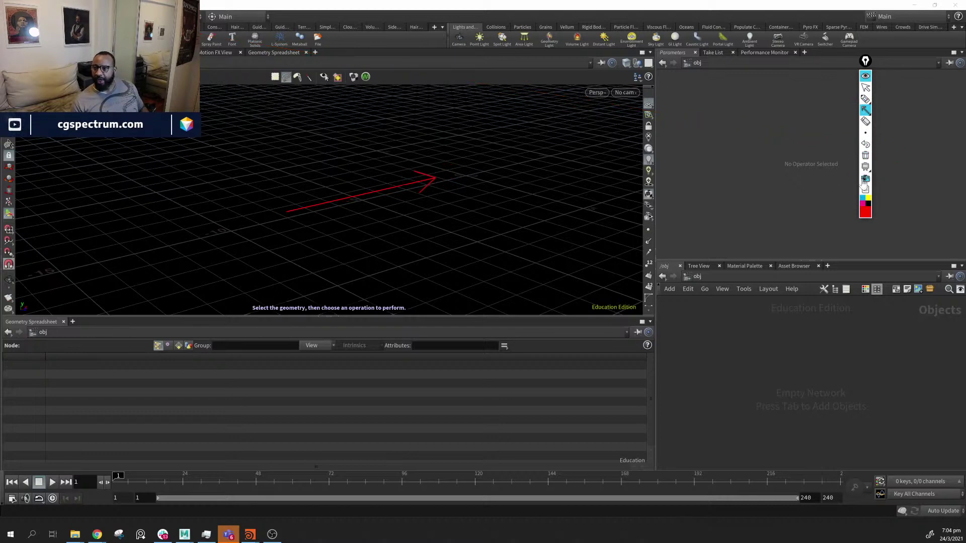
Draw a green arrow straight up and a blue arrow diagonally toward the viewer, both from the red arrow's origin
click(866, 210)
click(903, 133)
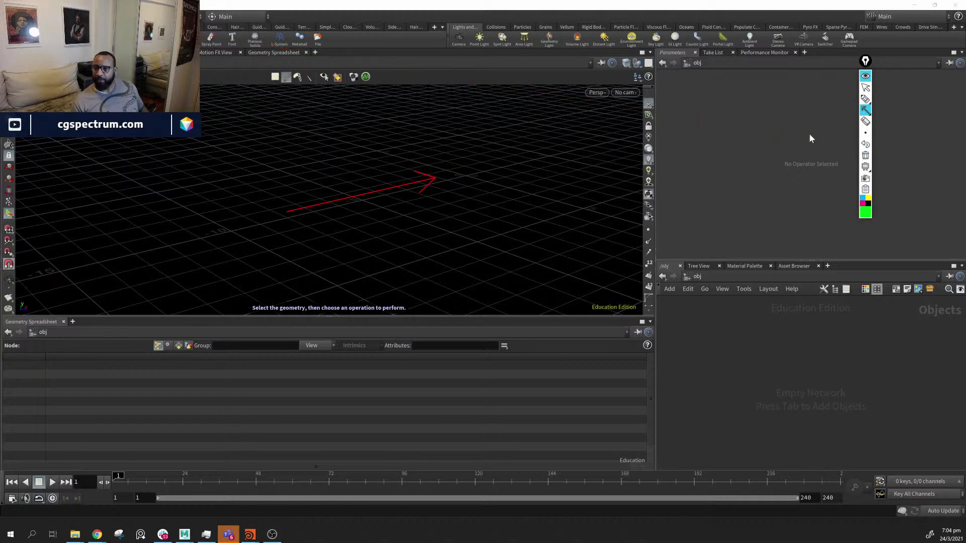
drag(286, 211, 282, 94)
click(862, 198)
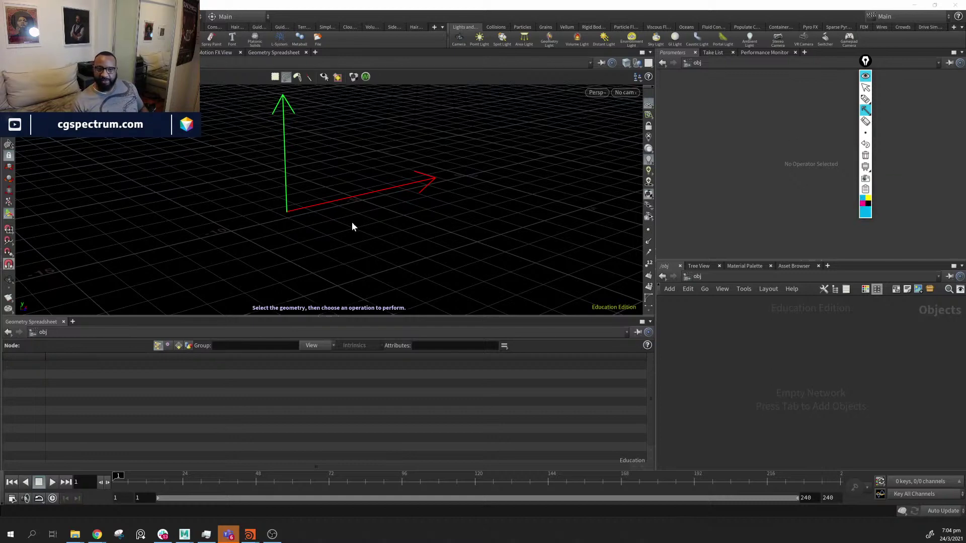
drag(287, 212, 369, 260)
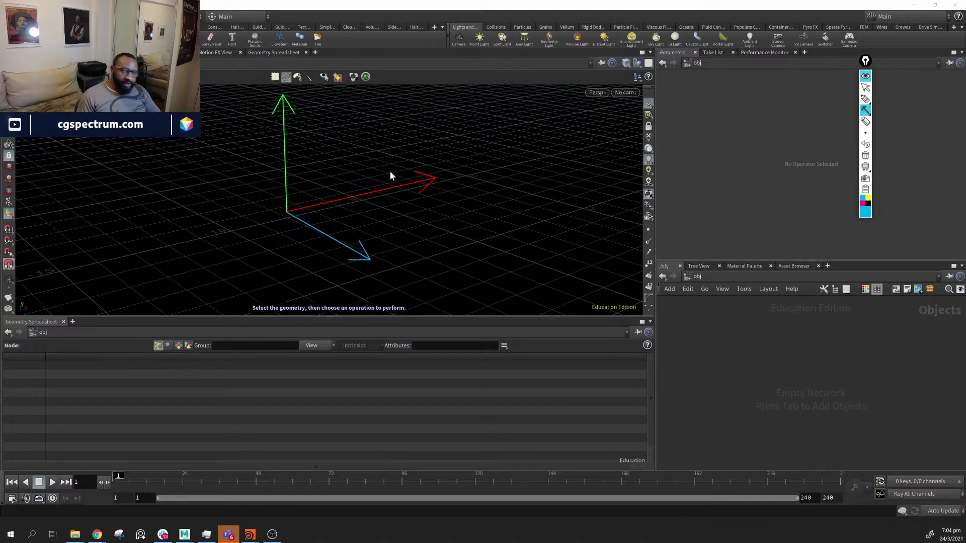
Draw yellow right-angle markers between the axis arrows at their shared origin using straight lines
mouse_move(865, 99)
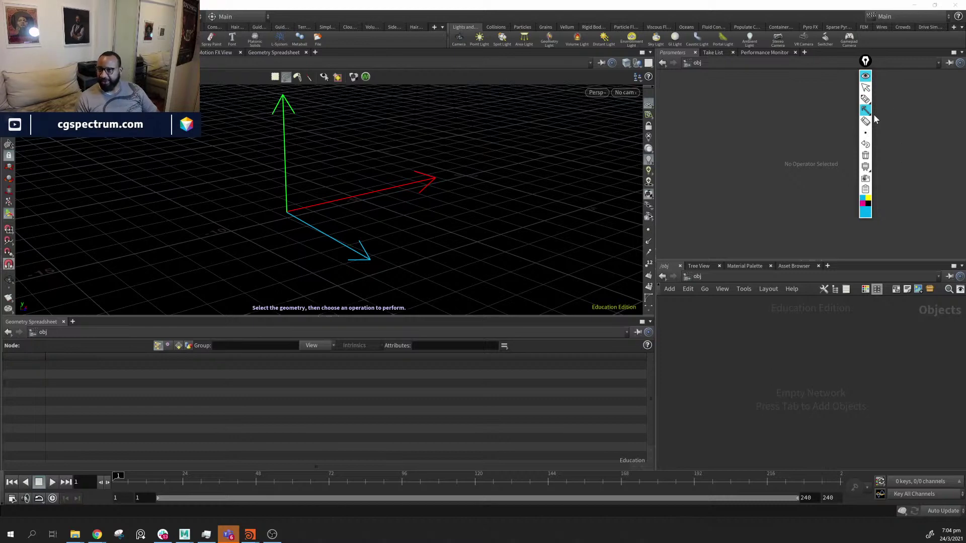
click(833, 110)
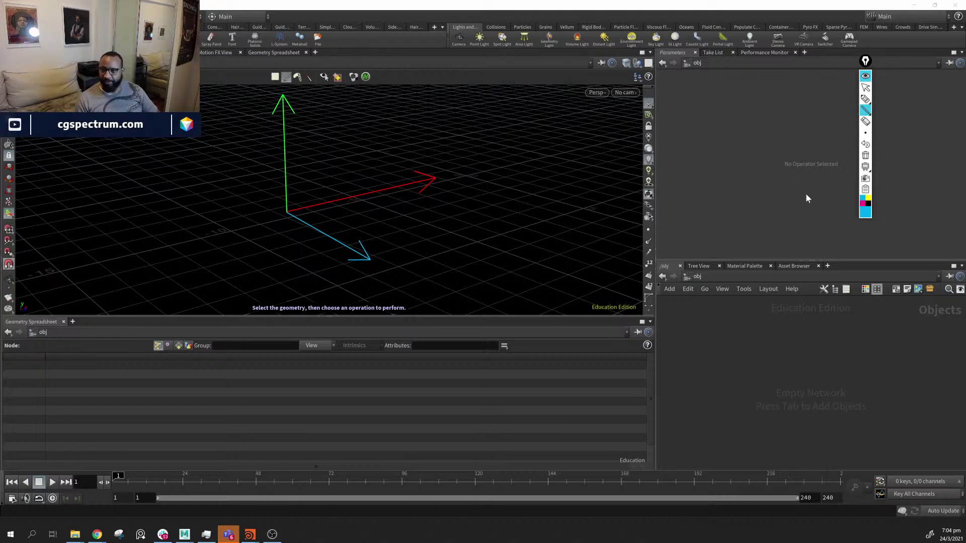
click(869, 200)
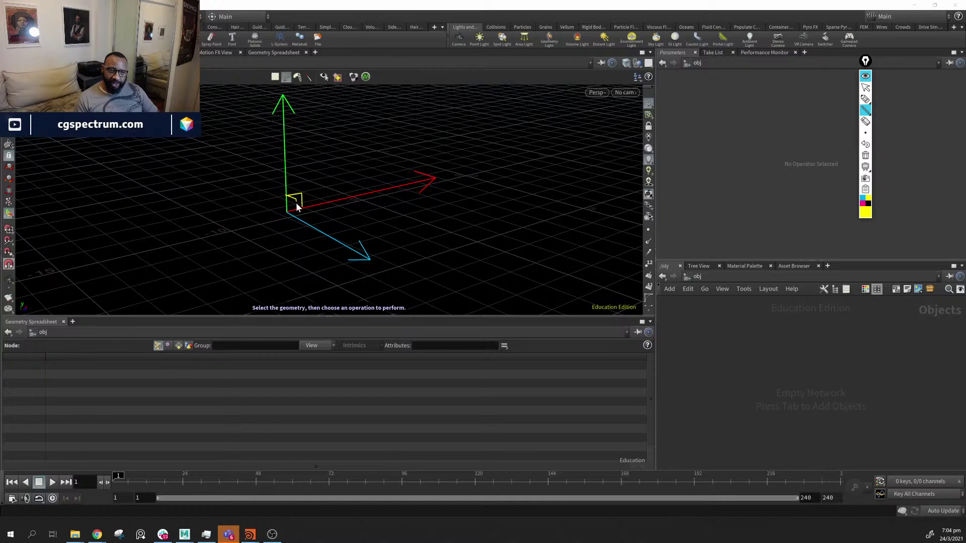
drag(296, 203, 297, 217)
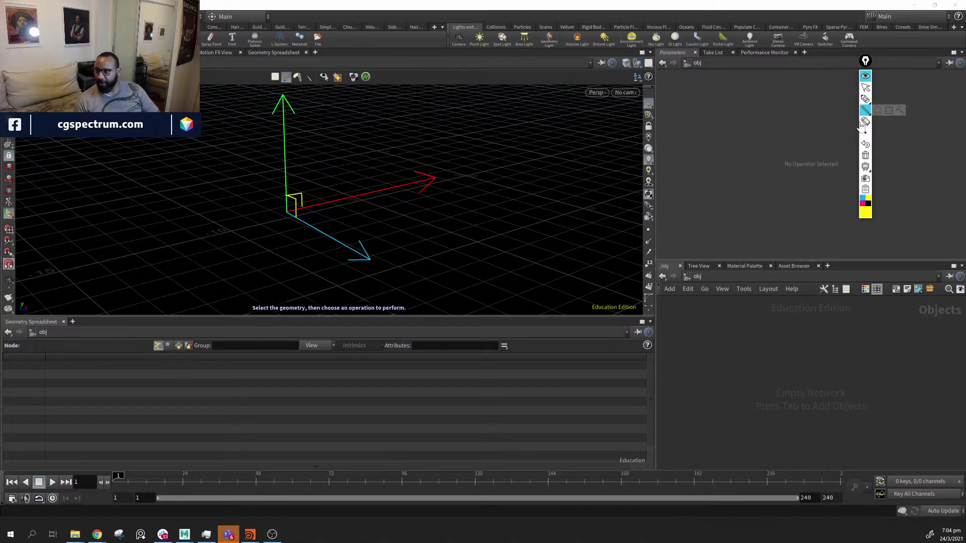
Label the red arrow's tip with the yellow text "1 0 0"
click(865, 99)
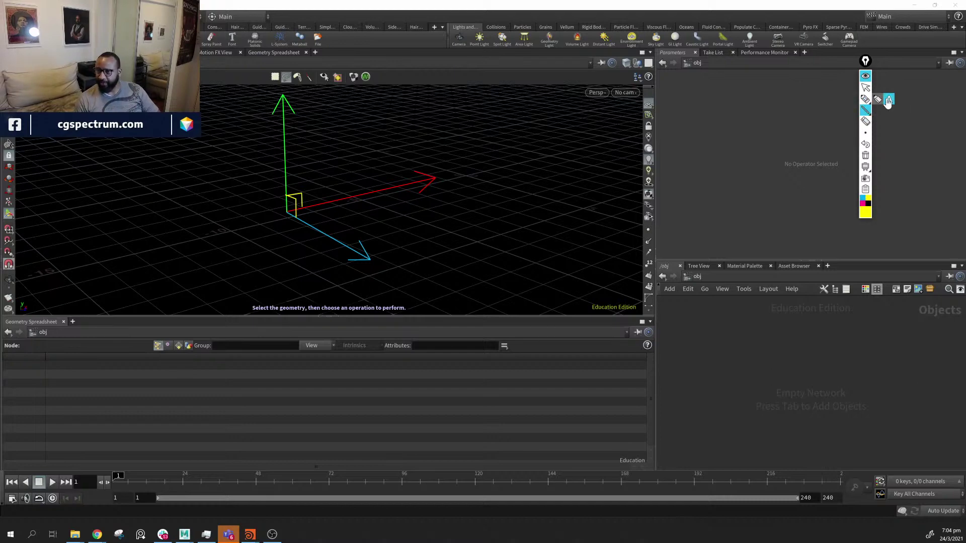
click(425, 158)
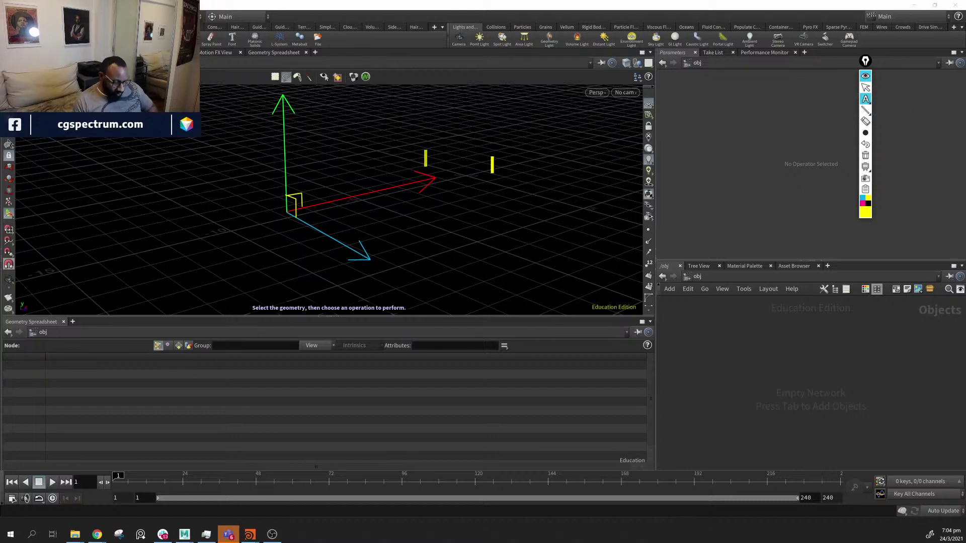
text(1)
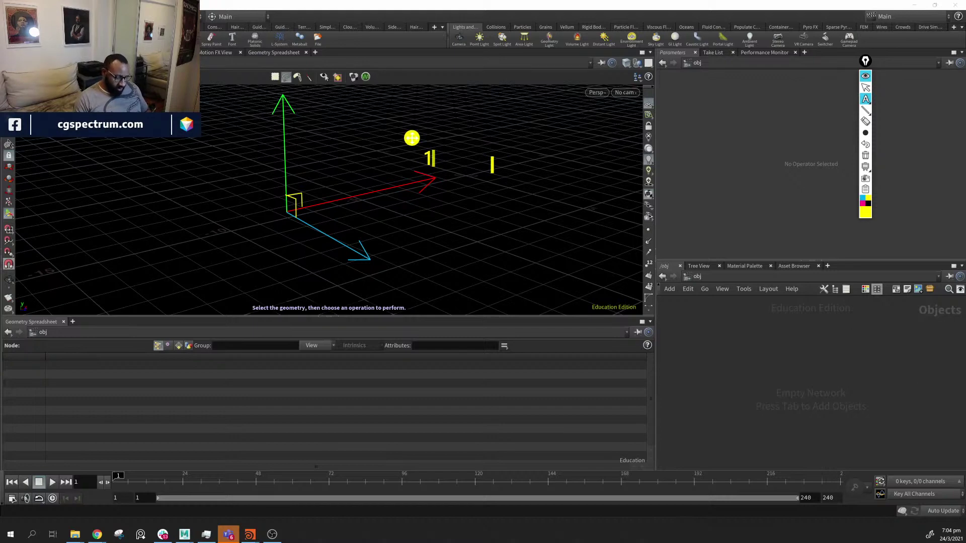
text(0 0)
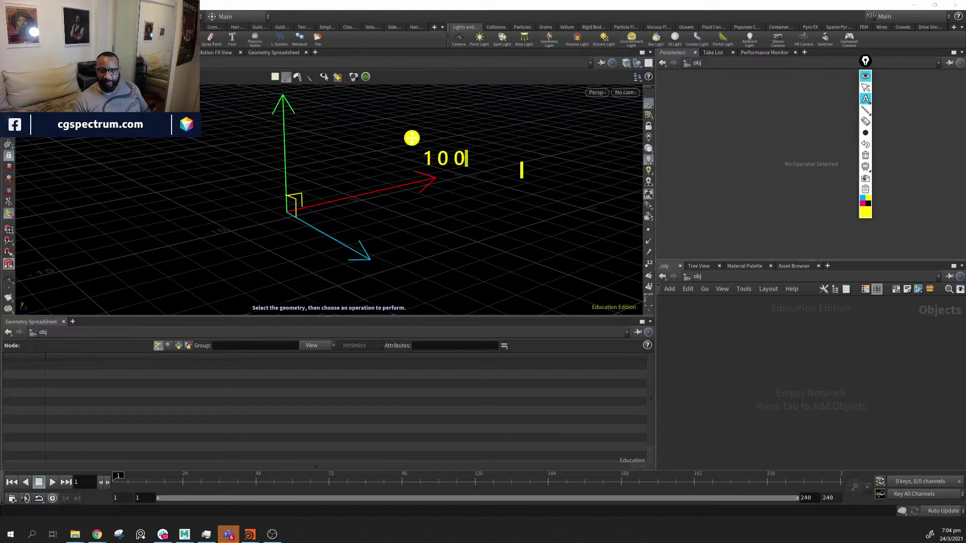
Label the blue arrow's tip "0 0 1" and the green arrow's tip "0 1 0"
click(383, 267)
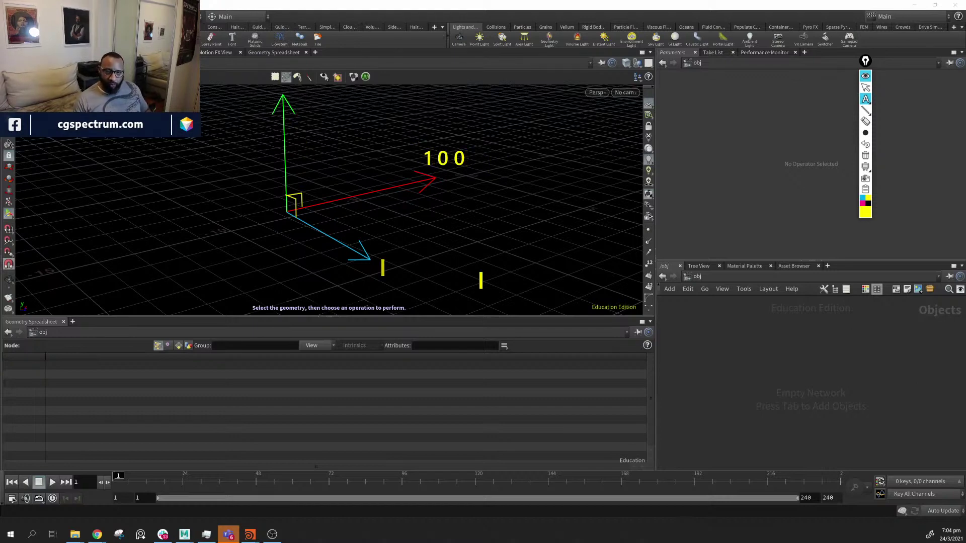
text(001)
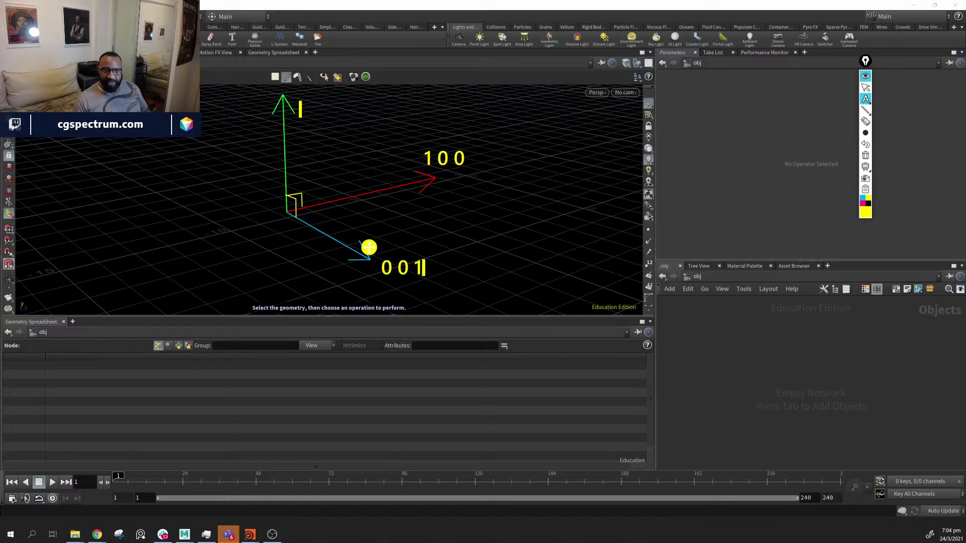
click(305, 103)
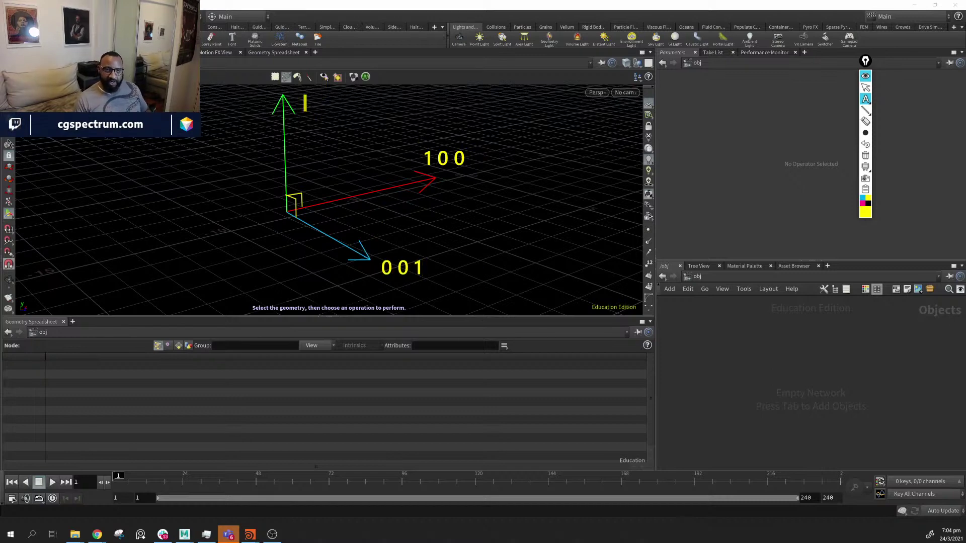
text(0 )
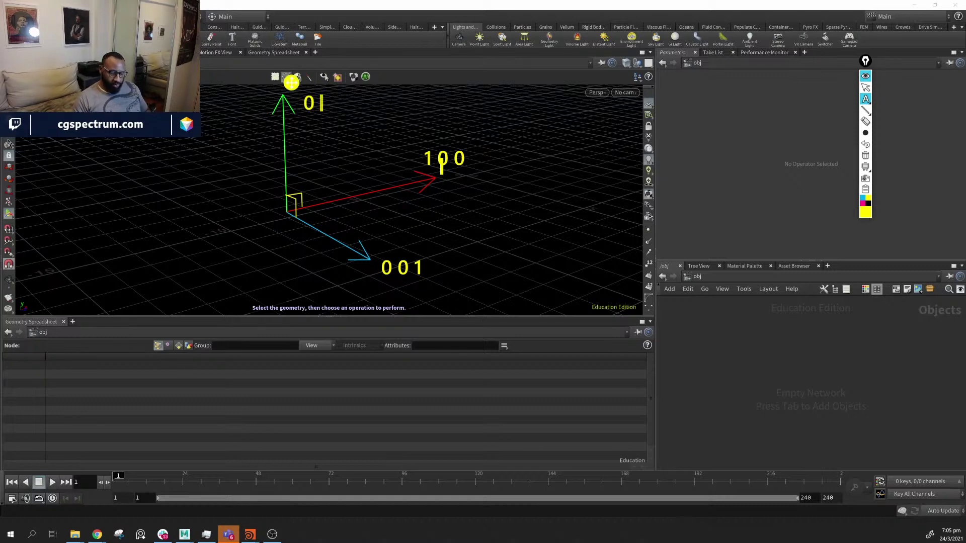
text(1 0)
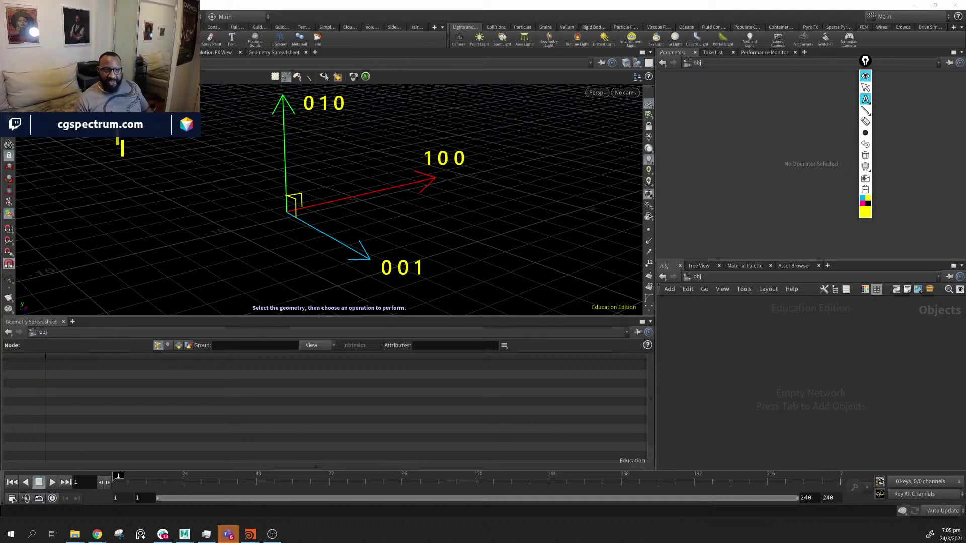
Write the rows 100, 010 and 001 stacked beside the axes and enclose them in yellow square brackets as a matrix
text(100)
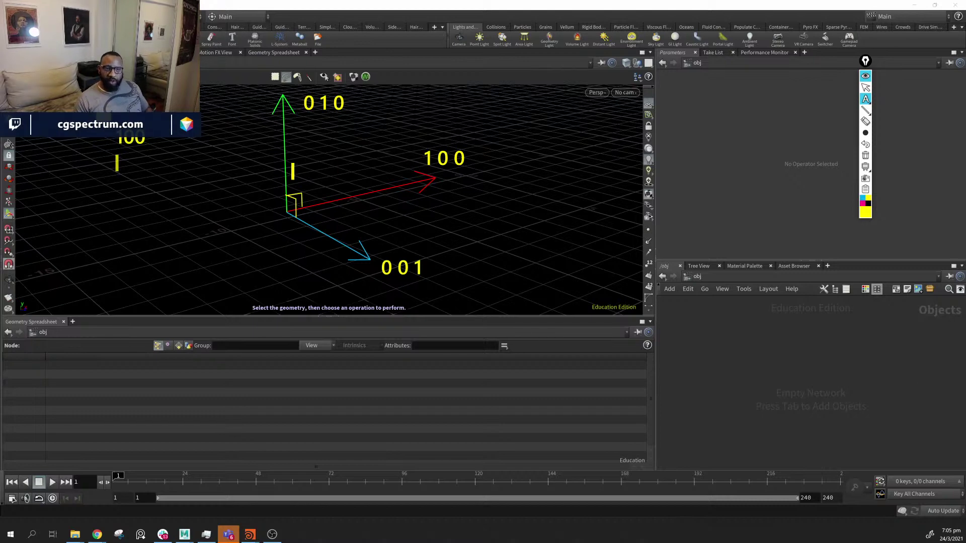
text( 010)
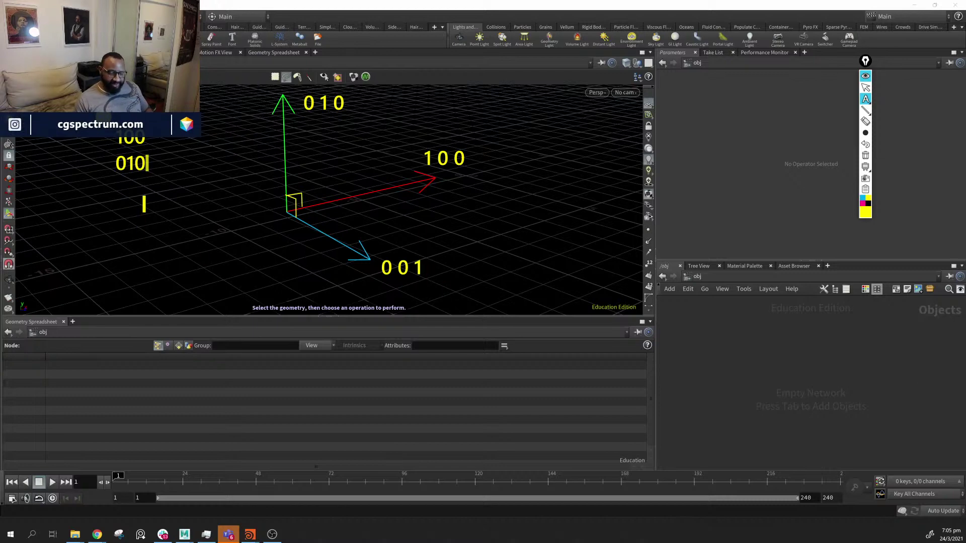
key(Return)
text(001)
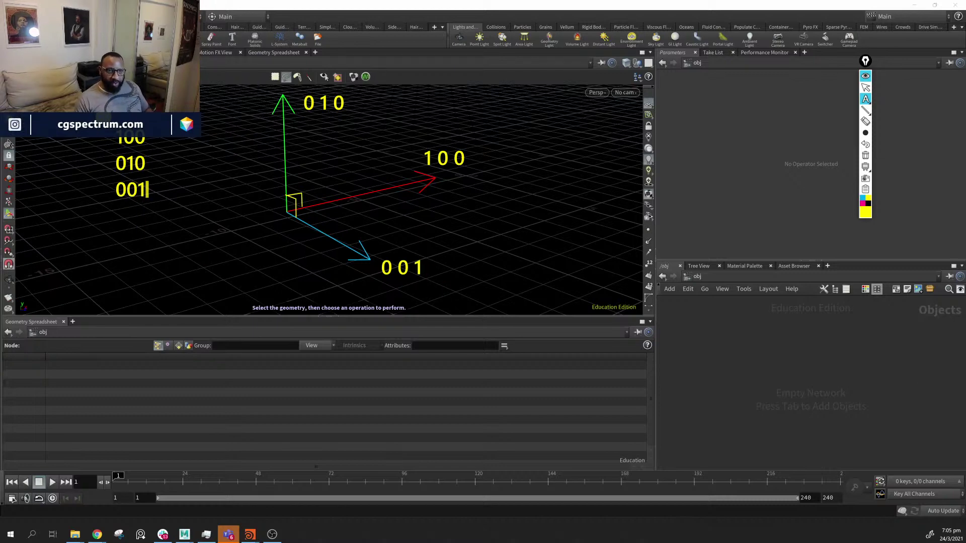
click(865, 110)
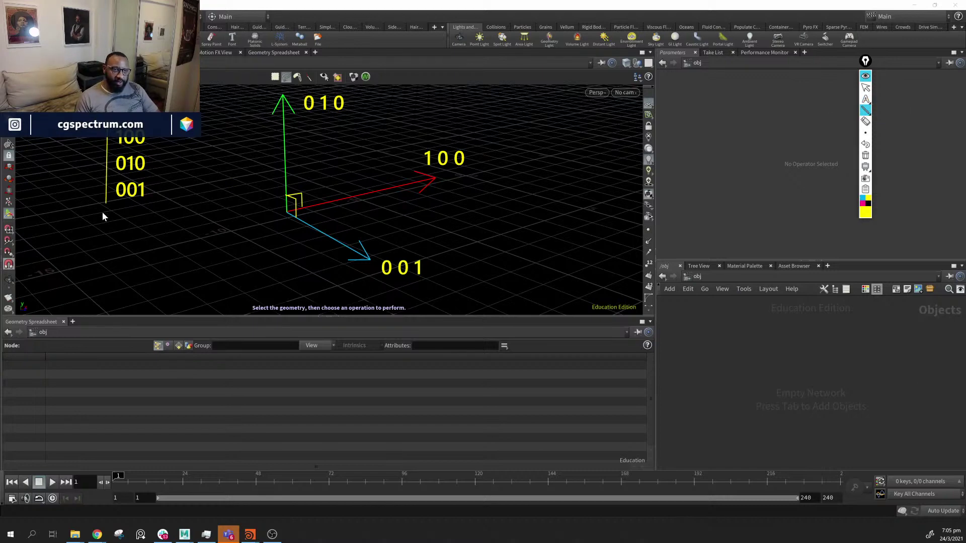
mouse_move(102, 213)
mouse_down()
mouse_move(108, 204)
mouse_move(149, 204)
mouse_up()
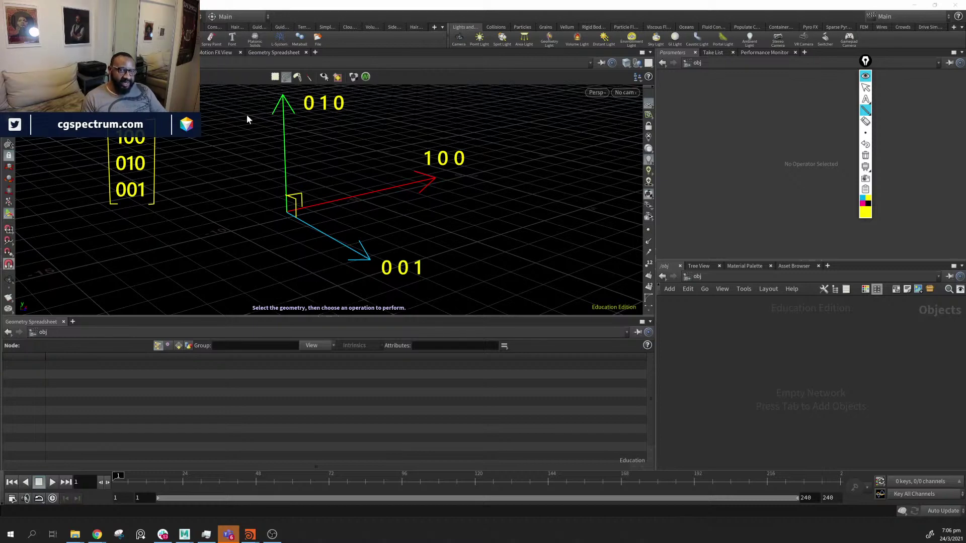
Add the yellow text "cross product" above the red arrow's "1 0 0" label
click(865, 99)
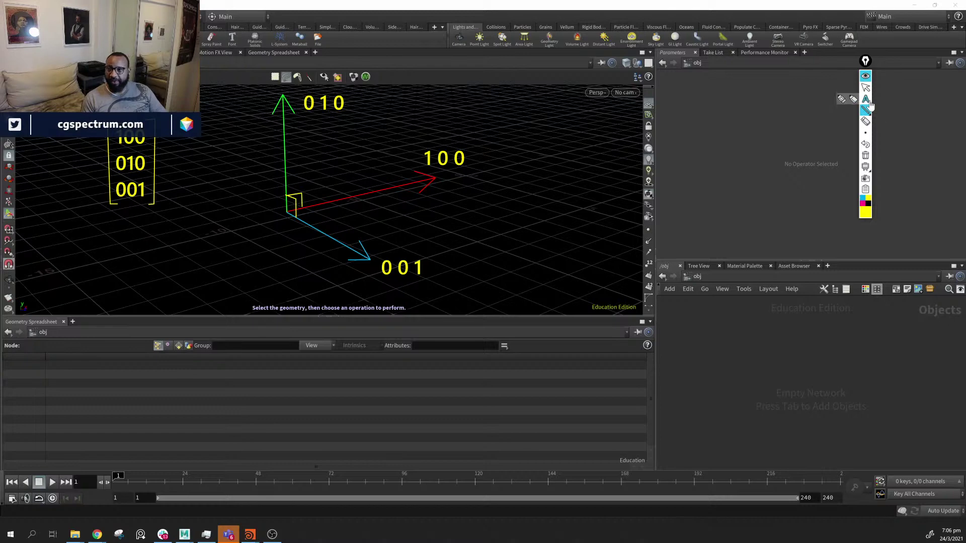
click(423, 117)
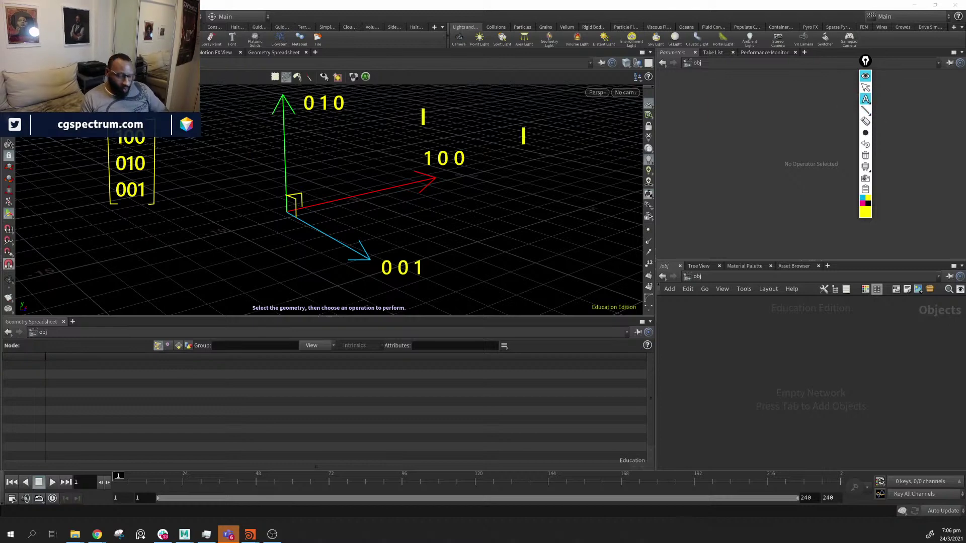
text(crdss )
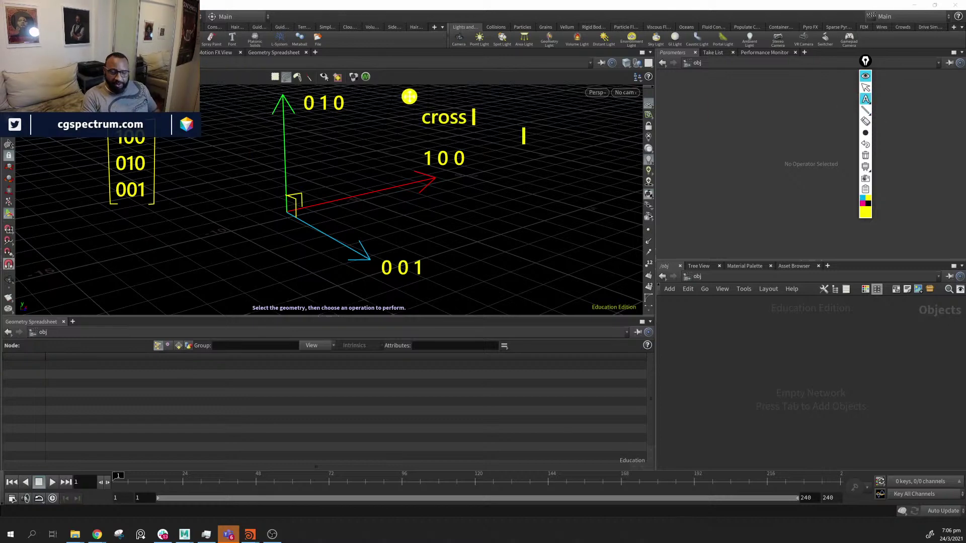
text(product)
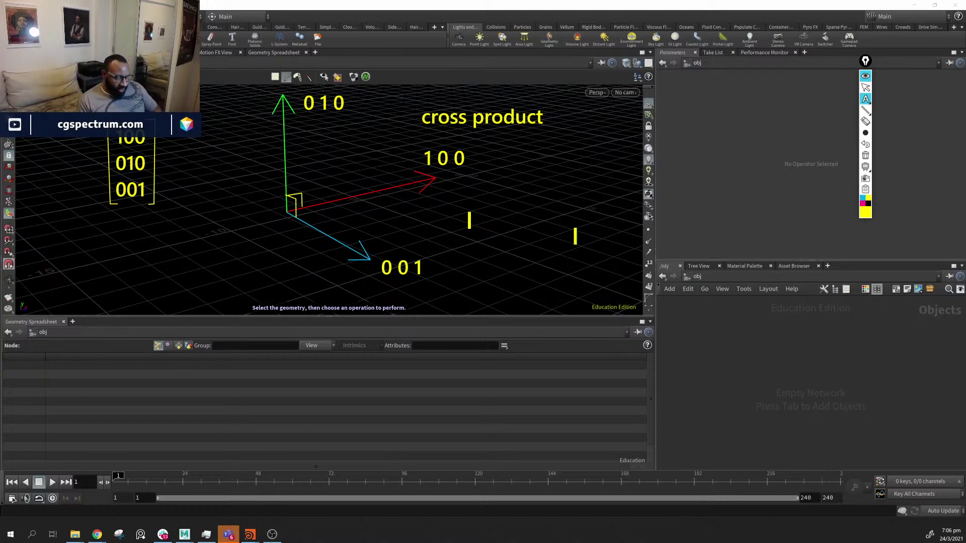
Add the yellow text "double cross product" below the red arrow's "1 0 0" label
click(468, 220)
text(double)
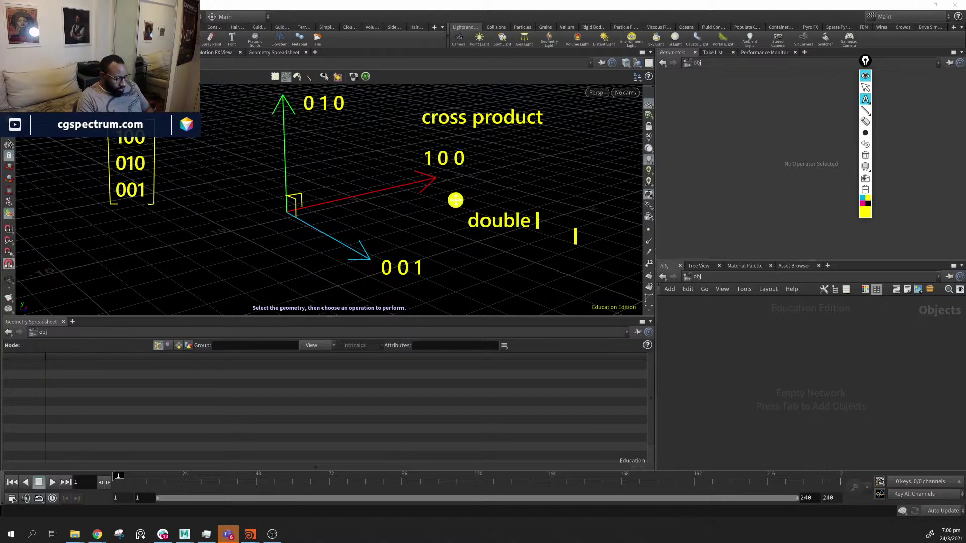
text( cr)
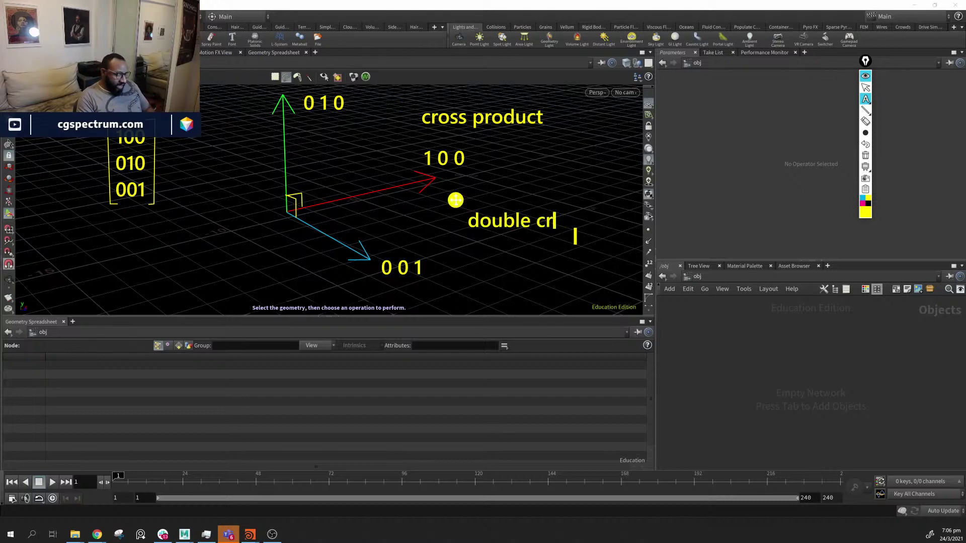
text(eoss product)
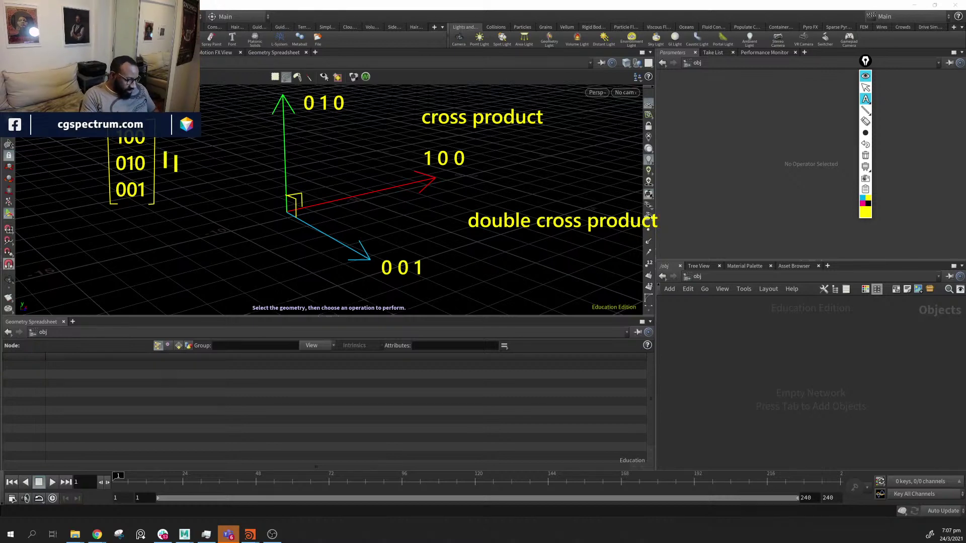
Write the yellow text "3x3 matrix (aka rotation matrix)" beside the bracketed matrix
text(x)
key(BackSpace)
text(3x)
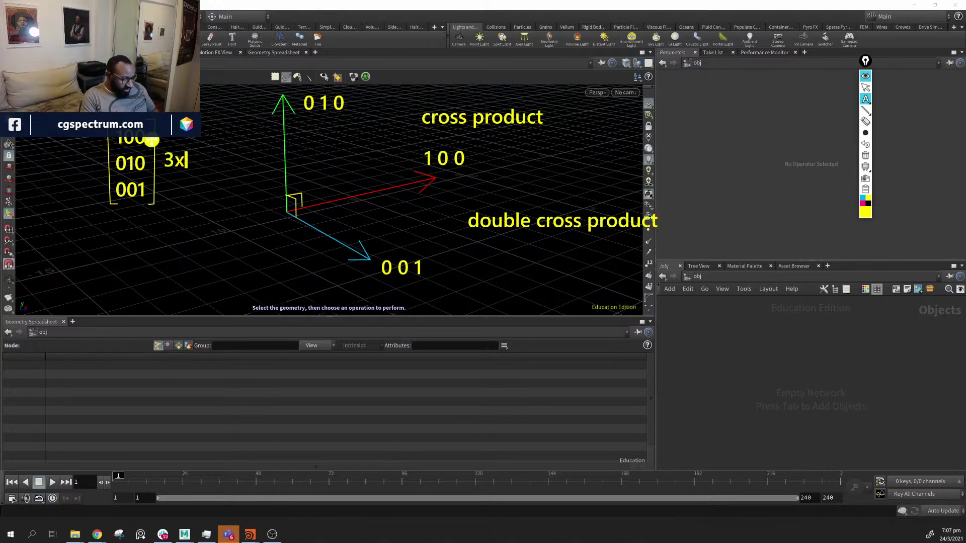
text(3 matrix)
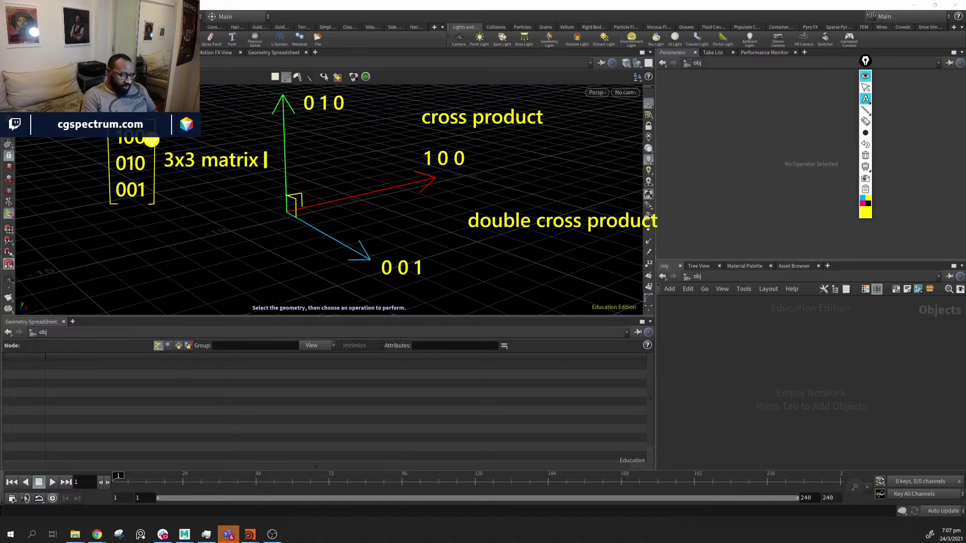
text( (aks)
text(a )
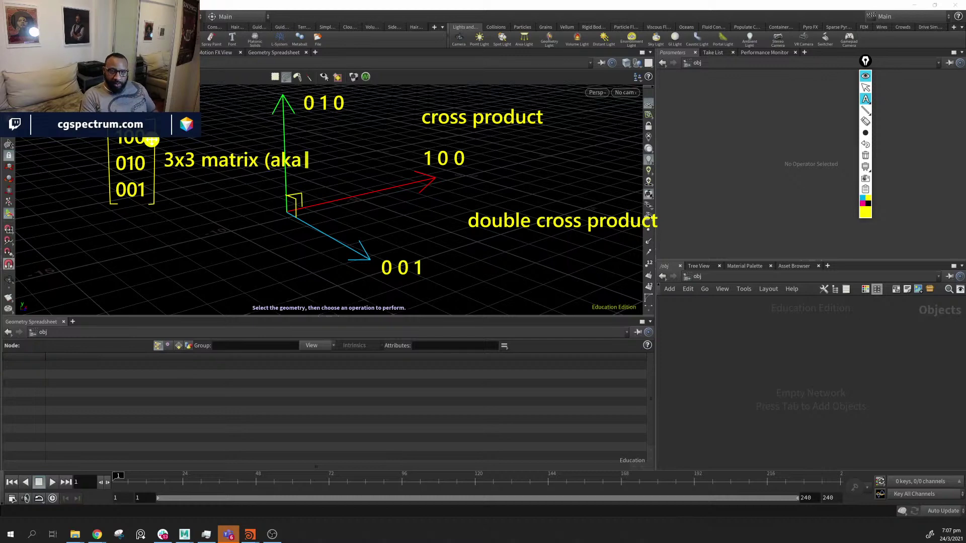
text(reo)
key(BackSpace)
key(BackSpace)
key(BackSpace)
text(ro)
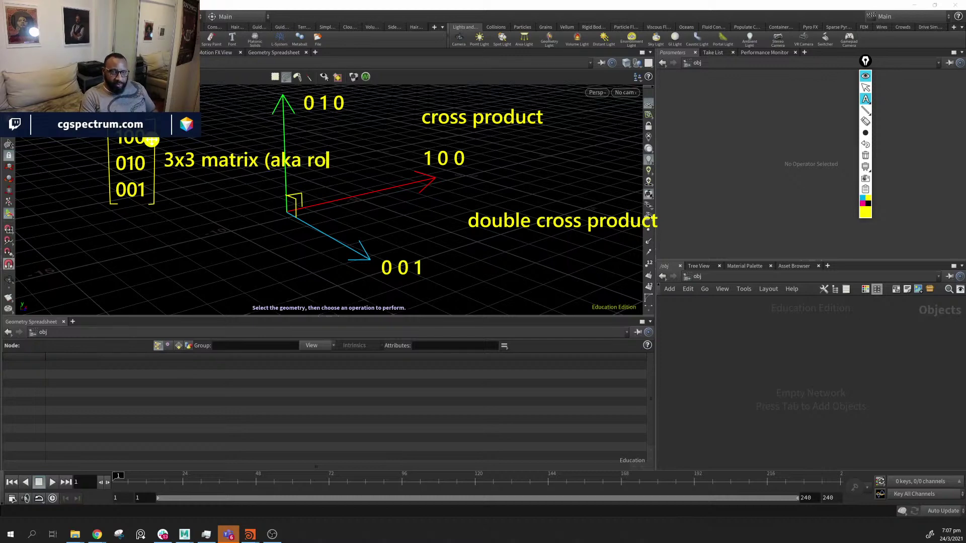
text(tation ma)
key(BackSpace)
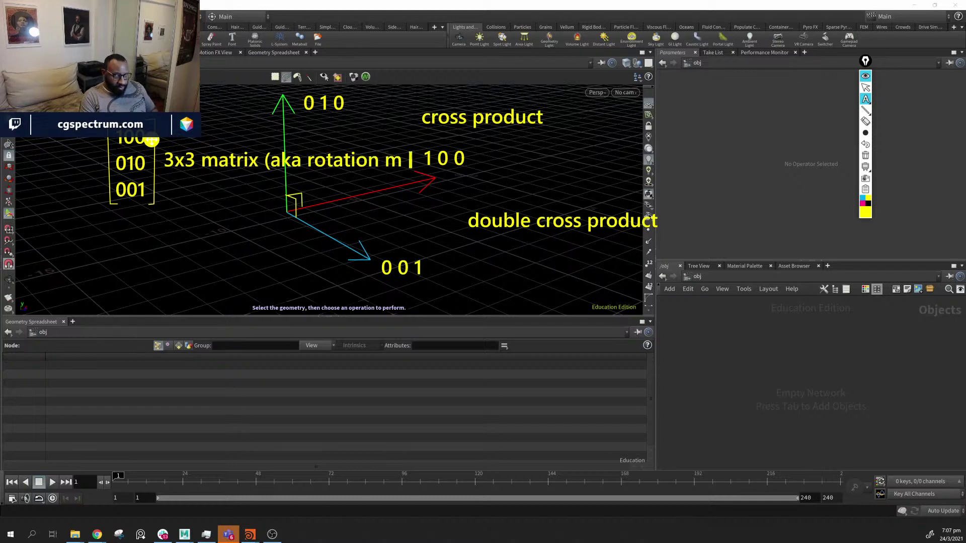
key(BackSpace)
key(BackSpace)
text(matrix)
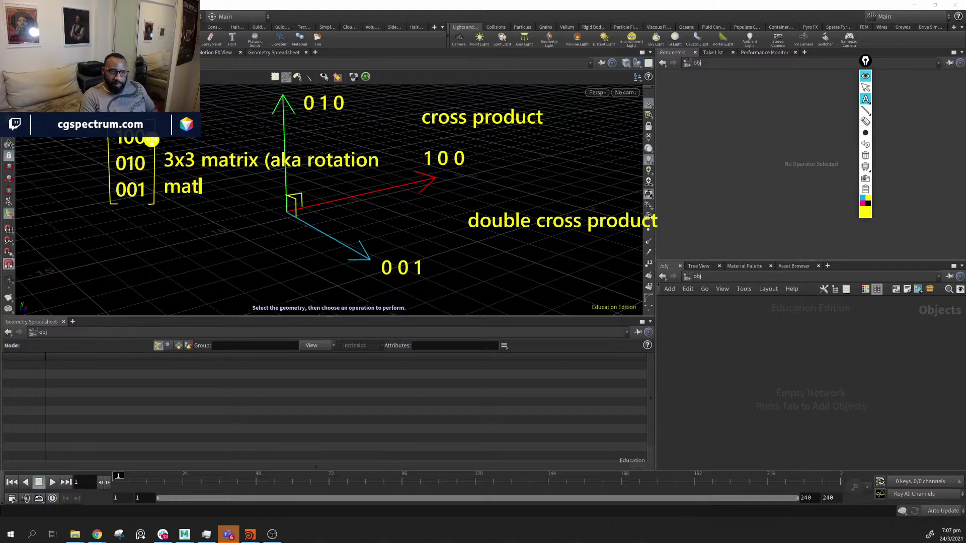
text())
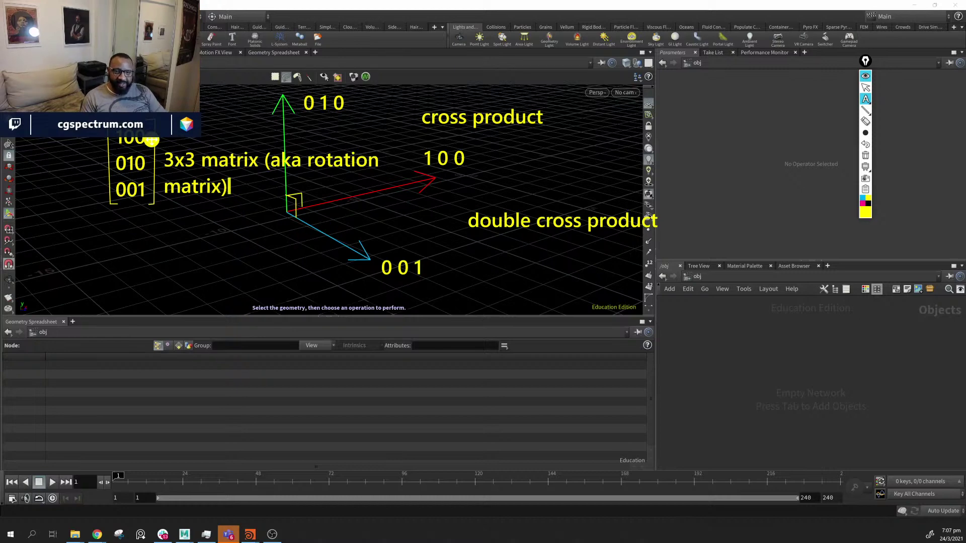
click(865, 87)
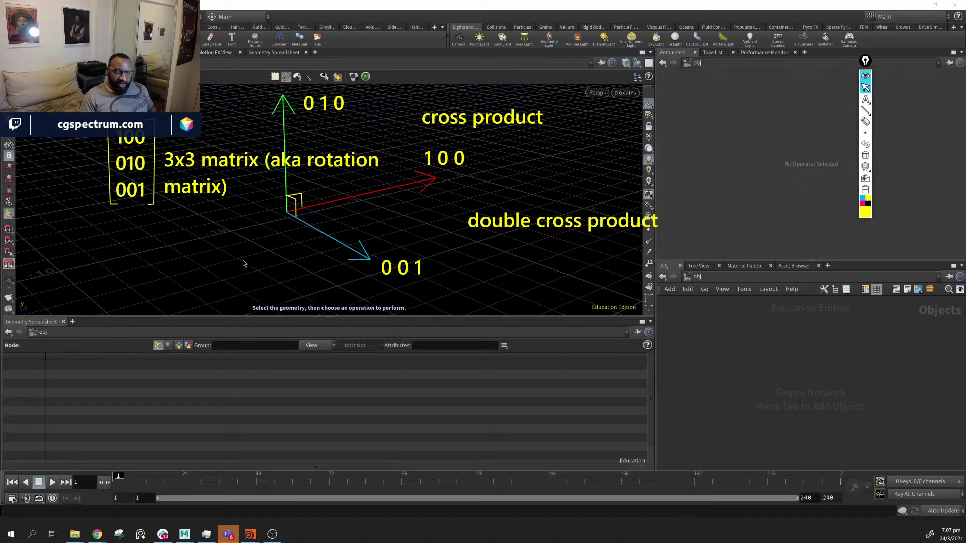
mouse_move(242, 264)
alt+mouse_down()
mouse_move(273, 243)
mouse_move(256, 259)
mouse_move(203, 207)
mouse_move(284, 231)
mouse_move(200, 259)
mouse_move(254, 280)
mouse_move(238, 271)
mouse_move(280, 250)
mouse_move(270, 250)
mouse_move(314, 213)
alt+mouse_up()
key(s)
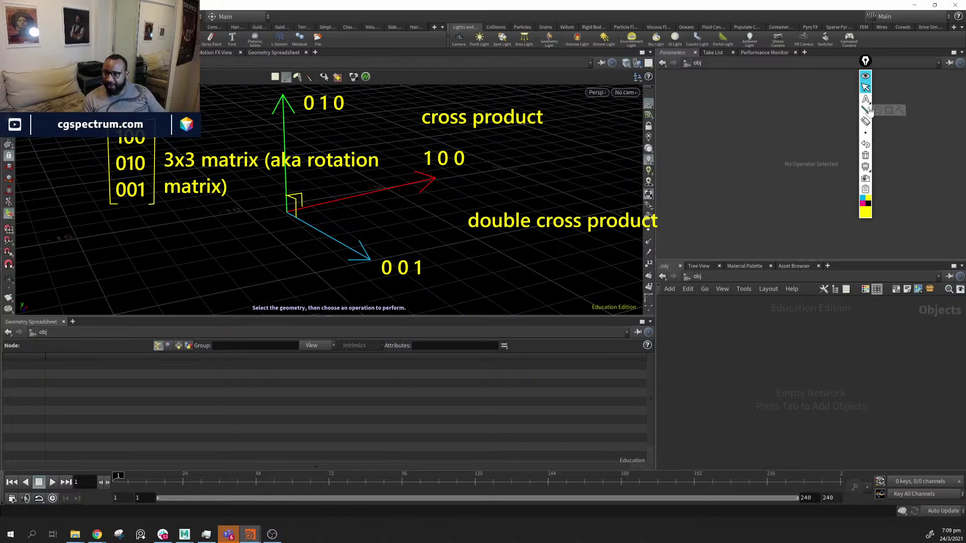
click(878, 111)
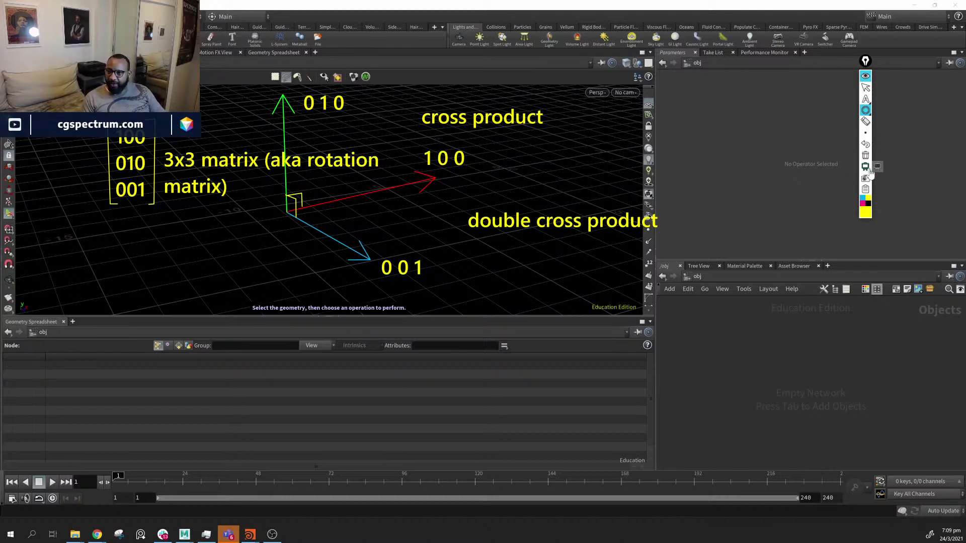
click(865, 99)
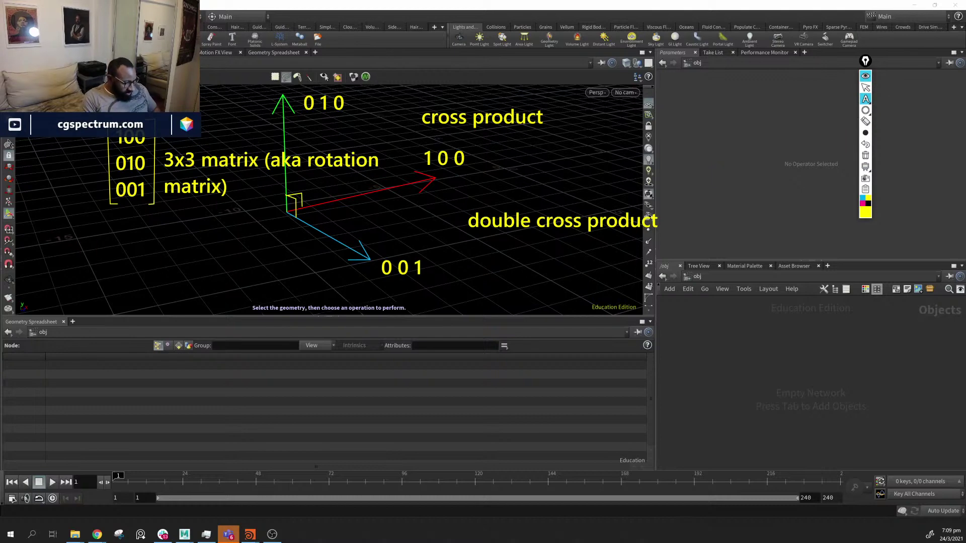
click(78, 240)
text(eueler)
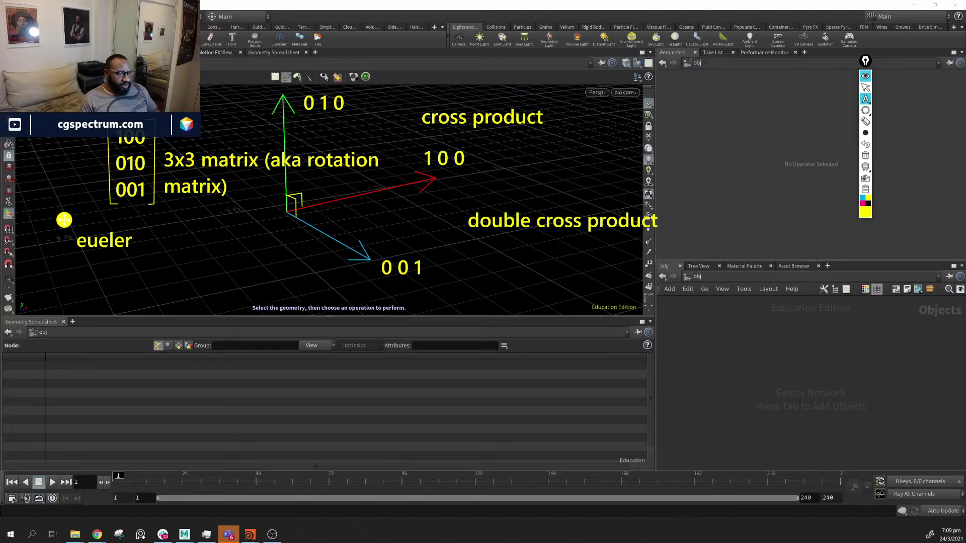
click(865, 155)
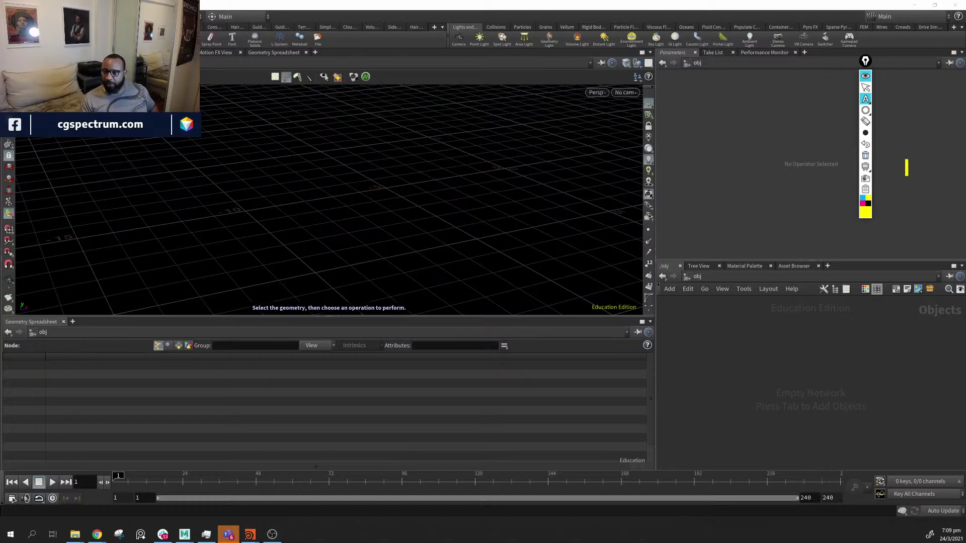
click(865, 144)
click(865, 87)
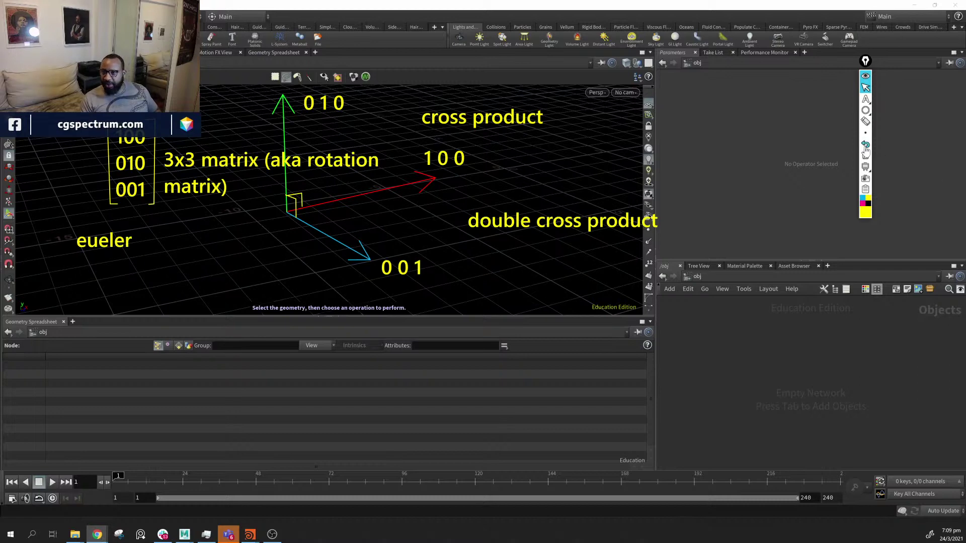
click(865, 144)
Write the yellow text "euler rotations" below the bracketed matrix
click(865, 99)
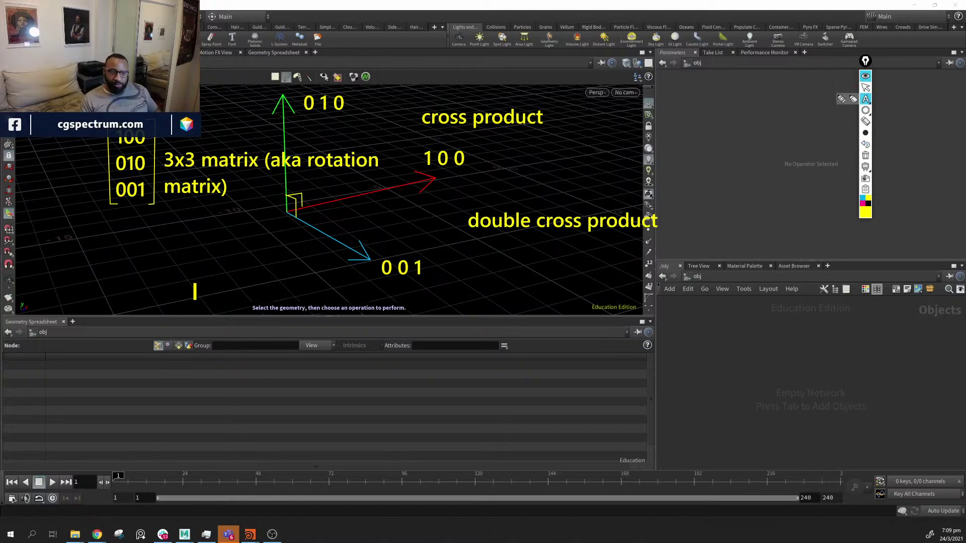
click(123, 244)
text(eul)
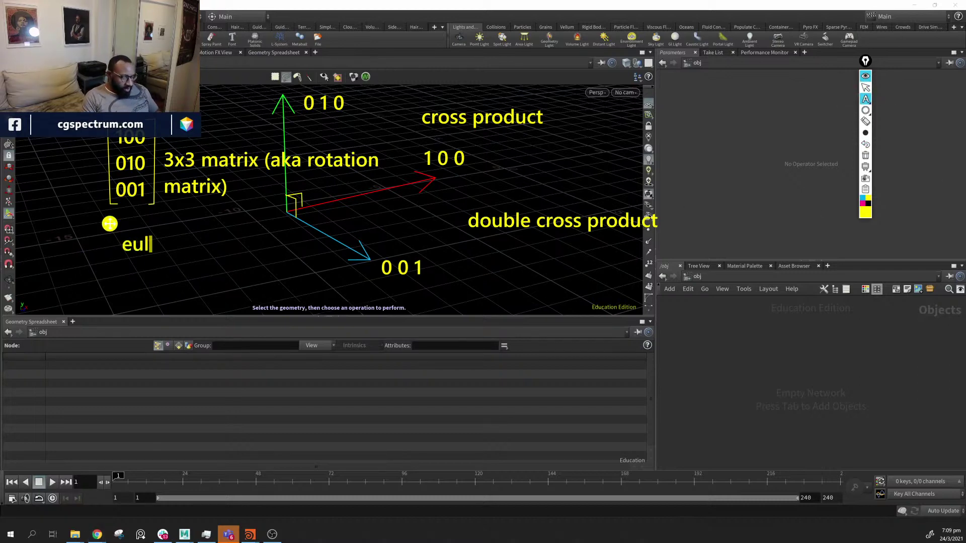
text(er or)
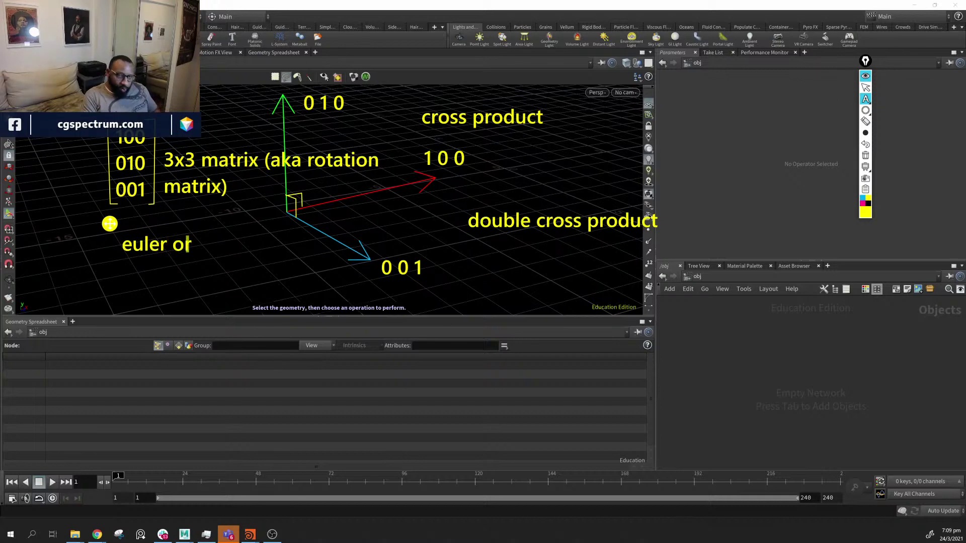
text(ta)
key(BackSpace)
key(BackSpace)
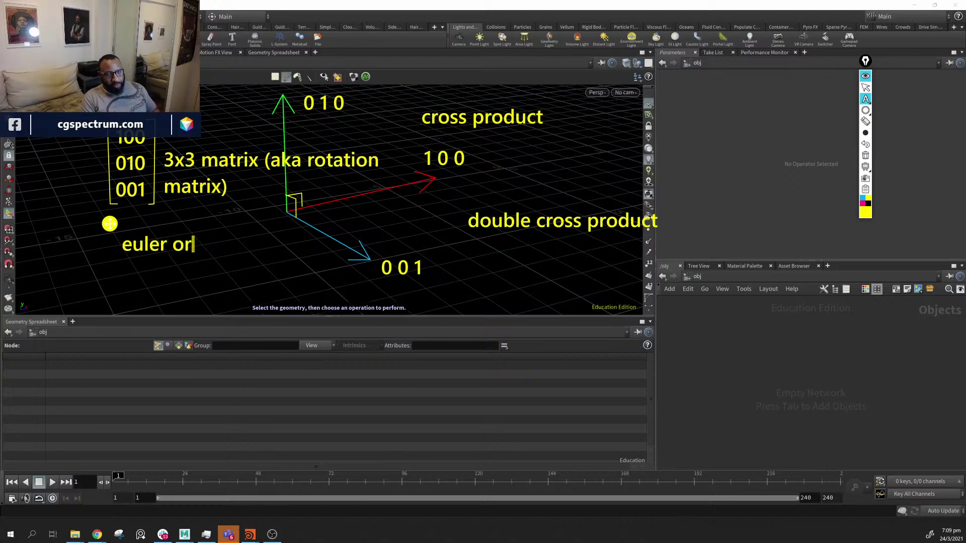
key(BackSpace)
key(BackSpace)
text(toatio)
key(BackSpace)
key(BackSpace)
key(BackSpace)
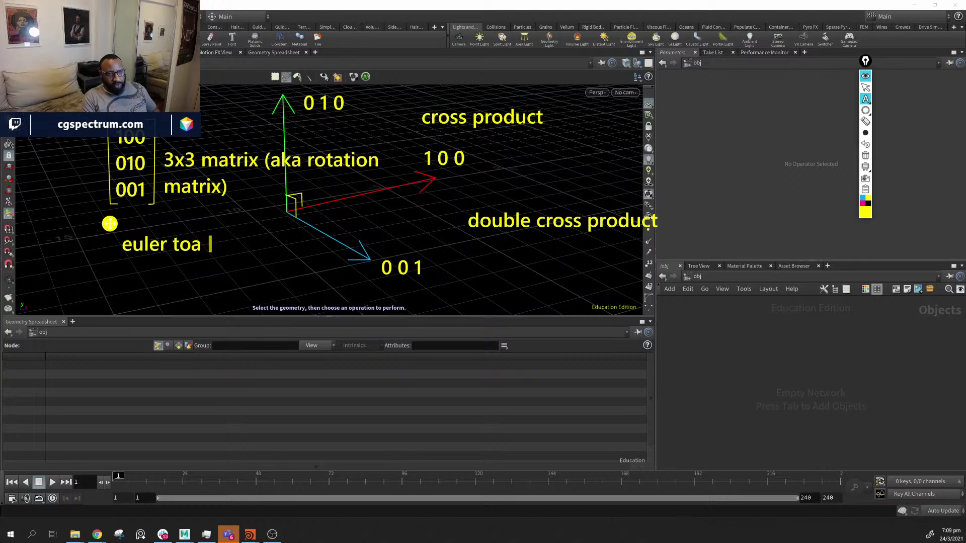
key(BackSpace)
key(BackSpace)
key(BackSpace)
key(BackSpace)
text(rotation)
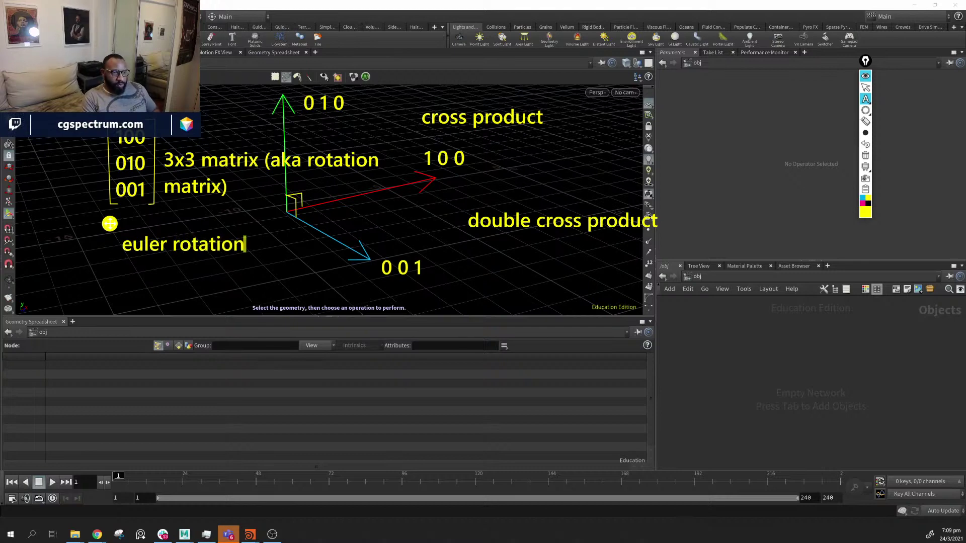
text(s)
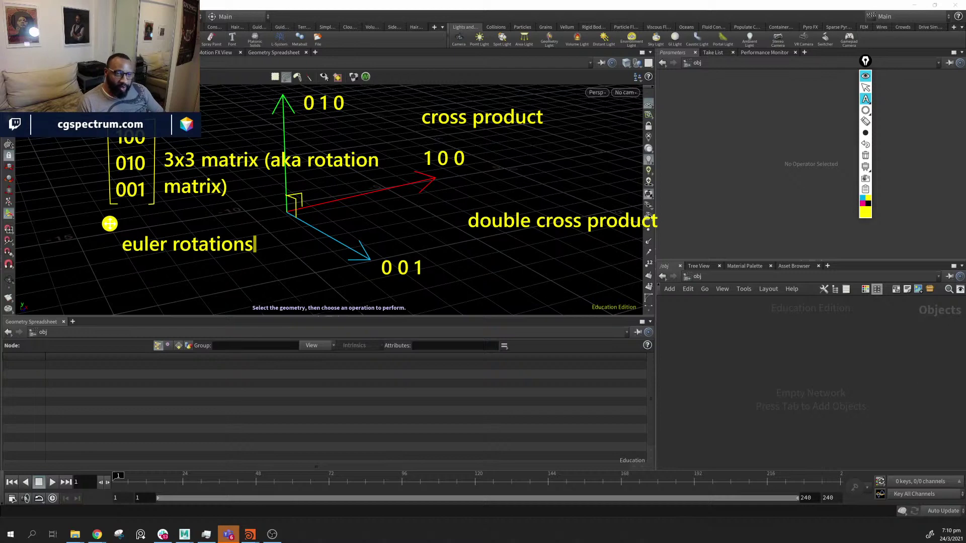
click(865, 87)
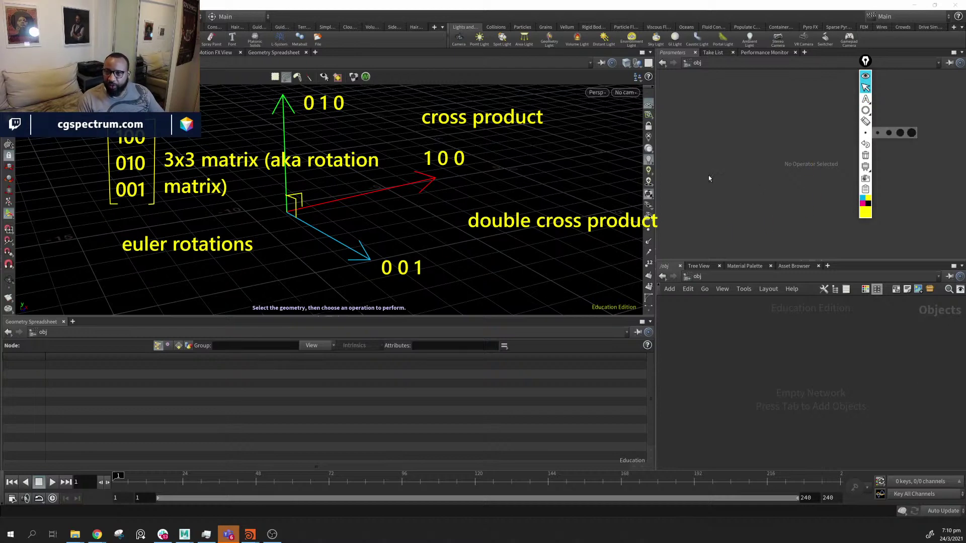
Draw a flat green horizontal ellipse over the empty geometry spreadsheet as the first rotation ring
click(865, 111)
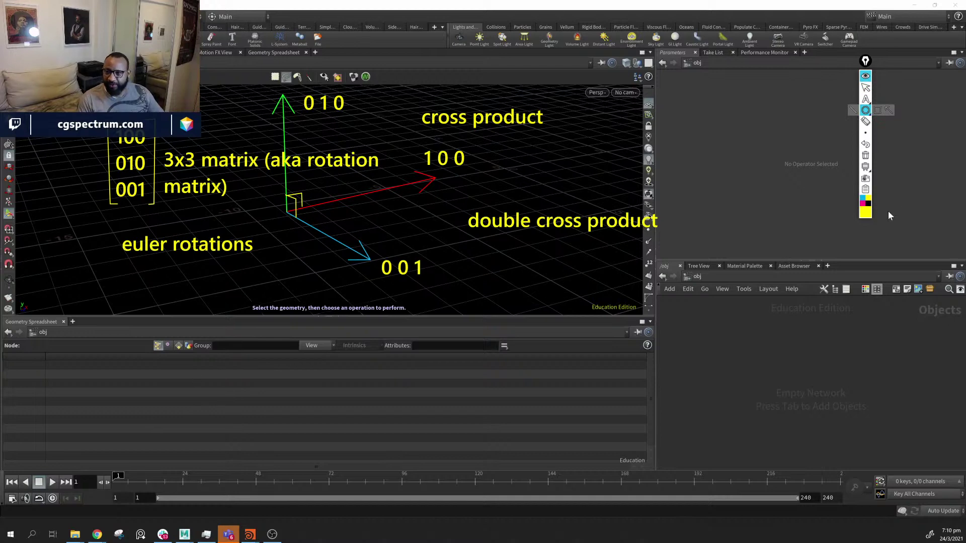
click(862, 206)
click(893, 136)
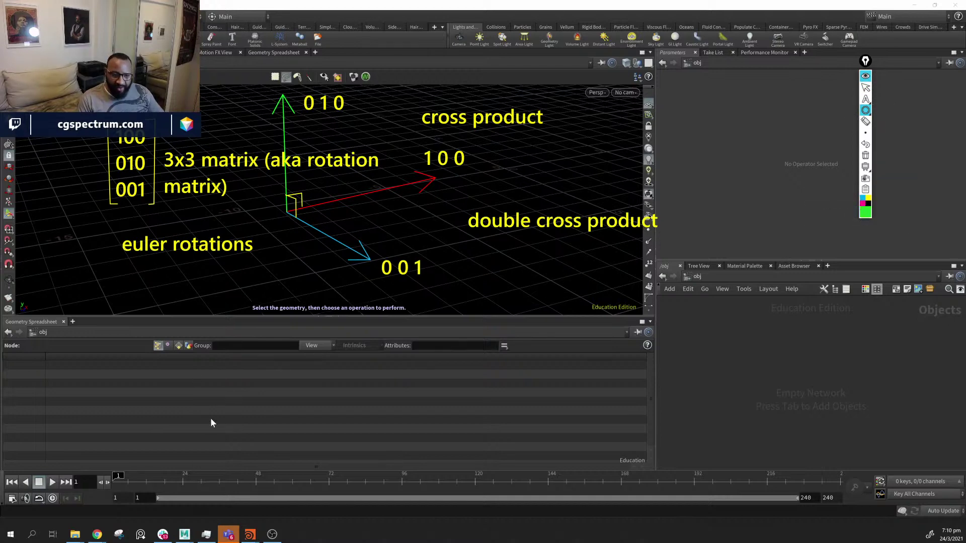
drag(249, 395, 367, 421)
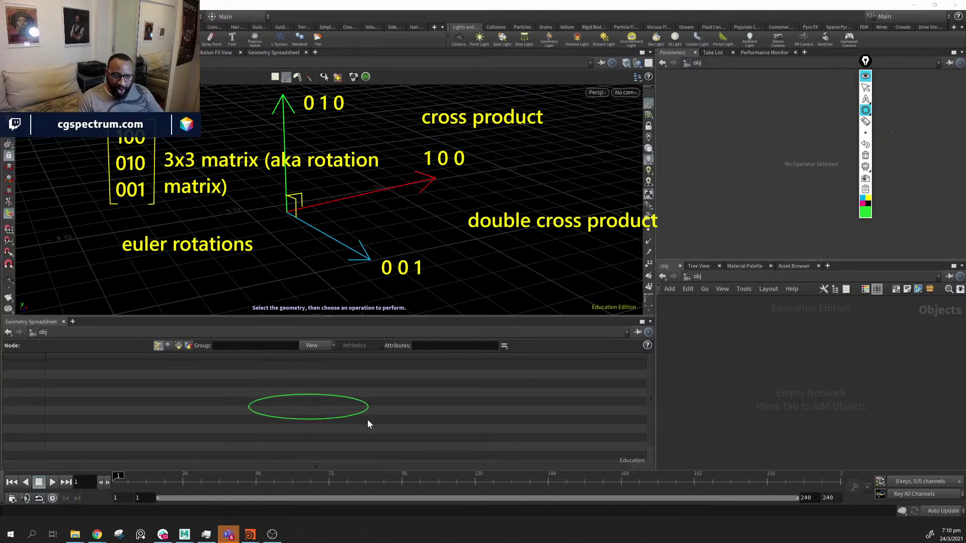
Draw a narrow red vertical ellipse across the green one and a blue circle around both
click(864, 214)
click(908, 153)
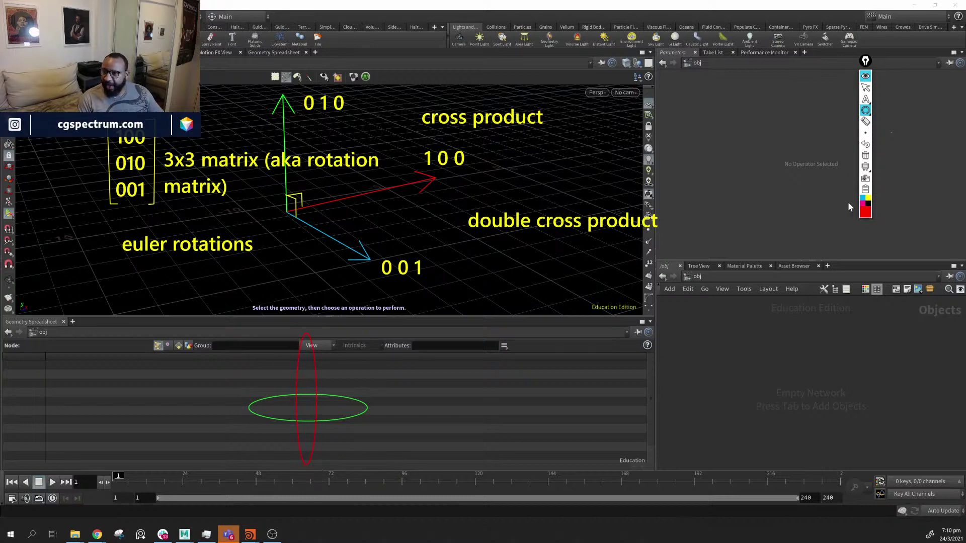
click(861, 198)
drag(237, 335, 370, 467)
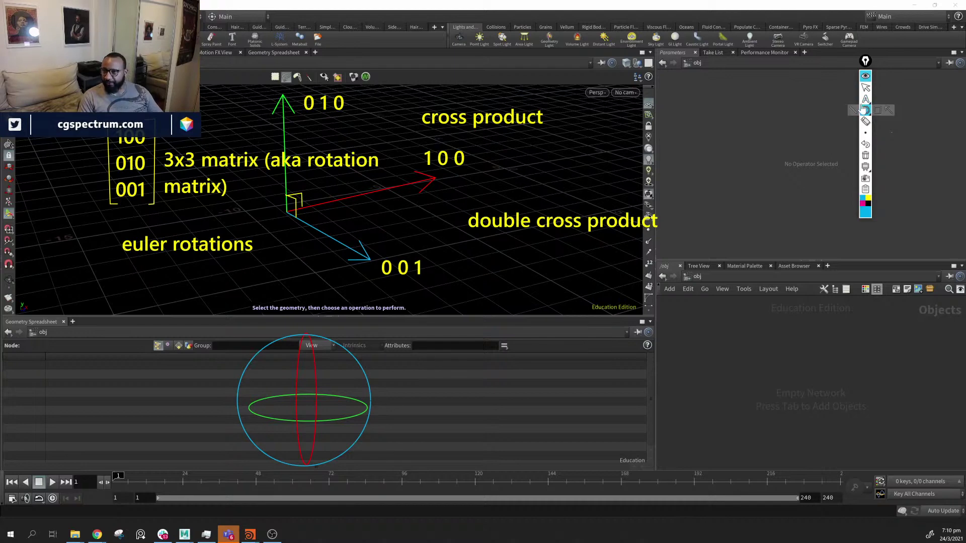
Draw a blue arrow from the rotation rings up to the bracketed 3x3 matrix
mouse_move(865, 100)
click(876, 112)
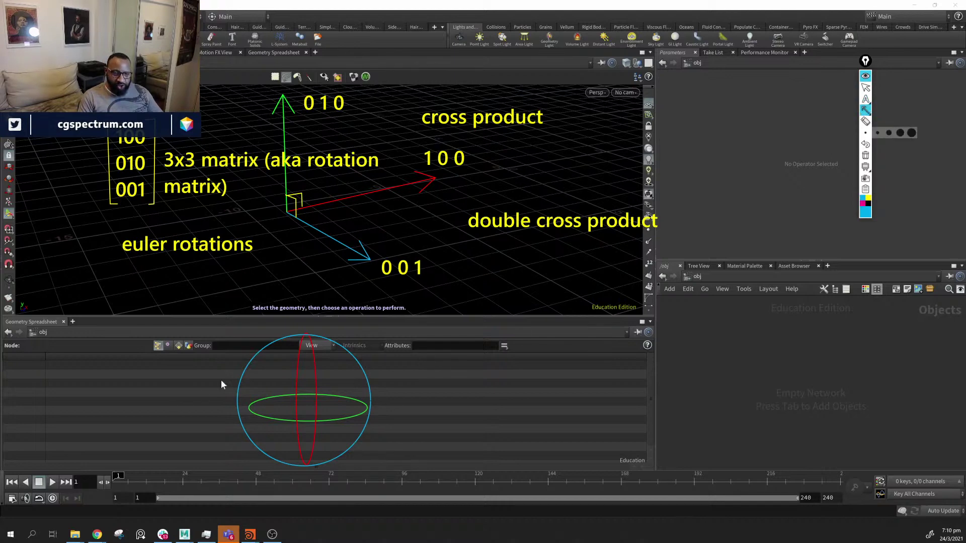
drag(259, 356, 151, 212)
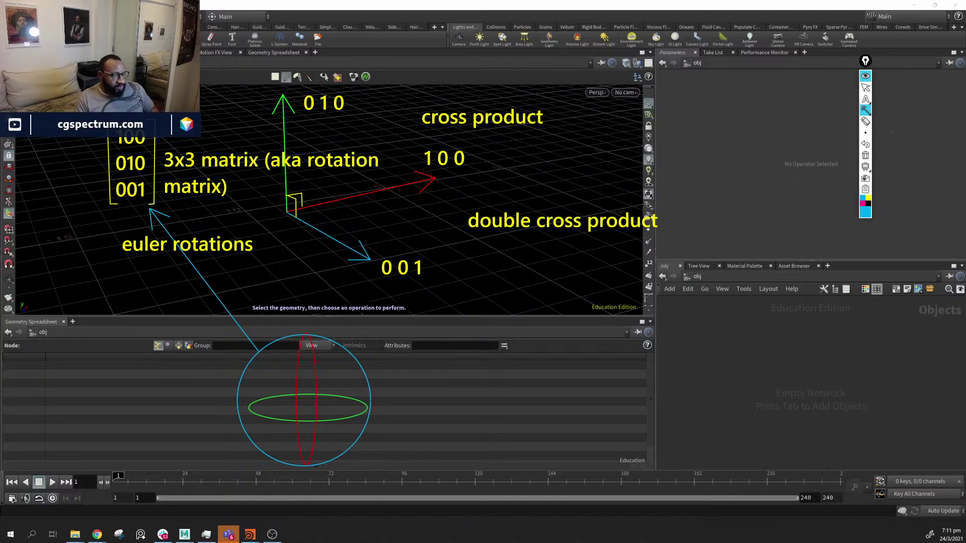
Clear all the drawn annotations from the screen
click(866, 87)
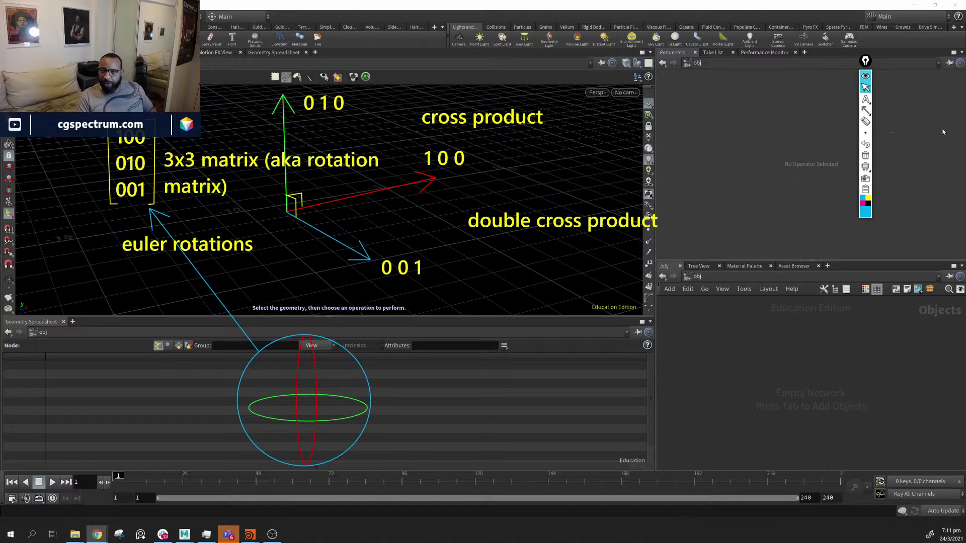
click(865, 157)
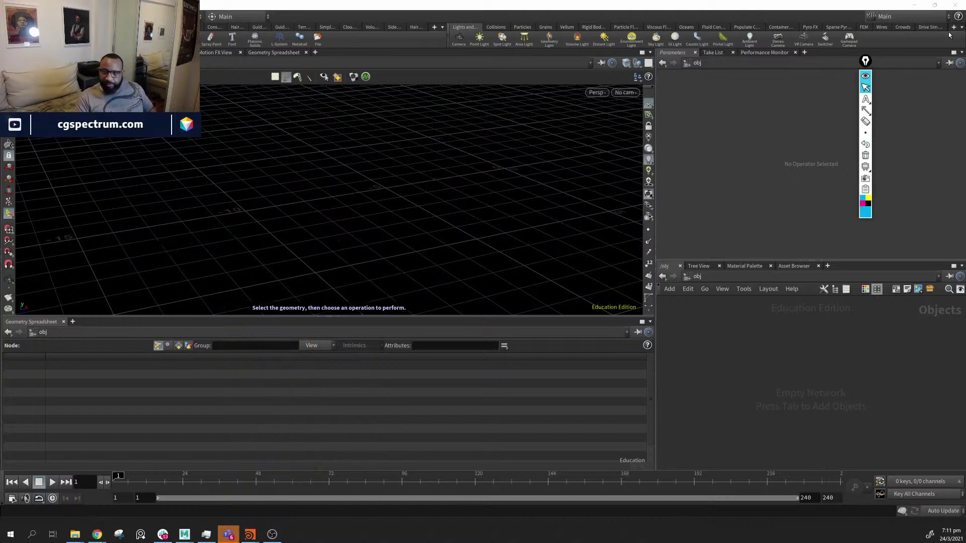
mouse_move(865, 109)
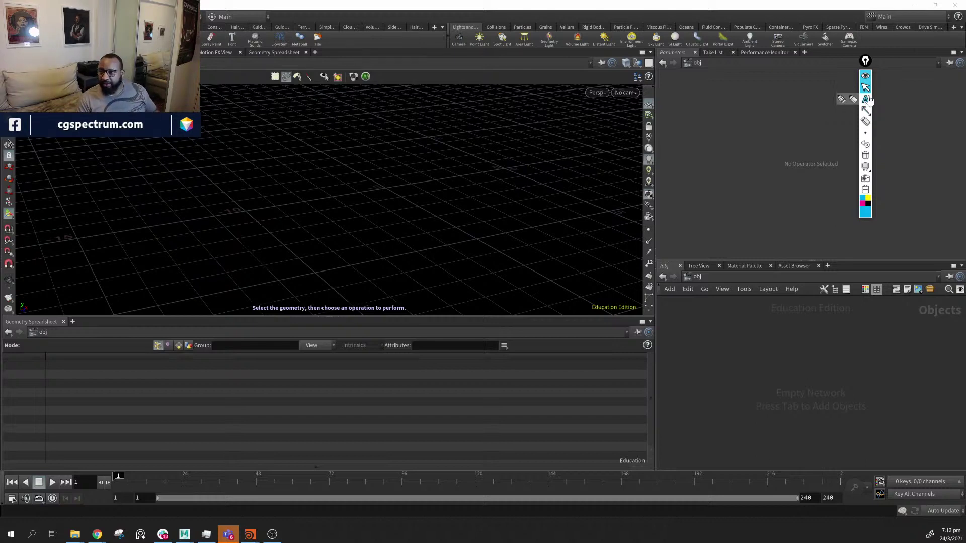
Write the blue heading "quaternion rotation vector 4" across the upper part of the viewport
click(865, 99)
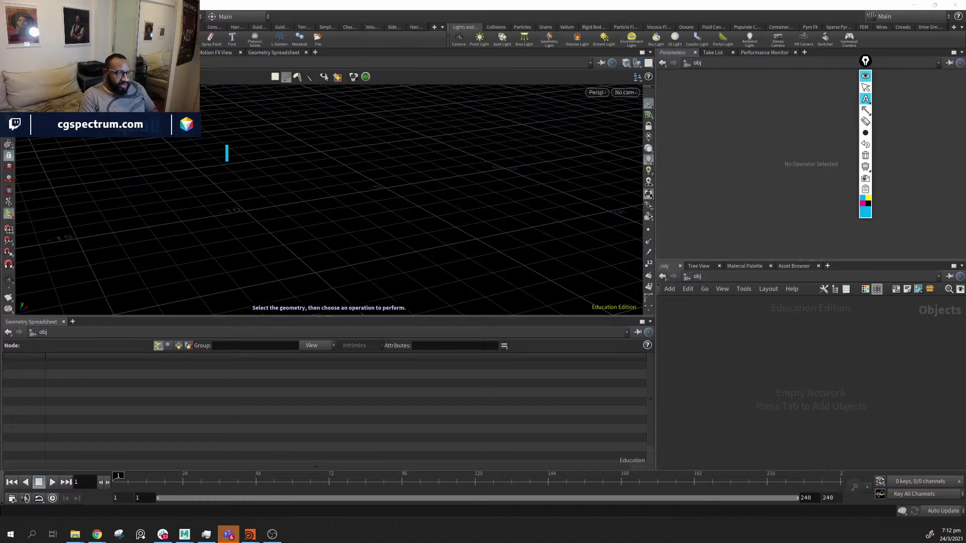
text(ns)
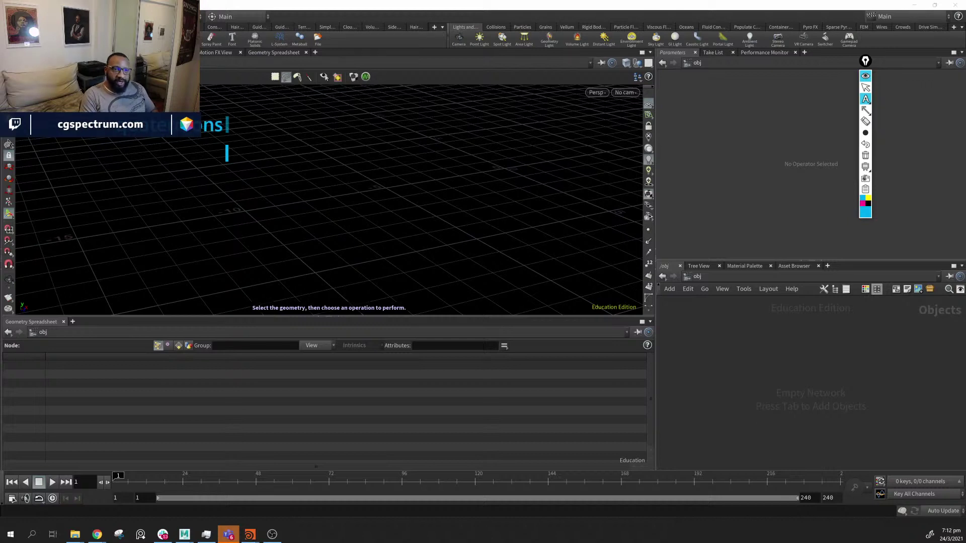
key(BackSpace)
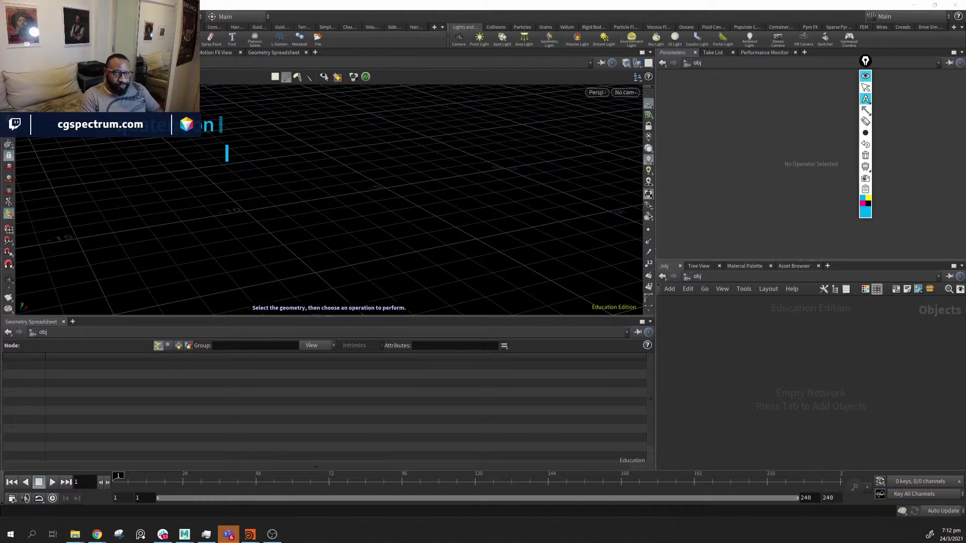
text(rotation)
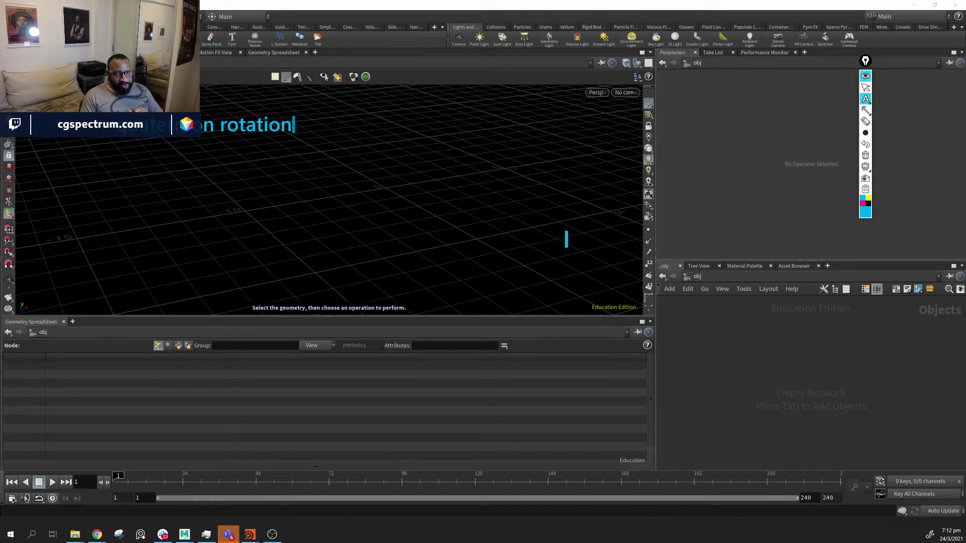
text( ve)
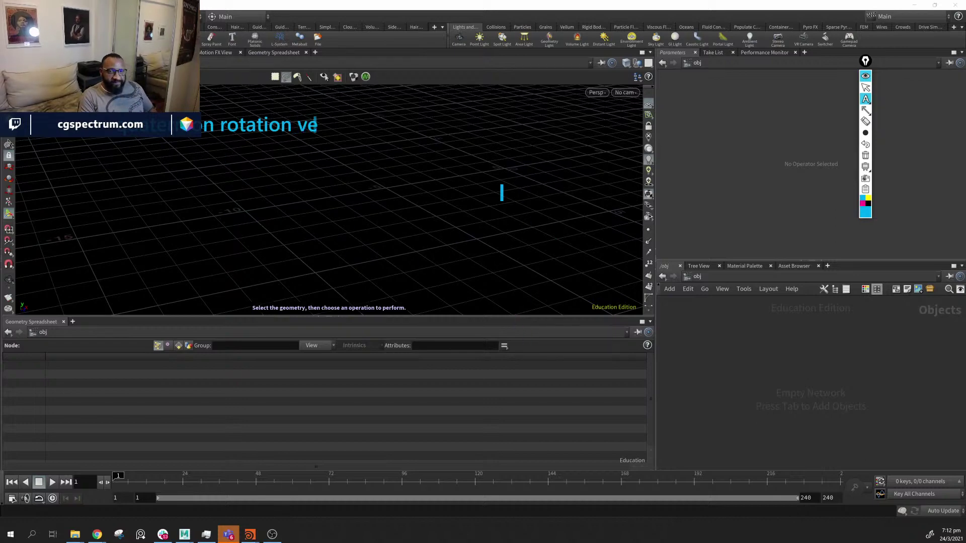
text(x)
key(BackSpace)
text(cto)
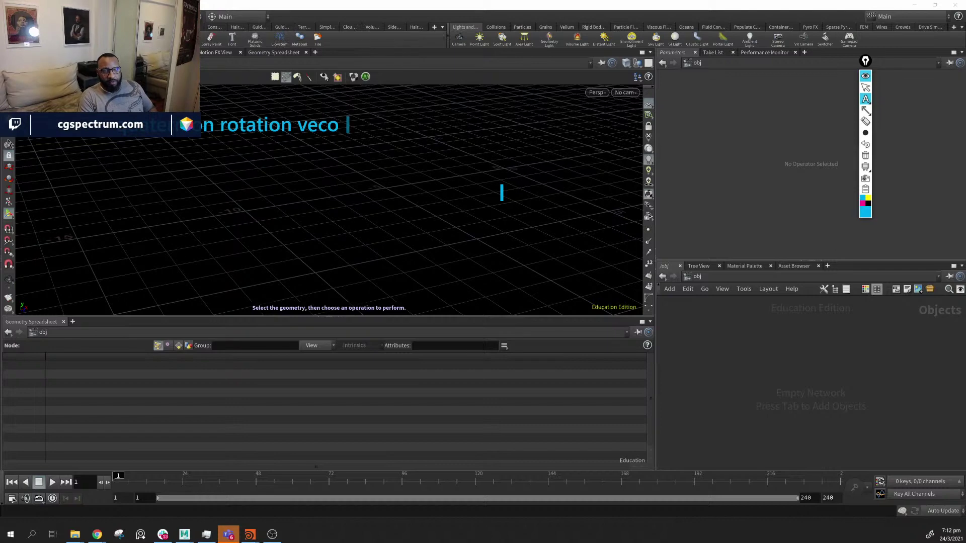
key(BackSpace)
text(tor 4 )
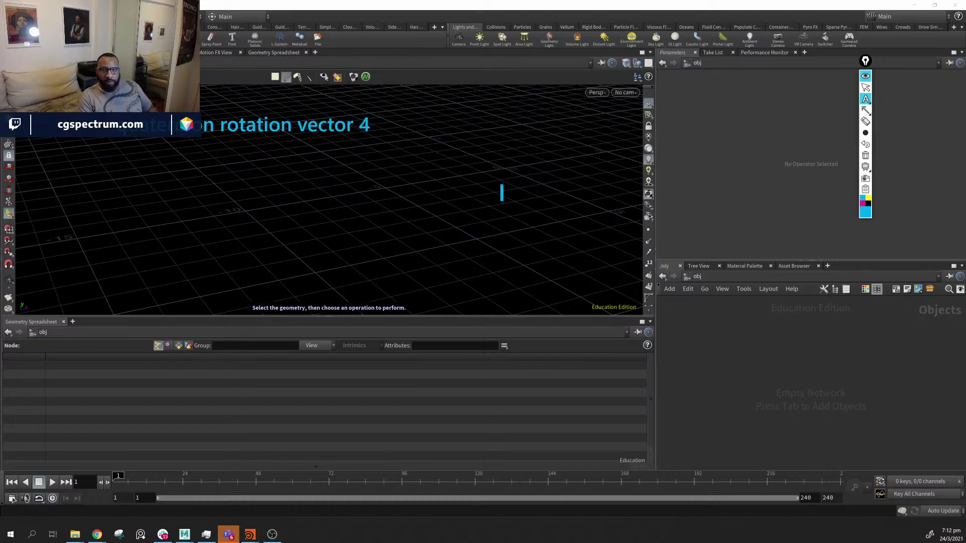
Extend the heading with an arrow and the four components, "-> (x,y,x, w)"
text(-)
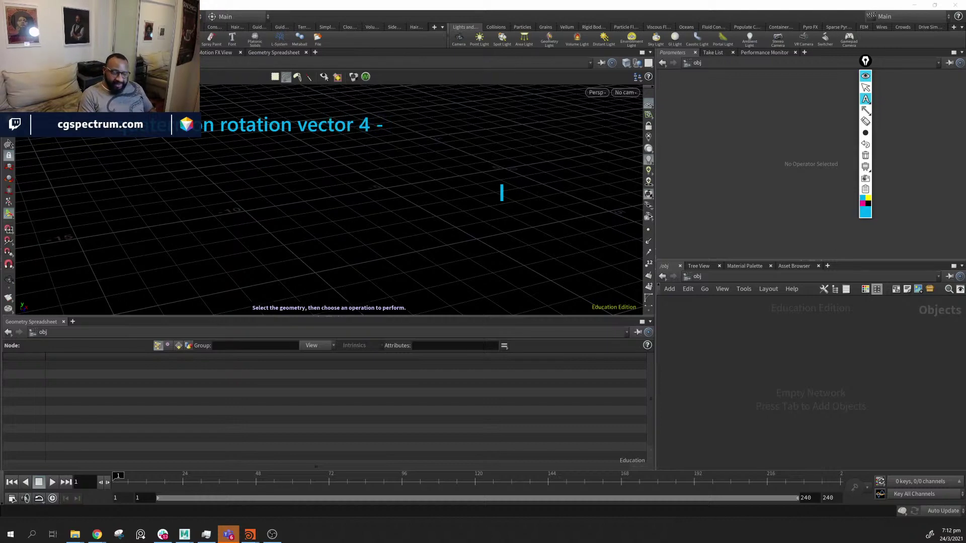
text(> ()
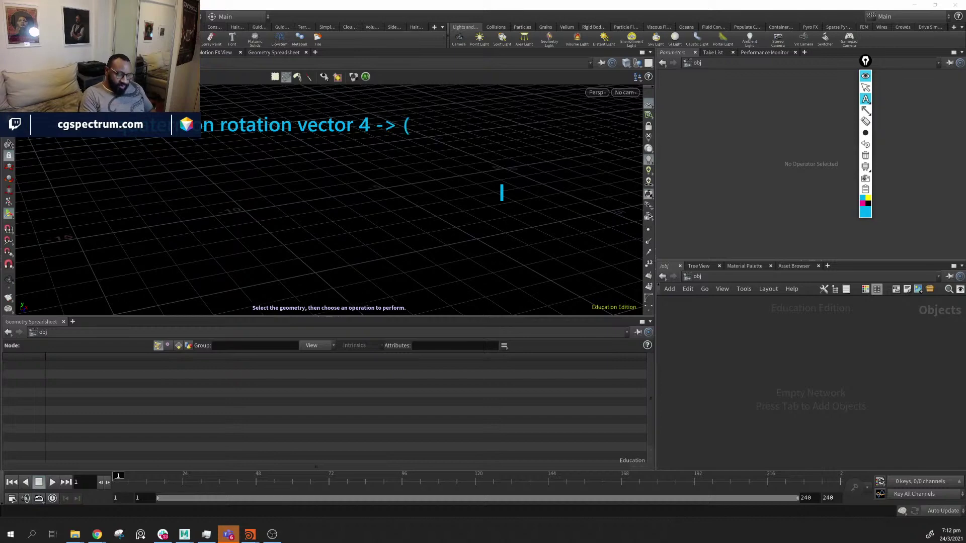
text())
key(Left)
text(x,)
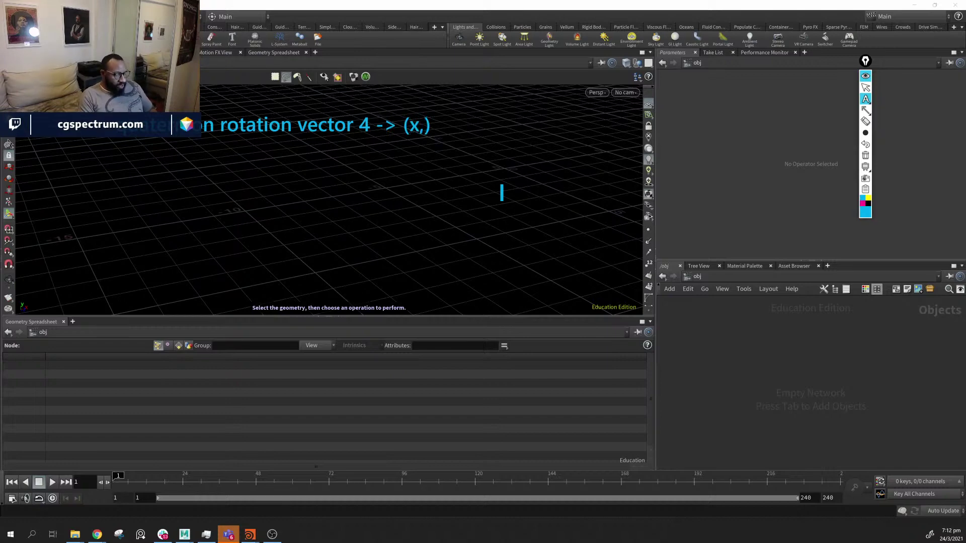
text(y)
text(,x,)
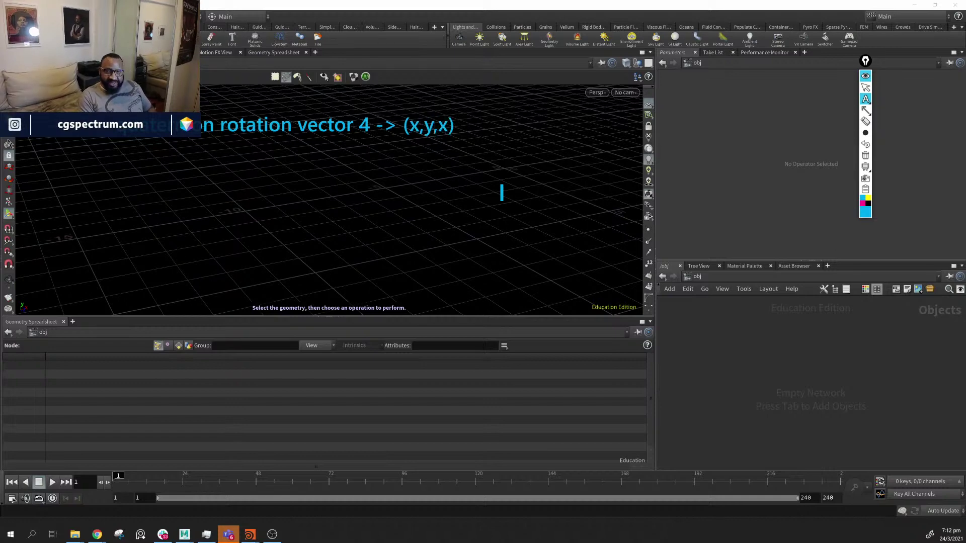
text( w)
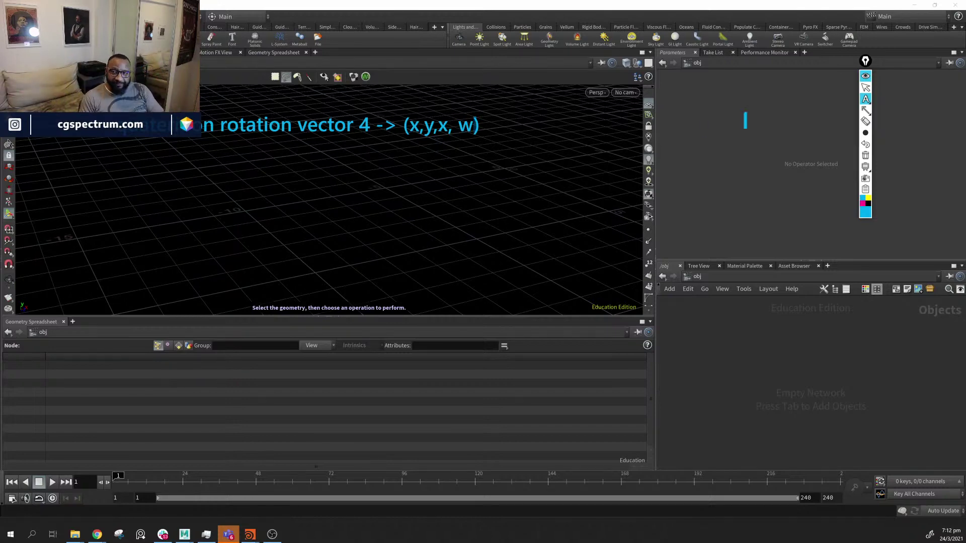
Draw a magenta arrow rising diagonally to the right below the heading as the rotation axis
click(865, 110)
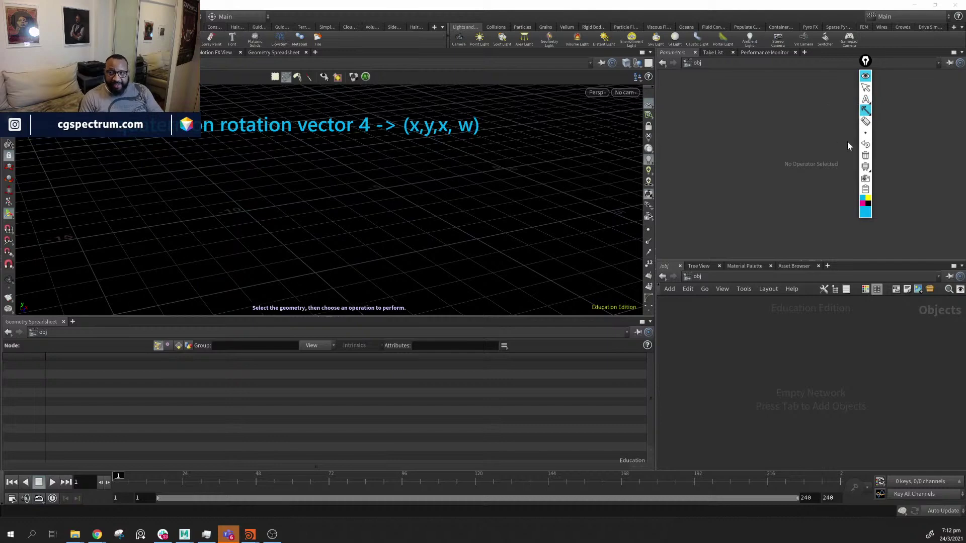
click(862, 203)
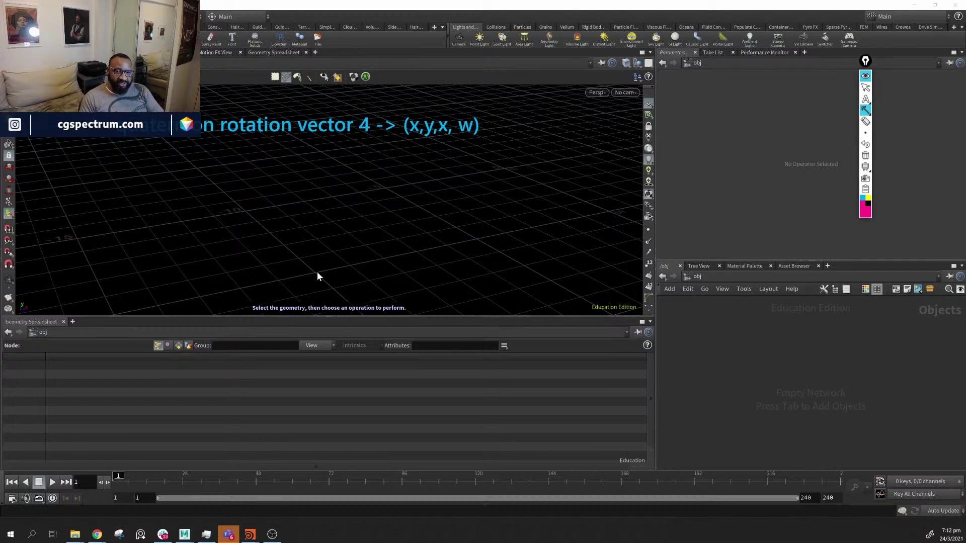
drag(315, 273, 458, 199)
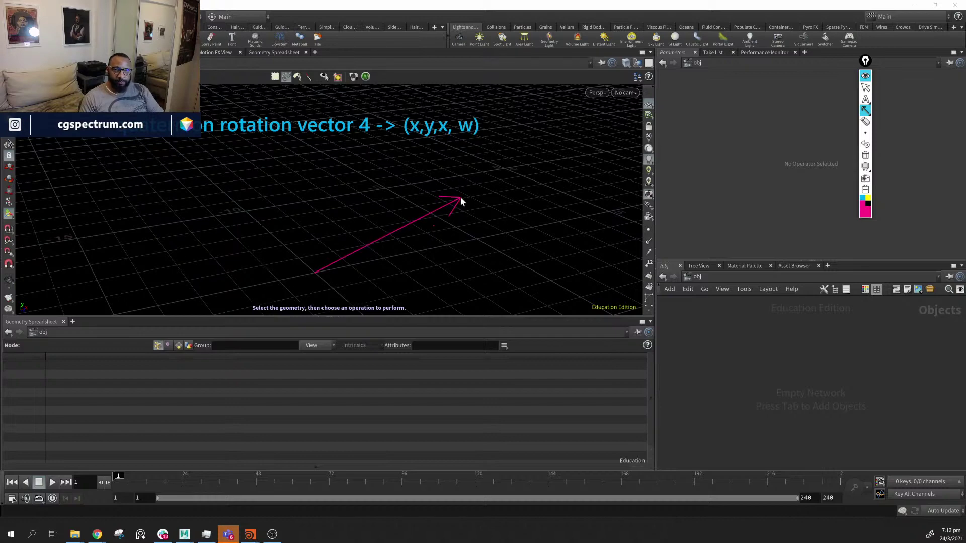
Label the tip of the magenta arrow with the text "(xyz)"
click(866, 101)
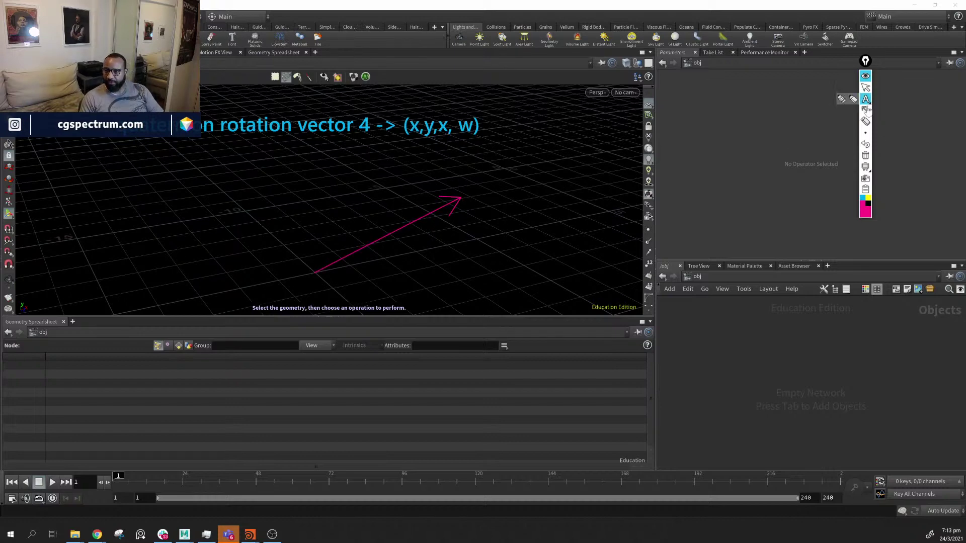
click(474, 202)
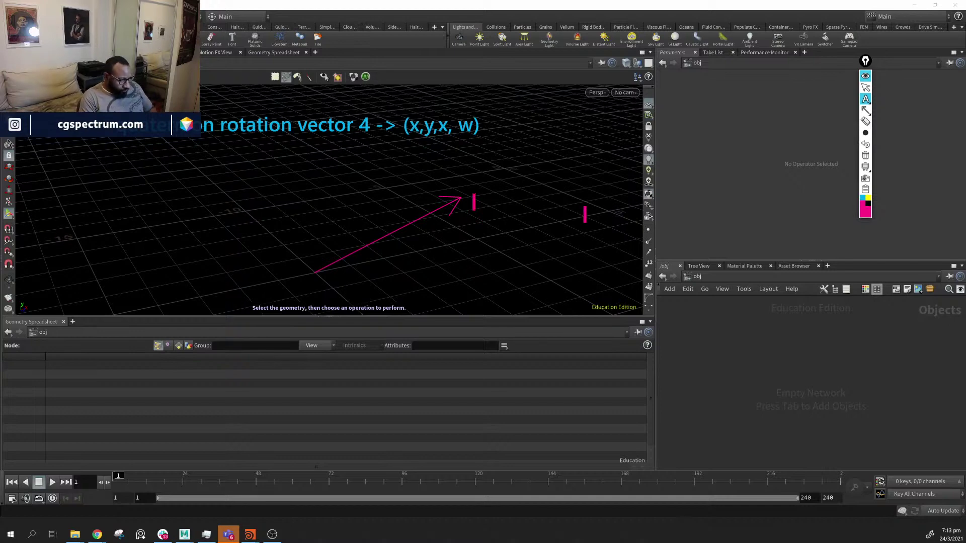
text(xyz)
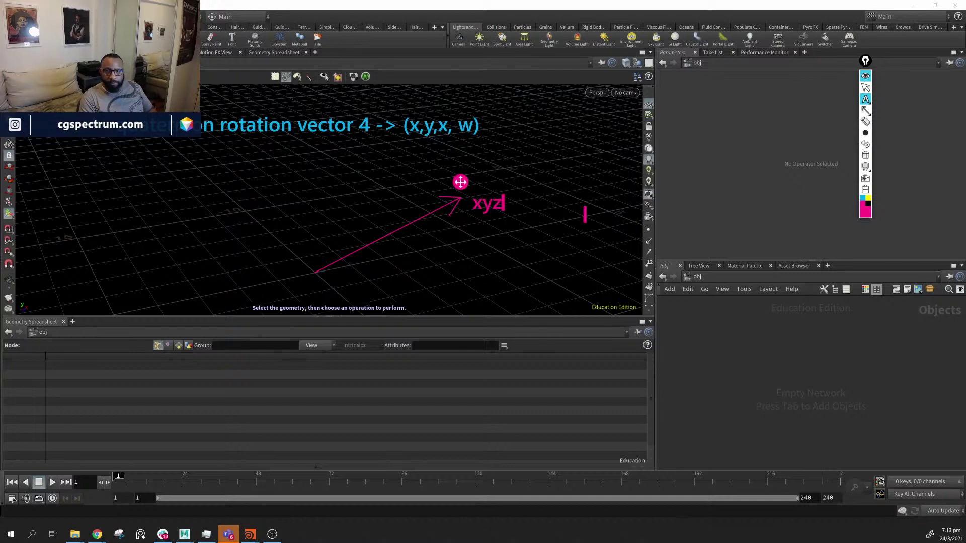
key(BackSpace)
key(BackSpace)
key(BackSpace)
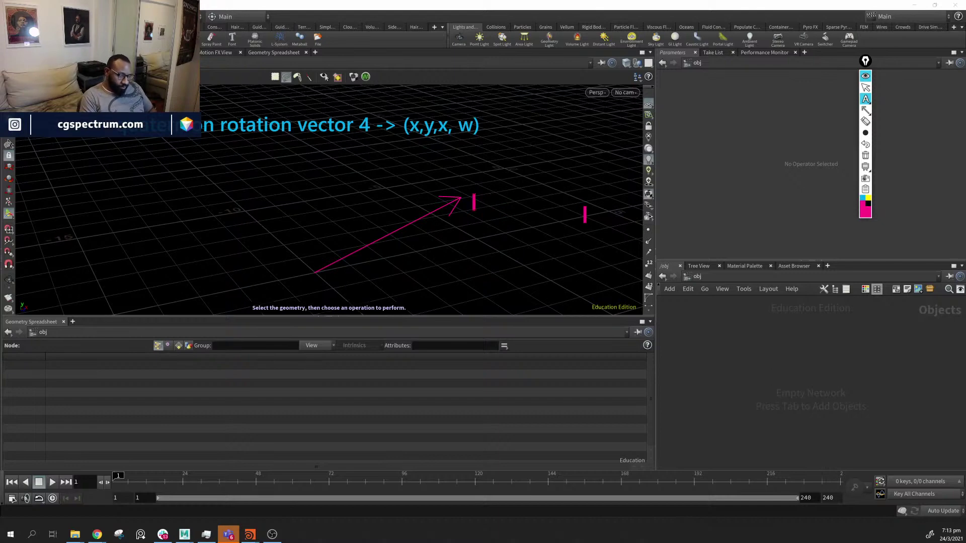
text((zy)
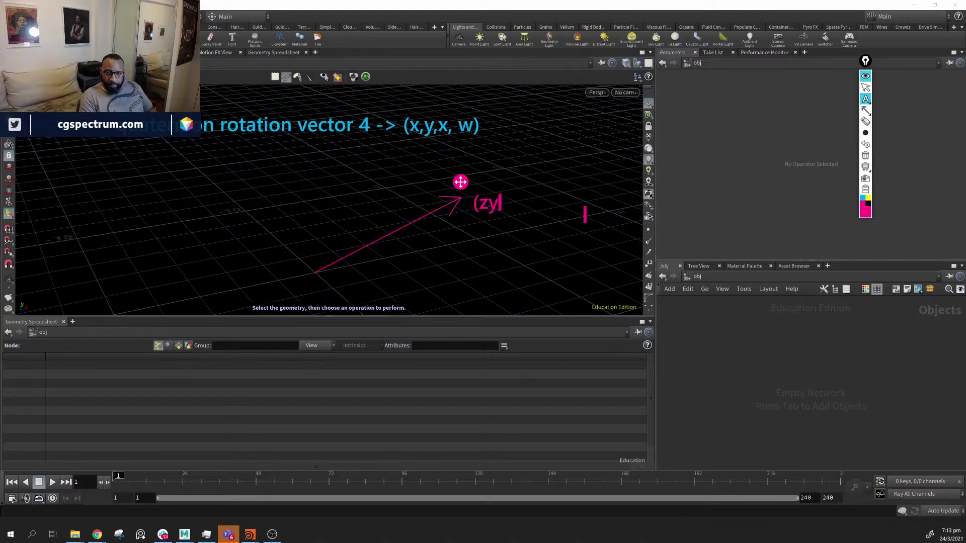
key(BackSpace)
key(BackSpace)
text(xyz)
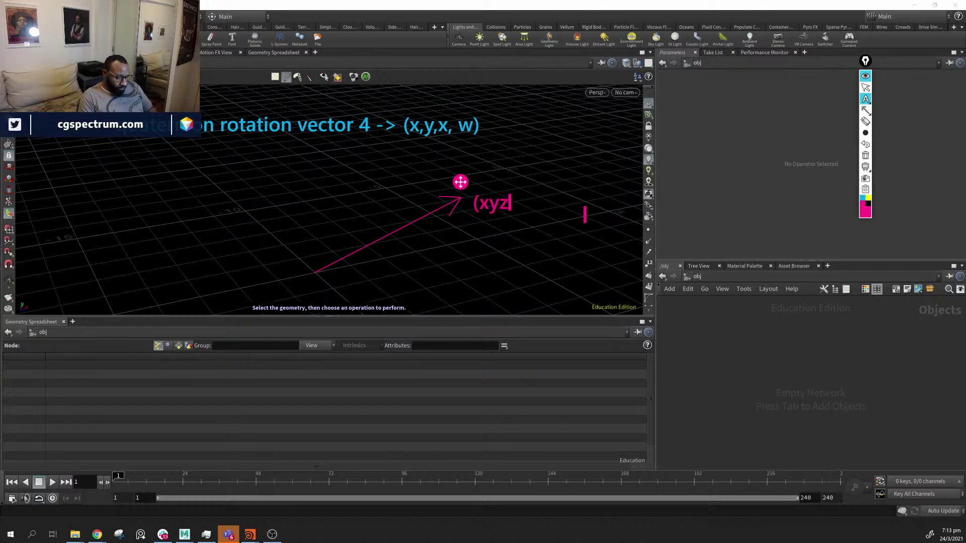
text())
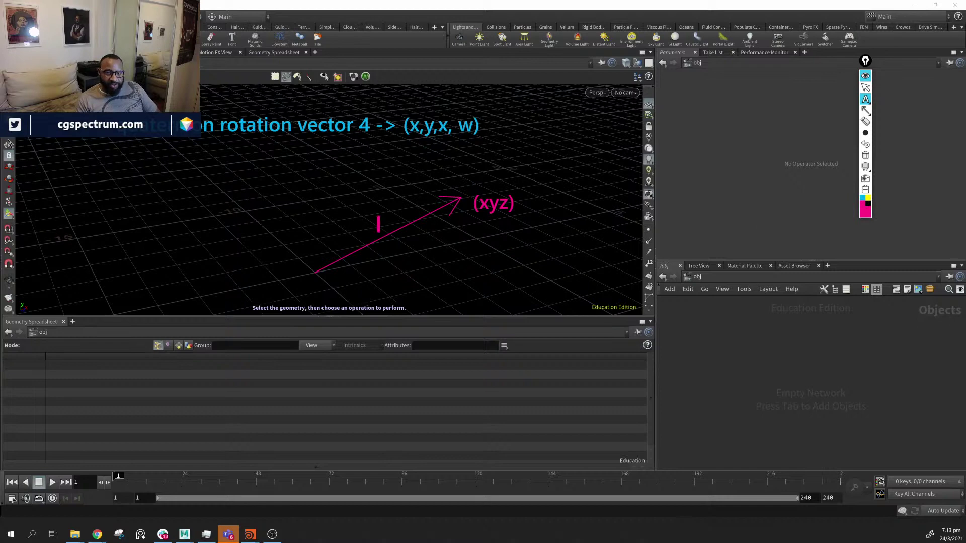
Draw a freehand magenta curved arrow looping around the lower shaft of the axis arrow
mouse_move(860, 112)
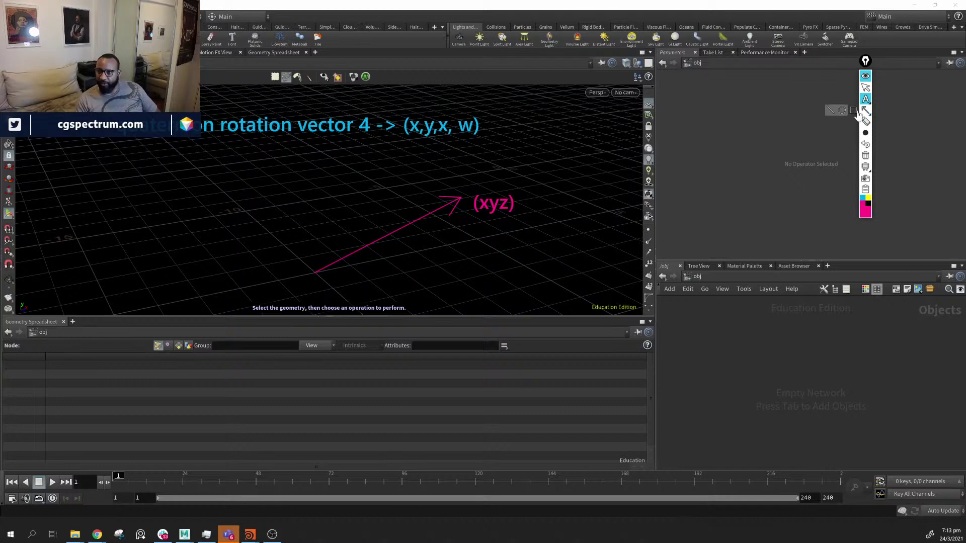
click(864, 99)
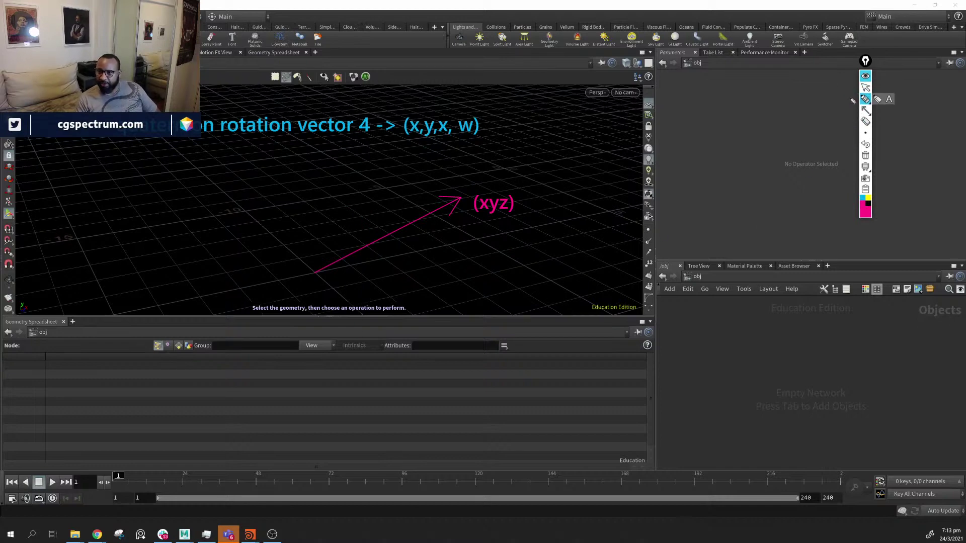
click(878, 99)
drag(367, 237, 308, 214)
key(ctrl+z)
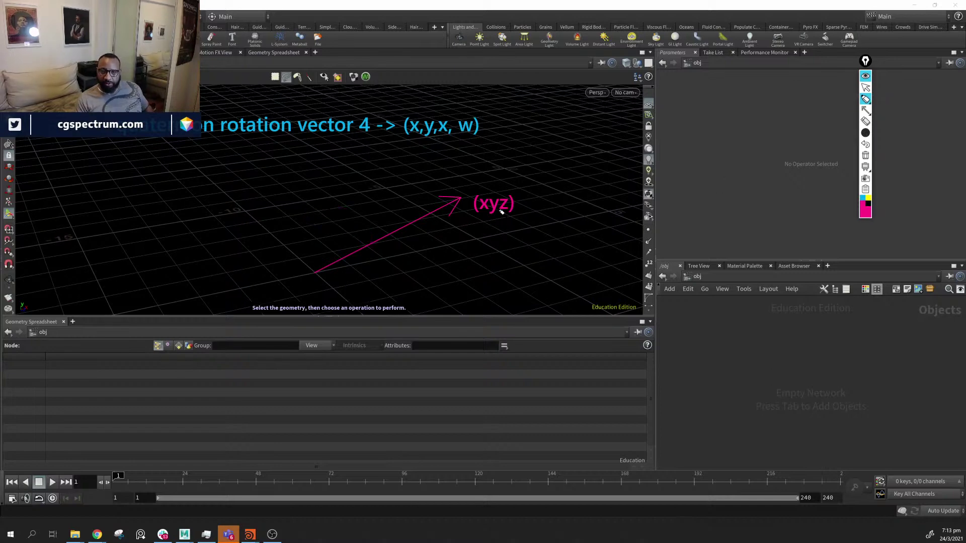
scroll(501, 212, down, 10)
mouse_move(374, 234)
mouse_down()
mouse_move(352, 216)
mouse_move(319, 212)
mouse_move(358, 276)
mouse_move(399, 292)
mouse_move(396, 259)
mouse_up()
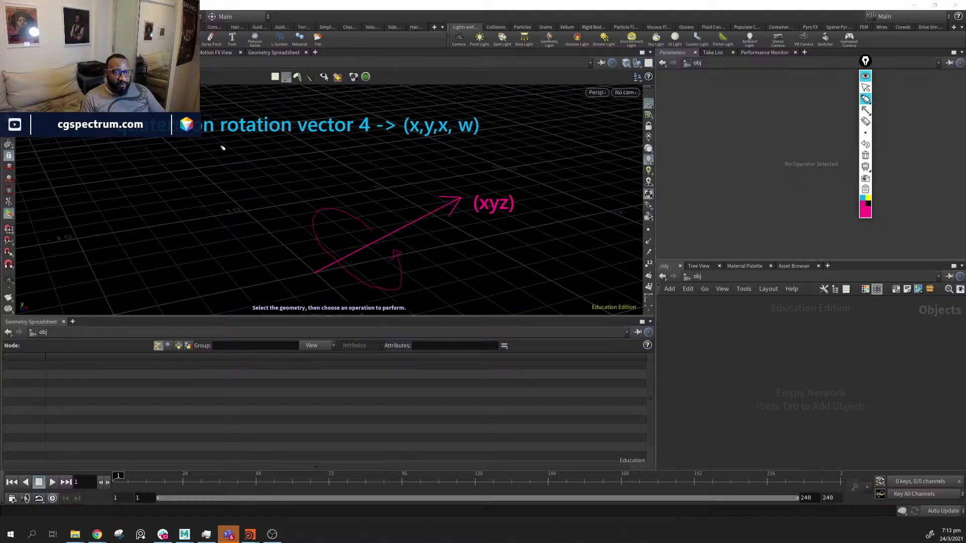
Handwrite 3x3 and EULER in magenta beneath the underlined heading and frame these notes with a large box
drag(123, 145, 365, 150)
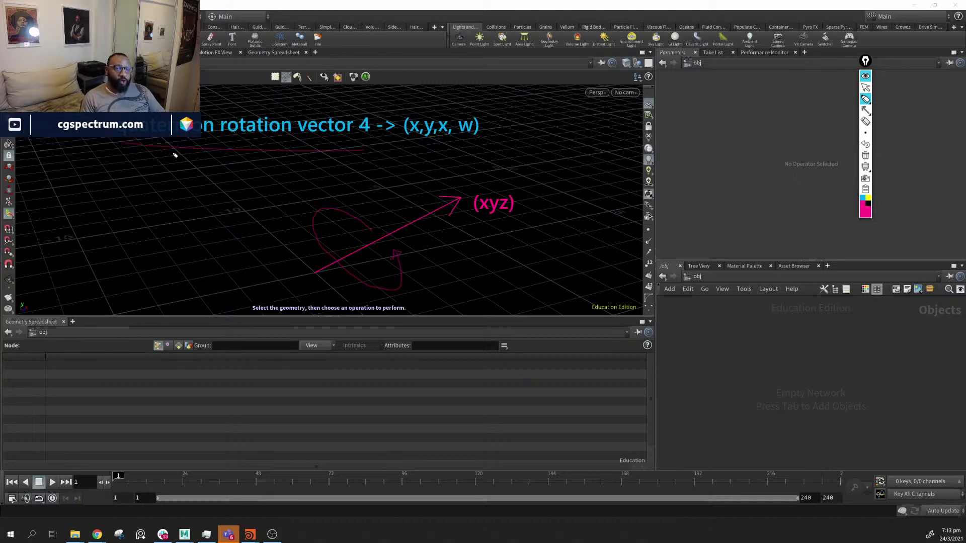
mouse_move(177, 150)
mouse_down()
mouse_move(179, 186)
mouse_move(224, 188)
mouse_up()
drag(229, 178, 275, 189)
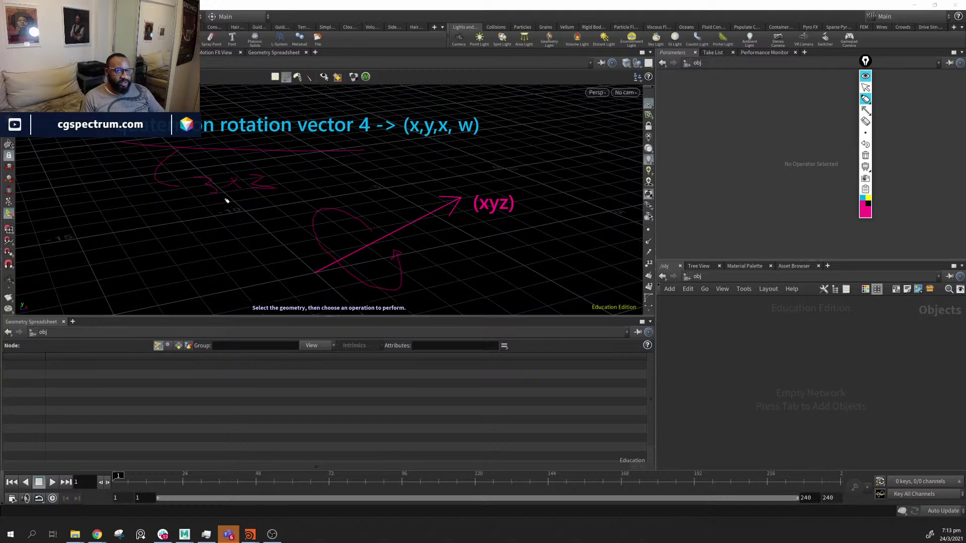
mouse_move(205, 197)
mouse_down()
mouse_move(212, 231)
mouse_move(225, 235)
mouse_move(239, 216)
mouse_move(323, 214)
mouse_move(289, 186)
mouse_move(323, 160)
mouse_move(301, 153)
mouse_up()
mouse_move(141, 138)
mouse_down()
mouse_move(137, 239)
mouse_move(556, 125)
mouse_move(307, 105)
mouse_up()
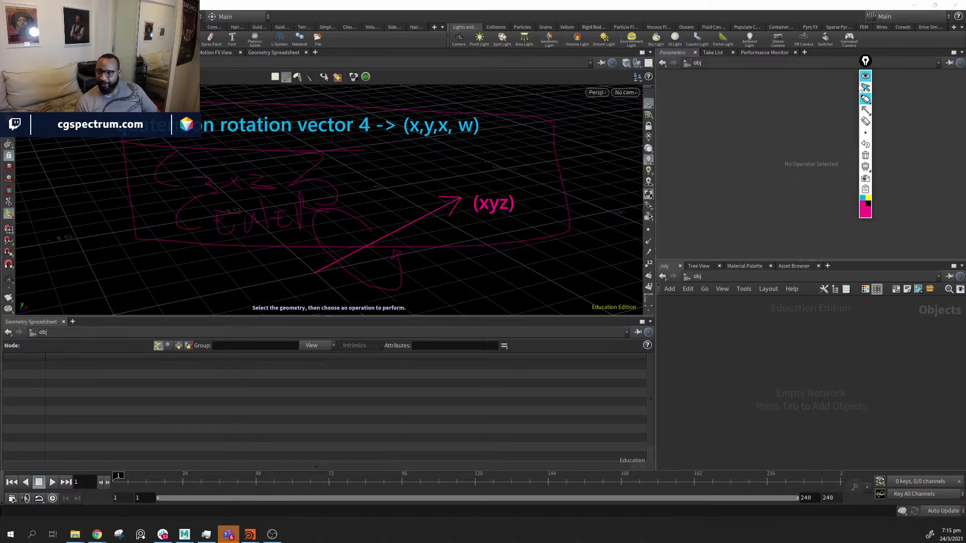
Clear all annotations and park the collapsed annotation palette at the upper right of the empty parameter area
mouse_move(861, 104)
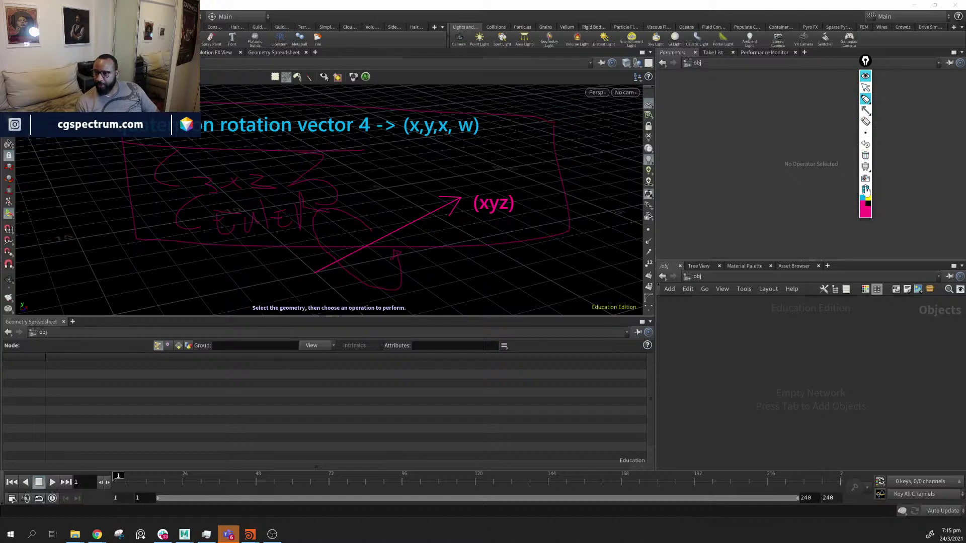
click(865, 155)
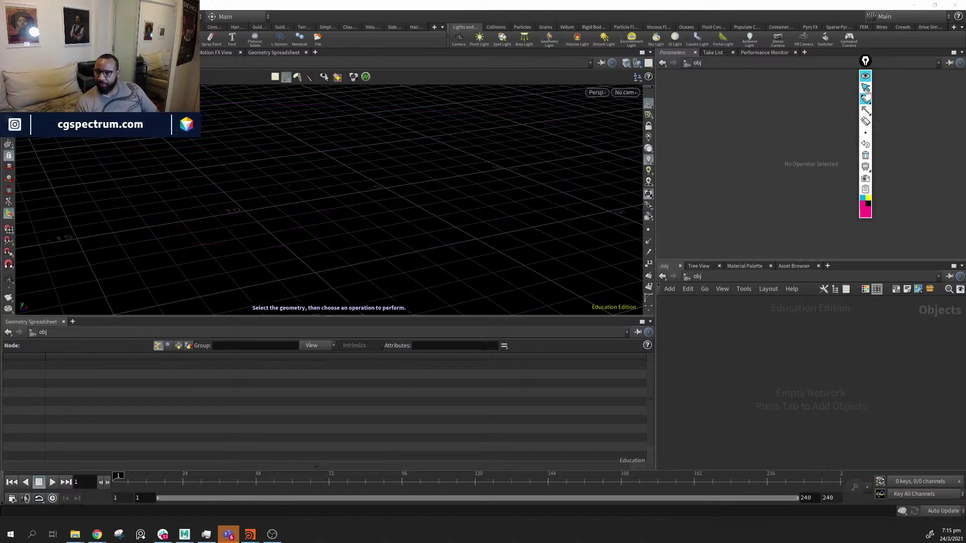
click(864, 61)
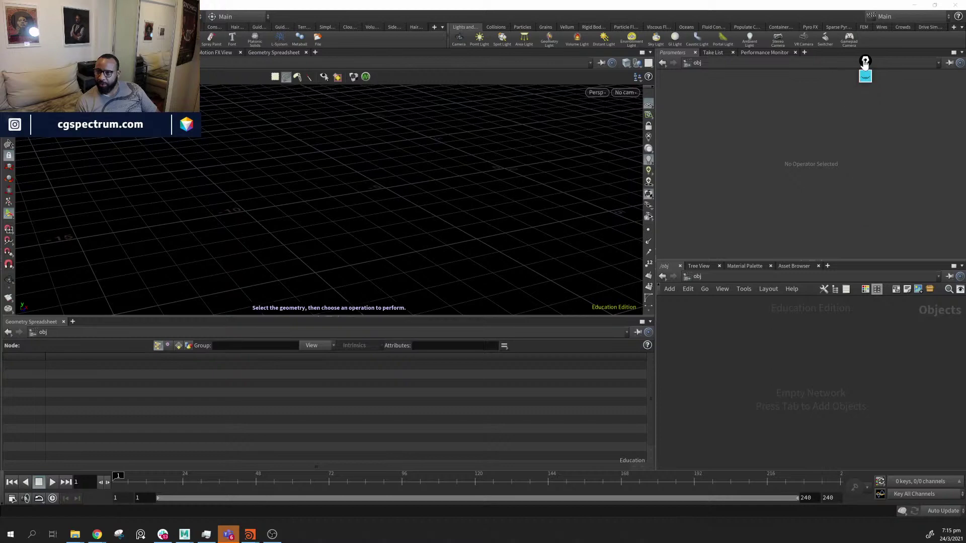
drag(865, 61, 947, 82)
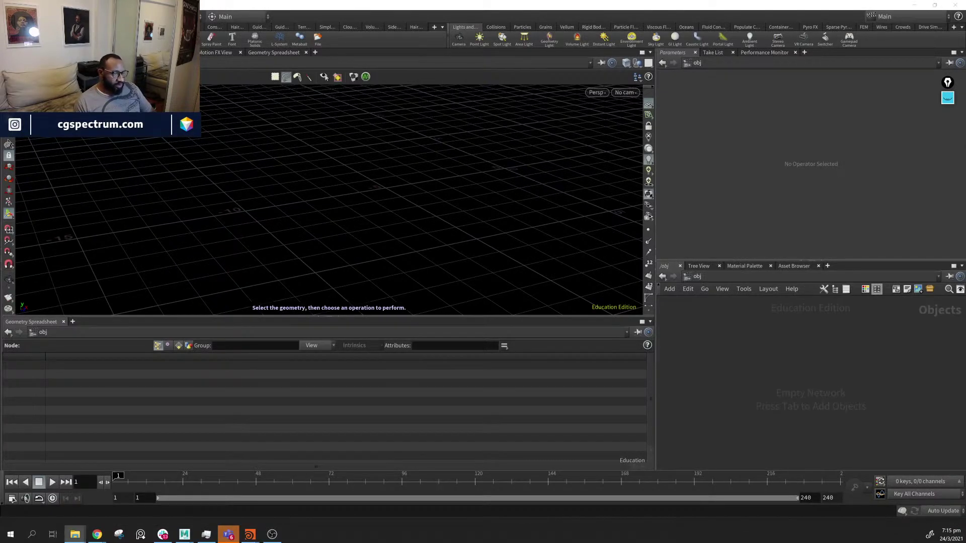
Switch to the File Explorer window showing the houdini_Foliage_Demos folder and make it taller
click(75, 534)
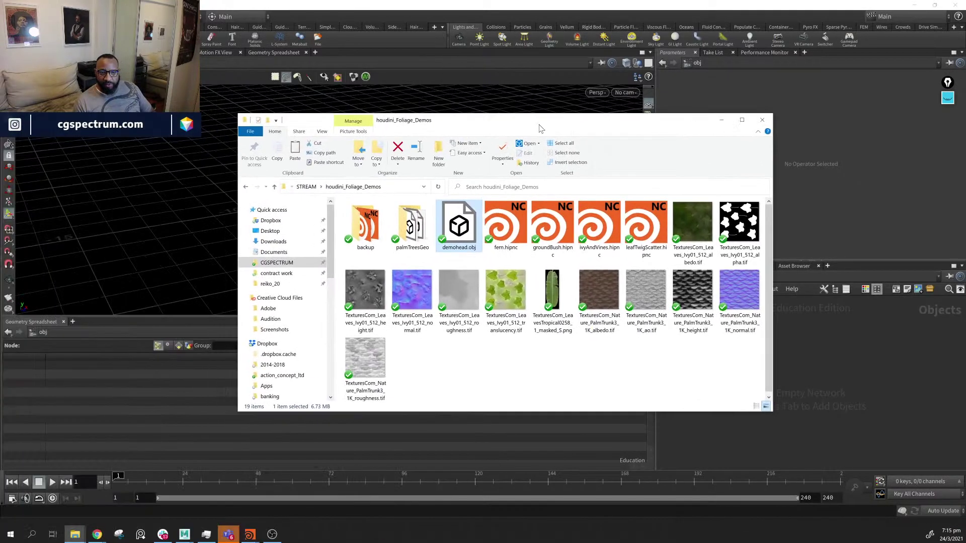
drag(492, 372, 495, 427)
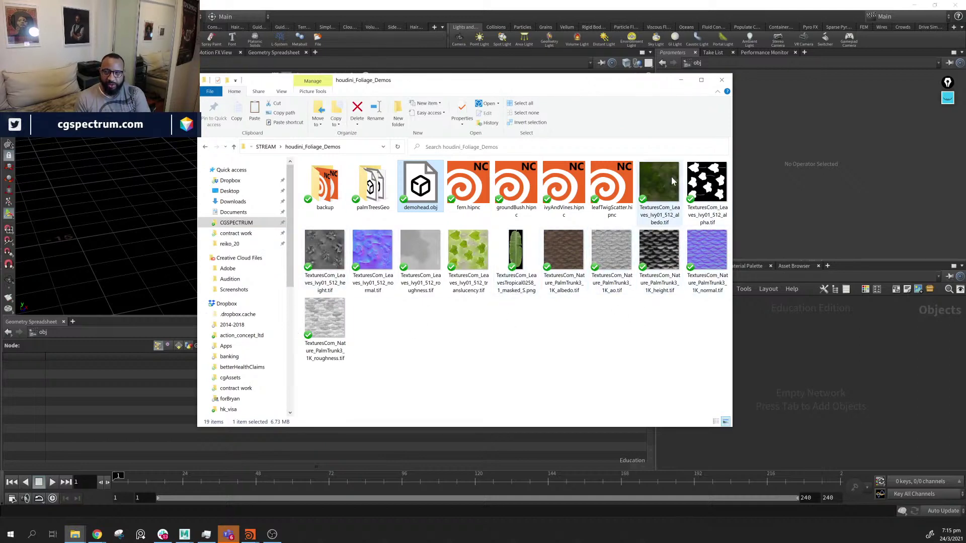
Minimize the File Explorer window and open the Save As dialog for the untitled Houdini scene
click(681, 80)
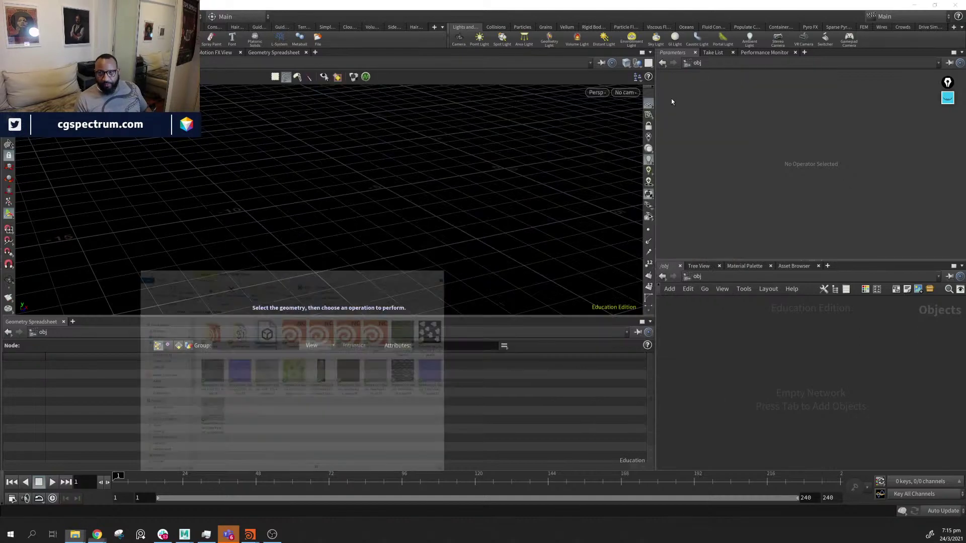
alt+drag(505, 201, 487, 210)
alt+middle_drag(487, 210, 322, 203)
mouse_move(334, 209)
alt+mouse_down()
mouse_move(360, 211)
mouse_move(321, 206)
alt+mouse_up()
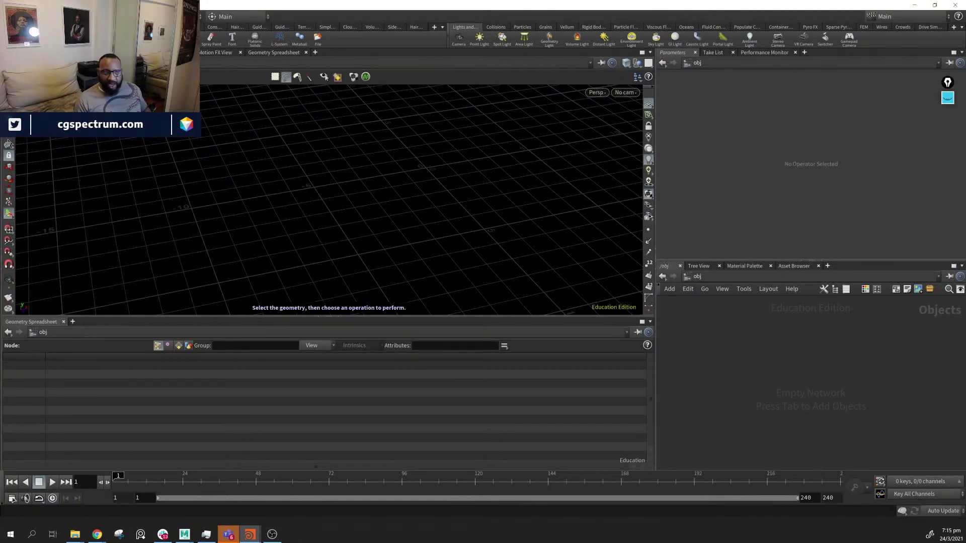
click(9, 17)
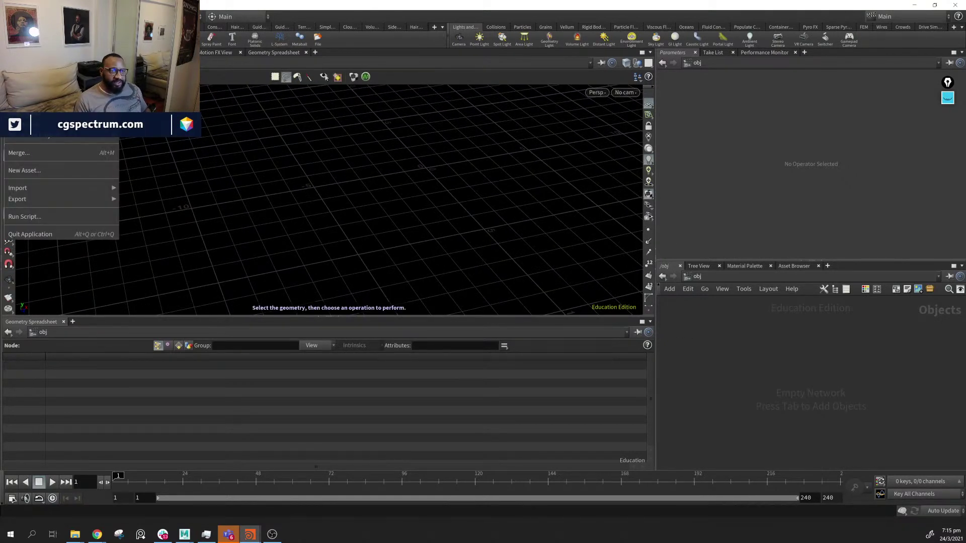
click(26, 78)
drag(356, 250, 392, 293)
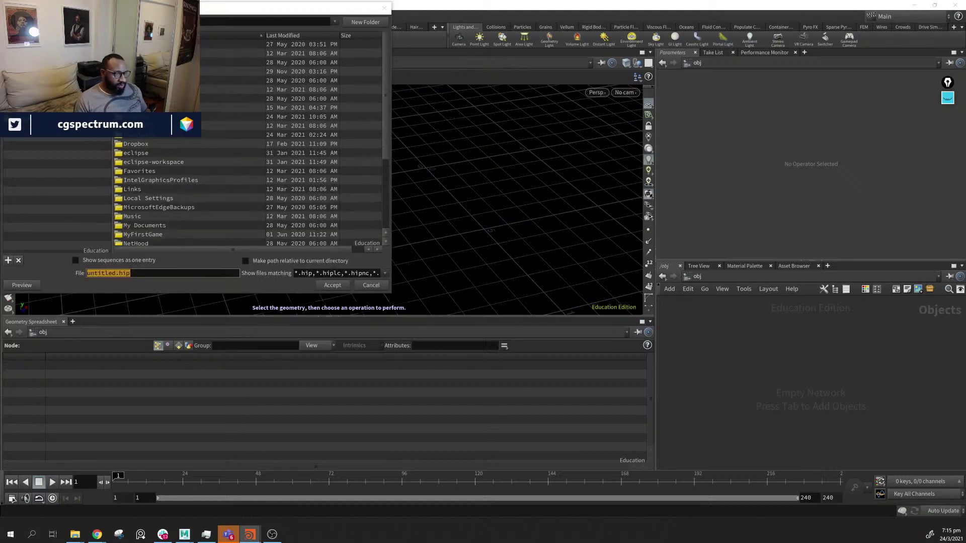
Copy the houdini_Foliage_Demos folder path from File Explorer and make it the location in Houdini's save dialog
key(alt+Tab)
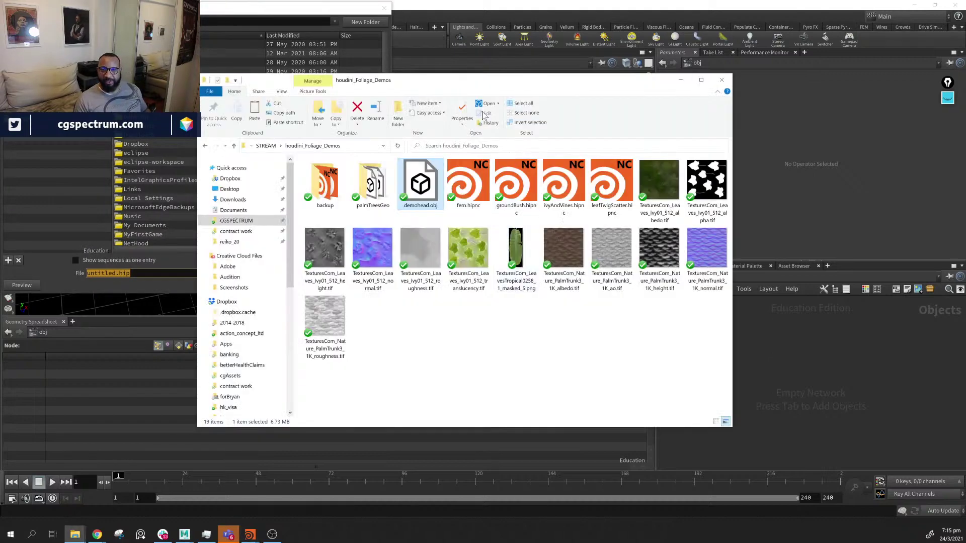
click(361, 146)
key(ctrl+c)
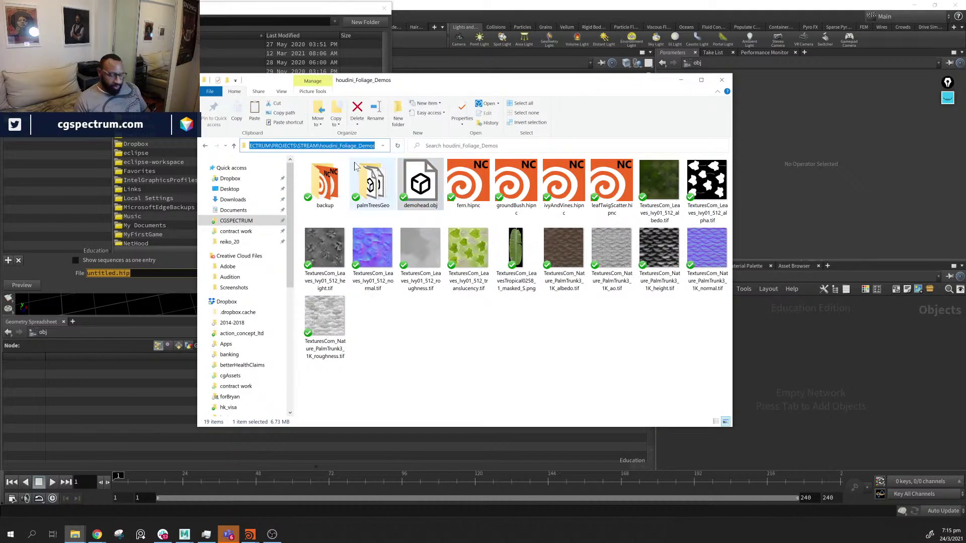
click(262, 13)
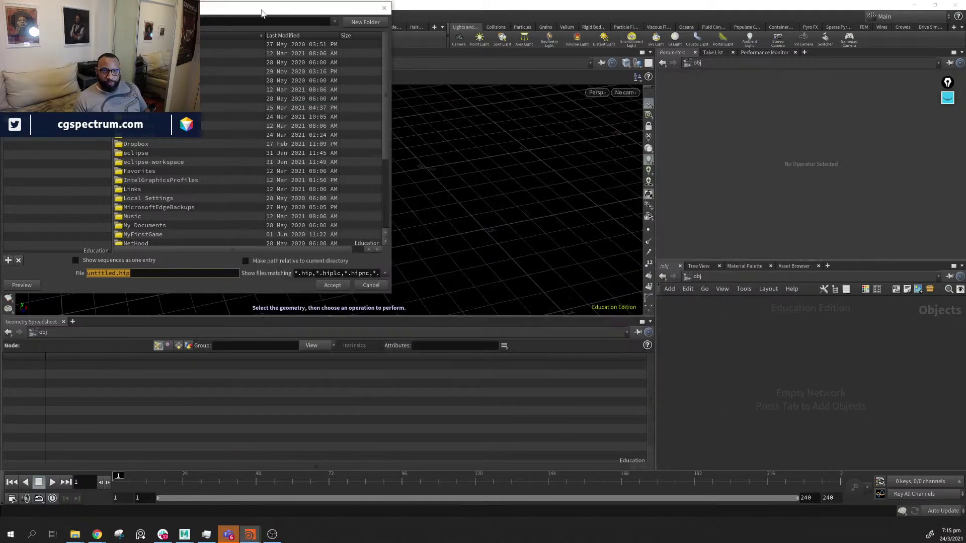
click(206, 22)
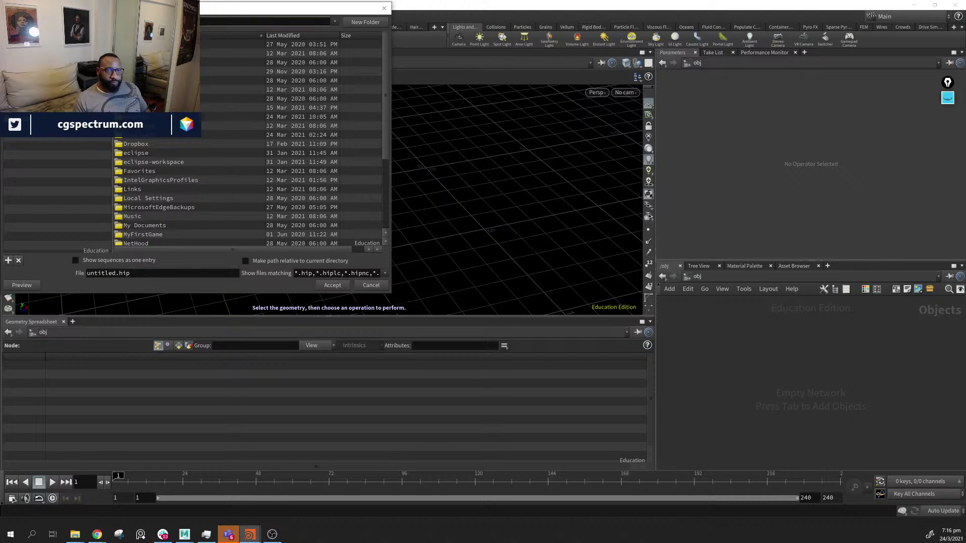
key(ctrl+v)
key(Return)
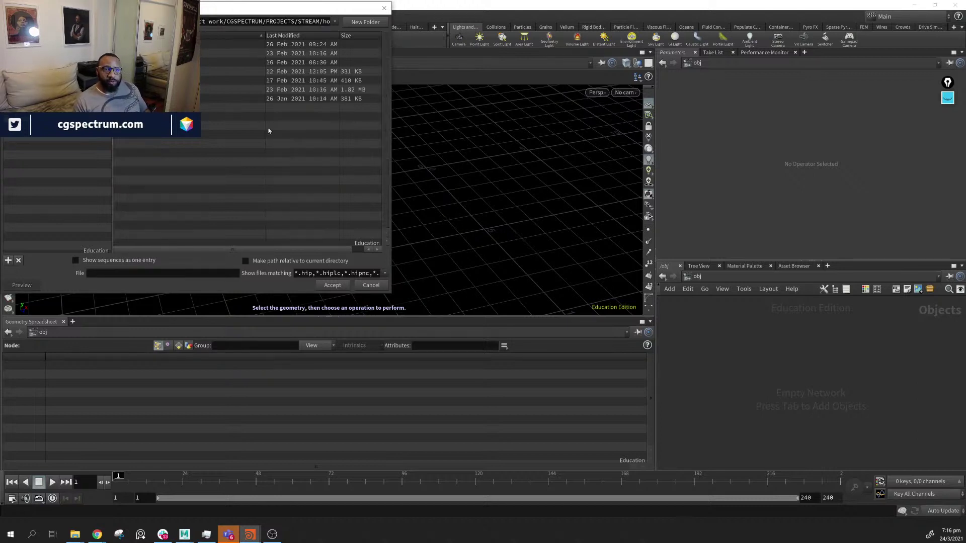
Name the scene file foliage_stream and save it in the foliage demos folder
click(175, 274)
text(foliage_stream)
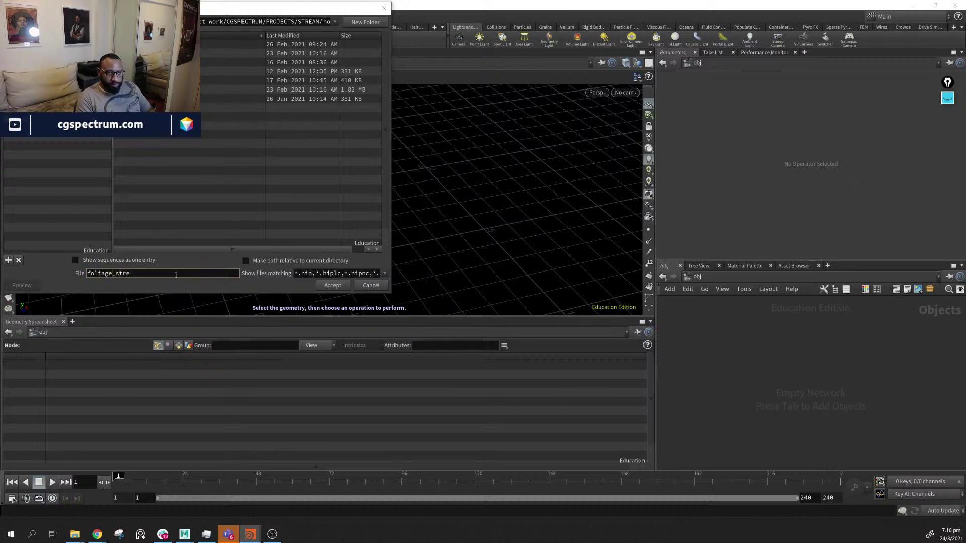
click(316, 285)
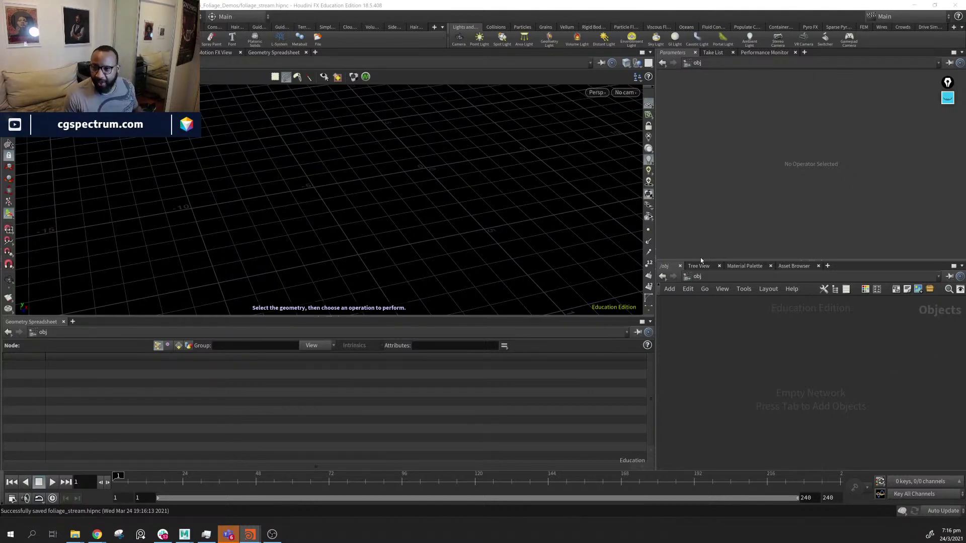
Widen the parameter and network panes, make the network editor taller, and add a Geometry object to the empty network
drag(653, 231, 606, 231)
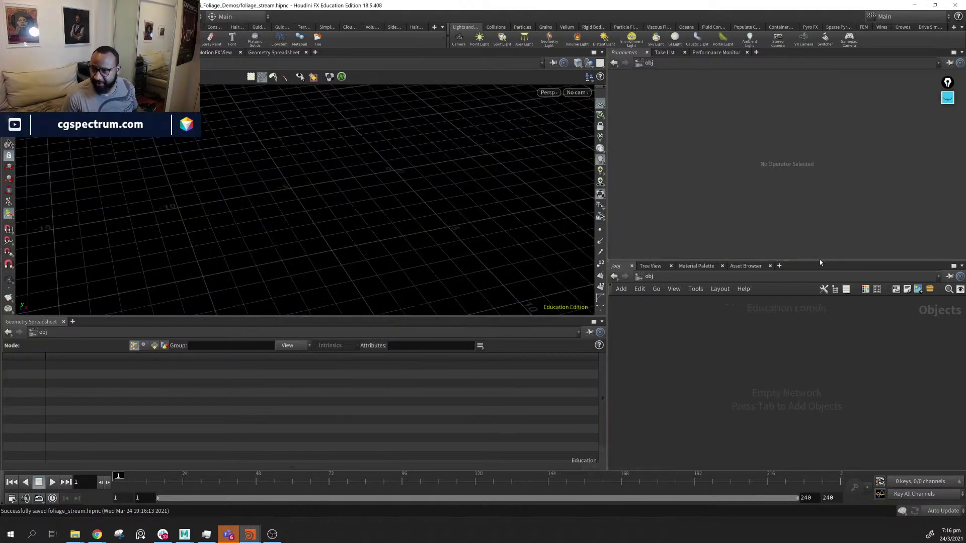
drag(819, 262, 805, 210)
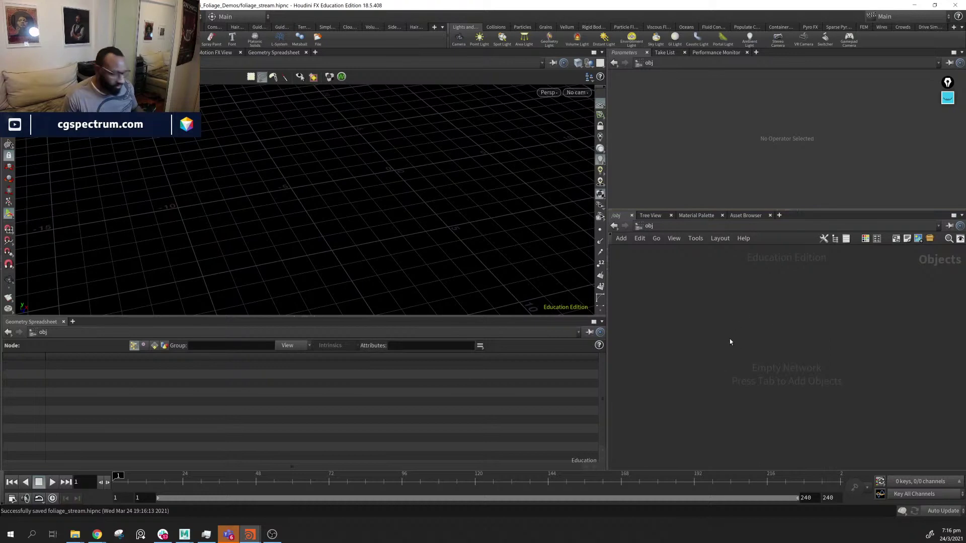
key(Tab)
text(geom)
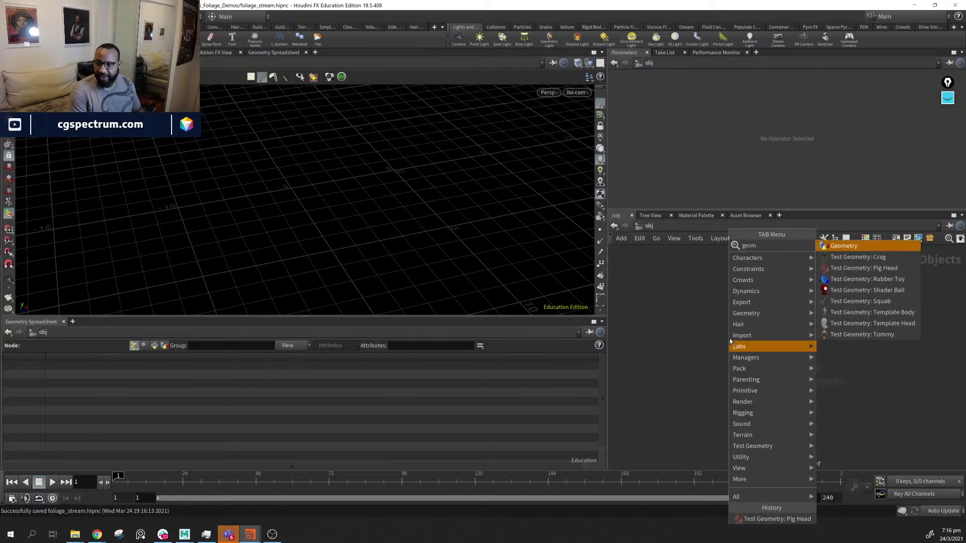
key(Return)
click(729, 338)
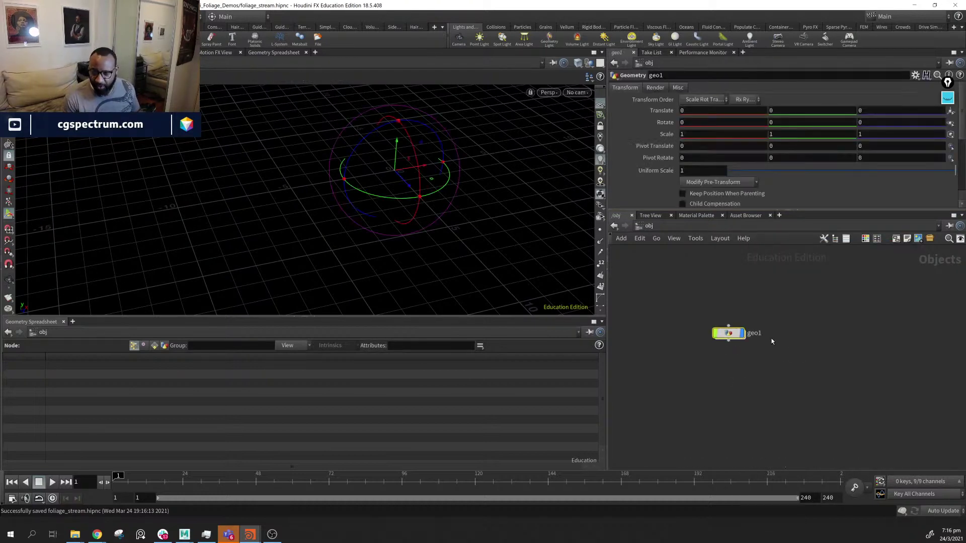
Rename the new Geometry object to leafe_and_twigs
double_click(754, 333)
text(le)
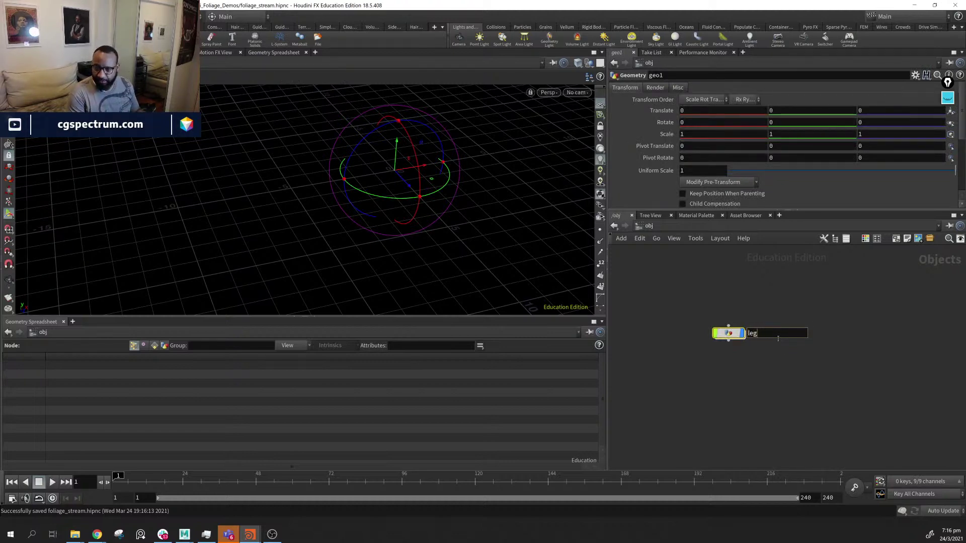
text(ag)
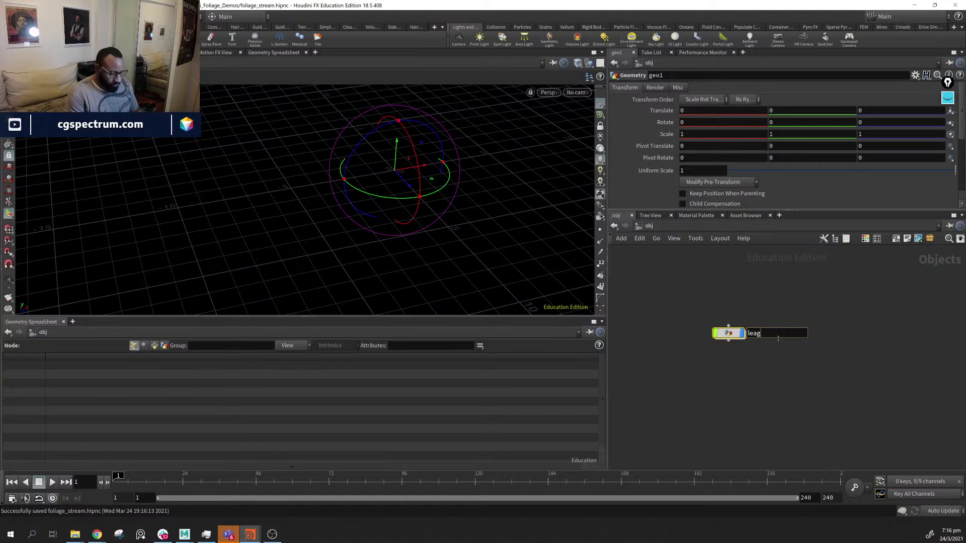
text(fe_and_twigs)
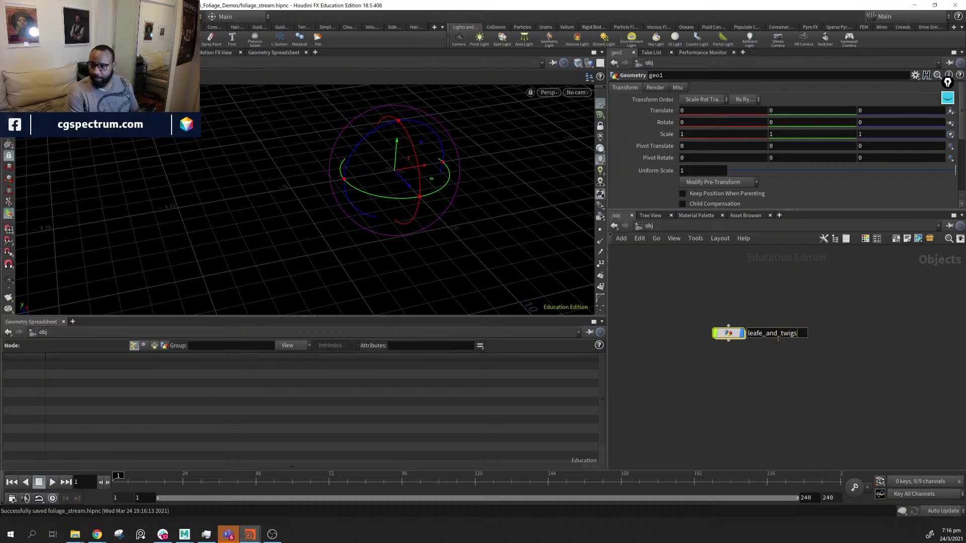
key(Return)
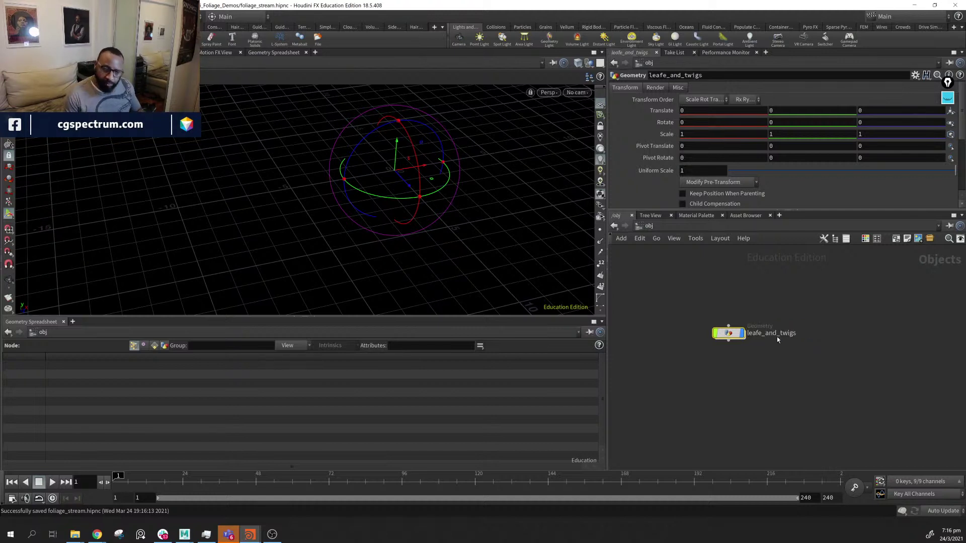
Enter the leafe_and_twigs object and add a Trace node to its empty network
double_click(732, 334)
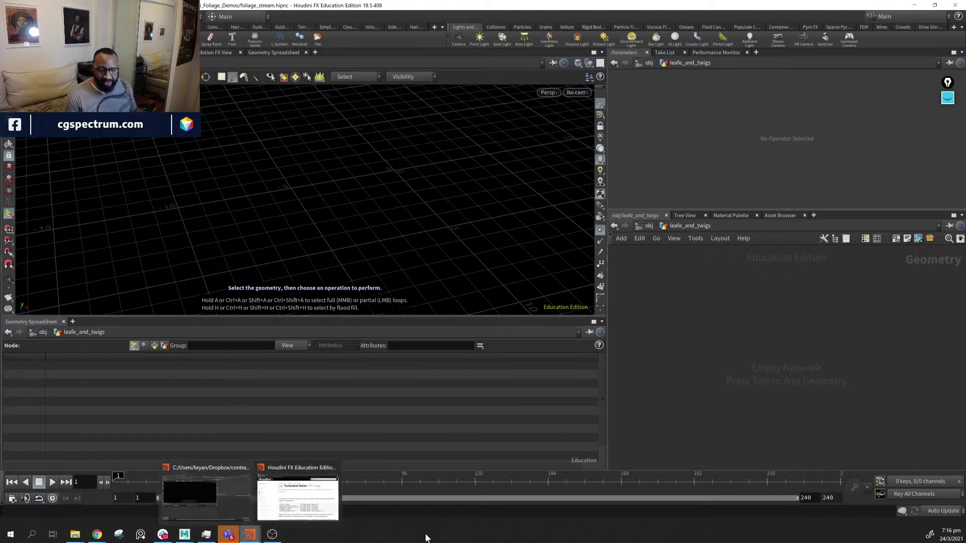
key(Tab)
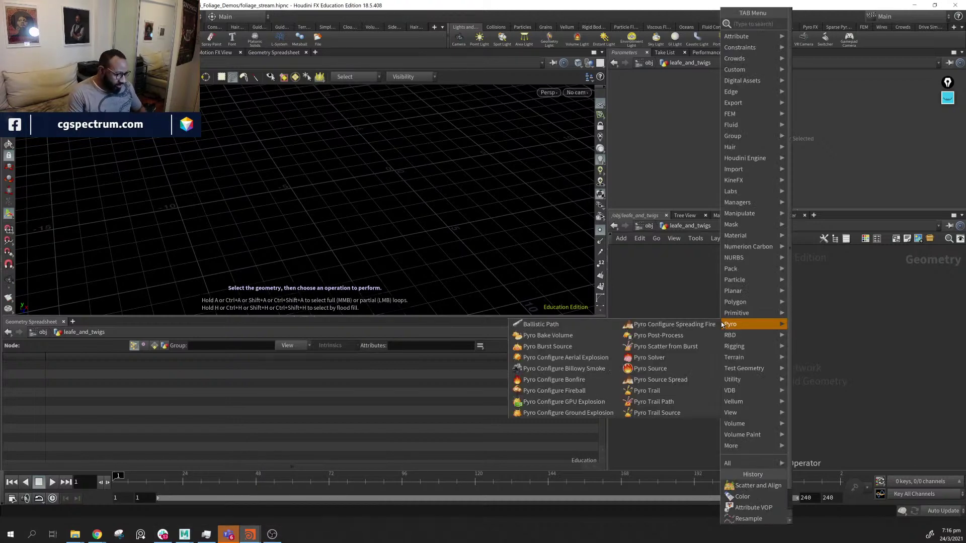
text(trace)
key(Return)
click(720, 322)
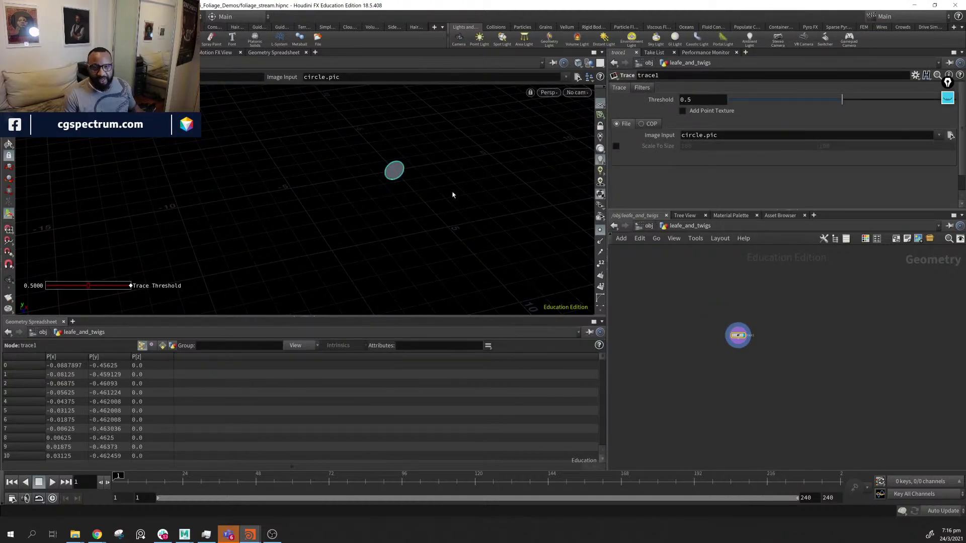
Examine the default circle produced by the Trace node from several angles and distances
alt+drag(453, 196, 414, 156)
alt+right_drag(414, 155, 487, 194)
alt+middle_drag(488, 194, 307, 199)
alt+drag(306, 199, 310, 185)
alt+middle_drag(311, 184, 366, 181)
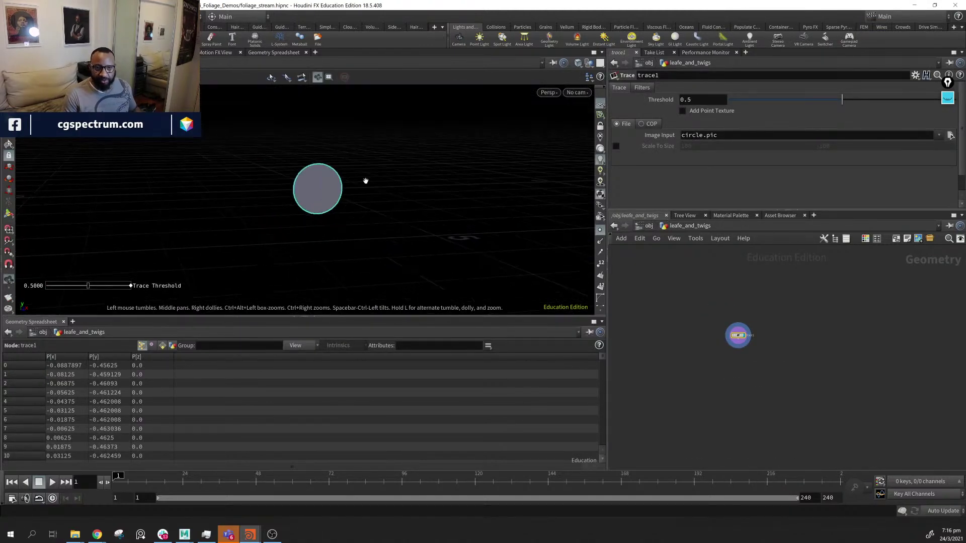
drag(366, 181, 390, 211)
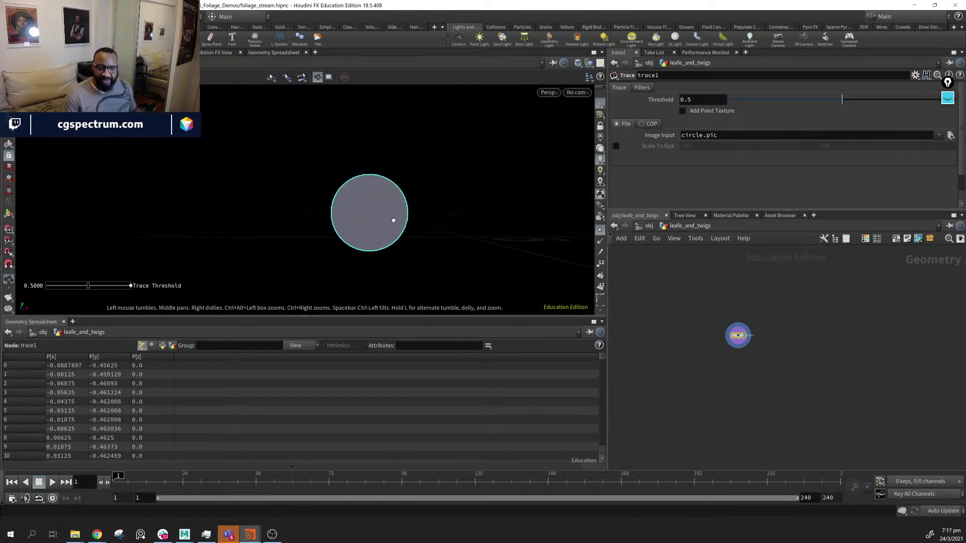
drag(380, 213, 408, 176)
key(Return)
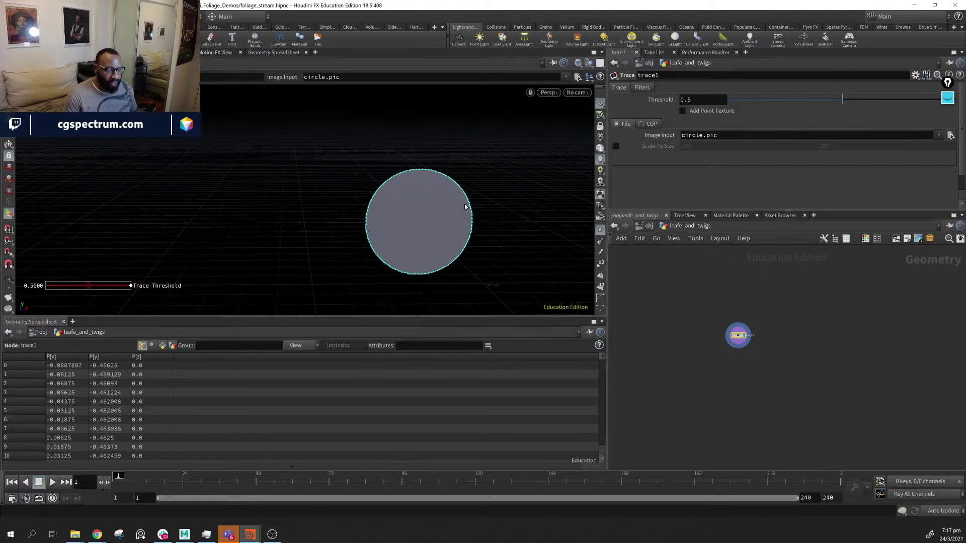
middle_drag(465, 206, 370, 201)
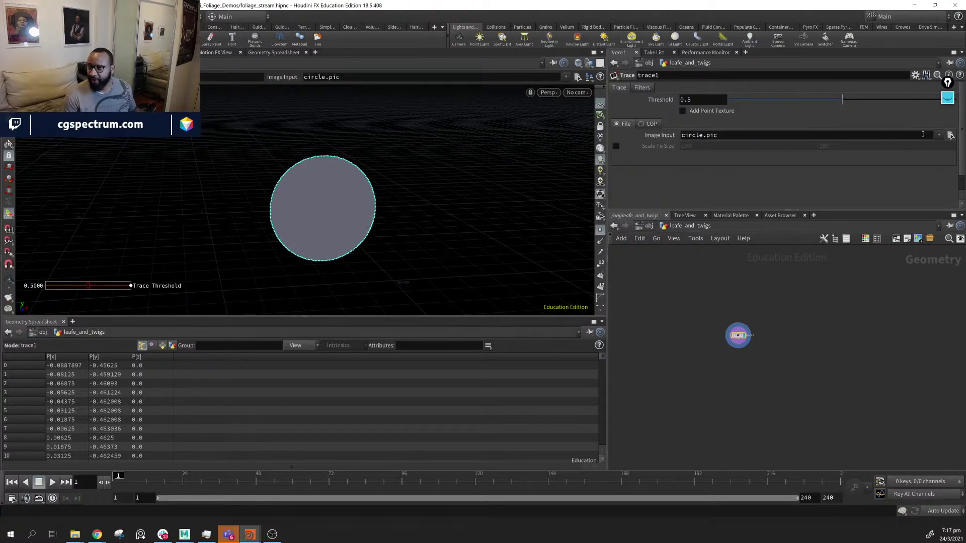
Set the Trace node's image input to $HIP/TexturesCom_Leaves_Ivy01_512_alpha.tif
click(950, 138)
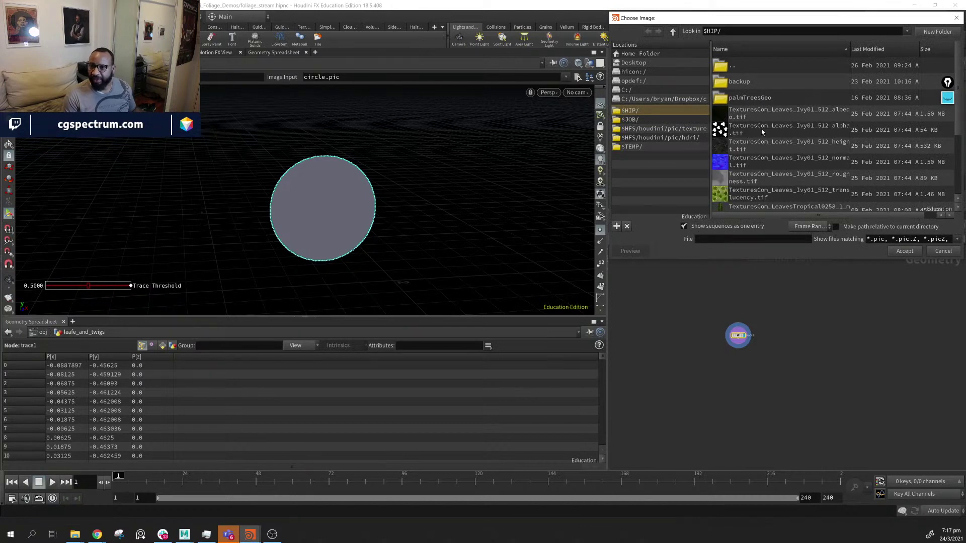
click(733, 129)
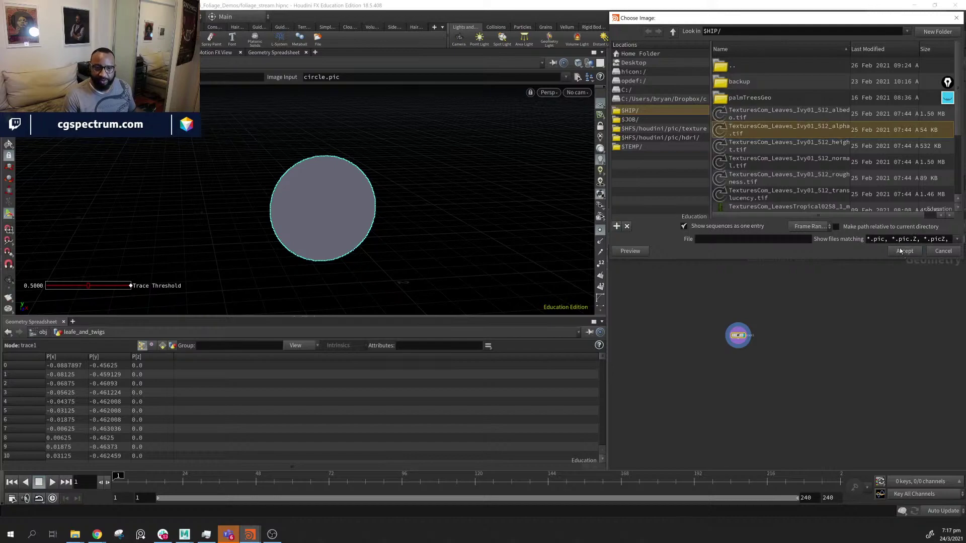
click(904, 251)
Examine the traced ivy leaf shapes and stems up close and from a distance
scroll(403, 194, up, 3)
drag(404, 194, 444, 186)
right_drag(444, 186, 469, 189)
drag(469, 190, 413, 168)
right_drag(413, 168, 478, 174)
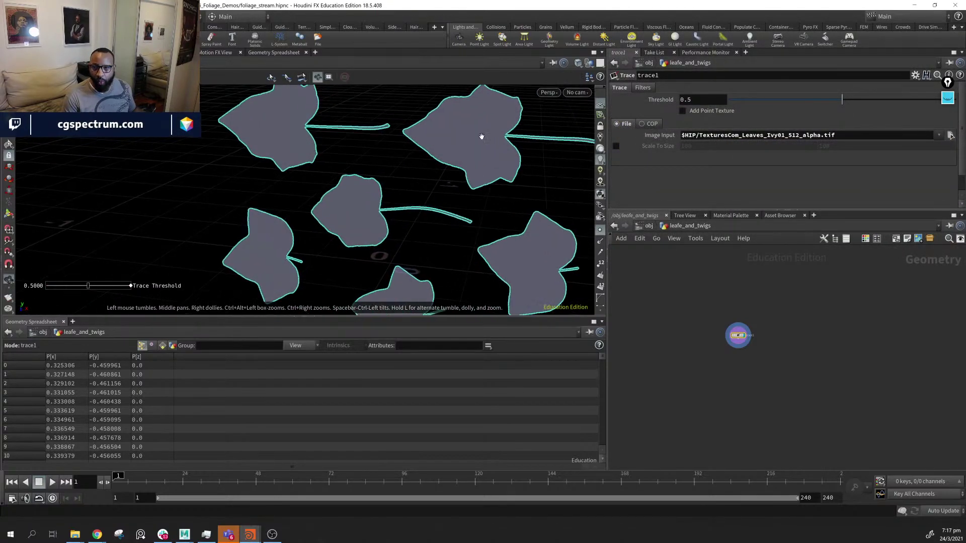
drag(463, 158, 496, 159)
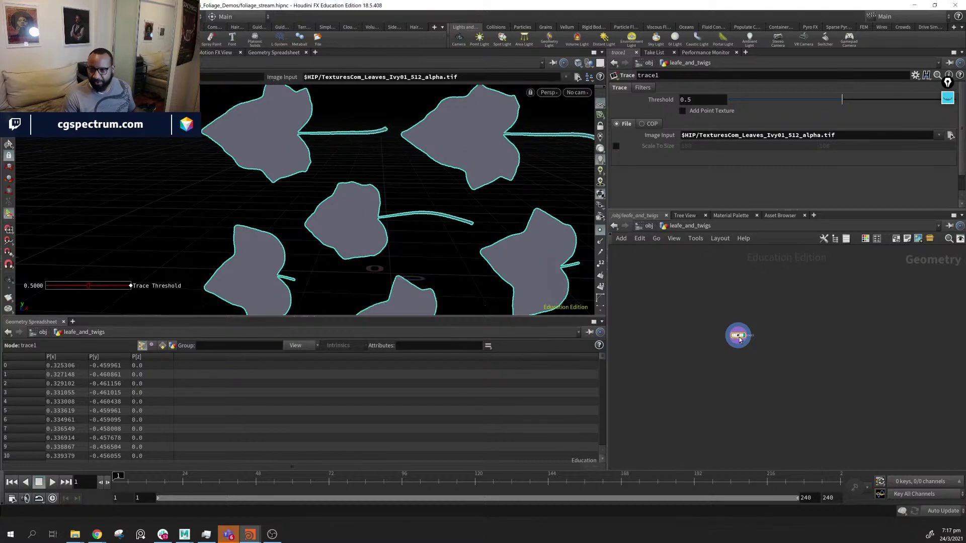
scroll(739, 340, up, 5)
drag(743, 324, 723, 291)
key(Escape)
mouse_move(338, 218)
mouse_down()
mouse_move(499, 248)
mouse_move(496, 225)
mouse_move(445, 201)
mouse_move(411, 201)
mouse_up()
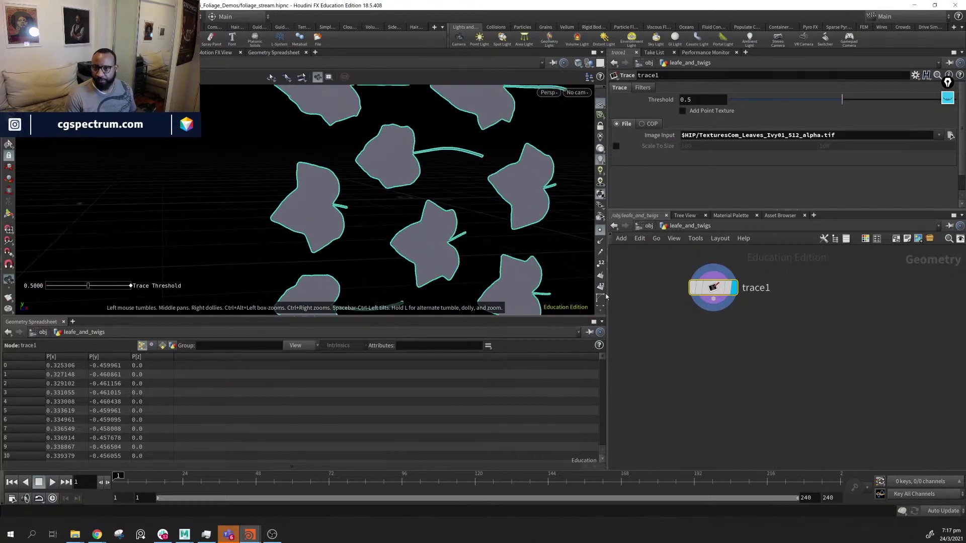
Add a Remesh node below the Trace node, connect the trace output to its first input, and display the remeshed leaves
click(719, 339)
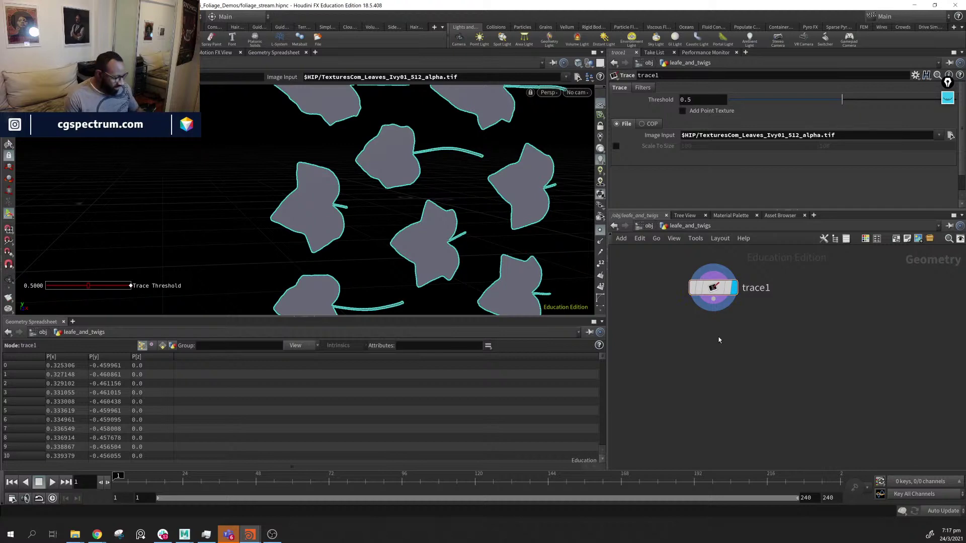
key(Tab)
text(remesh)
key(Return)
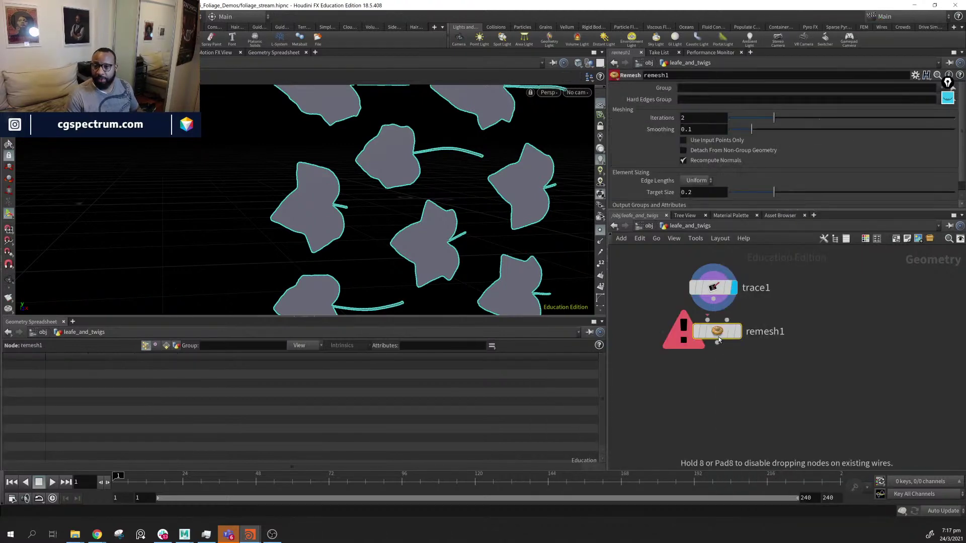
drag(717, 333, 731, 352)
drag(713, 299, 720, 341)
click(750, 351)
alt+drag(470, 209, 347, 186)
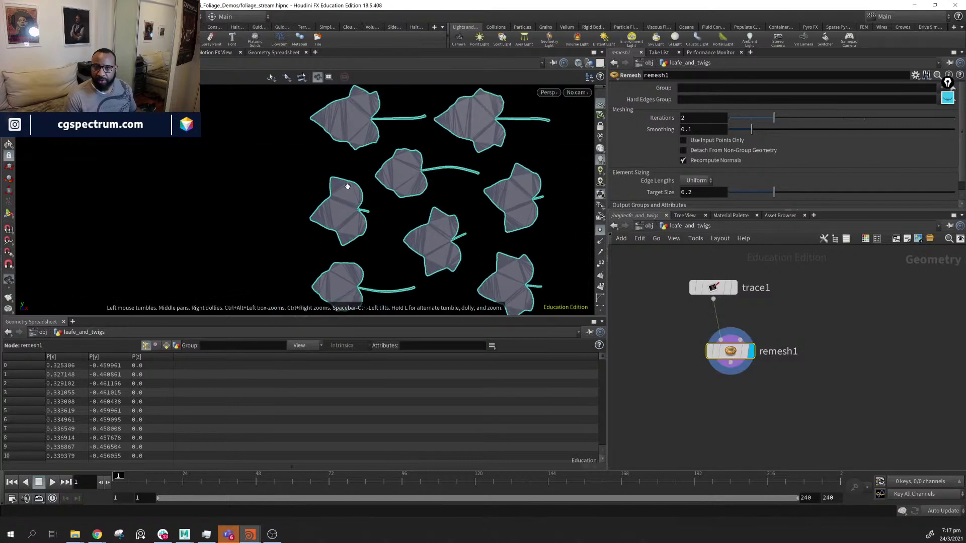
scroll(803, 113, down, 1)
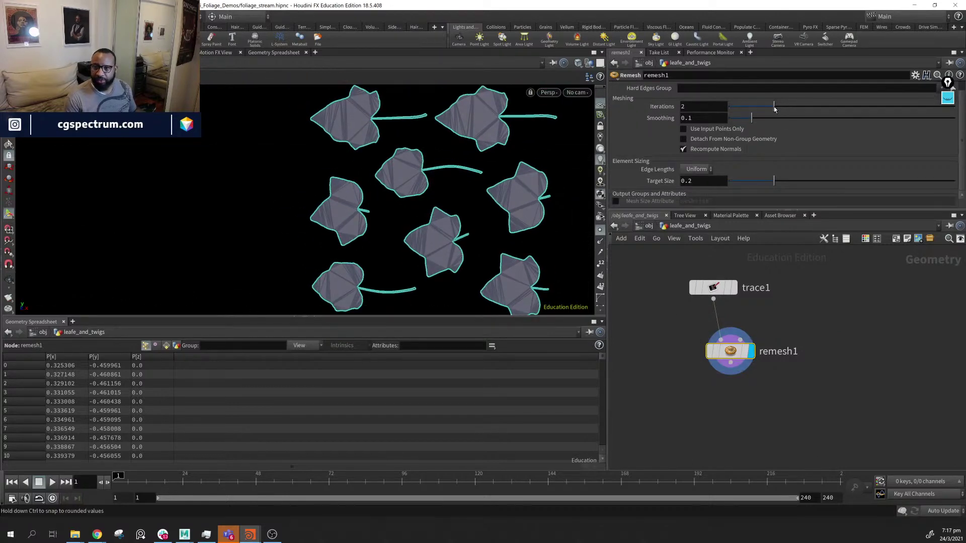
Set the Remesh node's iterations to 3 and its target size to 0.038, and move the node further below the Trace node
drag(817, 111, 795, 109)
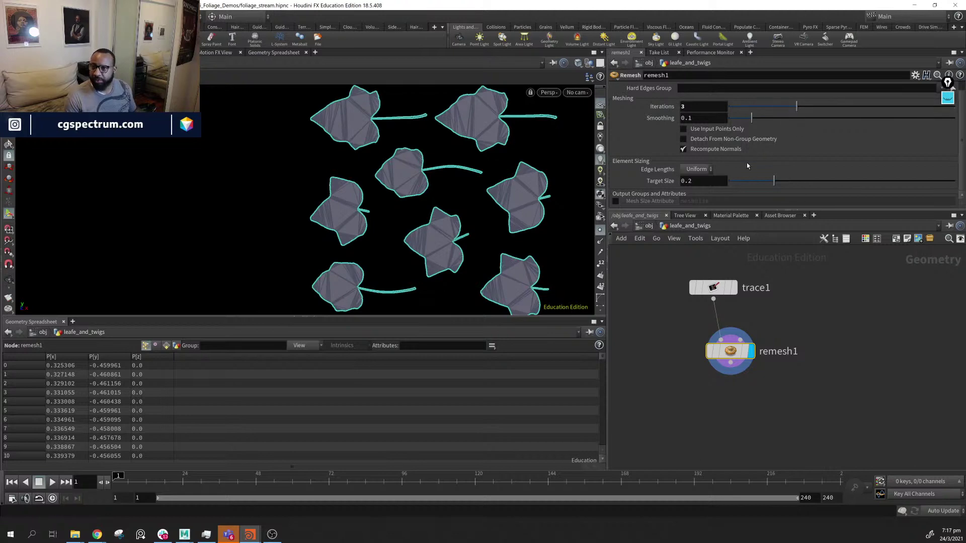
drag(773, 181, 737, 186)
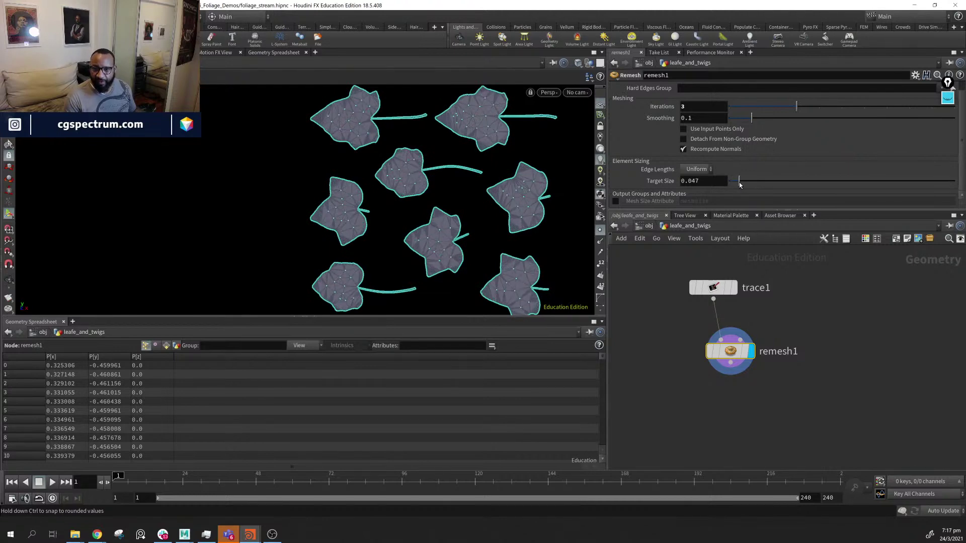
scroll(444, 187, up, 4)
mouse_move(443, 187)
mouse_down()
mouse_move(343, 166)
mouse_move(443, 204)
mouse_up()
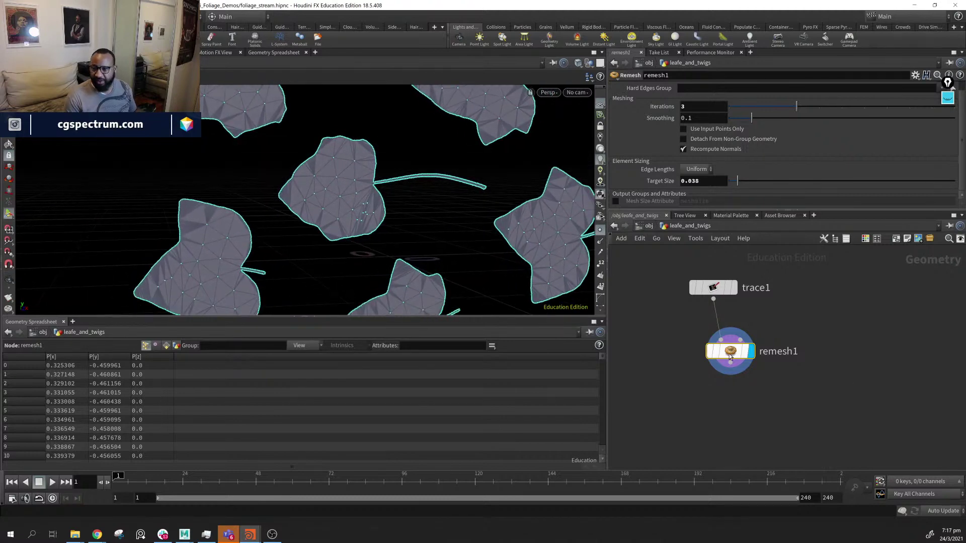
drag(728, 355, 713, 382)
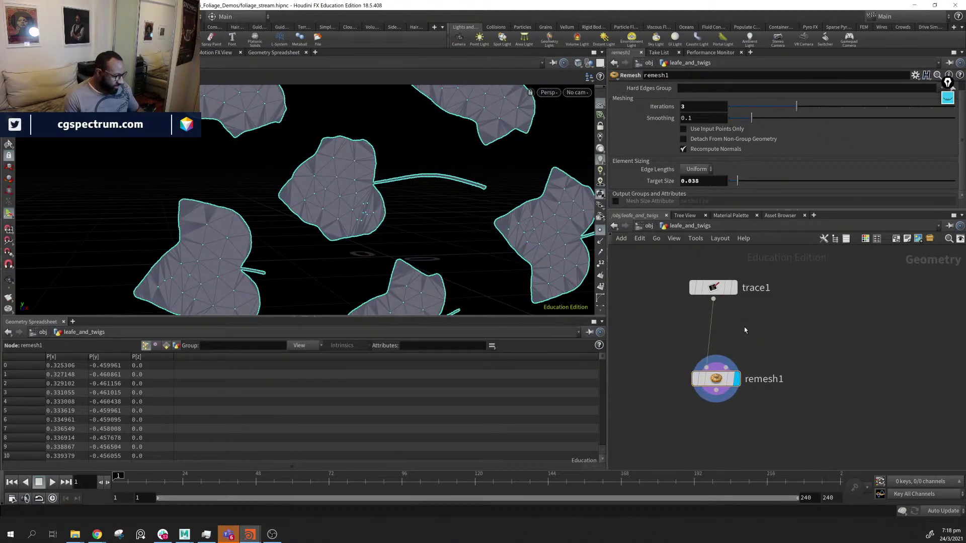
key(Tab)
mouse_move(744, 328)
text(re)
key(BackSpace)
key(BackSpace)
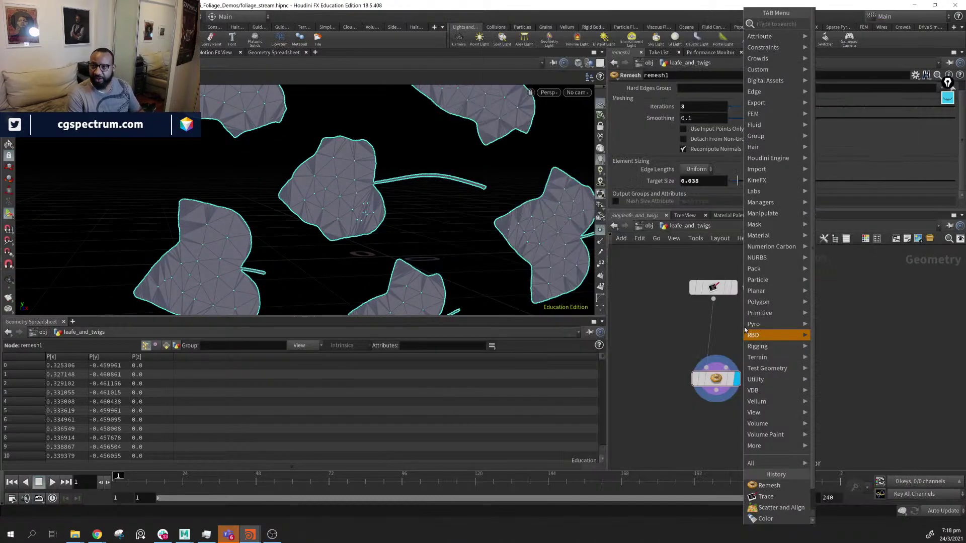
click(722, 378)
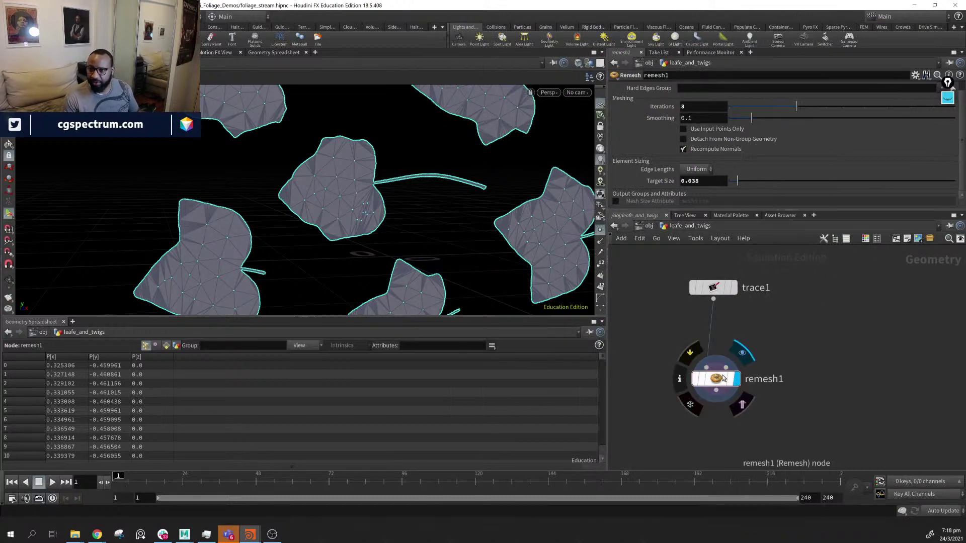
click(723, 378)
Examine the triangulation of the remeshed leaves and stems from several angles and distances
scroll(709, 178, up, 1)
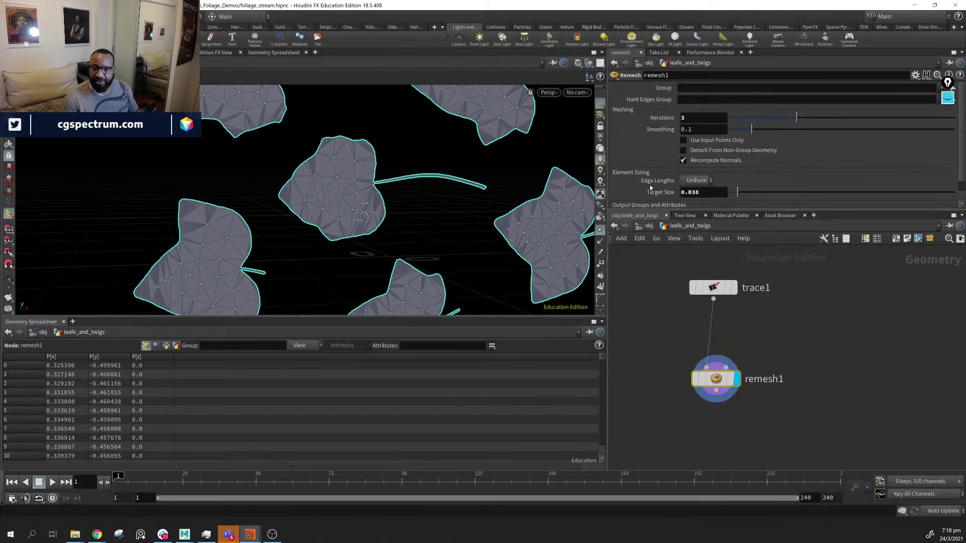
alt+drag(375, 169, 333, 219)
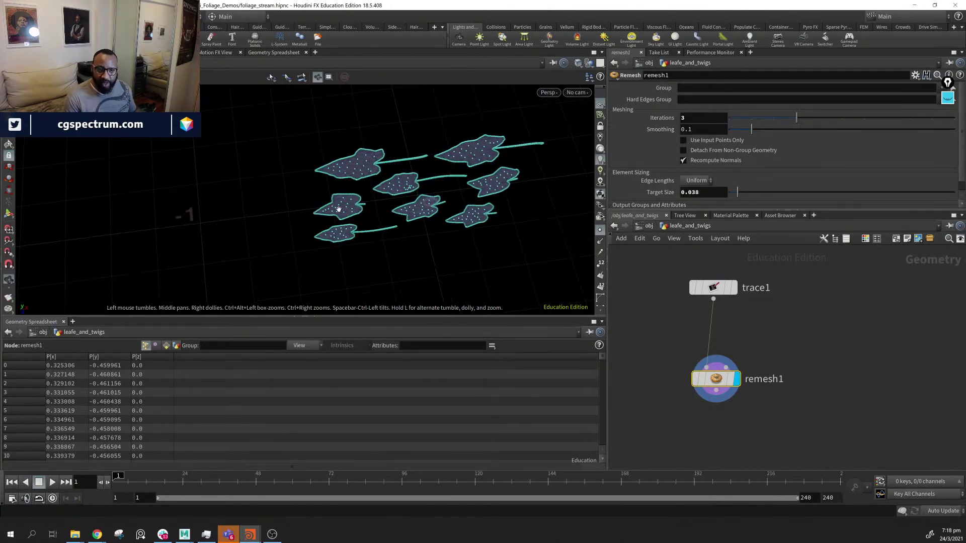
key(Return)
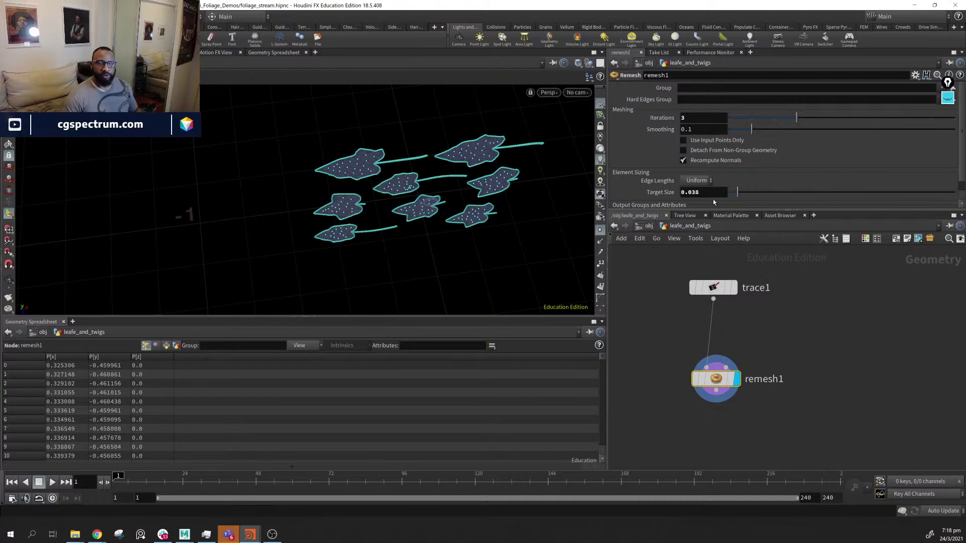
alt+drag(426, 207, 326, 145)
alt+drag(416, 223, 437, 228)
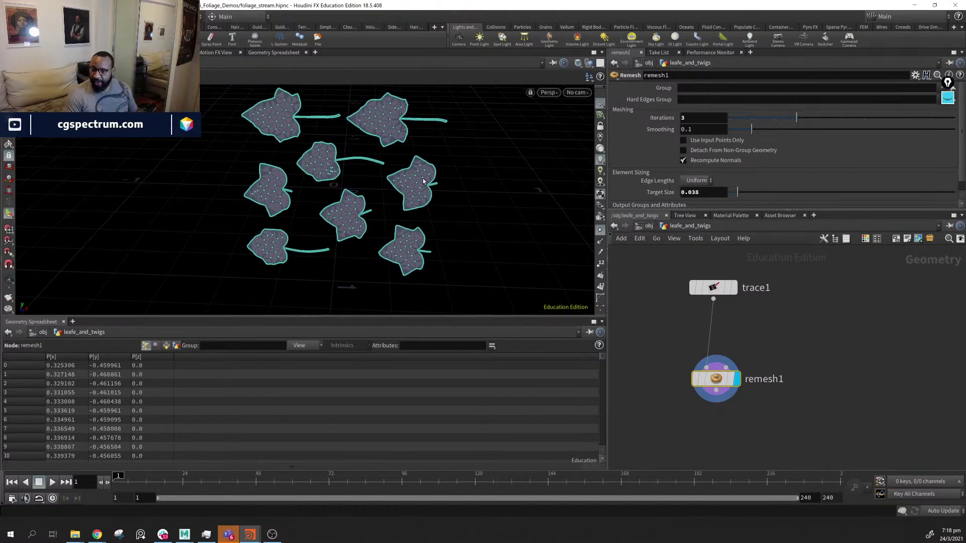
drag(423, 181, 437, 196)
drag(444, 157, 403, 173)
right_drag(403, 173, 667, 200)
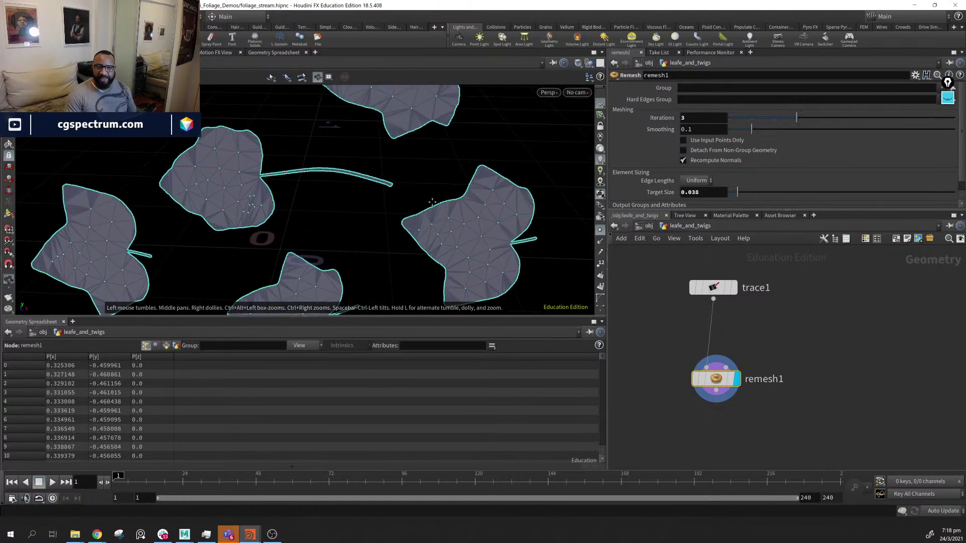
drag(451, 192, 424, 209)
middle_drag(425, 250, 383, 199)
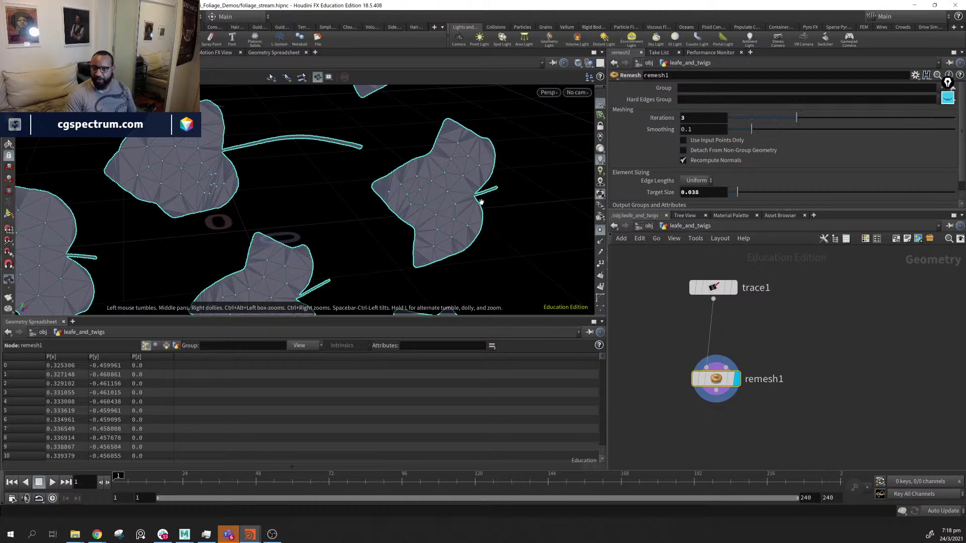
Insert a Resample node on the connection between the Trace and Remesh nodes and display its output
drag(715, 381, 717, 389)
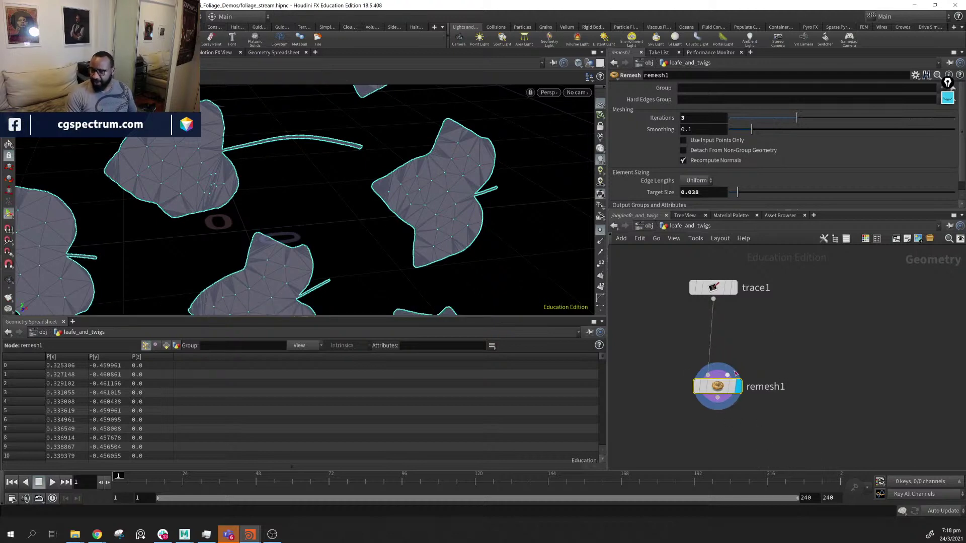
key(Tab)
text(res)
key(Return)
click(759, 330)
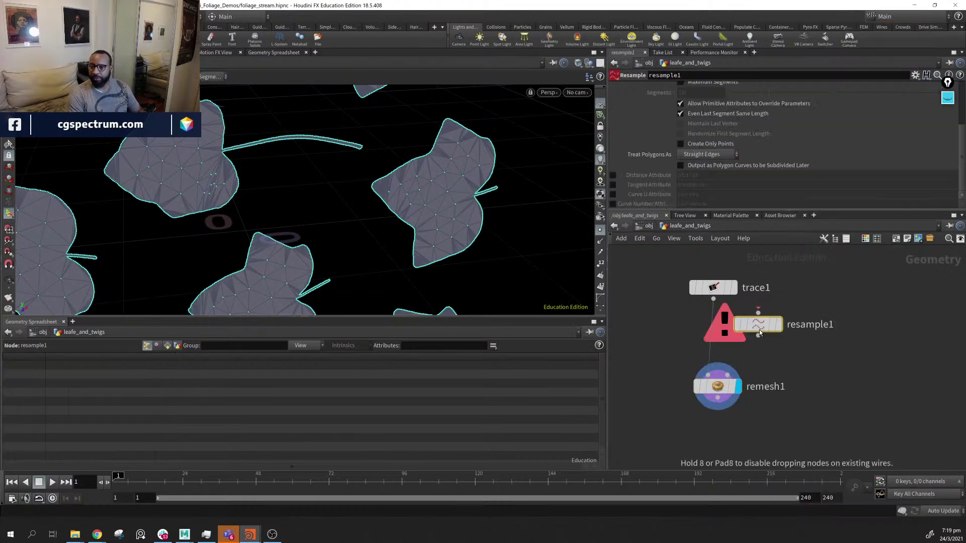
drag(758, 326, 718, 336)
click(738, 336)
Set the Resample node's maximum segment length to 0.025 and display the Remesh output
alt+drag(322, 186, 271, 162)
scroll(734, 132, up, 3)
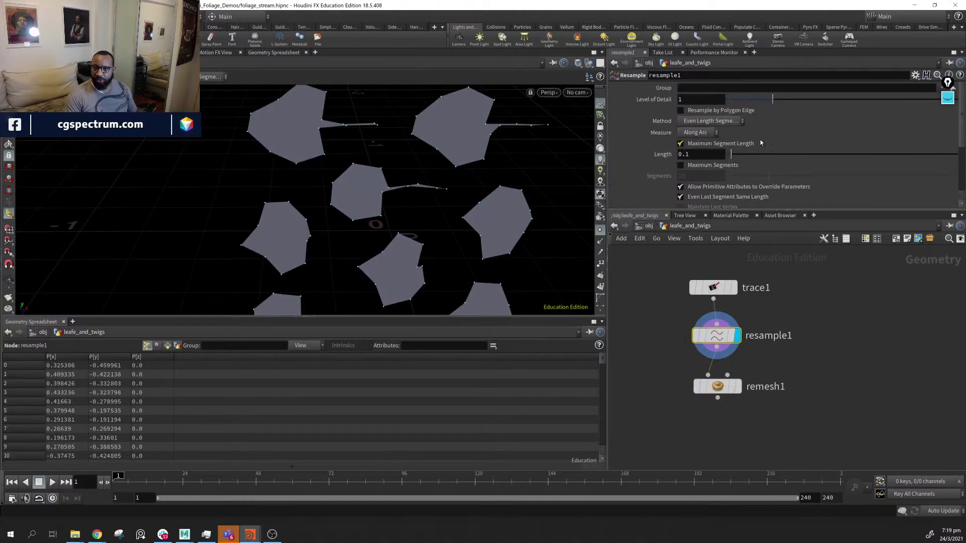
drag(731, 158, 729, 158)
middle_drag(710, 158, 728, 173)
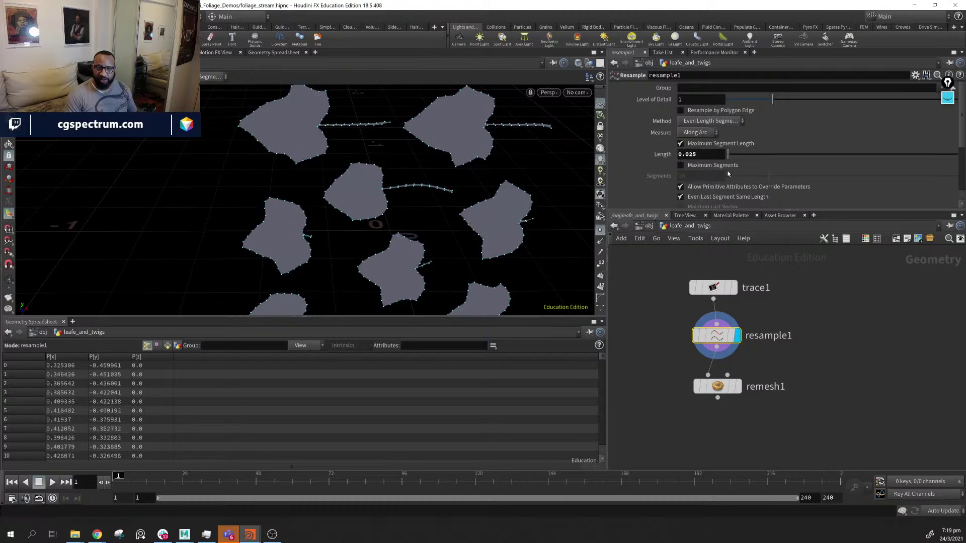
click(738, 387)
alt+drag(451, 204, 347, 196)
Display the Trace node, enable Resample Shapes in its filters, and raise the step size
click(711, 289)
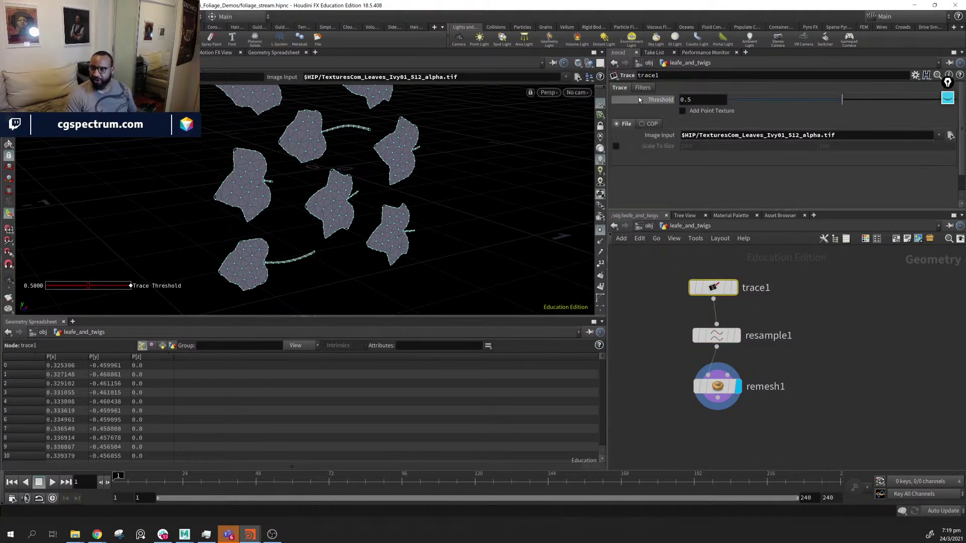
click(648, 88)
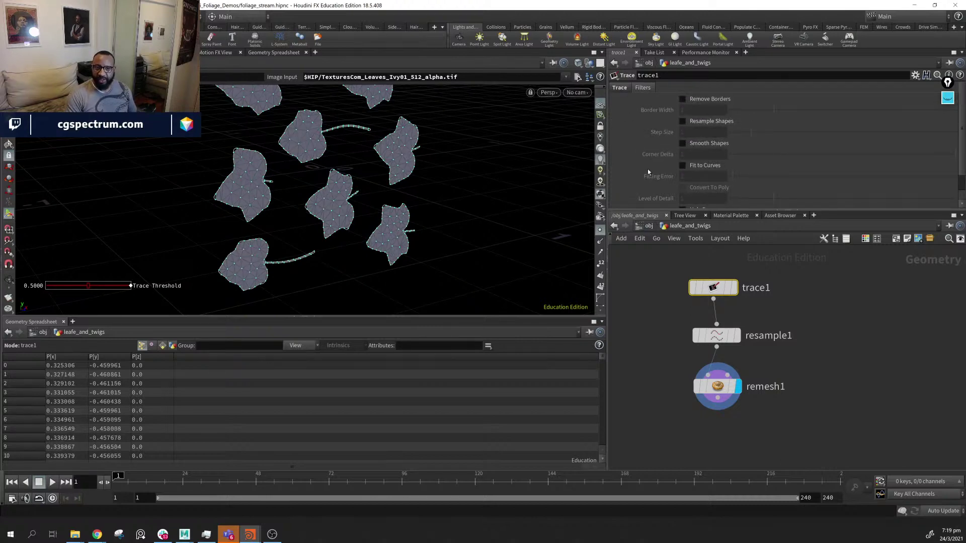
click(736, 289)
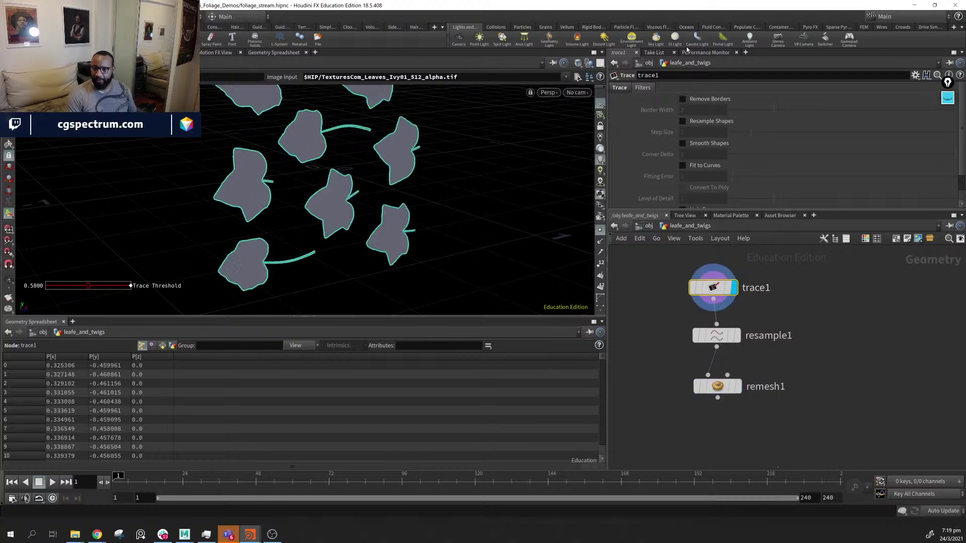
click(682, 121)
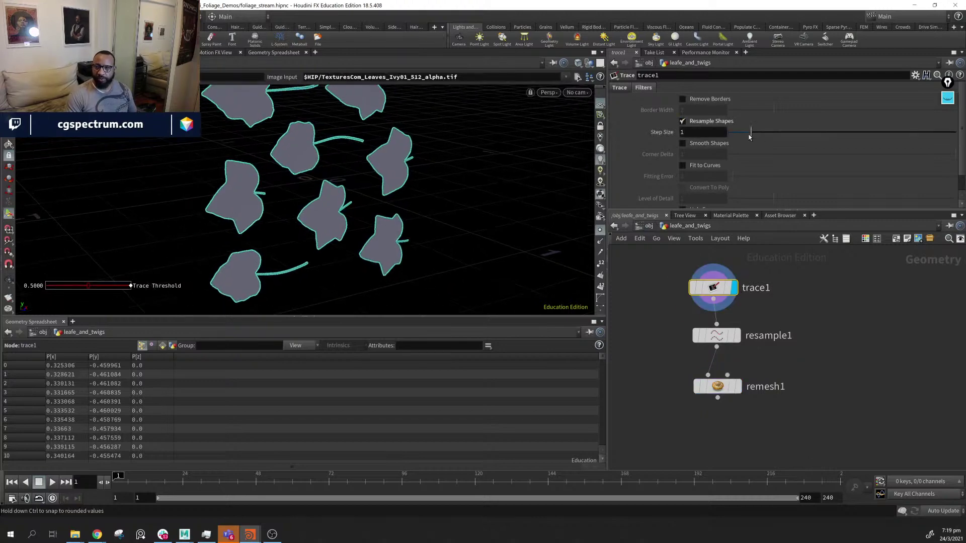
mouse_move(750, 132)
mouse_down()
mouse_move(742, 135)
mouse_move(954, 132)
mouse_up()
Delete the Resample node and set the Trace node's shape resampling step size to 19
drag(788, 322, 637, 355)
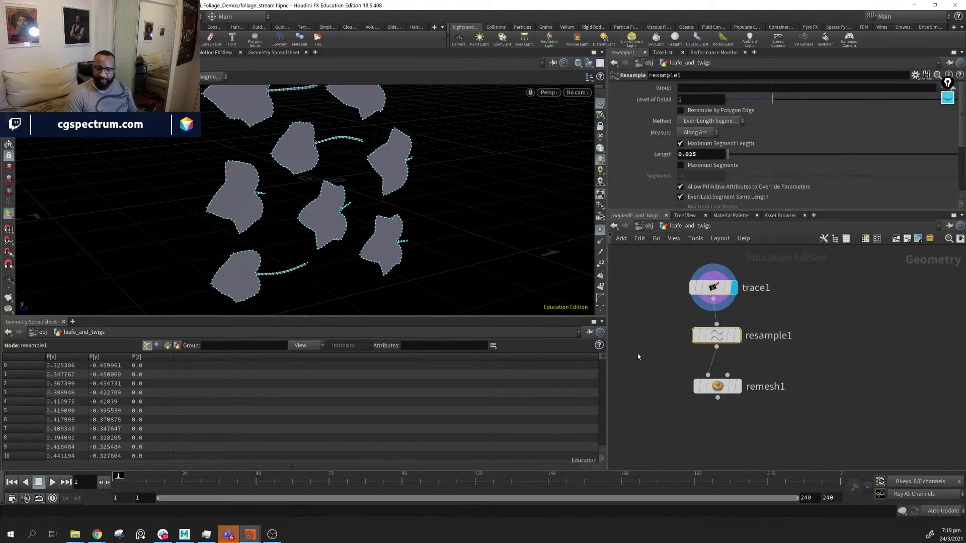
key(Delete)
click(712, 288)
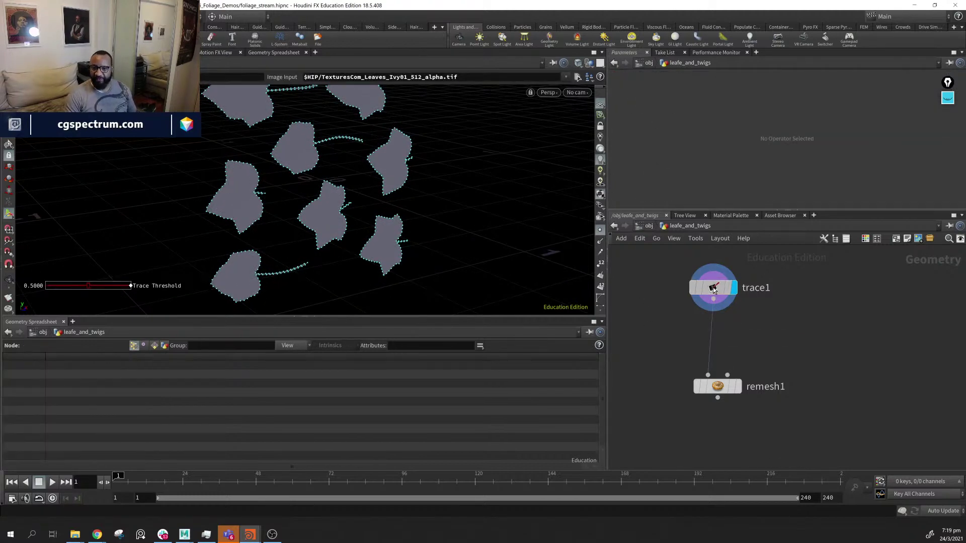
middle_click(700, 134)
mouse_move(700, 132)
middle_down()
mouse_move(701, 105)
mouse_move(715, 121)
mouse_move(759, 121)
mouse_move(739, 128)
middle_up()
scroll(682, 143, down, 1)
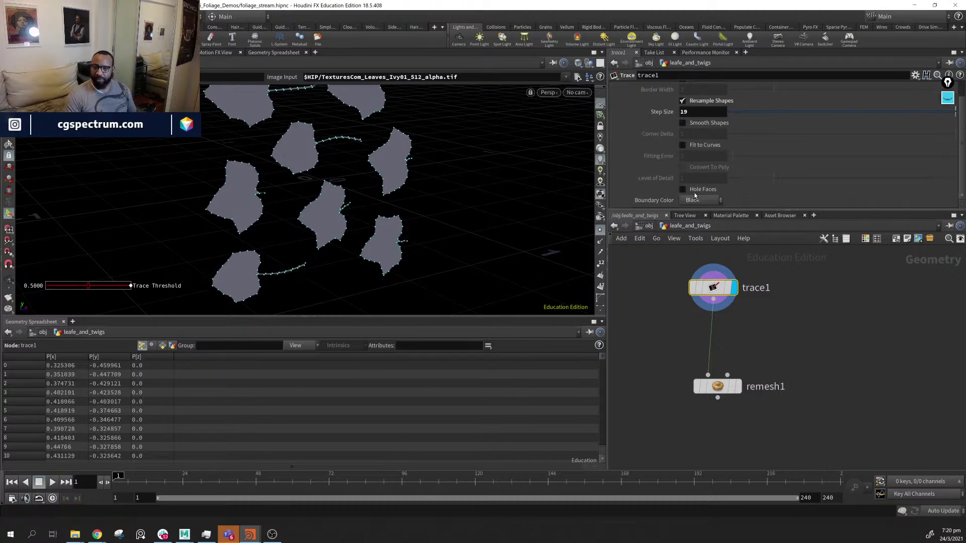
scroll(649, 143, up, 1)
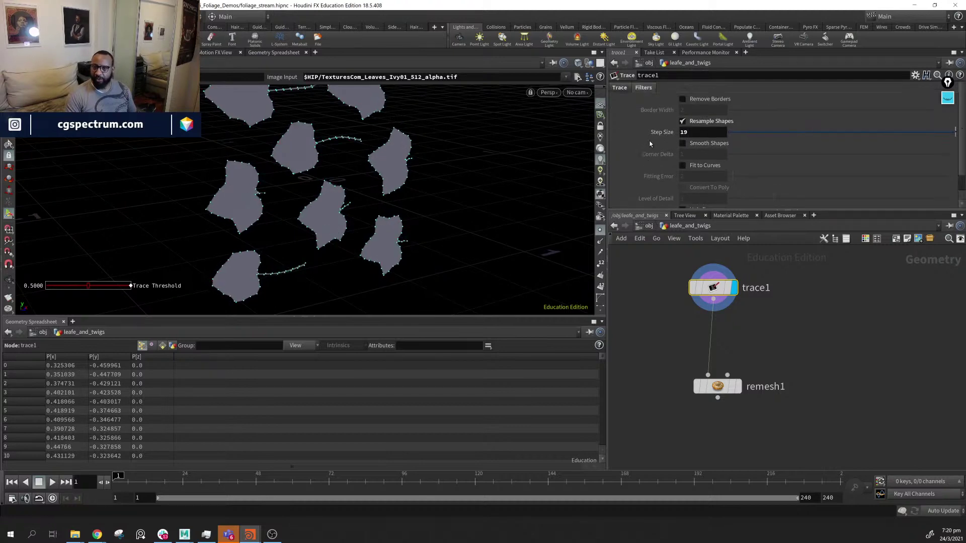
click(619, 88)
Move the Remesh node closer to the Trace node and display the remeshed leaves
drag(717, 386, 717, 363)
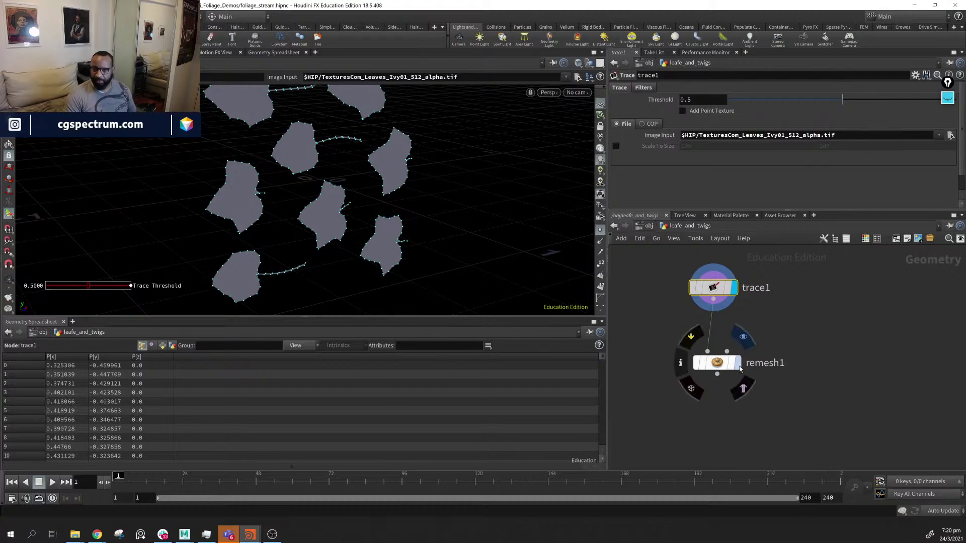
click(737, 362)
drag(487, 205, 388, 211)
click(151, 345)
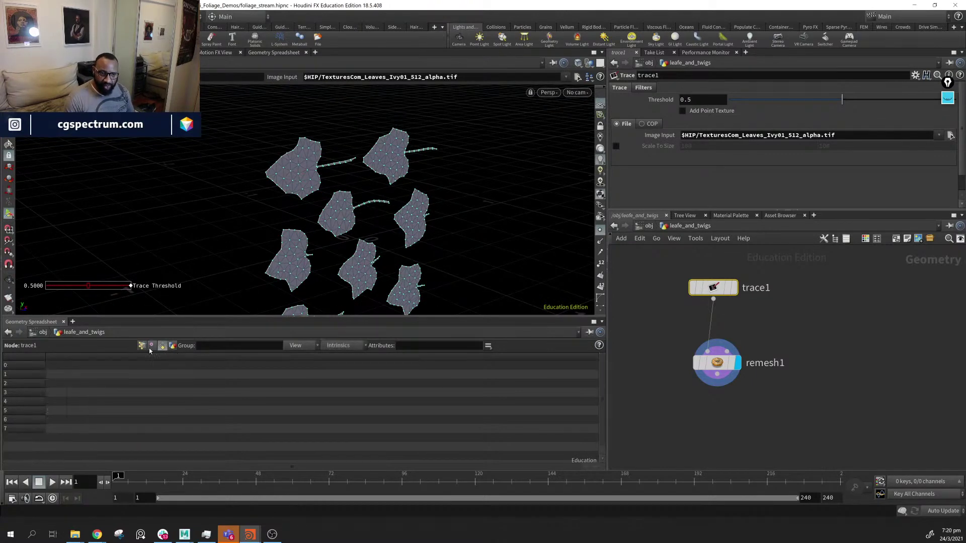
click(145, 346)
middle_drag(769, 393, 784, 375)
drag(733, 346, 732, 325)
middle_drag(817, 373, 773, 403)
middle_drag(692, 415, 709, 417)
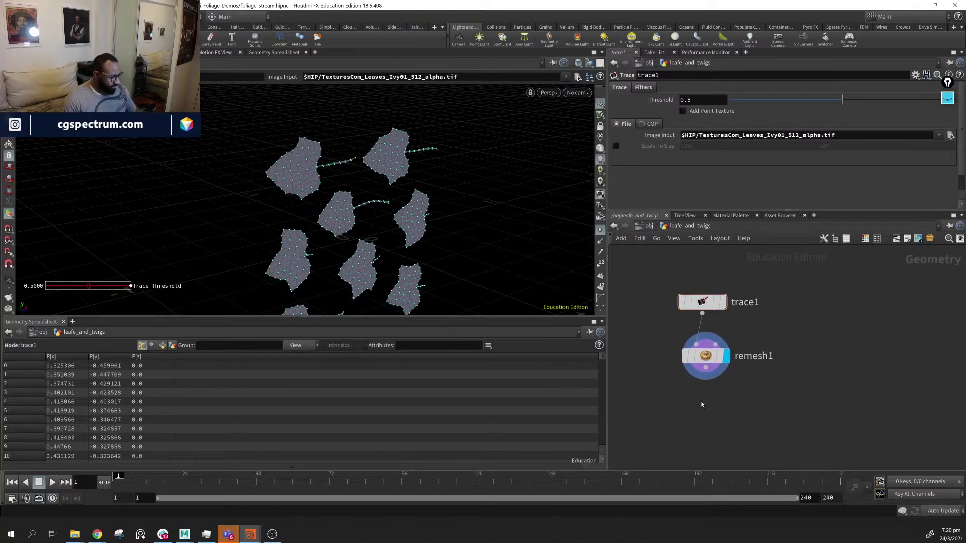
Add a UV Project node below the Remesh node
key(Tab)
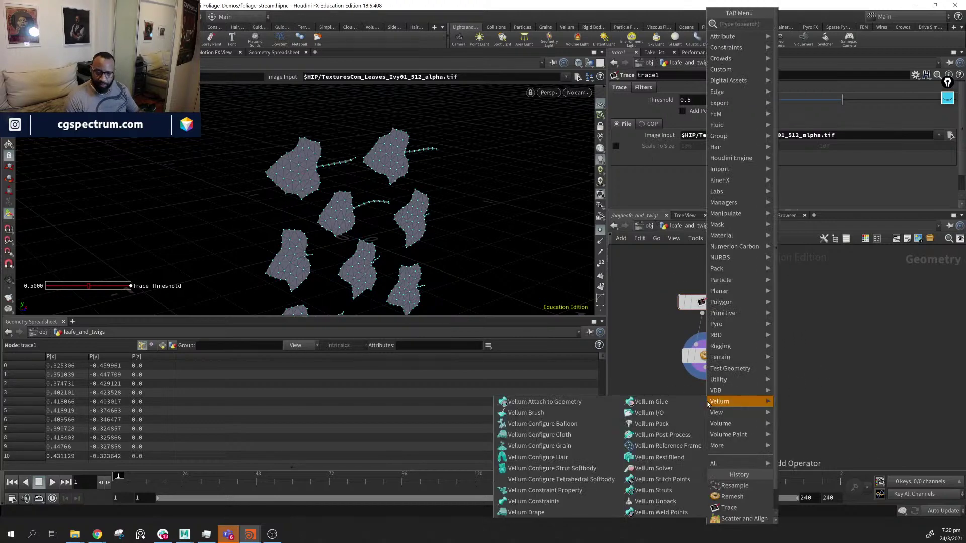
text(uvp)
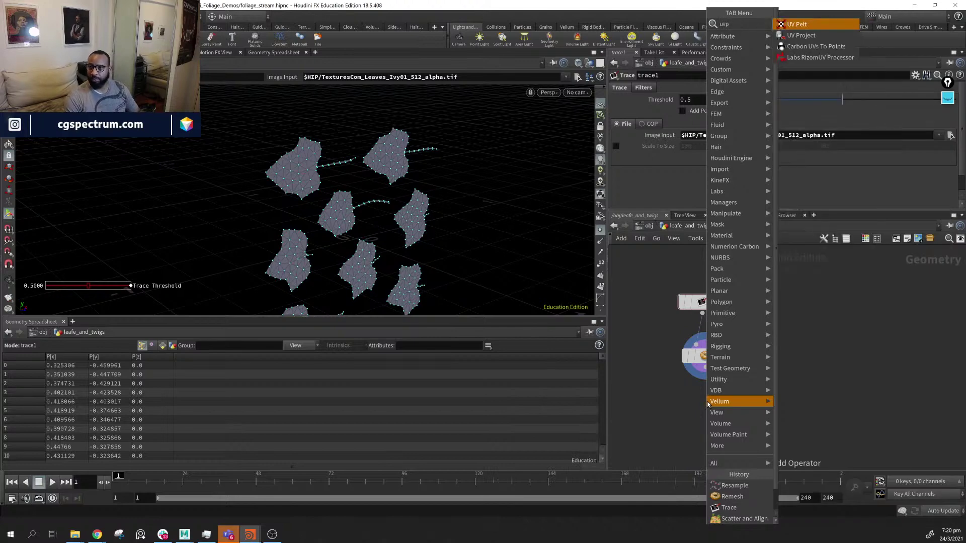
key(Down)
key(Return)
click(707, 402)
alt+middle_drag(368, 231, 403, 179)
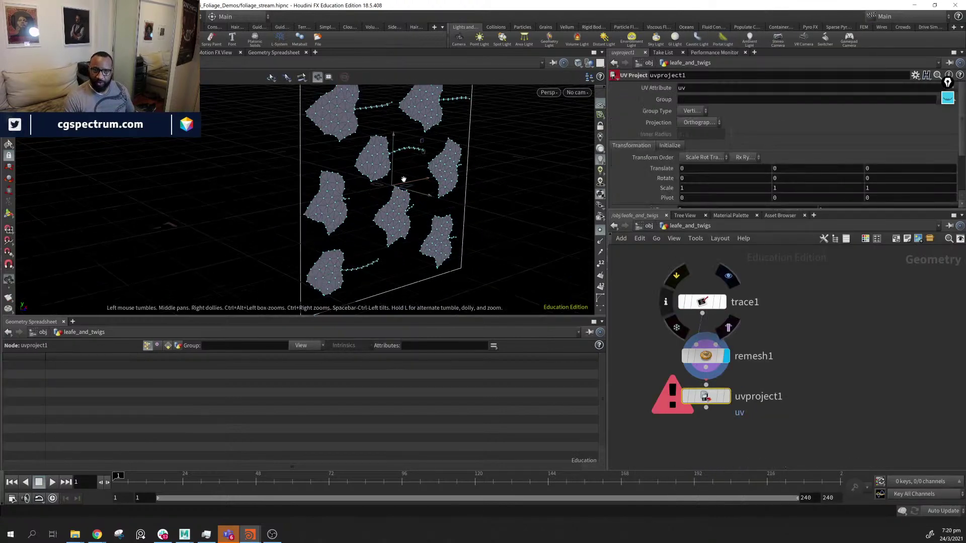
mouse_move(404, 179)
mouse_down()
mouse_move(433, 226)
mouse_move(394, 196)
mouse_up()
middle_drag(390, 194, 443, 192)
Connect the Remesh output to the UV Project node and display the projected leaves
drag(705, 398, 706, 418)
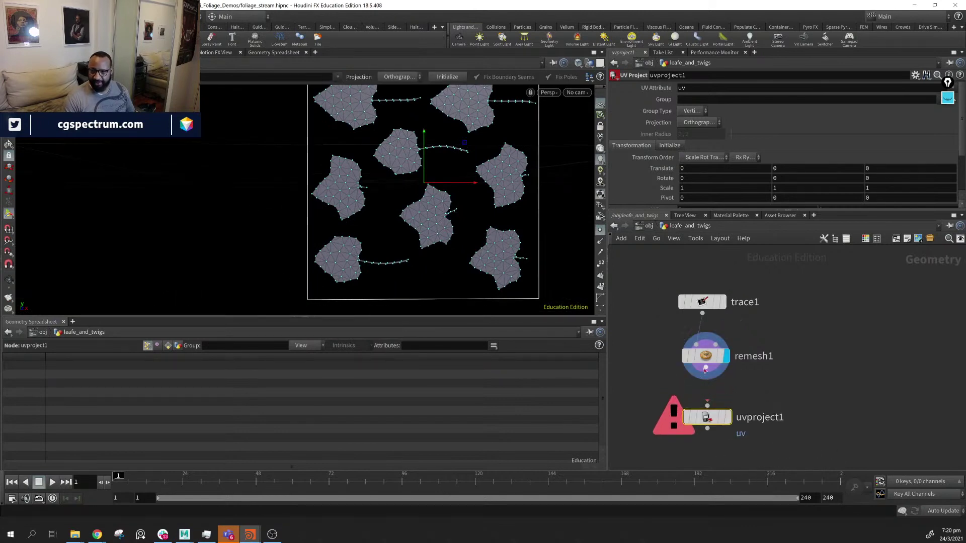
drag(705, 369, 705, 406)
click(727, 417)
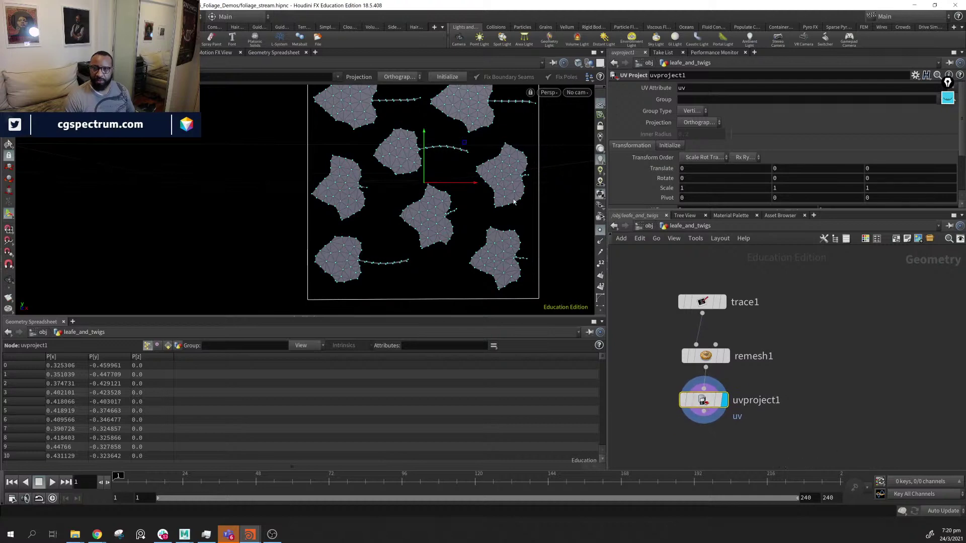
alt+middle_drag(466, 162, 390, 186)
alt+drag(390, 185, 428, 193)
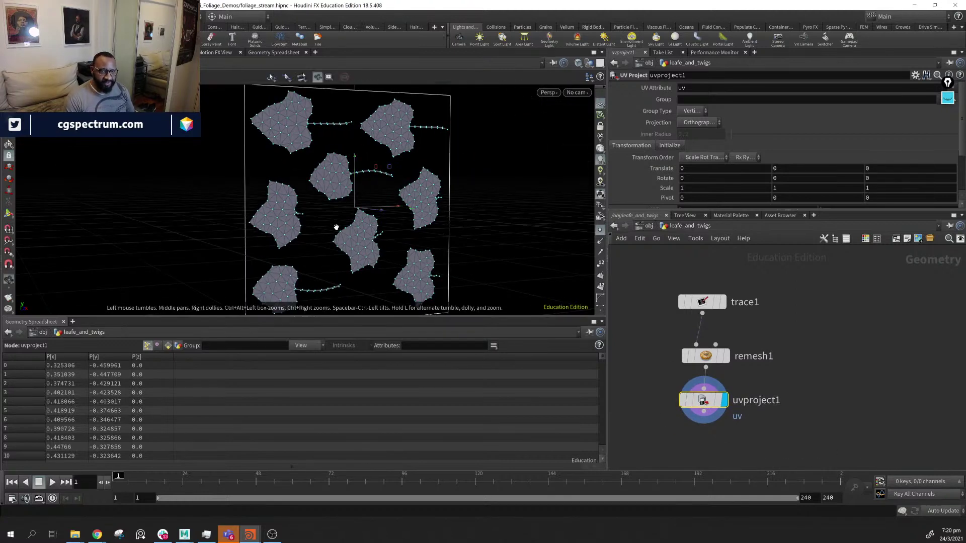
alt+middle_drag(336, 228, 322, 208)
Add a UV Quick Shade node below the UV Project node, connect it to the UV Project output and display it
middle_drag(770, 408, 774, 404)
drag(813, 328, 677, 467)
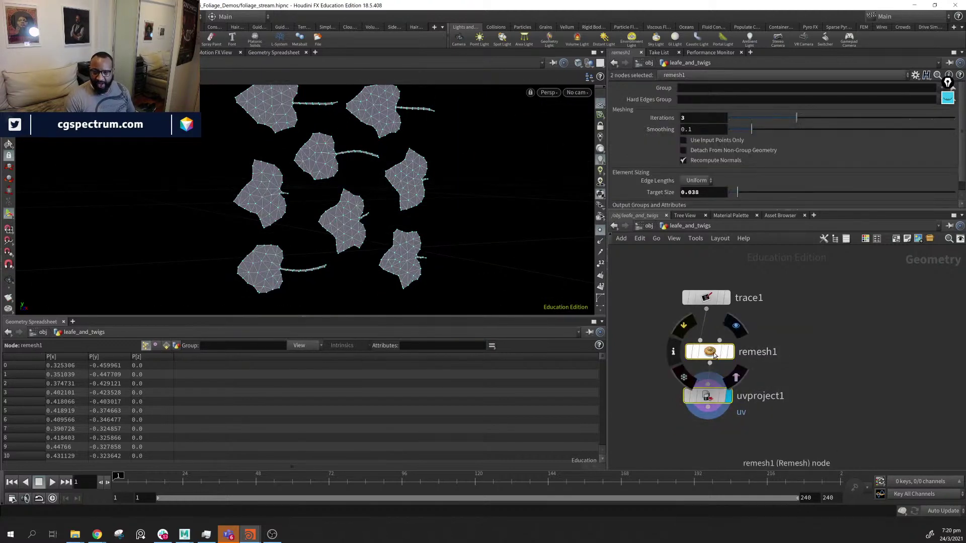
click(712, 352)
key(Tab)
mouse_move(714, 423)
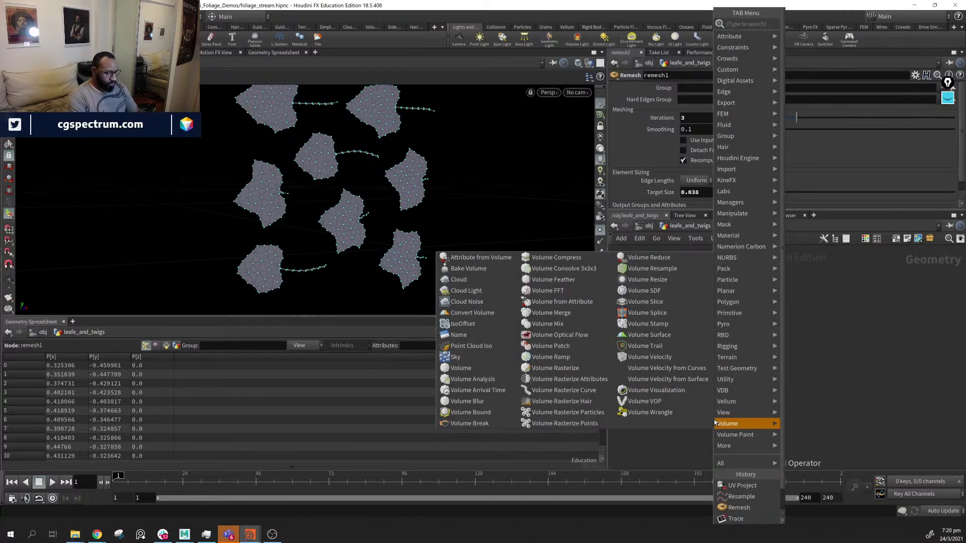
text(uv)
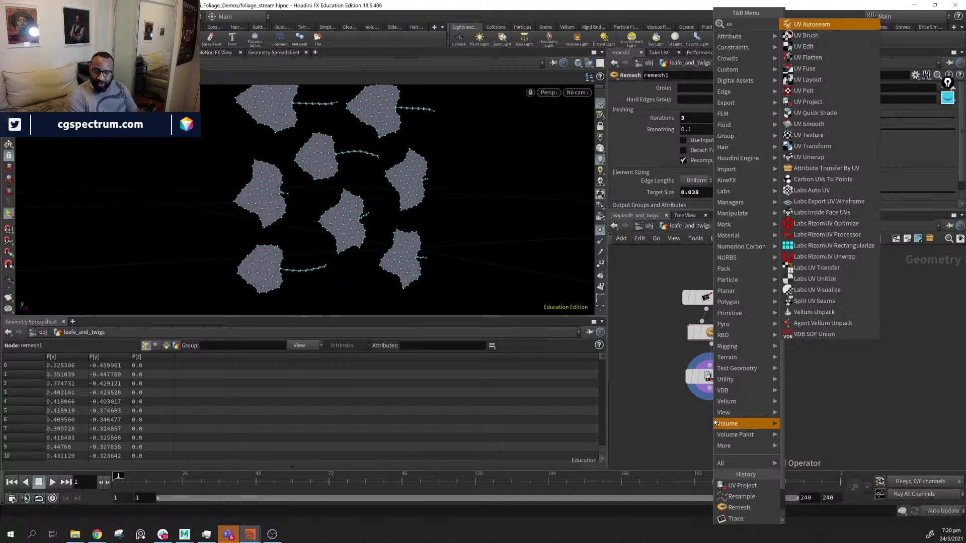
text(q)
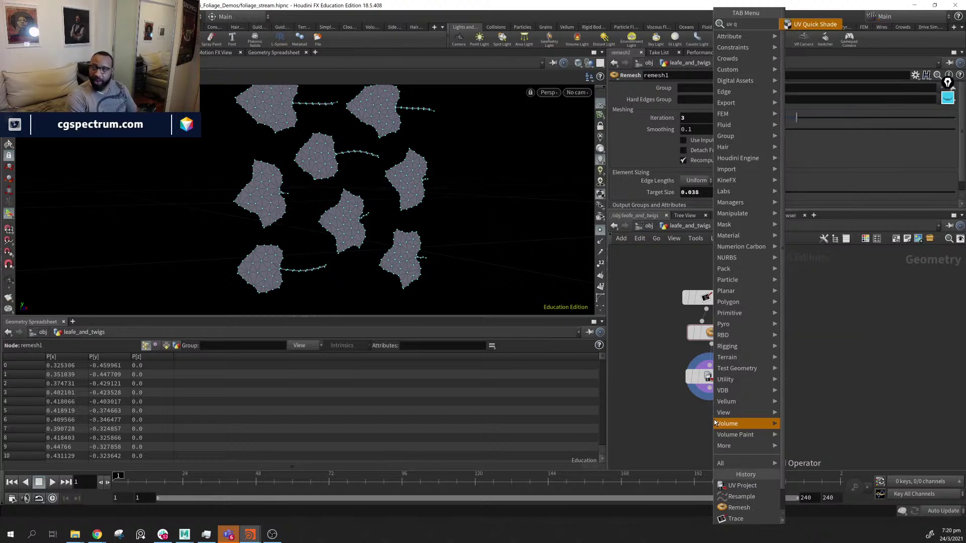
key(Return)
key(Return)
click(713, 423)
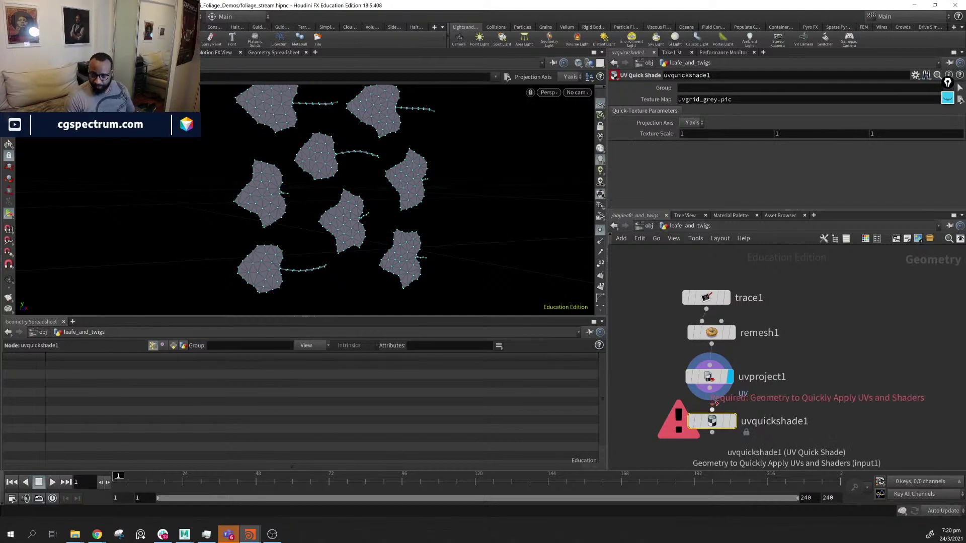
click(732, 422)
mouse_move(388, 192)
alt+mouse_down()
mouse_move(411, 200)
mouse_move(397, 207)
alt+mouse_up()
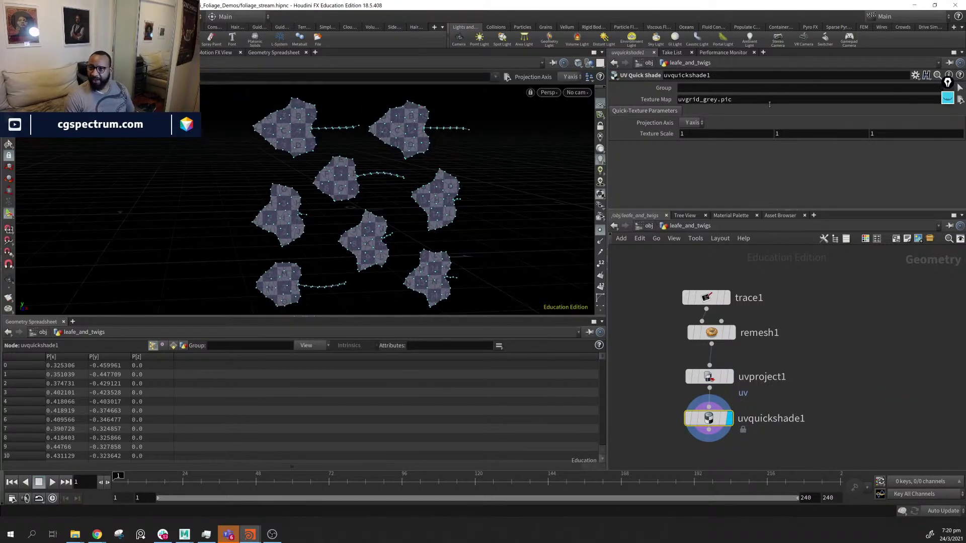
Set the UV Quick Shade texture map to TexturesCom_Leaves_Ivy01_512_albedo.tif from the $HIP folder
click(960, 99)
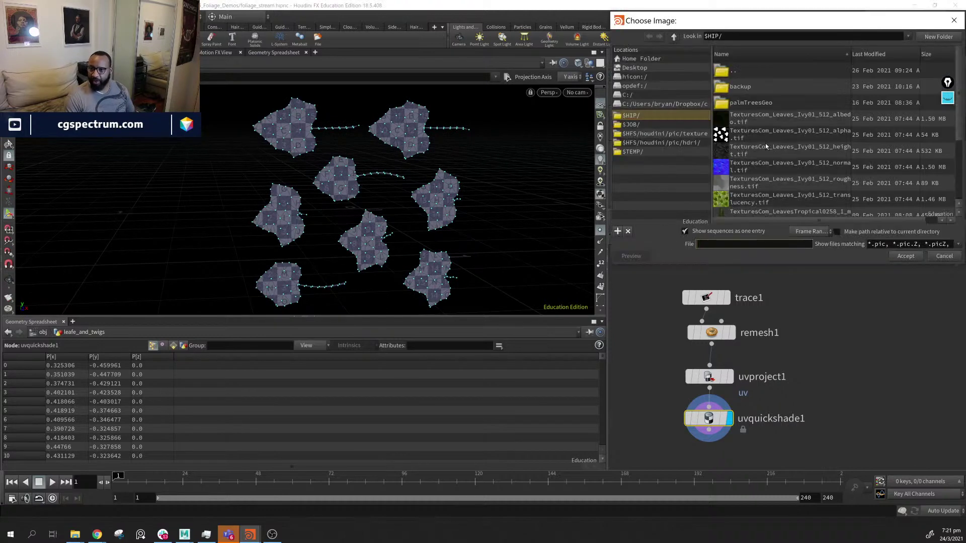
scroll(765, 146, down, 1)
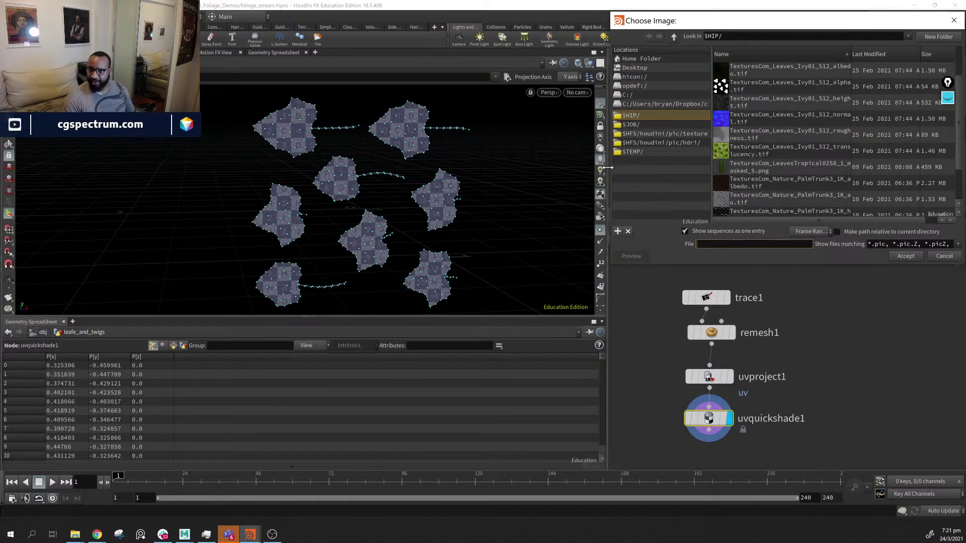
drag(608, 167, 347, 167)
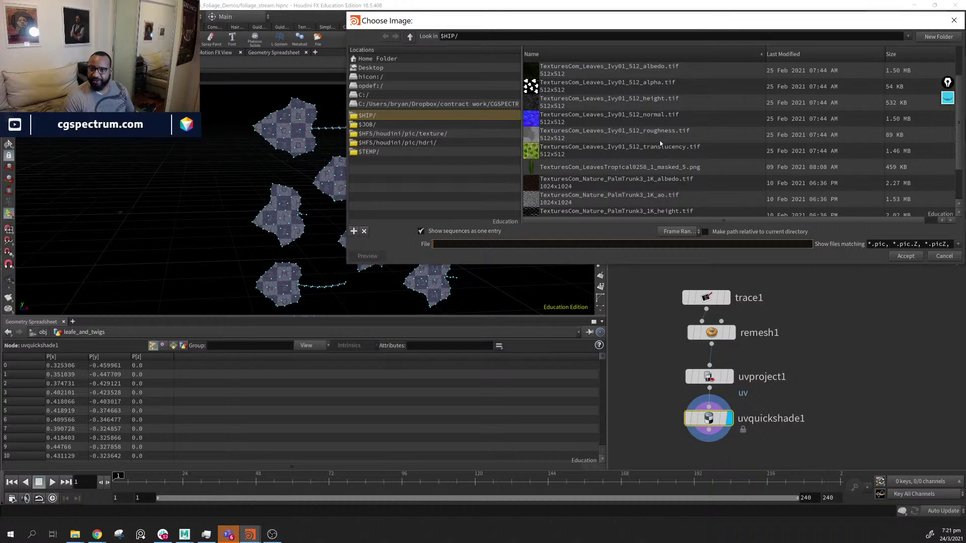
scroll(651, 85, up, 1)
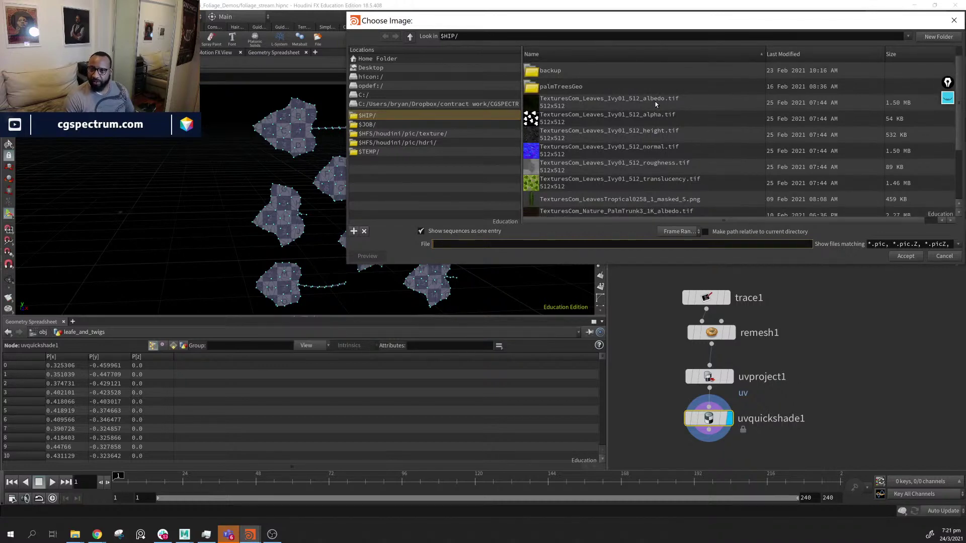
scroll(622, 164, down, 2)
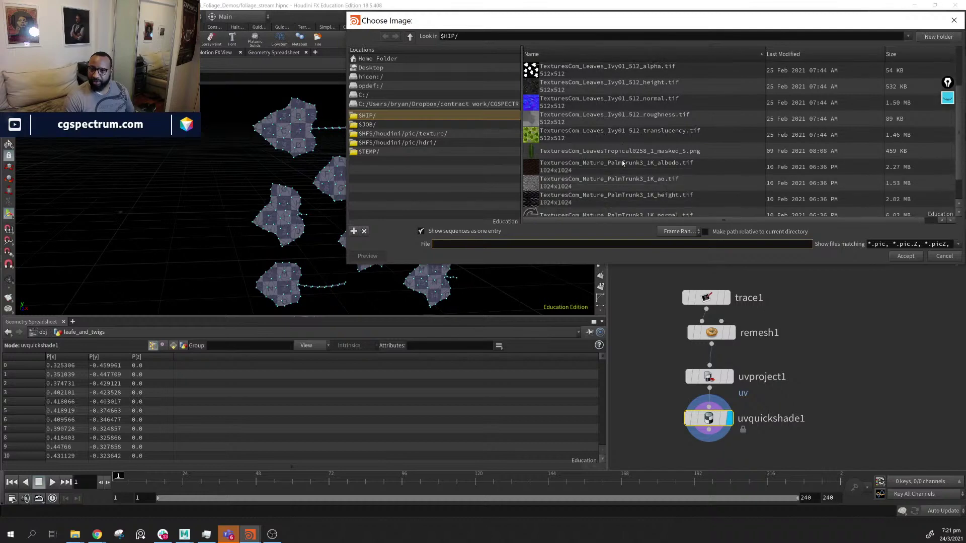
scroll(622, 164, up, 2)
click(593, 109)
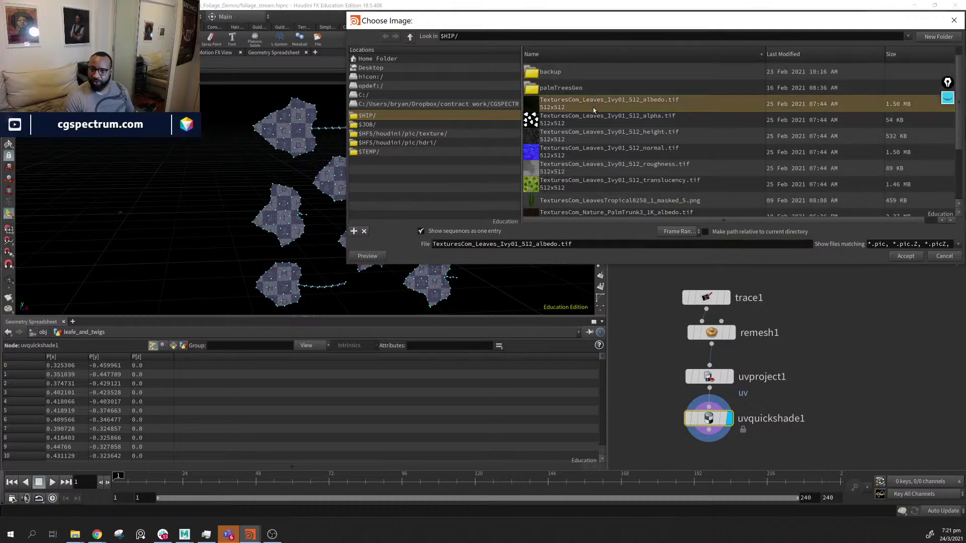
click(905, 257)
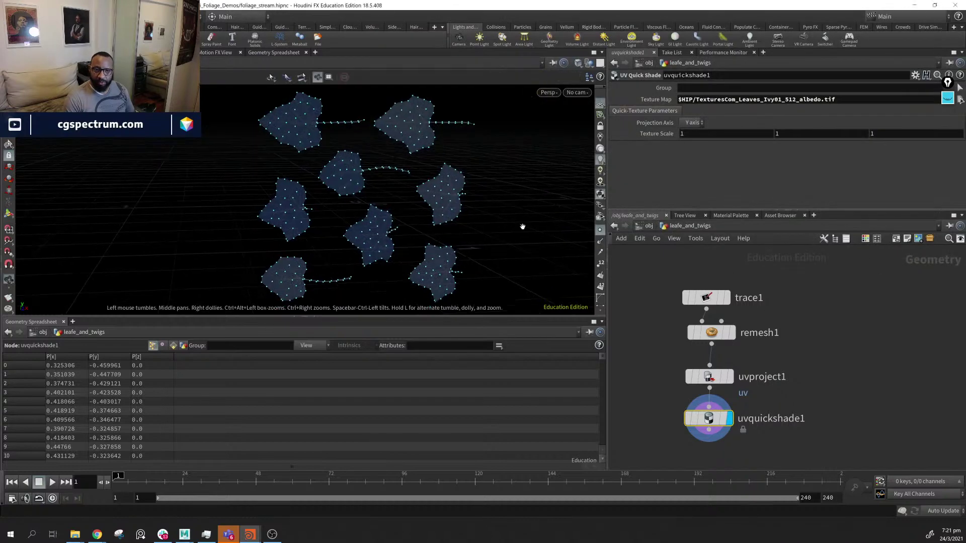
Check both sides of the textured leaves, and add a displayed Reverse node connected below the UV Quick Shade node
drag(296, 220, 424, 217)
key(Return)
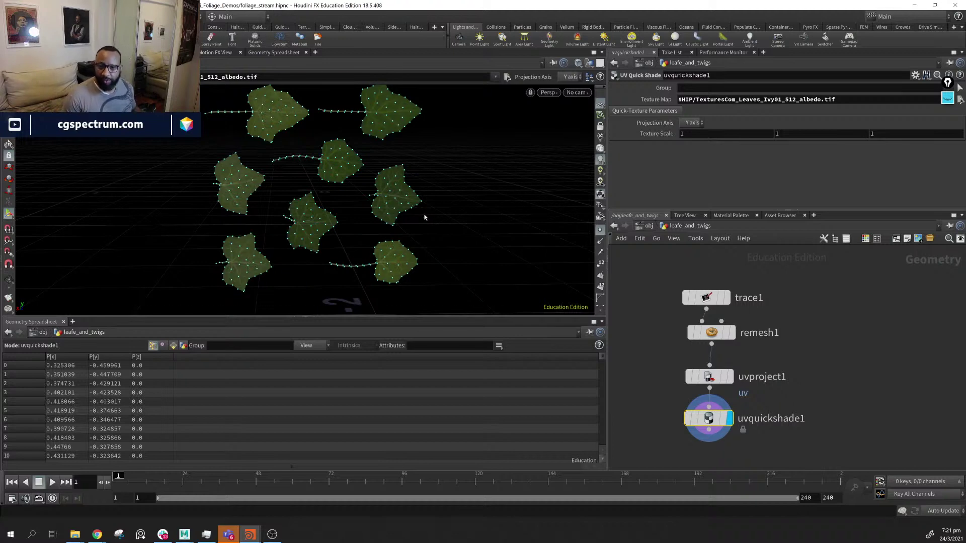
key(Escape)
mouse_move(425, 220)
mouse_down()
mouse_move(355, 209)
mouse_move(377, 233)
mouse_move(286, 233)
mouse_move(394, 259)
mouse_move(443, 283)
mouse_move(327, 239)
mouse_up()
middle_drag(376, 235, 391, 192)
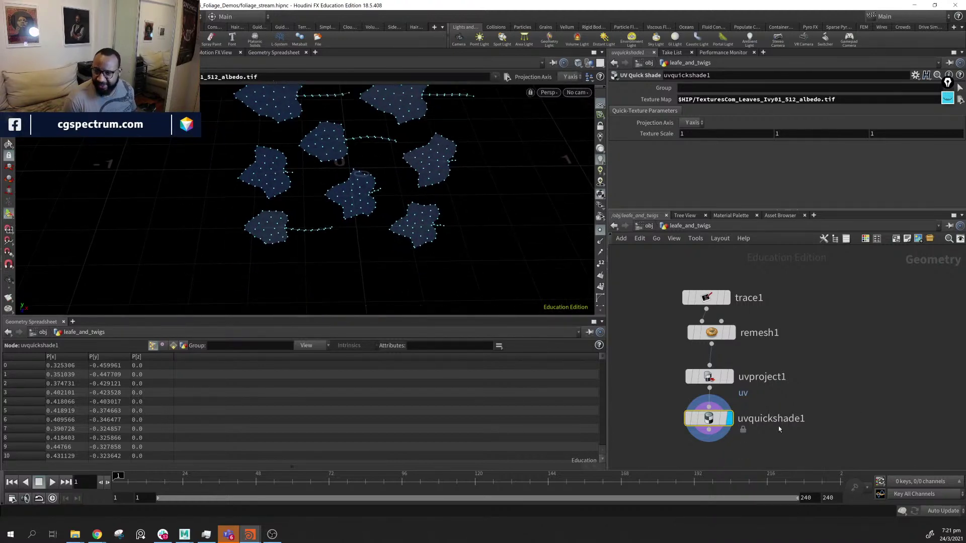
middle_drag(777, 426, 783, 390)
key(Tab)
text(rev)
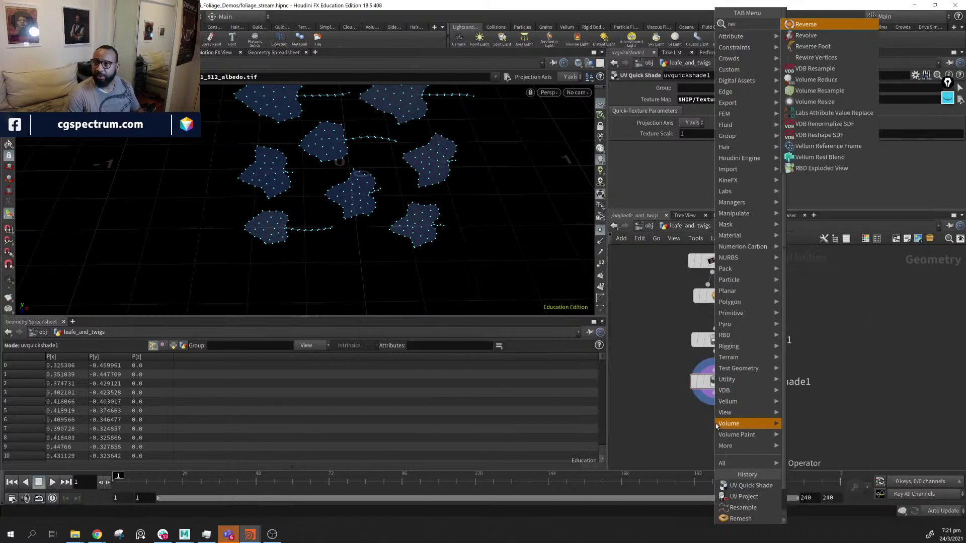
key(Return)
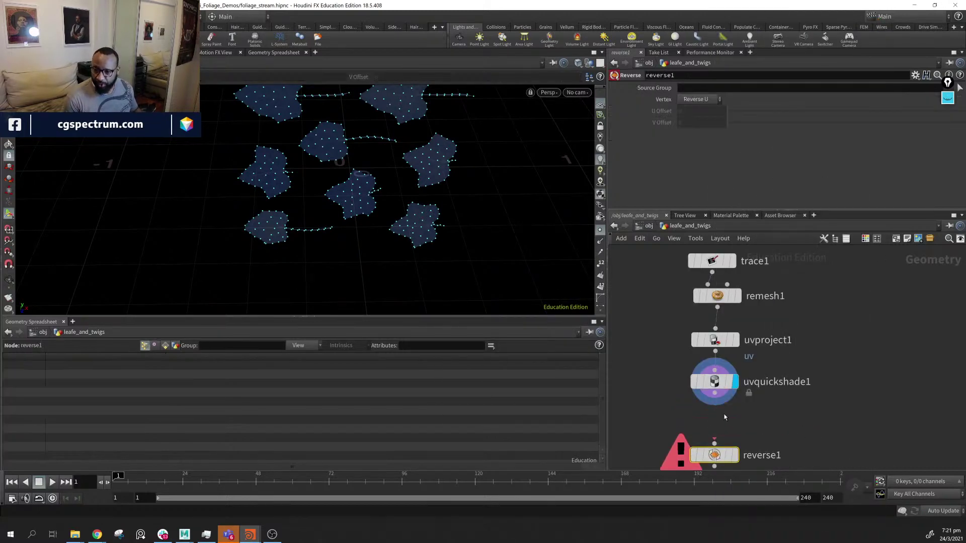
click(716, 463)
Turn off the point display in the viewport and move the Reverse node closer to the UV Quick Shade node
alt+drag(437, 239, 457, 180)
click(602, 231)
middle_drag(754, 463, 766, 418)
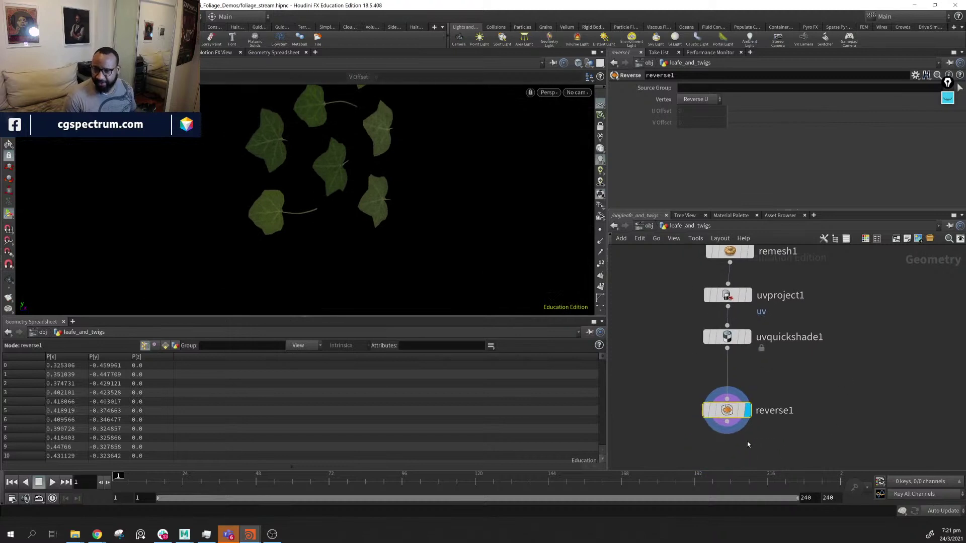
drag(727, 422, 716, 393)
alt+drag(336, 203, 334, 250)
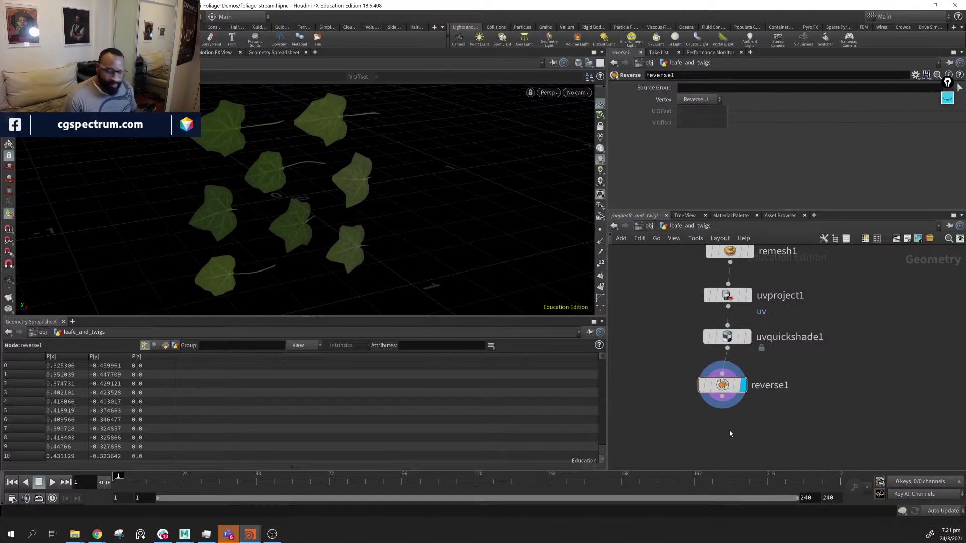
Add an Attribute Noise node below the Reverse node, connect it to the Reverse output and display it
key(Tab)
text(a)
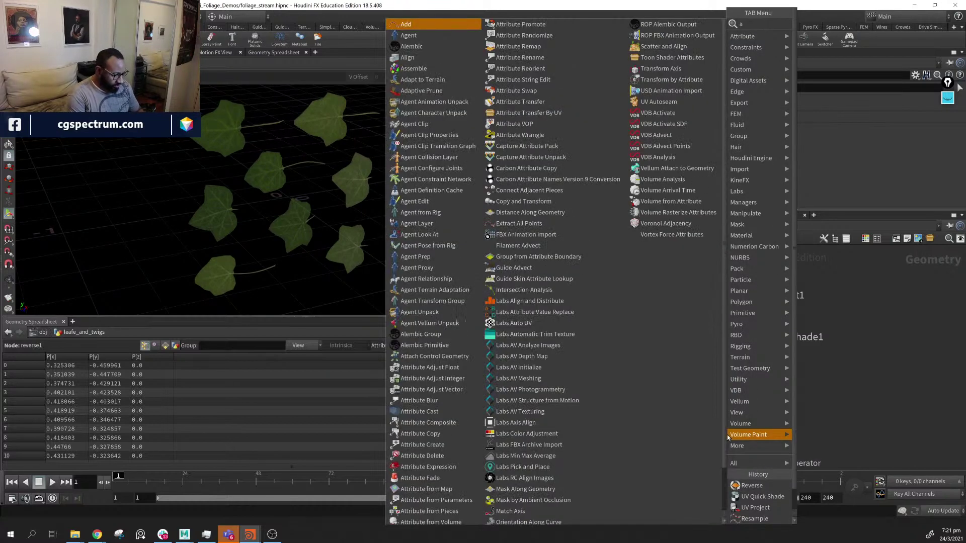
text( d)
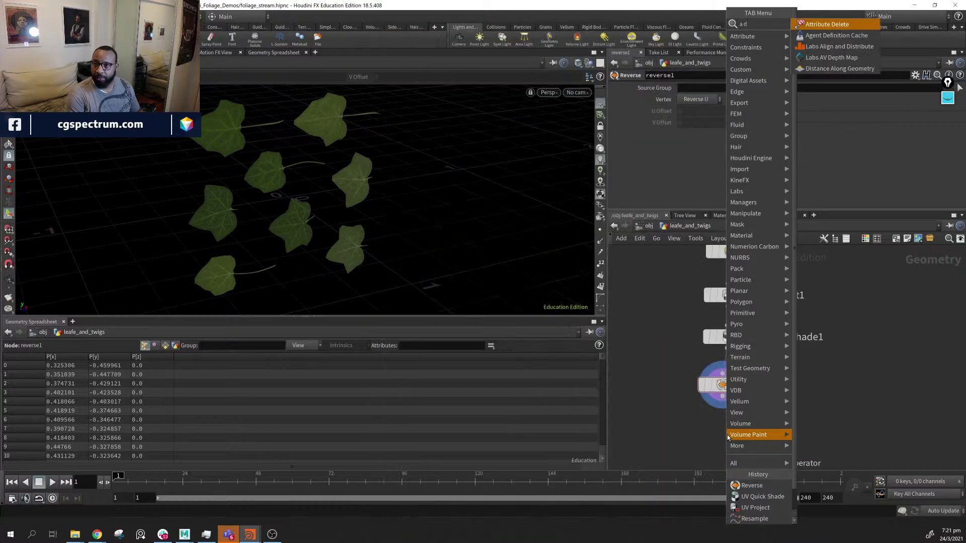
key(BackSpace)
text(n)
key(Return)
click(727, 437)
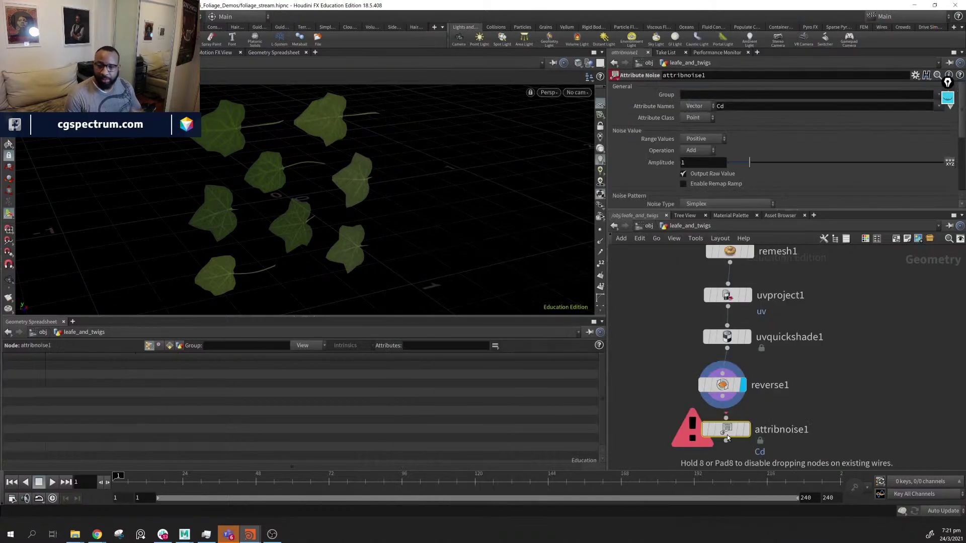
click(724, 428)
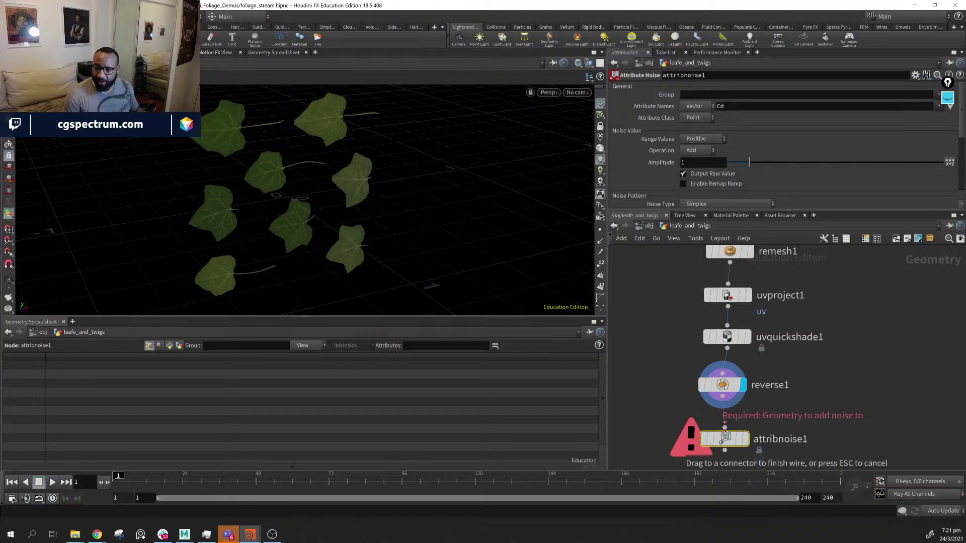
click(747, 443)
alt+drag(356, 238, 324, 232)
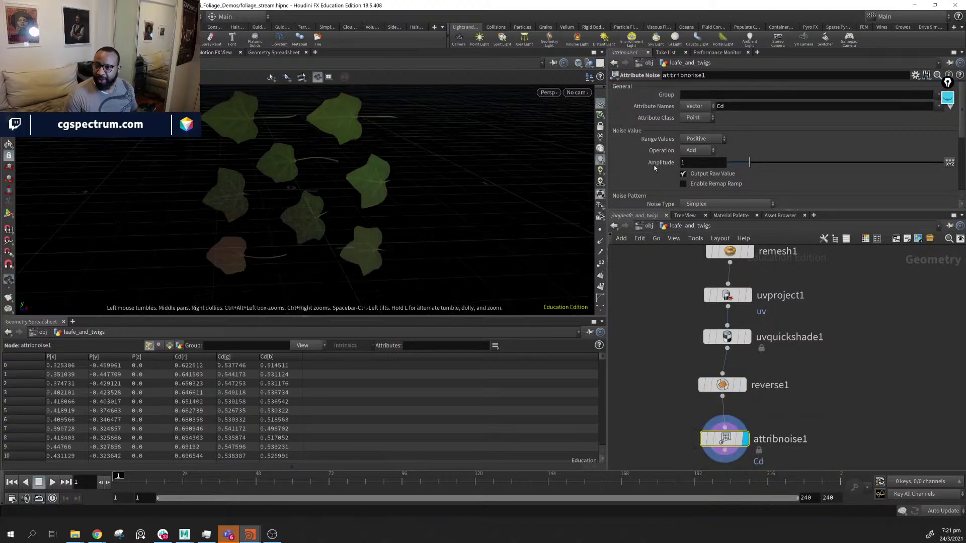
Set the Attribute Noise node's attribute name to P so the noise displaces the leaf points
click(753, 109)
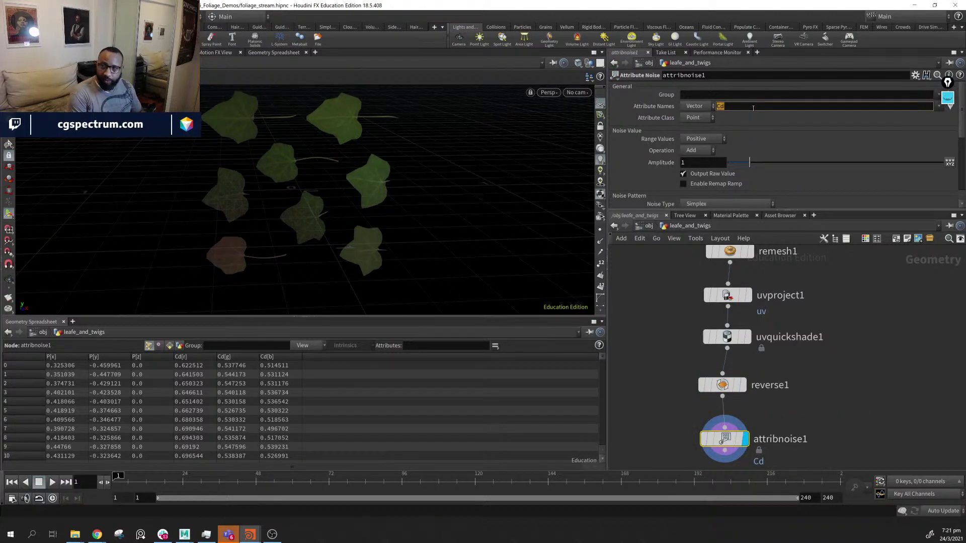
text(P)
key(Return)
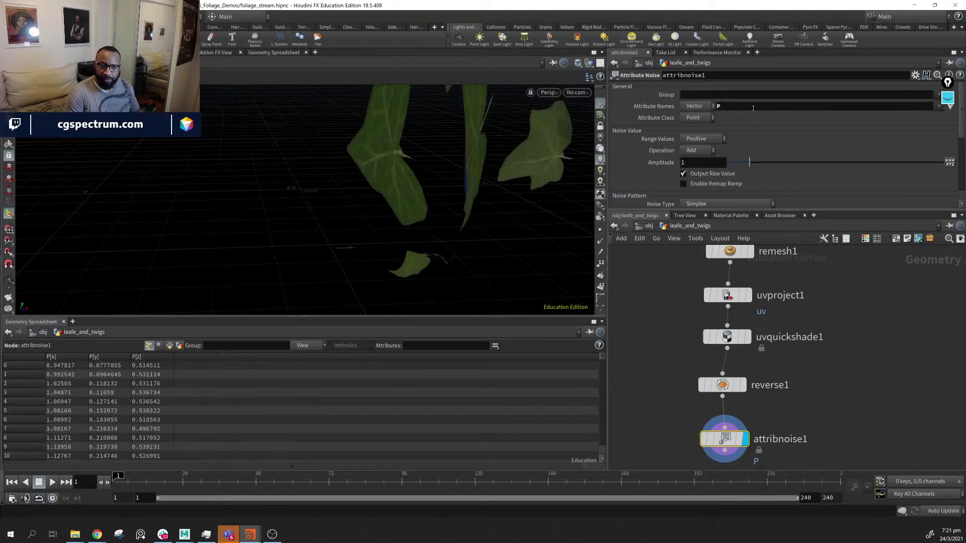
alt+right_drag(366, 183, 296, 176)
alt+middle_drag(297, 176, 366, 167)
drag(366, 167, 463, 159)
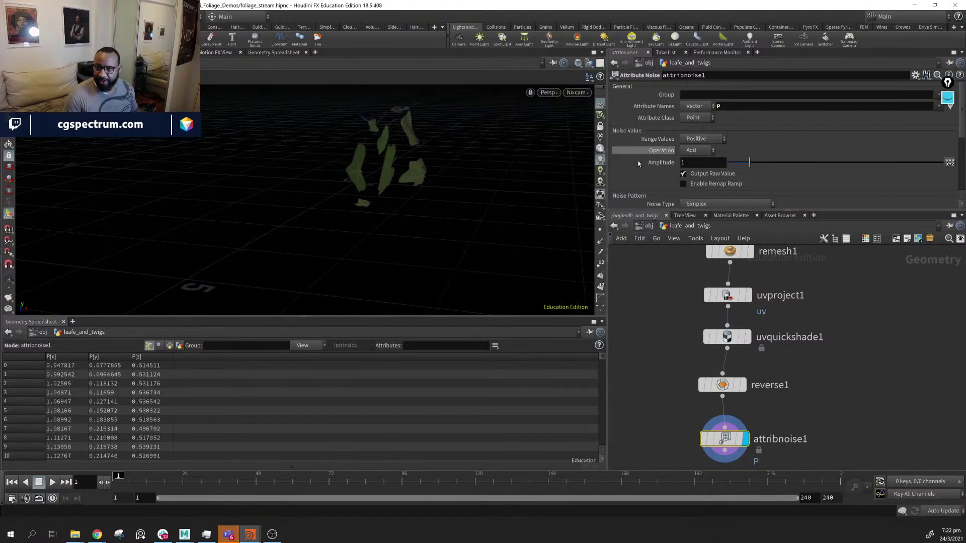
Set the noise range values to Zero Centered and the amplitude to 0.06
scroll(442, 181, up, 5)
click(708, 139)
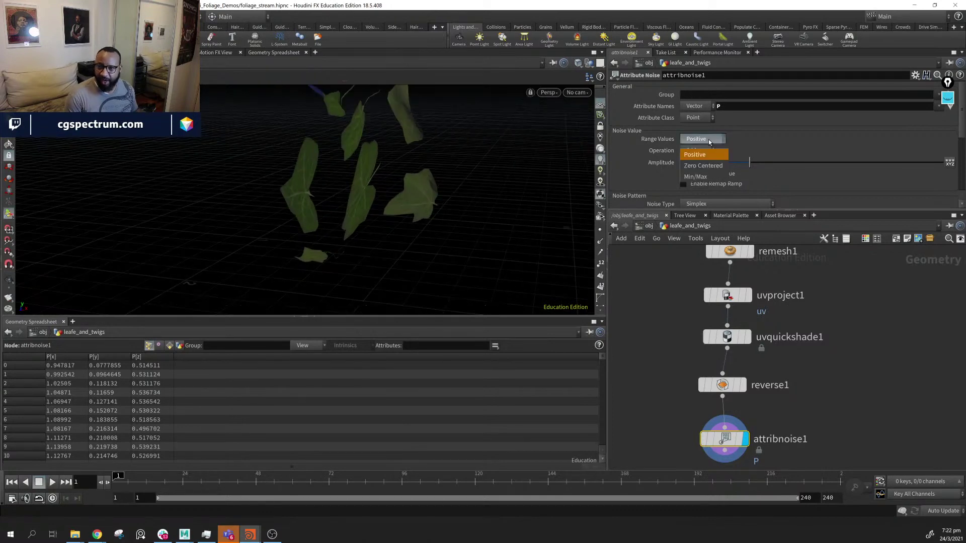
click(709, 167)
drag(431, 205, 428, 186)
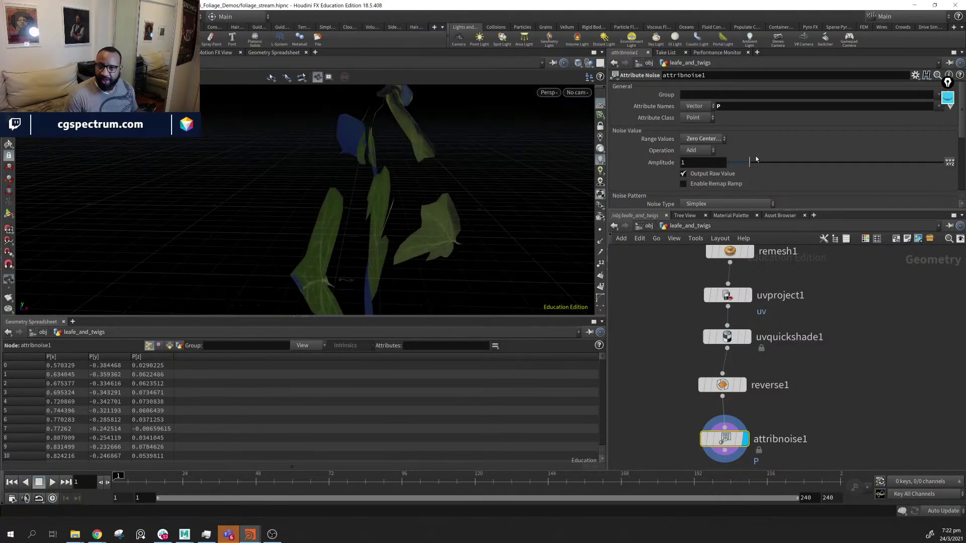
drag(749, 162, 729, 172)
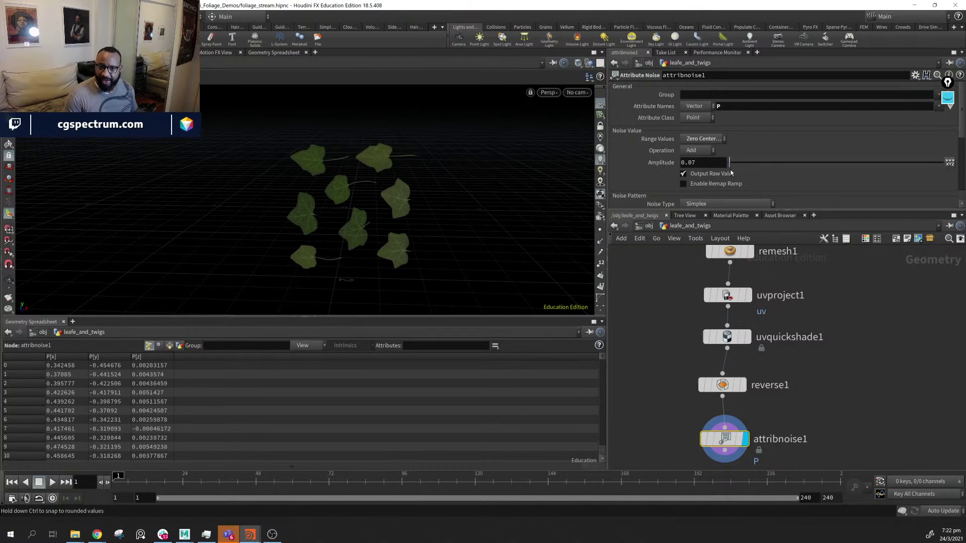
drag(403, 209, 347, 221)
drag(731, 166, 727, 166)
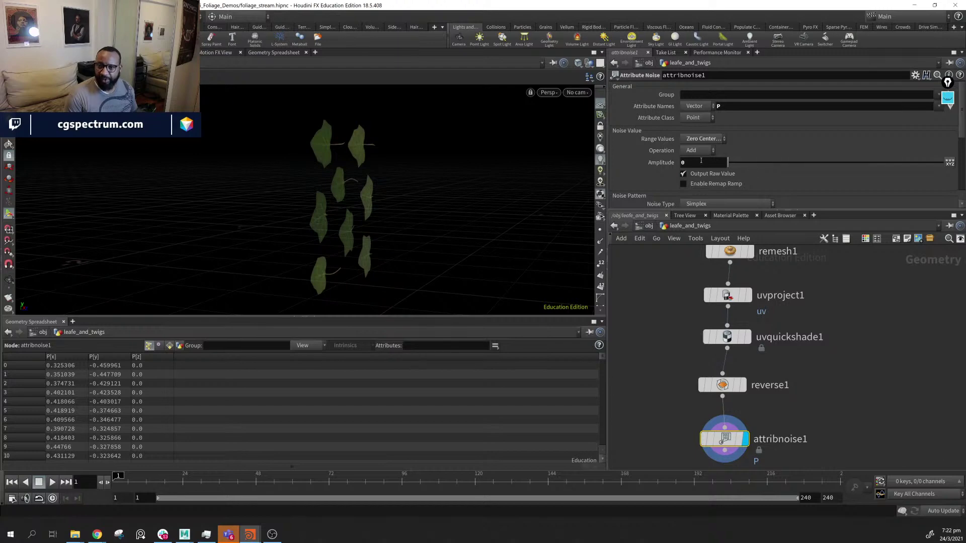
drag(727, 163, 729, 163)
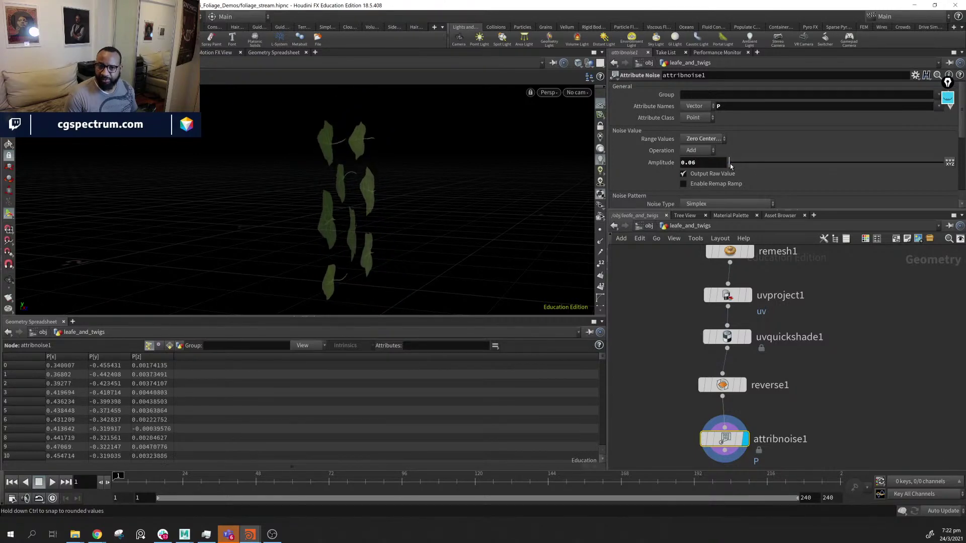
Set the noise pattern's element size to 0.36 and inspect the deformed leaves from several angles
drag(351, 209, 309, 209)
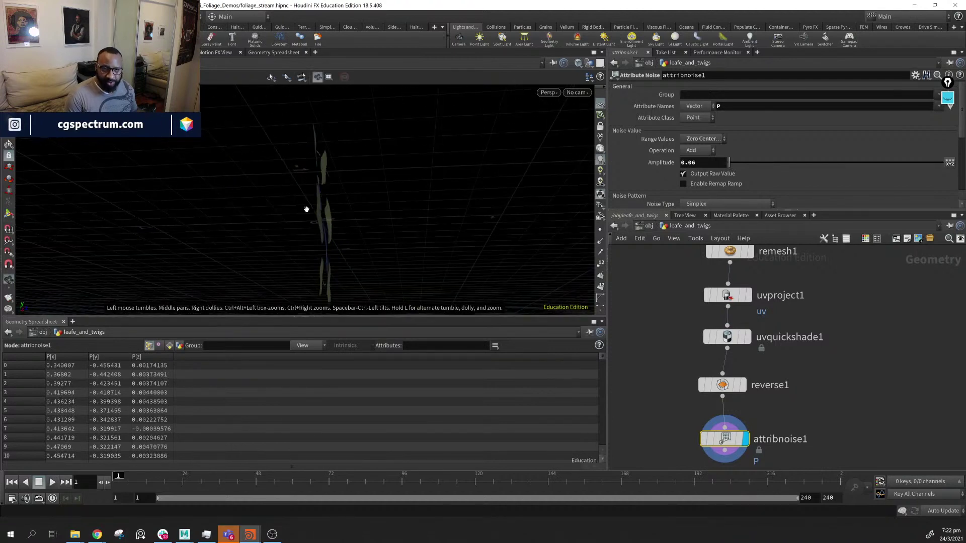
scroll(753, 158, down, 3)
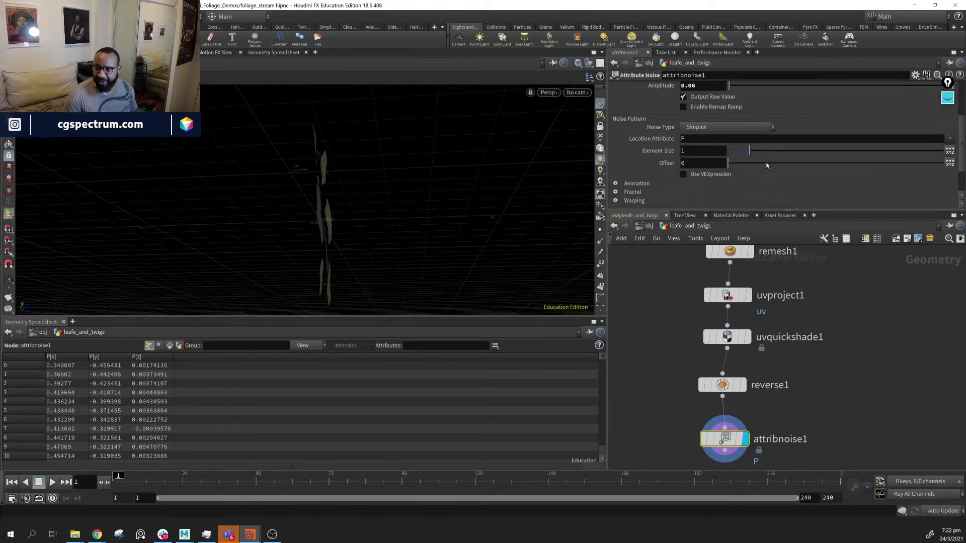
drag(749, 151, 737, 151)
drag(442, 285, 351, 198)
drag(420, 231, 300, 201)
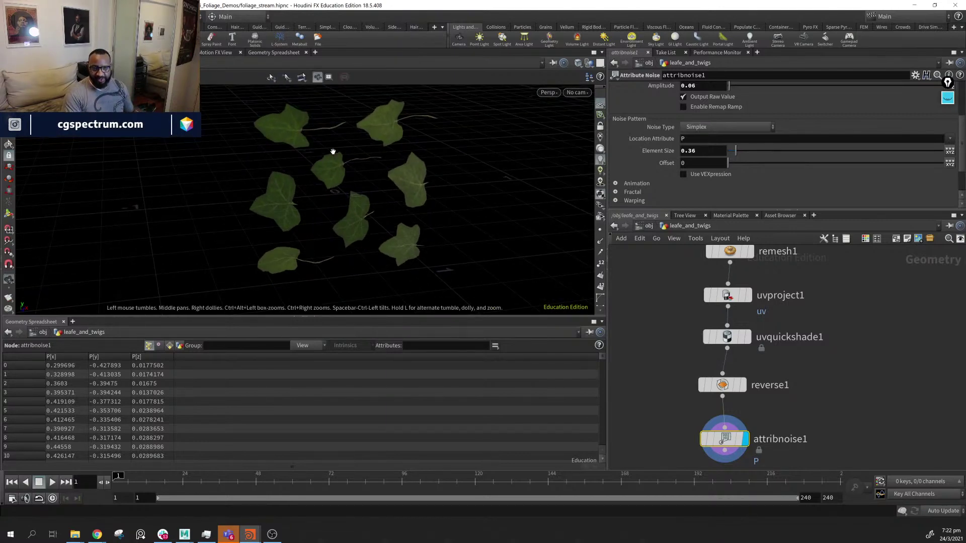
Examine the curvature of the noise-deformed ivy leaves from several angles
drag(334, 162, 276, 190)
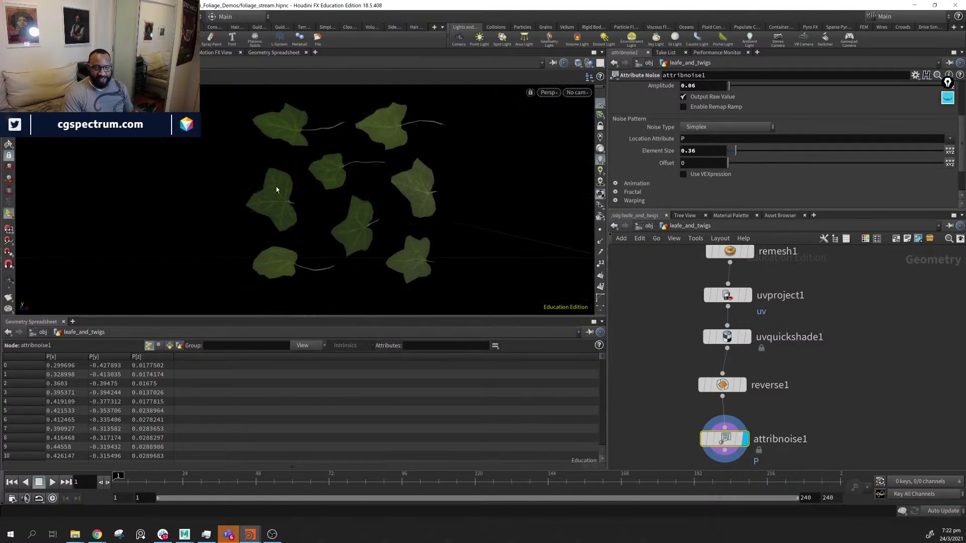
drag(317, 235, 401, 156)
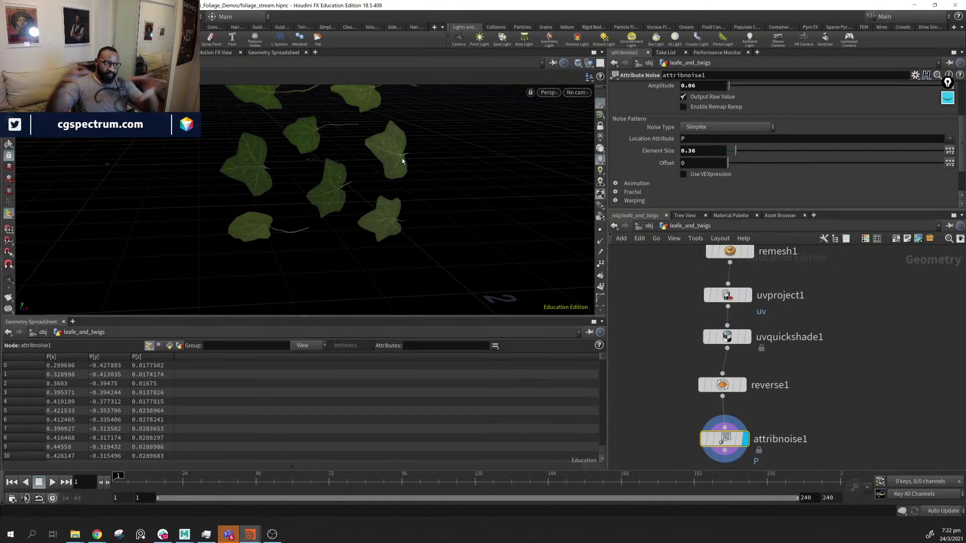
drag(344, 194, 302, 189)
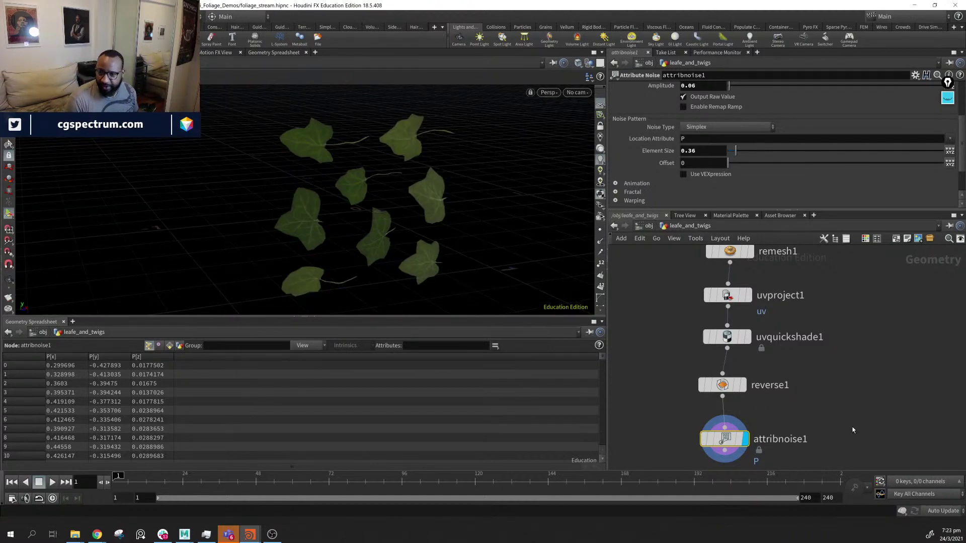
middle_drag(818, 428, 836, 364)
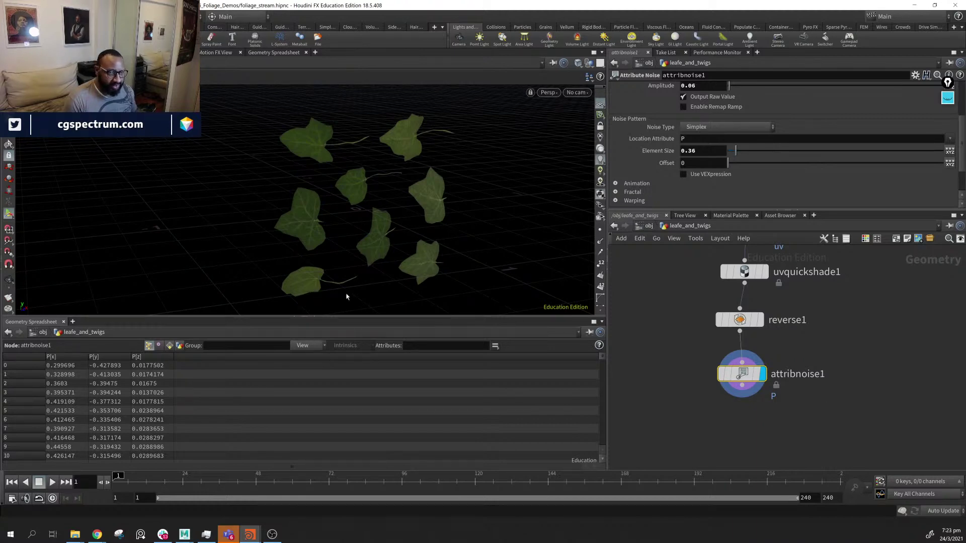
drag(306, 194, 285, 153)
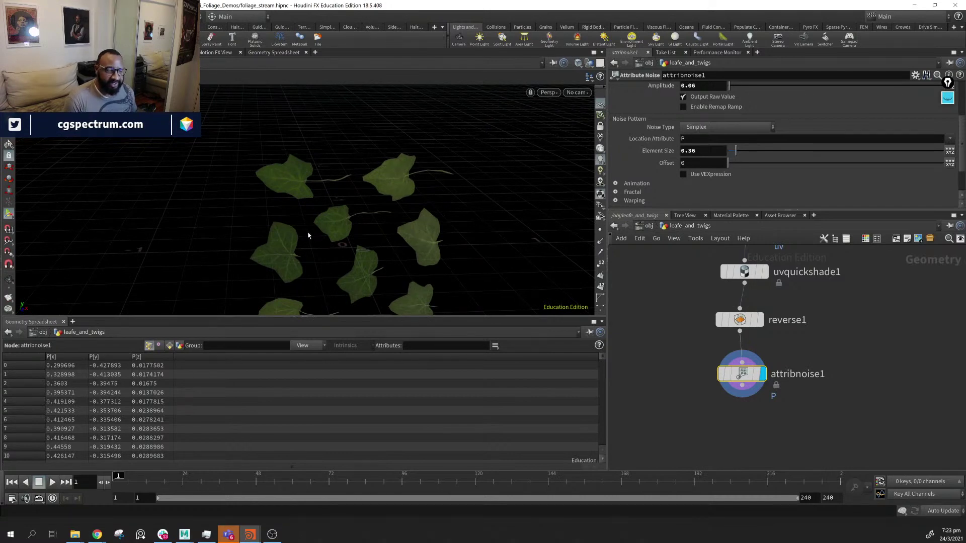
drag(264, 199, 403, 229)
Add a For-Each Connected Piece block below the Attribute Noise node
scroll(836, 441, down, 3)
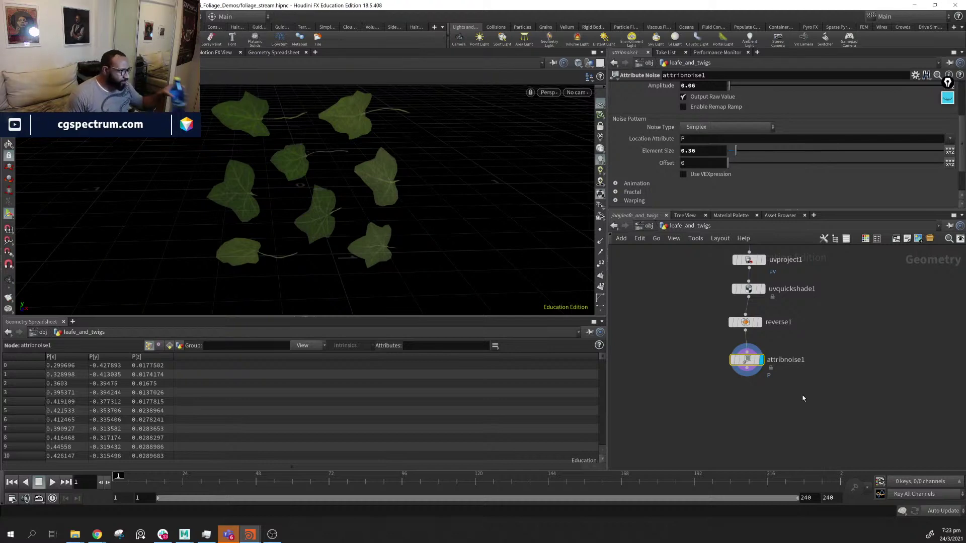
scroll(802, 398, up, 2)
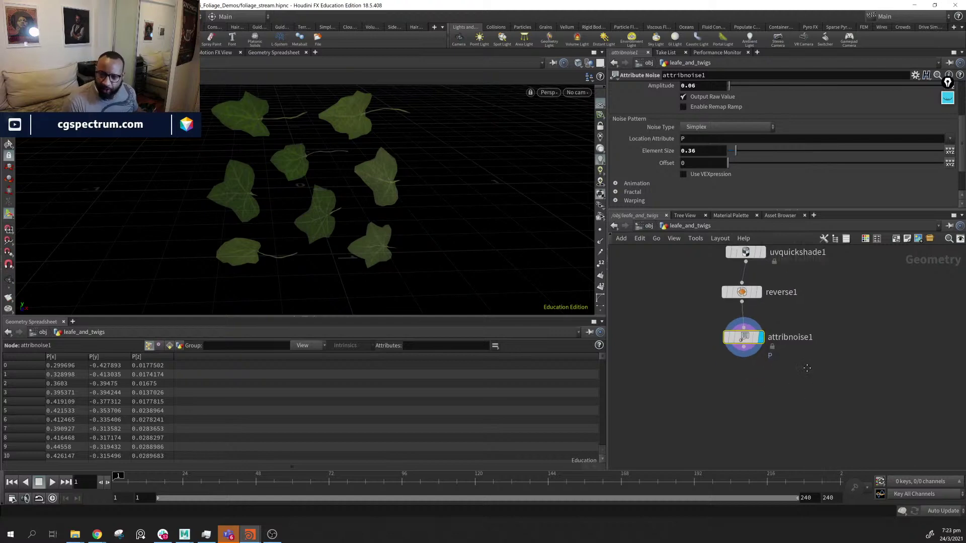
key(Tab)
text(for)
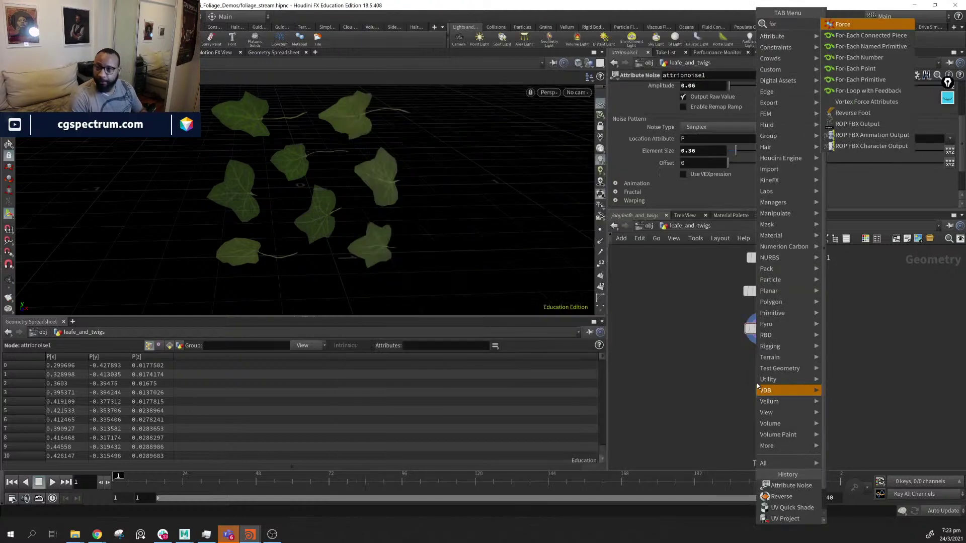
key(Down)
key(Down)
key(Up)
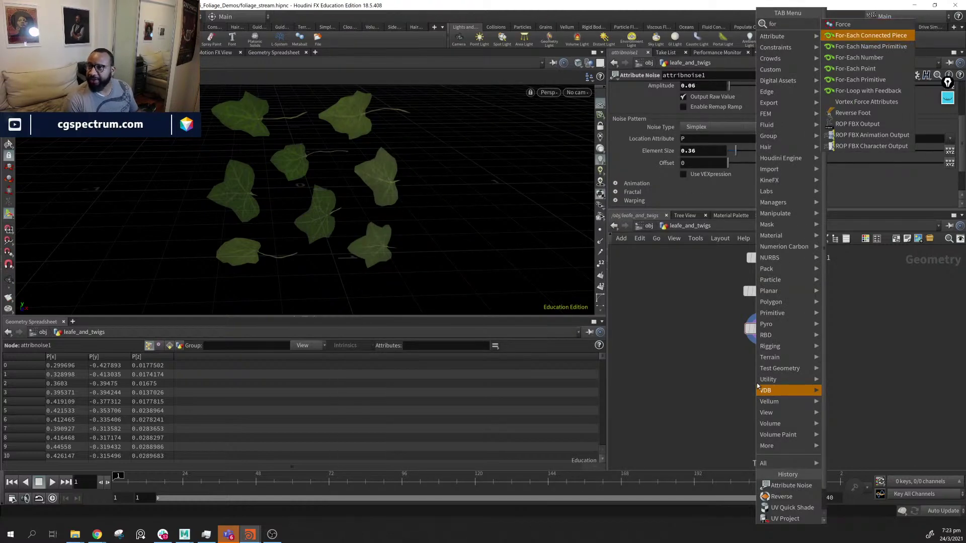
key(Return)
click(756, 382)
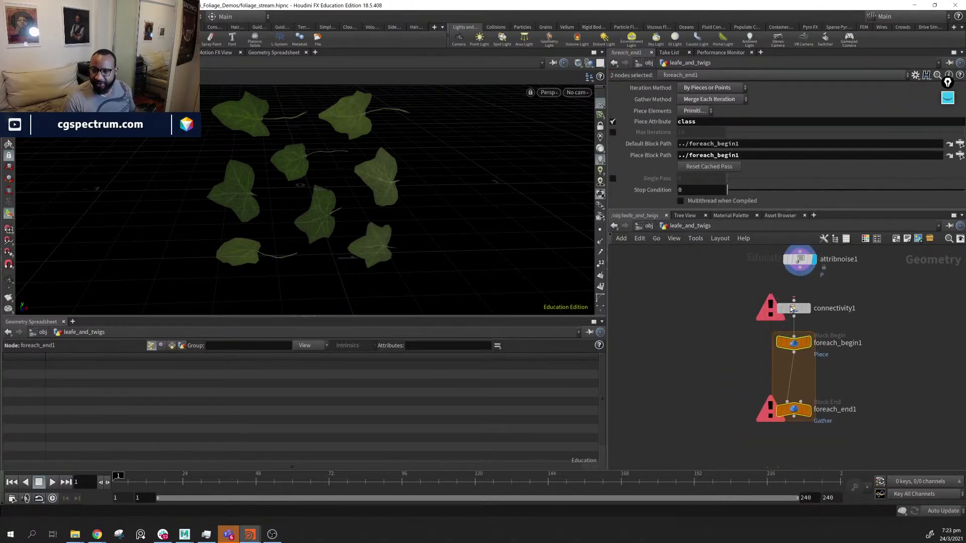
Wire the Attribute Noise output into the displayed Connectivity node and set its connectivity type to Point
click(806, 308)
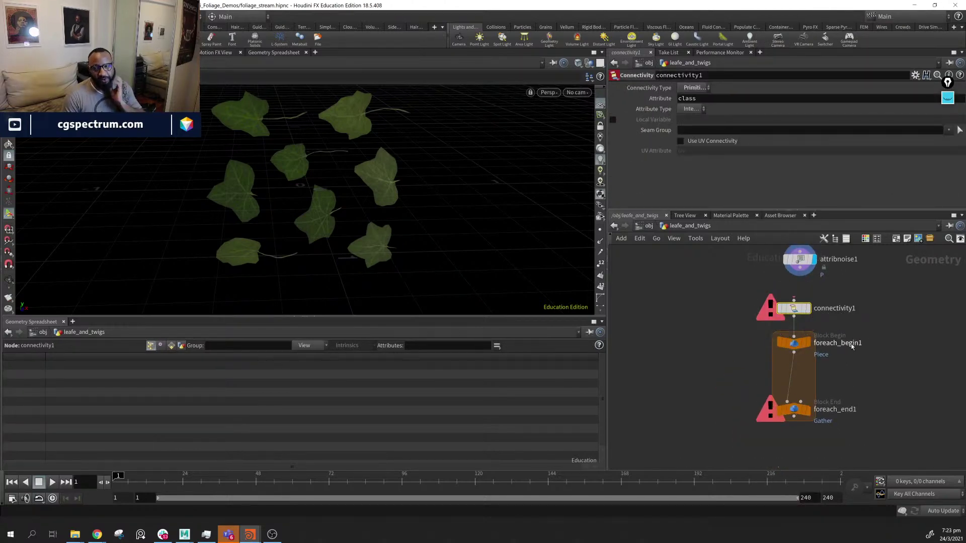
drag(798, 308, 840, 299)
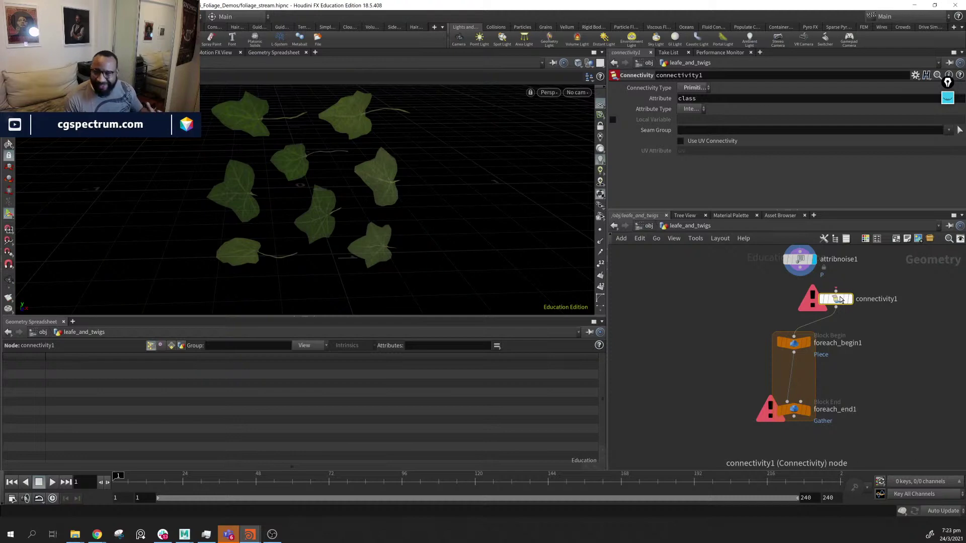
drag(800, 268, 835, 291)
click(851, 301)
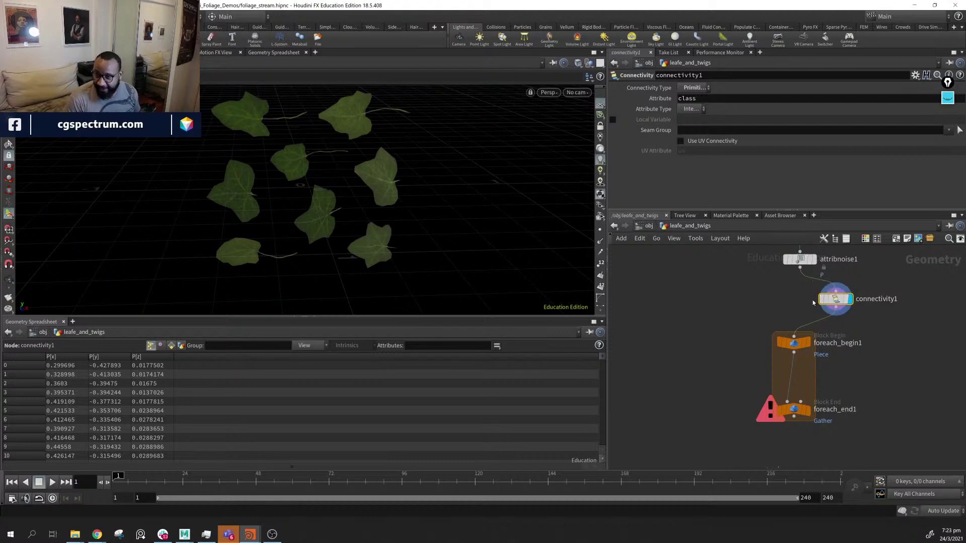
click(694, 88)
click(691, 101)
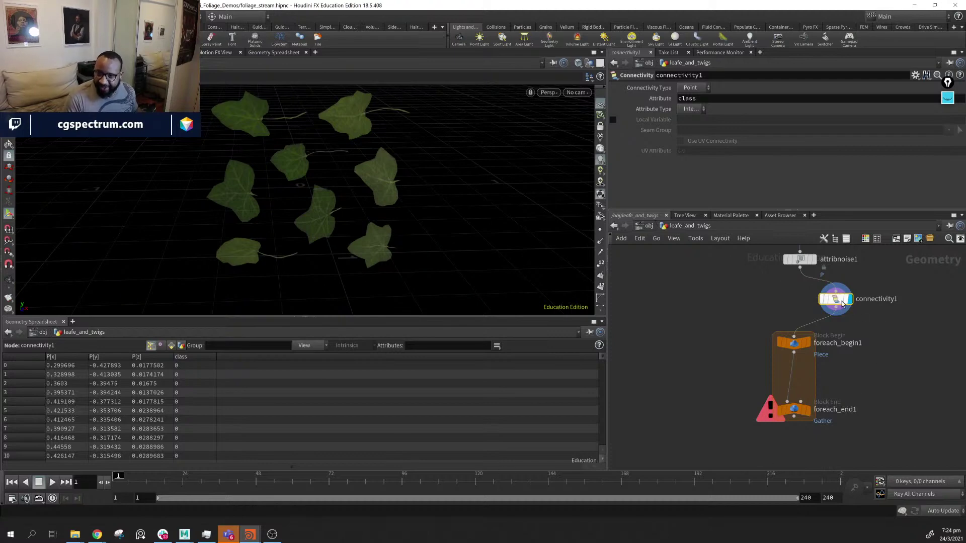
Bypass the UV Quick Shade node to show the leaves without their texture
middle_drag(739, 347, 699, 359)
mouse_move(861, 355)
middle_down()
mouse_move(847, 358)
mouse_move(845, 410)
middle_up()
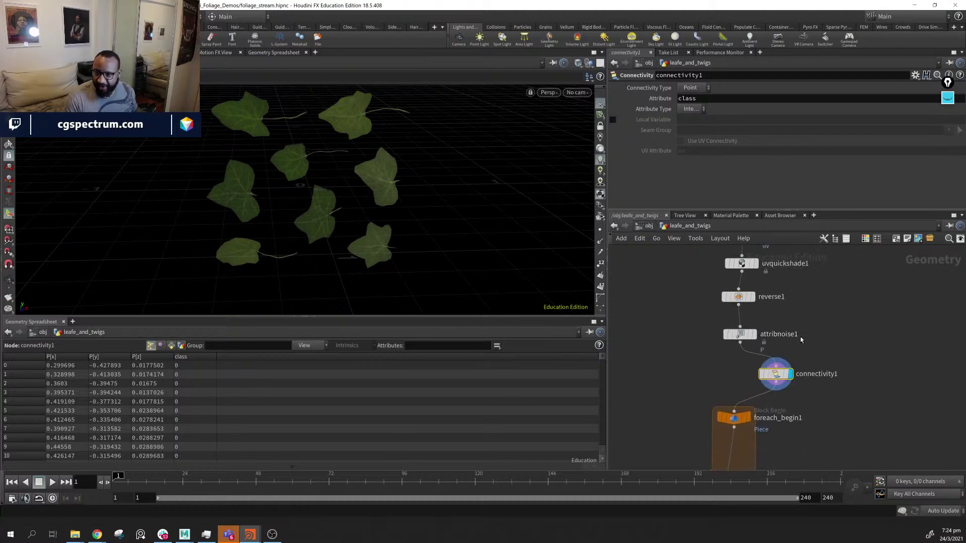
middle_drag(785, 300, 771, 317)
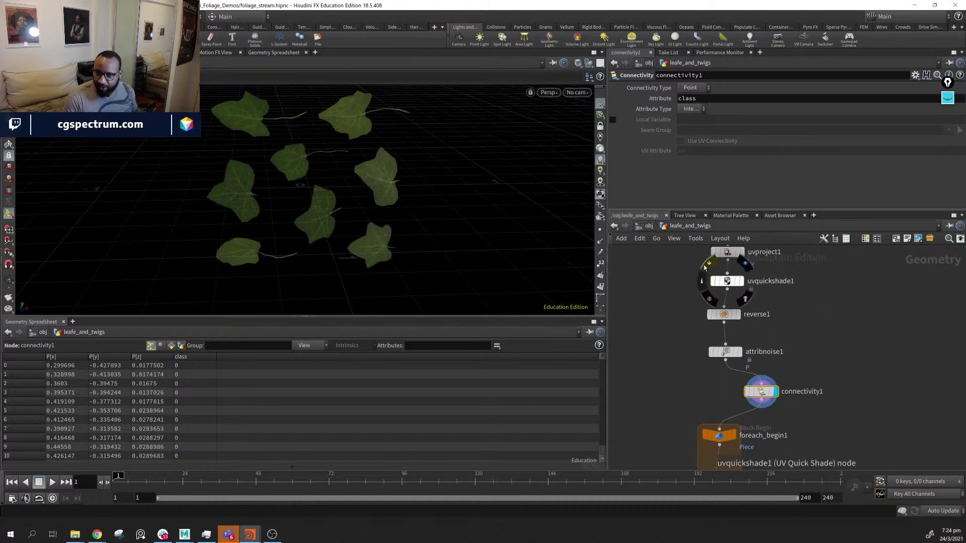
click(713, 278)
alt+middle_drag(337, 263, 343, 252)
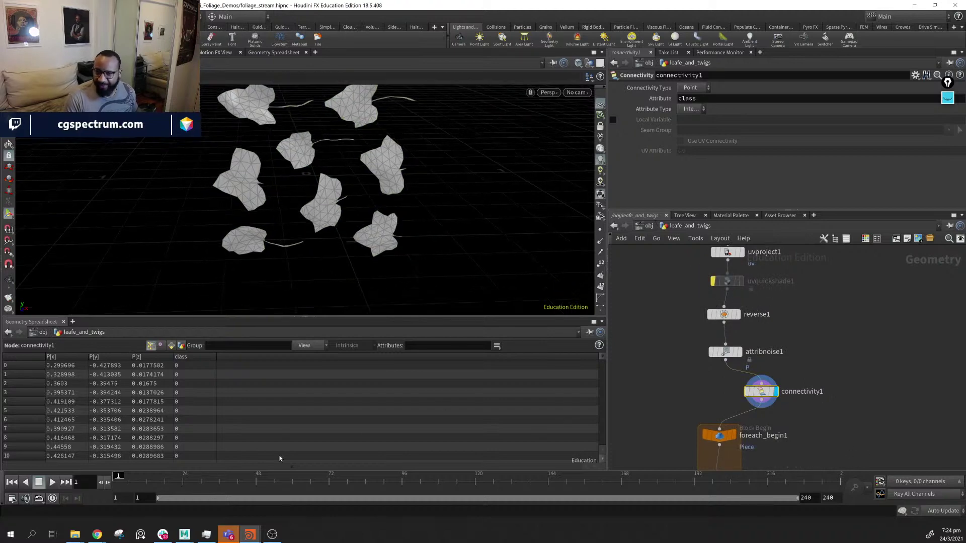
Sort the spreadsheet's points by class in descending order and compare the numbering with the separate leaves
click(195, 357)
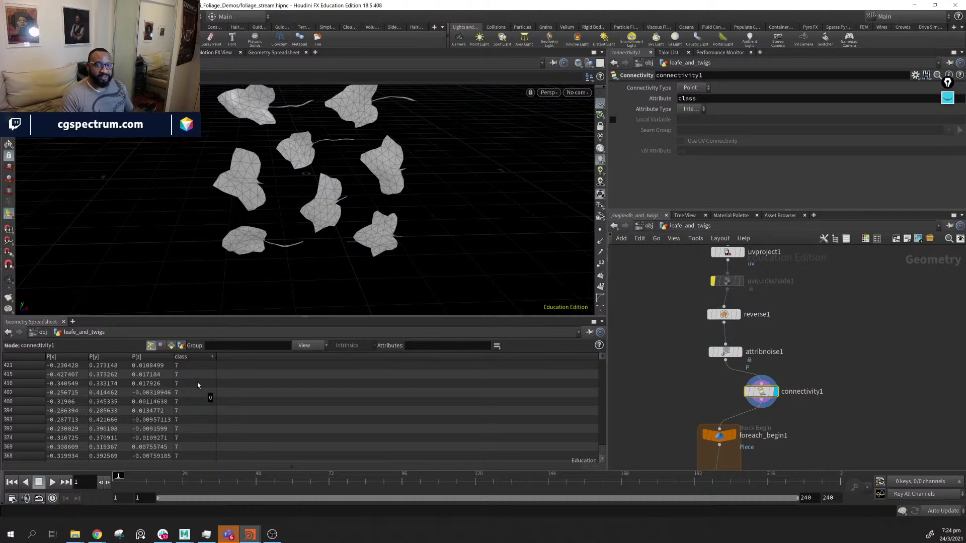
alt+middle_drag(404, 174, 398, 216)
alt+drag(409, 165, 255, 164)
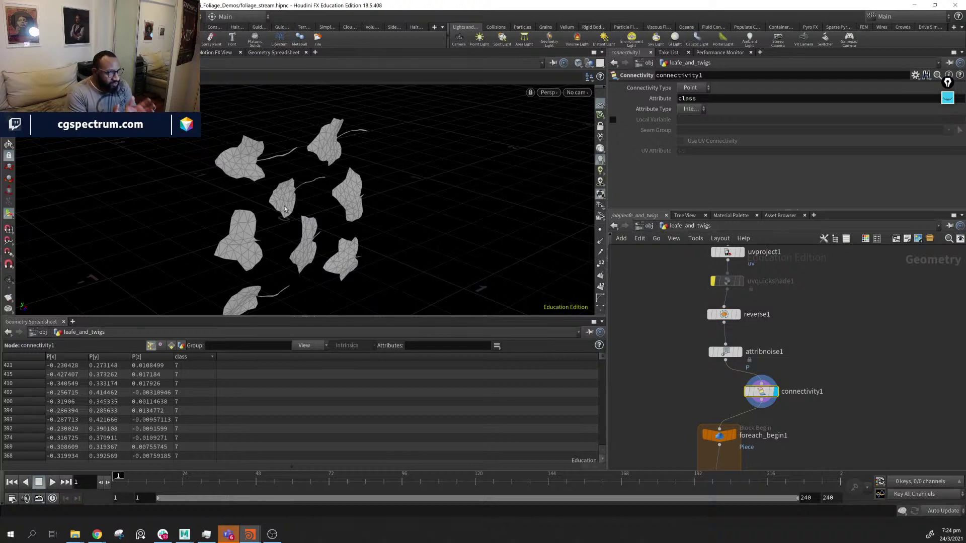
Add a Color node beside the for-each block and connect it to the Connectivity output
middle_drag(878, 438, 869, 405)
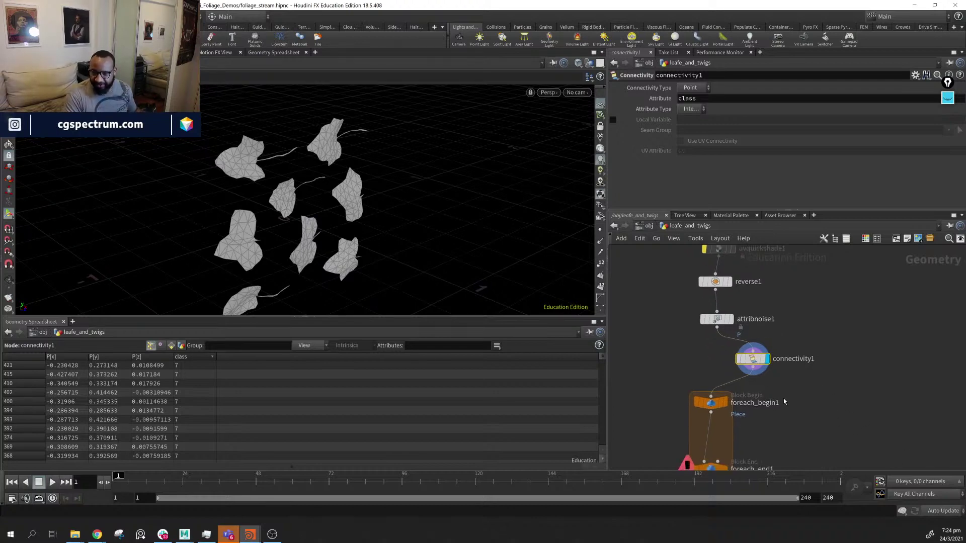
key(Tab)
mouse_move(827, 390)
text(corl)
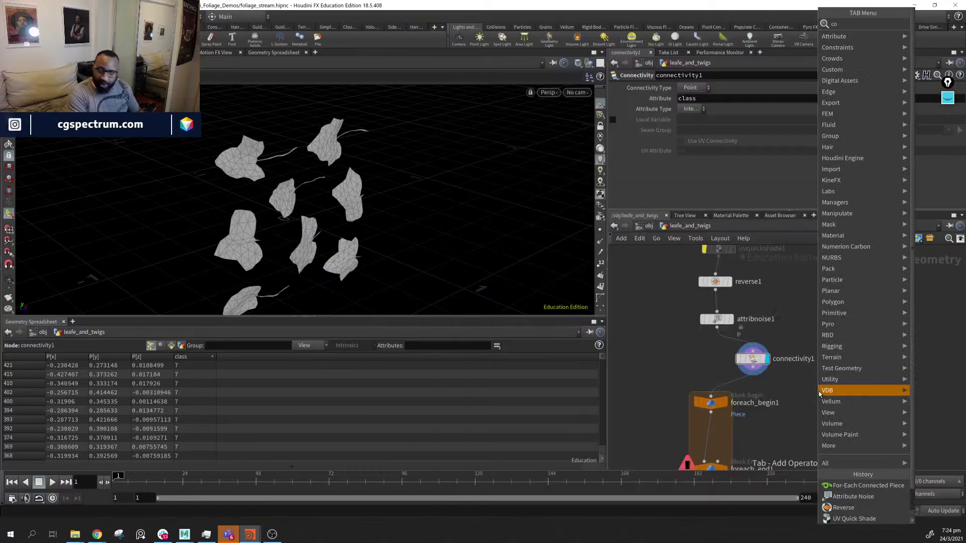
key(BackSpace)
key(BackSpace)
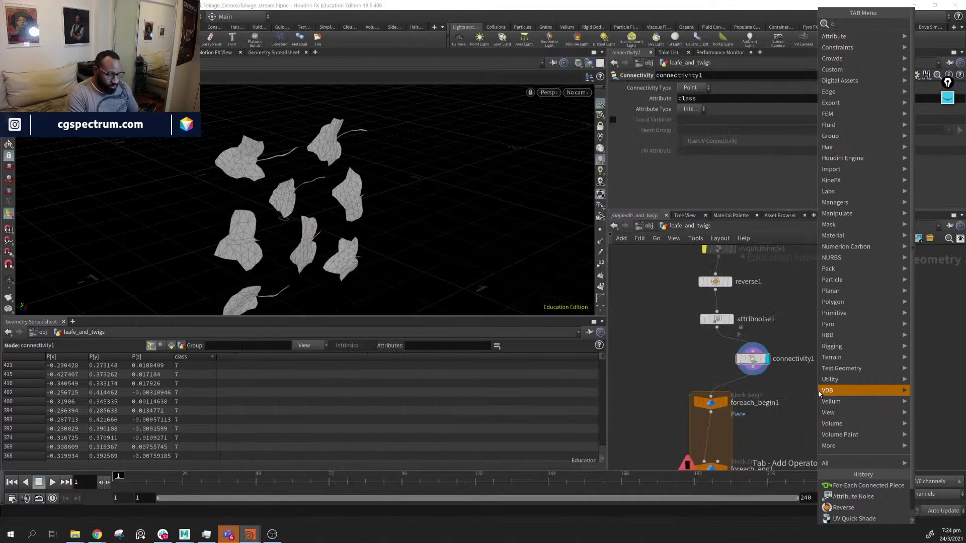
key(Return)
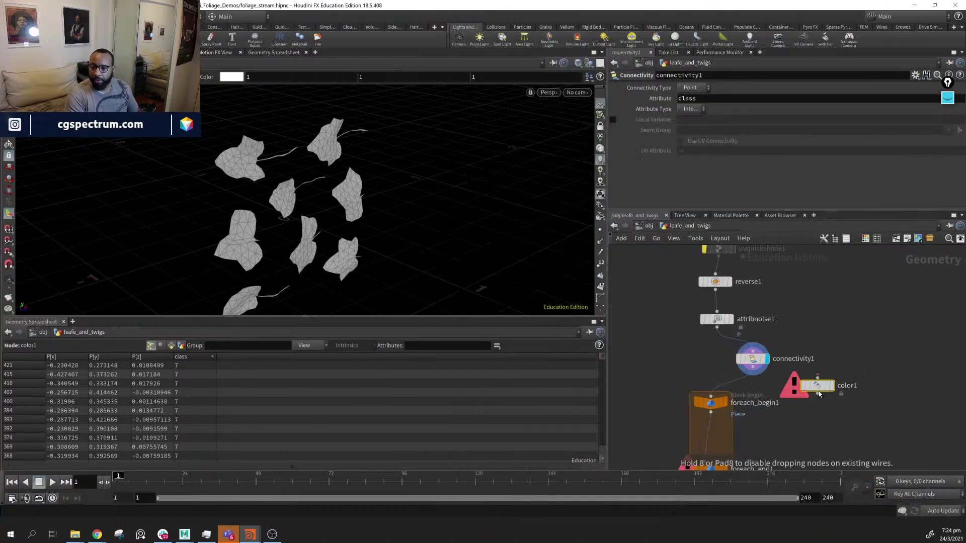
click(817, 387)
drag(820, 389, 833, 411)
click(752, 368)
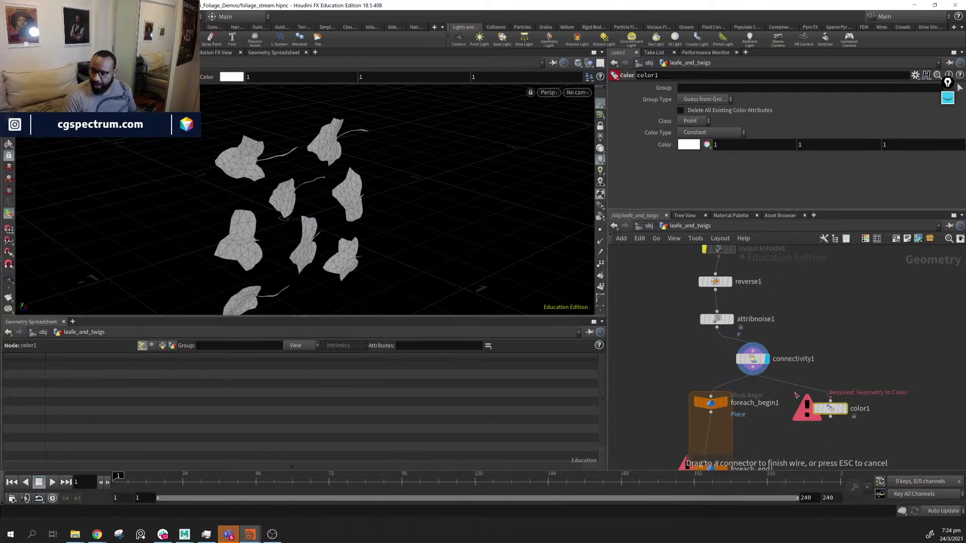
click(829, 400)
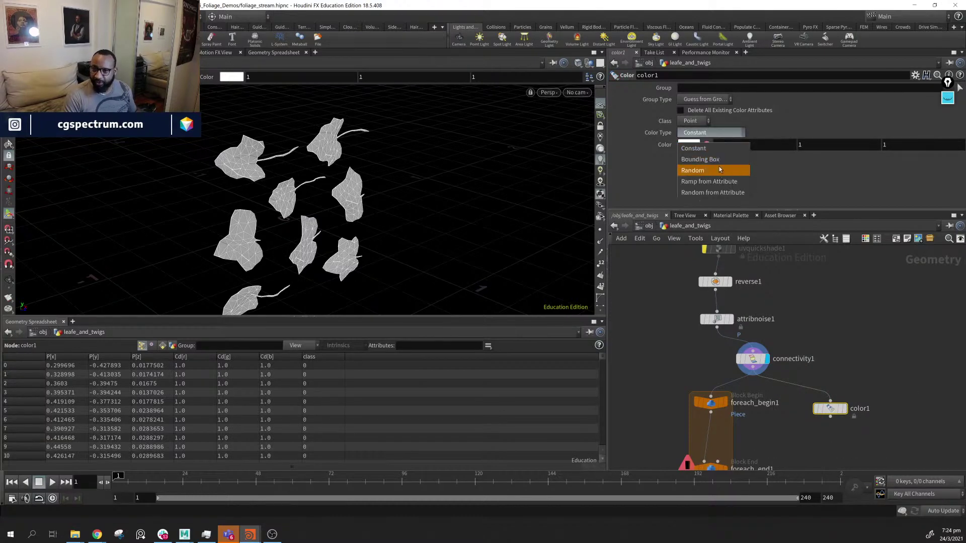
Set the Color node's color type to Random from Attribute, using class as the attribute
click(726, 182)
click(703, 145)
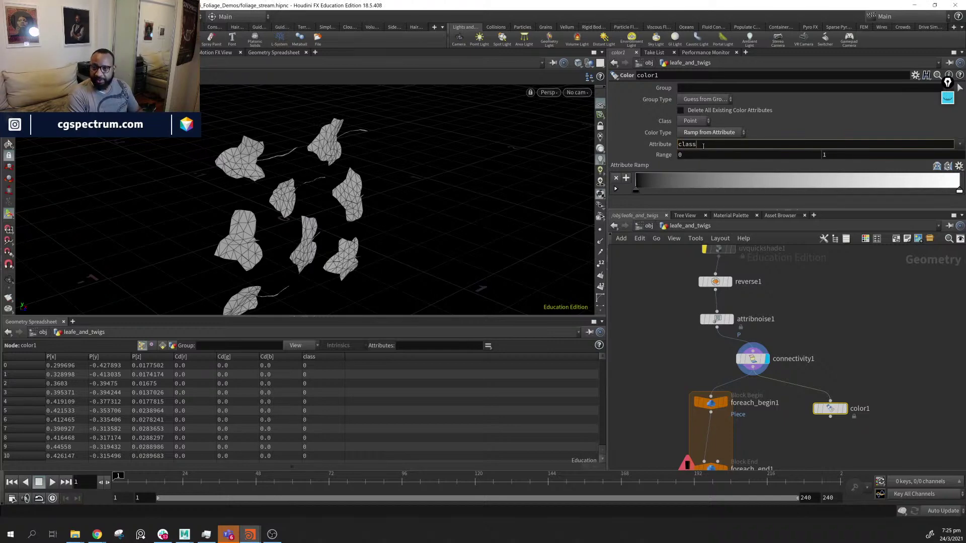
text(class)
key(Return)
click(716, 131)
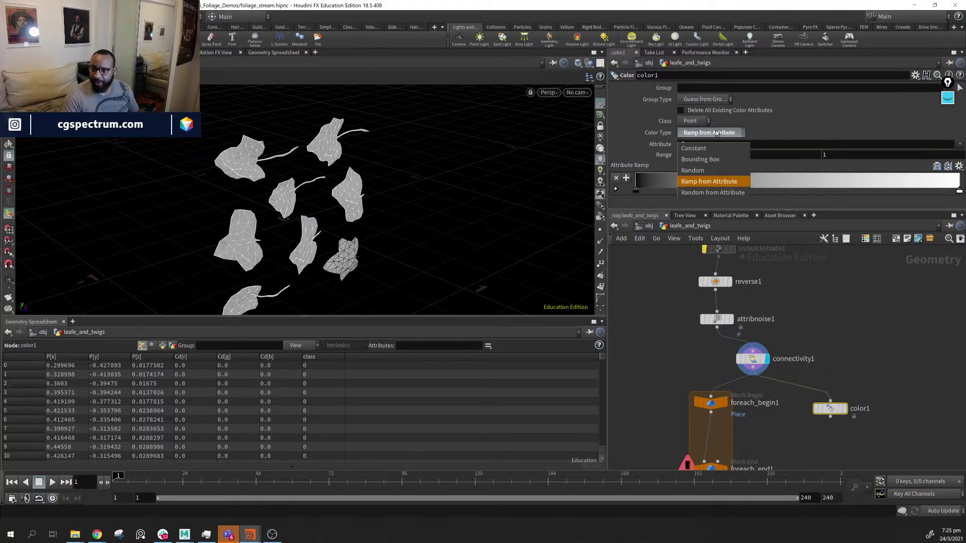
click(711, 190)
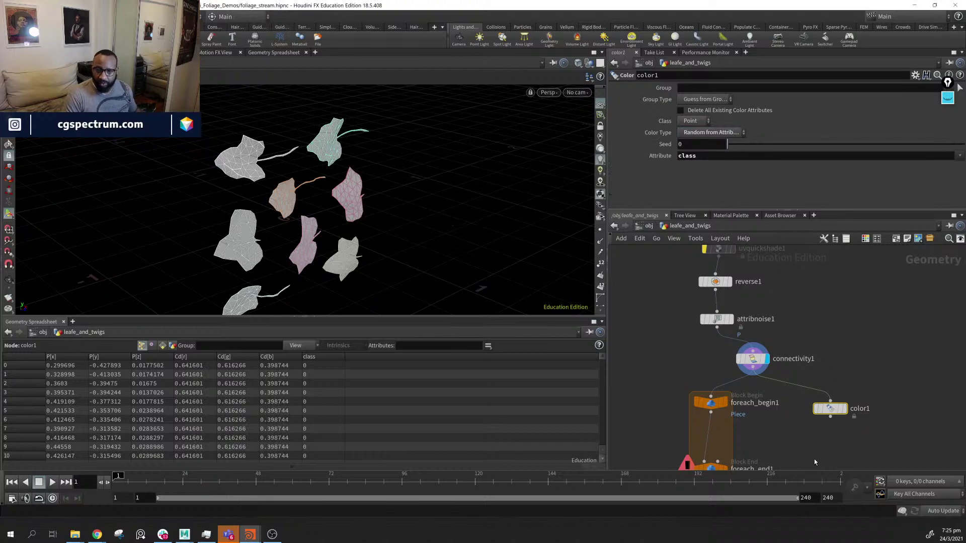
Display the Color node to inspect the color of each leaf piece, and delete the node
click(844, 409)
drag(453, 216, 309, 123)
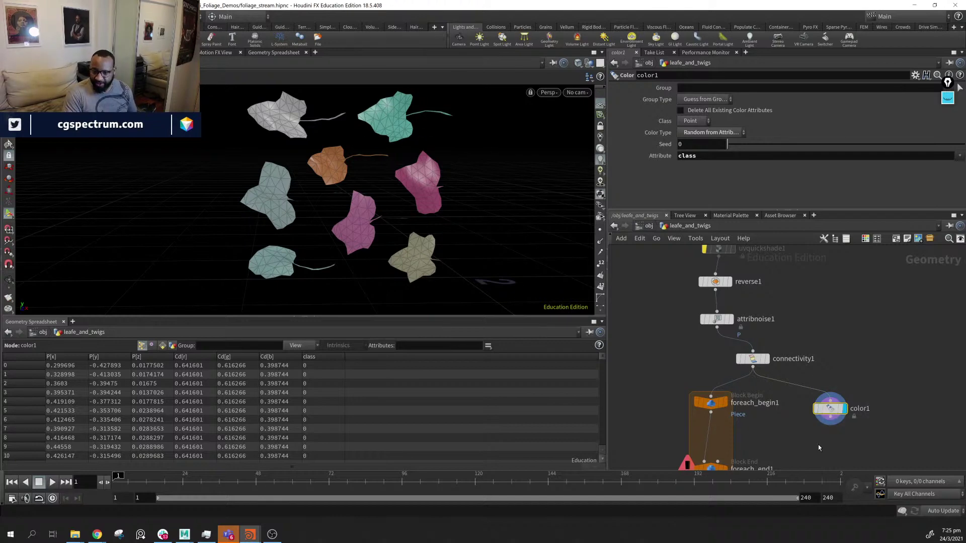
key(Delete)
Review the for-each block's begin and end nodes, including the iteration method and piece attribute settings
middle_drag(720, 416, 761, 378)
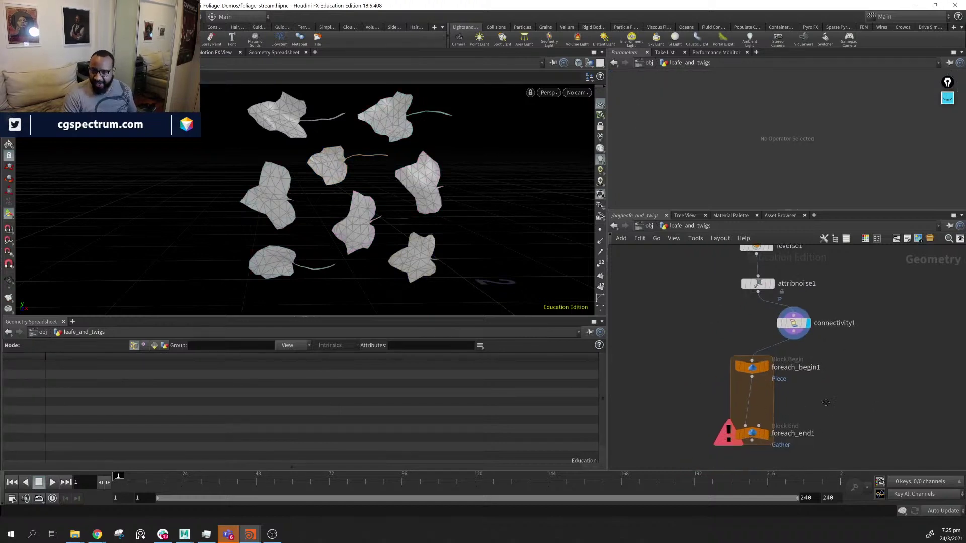
click(751, 364)
click(751, 431)
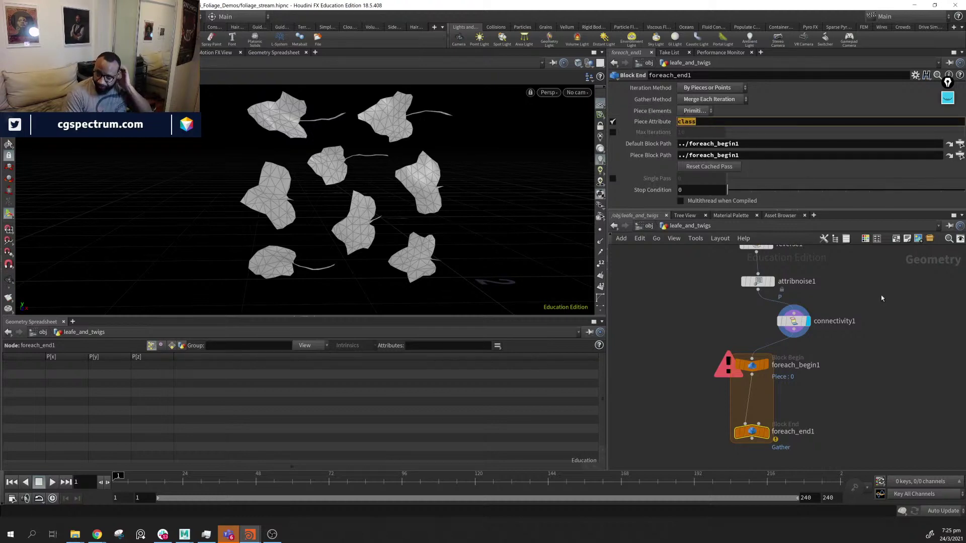
middle_drag(860, 327, 756, 332)
drag(695, 330, 691, 332)
middle_drag(739, 406, 894, 383)
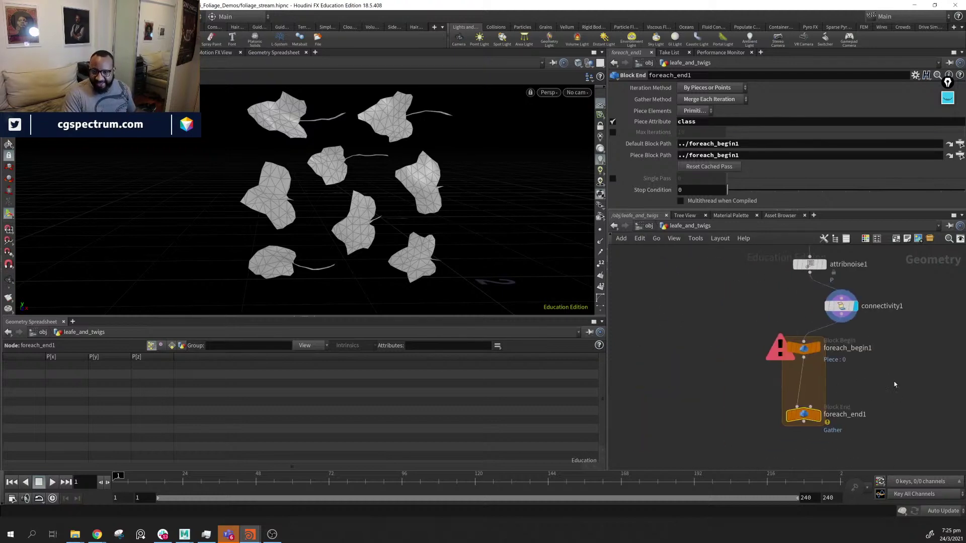
Realign the for-each block and the Connectivity node, and display the output of the block's end node
drag(725, 331, 861, 447)
drag(803, 349, 845, 348)
middle_drag(921, 346, 847, 331)
drag(748, 295, 717, 283)
click(784, 399)
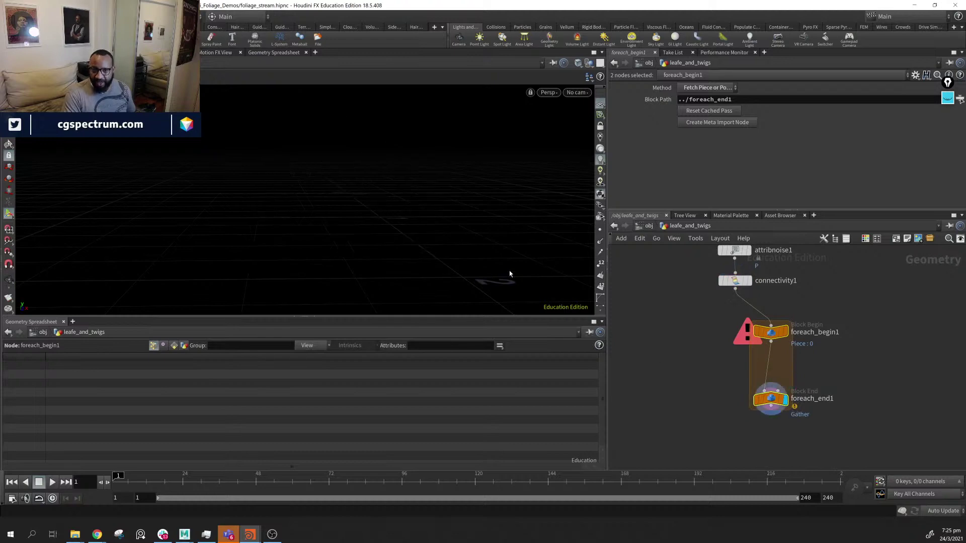
click(769, 334)
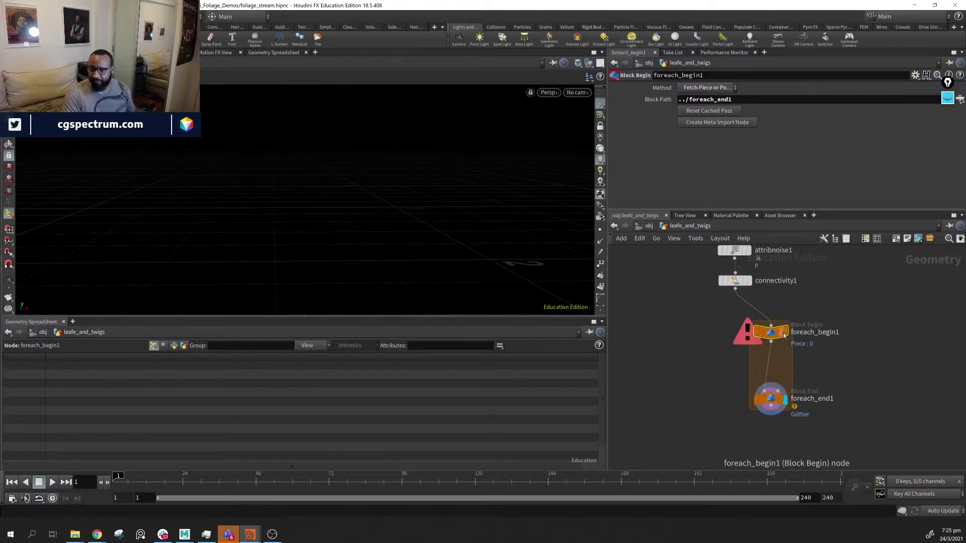
click(770, 398)
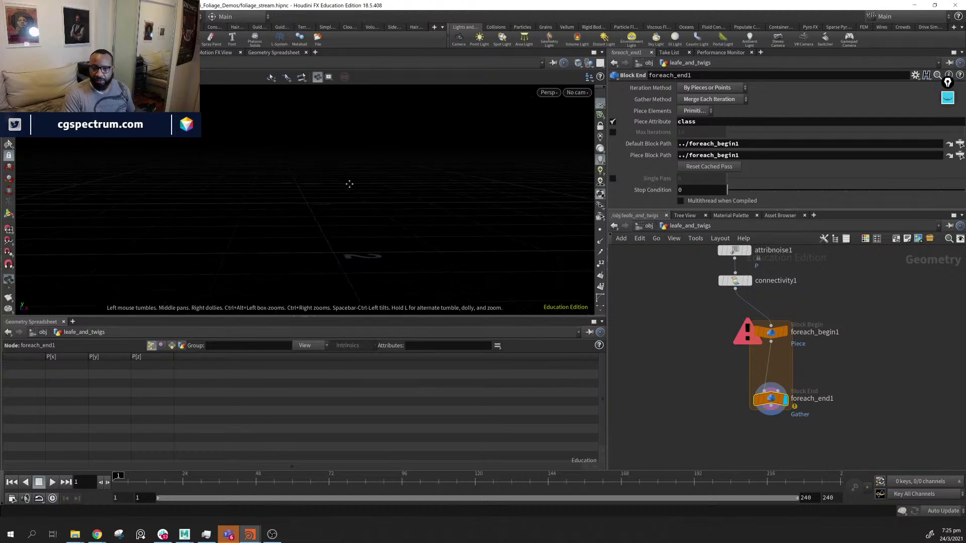
Display the Connectivity node's output and read the error details of the for-each begin node
click(748, 280)
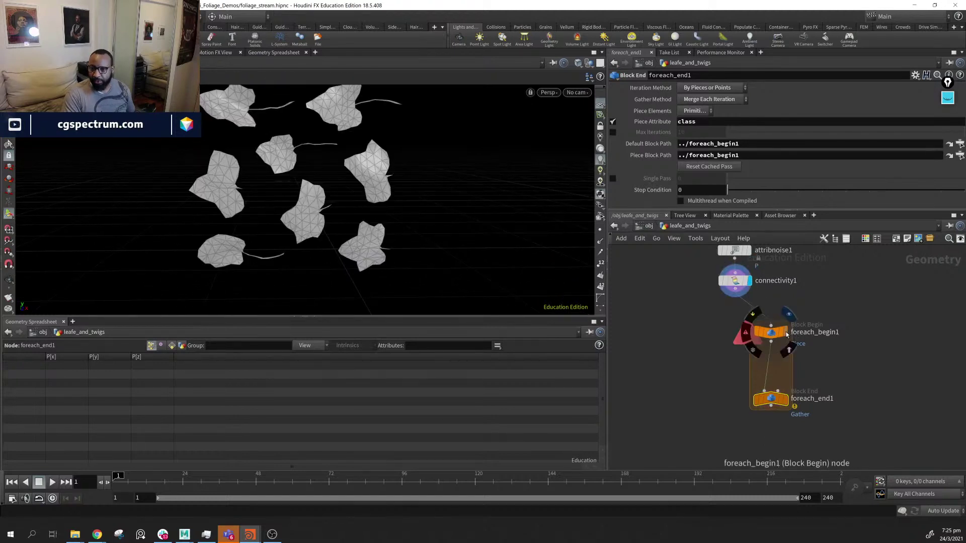
click(746, 330)
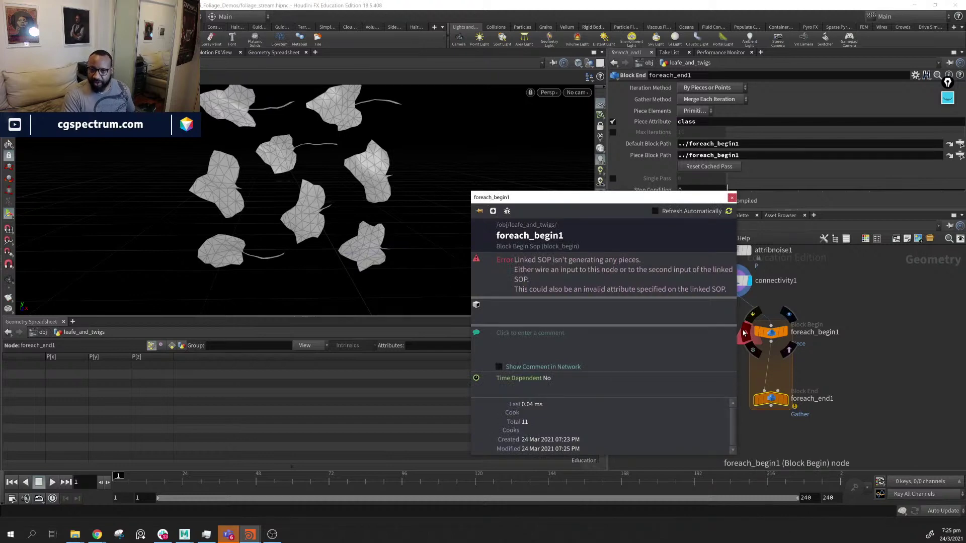
click(733, 282)
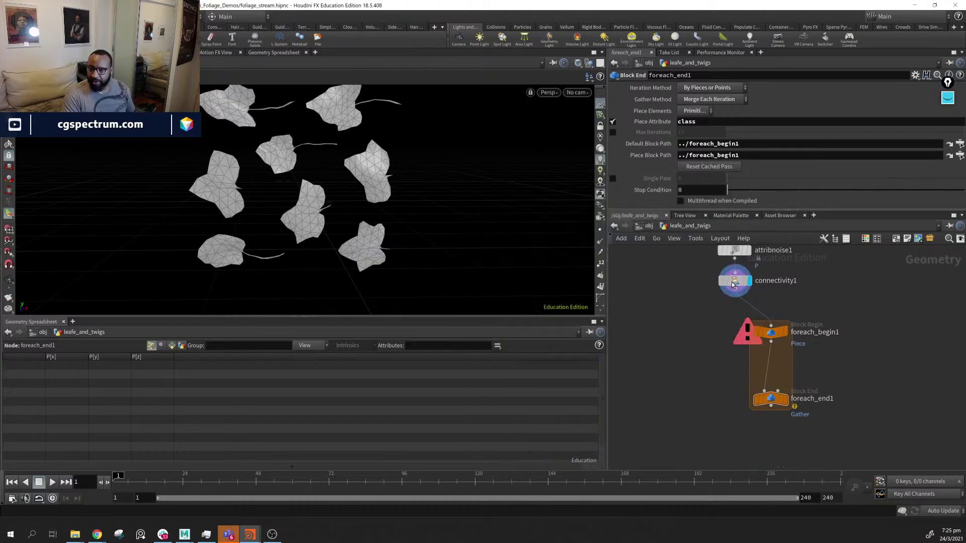
Display the for-each end node's output and try Points as its piece elements
click(771, 399)
click(694, 110)
click(695, 135)
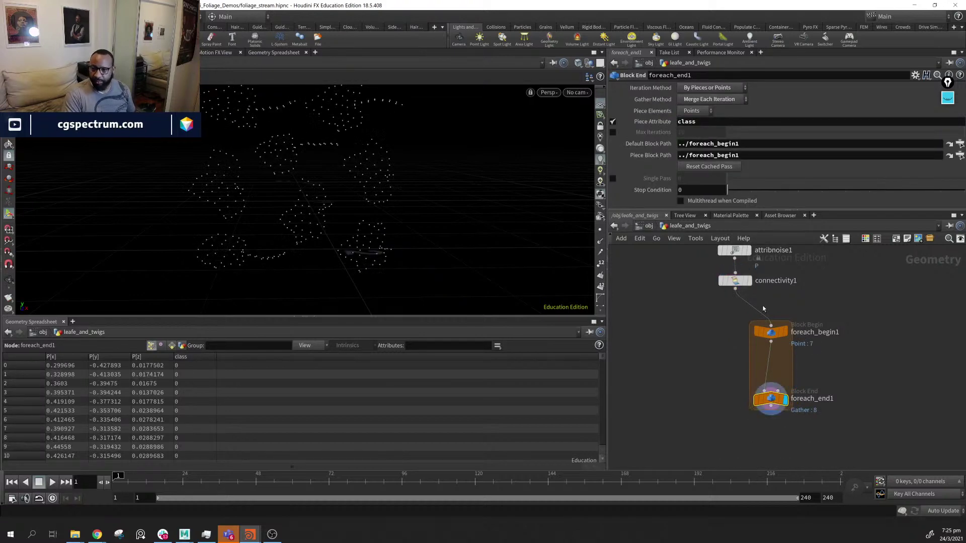
Set the Connectivity type to Primitive and the for-each end node's piece elements to Primitives
click(735, 280)
click(698, 89)
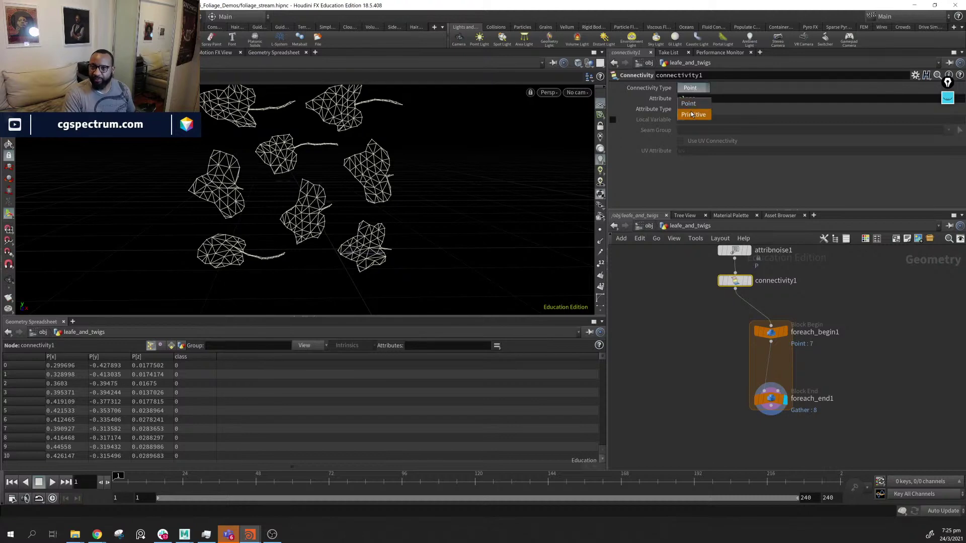
click(691, 115)
click(771, 400)
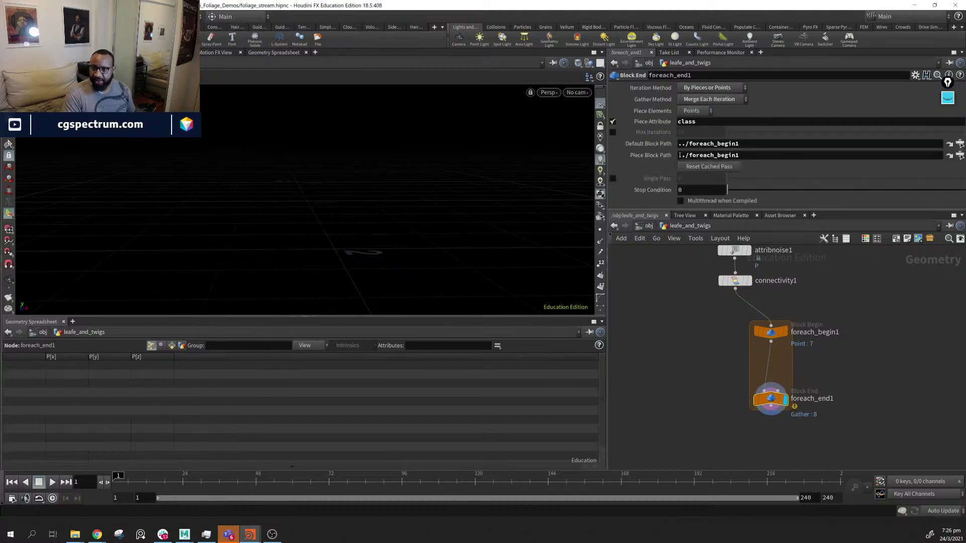
click(694, 110)
click(694, 122)
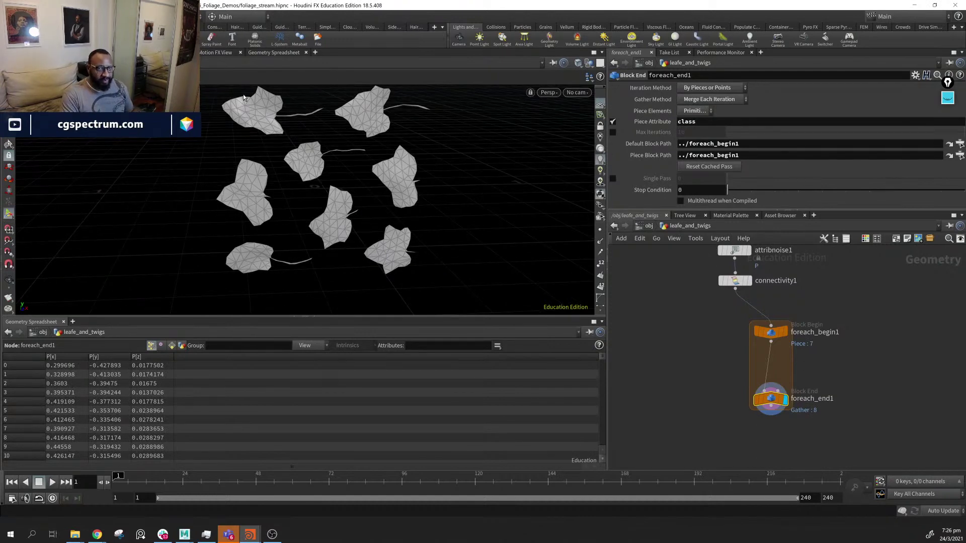
Enable Single Pass on the for-each end node and set it to 5 to isolate one leaf
alt+middle_drag(260, 102, 299, 171)
alt+right_drag(257, 141, 536, 186)
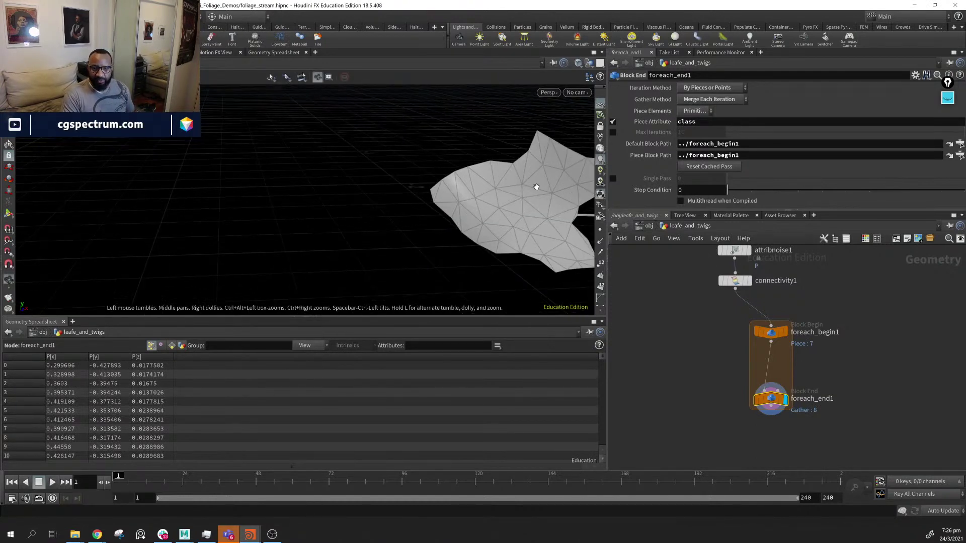
middle_drag(536, 187, 273, 173)
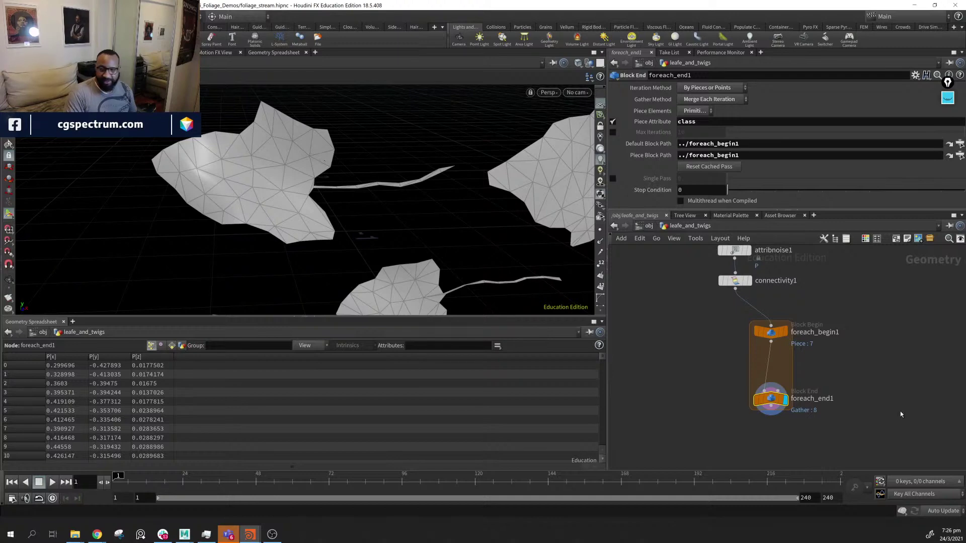
middle_drag(900, 414, 879, 406)
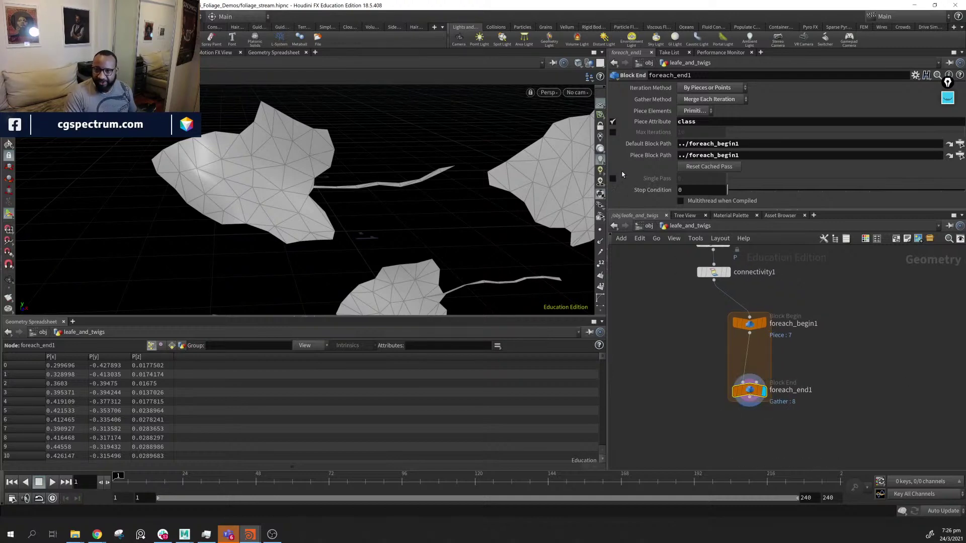
click(612, 179)
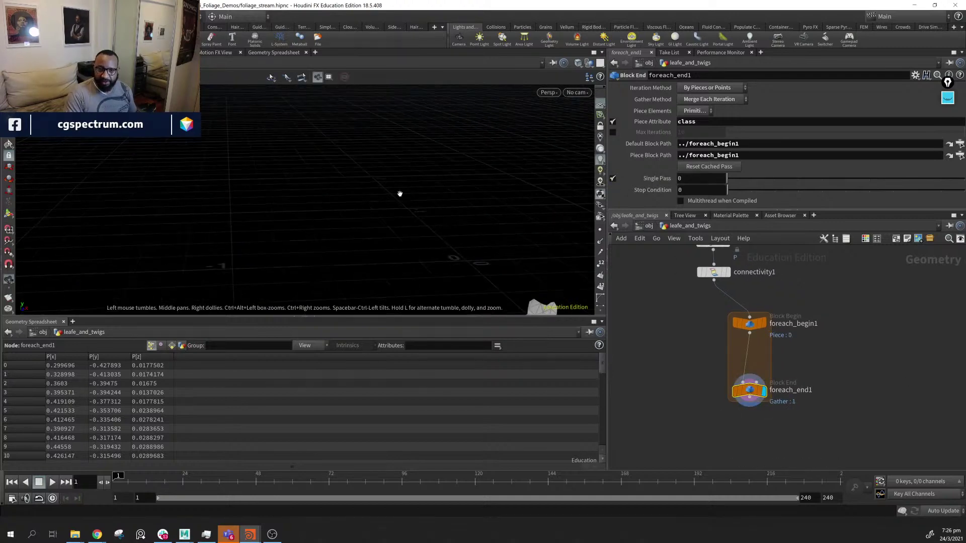
drag(727, 179, 799, 180)
alt+middle_drag(347, 127, 303, 139)
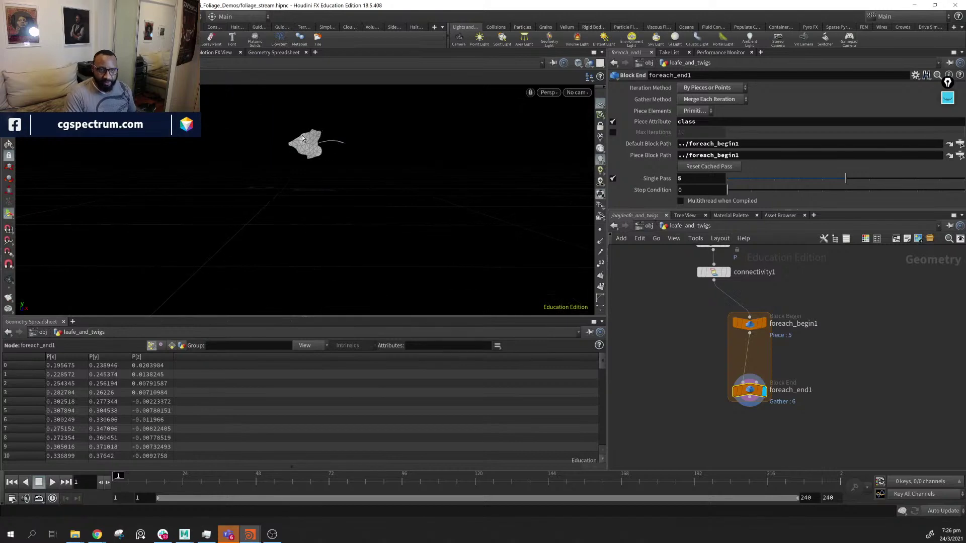
drag(255, 228, 285, 194)
Make room in the for-each block and insert a Match Size node between its begin and end nodes
drag(749, 391, 755, 445)
drag(303, 166, 347, 198)
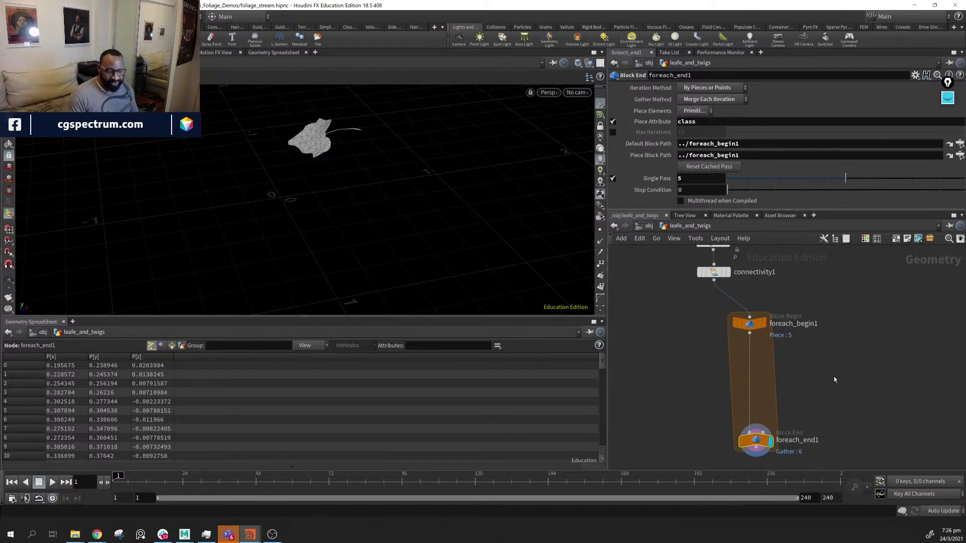
key(Tab)
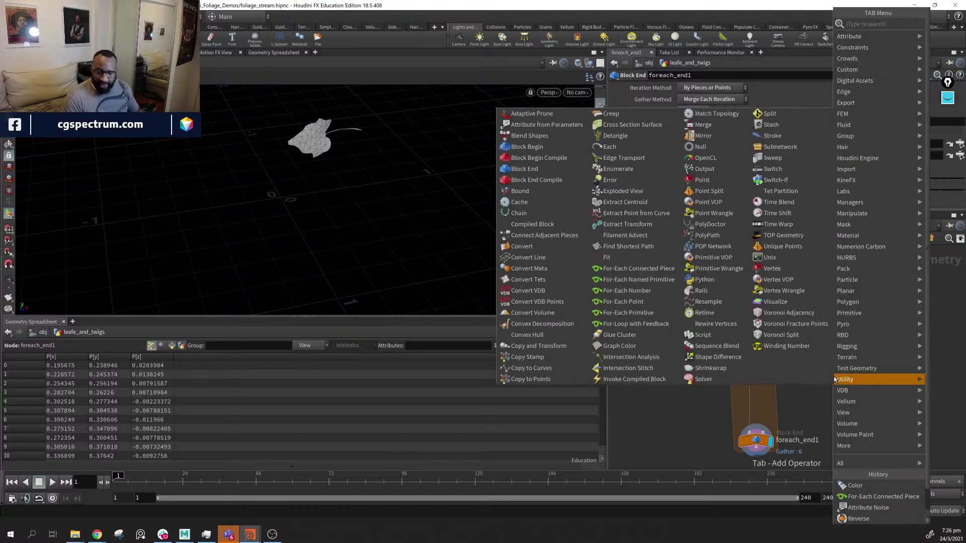
text(axi)
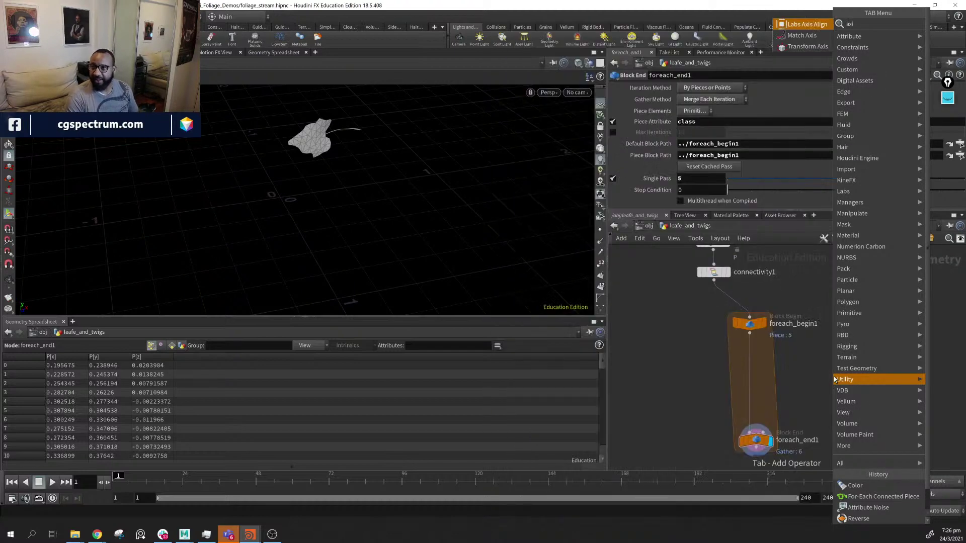
key(Return)
click(834, 376)
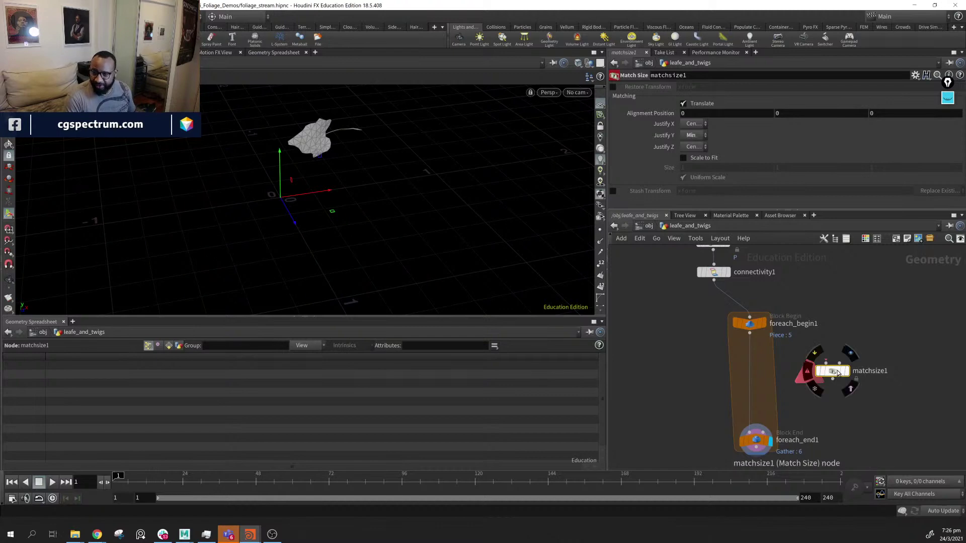
drag(837, 373, 756, 387)
drag(451, 254, 222, 173)
right_drag(221, 174, 476, 265)
middle_drag(476, 265, 420, 210)
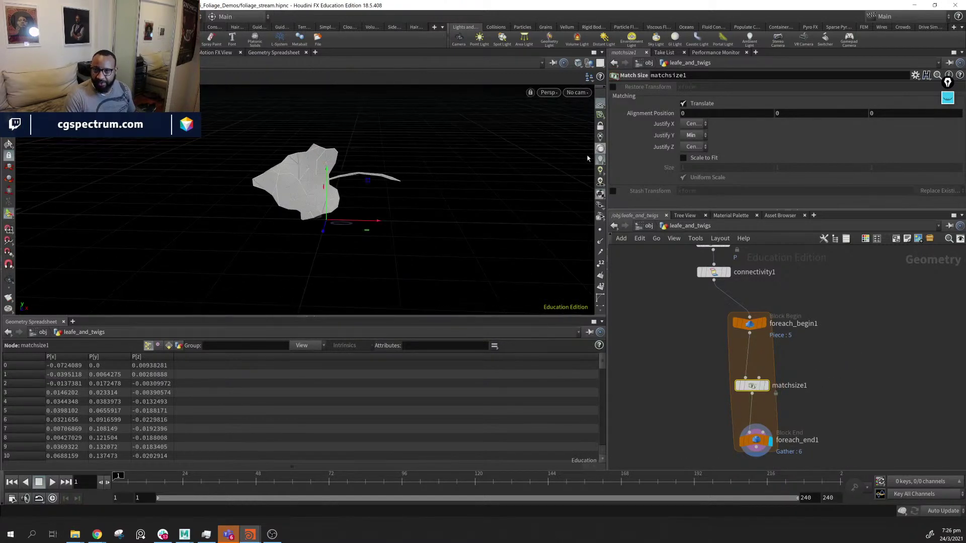
Set the Match Size node's Justify Y to Center
drag(586, 157, 403, 196)
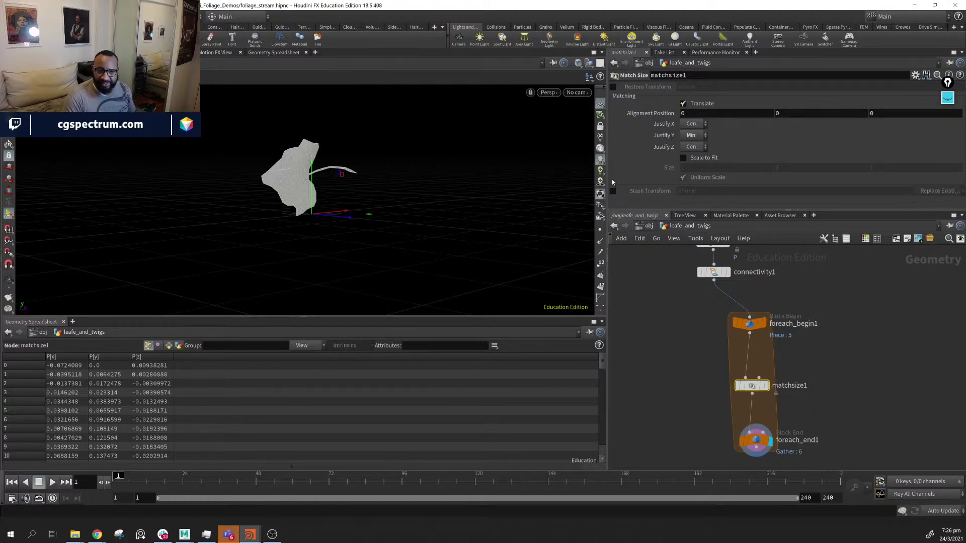
click(695, 136)
click(693, 161)
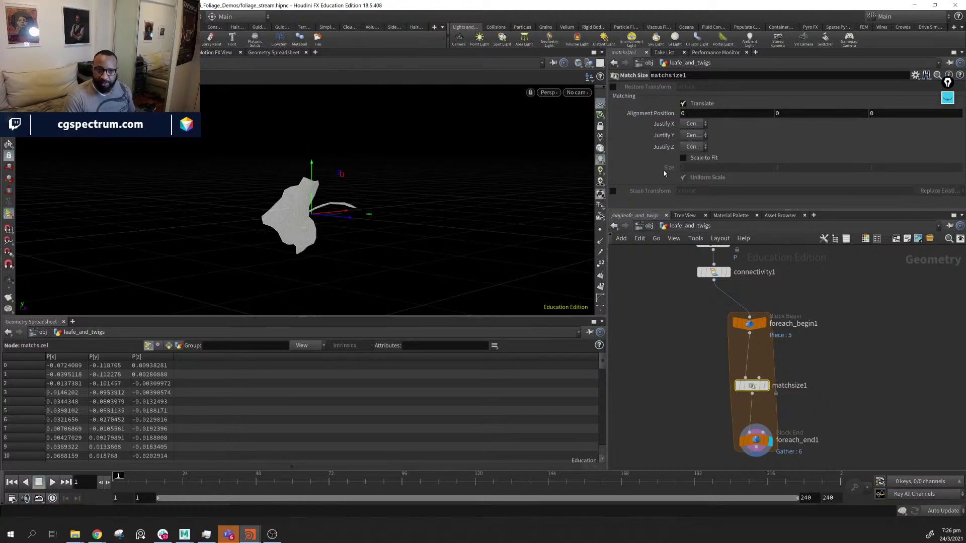
drag(336, 182, 466, 216)
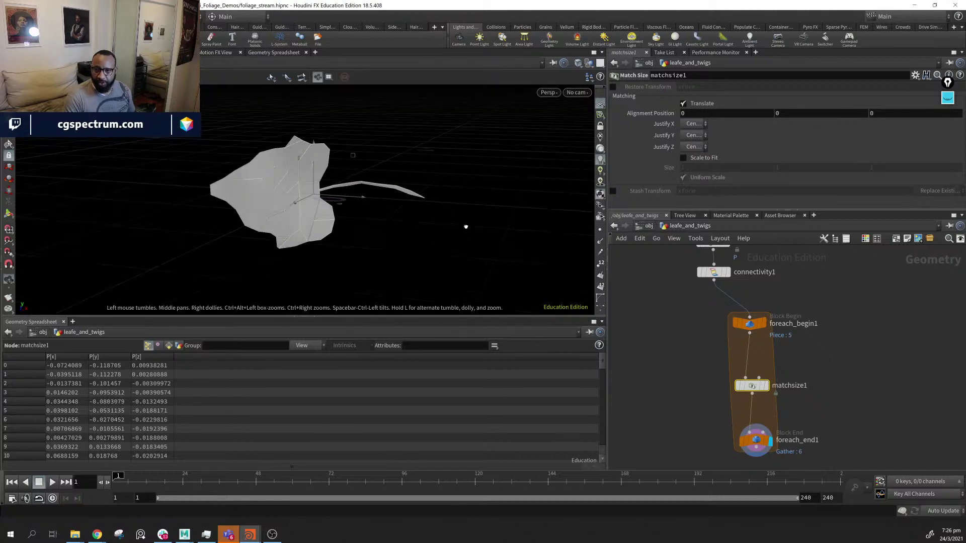
key(Return)
Enable Scale to Fit on the Match Size node and inspect the scaled leaf against its reference box
click(683, 158)
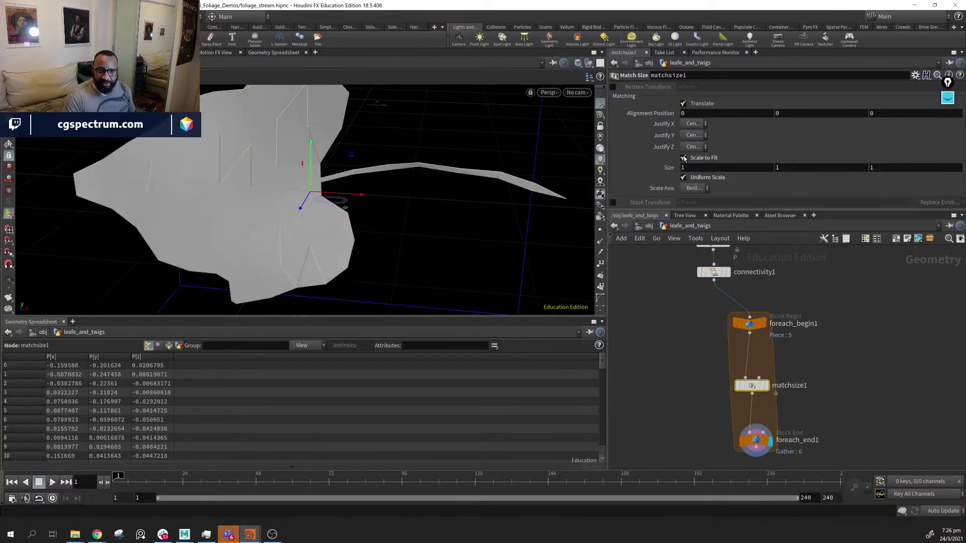
key(Escape)
drag(405, 217, 384, 206)
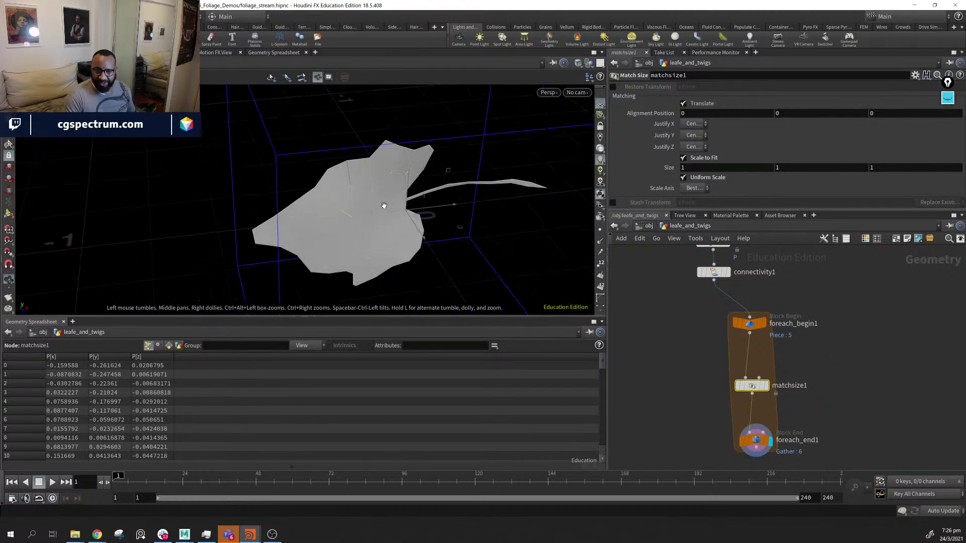
middle_drag(495, 199, 474, 205)
right_drag(474, 205, 301, 167)
Re-enable the bypassed UV Quick Shade node above the Reverse node to show the leaf texture
middle_drag(849, 282, 843, 411)
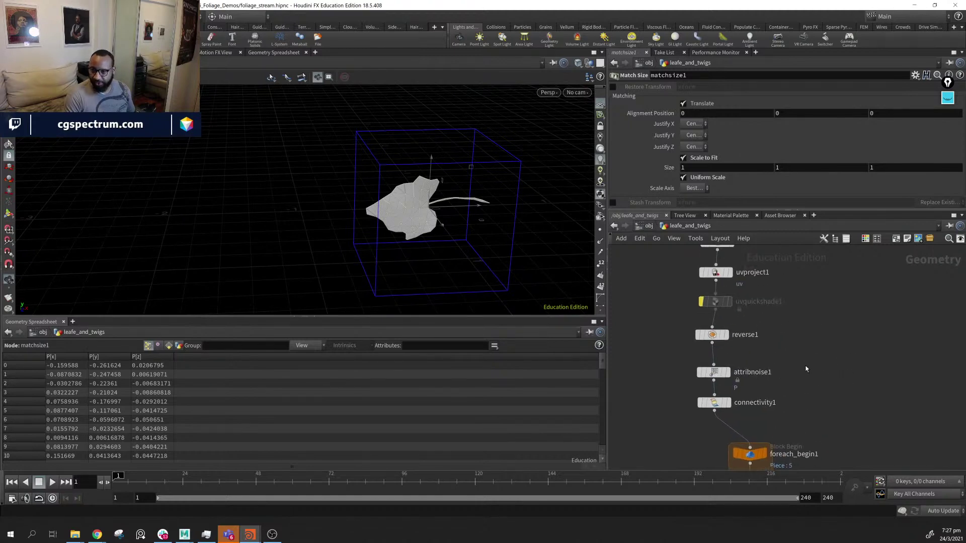
click(698, 285)
middle_drag(474, 229, 423, 205)
drag(423, 205, 451, 187)
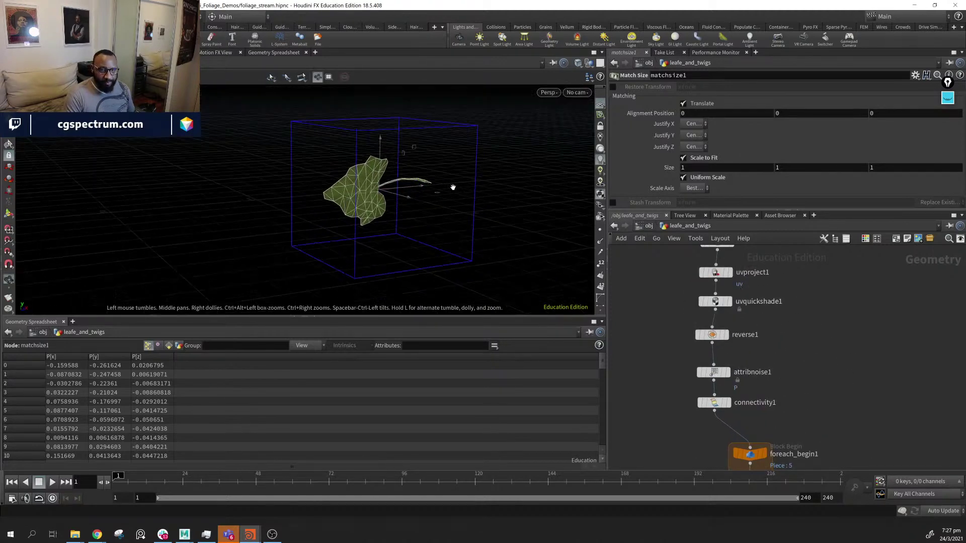
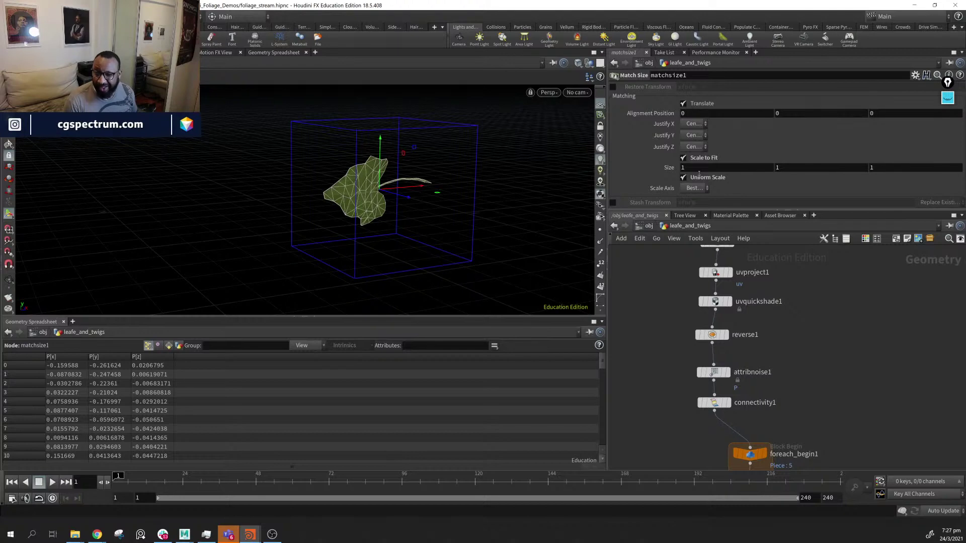
Set the Match Size node's size to .09 on all three axes and inspect the scaled leaf
click(701, 168)
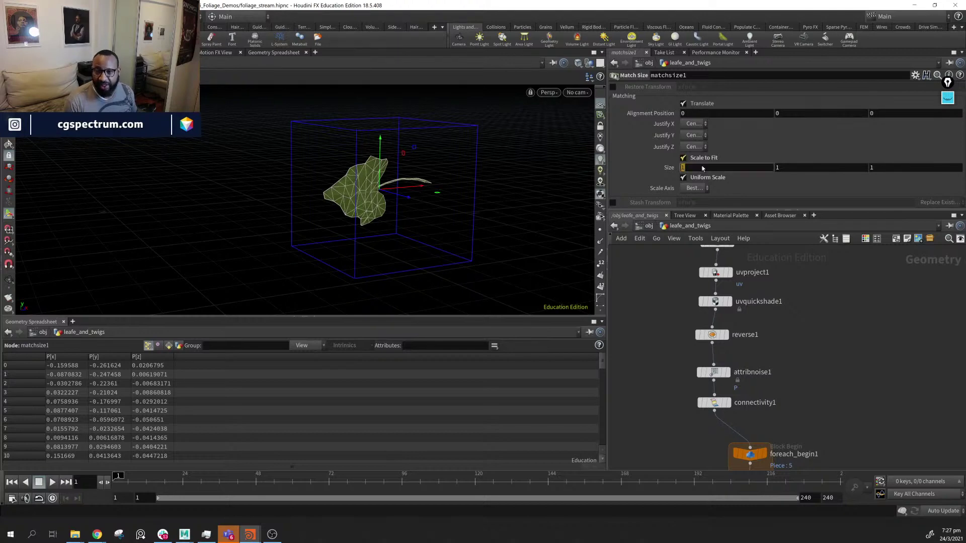
text(.)
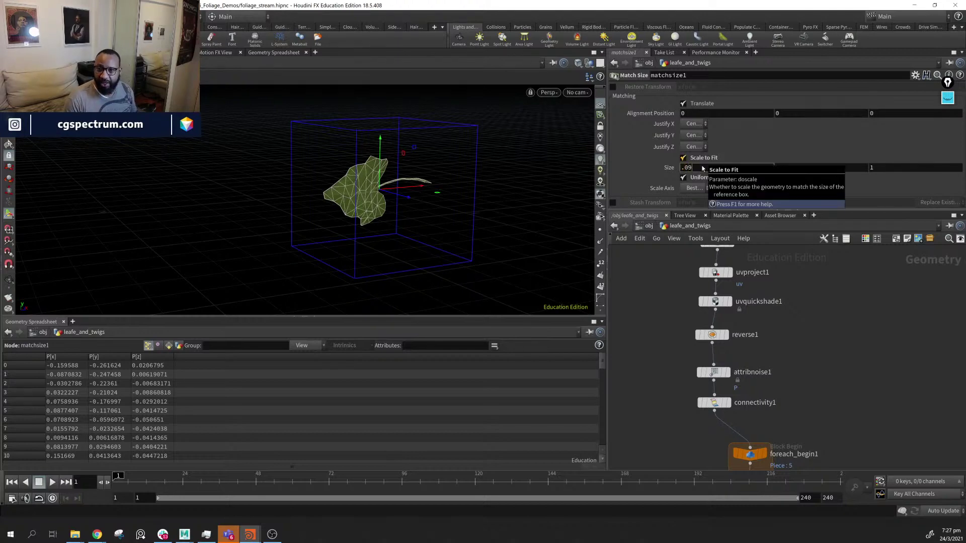
text(09)
key(Return)
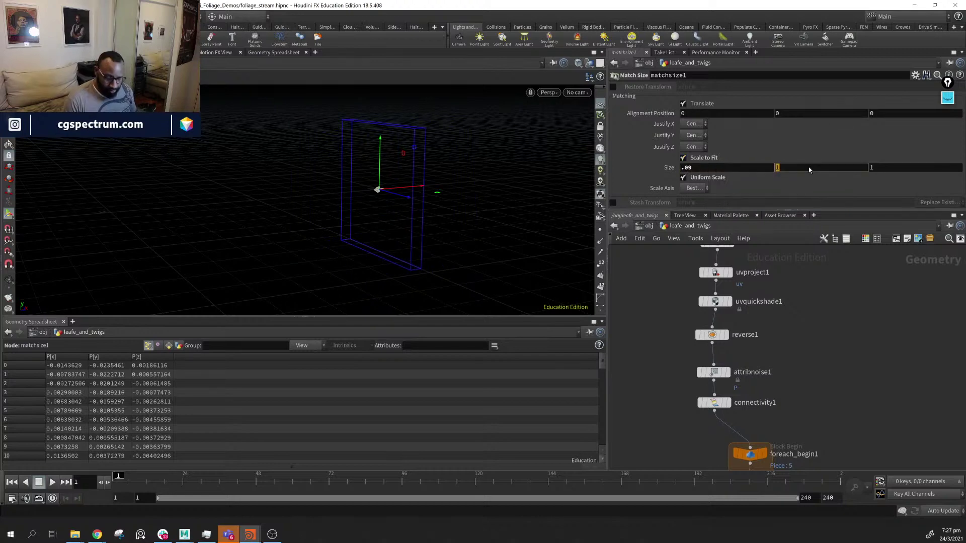
click(809, 170)
text(.09)
key(Return)
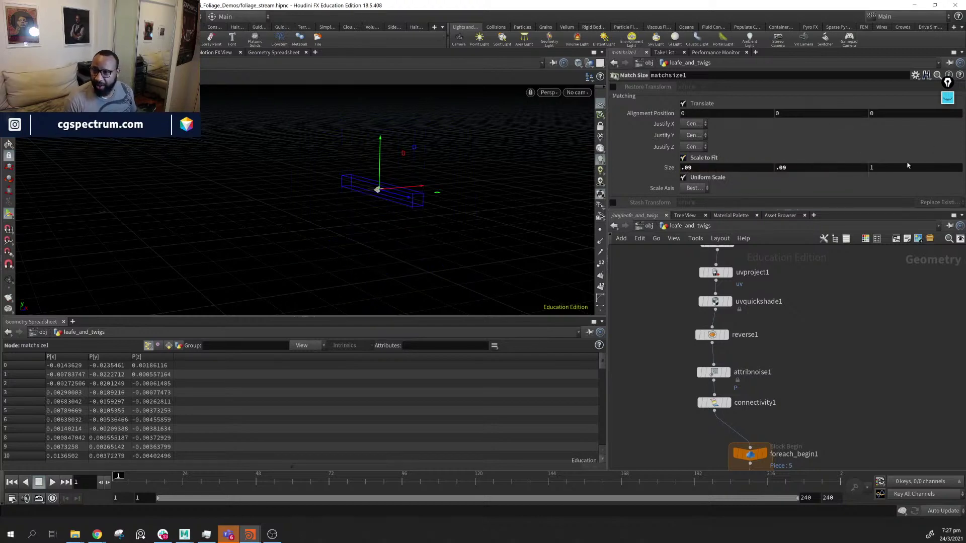
click(898, 170)
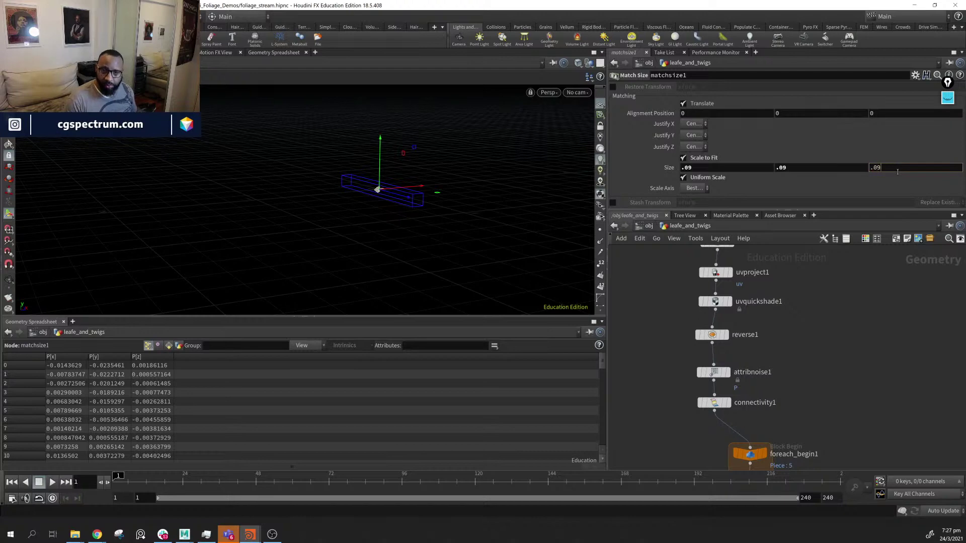
key(Return)
alt+middle_drag(366, 201, 338, 207)
scroll(347, 207, up, 6)
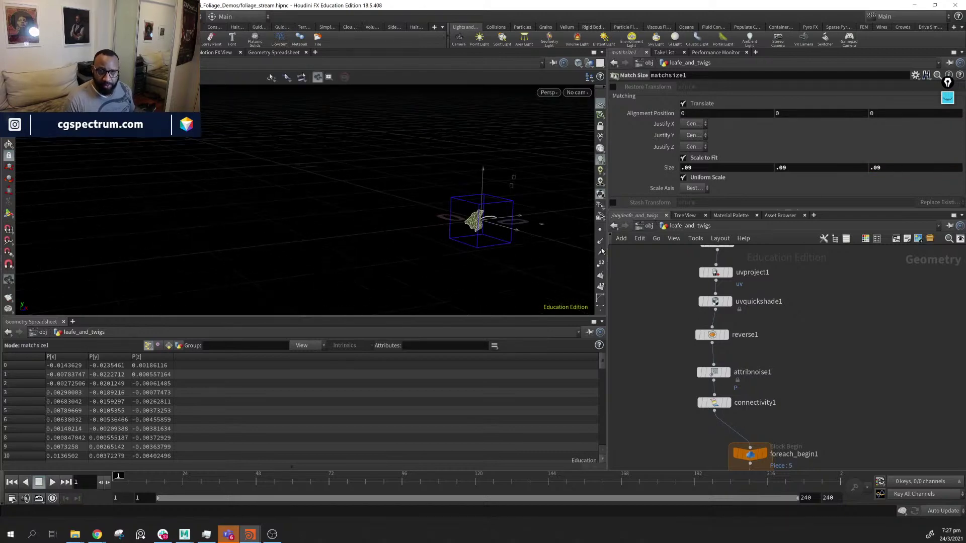
alt+middle_drag(447, 221, 279, 208)
alt+drag(279, 209, 296, 200)
scroll(419, 198, up, 5)
alt+middle_drag(160, 149, 299, 181)
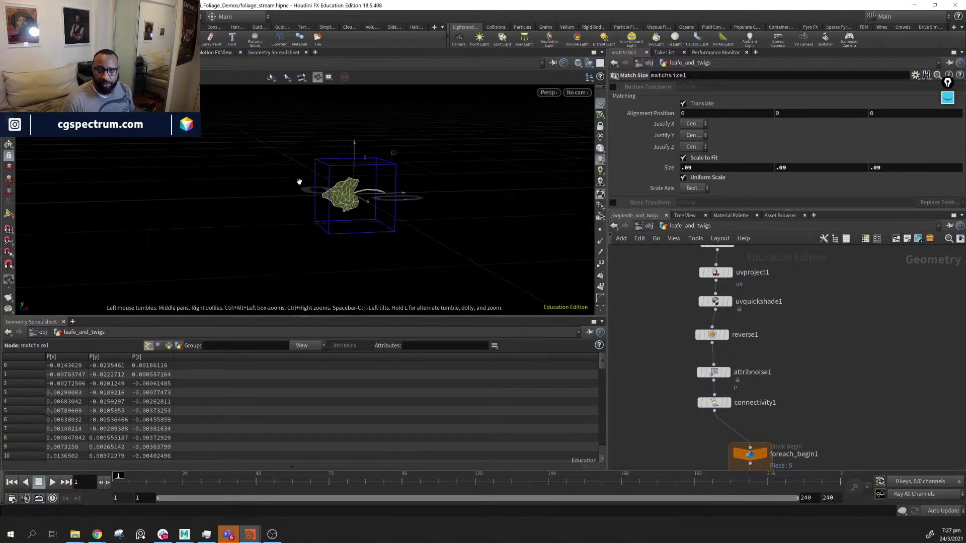
alt+drag(332, 201, 341, 196)
Turn off Single Pass on the for-each end node and view all the processed leaves together
middle_drag(828, 363, 817, 279)
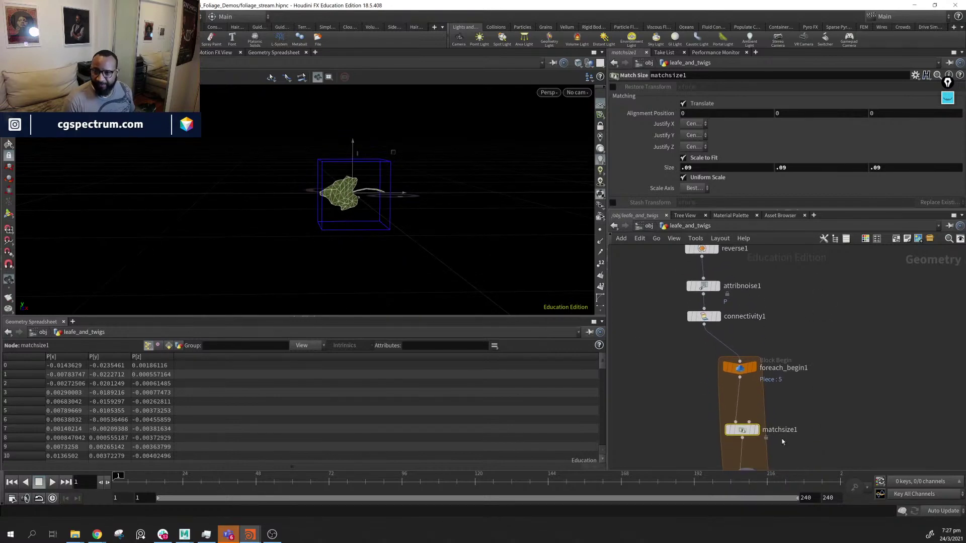
middle_drag(780, 443, 776, 382)
click(753, 429)
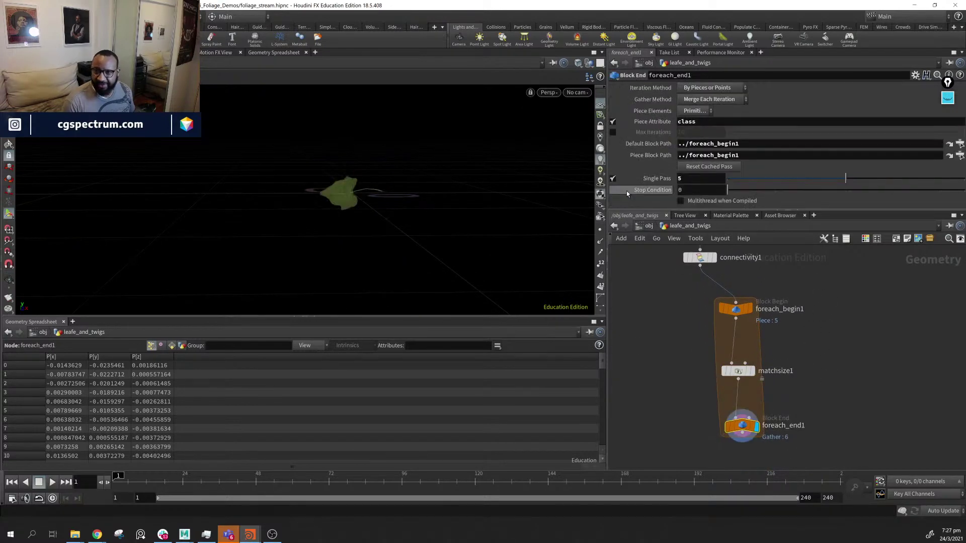
click(612, 179)
drag(339, 215, 345, 252)
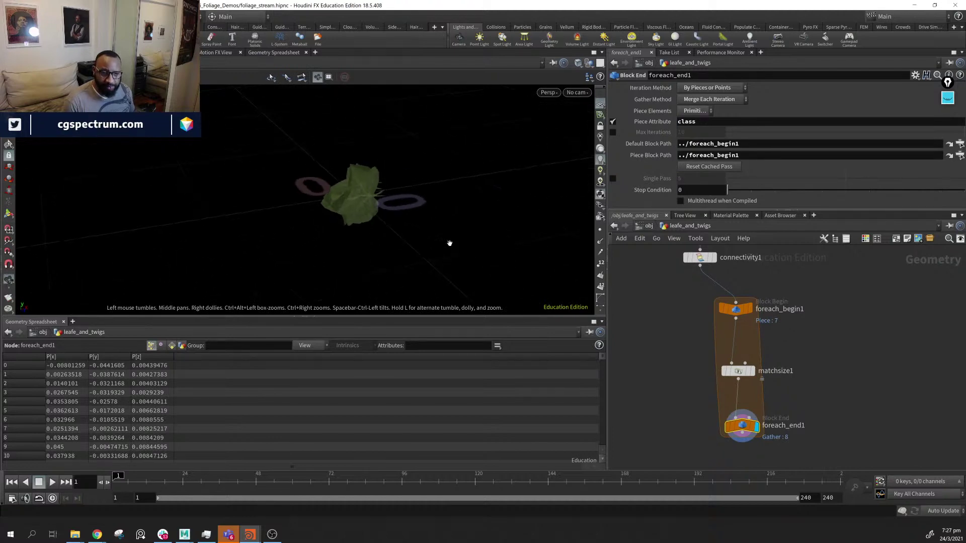
Examine the for-each end node's primitive attributes in the spreadsheet, widening the shop_materialpath column to read the full material paths
drag(404, 218, 400, 230)
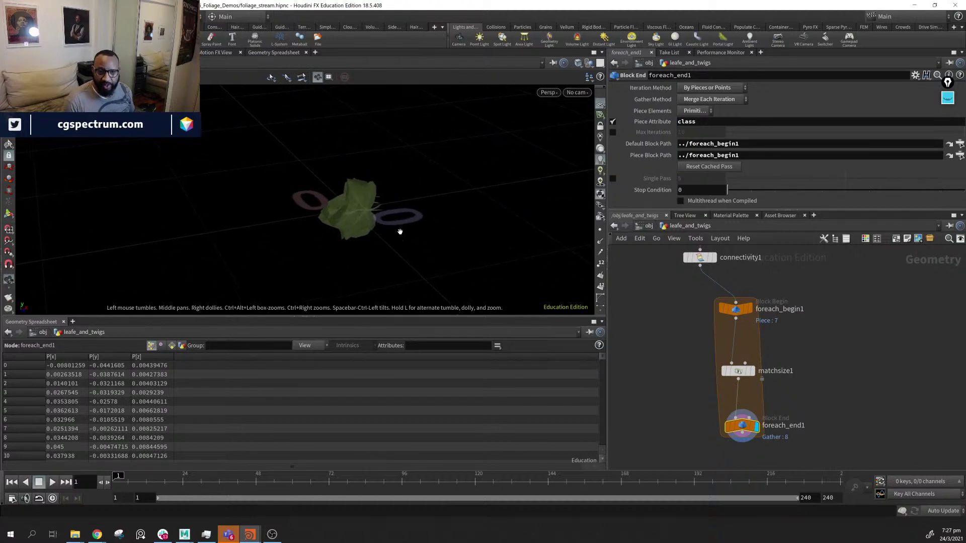
click(172, 345)
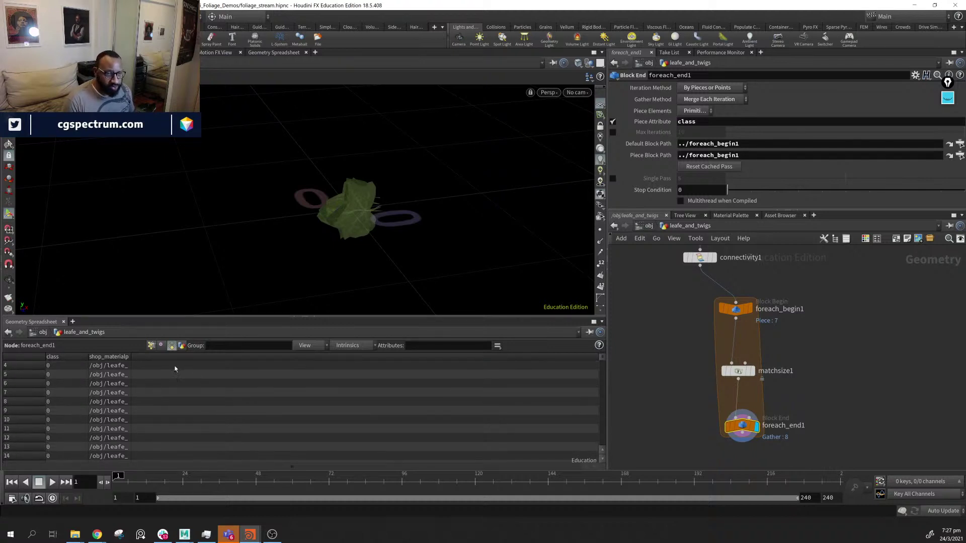
drag(132, 357, 255, 370)
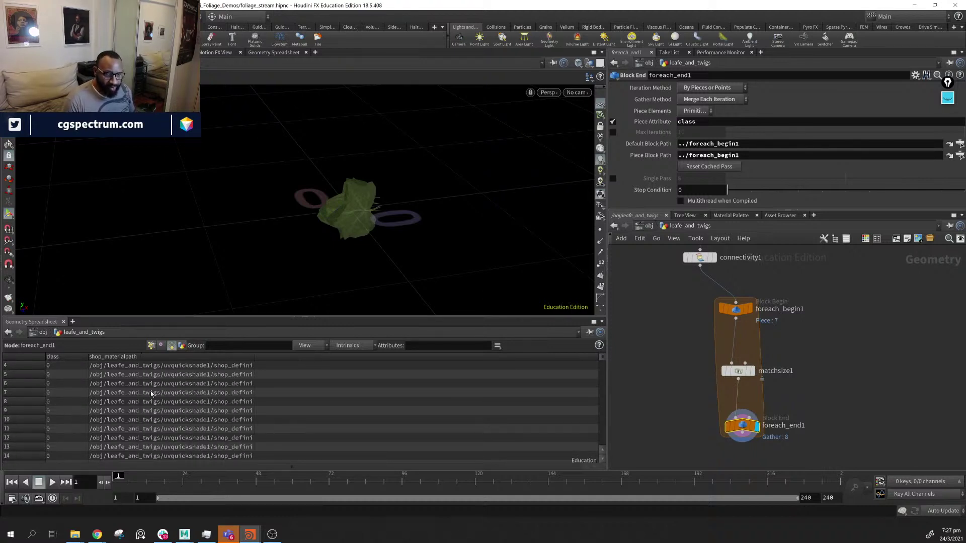
scroll(794, 329, up, 2)
middle_drag(794, 329, 864, 541)
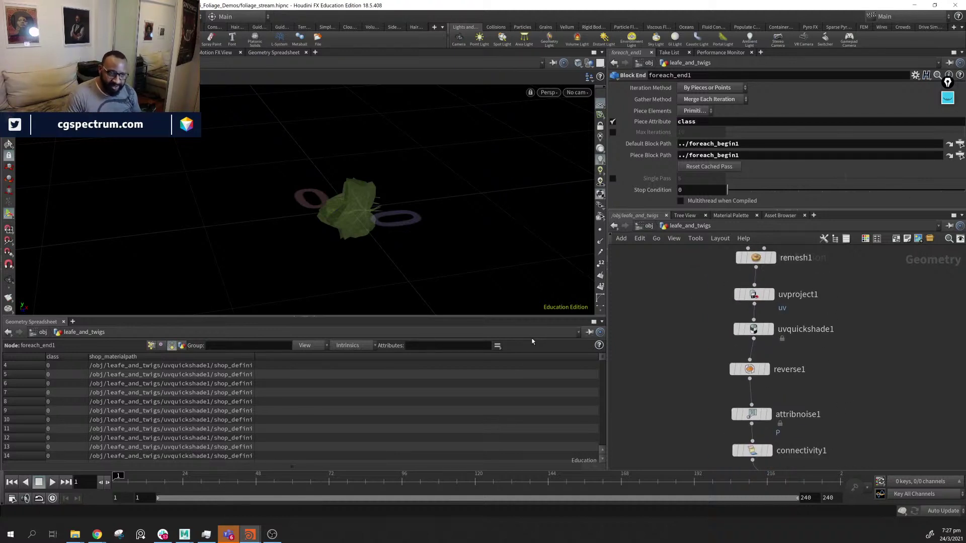
scroll(216, 391, down, 1)
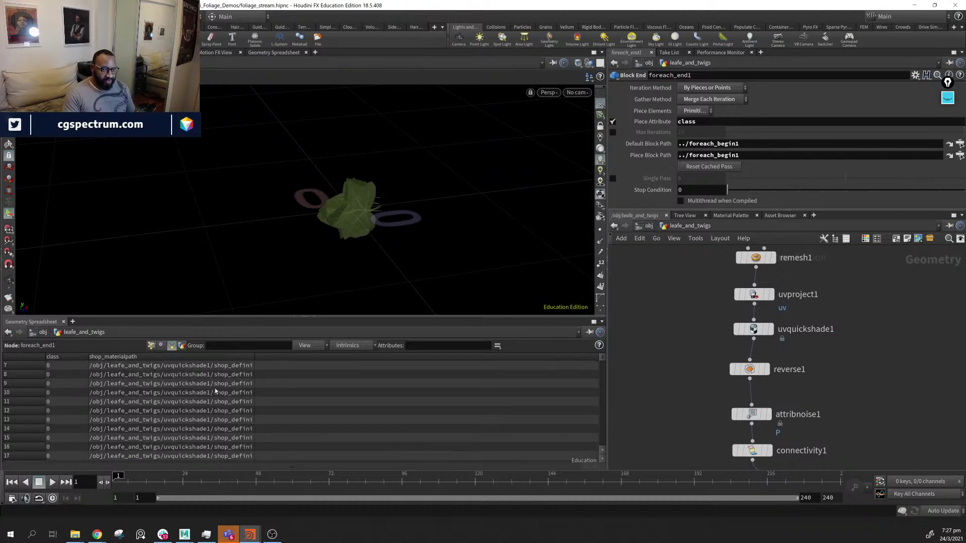
drag(254, 357, 406, 361)
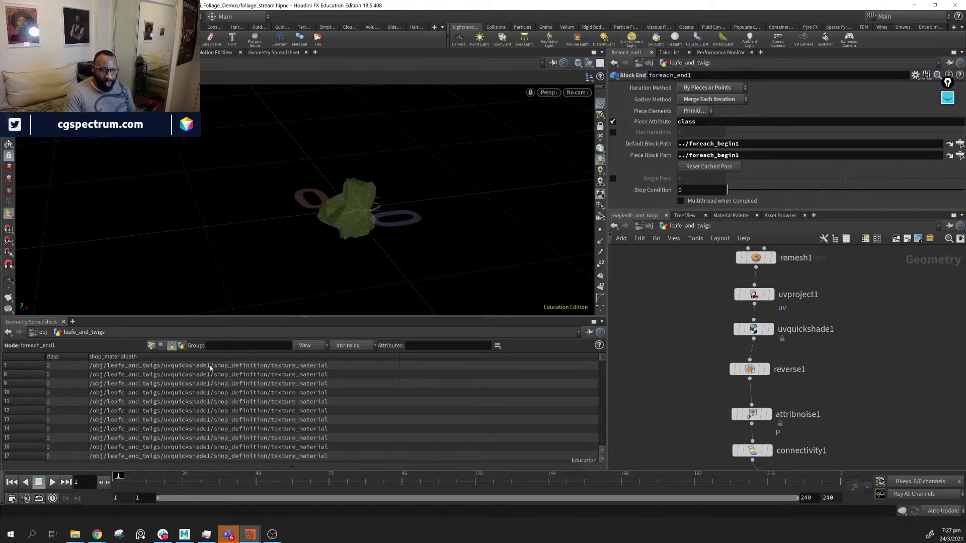
scroll(207, 397, up, 4)
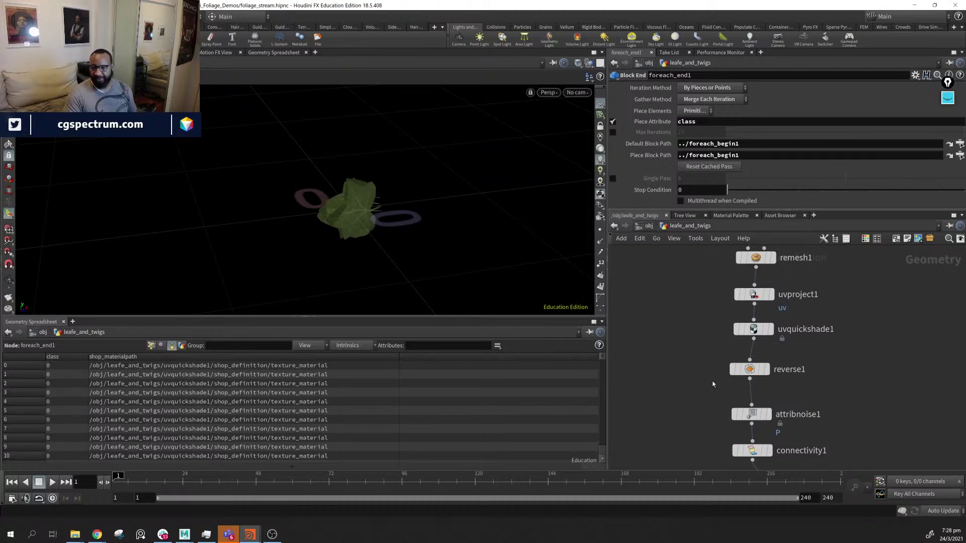
Move the whole for-each block, including its Match Size node, into line directly beneath the Connectivity node
middle_drag(845, 386, 815, 294)
scroll(820, 308, down, 4)
drag(871, 342, 738, 474)
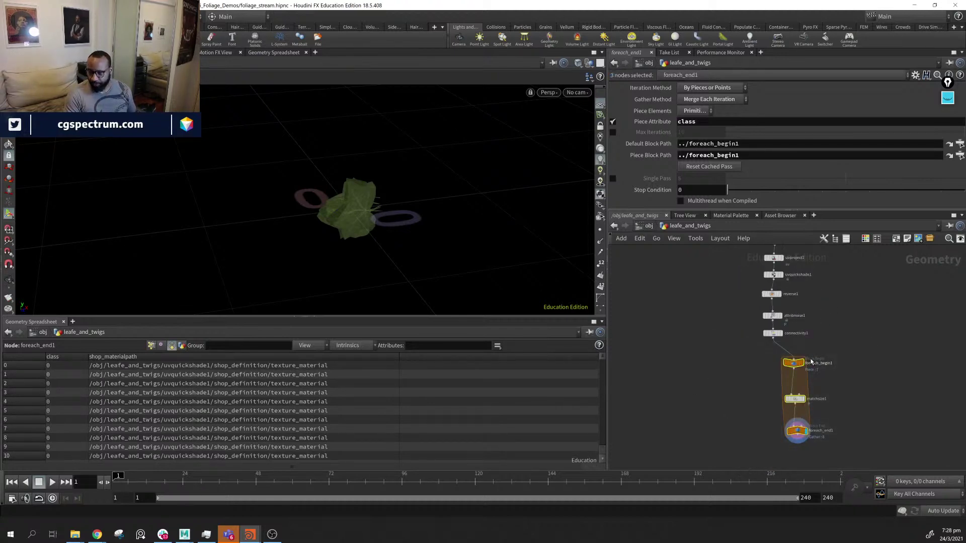
drag(793, 363, 773, 351)
middle_drag(853, 349, 817, 358)
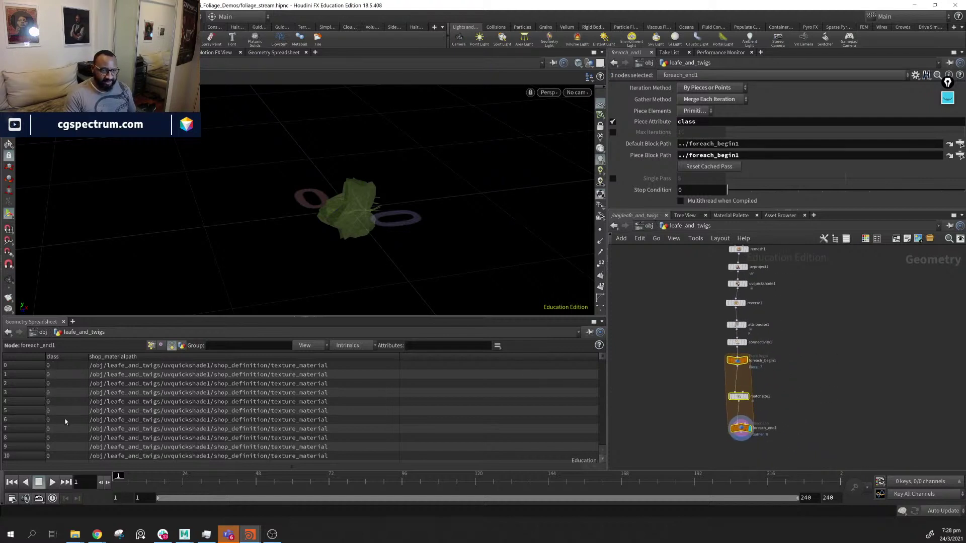
drag(468, 297, 408, 265)
middle_drag(846, 391, 808, 401)
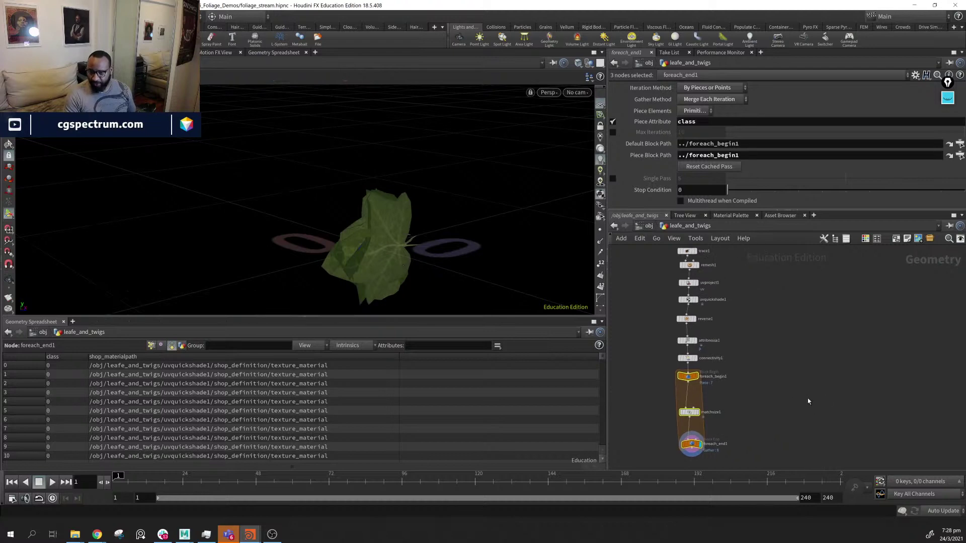
scroll(753, 382, down, 1)
mouse_move(727, 381)
middle_down()
mouse_move(849, 385)
mouse_move(719, 388)
middle_up()
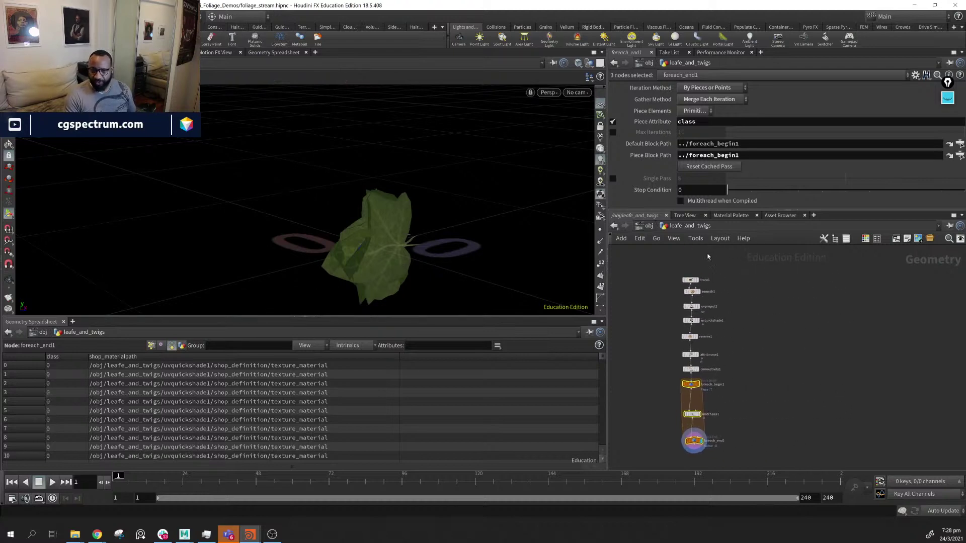
Add a Null node below the for-each end node and rename it out_leaf_bundle
middle_drag(746, 439, 738, 381)
click(689, 422)
key(Tab)
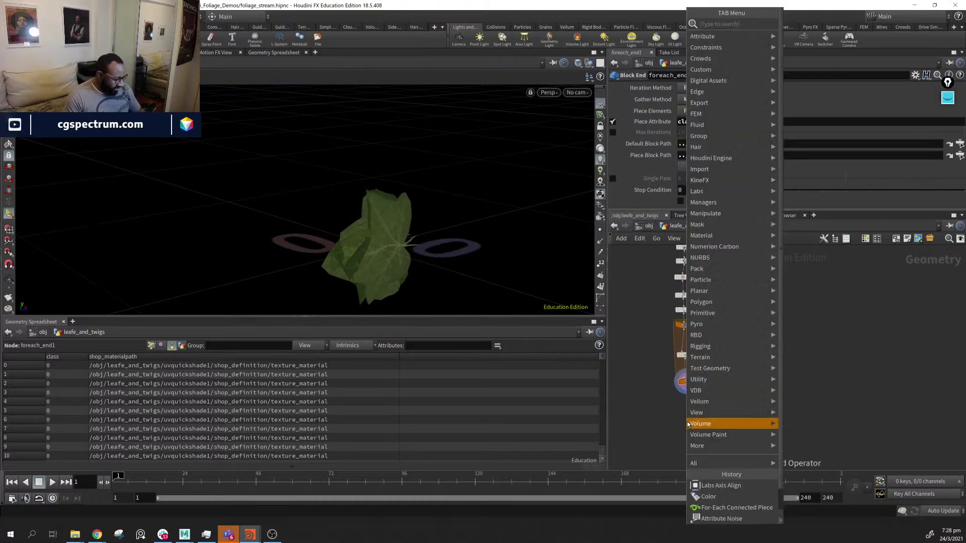
text(ou)
key(BackSpace)
key(BackSpace)
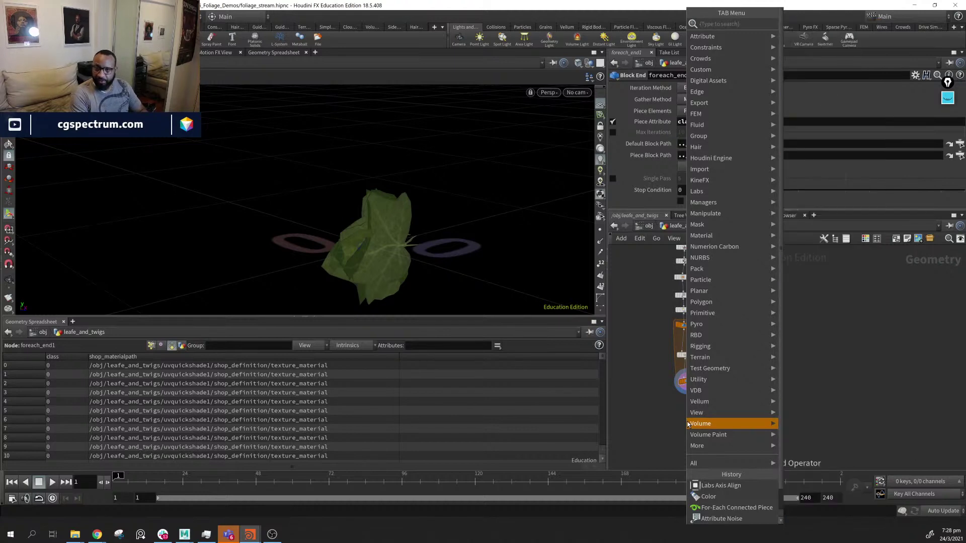
text(null)
key(Return)
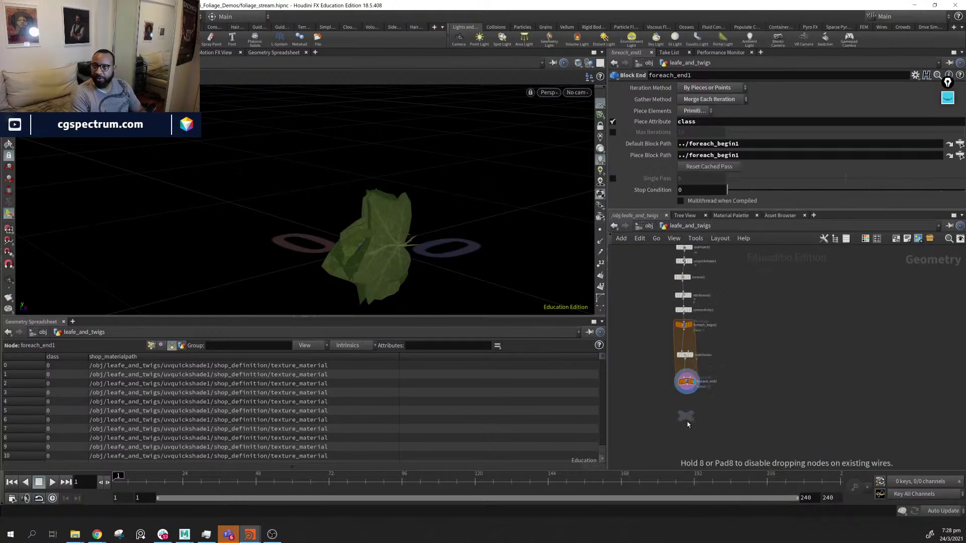
click(687, 425)
mouse_move(688, 415)
mouse_down()
mouse_move(687, 400)
mouse_move(686, 413)
mouse_up()
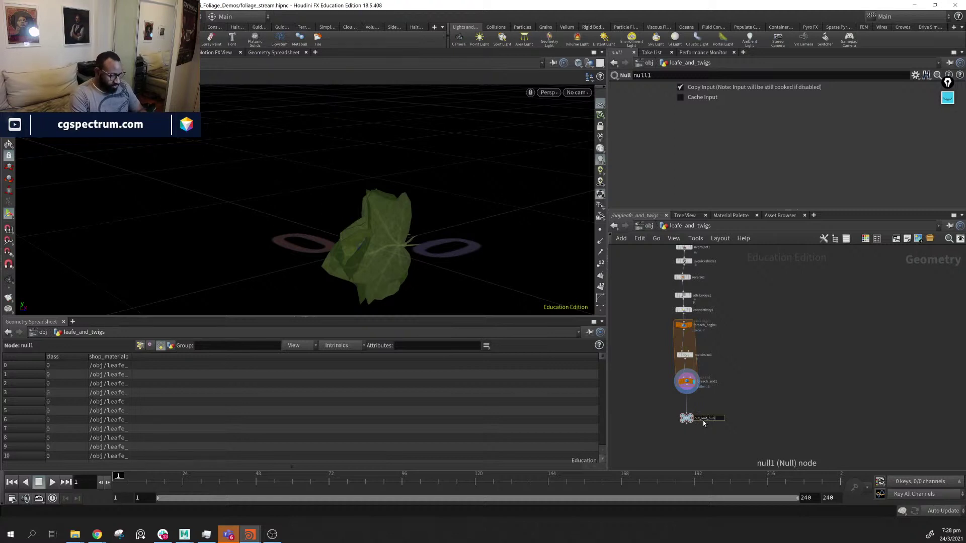
key(Return)
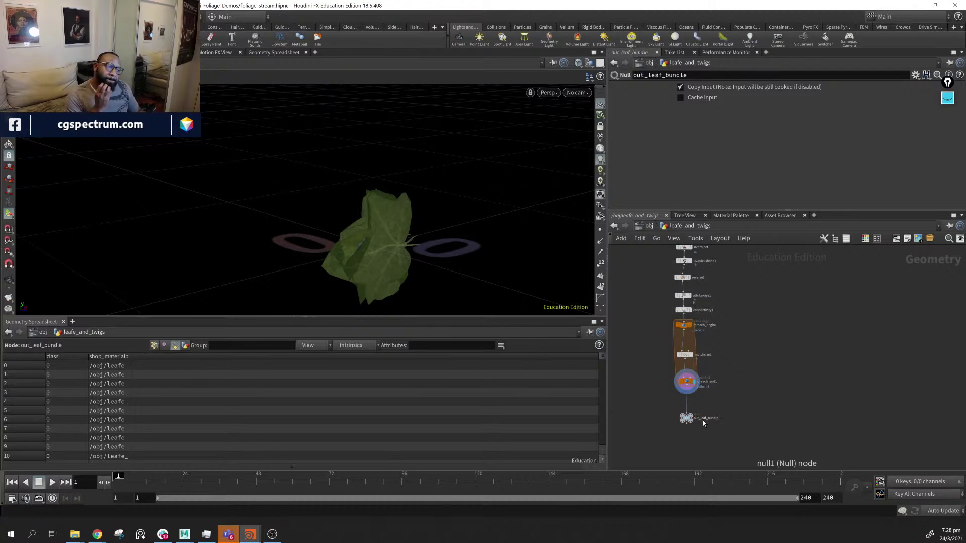
Turn on the template flag of the out_leaf_bundle node and view the leaves with their wireframe
middle_drag(747, 323, 762, 360)
alt+drag(387, 263, 425, 237)
middle_drag(828, 344, 621, 387)
middle_drag(656, 336, 864, 344)
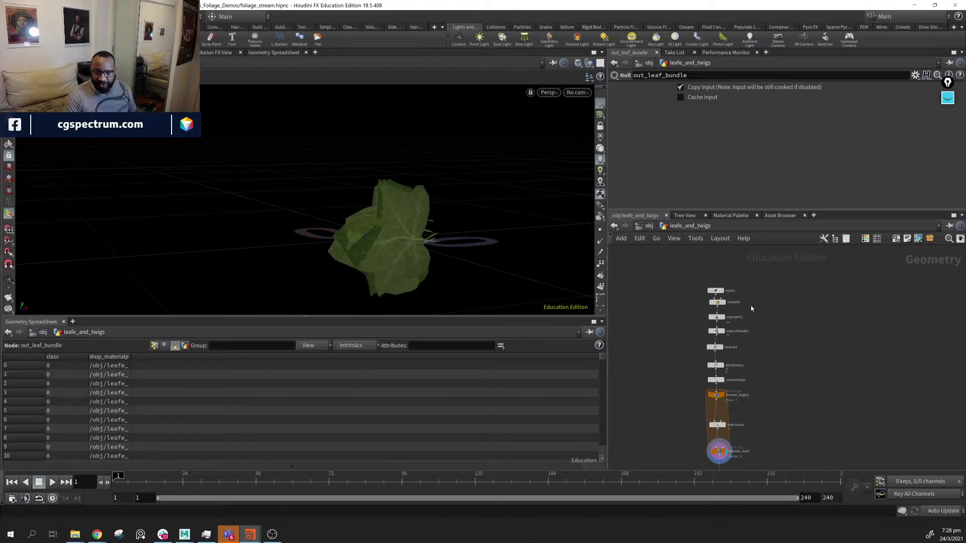
middle_drag(764, 315, 730, 268)
scroll(687, 443, up, 2)
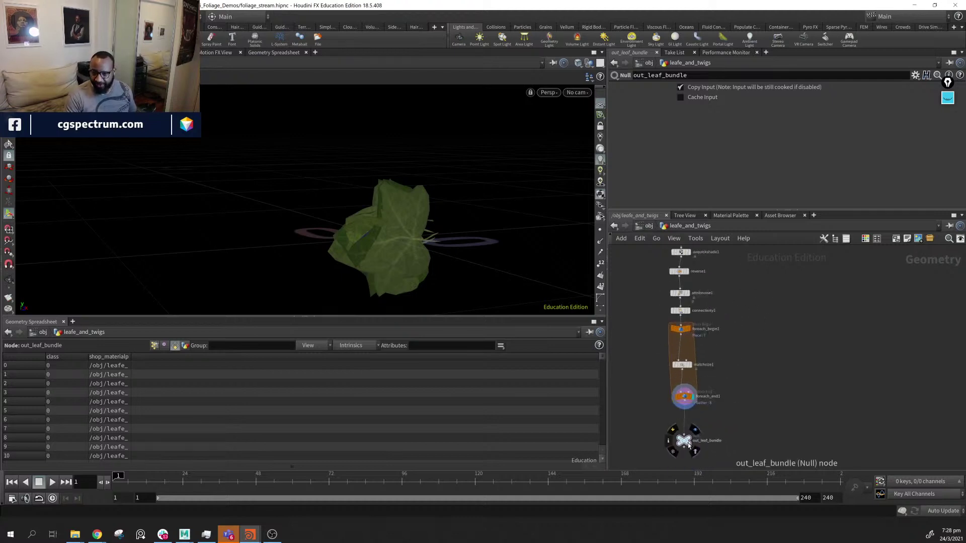
click(693, 454)
alt+drag(410, 226, 340, 267)
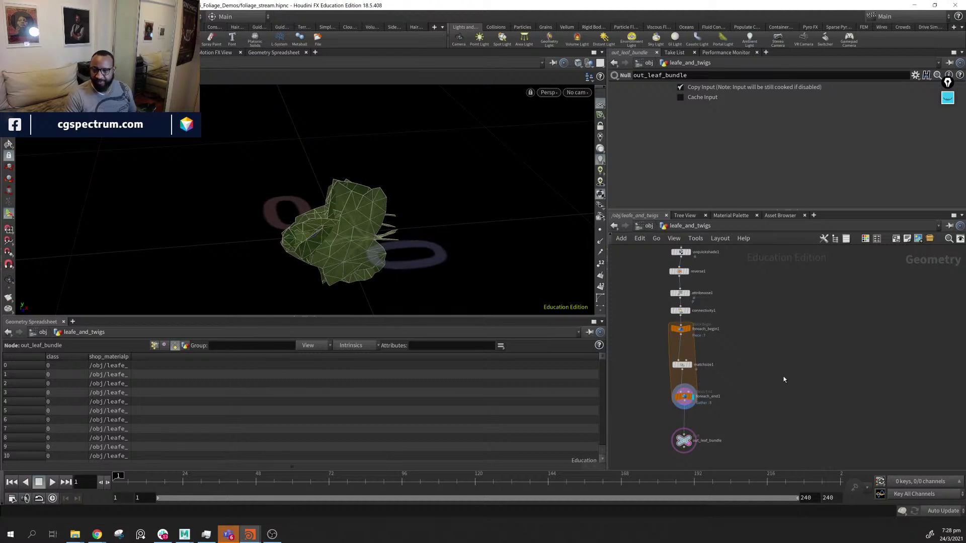
Add a Line node in the empty network area beside the leaf node chain
middle_drag(877, 359, 825, 394)
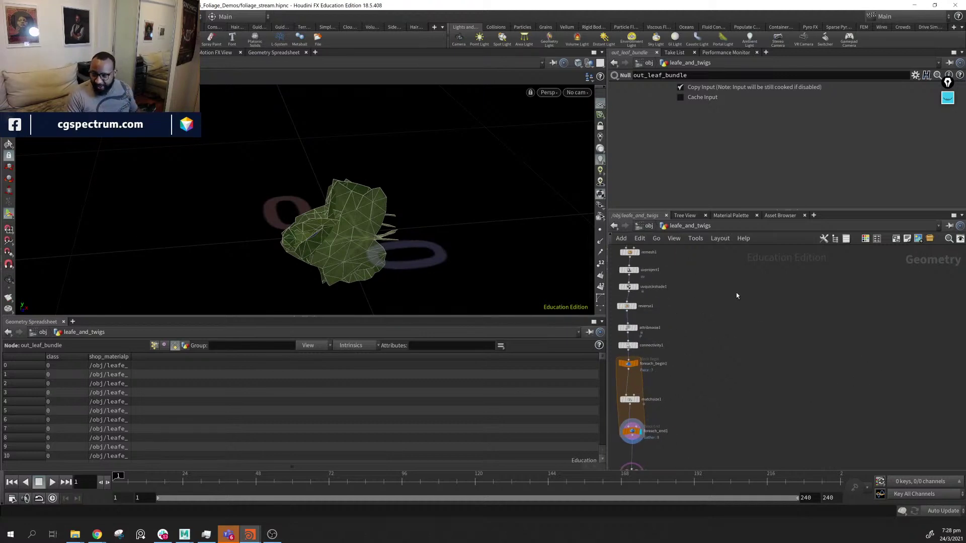
middle_drag(737, 293, 727, 337)
middle_drag(709, 300, 707, 329)
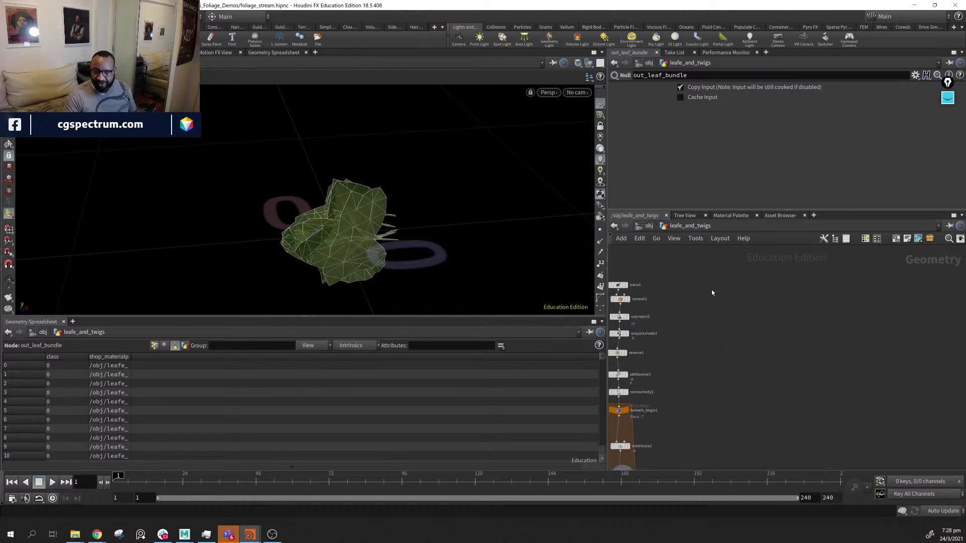
key(Tab)
text(li)
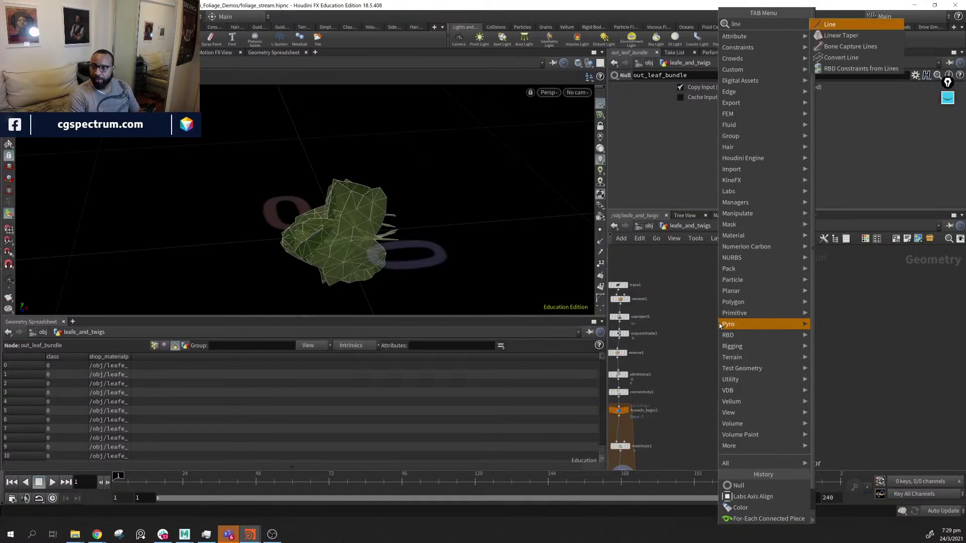
key(BackSpace)
key(BackSpace)
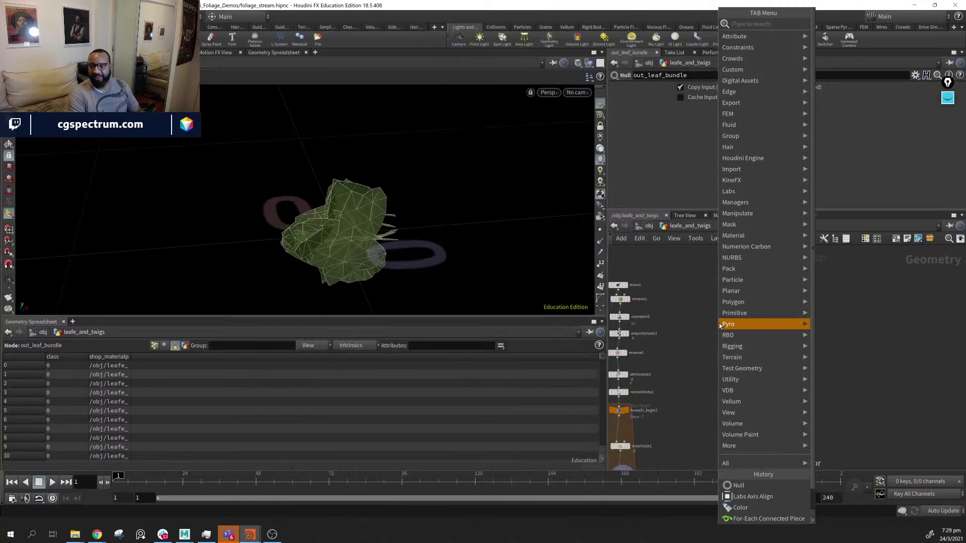
text(line)
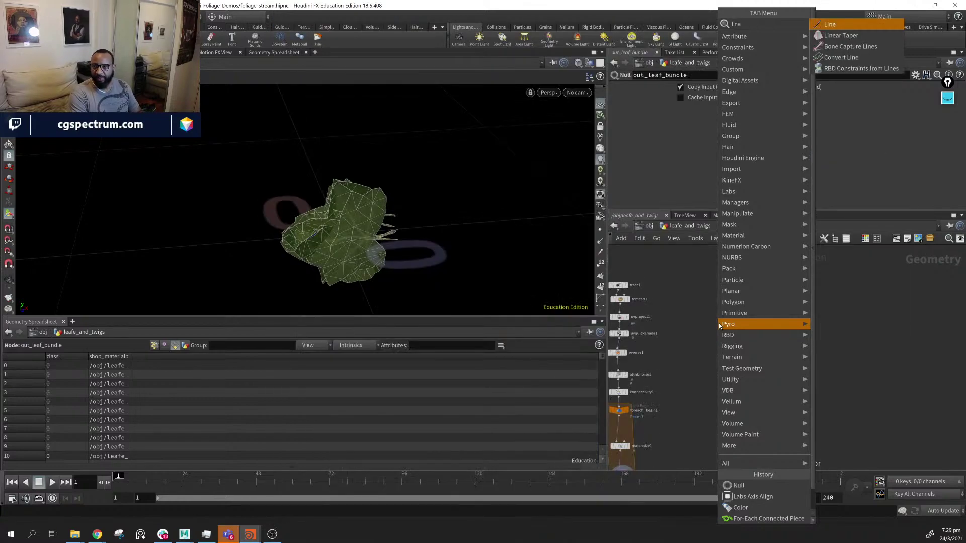
key(Return)
click(720, 326)
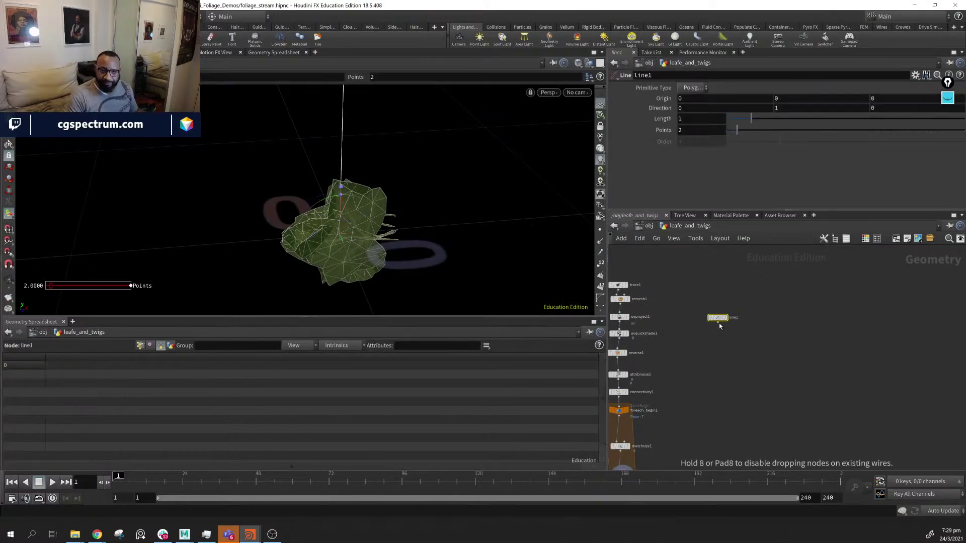
key(Escape)
Set the line's length to .09 so it is in scale with the leaf bundle
drag(248, 176, 332, 189)
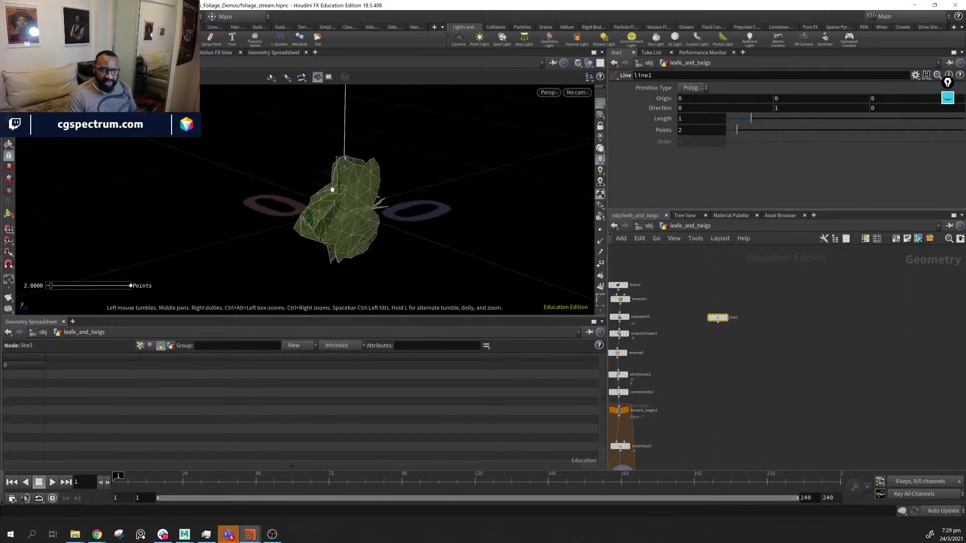
middle_drag(332, 190, 345, 216)
right_drag(345, 216, 391, 244)
middle_drag(390, 243, 448, 152)
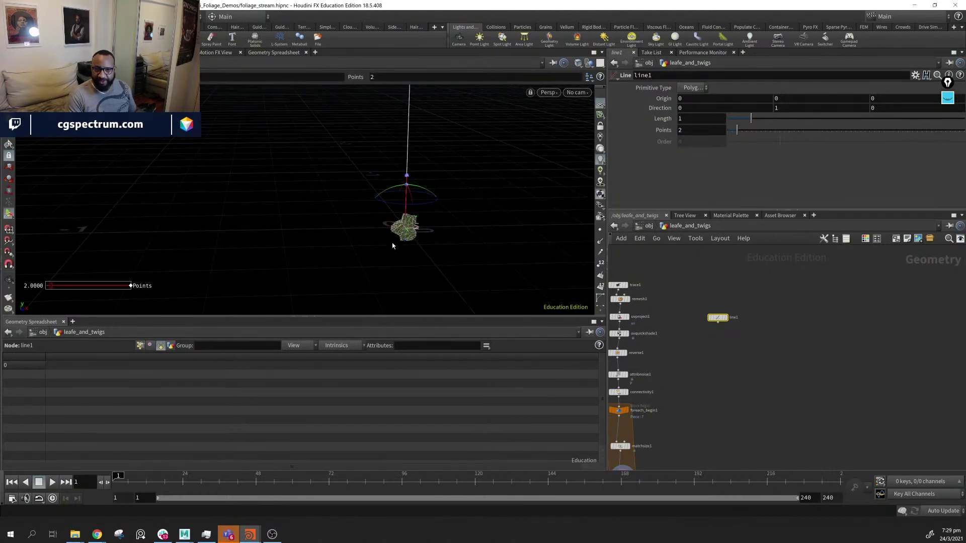
alt+middle_drag(392, 246, 381, 253)
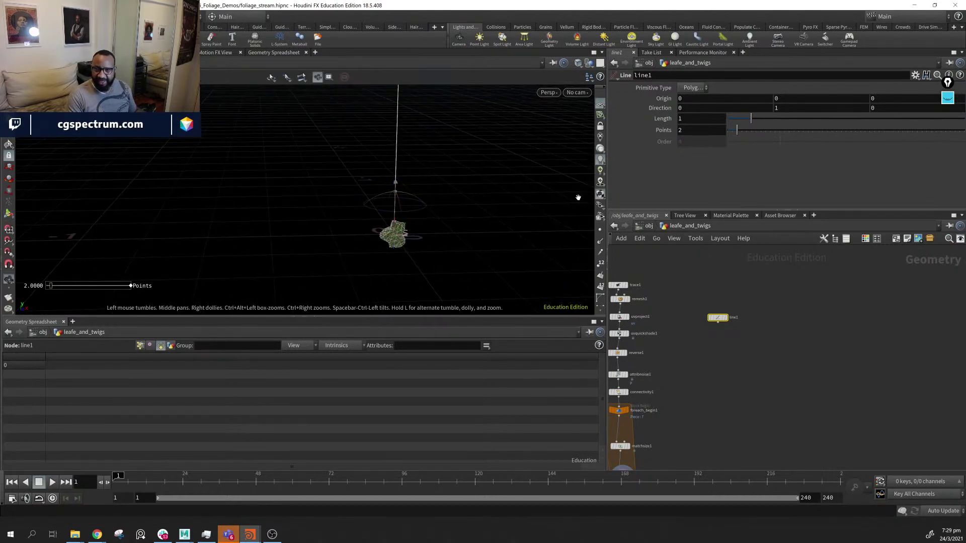
click(708, 117)
text(.09)
key(Return)
alt+middle_drag(423, 168, 377, 125)
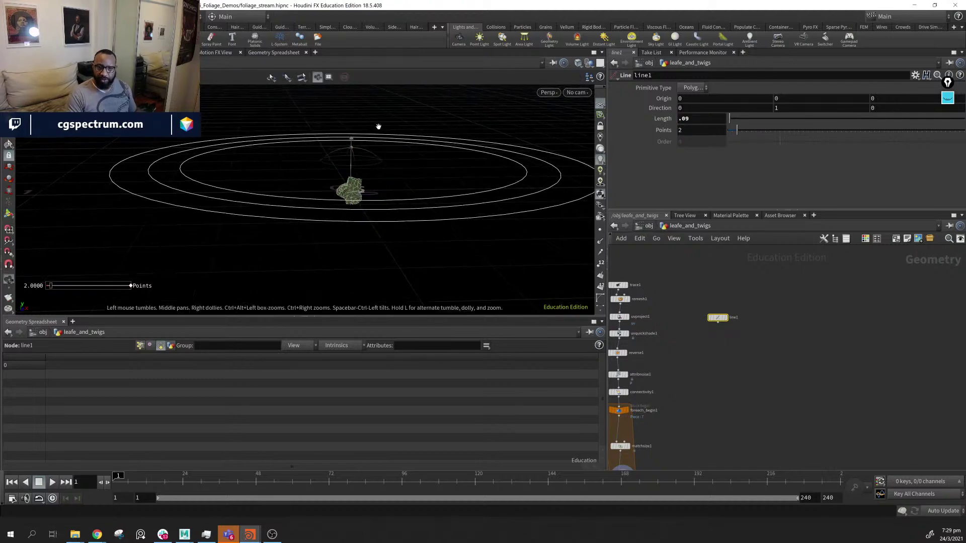
alt+right_drag(377, 126, 553, 200)
Make the Line node the displayed node and view it against the templated leaves
middle_drag(707, 433, 736, 386)
click(754, 272)
alt+middle_drag(391, 227, 379, 243)
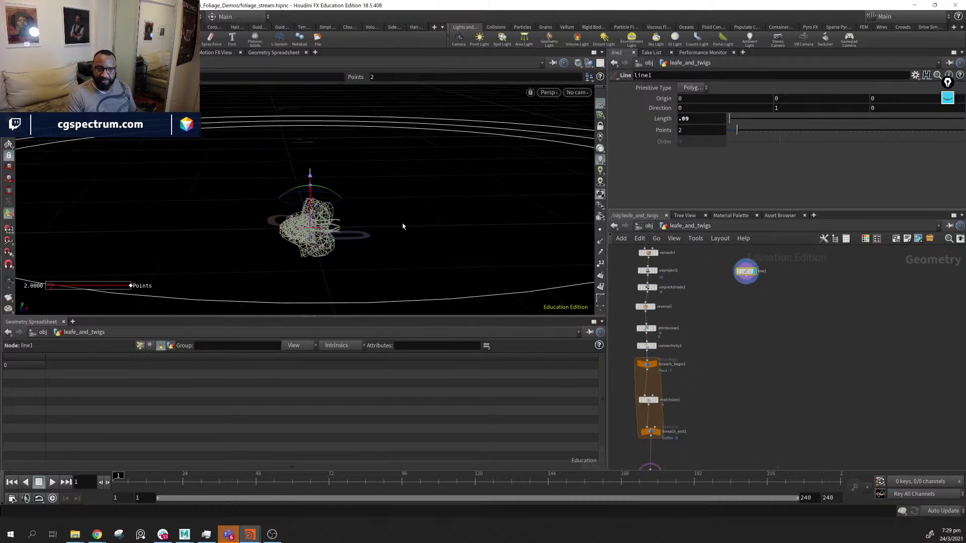
Check the out_leaf_bundle output in the viewport in place of the line
middle_drag(746, 345, 772, 262)
click(677, 388)
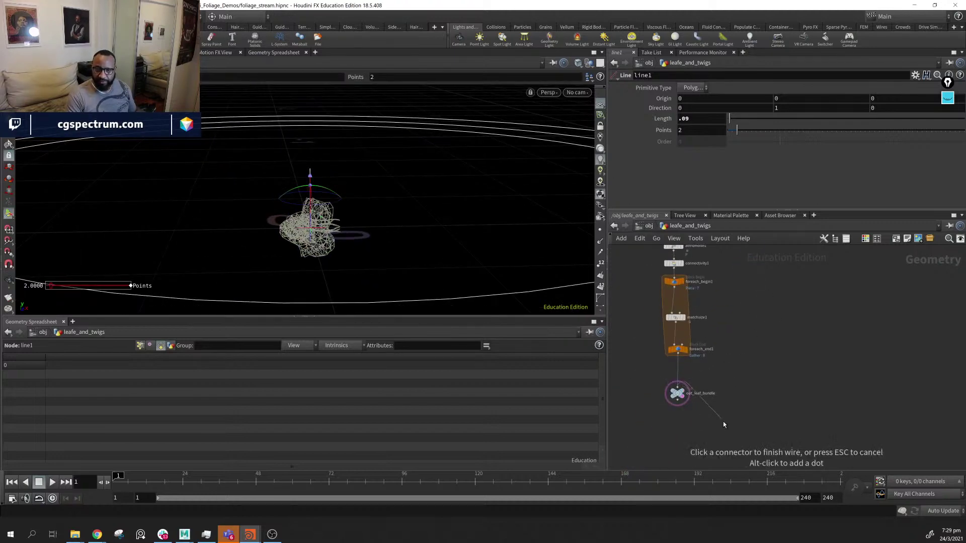
click(729, 404)
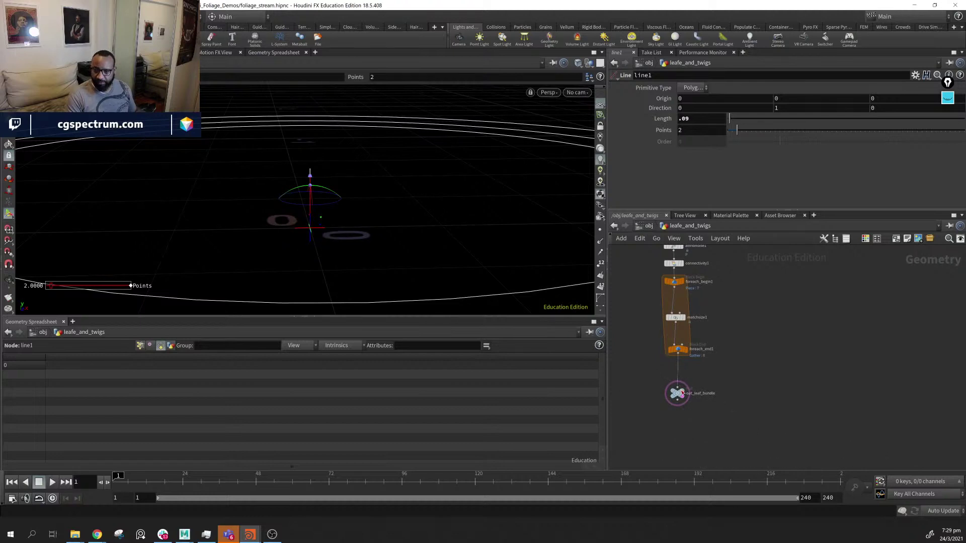
drag(679, 356, 670, 394)
middle_drag(809, 327, 751, 444)
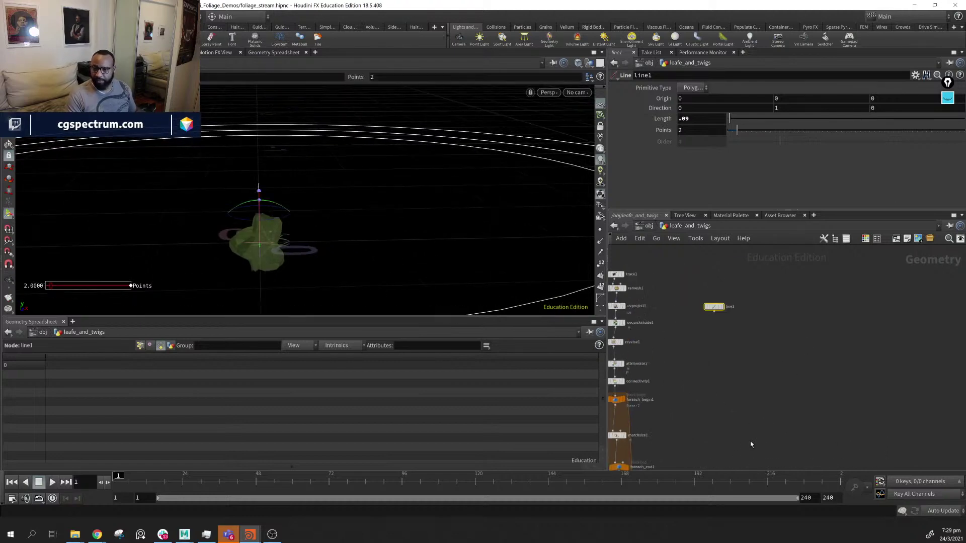
Turn on the template flag of the Line node and inspect the line in the viewport
scroll(724, 284, up, 3)
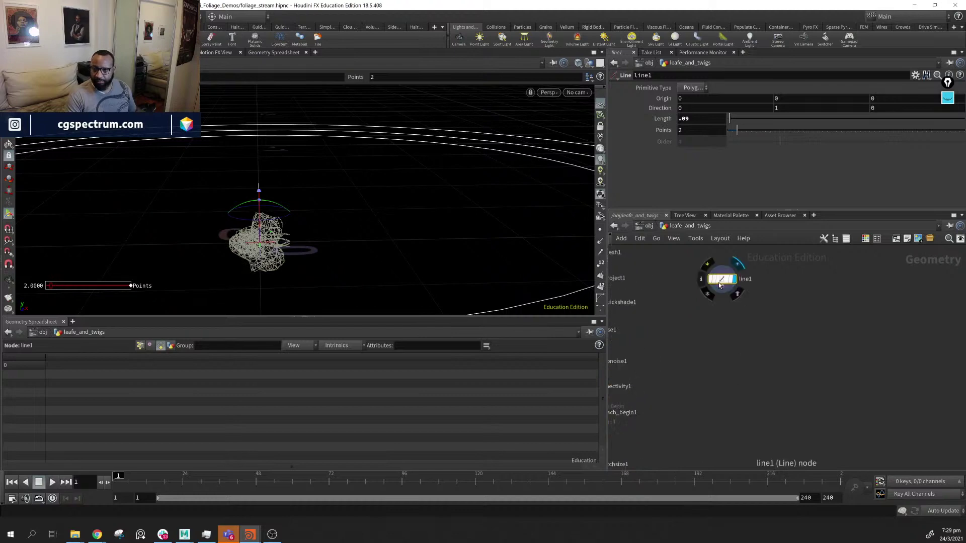
click(737, 296)
alt+drag(289, 263, 318, 244)
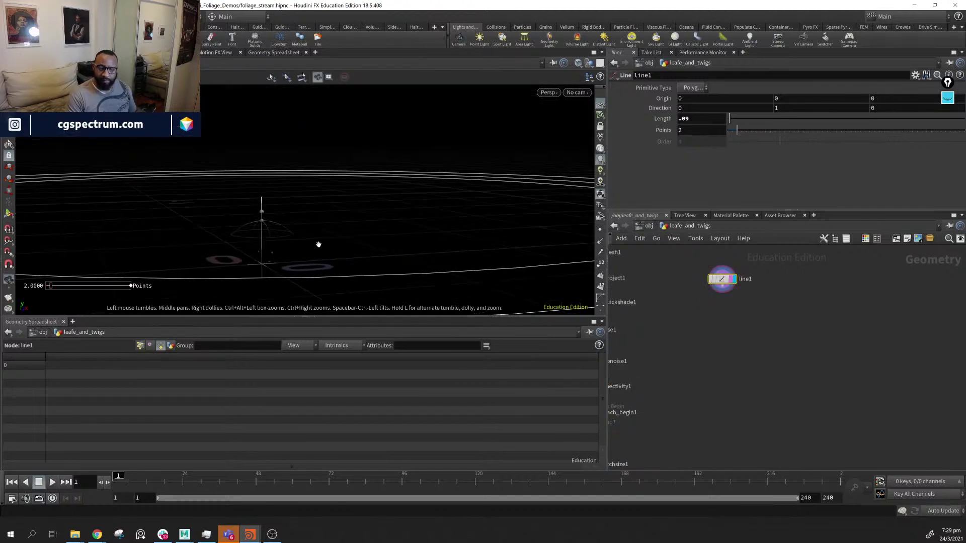
Turn on point display in the viewport and set the Line node's number of points to 5
click(598, 231)
mouse_move(313, 202)
alt+mouse_down()
mouse_move(261, 179)
mouse_move(295, 201)
mouse_move(286, 220)
mouse_move(302, 209)
alt+mouse_up()
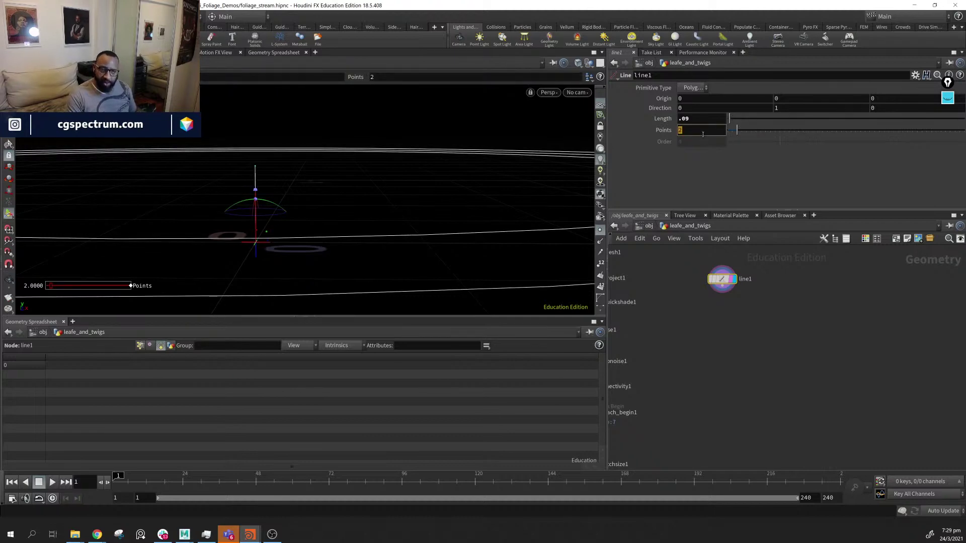
alt+middle_drag(277, 195, 321, 202)
alt+right_drag(322, 203, 412, 237)
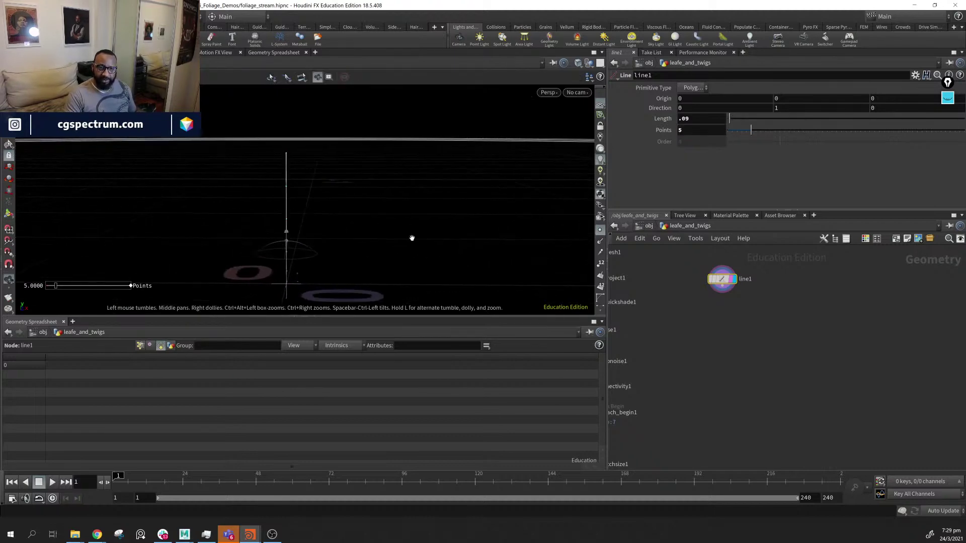
alt+middle_drag(340, 236, 371, 216)
alt+drag(370, 215, 400, 195)
key(Return)
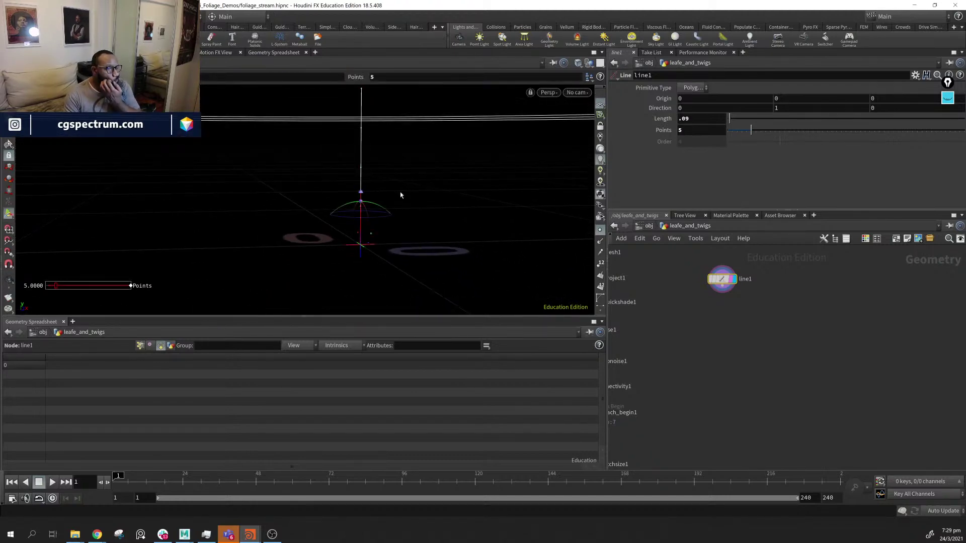
key(Escape)
drag(400, 195, 440, 227)
Duplicate the leaf chain's attribnoise1 node, connect the copy after line1, and display its result
middle_drag(794, 348, 787, 375)
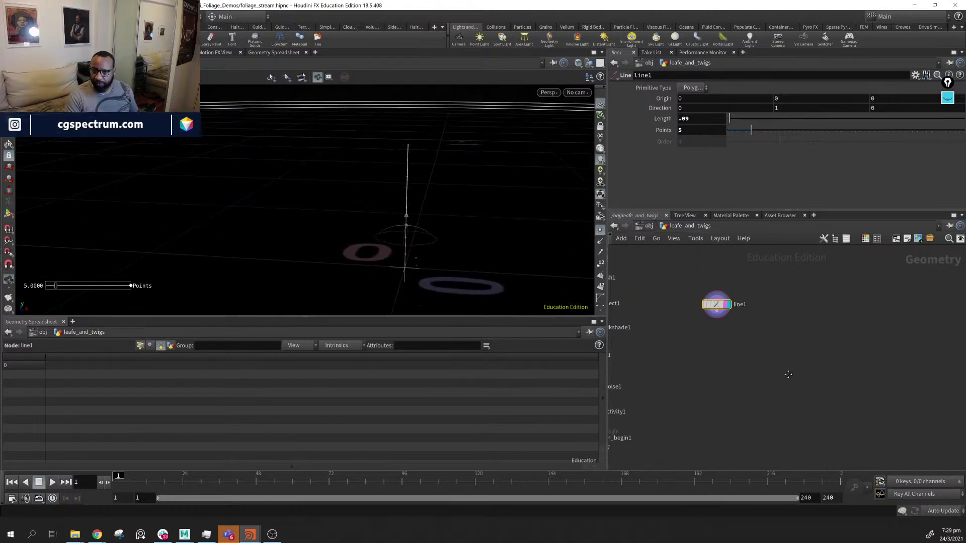
middle_drag(730, 337, 748, 358)
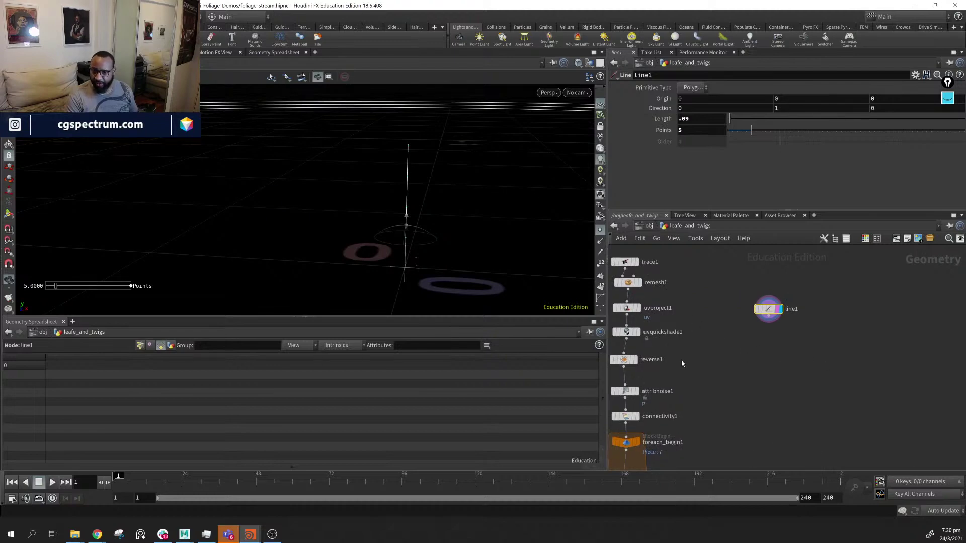
middle_drag(682, 362, 695, 330)
alt+drag(639, 361, 794, 352)
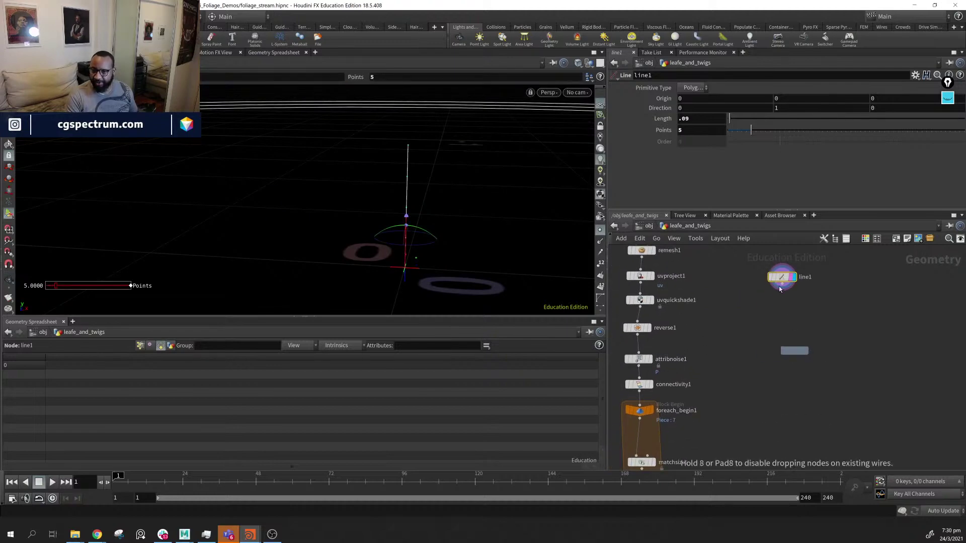
click(794, 350)
drag(781, 287, 781, 309)
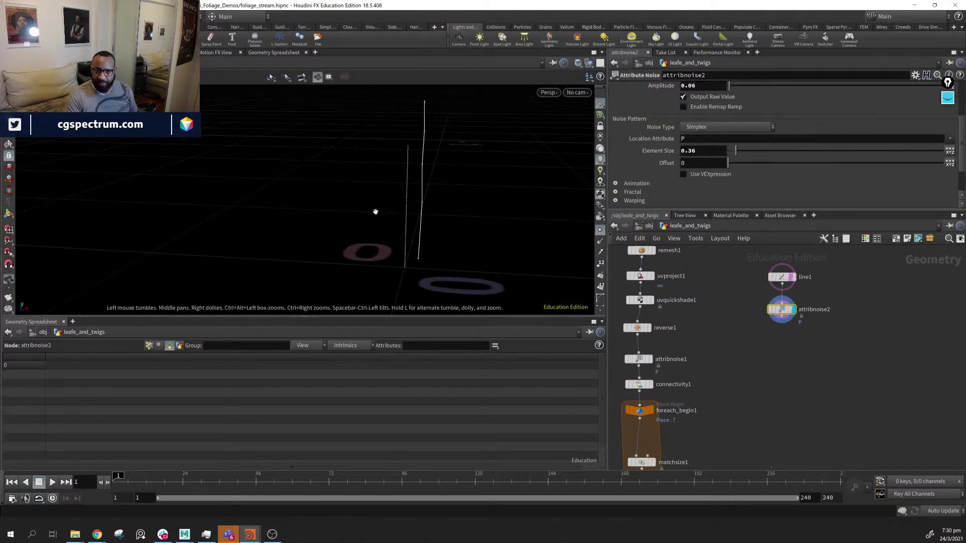
Space the line1 and attribnoise2 nodes apart in the network to leave room between them
drag(375, 212, 436, 212)
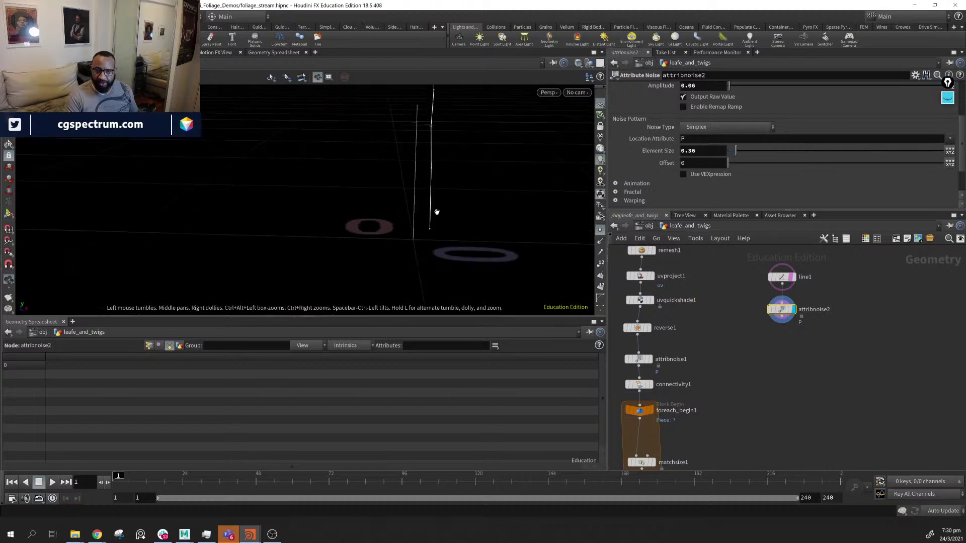
middle_drag(674, 409, 697, 389)
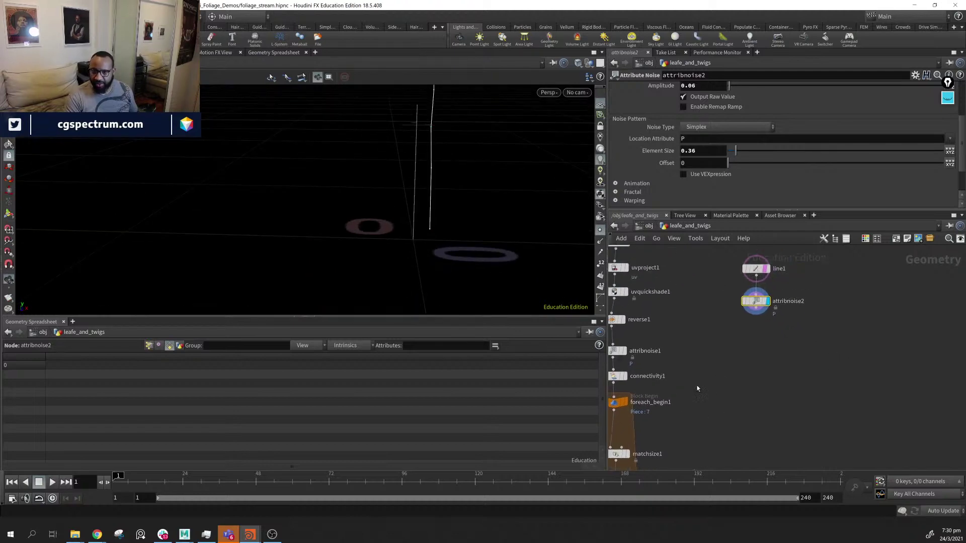
middle_drag(414, 172, 366, 212)
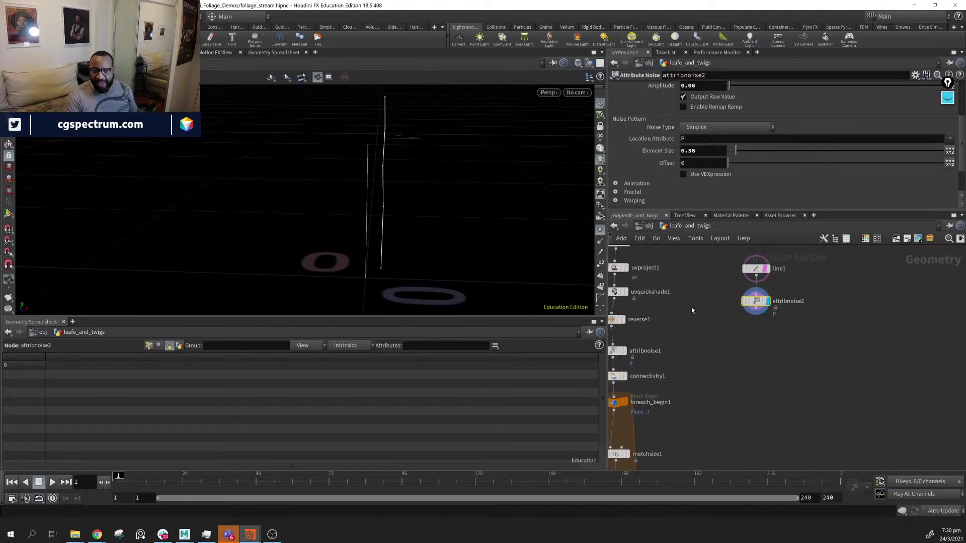
drag(387, 197, 380, 186)
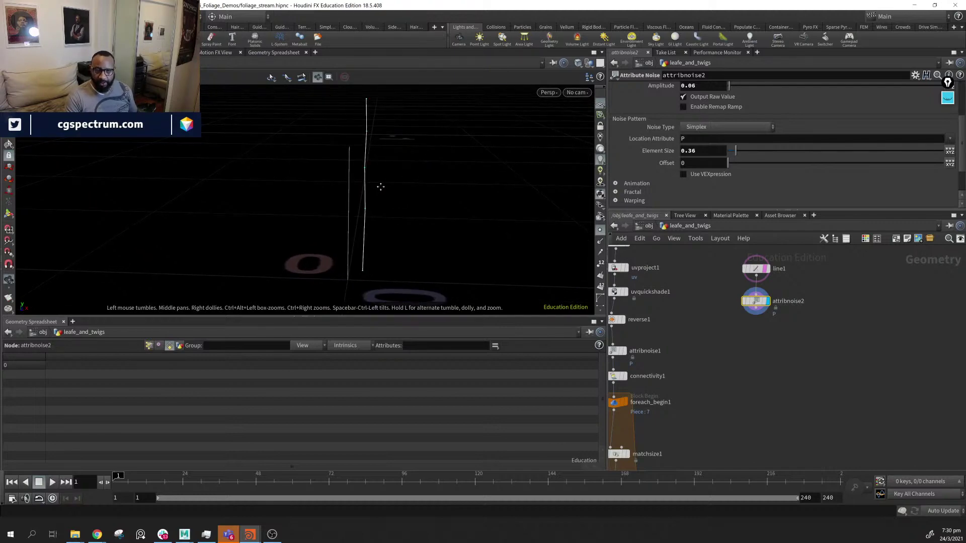
middle_drag(642, 243, 722, 261)
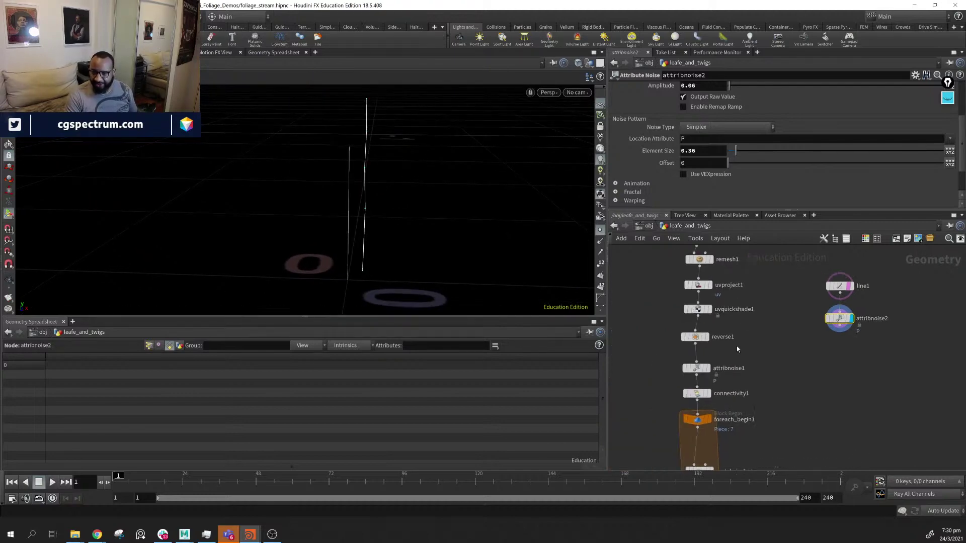
middle_drag(737, 349, 675, 356)
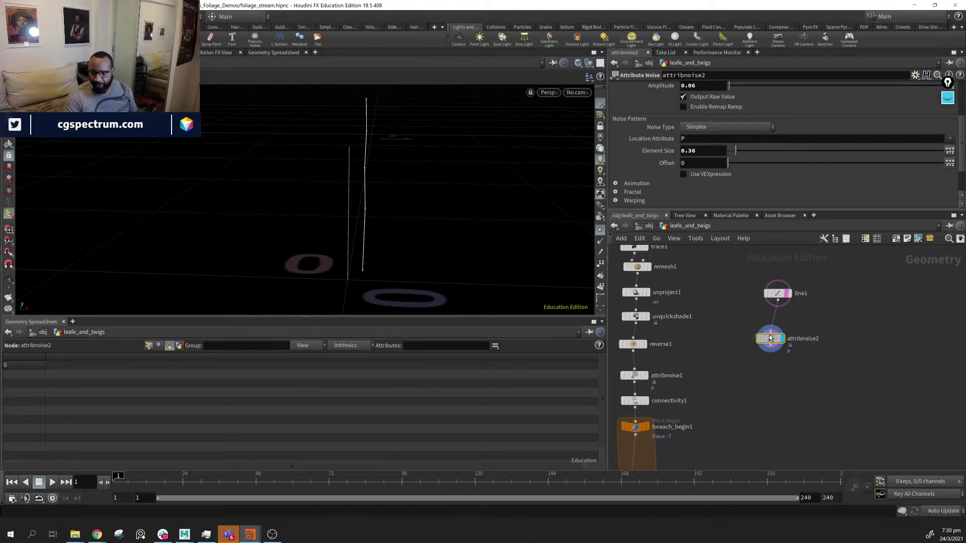
drag(771, 338, 780, 382)
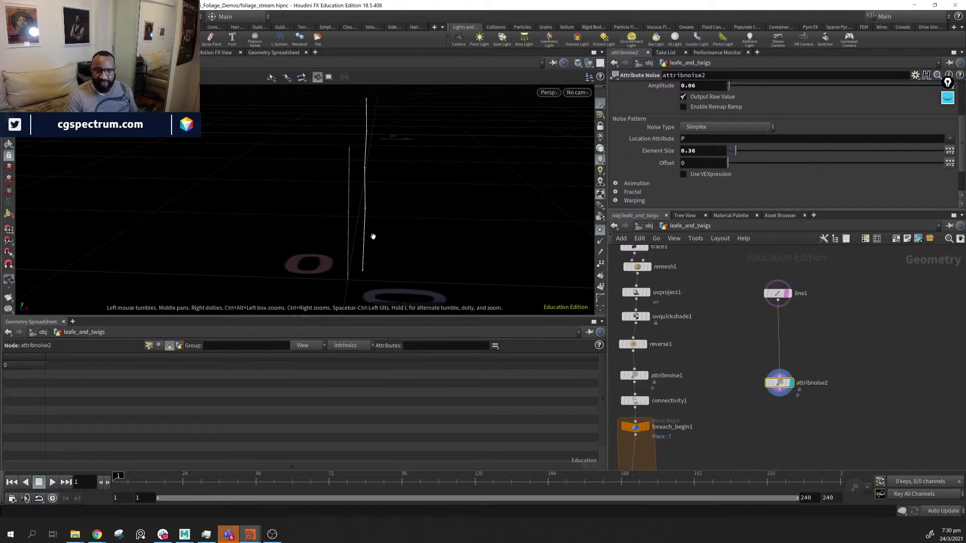
middle_drag(373, 236, 312, 229)
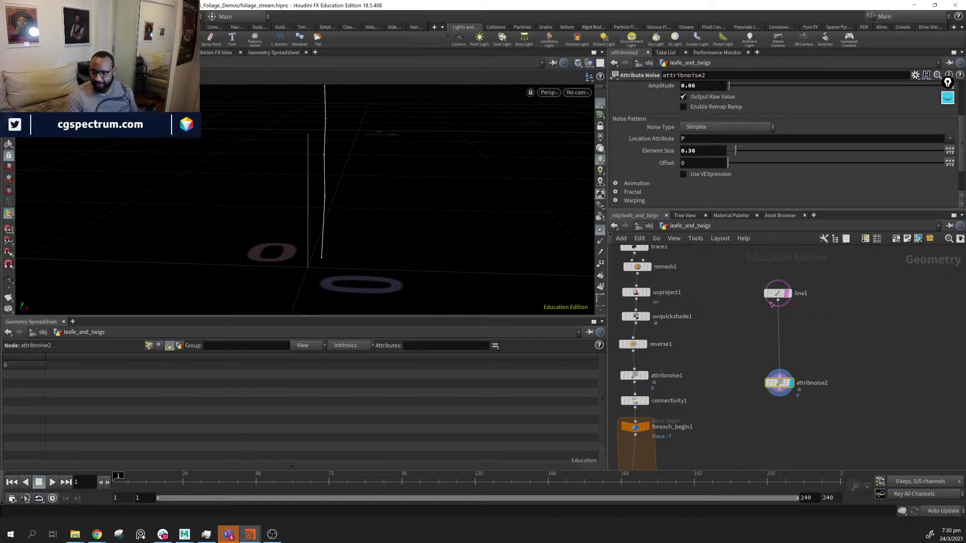
drag(771, 303, 768, 291)
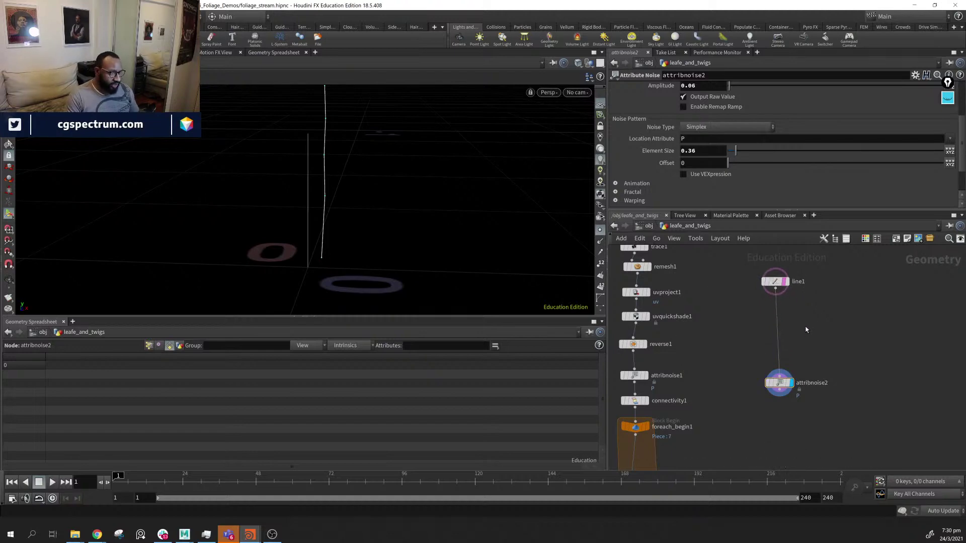
Add a Copy and Transform node and connect line1 to its input
key(Tab)
text(cp)
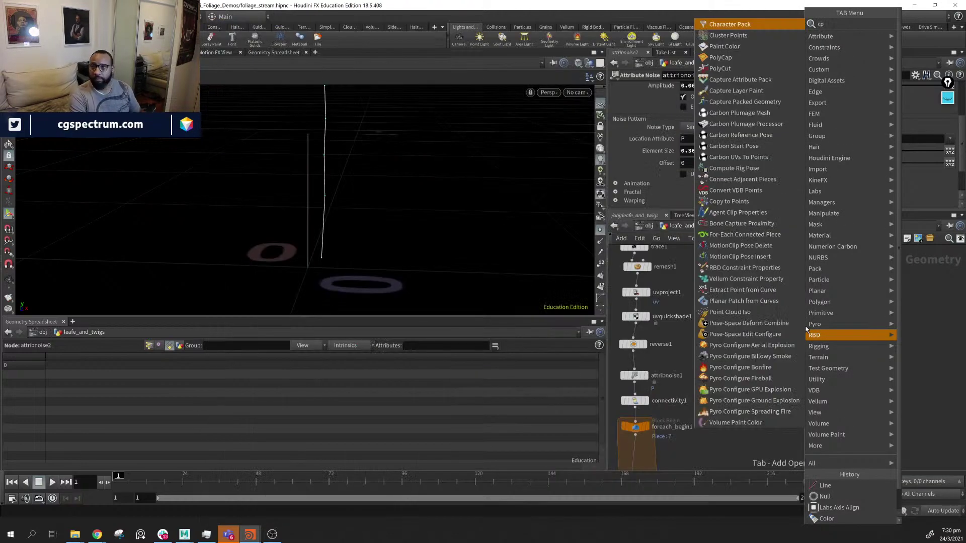
key(BackSpace)
key(BackSpace)
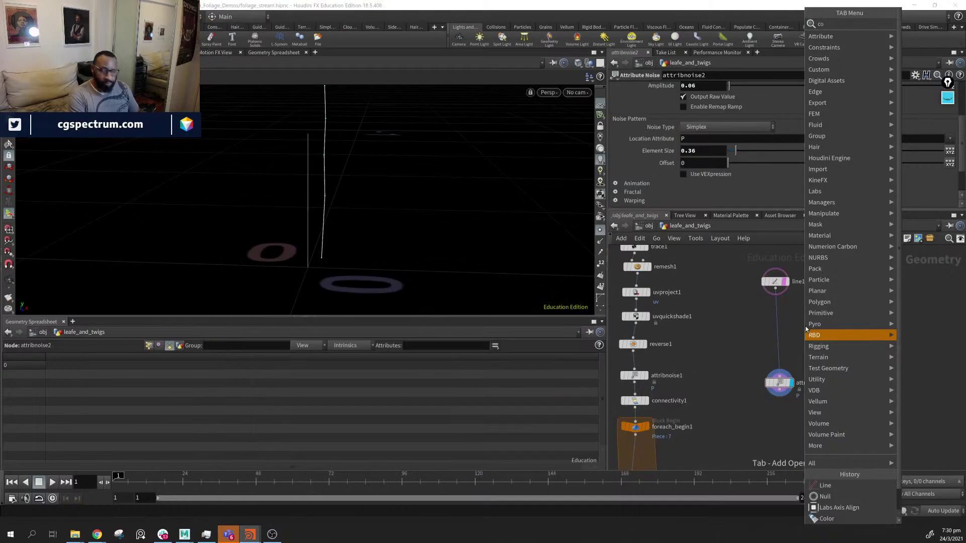
text(cop)
key(Down)
key(Return)
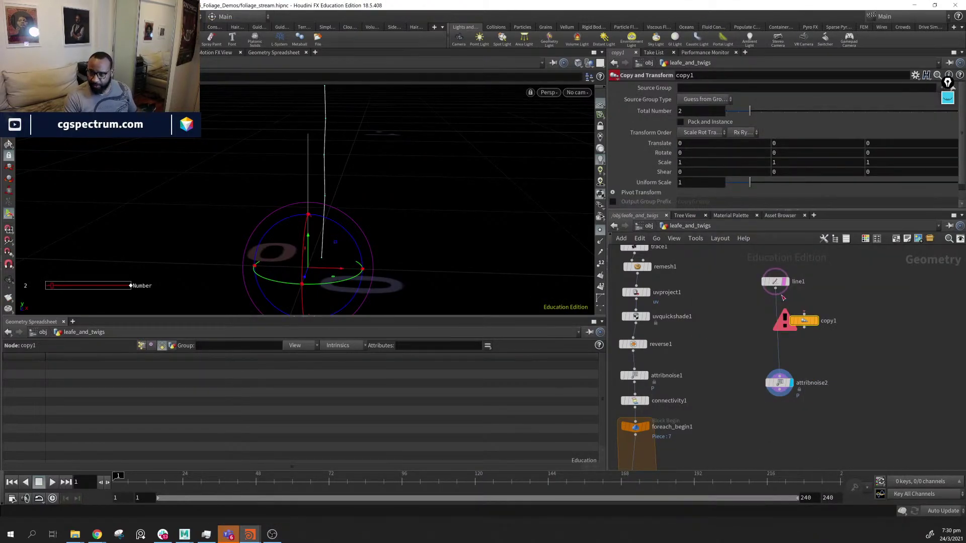
click(804, 313)
drag(442, 248, 520, 393)
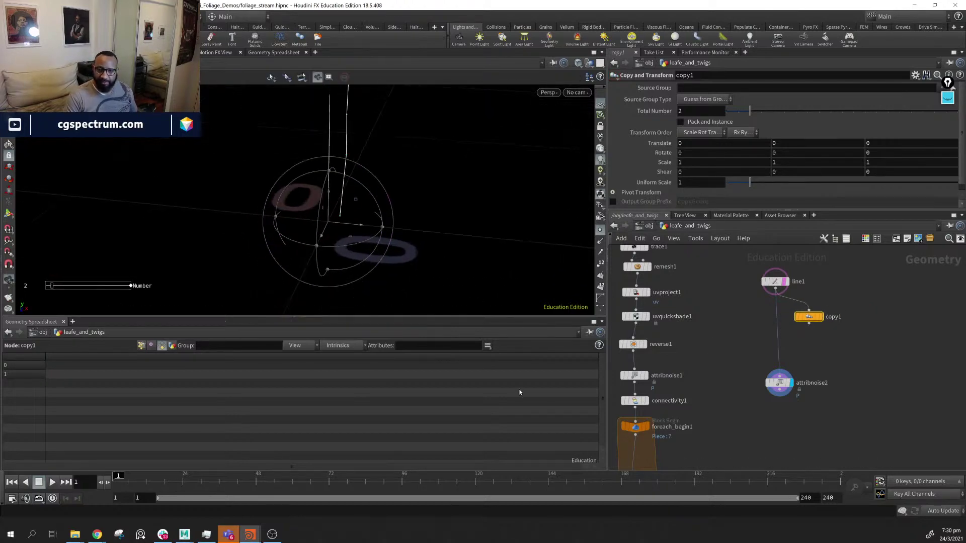
Make 8 copies of the line, offset each by about 0.016 in X, and insert the Copy and Transform node before attribnoise2
middle_drag(681, 267, 682, 352)
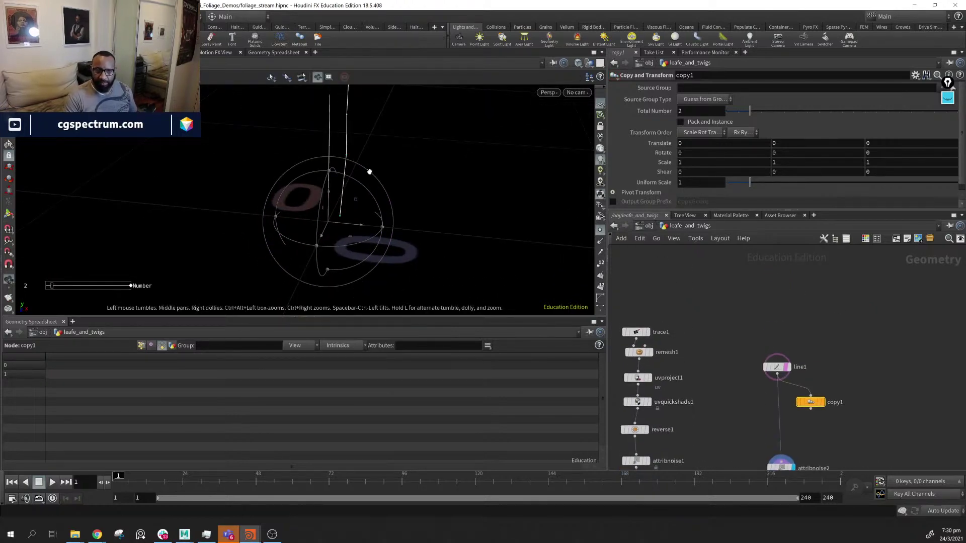
middle_drag(714, 407, 756, 300)
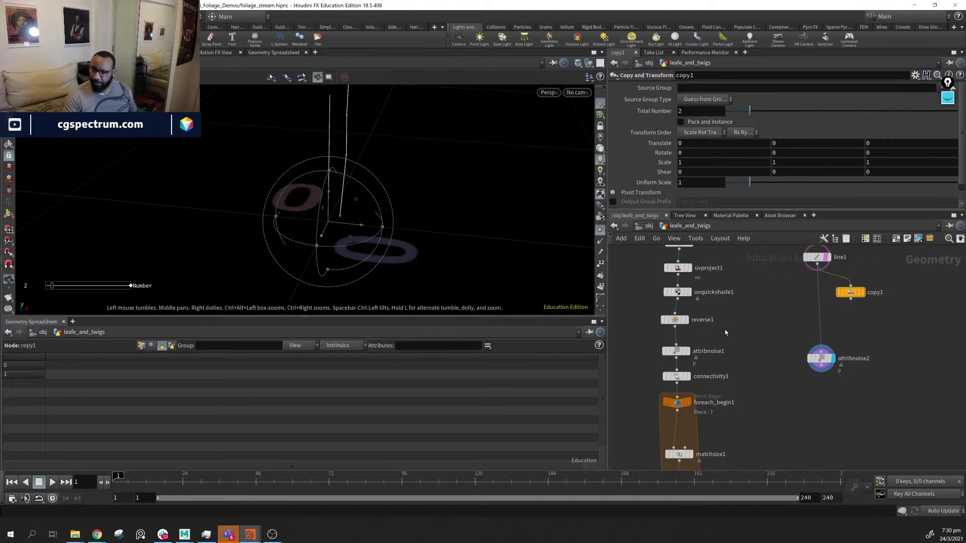
middle_drag(725, 332, 664, 374)
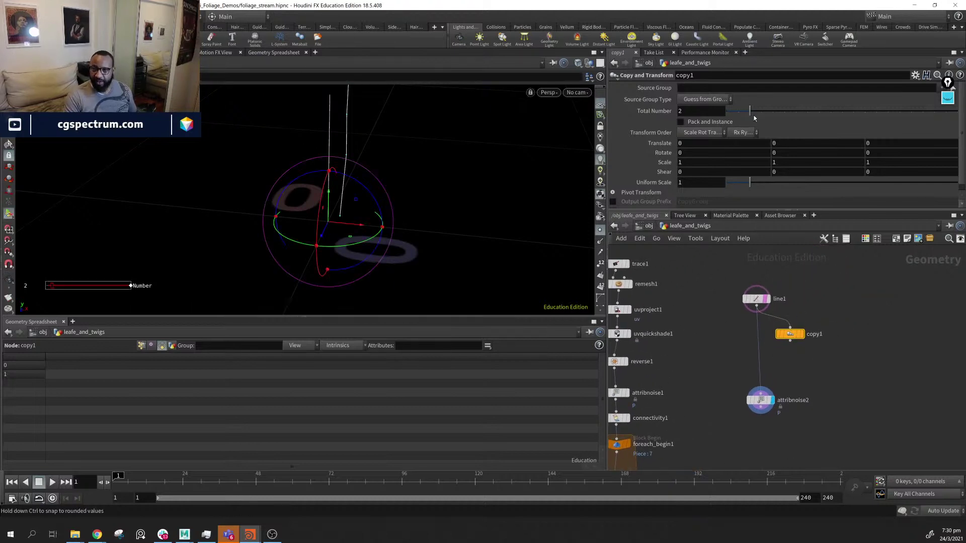
drag(754, 118, 801, 115)
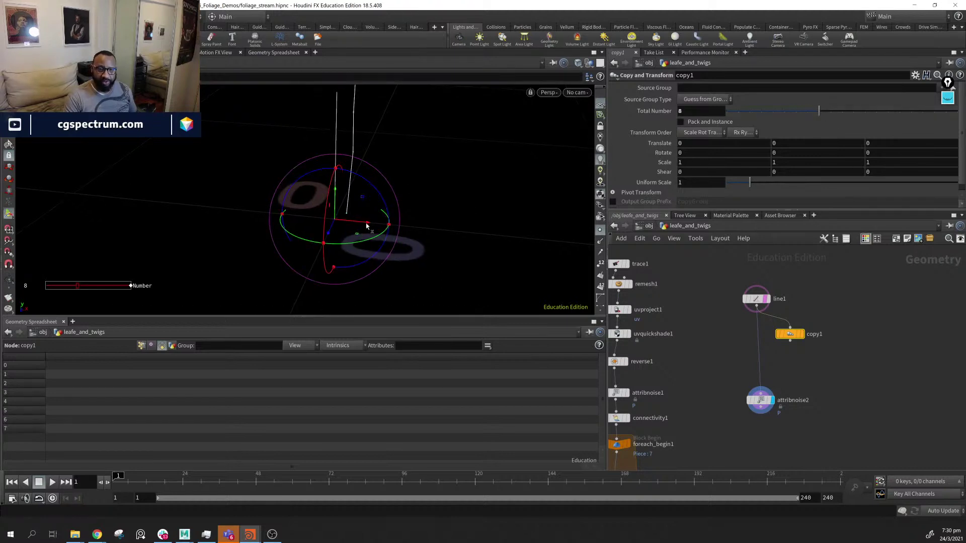
drag(367, 225, 395, 225)
drag(790, 342, 762, 332)
key(Escape)
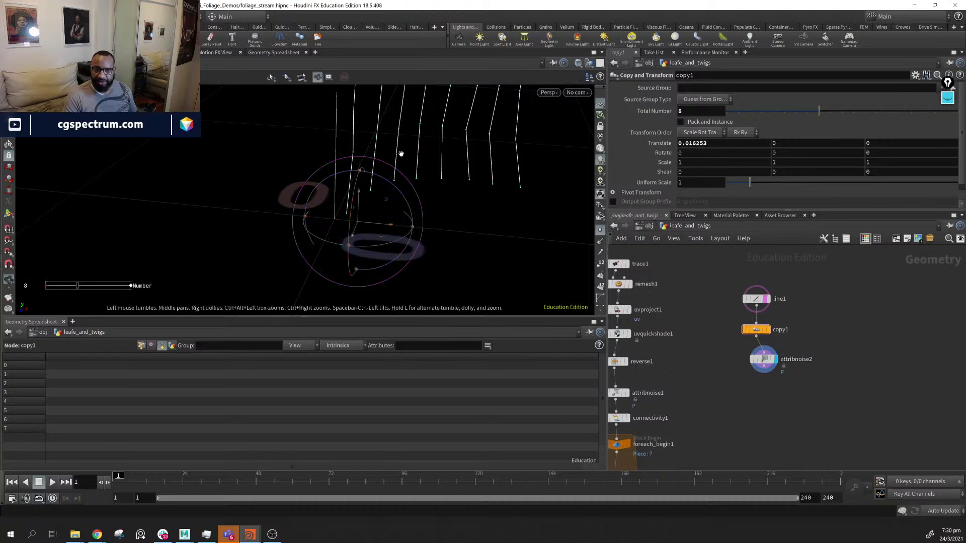
Set attribnoise2's amplitude to 0.07 and element size to 0.23 to bend the copied lines more strongly
drag(399, 151, 466, 227)
alt+right_drag(465, 228, 442, 196)
alt+drag(442, 196, 446, 194)
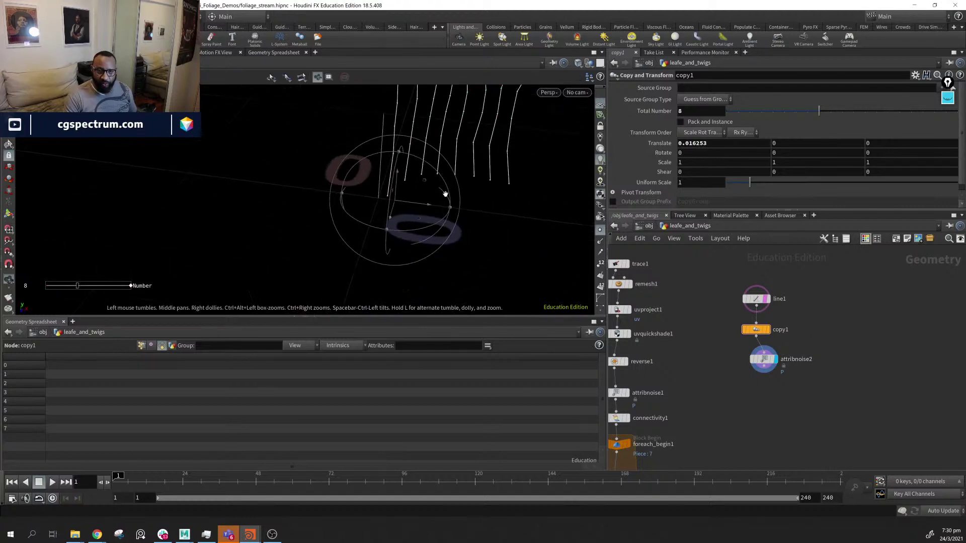
alt+middle_drag(446, 194, 455, 238)
click(763, 360)
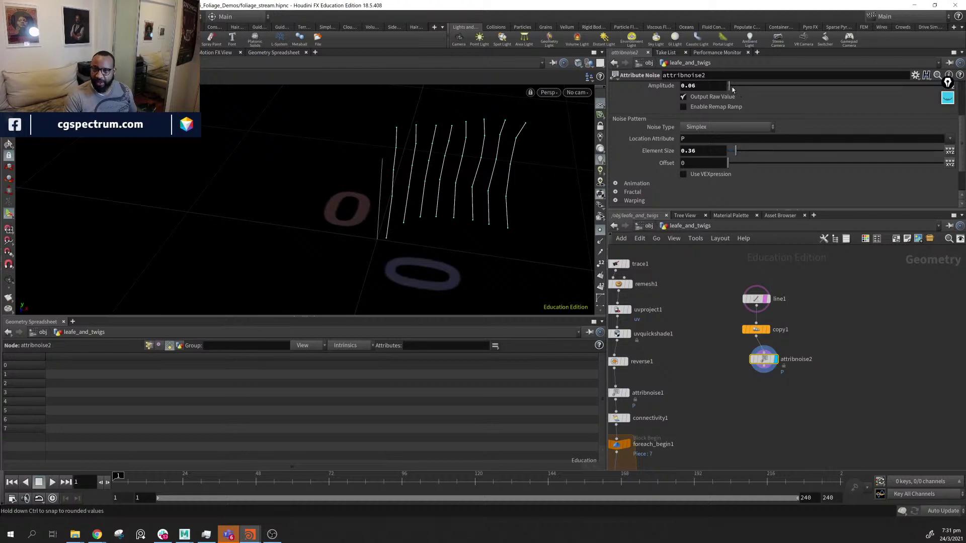
drag(732, 89, 731, 88)
alt+drag(459, 222, 497, 196)
drag(727, 149, 734, 155)
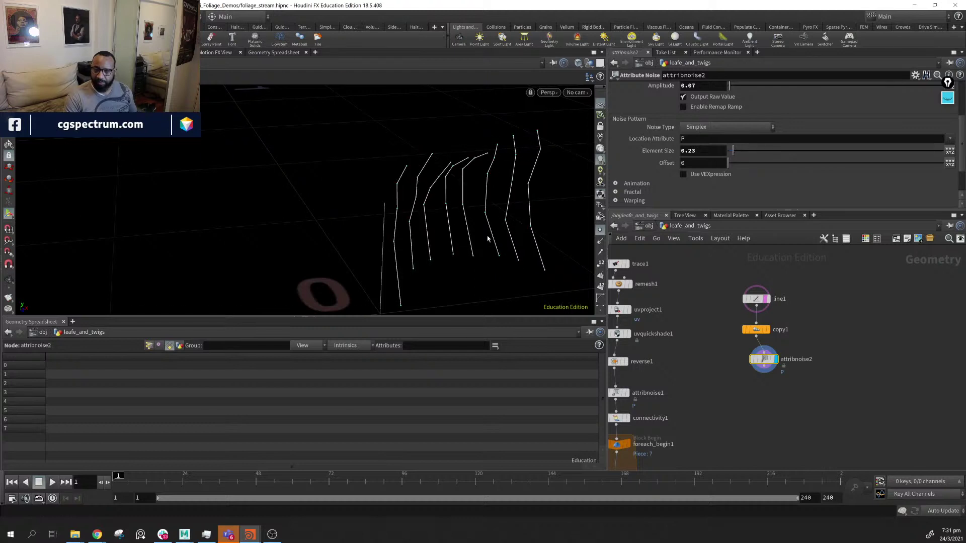
Copy the leaf chain's nodes from connectivity1 through out_leaf_bundle and paste them below attribnoise2
drag(487, 238, 399, 183)
middle_drag(785, 439, 759, 315)
middle_drag(746, 347, 748, 320)
scroll(754, 350, down, 1)
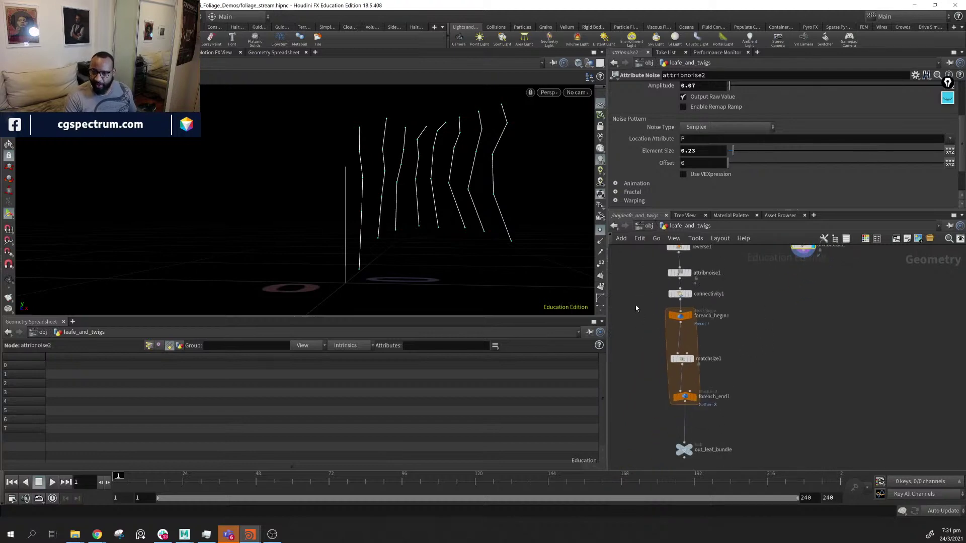
drag(644, 279, 732, 472)
key(ctrl+c)
key(ctrl+v)
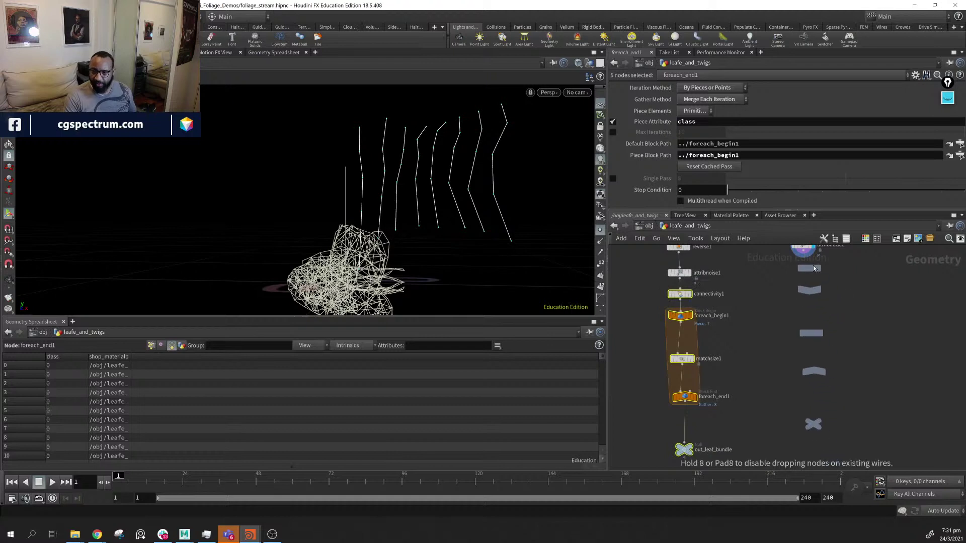
click(813, 268)
middle_drag(813, 268, 758, 338)
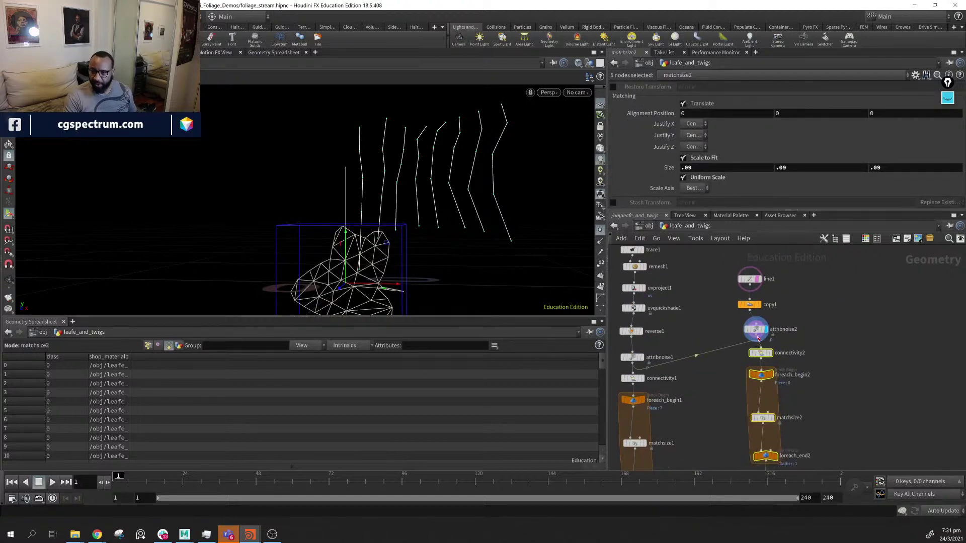
Connect attribnoise2 to the pasted connectivity2 node and make connectivity2 the displayed node
drag(757, 338, 761, 347)
click(770, 353)
middle_drag(800, 450, 816, 379)
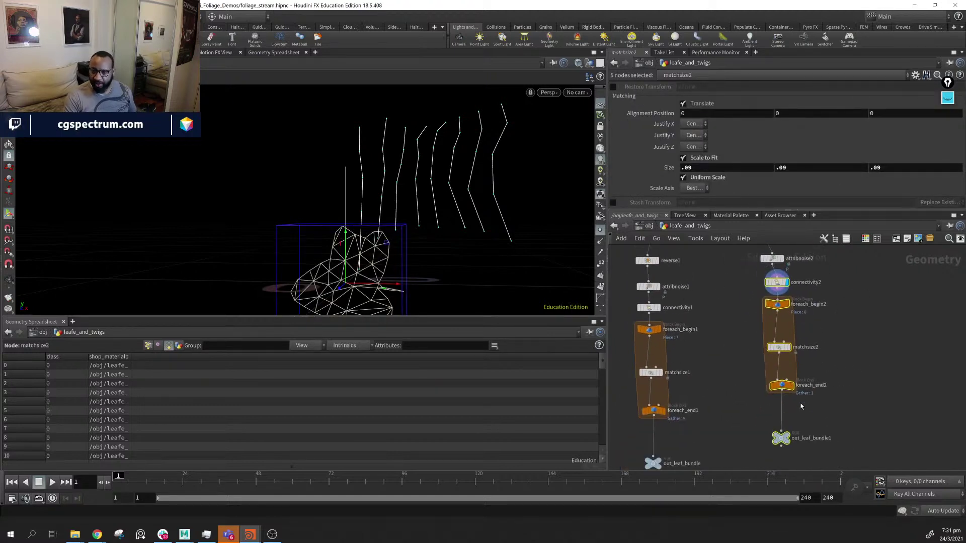
Undo the stray wiring at out_leaf_bundle1, display that node, and view the gathered lines
click(781, 431)
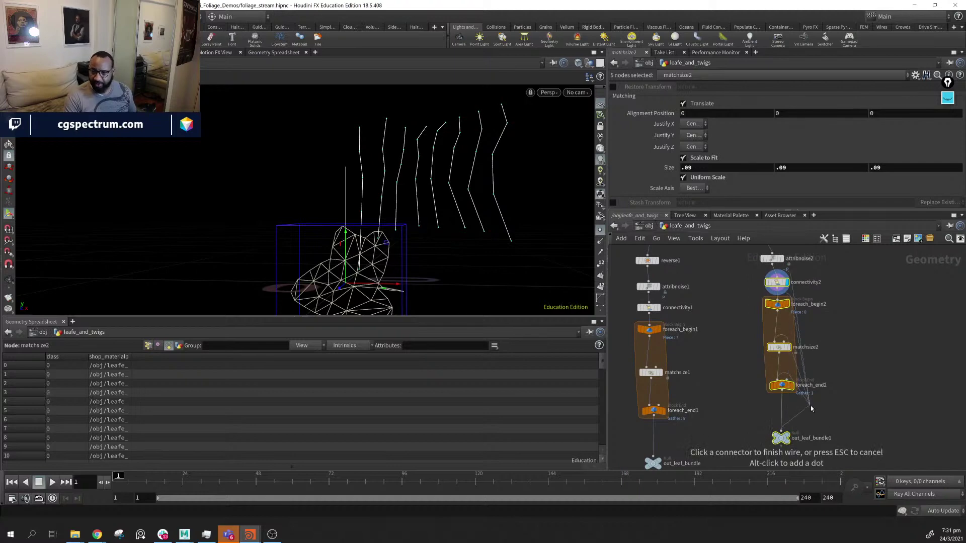
key(ctrl+z)
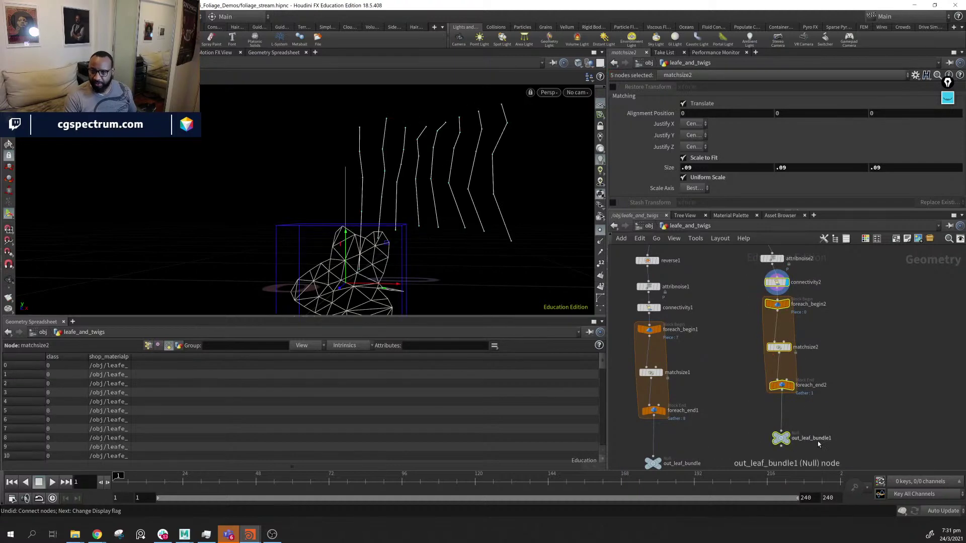
click(788, 438)
drag(481, 228, 436, 262)
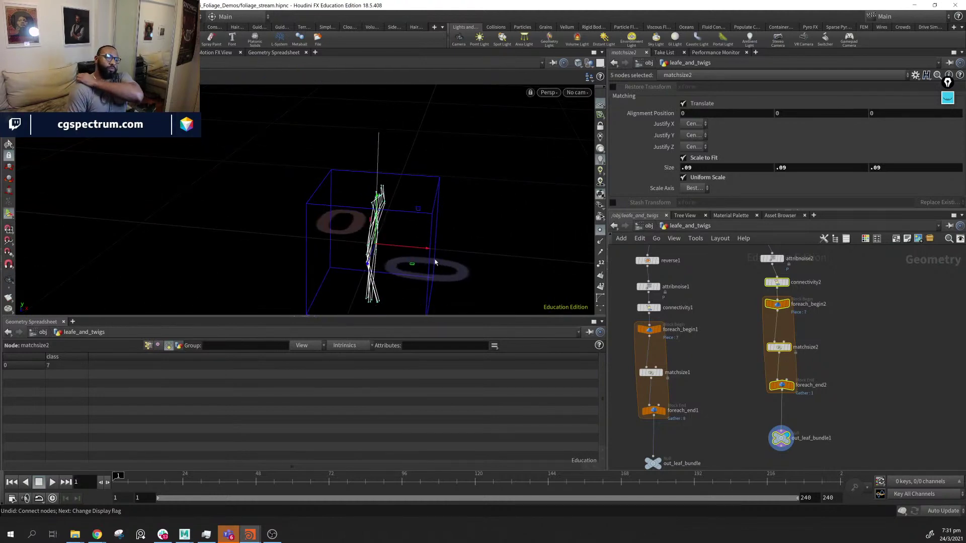
Set the number of points on line1 to 10 and check the bent twig lines from several angles
drag(501, 240, 409, 232)
middle_drag(845, 288, 830, 388)
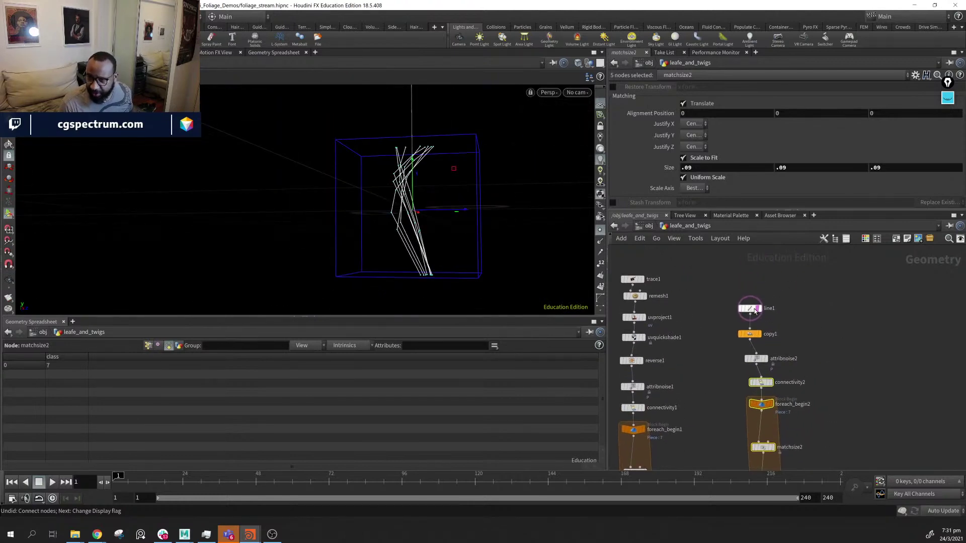
click(749, 308)
click(692, 131)
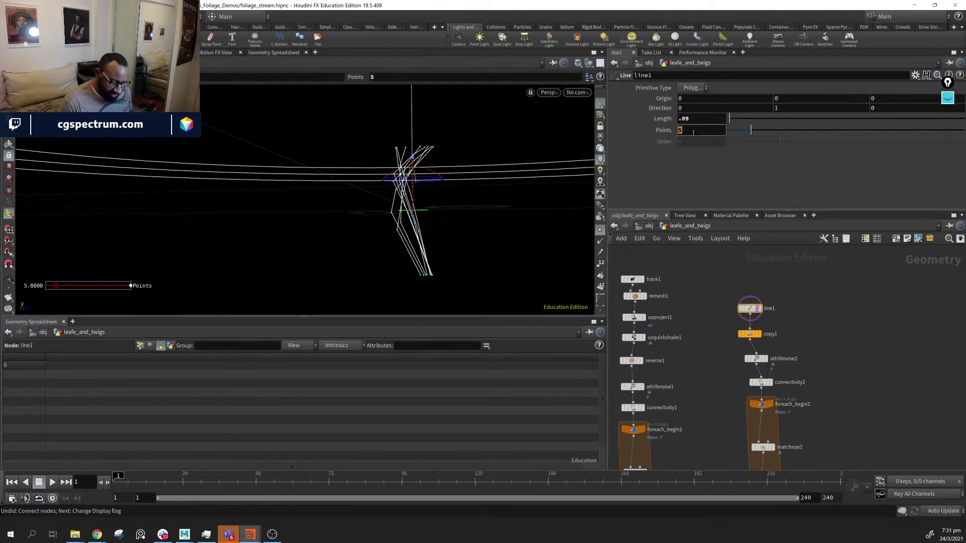
text(10)
key(Return)
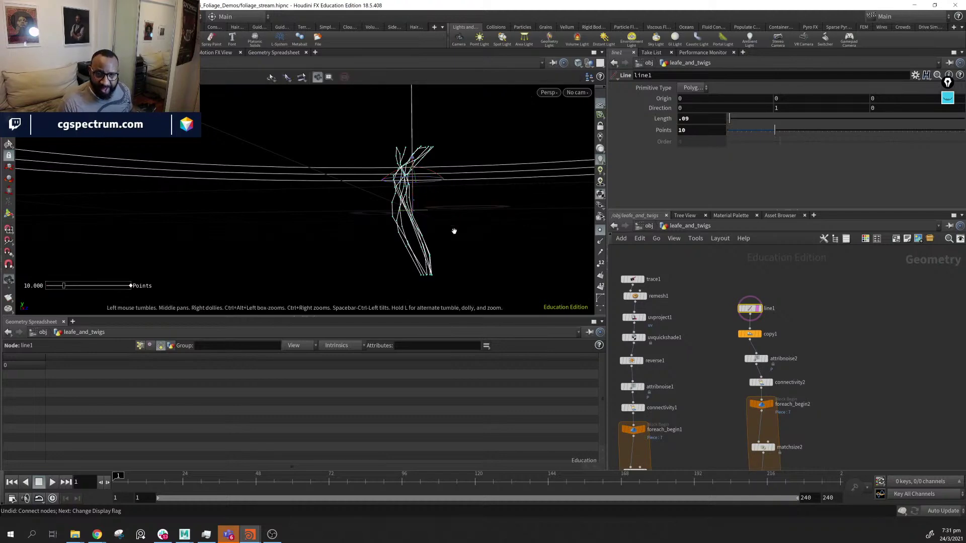
mouse_move(453, 231)
alt+mouse_down()
mouse_move(352, 250)
mouse_move(438, 229)
alt+mouse_up()
alt+right_drag(438, 229, 553, 279)
drag(553, 280, 478, 183)
middle_drag(478, 184, 448, 205)
drag(449, 205, 442, 226)
Move the out_leaf_bundle1 node further below foreach_end2 to make room for another node between them
middle_drag(839, 463, 855, 279)
drag(784, 358, 784, 413)
click(784, 412)
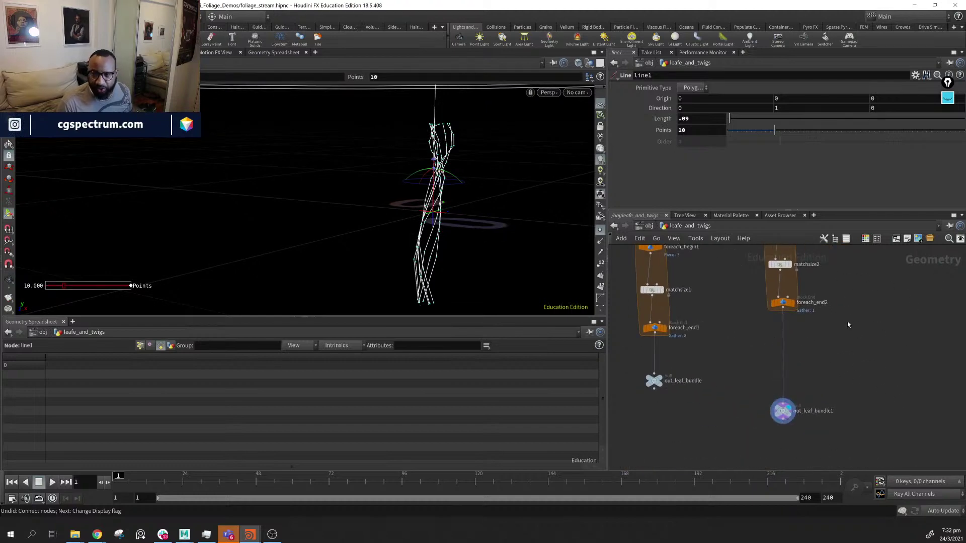
Add a PolyWire node and insert it into the connection between foreach_end2 and out_leaf_bundle1
key(Tab)
text(p)
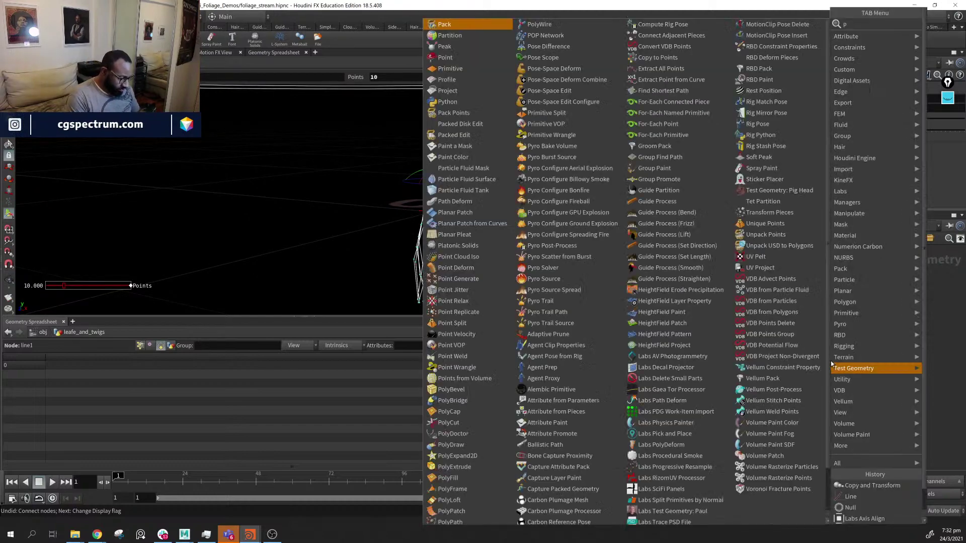
key(BackSpace)
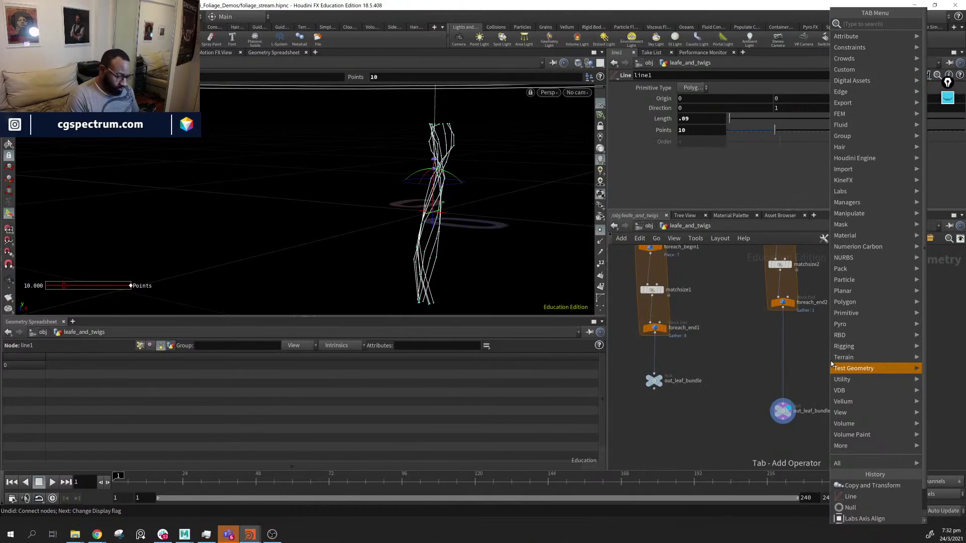
text(po)
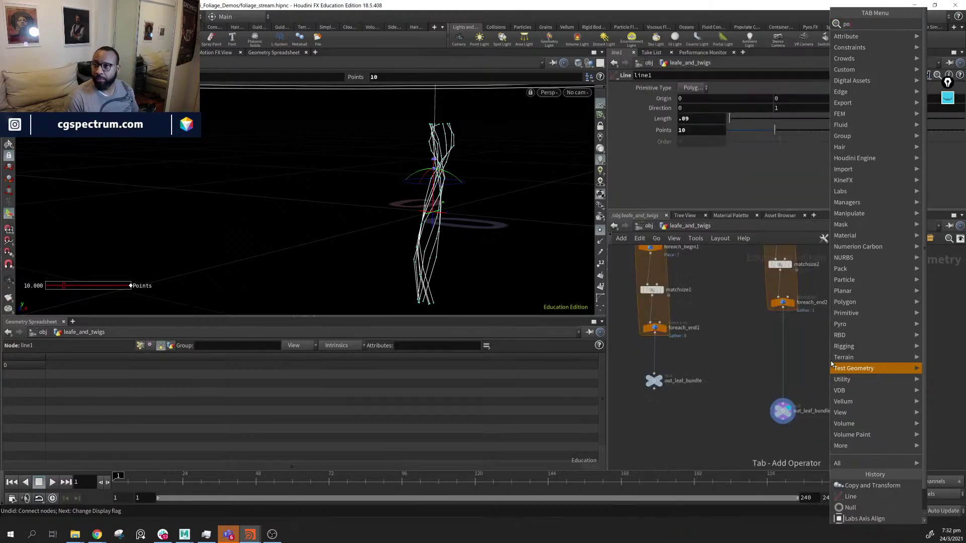
text(lyw)
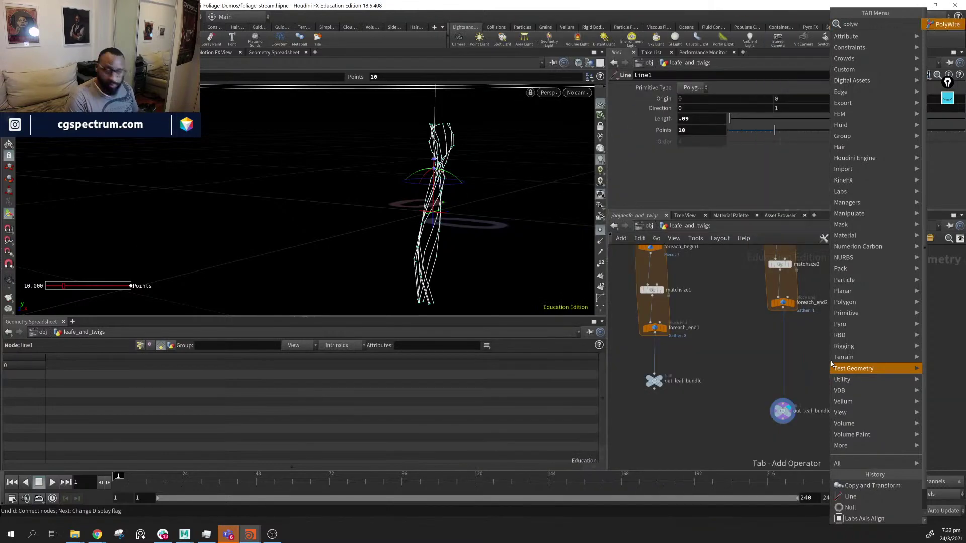
key(Return)
click(814, 352)
scroll(818, 354, down, 4)
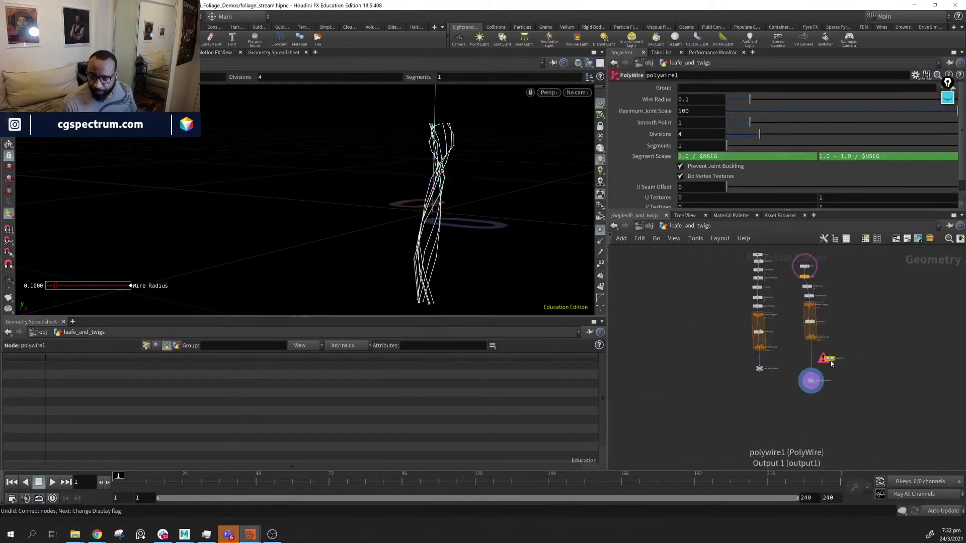
drag(830, 360, 809, 360)
scroll(840, 367, up, 5)
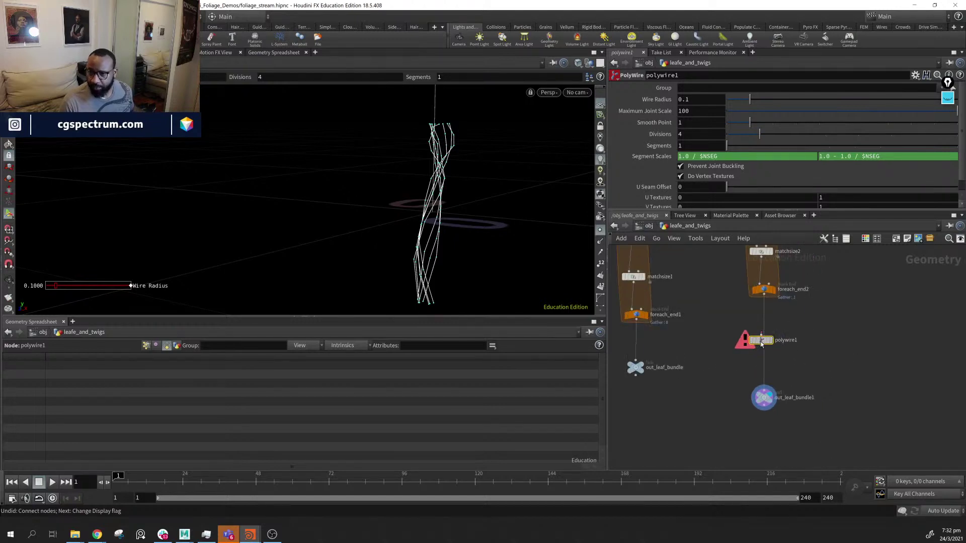
drag(762, 339, 765, 346)
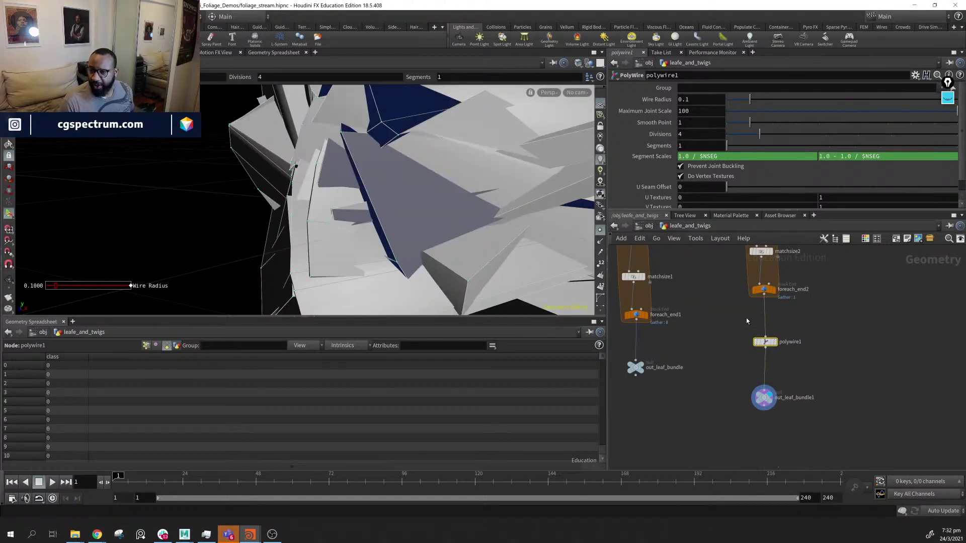
Set polywire1's wire radius to 0.0015 so the twigs become thin tubes
drag(749, 99, 728, 106)
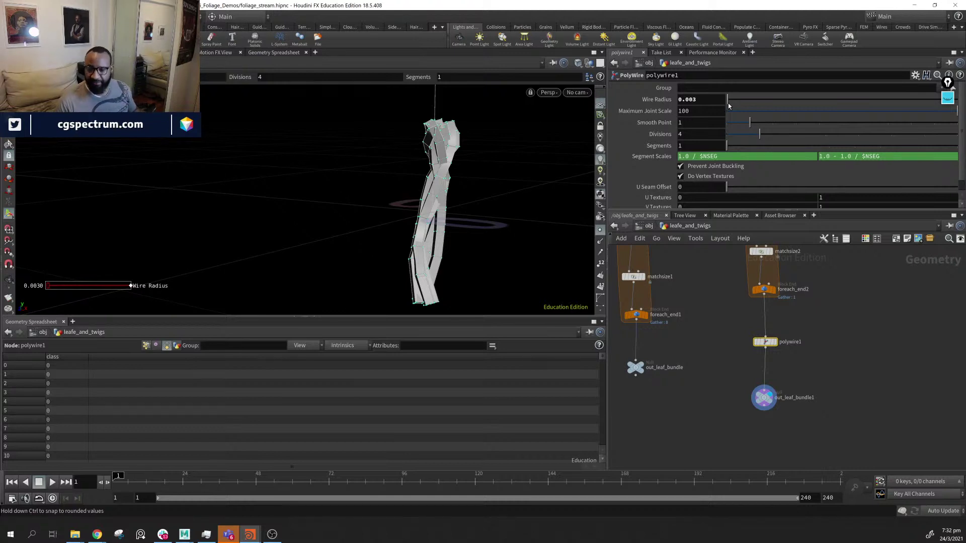
click(711, 104)
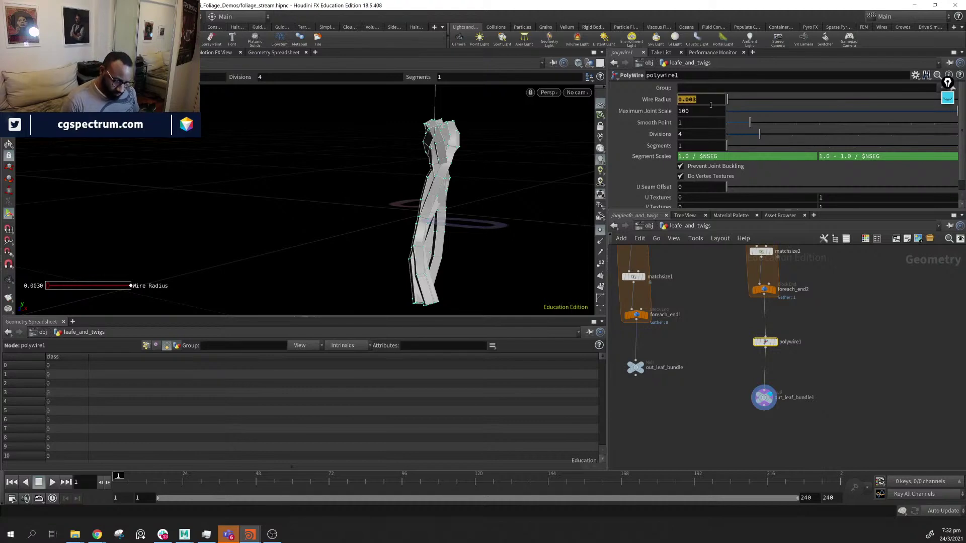
text(.015)
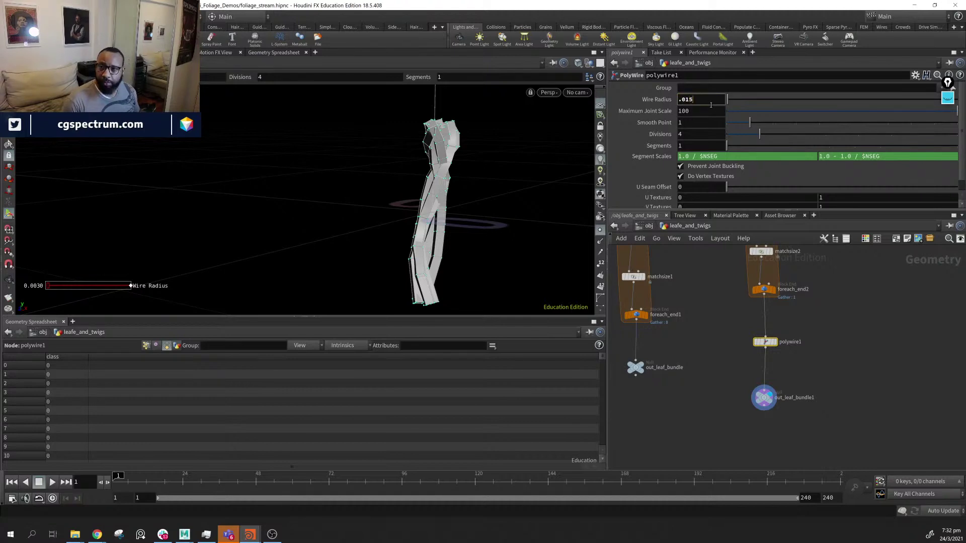
key(Return)
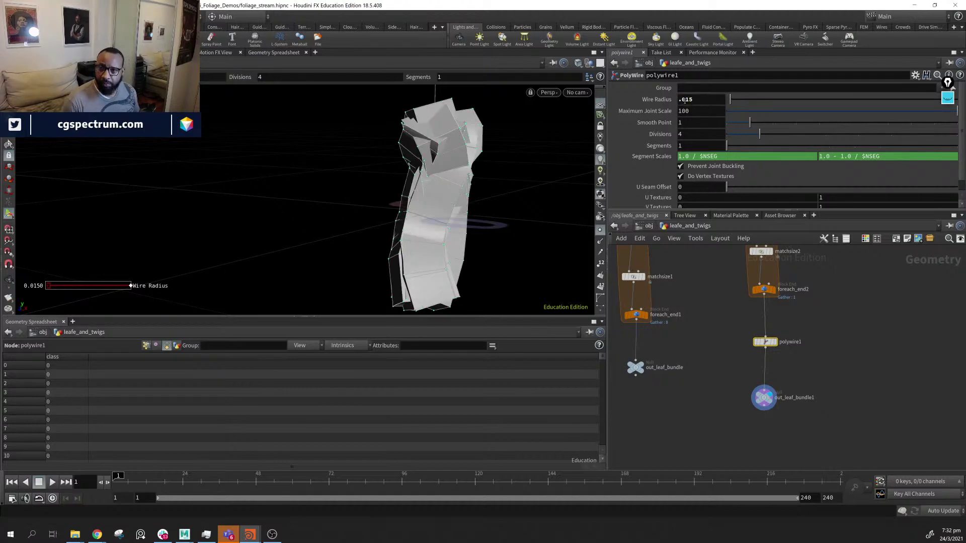
text(0)
key(Return)
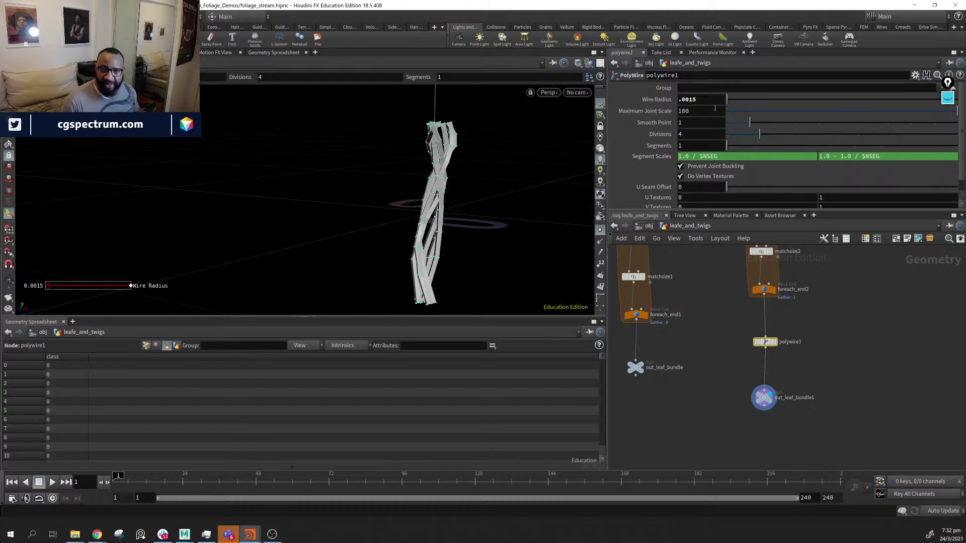
Display the out_leaf_bundle output and examine the leaf cluster against the wired twigs from several angles
alt+drag(473, 151, 363, 184)
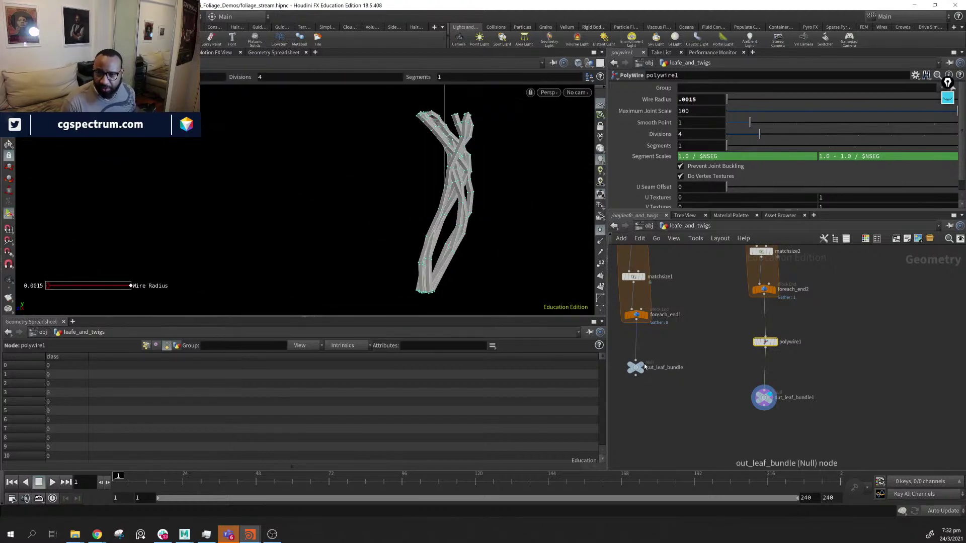
click(644, 367)
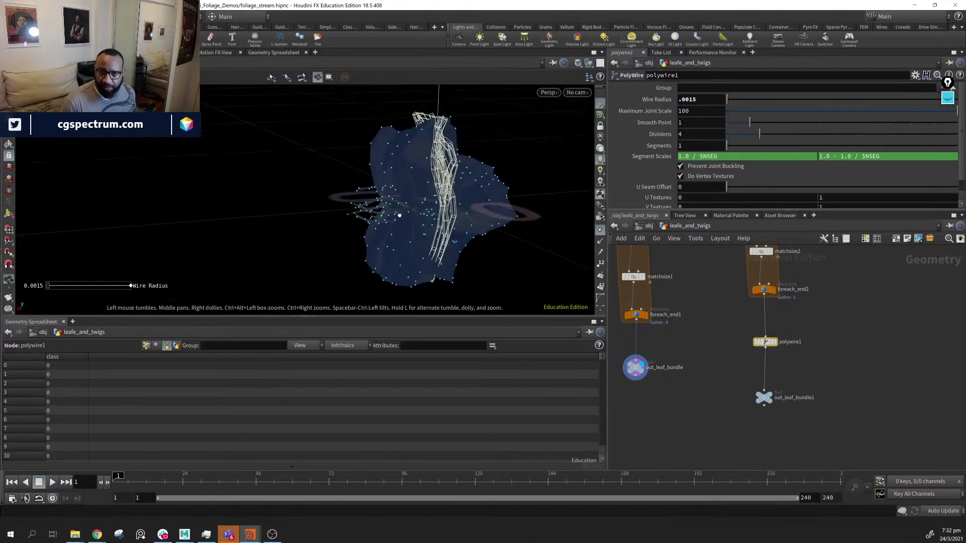
drag(399, 215, 463, 216)
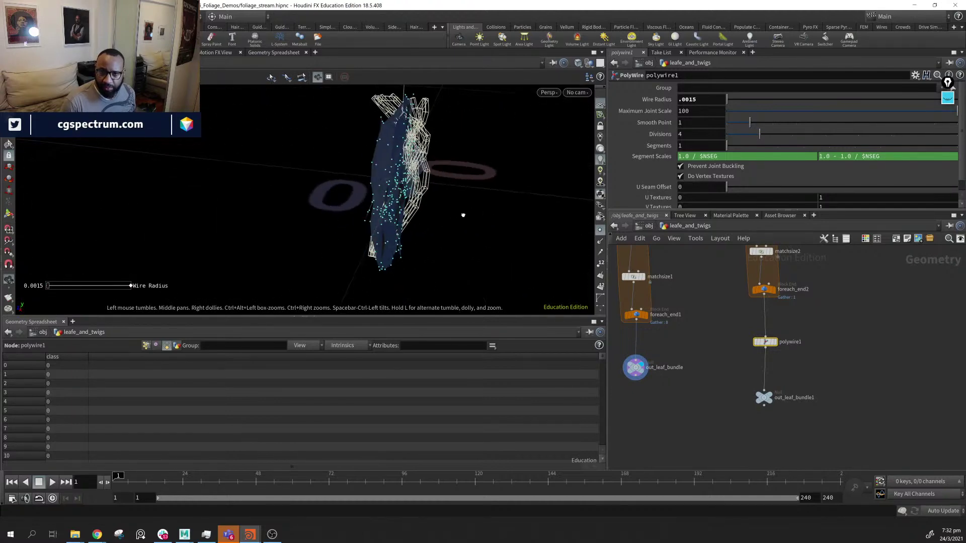
Rename the null under polywire1 to out_twig_bundle and place it closer beneath that node
drag(763, 398, 767, 383)
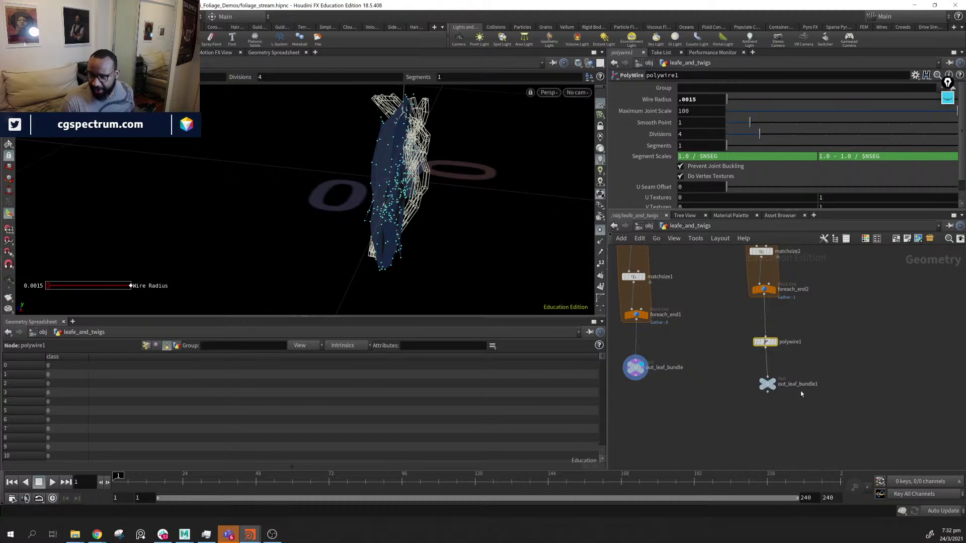
double_click(803, 384)
click(833, 388)
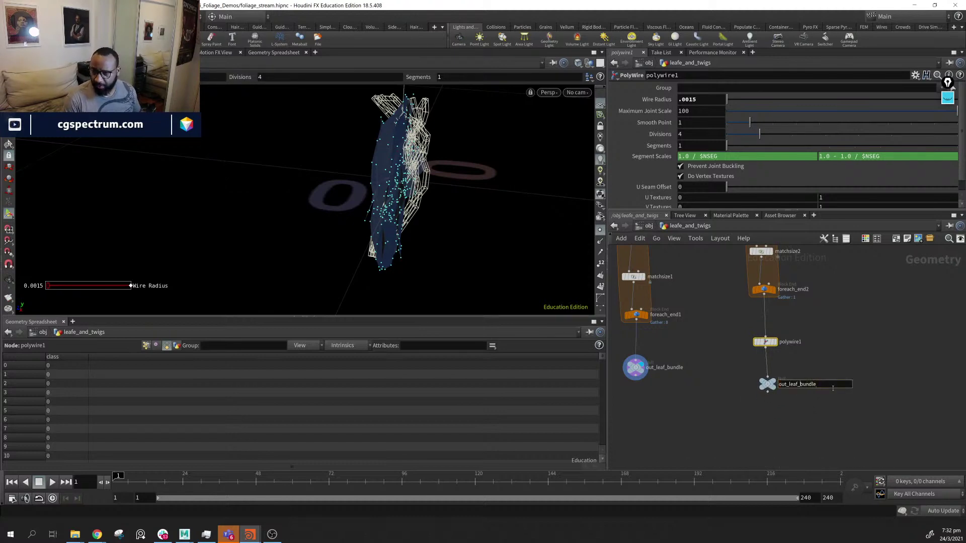
key(BackSpace)
key(BackSpace)
key(BackSpace)
key(BackSpace)
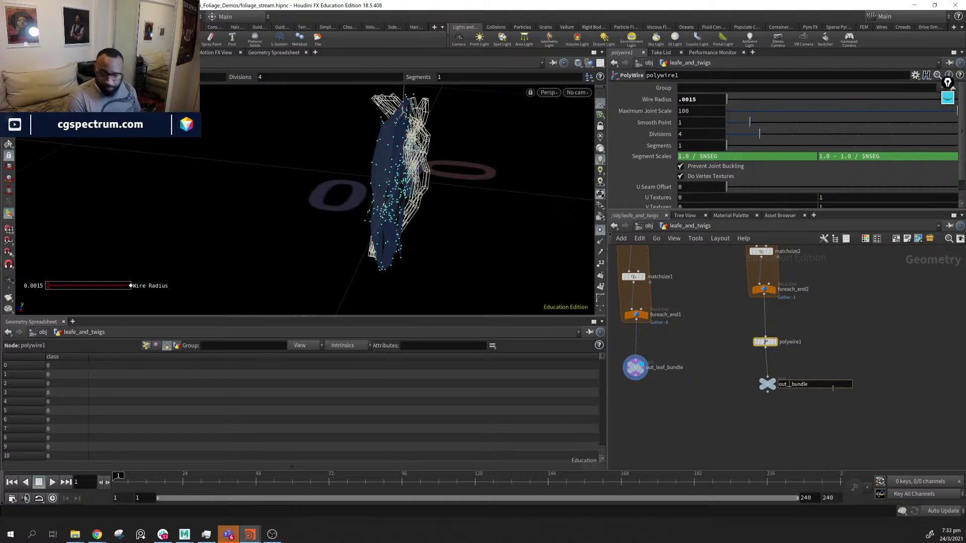
text(t)
text(wig)
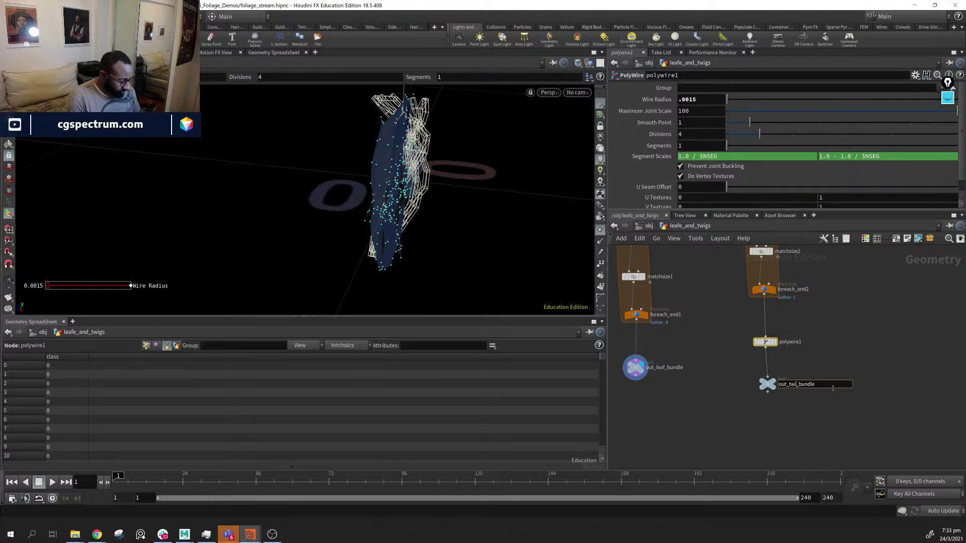
key(Return)
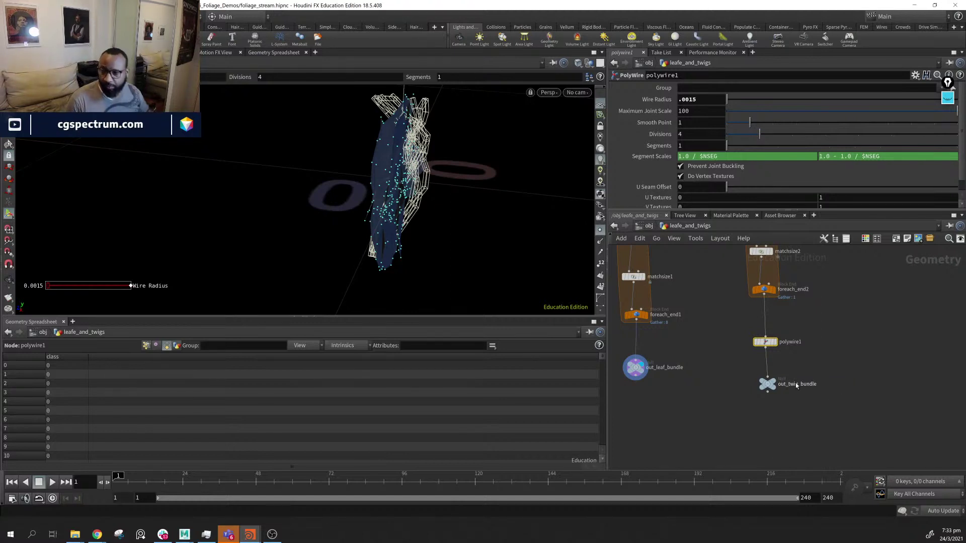
drag(770, 391, 765, 379)
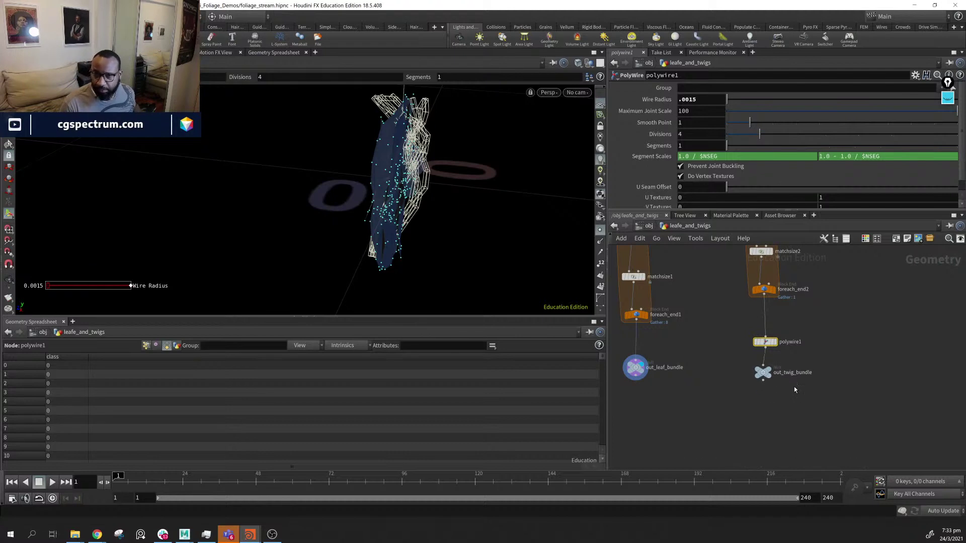
Display out_twig_bundle and shift polywire1 together with it downward to make room below foreach_end2
alt+drag(426, 165, 372, 203)
click(935, 403)
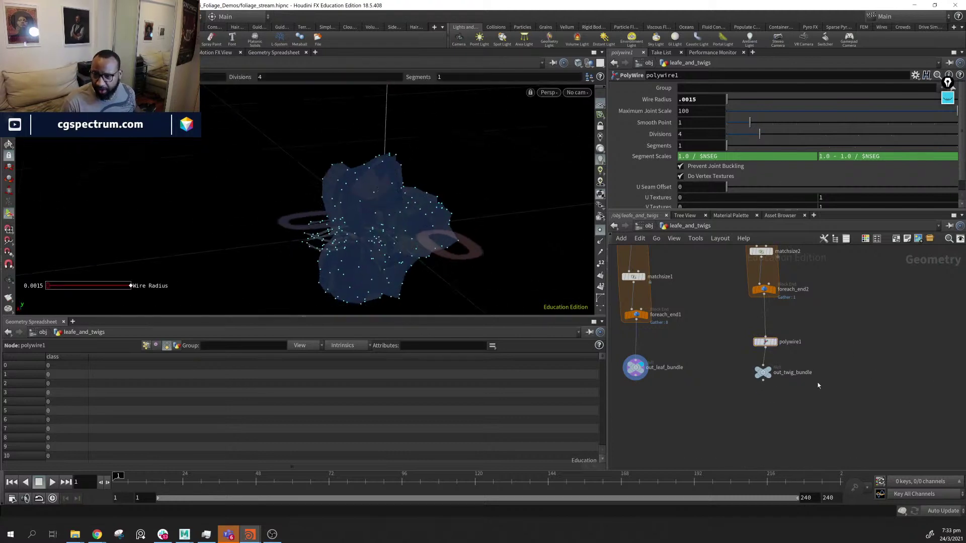
click(770, 371)
middle_drag(850, 355, 837, 375)
drag(819, 344, 713, 436)
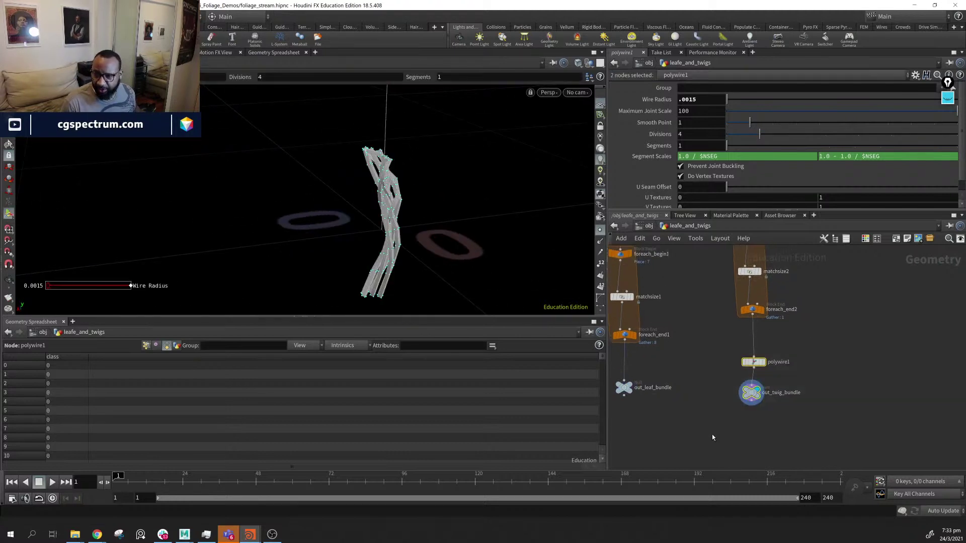
drag(756, 365, 755, 387)
alt+middle_drag(476, 231, 384, 205)
drag(385, 205, 371, 200)
key(Return)
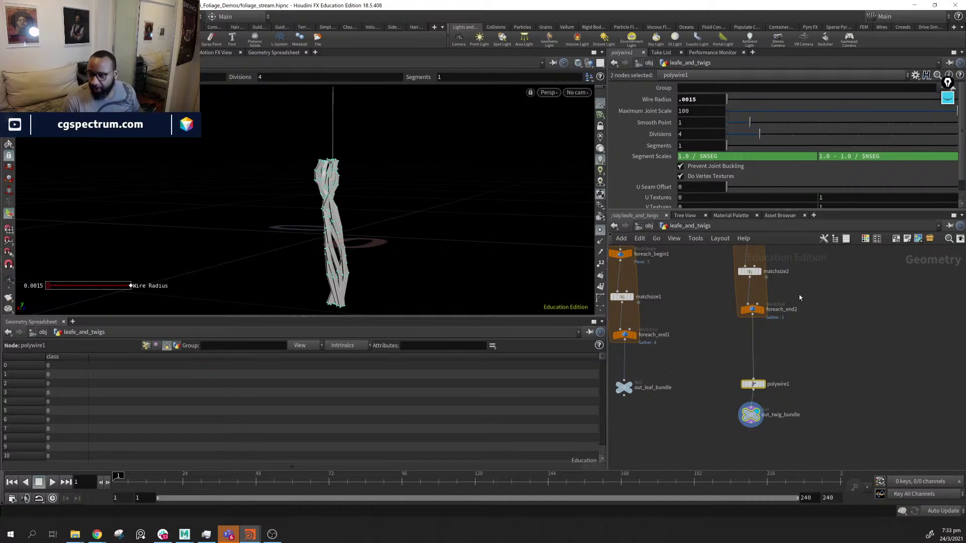
Inspect the per-primitive class attribute of connectivity2 in the geometry spreadsheet
middle_drag(799, 297, 812, 422)
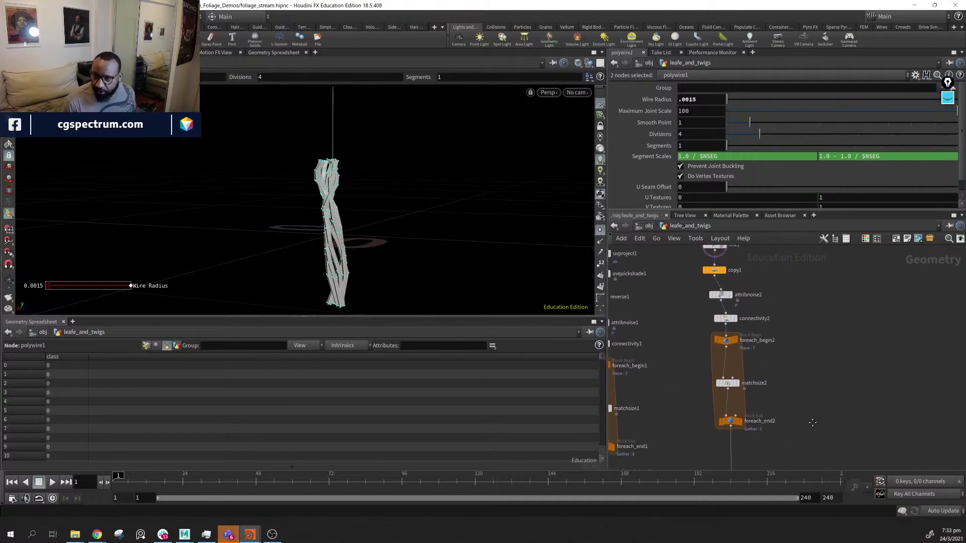
scroll(774, 355, down, 2)
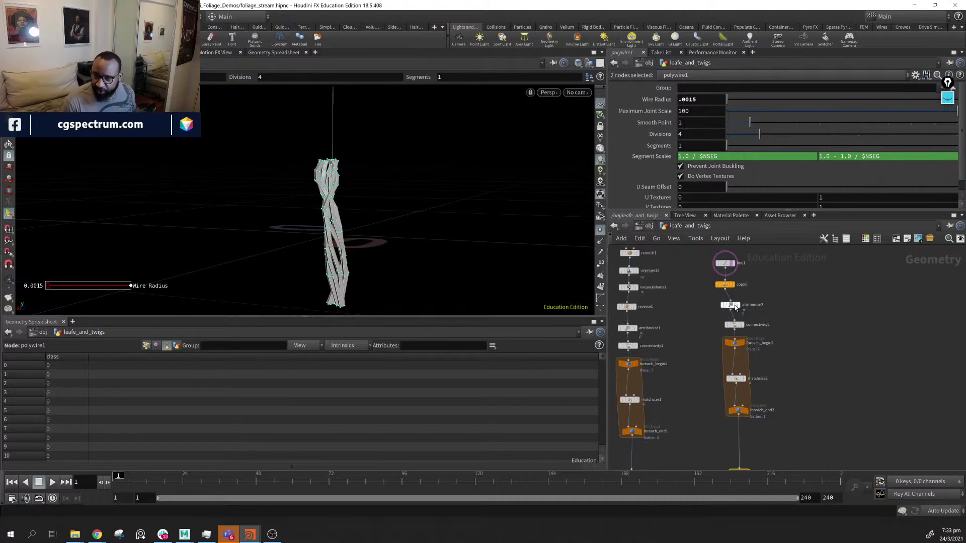
middle_drag(789, 319, 781, 323)
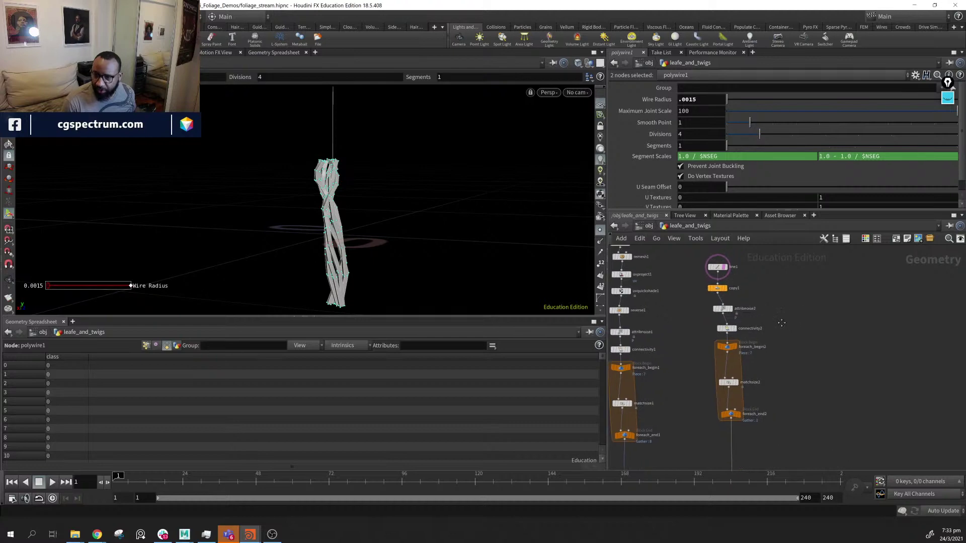
click(727, 329)
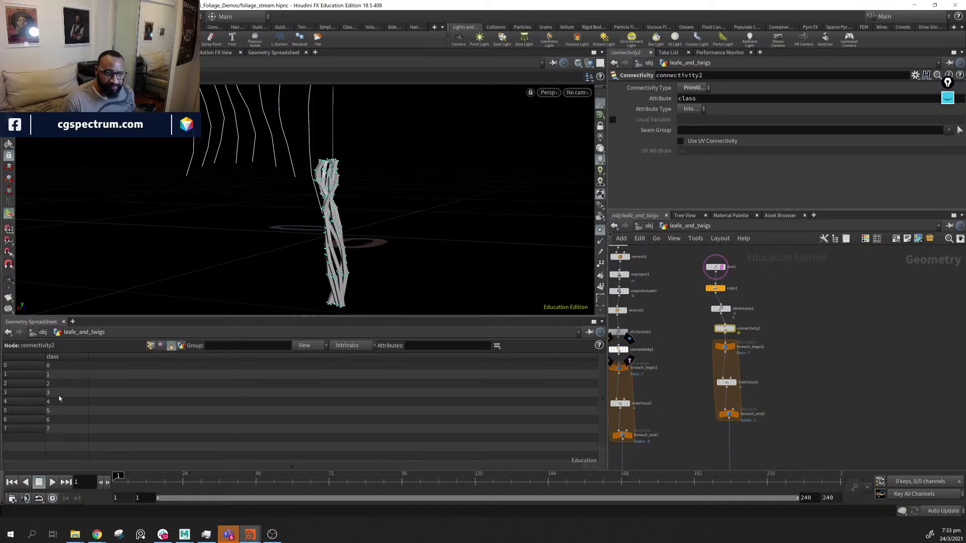
Add an Attribute Promote node beside the wire running from foreach_end2 to polywire1
middle_drag(819, 400, 822, 321)
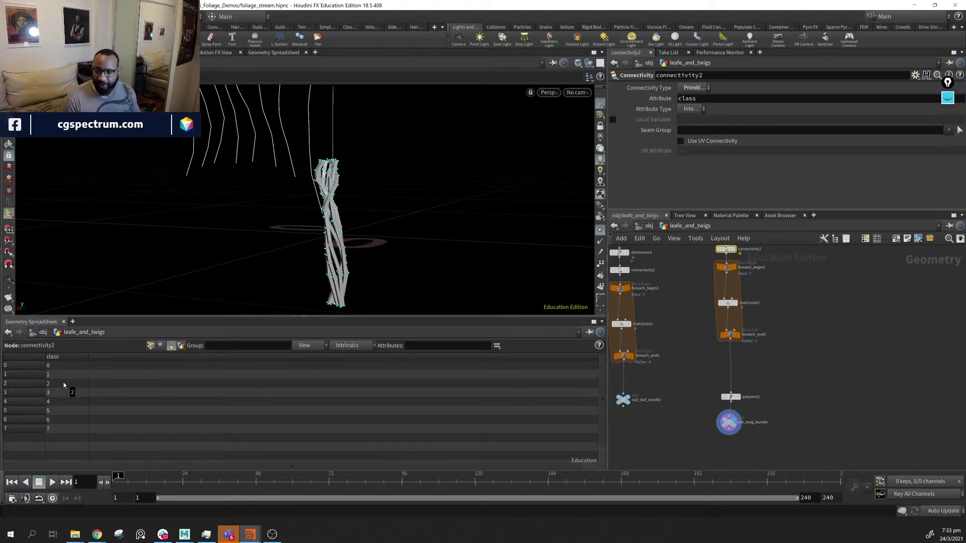
scroll(682, 343, up, 3)
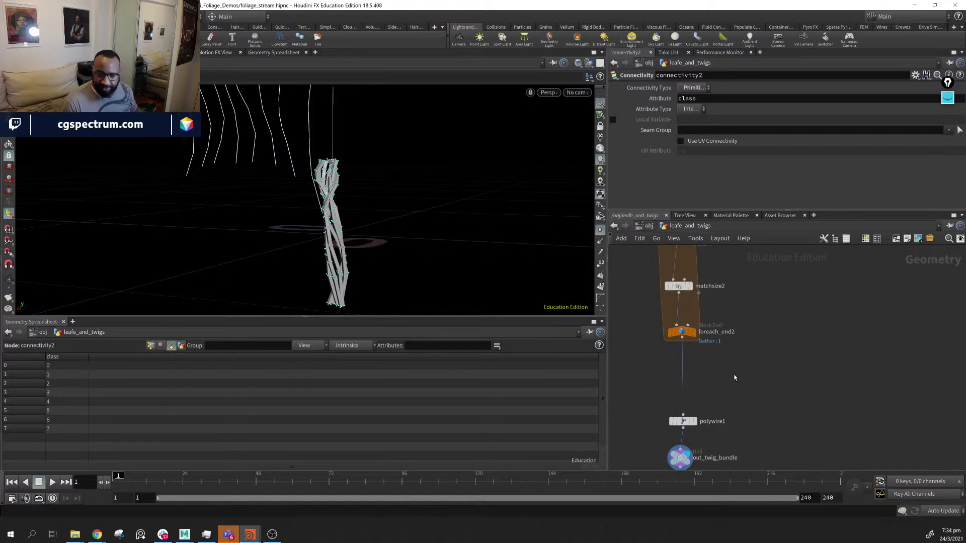
key(Tab)
text(a p)
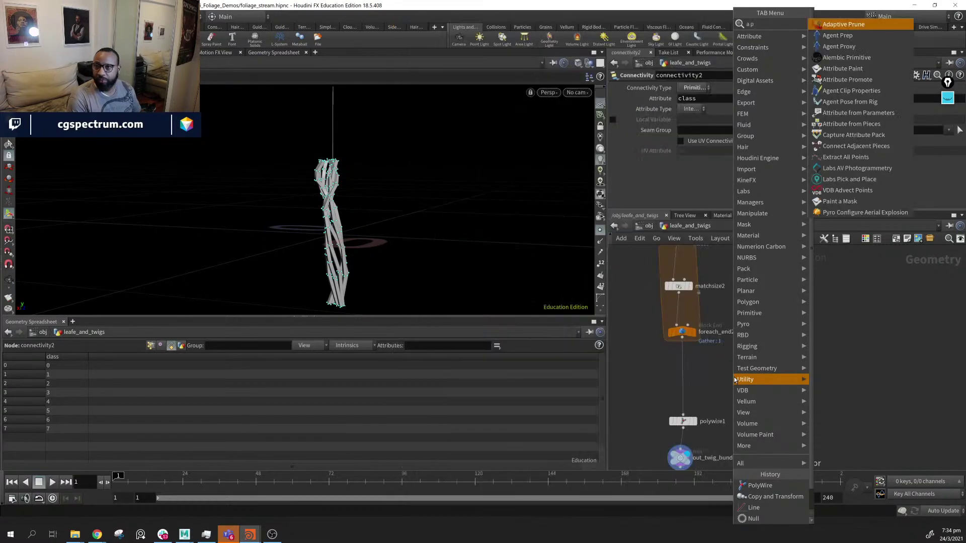
text(re)
key(BackSpace)
key(BackSpace)
key(BackSpace)
key(BackSpace)
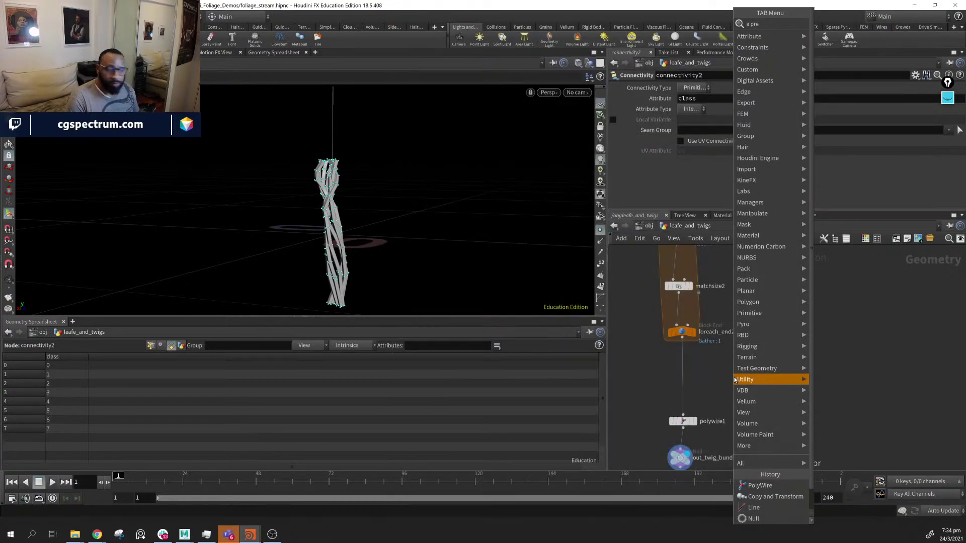
text(a)
text( pro)
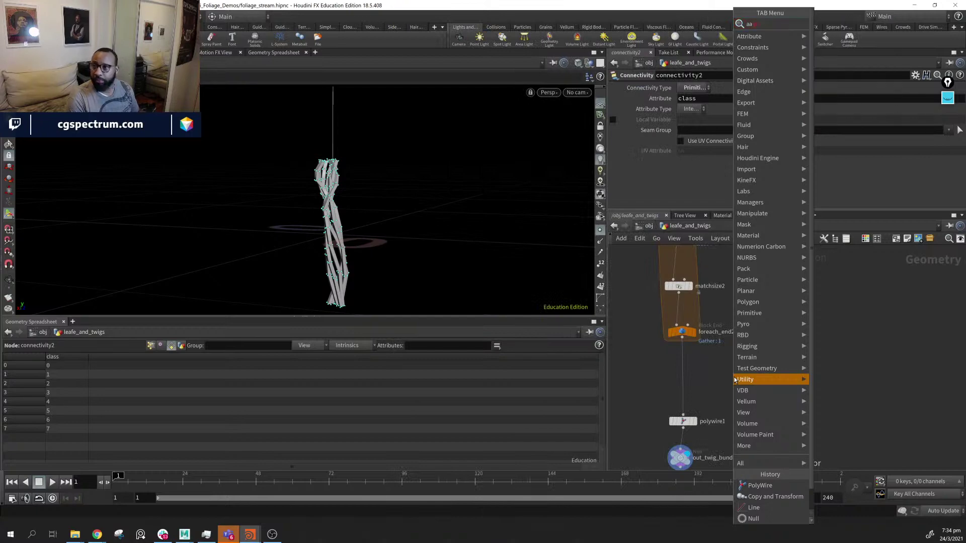
key(Down)
key(Down)
key(Down)
key(Up)
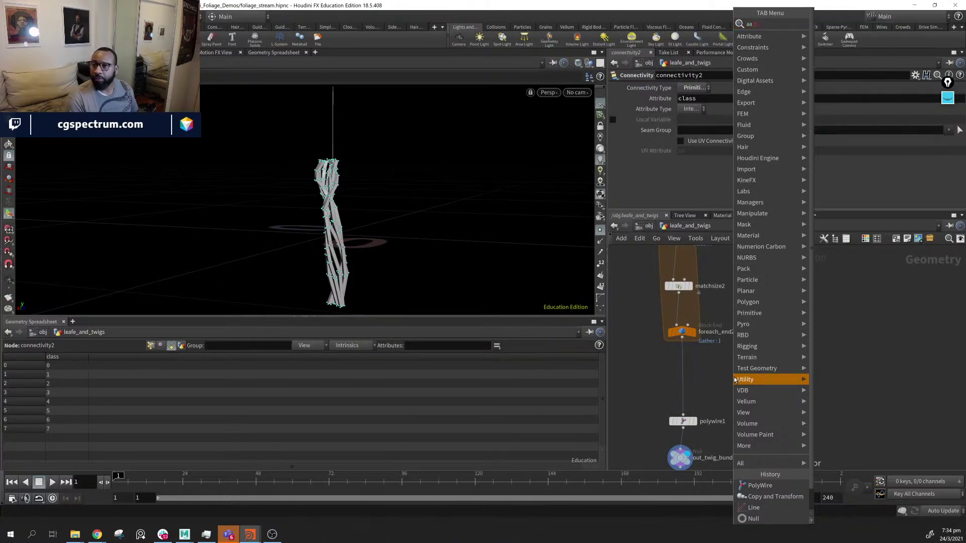
key(BackSpace)
key(BackSpace)
key(BackSpace)
key(BackSpace)
key(BackSpace)
text(apro)
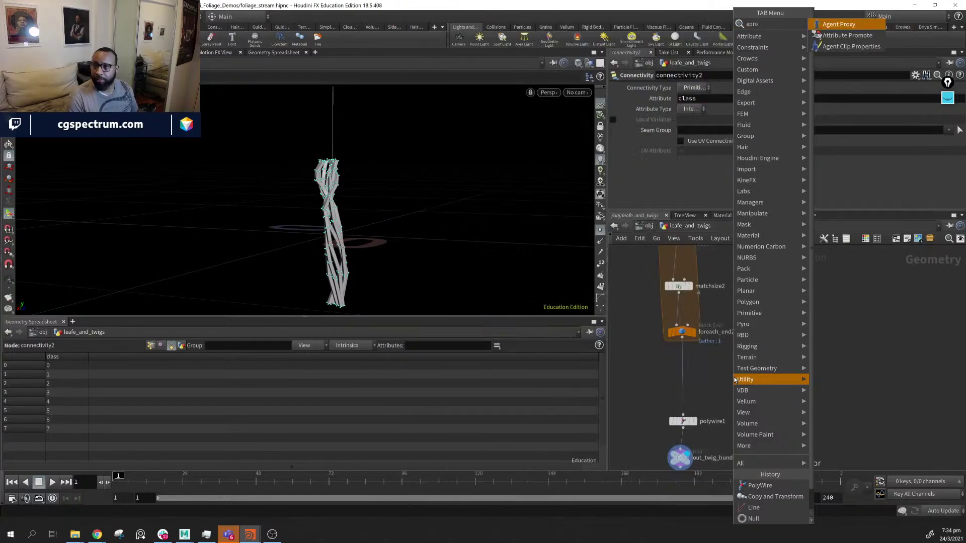
key(Down)
key(Return)
click(734, 380)
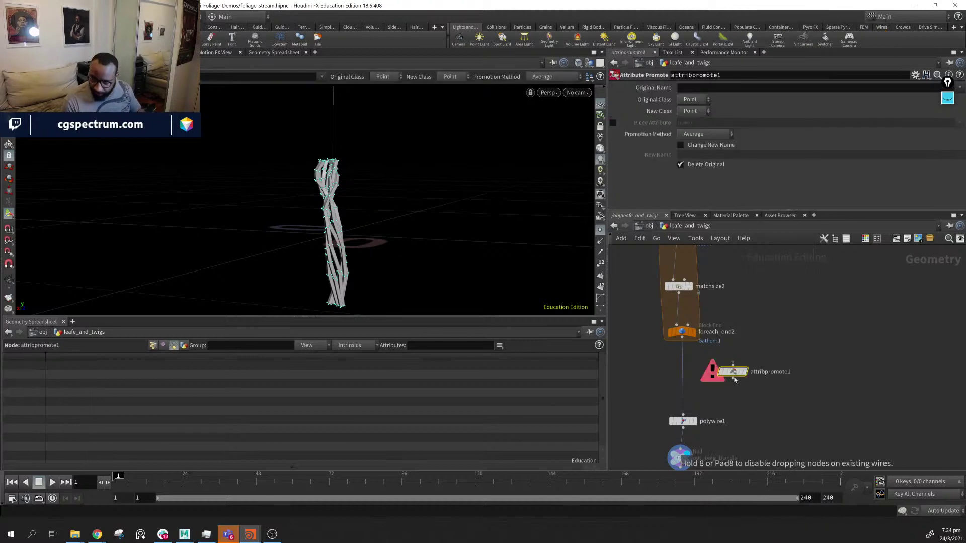
Feed the output of foreach_end2 into the Attribute Promote node as a separate branch
drag(734, 380, 742, 385)
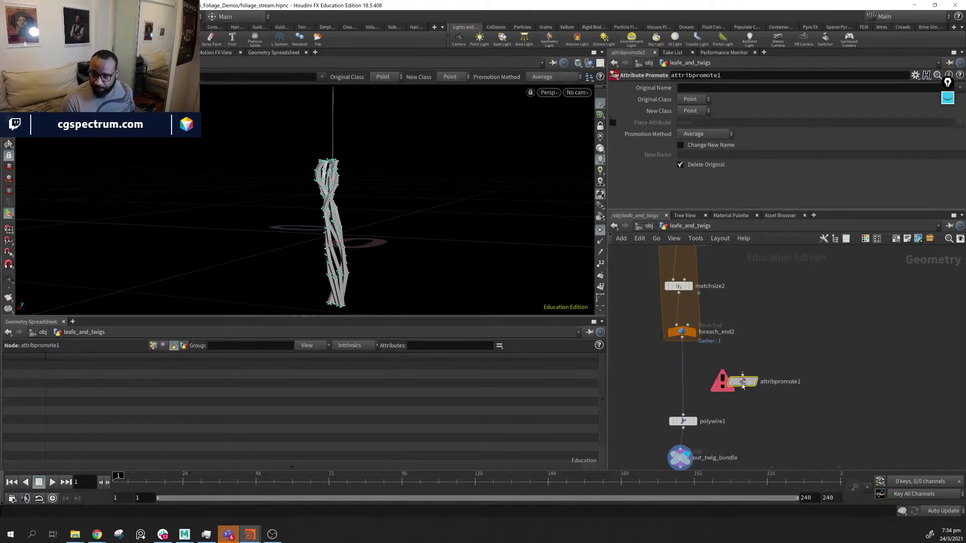
click(682, 341)
click(743, 376)
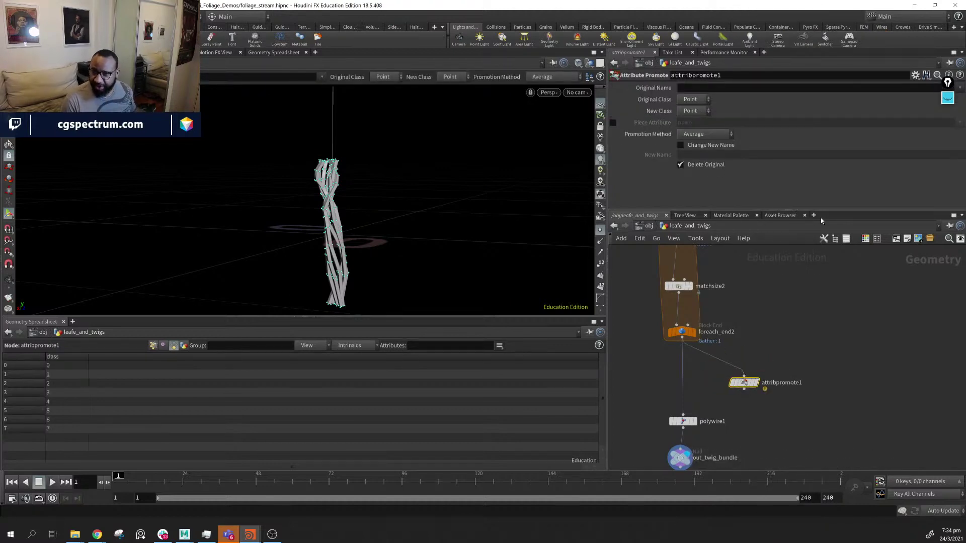
Promote the class attribute from Primitive to Point and review its point values in the geometry spreadsheet
click(695, 102)
click(694, 124)
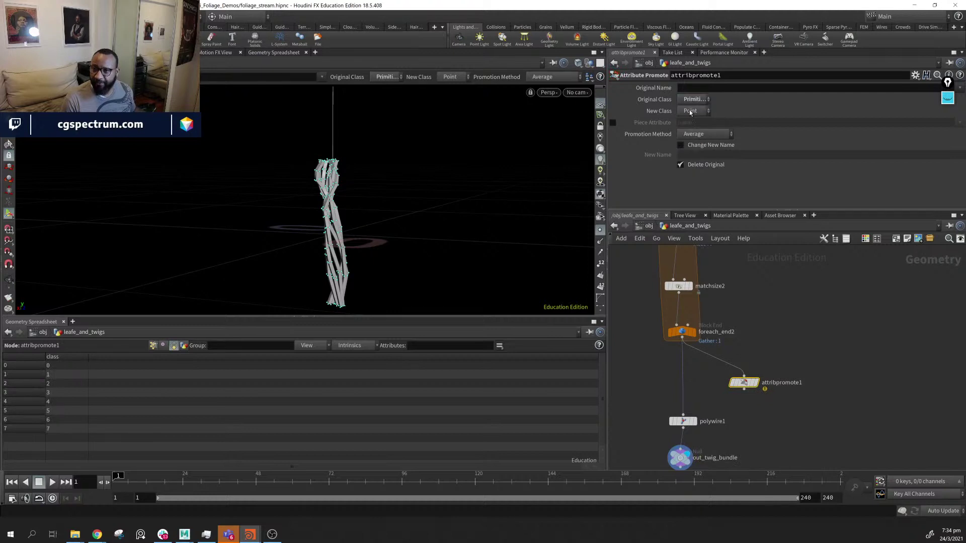
click(959, 89)
click(958, 107)
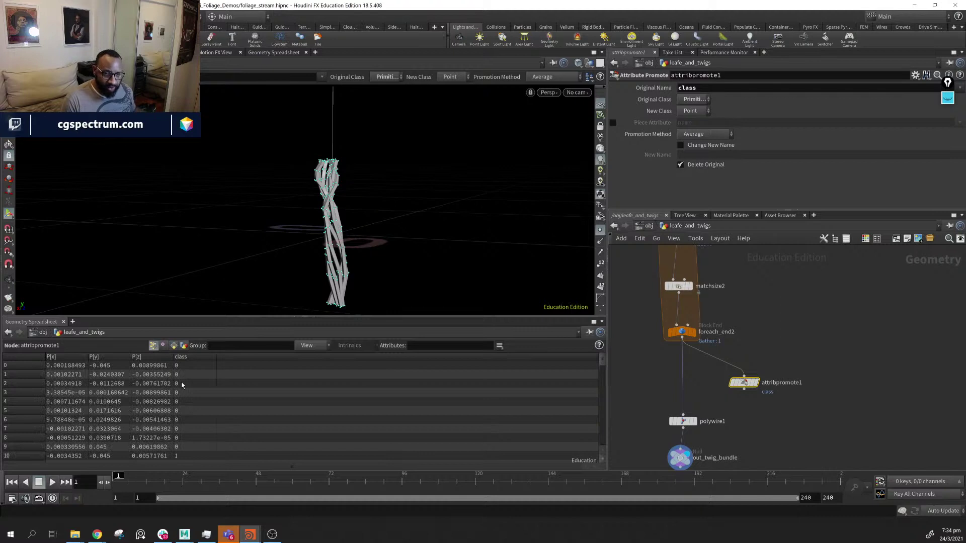
scroll(182, 387, down, 15)
scroll(182, 387, up, 8)
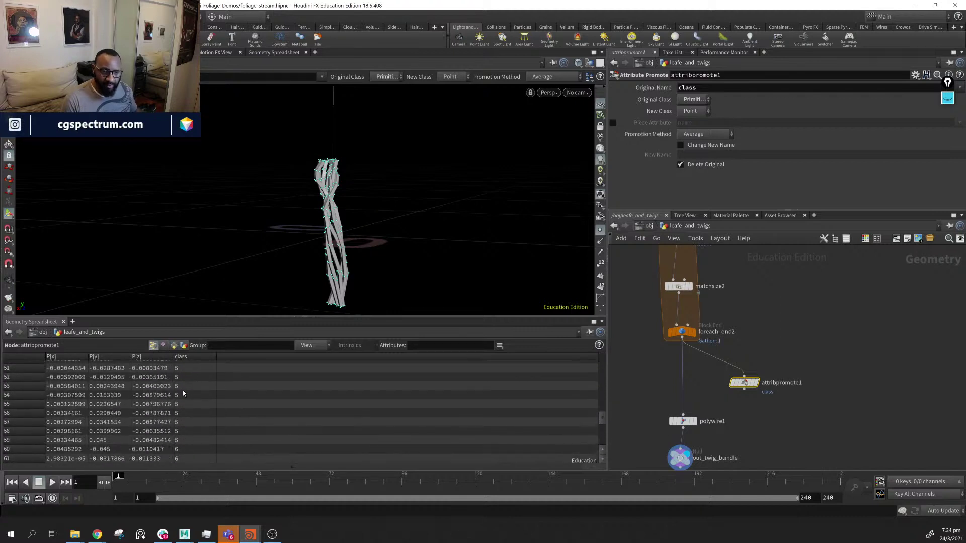
scroll(734, 364, up, 3)
Move the Attribute Promote node higher beside the main chain, leaving space beneath it
middle_drag(772, 409, 780, 366)
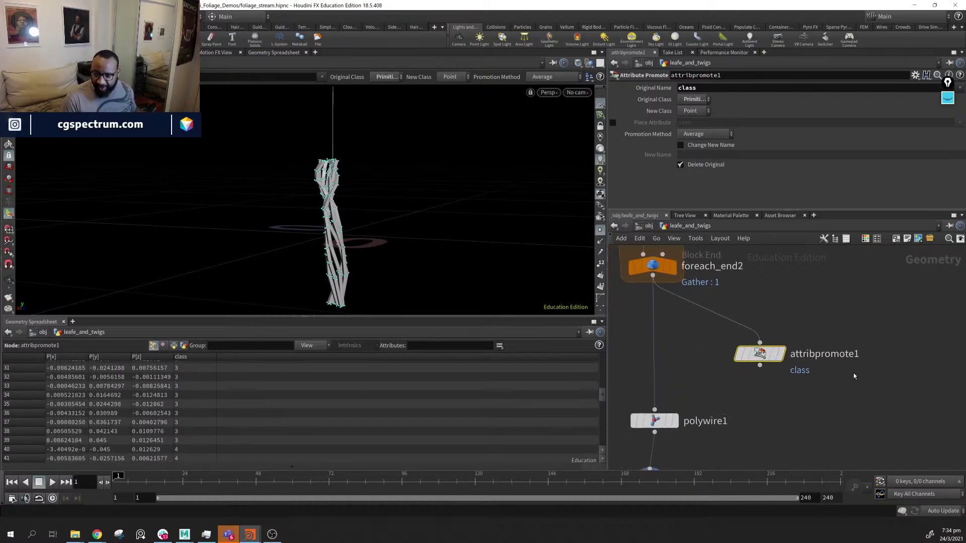
drag(760, 358, 783, 321)
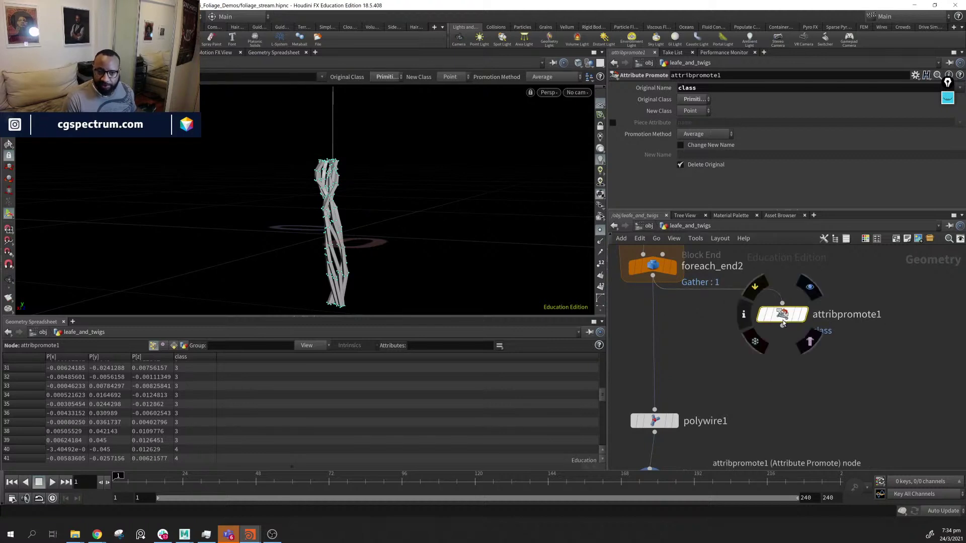
middle_drag(779, 363, 794, 363)
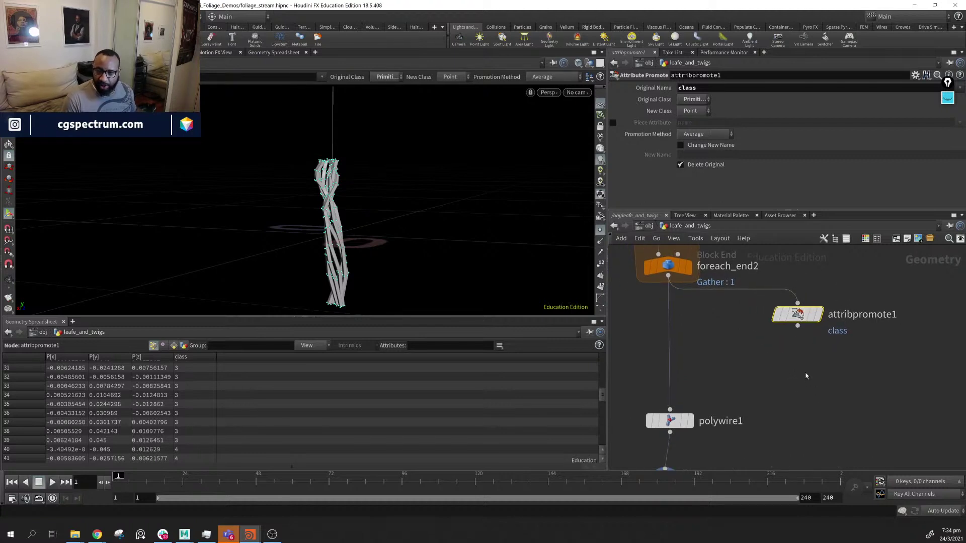
Add an Attribute Expression node below attribpromote1 and feed it from that node's output
click(803, 365)
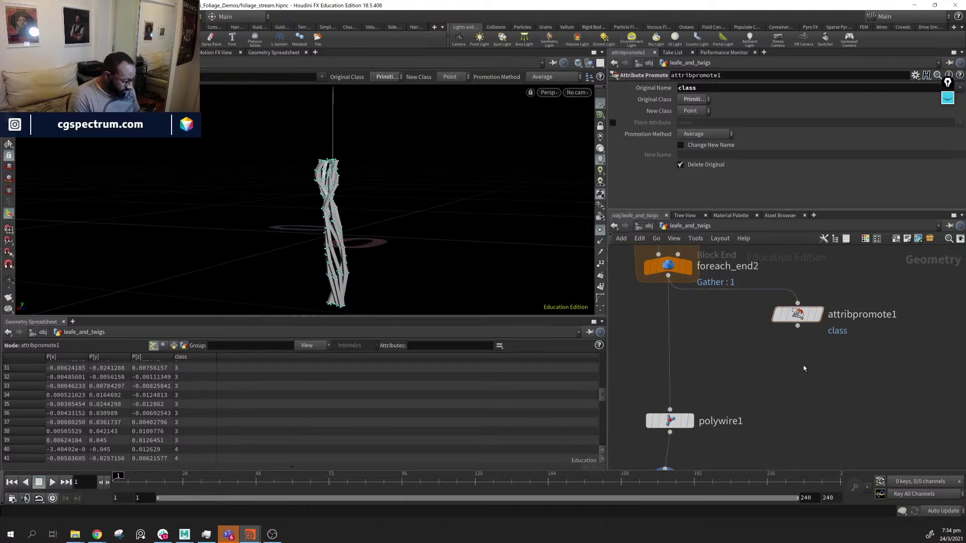
key(Tab)
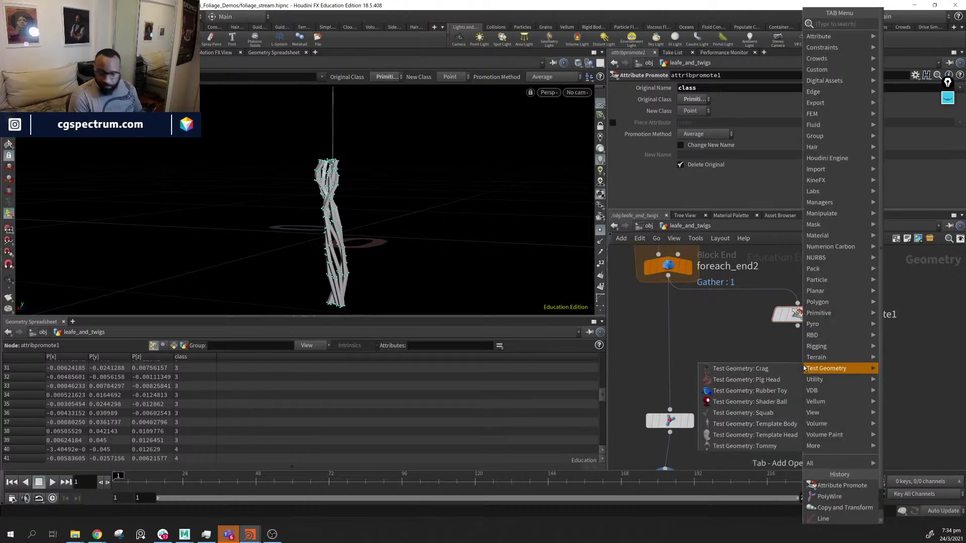
text(a)
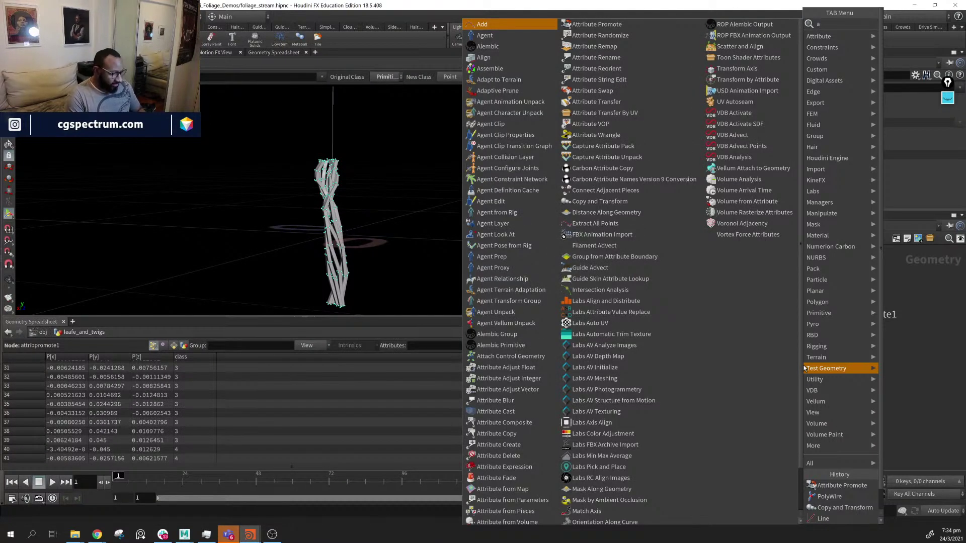
text(e)
key(Down)
key(Down)
key(Return)
click(803, 369)
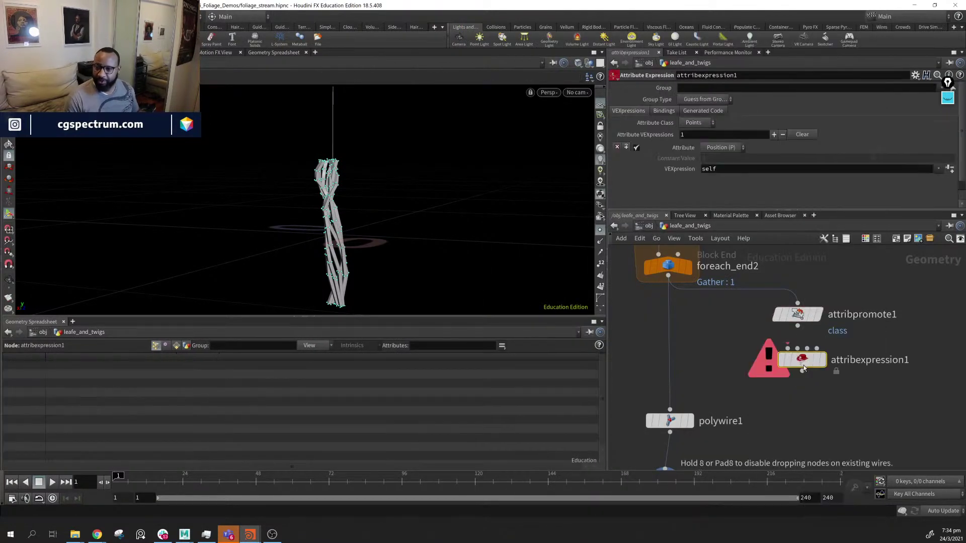
drag(803, 369, 805, 386)
drag(797, 326, 788, 365)
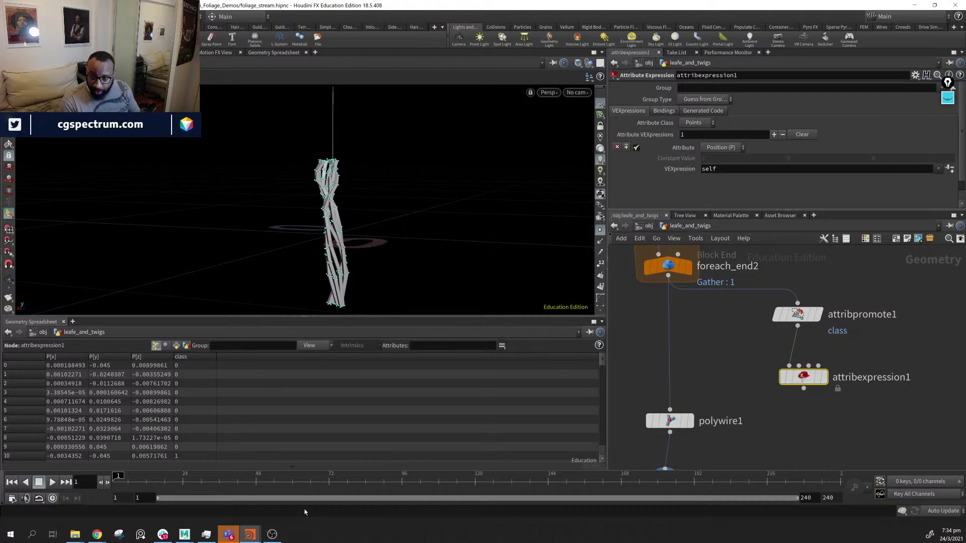
Make the expression write a custom point attribute named id with the Float type
click(738, 148)
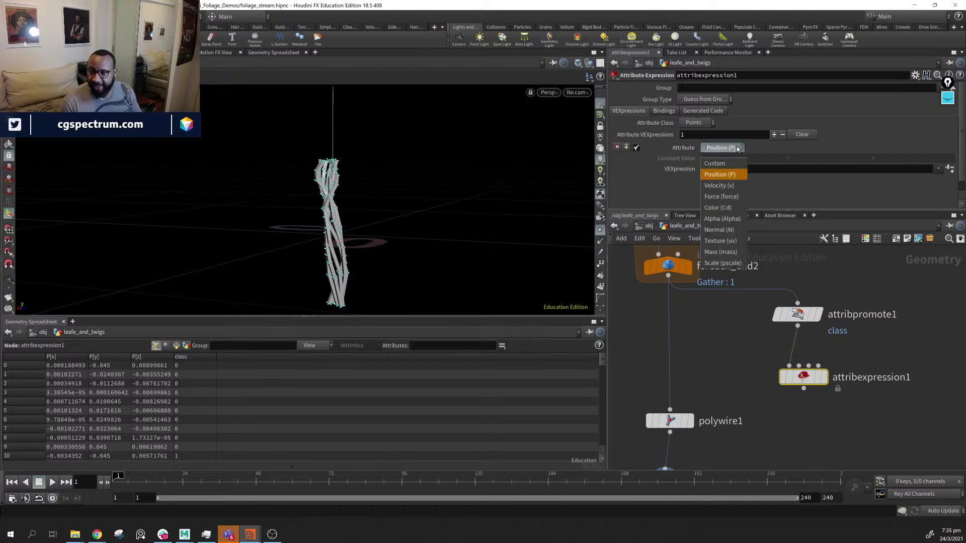
click(731, 164)
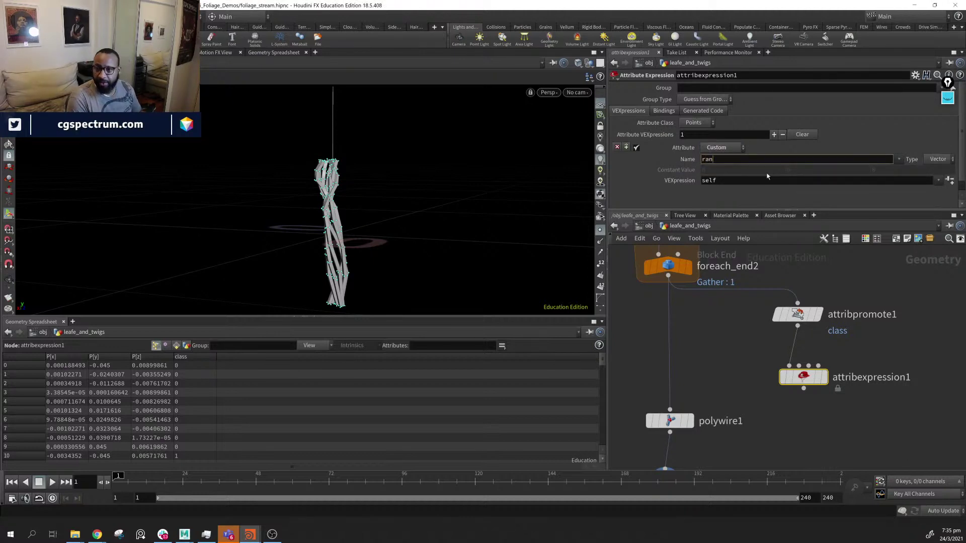
key(Return)
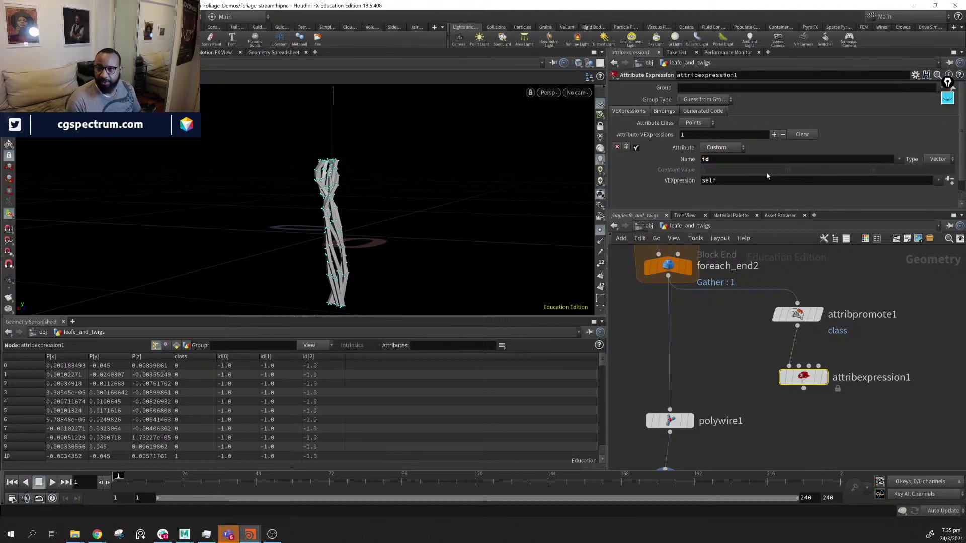
click(942, 161)
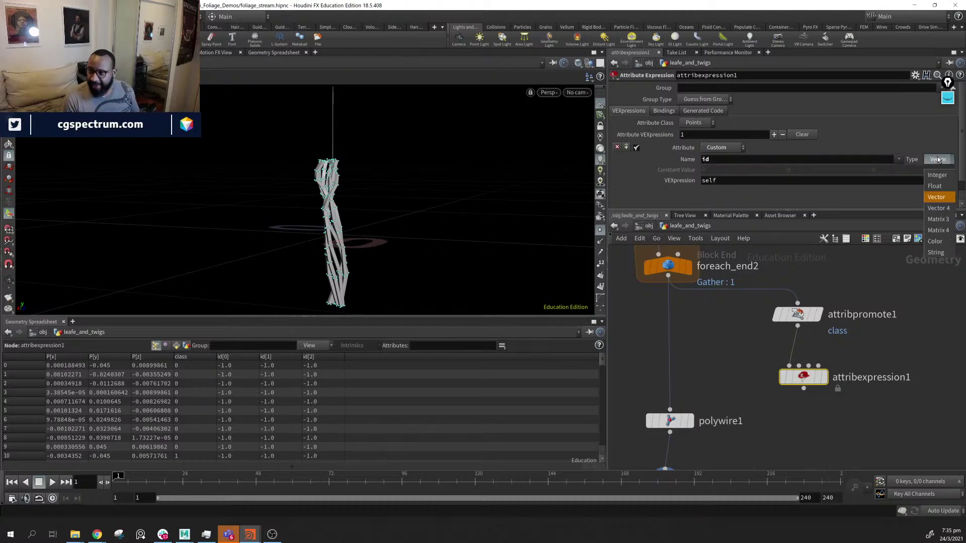
click(947, 190)
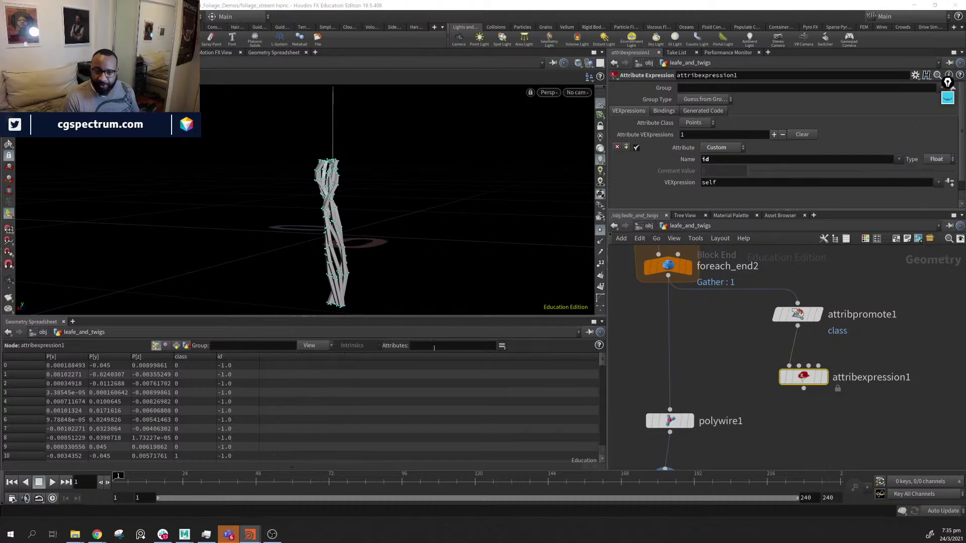
Replace the id attribute's VEXpression with the Random preset
click(736, 184)
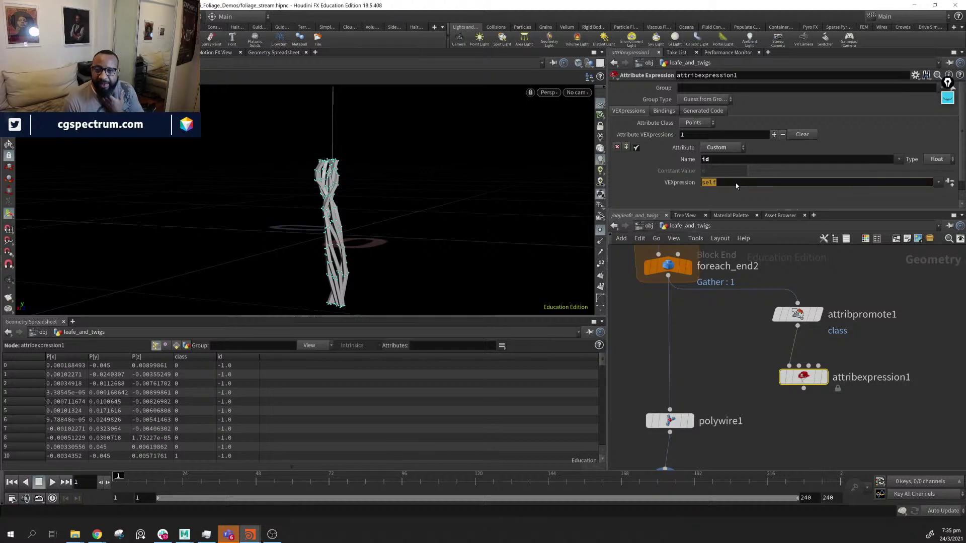
text(rna)
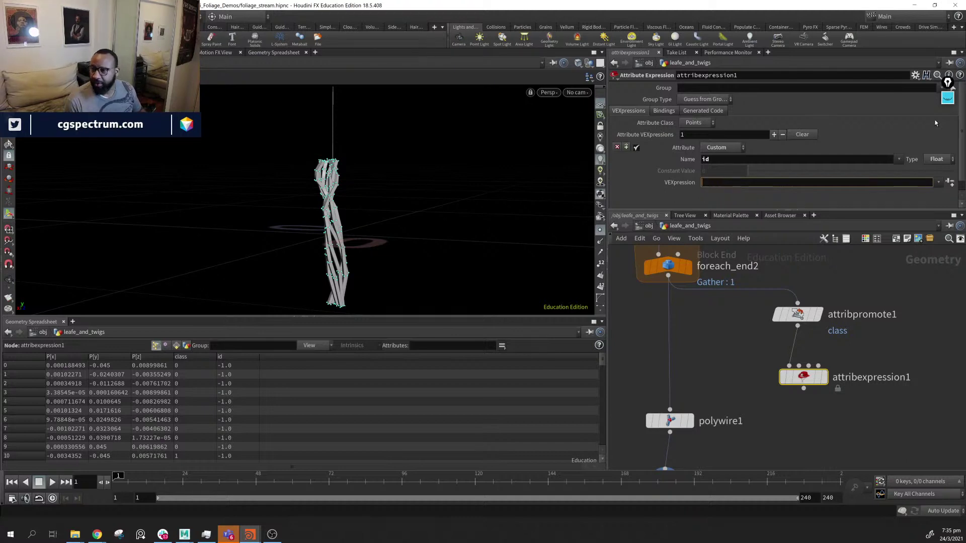
click(937, 183)
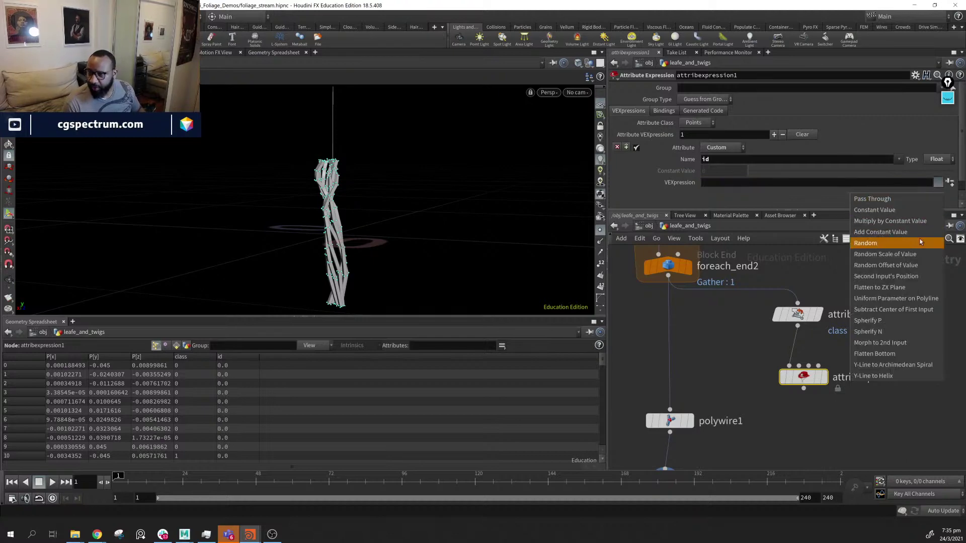
click(865, 243)
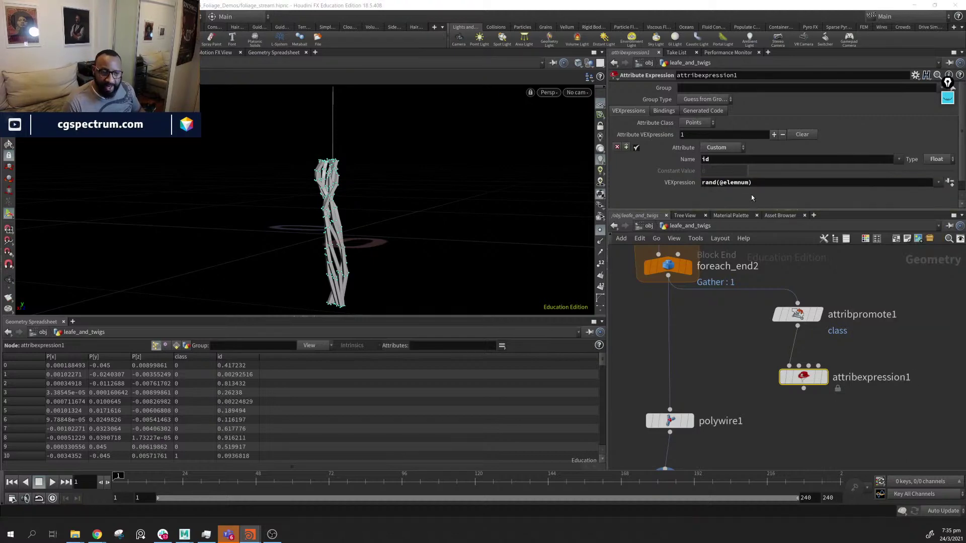
click(850, 182)
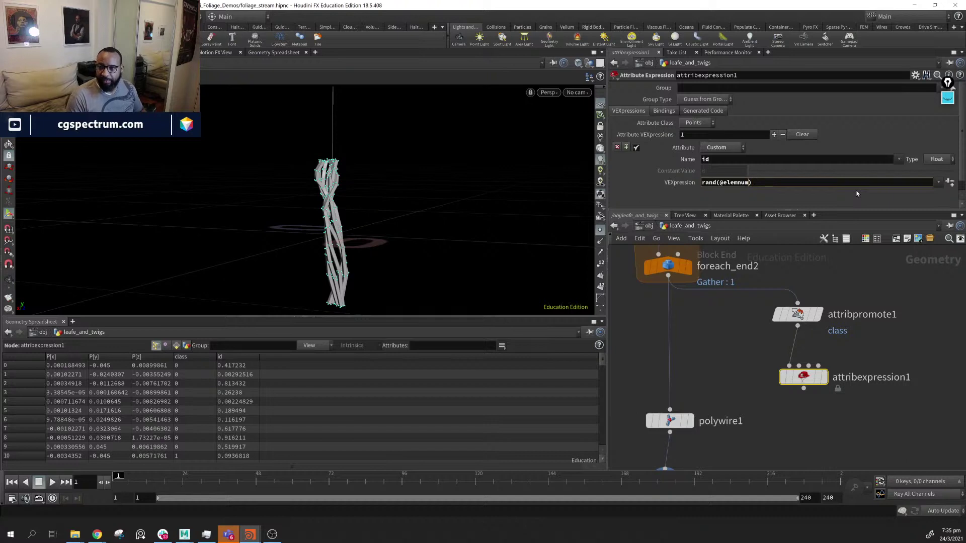
key(BackSpace)
key(BackSpace)
key(BackSpace)
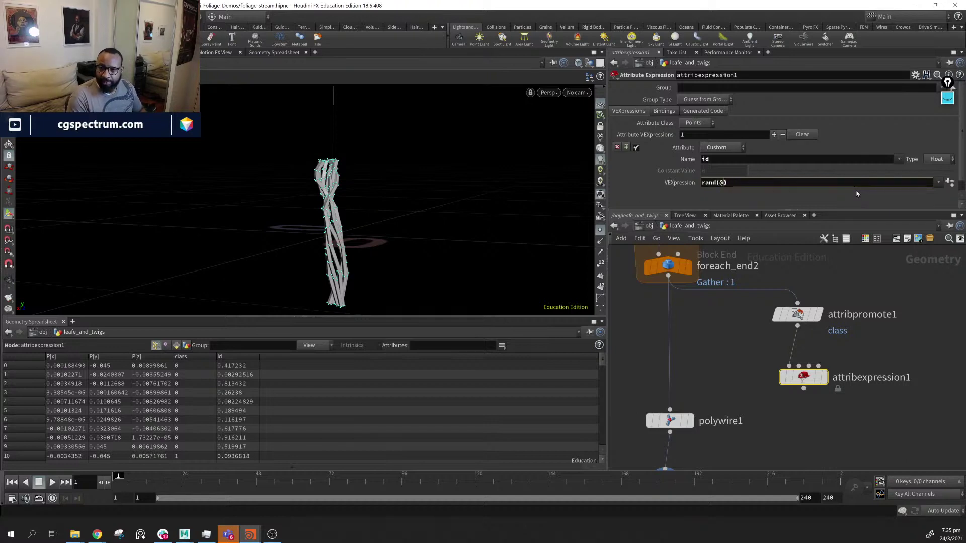
key(Return)
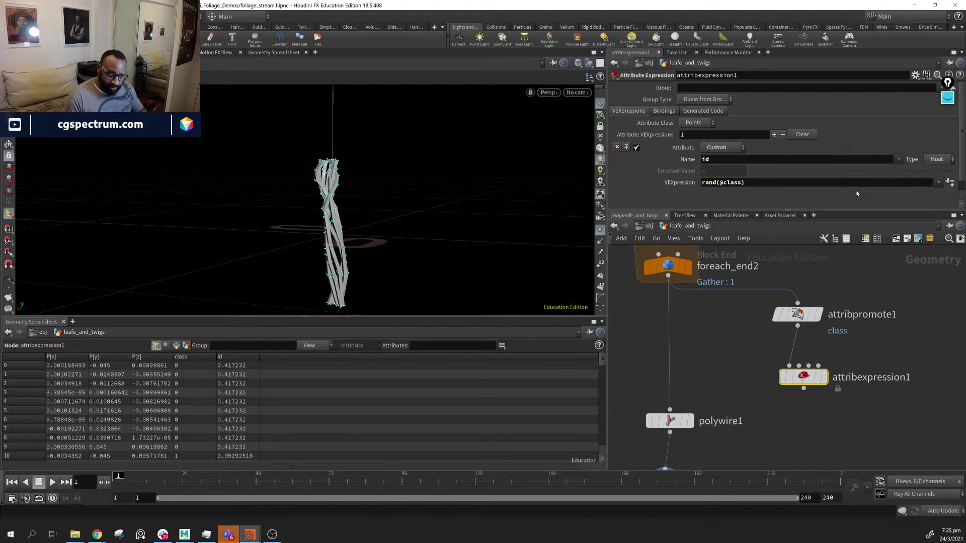
scroll(265, 452, down, 3)
scroll(751, 202, down, 1)
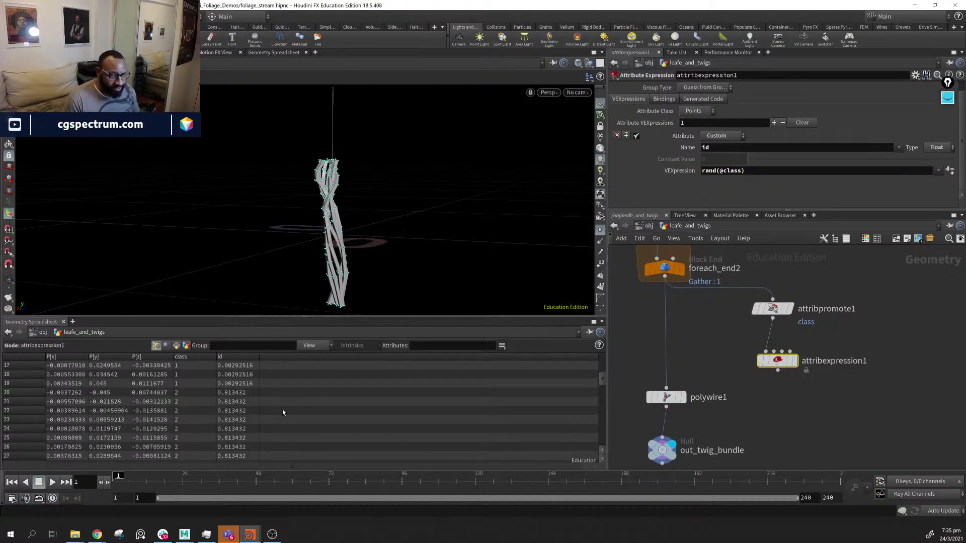
scroll(265, 426, down, 15)
scroll(263, 427, up, 17)
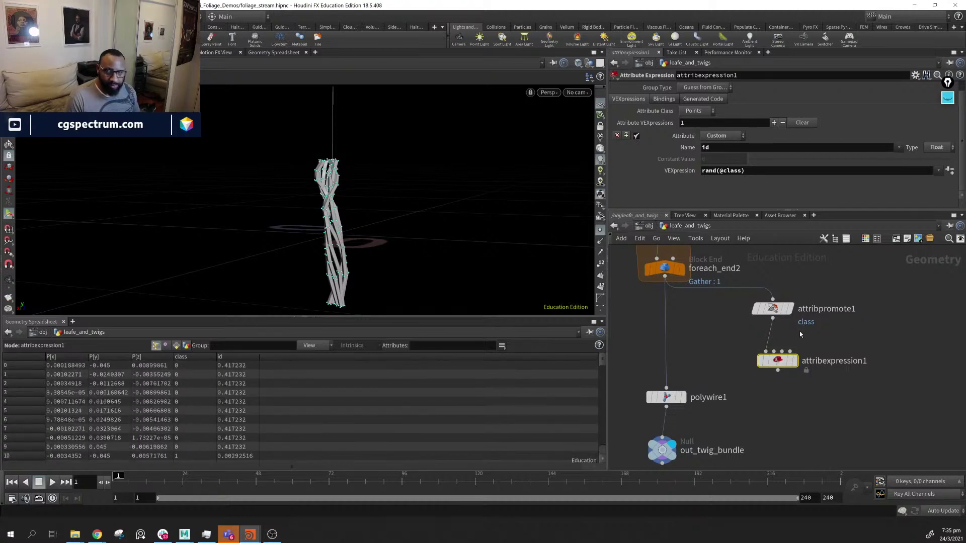
Move attribexpression1 closer beneath attribpromote1 and display its result in the viewport
drag(776, 361, 782, 344)
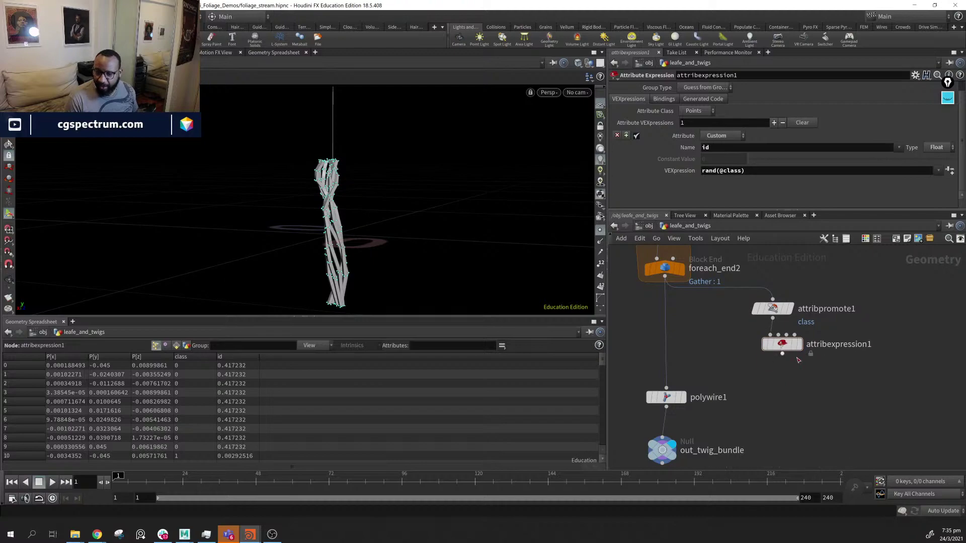
click(799, 344)
alt+drag(369, 201, 334, 212)
scroll(334, 211, up, 2)
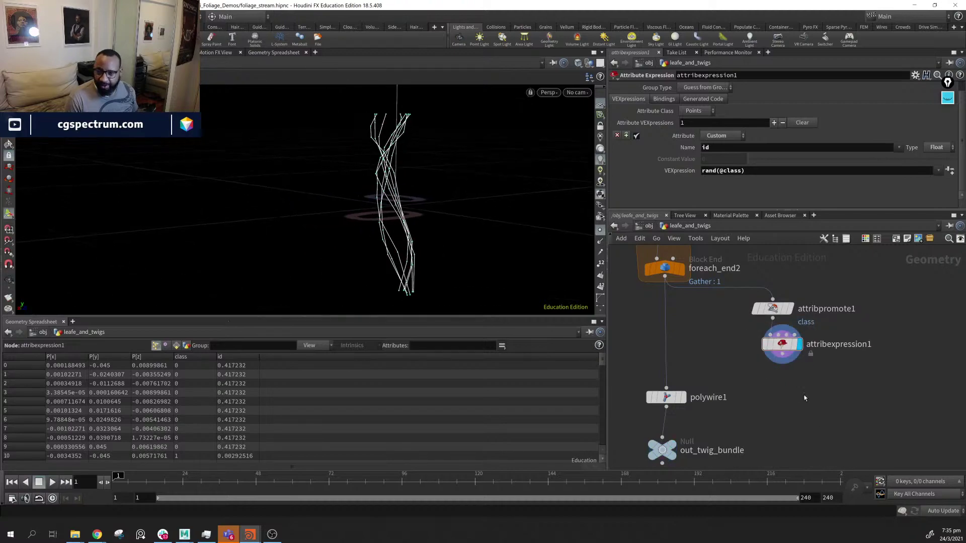
Add a Color node below attribexpression1
key(Tab)
text(cl)
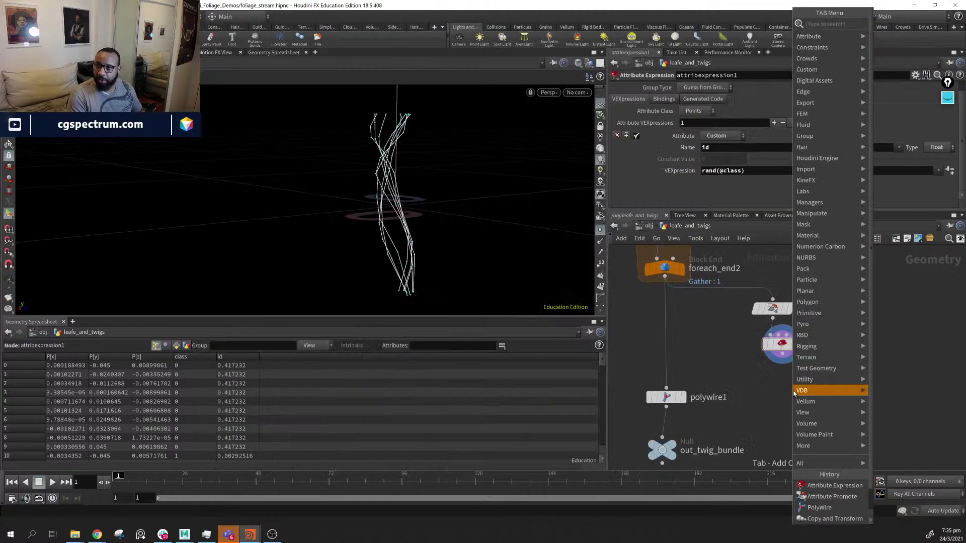
key(BackSpace)
key(BackSpace)
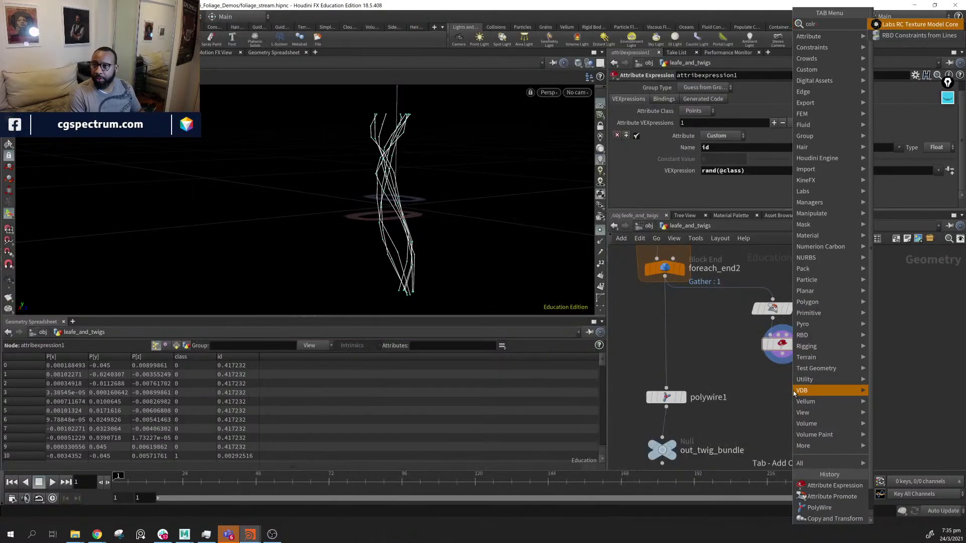
text(colr)
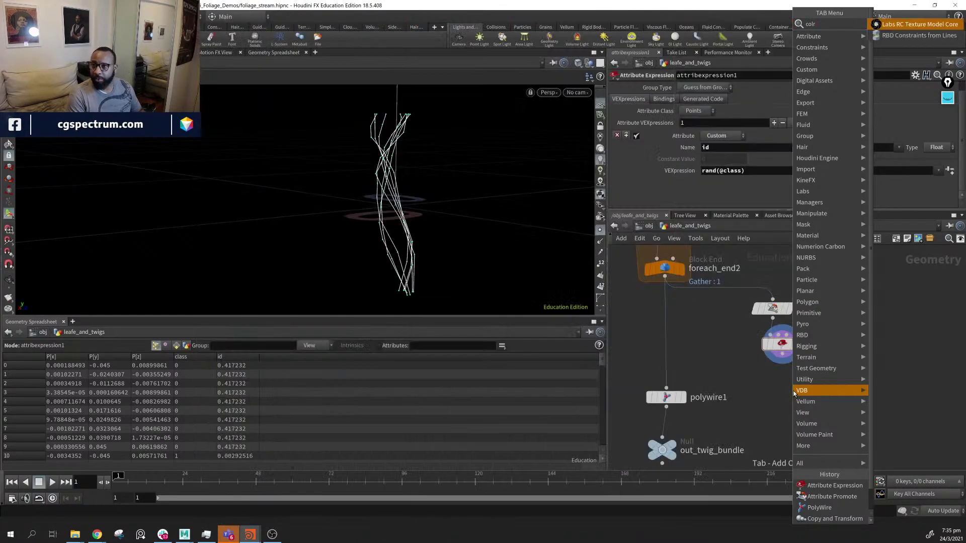
key(BackSpace)
text(or)
key(Return)
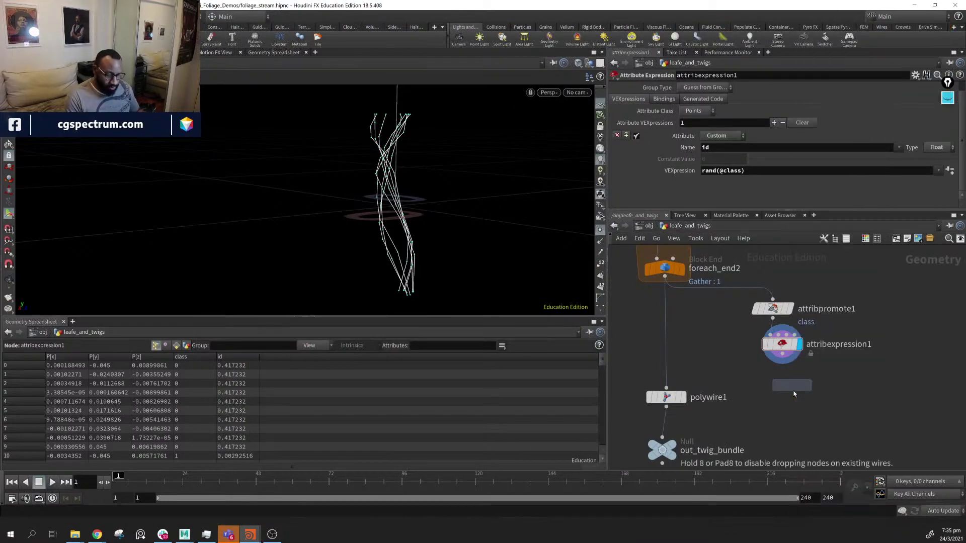
click(794, 394)
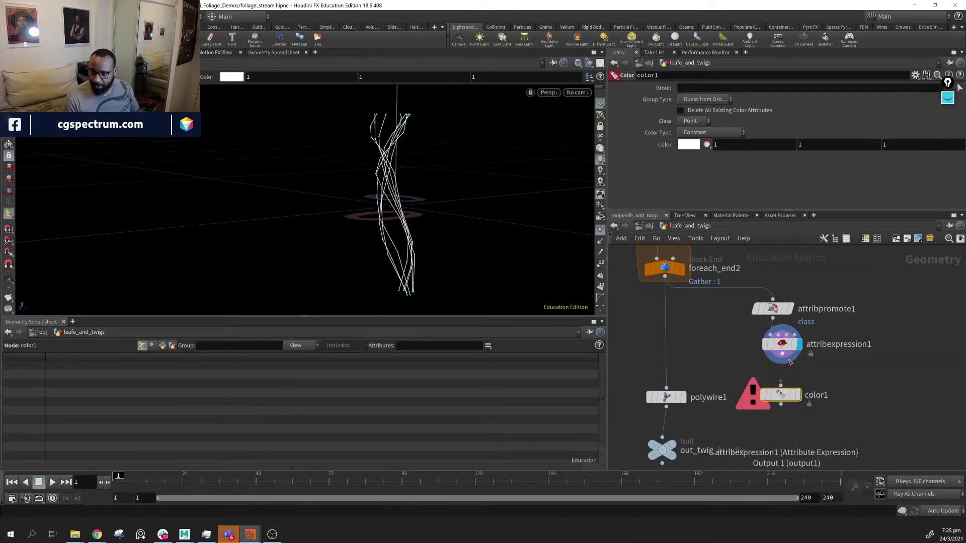
Connect attribexpression1's output to the Color node and display the Color node's result
click(782, 354)
click(780, 384)
click(798, 395)
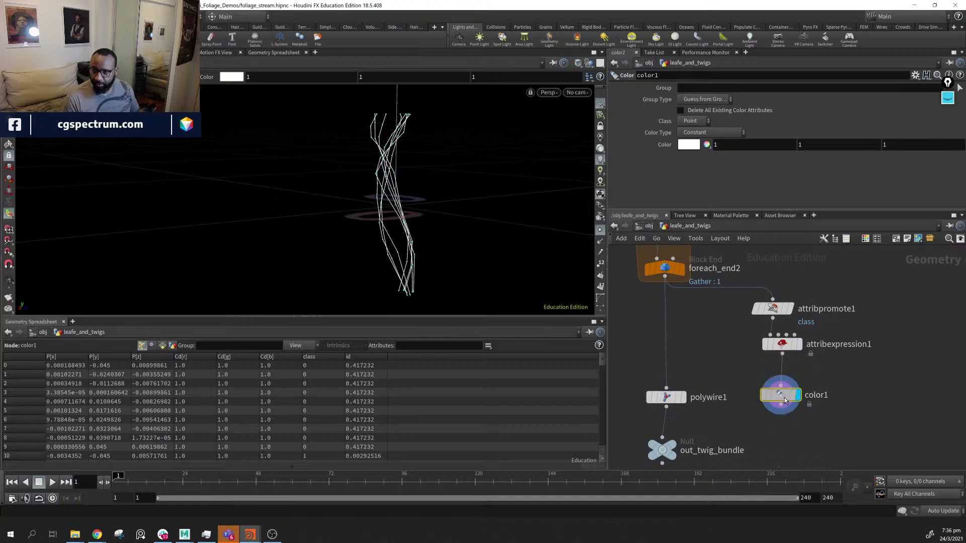
Colour the points with Ramp from Attribute driven by the id attribute, and inspect the strands up close
click(714, 134)
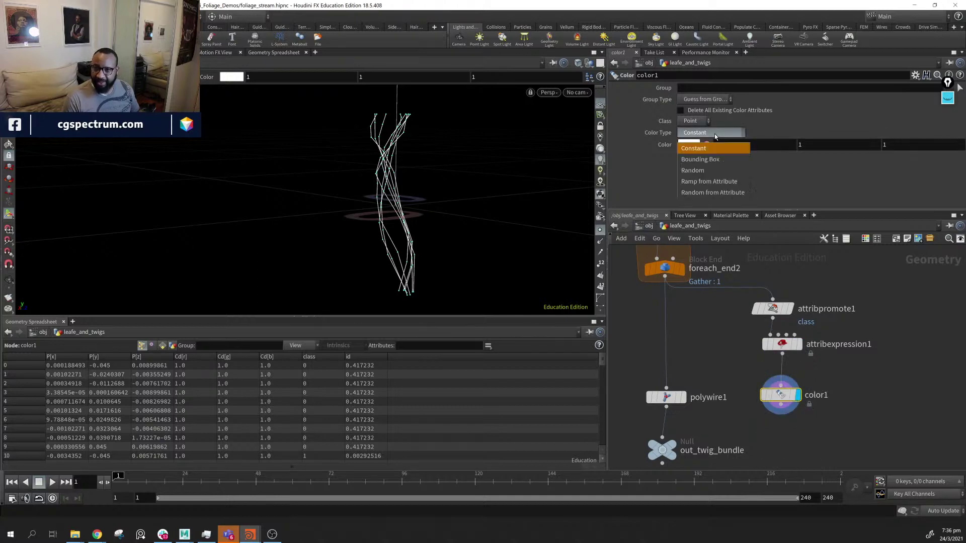
click(718, 182)
click(684, 145)
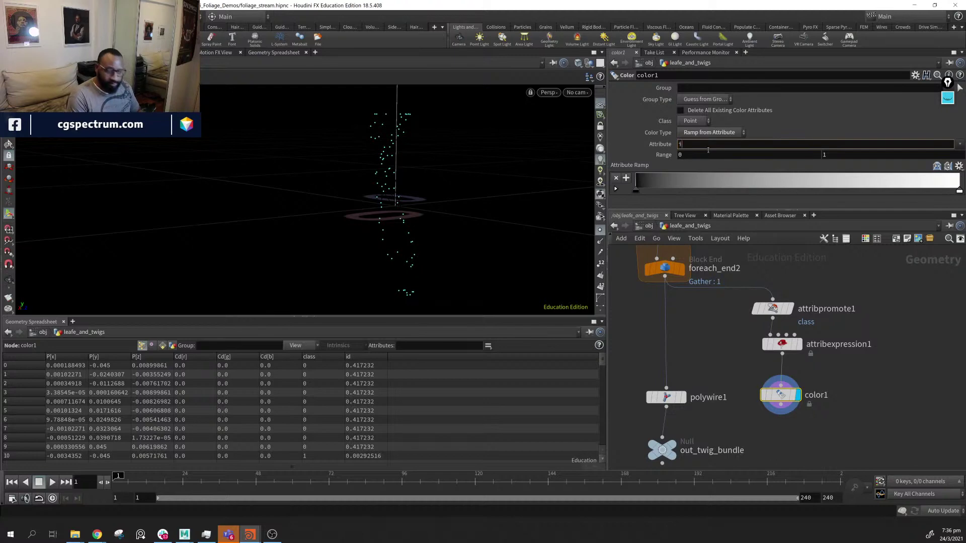
text(id)
key(Return)
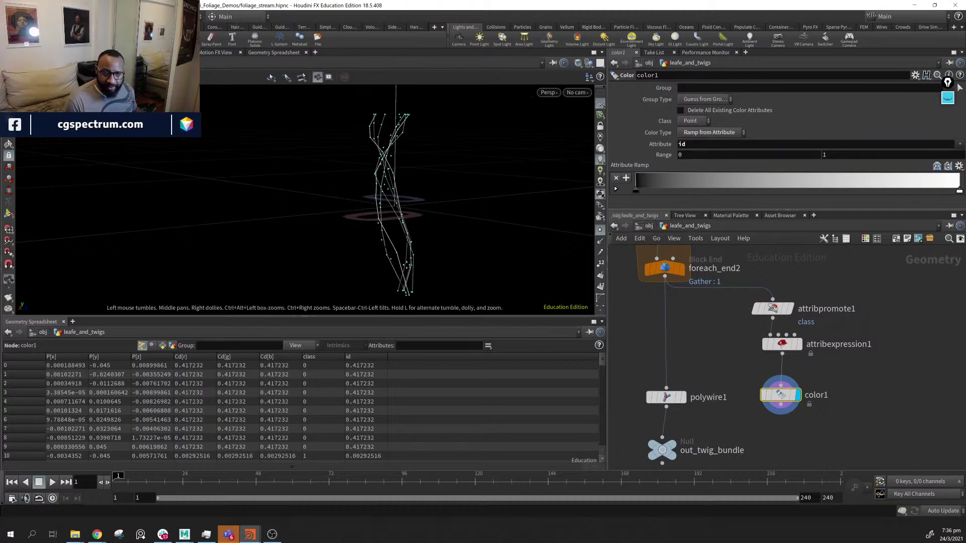
alt+right_drag(221, 165, 447, 195)
drag(447, 196, 422, 171)
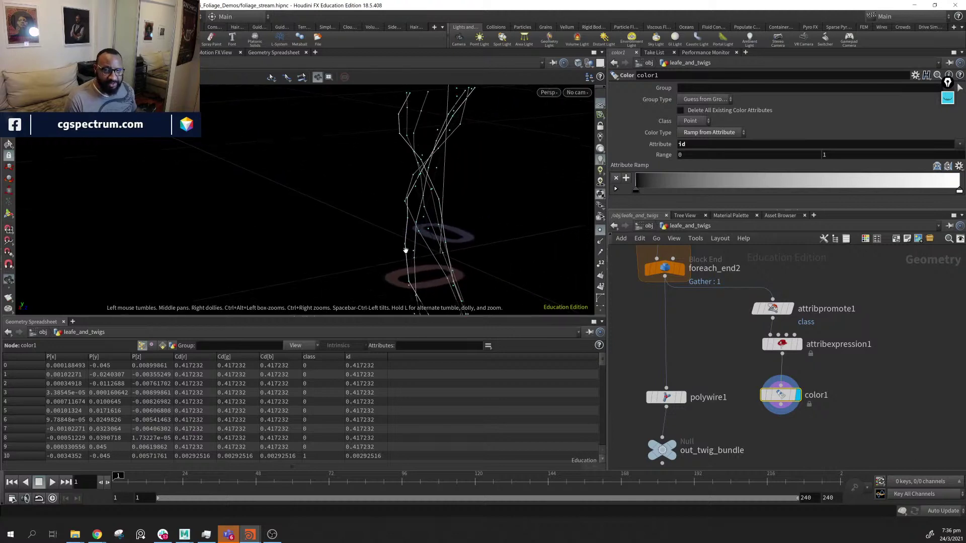
Set the attribute ramp's start colour to a dark brown with hue 30, saturation 1 and value about 0.15
double_click(634, 190)
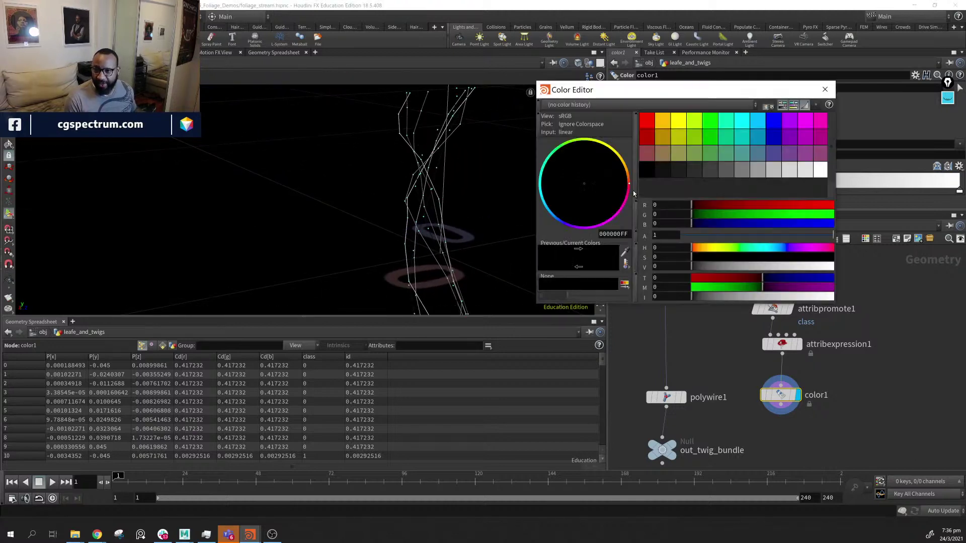
click(663, 135)
click(713, 265)
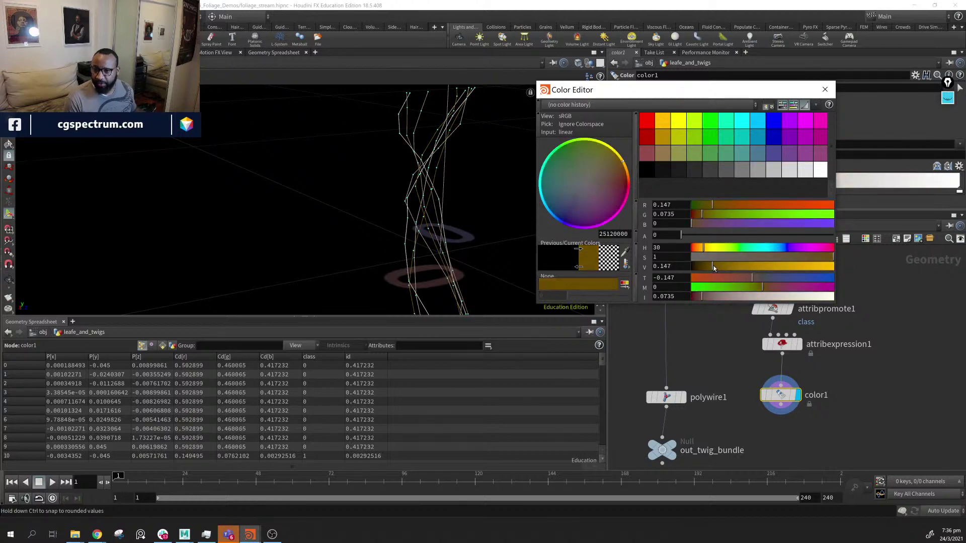
click(825, 89)
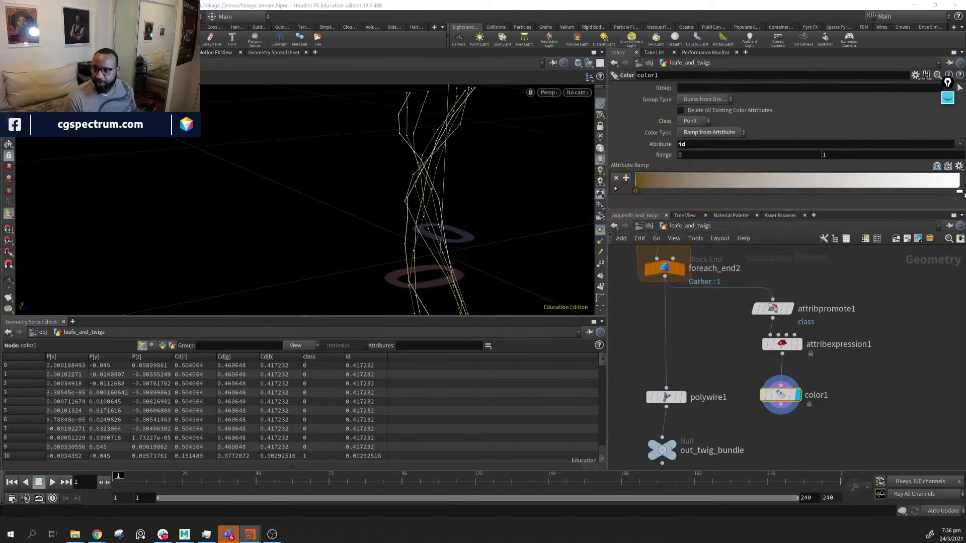
Set the attribute ramp's end colour to a light tan with hue 30, saturation about 0.73 and value about 0.88
double_click(959, 192)
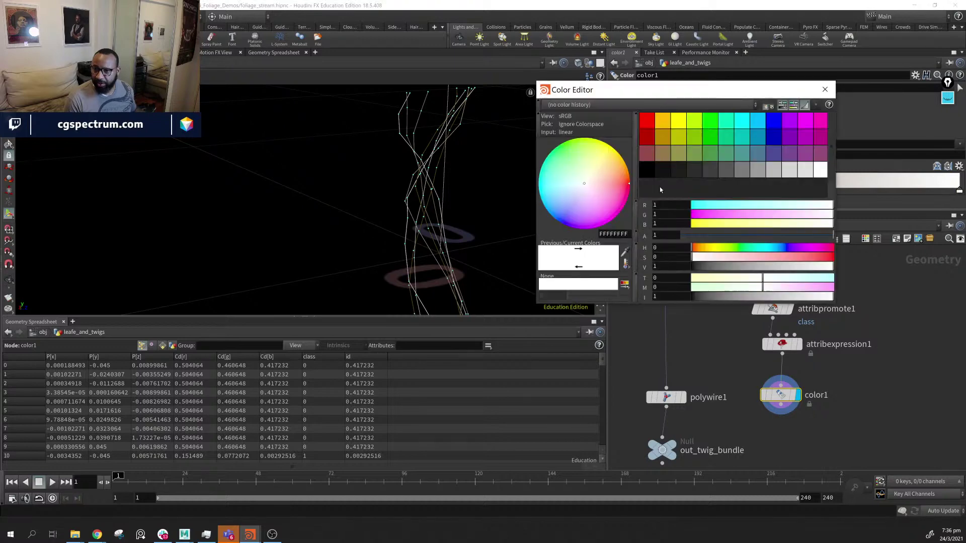
click(662, 138)
click(810, 256)
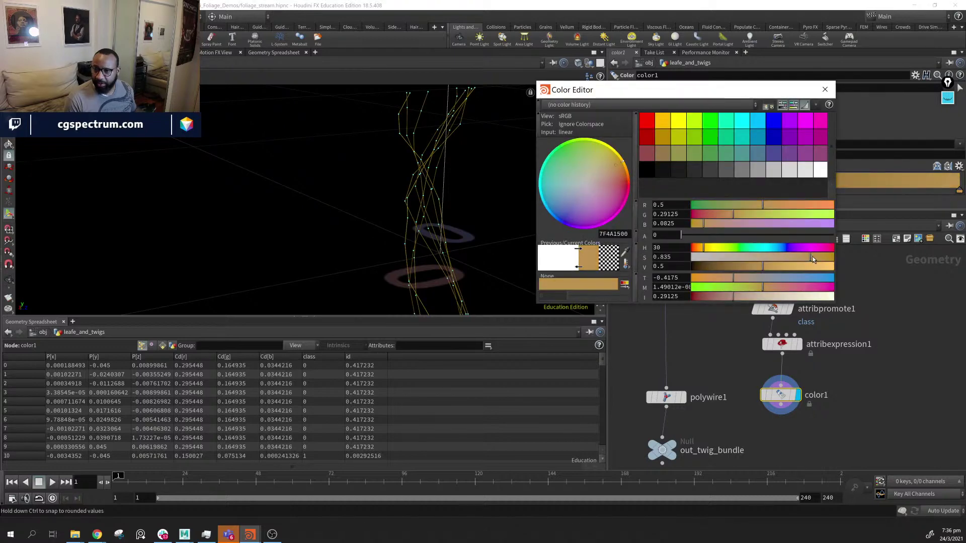
mouse_move(812, 265)
mouse_down()
mouse_move(803, 266)
mouse_move(812, 265)
mouse_up()
click(811, 264)
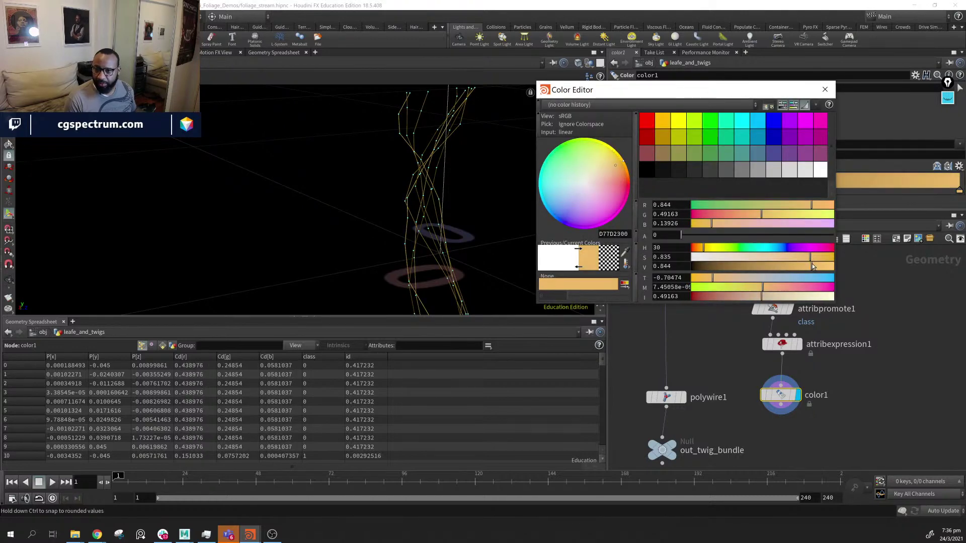
click(816, 266)
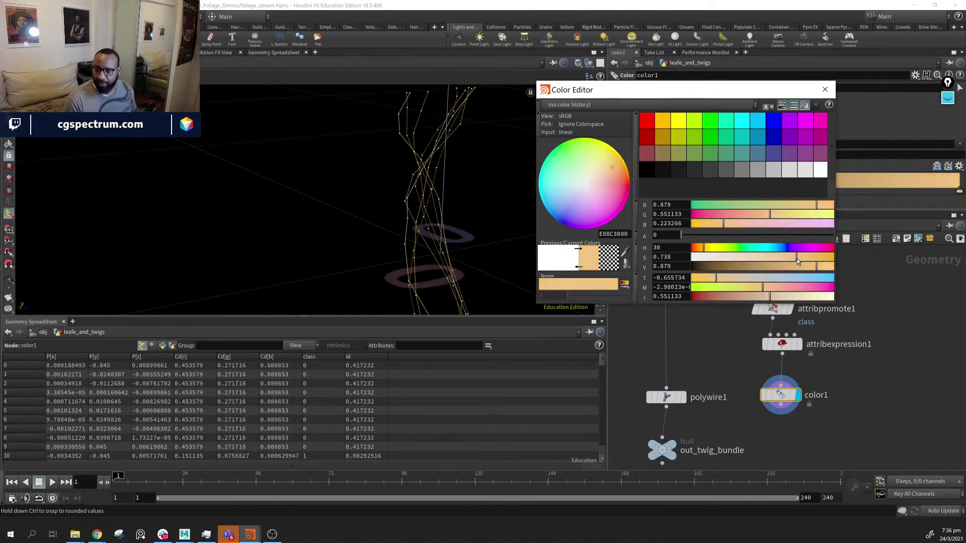
click(796, 257)
click(825, 90)
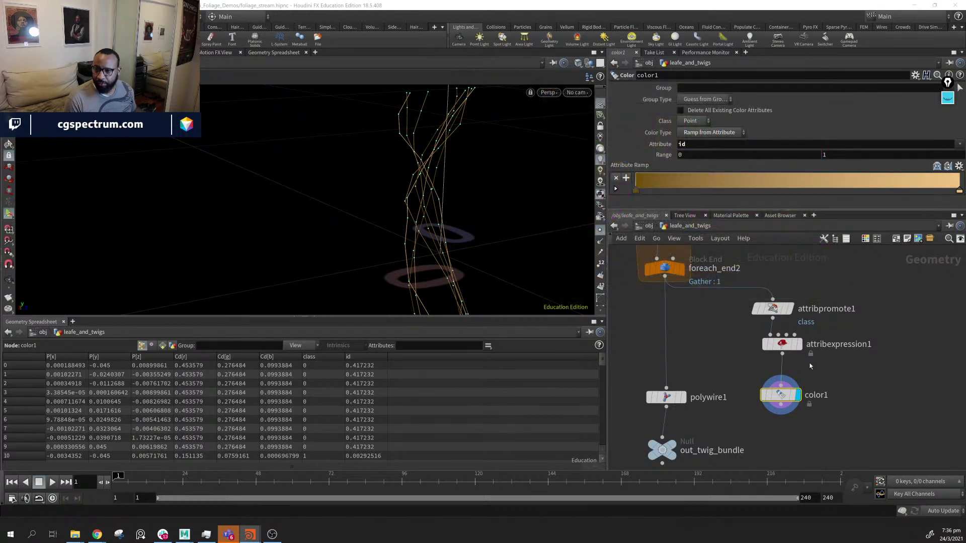
Connect color1's output to polywire1's input and display polywire1 to see the coloured twigs
drag(780, 414, 665, 389)
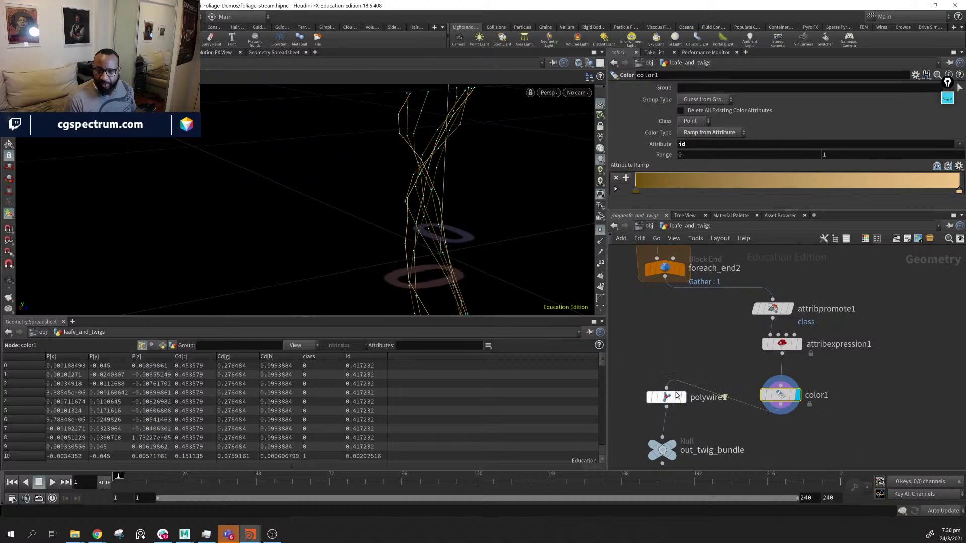
click(683, 399)
alt+drag(518, 269, 427, 237)
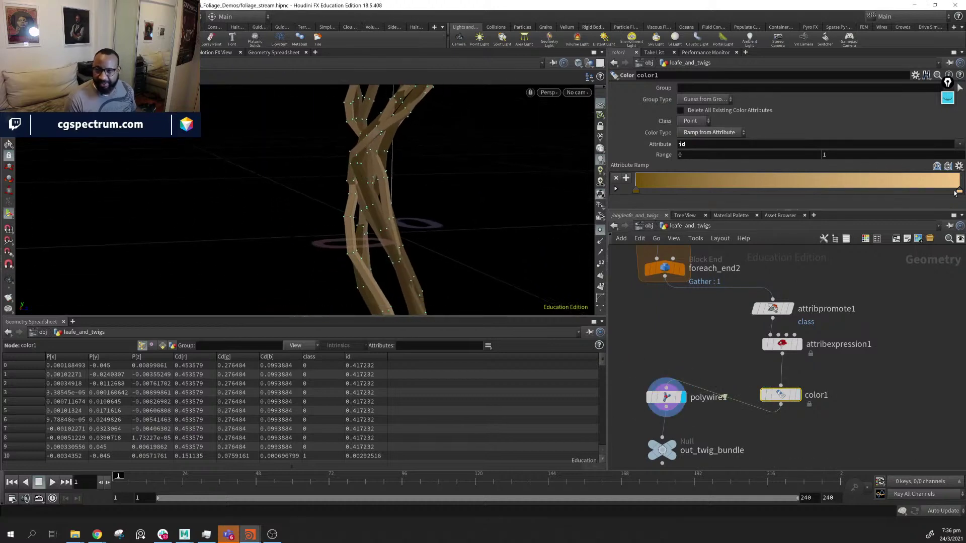
Reduce the saturation of the attribute ramp's start colour to about 0.5 and its end colour to about 0.52
double_click(635, 191)
drag(792, 259, 762, 255)
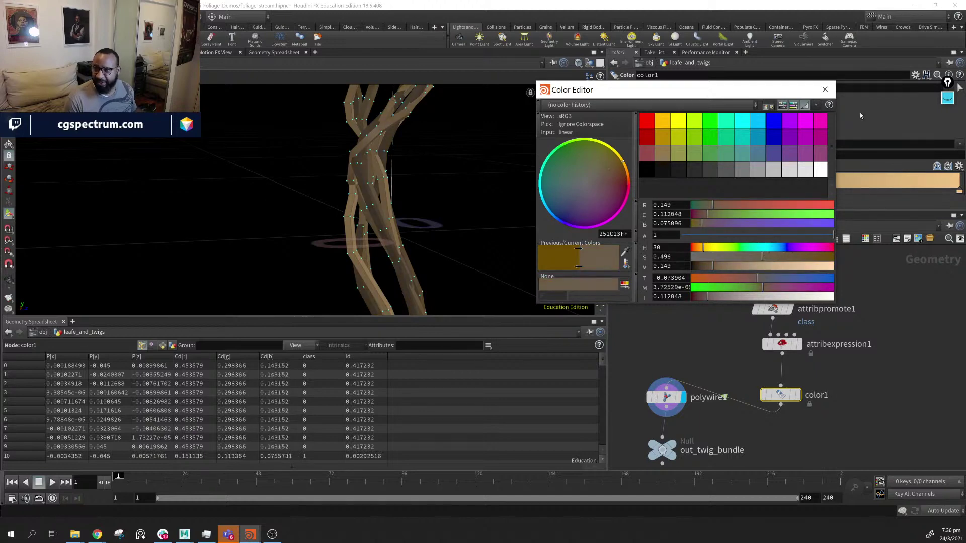
click(825, 89)
double_click(959, 191)
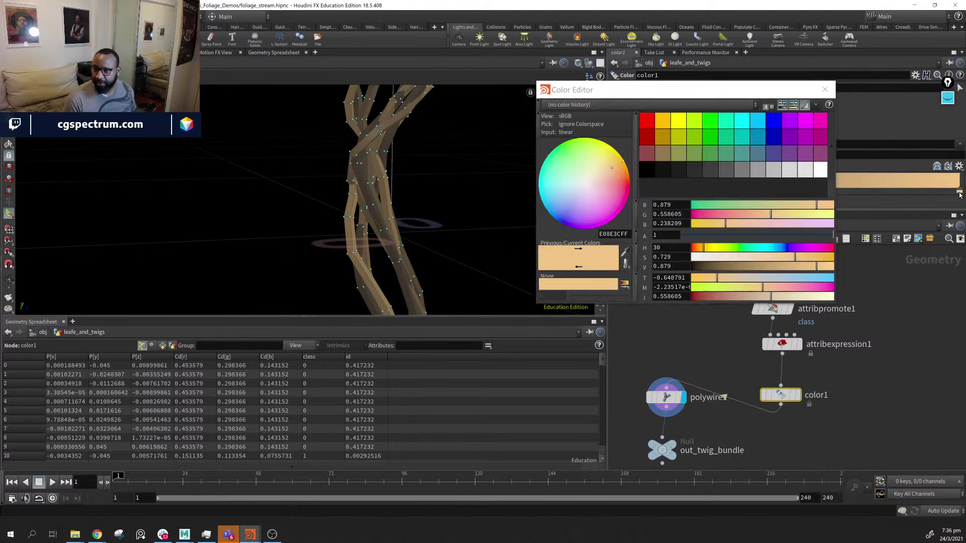
mouse_move(762, 261)
mouse_down()
mouse_move(754, 259)
mouse_move(776, 261)
mouse_move(767, 257)
mouse_up()
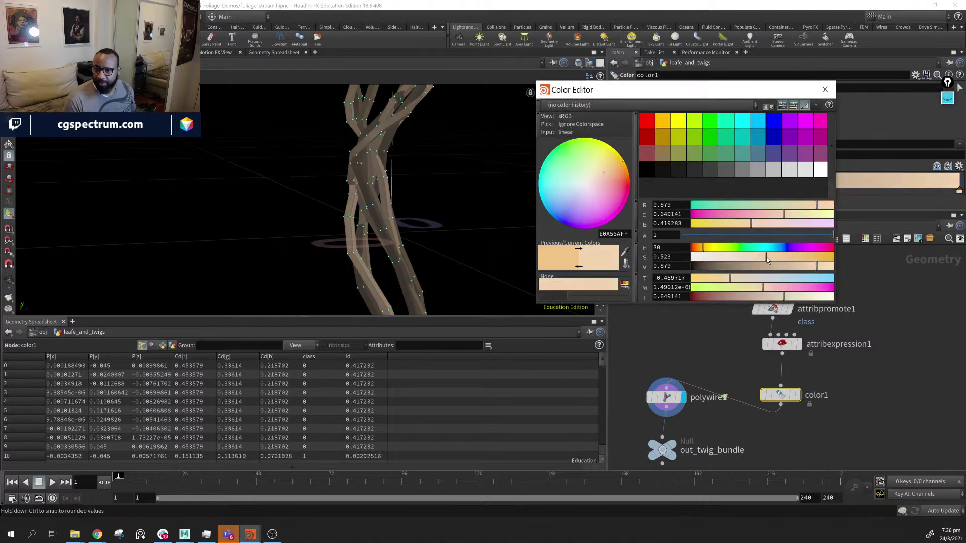
click(825, 89)
Turn off the point display in the viewport and view the twig bundle from farther away
drag(432, 253, 563, 196)
click(602, 230)
drag(433, 223, 291, 130)
right_drag(291, 129, 199, 101)
drag(475, 237, 455, 220)
right_drag(454, 220, 584, 255)
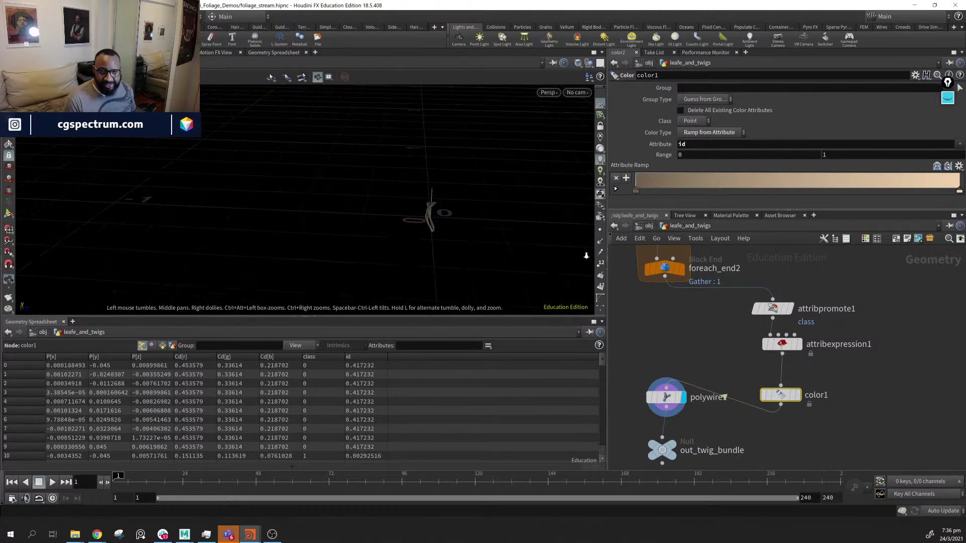
drag(584, 254, 409, 209)
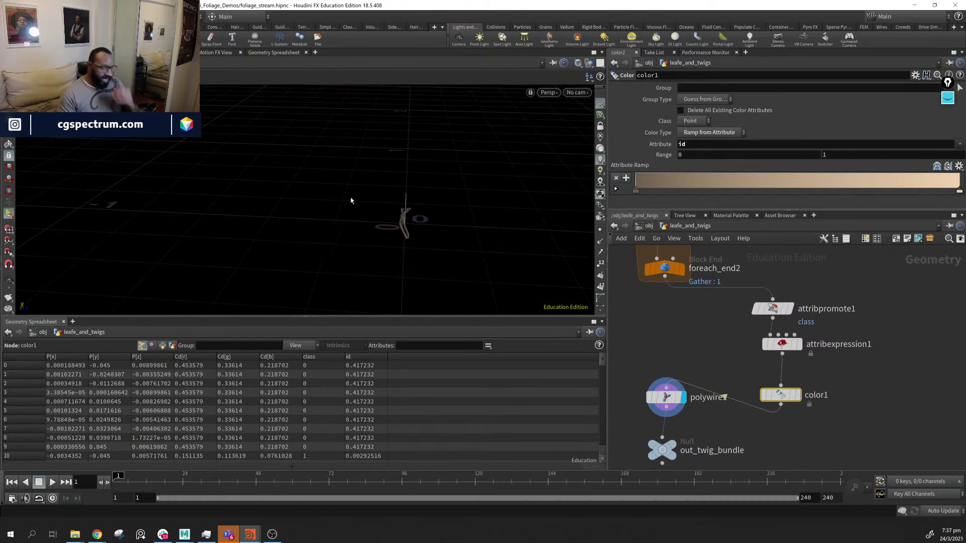
Arrange polywire1, out_twig_bundle and the attribute and color nodes in a tidy column below foreach_end2
middle_drag(879, 291, 860, 280)
middle_drag(789, 446, 824, 411)
drag(618, 339, 757, 432)
middle_drag(757, 433, 788, 423)
drag(714, 343, 719, 379)
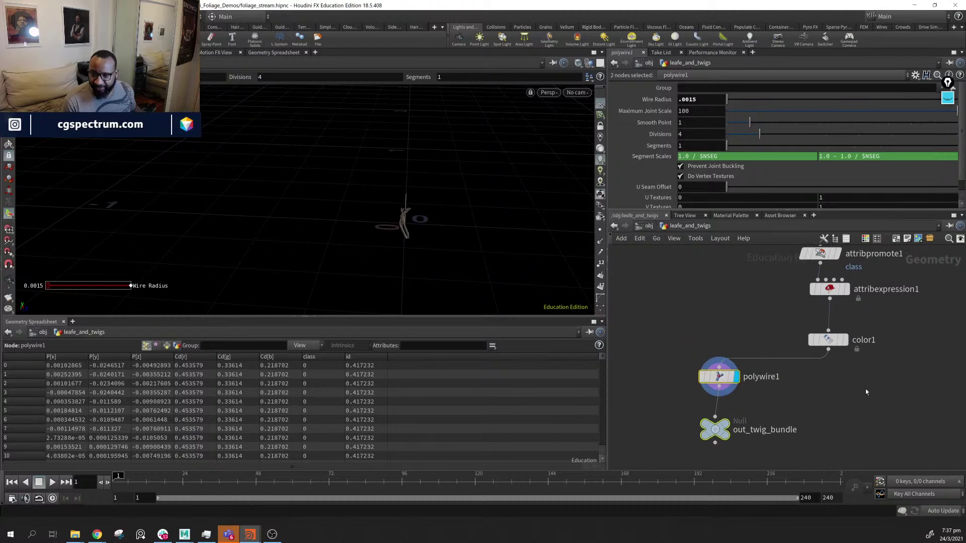
middle_drag(905, 262, 873, 324)
drag(873, 324, 761, 443)
drag(935, 282, 780, 457)
key(l)
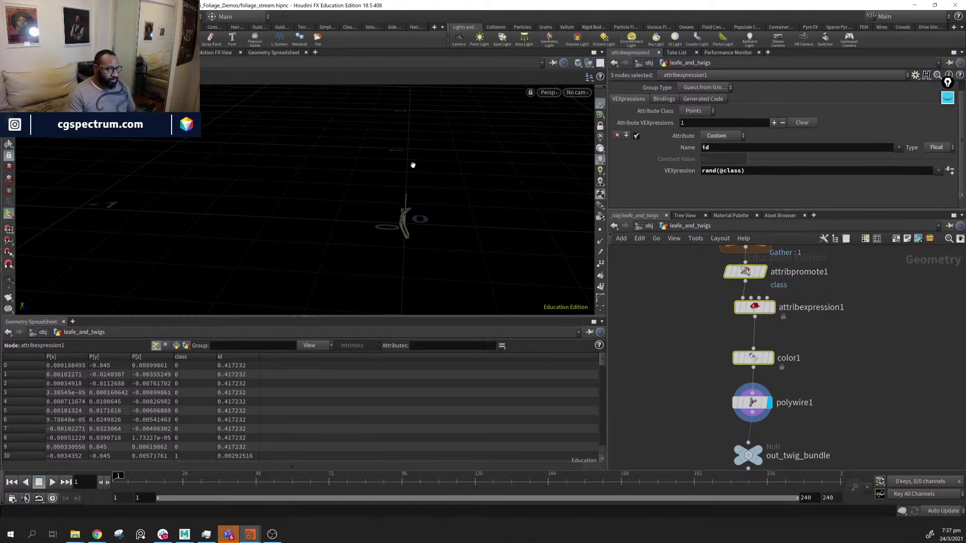
Examine the coloured twig bundle in the viewport from several angles and distances
alt+middle_drag(413, 164, 384, 171)
alt+middle_drag(402, 202, 381, 194)
alt+right_drag(381, 194, 450, 213)
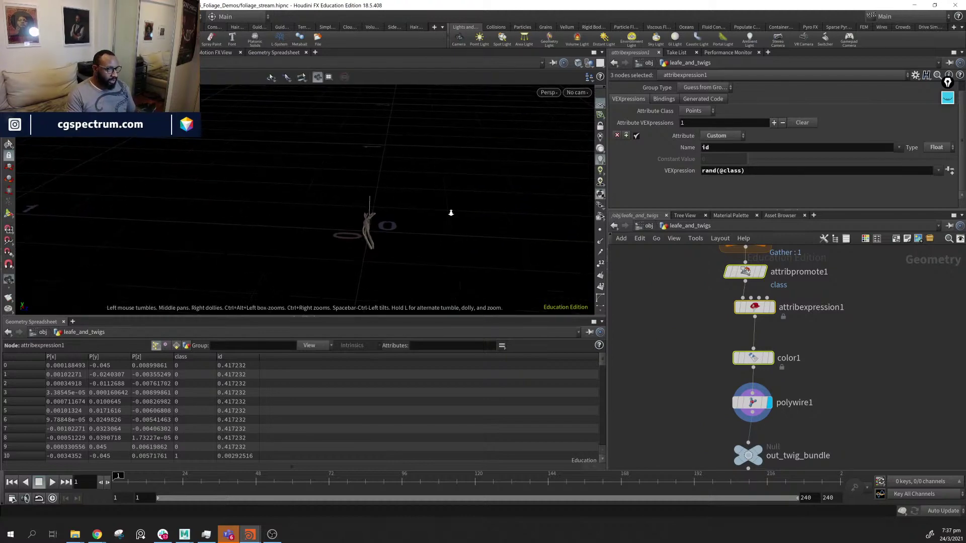
mouse_move(451, 213)
mouse_down()
mouse_move(403, 218)
mouse_move(444, 215)
mouse_up()
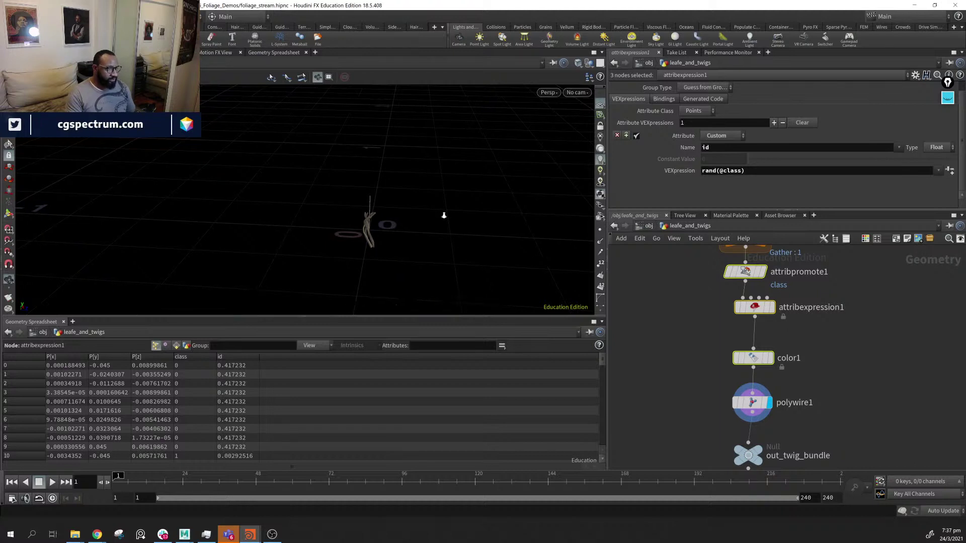
drag(444, 216, 328, 229)
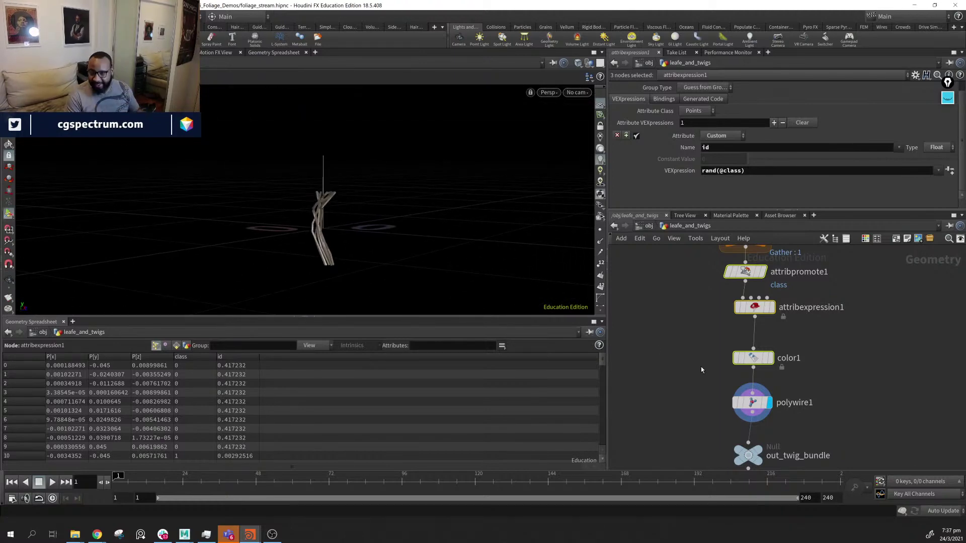
drag(399, 248, 443, 221)
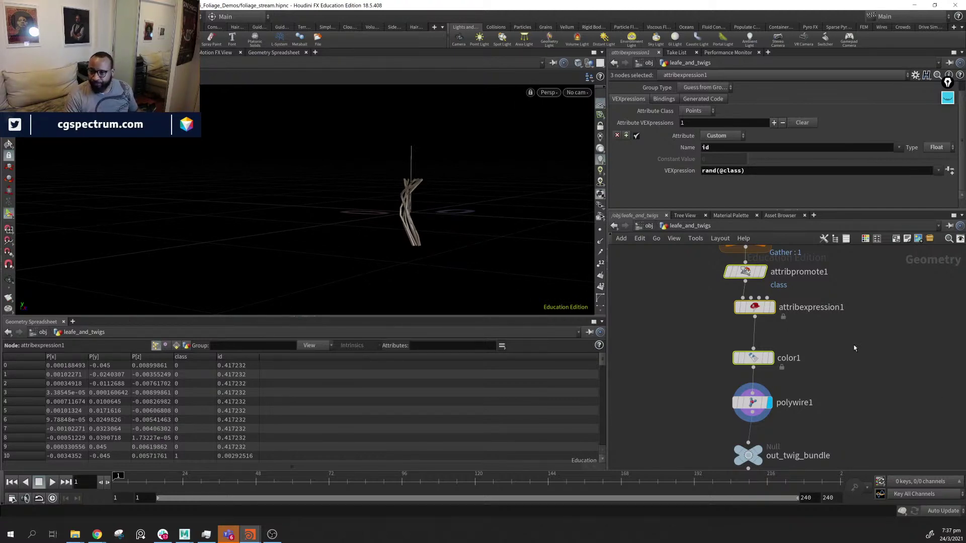
Review the leaf and twig node chains in the network, from the connectivity nodes down to the output nulls
middle_drag(854, 345, 918, 361)
scroll(919, 361, down, 2)
middle_drag(767, 363, 728, 368)
scroll(713, 376, down, 5)
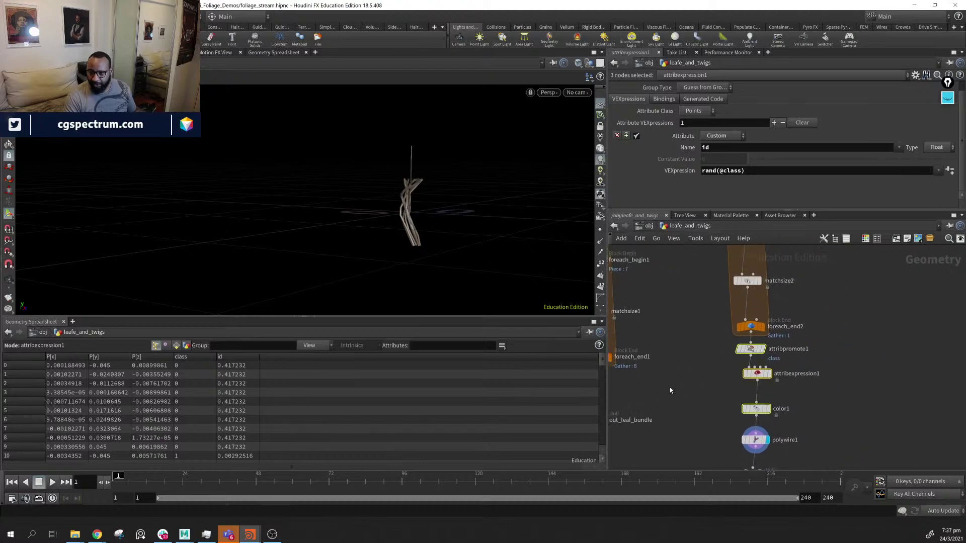
middle_drag(690, 394, 690, 422)
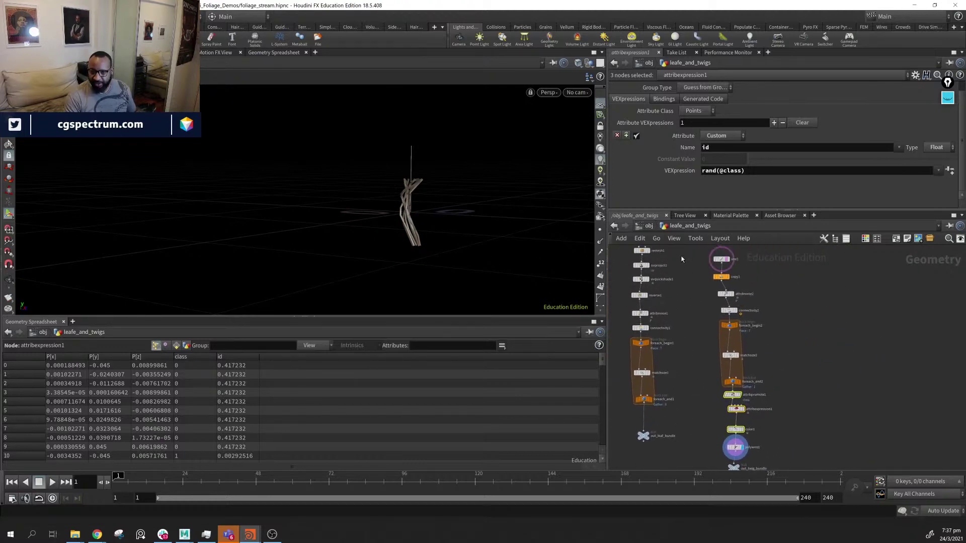
drag(681, 259, 710, 437)
middle_drag(808, 433, 866, 408)
click(868, 407)
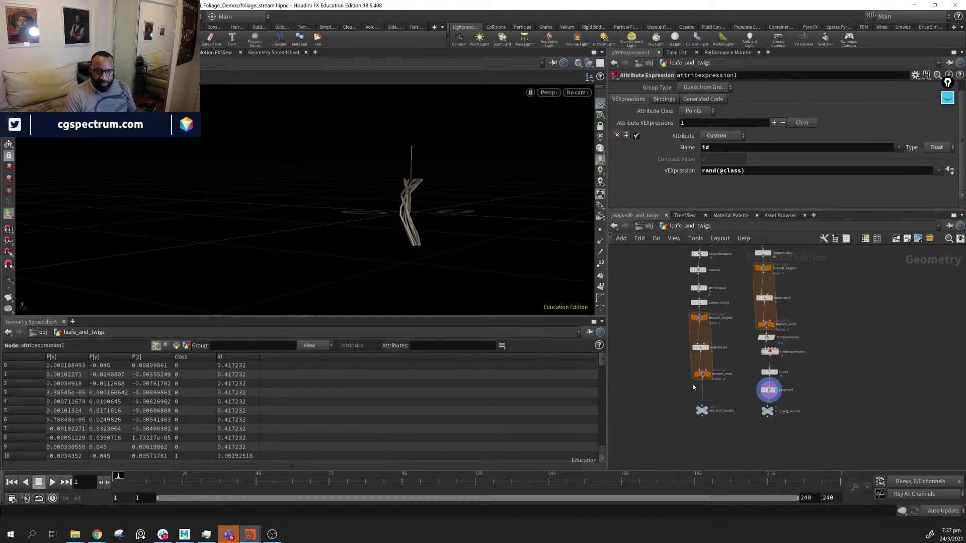
scroll(749, 395, up, 3)
middle_drag(733, 277, 721, 452)
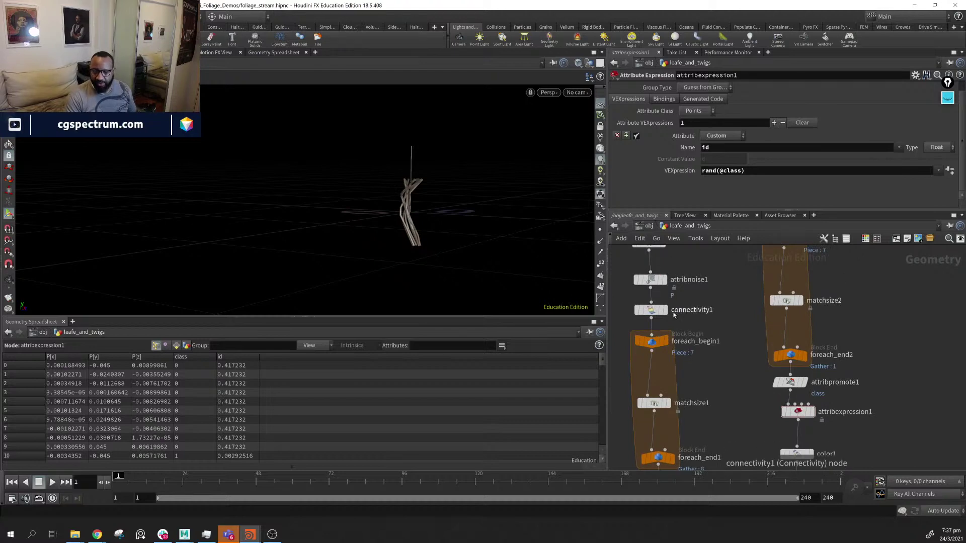
mouse_move(842, 440)
middle_down()
mouse_move(883, 328)
mouse_move(934, 289)
middle_up()
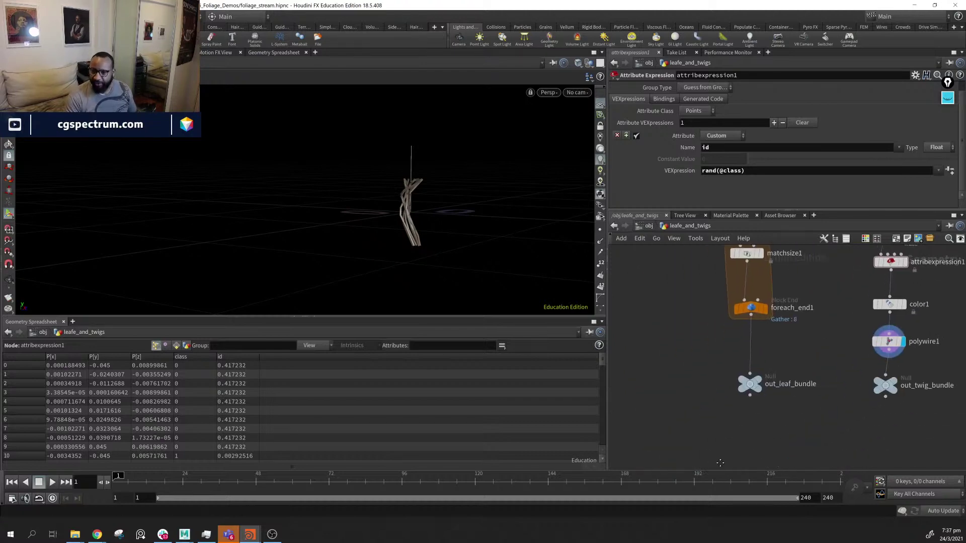
mouse_move(710, 445)
middle_down()
mouse_move(790, 428)
mouse_move(754, 413)
middle_up()
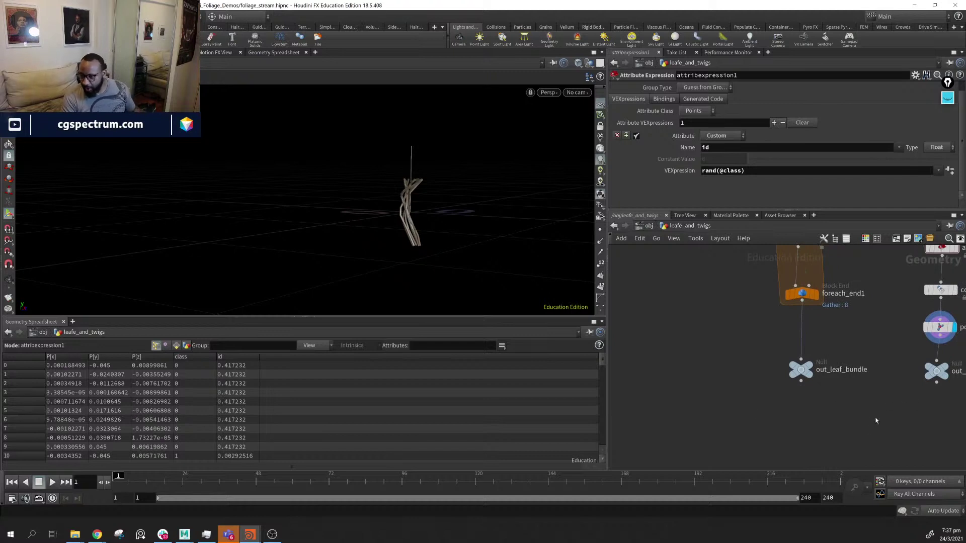
middle_drag(925, 390, 838, 401)
Align out_twig_bundle with out_leaf_bundle, and automatically lay out all nodes of the twig chain
drag(852, 387, 855, 385)
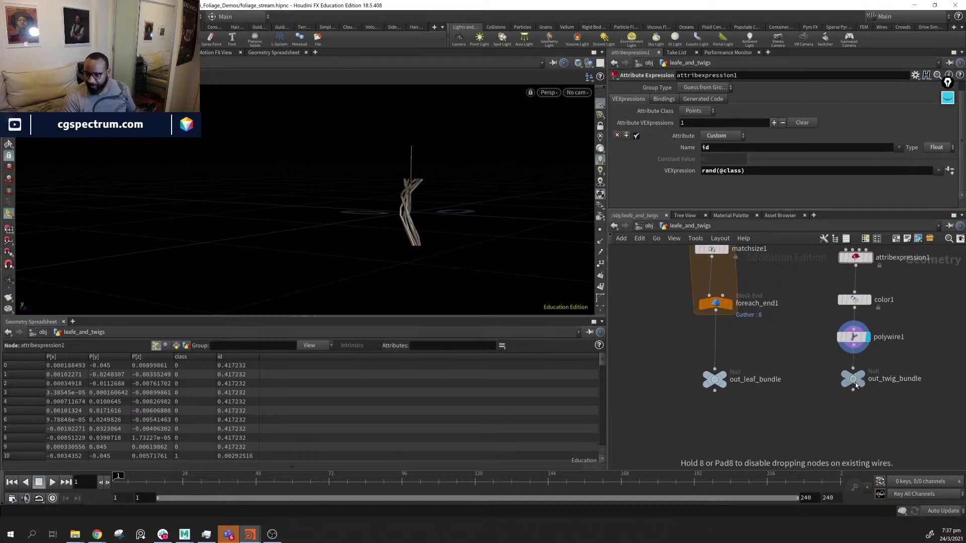
key(h)
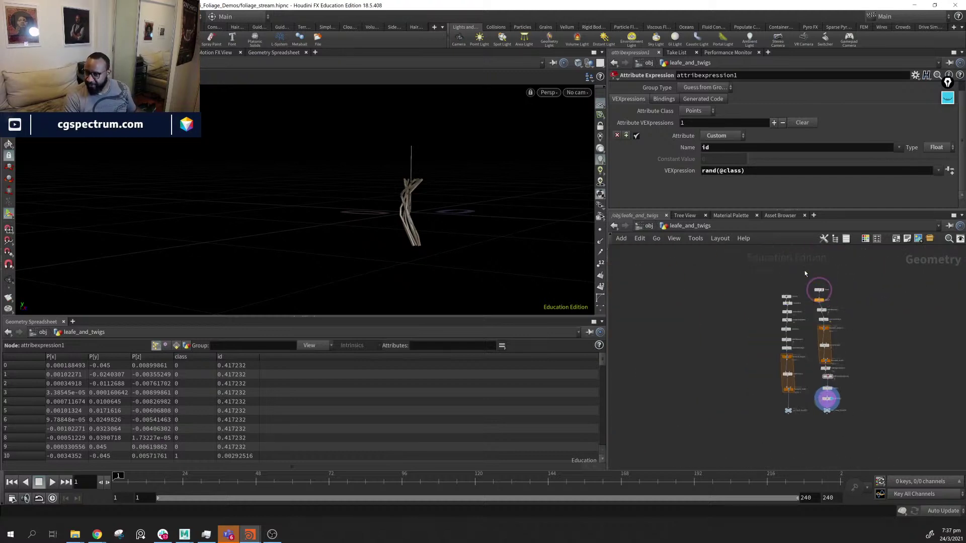
drag(805, 273, 854, 458)
key(shift+l)
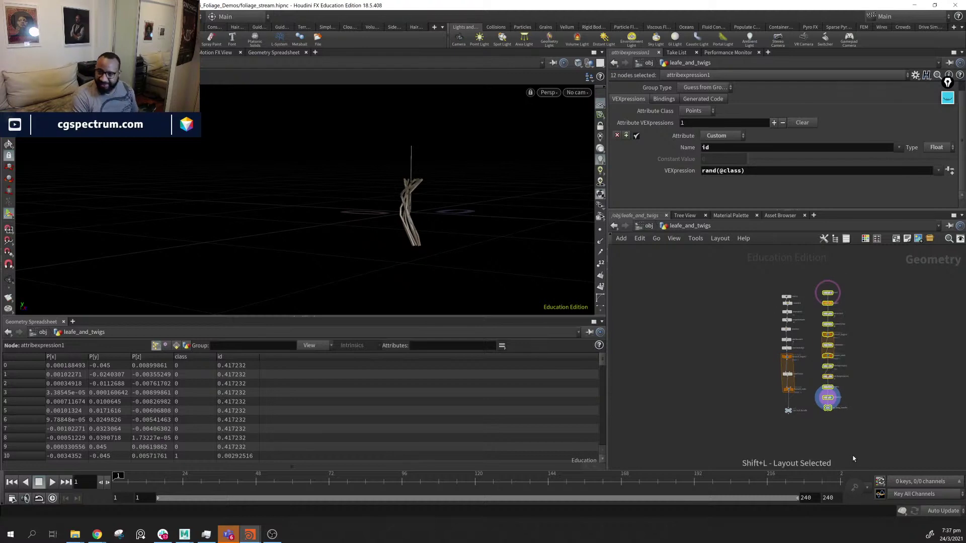
Automatically lay out all nodes of the leaf chain and shift out_leaf_bundle slightly down
drag(747, 268, 806, 439)
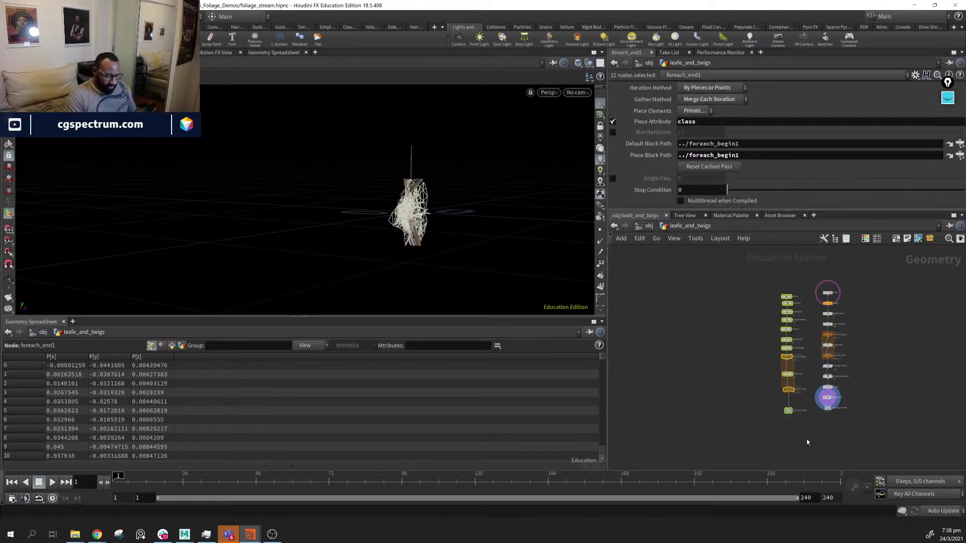
scroll(855, 420, up, 2)
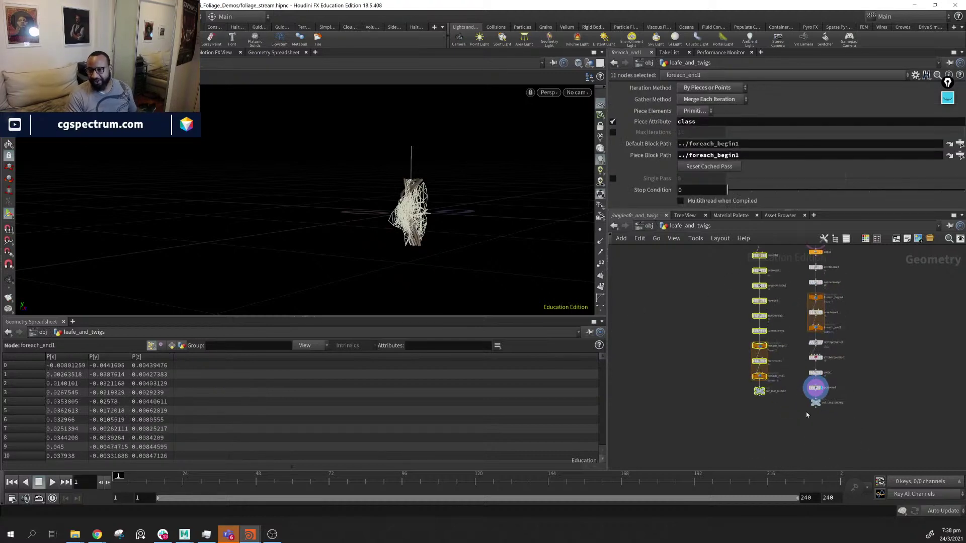
click(802, 412)
drag(761, 395, 761, 400)
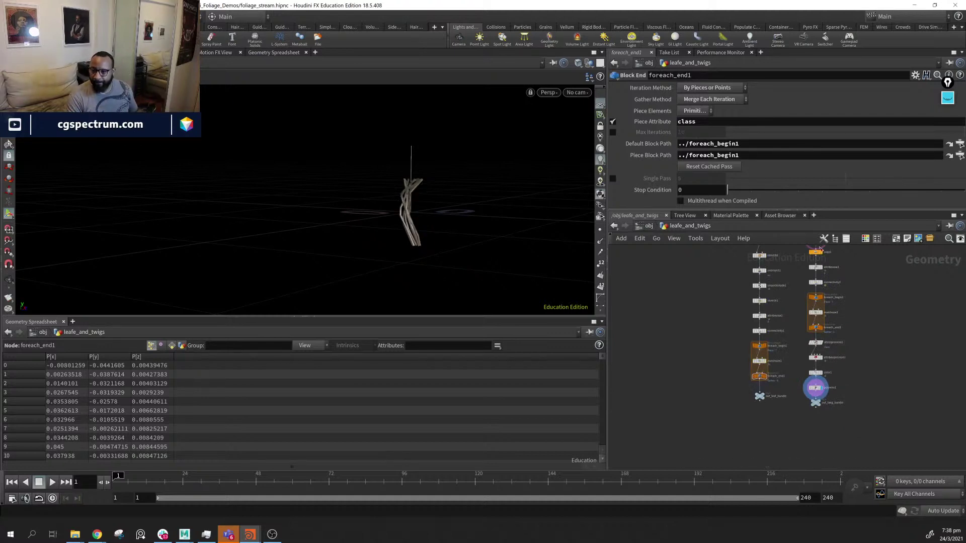
Add a Grid node in the empty area beside the twig chain
scroll(818, 334, up, 3)
middle_drag(840, 344, 782, 348)
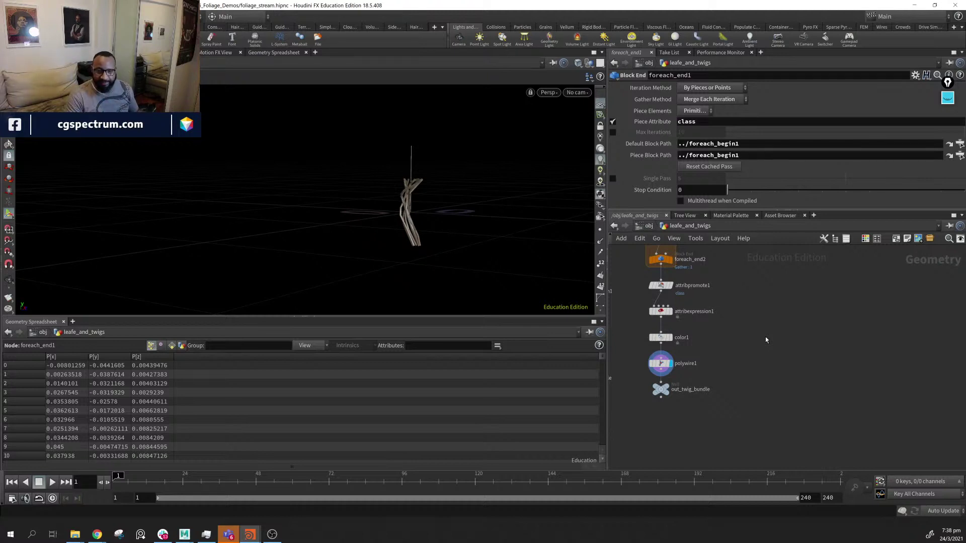
scroll(765, 337, down, 2)
alt+drag(450, 250, 448, 252)
alt+middle_drag(448, 253, 371, 286)
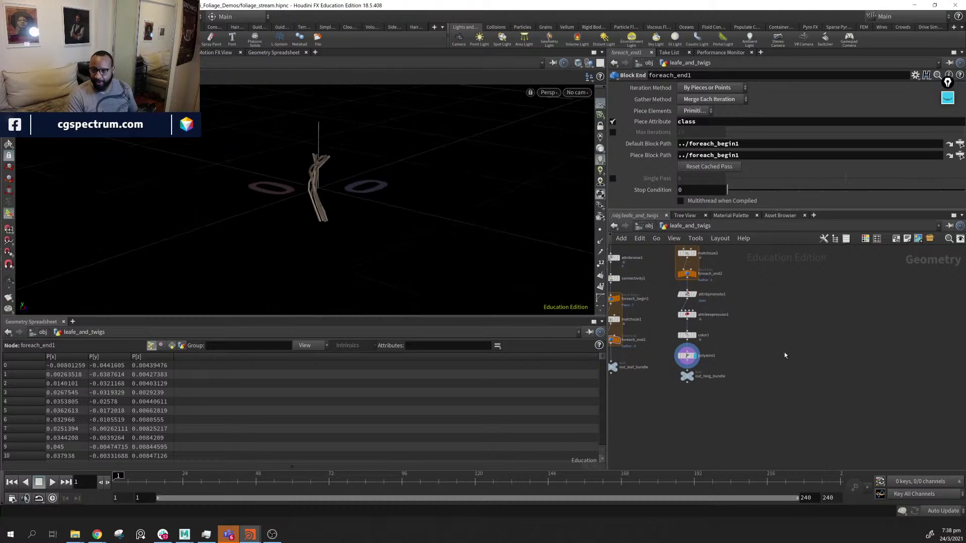
key(Tab)
mouse_move(803, 345)
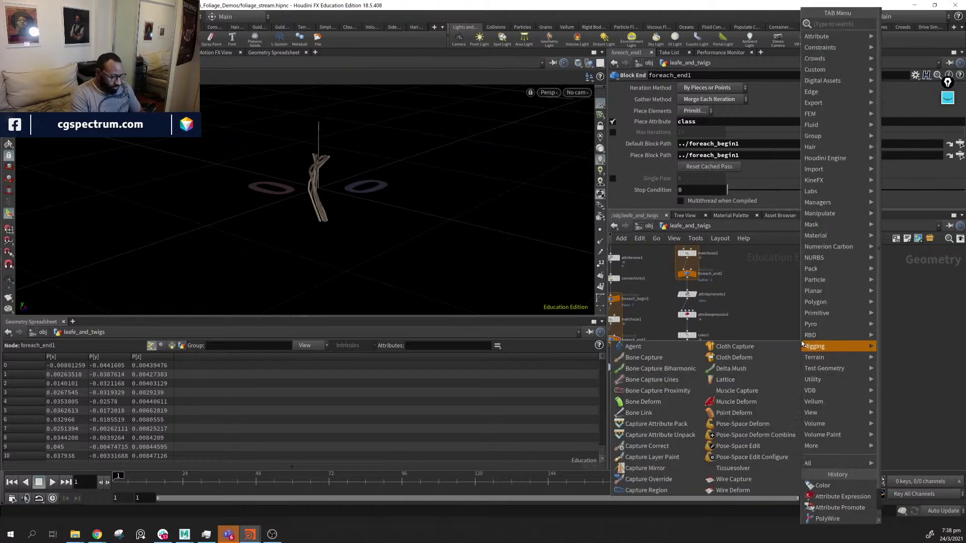
text(grid)
key(Return)
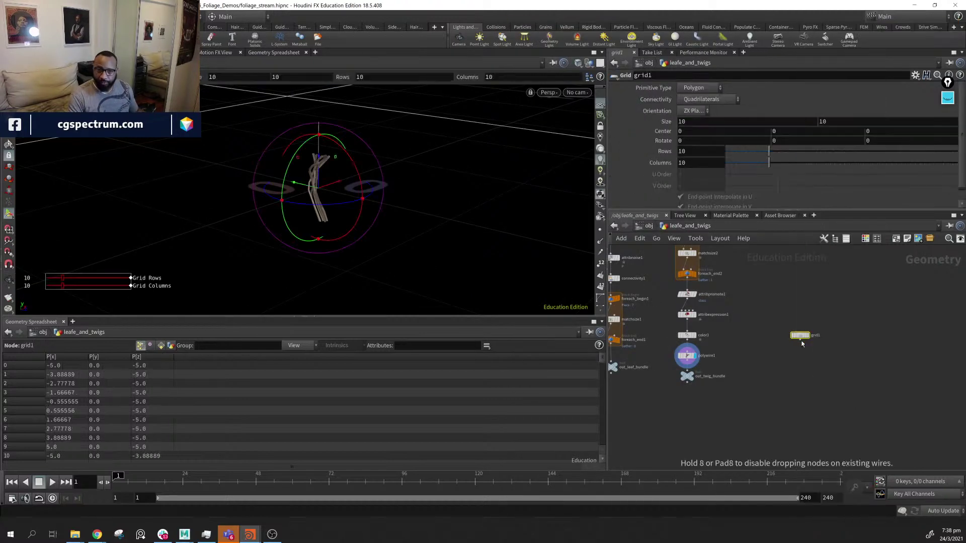
alt+drag(412, 177, 429, 231)
alt+right_drag(486, 240, 116, 198)
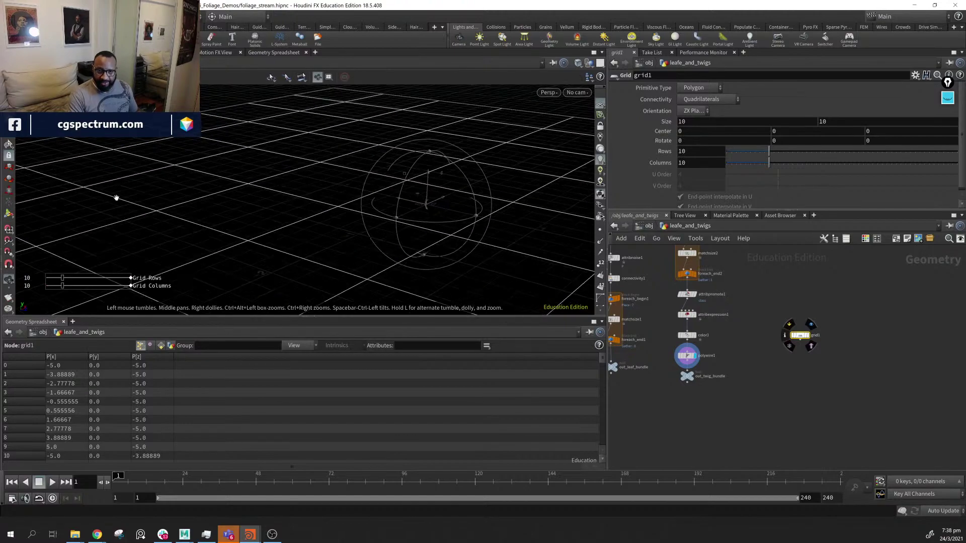
Set the grid's rows and columns to 50 each
alt+drag(116, 198, 299, 199)
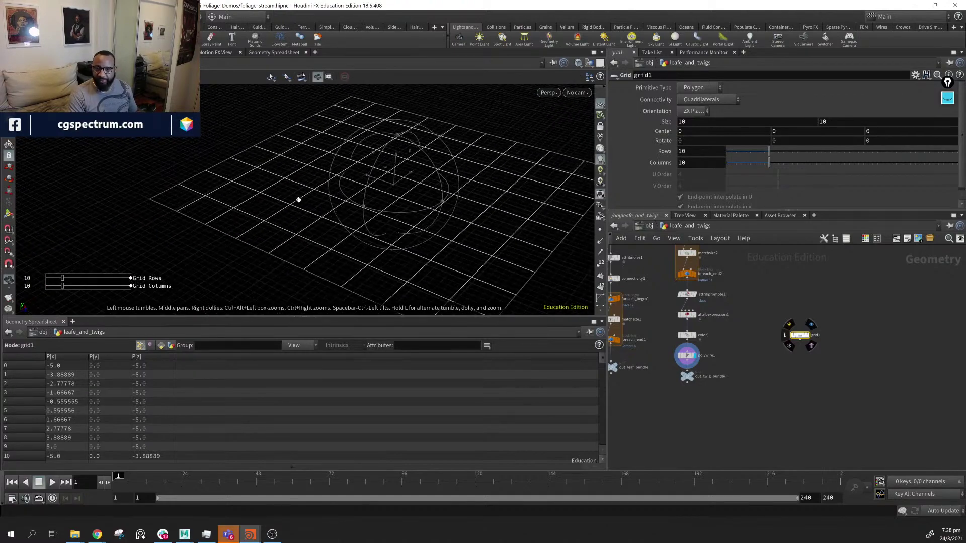
alt+middle_drag(473, 205, 338, 213)
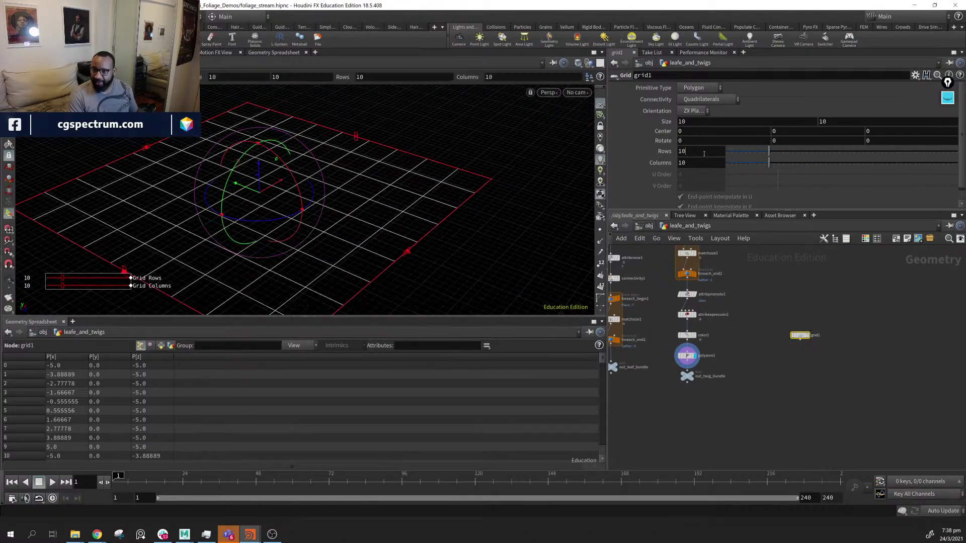
text(50)
key(Return)
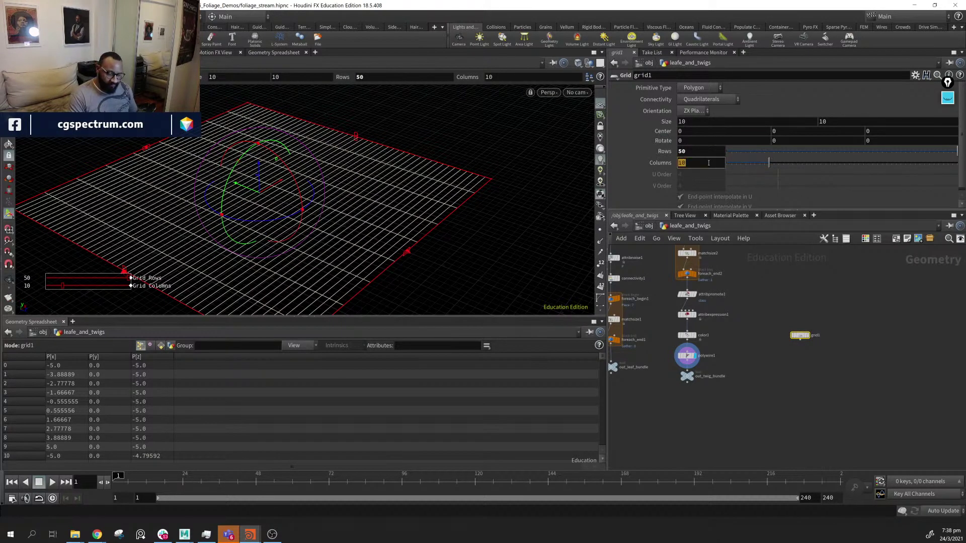
text(50)
key(Return)
alt+drag(355, 163, 438, 244)
scroll(805, 344, up, 3)
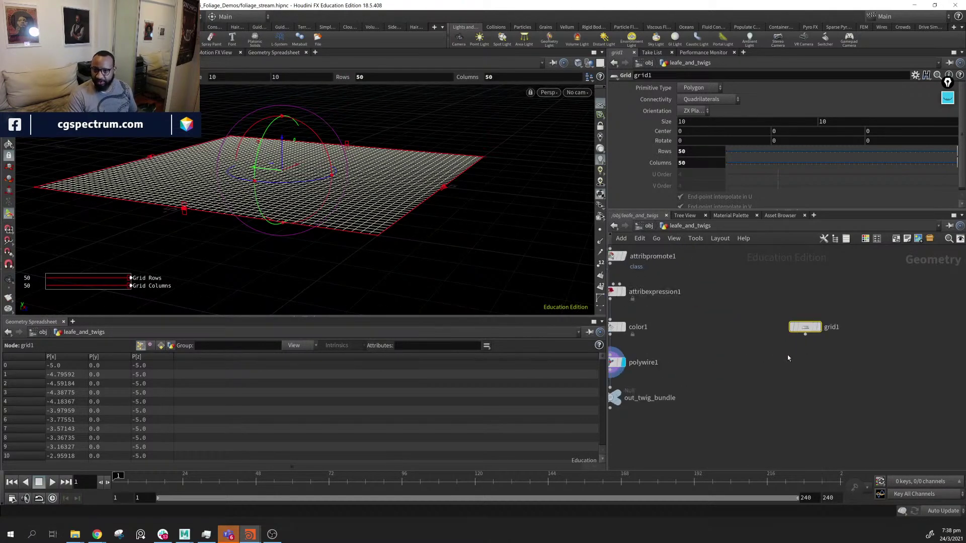
click(799, 355)
key(Tab)
text(a n)
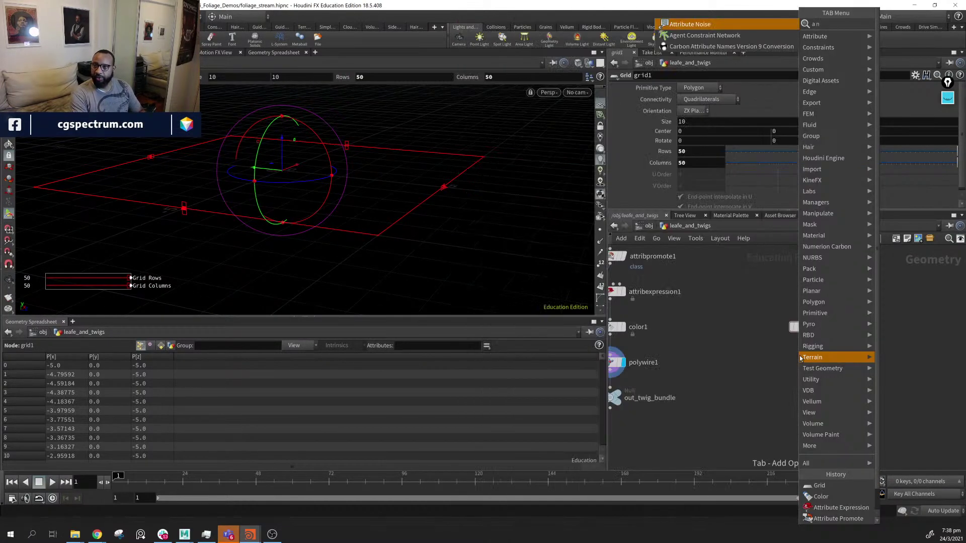
key(Return)
click(799, 355)
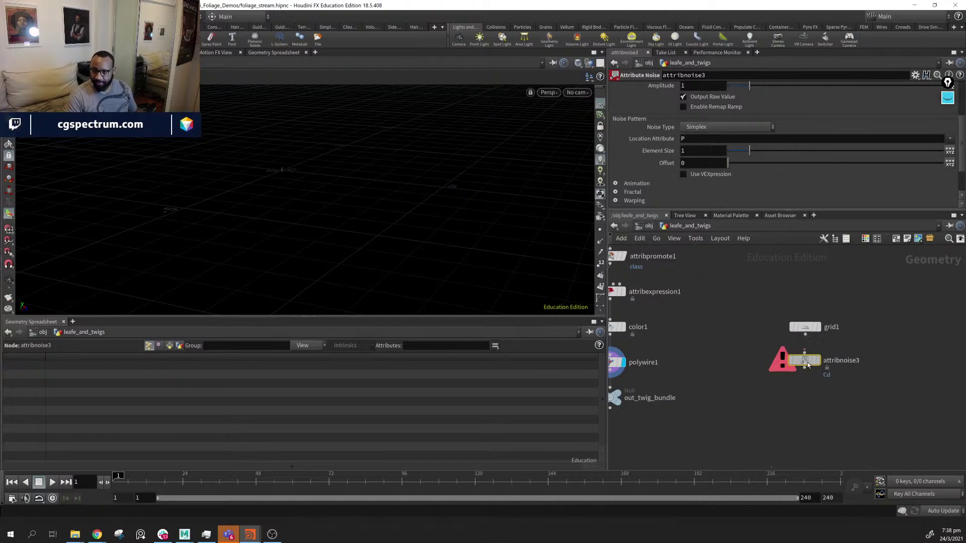
drag(805, 333, 804, 355)
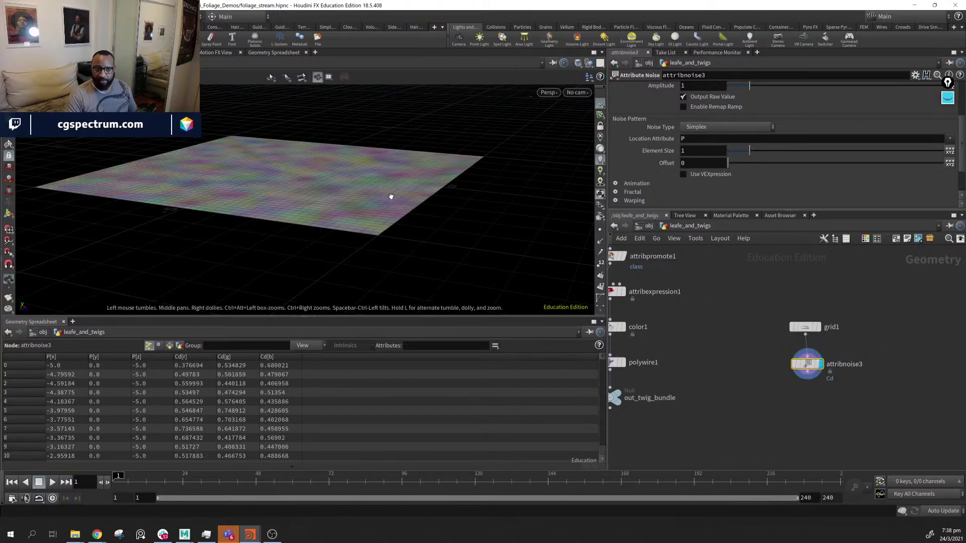
scroll(391, 196, up, 2)
scroll(718, 129, up, 3)
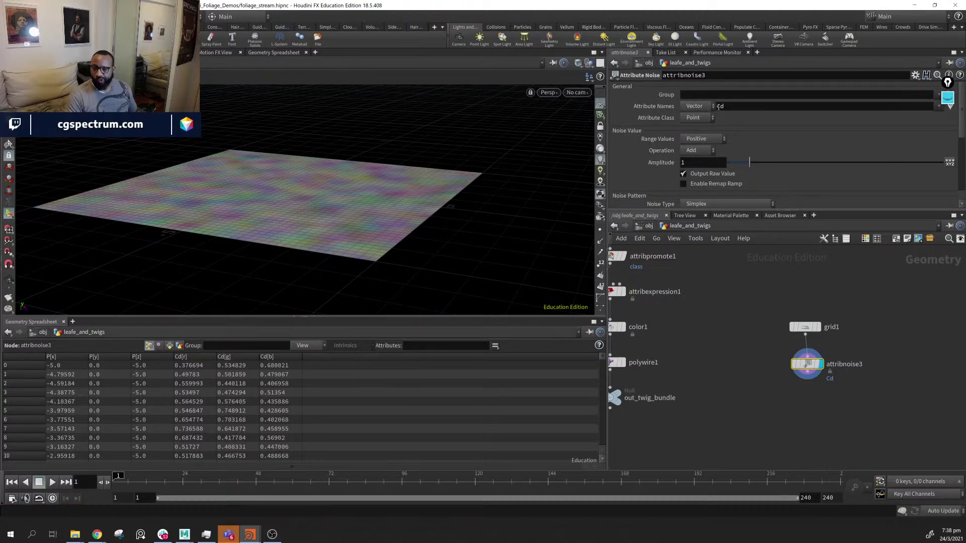
key(Delete)
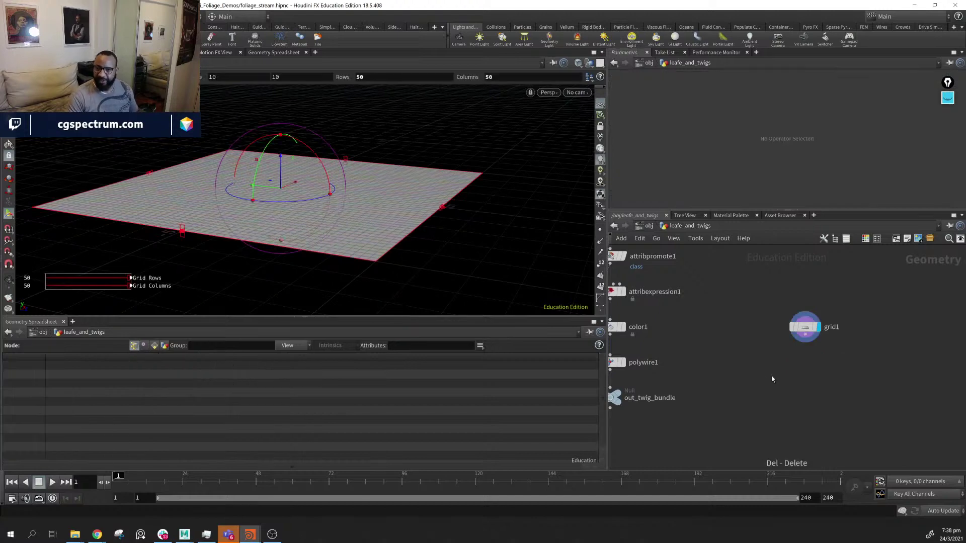
Add a Mountain node below grid1, wire the grid into it and display its result
key(Tab)
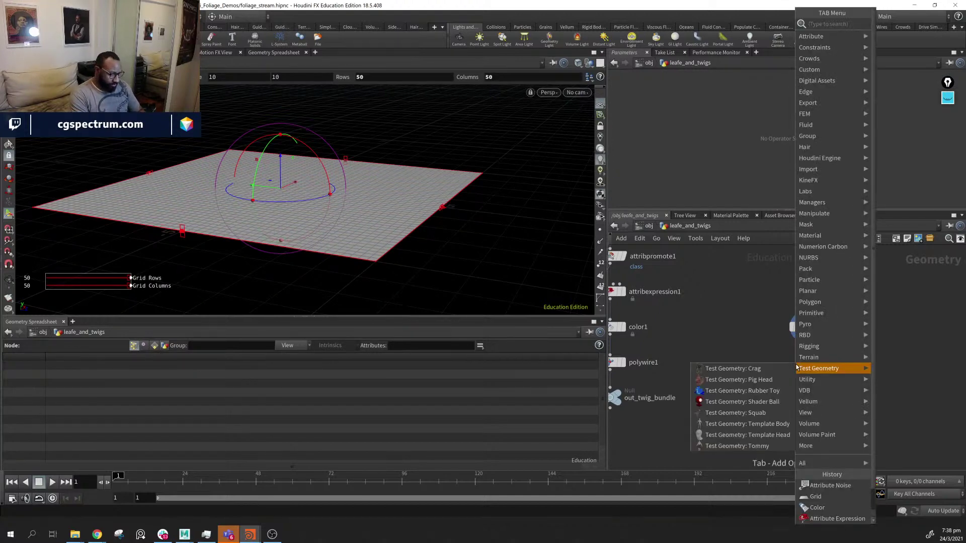
text(mou)
key(Return)
key(Return)
scroll(796, 364, down, 2)
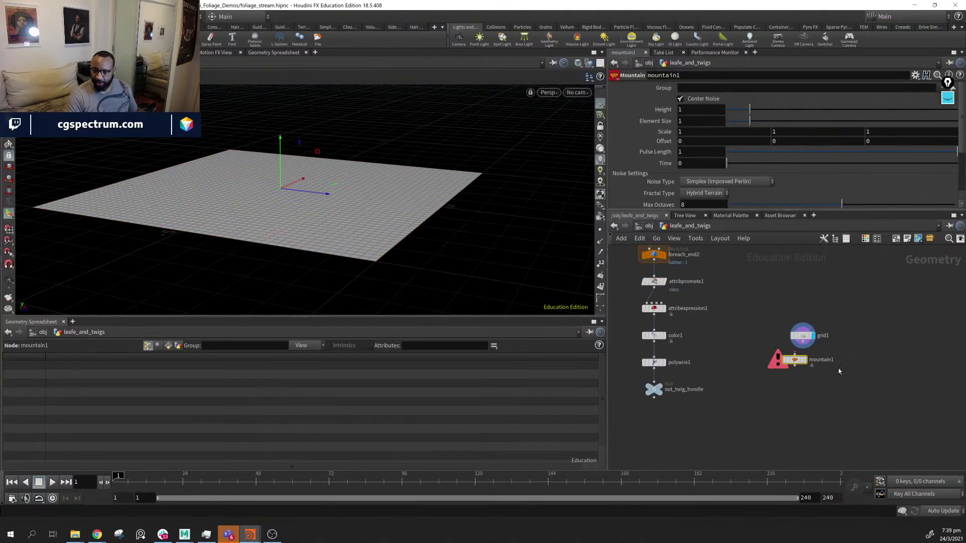
drag(805, 351, 800, 360)
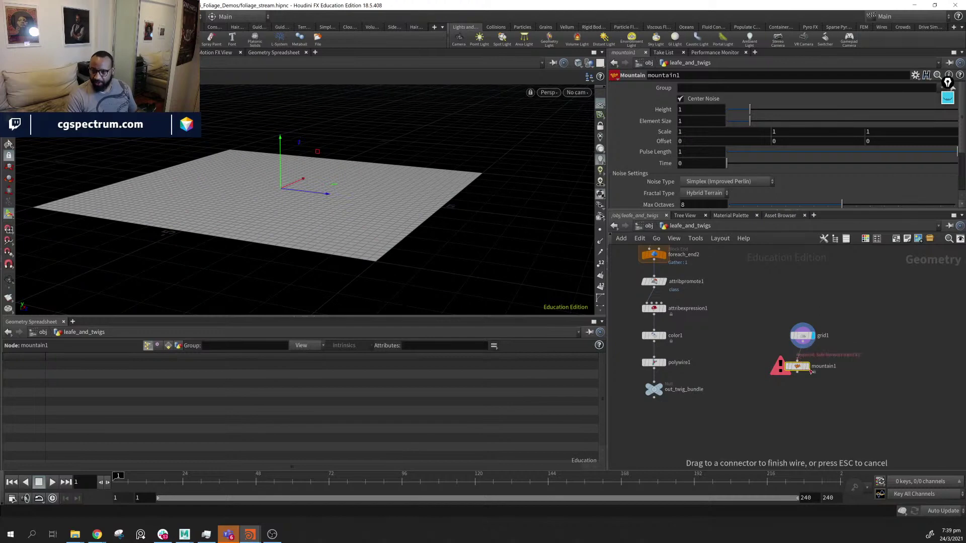
click(807, 366)
Set the mountain's height to 0.72 and its element size to 2.43
alt+drag(352, 178, 366, 203)
alt+middle_drag(366, 204, 461, 164)
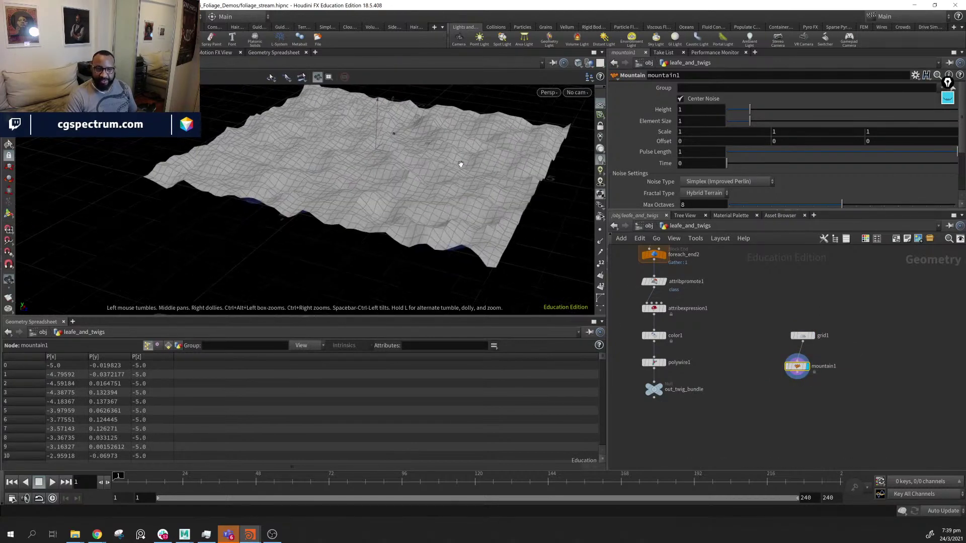
alt+drag(461, 164, 440, 188)
drag(750, 110, 783, 123)
Try the Worley F1, Manhattan Worley F1 and Chebyshev Worley F1 noise types on the mountain
click(760, 181)
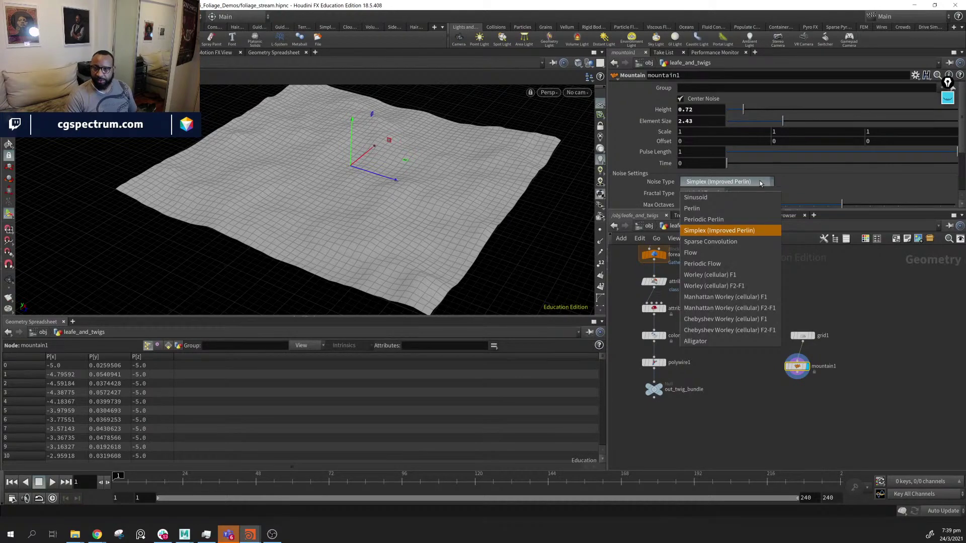
click(756, 274)
alt+drag(469, 194, 387, 198)
key(Return)
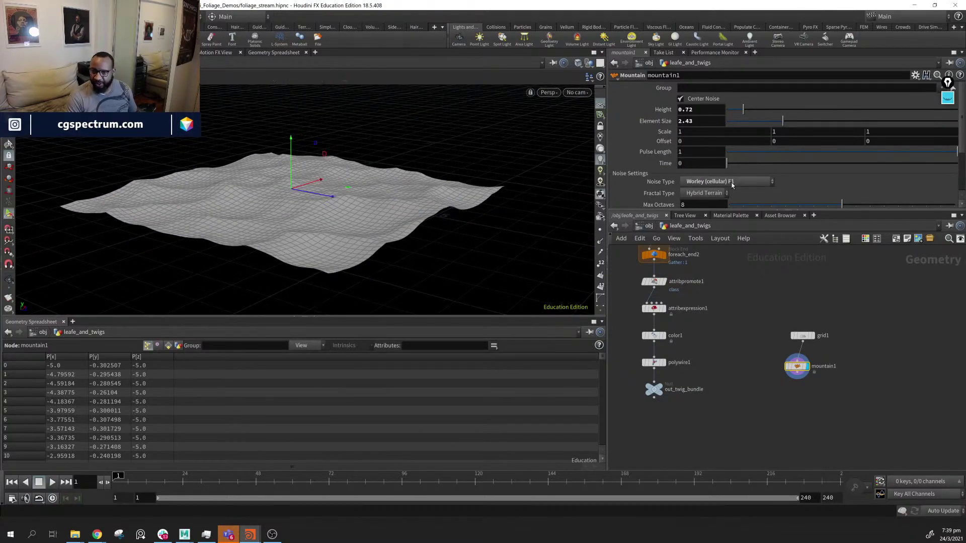
click(732, 182)
click(727, 286)
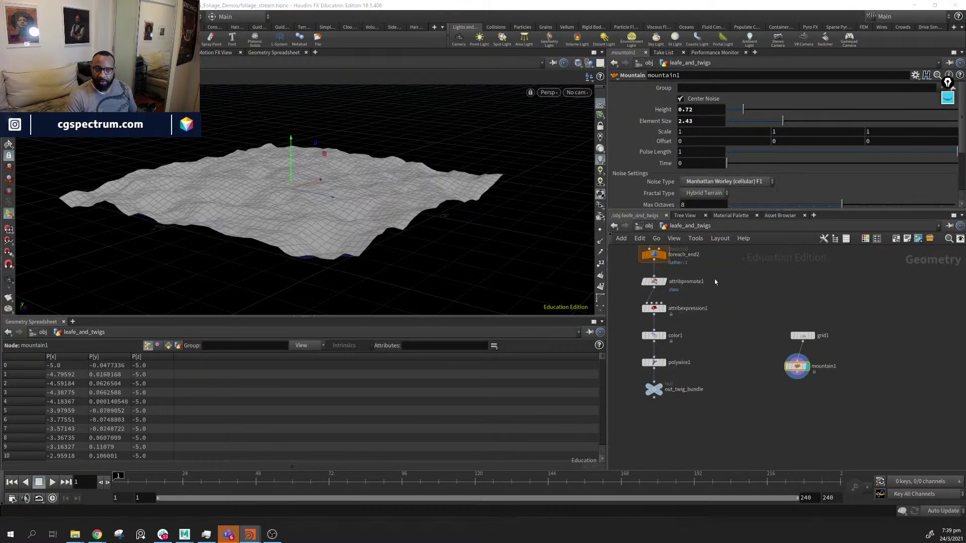
click(729, 181)
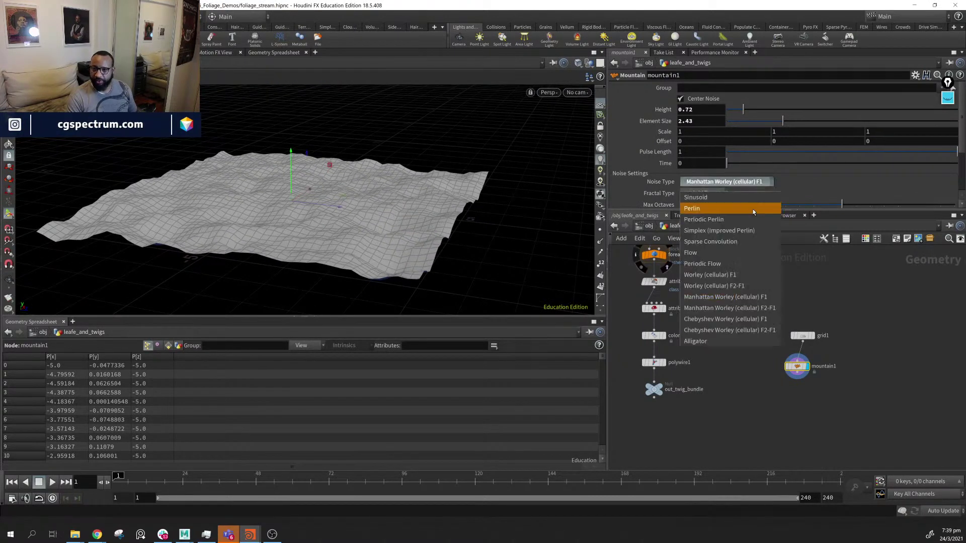
click(738, 318)
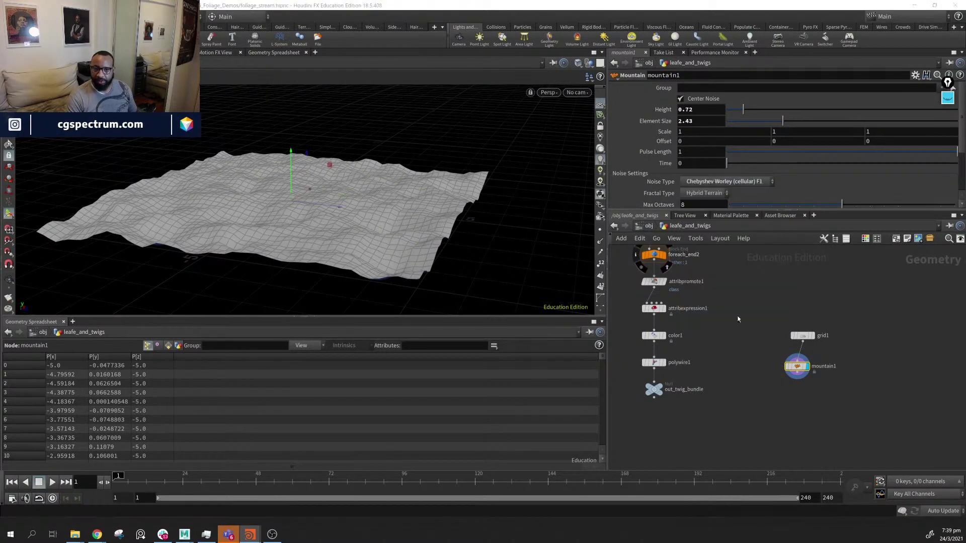
Set the mountain's noise type to Perlin, its height to 0.87 and its element size to 2.6
click(729, 181)
click(740, 198)
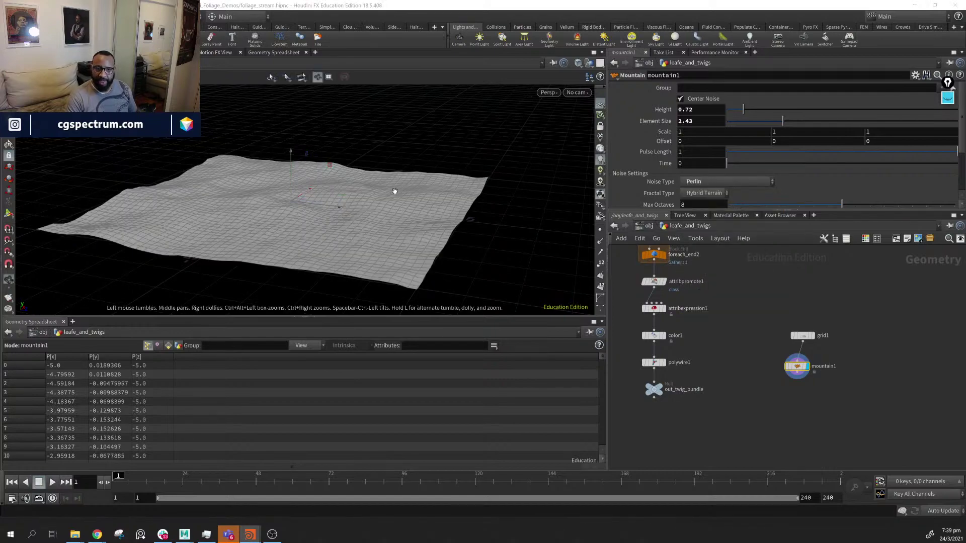
drag(394, 189, 431, 244)
mouse_move(747, 110)
mouse_down()
mouse_move(787, 120)
mouse_move(748, 113)
mouse_up()
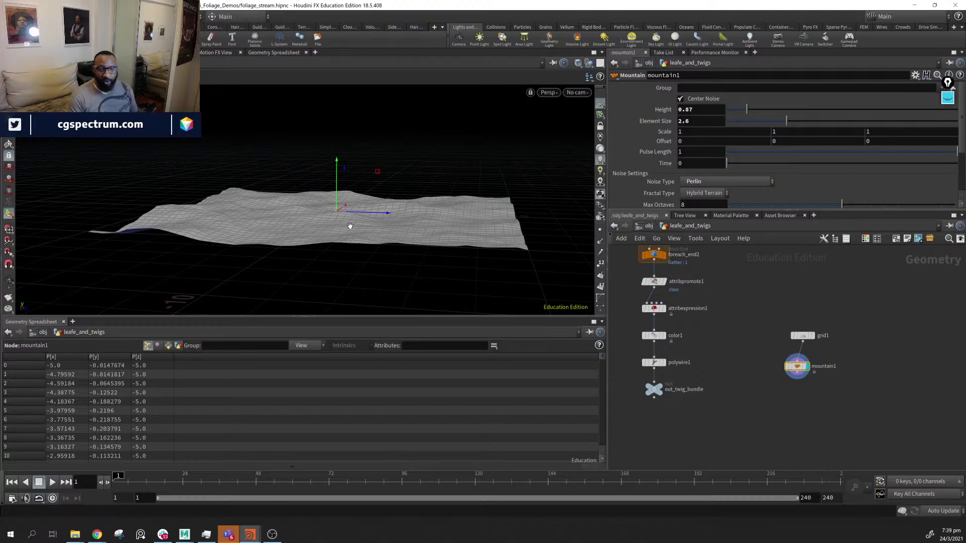
drag(350, 226, 383, 204)
Align mountain1 under grid1, wire a Null node to the mountain's output and rename the null out_ground
drag(802, 370, 809, 361)
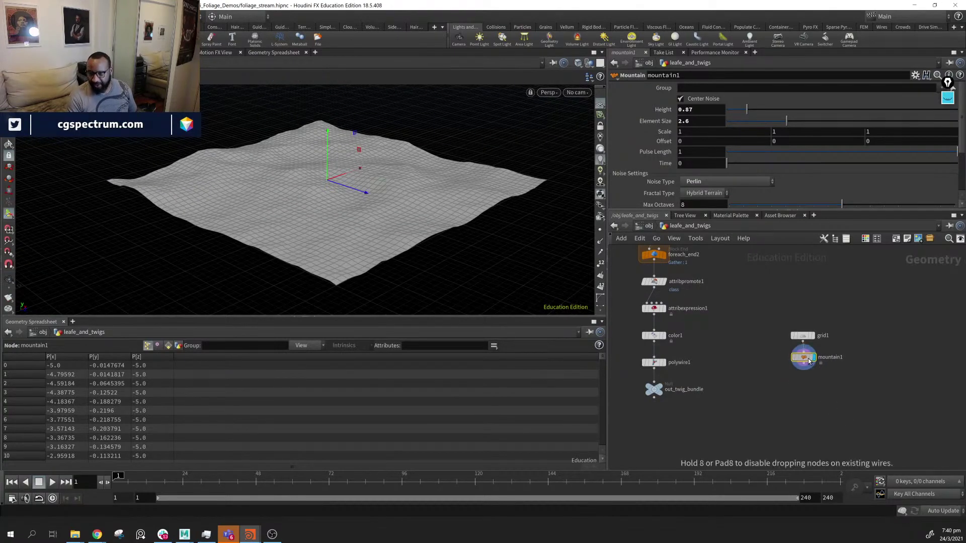
key(Tab)
text(n)
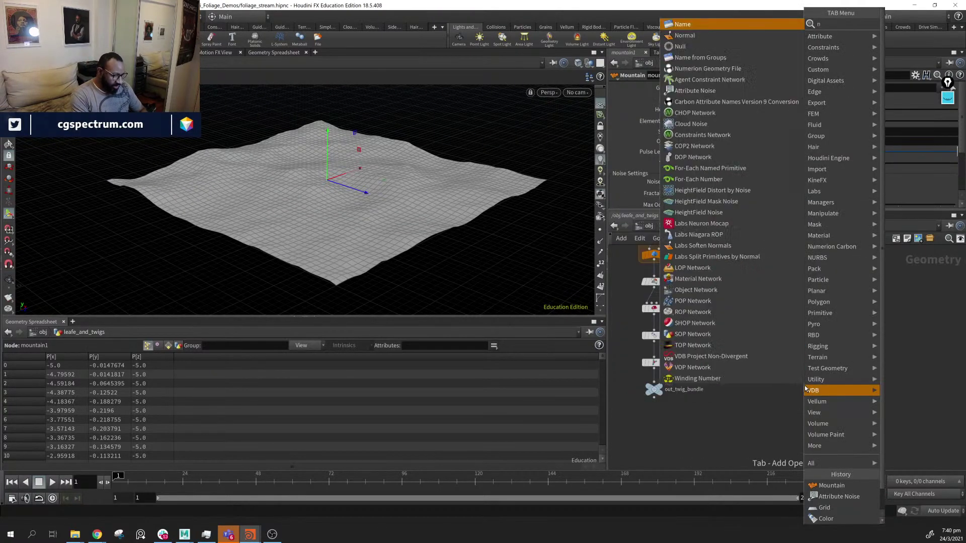
text(ull)
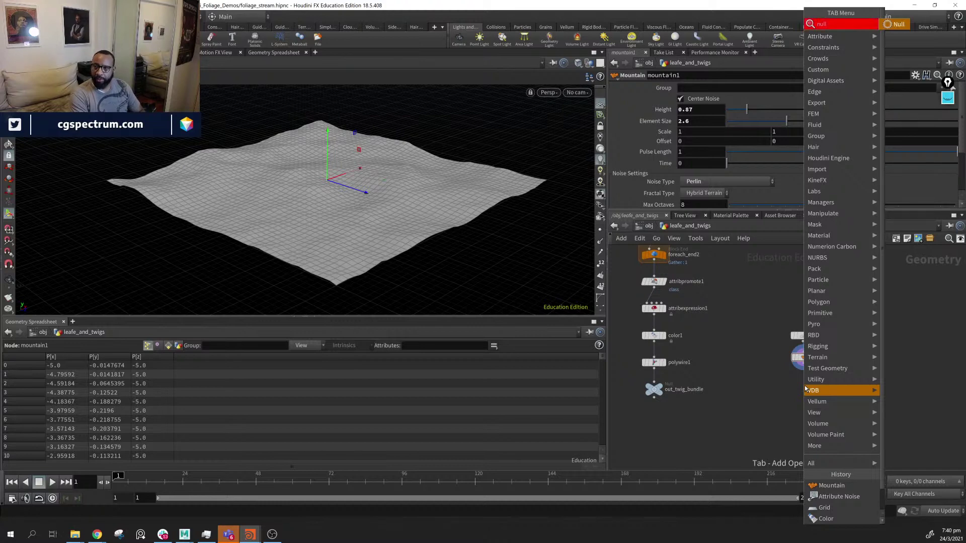
key(Return)
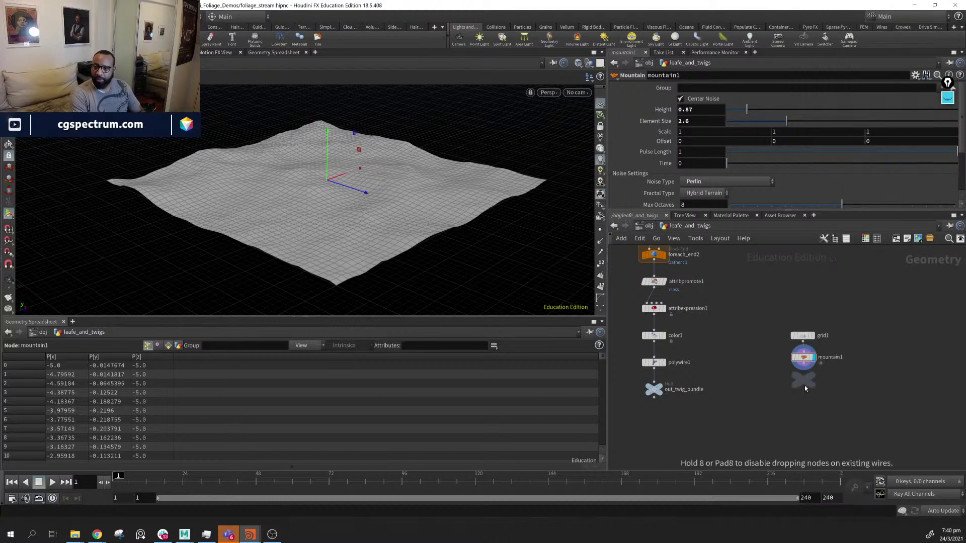
click(804, 385)
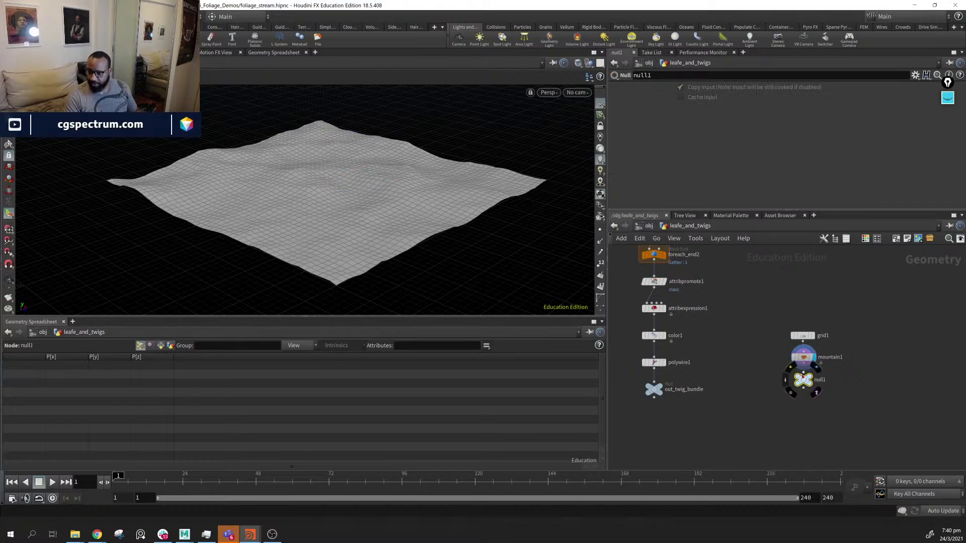
click(803, 370)
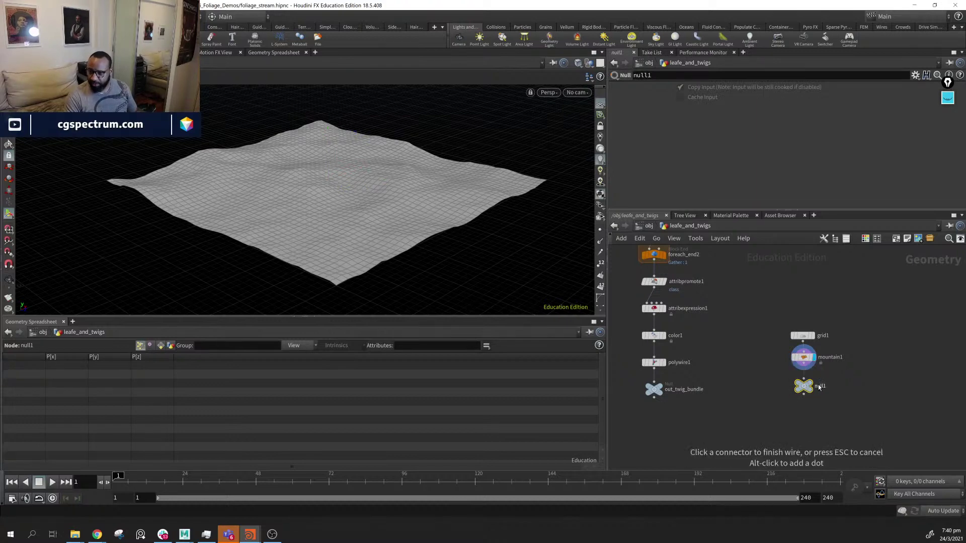
click(804, 378)
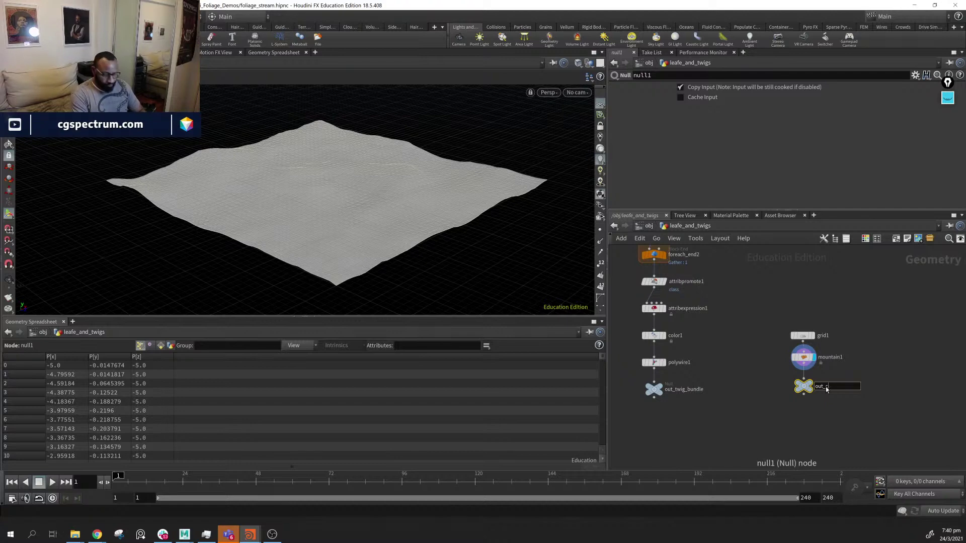
key(Return)
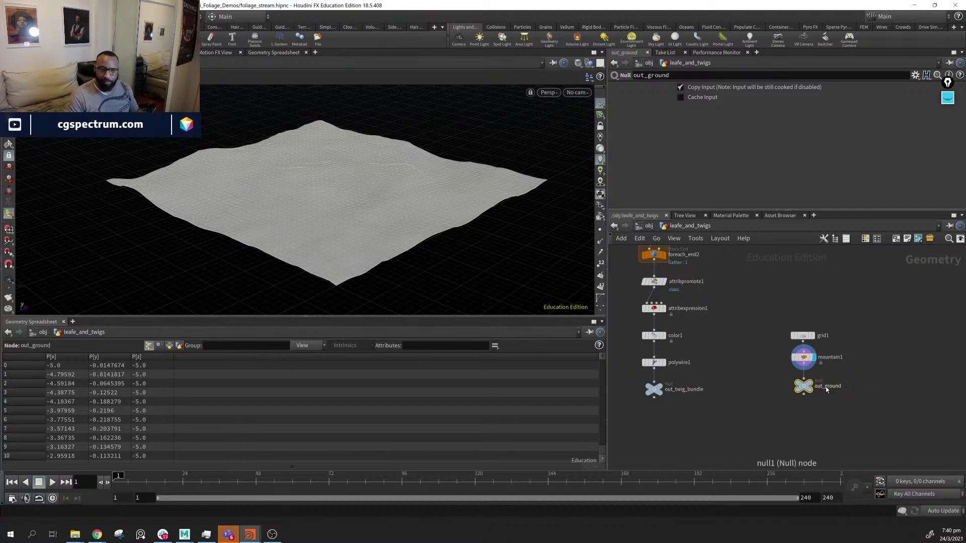
Move the grid1, mountain1 and out_ground chain closer to the twig chain
drag(875, 425, 752, 308)
drag(808, 392, 748, 393)
middle_drag(869, 427, 835, 405)
alt+drag(447, 274, 330, 287)
drag(716, 361, 736, 357)
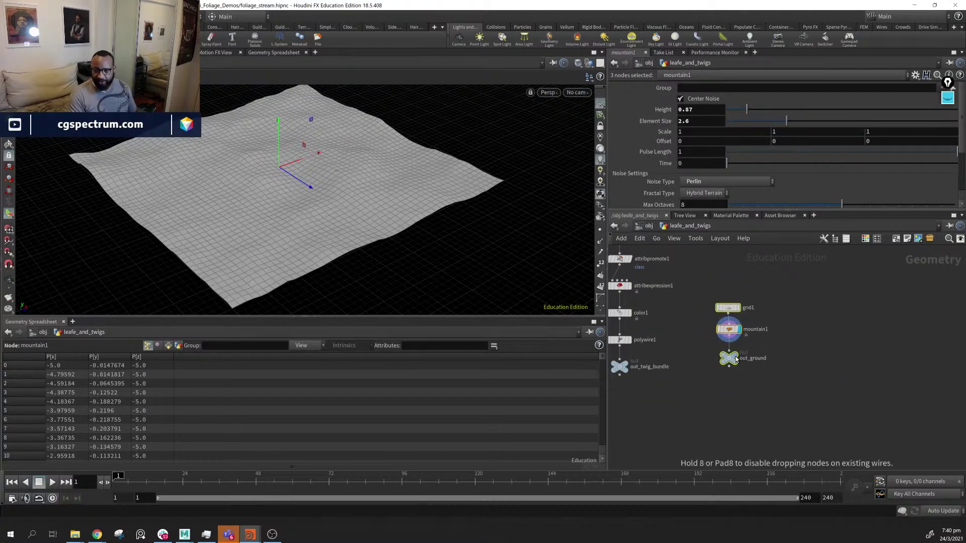
click(773, 410)
Add a Scatter and Align node and place it just below out_ground
middle_drag(773, 410, 786, 401)
key(Tab)
text(sc)
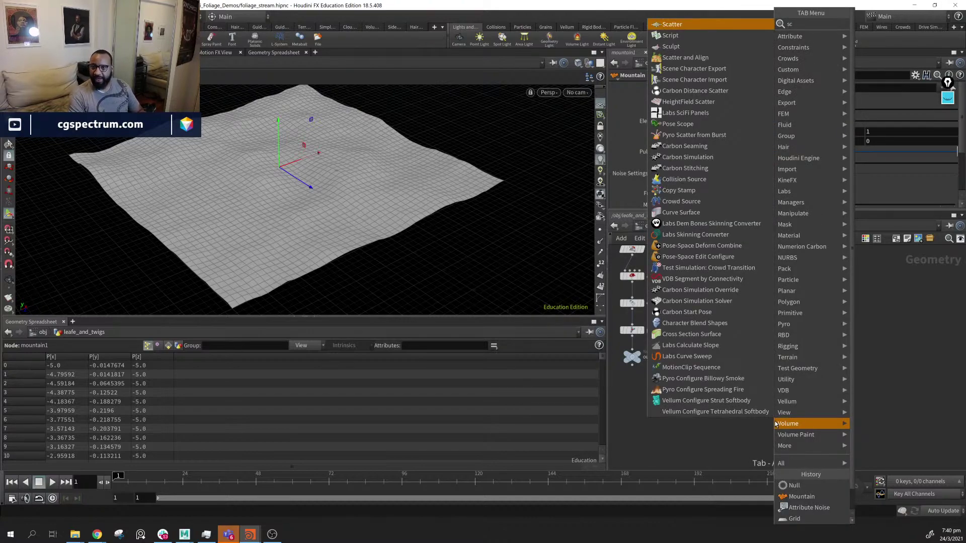
key(Down)
key(Down)
key(Down)
key(Return)
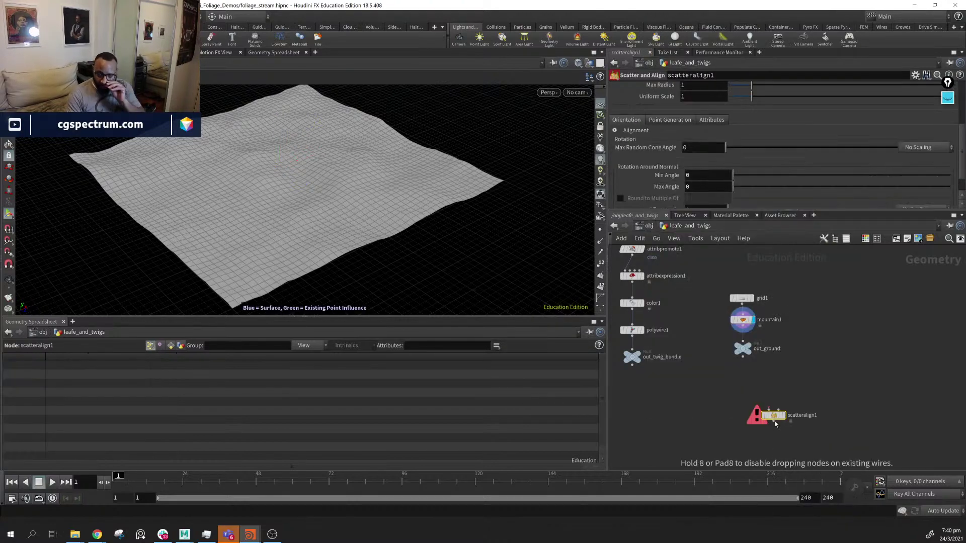
click(775, 424)
drag(774, 419, 753, 392)
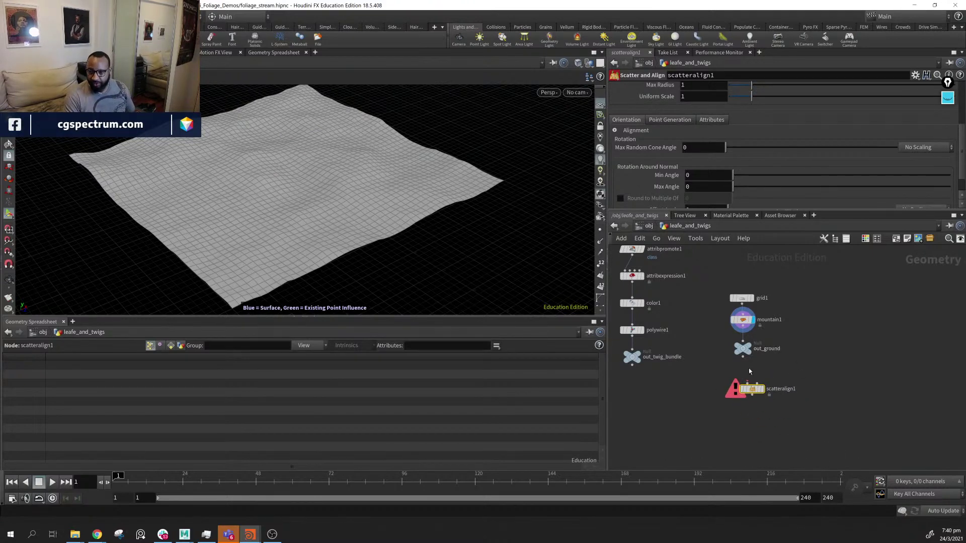
Look inside the scatteralign1 node and examine its internal node network
double_click(752, 390)
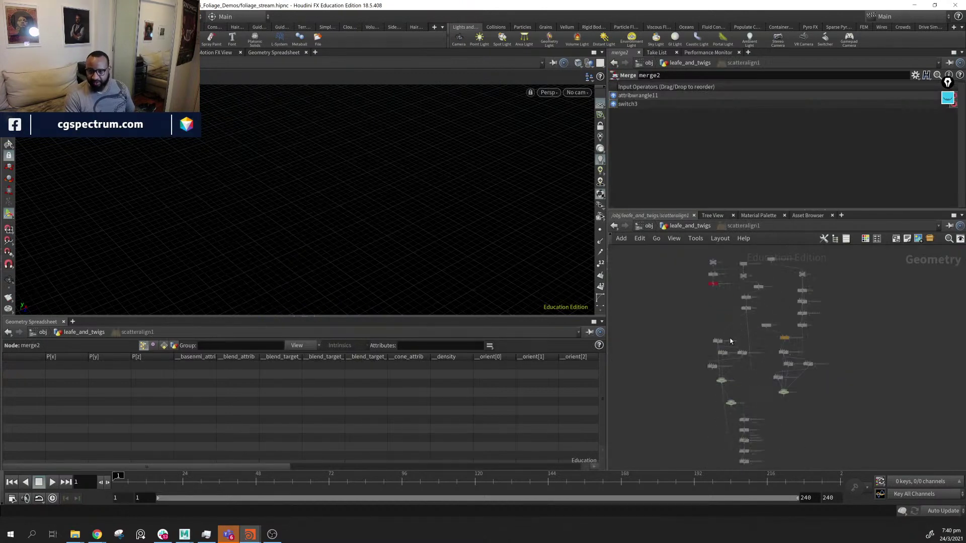
scroll(755, 332, up, 3)
middle_drag(754, 333, 756, 465)
middle_drag(594, 366, 612, 319)
middle_drag(833, 364, 701, 329)
middle_drag(692, 373, 812, 348)
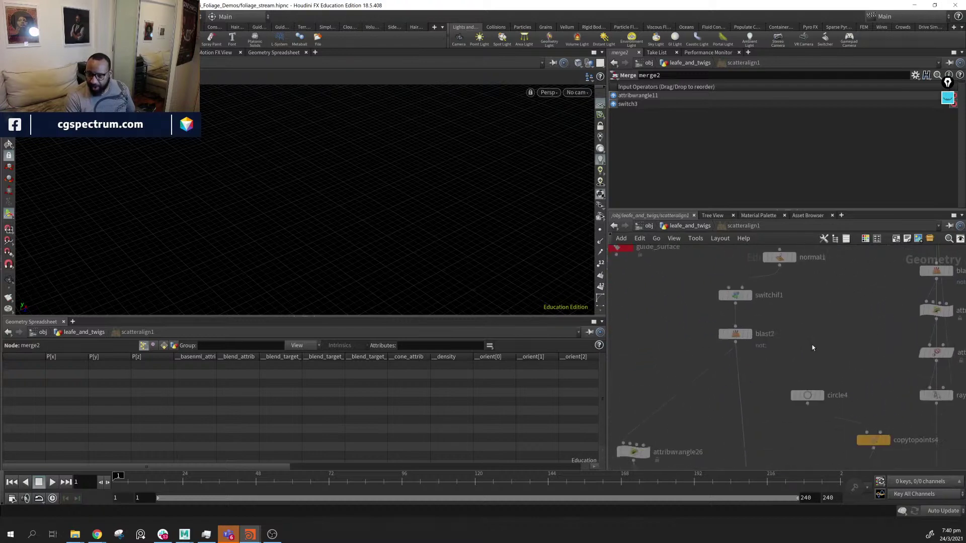
mouse_move(790, 390)
middle_down()
mouse_move(792, 269)
mouse_move(750, 296)
mouse_move(865, 368)
mouse_move(840, 306)
middle_up()
middle_drag(847, 365, 848, 265)
middle_drag(877, 393, 850, 269)
middle_drag(893, 372, 955, 292)
scroll(701, 305, down, 6)
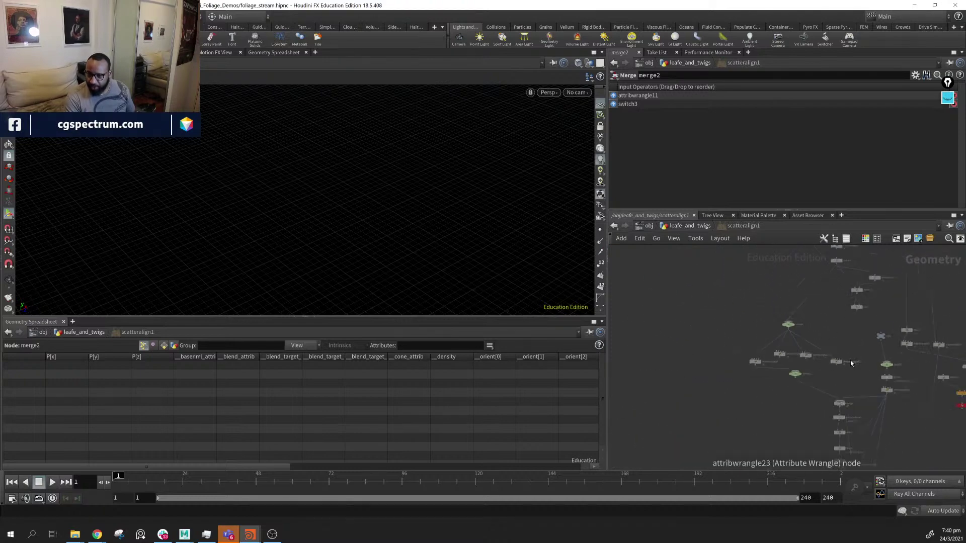
Trace scatteralign1's internal network down to scatter1, check that node's parameters, and return to the leafe_and_twigs network
middle_drag(729, 353, 765, 399)
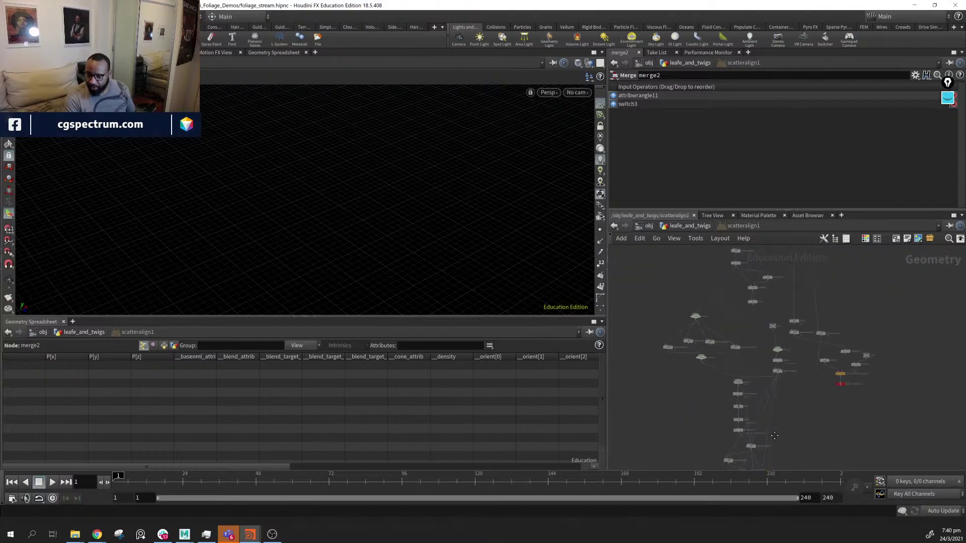
middle_drag(738, 290, 792, 314)
scroll(741, 379, up, 5)
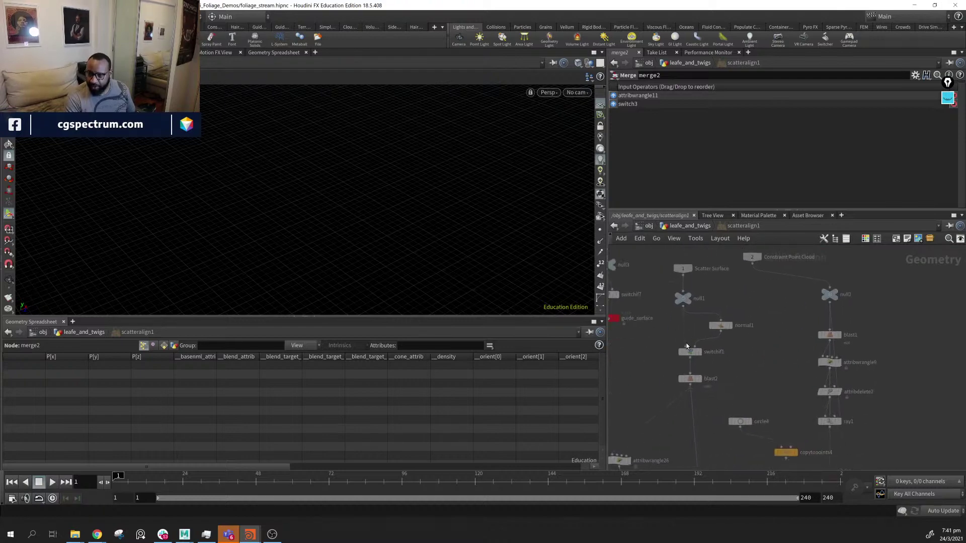
middle_drag(616, 294, 696, 294)
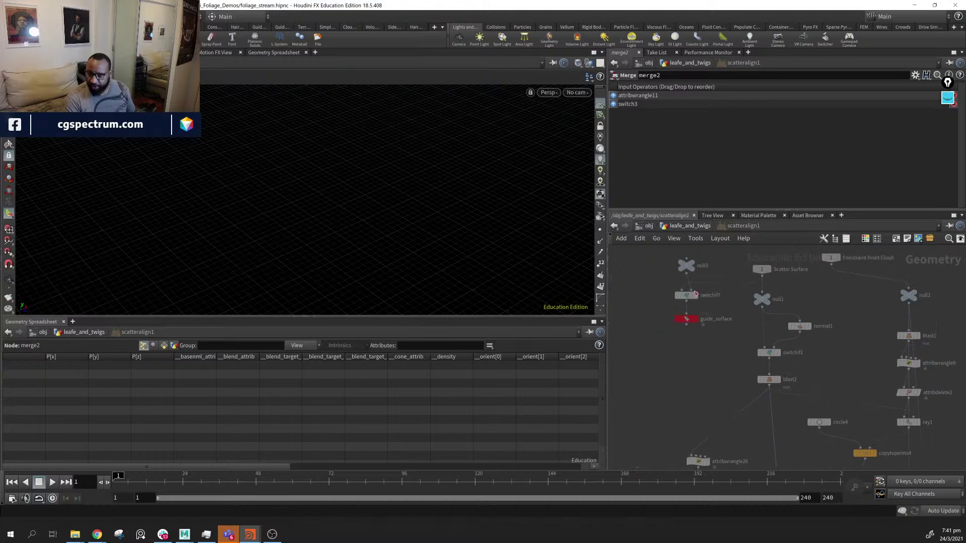
middle_drag(727, 370, 676, 305)
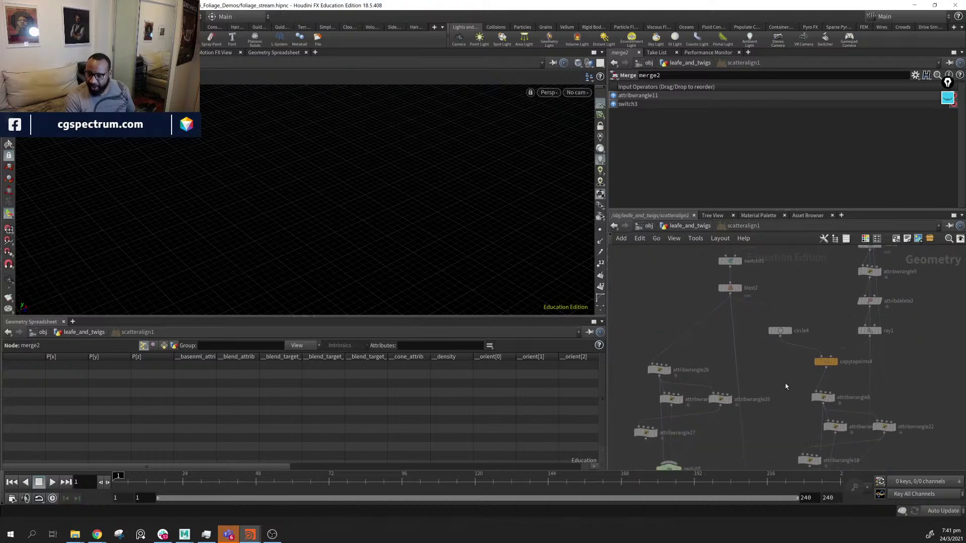
middle_drag(786, 386, 746, 300)
middle_drag(686, 411, 793, 298)
middle_drag(843, 354, 793, 282)
middle_drag(794, 419, 792, 326)
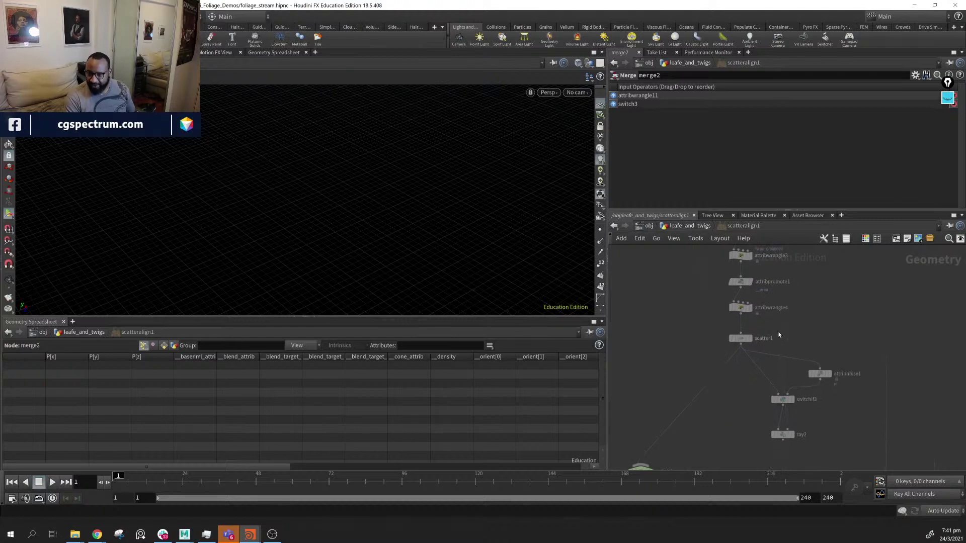
drag(720, 317, 757, 353)
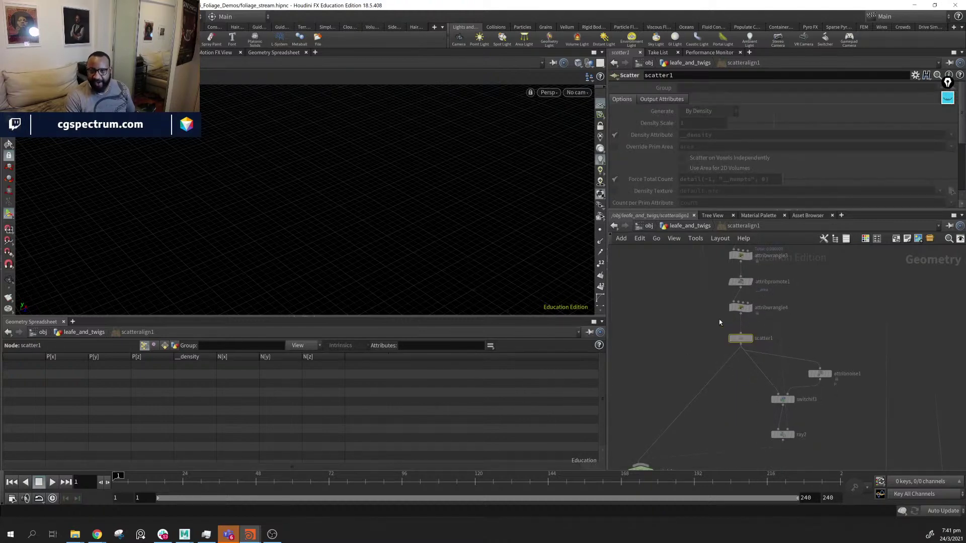
click(702, 230)
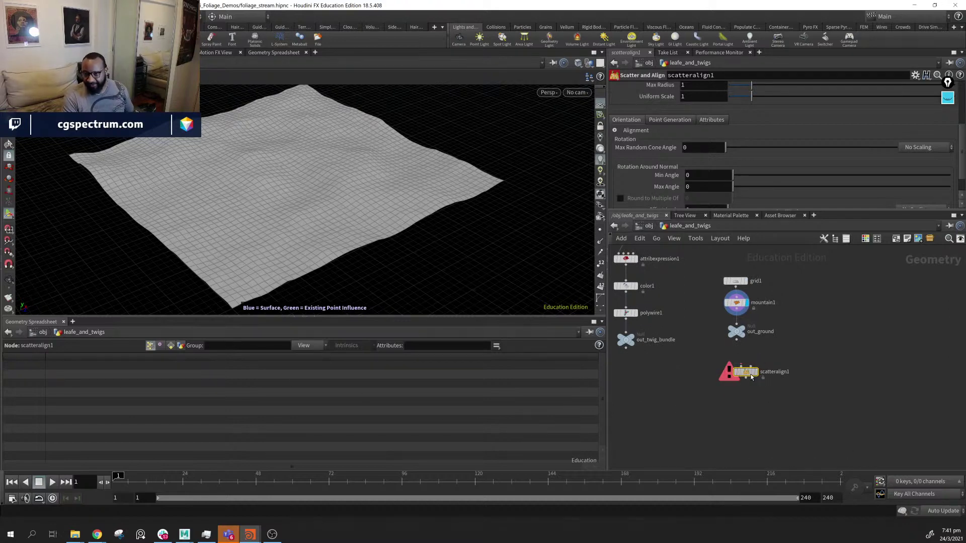
Wire out_ground into scatteralign1's surface input and display the scatteralign1 node
drag(745, 371, 749, 383)
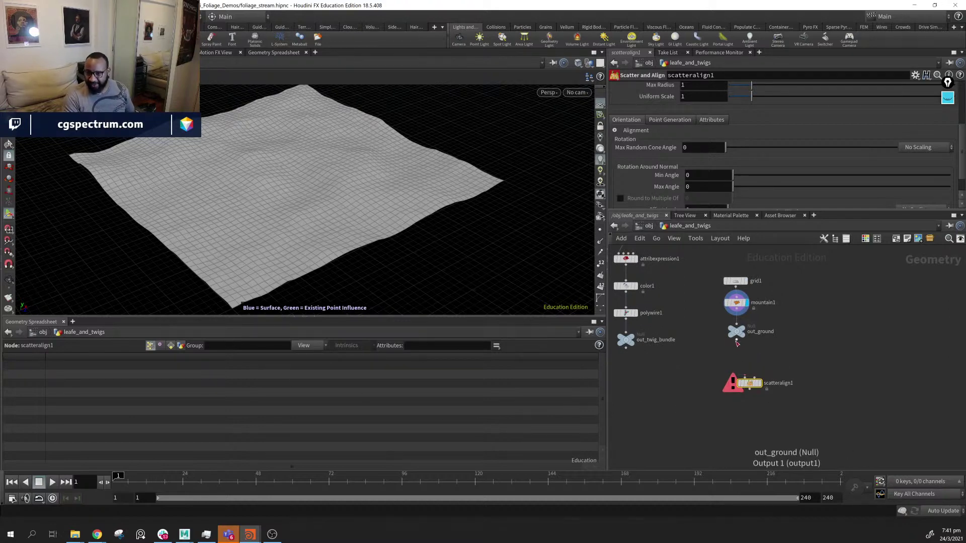
drag(738, 341, 748, 379)
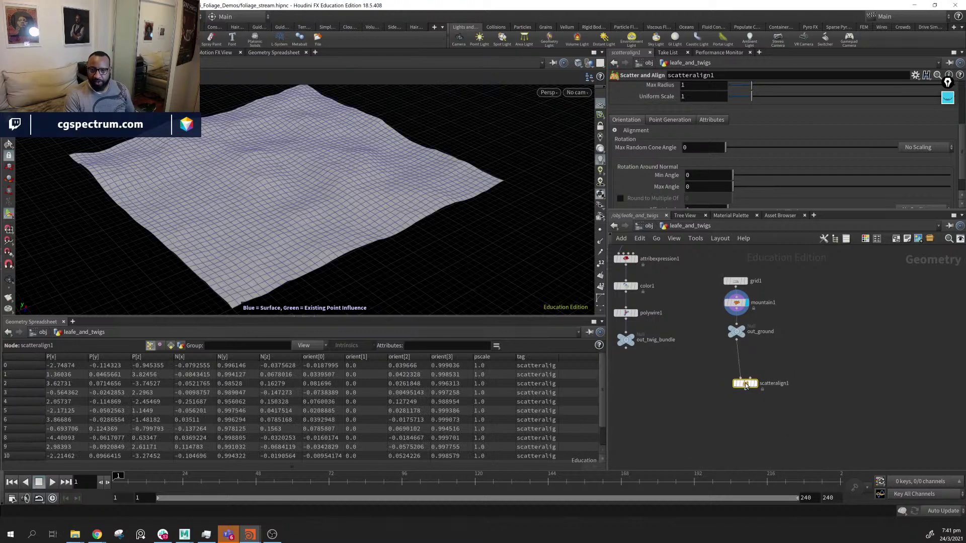
alt+drag(360, 244, 364, 215)
key(Return)
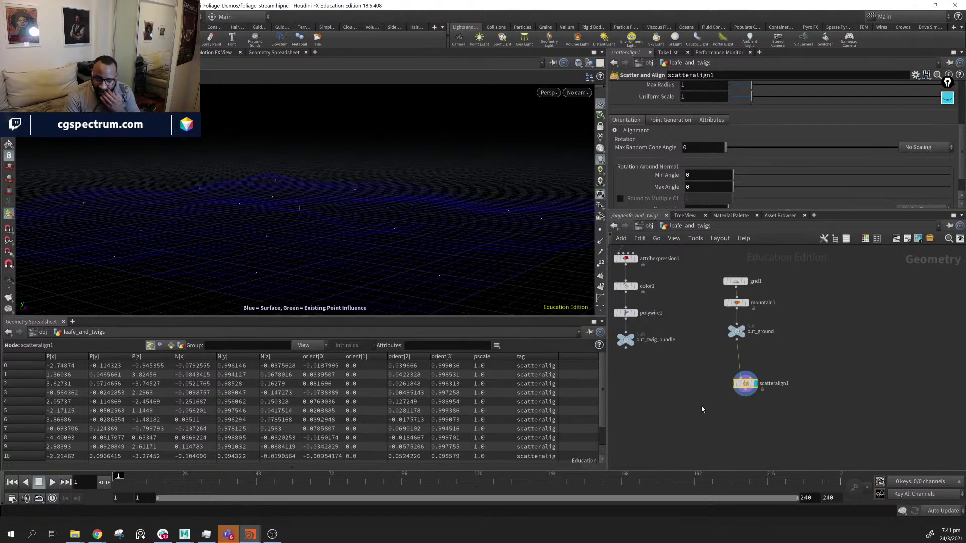
drag(745, 387, 776, 381)
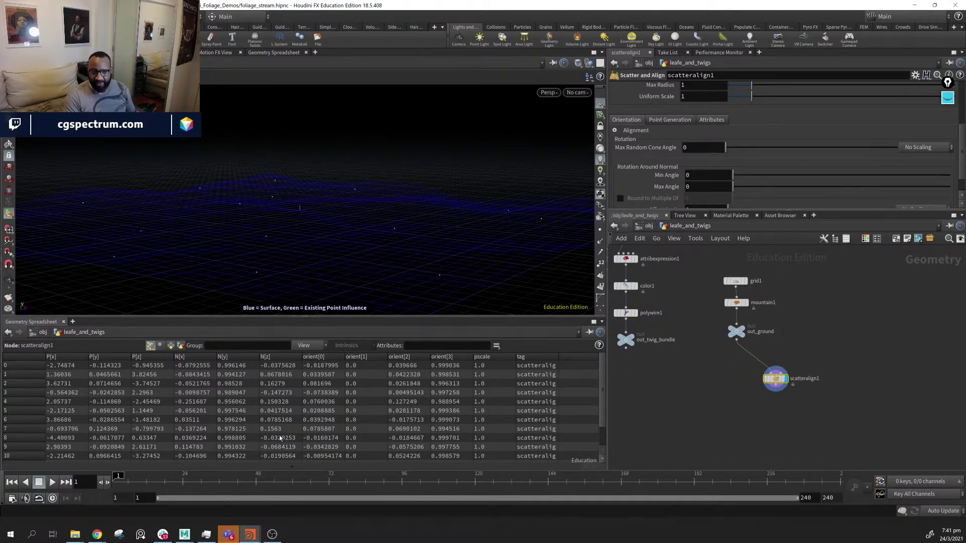
Review the point attributes of scatteralign1 in the geometry spreadsheet and in its node info
scroll(569, 412, down, 2)
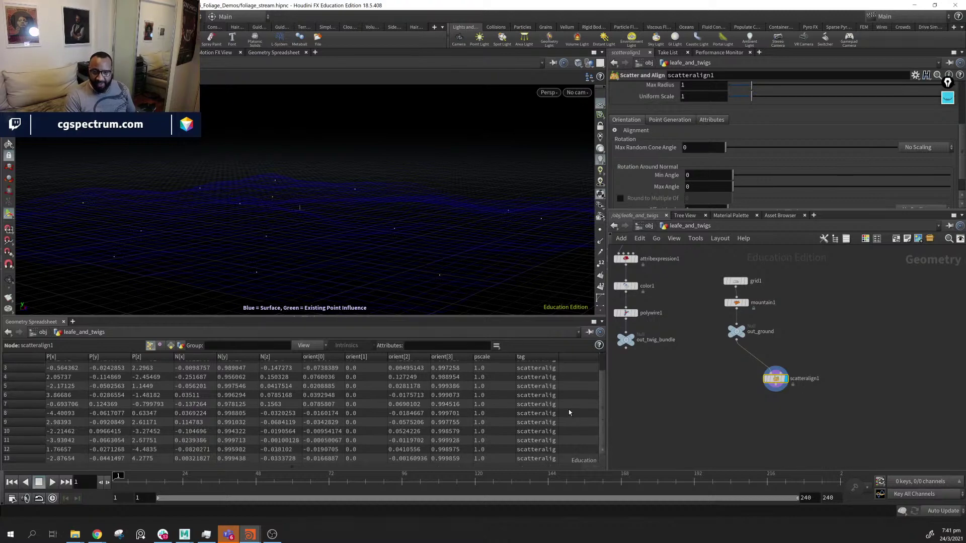
scroll(552, 415, up, 2)
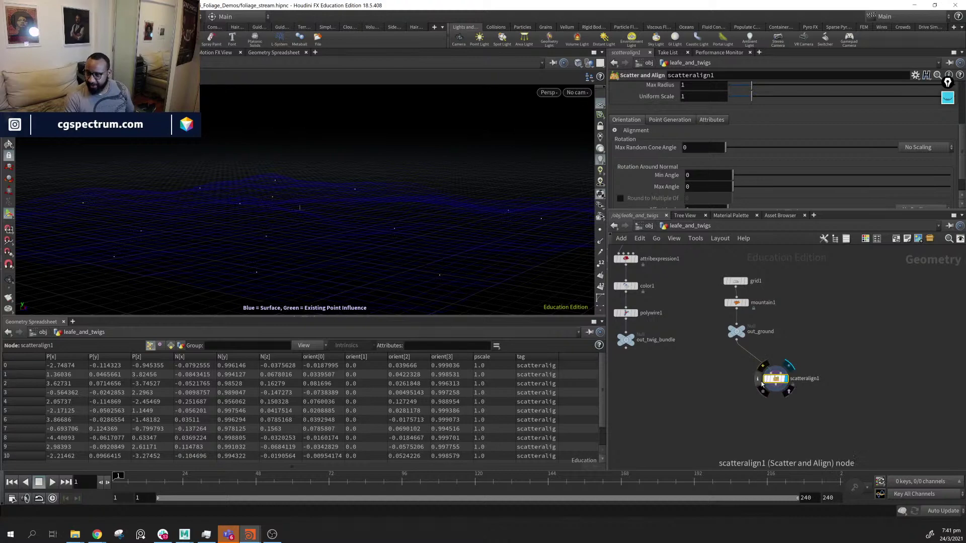
click(758, 378)
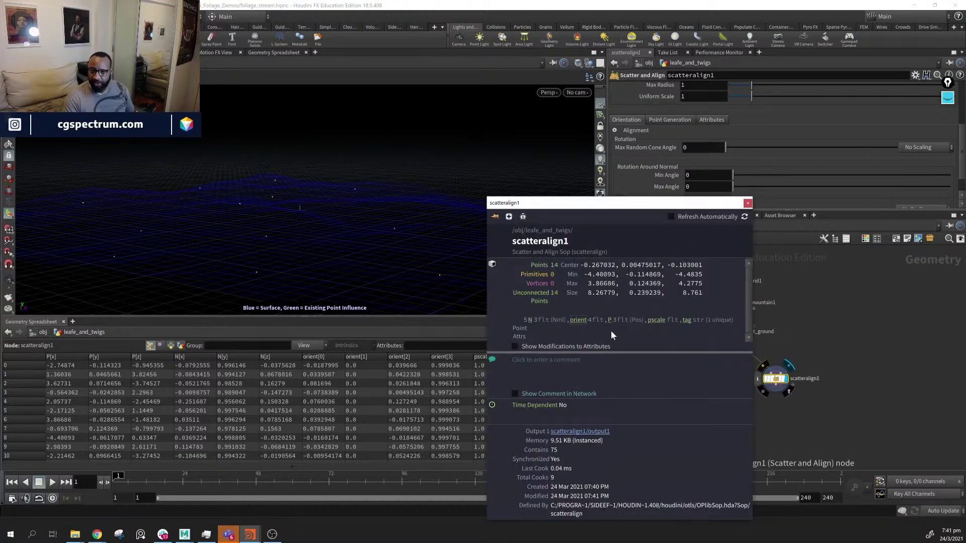
click(747, 204)
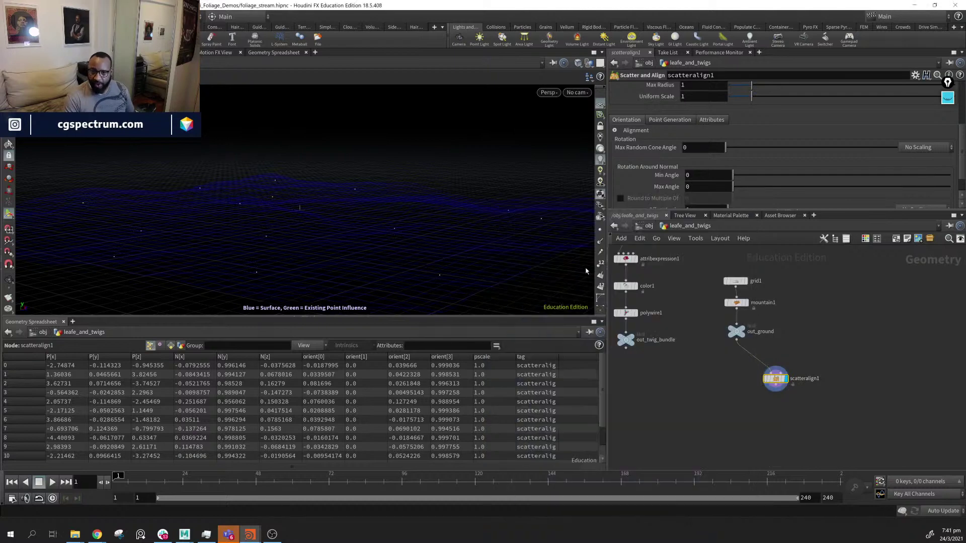
key(Escape)
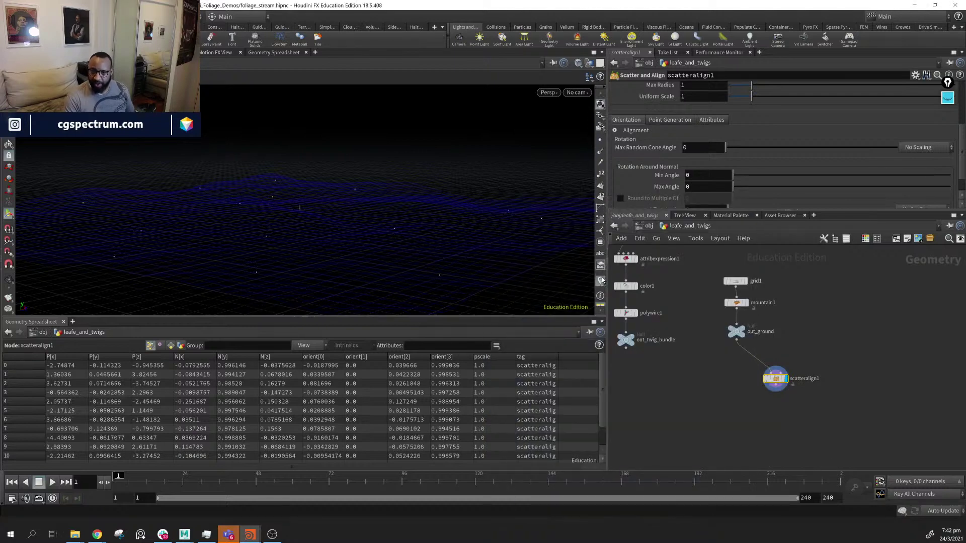
Move scatteralign1 directly under out_ground and inspect the scattered points up close
alt+drag(460, 267, 424, 245)
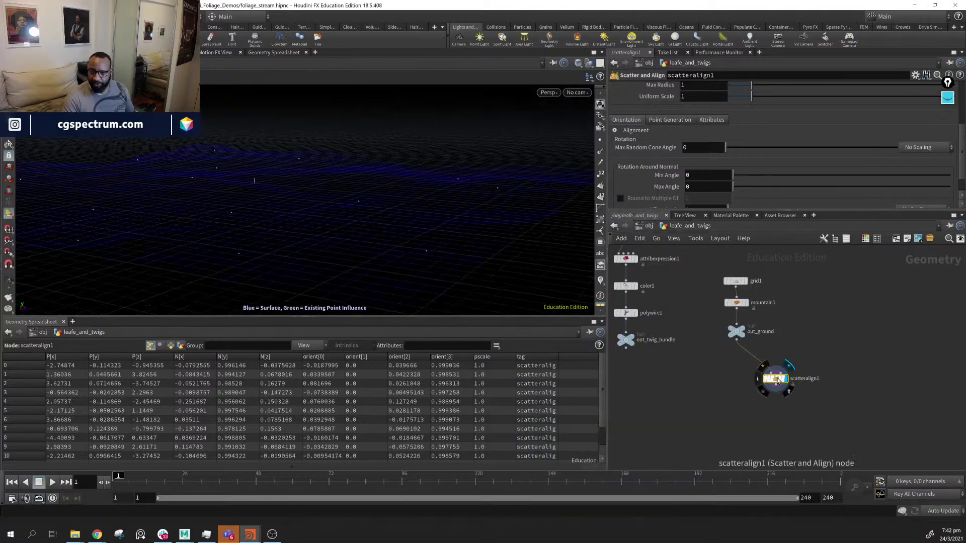
drag(775, 379, 743, 370)
alt+right_drag(367, 252, 703, 251)
alt+drag(513, 264, 363, 202)
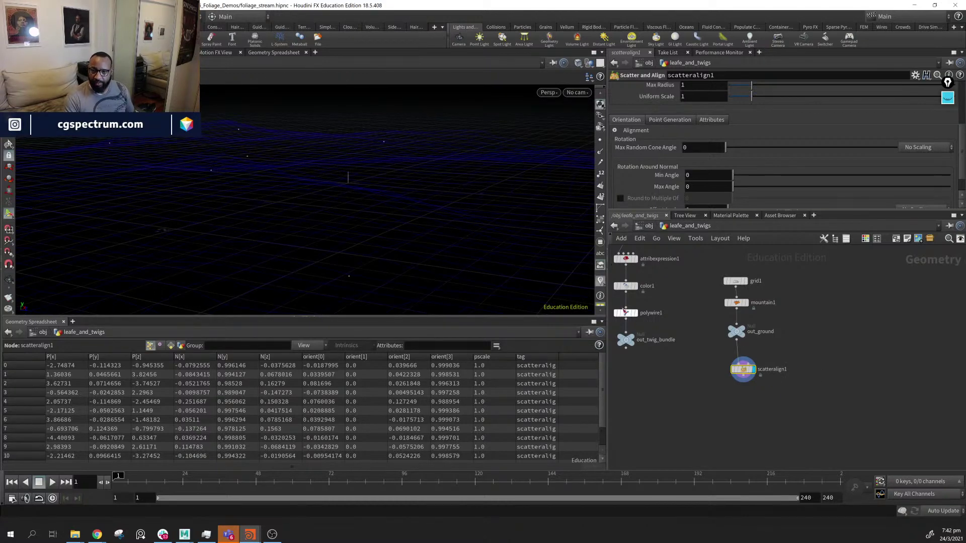
Change the scene's orient visualizer to the Marker type with the Axes style
click(601, 283)
click(604, 277)
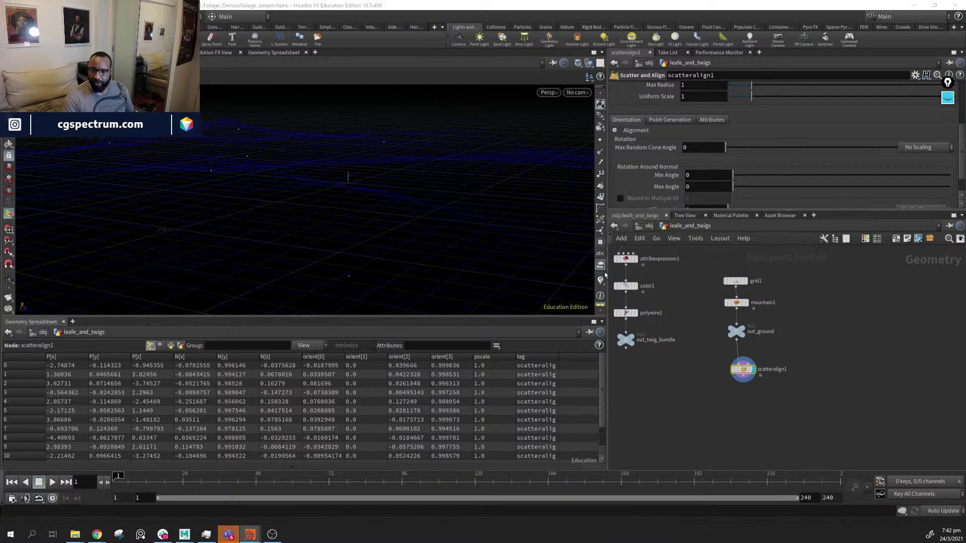
click(602, 283)
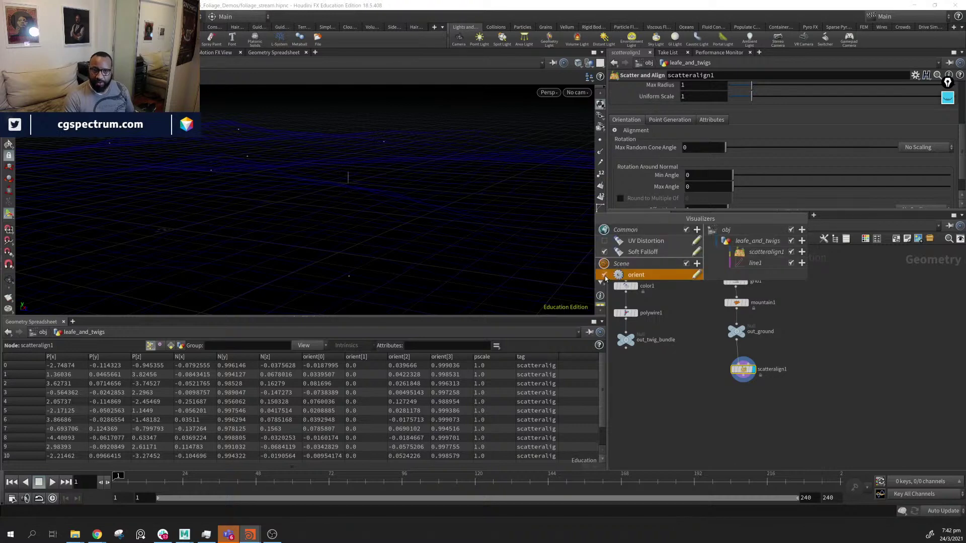
click(696, 275)
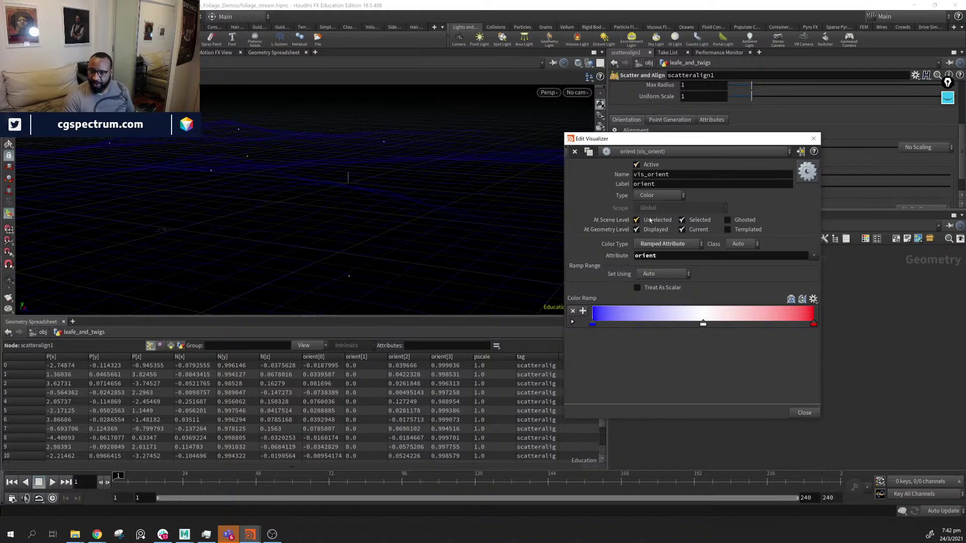
click(650, 196)
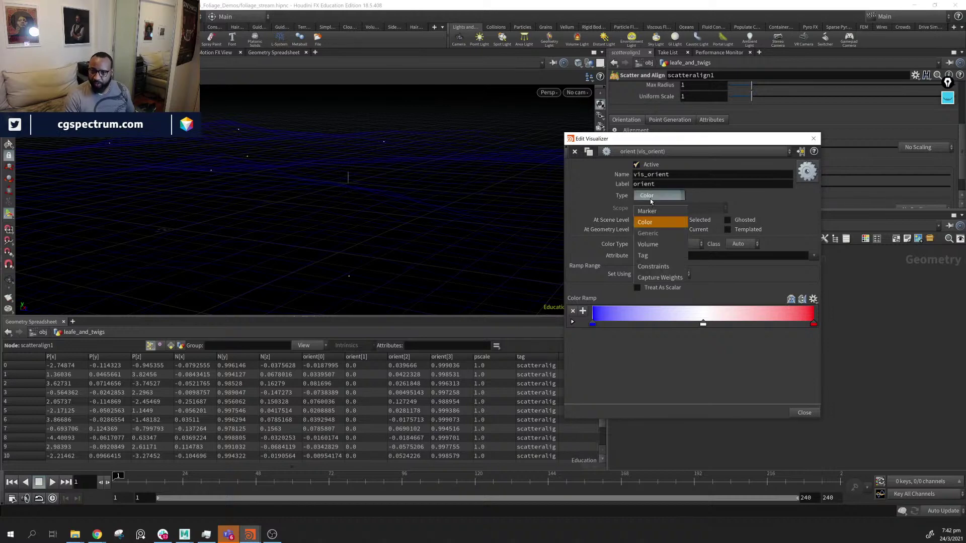
click(646, 211)
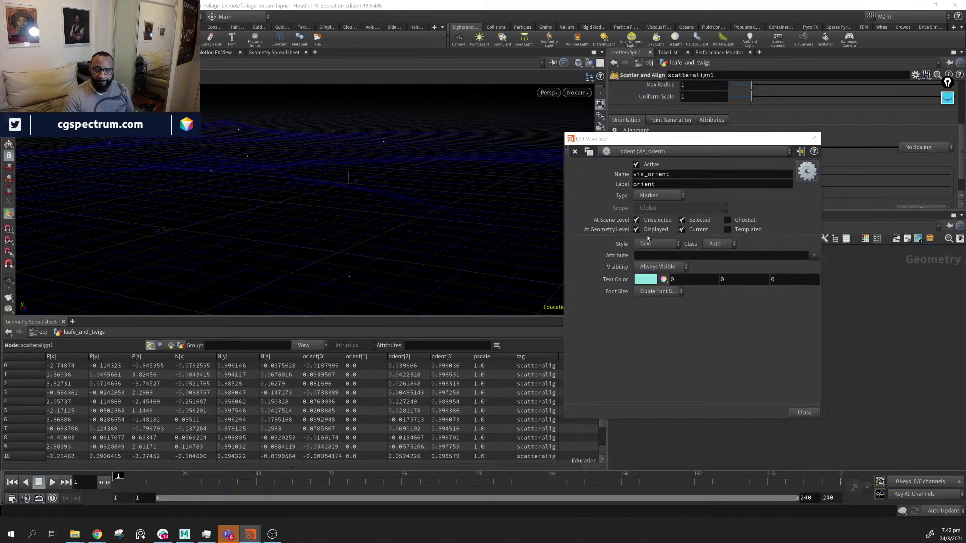
click(654, 244)
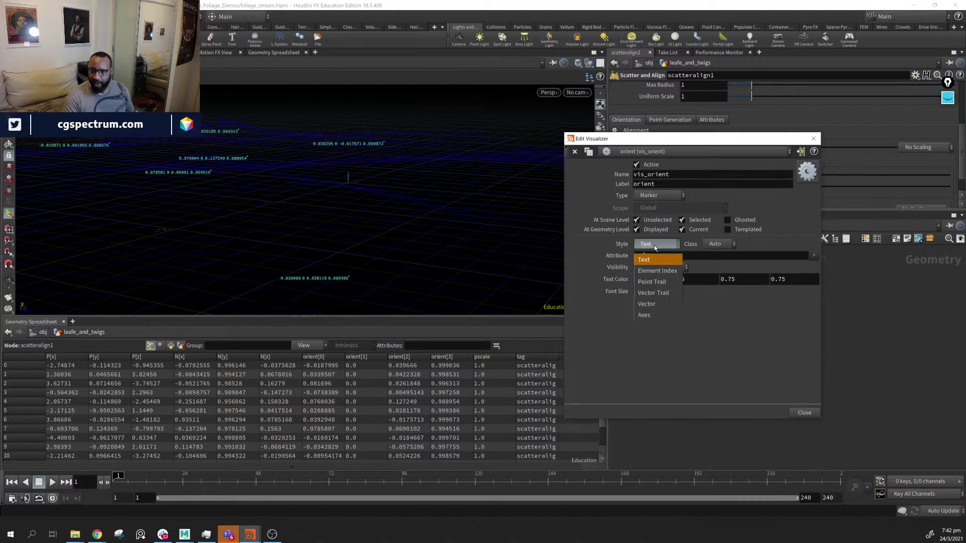
click(657, 315)
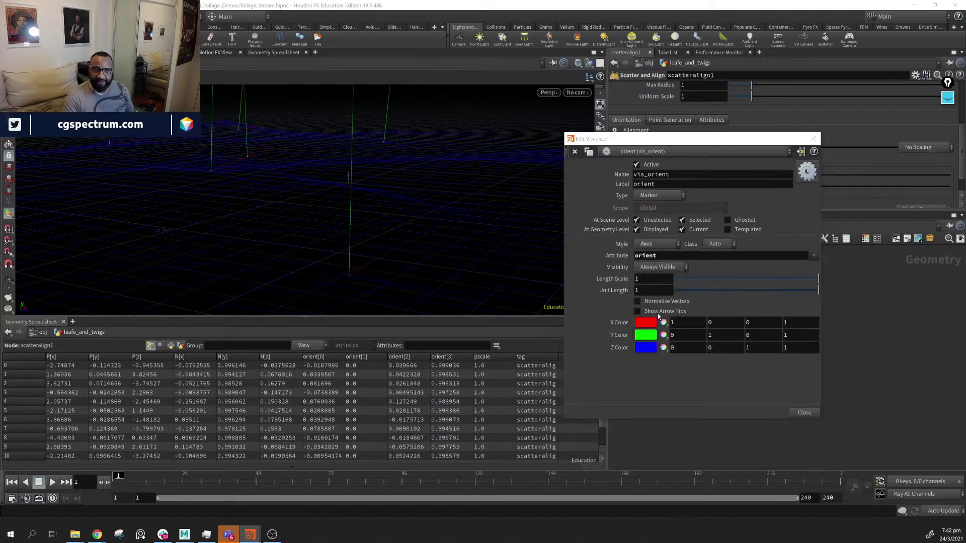
alt+drag(315, 219, 293, 235)
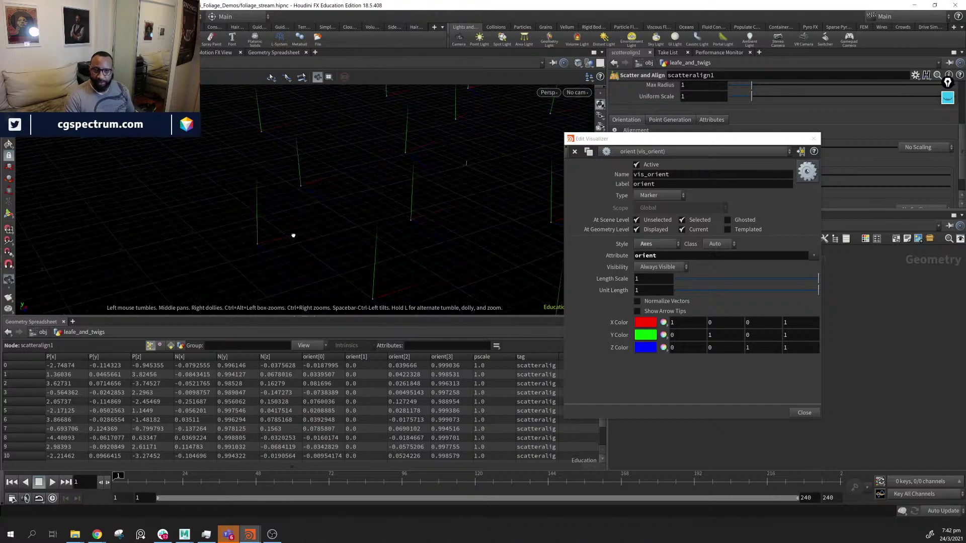
click(814, 139)
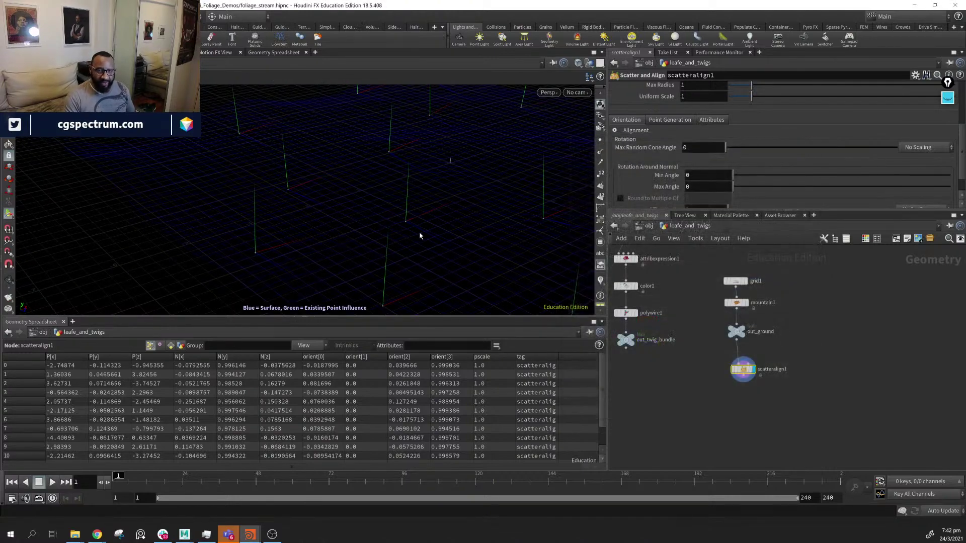
Shift scatteralign1 slightly to one side below out_ground and inspect the points' orientation axes from several angles
alt+drag(420, 232, 352, 289)
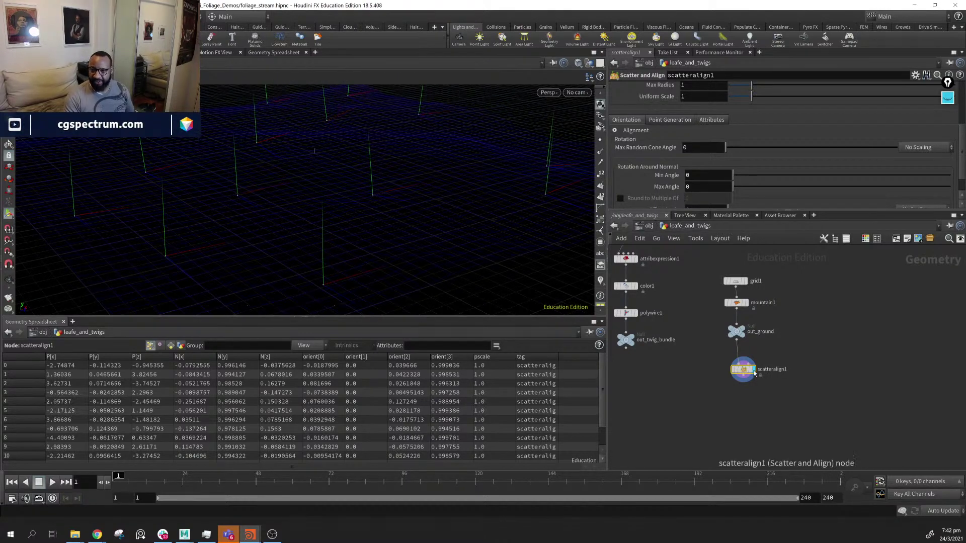
drag(743, 370, 765, 361)
alt+drag(493, 181, 222, 172)
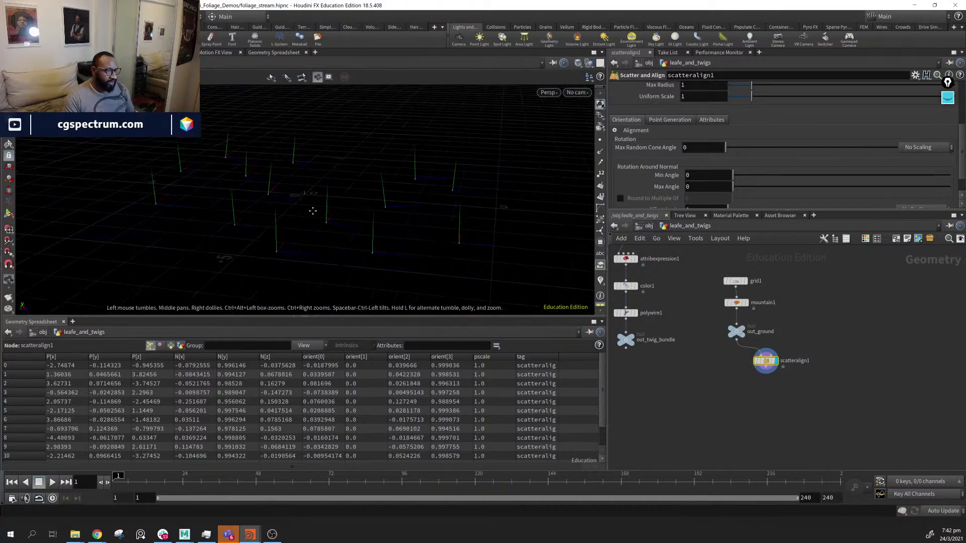
alt+drag(312, 211, 282, 215)
middle_drag(819, 331, 861, 325)
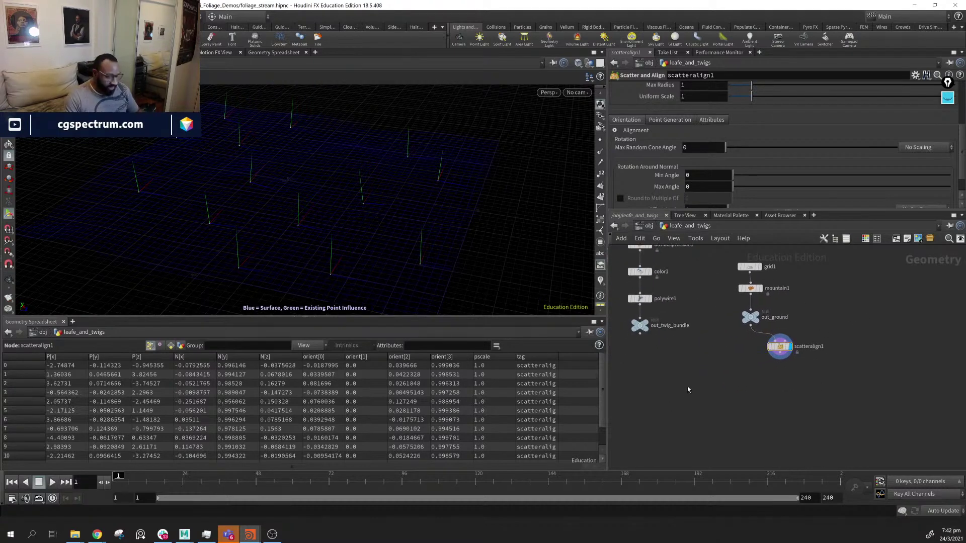
Add a Test Geometry: Rubber Toy node and place it between out_twig_bundle and scatteralign1
key(Tab)
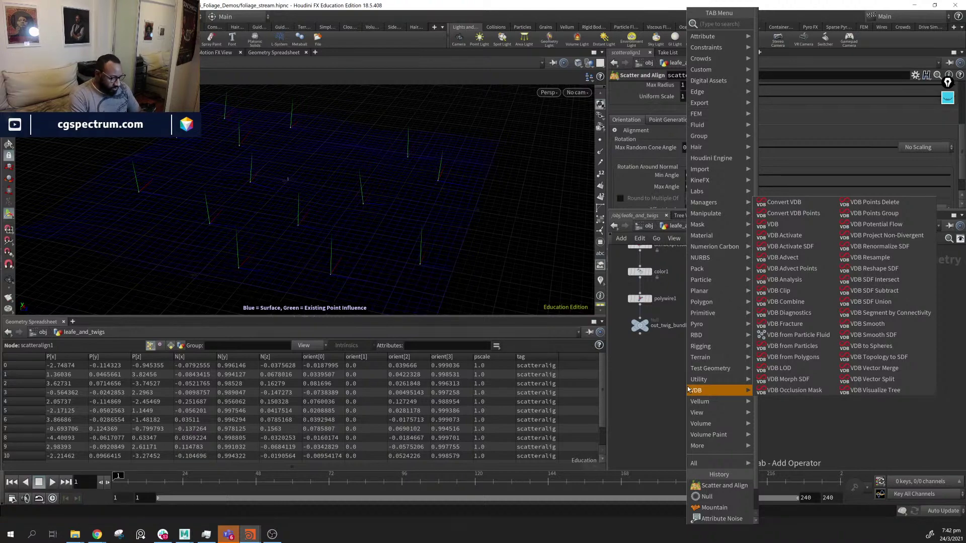
text(ru)
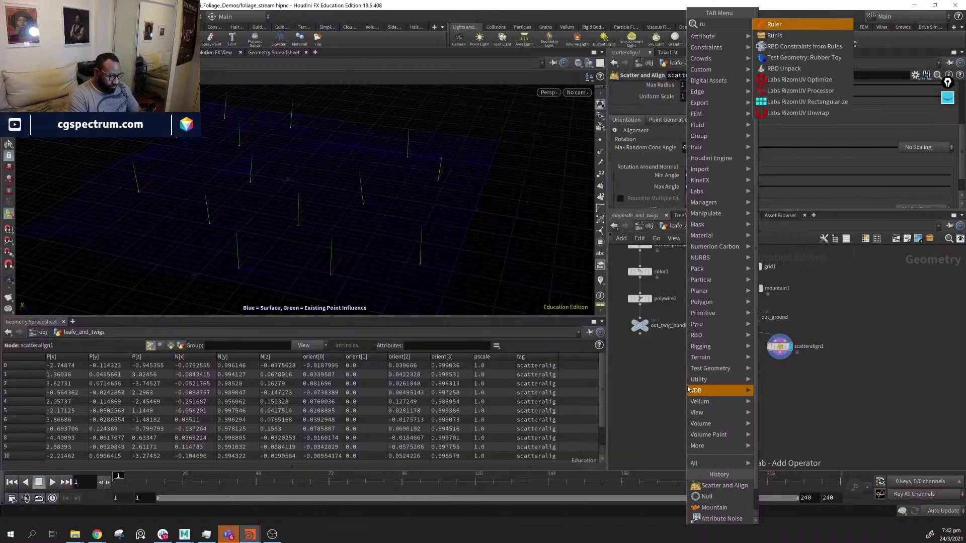
text(b)
key(Return)
key(Return)
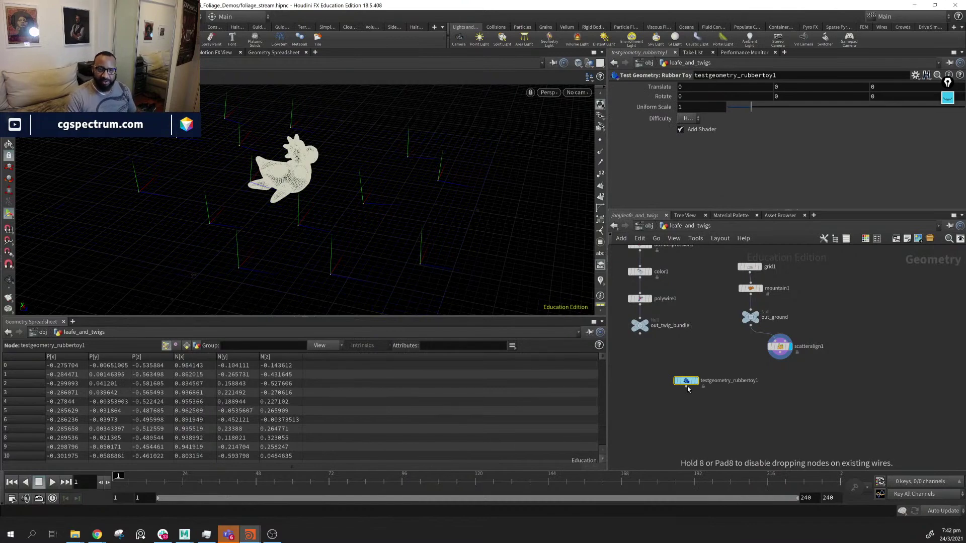
alt+drag(359, 182, 473, 223)
drag(686, 381, 697, 349)
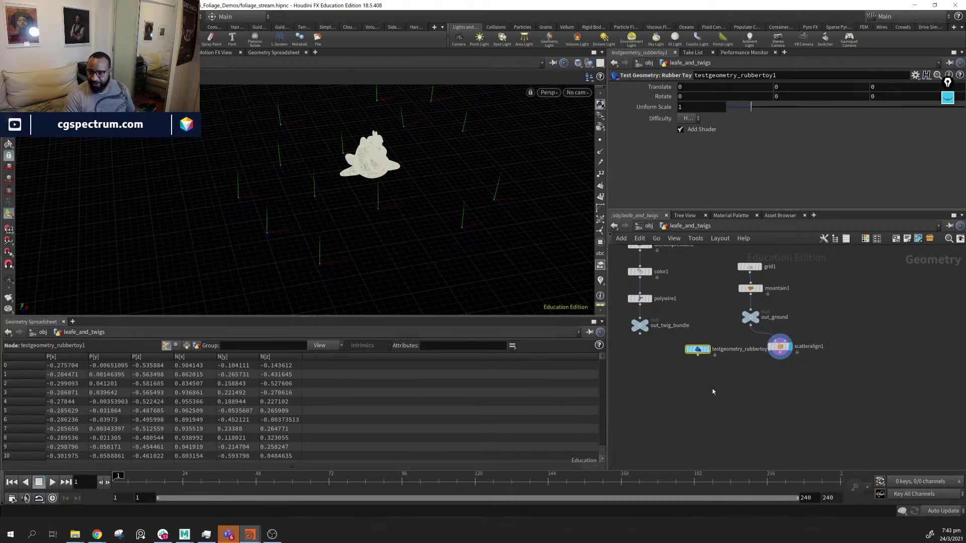
Add a Copy to Points node below the rubber toy and scatteralign1 nodes
key(Tab)
text(c)
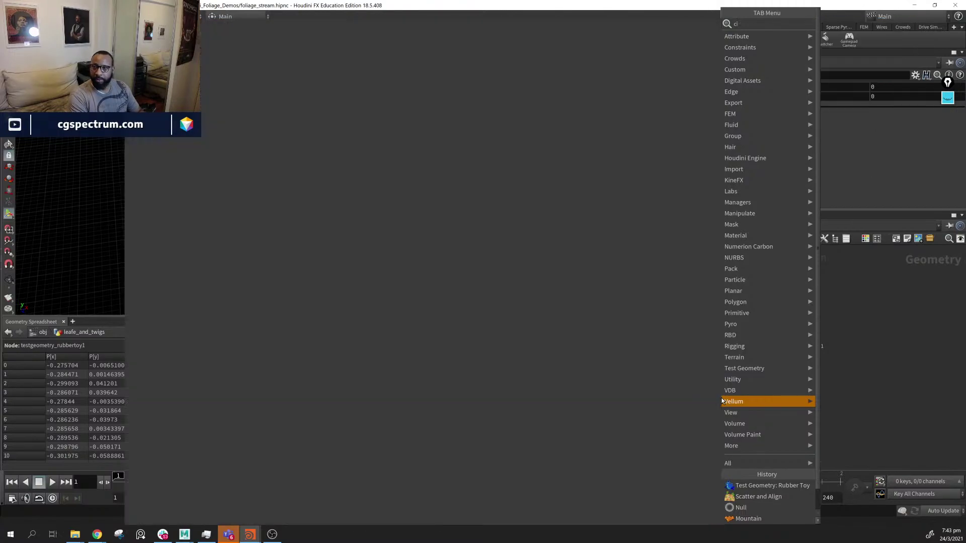
key(BackSpace)
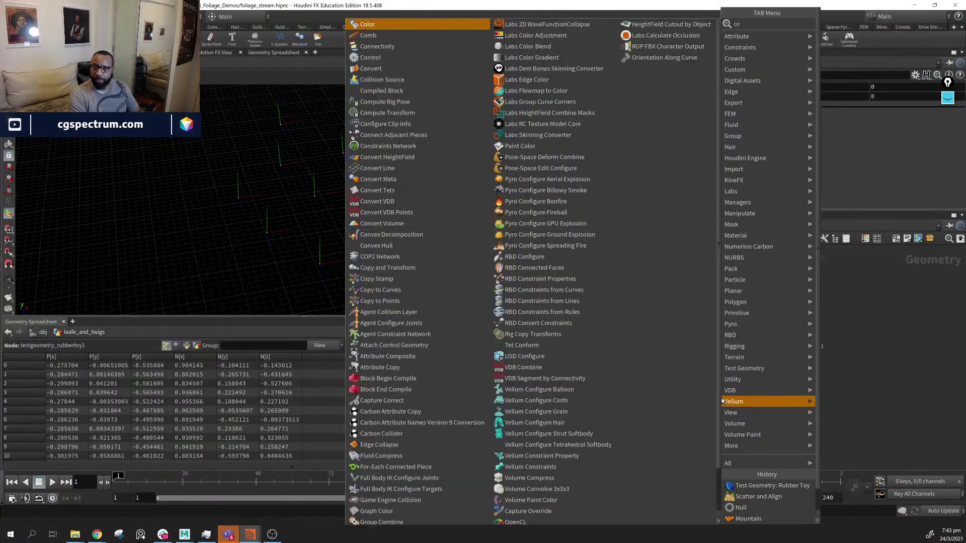
text(opy)
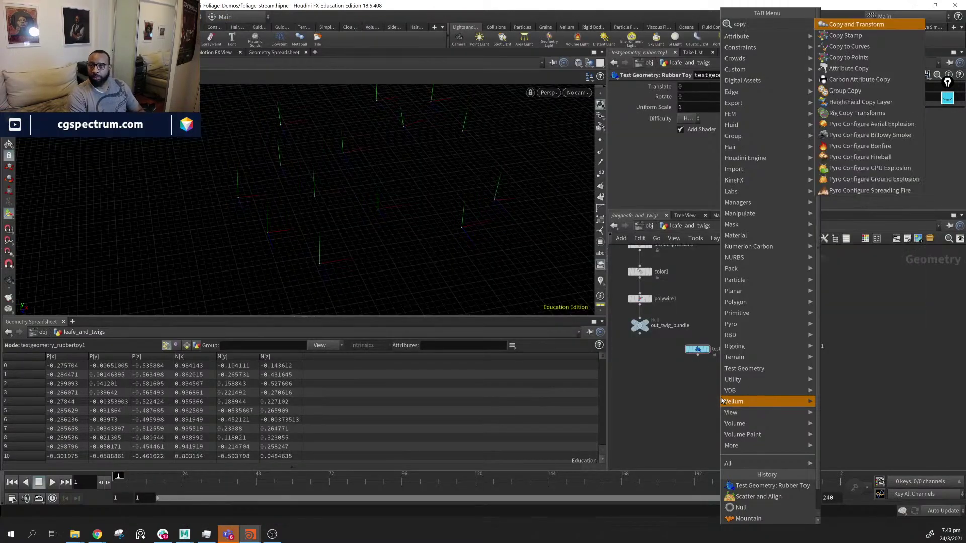
key(Down)
key(Down)
key(Down)
key(Return)
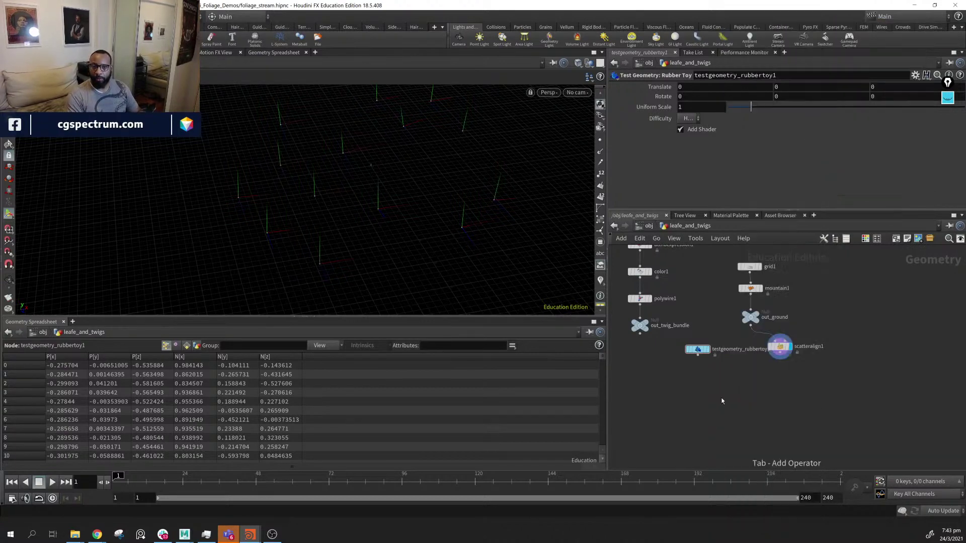
click(762, 399)
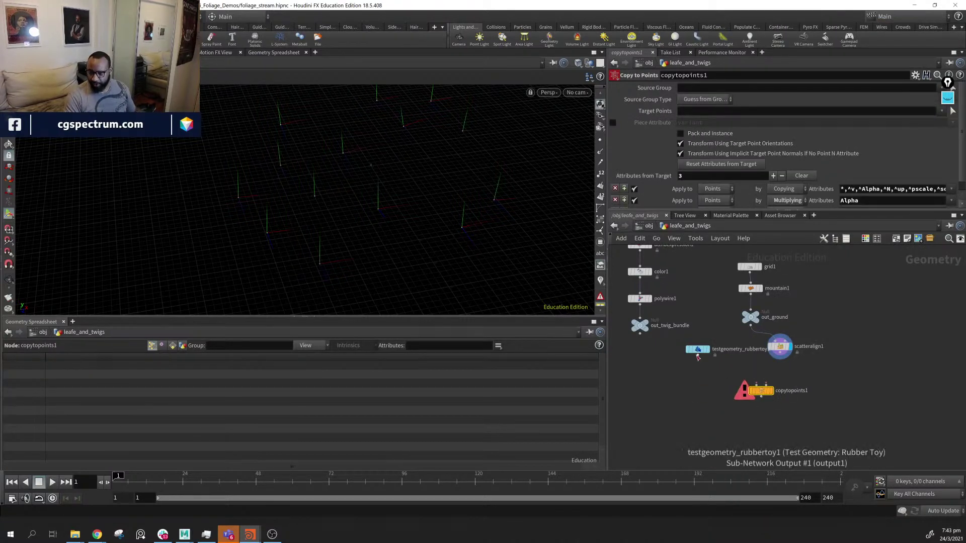
Wire the rubber toy into copytopoints1's first input and scatteralign1 into its second, and display the copies
drag(697, 354, 754, 384)
drag(779, 353, 765, 386)
drag(424, 247, 443, 240)
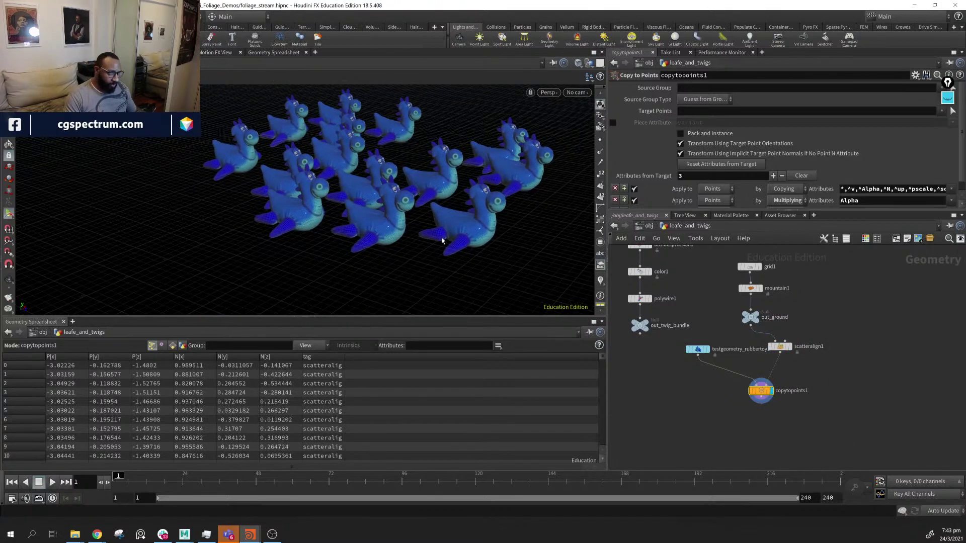
Set scatteralign1's Min Radius to 0.009
click(779, 347)
scroll(757, 173, down, 1)
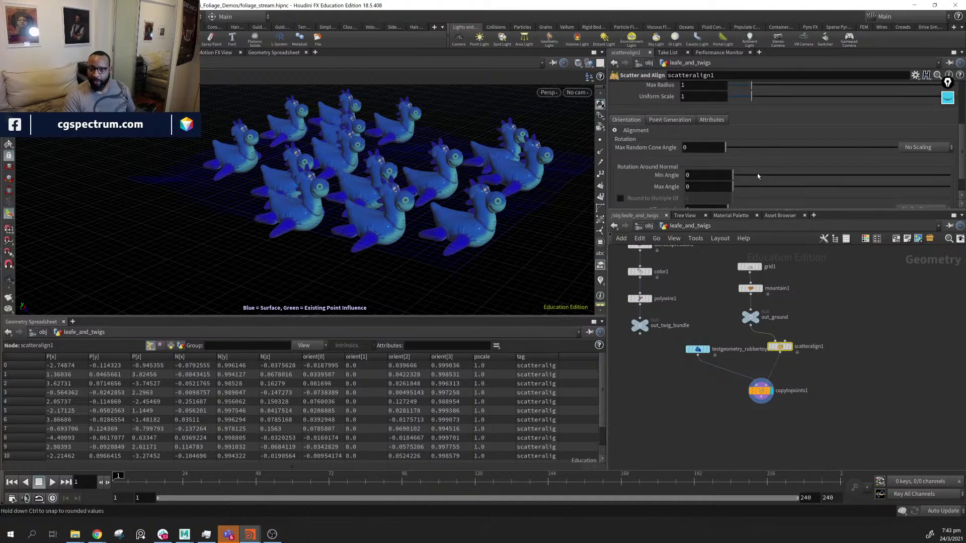
scroll(757, 173, up, 4)
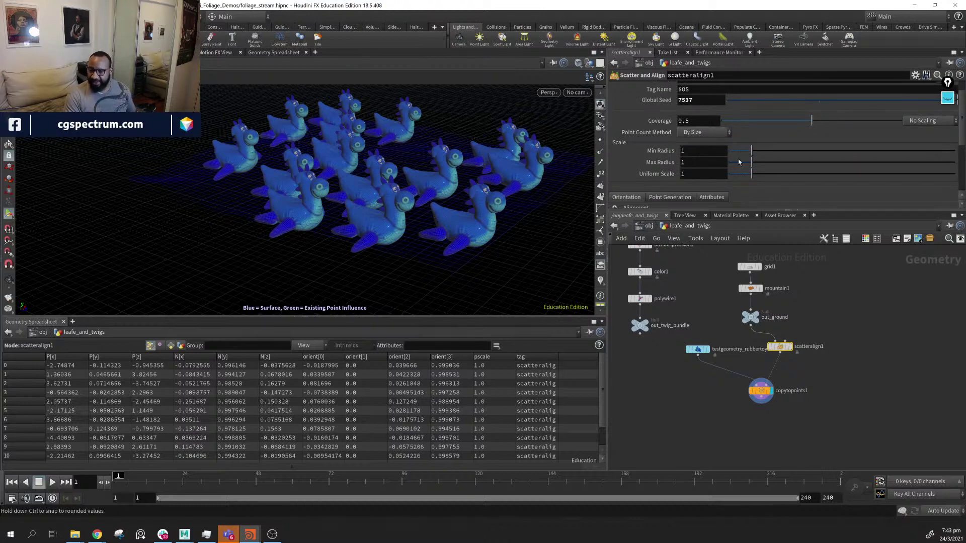
click(712, 153)
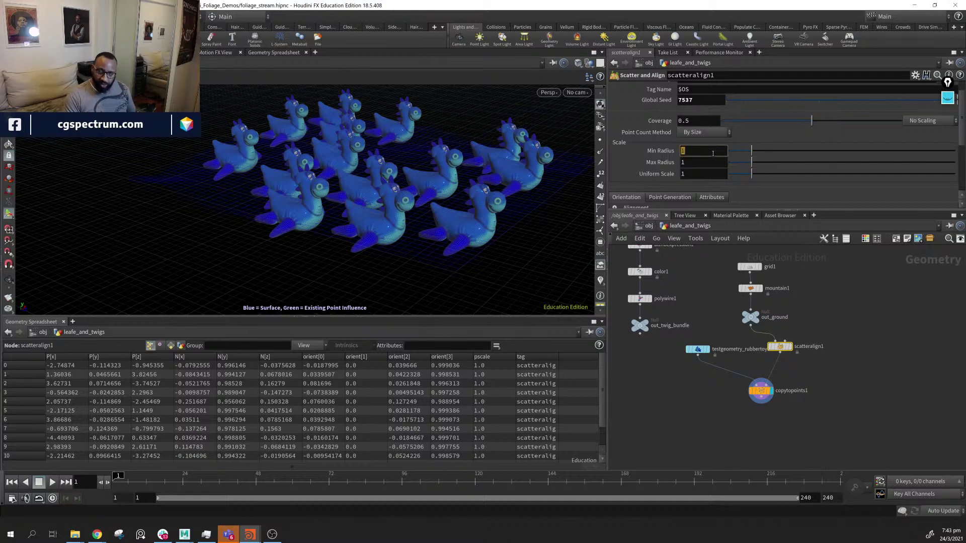
text(.)
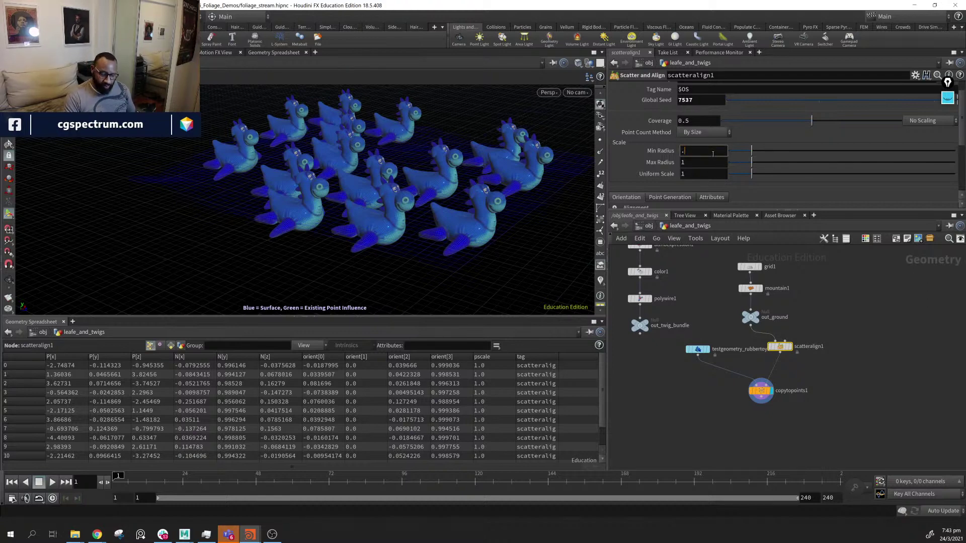
text(0)
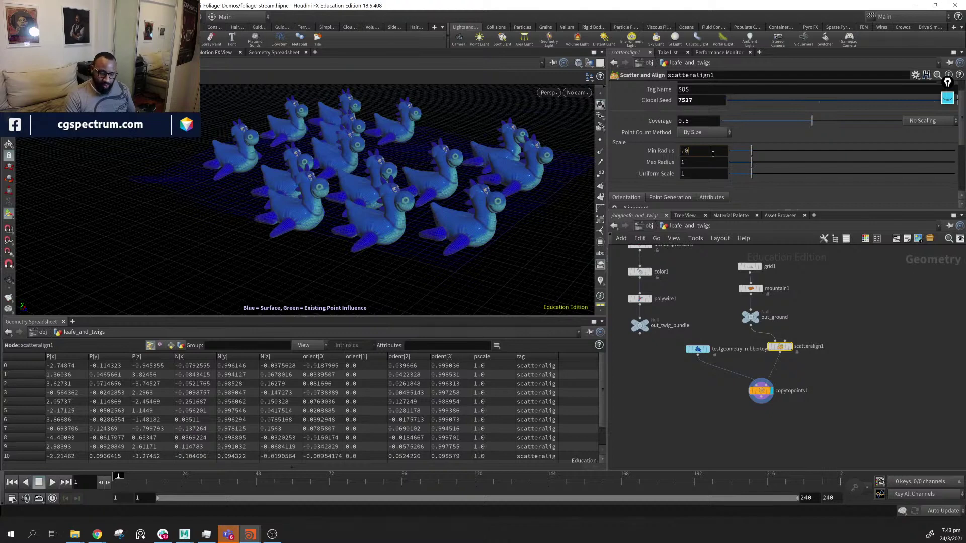
text(09)
key(Return)
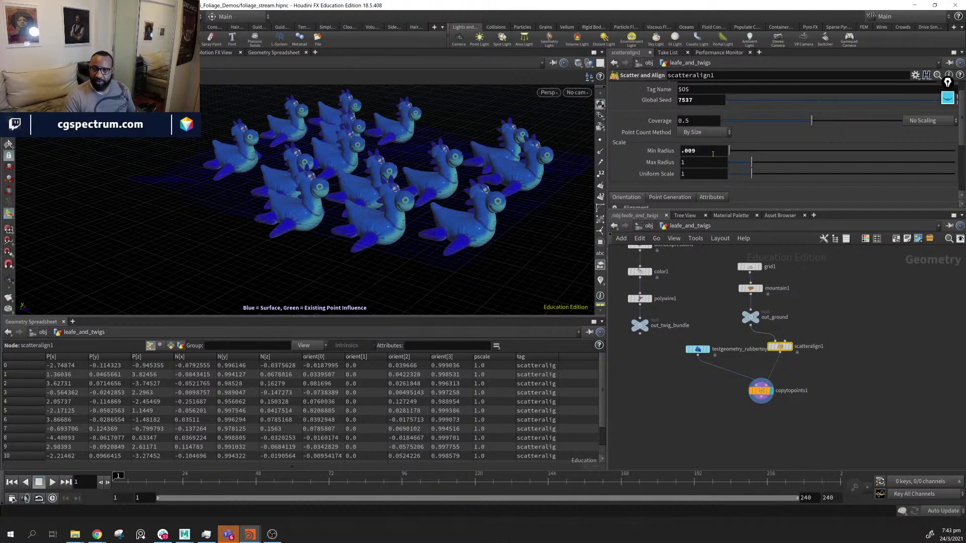
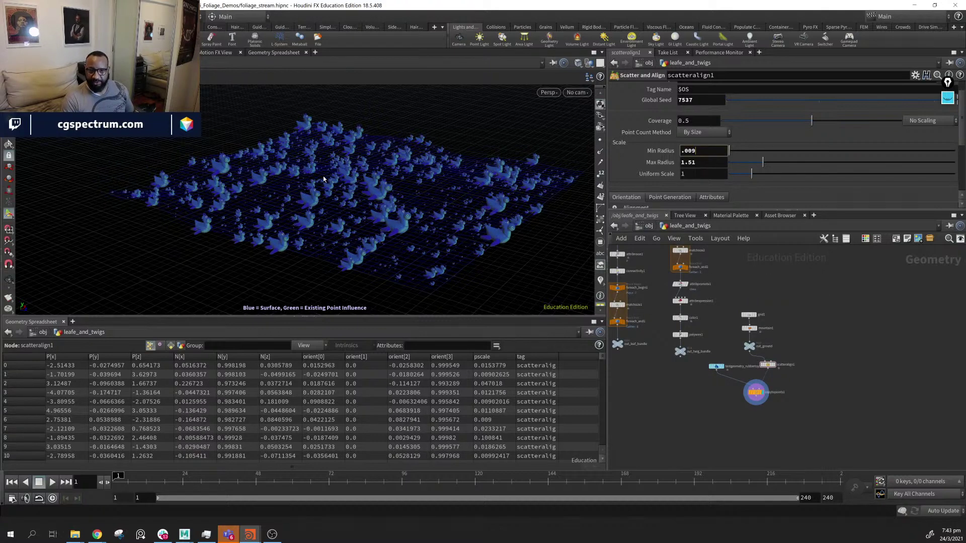
Save the scene and cut the stray wire looping from copytopoints1 back into scatteralign1
click(754, 393)
key(ctrl+s)
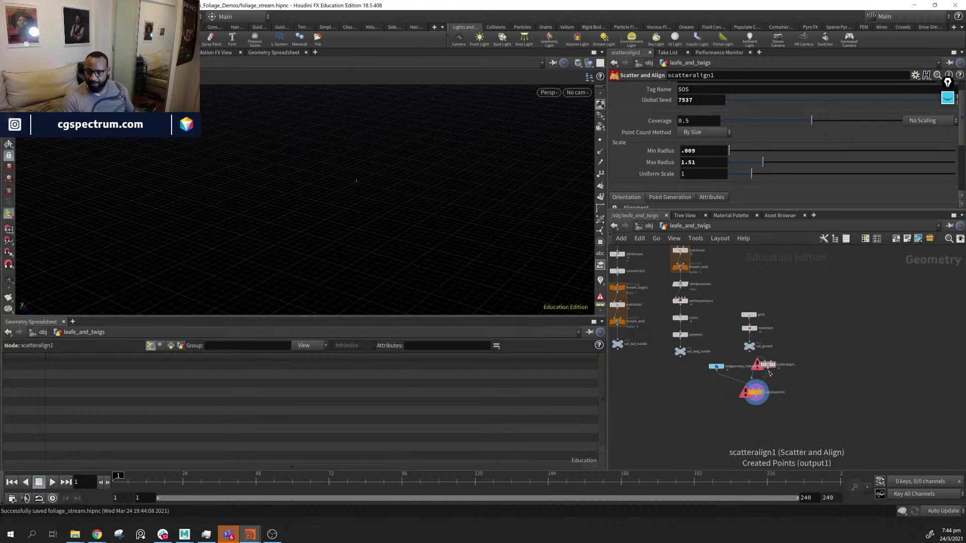
scroll(770, 373, up, 3)
click(756, 410)
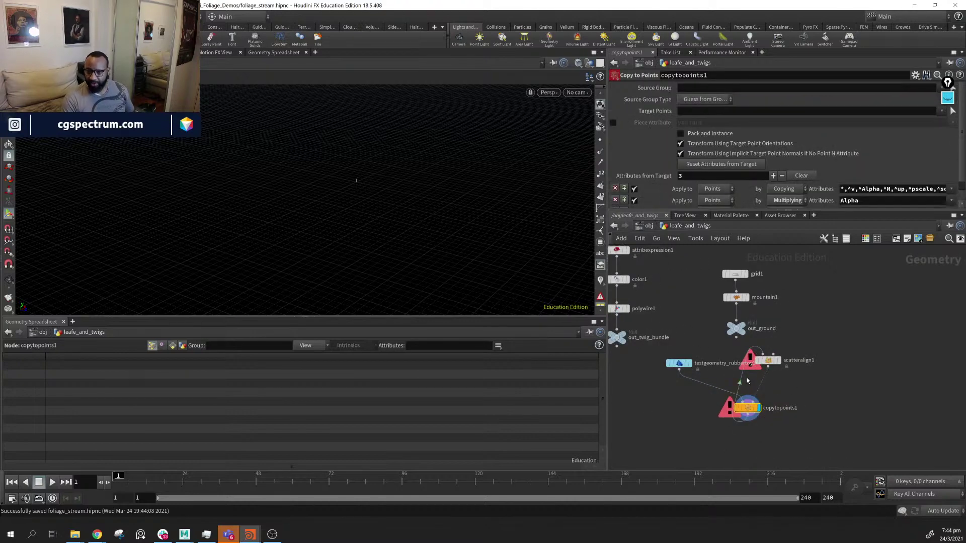
key(y)
drag(733, 373, 748, 388)
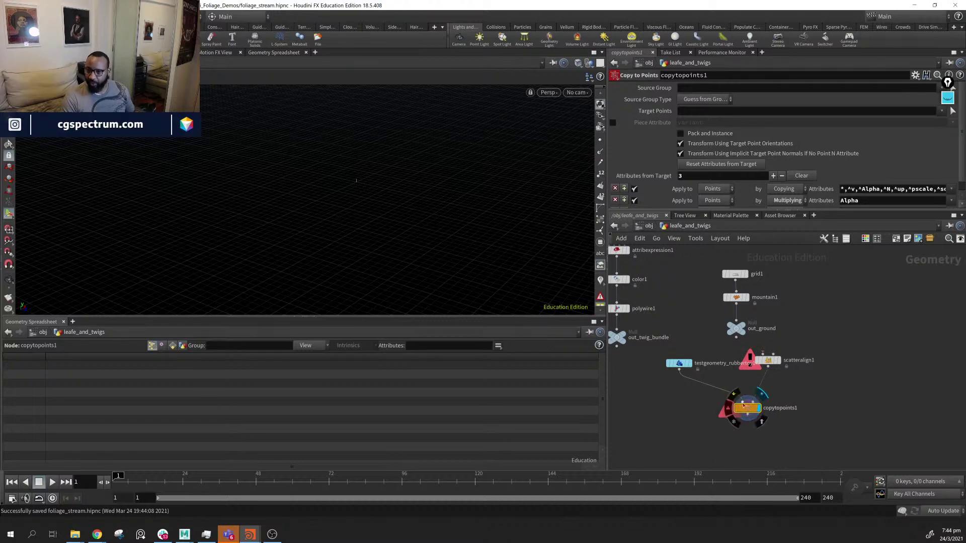
Enable Pack and Instance on copytopoints1 and reconnect out_ground to scatteralign1's first input
click(681, 134)
drag(735, 338, 767, 356)
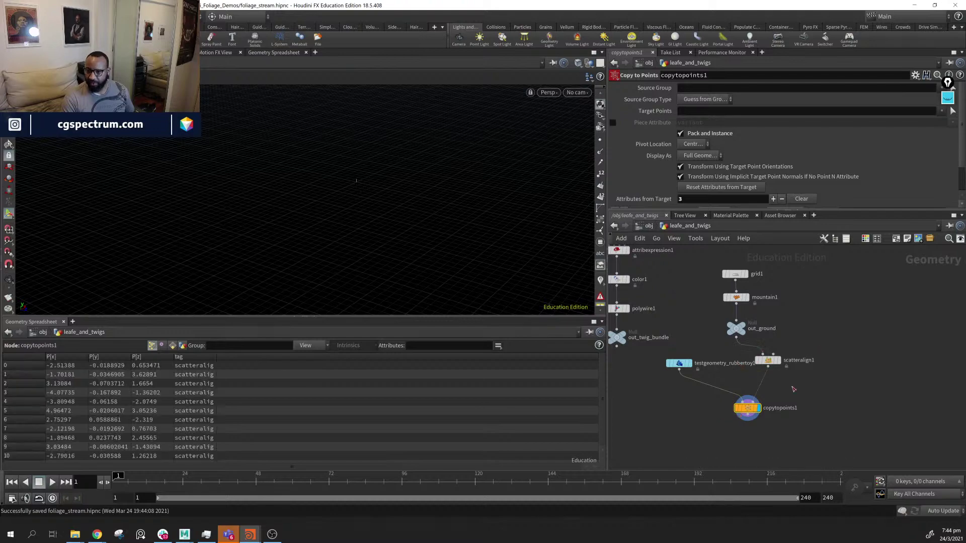
alt+drag(411, 122, 414, 166)
alt+right_drag(414, 166, 433, 202)
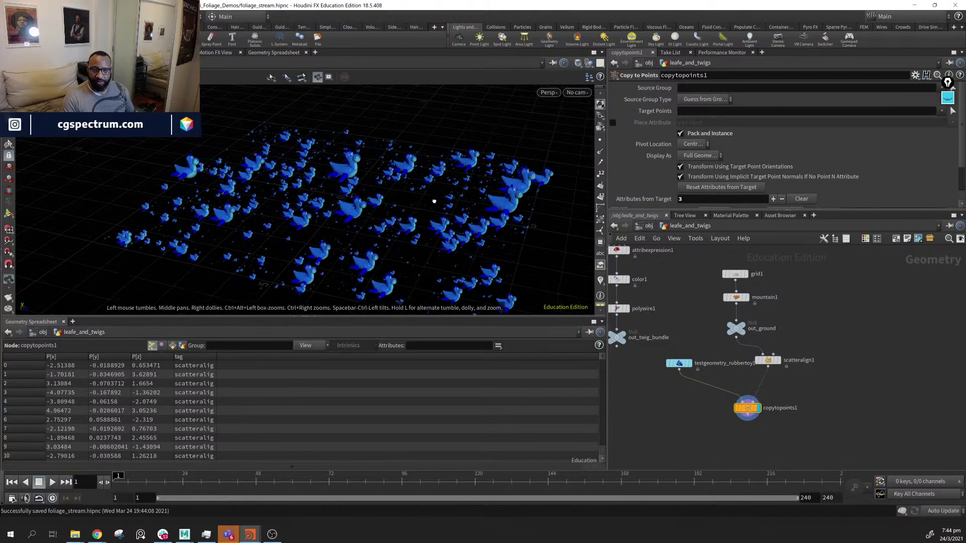
alt+middle_drag(433, 202, 399, 190)
alt+drag(399, 189, 505, 212)
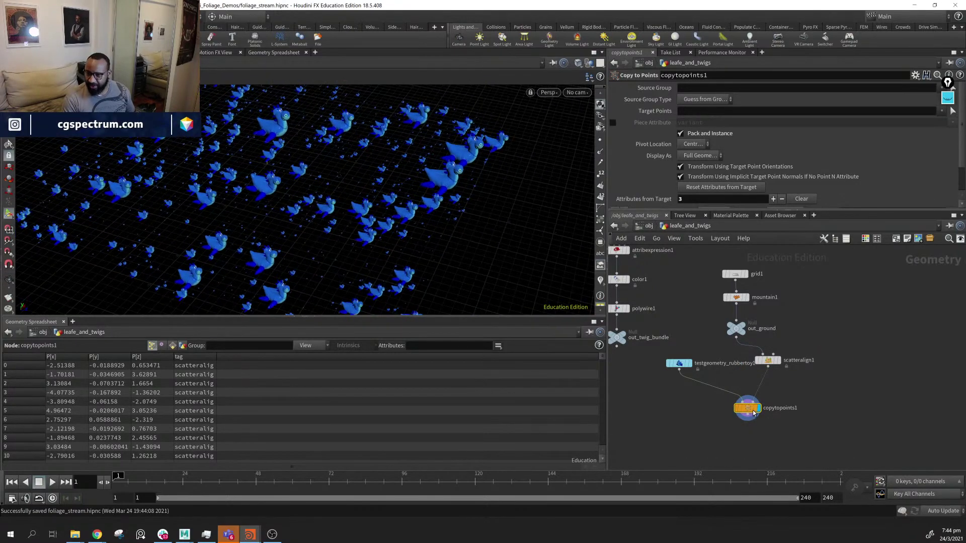
Review the copytopoints1 and scatteralign1 settings and examine the size variation of the copied rubber toys up close
scroll(724, 166, down, 2)
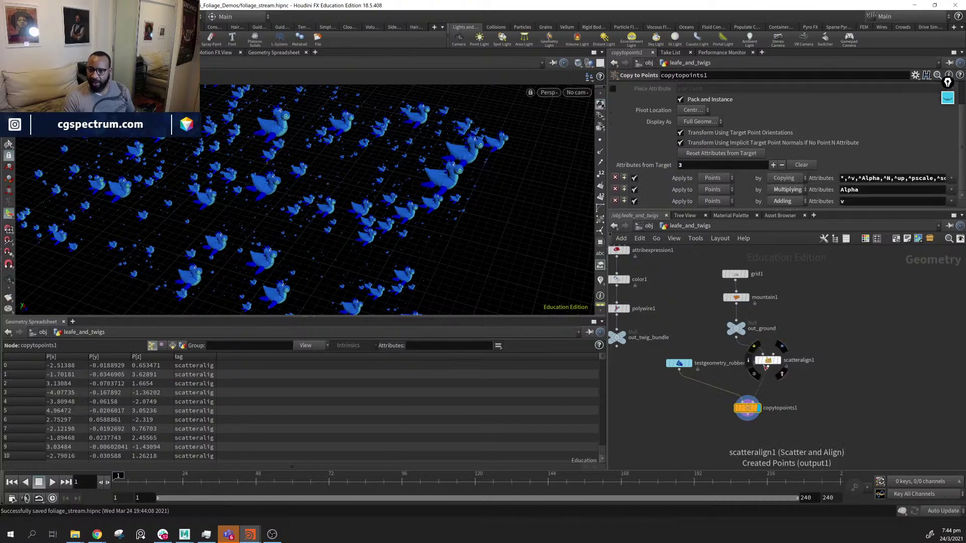
click(768, 360)
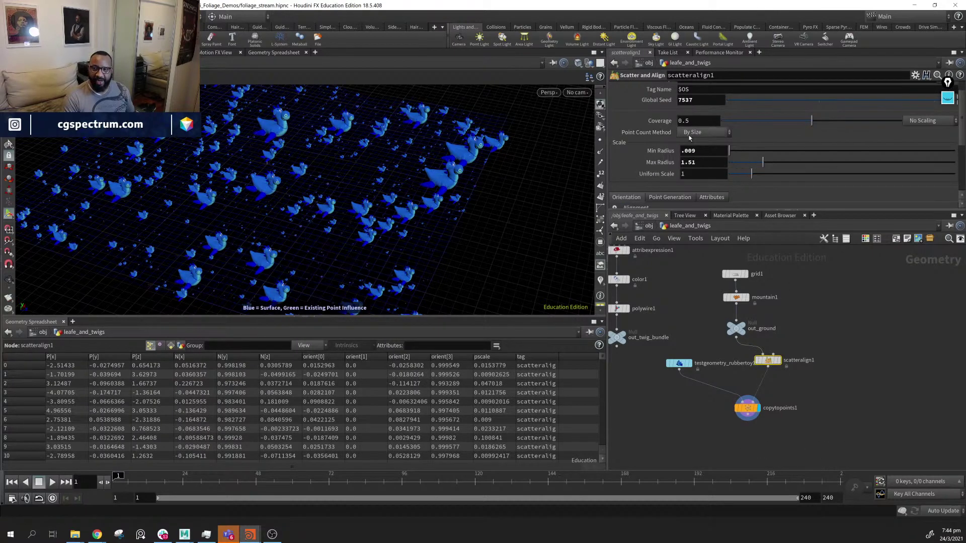
alt+drag(395, 210, 356, 168)
alt+right_drag(355, 168, 370, 221)
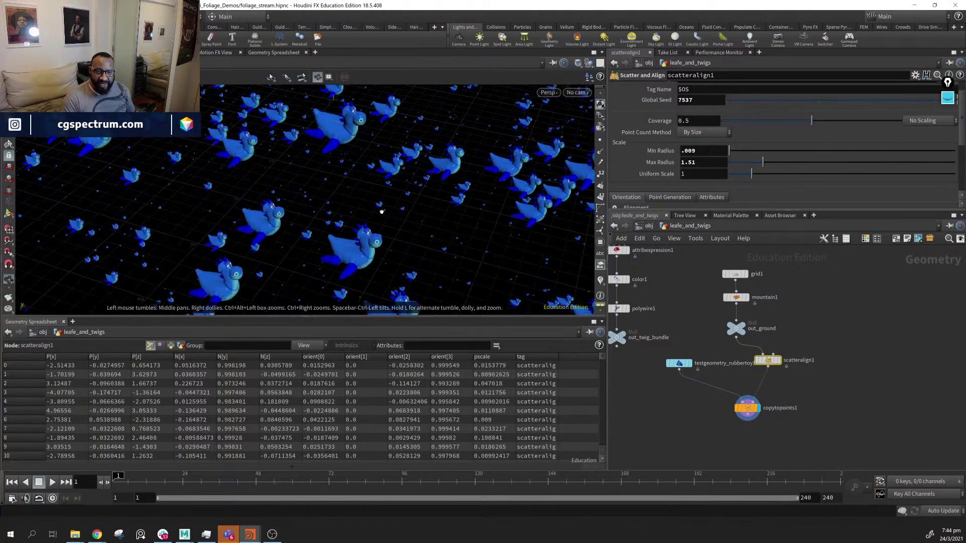
alt+drag(370, 221, 330, 204)
alt+right_drag(330, 205, 312, 178)
alt+drag(297, 199, 367, 199)
Display scatteralign1's points and set its Min Radius to 0.09
click(777, 360)
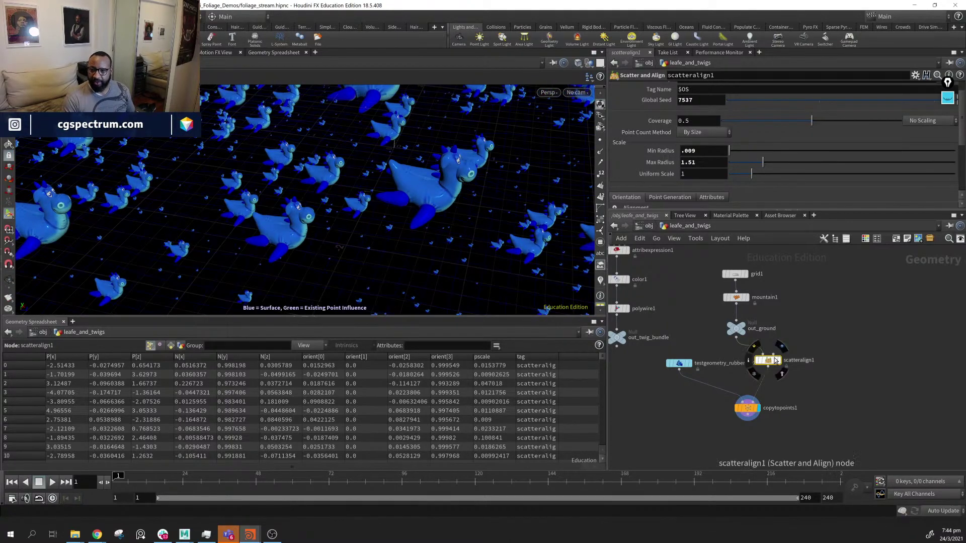
drag(294, 147, 365, 114)
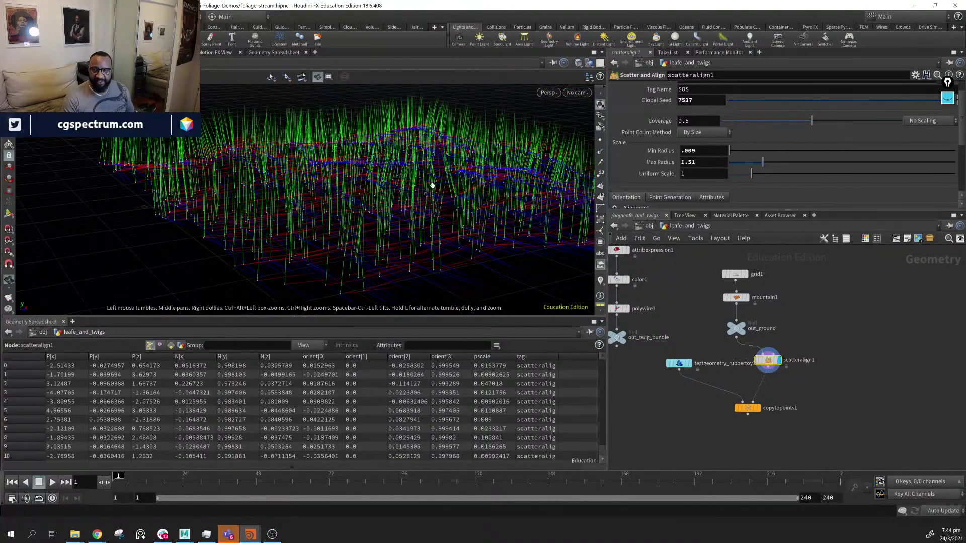
alt+drag(431, 185, 433, 214)
double_click(715, 153)
text(.)
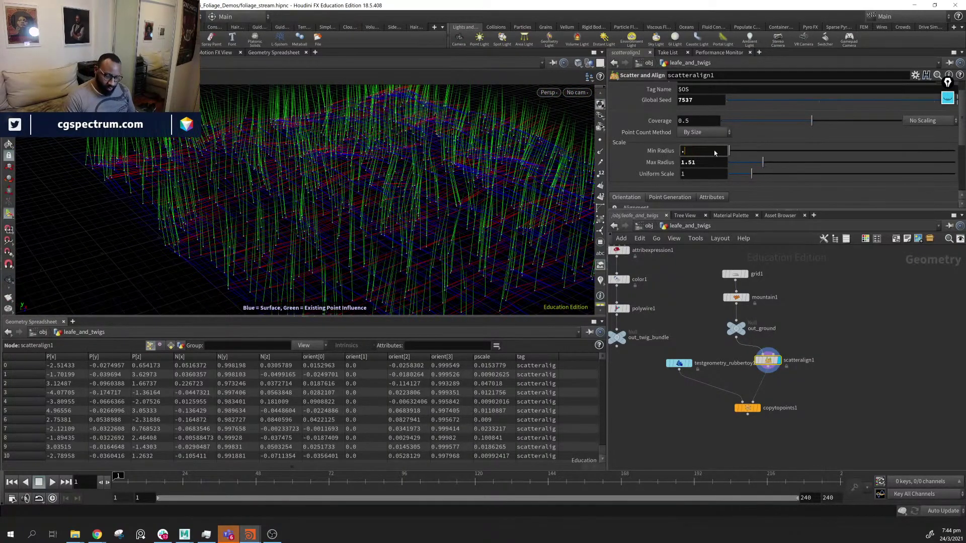
text(09)
key(Return)
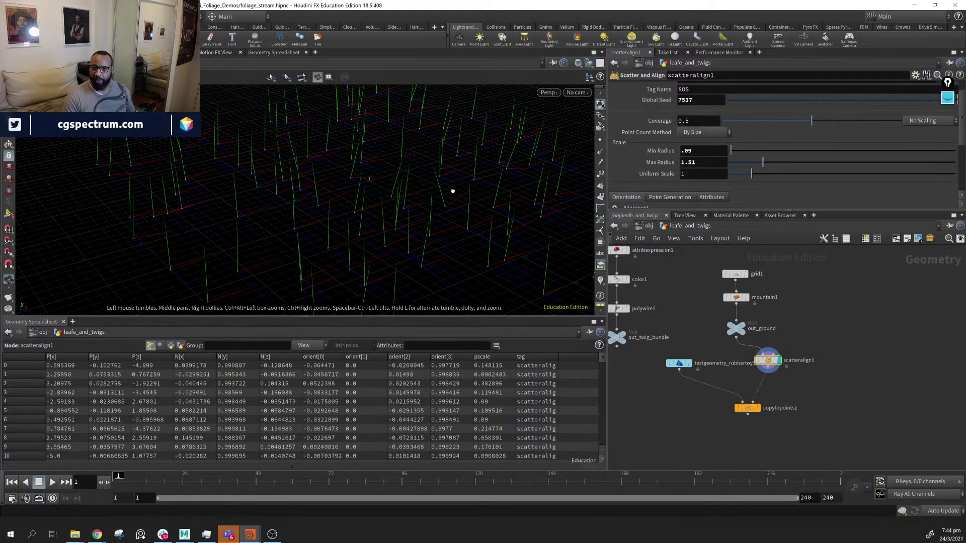
Set scatteralign1's Max Radius to 0.1 and inspect the point distribution from another angle
click(714, 163)
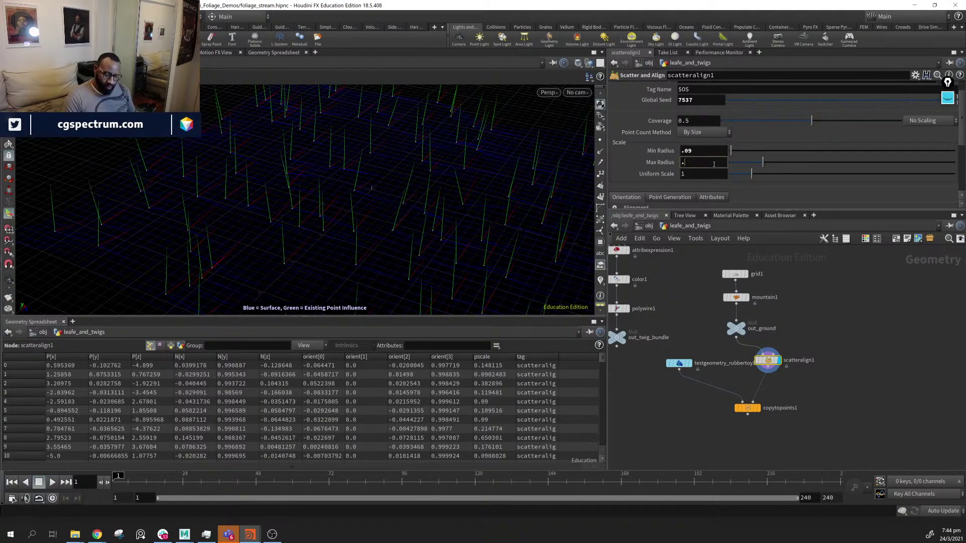
text(.1)
key(Return)
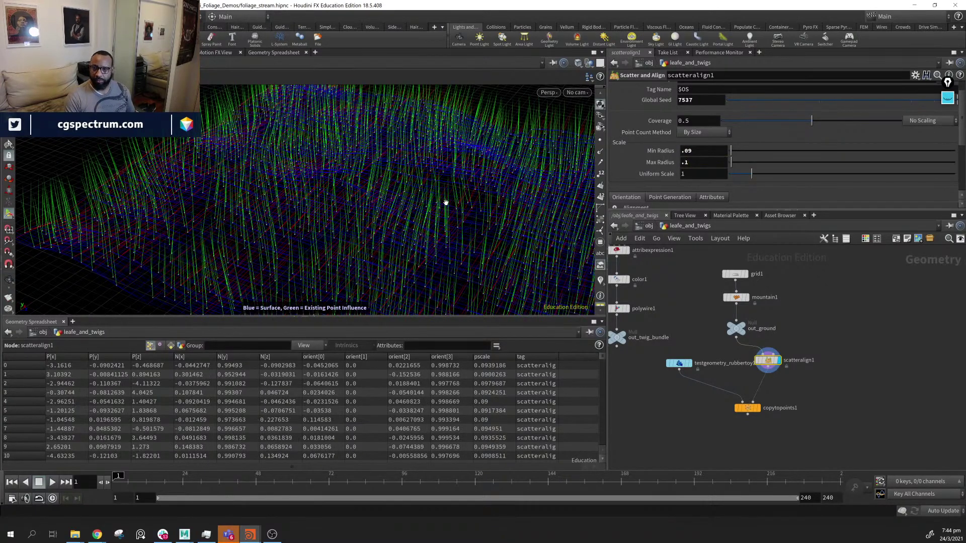
drag(445, 203, 327, 209)
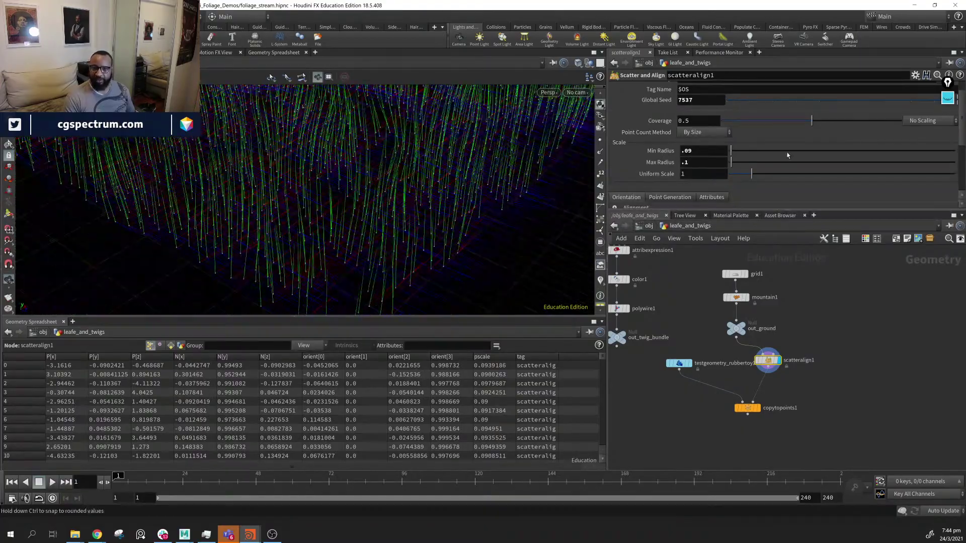
Raise scatteralign1's Uniform Scale to 1.83 and inspect the scattered points from the side and from above
drag(750, 173, 770, 173)
drag(420, 202, 293, 196)
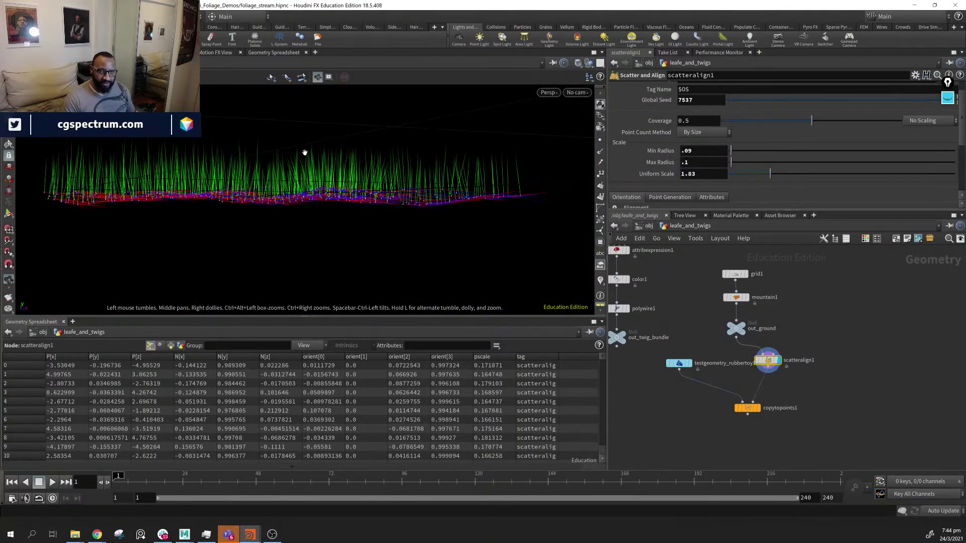
drag(304, 152, 196, 207)
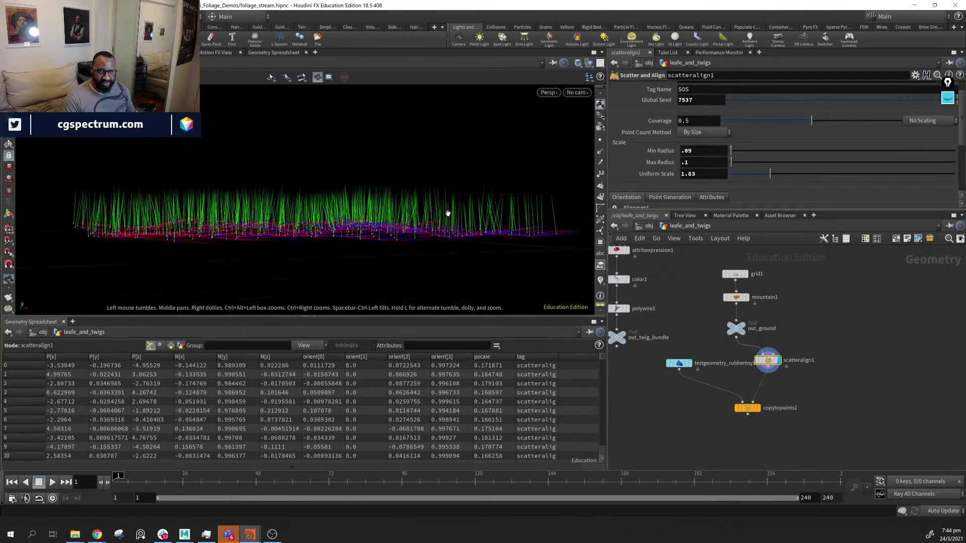
drag(422, 234, 259, 172)
key(Return)
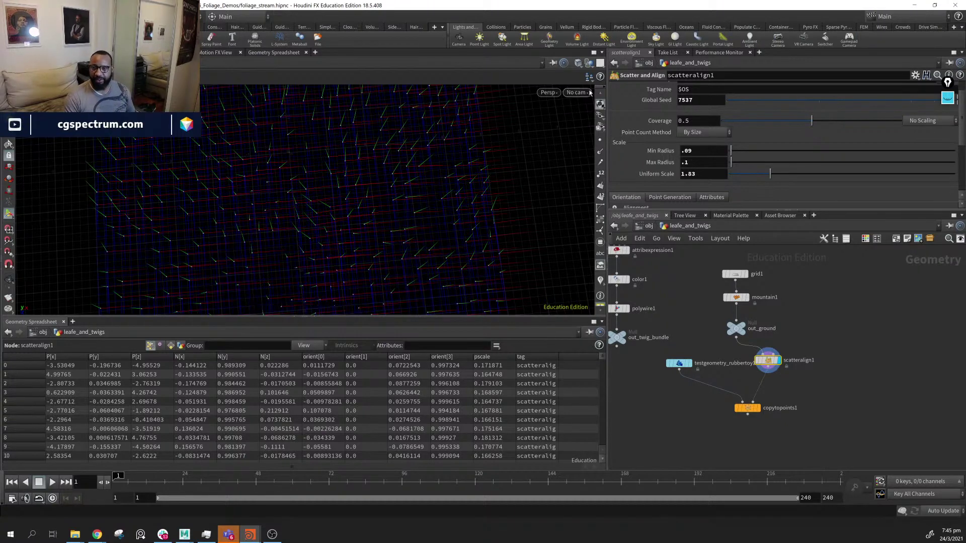
Review scatteralign1's available Point Count Method options
click(704, 134)
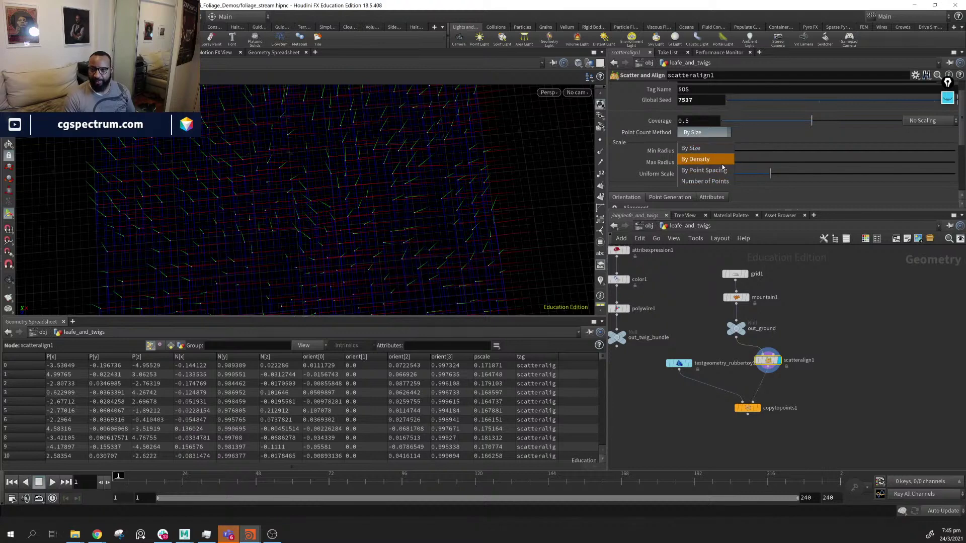
click(703, 134)
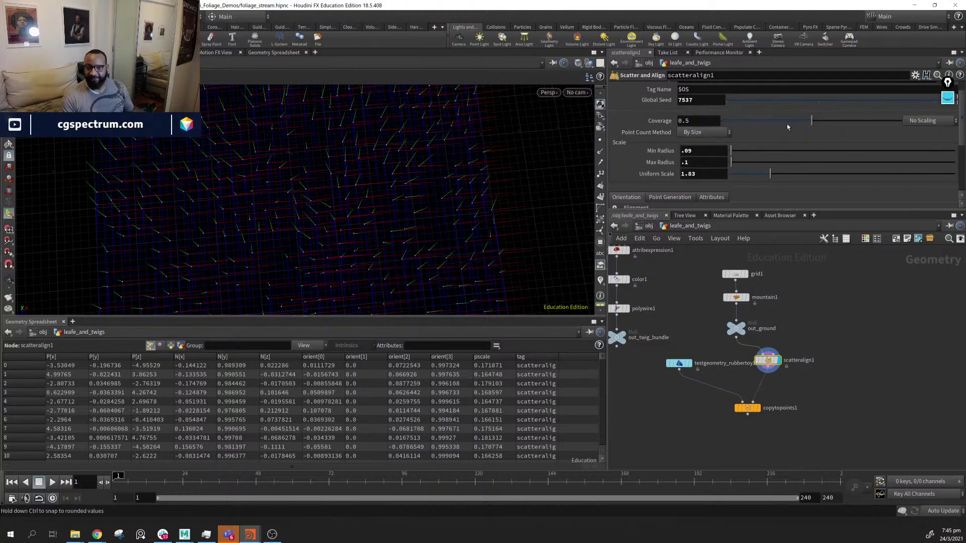
scroll(724, 128, up, 1)
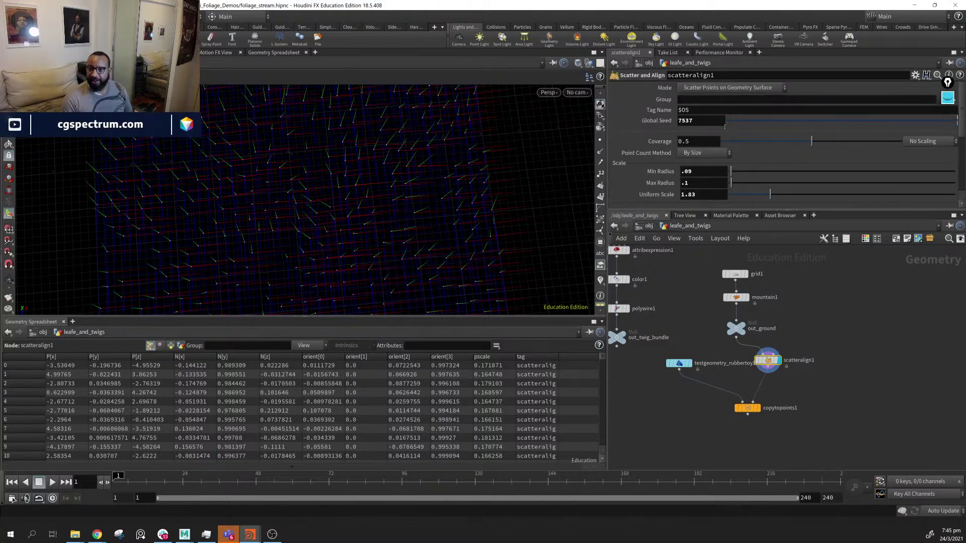
Test scatteralign1's Max Random Cone Angle at 180 and 39.1, and return it to 0
scroll(724, 129, down, 6)
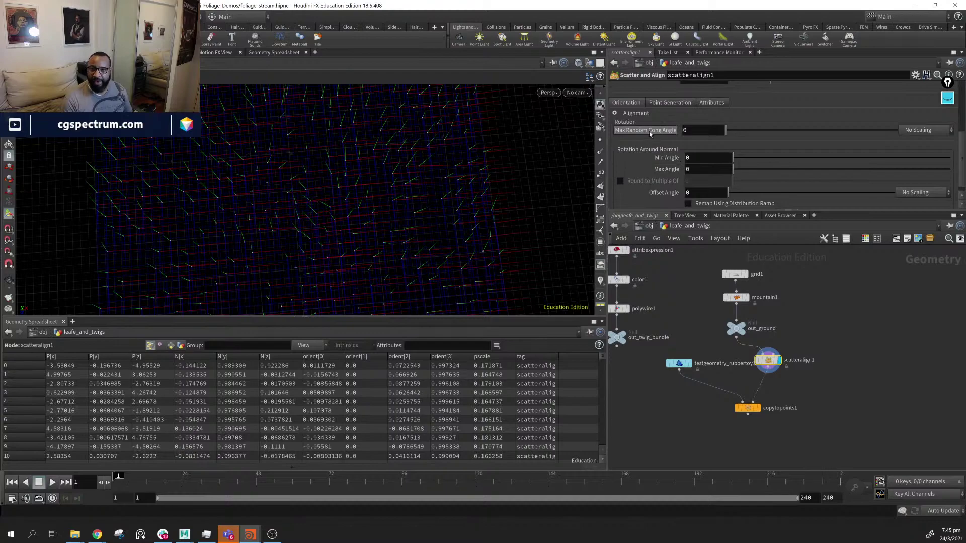
drag(747, 128, 920, 135)
alt+drag(503, 166, 453, 211)
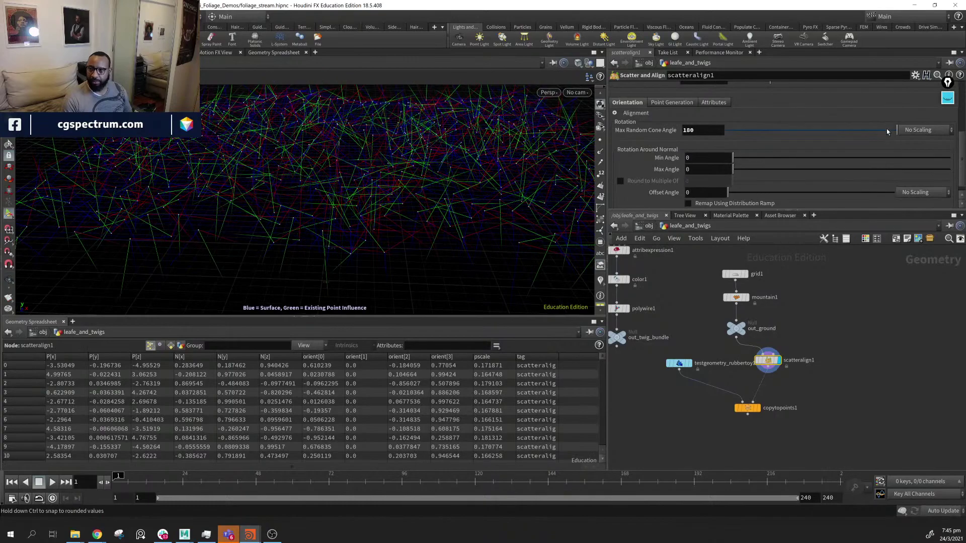
drag(887, 132, 749, 157)
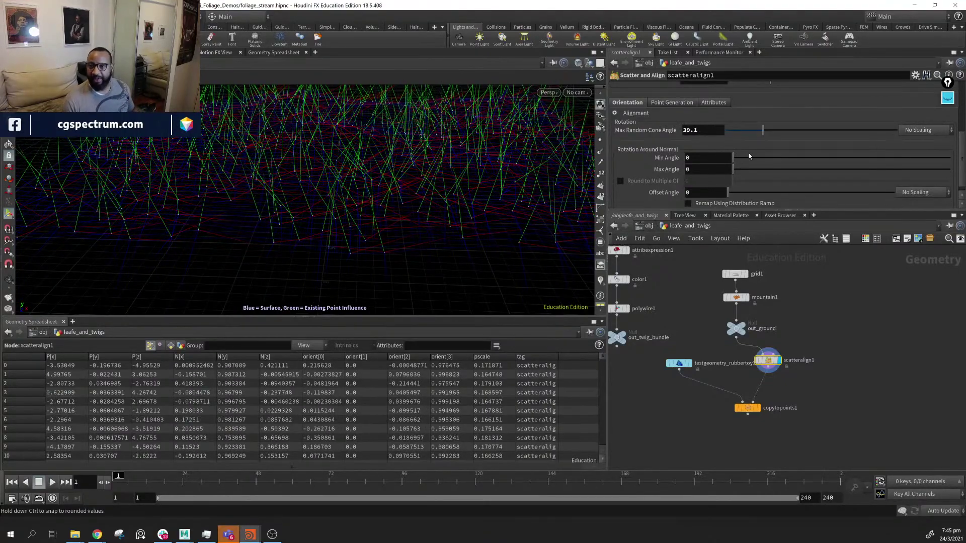
drag(761, 132, 677, 136)
alt+drag(446, 195, 475, 193)
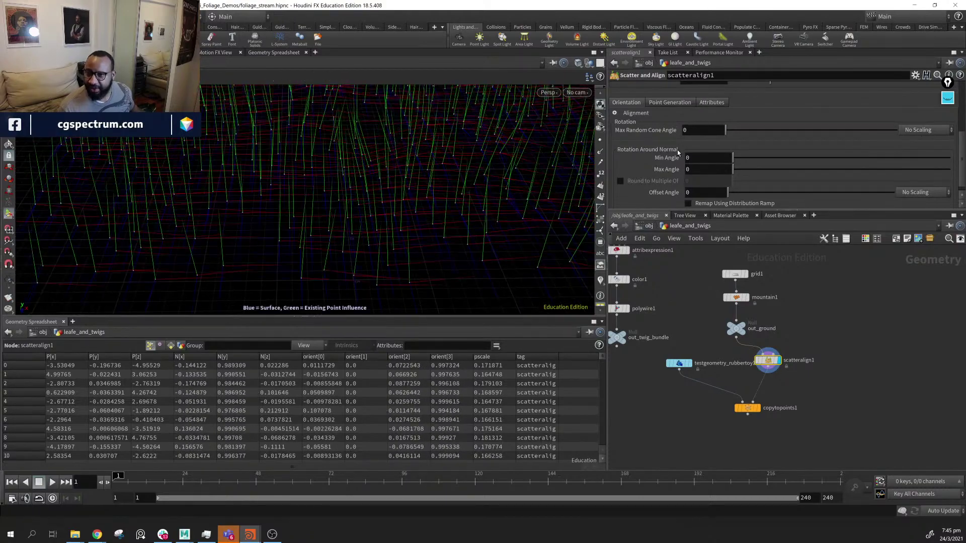
Set scatteralign1's Rotation Around Normal Min Angle to 360 and display copytopoints1 to inspect the rotated toys
scroll(677, 151, down, 1)
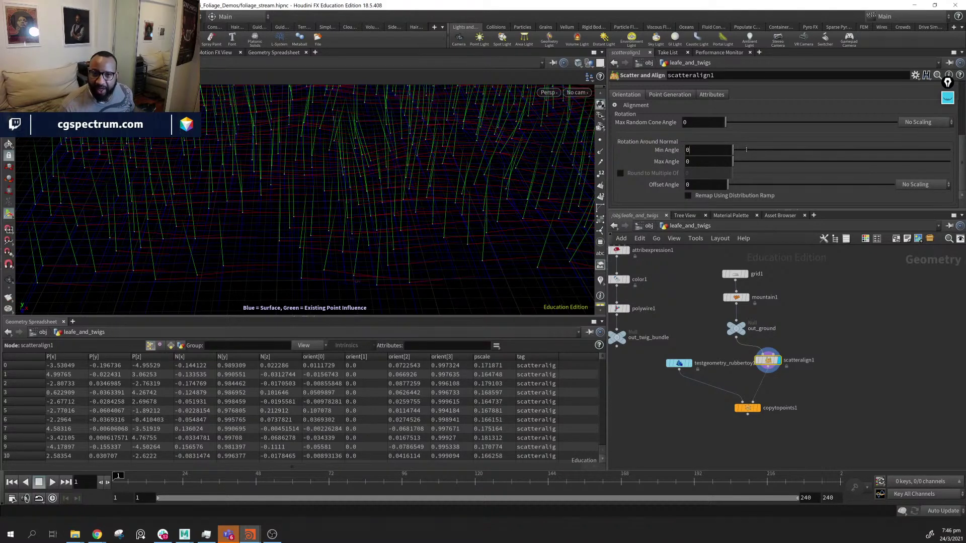
drag(744, 149, 808, 151)
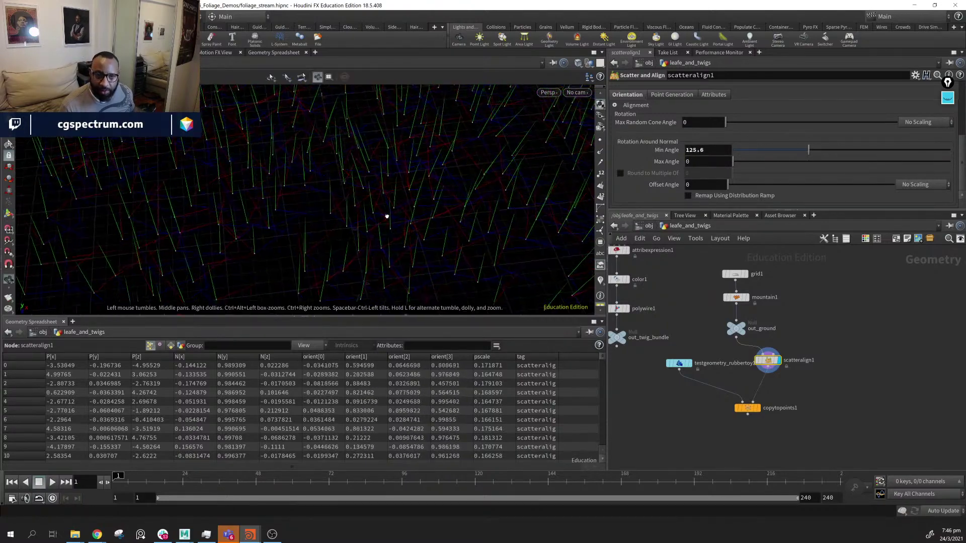
drag(386, 216, 282, 160)
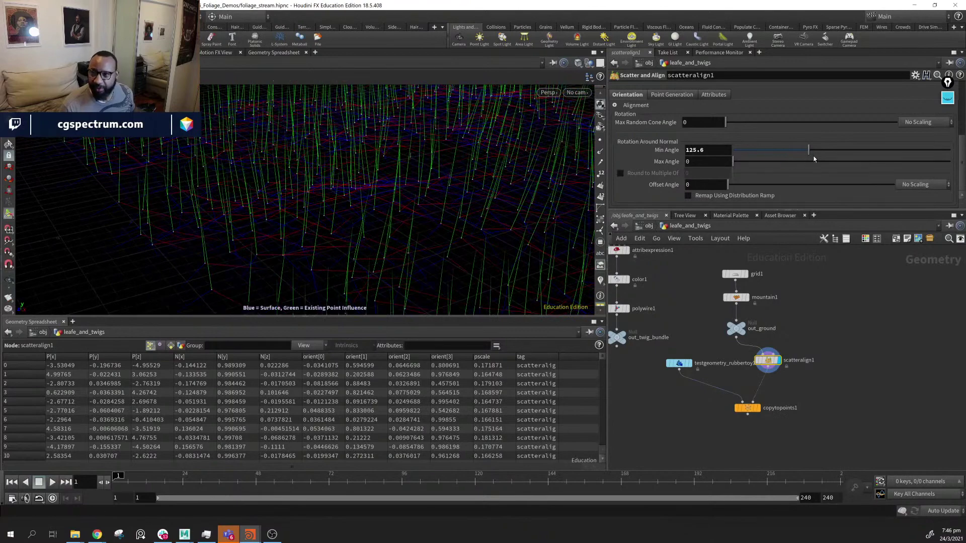
drag(809, 150, 951, 150)
drag(429, 224, 479, 146)
drag(282, 232, 351, 182)
click(757, 408)
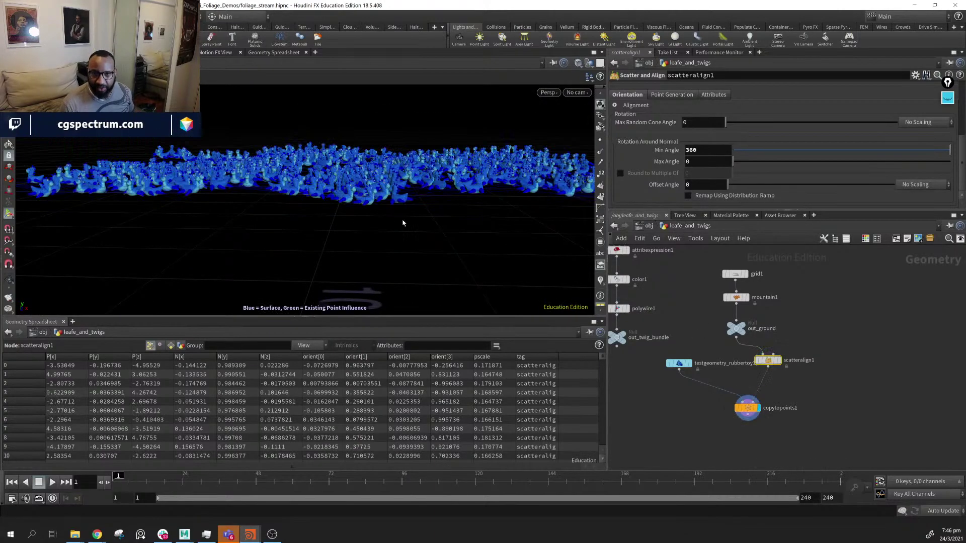
drag(402, 222, 322, 176)
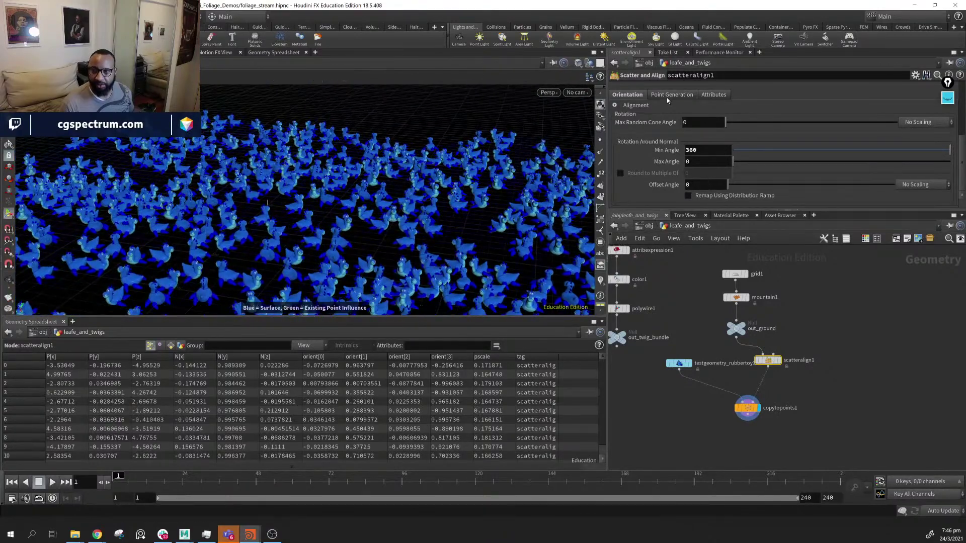
Review scatteralign1's Point Generation and Attributes settings and return to its Orientation settings
click(666, 98)
click(721, 95)
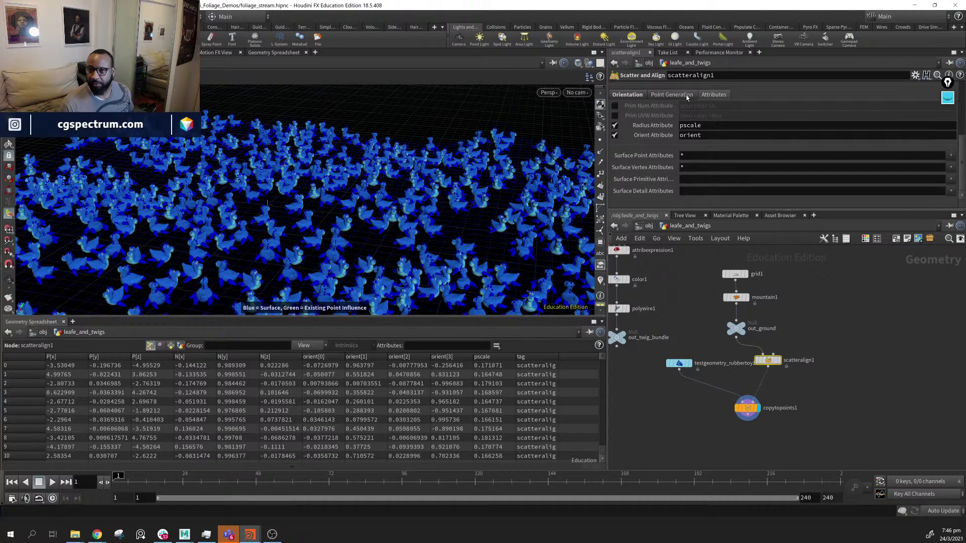
click(627, 95)
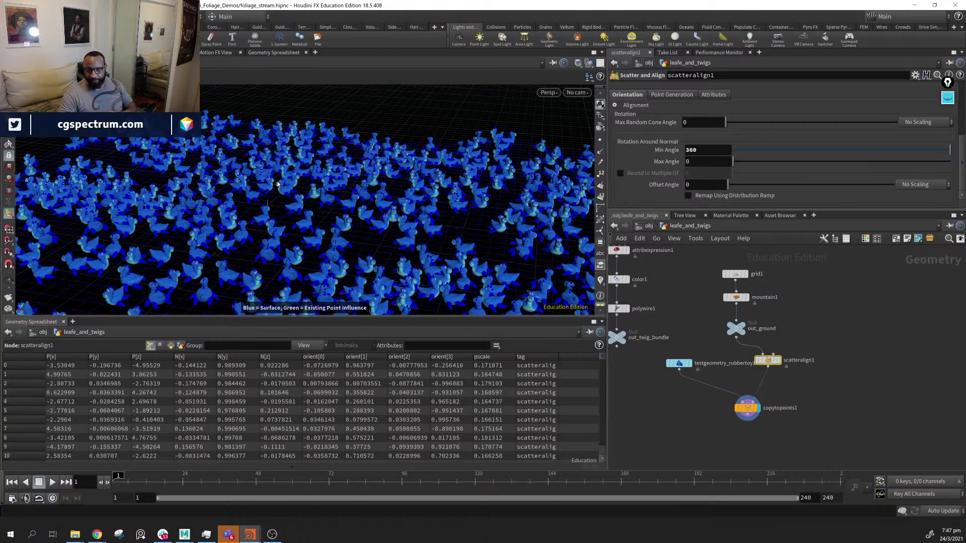
key(Escape)
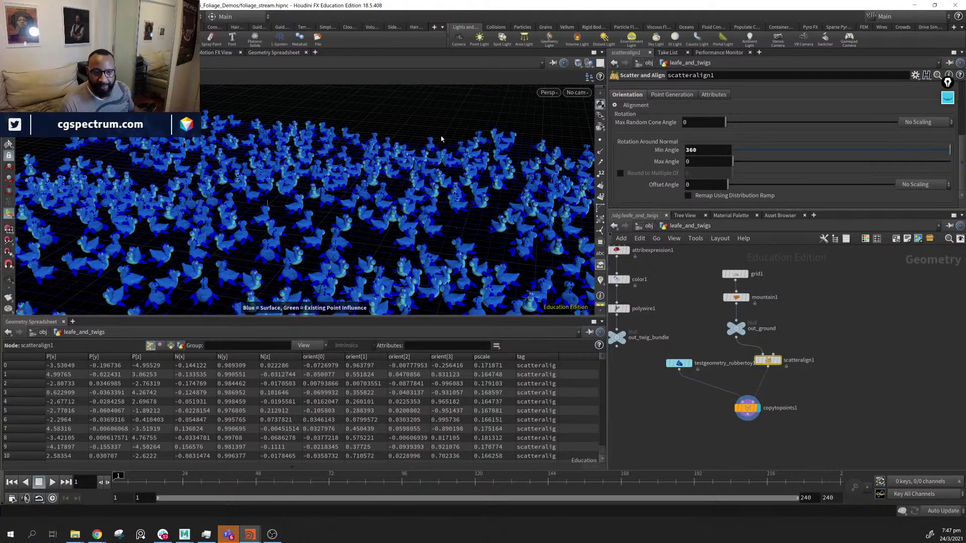
Spread the ground scatter chain, rubber toy and copytopoints1 nodes apart in the network, and display testgeometry_rubbertoy1 on its own
alt+middle_drag(382, 175, 467, 88)
drag(769, 363, 737, 360)
drag(747, 408, 727, 422)
drag(792, 261, 845, 375)
drag(679, 368, 691, 352)
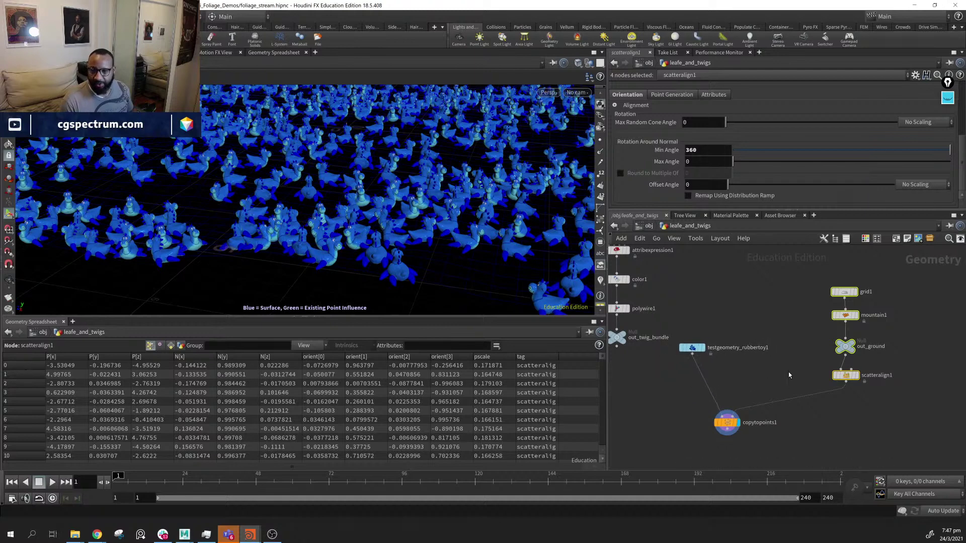
scroll(788, 372, up, 1)
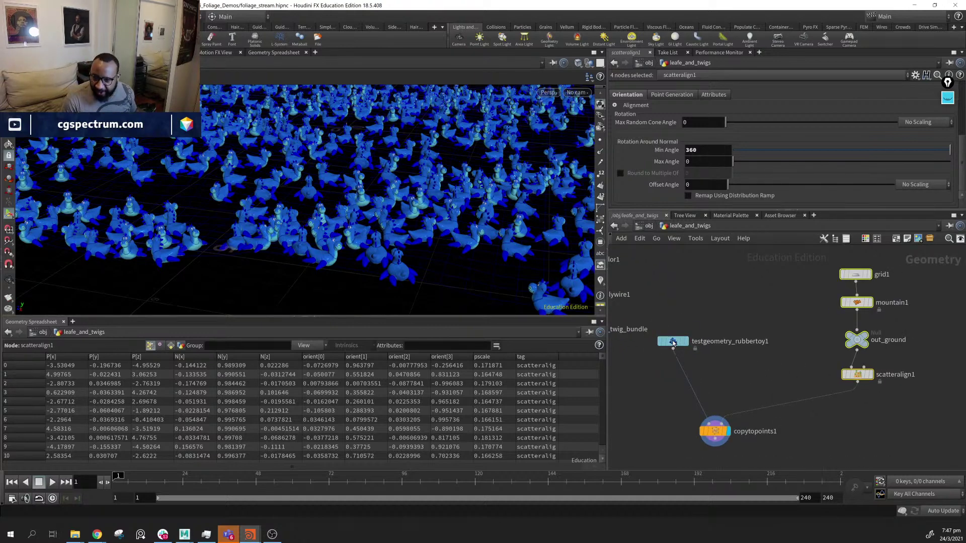
drag(672, 341, 664, 355)
middle_drag(686, 313, 949, 345)
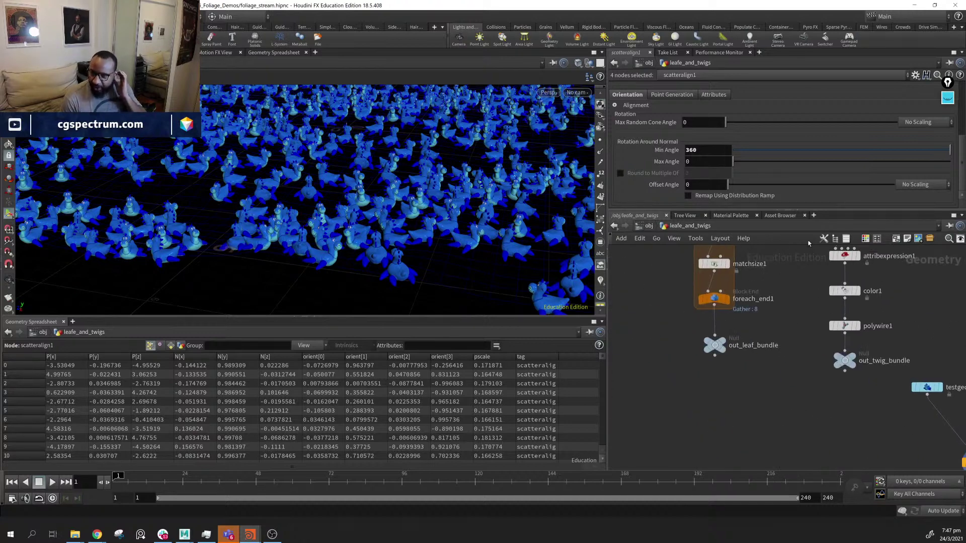
middle_drag(842, 333, 627, 291)
drag(717, 341, 655, 359)
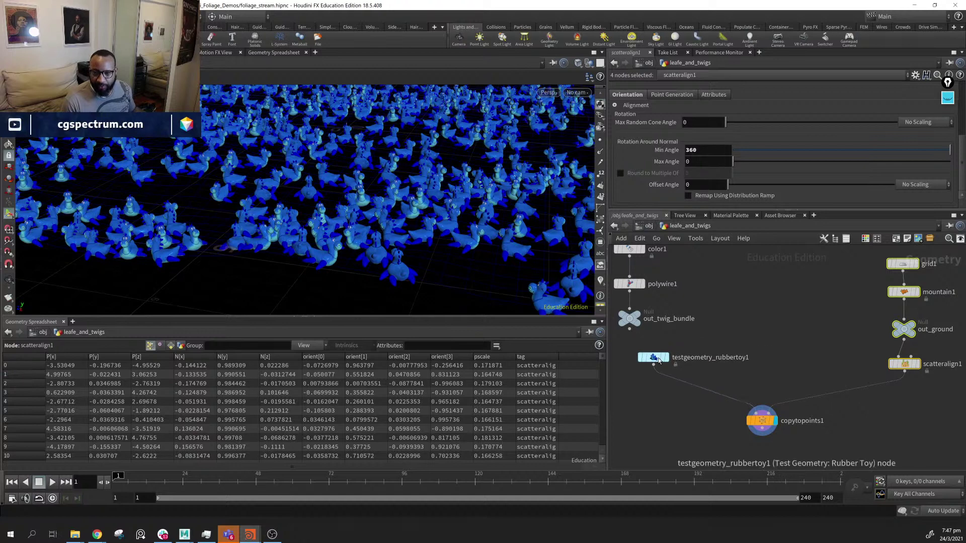
click(665, 357)
drag(419, 235, 503, 212)
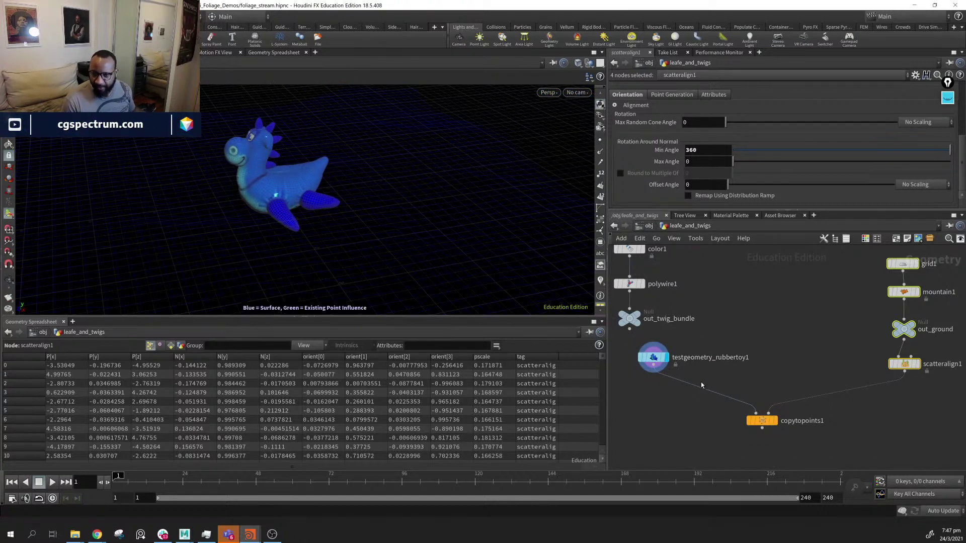
Add a Color node fed by testgeometry_rubbertoy1 and place it just below the toy node
key(Tab)
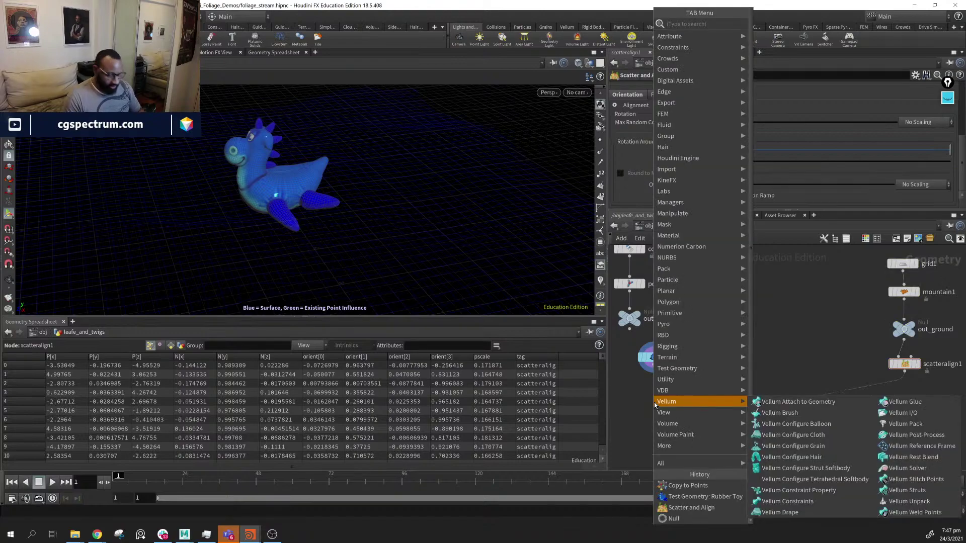
text(col)
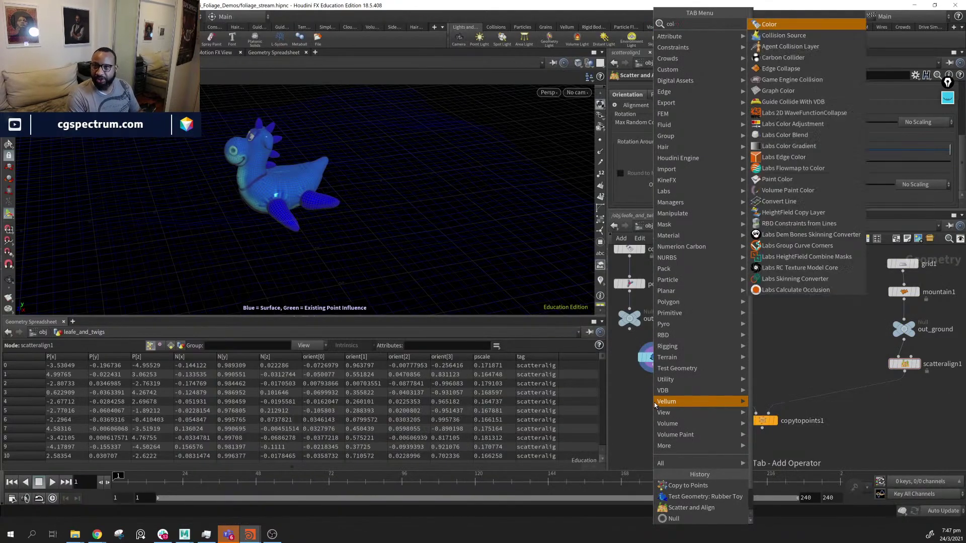
key(BackSpace)
text(l)
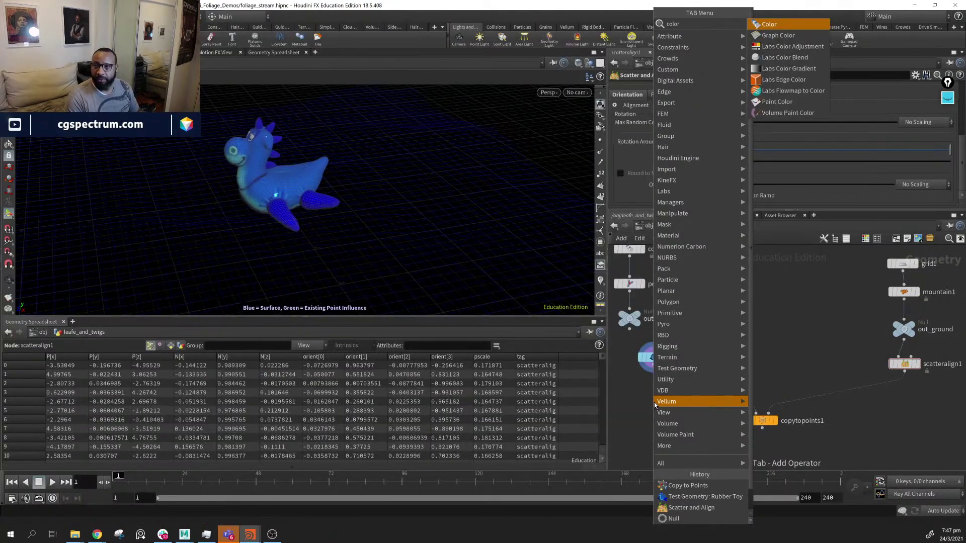
key(Return)
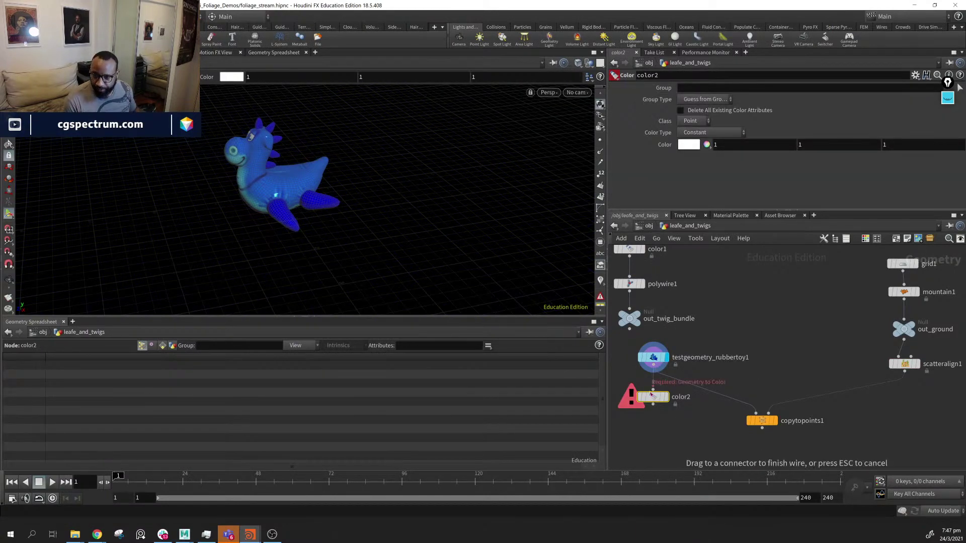
click(636, 377)
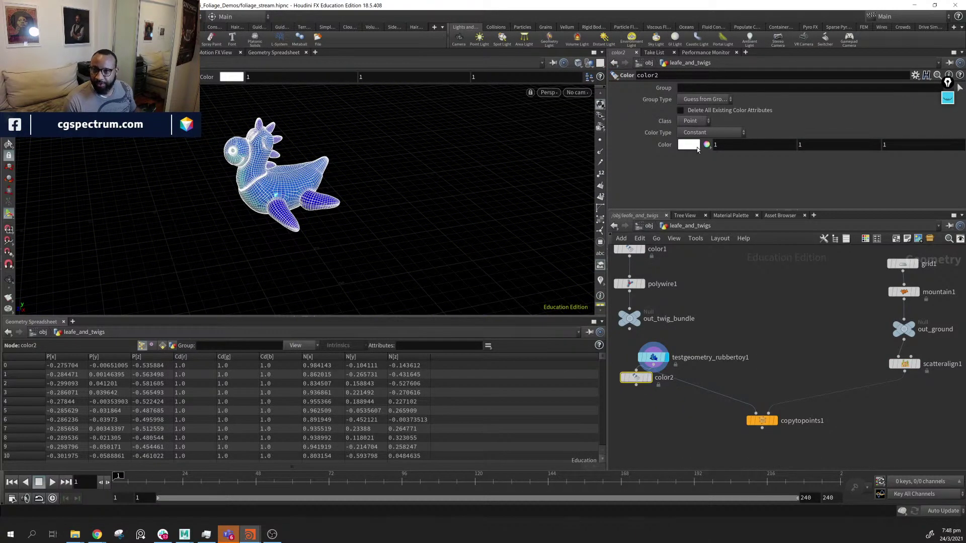
Display color2 and try green and blue swatches on the toy, ending on yellow-green with RGB 0.5, 1, 0
click(697, 147)
click(710, 120)
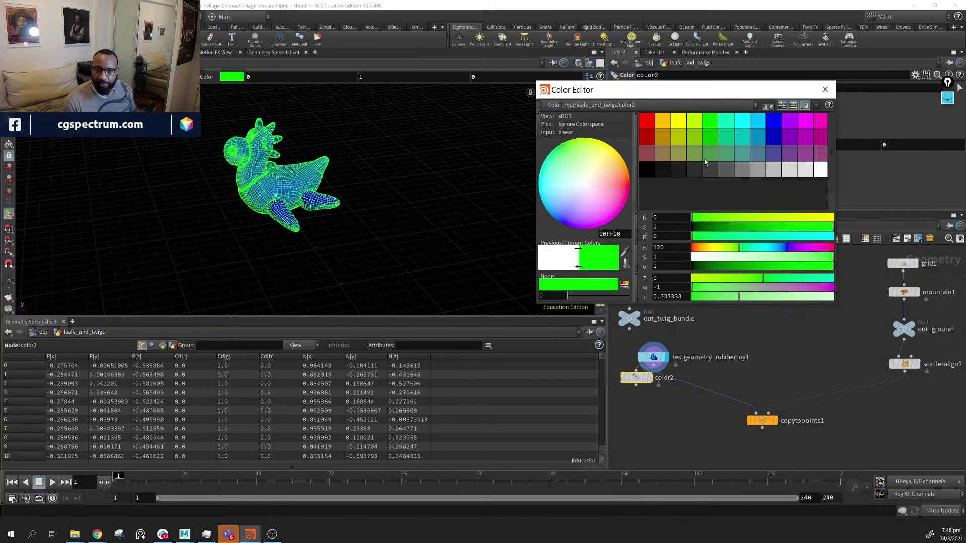
click(648, 377)
mouse_move(256, 151)
alt+mouse_down()
mouse_move(284, 127)
mouse_move(344, 163)
alt+mouse_up()
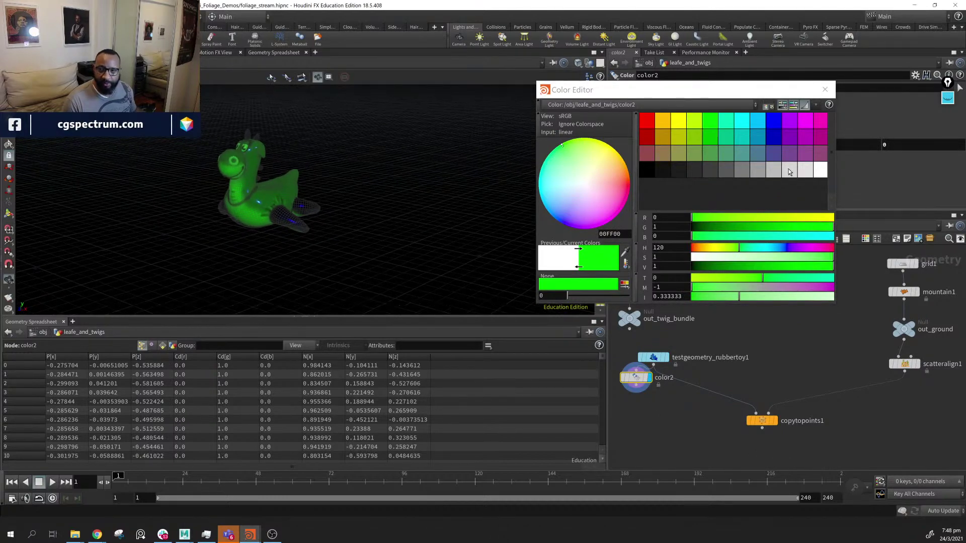
click(756, 125)
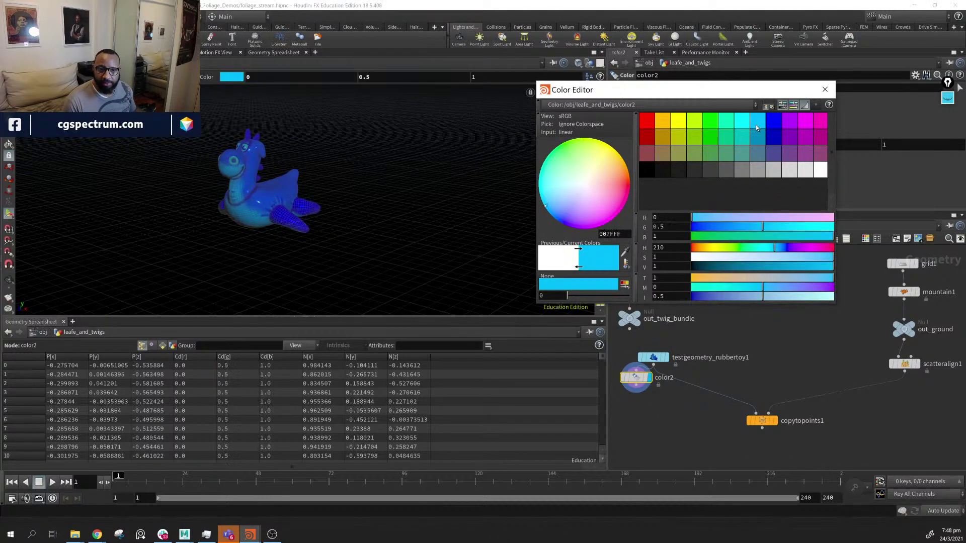
click(678, 125)
click(700, 123)
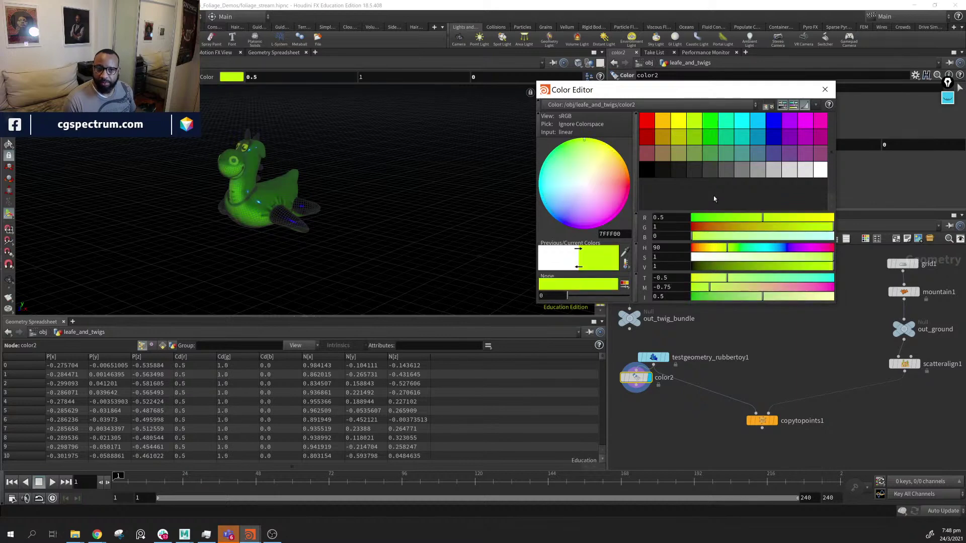
Duplicate color2 as a second branch from the rubber toy, and delete both Color nodes
middle_drag(701, 445, 749, 435)
drag(688, 374, 715, 395)
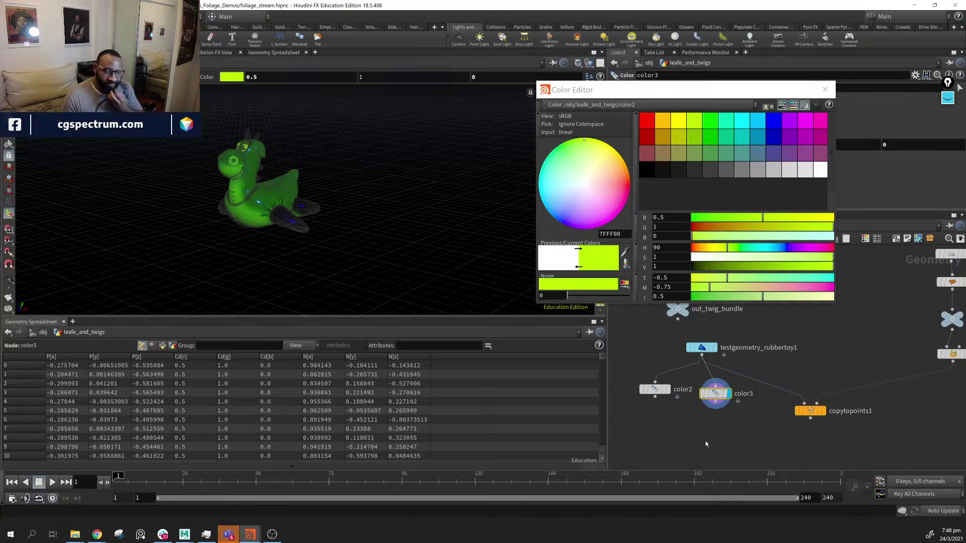
drag(648, 438, 720, 383)
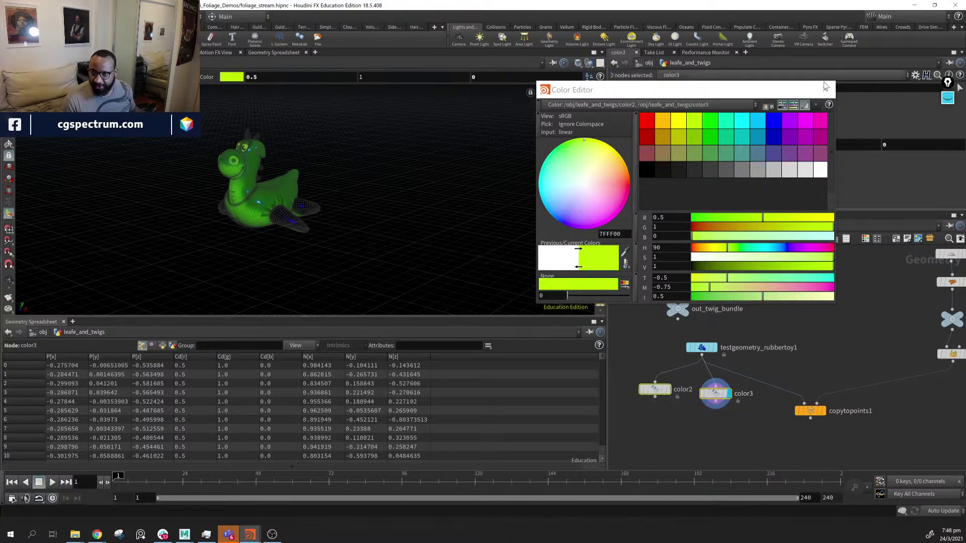
click(718, 387)
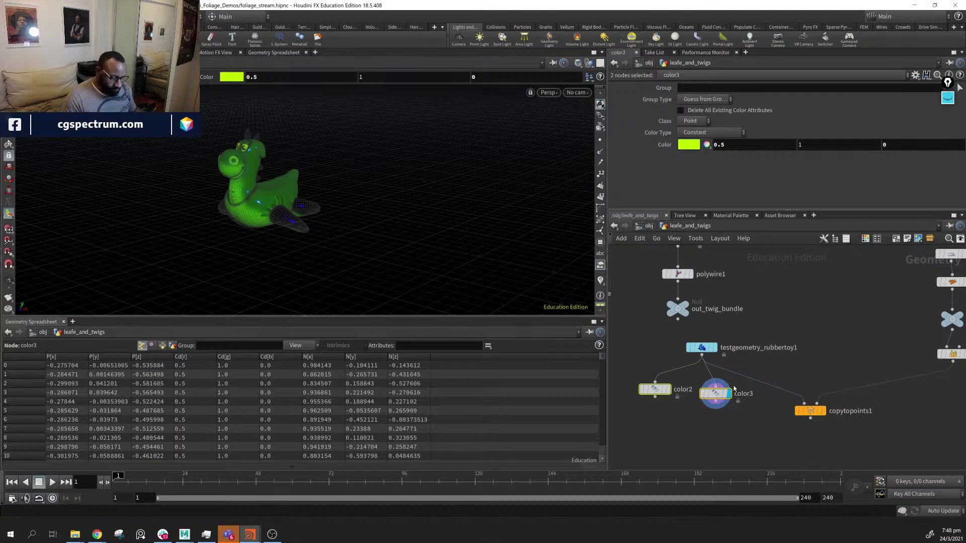
key(Delete)
Add a Copy and Transform node fed by testgeometry_rubbertoy1, set its Total Number to 9, and inspect the toy up close
key(Tab)
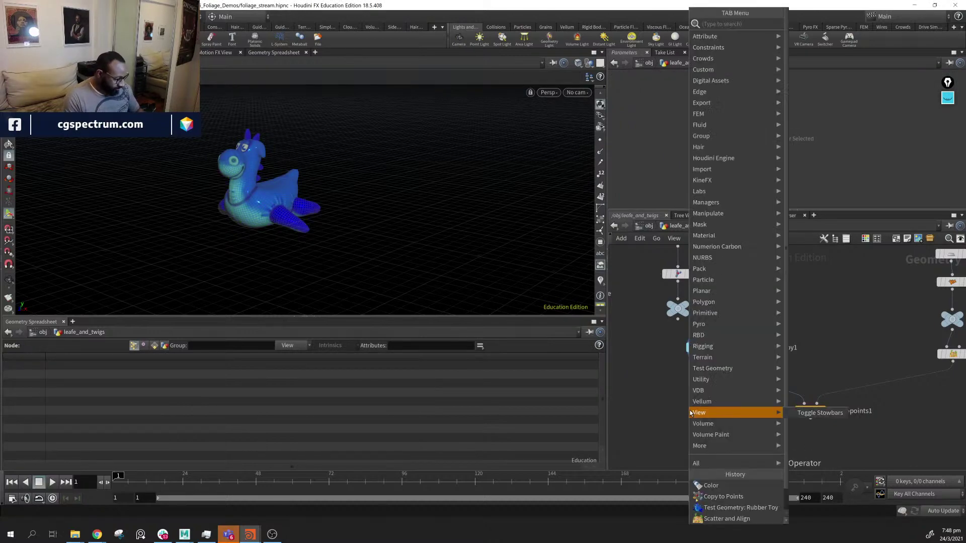
text(cop)
key(Return)
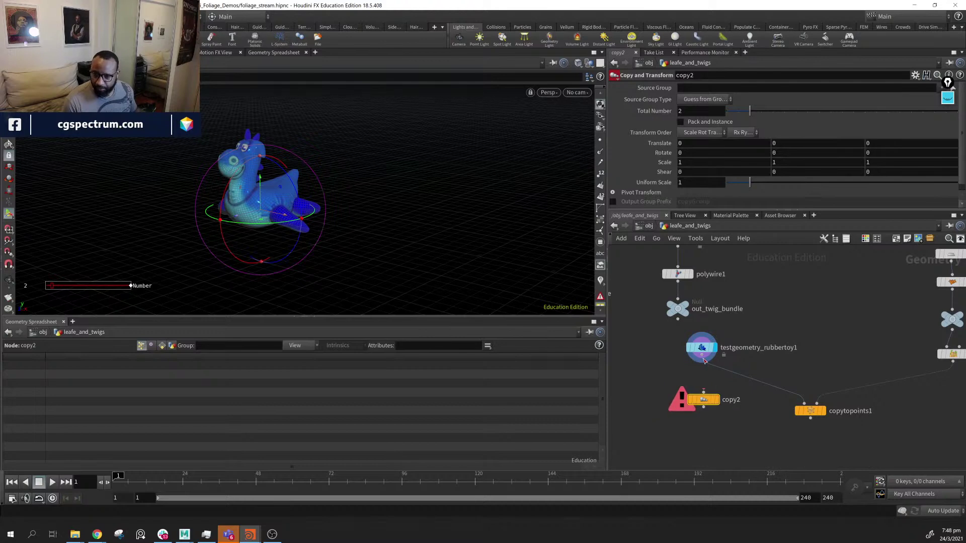
click(703, 399)
drag(703, 399, 703, 390)
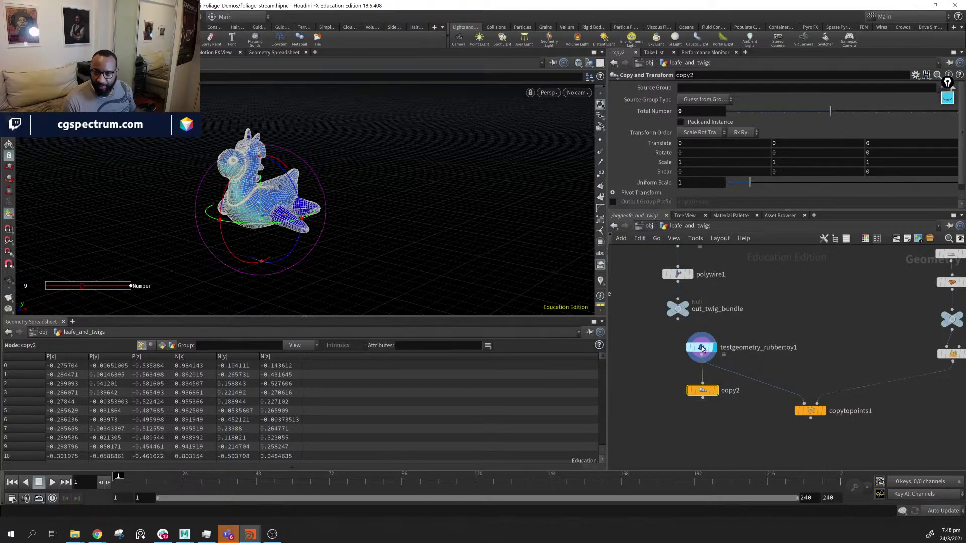
drag(702, 347, 703, 339)
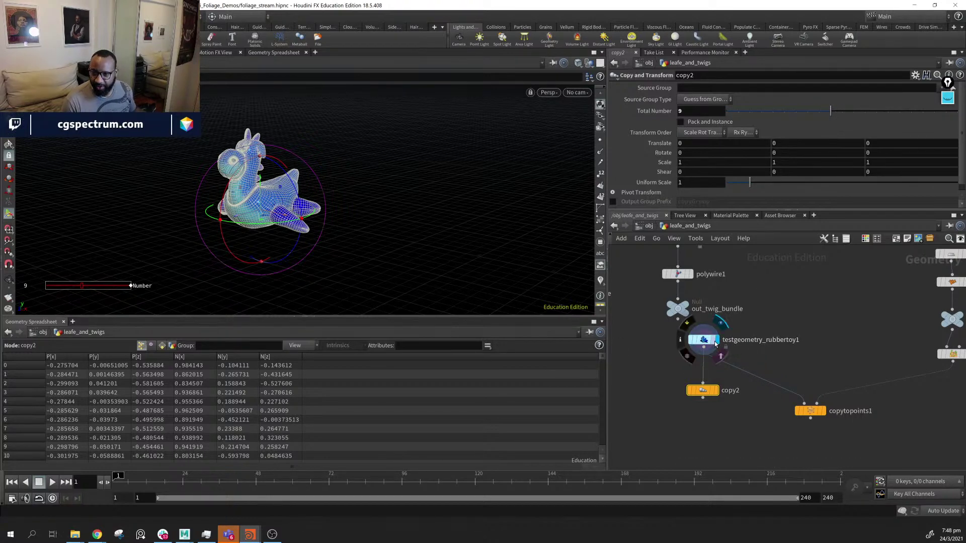
alt+drag(347, 222, 417, 226)
alt+right_drag(418, 226, 488, 234)
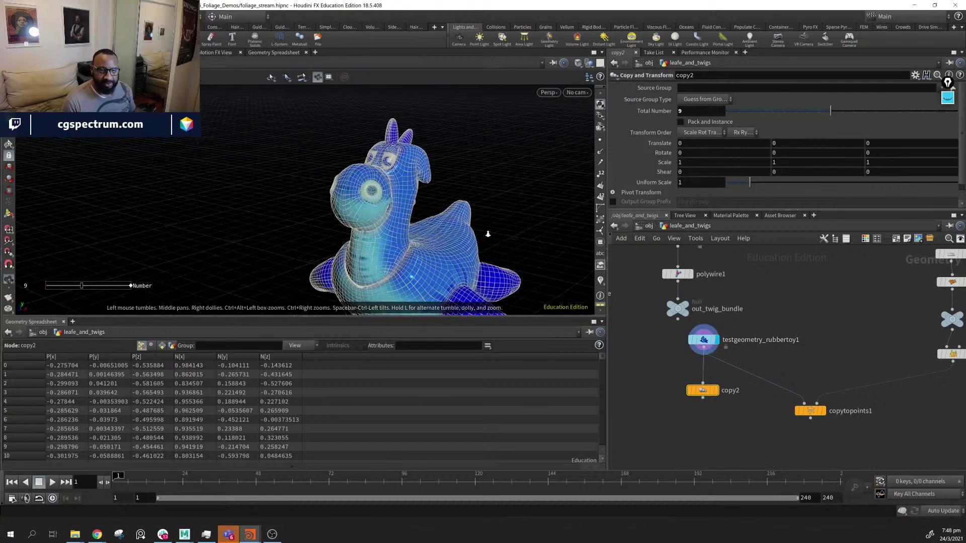
alt+drag(487, 234, 428, 239)
alt+middle_drag(447, 242, 371, 189)
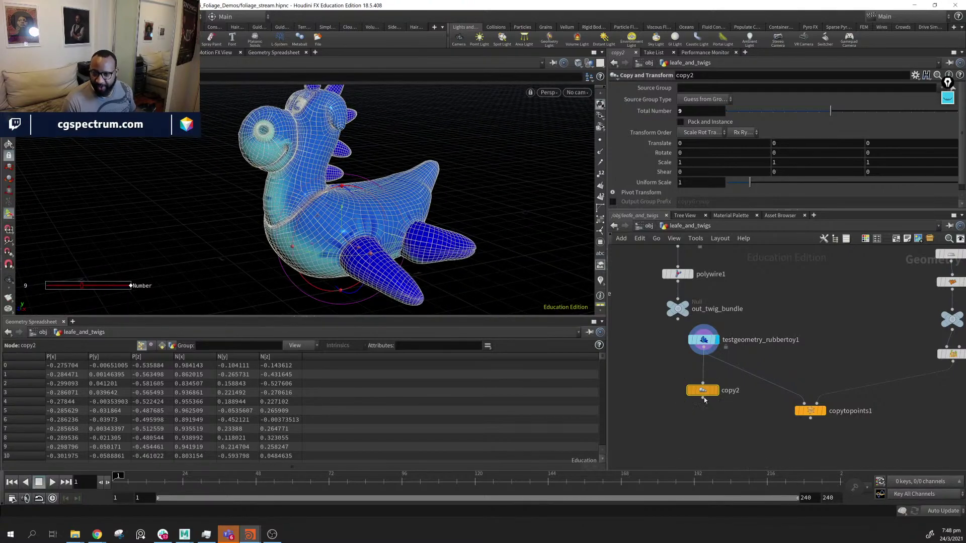
Move copy2 lower and add a Connectivity node beside it, fed by testgeometry_rubbertoy1
drag(703, 397, 703, 429)
click(665, 387)
key(Tab)
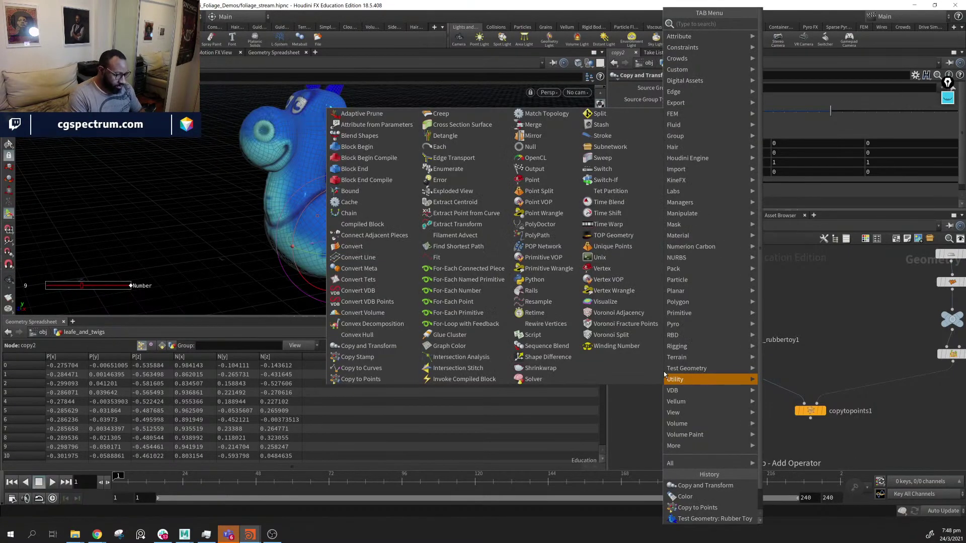
text(con)
key(Return)
click(663, 375)
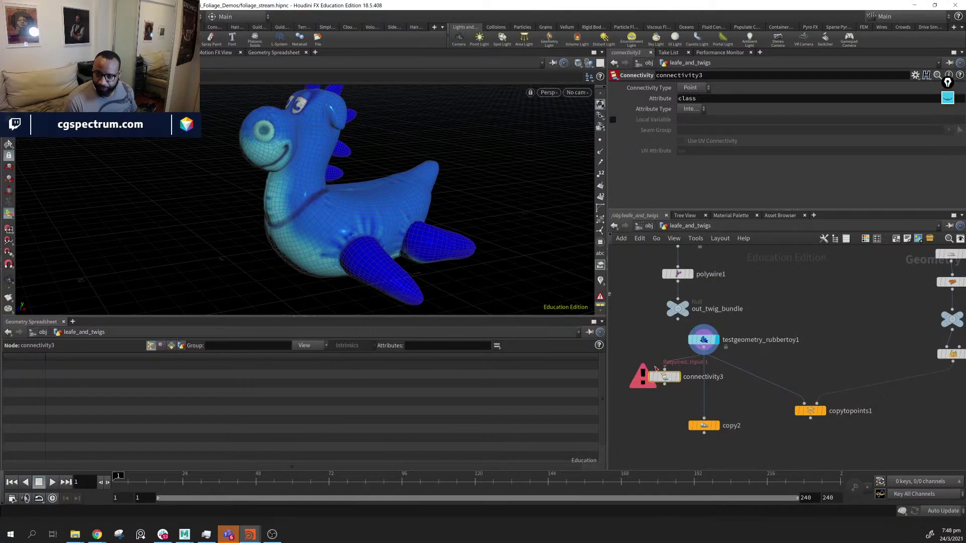
drag(703, 352, 664, 369)
Sort connectivity3's point data by class and inspect the toy's separate parts from several angles
click(192, 357)
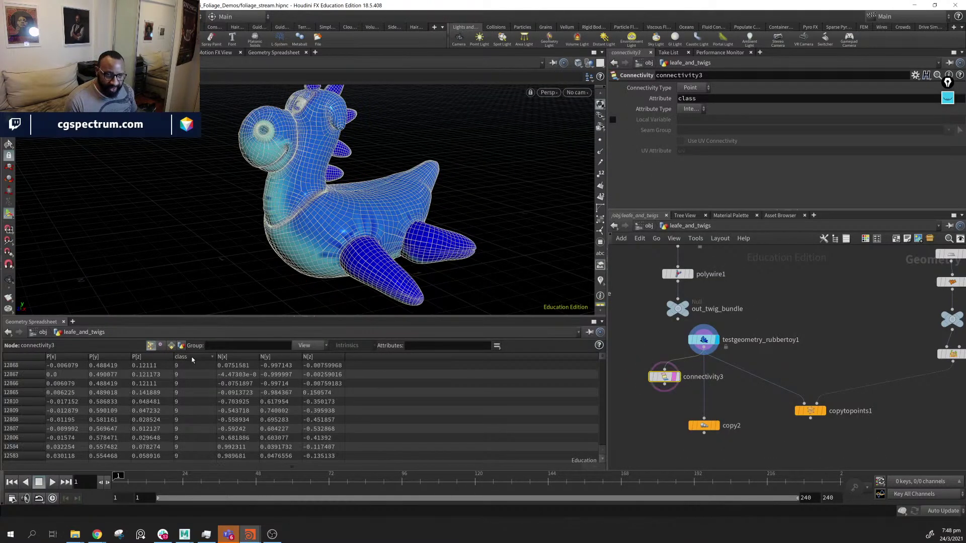
click(192, 357)
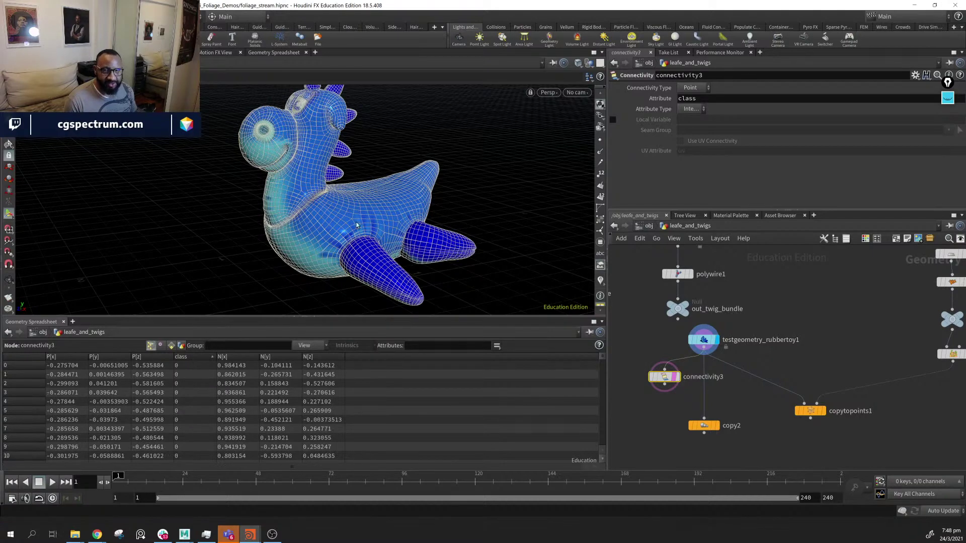
drag(433, 234, 407, 262)
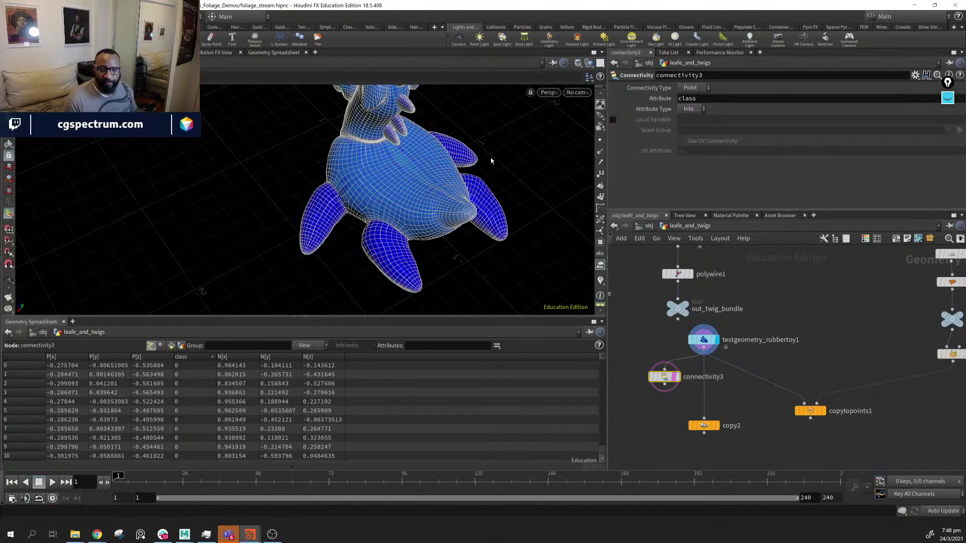
drag(487, 227, 375, 203)
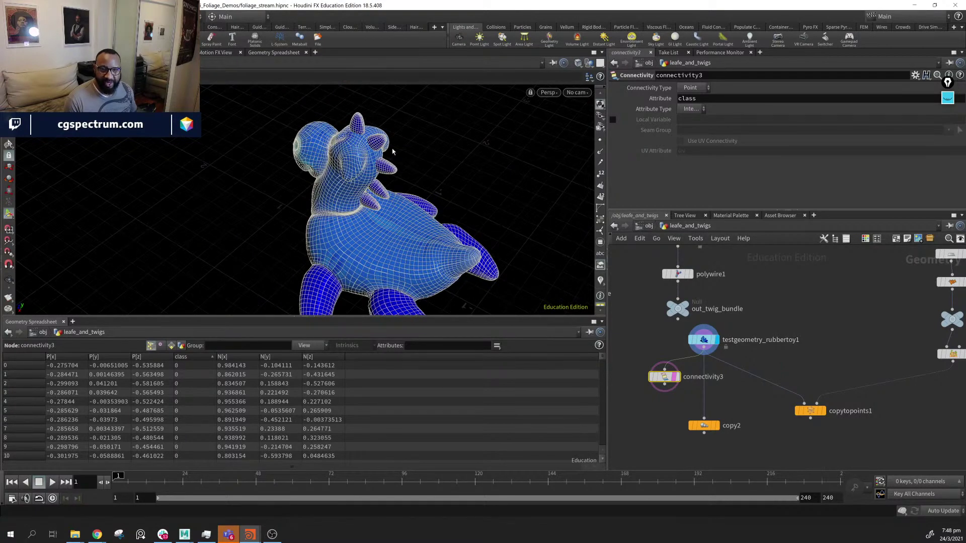
drag(348, 119, 404, 115)
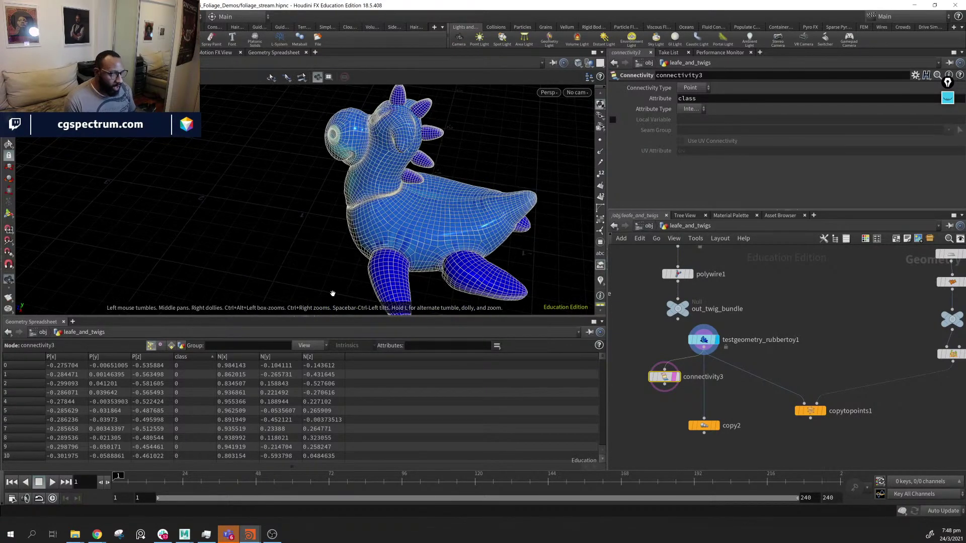
Move connectivity3 lower, display it, and insert a Boolean node between the rubber toy and connectivity3
middle_drag(725, 400, 735, 394)
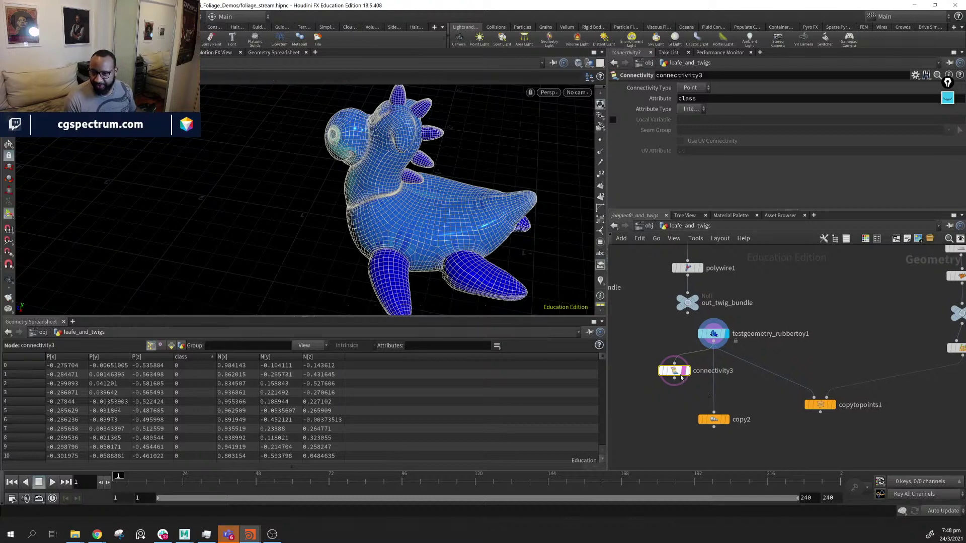
drag(677, 372, 655, 399)
click(666, 401)
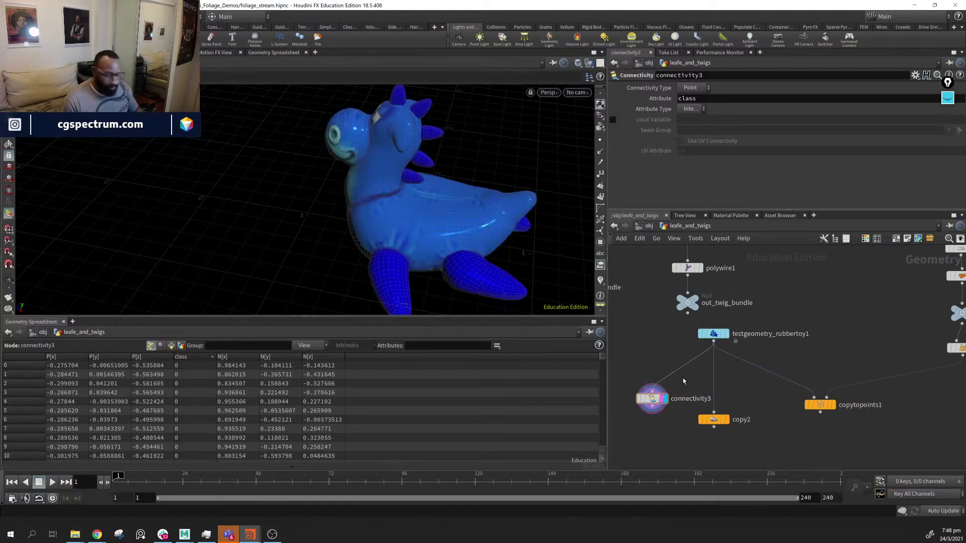
key(Tab)
text(bool)
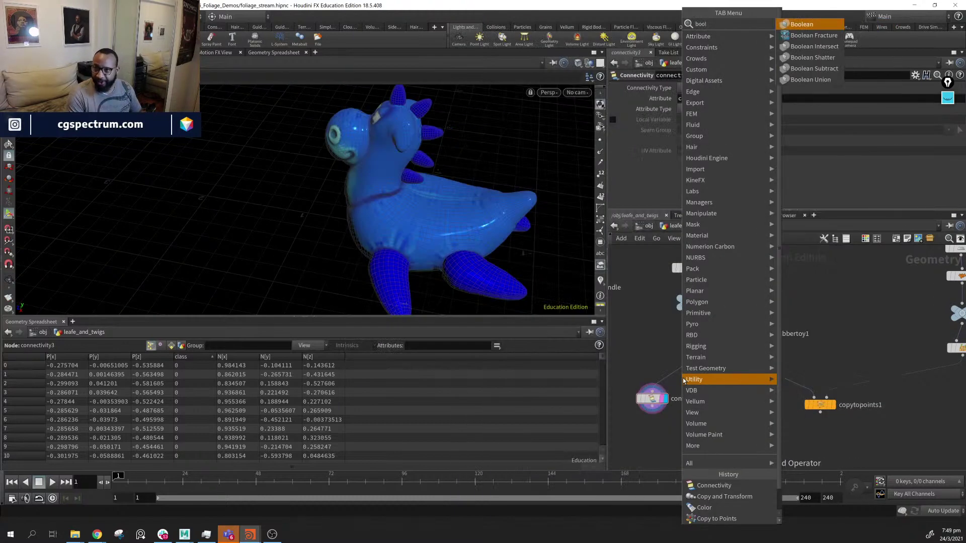
key(Return)
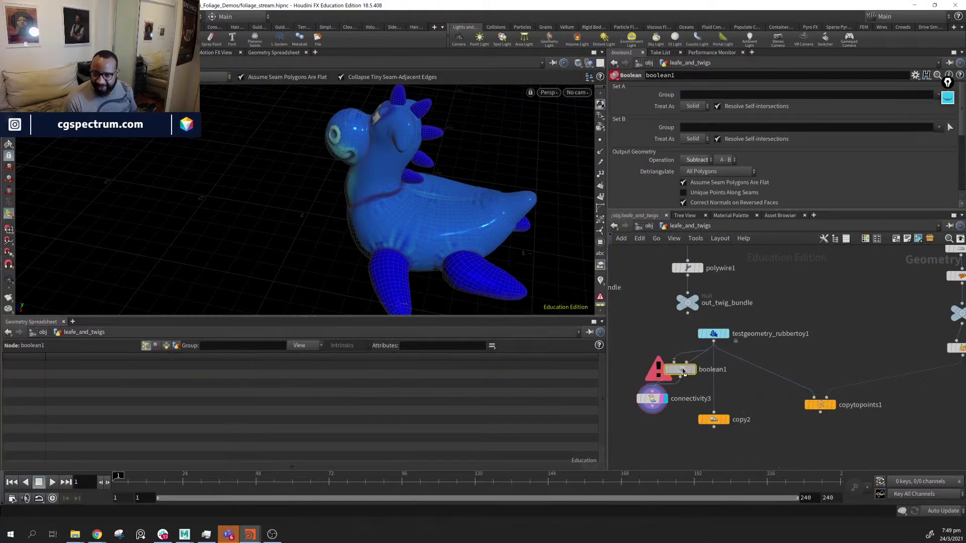
click(681, 379)
Set boolean1's Operation to Union and sort connectivity3's point data by class to check the values
click(704, 160)
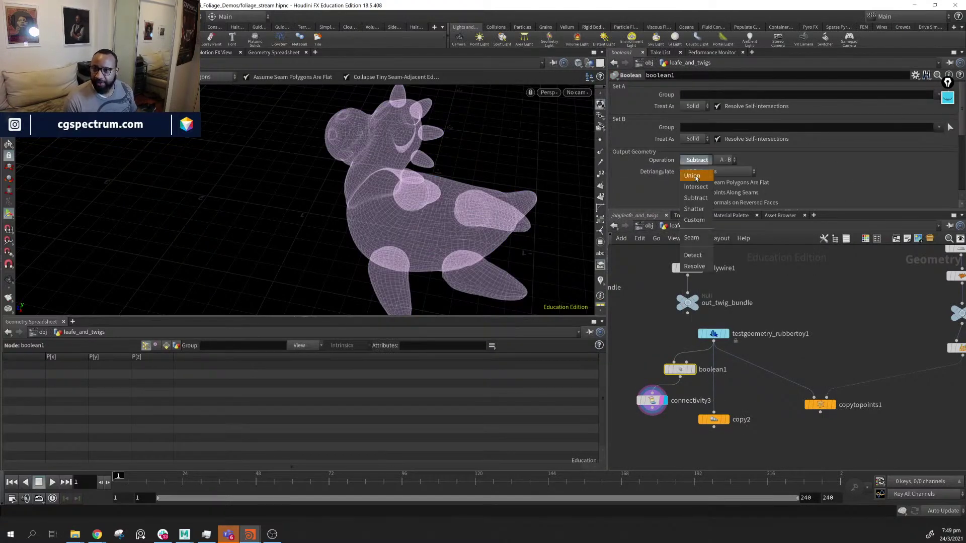
click(700, 170)
click(650, 401)
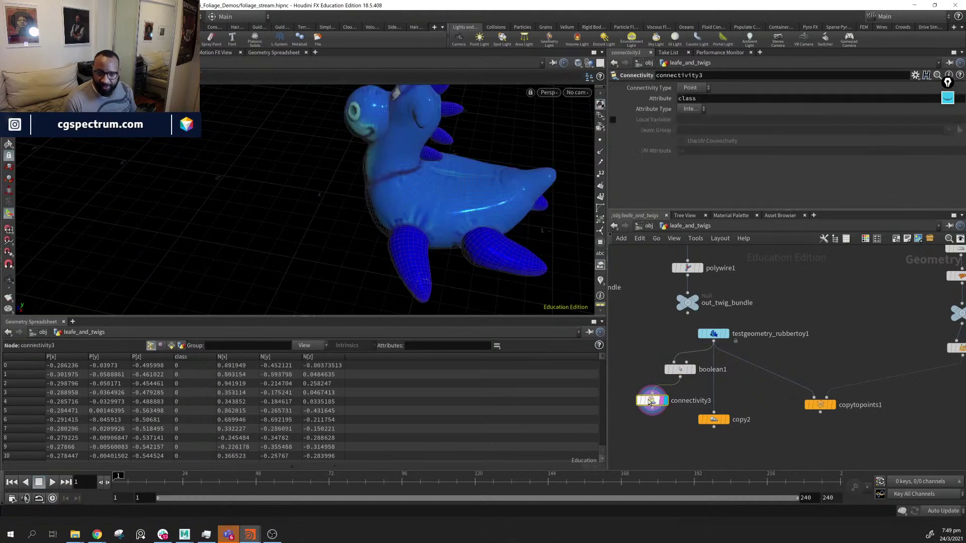
click(185, 357)
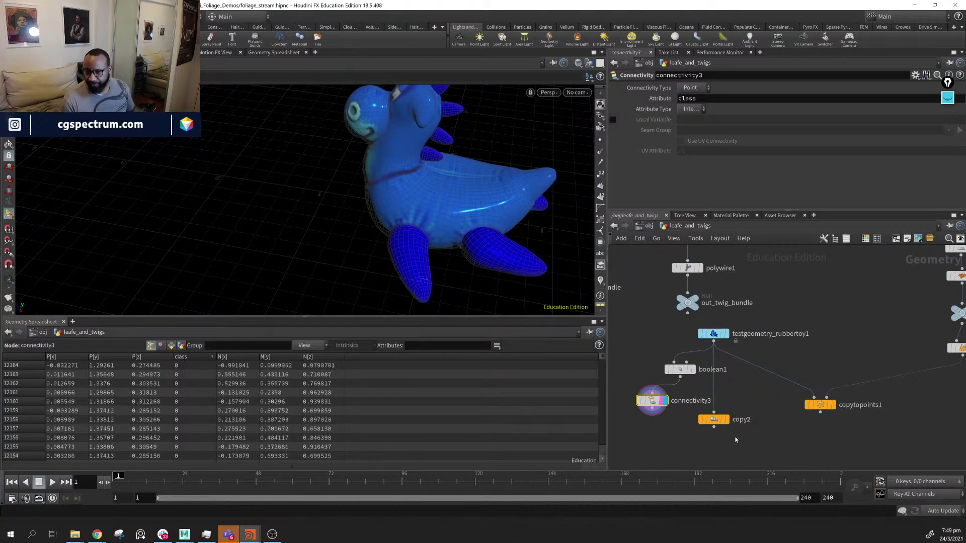
Feed copy2 from boolean1, display copy2, and rewire connectivity3 so it follows copy2
drag(654, 402, 629, 428)
drag(680, 377, 693, 409)
click(701, 407)
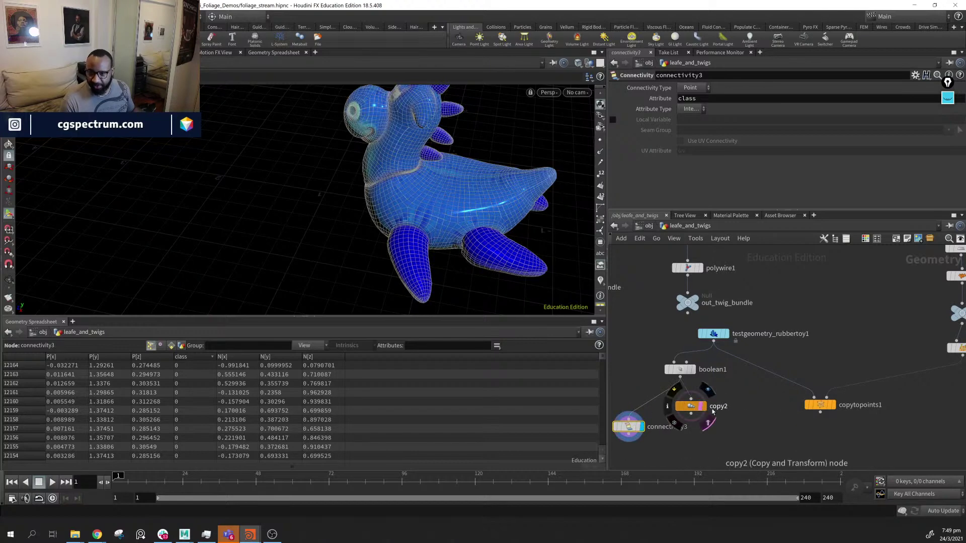
click(701, 408)
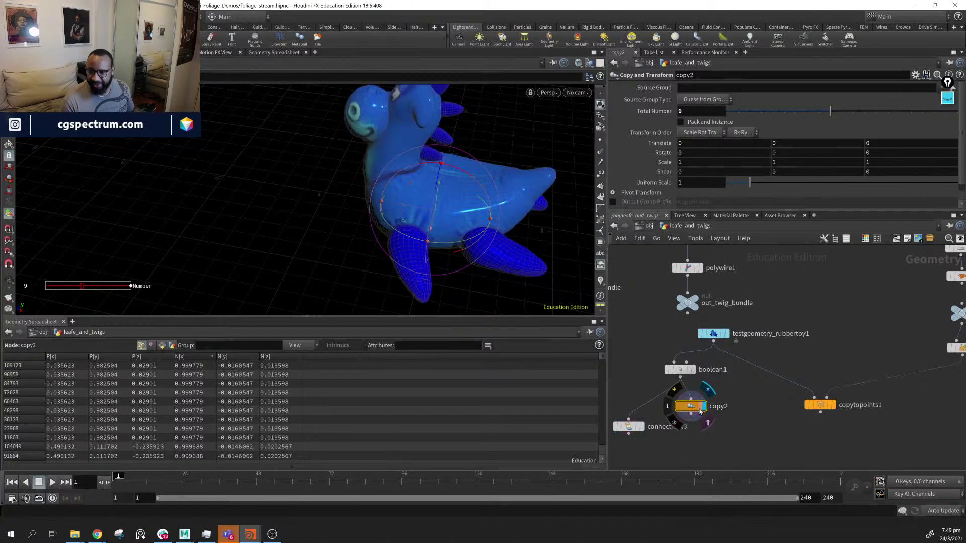
drag(628, 426, 661, 438)
Sort connectivity3's point data by class to examine the values across the stacked copies
click(201, 358)
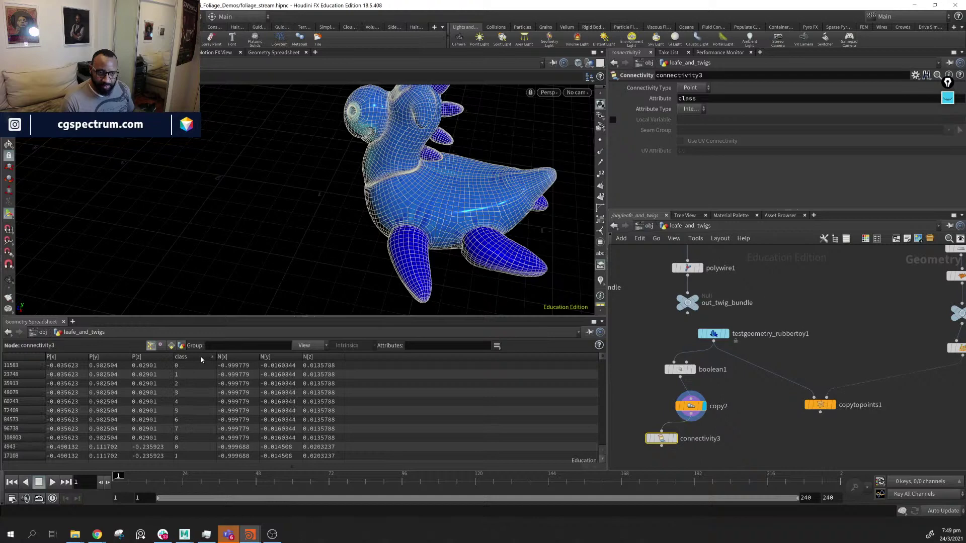
click(201, 358)
click(209, 358)
Shift connectivity3 to just below copy2 and set copy2's X translate to about 2.06 to spread the toys in a row
drag(646, 446, 665, 450)
click(690, 406)
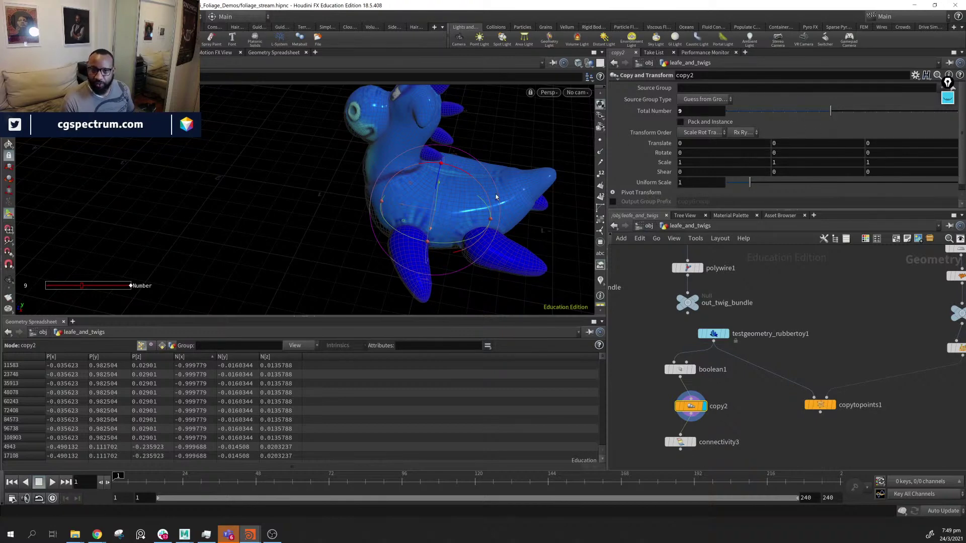
drag(496, 197, 663, 237)
drag(468, 186, 281, 216)
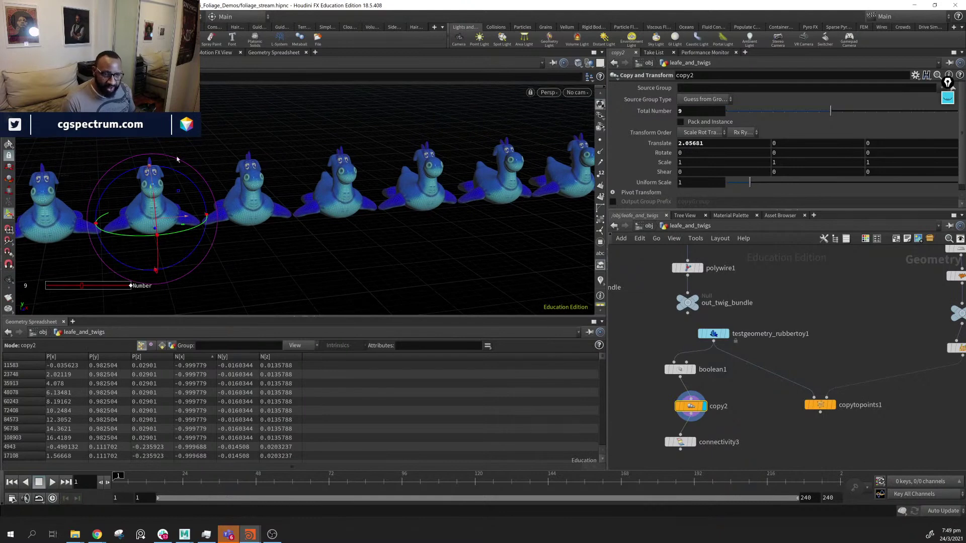
Display connectivity3 and keep its Connectivity Type set to Point
click(679, 442)
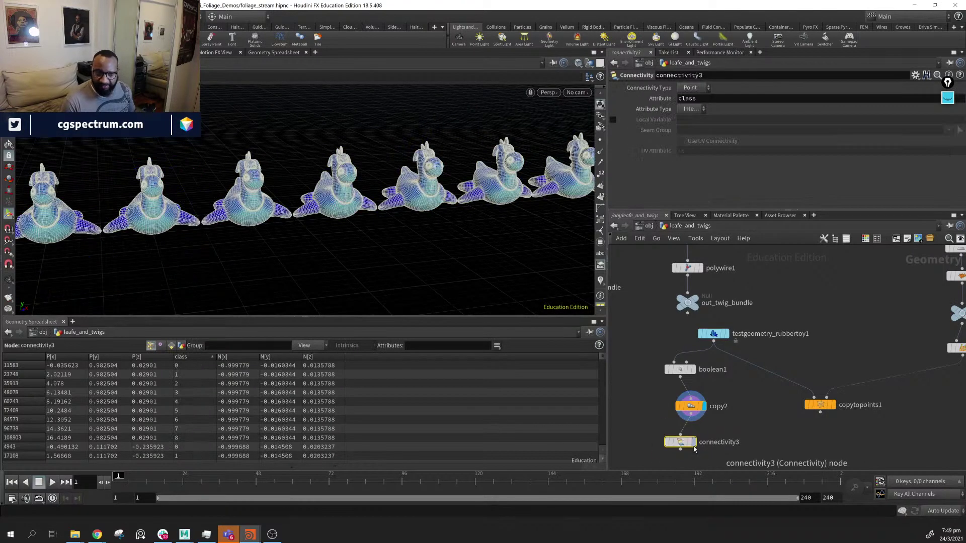
click(694, 443)
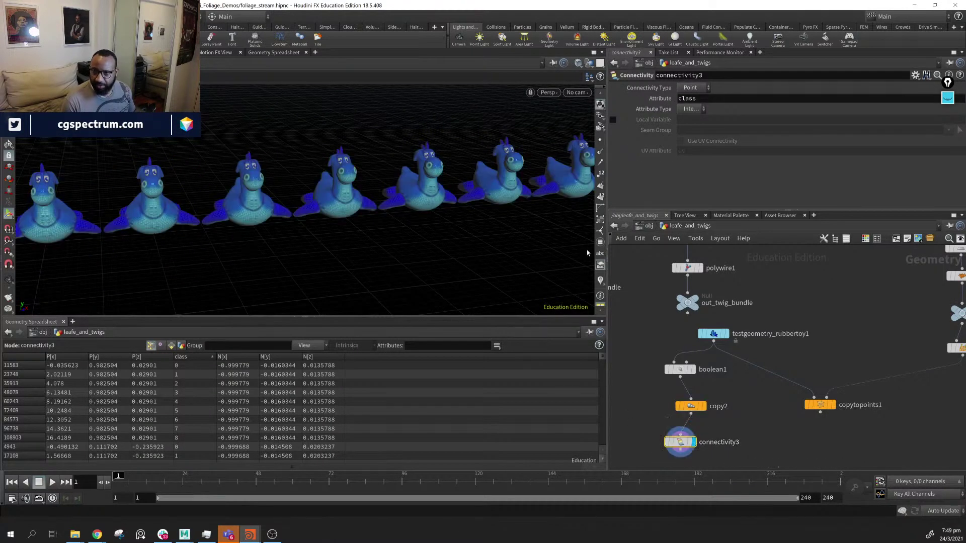
click(691, 89)
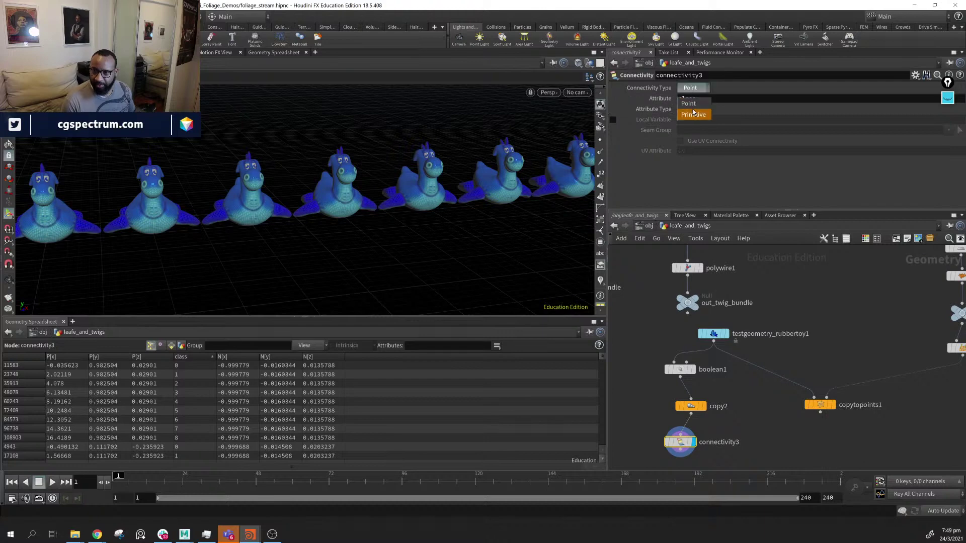
click(693, 104)
Re-sort the point data by class and read through connectivity3's class values for the row of toys
click(184, 358)
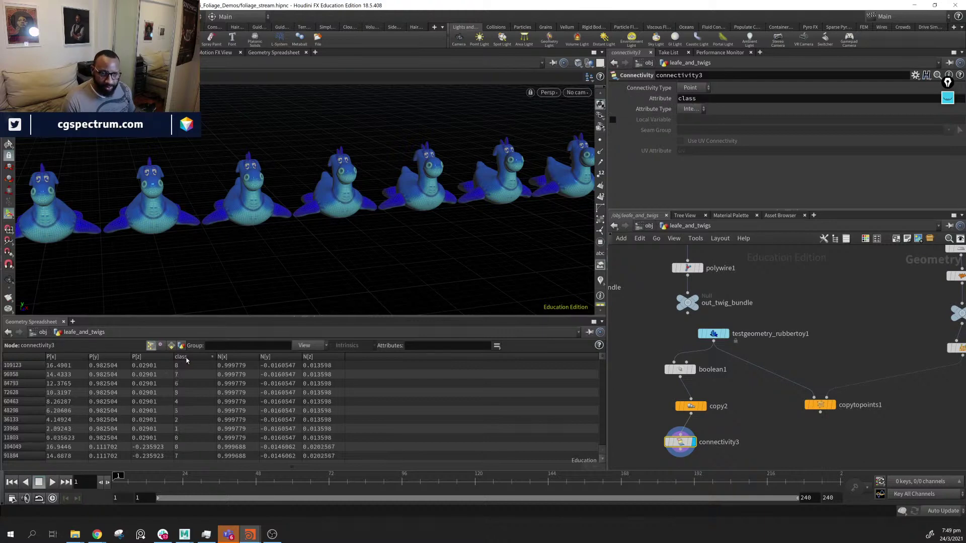
click(184, 357)
click(185, 358)
scroll(190, 395, down, 1)
scroll(203, 407, down, 5)
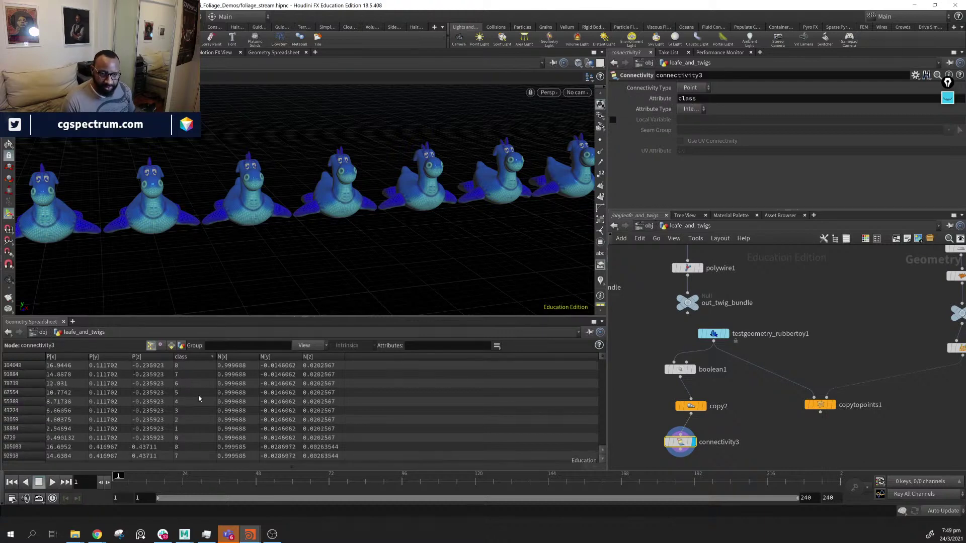
scroll(203, 408, down, 3)
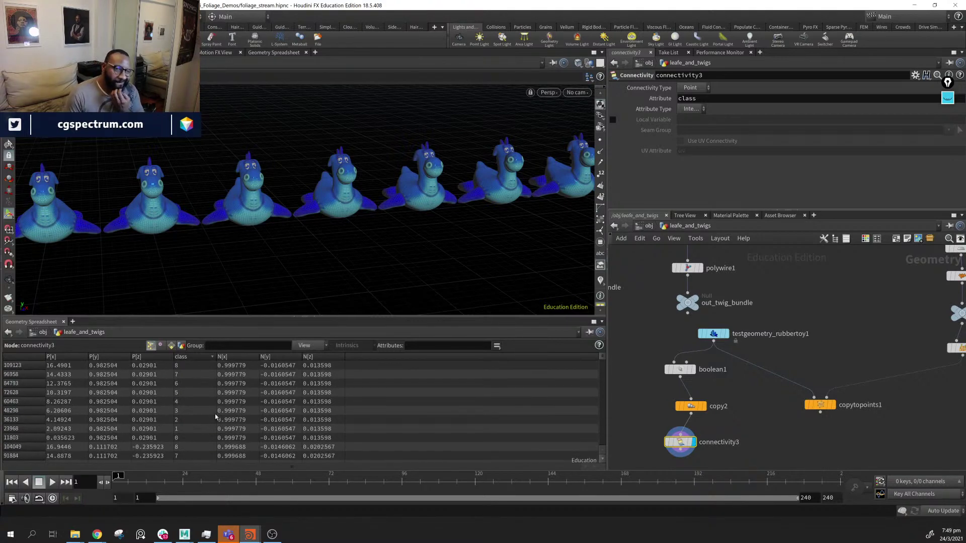
scroll(649, 248, up, 3)
Line up copy2 and connectivity3 directly below boolean1
middle_drag(845, 440, 870, 252)
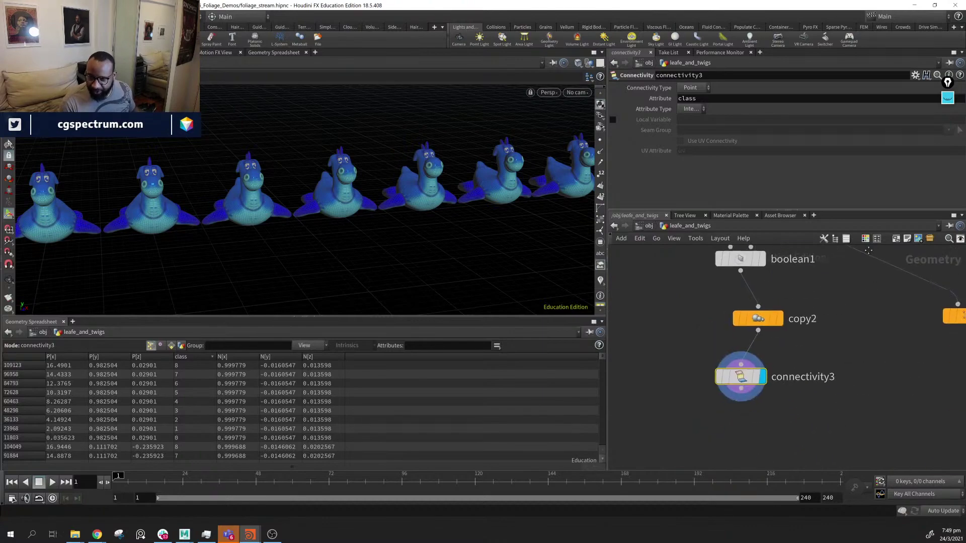
scroll(878, 250, down, 1)
drag(763, 357, 779, 342)
drag(854, 291, 759, 386)
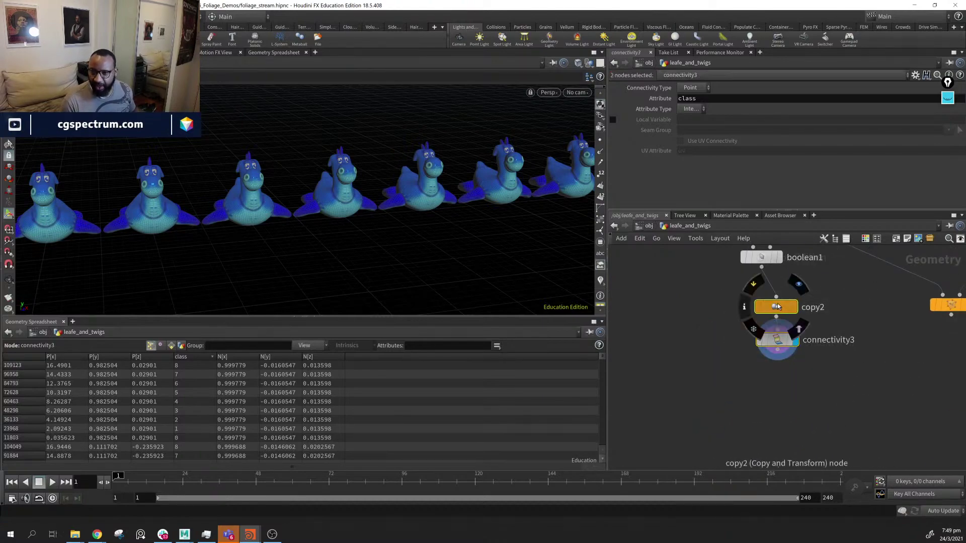
drag(776, 308, 760, 294)
click(776, 361)
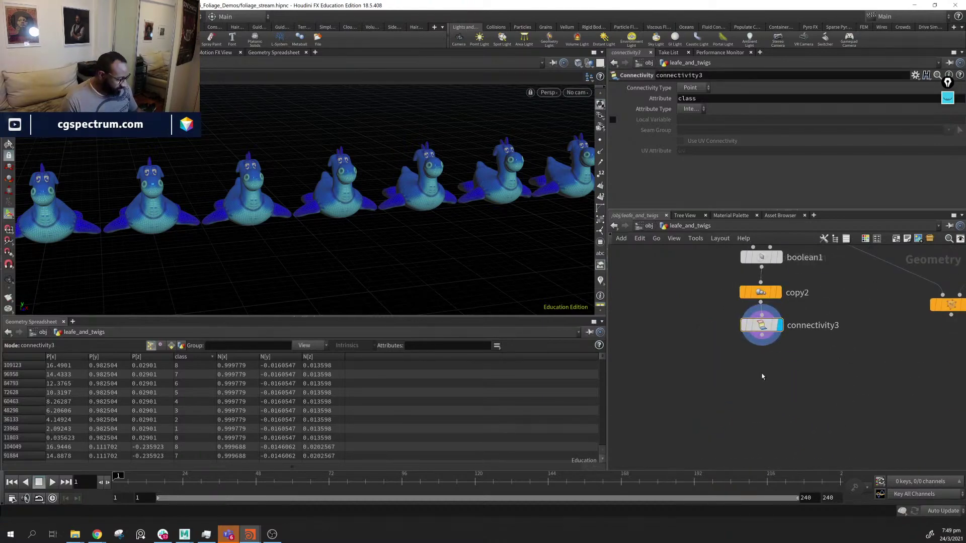
Add a Color node fed by connectivity3 and place it just below
key(Tab)
text(co)
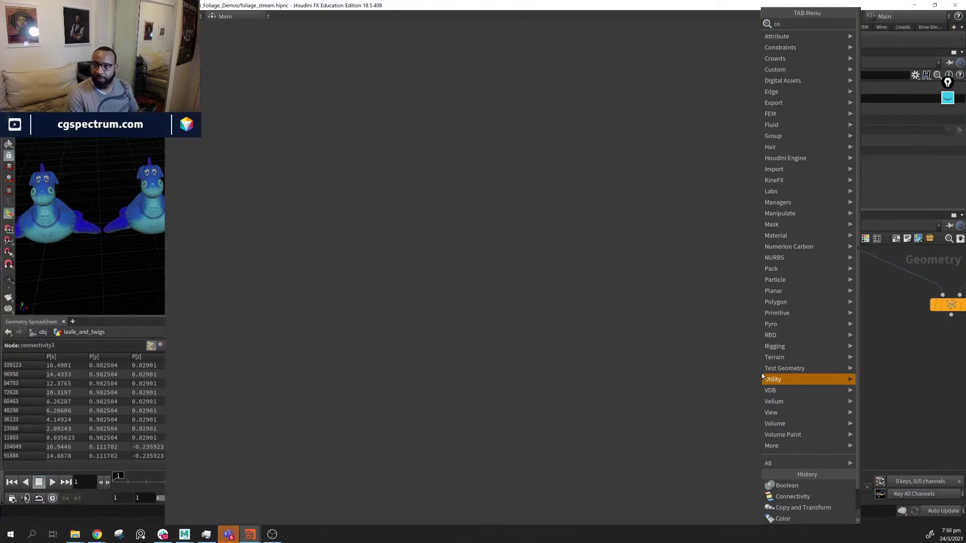
text(lor)
key(Return)
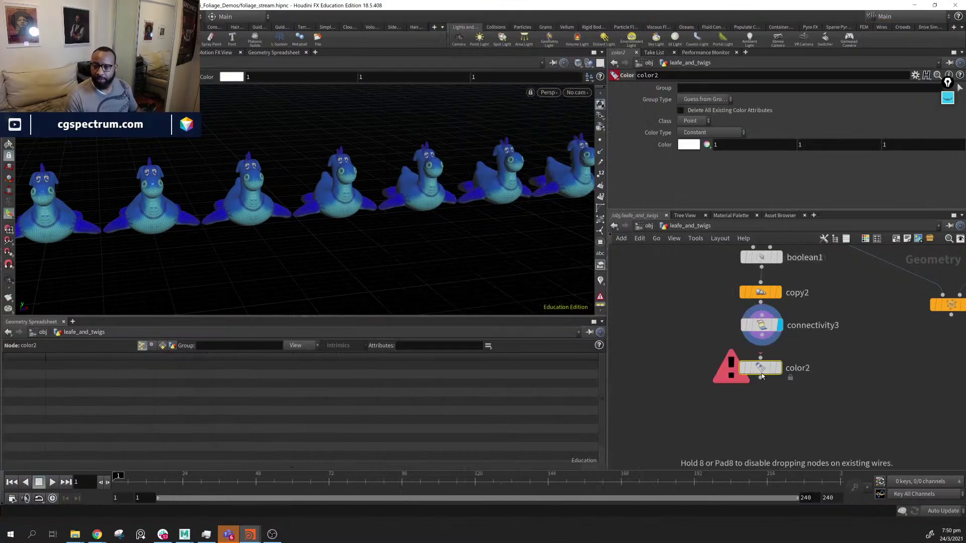
click(762, 375)
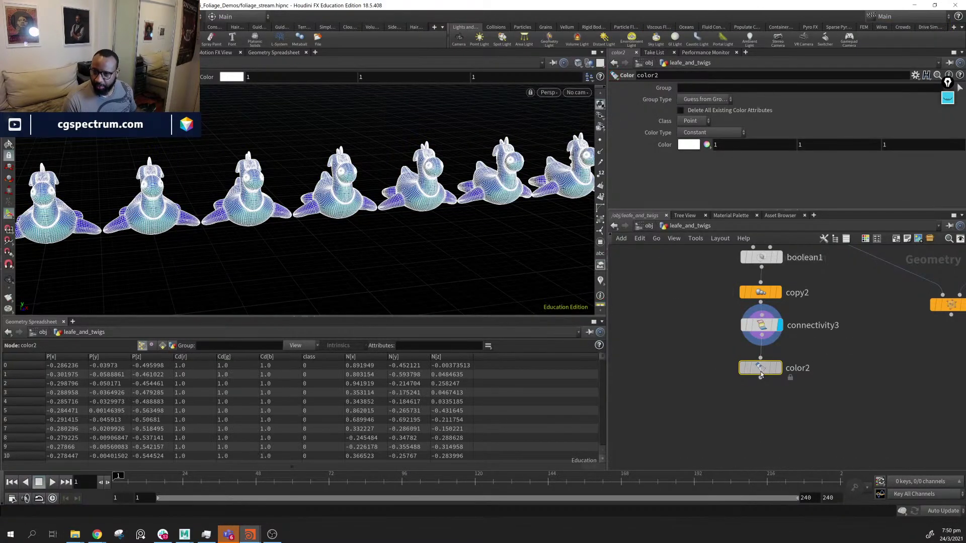
Set color2's Color Type to Ramp from Attribute and use class as the attribute
click(710, 133)
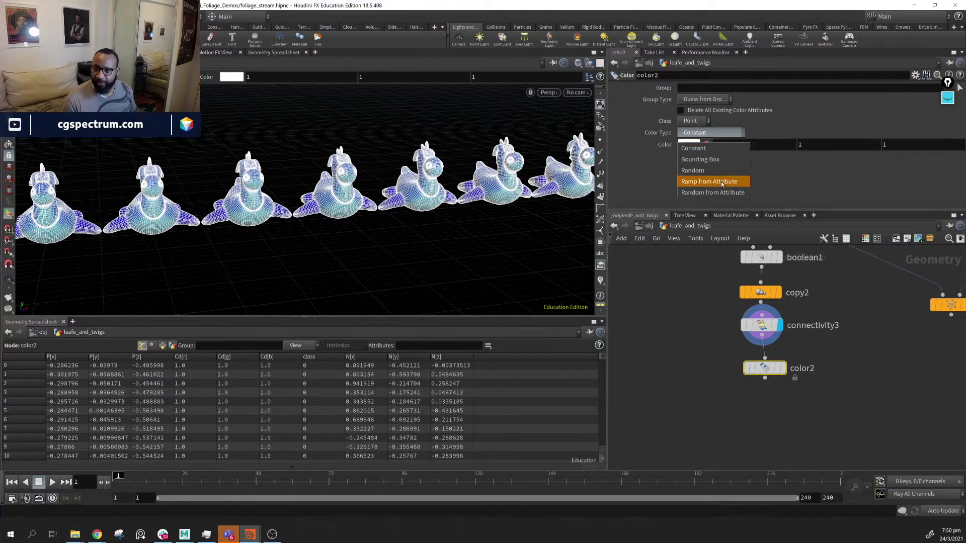
click(721, 182)
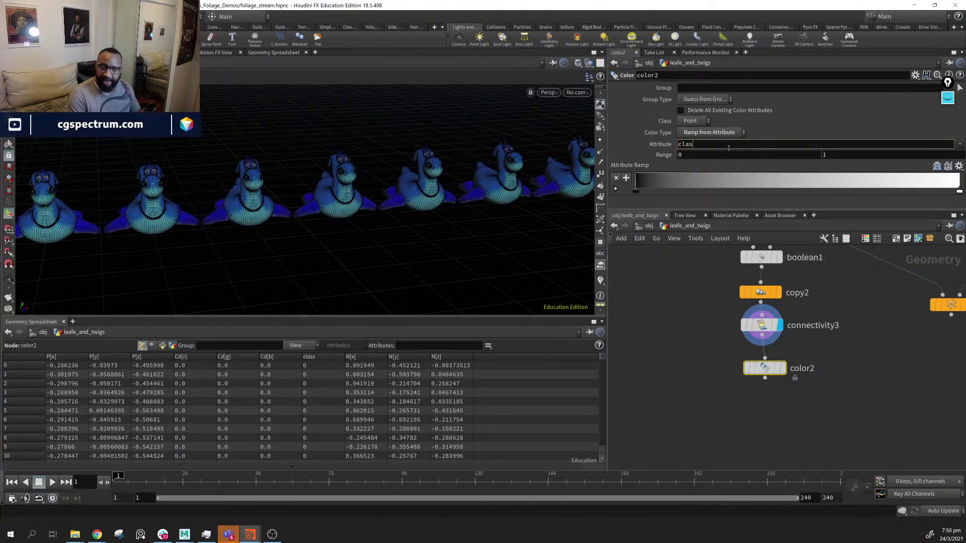
click(728, 146)
text(class)
key(Return)
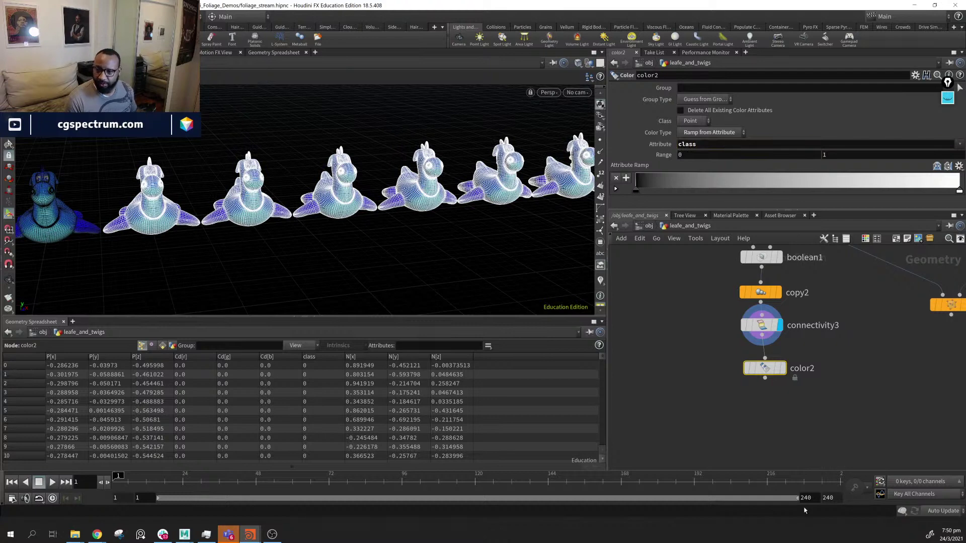
Try Random and settle on Random from Attribute as color2's Color Type, using the class attribute
mouse_move(793, 376)
click(712, 132)
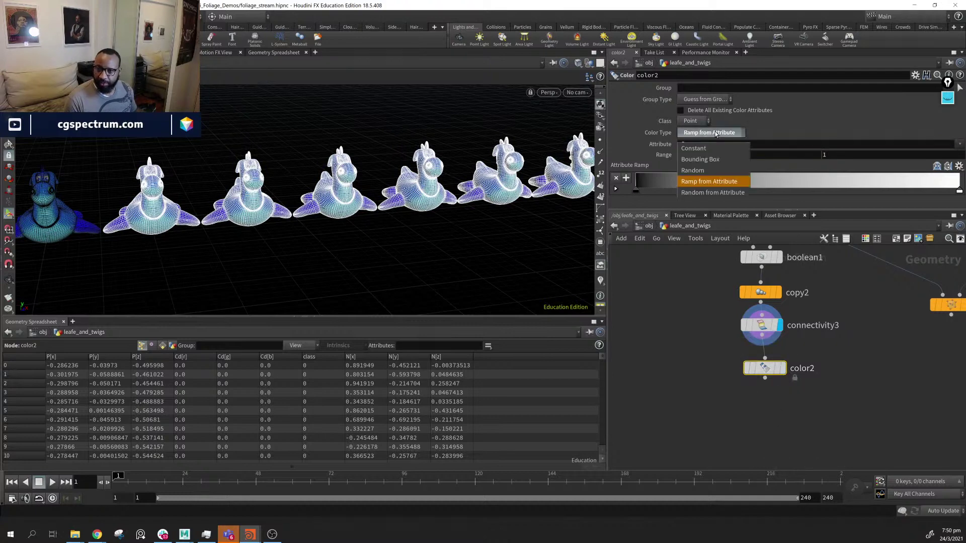
click(718, 168)
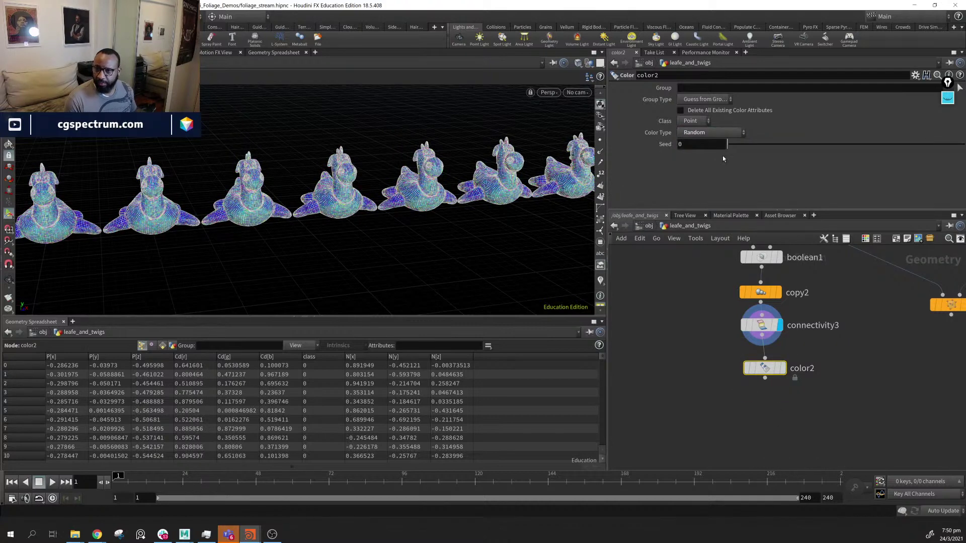
click(711, 132)
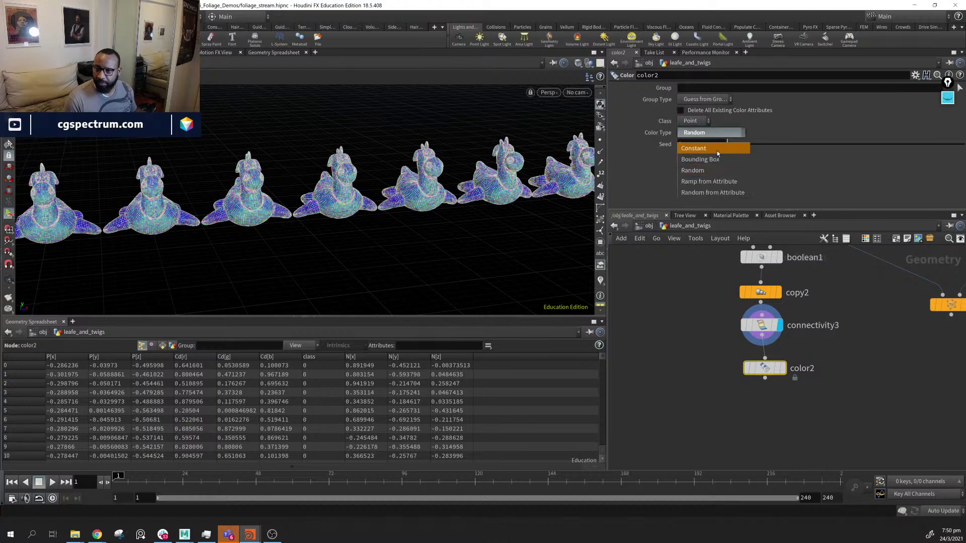
click(729, 191)
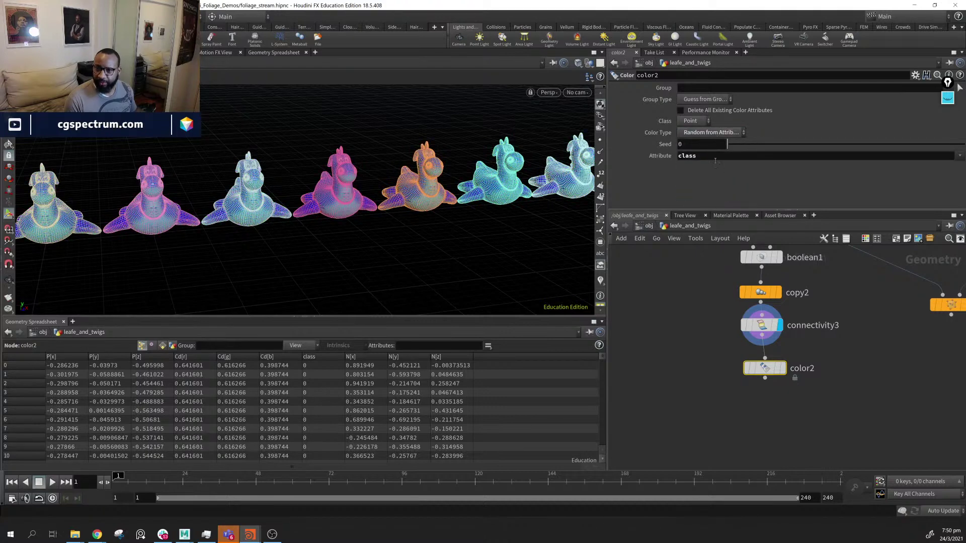
Display color2 on the row of toys and vary its Seed to get different colors per class
click(781, 367)
drag(437, 262, 334, 248)
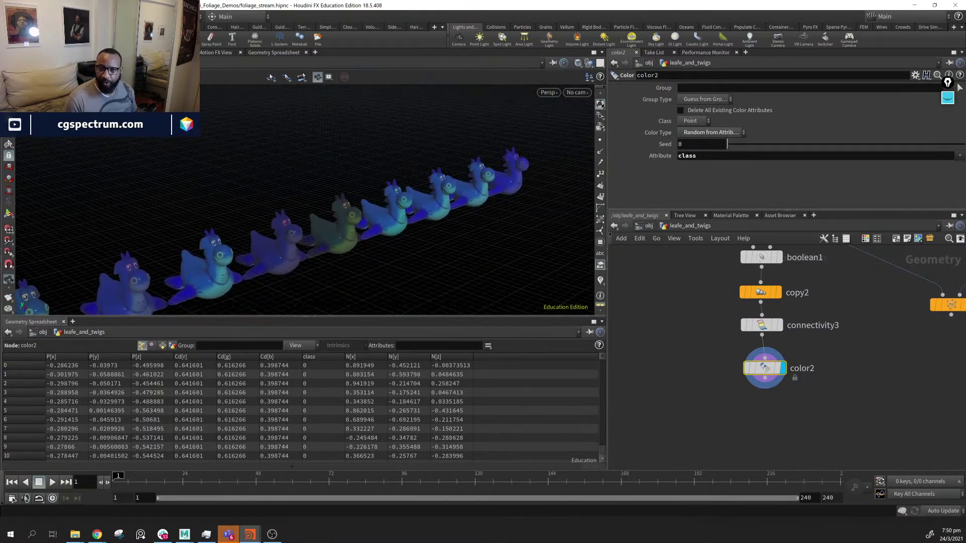
drag(737, 149, 801, 145)
Set copy2's X translate to 0 so all nine toy copies overlap at one position
click(770, 329)
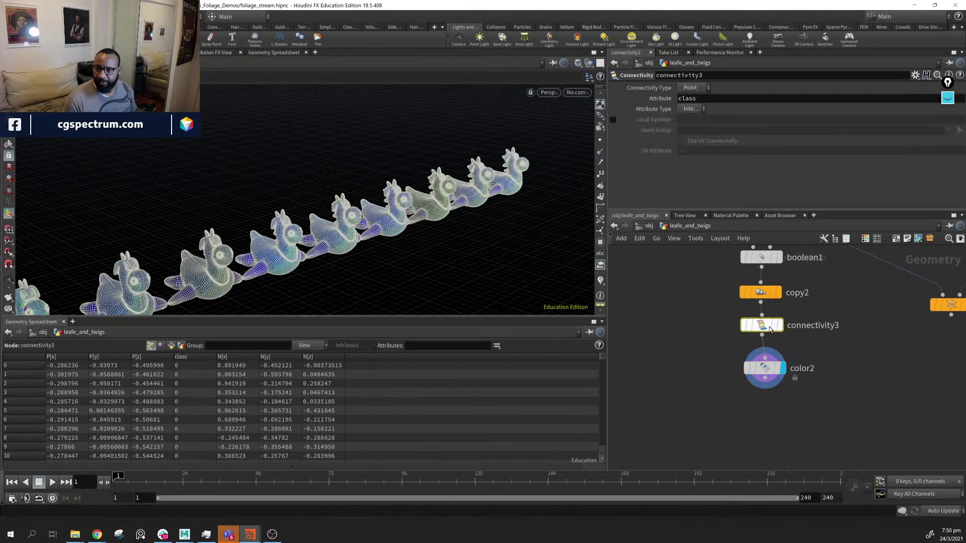
middle_drag(864, 343, 866, 348)
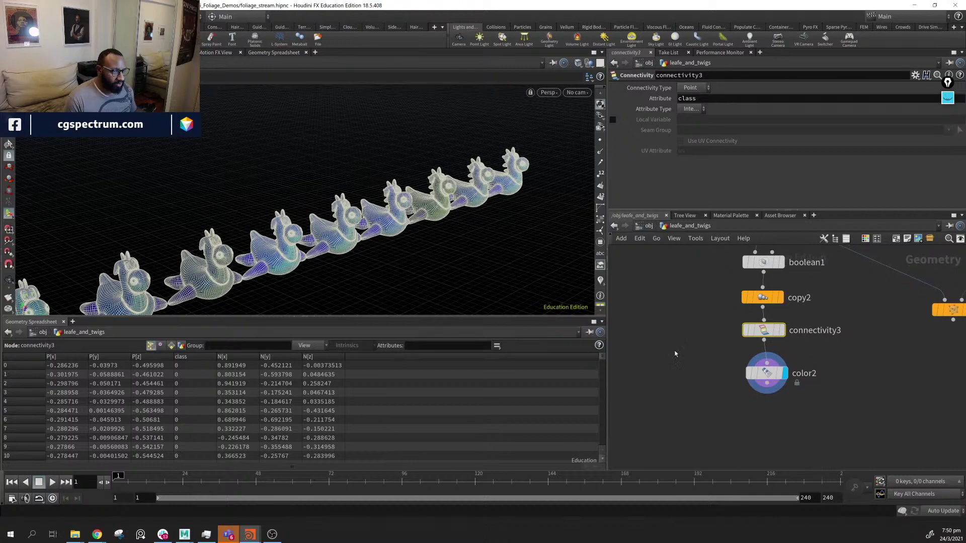
click(762, 297)
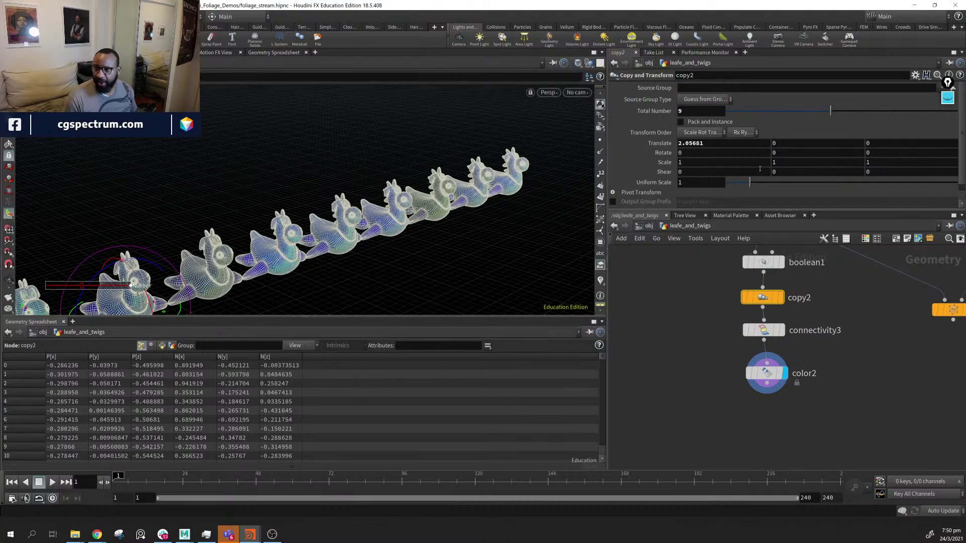
text(0)
key(Return)
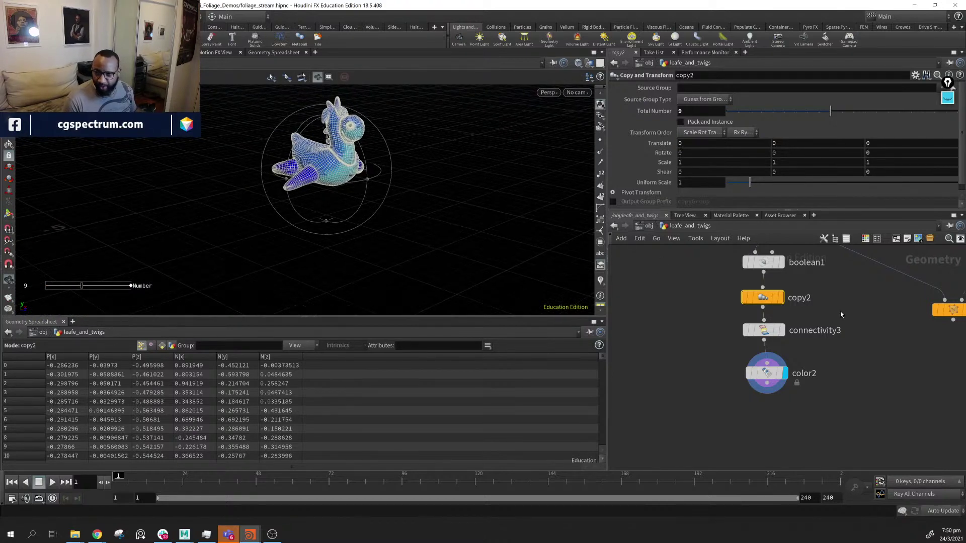
Move the rubber toy chain and copytopoints1 closer to the ground chain, with copytopoints1 below scatteralign1
middle_drag(819, 288, 759, 357)
middle_drag(822, 431, 751, 448)
drag(825, 396, 836, 456)
middle_drag(746, 466, 801, 412)
middle_drag(687, 294, 651, 304)
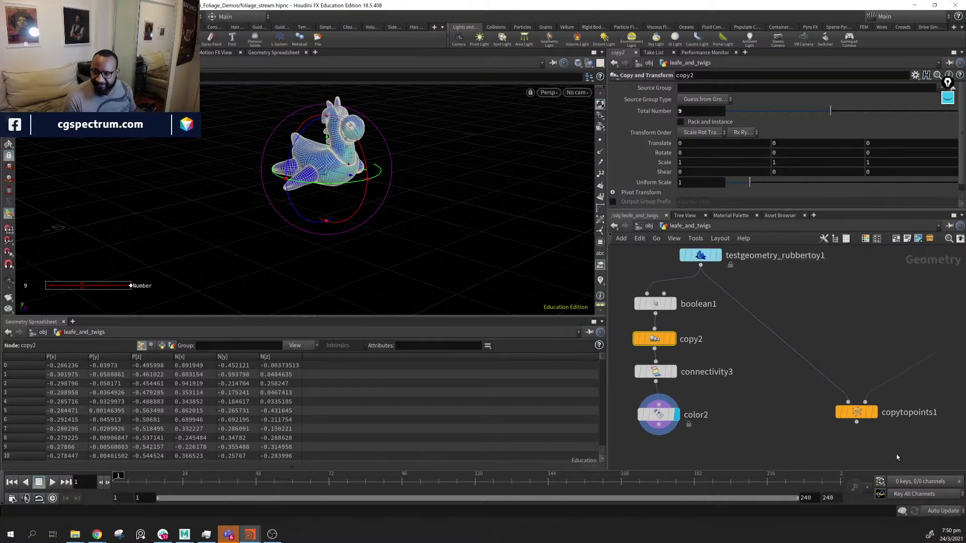
mouse_move(839, 418)
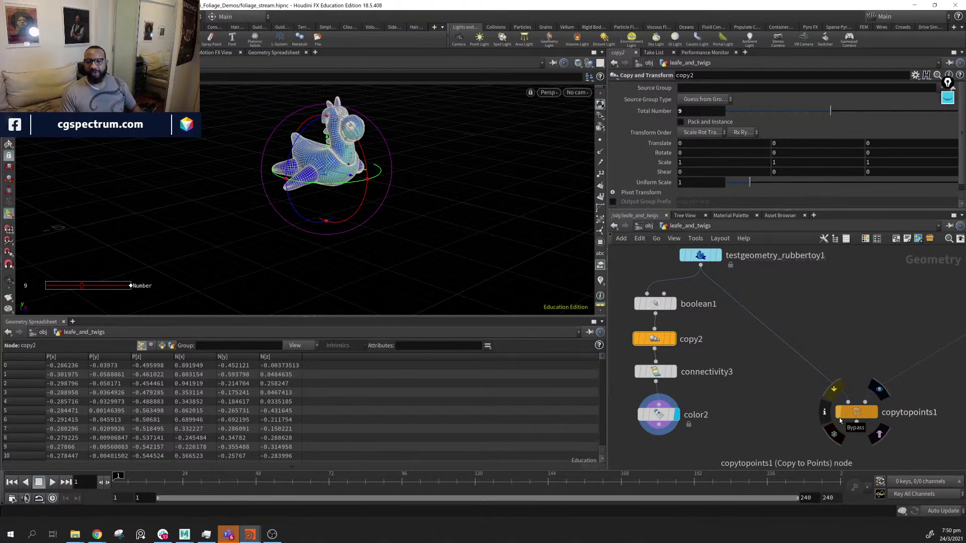
scroll(661, 416, down, 3)
middle_drag(881, 376, 861, 372)
drag(626, 323, 765, 456)
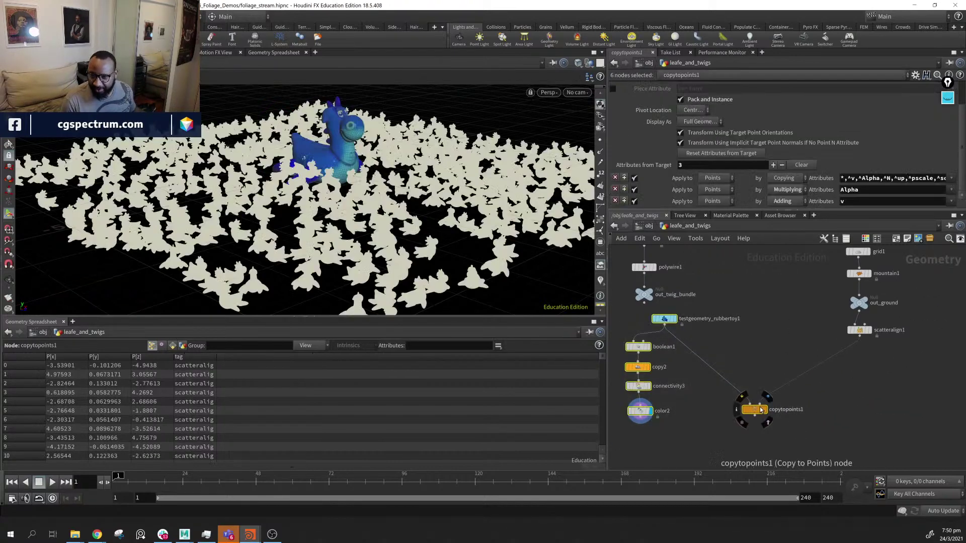
drag(754, 409, 853, 442)
click(852, 410)
Add an Attribute from Pieces node between the toy chain and the scatteralign1 branch
key(Tab)
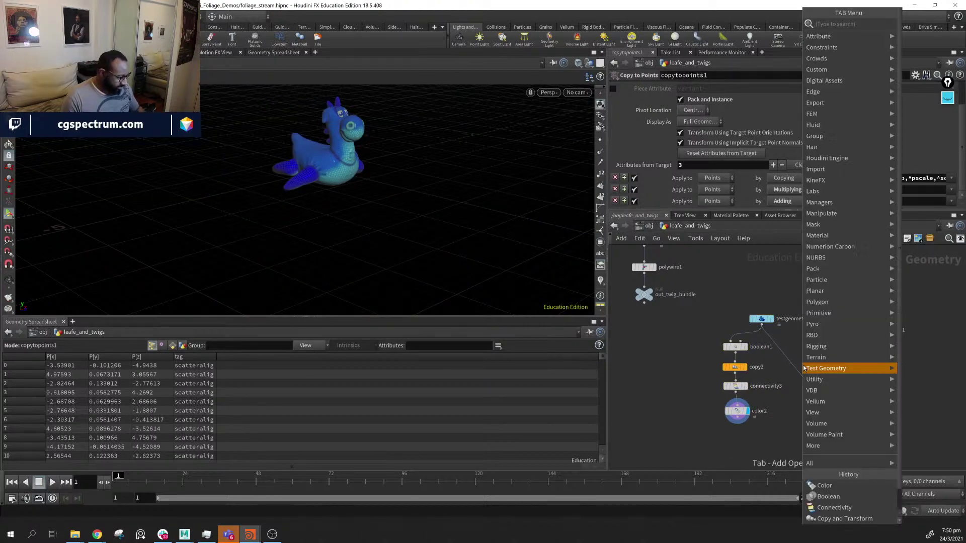
text(art)
key(BackSpace)
key(BackSpace)
text(t)
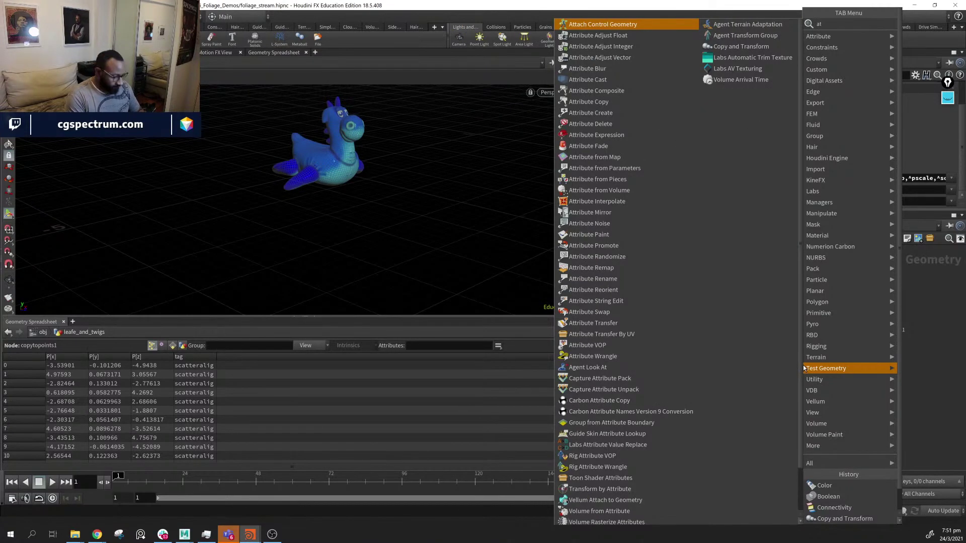
text( f)
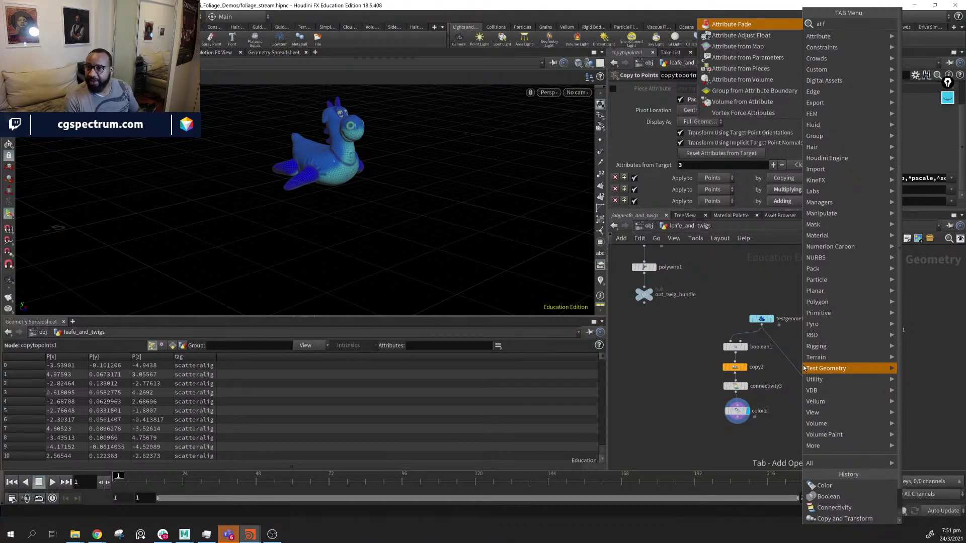
key(Down)
key(Down)
key(Down)
key(Down)
key(Return)
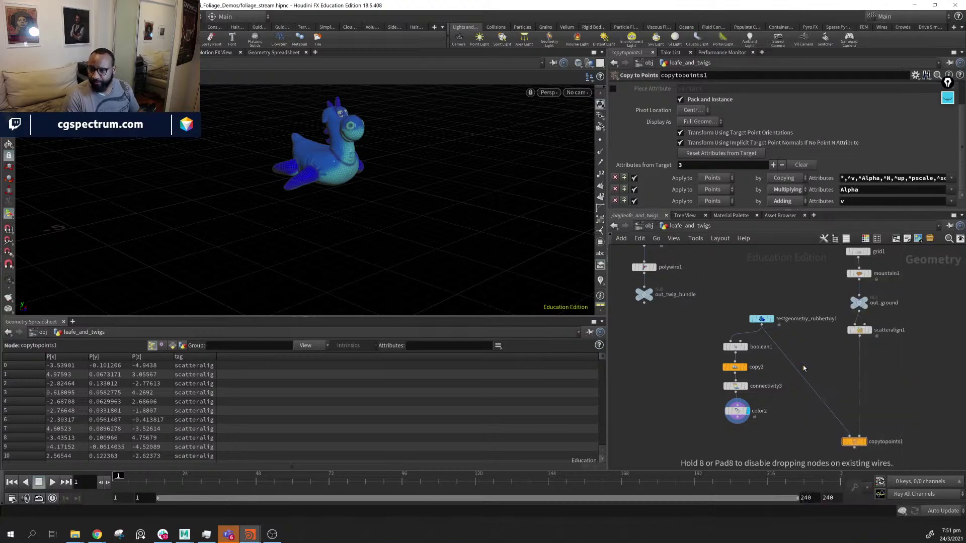
click(804, 361)
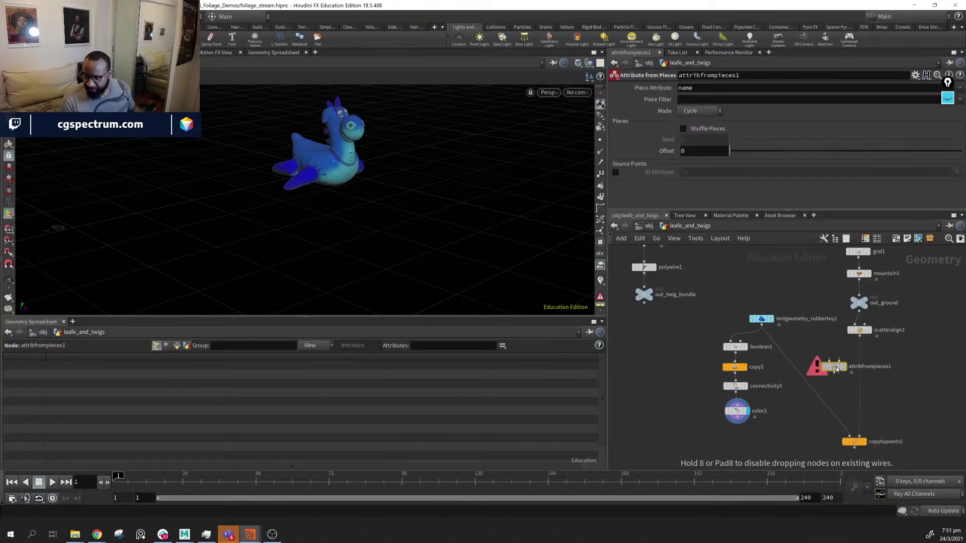
Wire scatteralign1 into the first input of attribfrompieces1 and place the node beside the end of the toy chain
scroll(800, 362, up, 5)
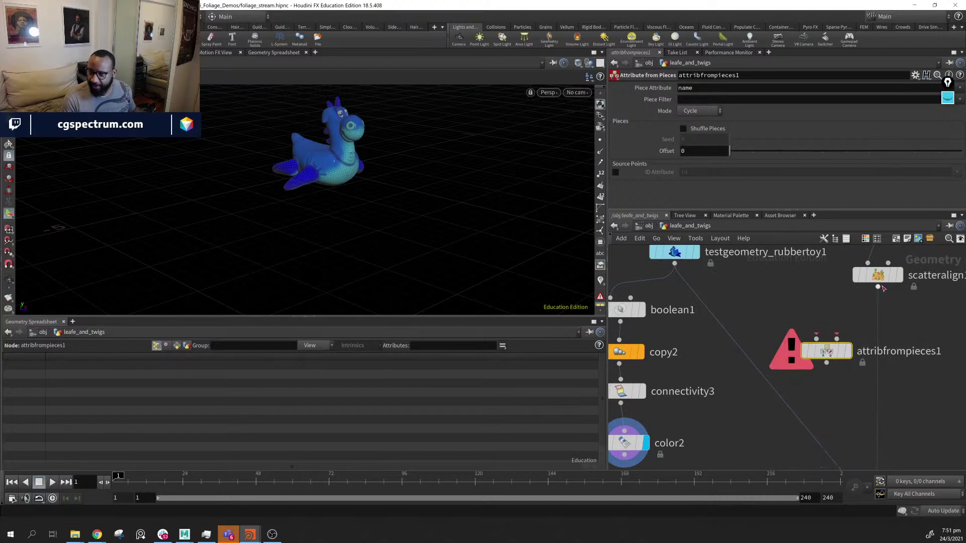
drag(878, 288, 818, 333)
scroll(804, 423, down, 5)
mouse_move(768, 372)
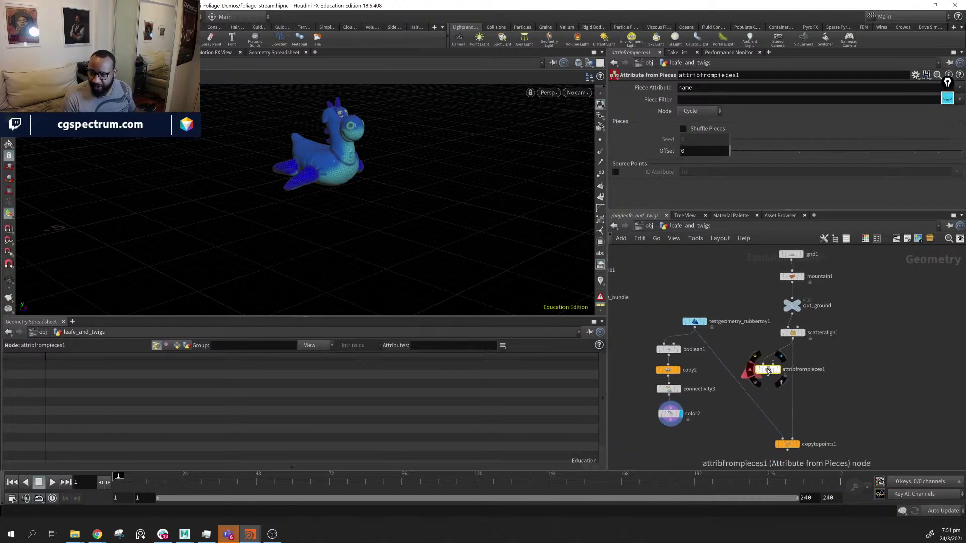
drag(768, 372, 853, 371)
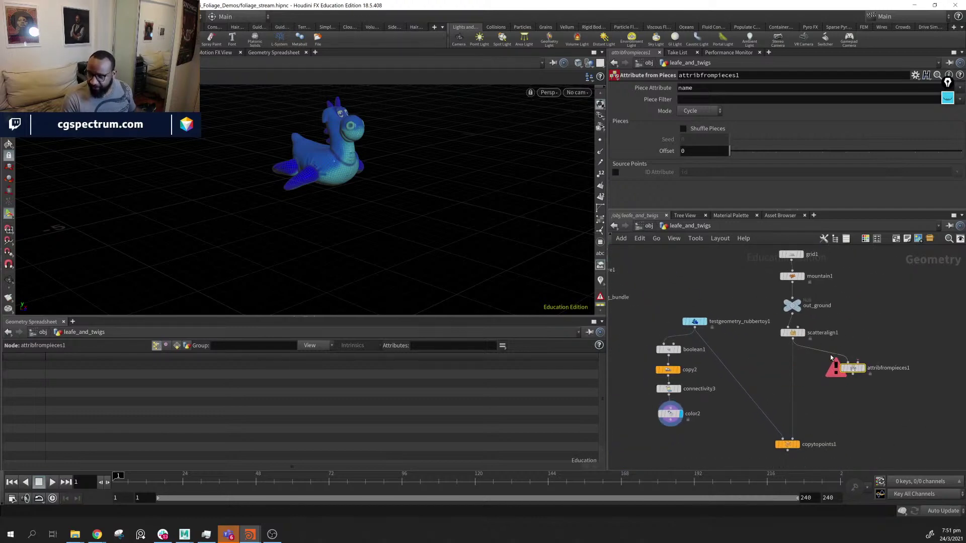
drag(853, 370, 752, 401)
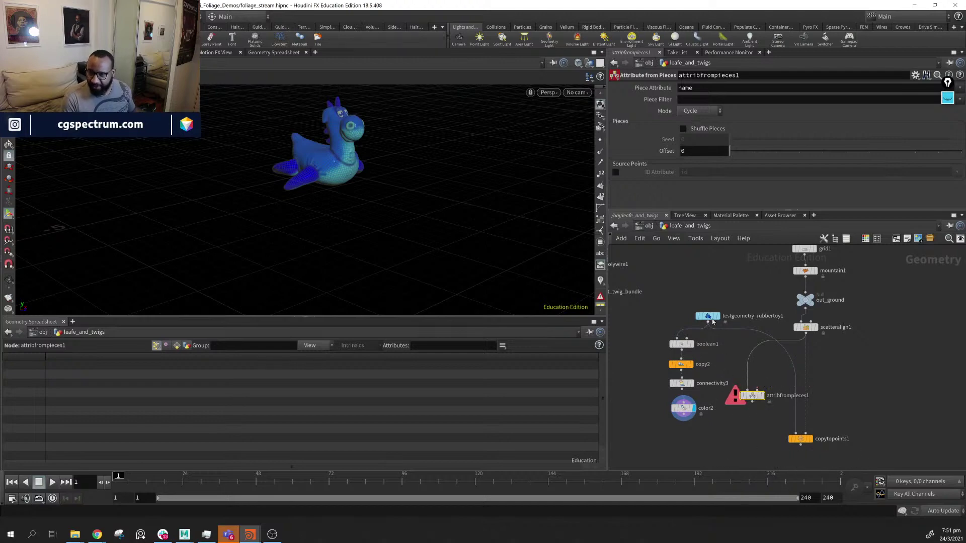
Move the toy chain up, wire color2 into attribfrompieces1's Geometry Library input and display attribfrompieces1
drag(712, 322, 698, 294)
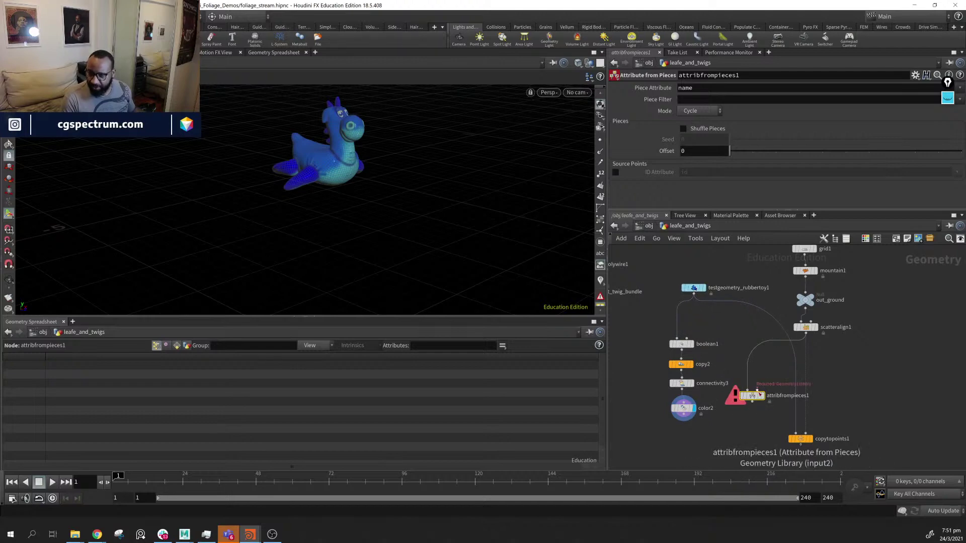
drag(661, 327, 750, 389)
key(Escape)
click(690, 378)
click(753, 398)
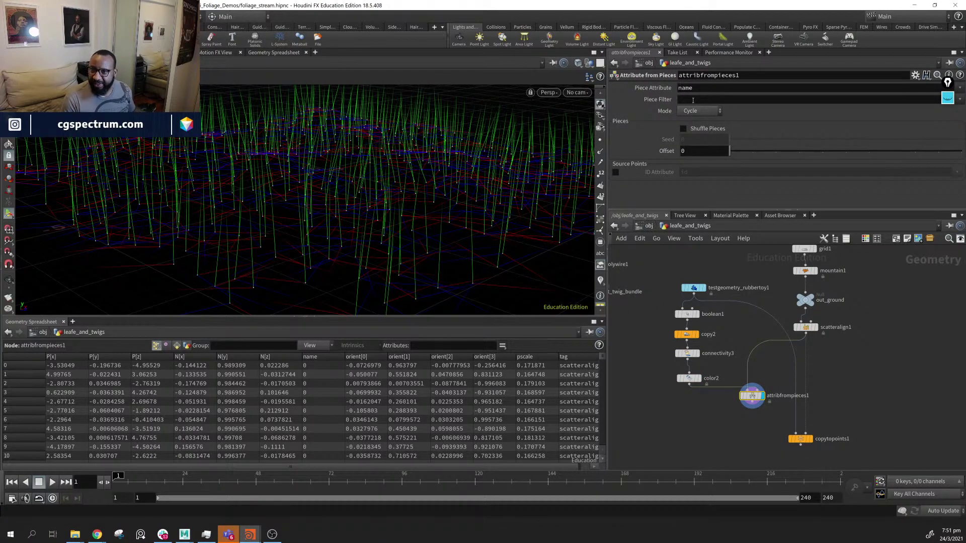
Set attribfrompieces1's Piece Attribute to class and check the points' class values and the available modes, keeping Cycle
double_click(693, 88)
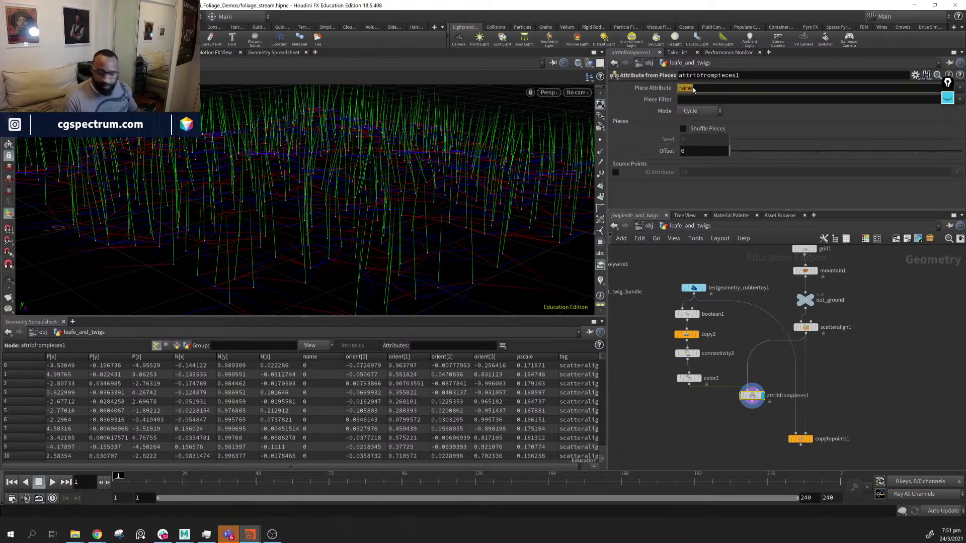
text(class)
key(Return)
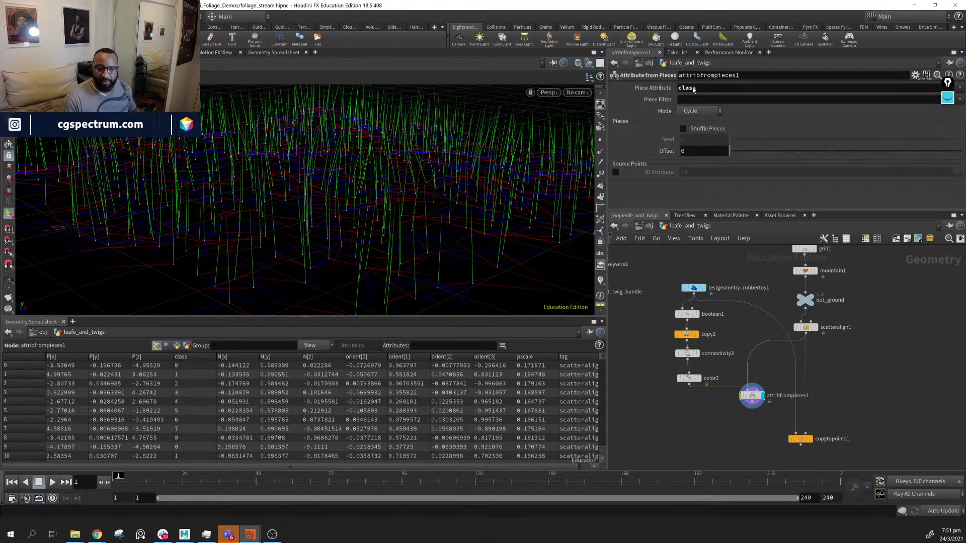
scroll(220, 413, down, 20)
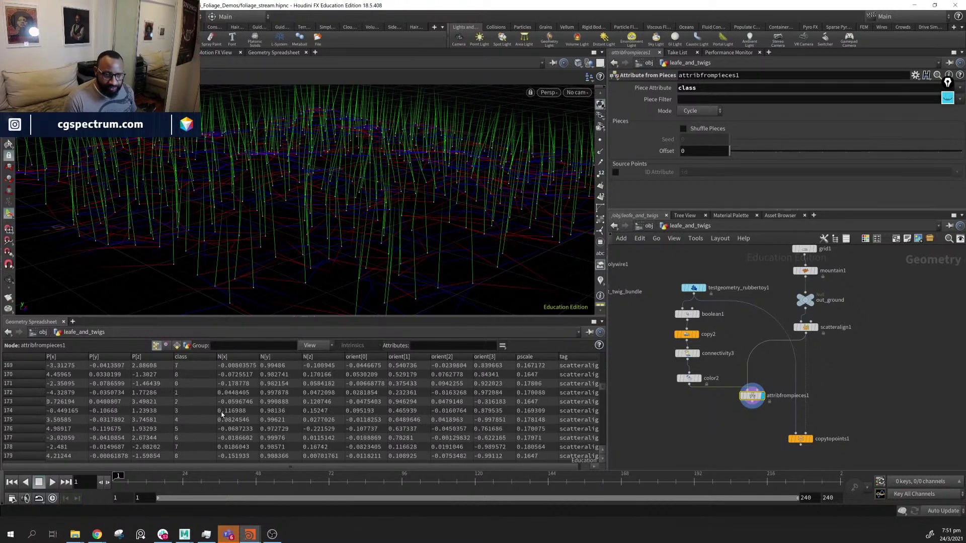
scroll(236, 422, down, 20)
scroll(399, 359, up, 2)
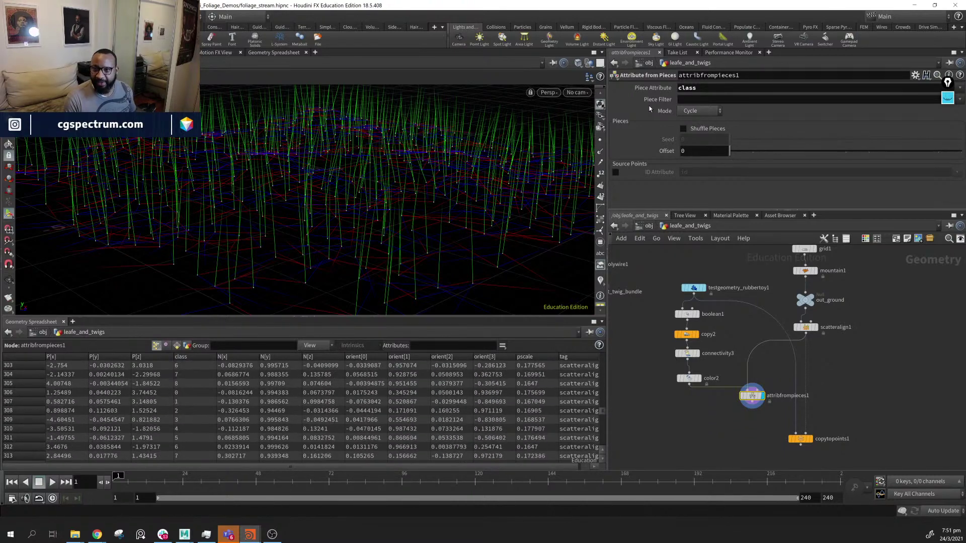
click(714, 110)
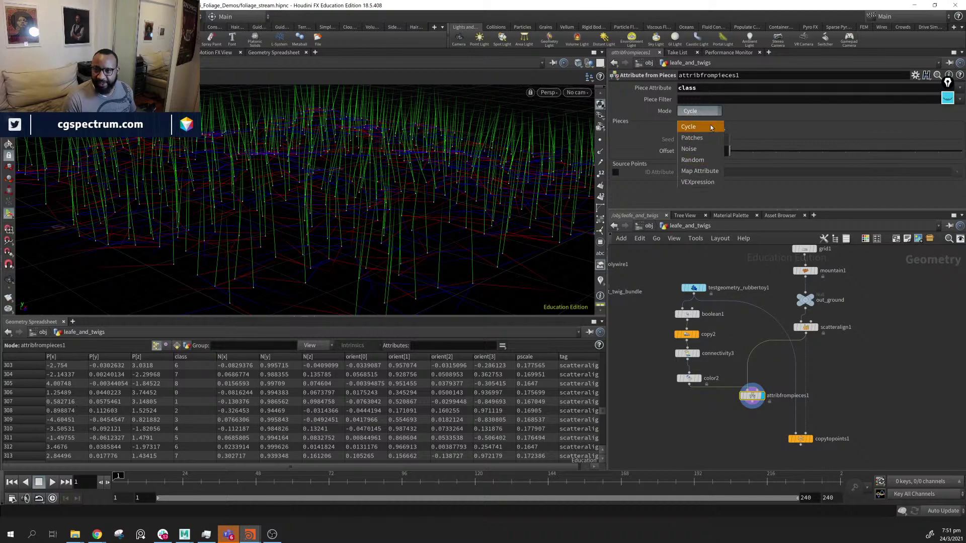
click(754, 112)
alt+drag(410, 176, 402, 232)
Wire color2 into copytopoints1's first input in place of the plain rubber toy and move copytopoints1 below attribfrompieces1
drag(751, 395, 766, 395)
middle_drag(681, 416, 662, 359)
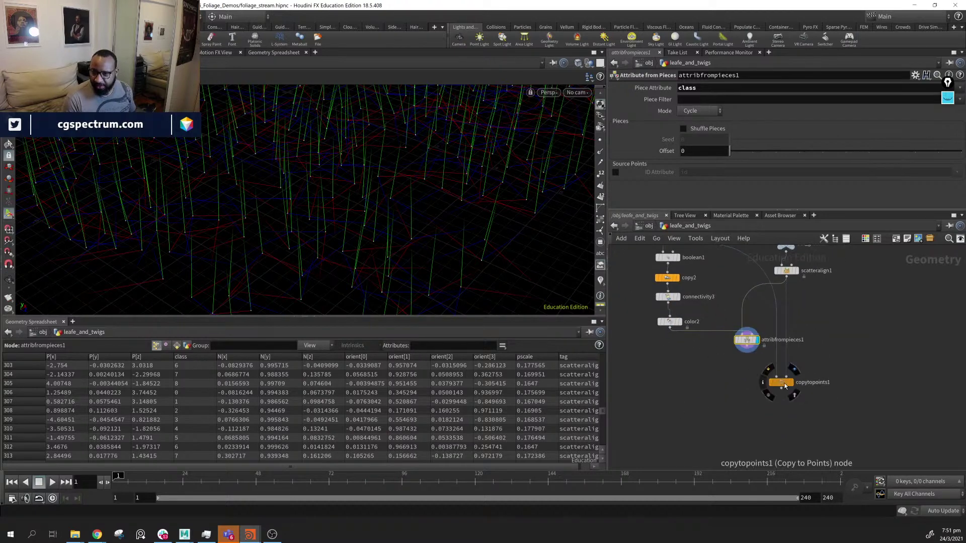
drag(780, 382, 778, 419)
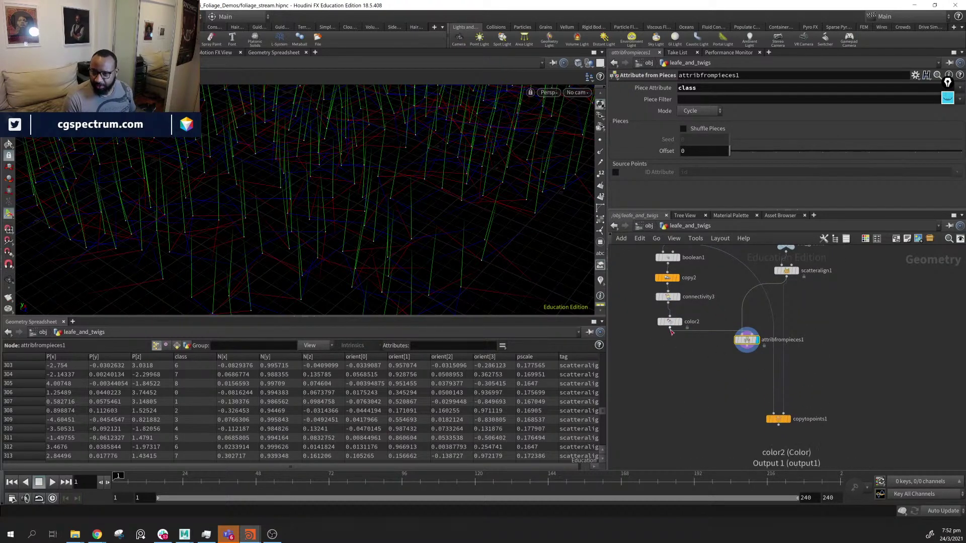
drag(669, 329, 668, 338)
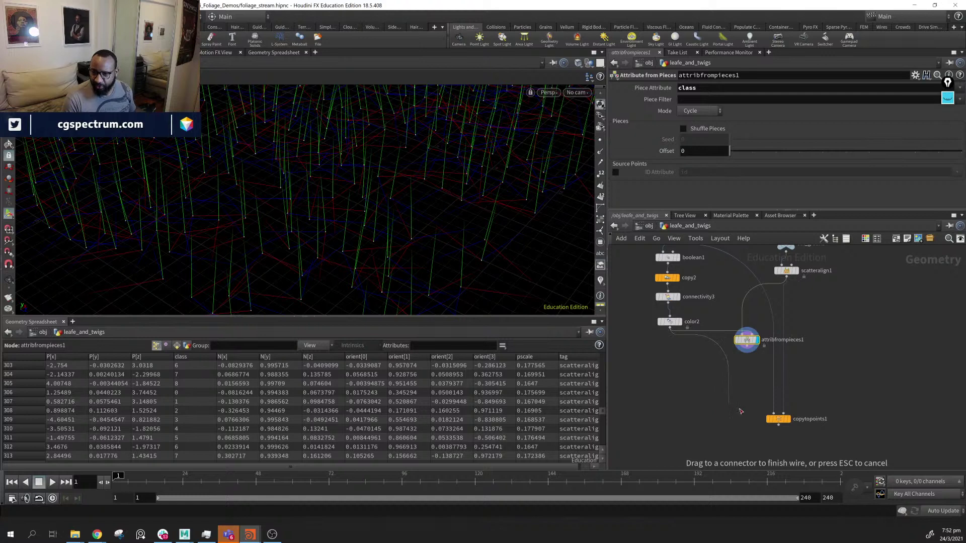
drag(741, 412, 735, 431)
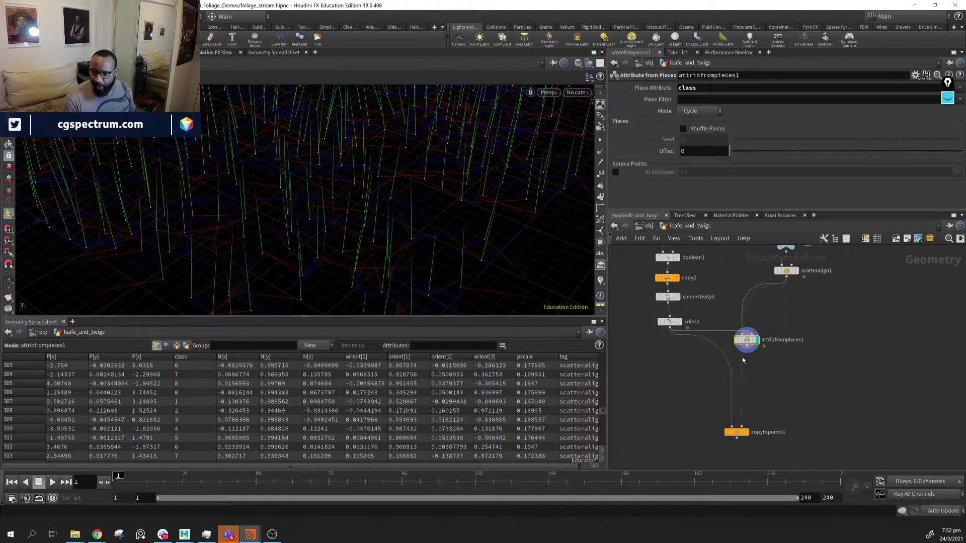
Wire attribfrompieces1 into copytopoints1's second input, display copytopoints1 and place it closer under the two branches
drag(747, 347, 742, 428)
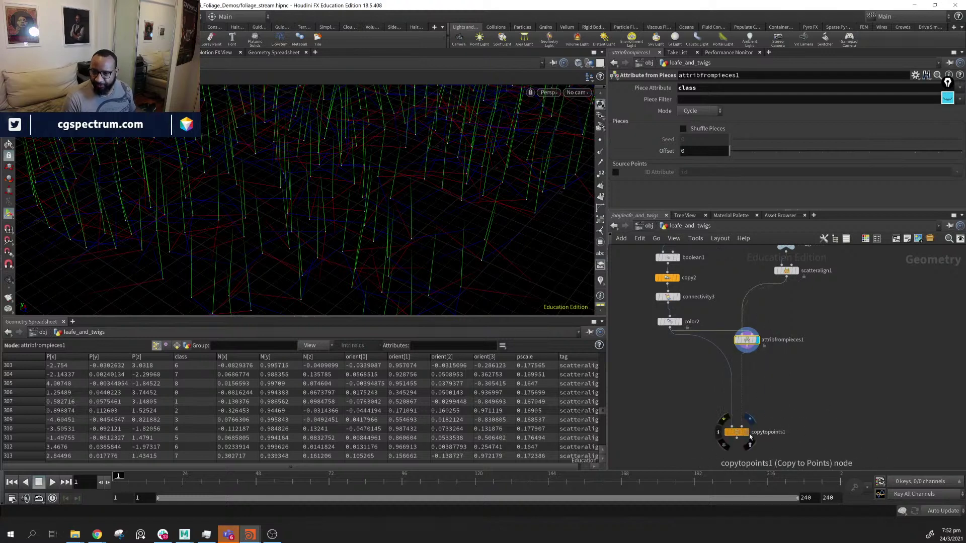
click(748, 433)
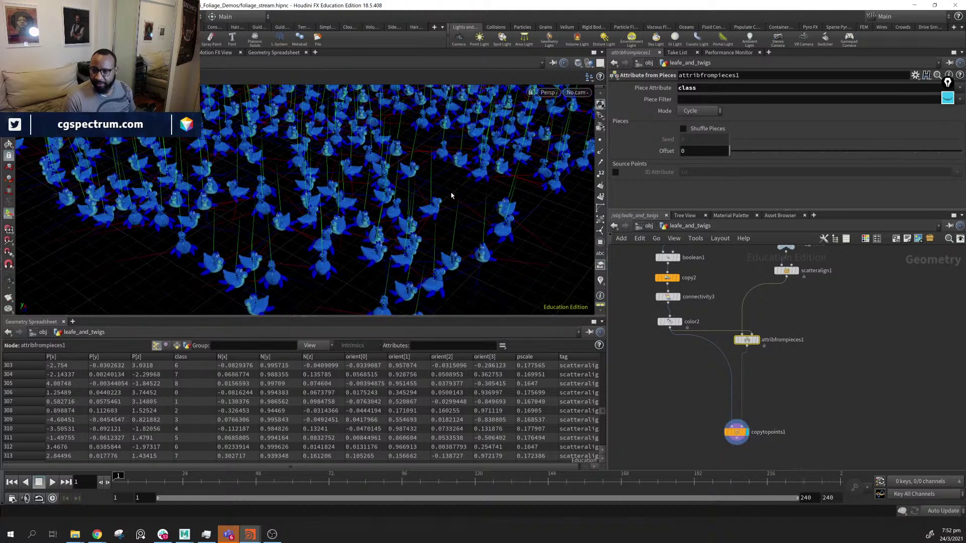
alt+middle_drag(451, 196, 409, 217)
drag(738, 436, 710, 419)
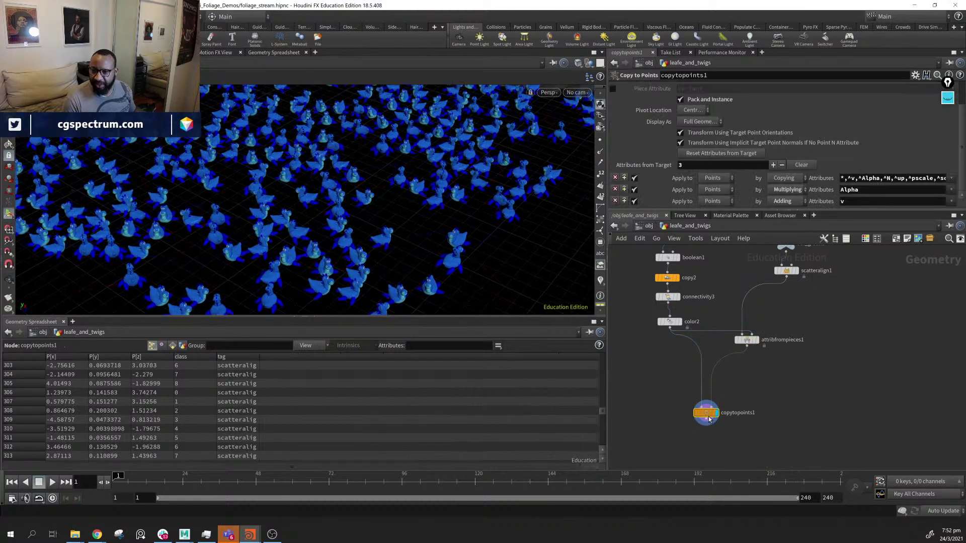
Enable copytopoints1's Piece Attribute, set it to class, and inspect the toy variants across the scattered points
scroll(705, 160, up, 2)
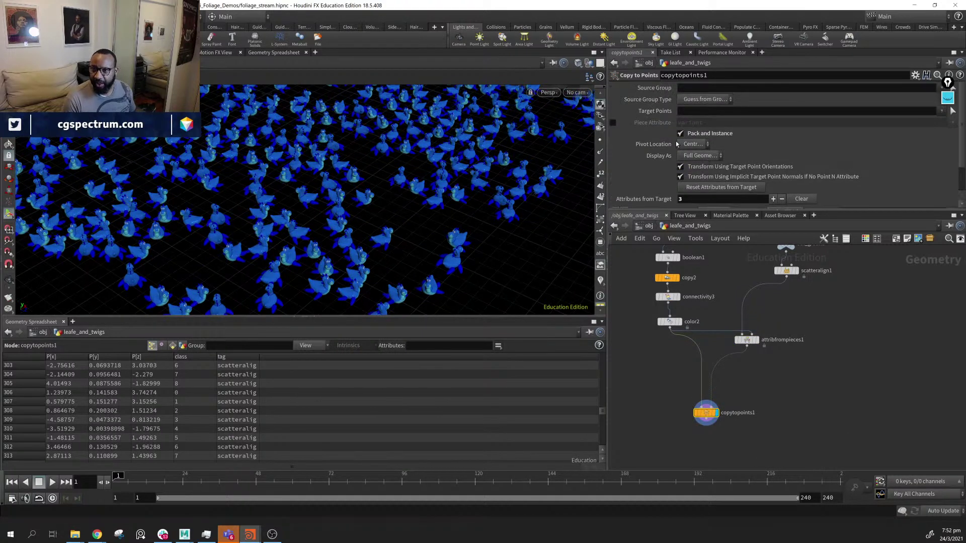
click(612, 122)
click(730, 125)
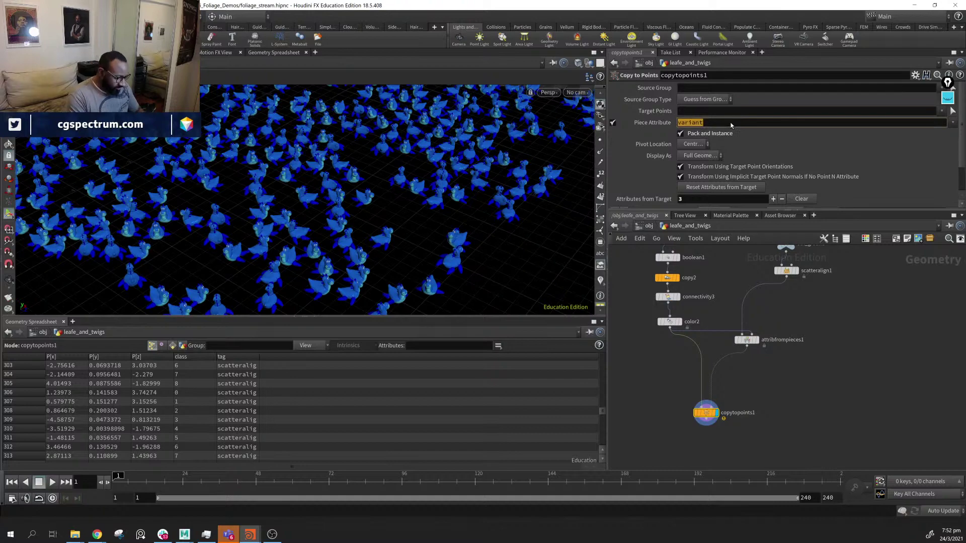
text(class)
key(Return)
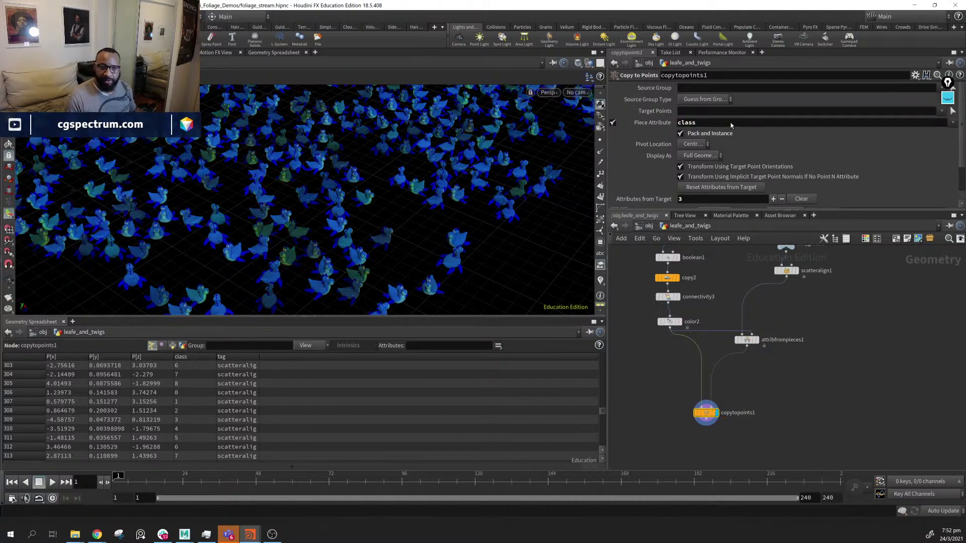
alt+drag(402, 217, 357, 179)
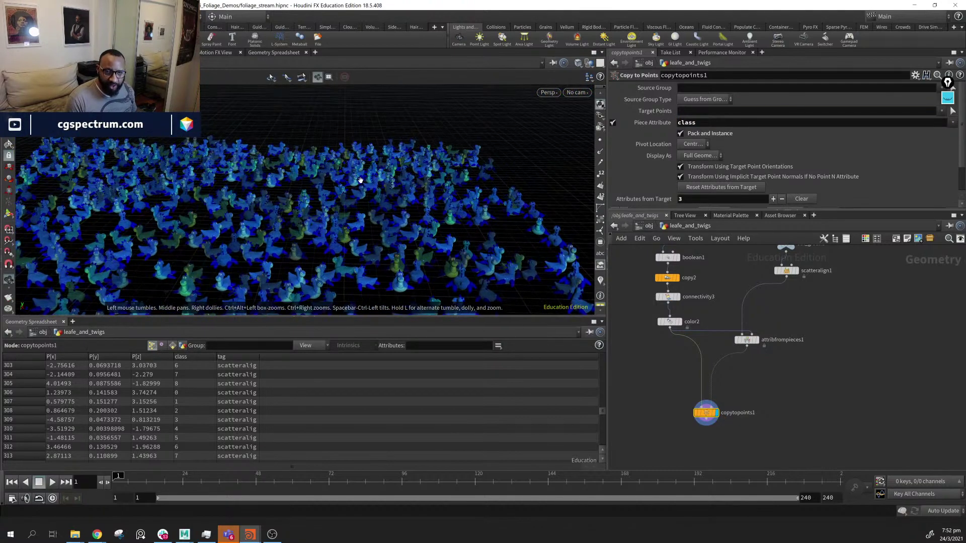
drag(324, 212, 402, 211)
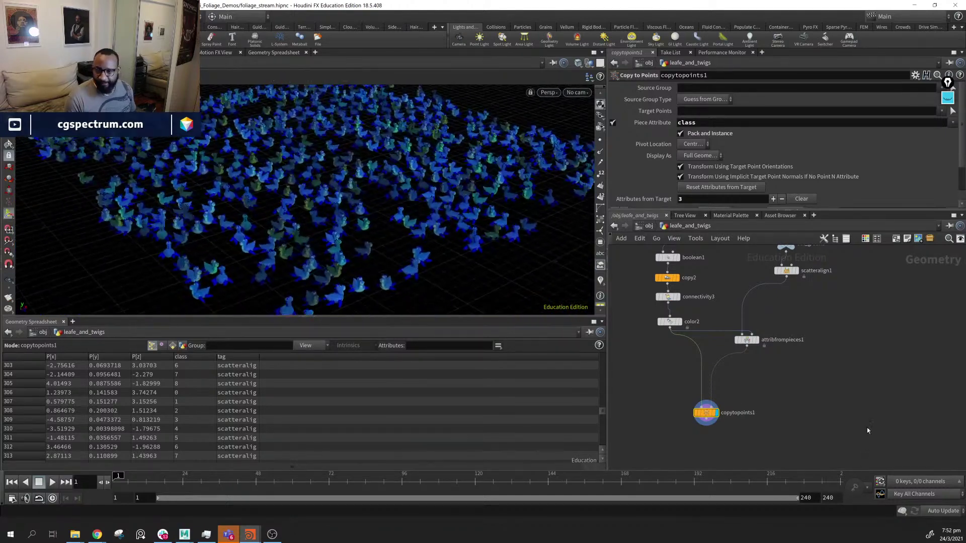
Review the ground, toy, leaf bundle and twig bundle branches and the inputs of scatteralign1 in the network
middle_drag(800, 276, 849, 368)
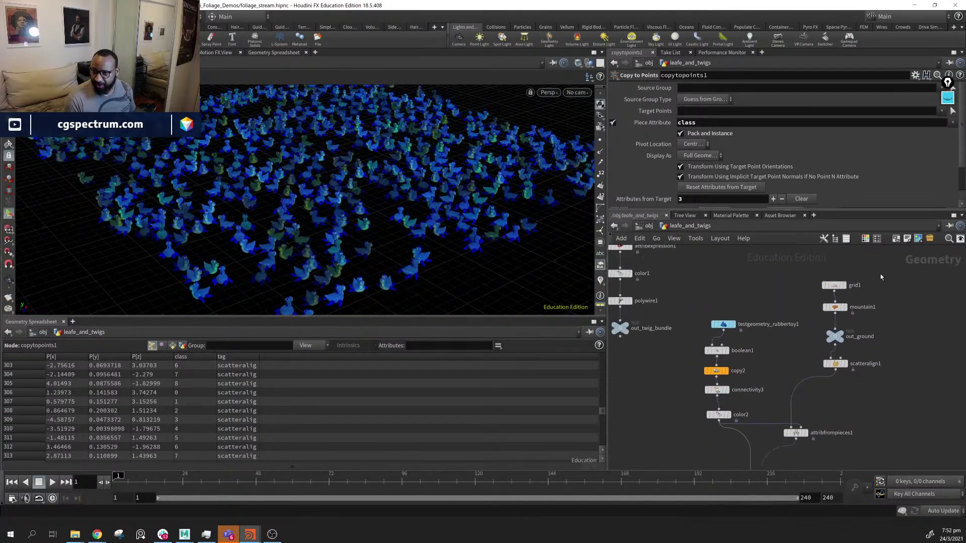
drag(881, 277, 795, 404)
middle_drag(704, 403, 727, 396)
middle_click(738, 365)
middle_drag(641, 386, 732, 342)
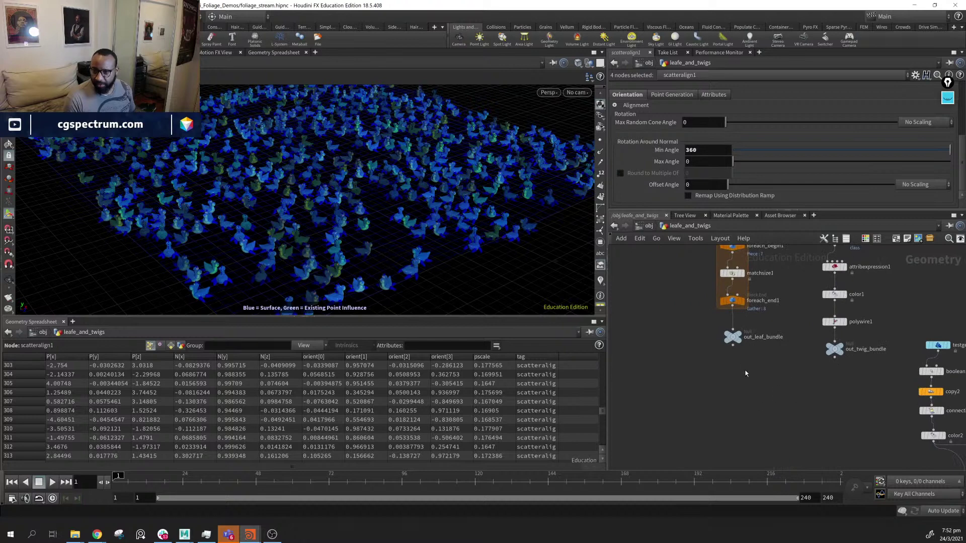
drag(731, 346, 732, 359)
middle_drag(847, 358, 678, 314)
middle_drag(789, 343, 724, 343)
scroll(811, 401, up, 4)
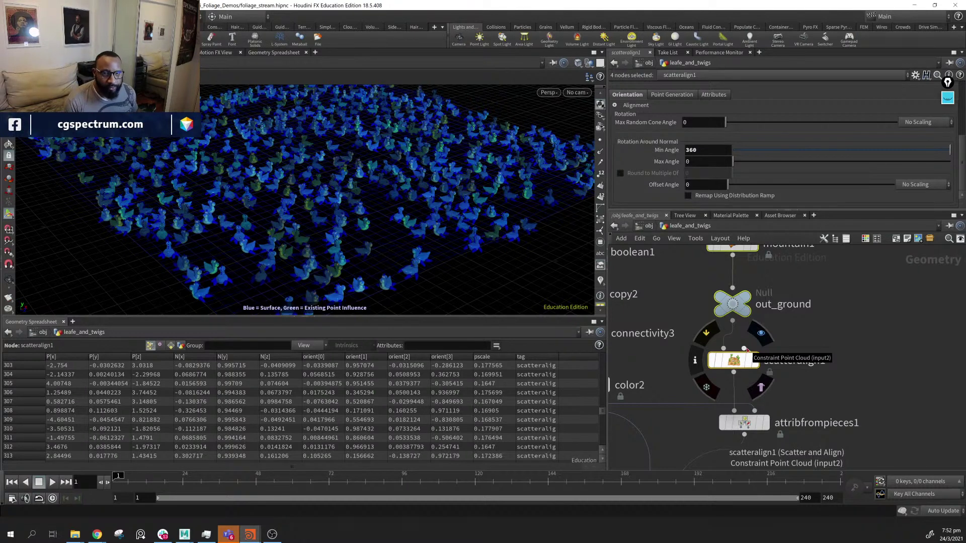
middle_drag(826, 409, 872, 408)
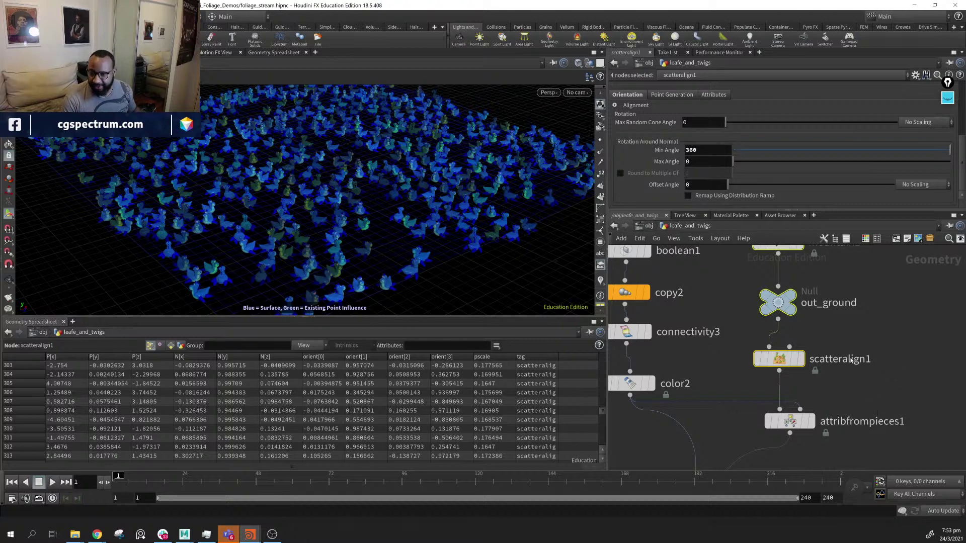
middle_drag(849, 360, 963, 391)
scroll(880, 380, down, 5)
middle_drag(777, 382, 753, 447)
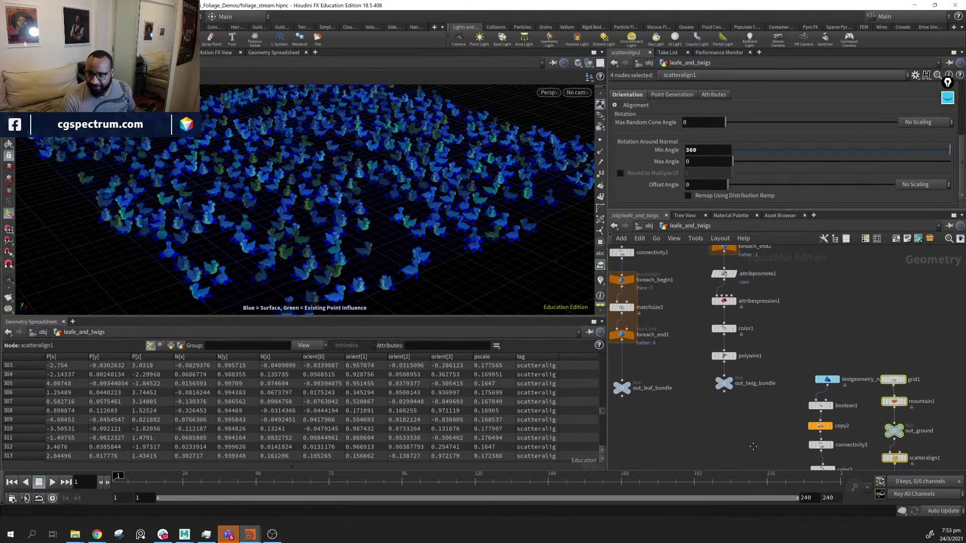
middle_drag(795, 354, 810, 305)
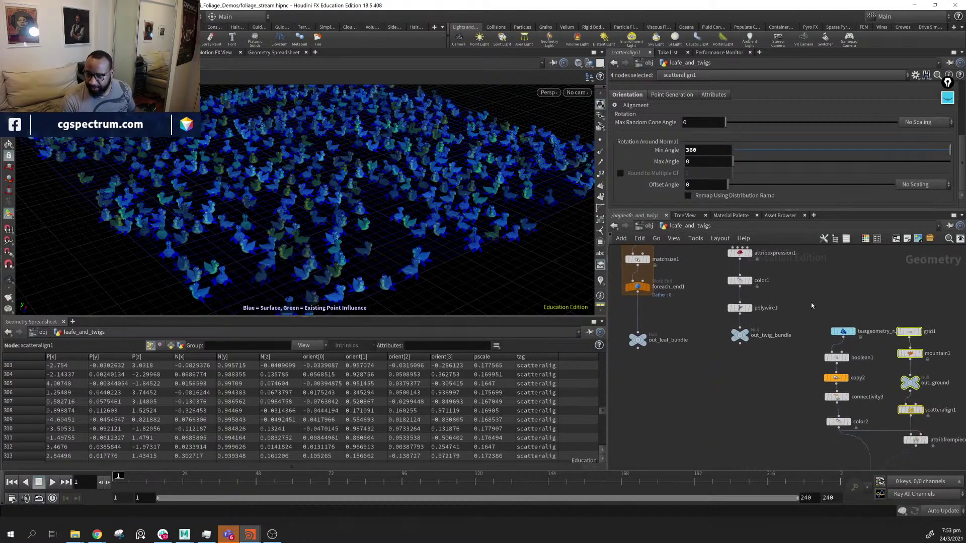
middle_drag(843, 444, 817, 412)
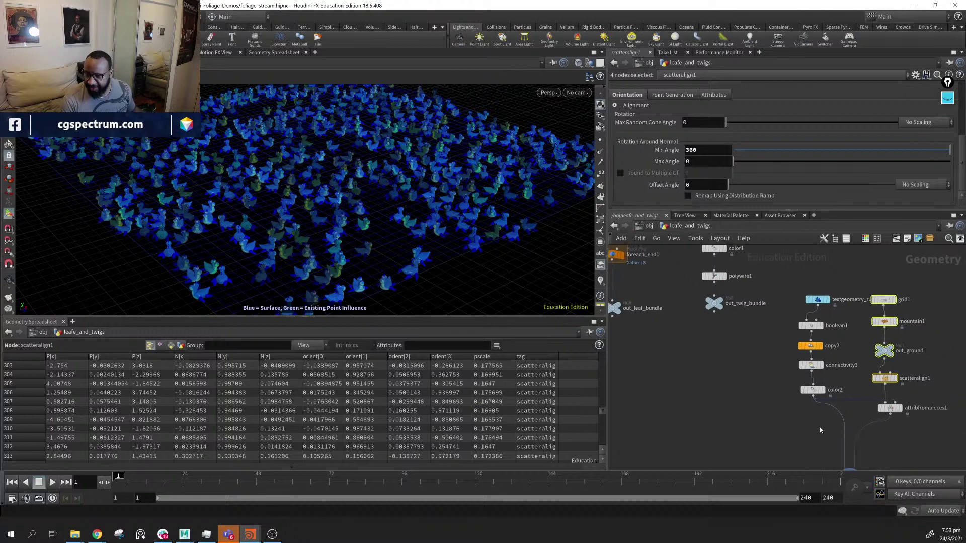
Move the toy chain up slightly and add a null named in_lib below color2
drag(791, 261, 810, 364)
middle_drag(808, 405, 779, 412)
click(771, 411)
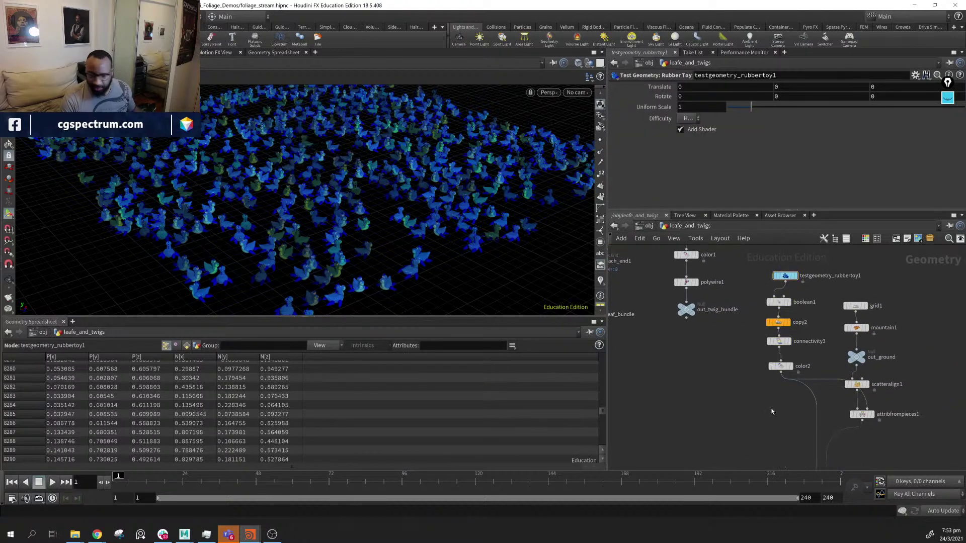
key(Tab)
text(null)
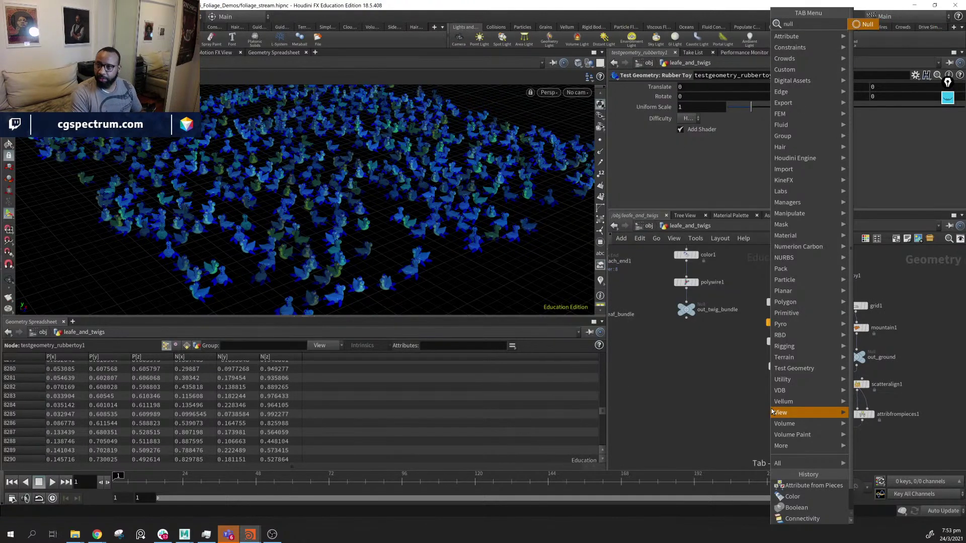
key(Return)
click(771, 411)
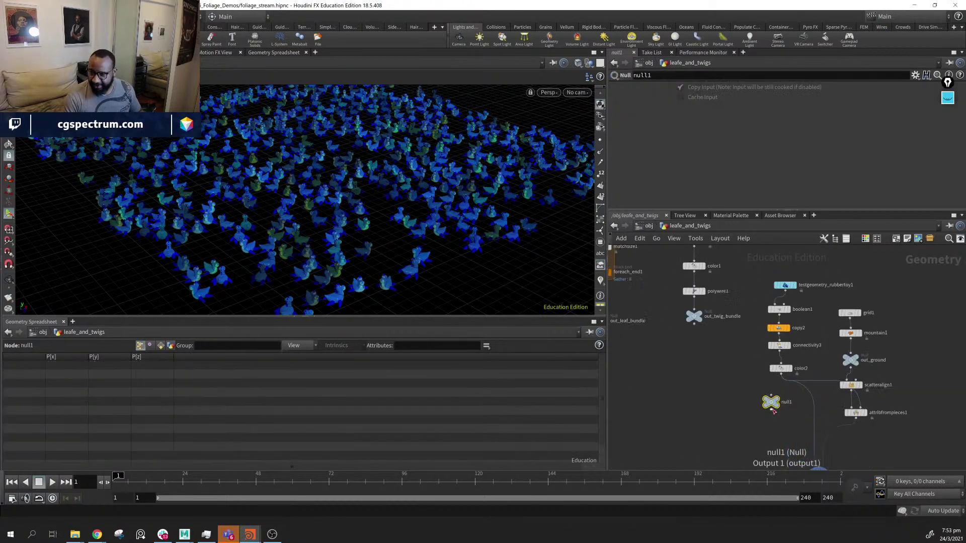
text(in_lib)
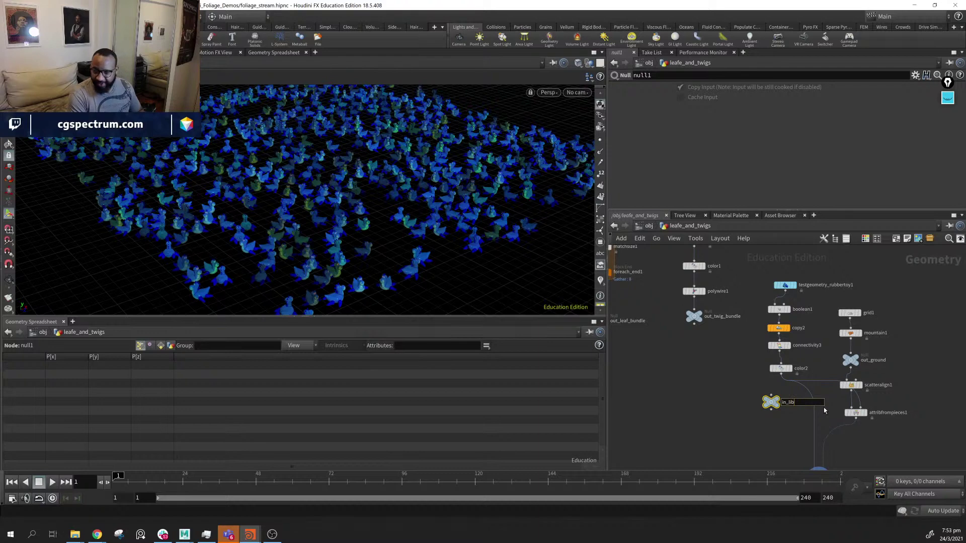
key(Return)
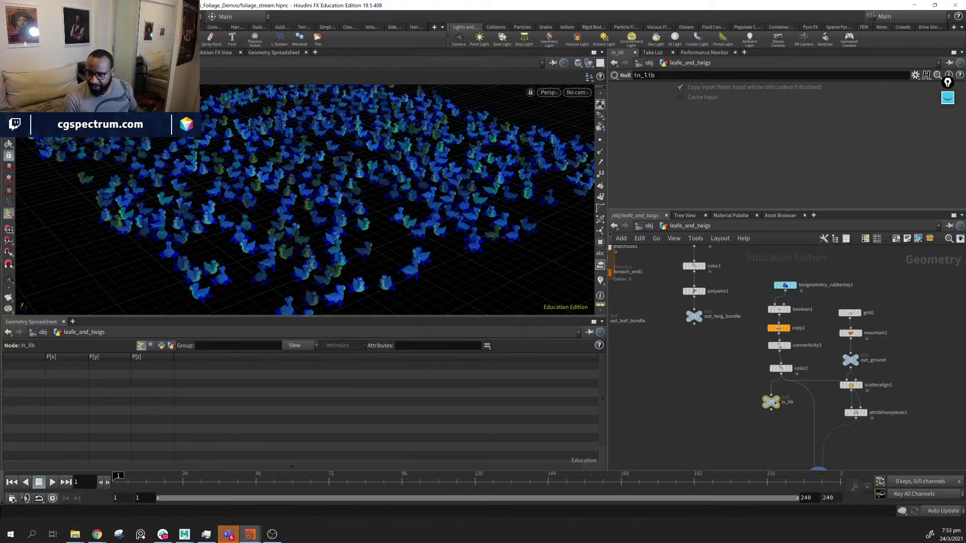
Wire color2 into in_lib, feed copytopoints1 and attribfrompieces1 from in_lib, and place the null under the toy chain
drag(781, 375, 771, 395)
middle_drag(776, 421, 765, 375)
drag(760, 364, 807, 425)
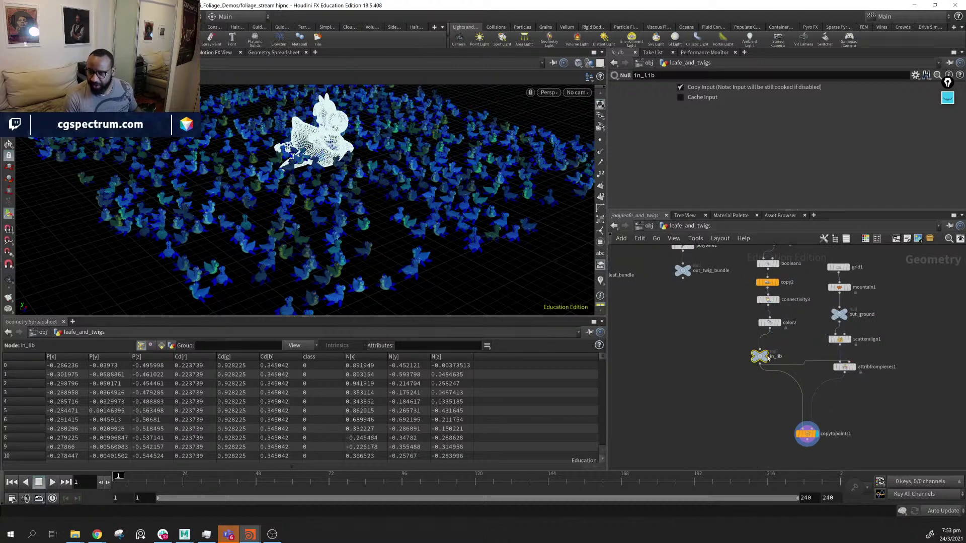
drag(760, 358, 781, 344)
middle_drag(832, 321, 799, 371)
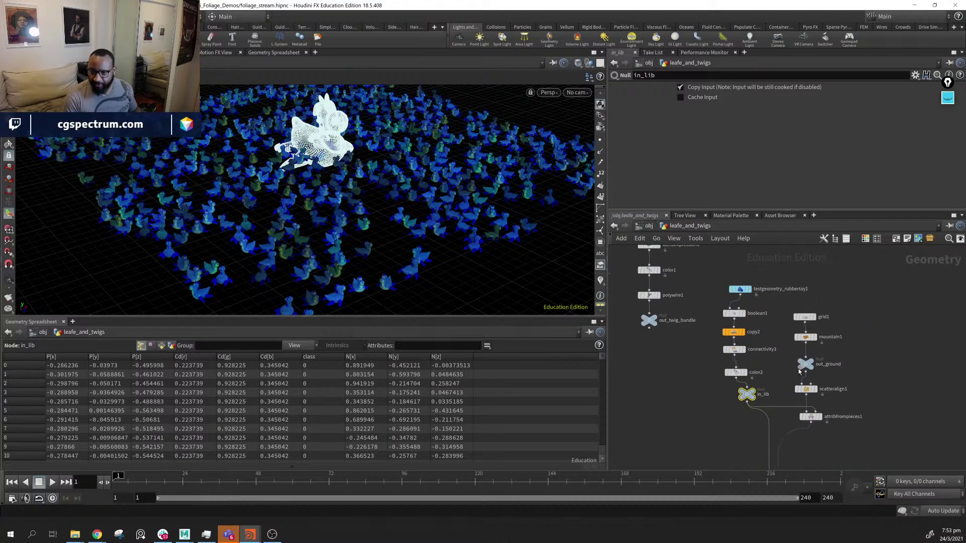
Move the toy chain from testgeometry_rubbertoy1 to color2 up to make room above in_lib
middle_drag(787, 441, 785, 412)
mouse_move(759, 364)
middle_down()
mouse_move(759, 400)
mouse_move(755, 373)
middle_up()
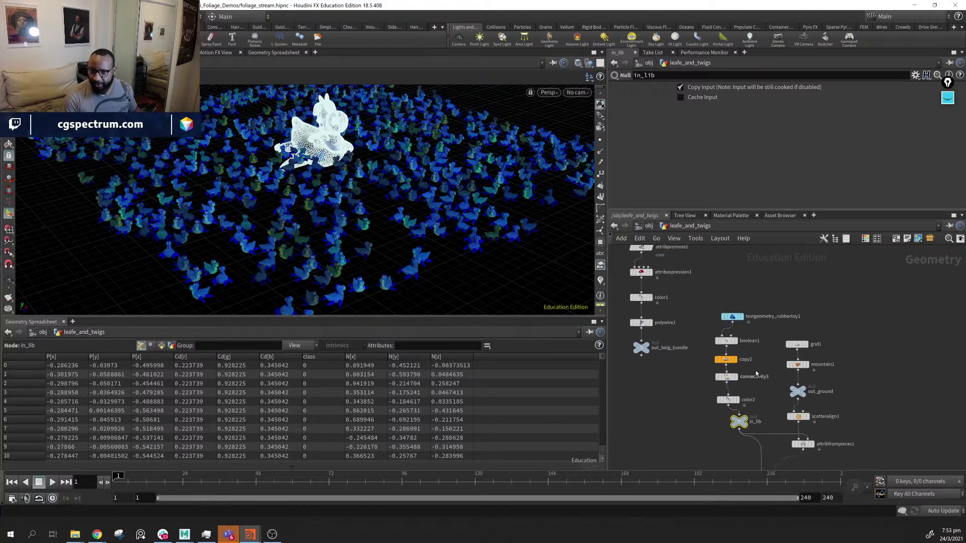
drag(767, 291, 729, 408)
drag(729, 403, 736, 345)
middle_drag(745, 366, 732, 360)
Insert a null named out_toy_bundle between color2 and in_lib
click(734, 361)
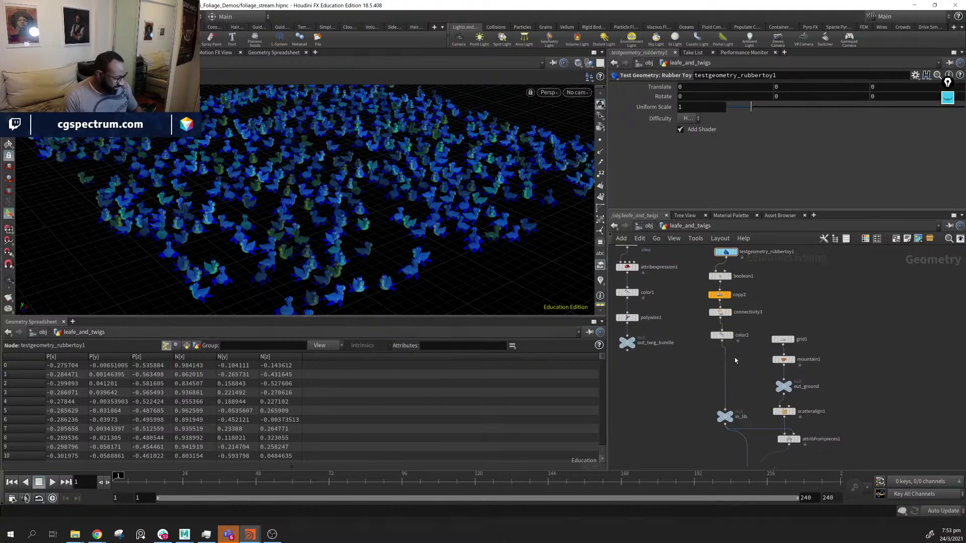
key(Tab)
text(null)
key(Return)
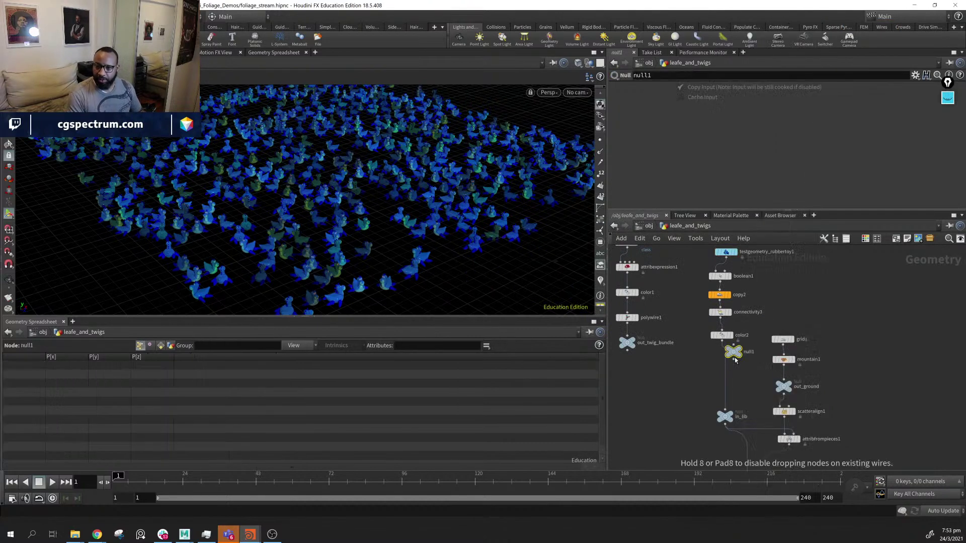
click(725, 362)
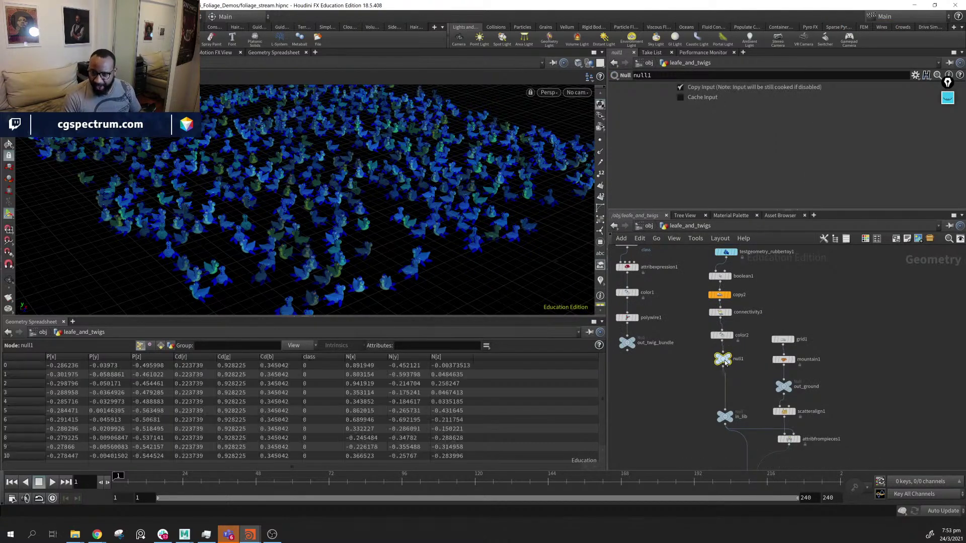
double_click(738, 359)
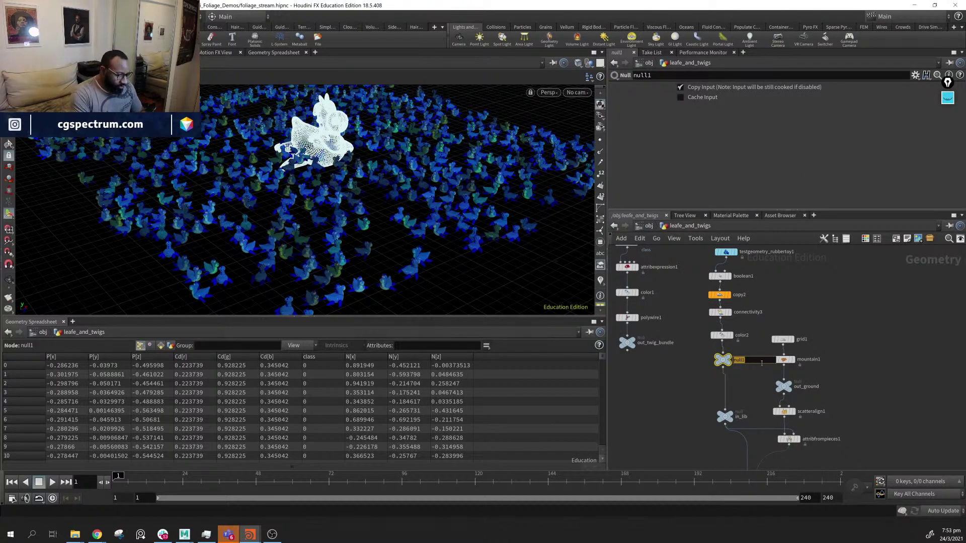
text(out_)
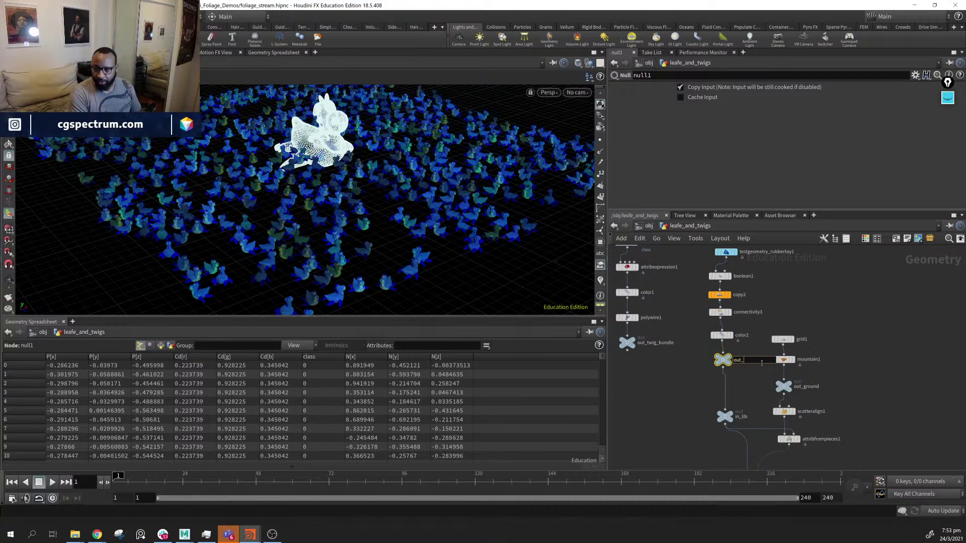
text(toy)
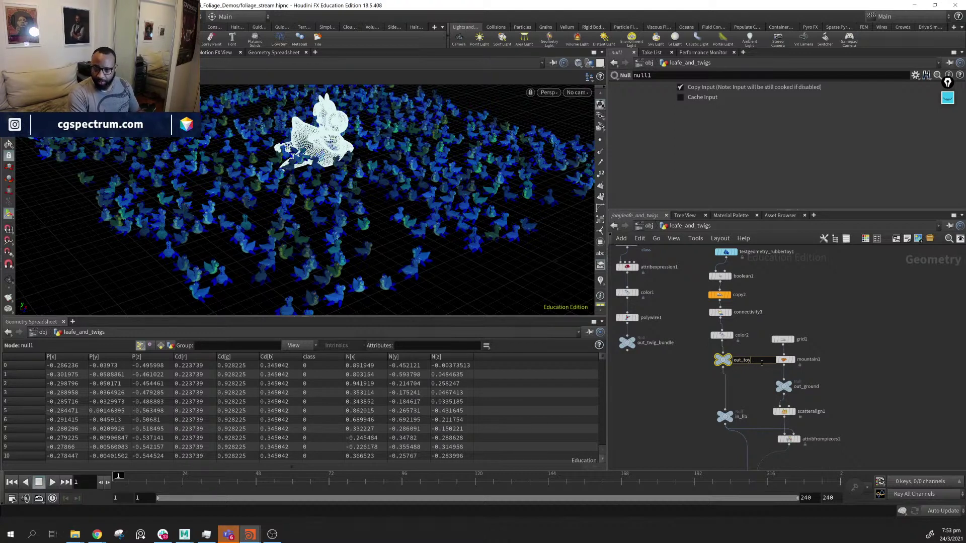
text(u__bundle)
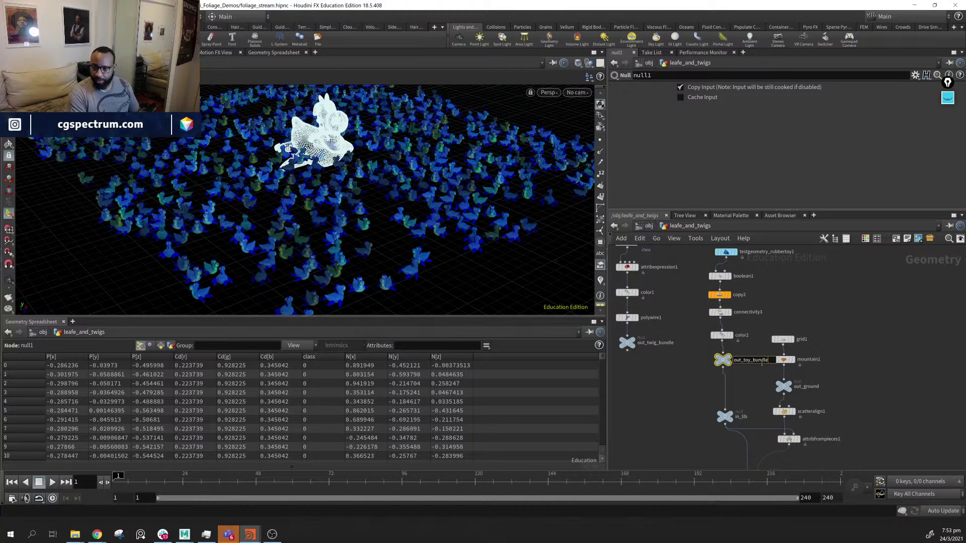
key(Return)
Wire out_twig_bundle into in_lib in place of out_toy_bundle and select copytopoints1
middle_drag(763, 386, 827, 414)
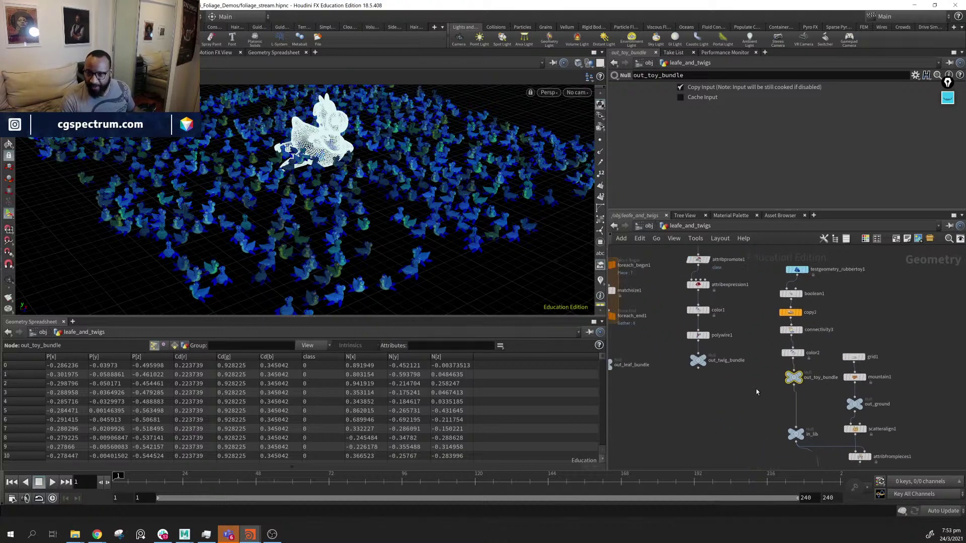
drag(684, 317, 779, 377)
middle_drag(833, 424, 826, 392)
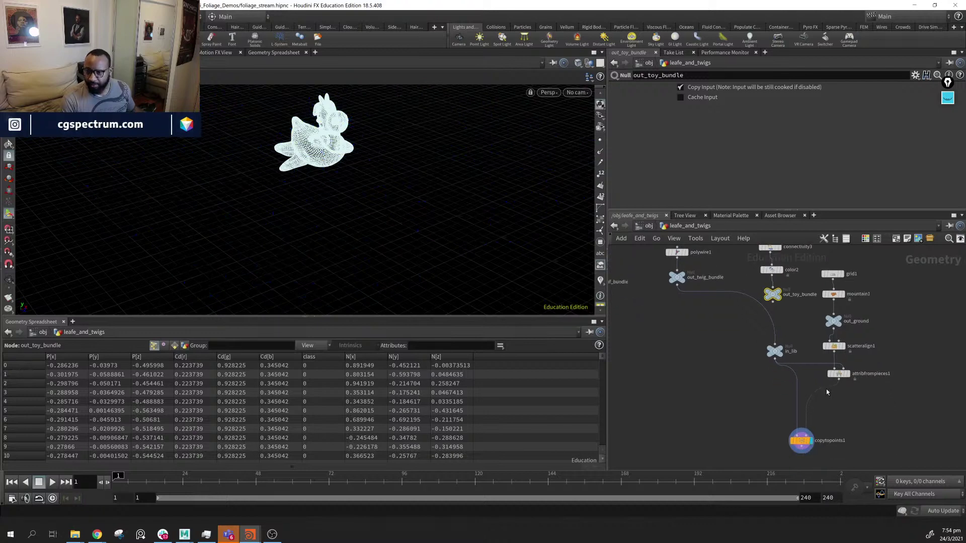
click(802, 442)
Select out_twig_bundle, display in_lib, and sort the twig points by class to check their class values
middle_drag(673, 301, 673, 358)
click(677, 333)
middle_drag(702, 323, 701, 377)
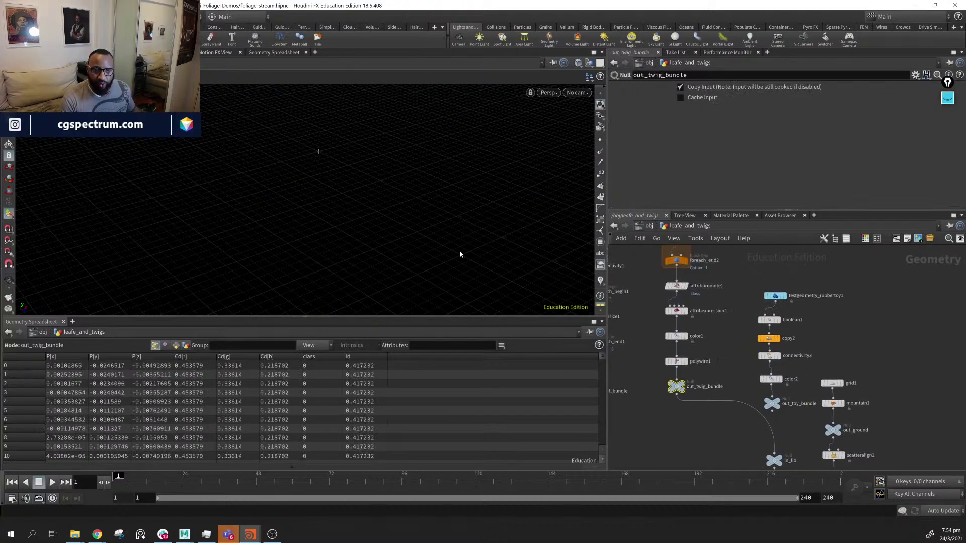
middle_drag(822, 394, 806, 332)
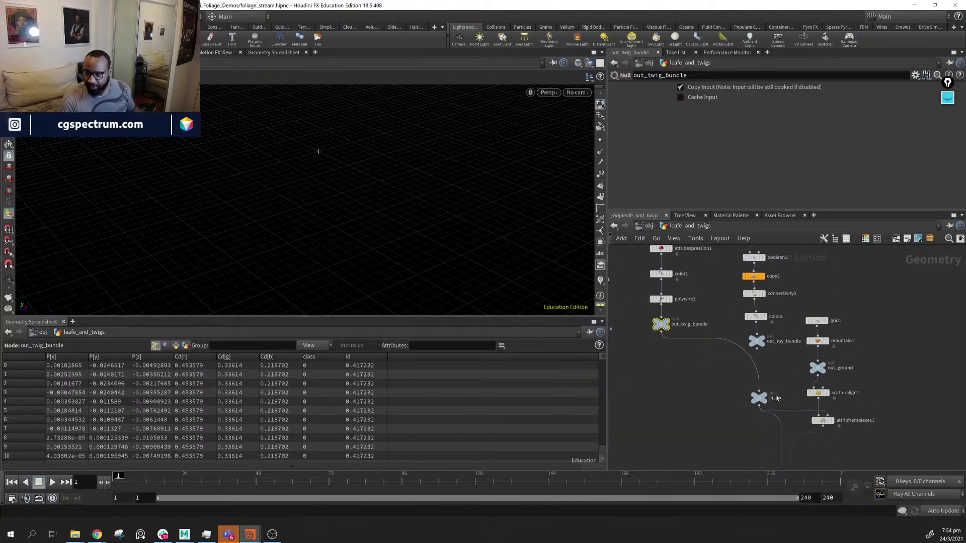
mouse_move(838, 421)
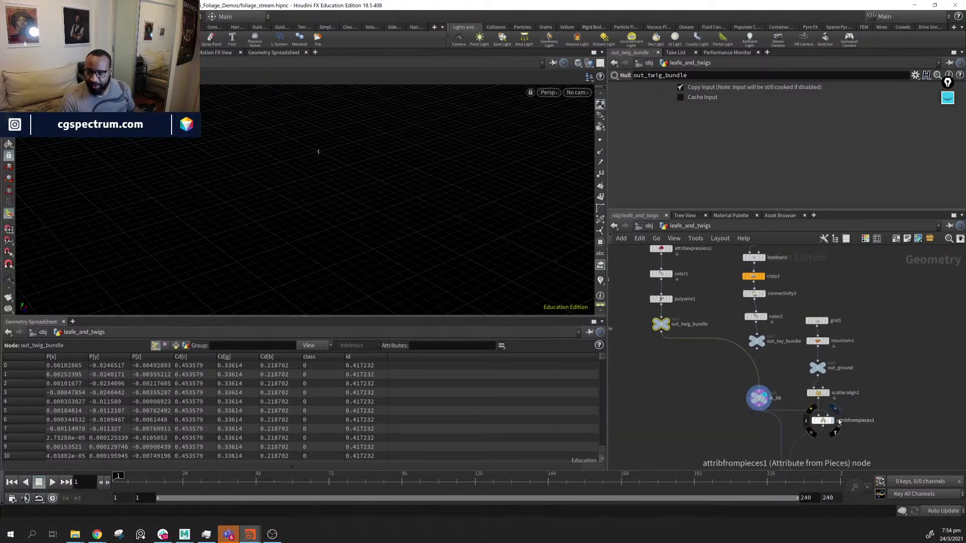
middle_drag(839, 422, 842, 371)
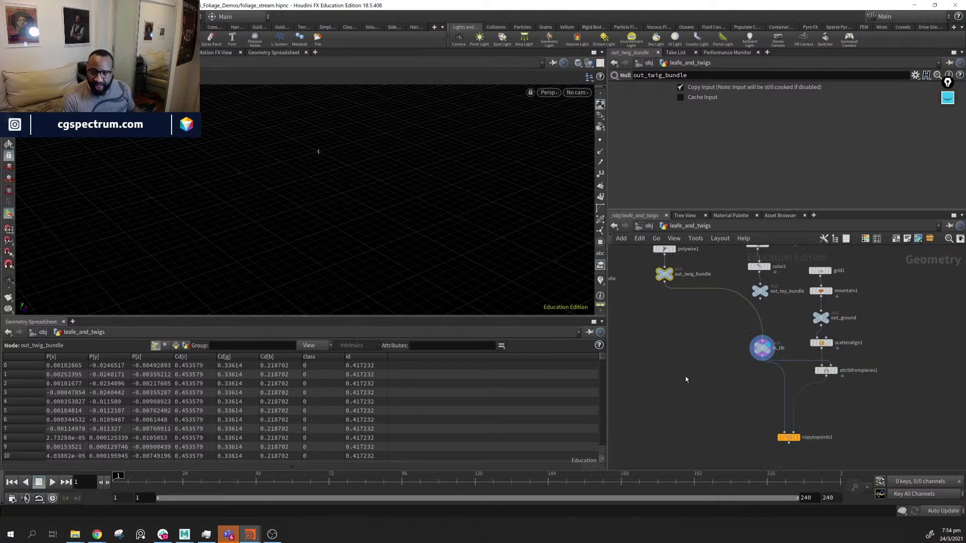
middle_drag(691, 325, 686, 349)
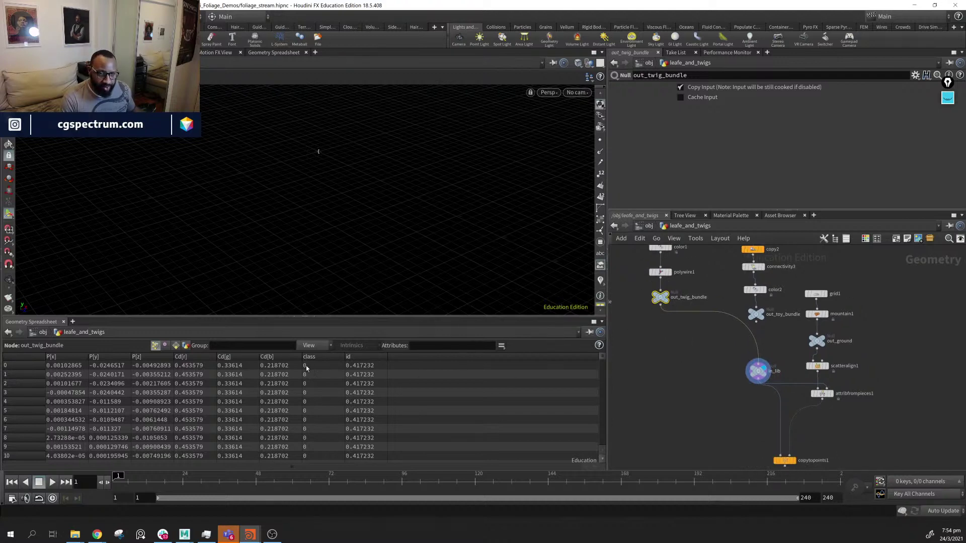
click(330, 357)
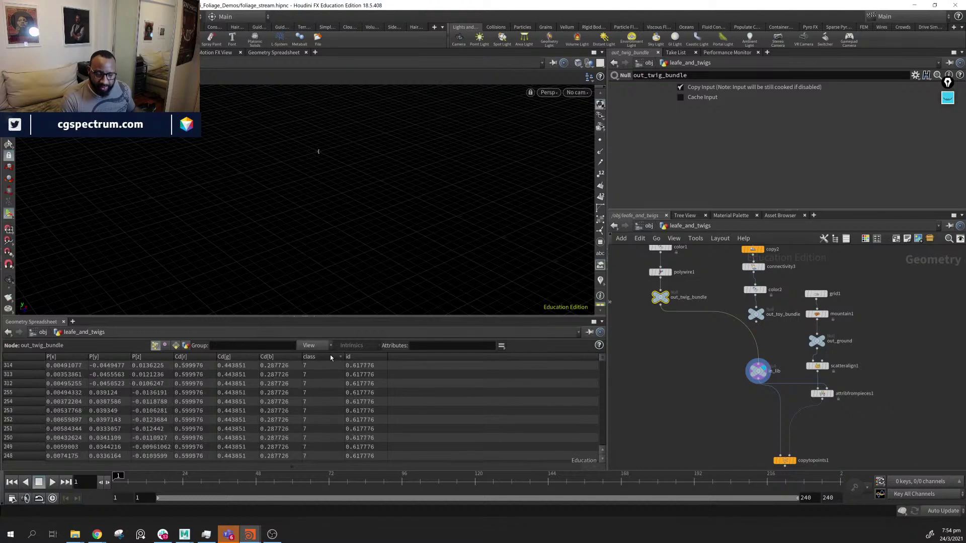
Reverse the twig bundle's class sorting, then display attribfrompieces1 and sort its points by class in both directions to compare class values
click(331, 357)
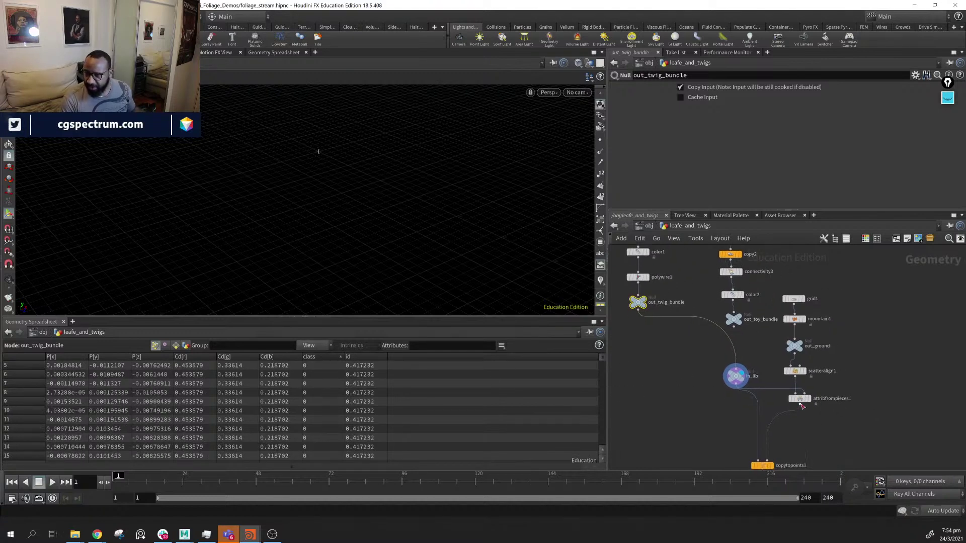
click(811, 401)
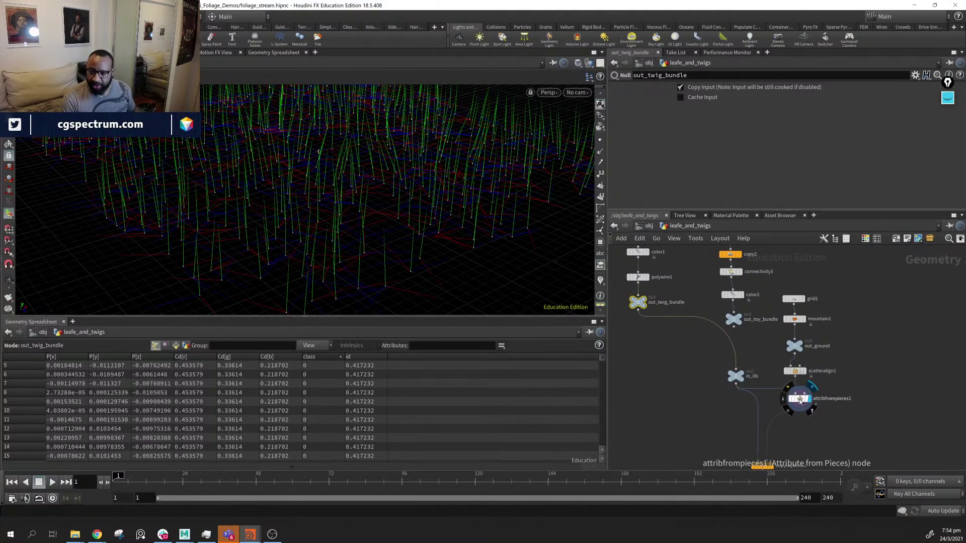
click(800, 399)
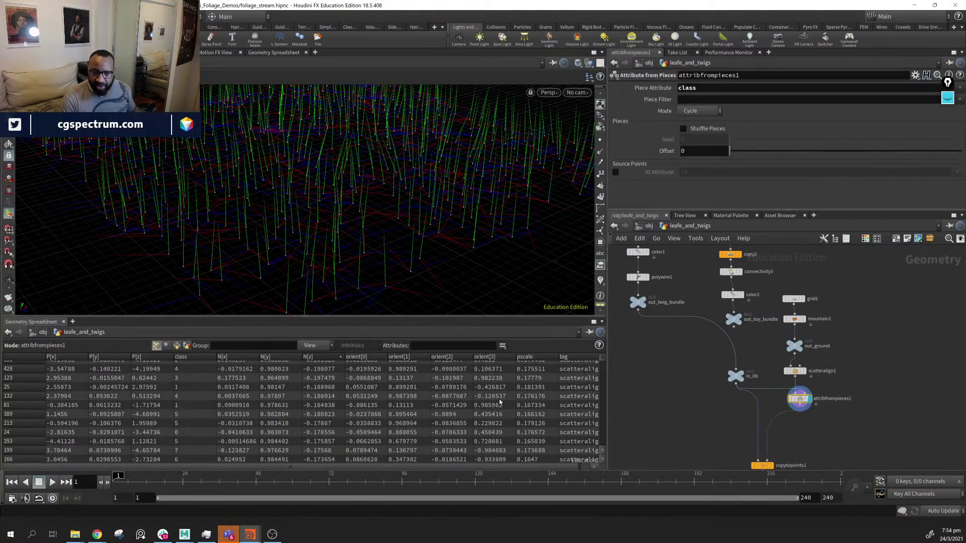
click(197, 357)
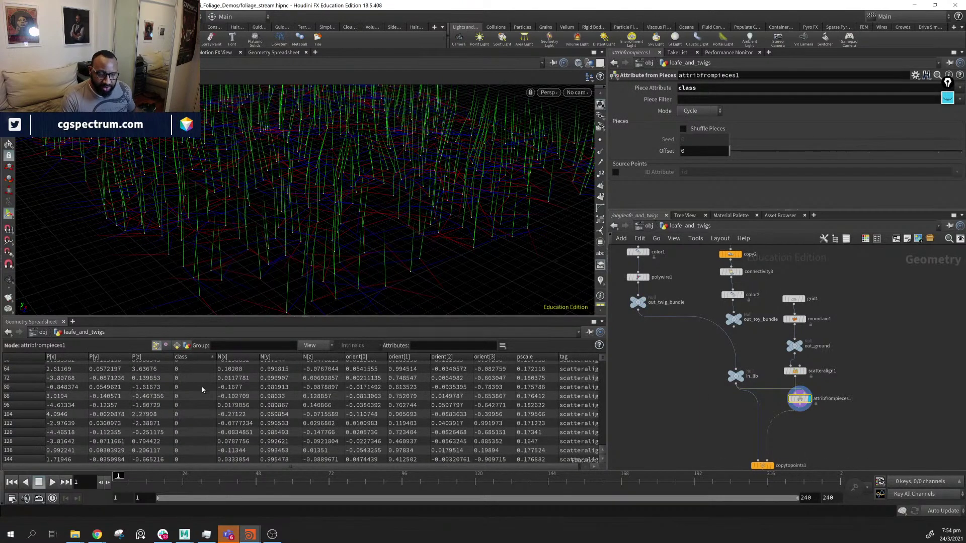
scroll(204, 390, up, 3)
click(207, 358)
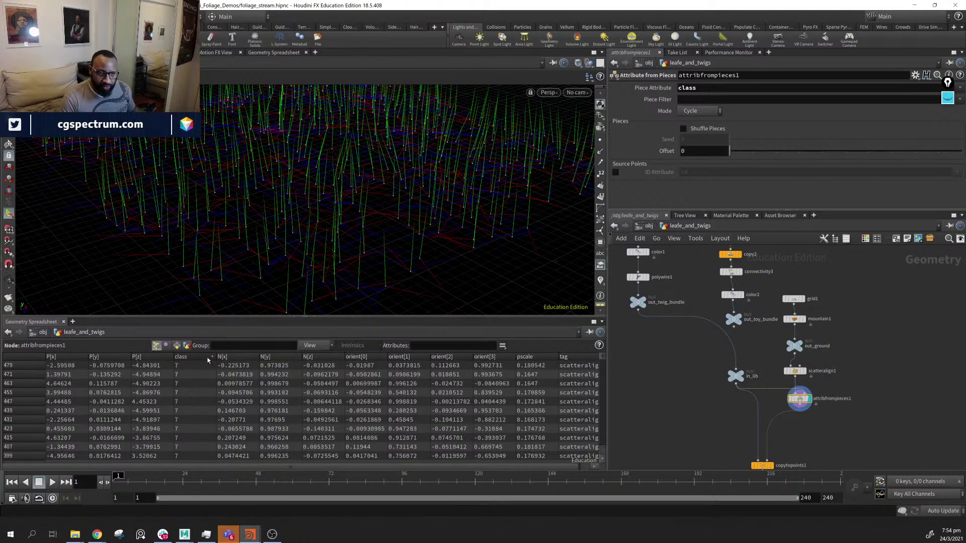
Display and select copytopoints1 and turn off Pack and Instance
middle_drag(856, 433, 861, 397)
click(771, 434)
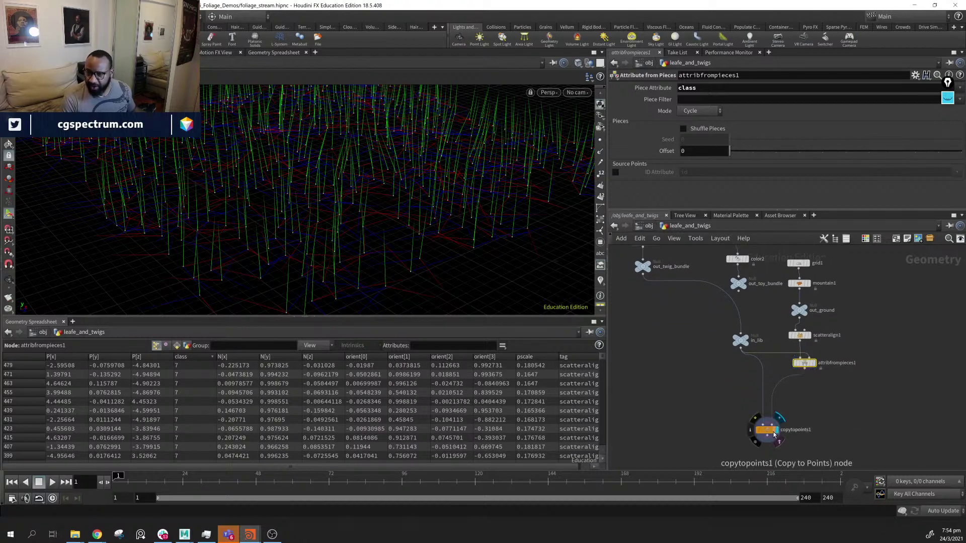
click(681, 133)
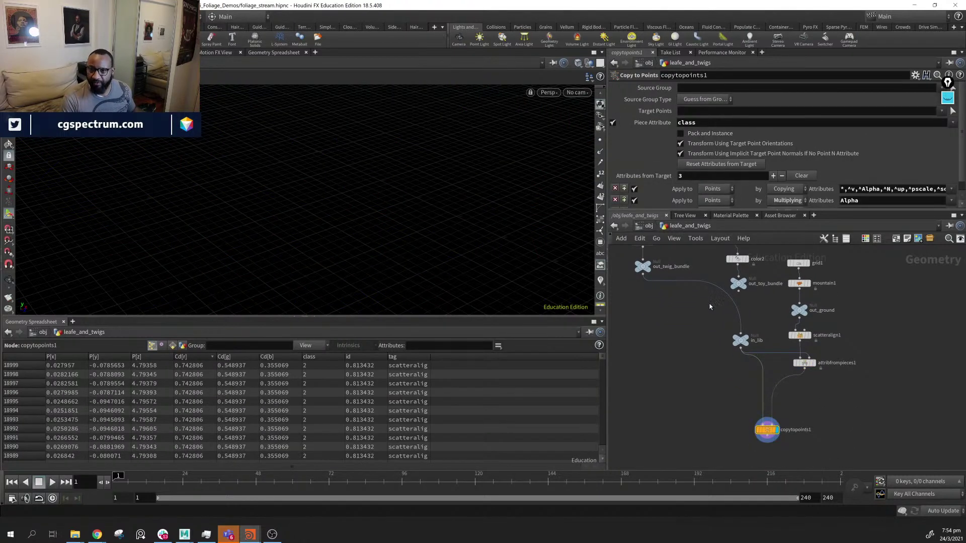
Display out_twig_bundle and then copytopoints1 again to examine the size of the source twigs and their scattered copies
middle_drag(643, 295, 680, 417)
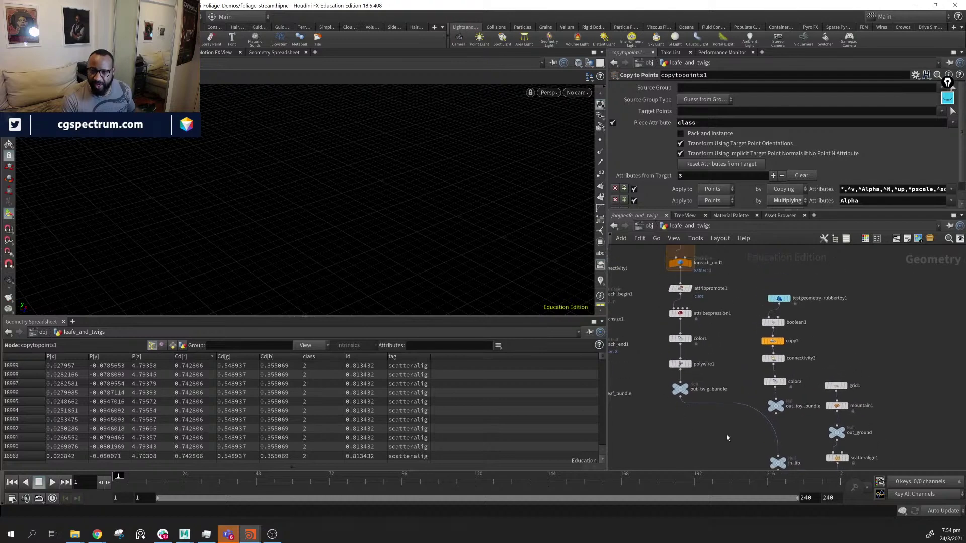
middle_drag(708, 381, 726, 342)
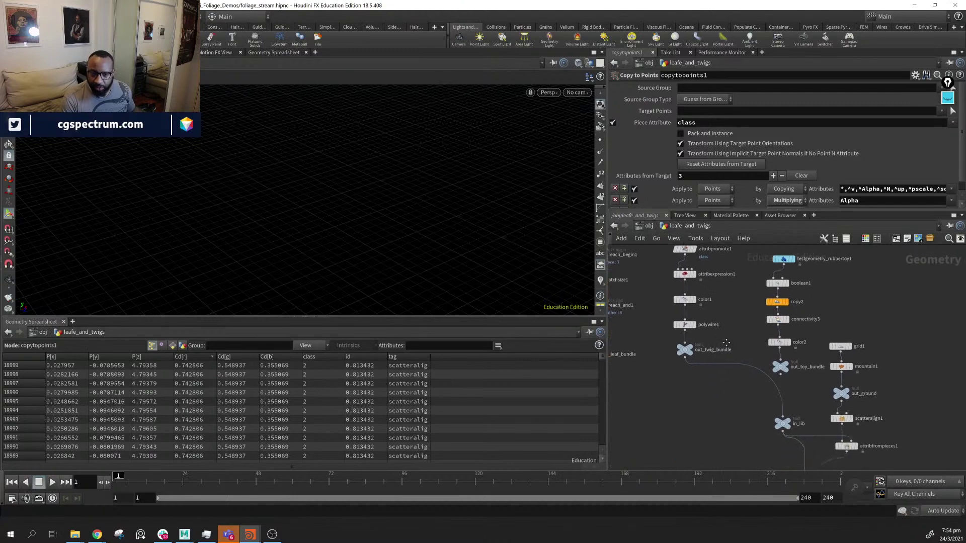
click(691, 350)
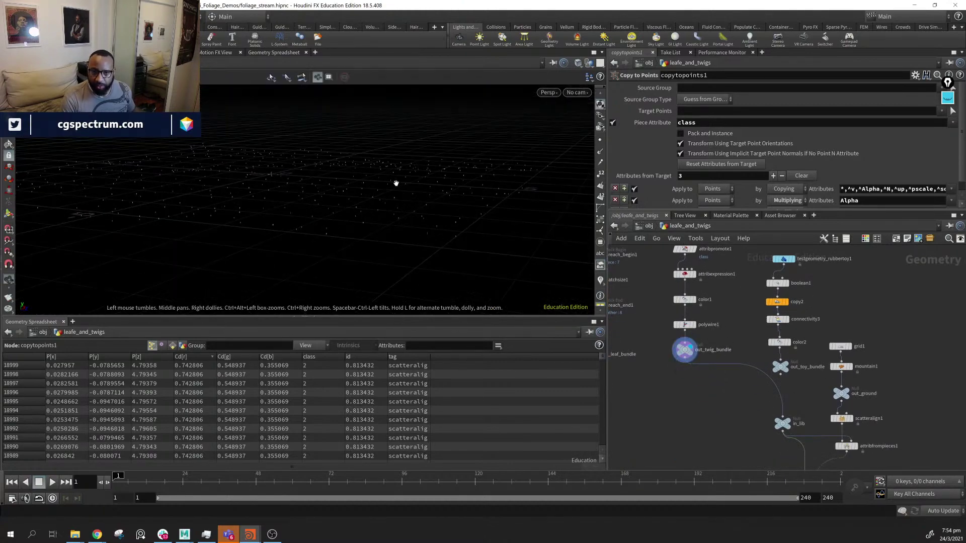
drag(396, 183, 399, 217)
right_drag(399, 217, 432, 214)
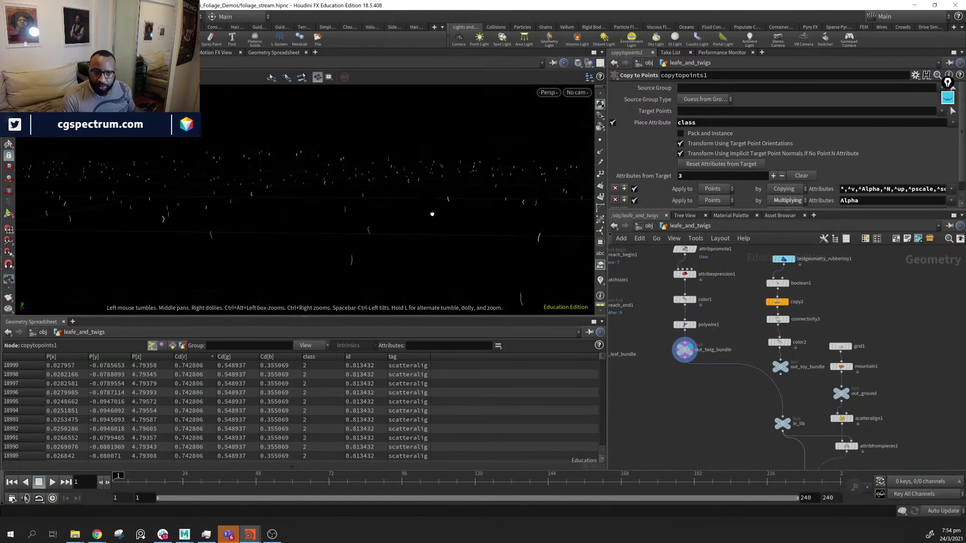
middle_drag(709, 412, 702, 378)
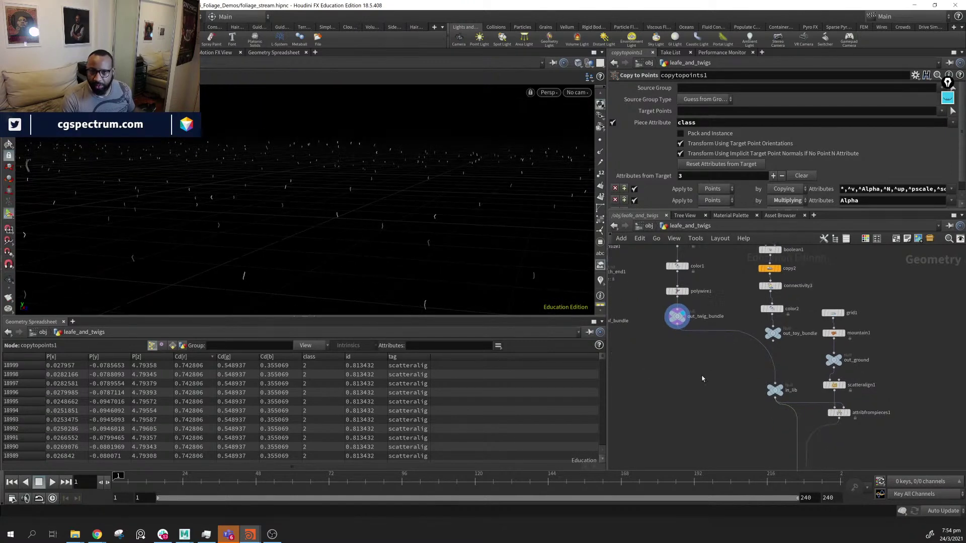
key(f)
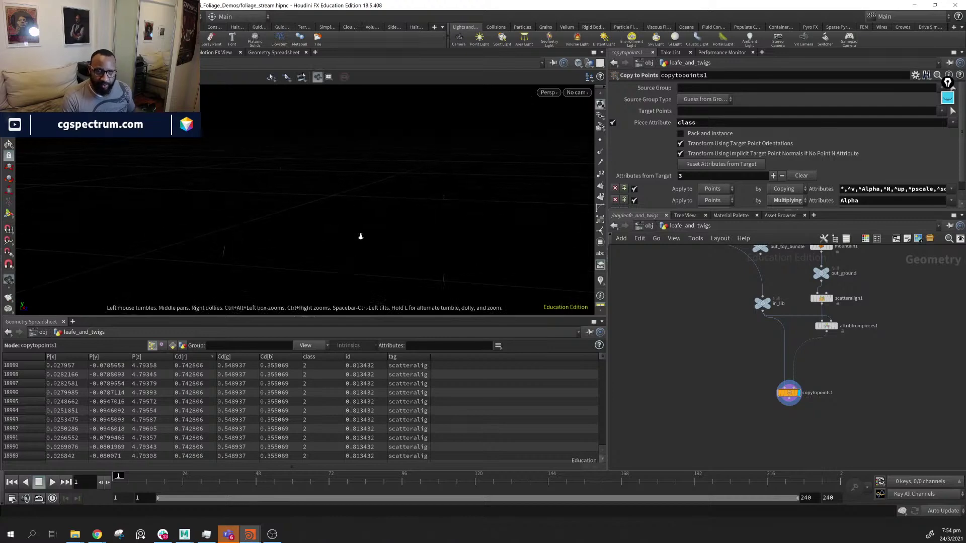
right_drag(360, 236, 228, 232)
drag(229, 232, 228, 212)
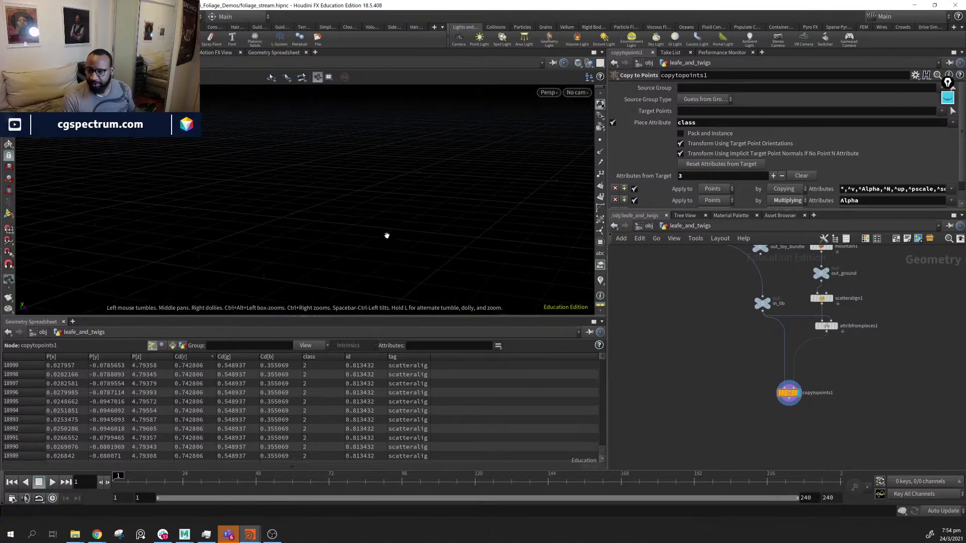
Set the length of line1, at the start of the twig chain, to 0.9
middle_drag(667, 298, 691, 443)
middle_drag(722, 297, 723, 495)
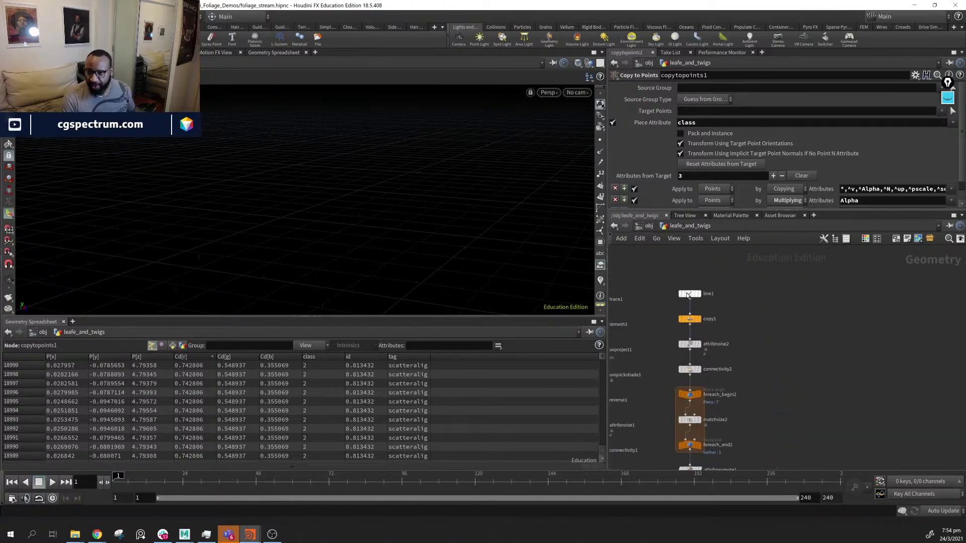
click(689, 294)
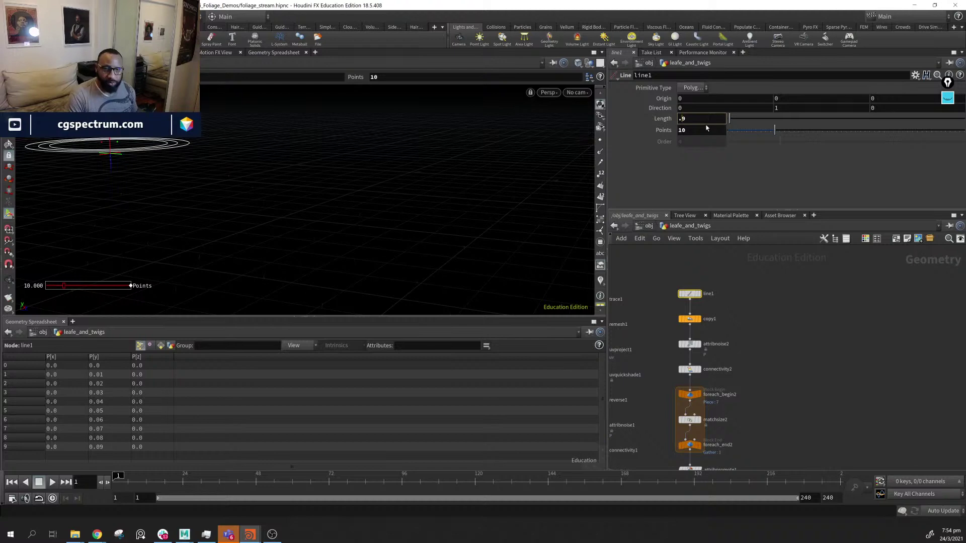
key(Return)
middle_drag(759, 371, 764, 342)
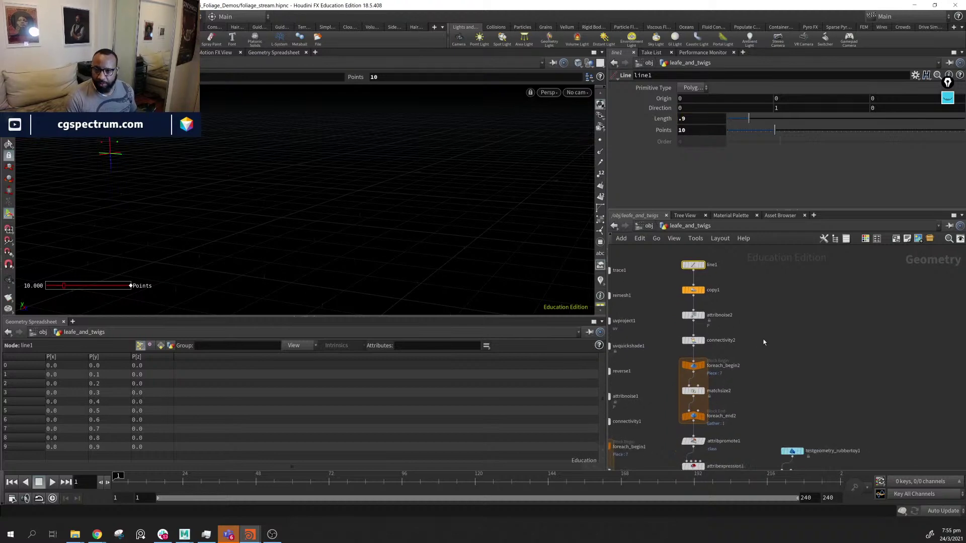
middle_drag(760, 396, 724, 249)
middle_drag(709, 328, 703, 277)
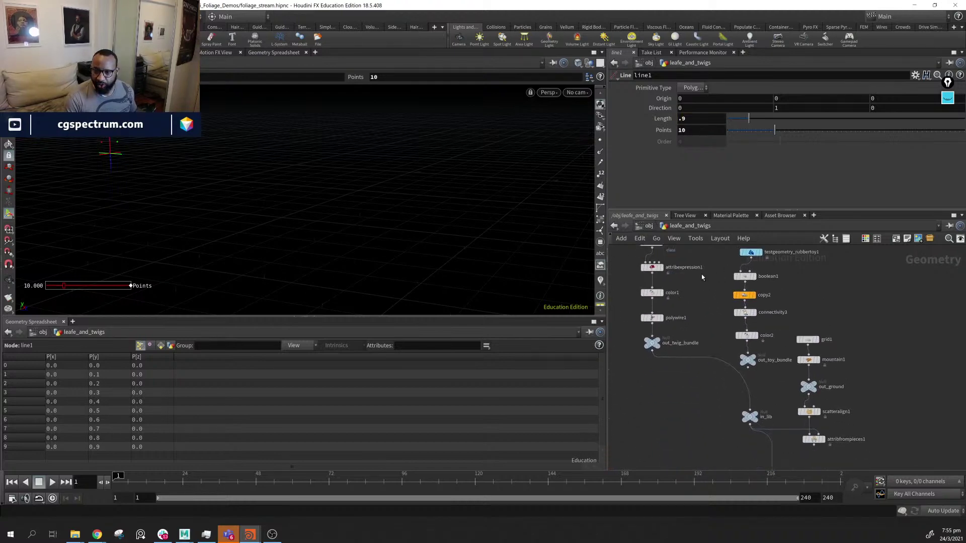
Set the scatteralign1 node's Min Radius to 0.29 and Max Radius to 0.89
middle_drag(791, 394, 784, 365)
click(809, 411)
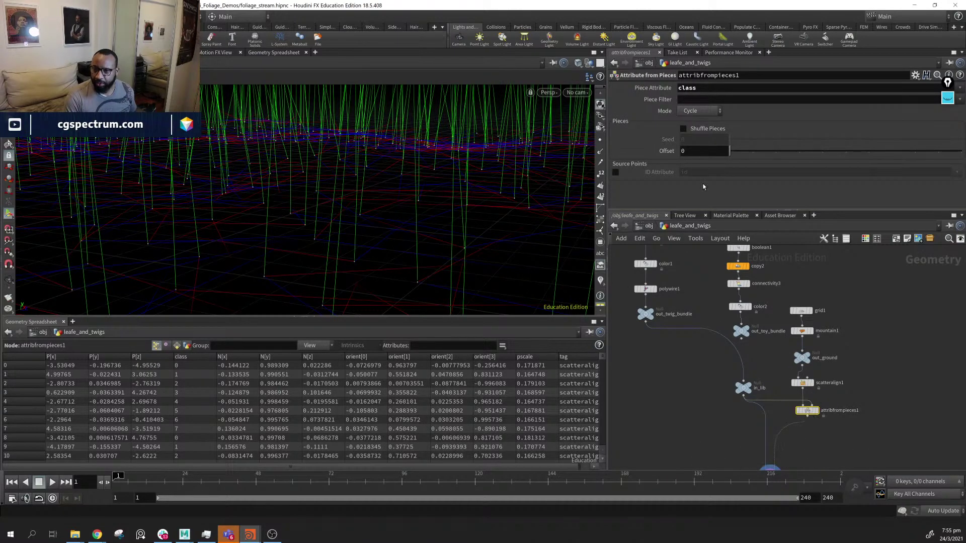
middle_drag(842, 426, 821, 379)
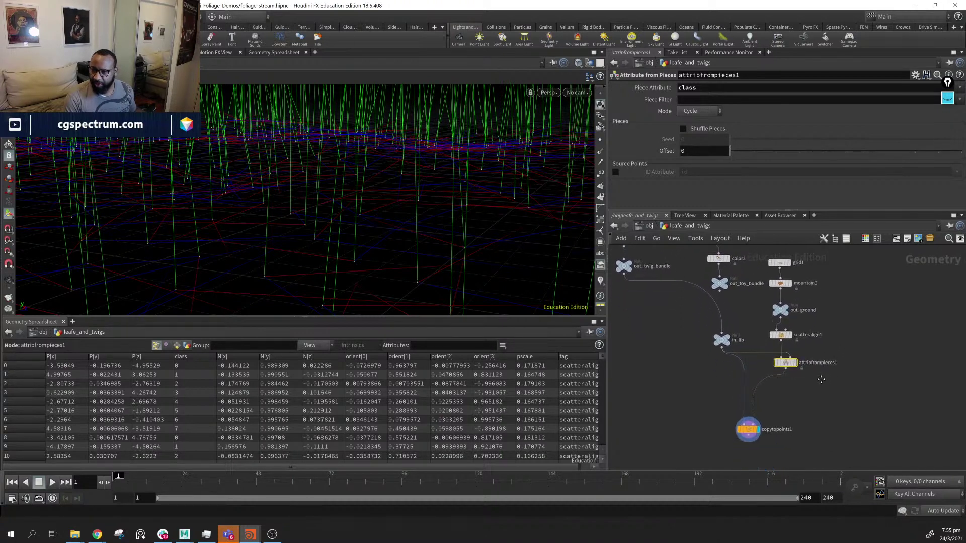
click(785, 338)
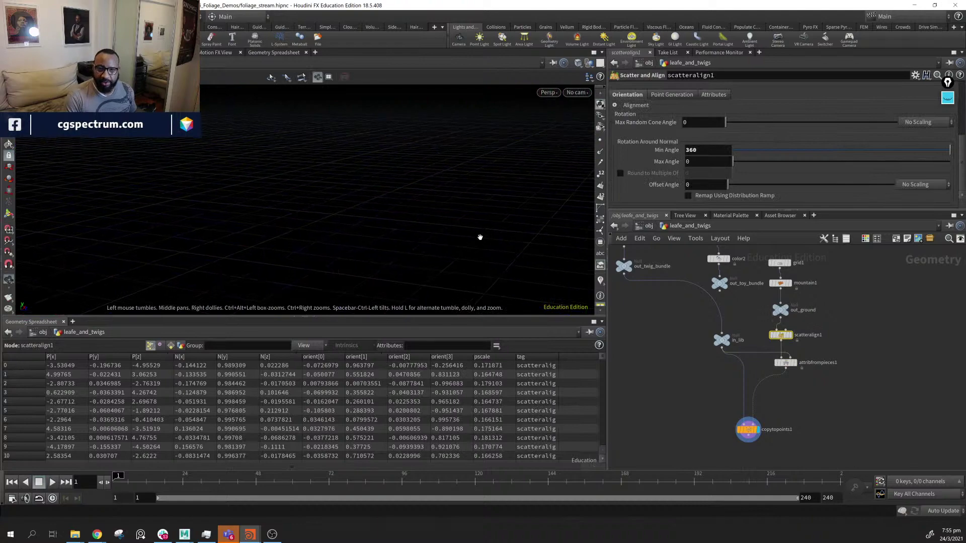
scroll(770, 159, up, 4)
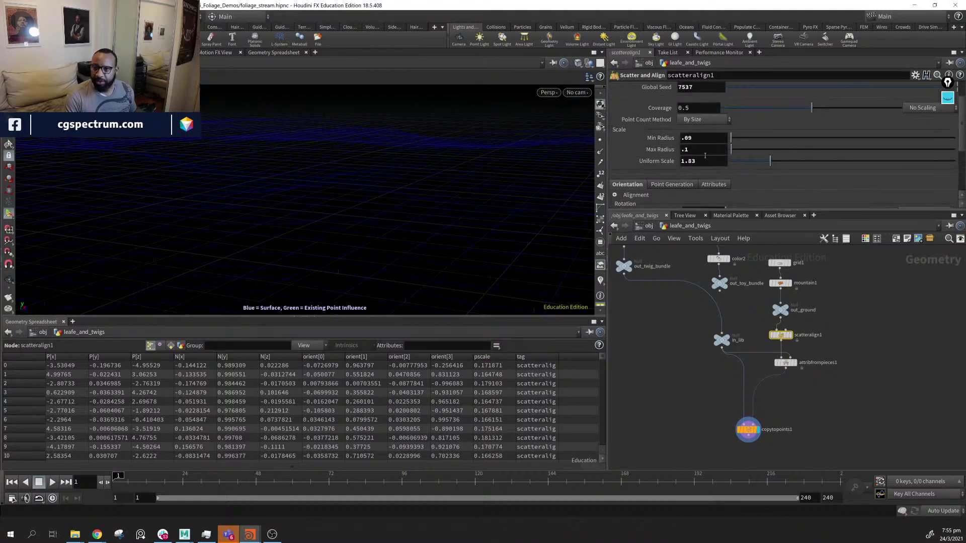
mouse_move(734, 149)
mouse_down()
mouse_move(748, 151)
mouse_move(743, 141)
mouse_move(795, 153)
mouse_move(735, 141)
mouse_up()
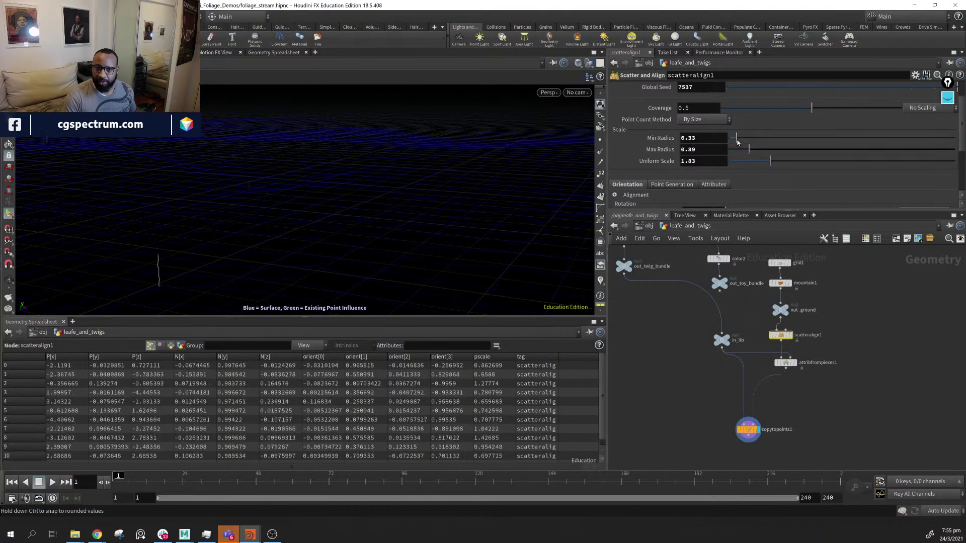
key(Return)
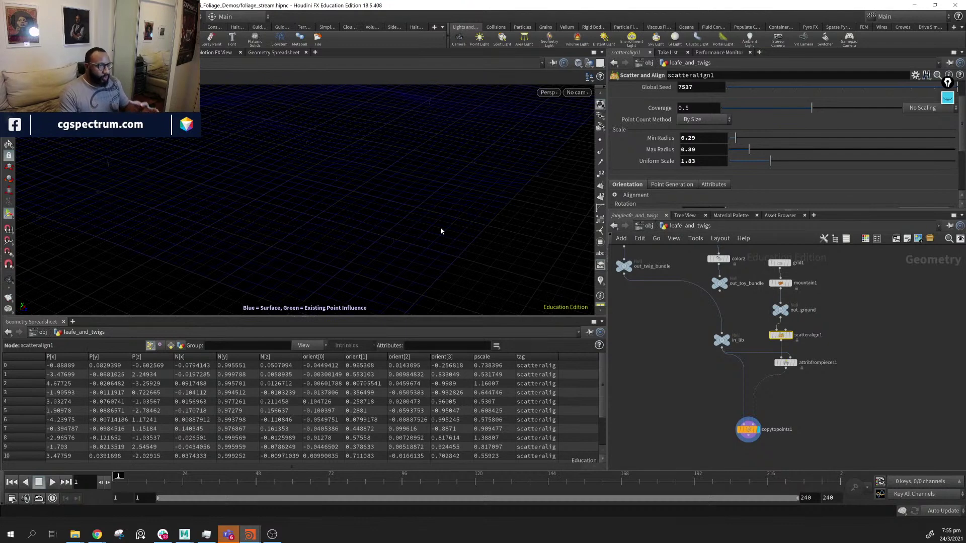
key(Escape)
Switch scatteralign1's Point Count Method to By Density, set Density Scale to 3.99, and turn on point display in the viewport
mouse_move(788, 342)
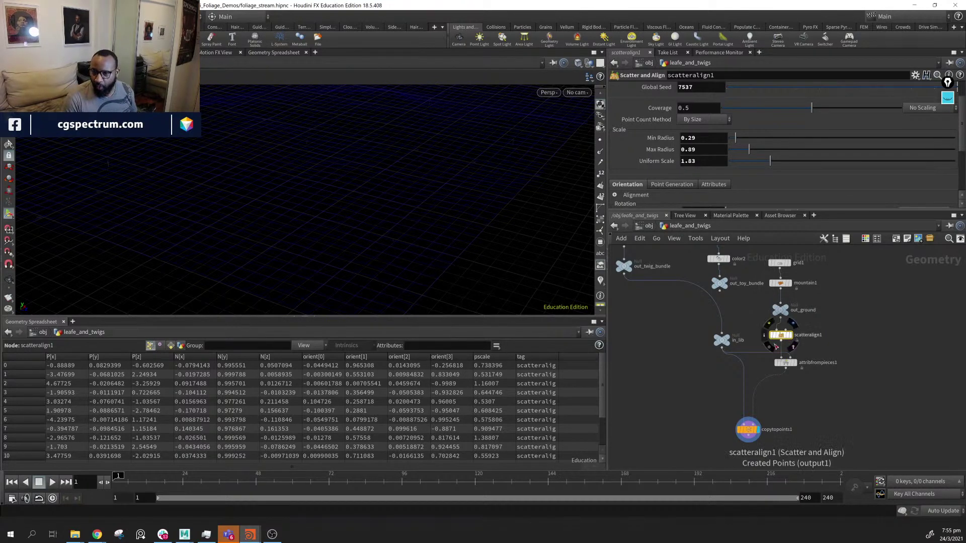
click(693, 121)
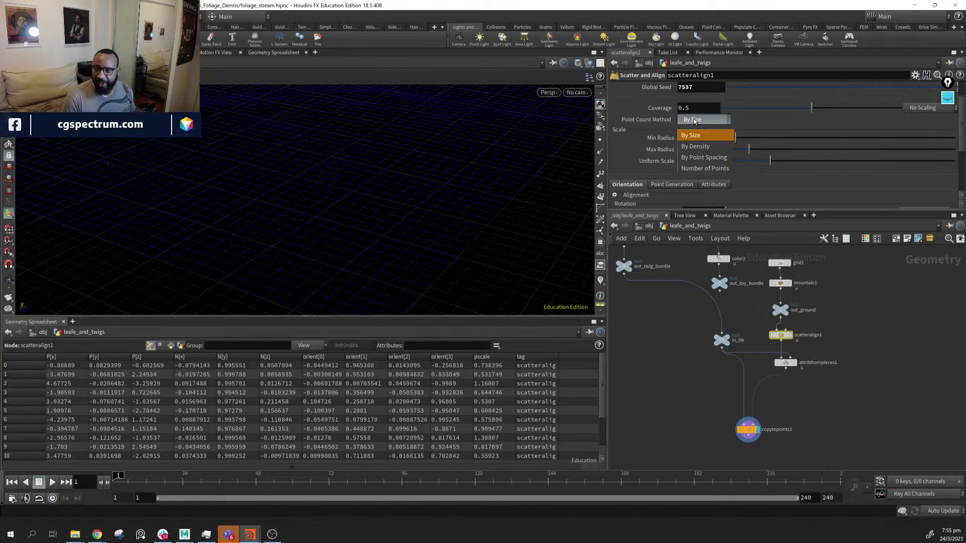
click(710, 146)
drag(751, 139, 818, 141)
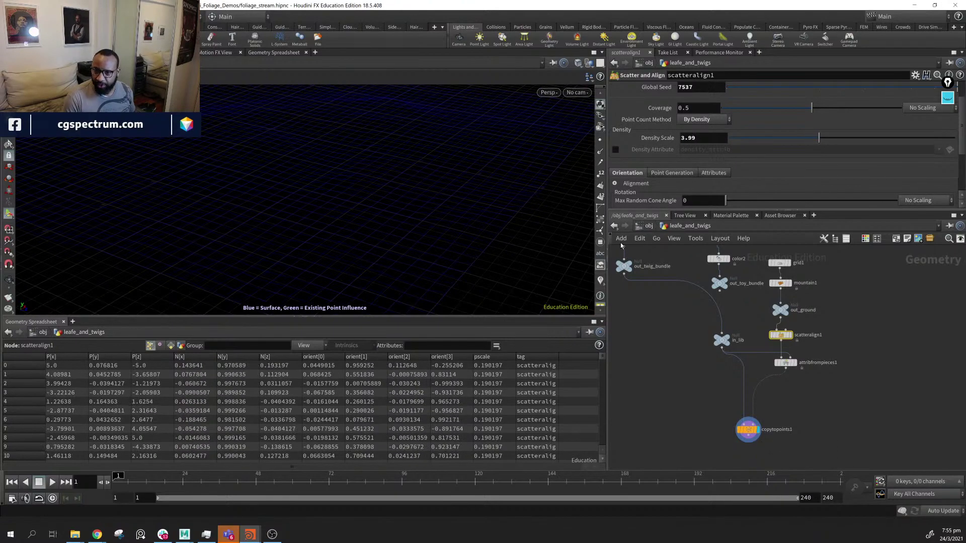
click(600, 146)
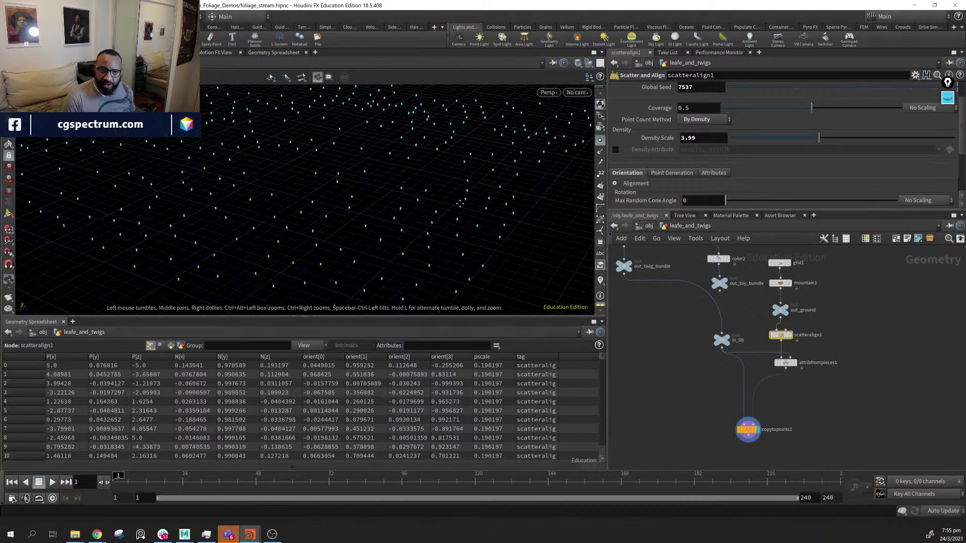
alt+drag(427, 234, 443, 192)
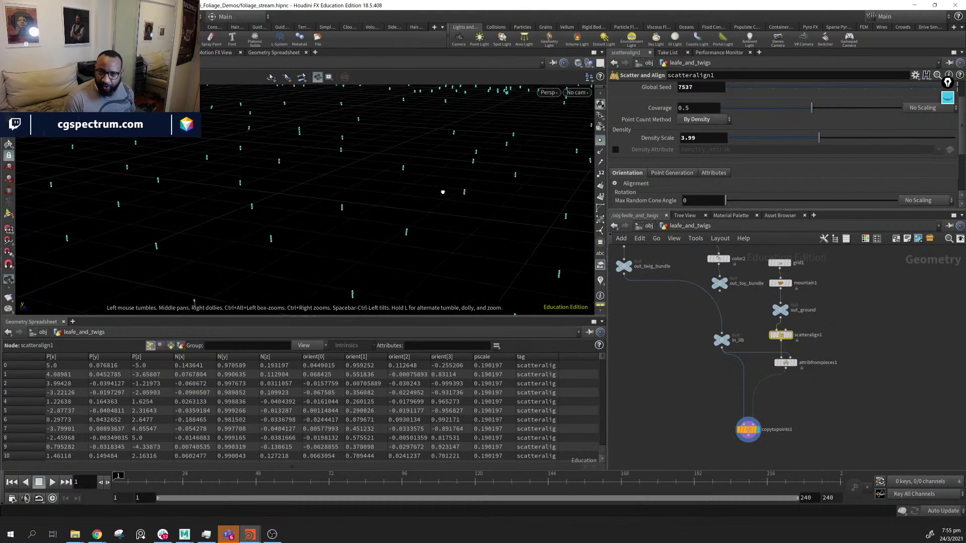
Display the attribfrompieces1 output and examine the orientation vectors on the scattered points
click(788, 365)
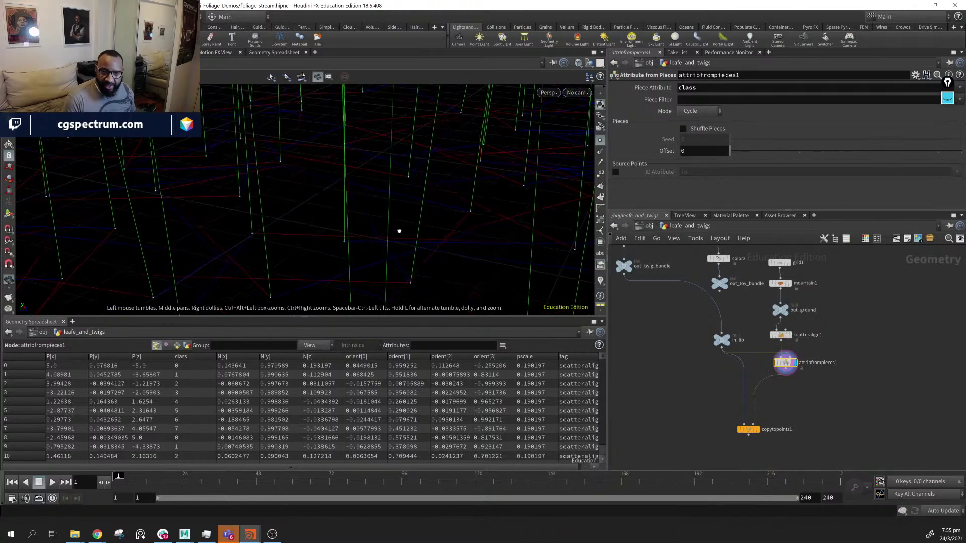
drag(399, 231, 439, 236)
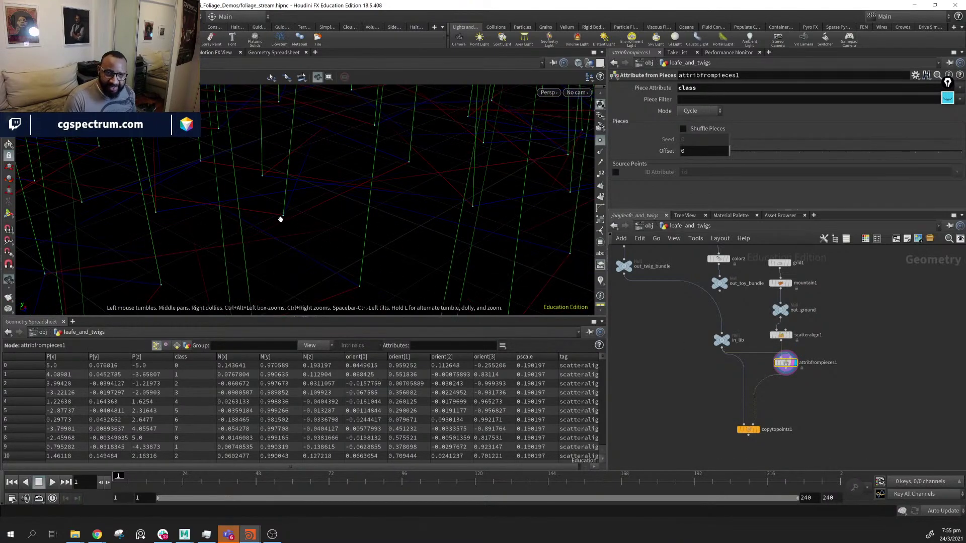
key(Return)
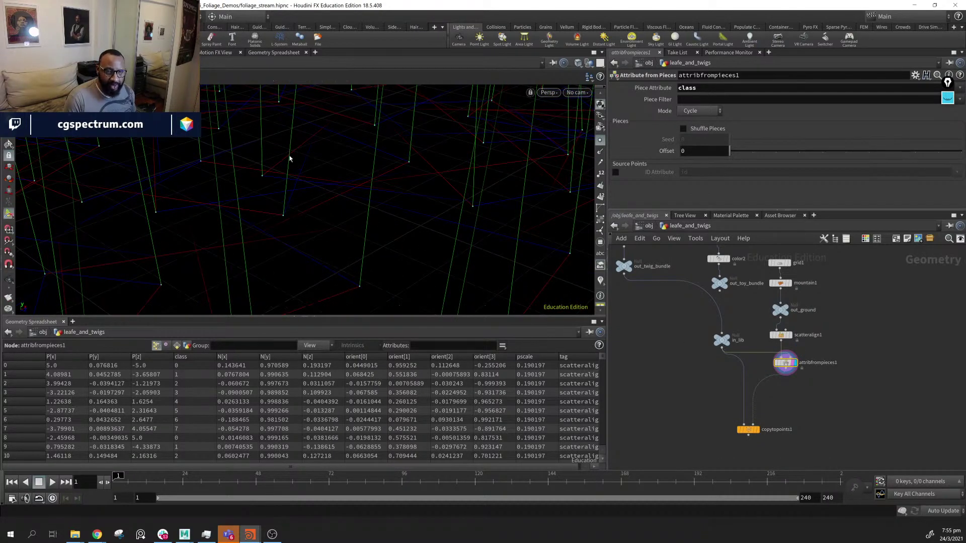
Display the out_twig_bundle output in the viewport
middle_drag(636, 327, 696, 442)
mouse_move(723, 351)
middle_down()
mouse_move(736, 441)
mouse_move(726, 348)
middle_up()
mouse_move(695, 376)
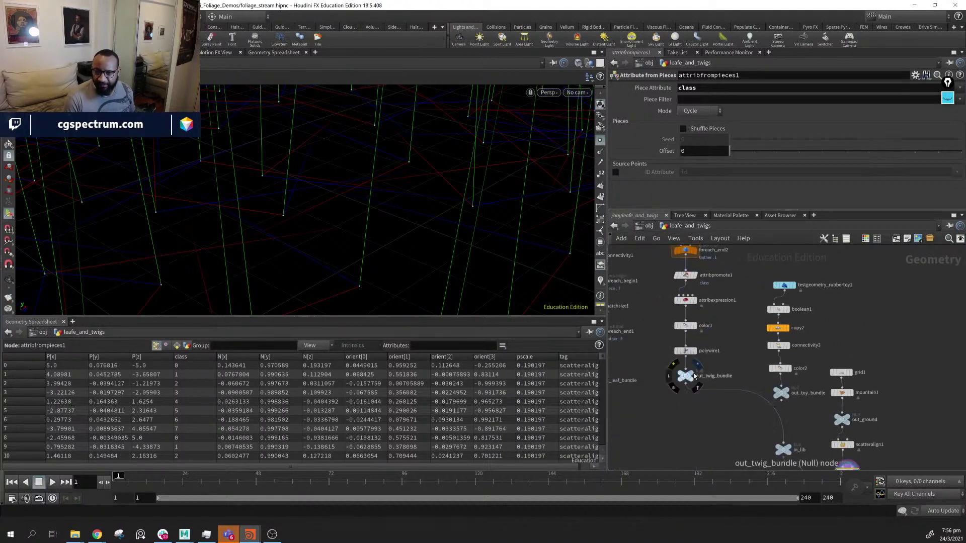
click(681, 378)
middle_drag(682, 378, 674, 442)
middle_drag(680, 332, 701, 470)
Reorient the twig bundle's line1 node along the X axis by setting its Direction to 1, 0, 0
click(698, 302)
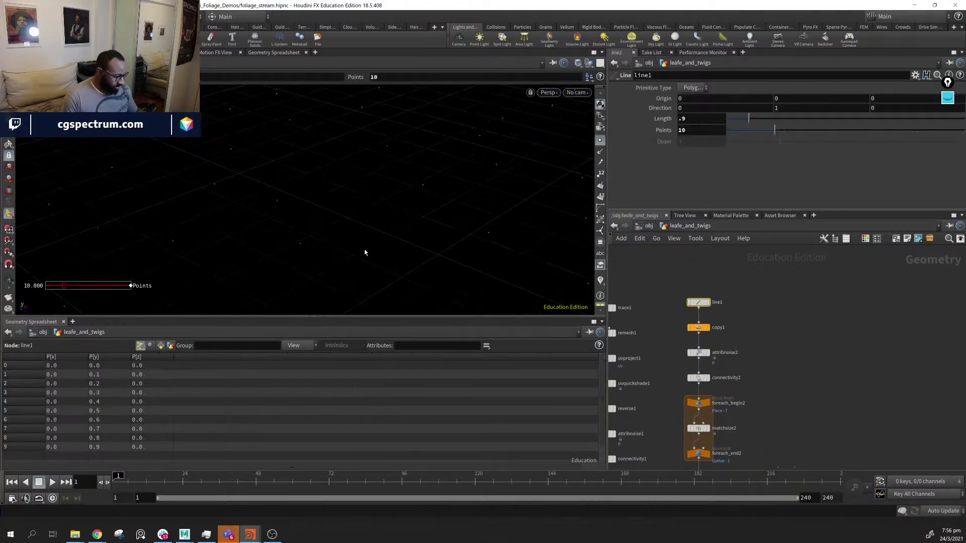
key(space+g)
drag(374, 218, 315, 212)
middle_drag(381, 289, 375, 237)
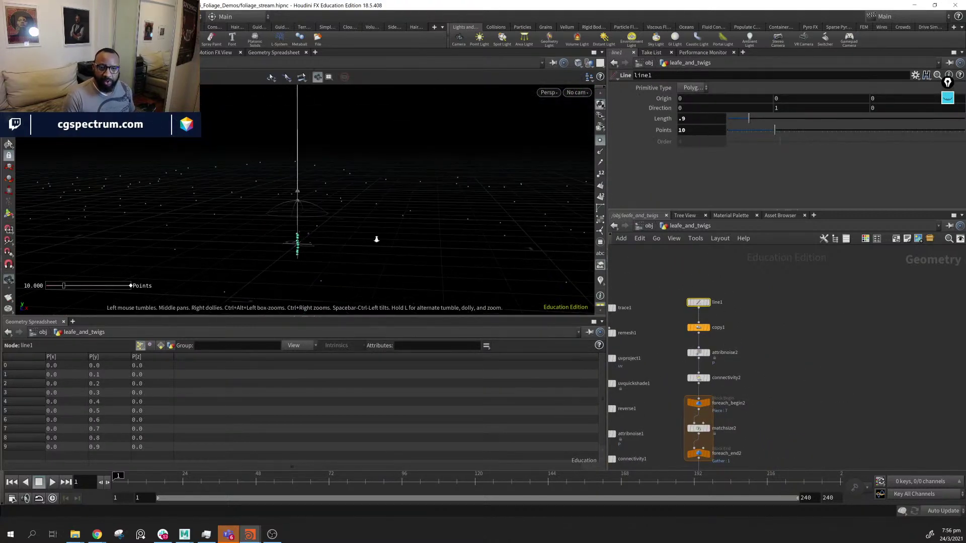
drag(375, 237, 361, 231)
middle_drag(371, 248, 391, 237)
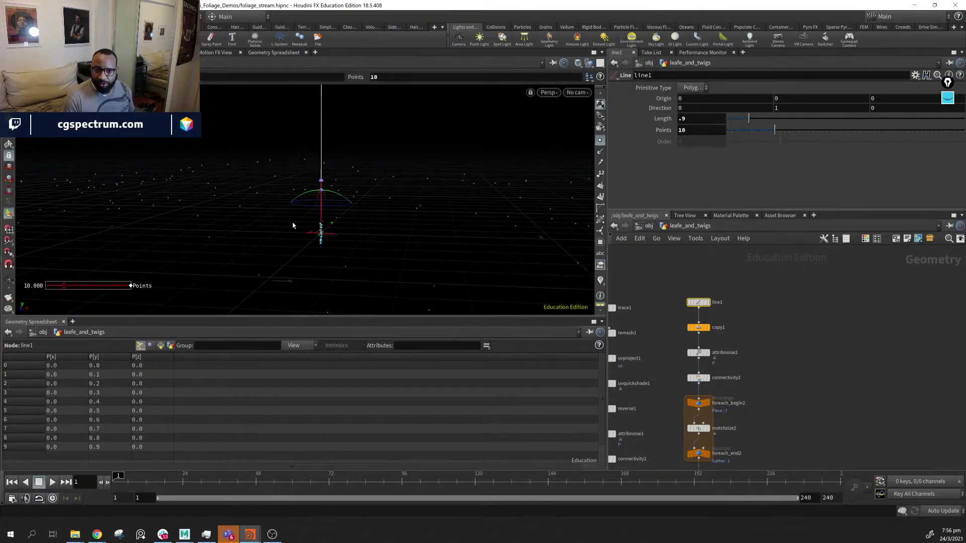
drag(331, 193, 365, 234)
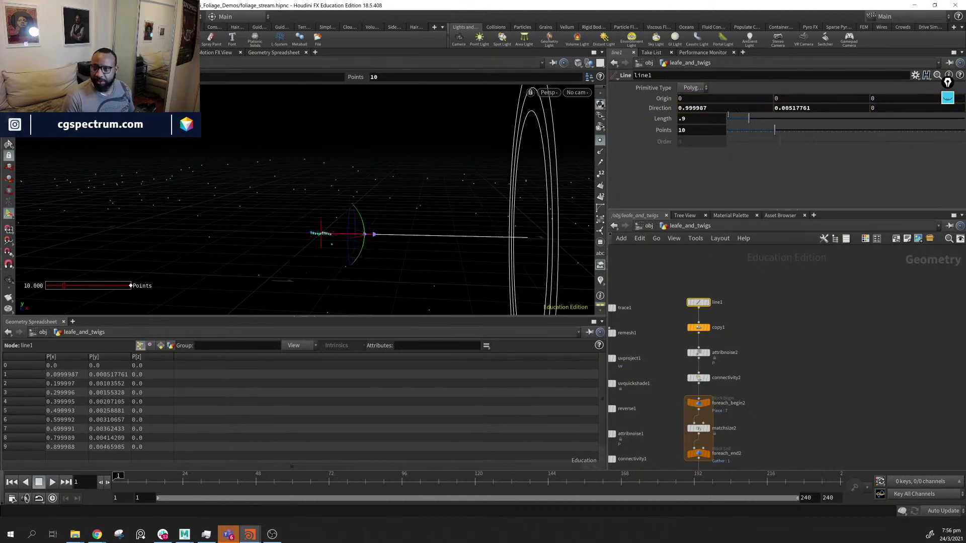
text(1)
key(Return)
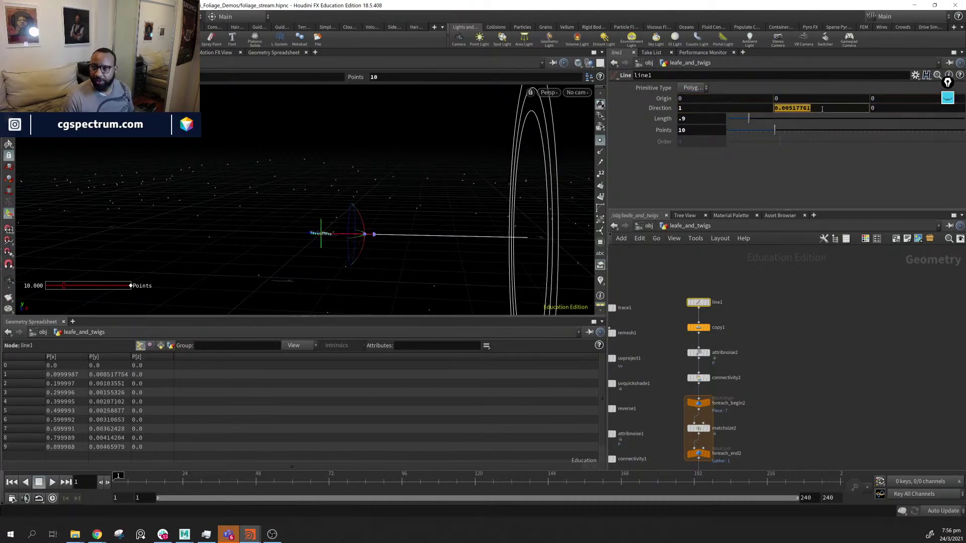
text(0)
key(Return)
alt+middle_drag(450, 211, 493, 186)
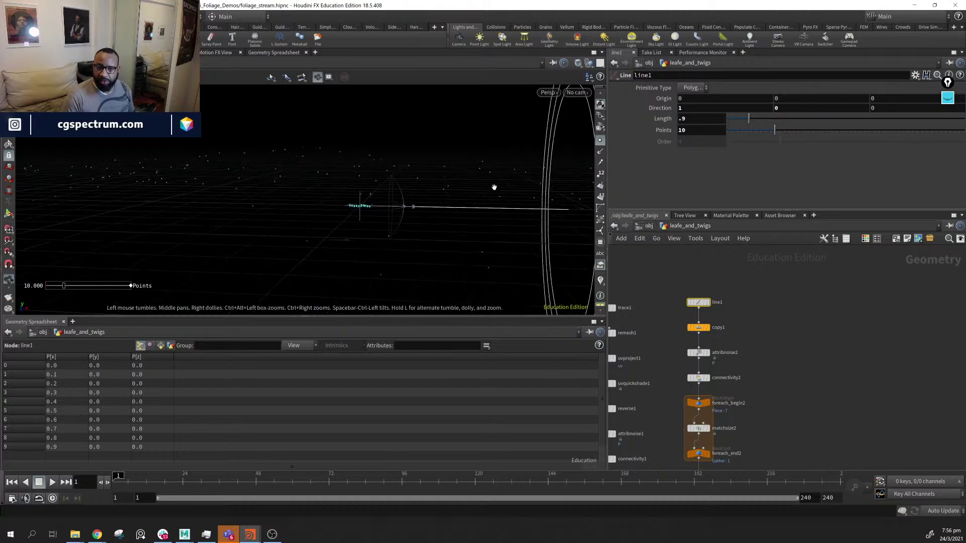
alt+right_drag(374, 198, 636, 263)
alt+middle_drag(422, 224, 381, 231)
alt+drag(382, 231, 425, 296)
Display the copytopoints1 result, examine how the twigs lie on the ground, and turn off point display
middle_drag(851, 394, 858, 266)
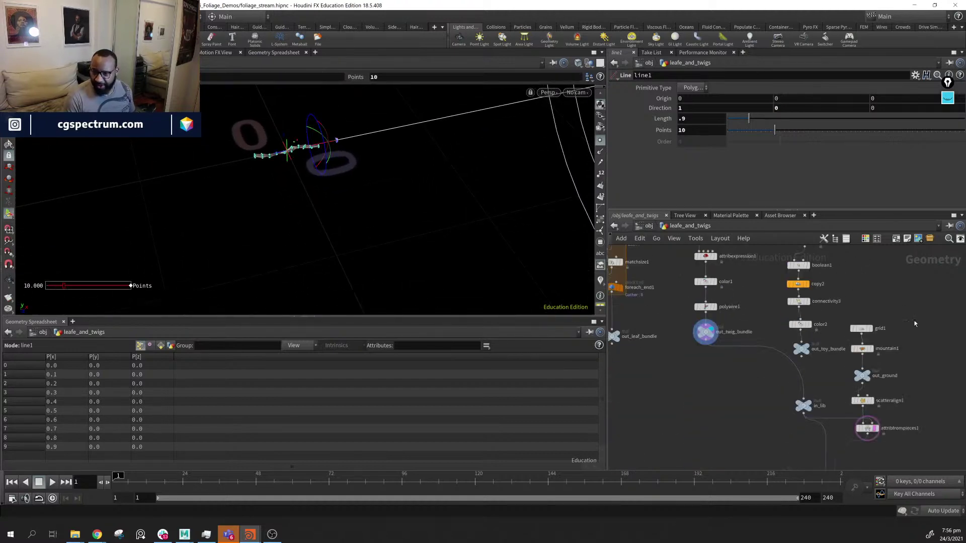
middle_drag(914, 323, 868, 246)
scroll(878, 313, down, 2)
click(800, 391)
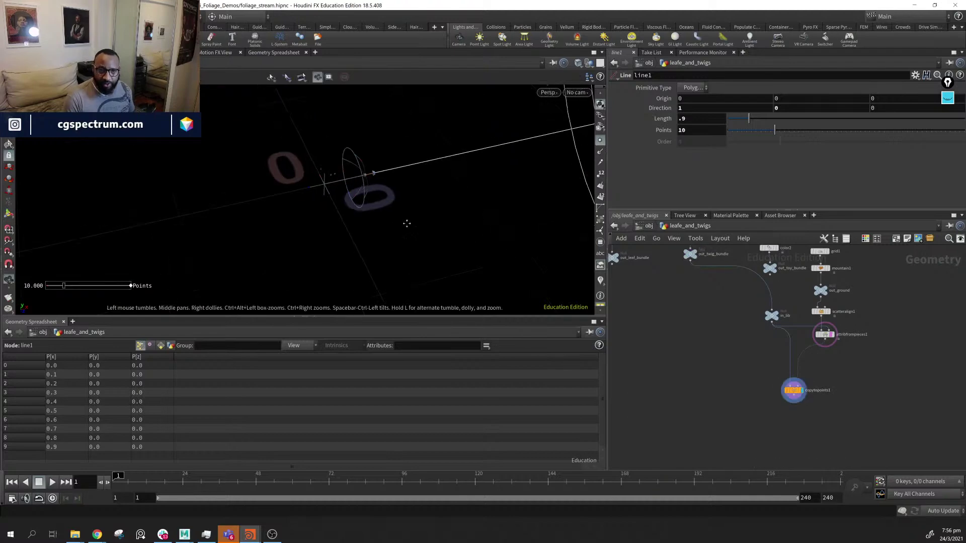
drag(406, 217, 270, 207)
right_drag(269, 207, 567, 255)
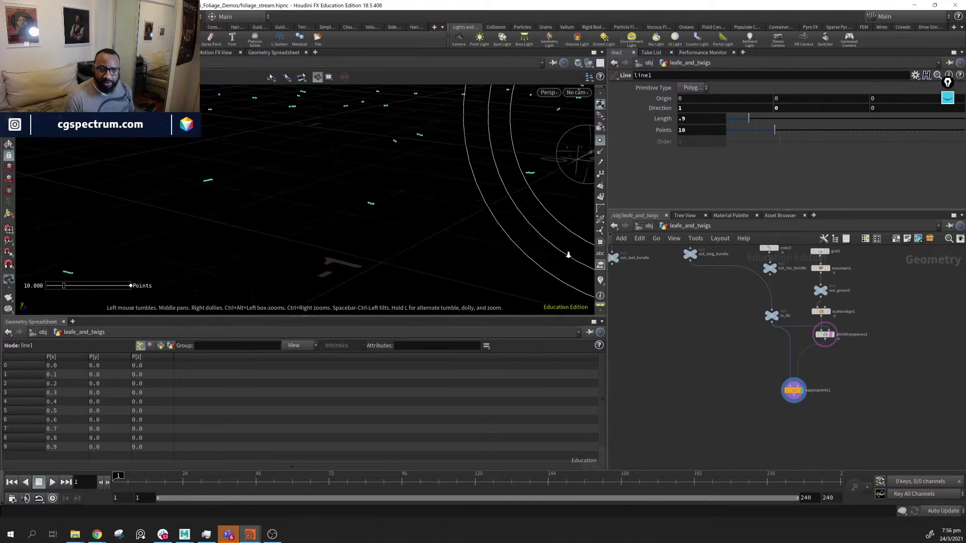
drag(566, 254, 411, 205)
right_drag(412, 205, 372, 216)
key(Return)
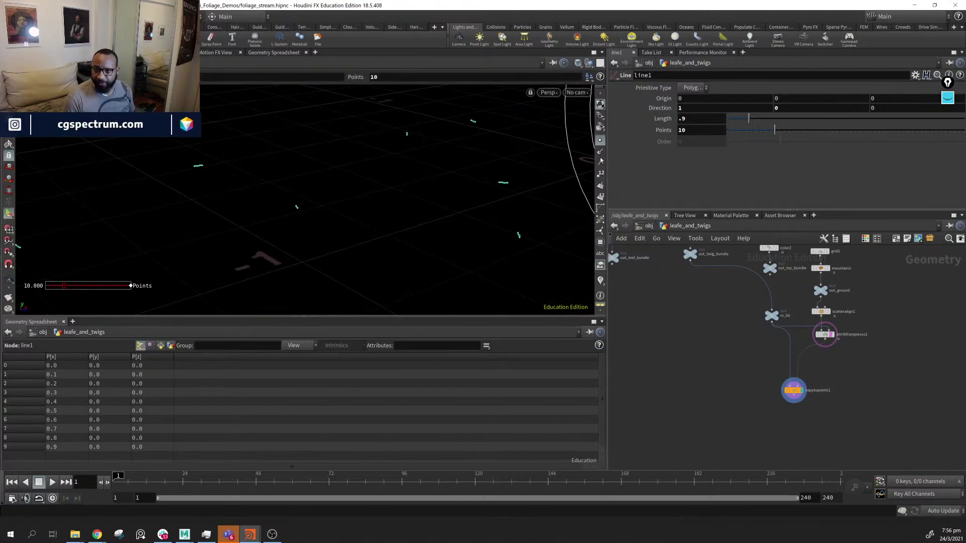
alt+drag(448, 171, 427, 257)
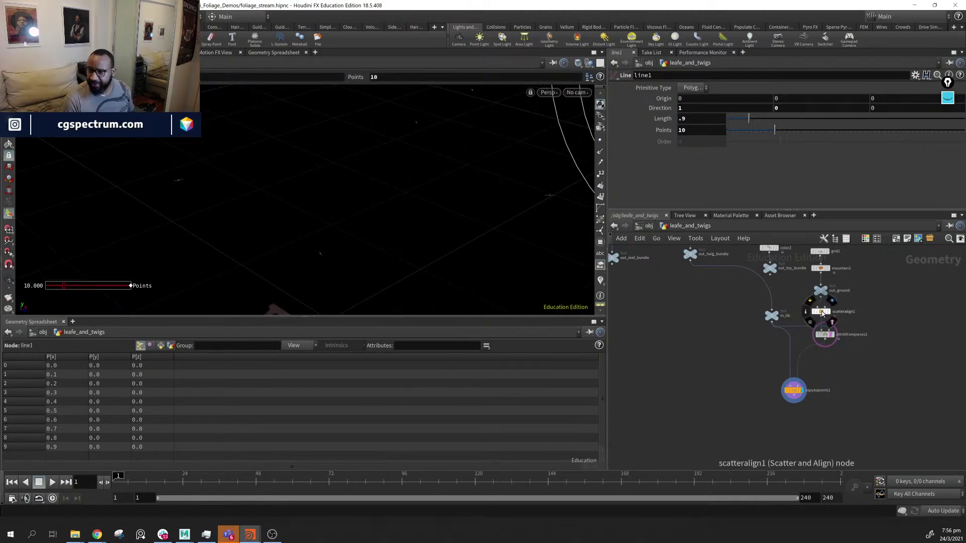
Raise scatteralign1's Density Scale to 500 and stop showing attribfrompieces1 as a template in the viewport
click(822, 312)
middle_drag(776, 319, 771, 338)
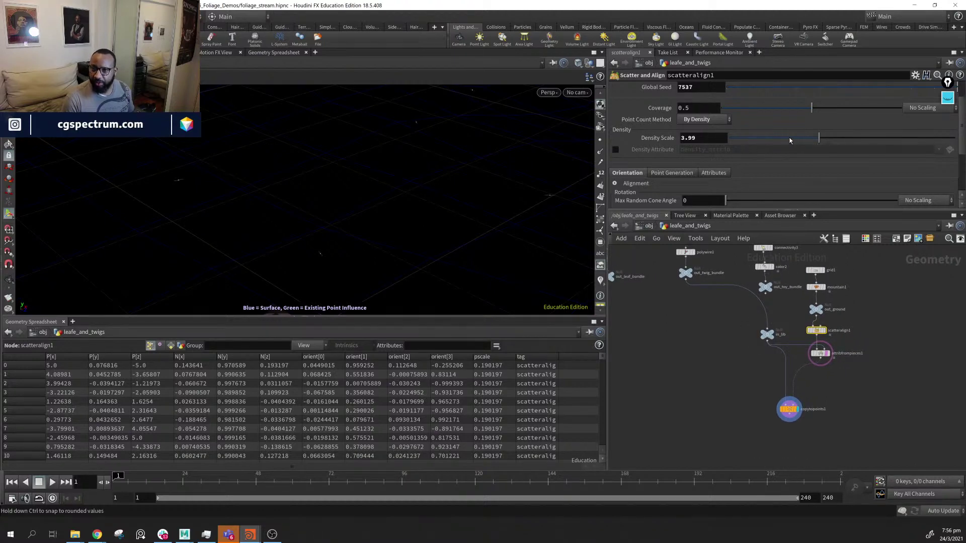
drag(806, 138, 909, 140)
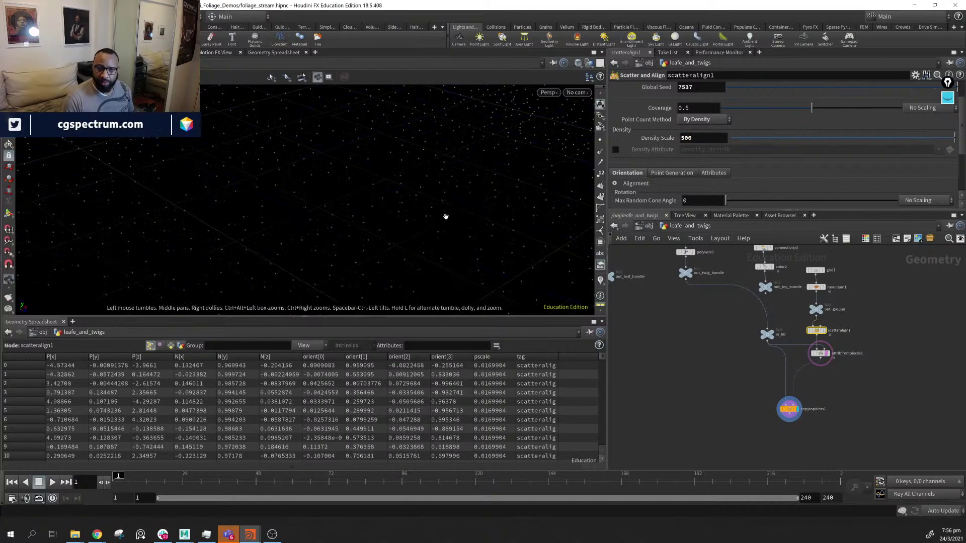
alt+drag(446, 216, 498, 233)
alt+right_drag(498, 233, 380, 200)
mouse_move(386, 210)
mouse_down()
mouse_move(404, 177)
mouse_move(428, 205)
mouse_up()
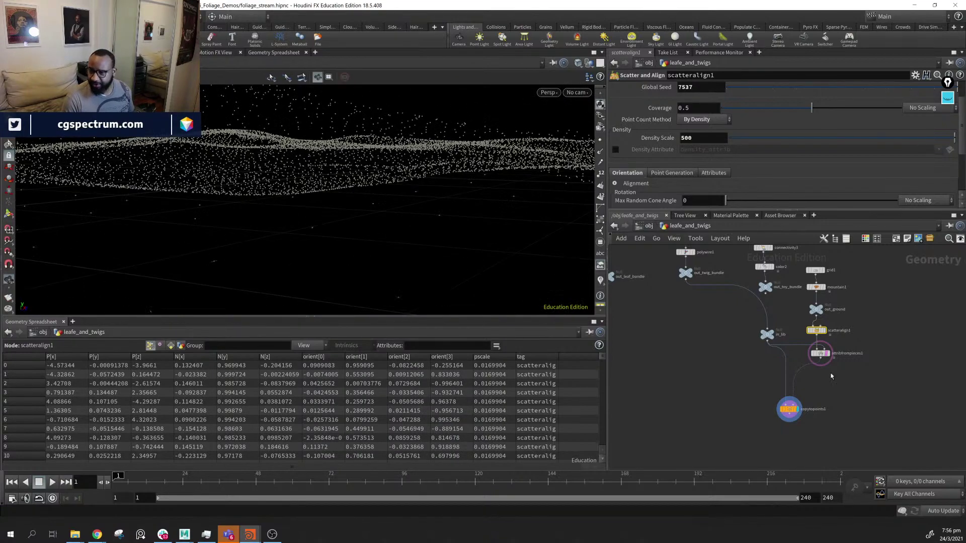
key(Escape)
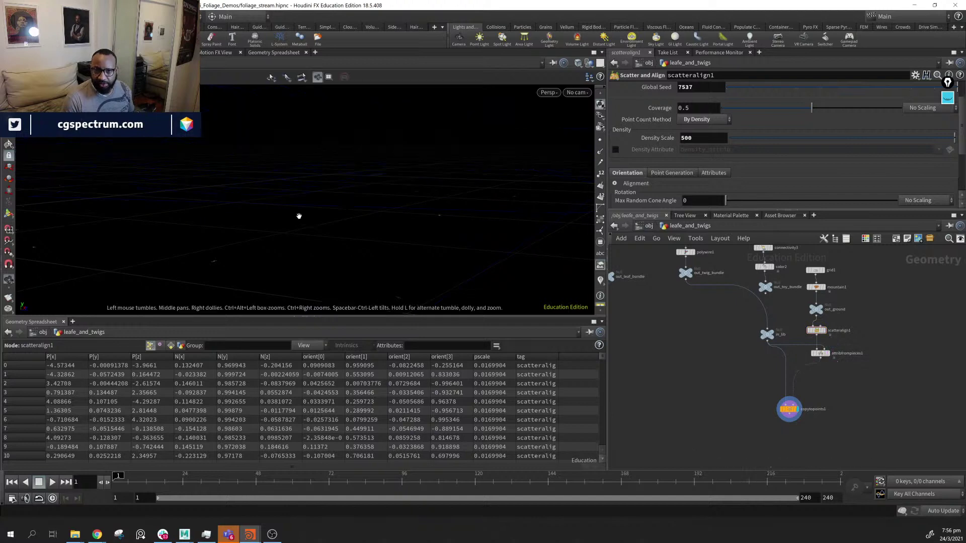
drag(422, 239, 304, 259)
key(Return)
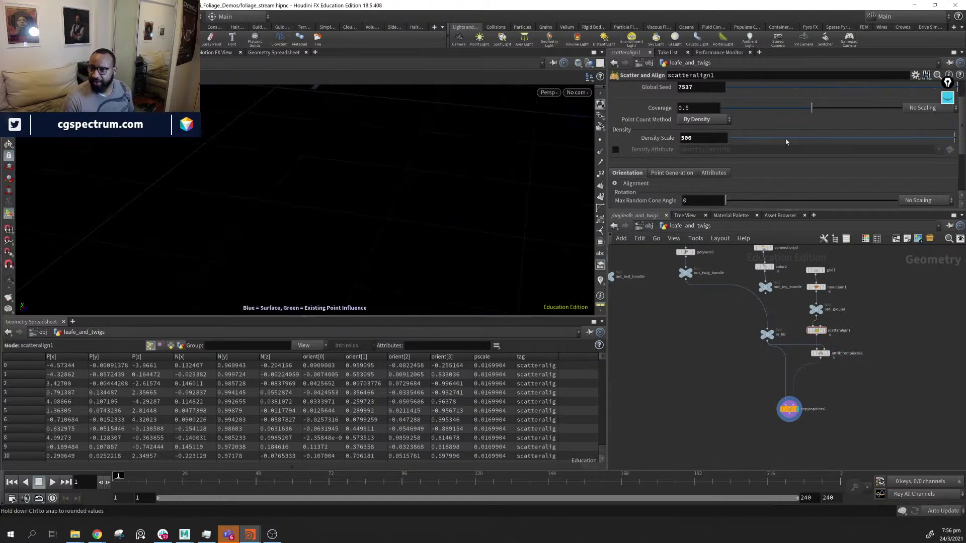
Display only the out_twig_bundle output and examine the thickness of the twig up close
middle_drag(714, 380, 711, 421)
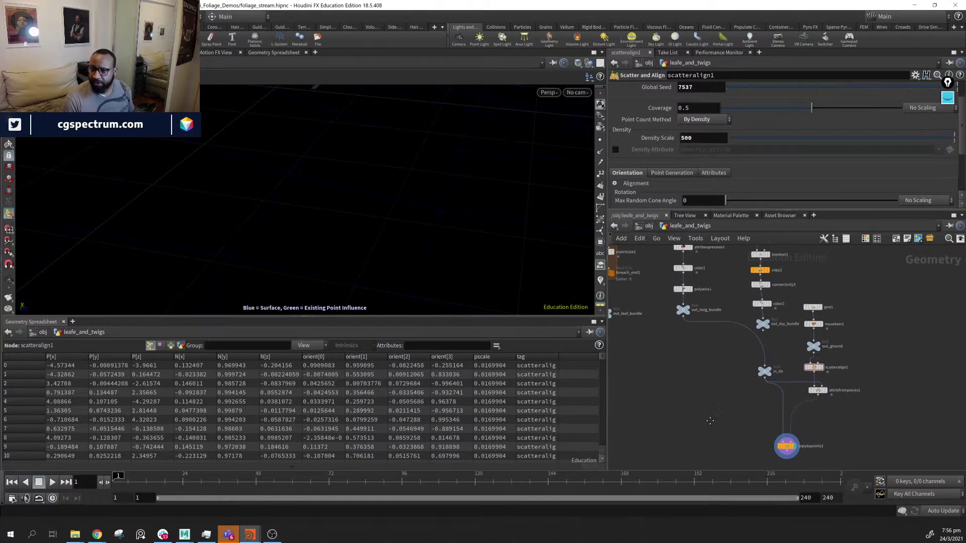
click(695, 312)
alt+drag(332, 242, 416, 265)
right_drag(416, 265, 379, 203)
drag(379, 202, 371, 226)
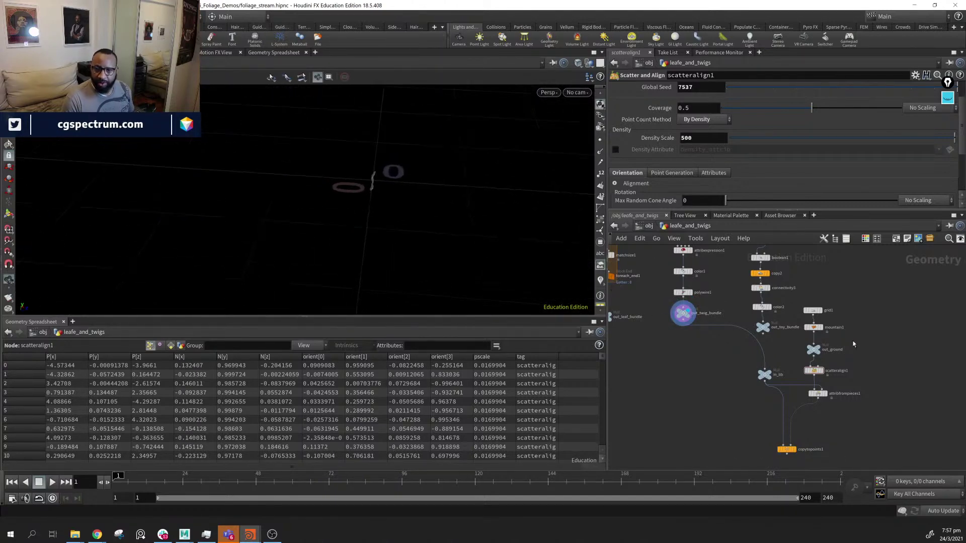
Set the Wire Radius of the twig bundle's polywire1 node to 0.029
middle_drag(718, 290, 706, 329)
middle_drag(705, 248, 690, 312)
click(658, 398)
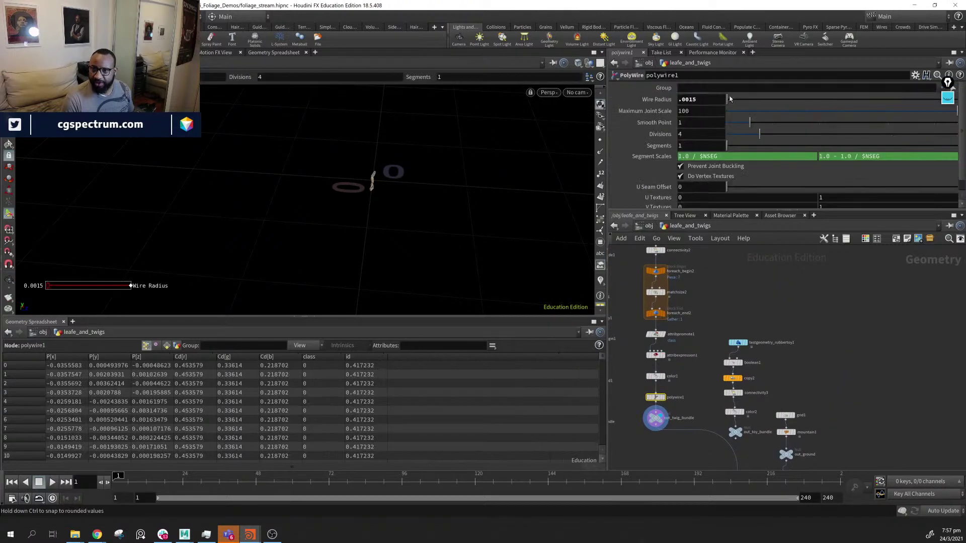
drag(730, 103, 733, 103)
middle_drag(774, 463, 780, 371)
mouse_move(774, 424)
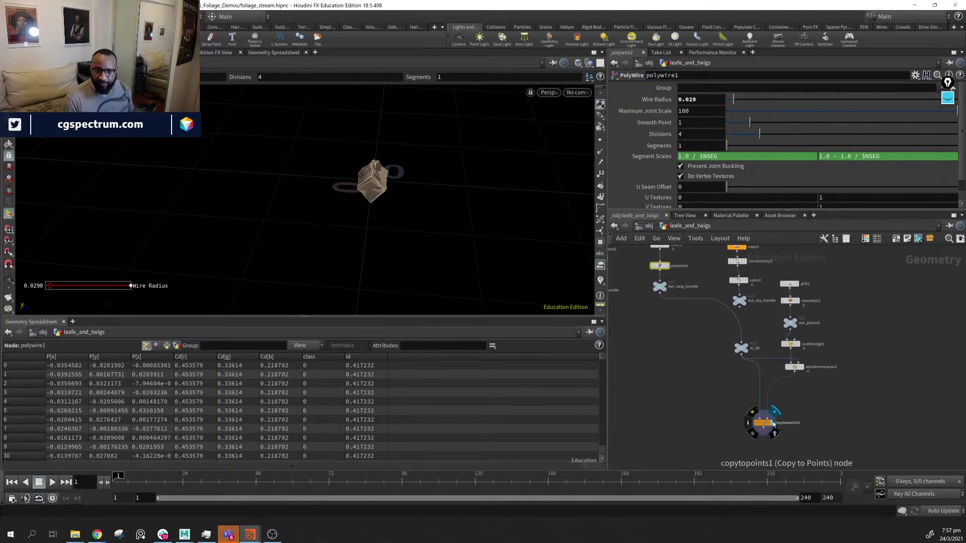
Examine the scattered twigs, then inspect attribfrompieces1's orient and pscale point attributes in the geometry spreadsheet
alt+drag(463, 268, 410, 214)
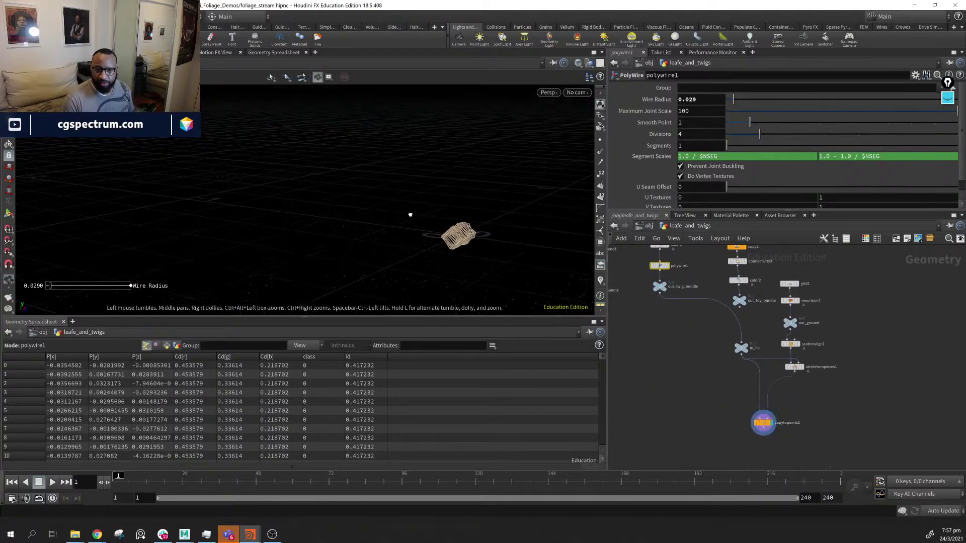
alt+middle_drag(446, 234, 342, 210)
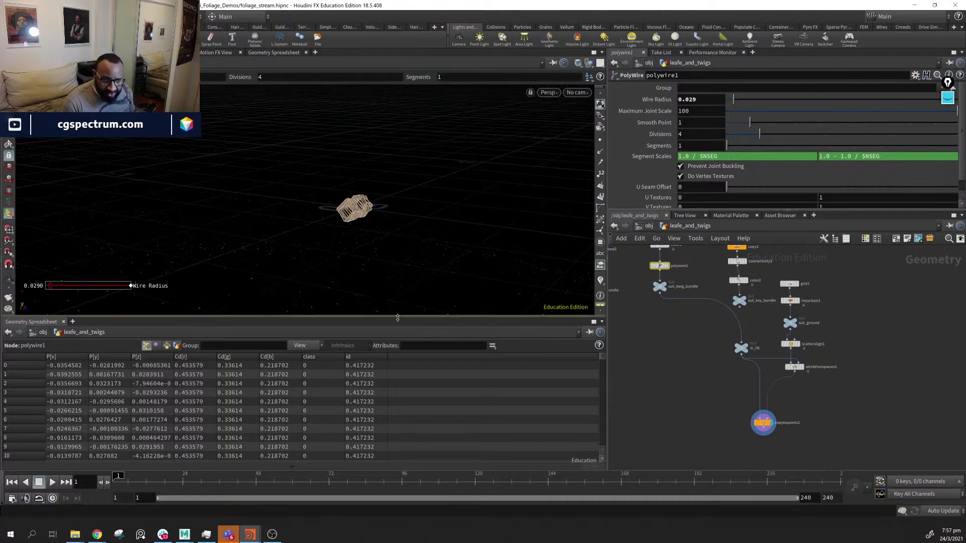
click(793, 366)
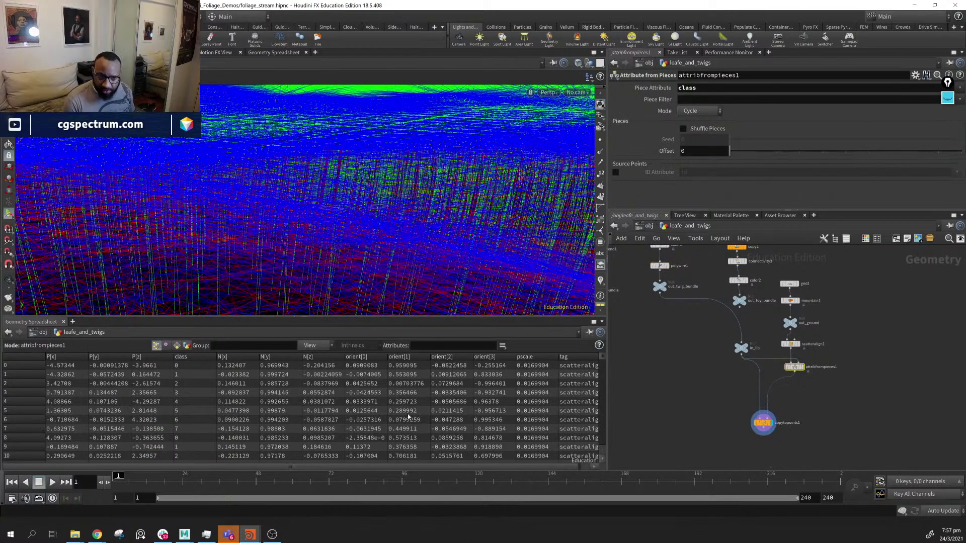
drag(164, 468, 282, 479)
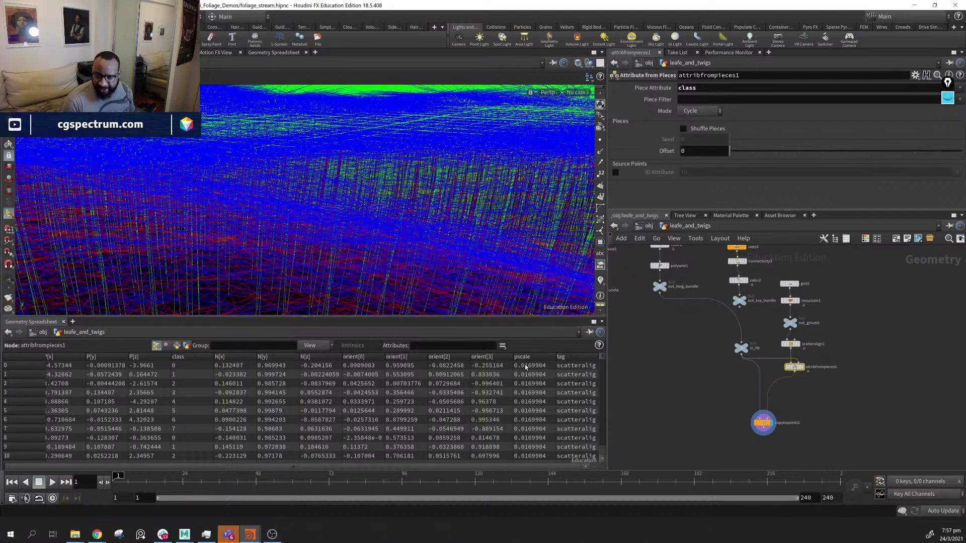
Set the Length of the line1 node at the start of the twig chain to 1
middle_drag(668, 358, 643, 458)
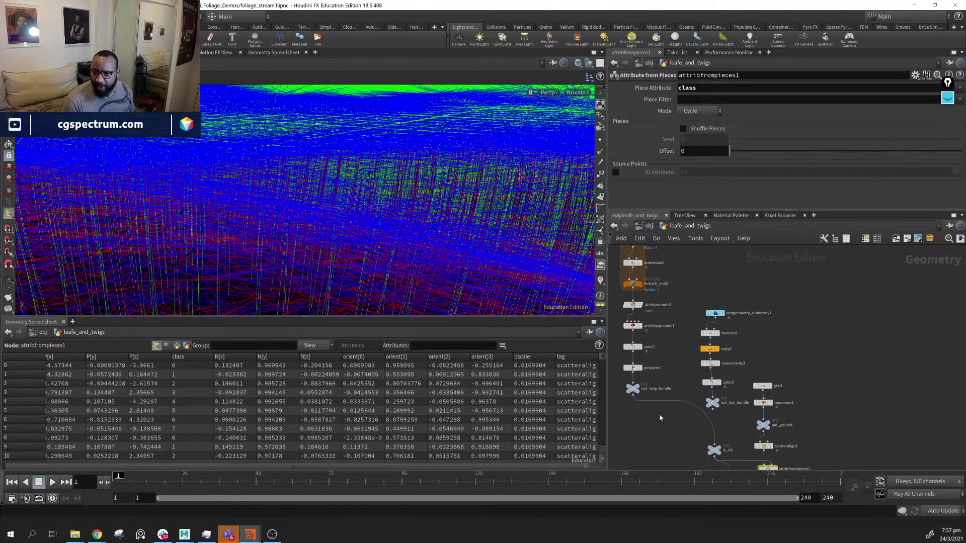
middle_drag(783, 295, 787, 321)
middle_drag(702, 279, 708, 352)
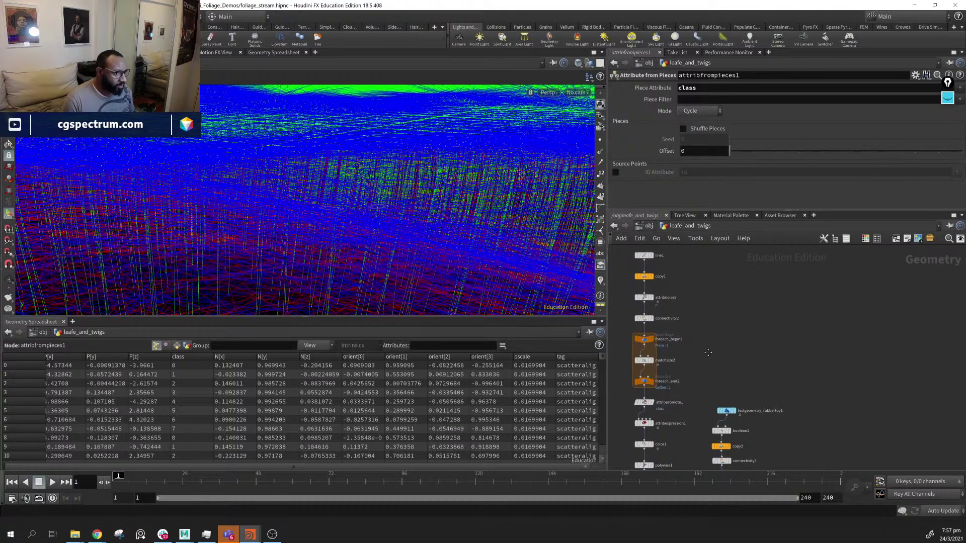
middle_drag(708, 352, 706, 378)
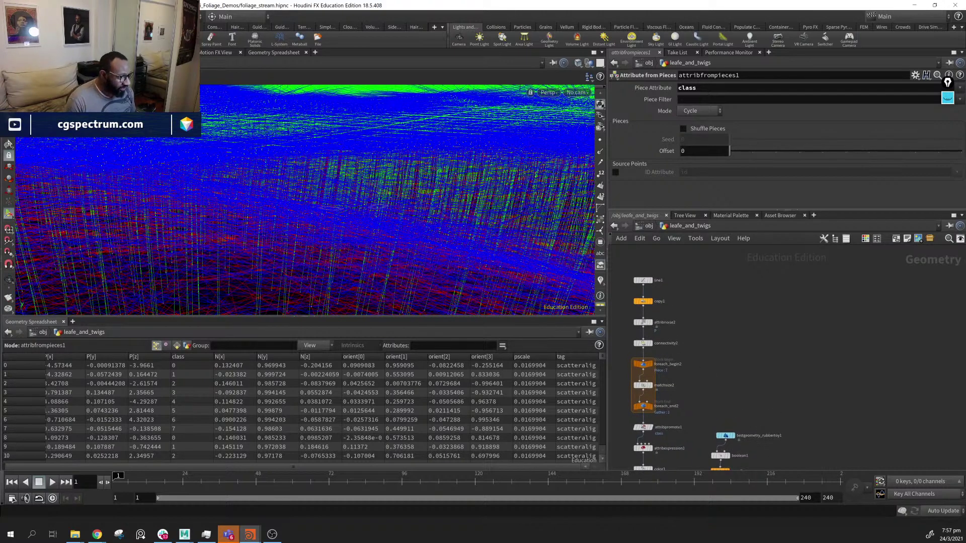
click(649, 287)
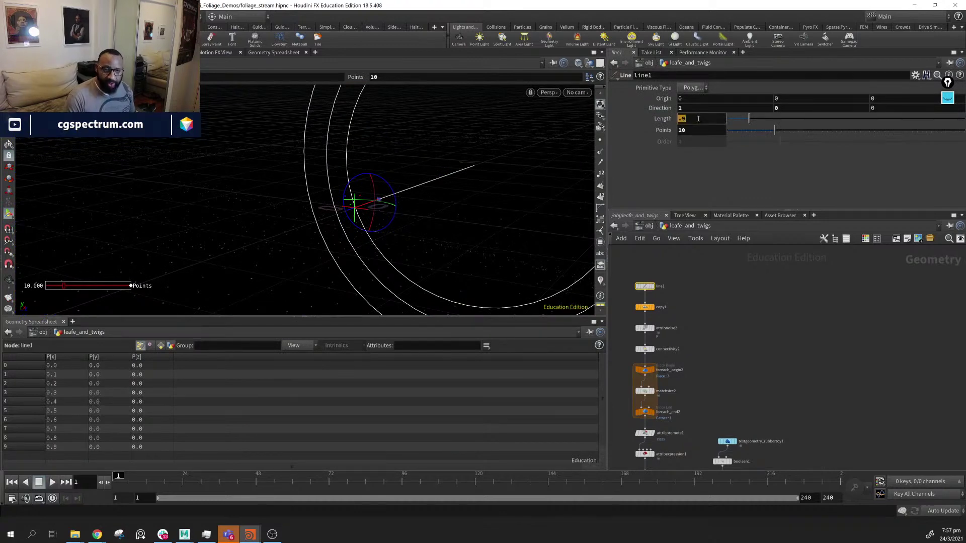
middle_drag(715, 259, 706, 207)
alt+drag(420, 216, 355, 190)
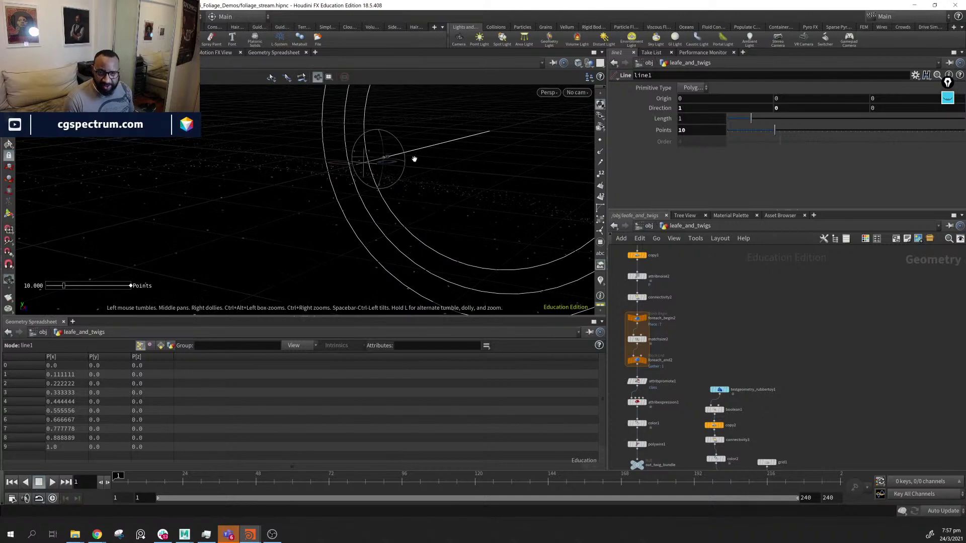
Set the Wire Radius of the twig bundle's polywire1 node to 1
middle_drag(732, 362, 752, 316)
click(660, 398)
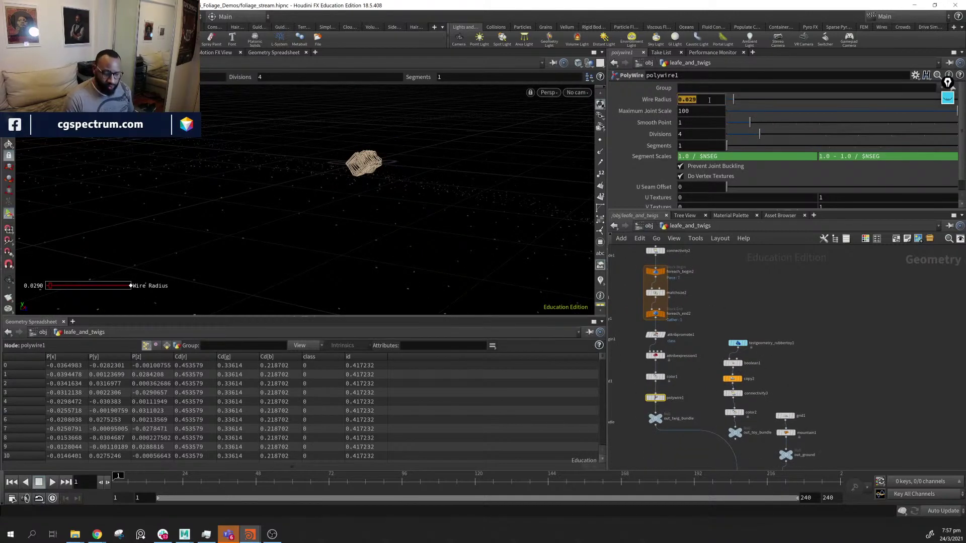
text(1)
key(Return)
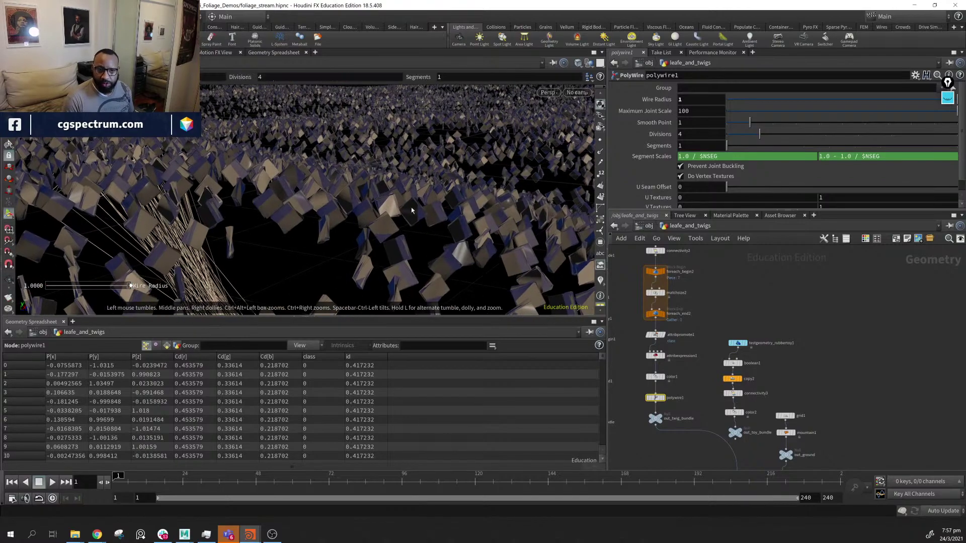
Examine the size and distribution of the scattered twig copies across the ground from several distances and angles
alt+right_drag(411, 210, 347, 221)
alt+drag(347, 221, 305, 194)
alt+right_drag(304, 194, 244, 187)
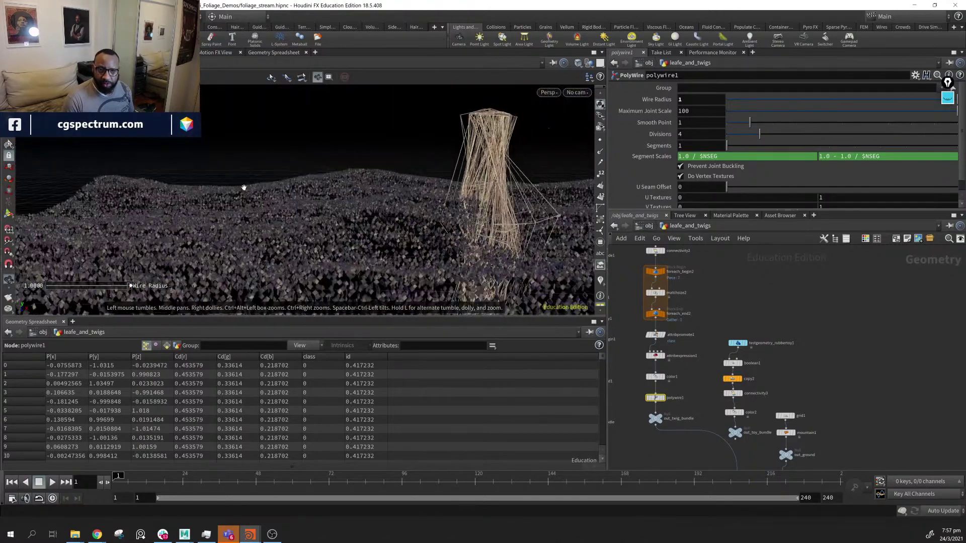
alt+drag(244, 188, 274, 221)
alt+right_drag(274, 222, 410, 227)
alt+drag(410, 227, 424, 228)
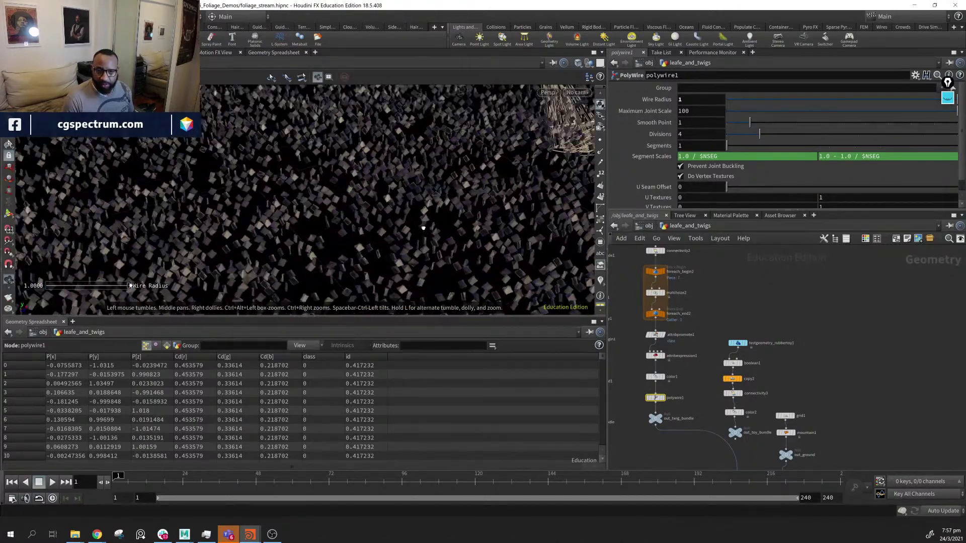
middle_drag(817, 392, 817, 366)
alt+right_drag(432, 266, 537, 280)
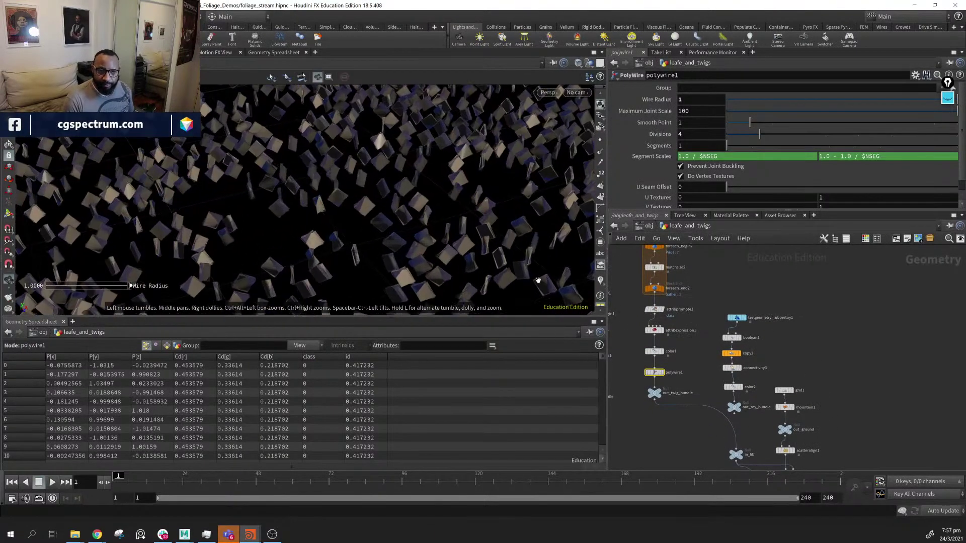
Set polywire1's Wire Radius to 0.5 and check the scattered copies across the ground
alt+drag(537, 280, 518, 303)
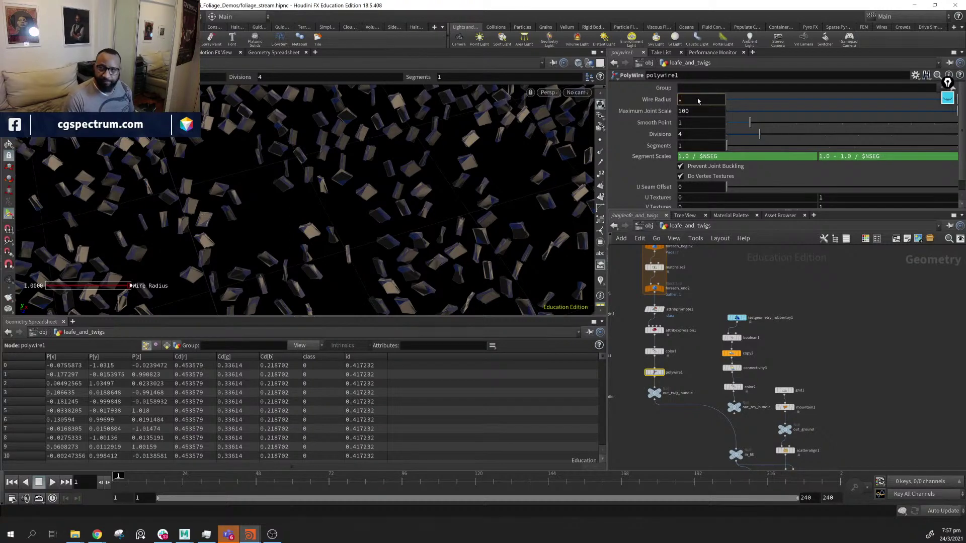
key(Return)
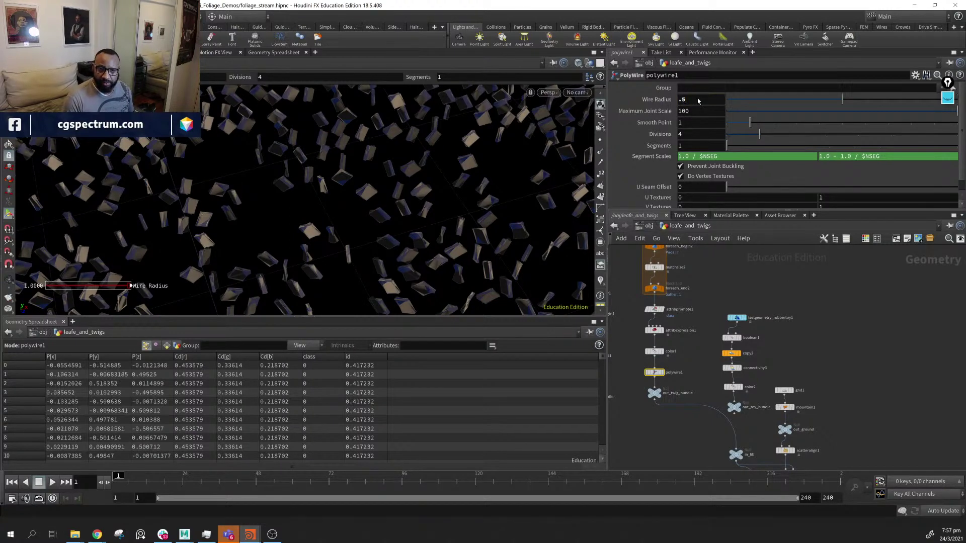
alt+drag(481, 174, 457, 185)
alt+drag(427, 229, 318, 189)
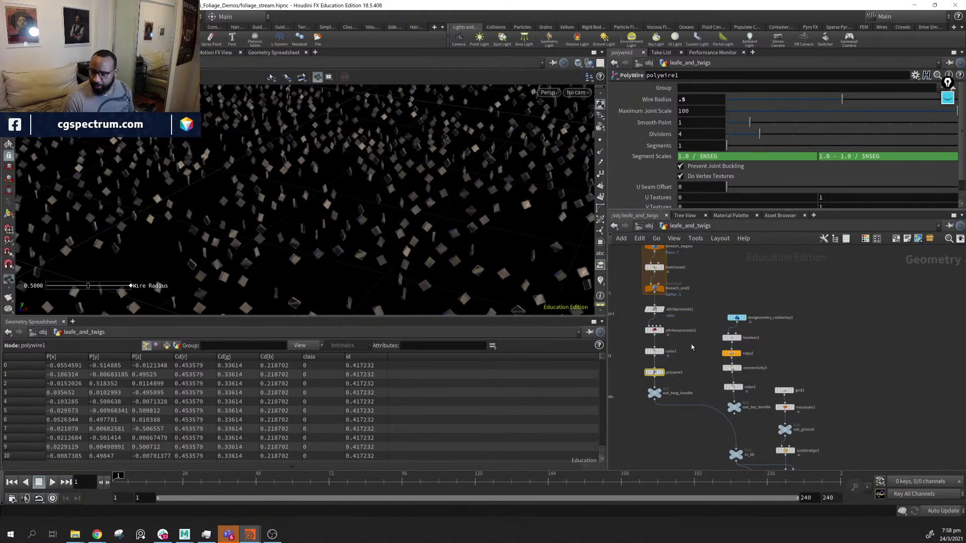
Display and frame the out_twig_bundle output, then set polywire1's Wire Radius to 0.016
click(660, 392)
key(Escape)
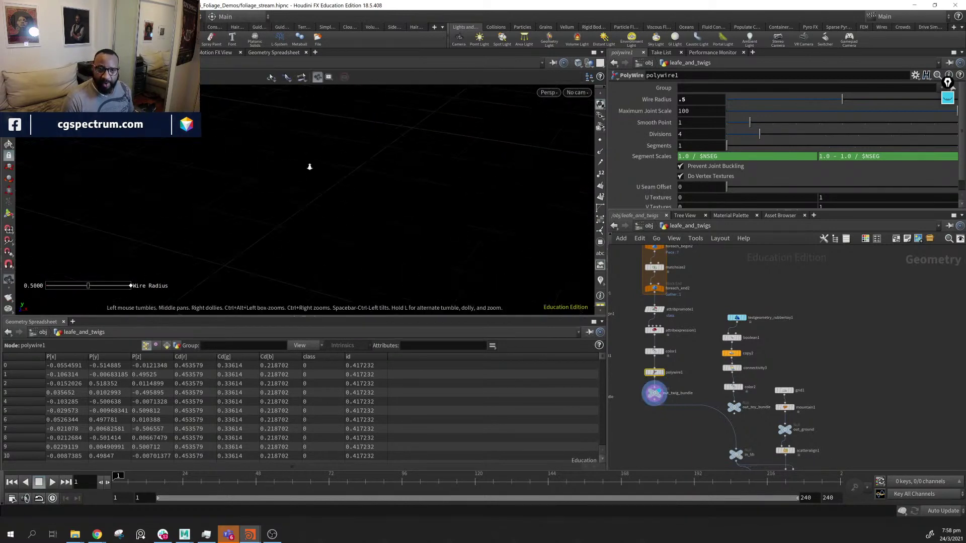
key(space+g)
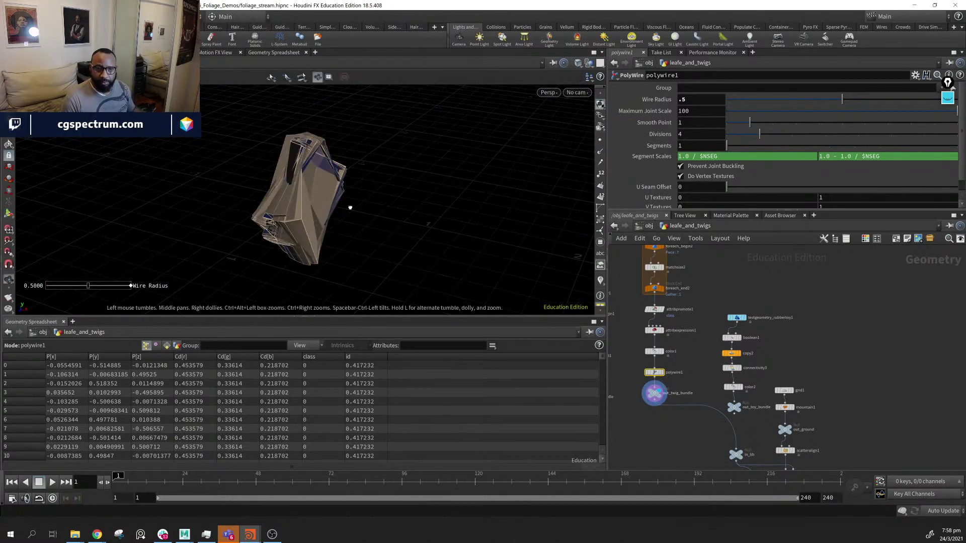
alt+drag(351, 206, 428, 176)
key(Return)
drag(843, 100, 732, 111)
Display the copytopoints1 result, select the node and inspect the scattered twigs in the viewport
middle_drag(760, 463, 711, 355)
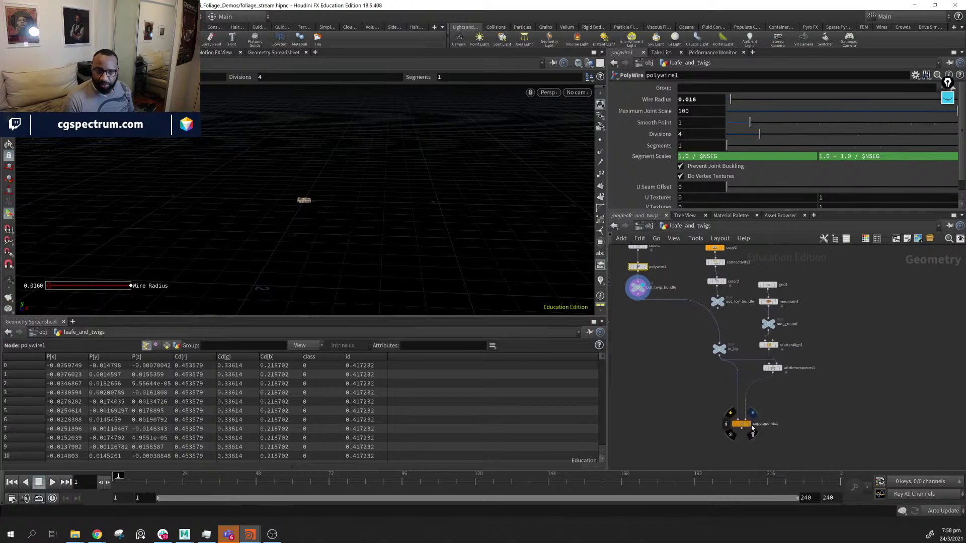
mouse_move(751, 426)
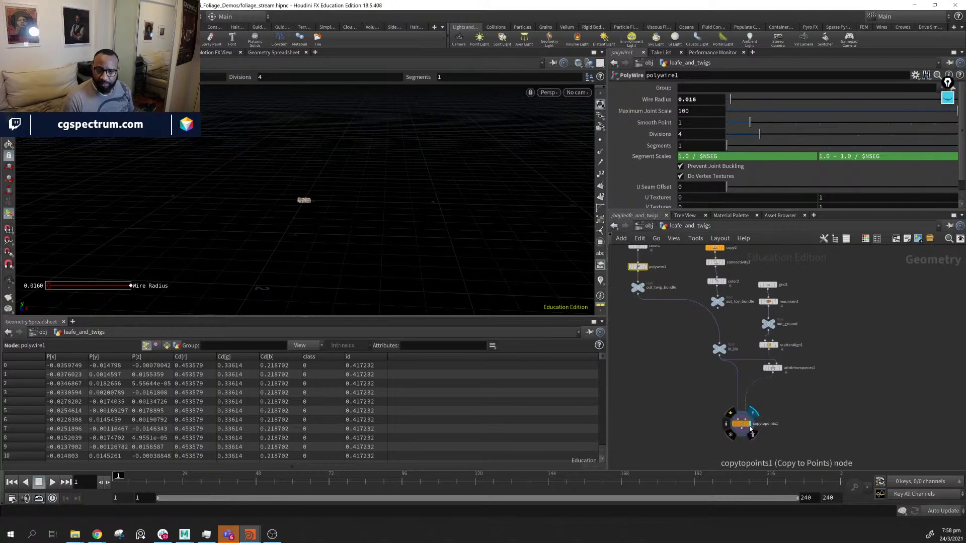
click(750, 429)
key(Escape)
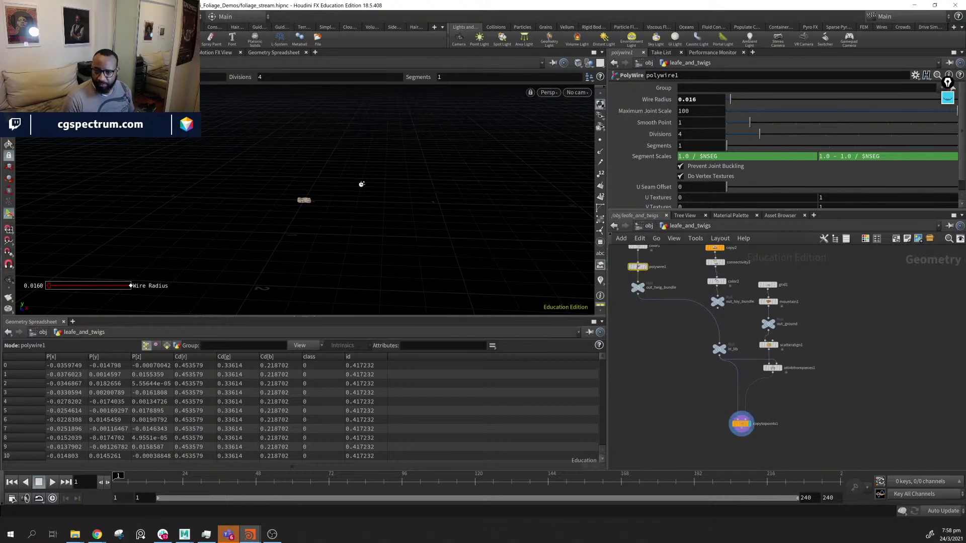
alt+middle_drag(491, 234, 552, 280)
alt+right_drag(552, 280, 413, 211)
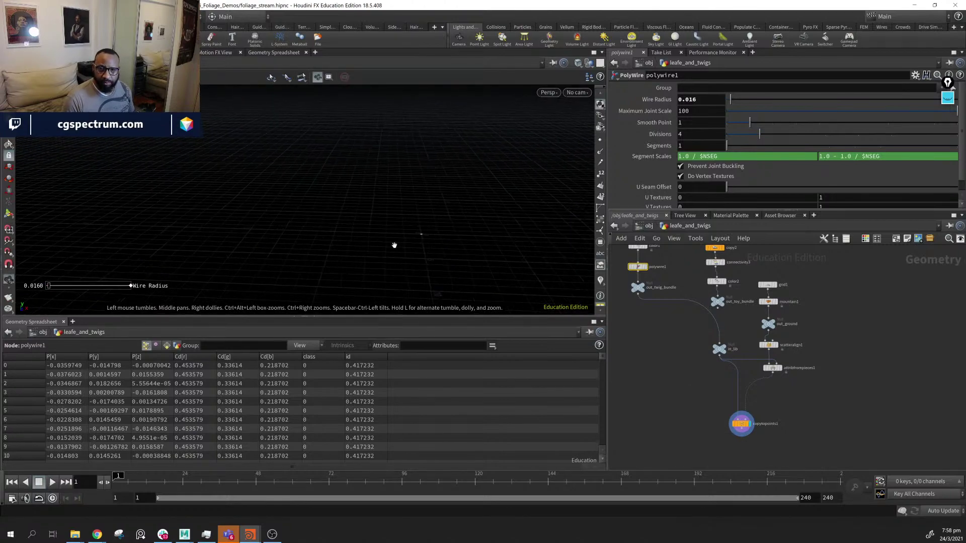
click(741, 423)
alt+drag(412, 237, 366, 232)
Show out_ground as a template in the viewport in place of the flat grid1
middle_drag(817, 345, 805, 360)
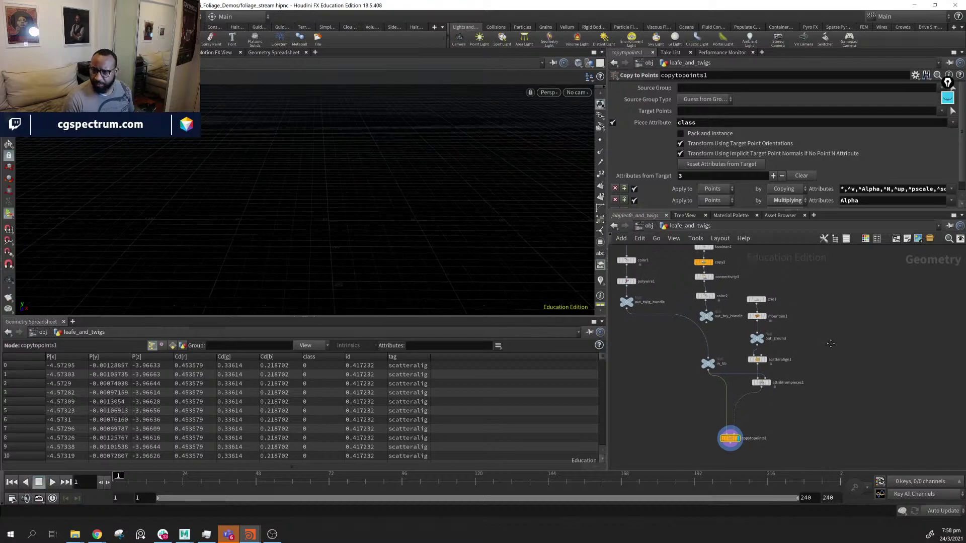
click(765, 312)
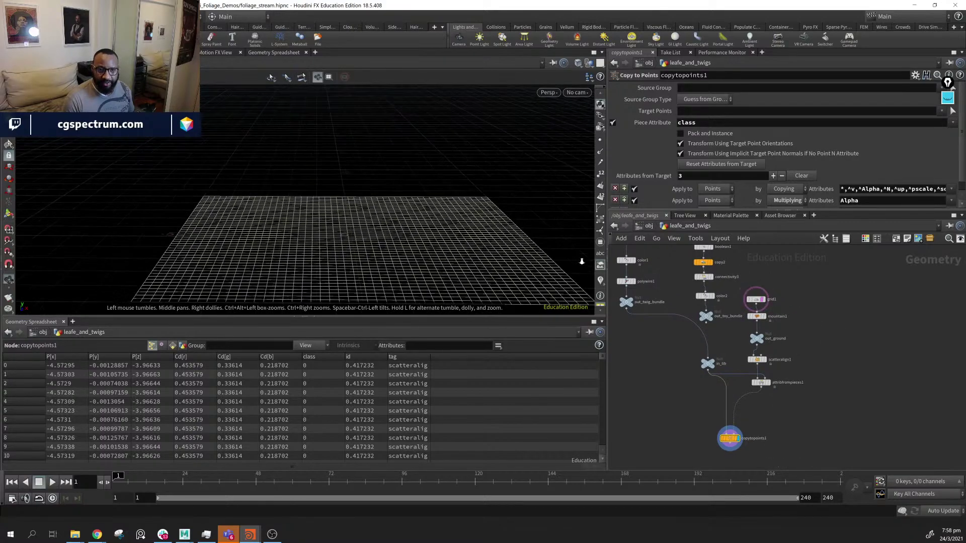
click(766, 350)
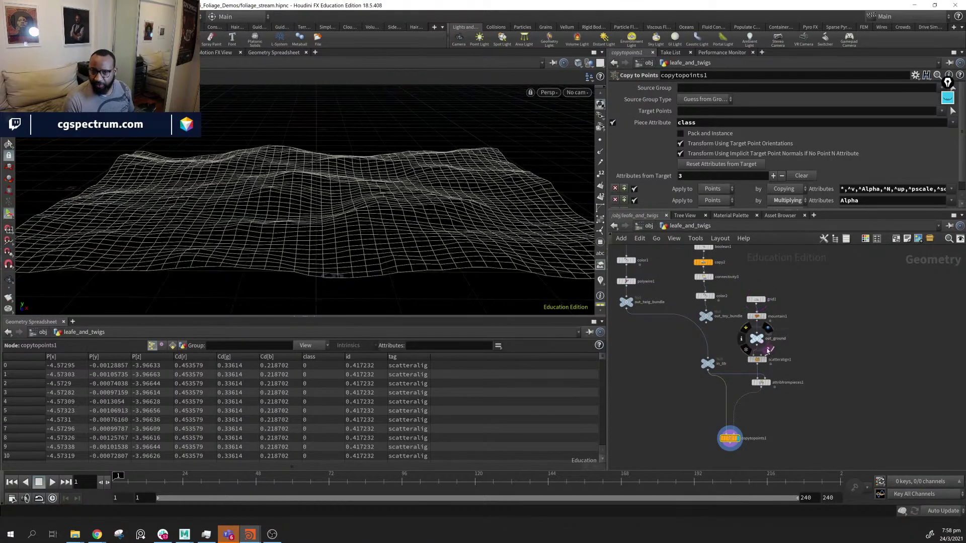
alt+drag(386, 218, 391, 191)
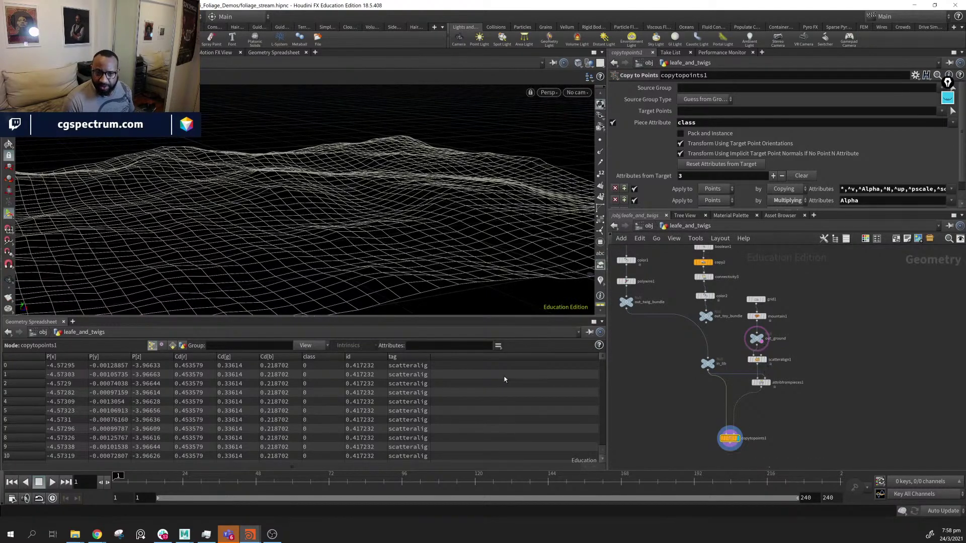
Check attribfrompieces1, then change scatteralign1's Point Count Method to By Size
click(761, 383)
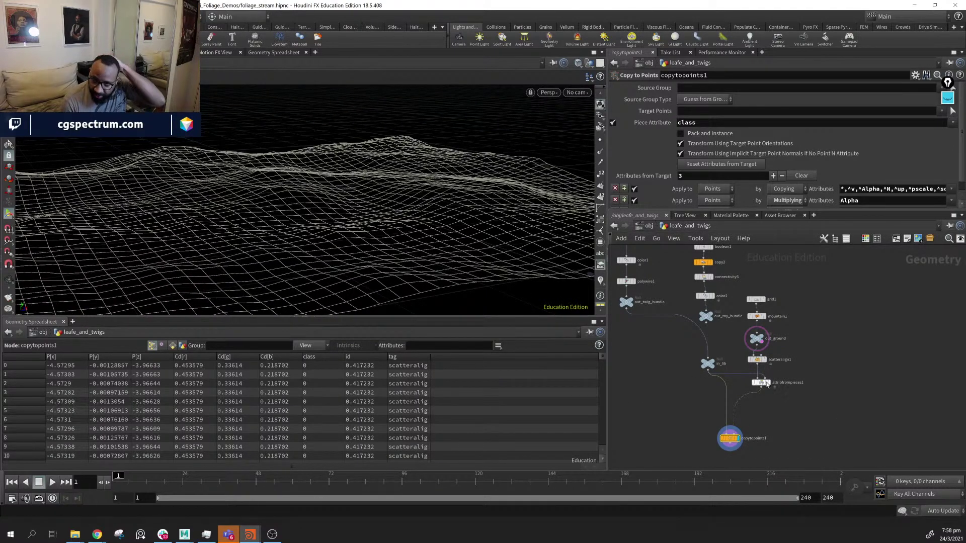
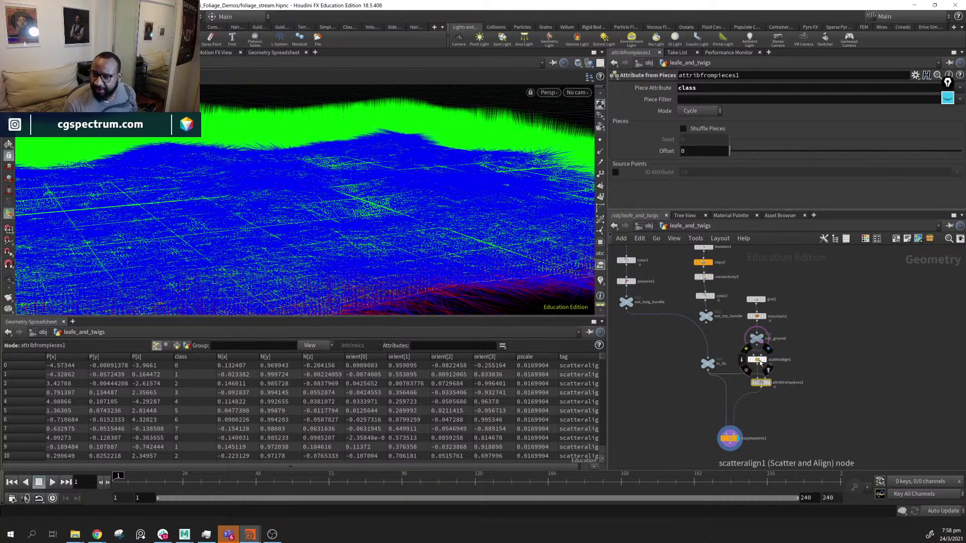
click(756, 360)
scroll(730, 142, down, 2)
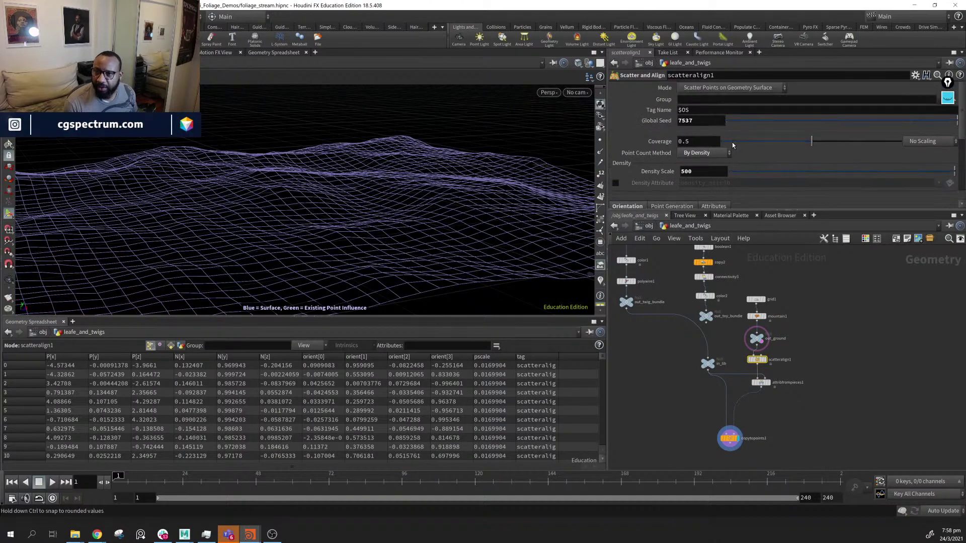
scroll(719, 145, up, 2)
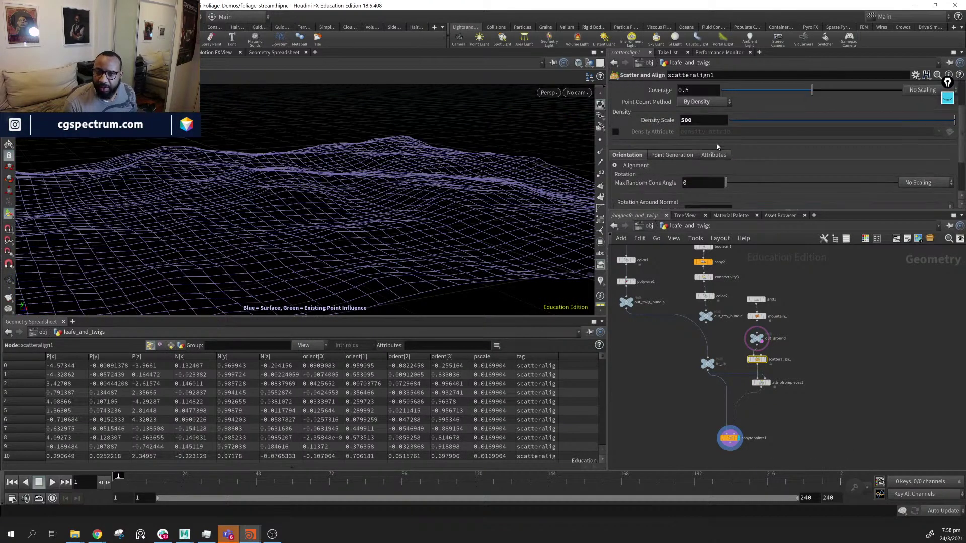
click(708, 115)
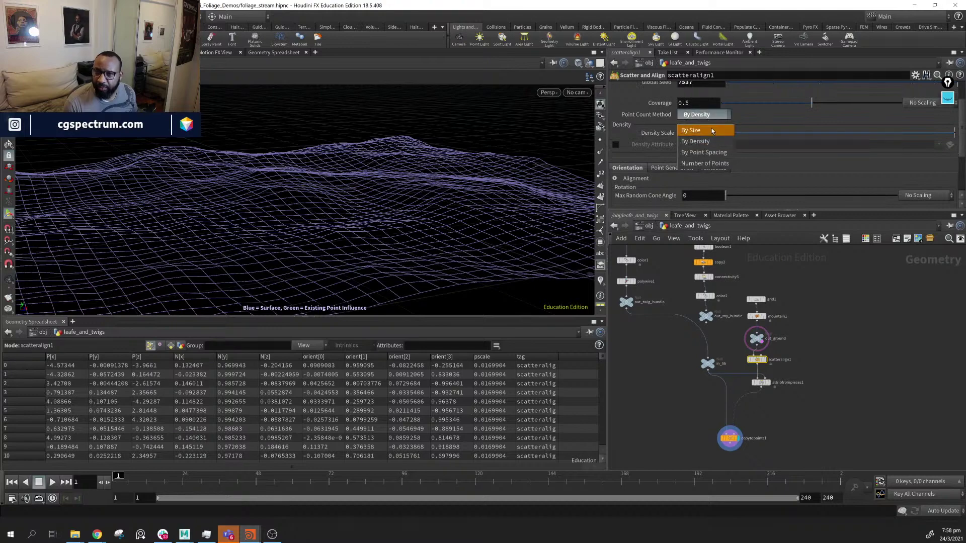
click(711, 129)
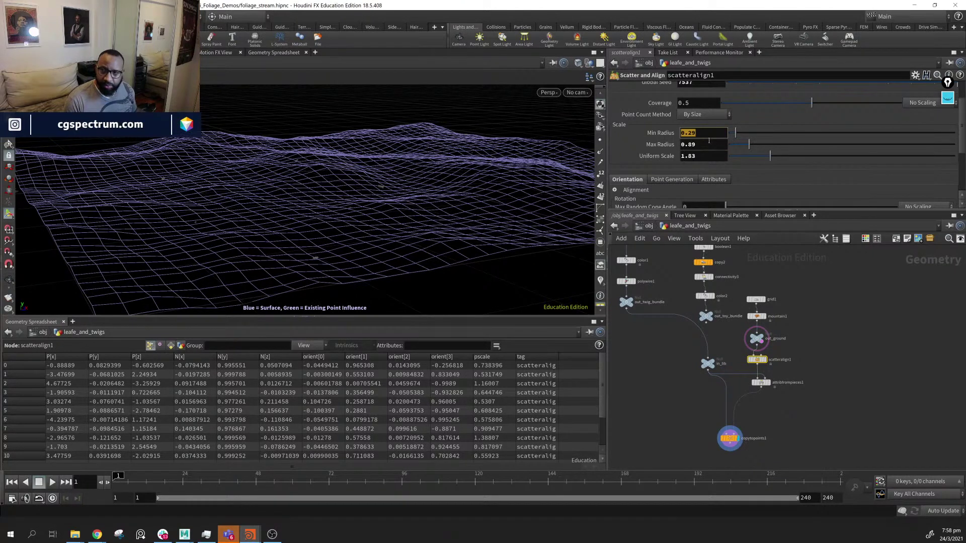
Set both the Min Radius and Max Radius of scatteralign1 to 1
text(1)
key(Return)
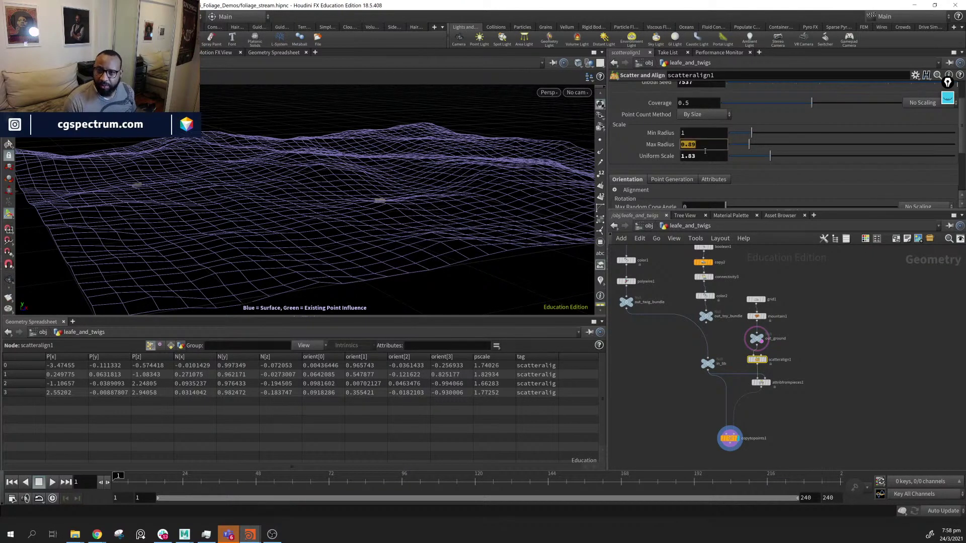
text(1)
key(Return)
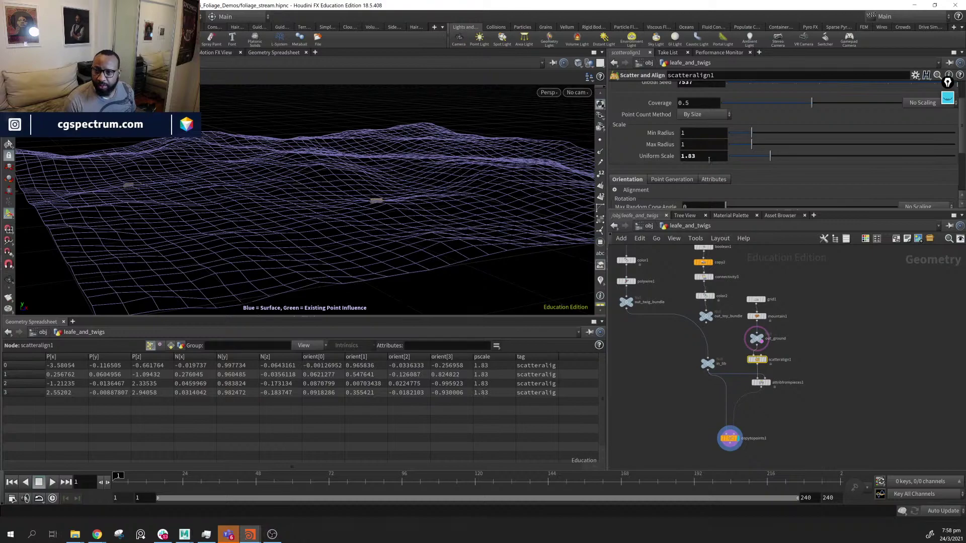
Set scatteralign1's Uniform Scale to 1 and lower its Min Radius
text(1)
key(Return)
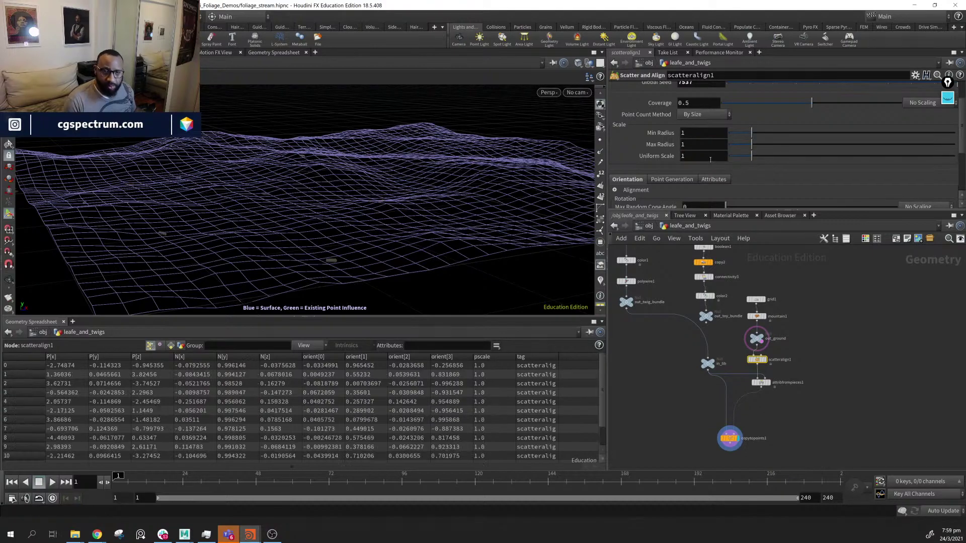
alt+drag(301, 216, 309, 196)
alt+middle_drag(309, 197, 291, 206)
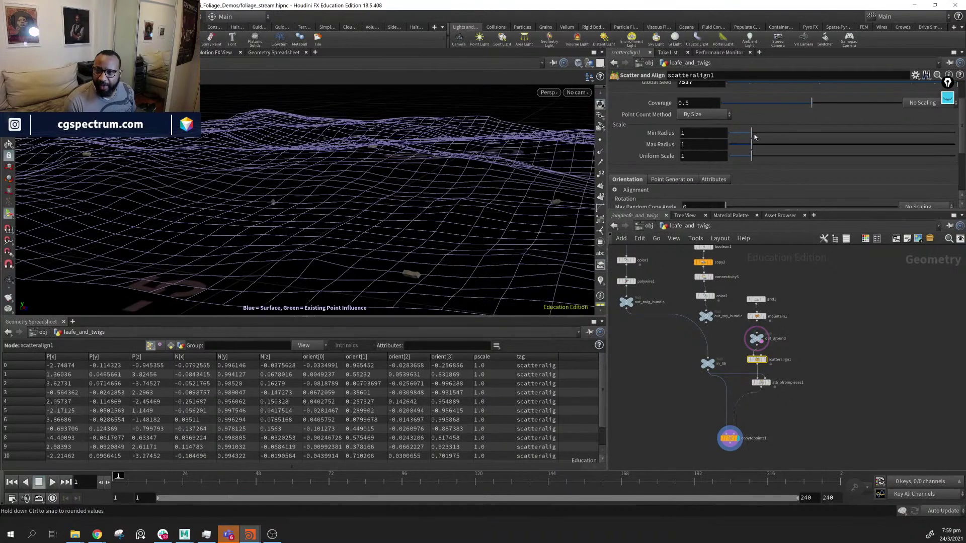
drag(754, 137, 734, 141)
Change scatteralign1's Point Count Method to Number of Points and raise its Coverage to 1
click(705, 115)
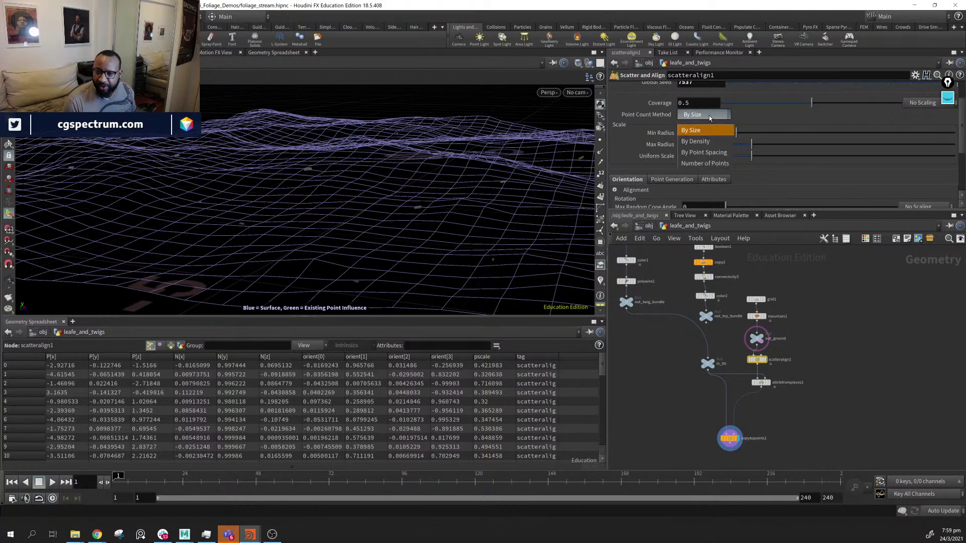
click(704, 163)
key(Escape)
key(Return)
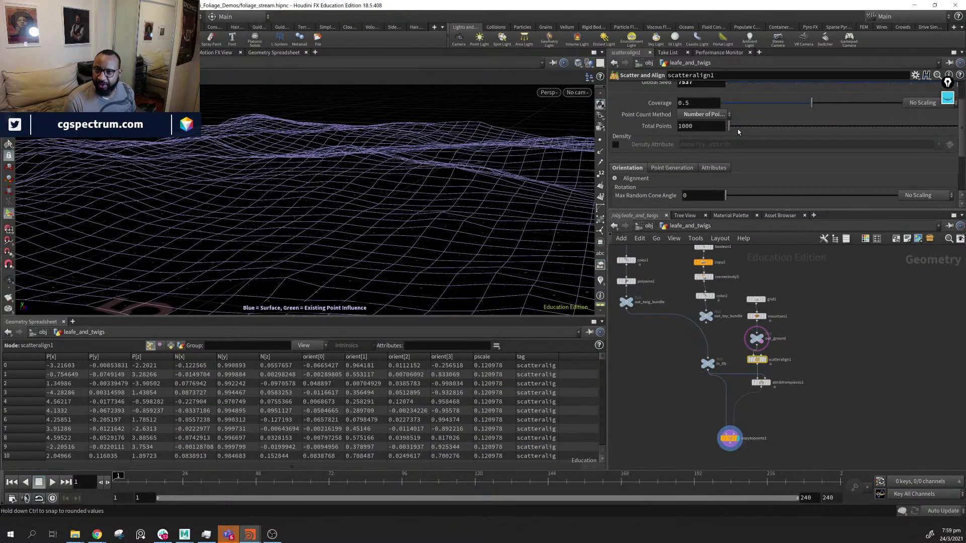
drag(810, 103, 928, 103)
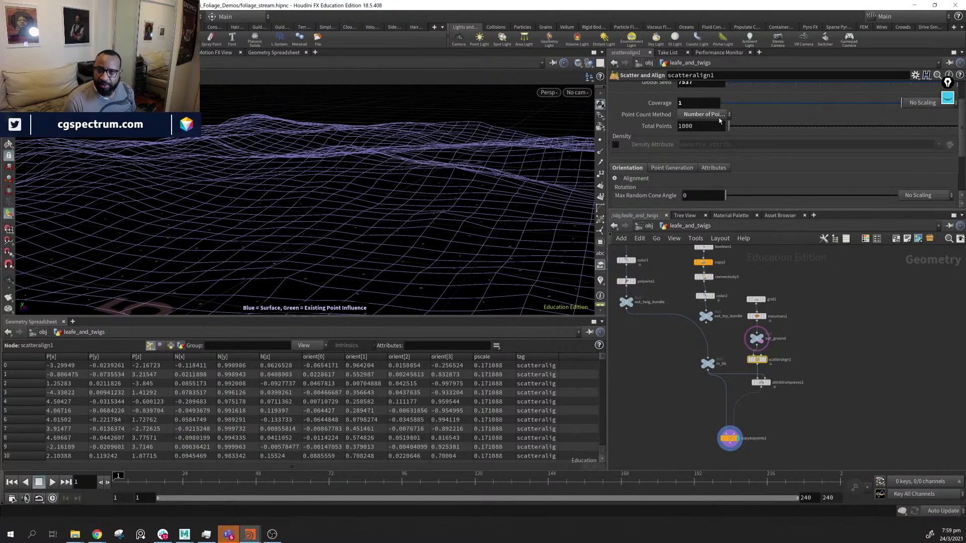
Disable the pscale Radius Attribute output of scatteralign1
scroll(733, 141, down, 5)
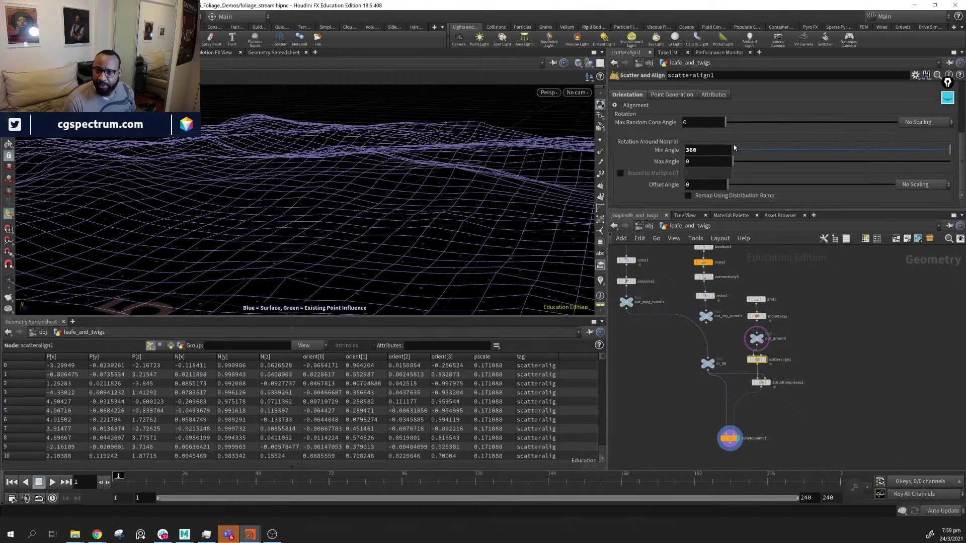
scroll(711, 159, up, 4)
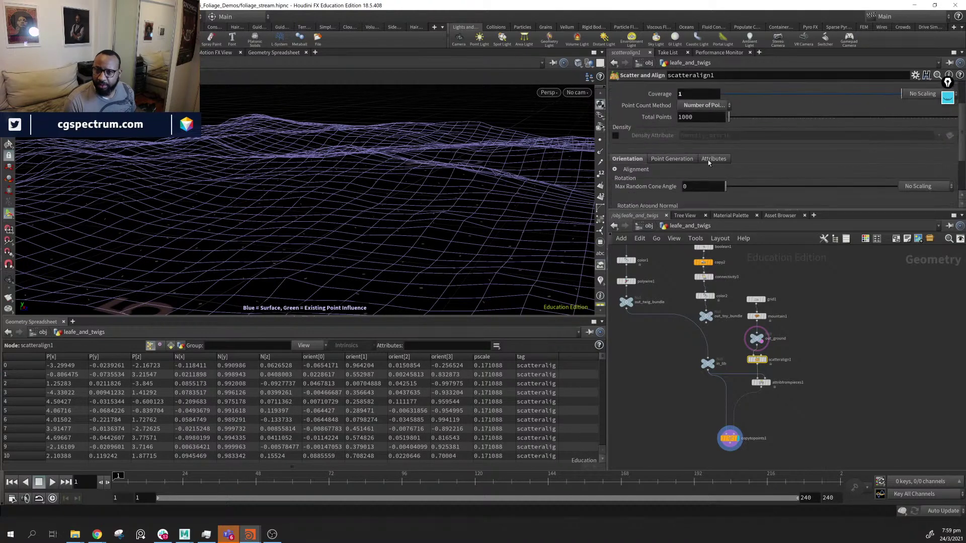
click(703, 159)
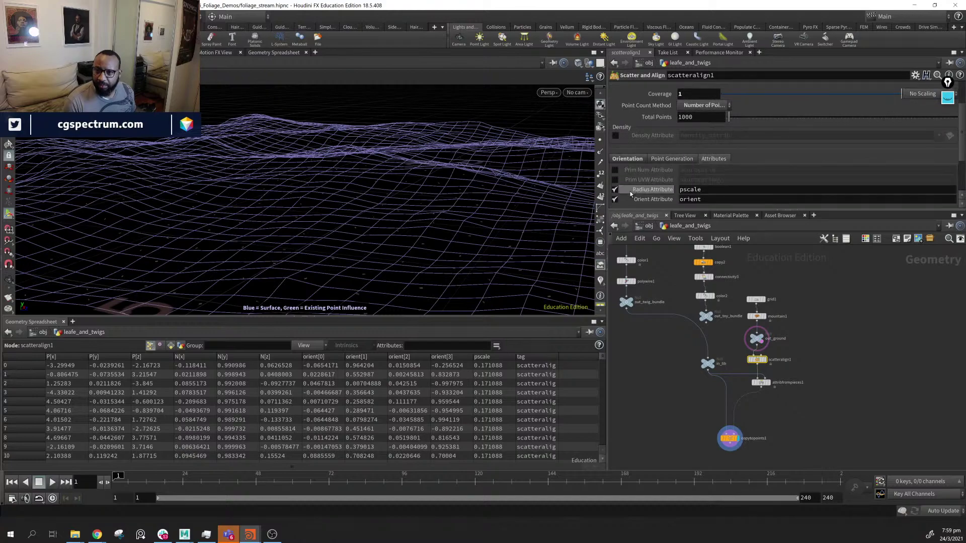
click(614, 190)
Examine the size and distribution of the twigs on the ground from several angles
mouse_move(402, 174)
alt+mouse_down()
mouse_move(446, 165)
mouse_move(478, 200)
mouse_move(431, 213)
mouse_move(451, 214)
mouse_move(468, 196)
mouse_move(450, 209)
alt+mouse_up()
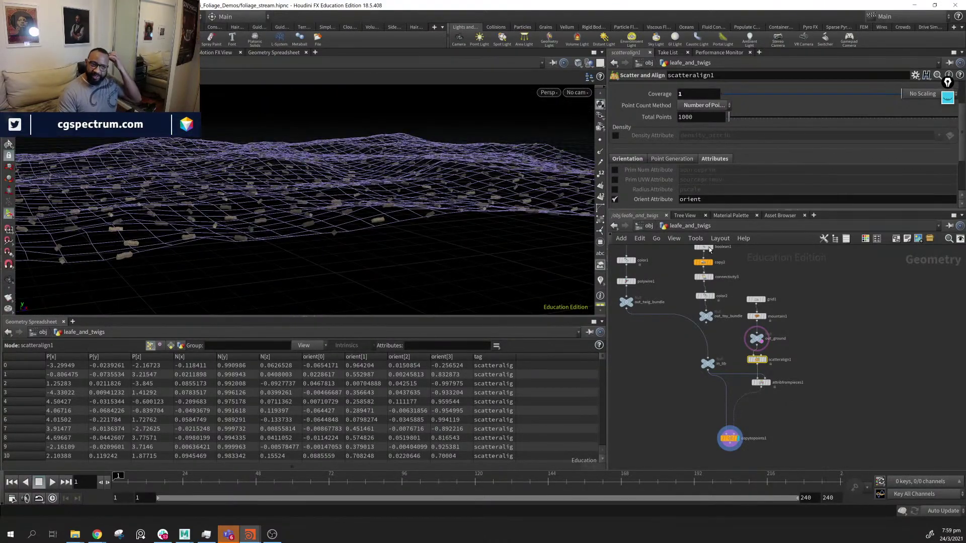
alt+drag(442, 153, 428, 182)
alt+drag(545, 269, 327, 153)
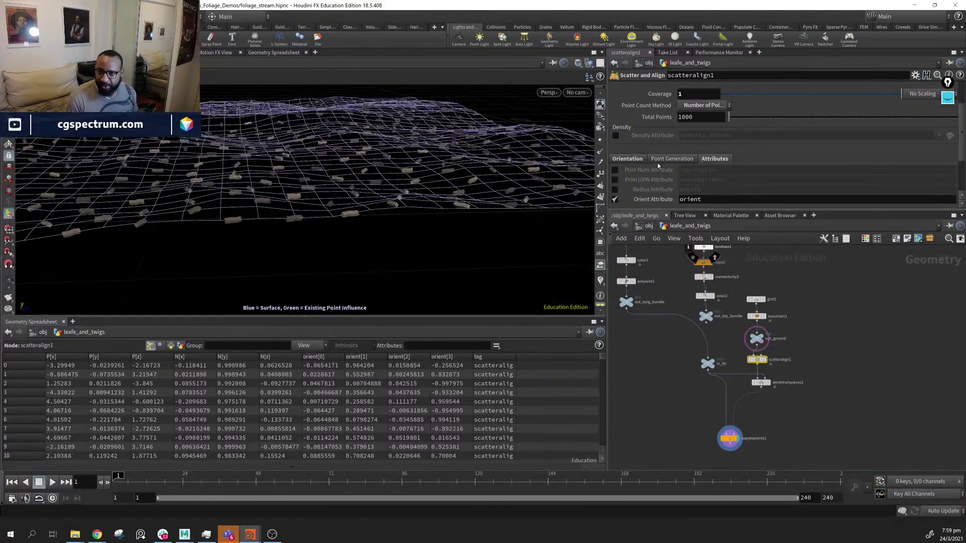
alt+middle_drag(493, 161, 372, 170)
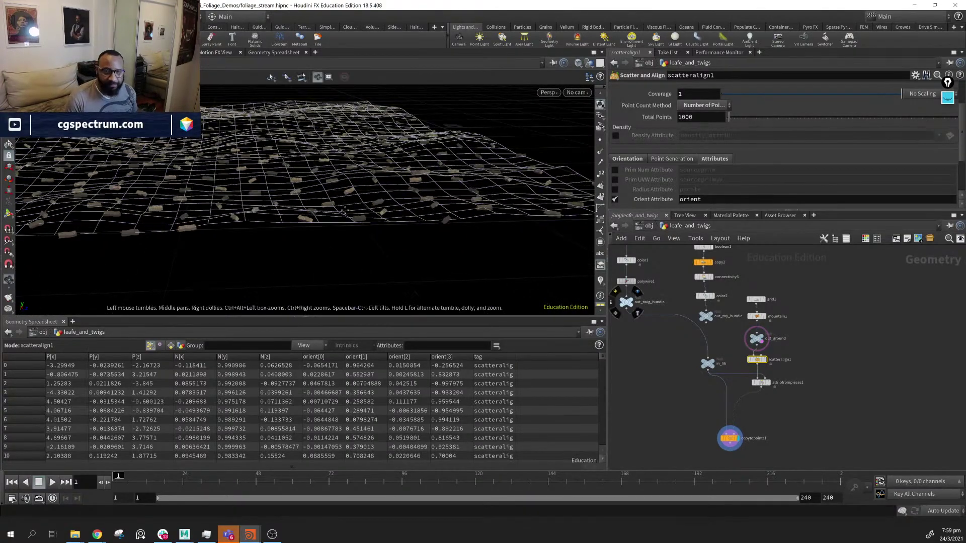
alt+drag(503, 214, 291, 186)
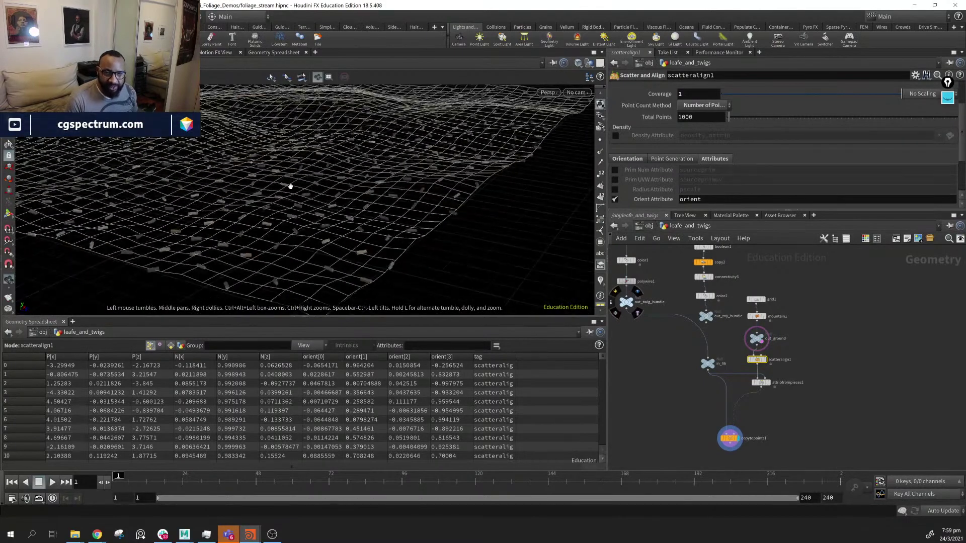
alt+right_drag(291, 185, 444, 241)
alt+drag(444, 242, 330, 248)
alt+right_drag(304, 198, 246, 184)
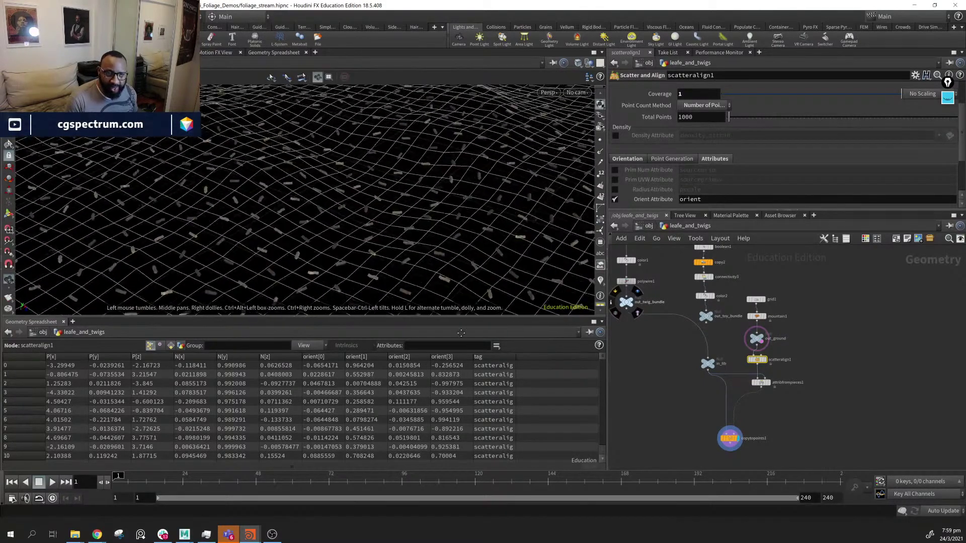
alt+drag(247, 184, 397, 245)
alt+middle_drag(397, 244, 459, 180)
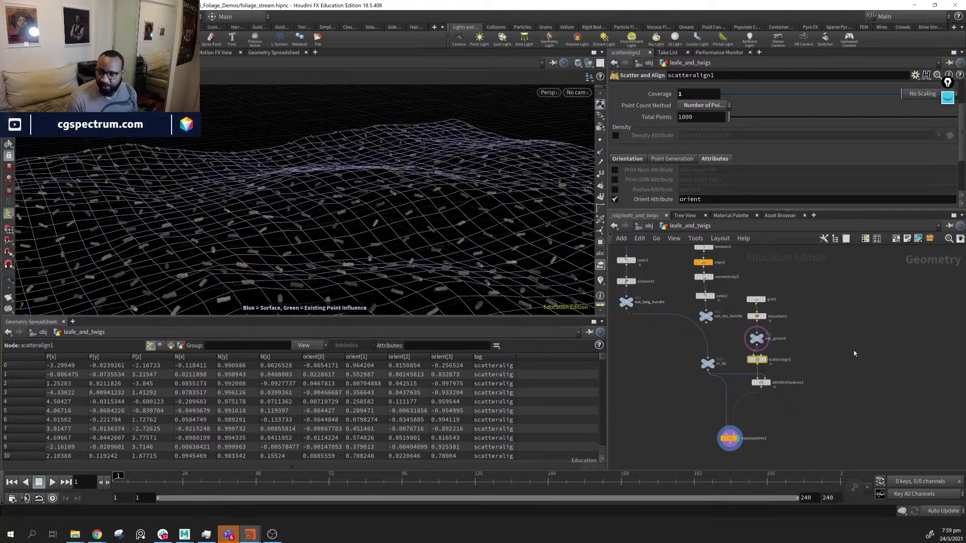
Turn off the template display of out_ground and check the twigs without the ground wireframe
click(765, 347)
alt+drag(397, 211, 372, 204)
alt+right_drag(373, 204, 420, 238)
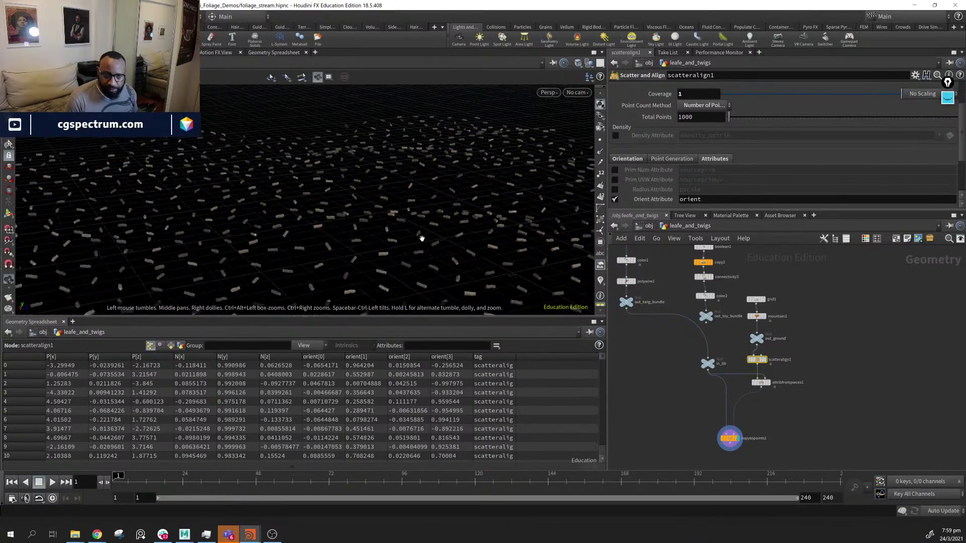
alt+drag(420, 238, 459, 284)
Thin the twigs by reducing polywire1's Wire Radius to 0.003, and check the copies up close
middle_drag(681, 312, 683, 379)
middle_drag(662, 330, 680, 377)
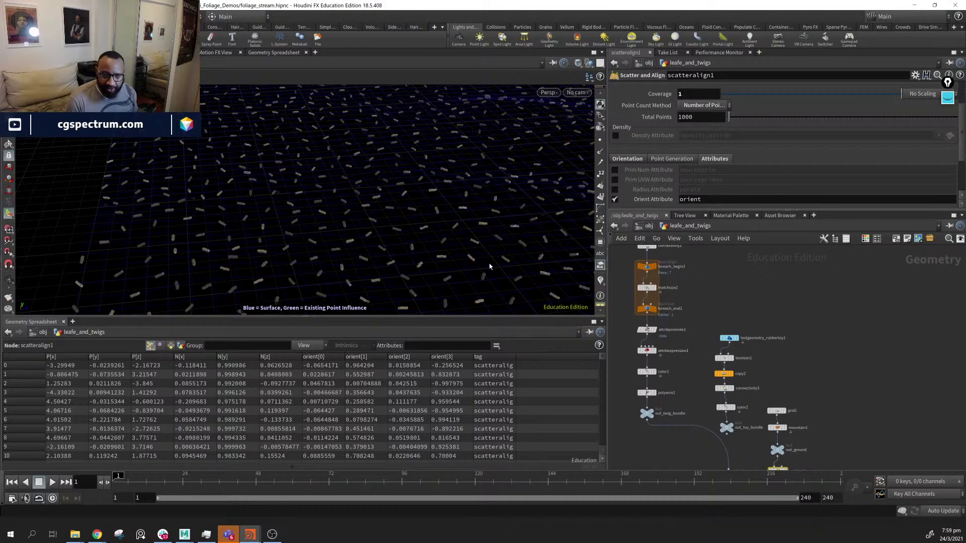
alt+middle_drag(491, 266, 466, 218)
alt+right_drag(466, 217, 482, 230)
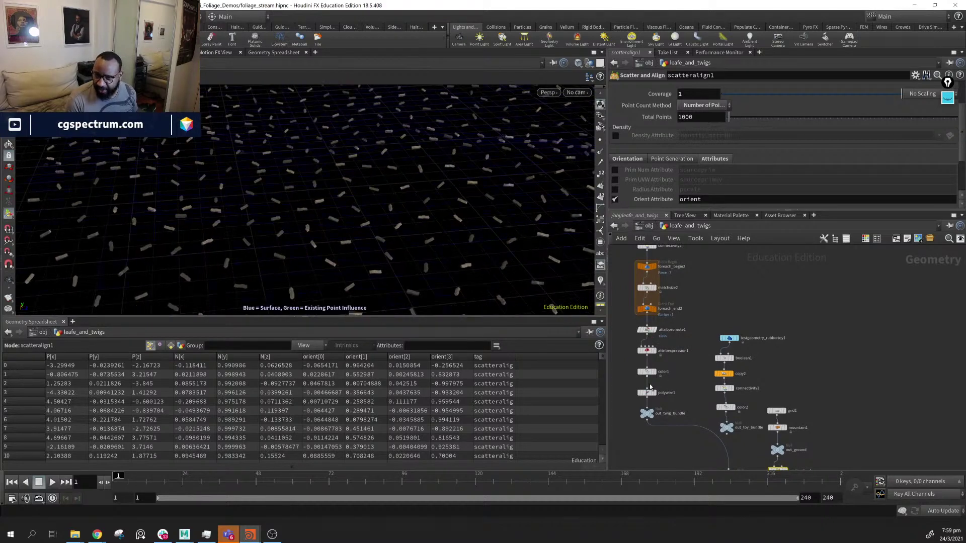
click(646, 392)
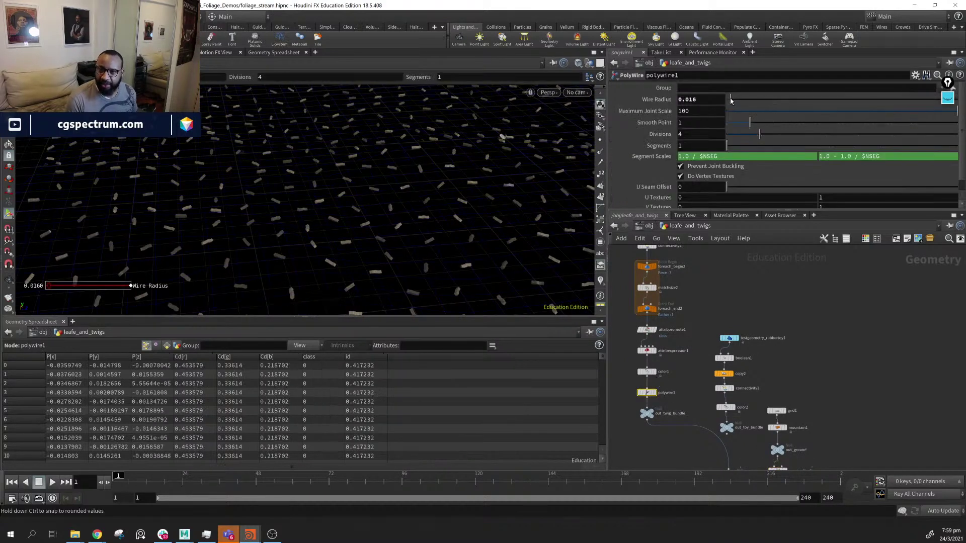
drag(731, 101, 730, 101)
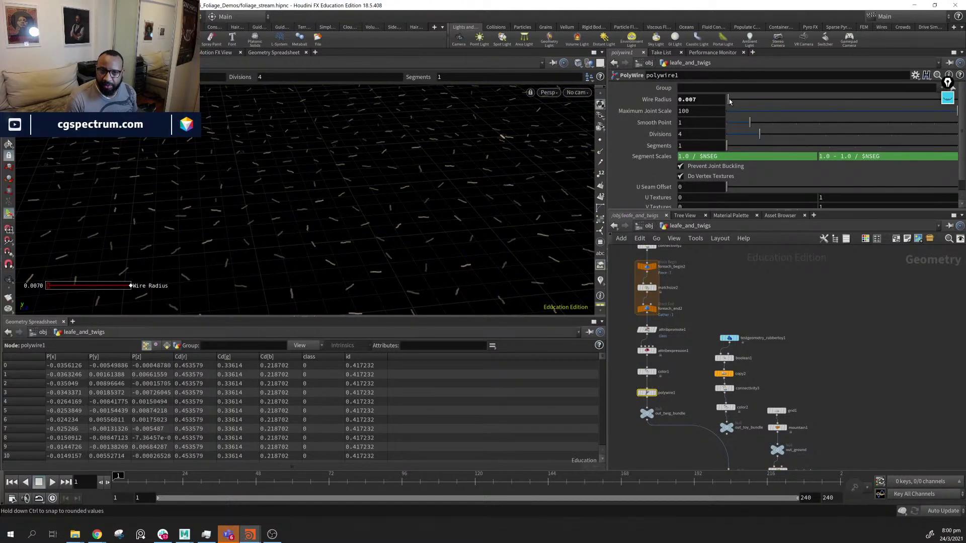
drag(730, 101, 729, 101)
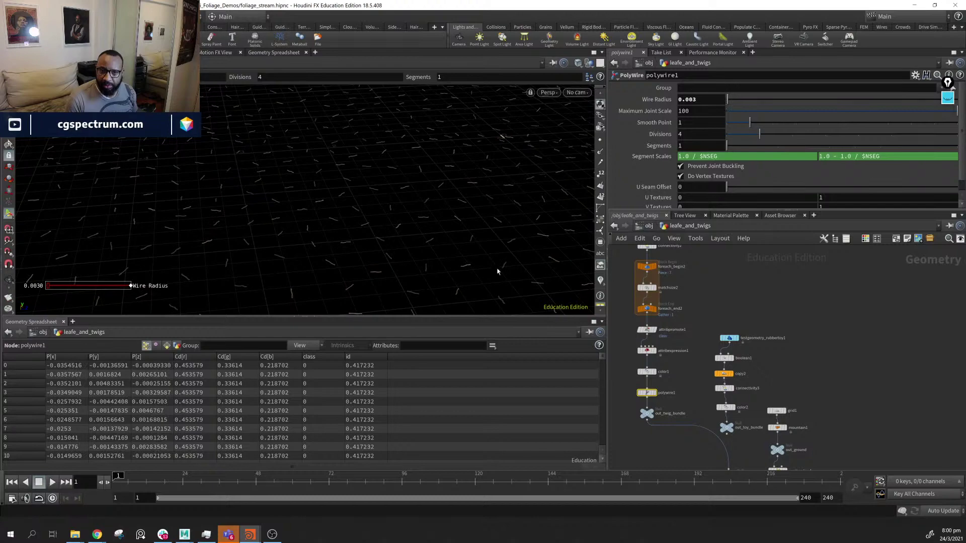
alt+drag(456, 263, 290, 194)
key(Return)
key(Escape)
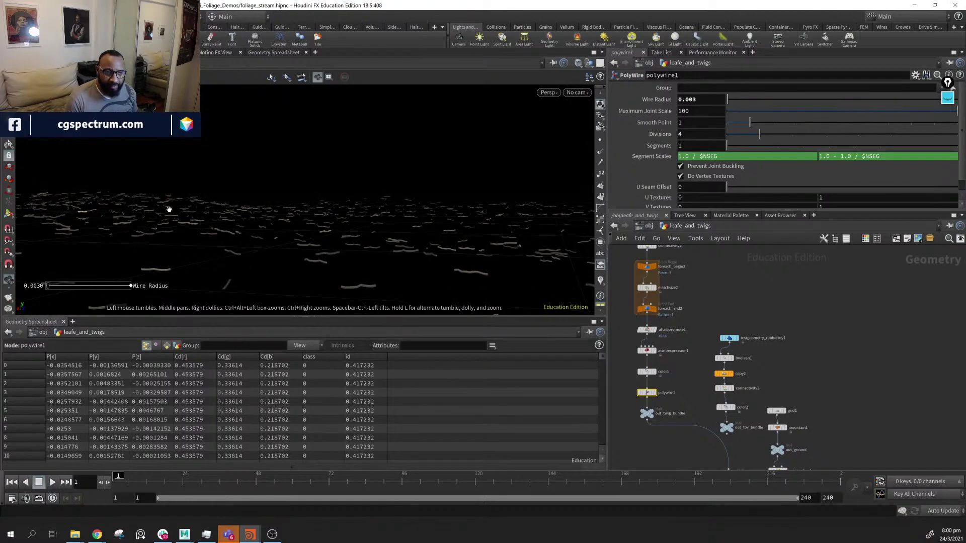
key(Return)
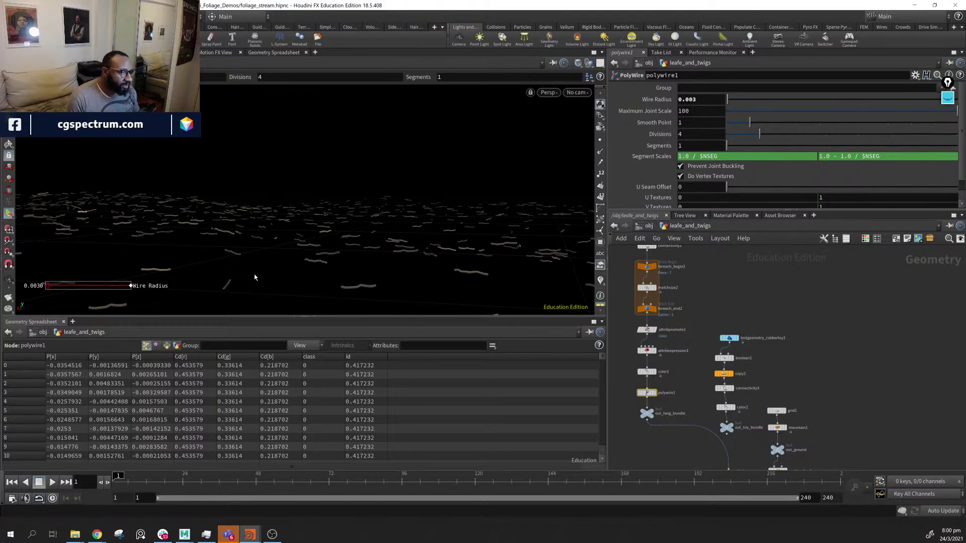
key(Escape)
drag(327, 262, 403, 283)
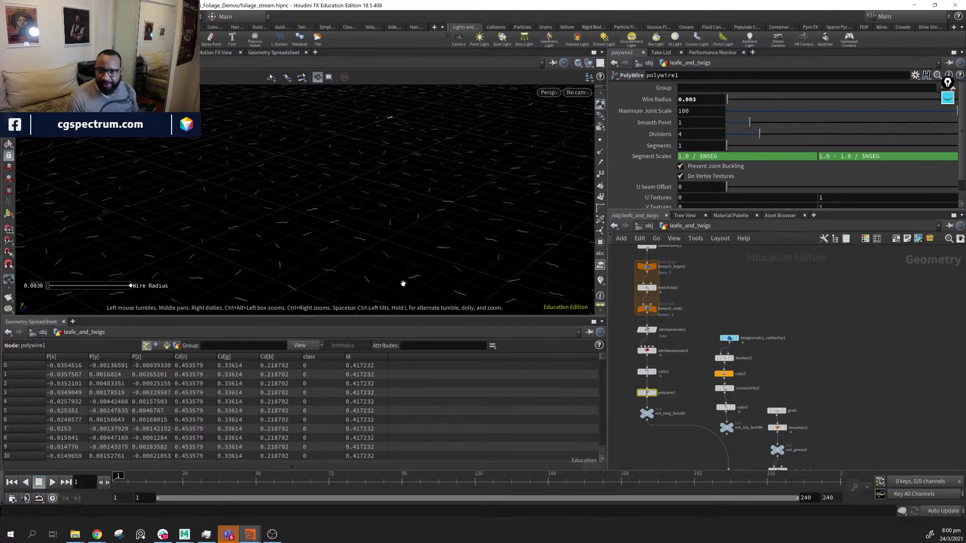
Increase scatteralign1's Total Points to 3600
middle_drag(837, 347, 824, 286)
click(780, 410)
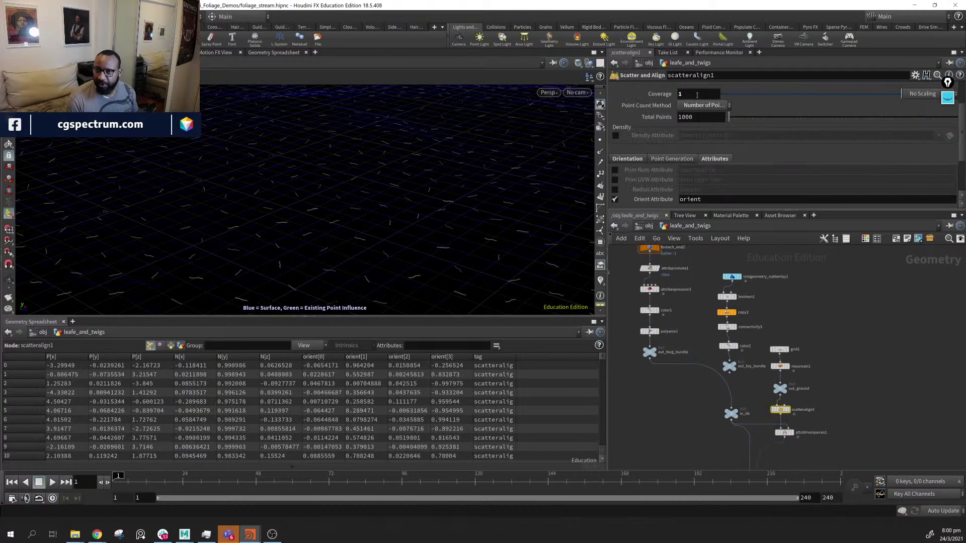
drag(732, 121, 736, 122)
key(Escape)
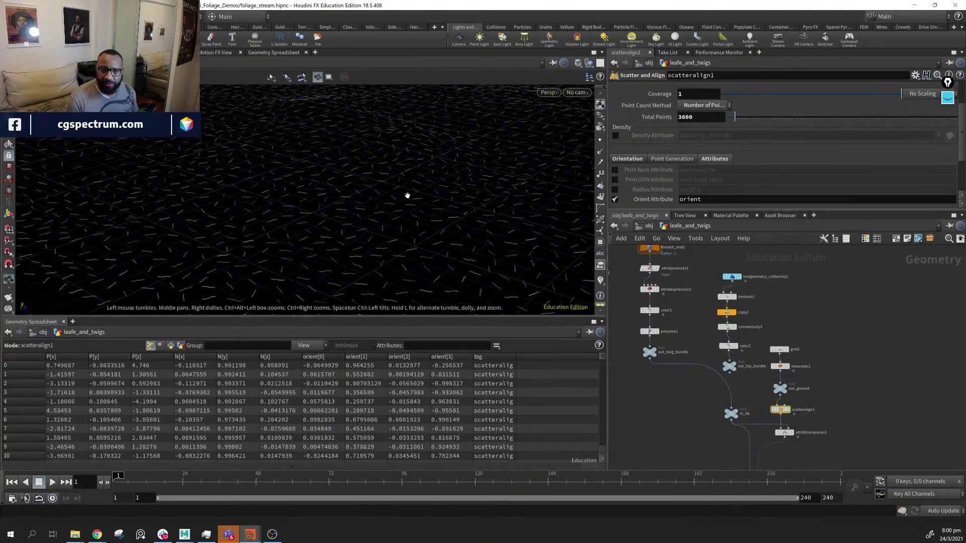
drag(407, 196, 325, 222)
Review the denser twig scatter in the viewport along with the node network and scatteralign1's parameters
click(783, 412)
middle_drag(939, 418, 871, 363)
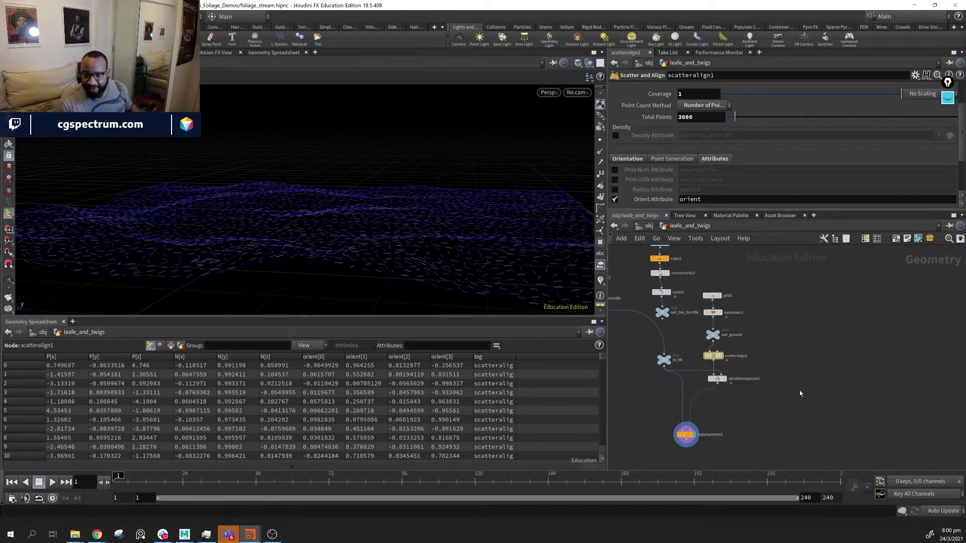
middle_drag(695, 322, 830, 428)
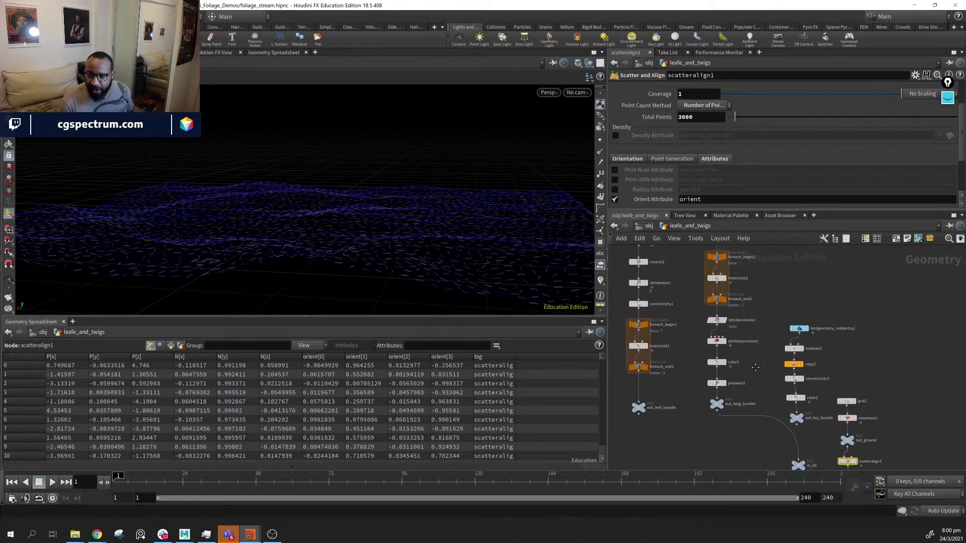
middle_drag(754, 283, 737, 243)
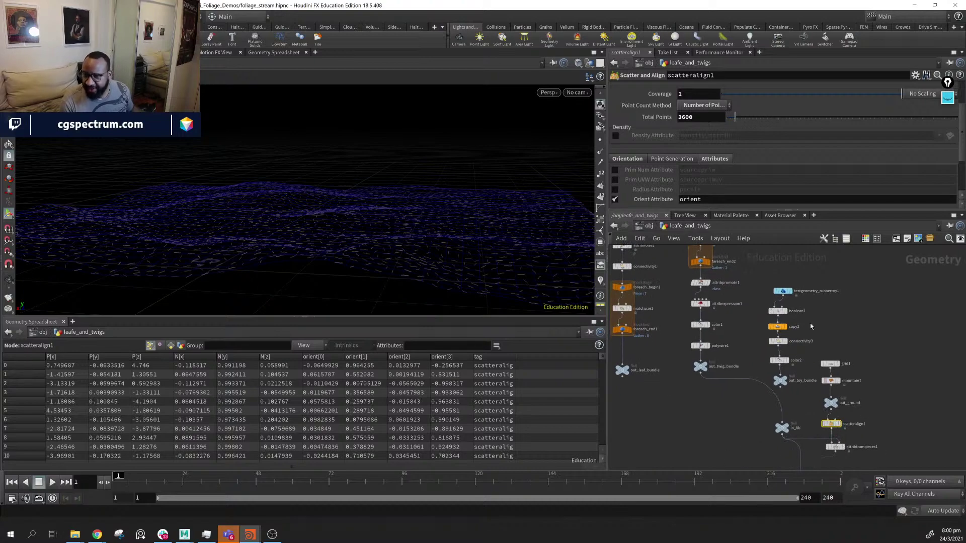
key(Escape)
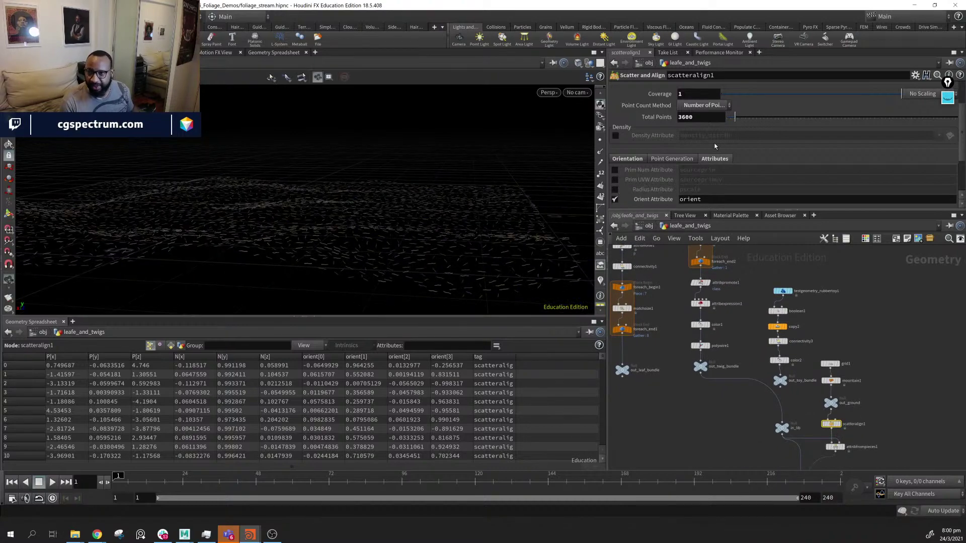
drag(440, 248, 456, 249)
drag(187, 163, 403, 128)
drag(310, 179, 203, 208)
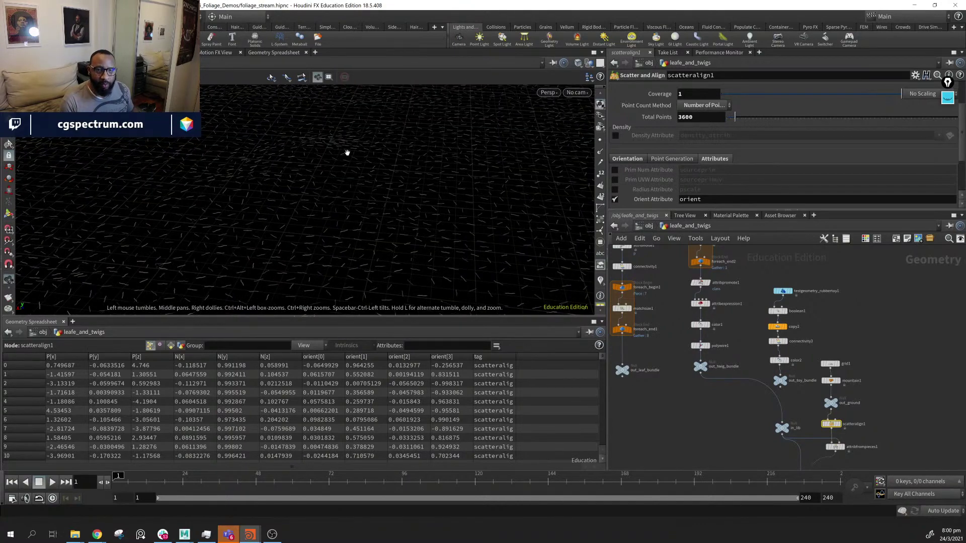
drag(347, 152, 376, 207)
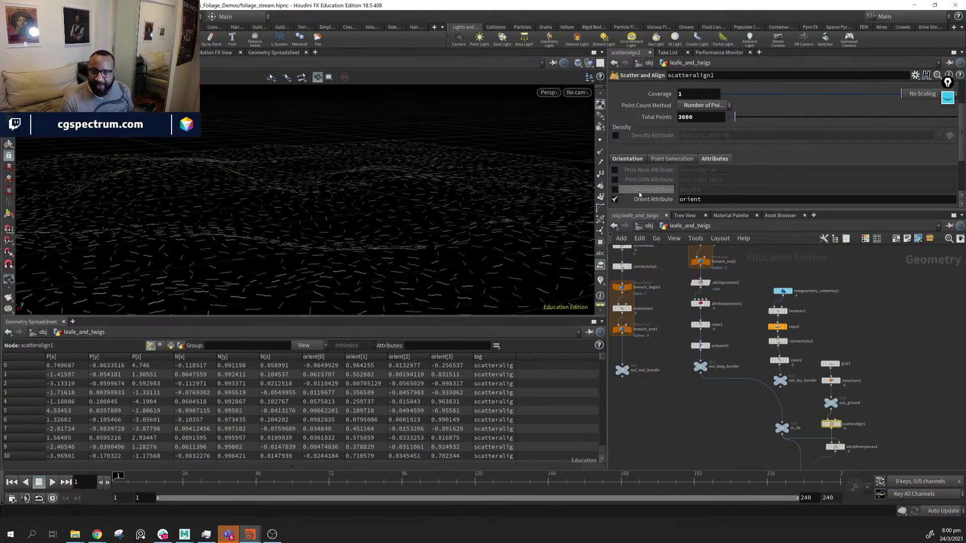
scroll(734, 152, up, 3)
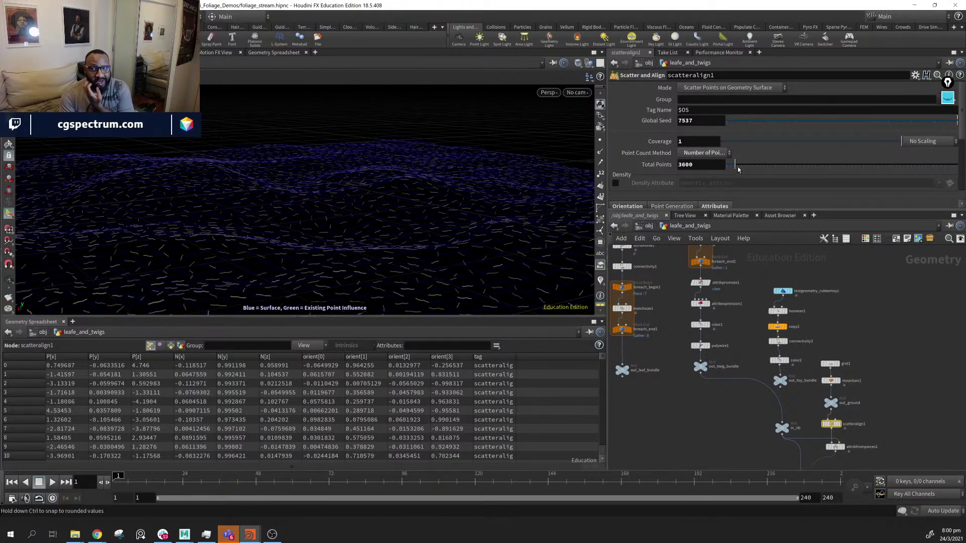
scroll(772, 155, down, 5)
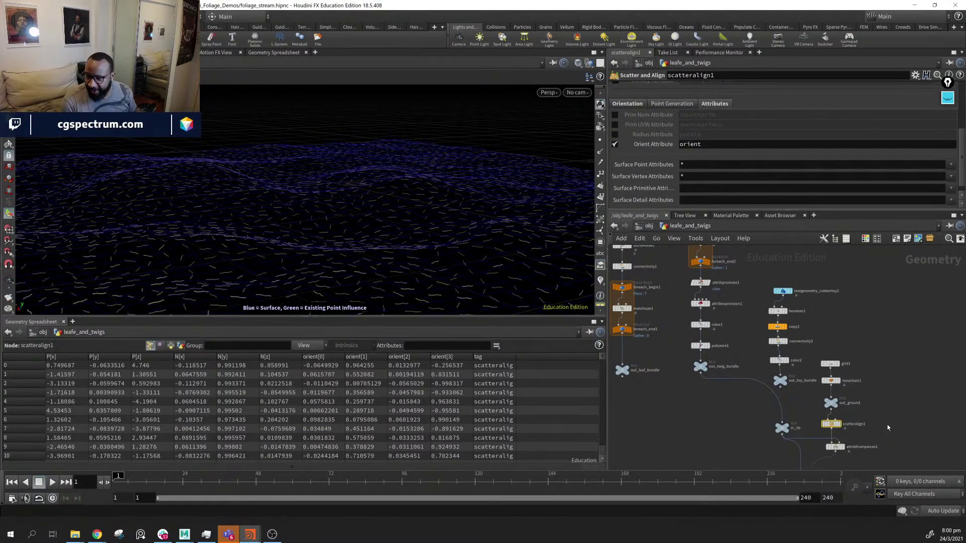
Move grid1, mountain1, out_ground and scatteralign1 together upward to leave space above attribfrompieces1
middle_drag(888, 428, 839, 330)
drag(783, 407, 796, 358)
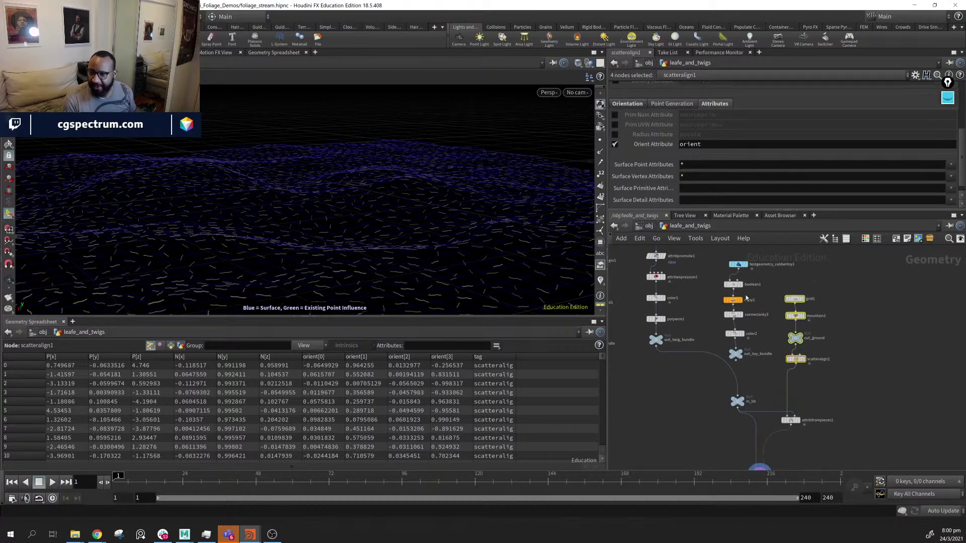
scroll(698, 166, up, 5)
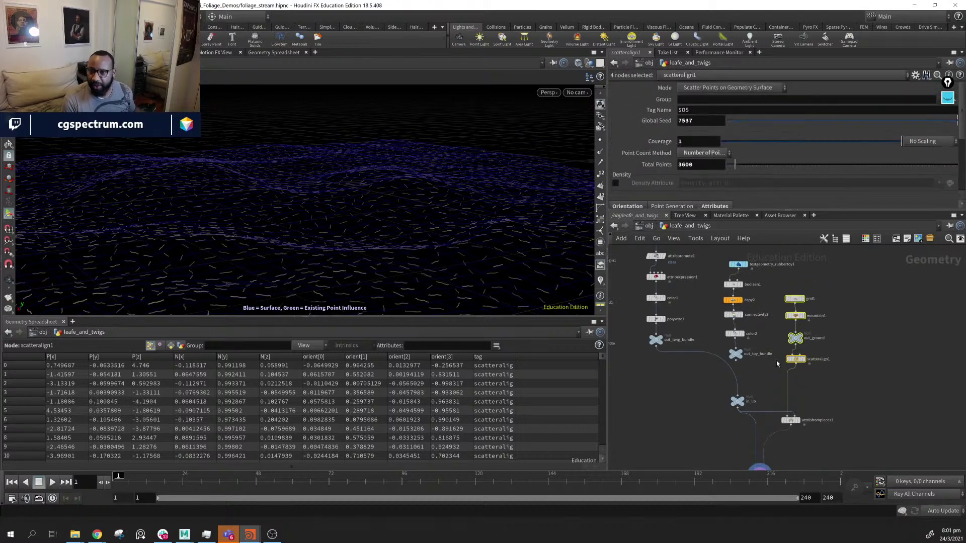
Examine scatteralign1's general, attribute, point generation and orientation parameters, briefly toggling its Radius Attribute output
click(795, 358)
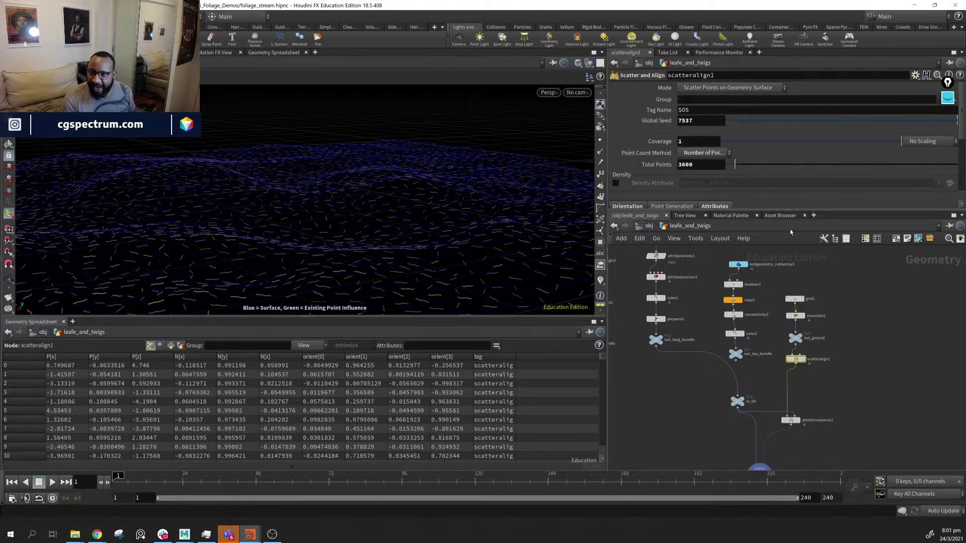
scroll(705, 151, down, 5)
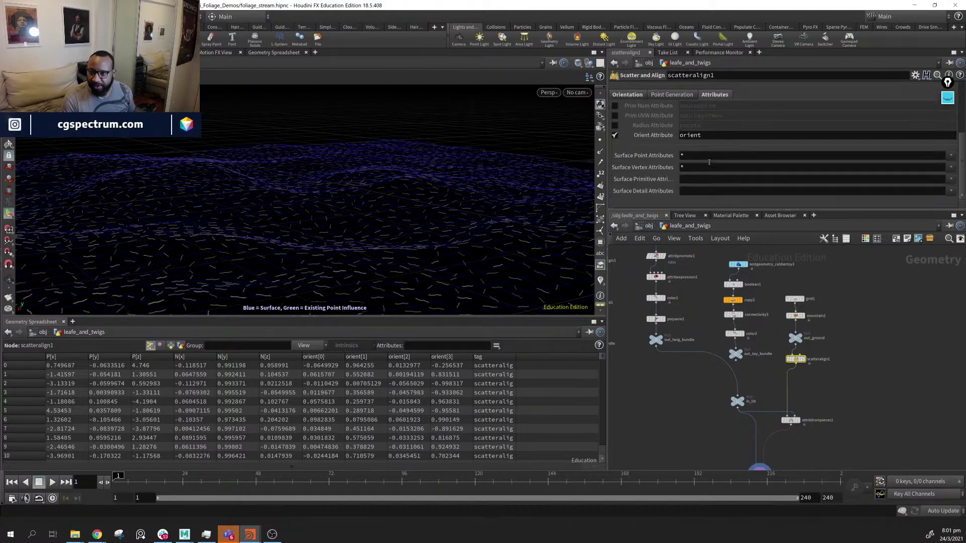
scroll(699, 154, up, 5)
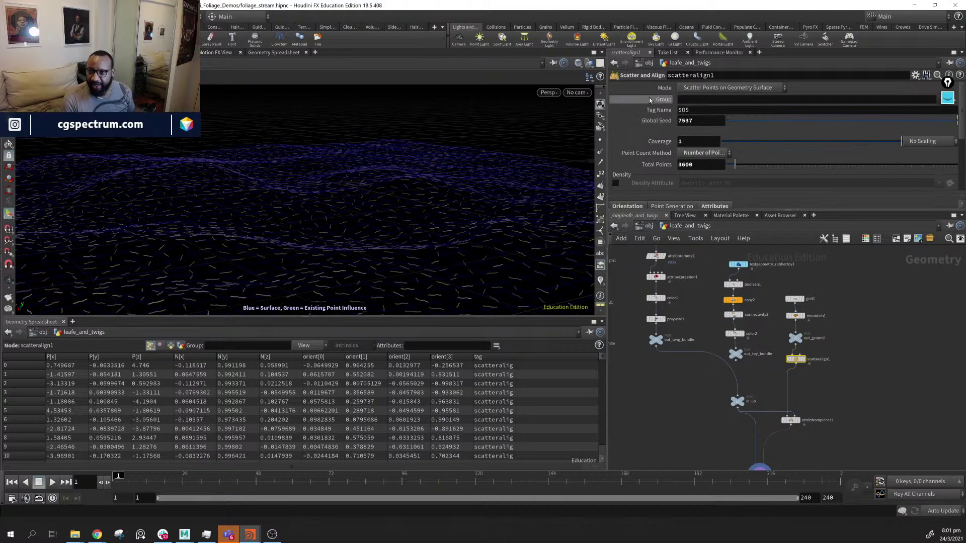
scroll(653, 166, down, 5)
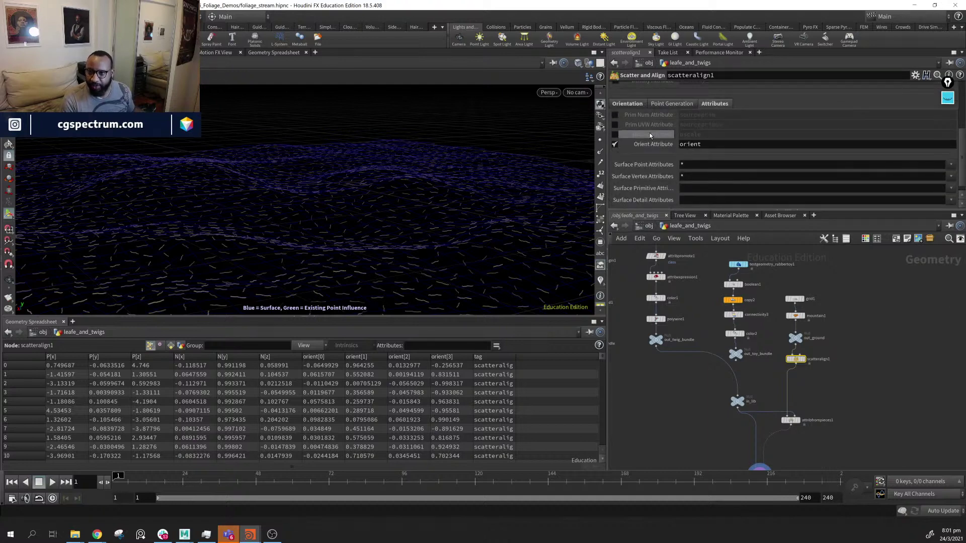
click(615, 134)
click(614, 134)
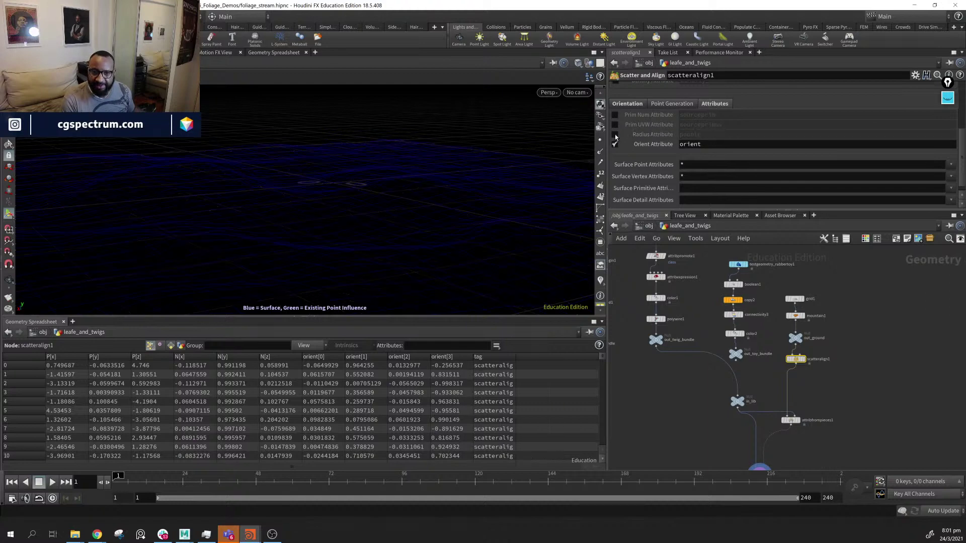
scroll(674, 151, up, 3)
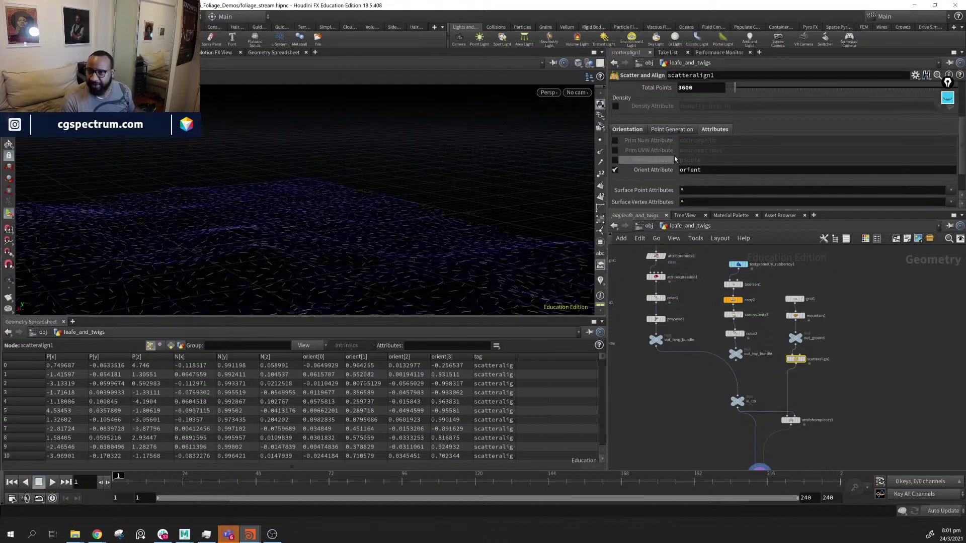
click(688, 143)
scroll(625, 179, down, 2)
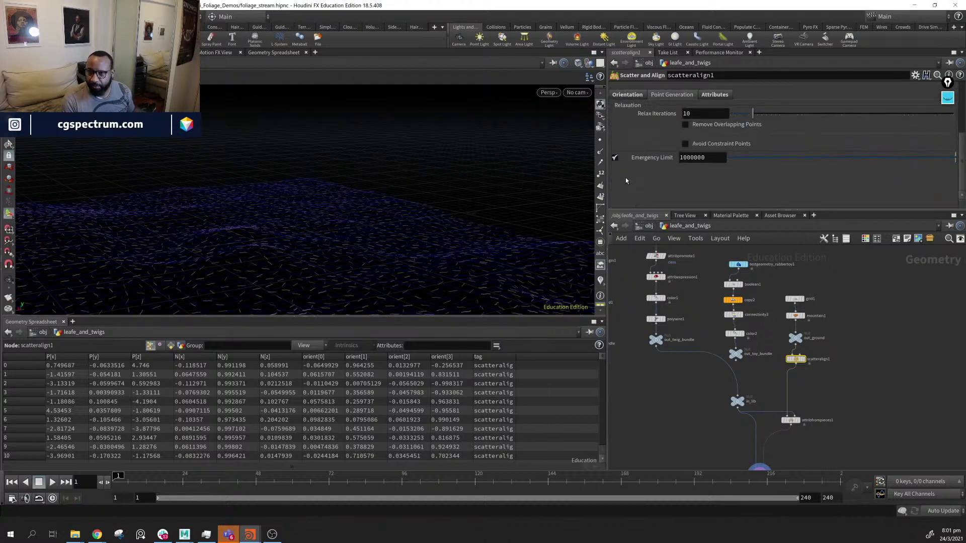
click(627, 121)
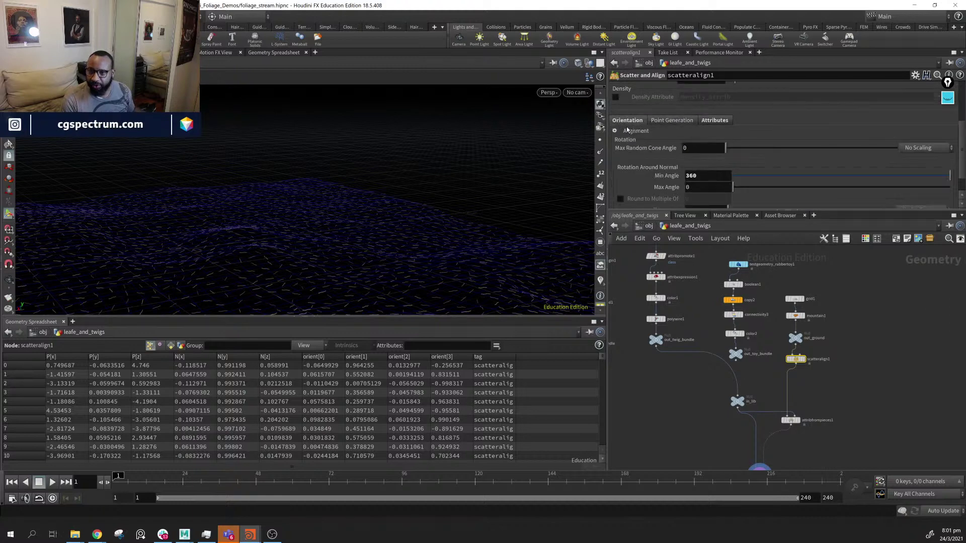
scroll(649, 170, down, 1)
scroll(635, 177, up, 4)
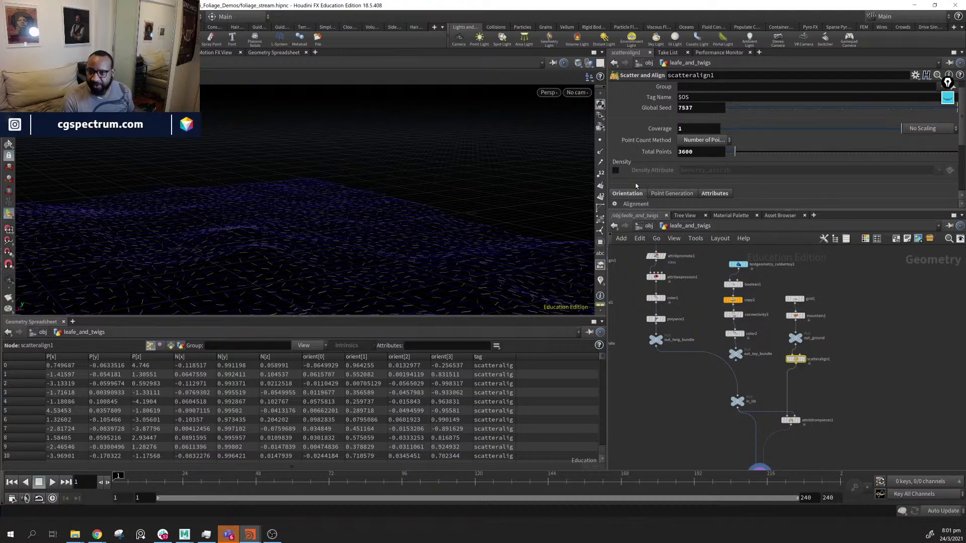
alt+drag(491, 245, 381, 236)
key(Return)
Insert an Attribute Randomize node between scatteralign1 and attribfrompieces1
scroll(754, 356, up, 5)
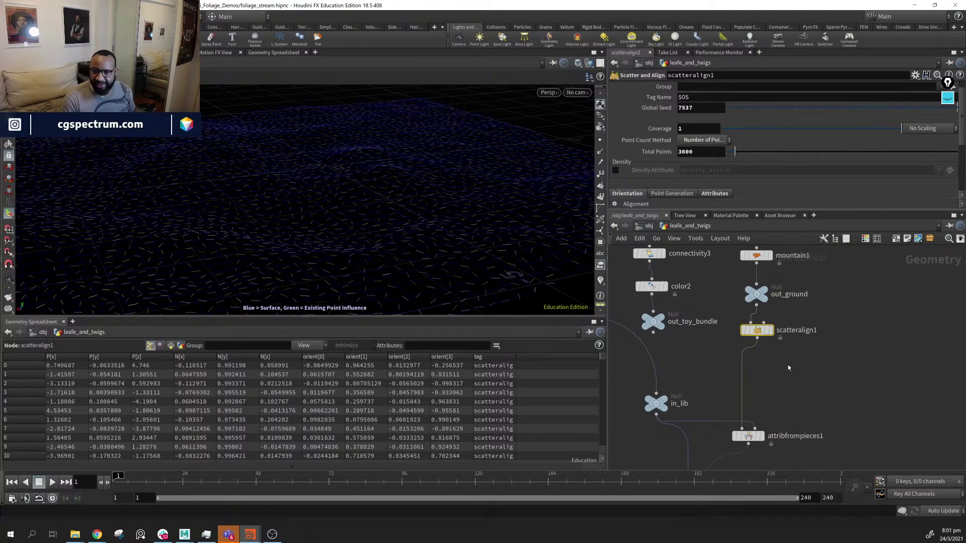
key(Tab)
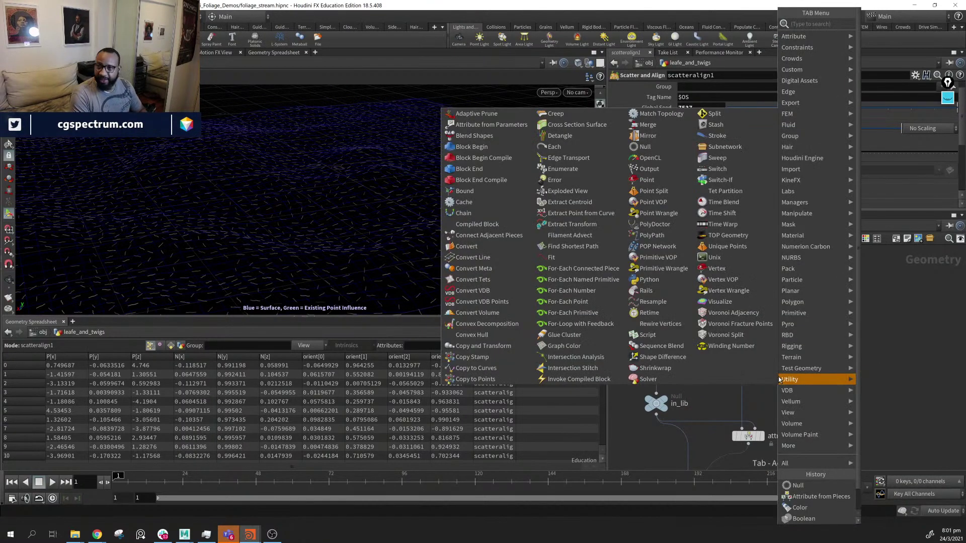
text(a r)
key(Down)
key(Down)
key(Down)
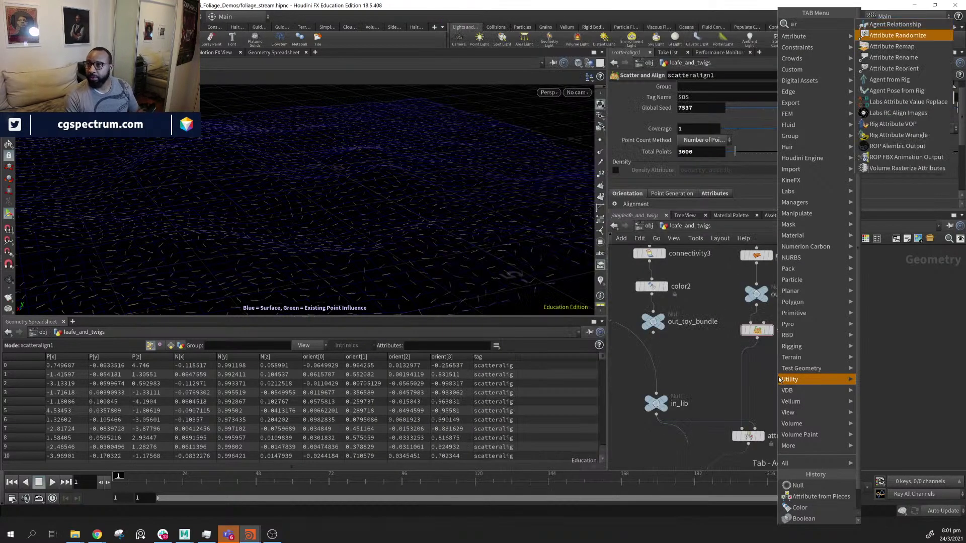
key(Up)
key(Up)
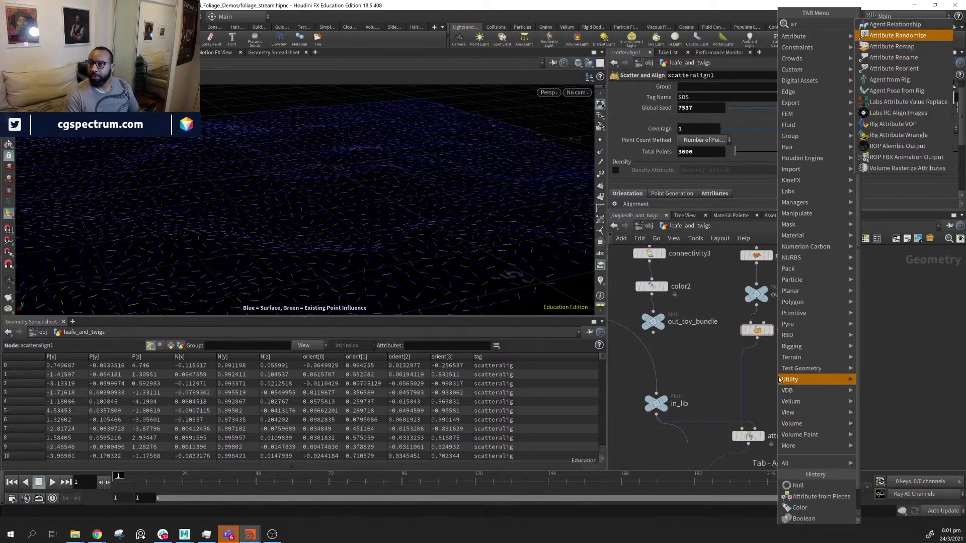
key(Return)
click(778, 378)
drag(779, 379, 741, 384)
alt+drag(411, 256, 427, 247)
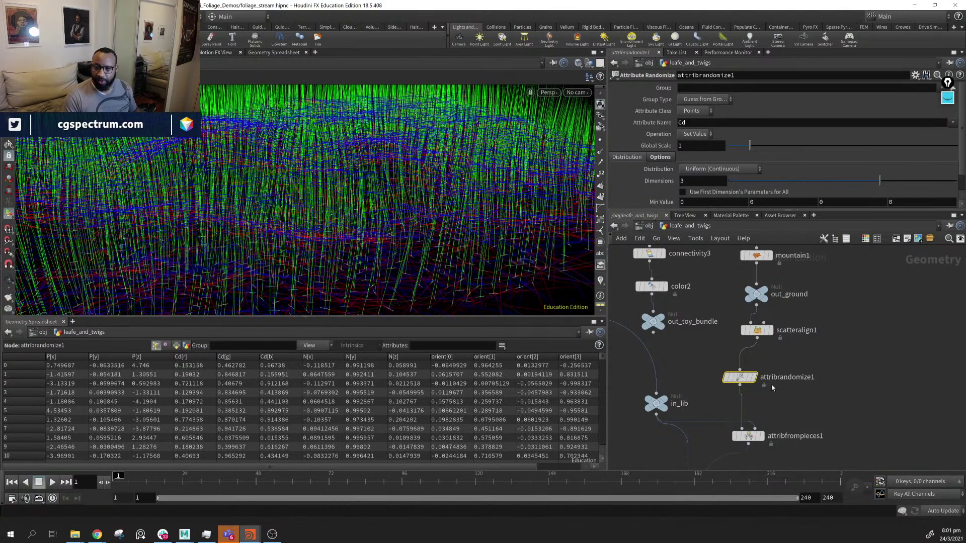
Preview attribrandomize1's output in the viewport and return the display to copytopoints1
click(754, 386)
middle_drag(788, 422, 821, 343)
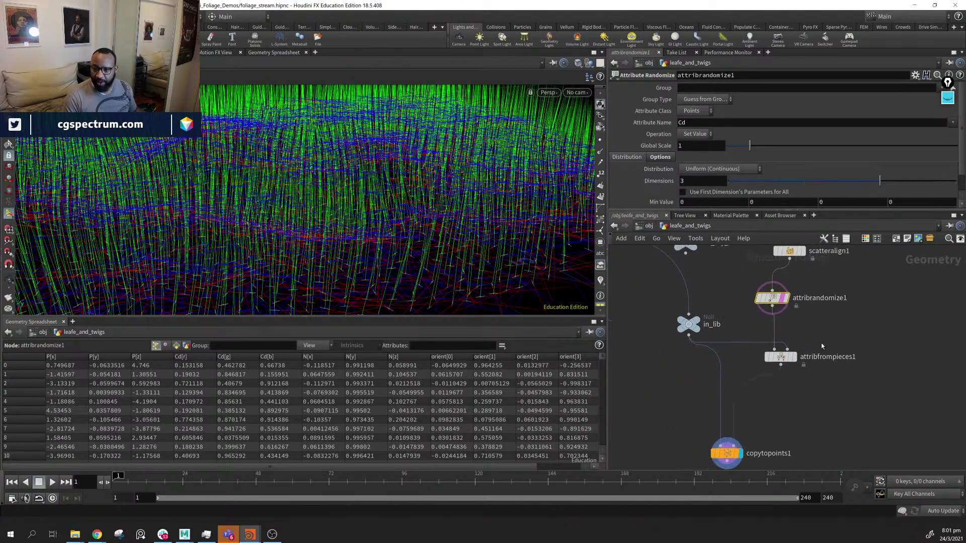
click(739, 453)
scroll(390, 216, up, 5)
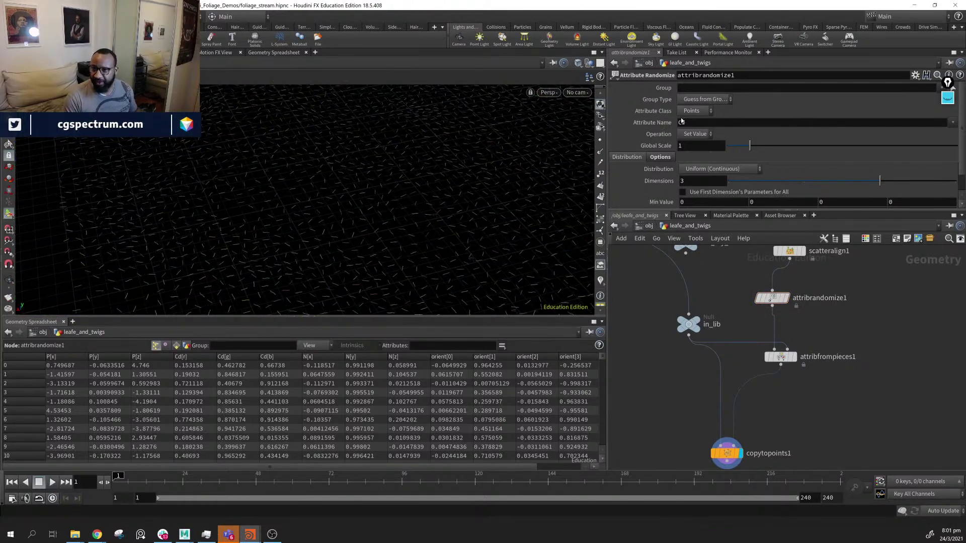
Set attribrandomize1's Attribute Name to pscale and inspect the randomly scaled twigs up close
click(954, 122)
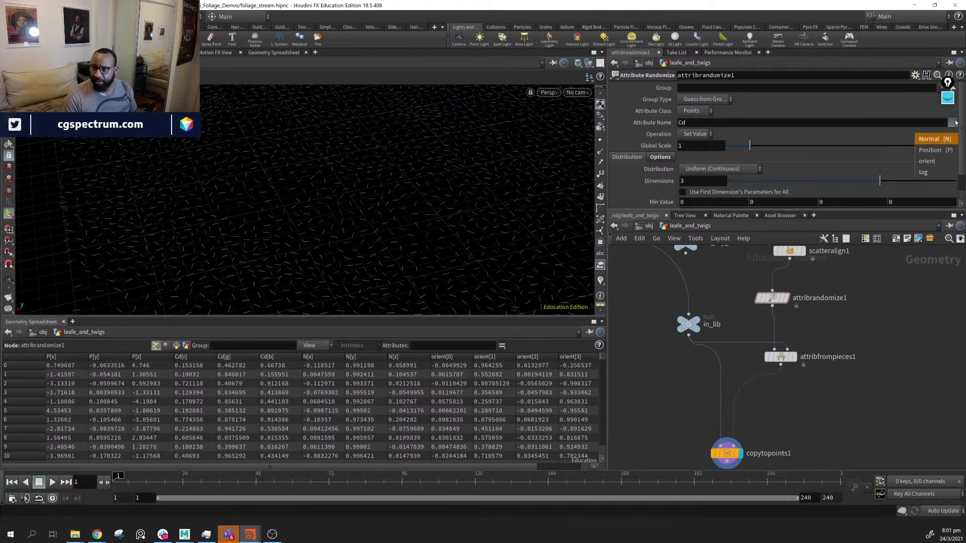
click(870, 122)
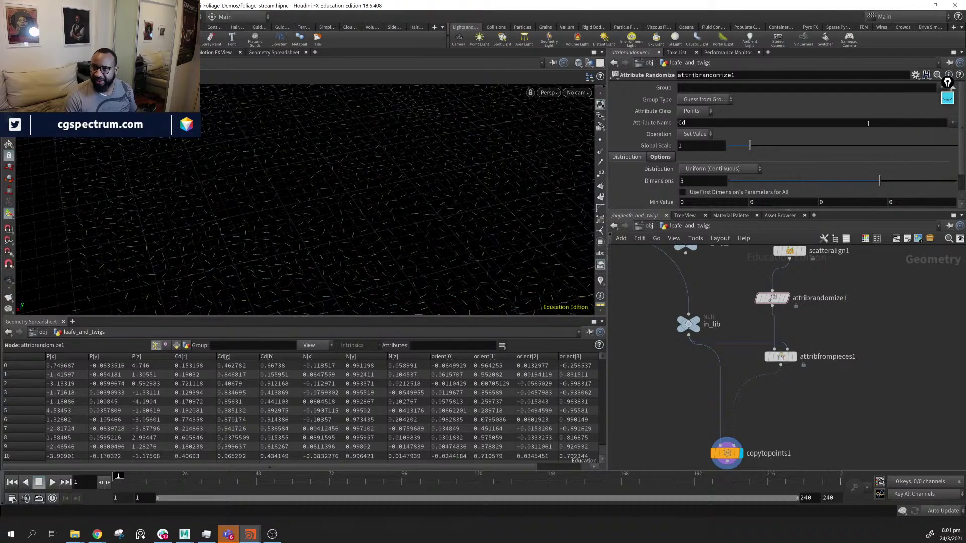
double_click(867, 123)
text(p)
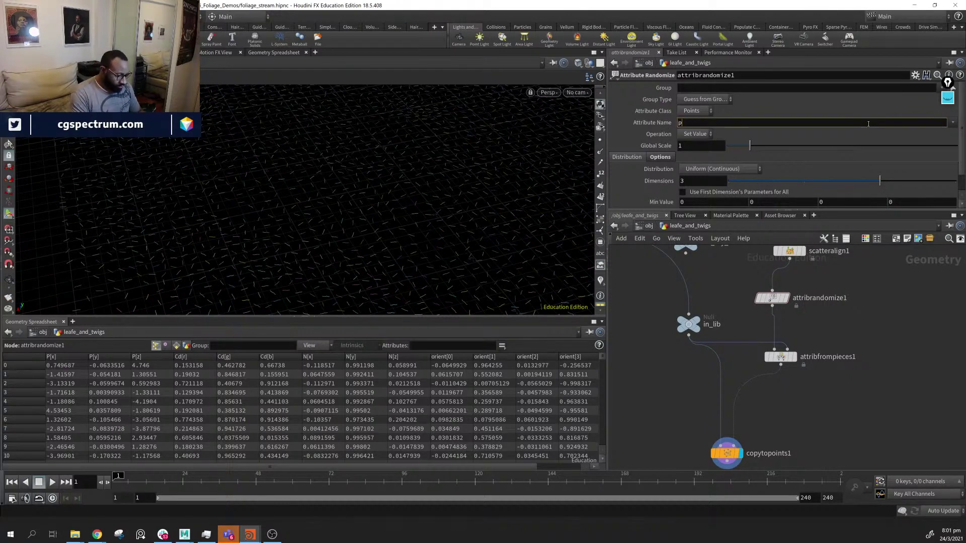
text(scale)
key(Return)
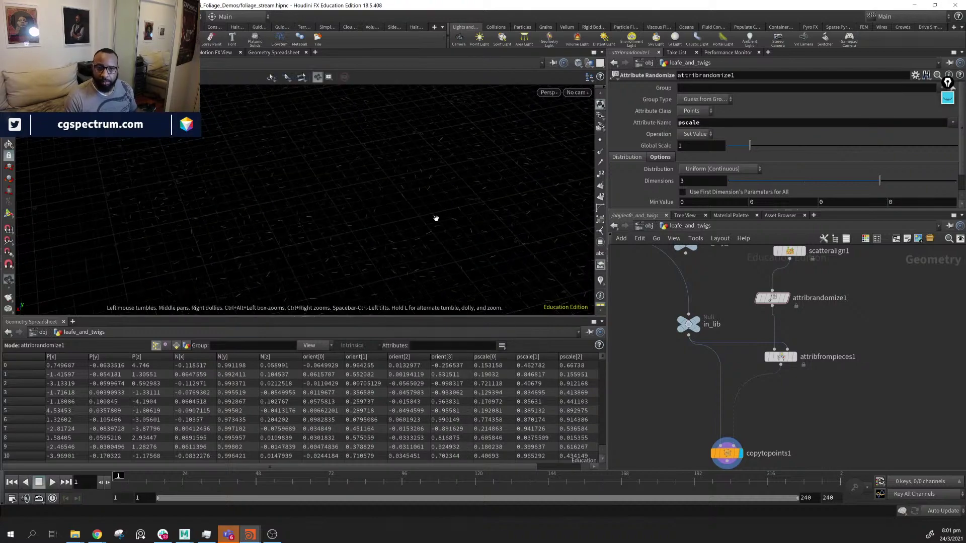
alt+drag(436, 218, 440, 213)
alt+right_drag(440, 213, 507, 263)
alt+drag(507, 263, 376, 239)
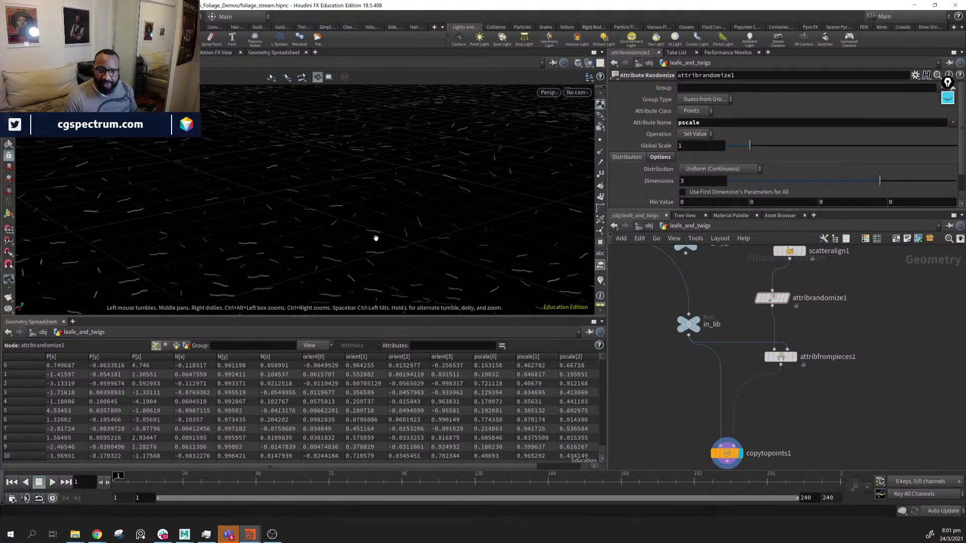
scroll(711, 173, down, 2)
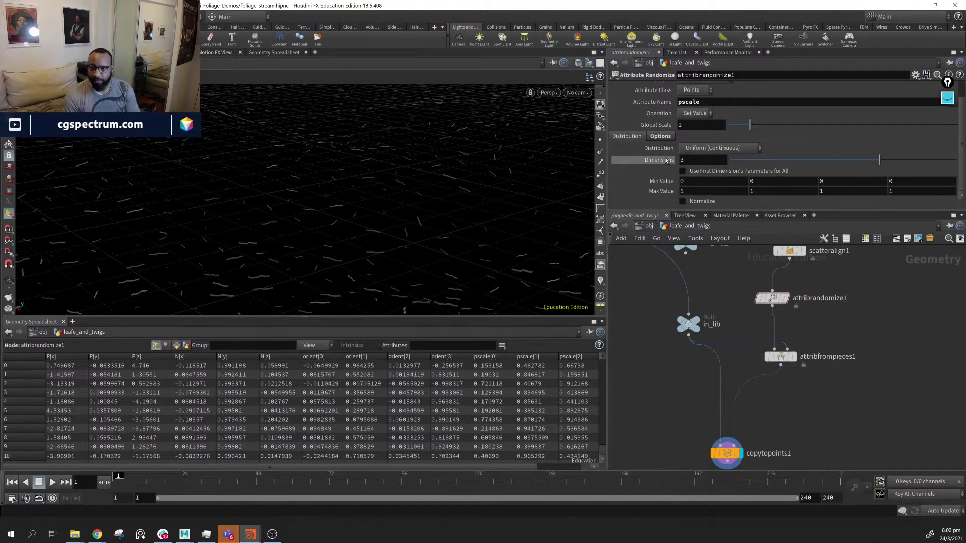
Lower out_twig_bundle to make room and insert a Transform node between polywire1 and out_twig_bundle
middle_drag(840, 321, 864, 385)
middle_drag(762, 344, 875, 455)
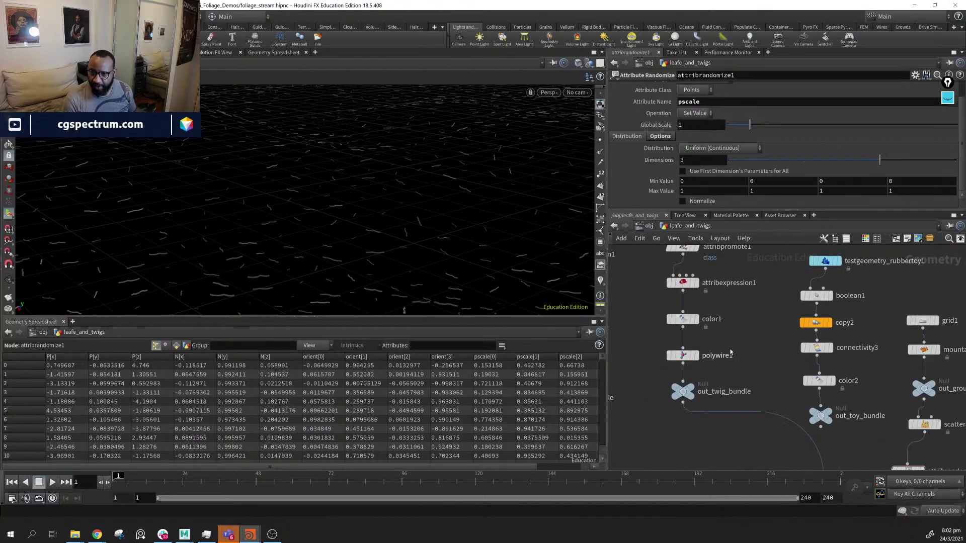
middle_drag(745, 323, 763, 245)
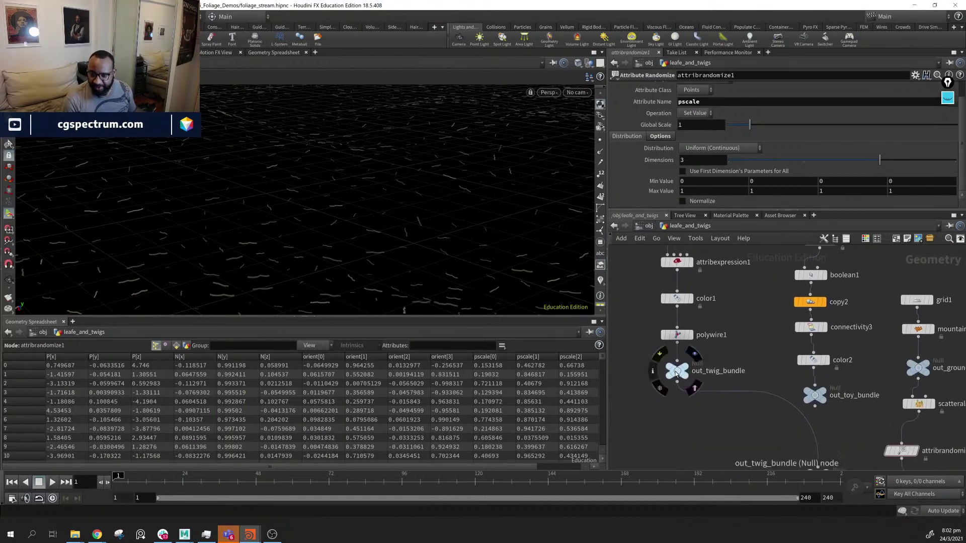
drag(676, 371, 677, 403)
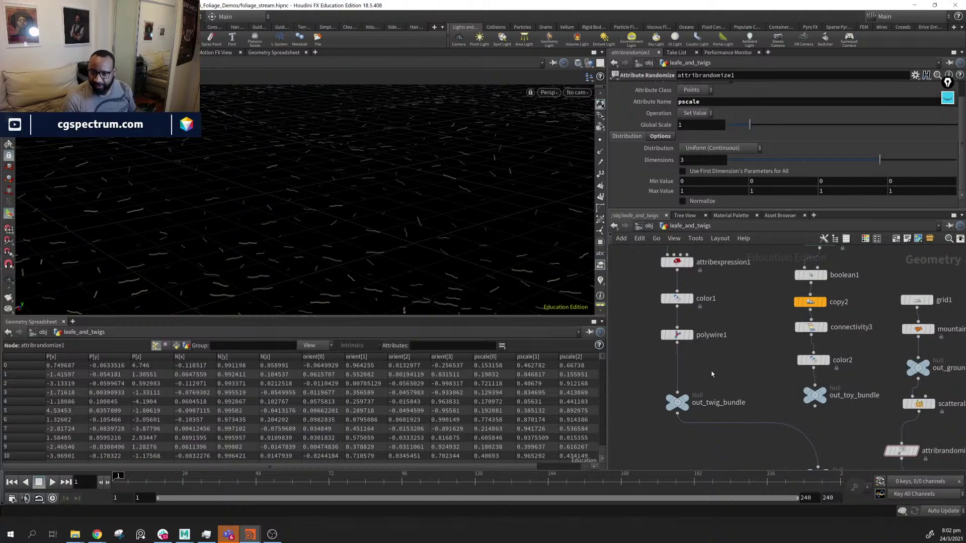
key(Tab)
text(t)
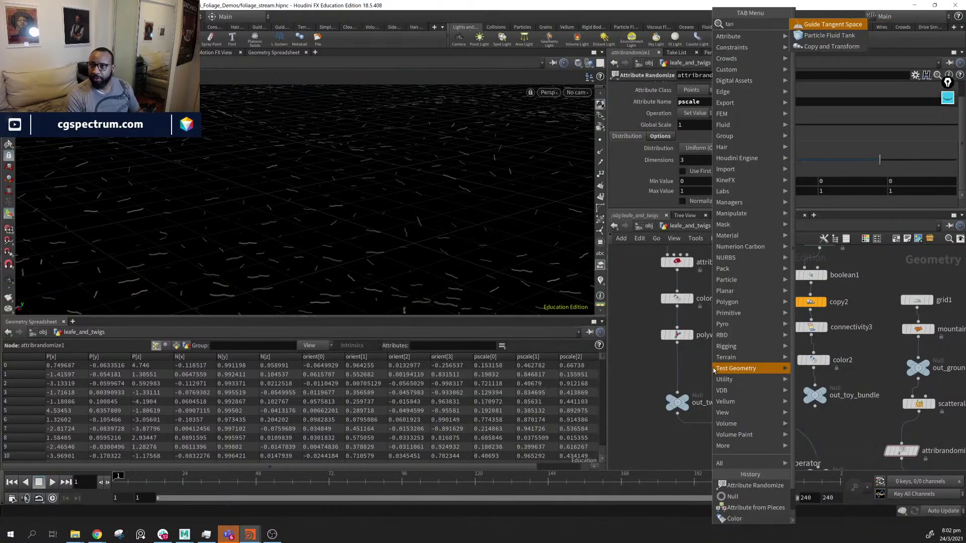
text(r)
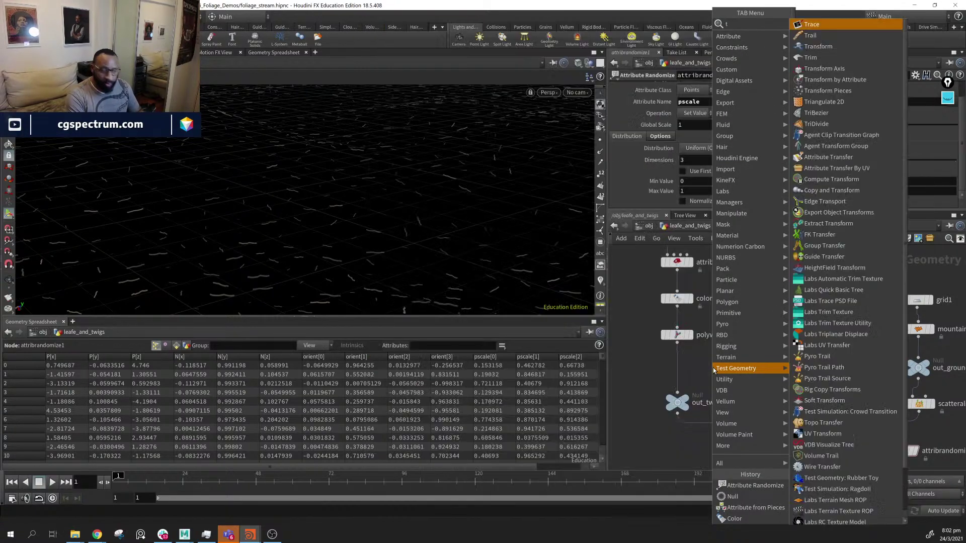
key(Down)
key(Down)
key(Return)
click(714, 370)
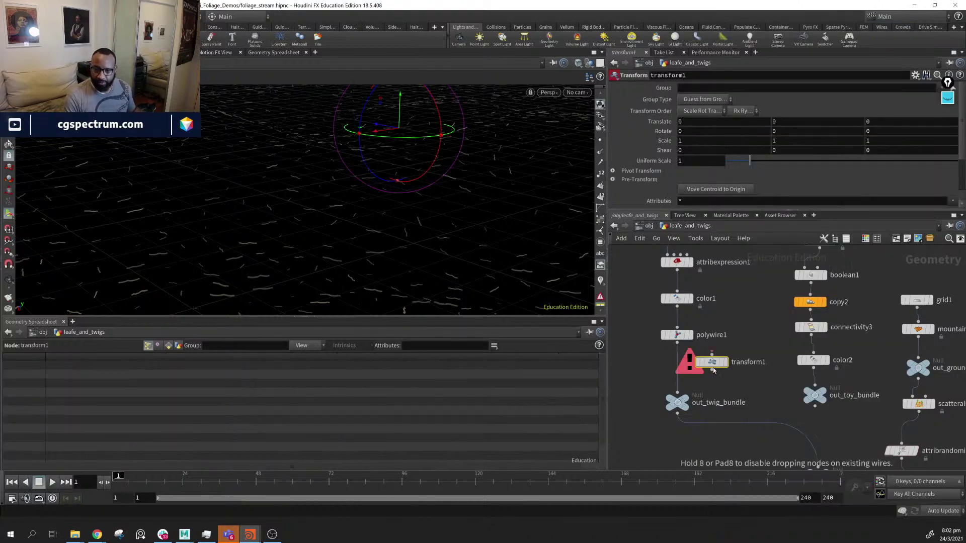
drag(720, 367, 683, 375)
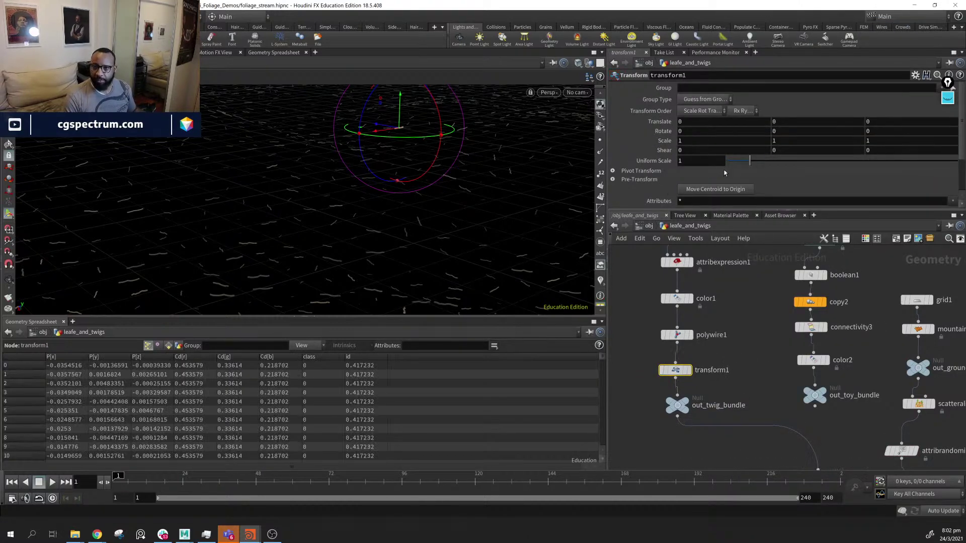
Enlarge the twigs by setting transform1's Uniform Scale to 2.4, and check the scatter from several angles
drag(748, 162, 782, 162)
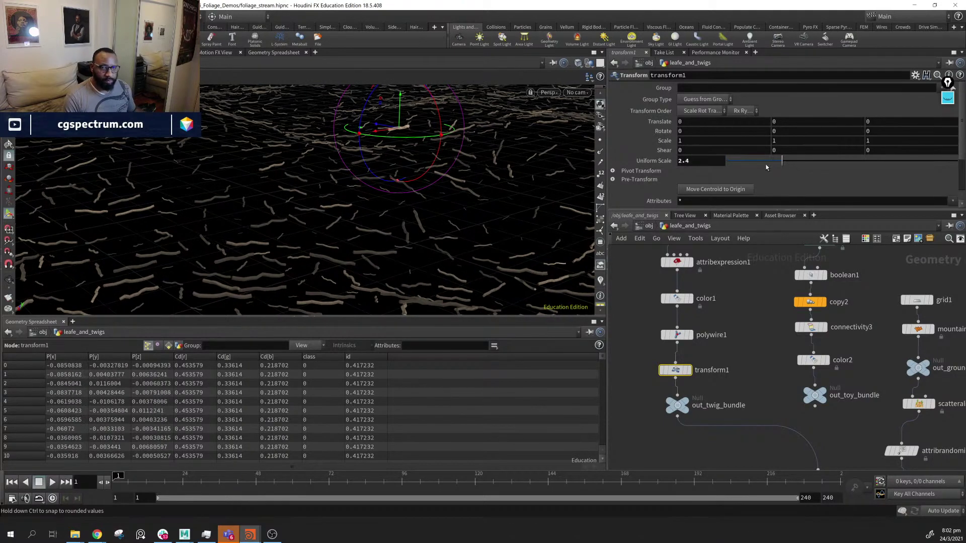
alt+drag(460, 163, 415, 207)
alt+right_drag(416, 206, 333, 187)
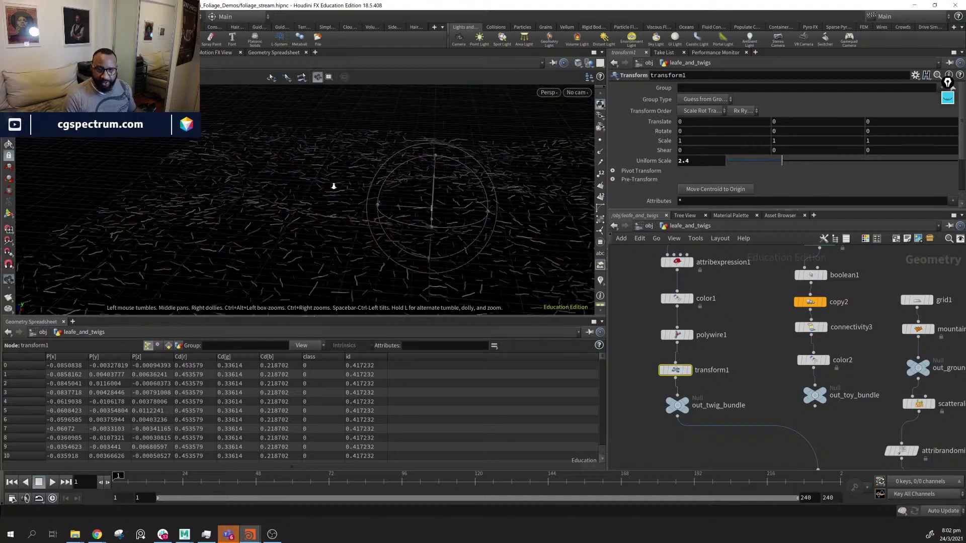
drag(334, 186, 354, 201)
key(Return)
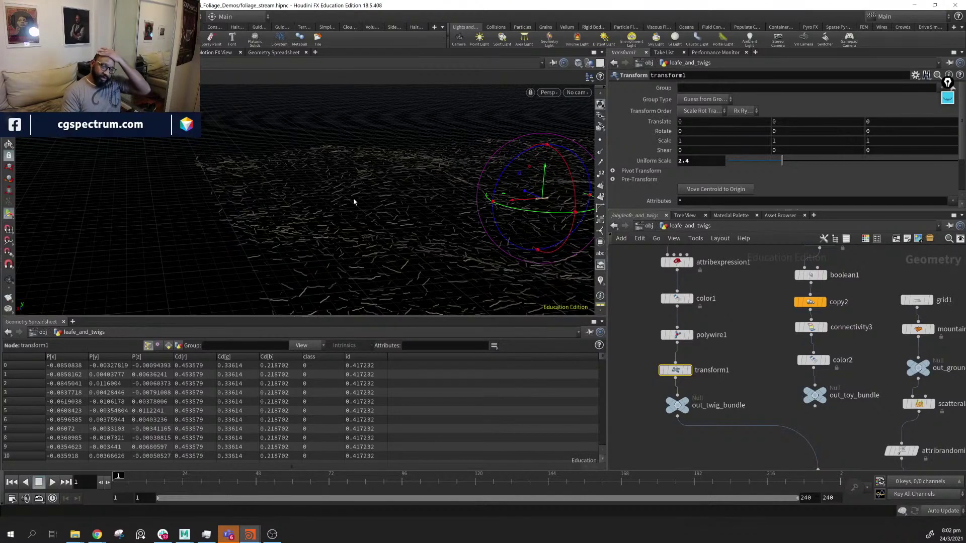
key(Escape)
drag(468, 209, 381, 208)
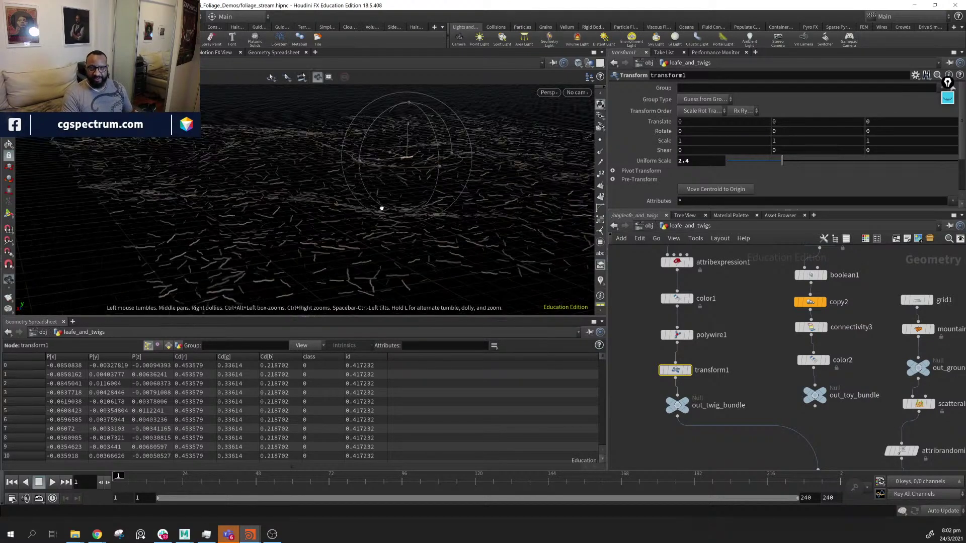
key(Return)
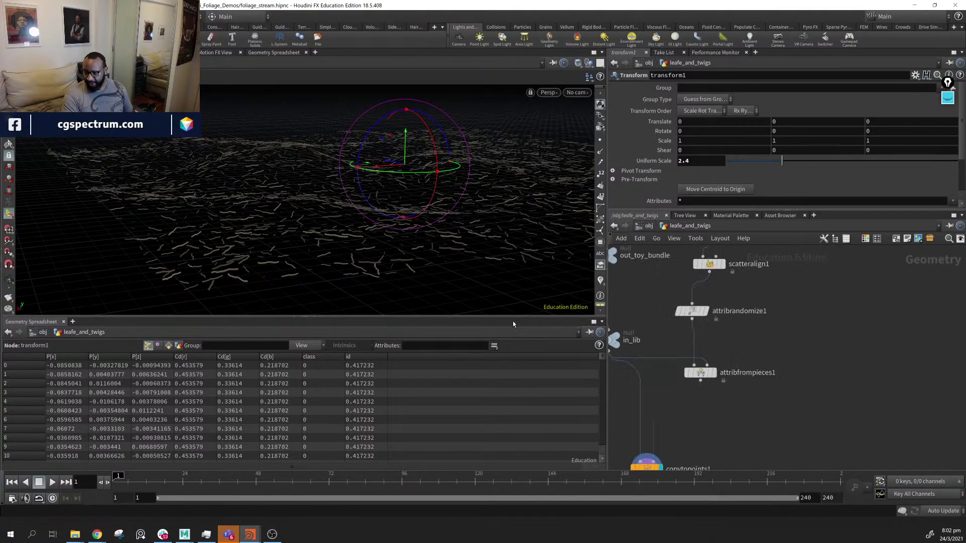
middle_drag(796, 393, 882, 360)
scroll(881, 360, down, 1)
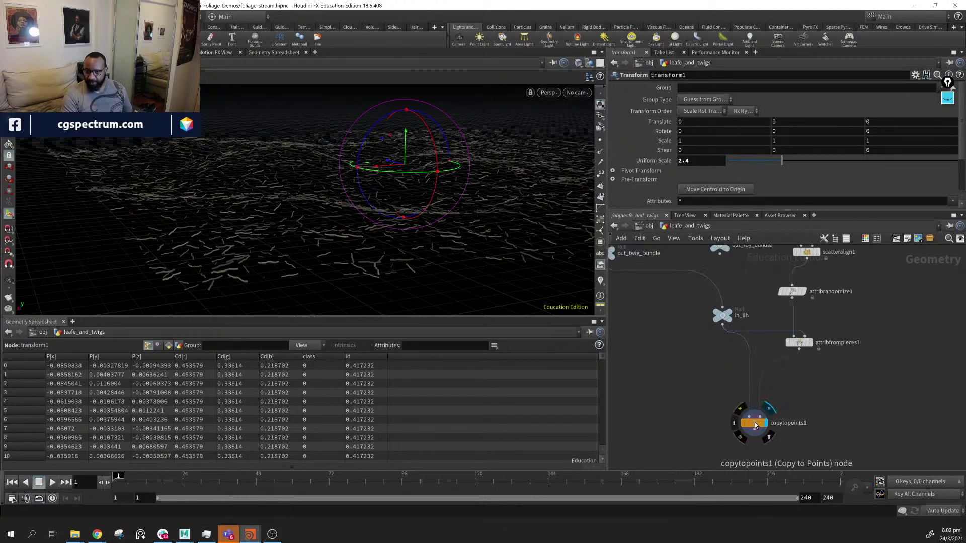
Reposition copytopoints1 below in_lib and attribfrompieces1 in the node network
drag(755, 425, 667, 445)
middle_drag(818, 351, 697, 382)
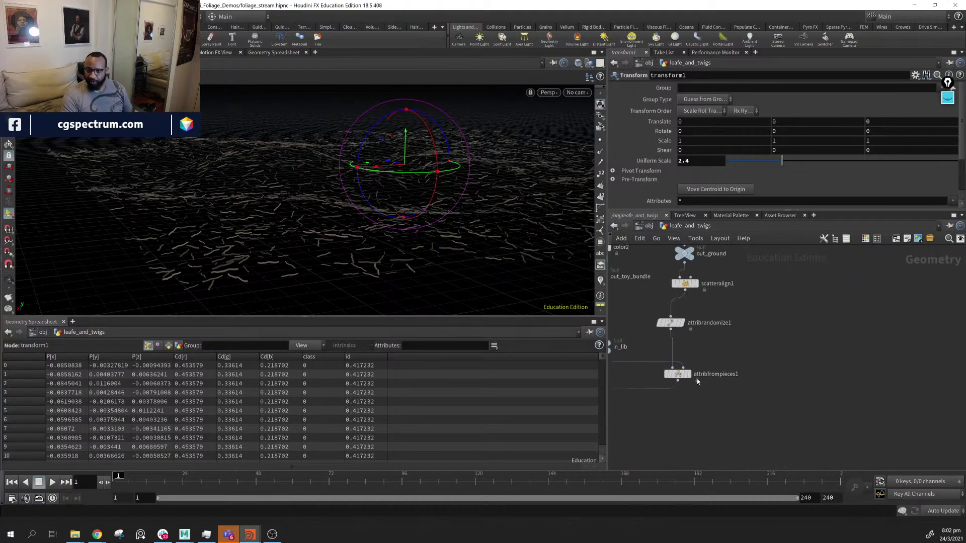
middle_drag(792, 399, 898, 338)
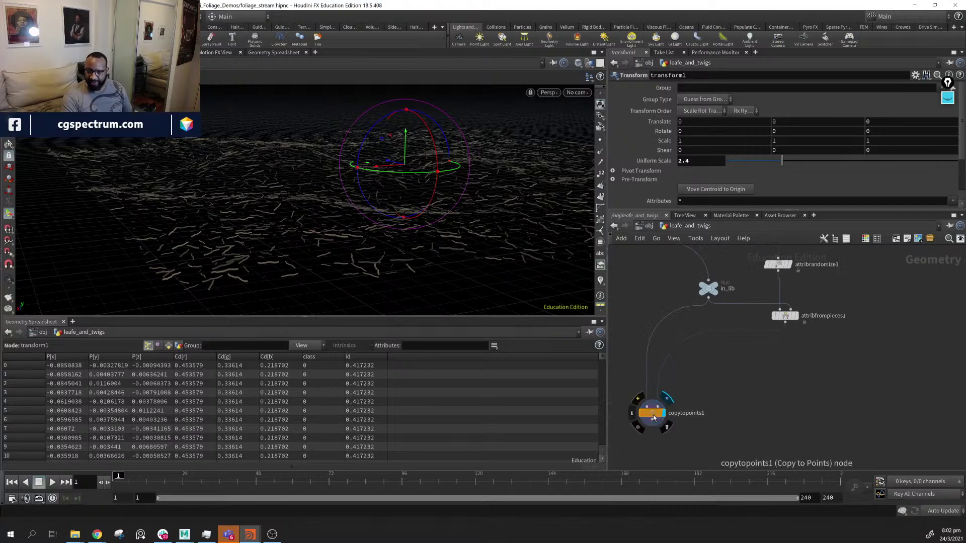
drag(653, 418, 728, 385)
scroll(811, 391, down, 3)
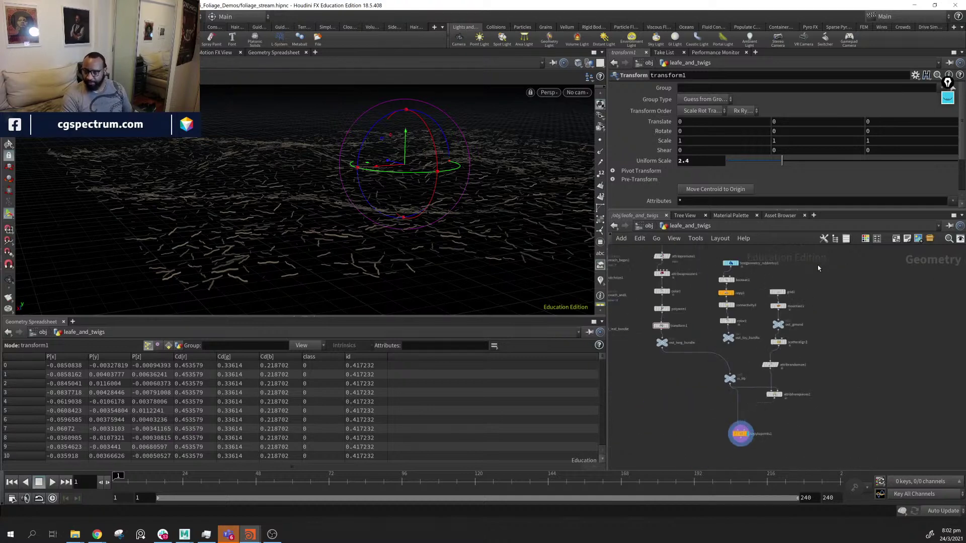
Duplicate the ground and scatter chain from the grid to copytopoints1, together with in_lib, beside the original
drag(816, 265, 762, 398)
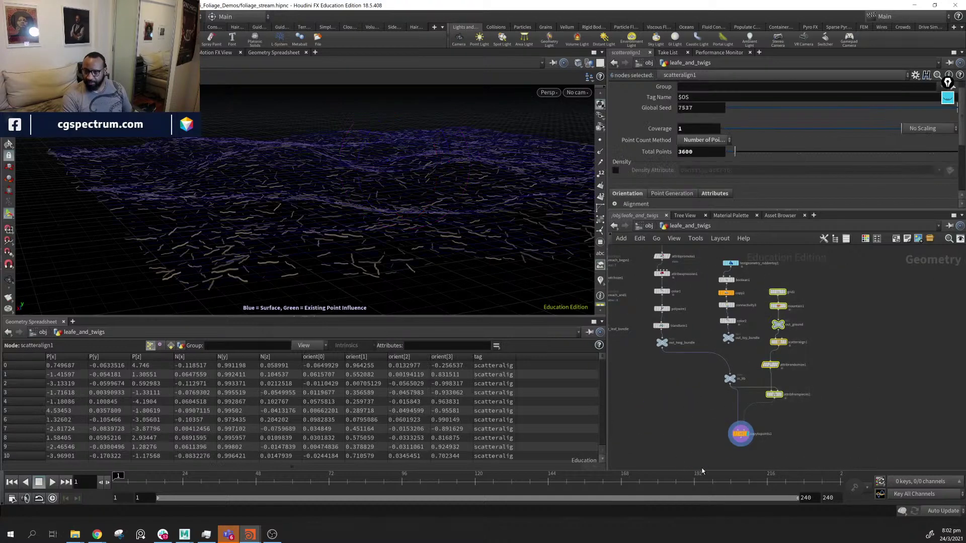
click(739, 434)
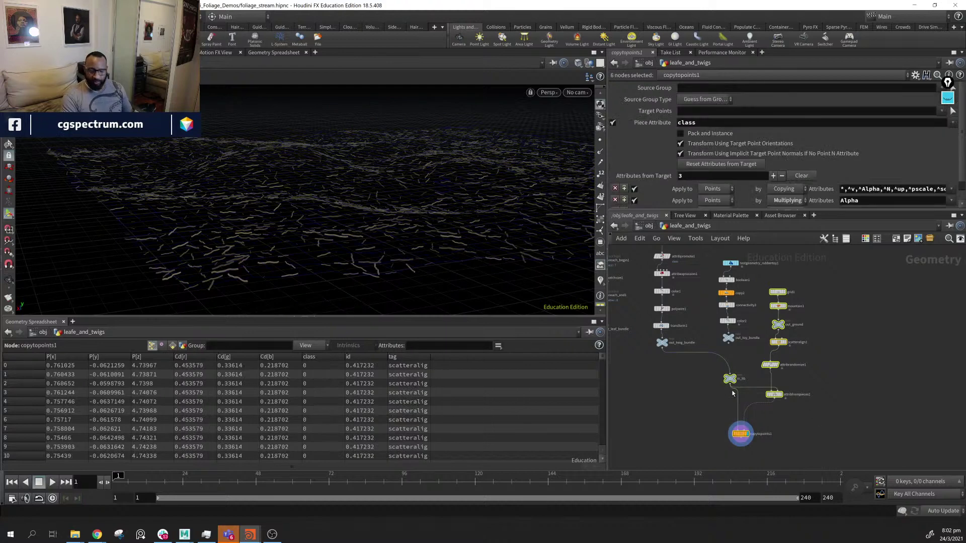
alt+drag(731, 382, 848, 394)
Cut the wire from out_twig_bundle to in_lib1 and move the duplicated chain below out_twig_bundle
key(y)
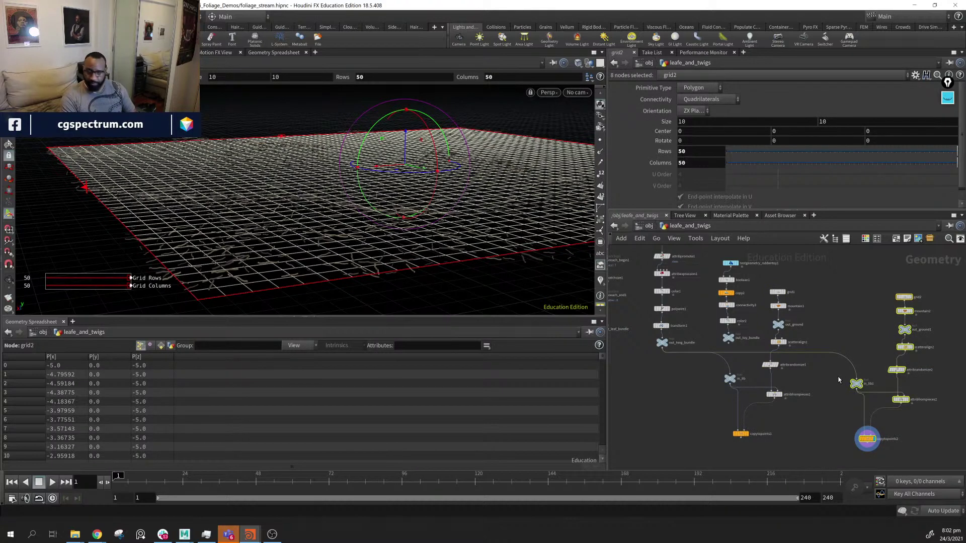
drag(828, 357, 880, 378)
middle_drag(881, 377, 885, 323)
drag(871, 388, 632, 455)
click(705, 400)
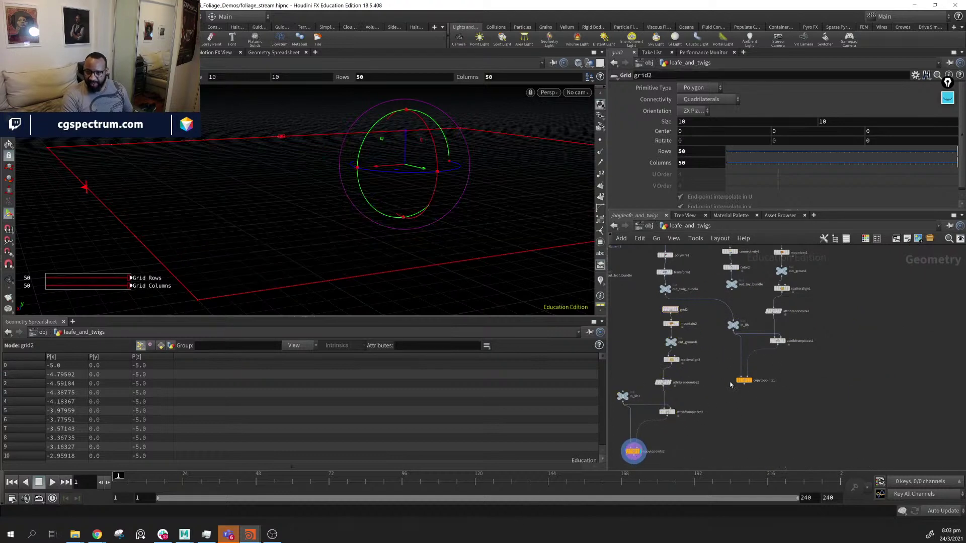
Delete the duplicated ground nodes grid2, mountain2 and out_ground1
scroll(755, 401, up, 3)
middle_drag(768, 390, 765, 411)
drag(758, 321, 712, 407)
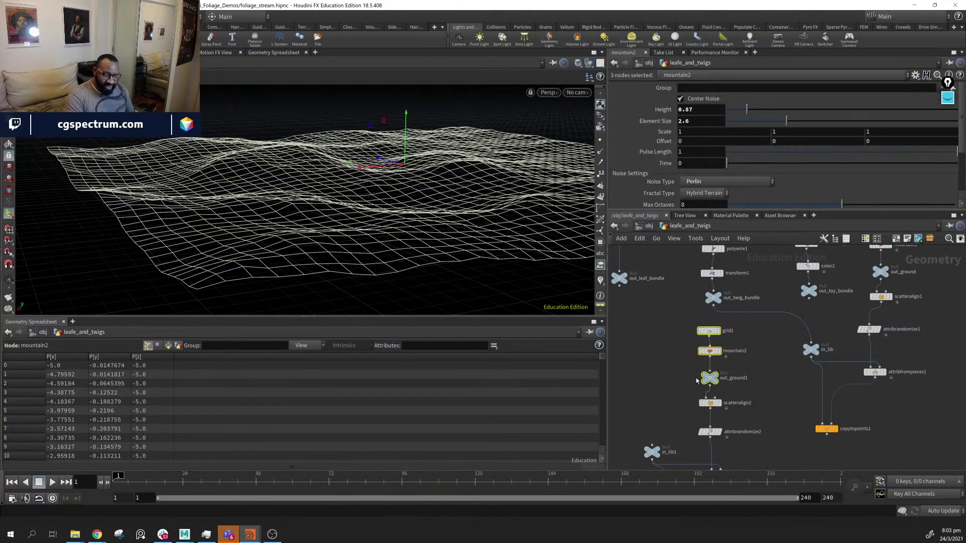
key(Delete)
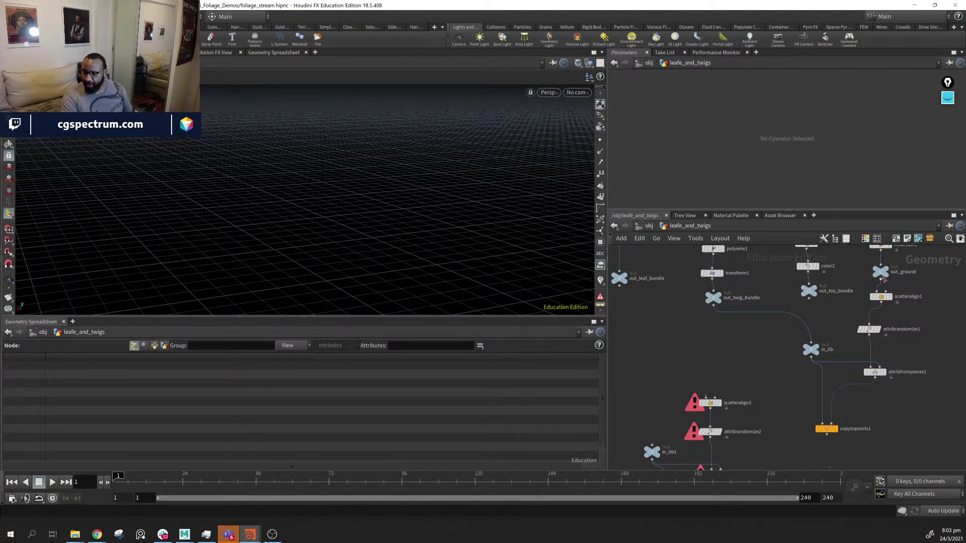
Wire the original out_ground into scatteralign2's first input and display scatteralign2 in the viewport
click(881, 282)
click(709, 397)
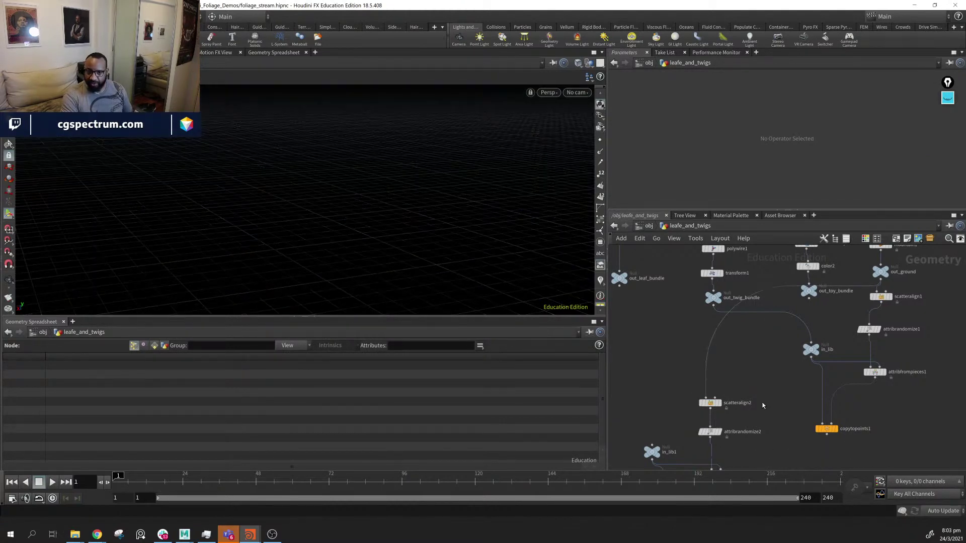
middle_drag(737, 420, 743, 394)
click(725, 377)
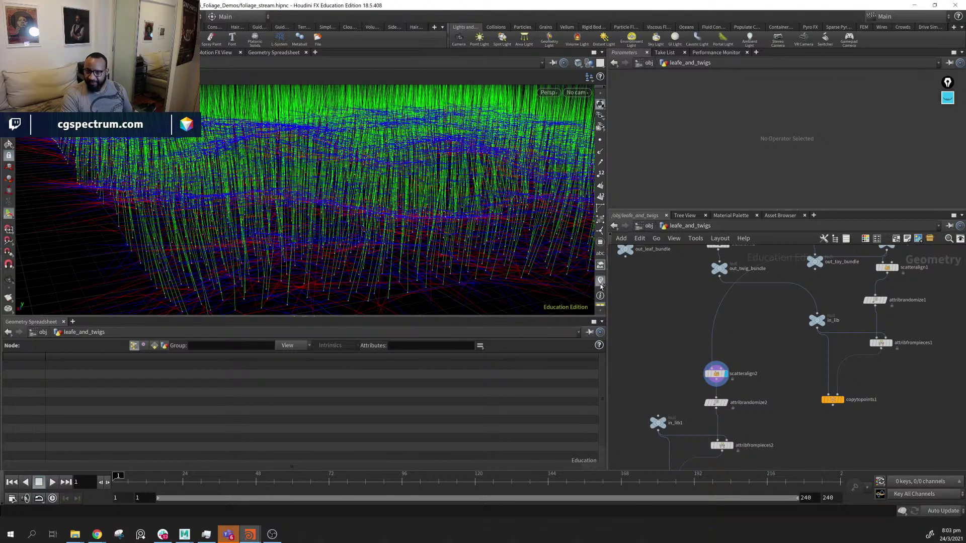
Reduce the orient visualizer's Length Scale to 0.091 and close its settings
click(600, 286)
click(601, 285)
click(601, 284)
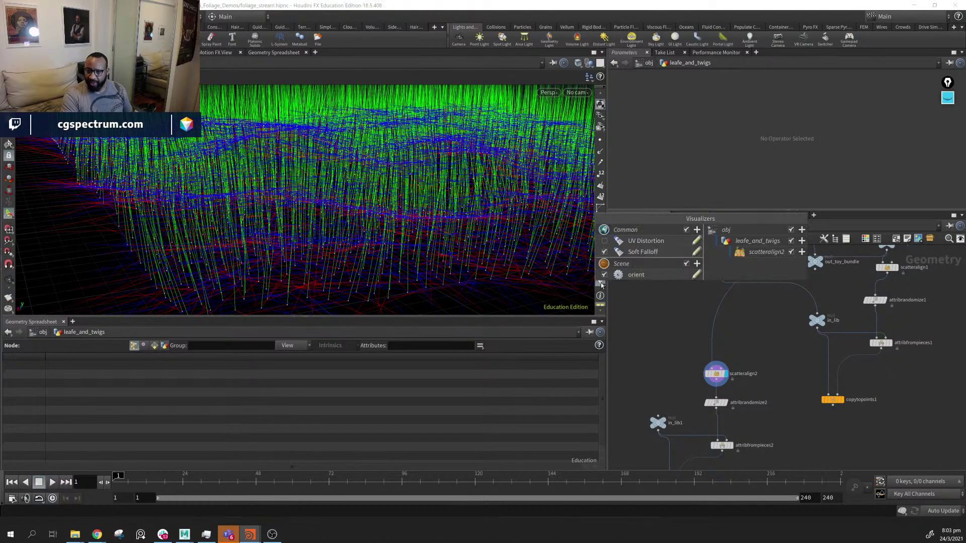
click(697, 275)
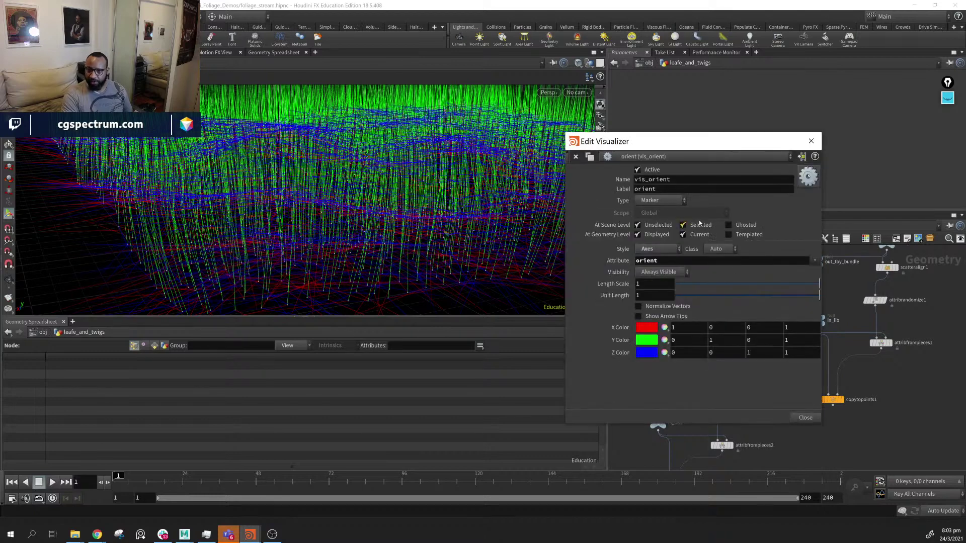
drag(816, 287, 690, 291)
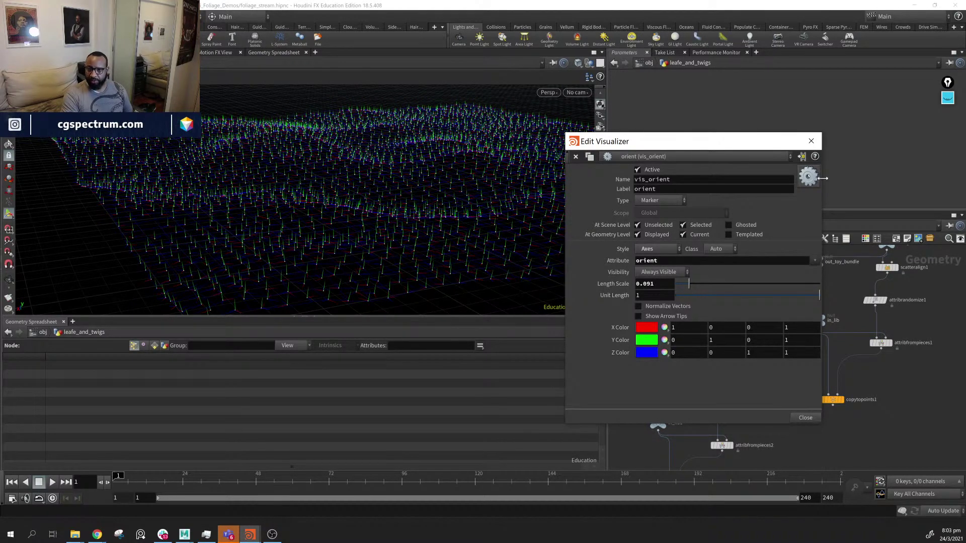
click(810, 143)
Connect scatteralign1's created points output to scatteralign2's second input as the constraint point cloud
alt+drag(360, 191, 426, 213)
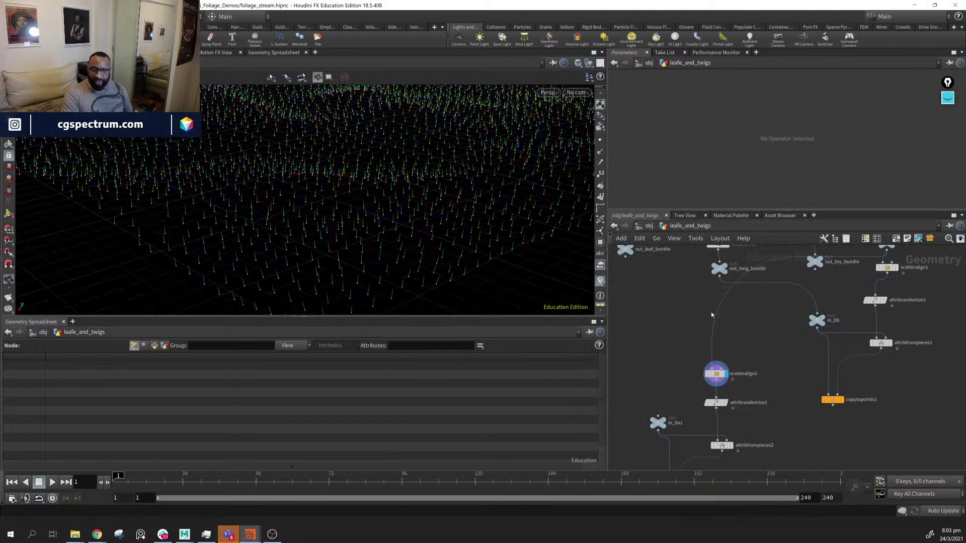
middle_drag(774, 358, 741, 370)
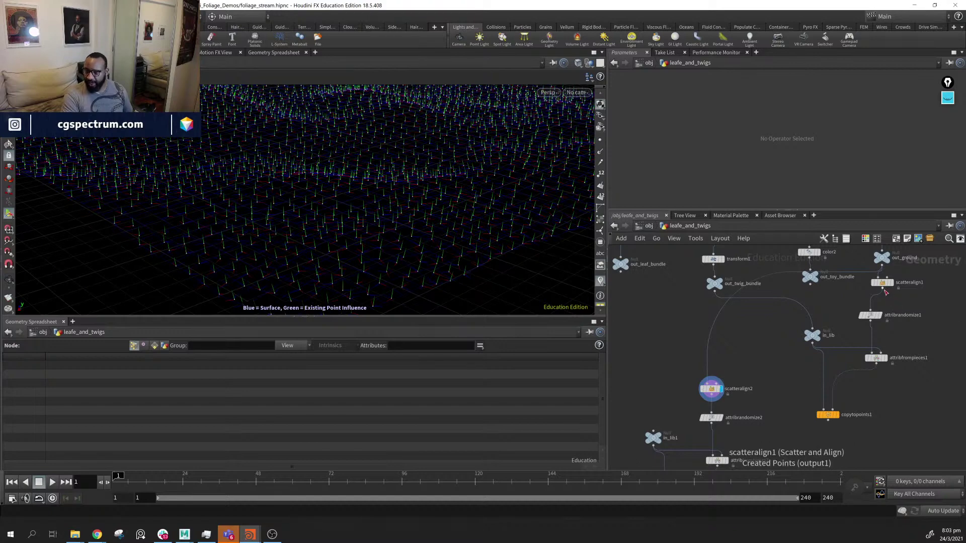
drag(882, 291, 726, 376)
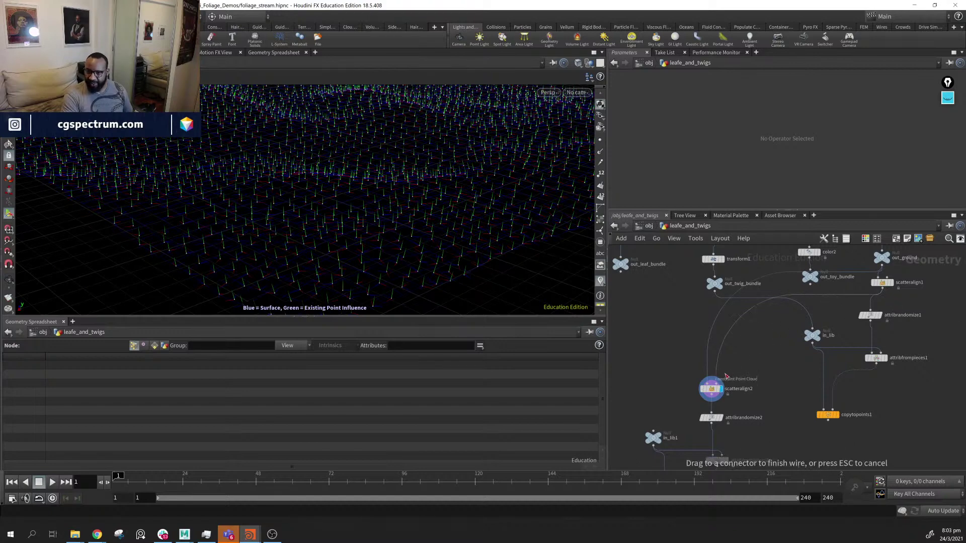
middle_drag(743, 414, 749, 396)
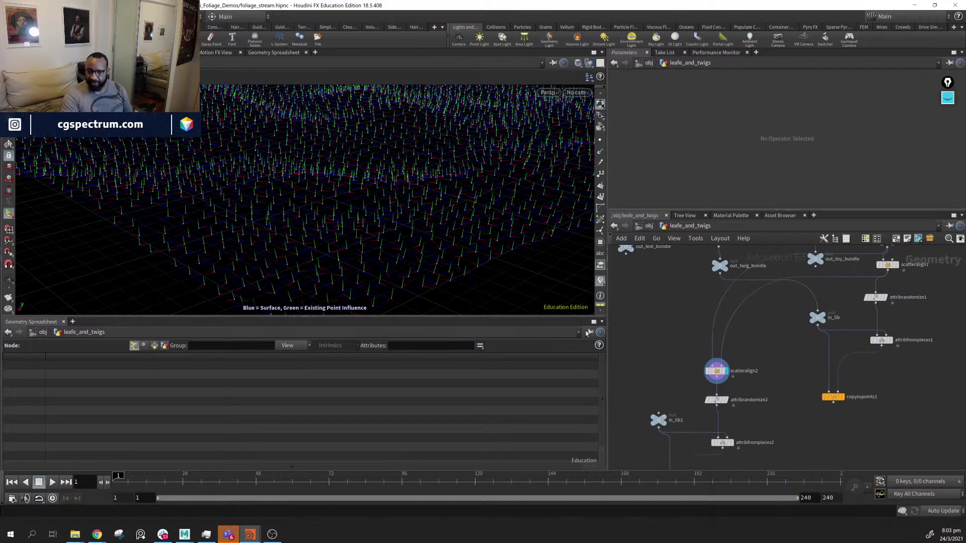
alt+drag(322, 201, 352, 204)
Change scatteralign2's Point Count Method to By Point Spacing
click(716, 371)
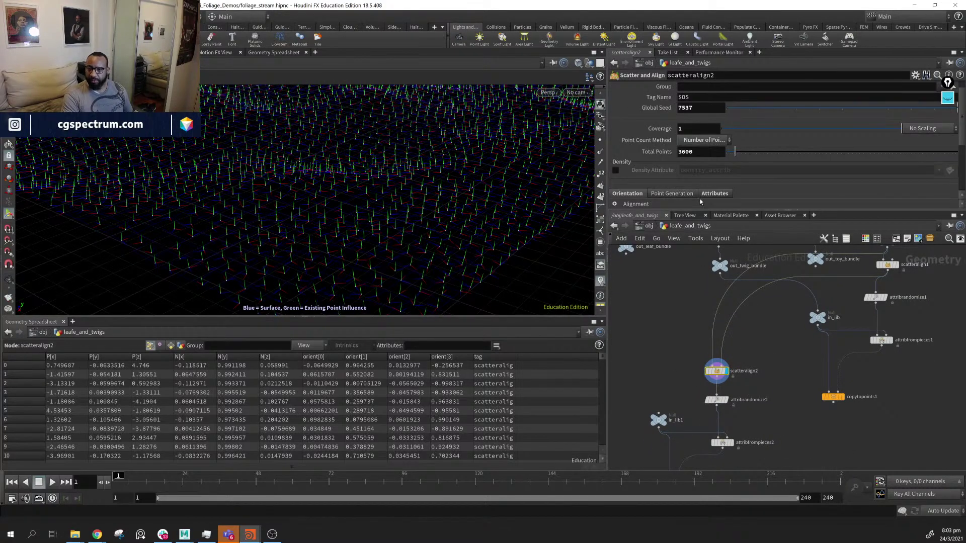
click(704, 141)
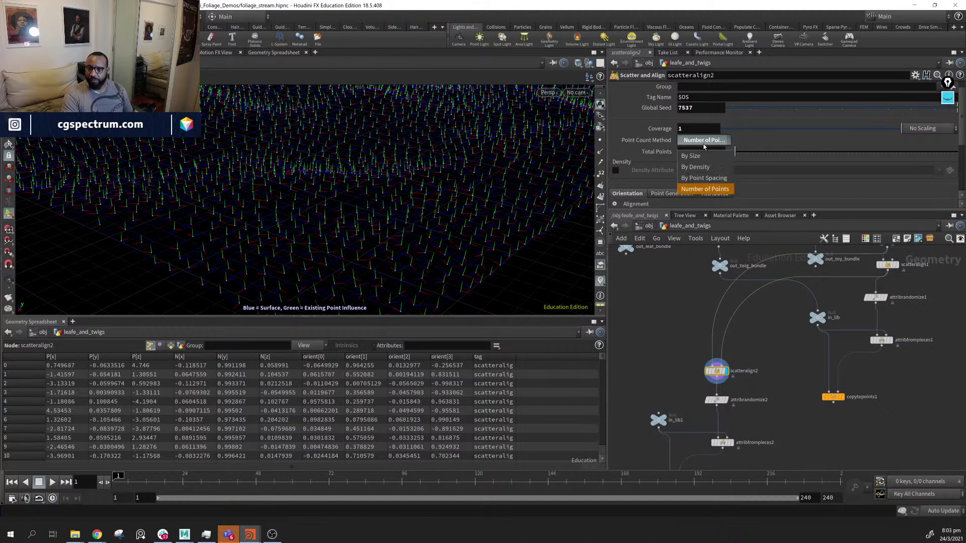
click(704, 178)
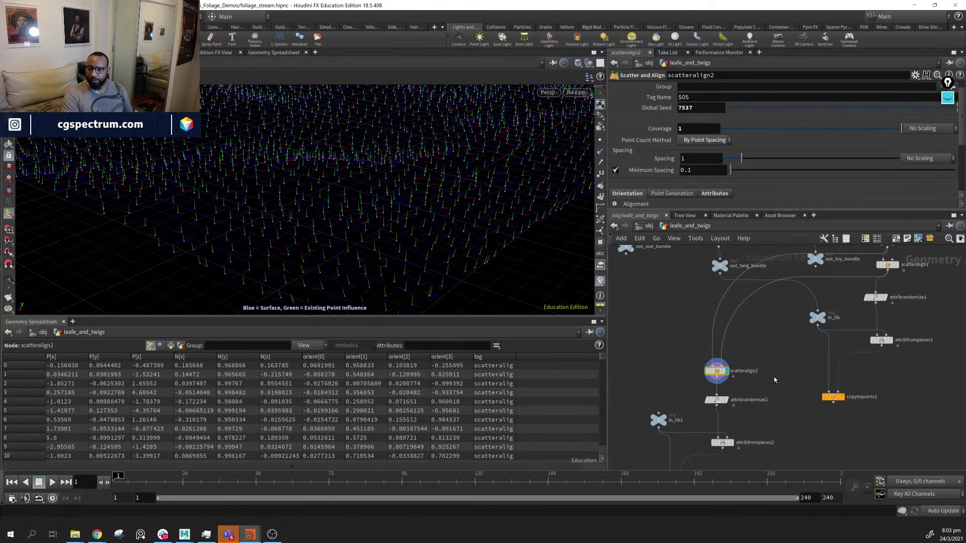
Preview attribrandomize2's output in the viewport and return the display to scatteralign2
click(726, 400)
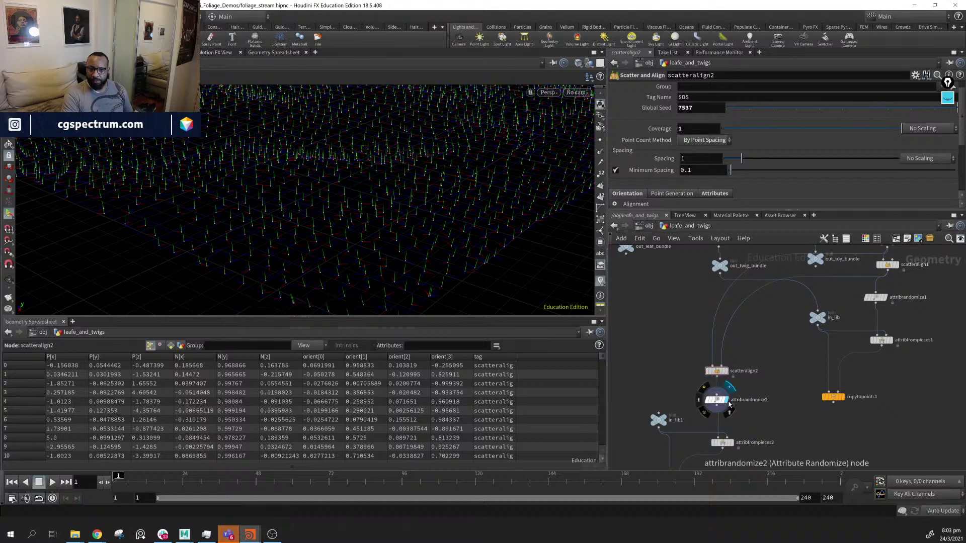
click(726, 371)
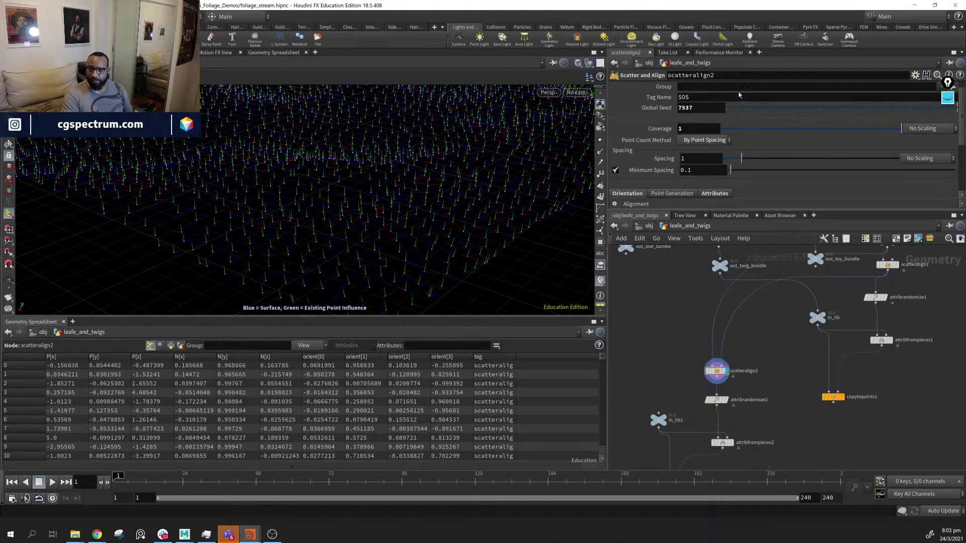
click(707, 374)
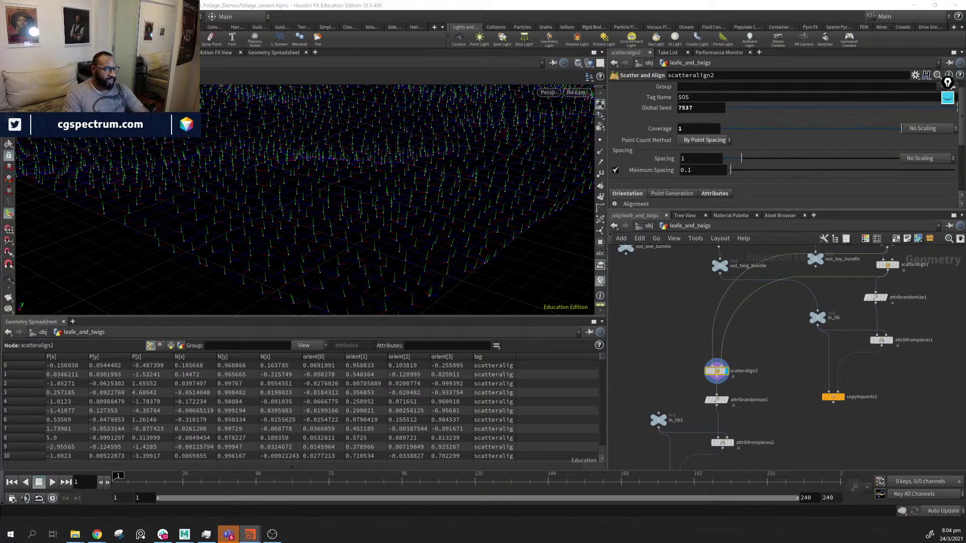
Open the help page for the Scatter and Align node and enlarge its window
drag(364, 149, 474, 120)
click(960, 76)
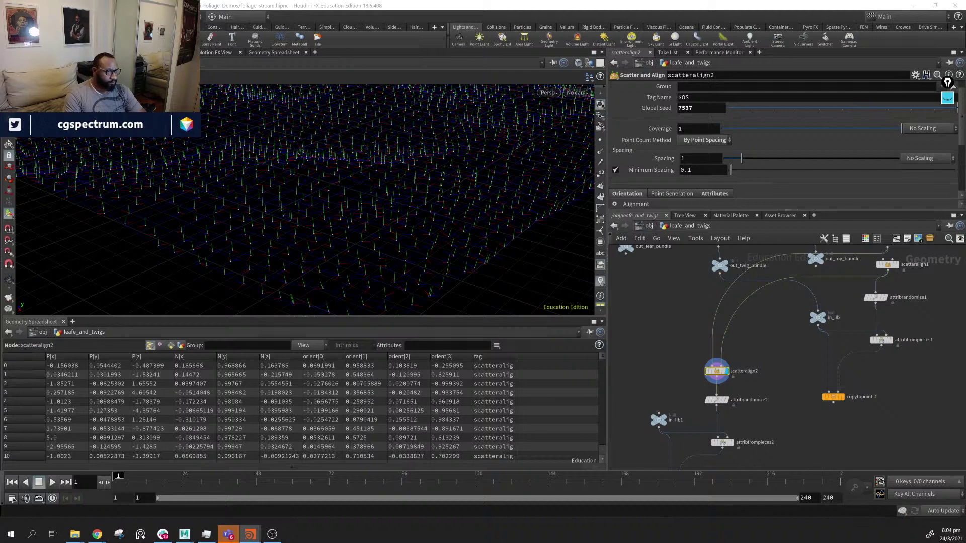
click(947, 80)
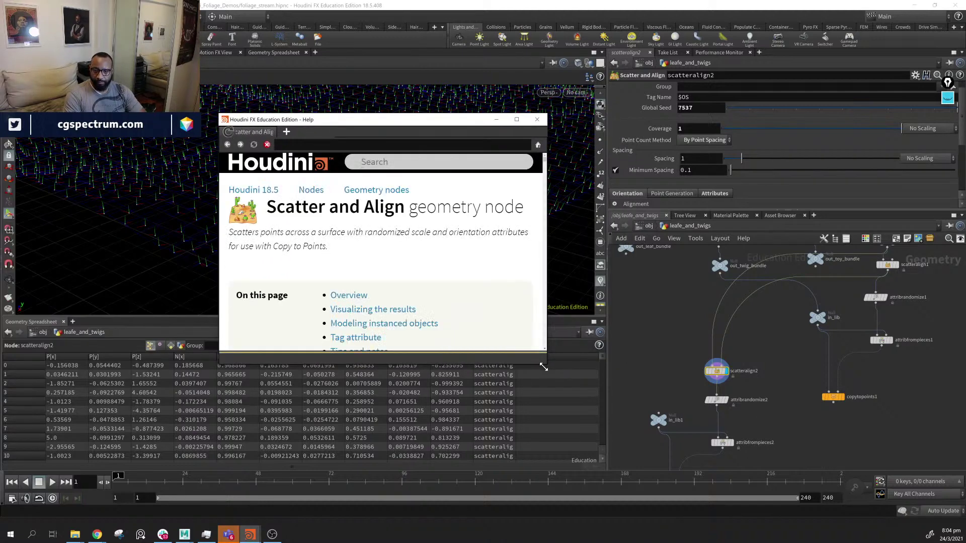
drag(545, 365, 607, 431)
Read the Scatter and Align help from the overview and example network through to the Tag attribute section
scroll(388, 295, down, 1)
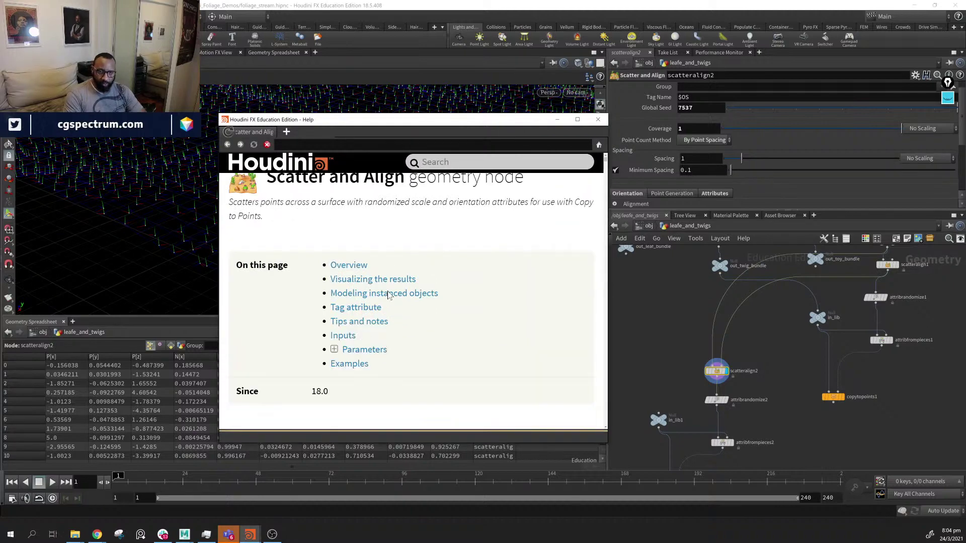
scroll(388, 295, down, 8)
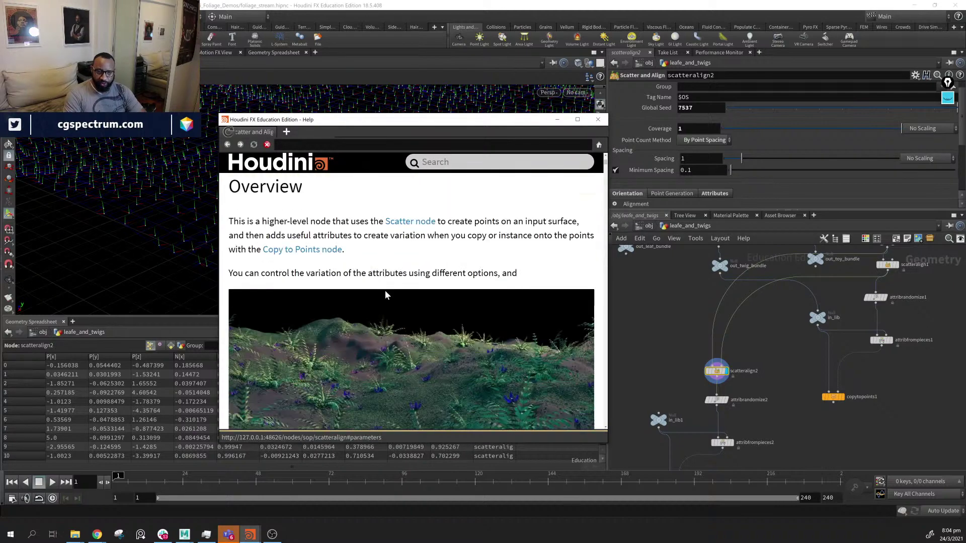
scroll(386, 295, down, 10)
scroll(423, 284, up, 3)
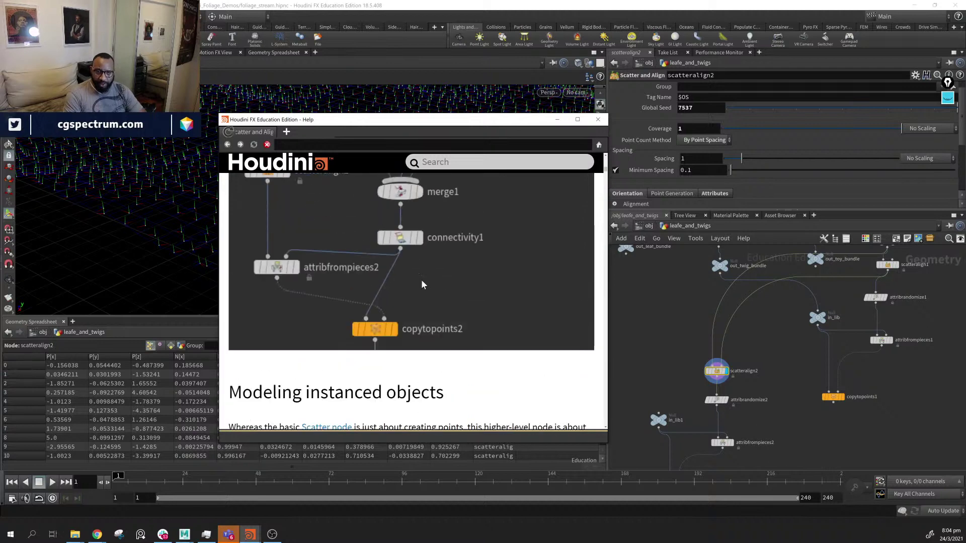
scroll(422, 284, up, 2)
scroll(423, 284, down, 5)
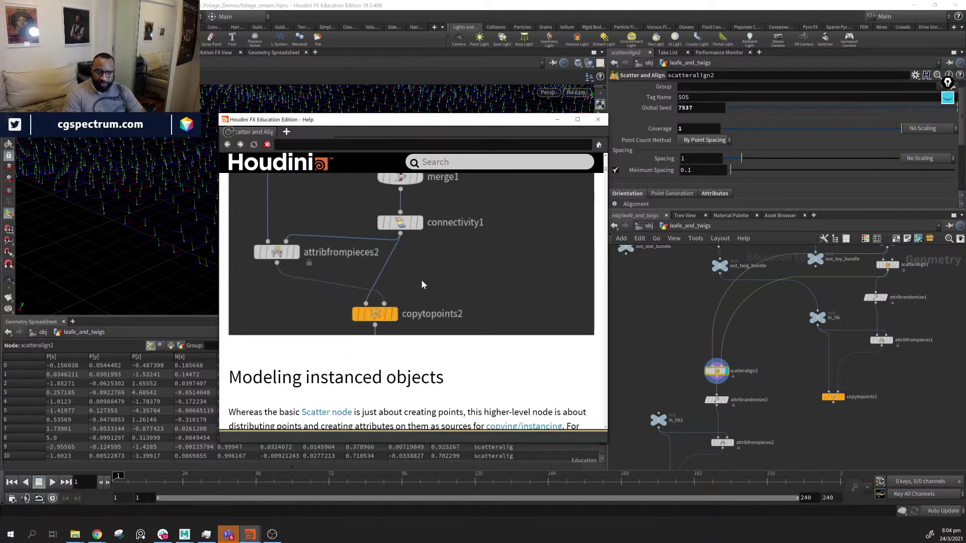
scroll(423, 284, down, 9)
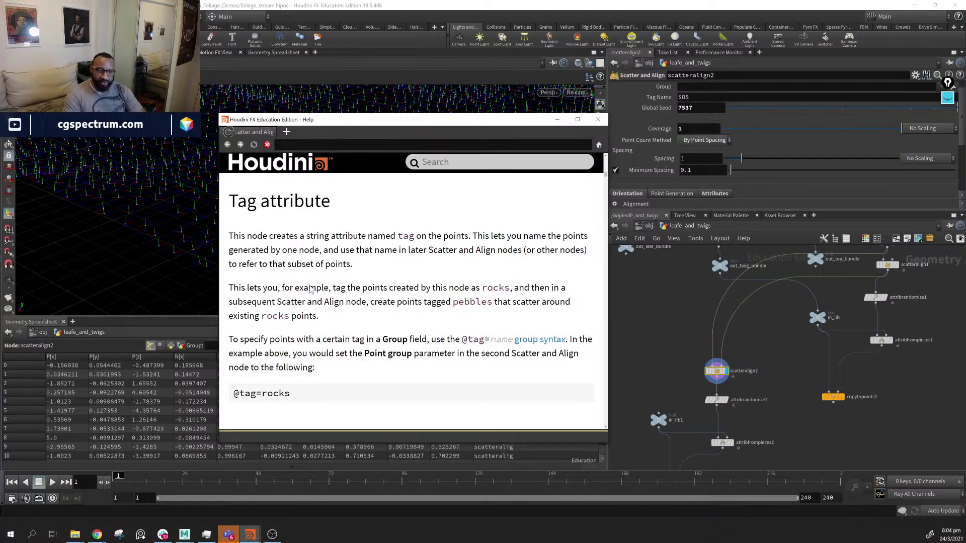
Review the help's tips on scattering around constraint points, avoiding constraint points and removing overlapping points
scroll(317, 326, down, 5)
scroll(316, 326, down, 3)
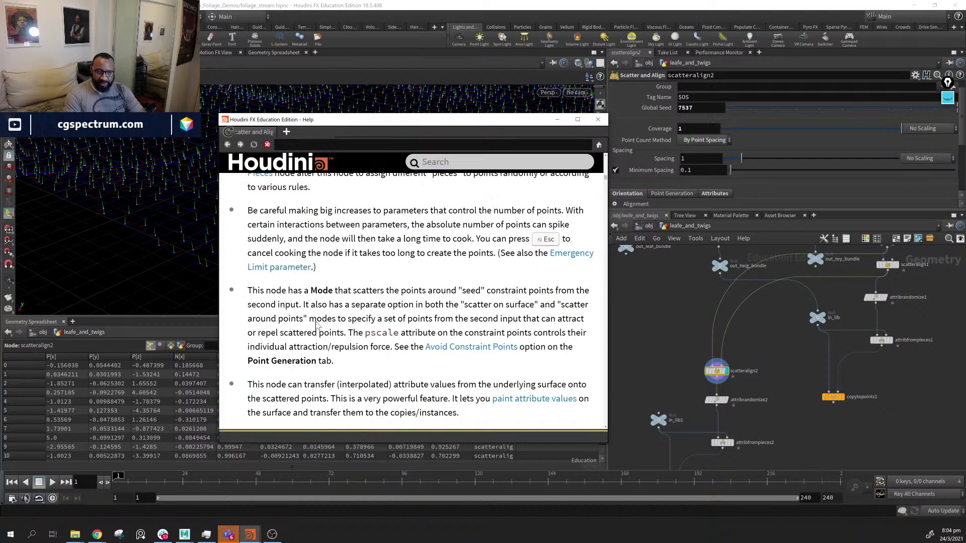
scroll(316, 326, down, 4)
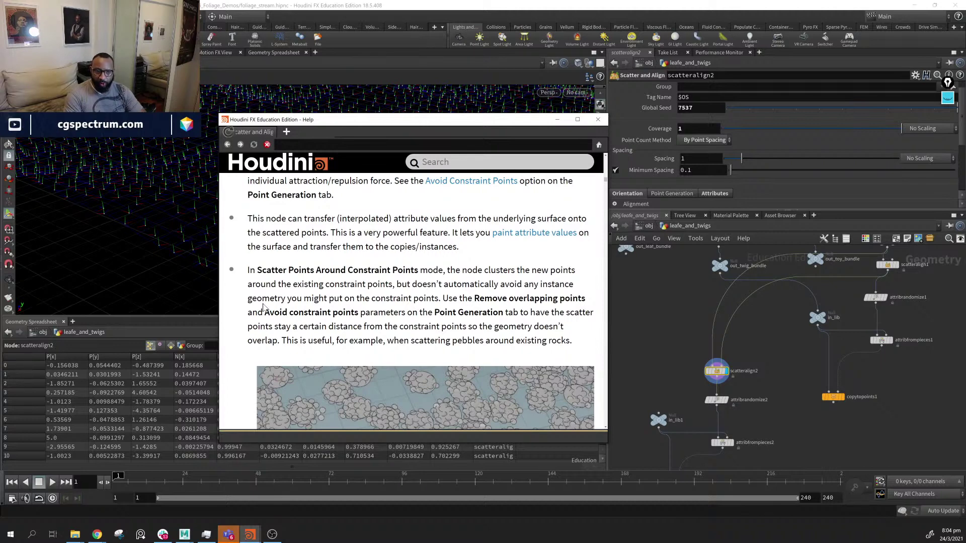
scroll(369, 310, down, 8)
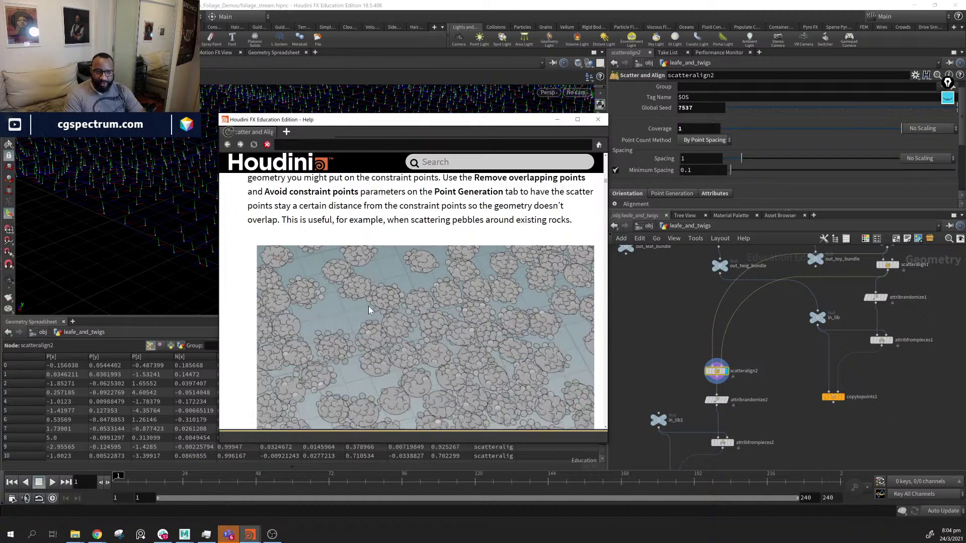
scroll(368, 309, up, 1)
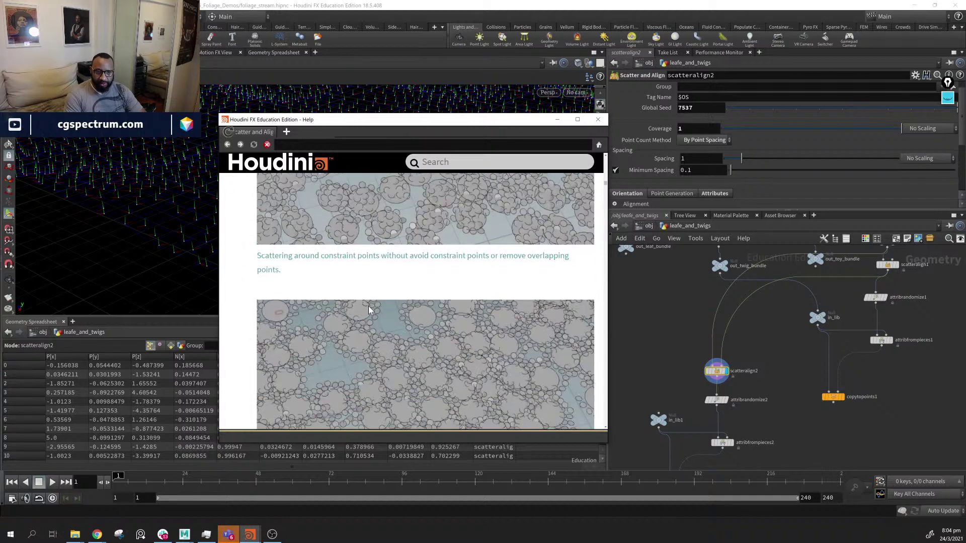
Compare the help's example images for scattering around constraint points with and without the avoid constraint points and remove overlapping points options
scroll(369, 309, down, 4)
scroll(367, 309, down, 4)
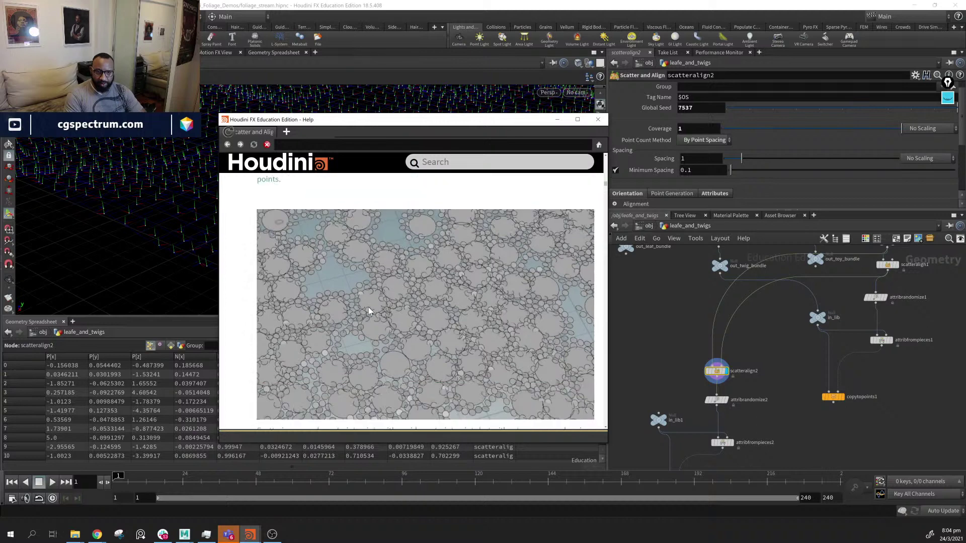
scroll(360, 324, up, 3)
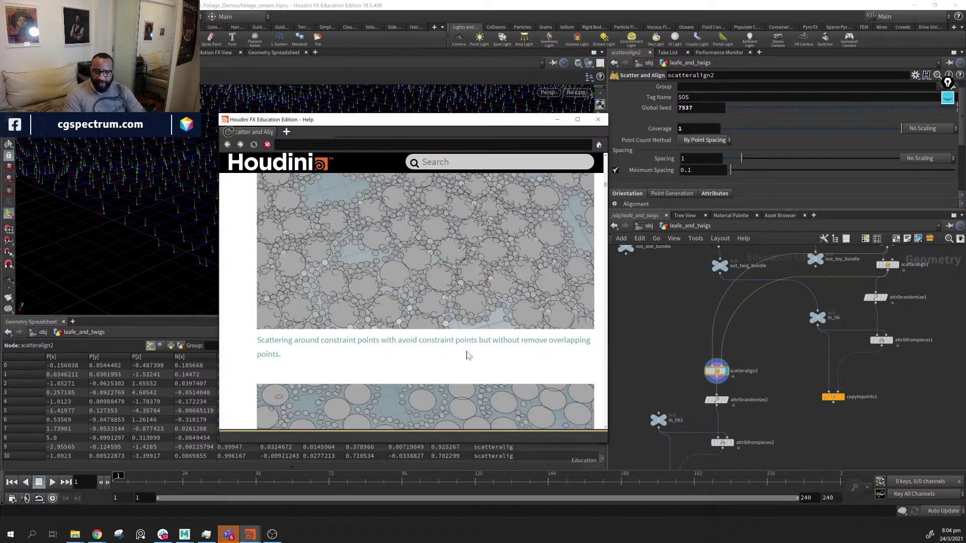
scroll(459, 363, up, 2)
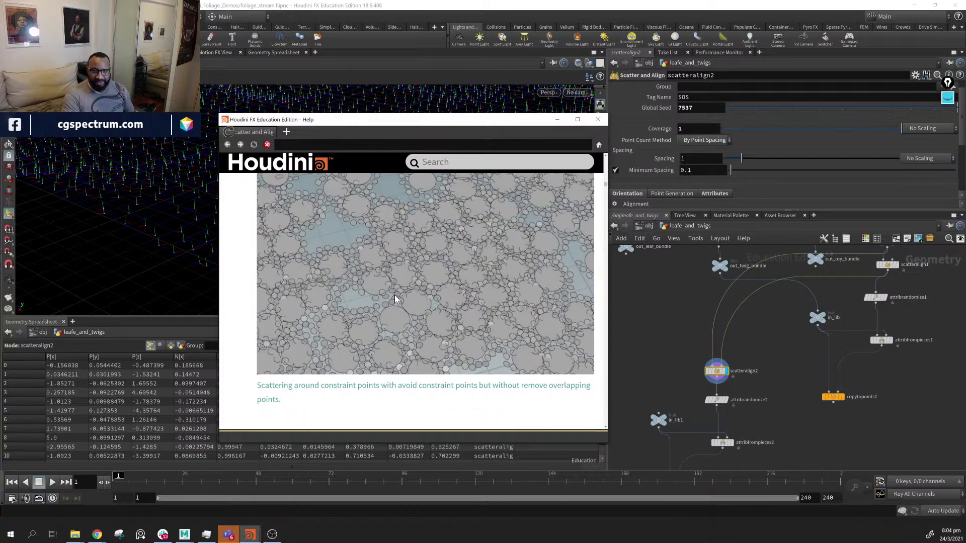
scroll(367, 272, down, 4)
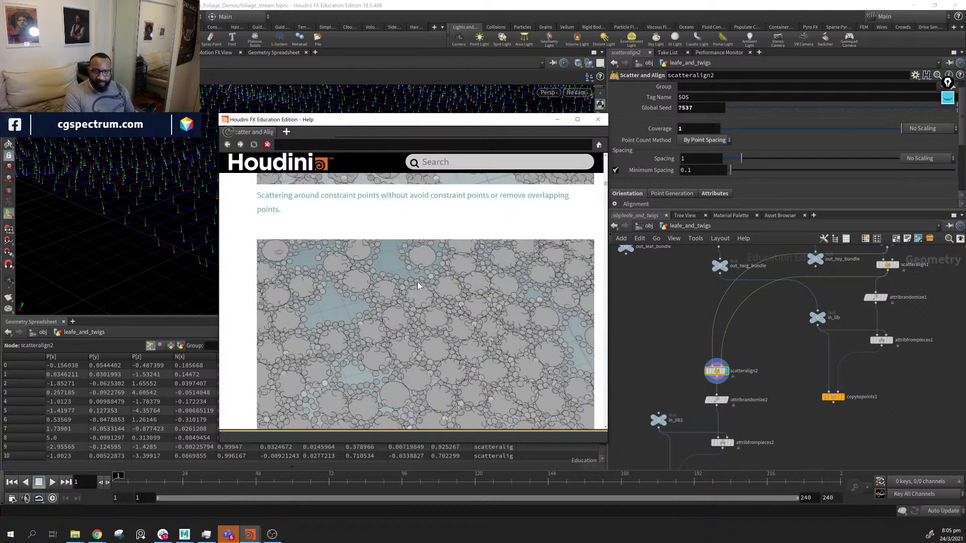
scroll(359, 287, up, 3)
scroll(354, 297, down, 3)
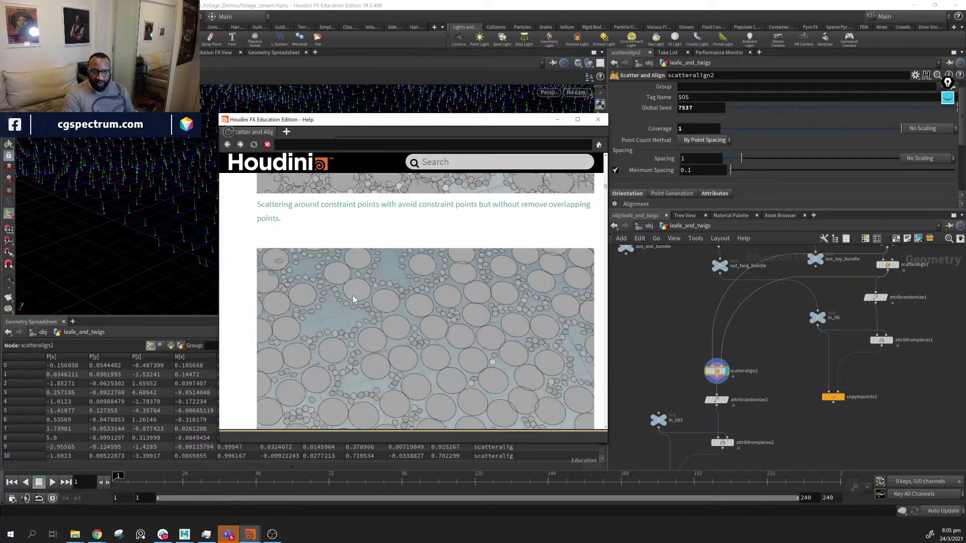
scroll(354, 298, down, 3)
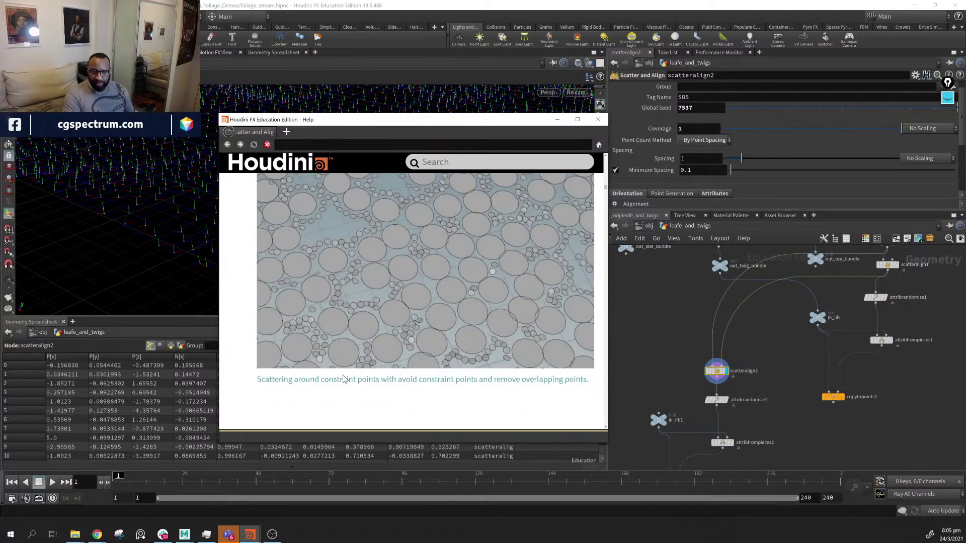
scroll(345, 380, down, 3)
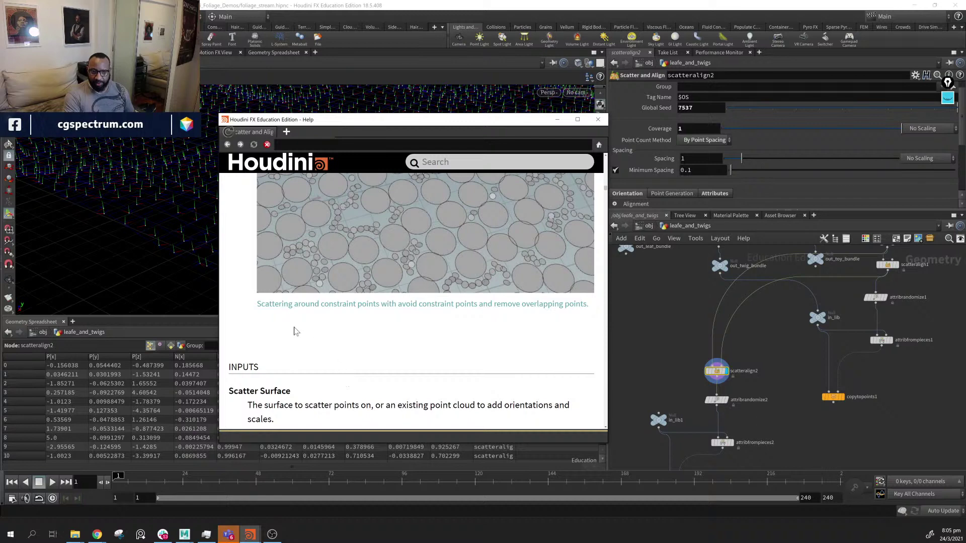
Read the help's Inputs section on Scatter Surface and Constraint Points, and minimize the help window
scroll(414, 375, down, 5)
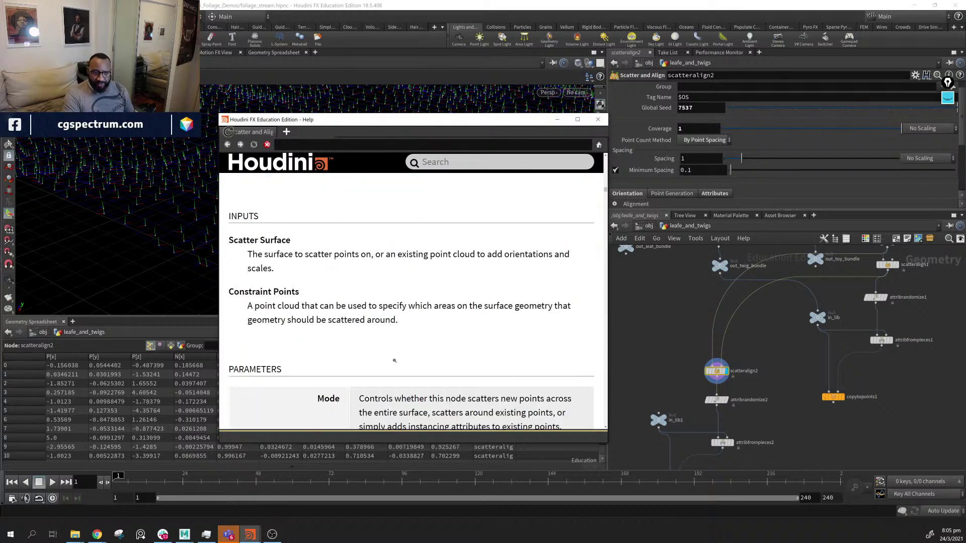
scroll(394, 360, down, 1)
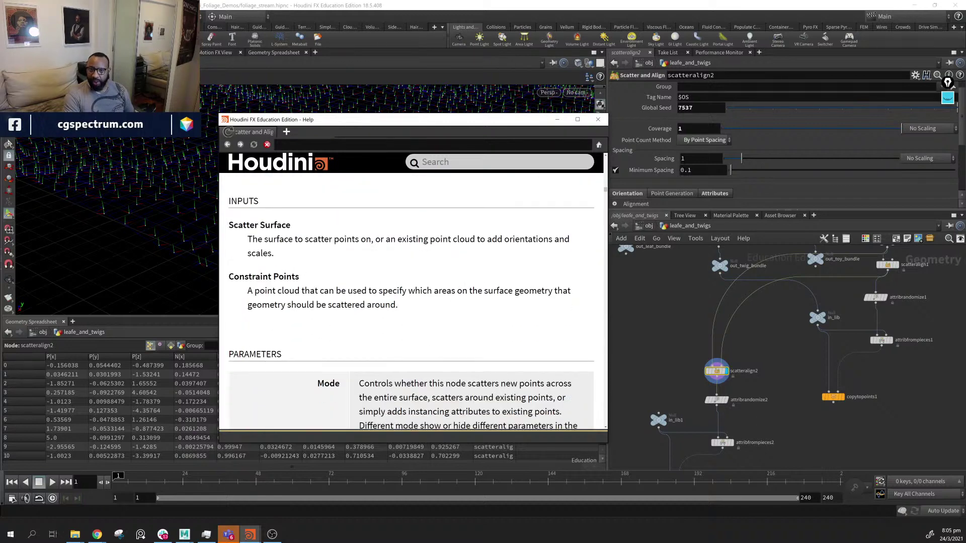
drag(515, 127, 470, 127)
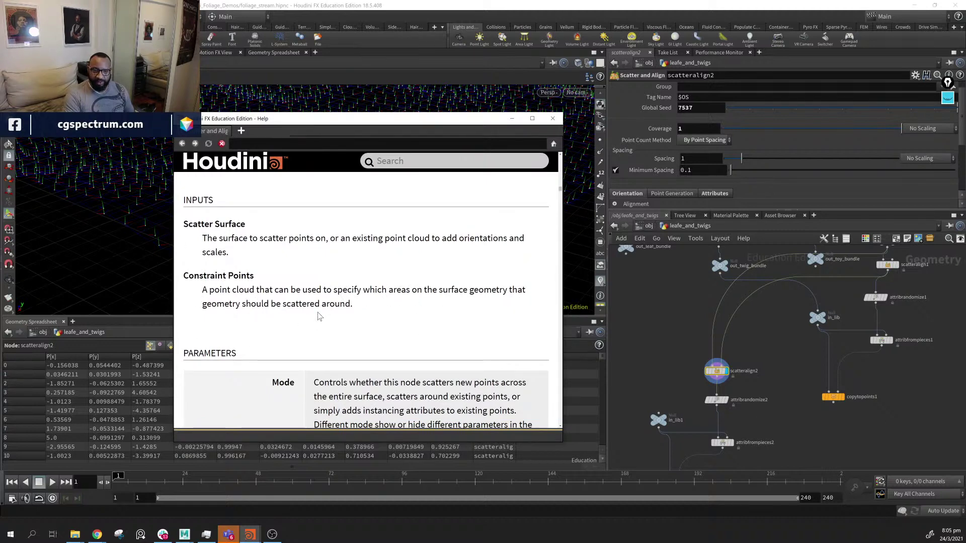
click(513, 120)
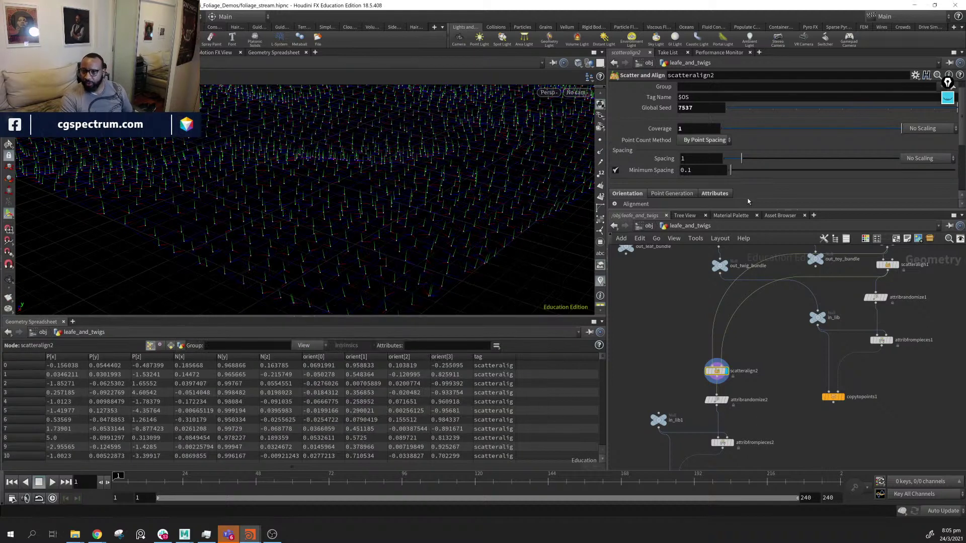
Review scatteralign2's point count methods and its alignment and rotation settings
click(723, 140)
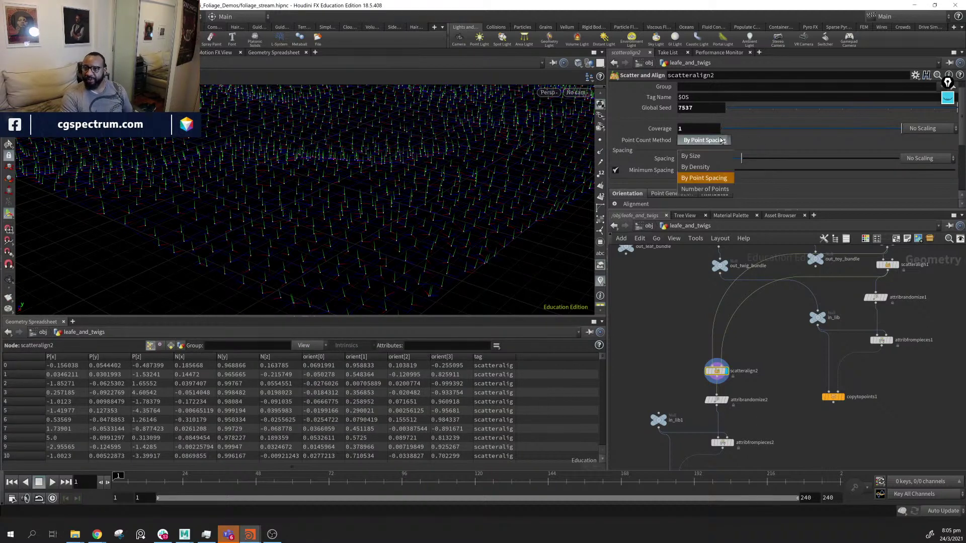
click(721, 141)
scroll(743, 149, down, 5)
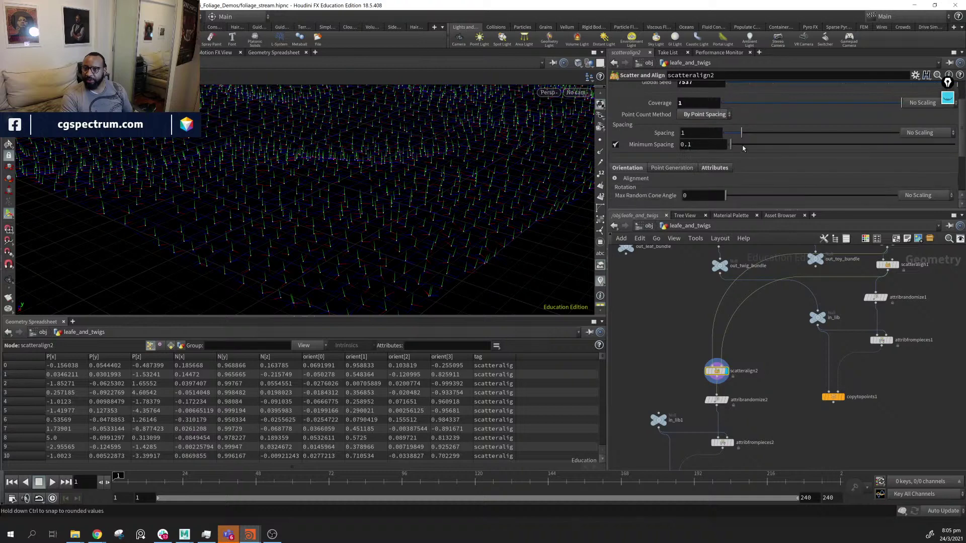
click(615, 107)
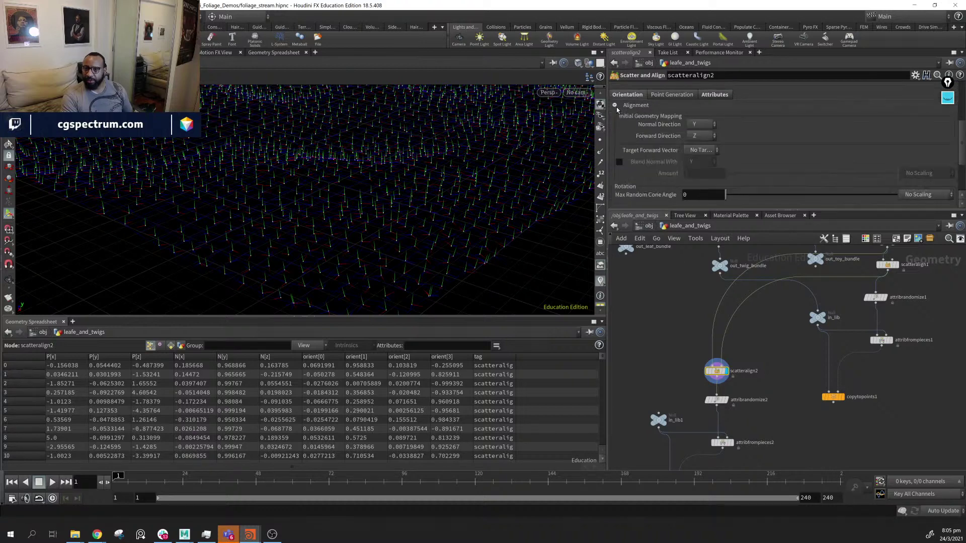
click(616, 107)
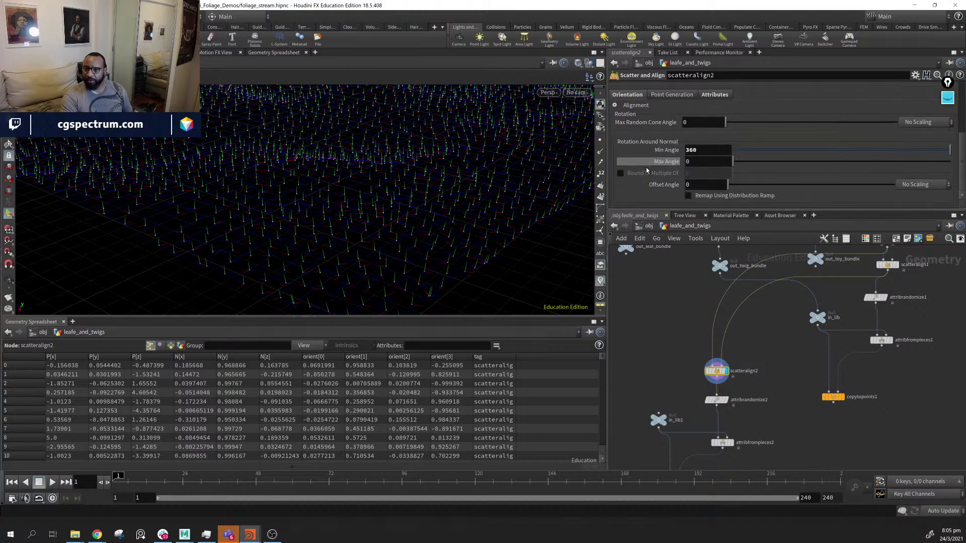
scroll(649, 168, up, 5)
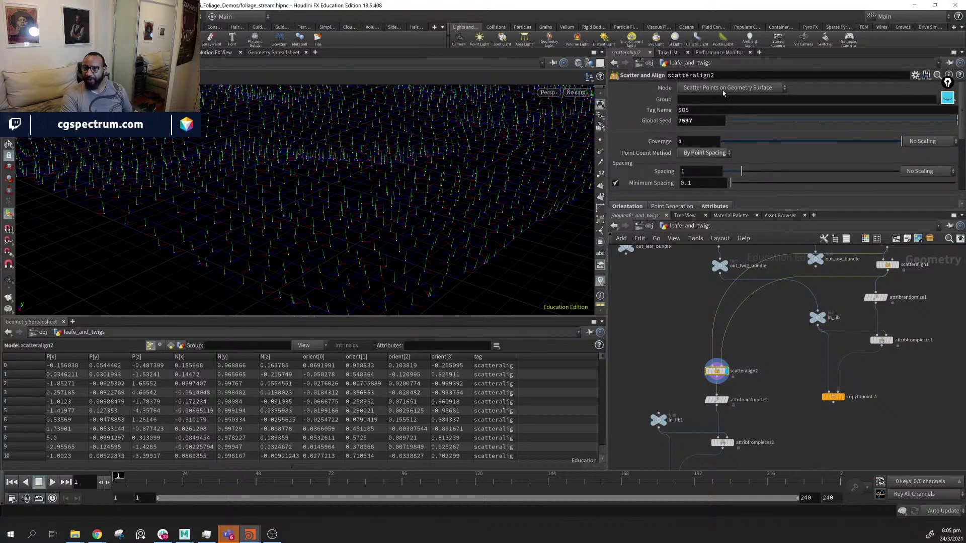
Set scatteralign2's mode to Scatter Points Around Constraint Points and inspect the resulting point distribution over the ground
click(753, 89)
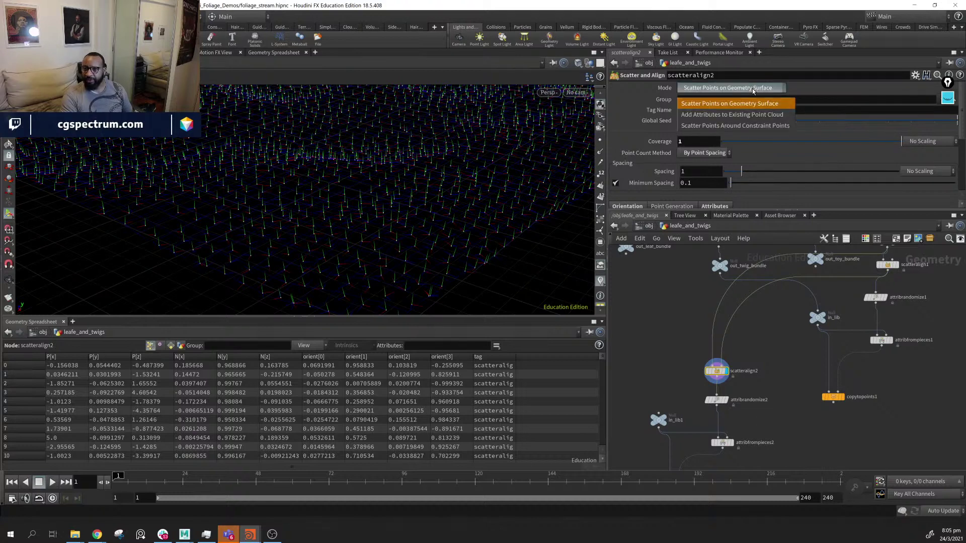
click(753, 126)
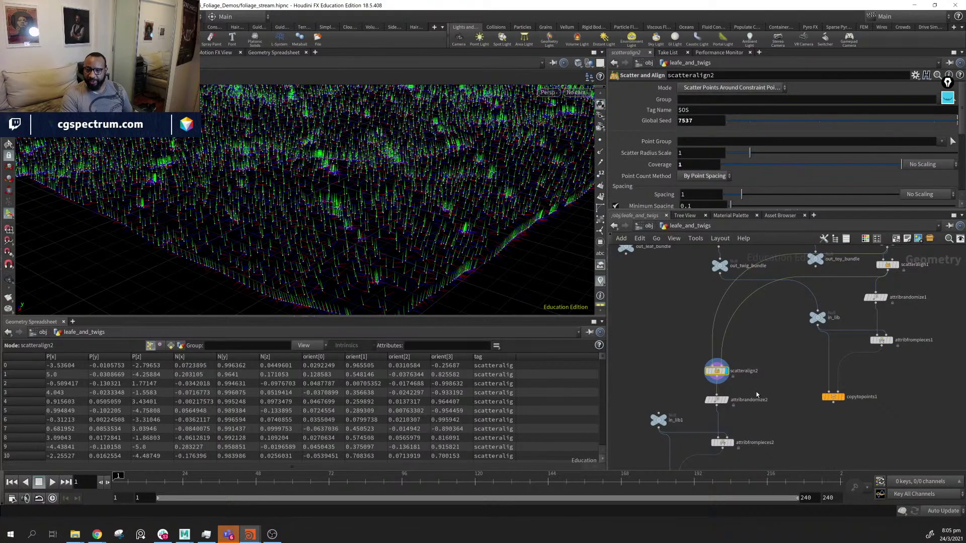
alt+drag(397, 254, 434, 257)
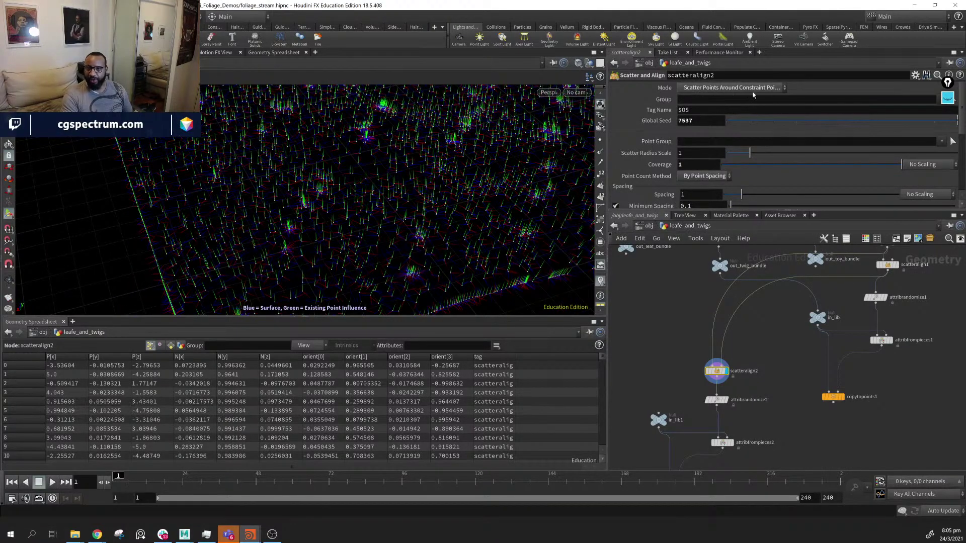
alt+drag(397, 235, 371, 262)
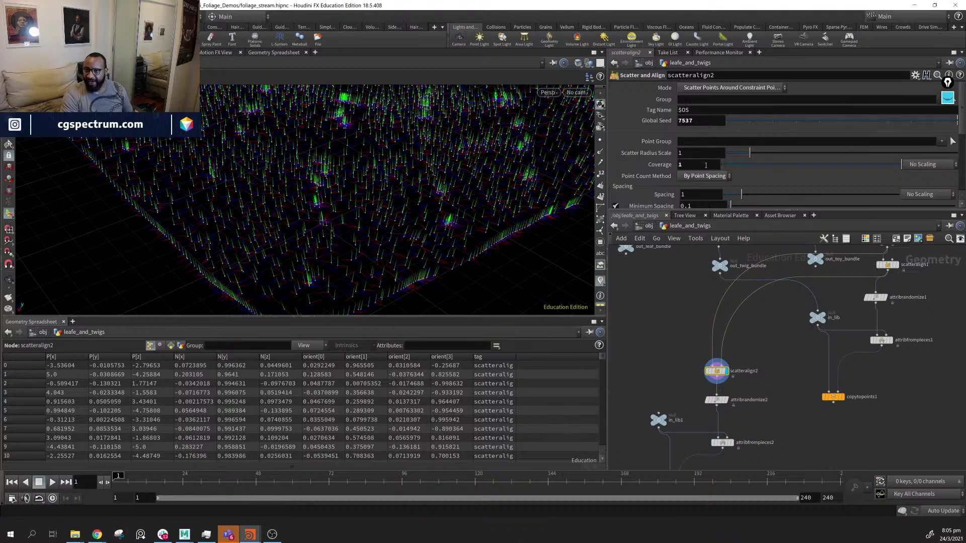
Change scatteralign2's Point Count Method to Number of Points
scroll(705, 165, down, 2)
scroll(706, 170, down, 2)
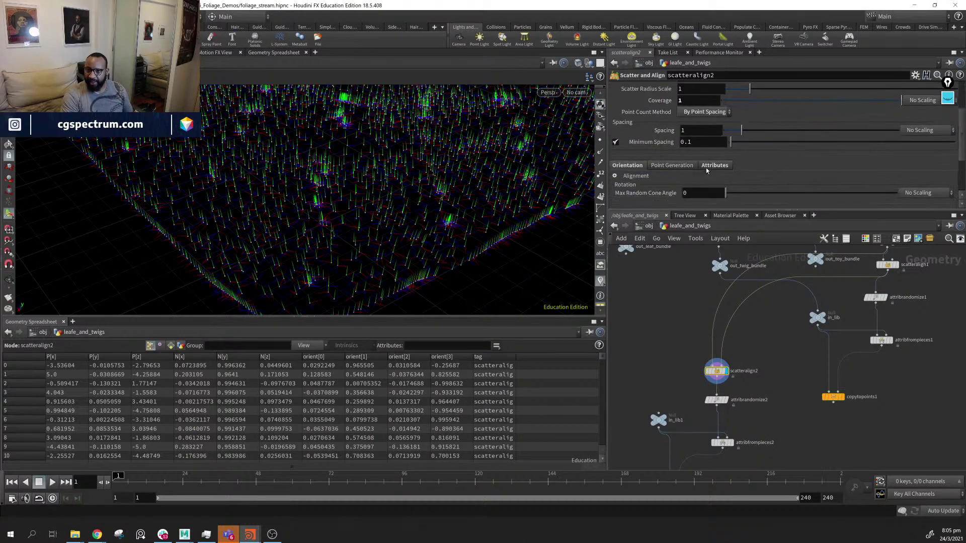
scroll(705, 170, up, 2)
click(717, 150)
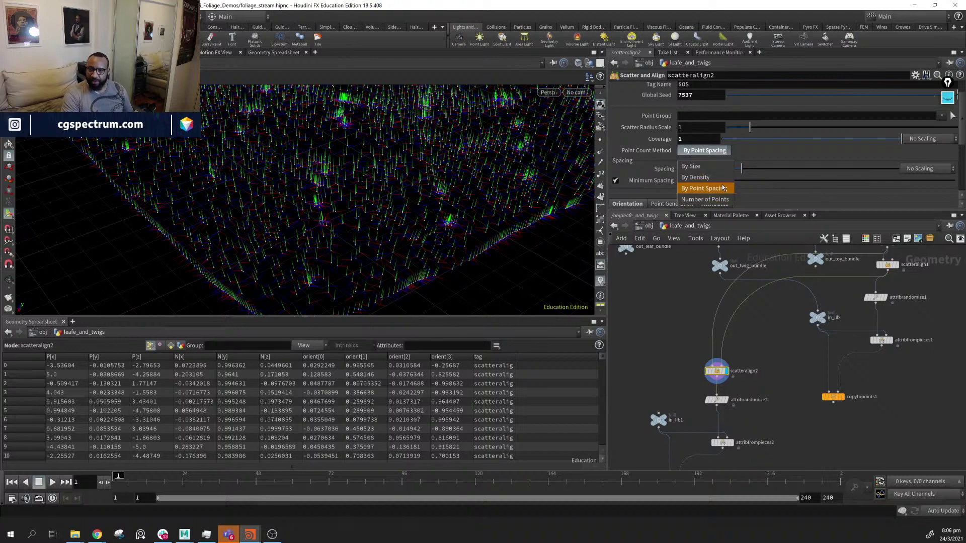
click(704, 200)
alt+middle_drag(424, 198, 455, 198)
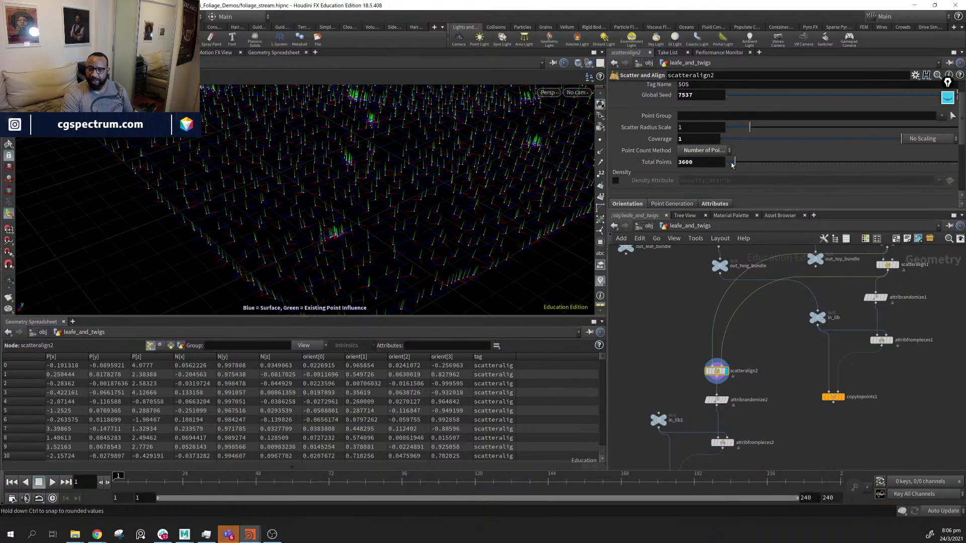
Test scatteralign2's Total Points at 1 and at 1092 while viewing the scatter over the ground
drag(733, 165, 728, 168)
alt+drag(447, 207, 342, 201)
middle_drag(789, 419, 787, 429)
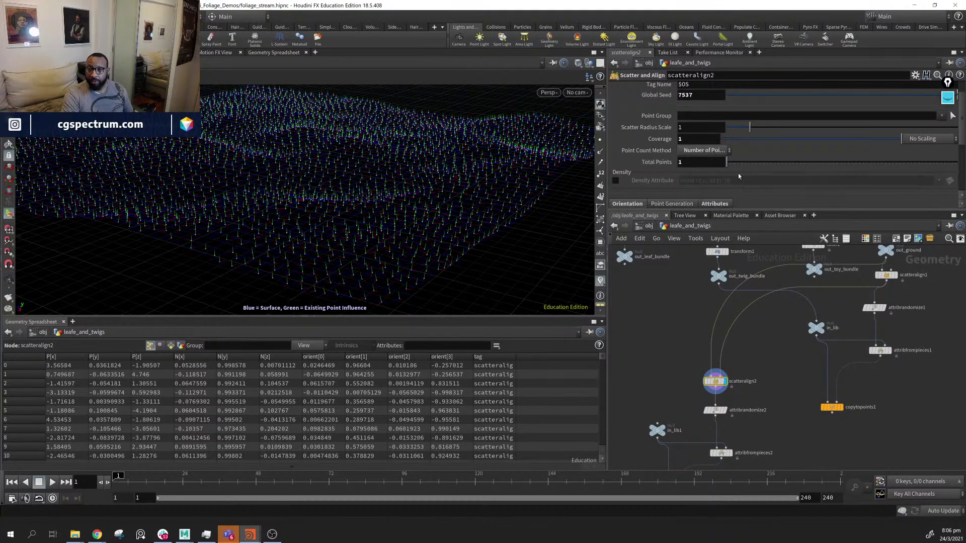
drag(728, 167, 731, 165)
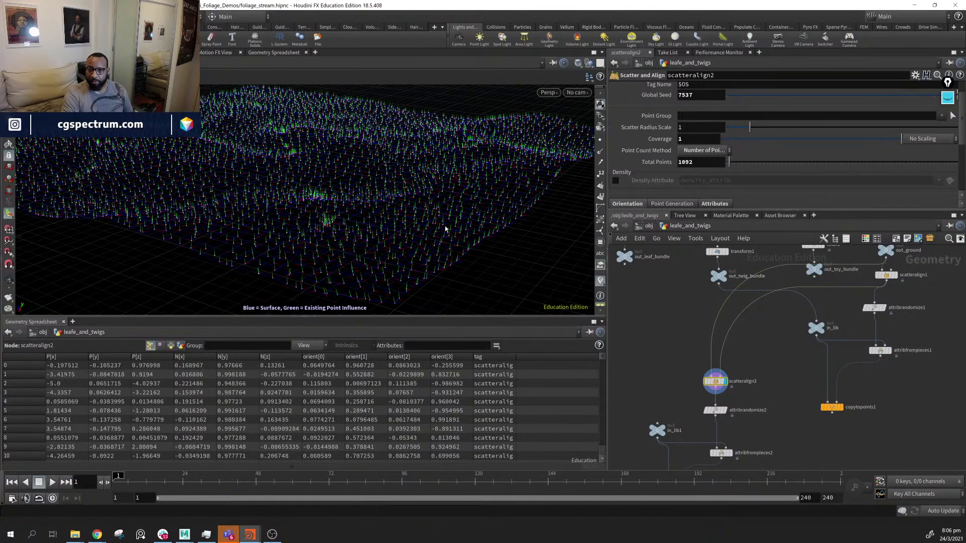
Set scatteralign2's Scatter Radius Scale to 1.32, Coverage to 0.109 and Total Points to 1000
mouse_move(445, 229)
alt+mouse_down()
mouse_move(426, 220)
mouse_move(430, 233)
alt+mouse_up()
drag(810, 143, 757, 130)
click(751, 129)
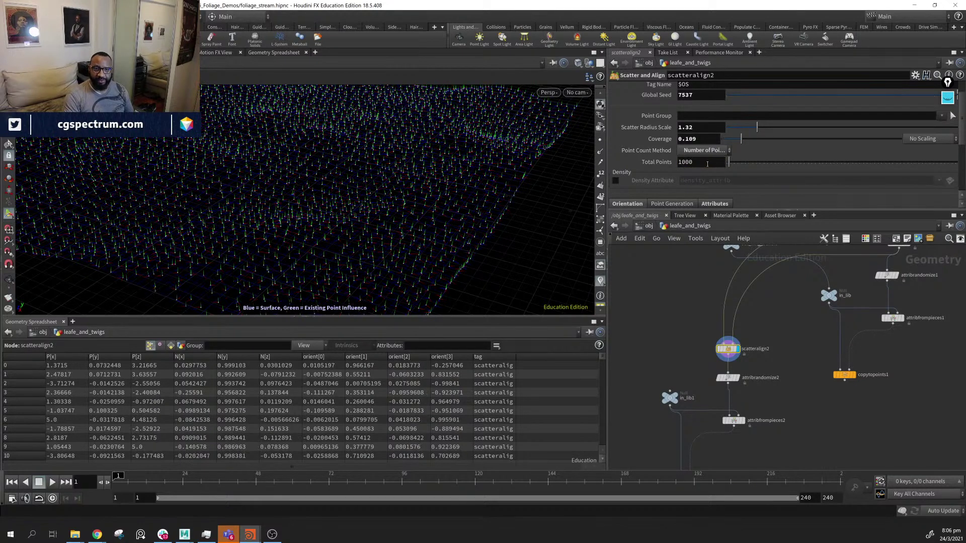
Preview the scattered twigs from copytopoints1 and return the display to scatteralign2
middle_drag(857, 404, 845, 413)
click(844, 386)
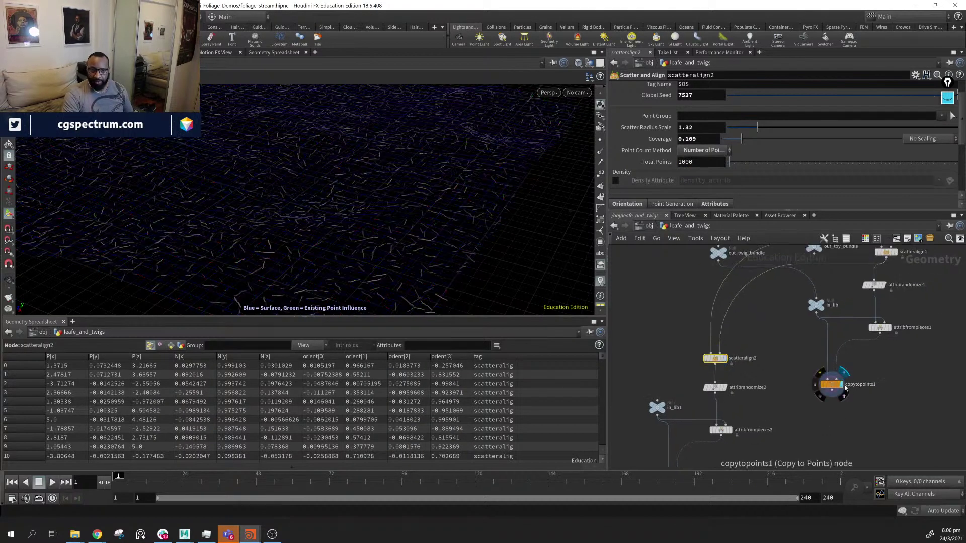
click(731, 341)
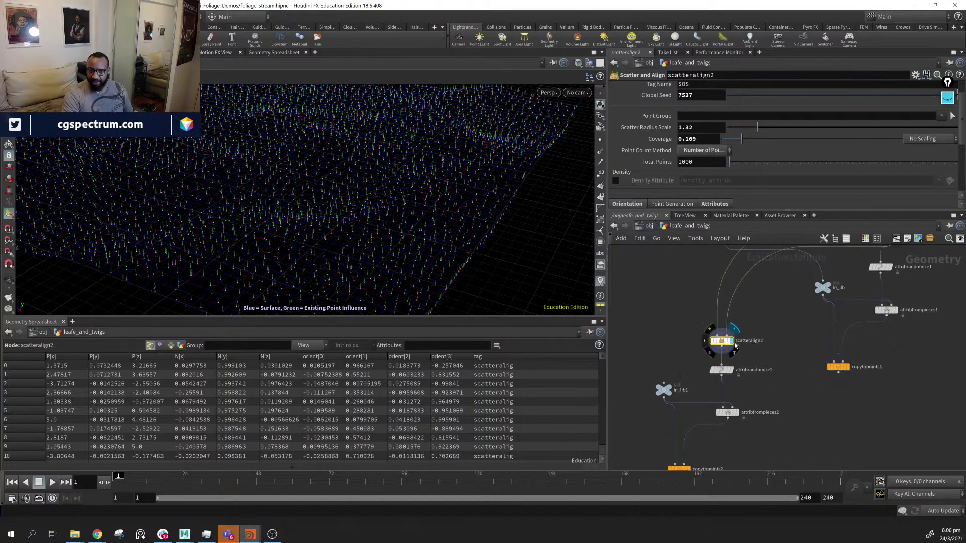
Connect out_leaf_bundle to the in_lib1 null that feeds the second scatter branch
middle_drag(775, 379, 818, 370)
mouse_move(681, 280)
middle_down()
mouse_move(714, 382)
mouse_move(677, 365)
middle_up()
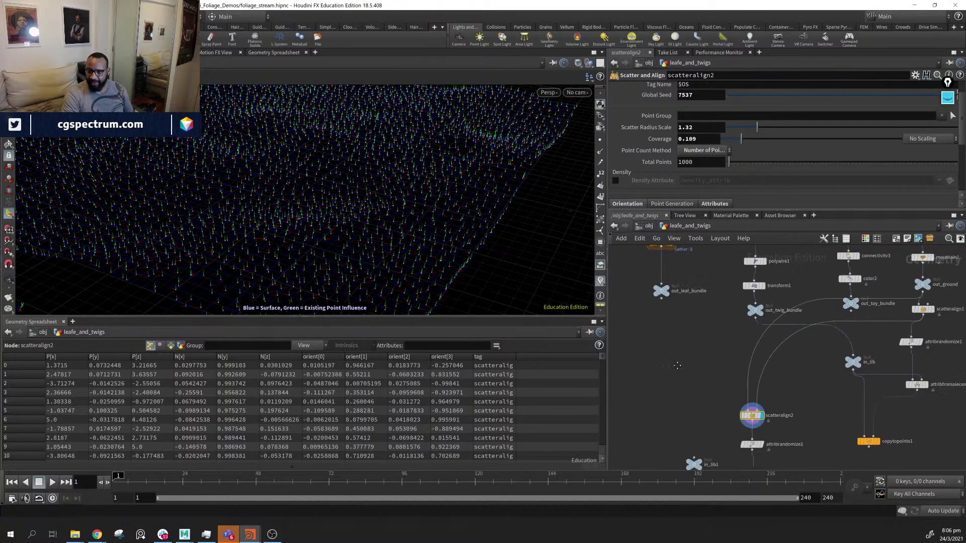
mouse_move(703, 316)
middle_down()
mouse_move(700, 326)
mouse_move(675, 304)
middle_up()
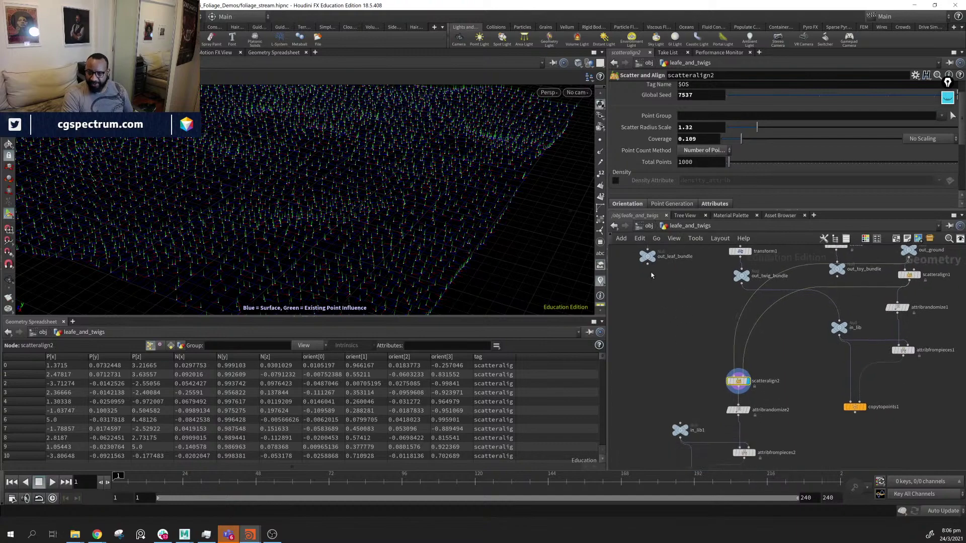
drag(648, 262, 679, 424)
middle_drag(718, 407, 723, 322)
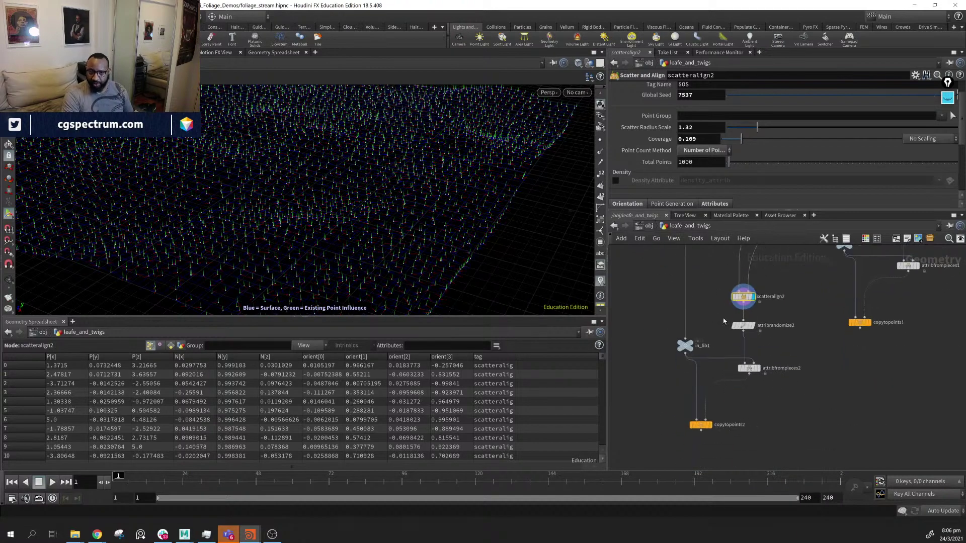
Display copytopoints2 and inspect the scattered leaves over the ground up close and from a low angle
click(714, 430)
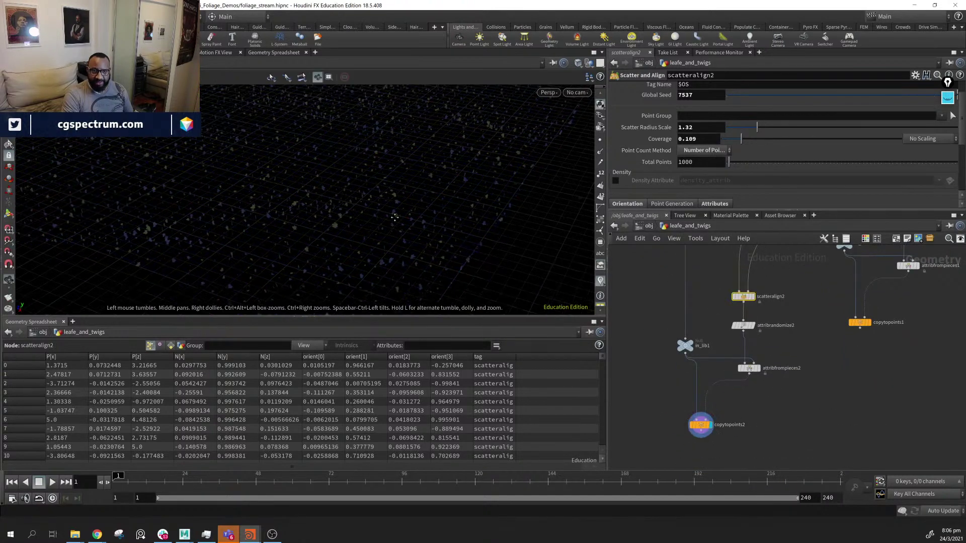
scroll(367, 199, up, 10)
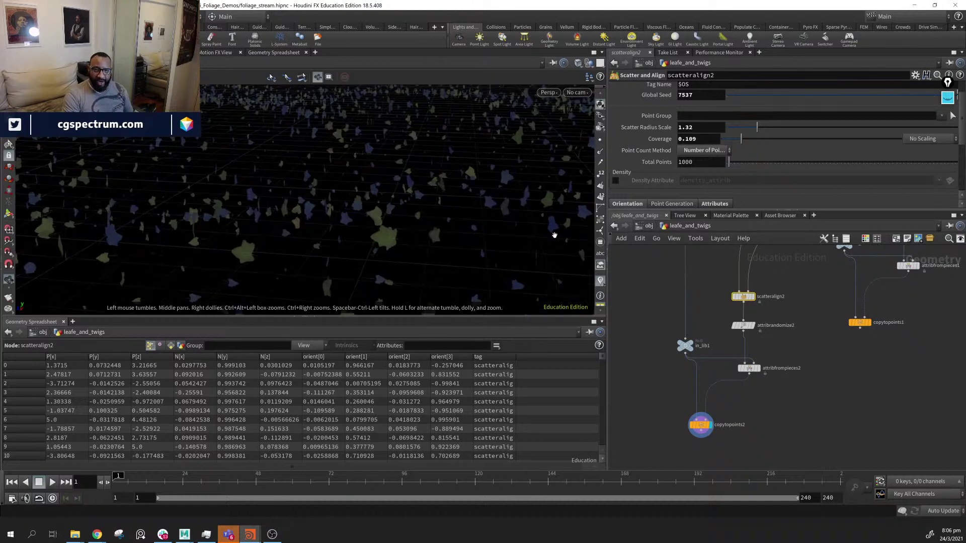
middle_drag(699, 302, 706, 443)
middle_drag(705, 334, 711, 394)
alt+drag(360, 226, 337, 267)
drag(459, 228, 288, 243)
Cancel the stray wire started at out_leaf_bundle and display that node's output in the viewport
mouse_move(703, 347)
middle_down()
mouse_move(669, 492)
mouse_move(711, 347)
middle_up()
click(680, 372)
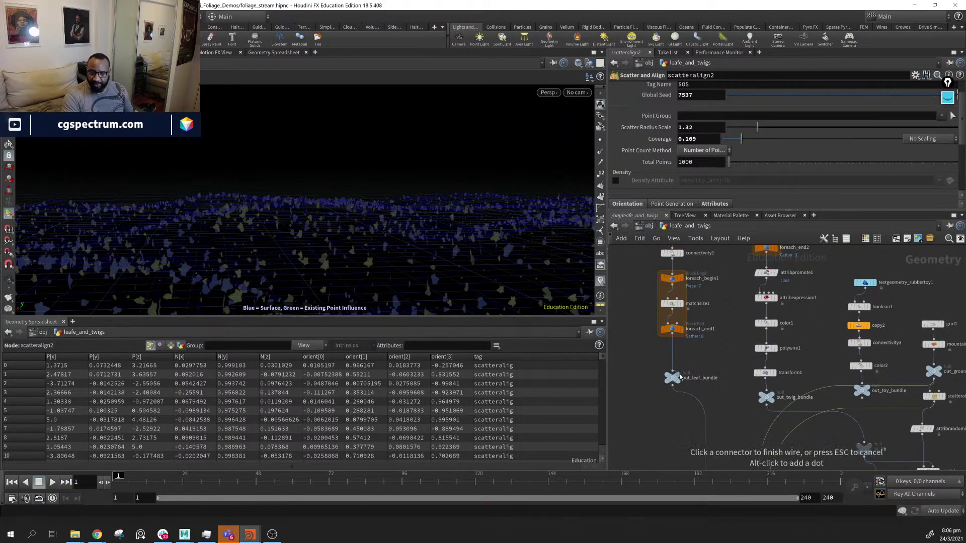
click(679, 361)
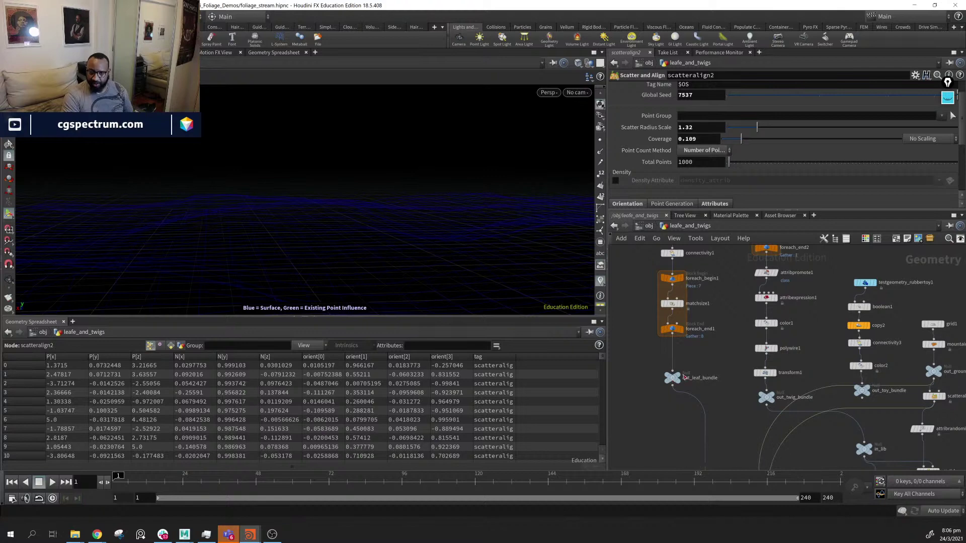
Display out_leaf_bundle and examine the leaf geometry's orientation up close from a low angle
click(678, 377)
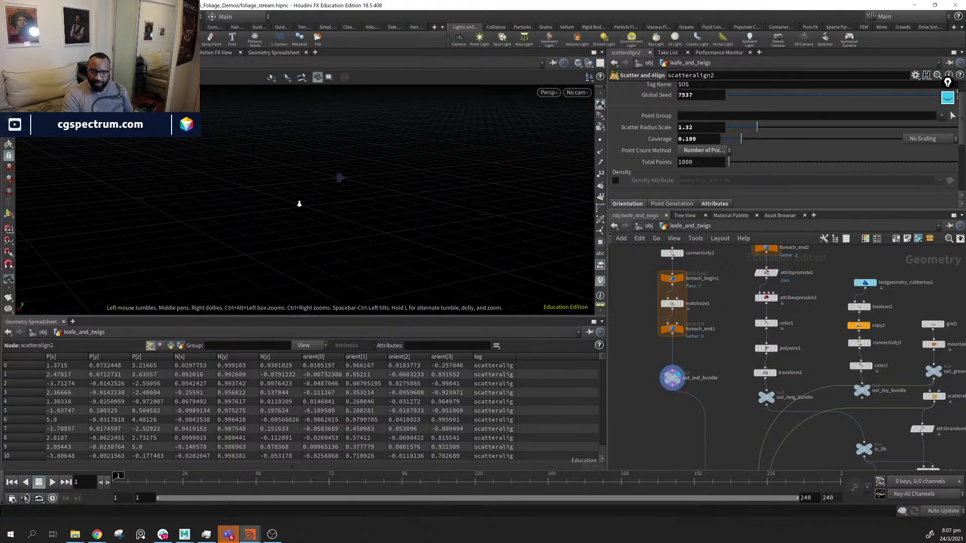
drag(379, 255, 412, 220)
right_drag(736, 247, 282, 236)
middle_drag(144, 261, 345, 171)
mouse_move(289, 267)
right_down()
mouse_move(526, 272)
mouse_move(297, 276)
right_up()
middle_drag(297, 277, 279, 262)
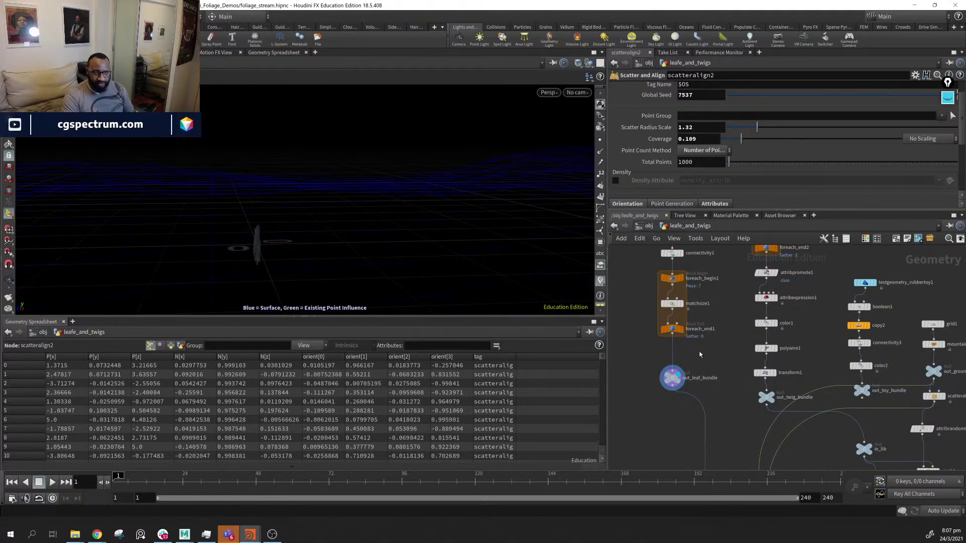
Insert a Transform node between foreach_end1 and out_leaf_bundle and rotate the leaves -90 degrees about X
key(Tab)
text(tran)
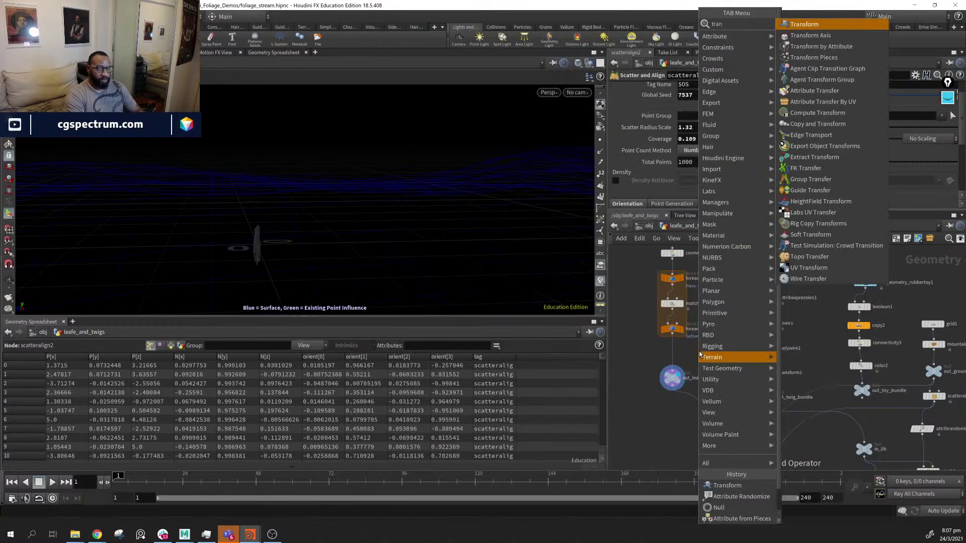
key(Return)
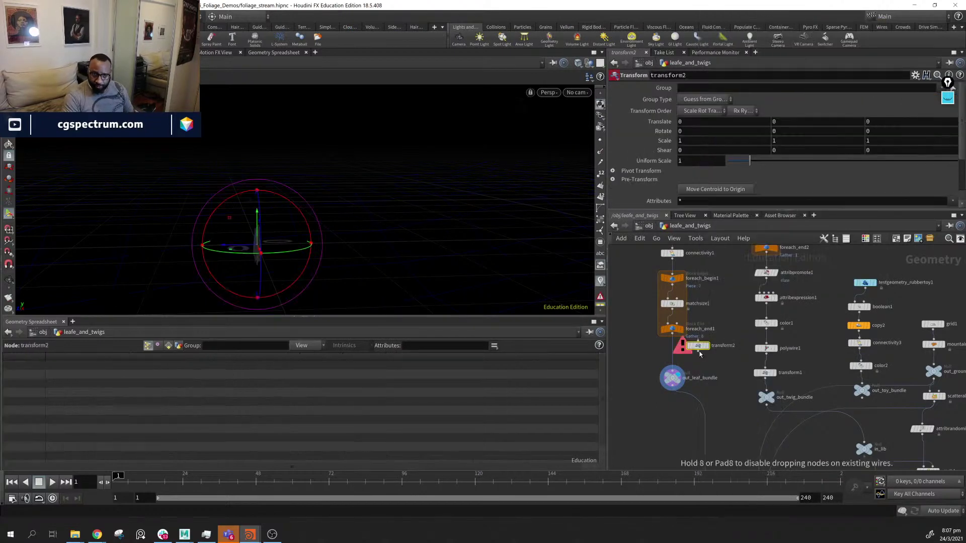
click(675, 354)
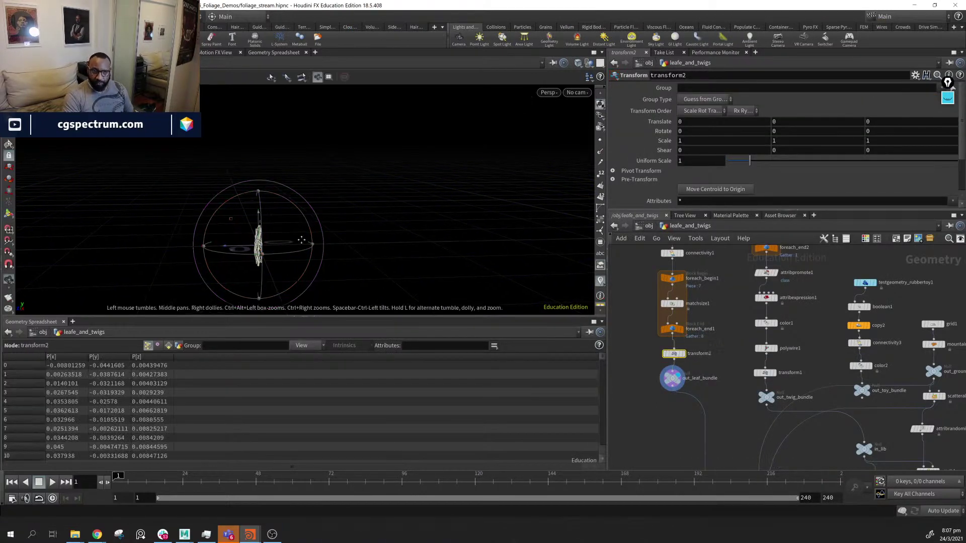
key(Return)
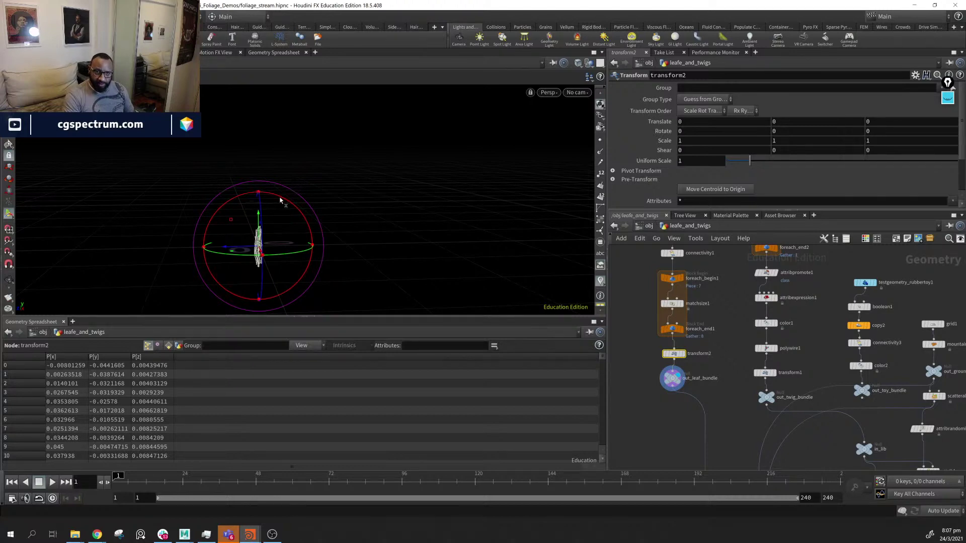
drag(280, 201, 341, 260)
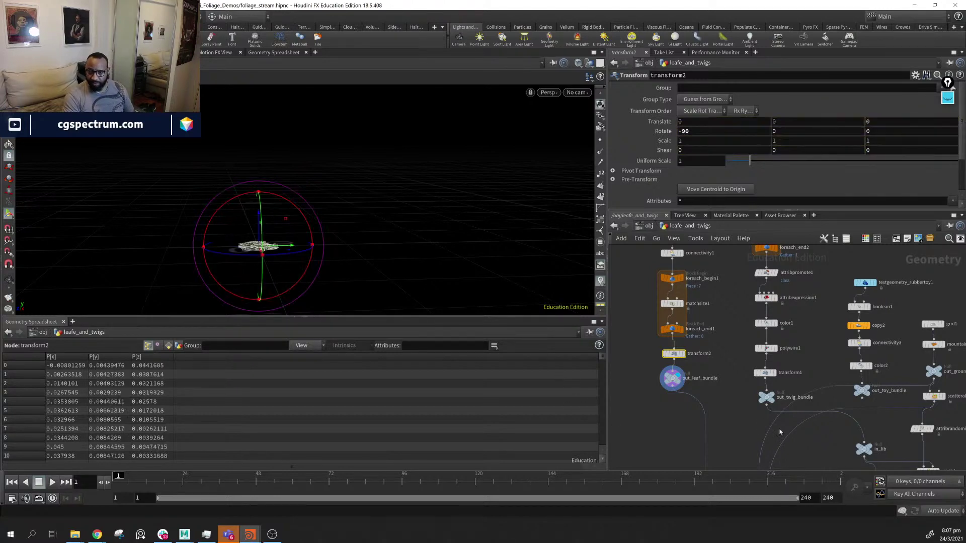
Display copytopoints2 and inspect how the rotated leaves lie across the ground, near and from above
middle_drag(780, 433, 744, 262)
middle_drag(777, 469, 772, 405)
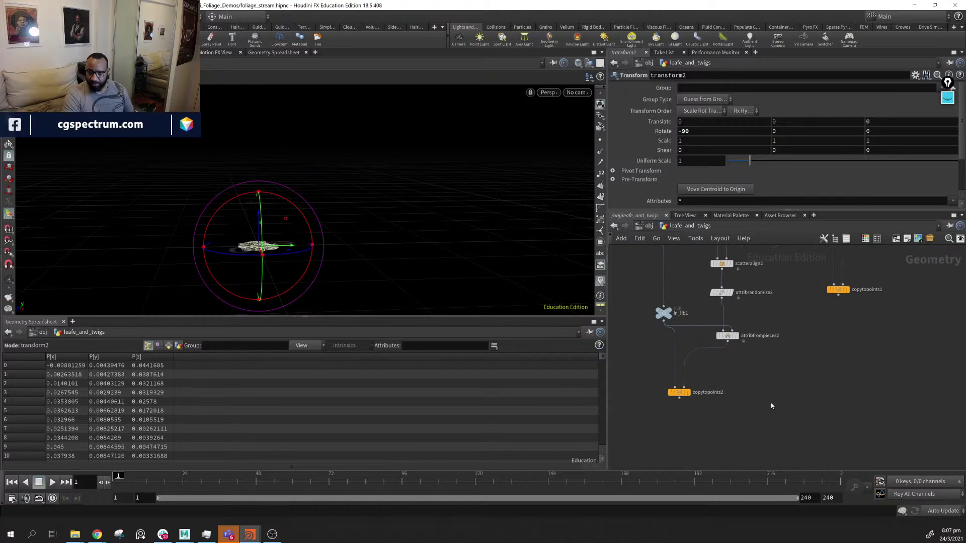
click(690, 392)
key(Escape)
middle_drag(286, 197, 250, 206)
right_drag(446, 237, 155, 192)
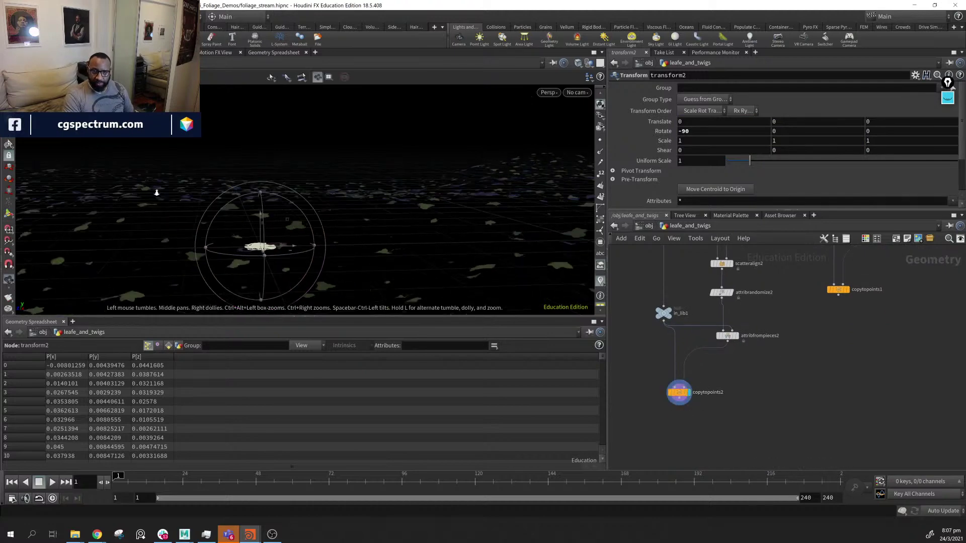
middle_drag(156, 191, 214, 224)
drag(215, 224, 438, 257)
right_drag(438, 257, 221, 267)
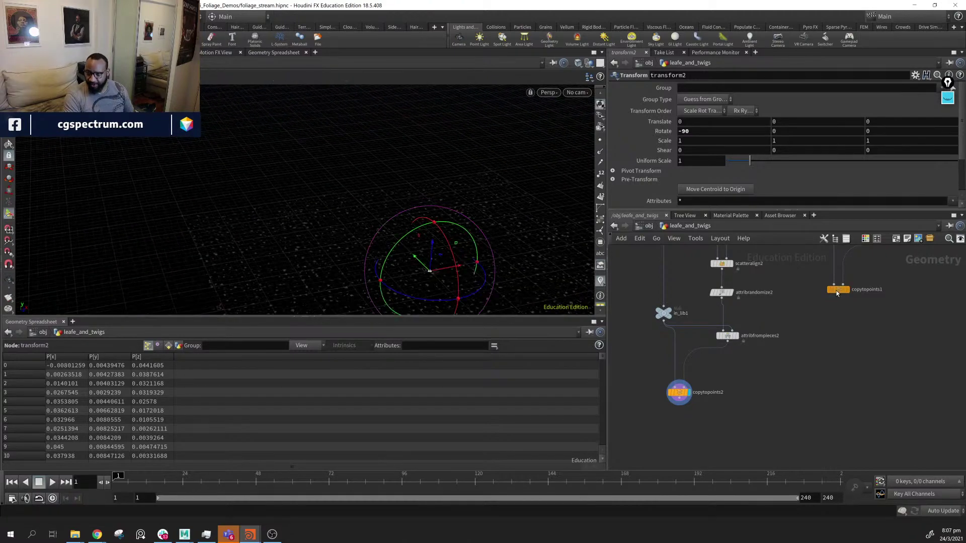
Move copytopoints1 beside copytopoints2 and show its twigs as a template overlay with the leaves
drag(836, 290, 812, 394)
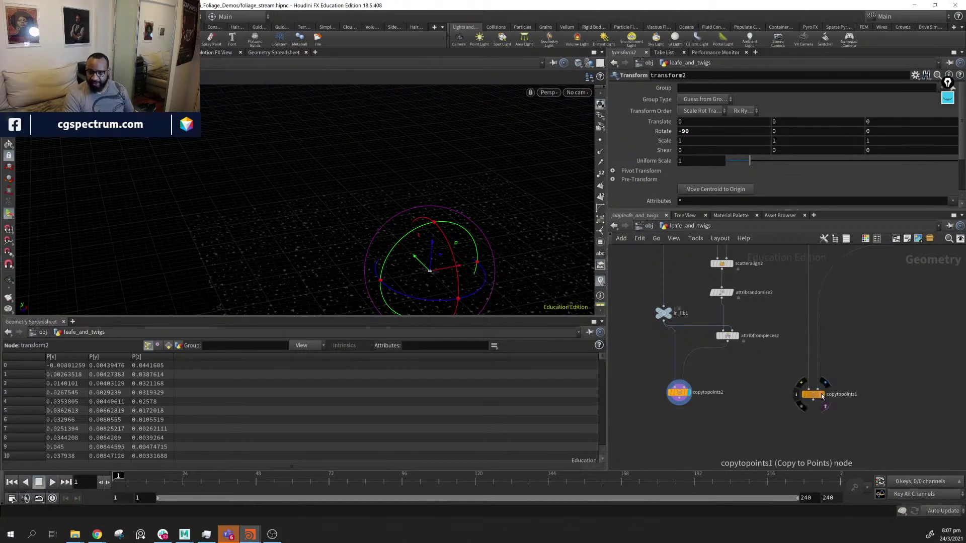
click(821, 395)
middle_drag(425, 282, 352, 207)
right_drag(352, 206, 437, 267)
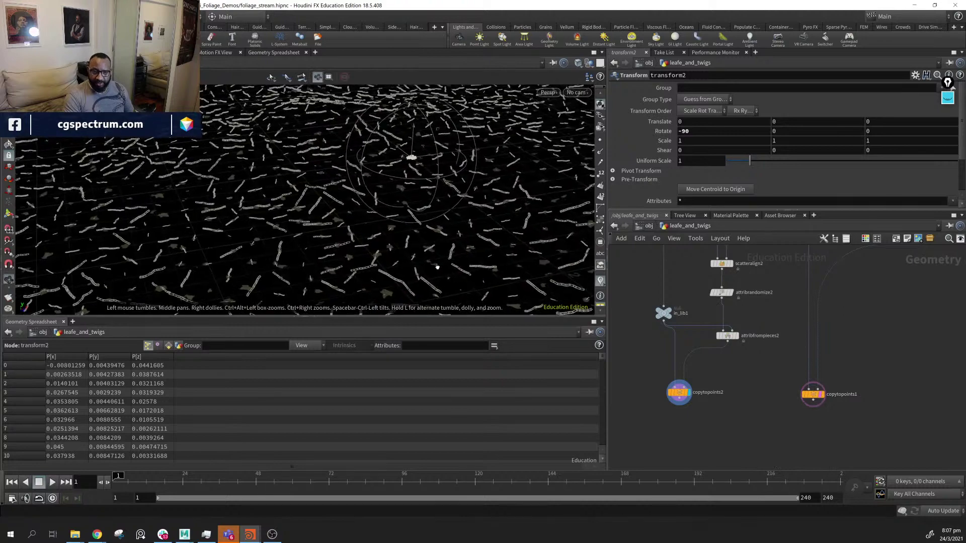
Enlarge the leaves by setting the uniform scale of transform2 to 2.39
drag(437, 268, 379, 266)
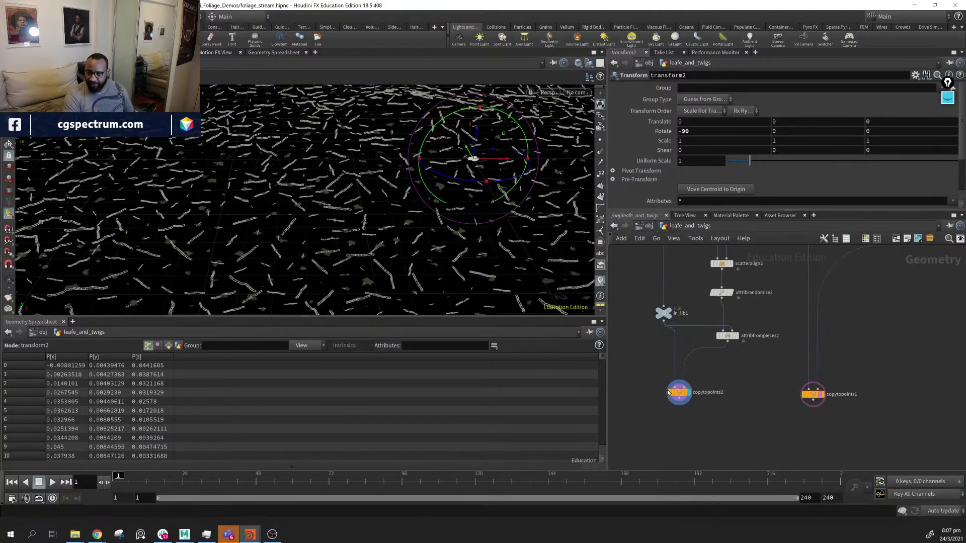
middle_drag(660, 342, 712, 525)
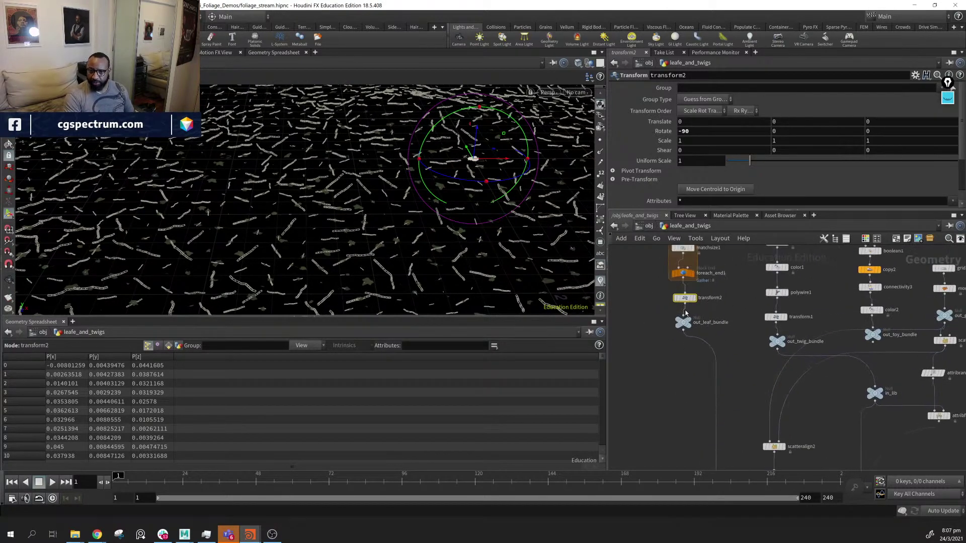
drag(749, 166, 782, 170)
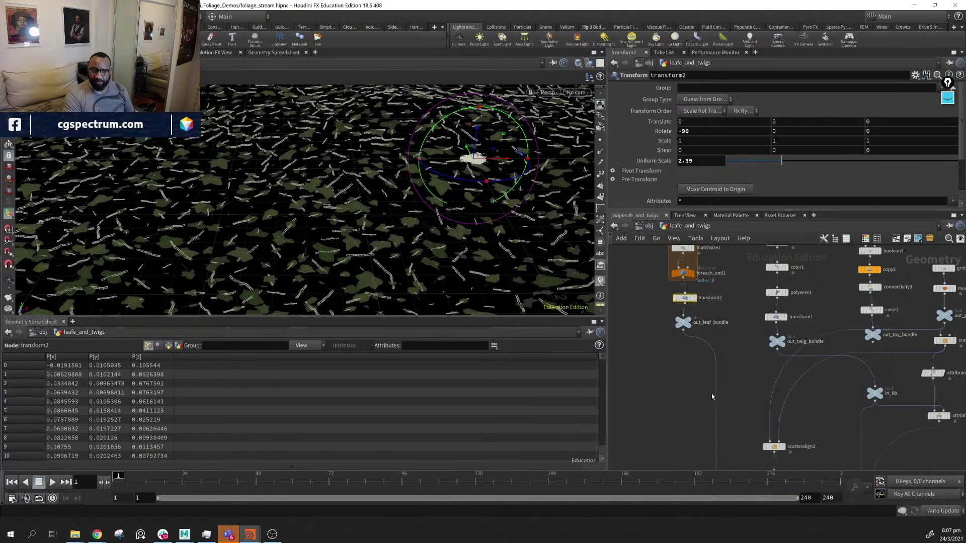
Try different global seeds on scatteralign2 and leave the seed at 0
middle_drag(779, 399, 687, 317)
click(682, 365)
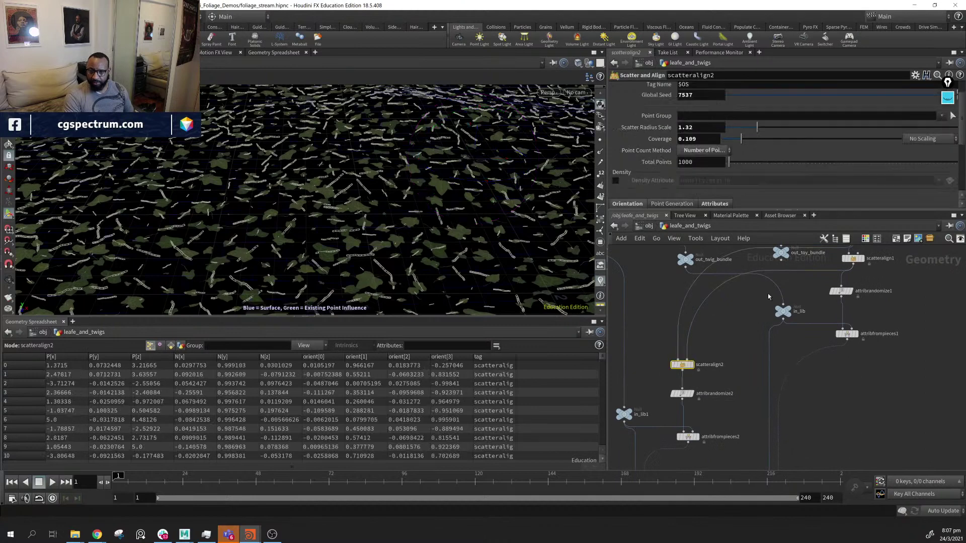
scroll(716, 146, up, 2)
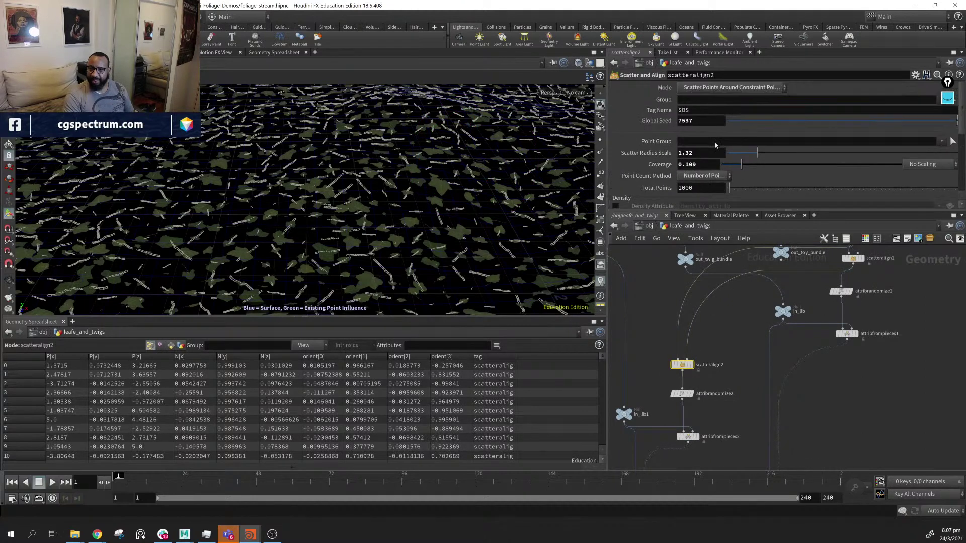
click(753, 121)
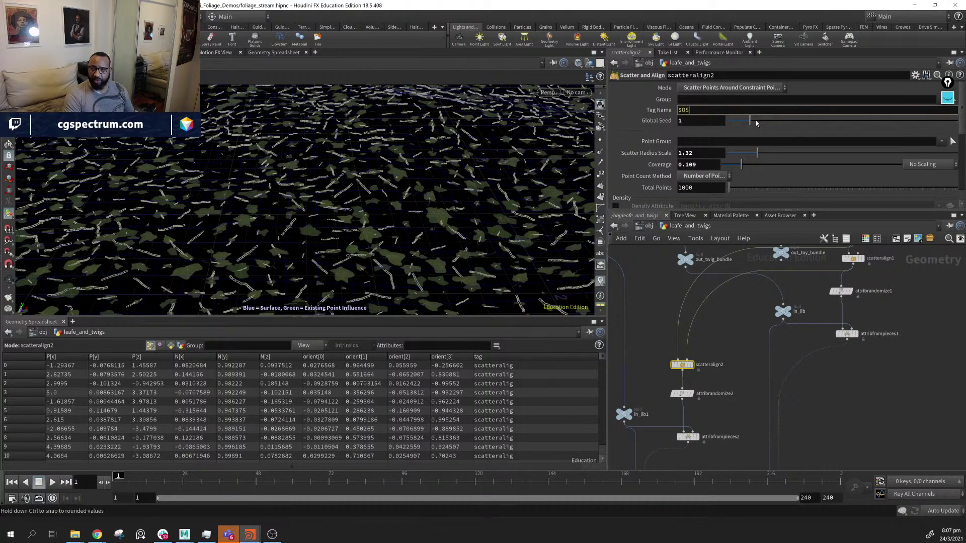
click(786, 118)
click(737, 124)
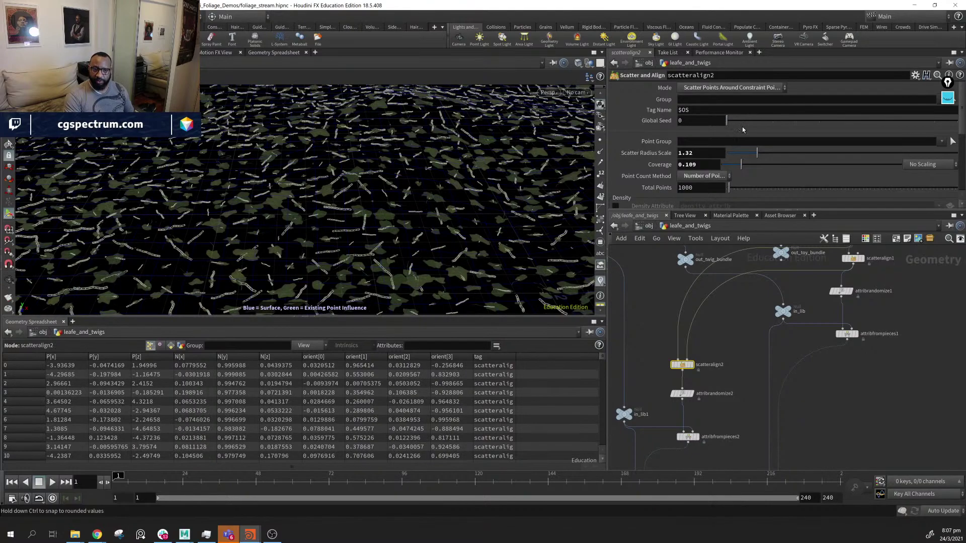
Examine the combined leaf and twig coverage over the whole ground from several distances and angles
scroll(347, 211, down, 6)
alt+drag(334, 237, 389, 192)
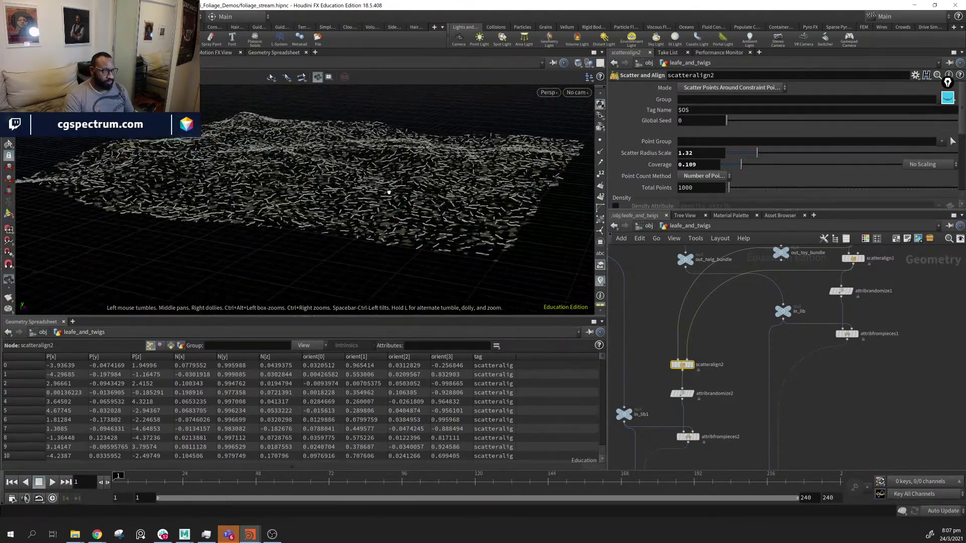
alt+middle_drag(381, 230, 321, 237)
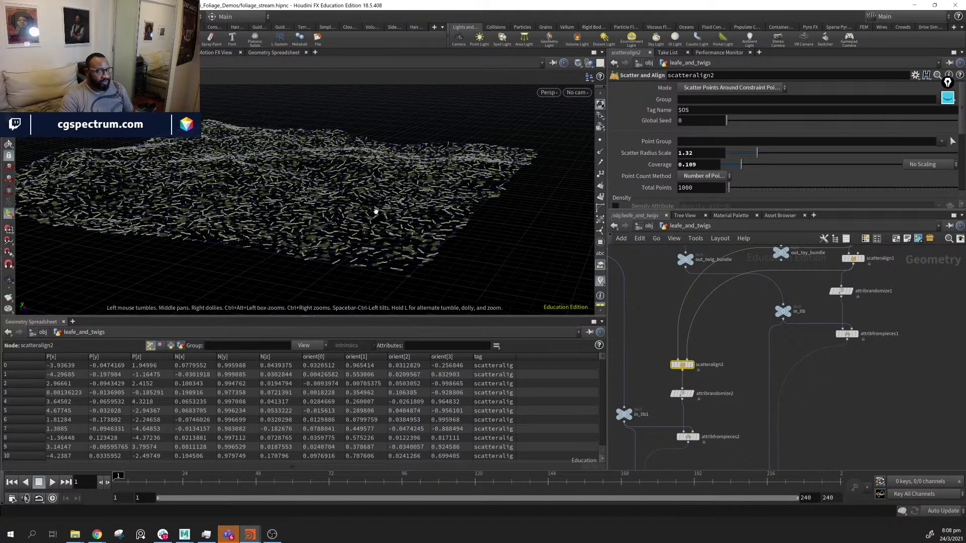
mouse_move(377, 210)
alt+mouse_down()
mouse_move(433, 256)
mouse_move(418, 265)
mouse_move(377, 243)
mouse_move(370, 174)
mouse_move(381, 207)
alt+mouse_up()
drag(319, 200, 352, 226)
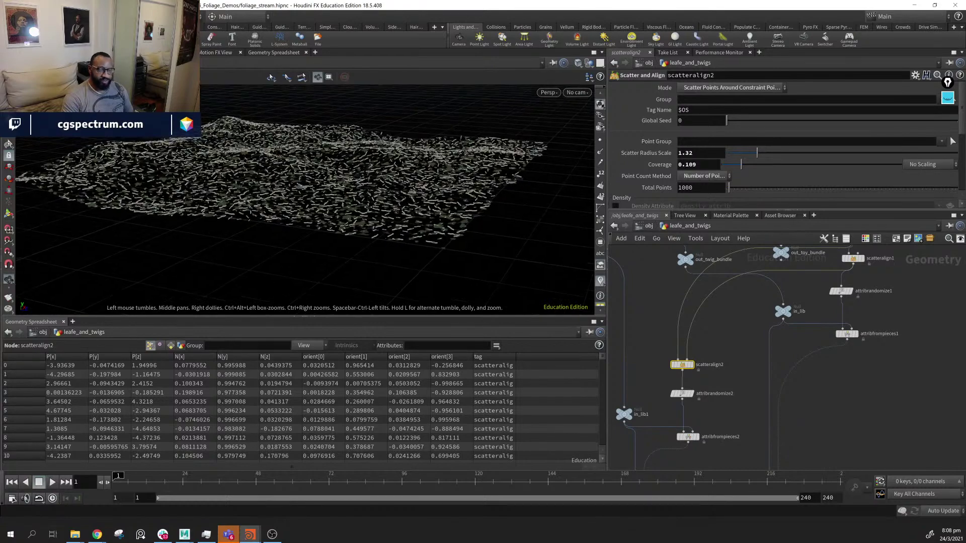
right_drag(352, 225, 481, 245)
Turn off the template overlay of copytopoints1 and add a Merge node below the two copy nodes
middle_drag(860, 419, 882, 293)
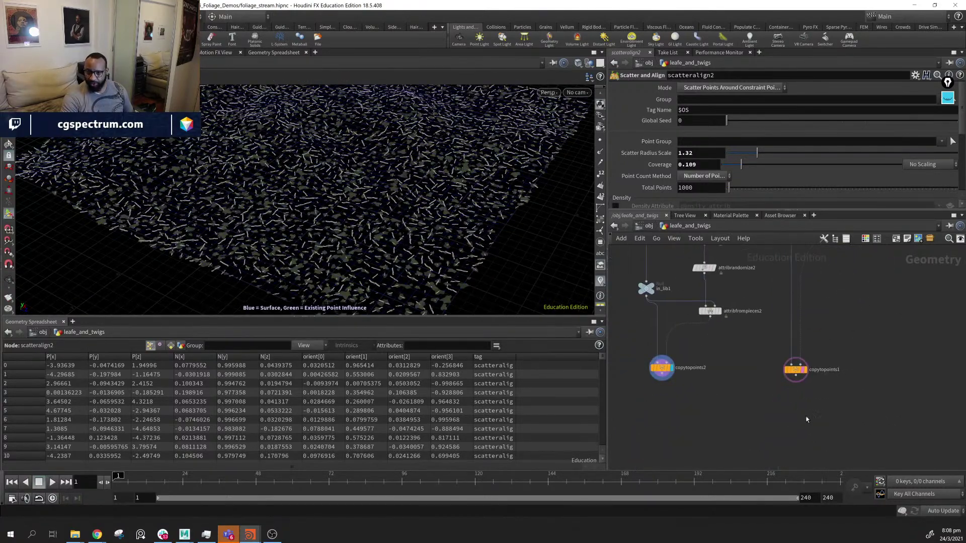
click(804, 377)
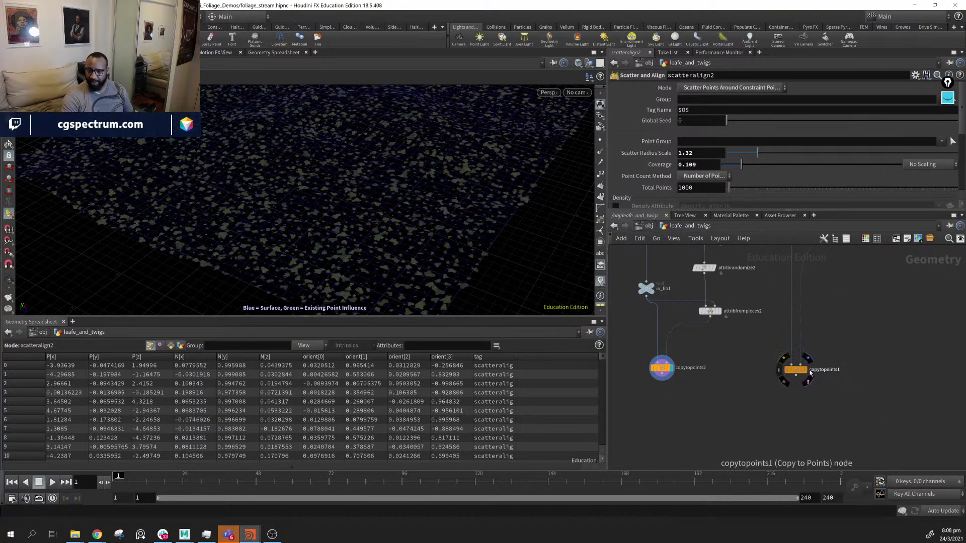
key(Tab)
text(merge)
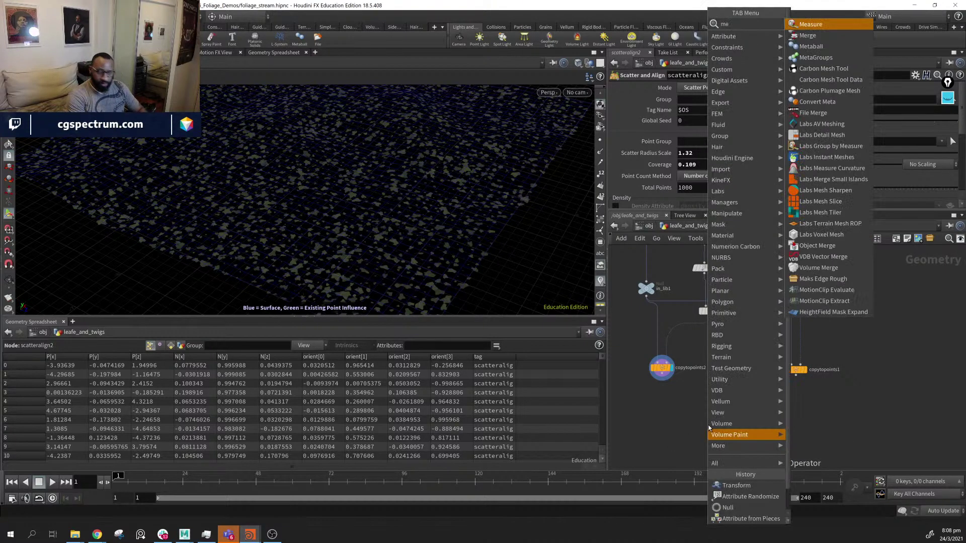
key(Return)
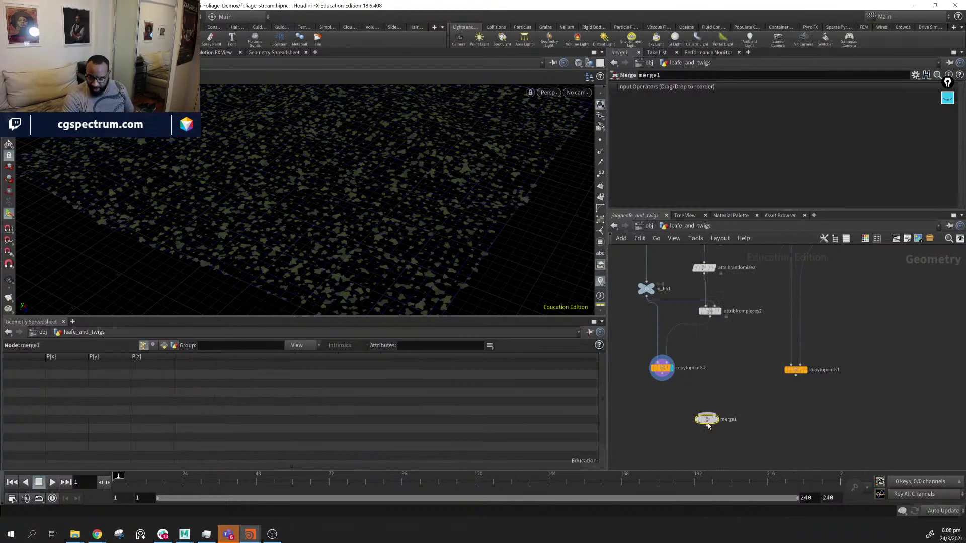
Connect copytopoints2 and copytopoints1 into merge1 and display the merged leaves and twigs
click(721, 432)
click(742, 434)
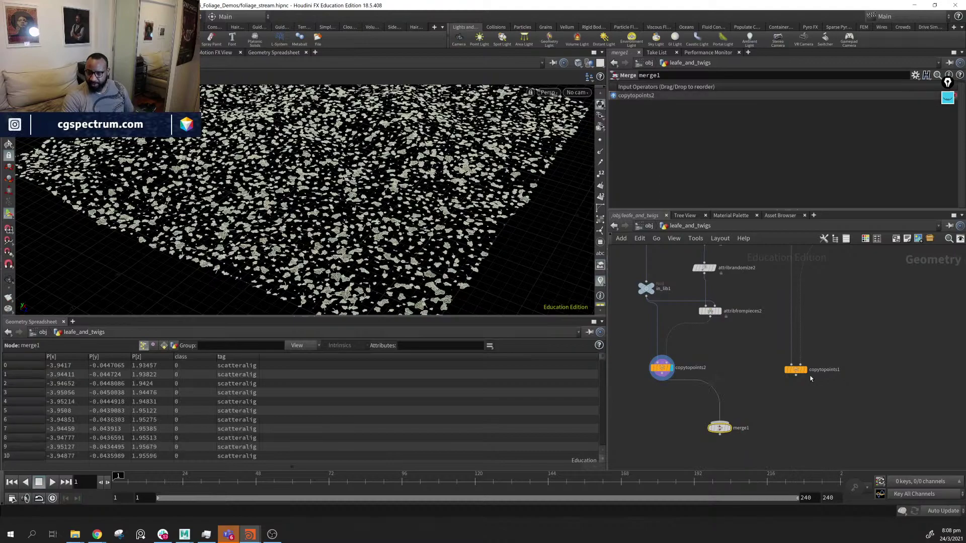
click(796, 376)
click(719, 421)
click(728, 427)
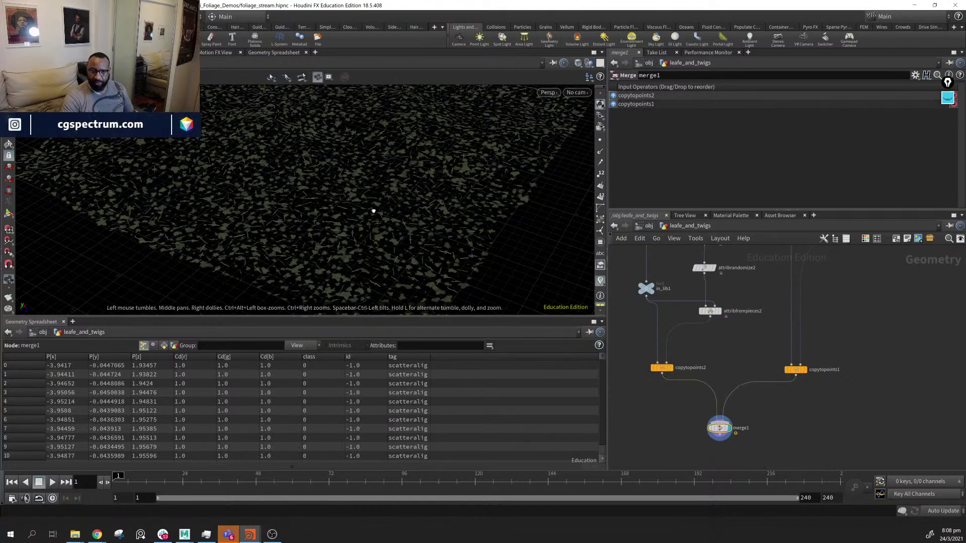
drag(453, 203, 453, 281)
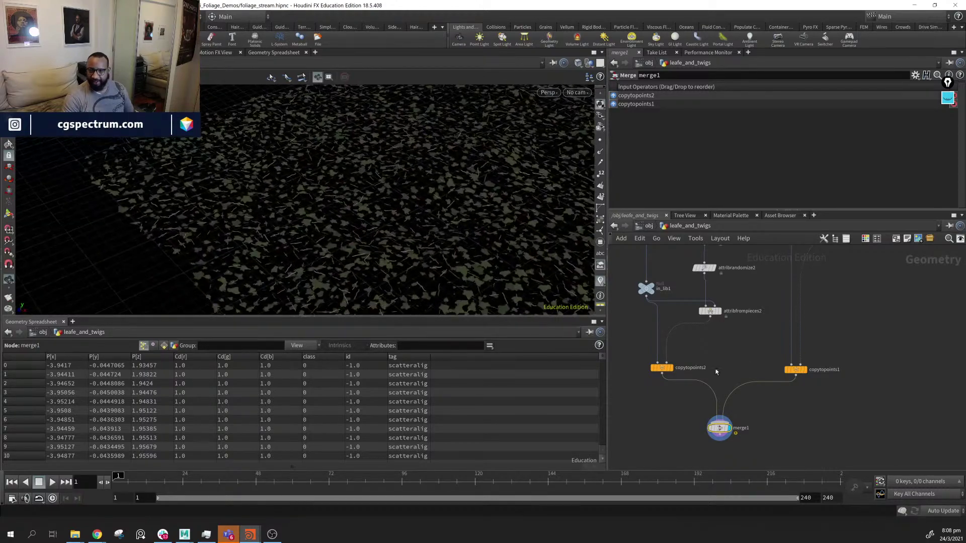
Set the uniform scale of transform1 to 3.75 to enlarge the twigs, and check them over the ground
middle_drag(717, 370, 751, 475)
click(685, 320)
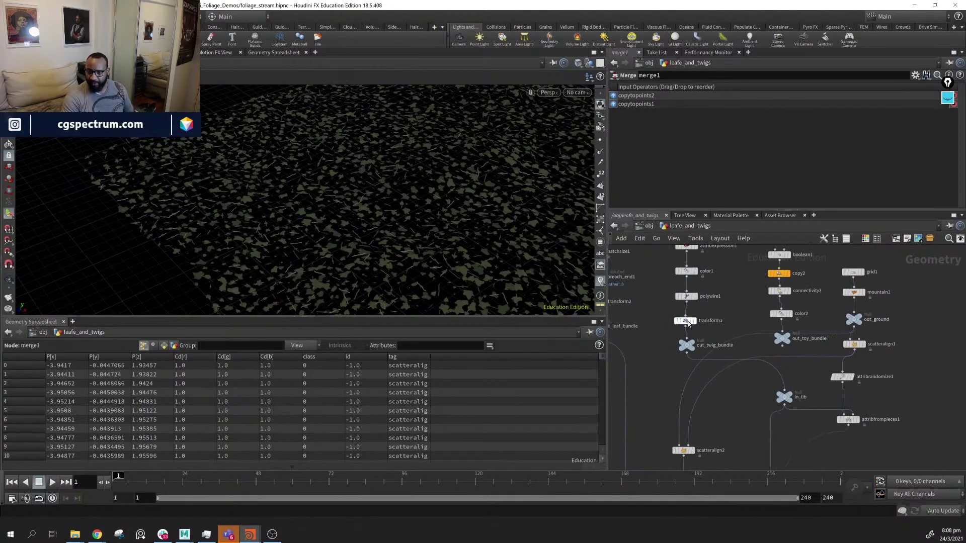
drag(785, 162, 813, 161)
alt+drag(425, 280, 459, 214)
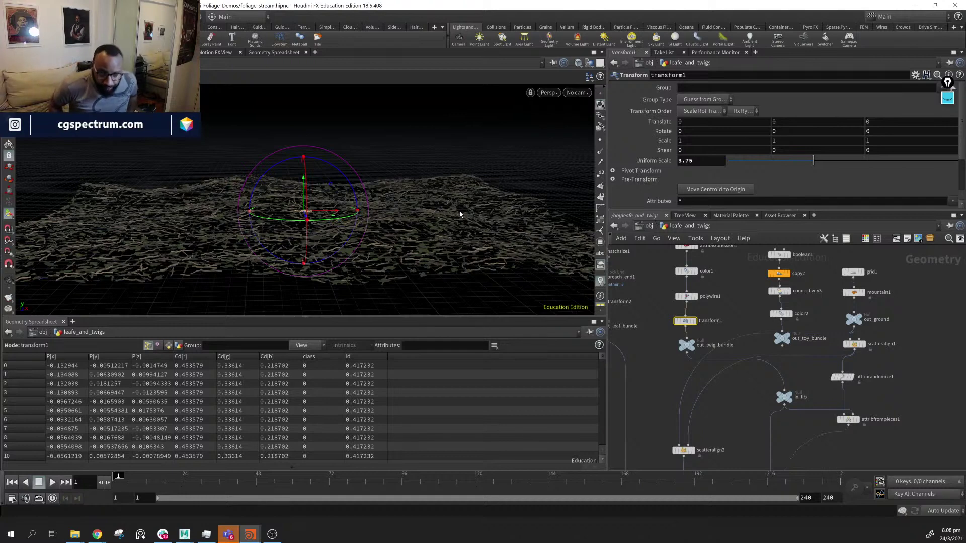
alt+middle_drag(441, 235, 511, 284)
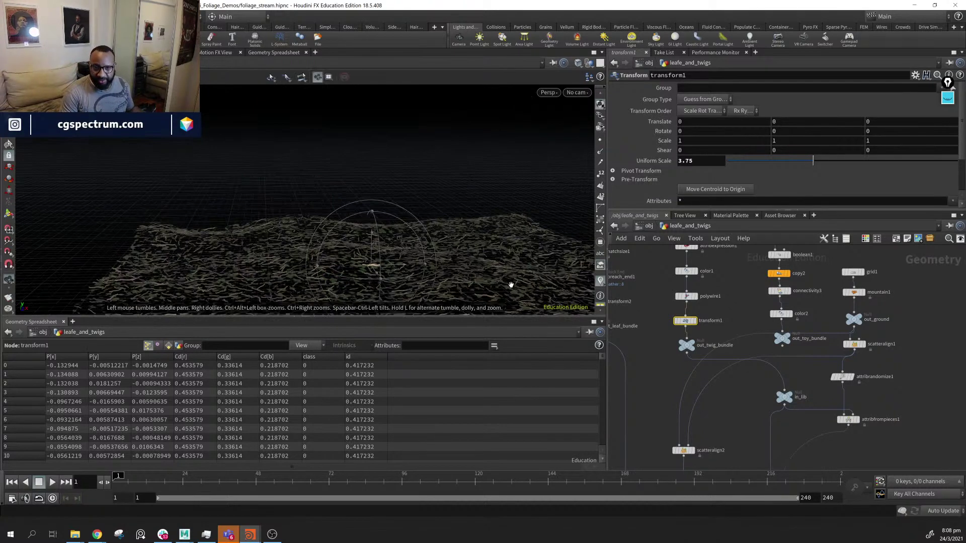
alt+drag(511, 284, 513, 294)
Increase the scatter radius scale of scatteralign2 to 5.59
middle_drag(720, 450, 759, 359)
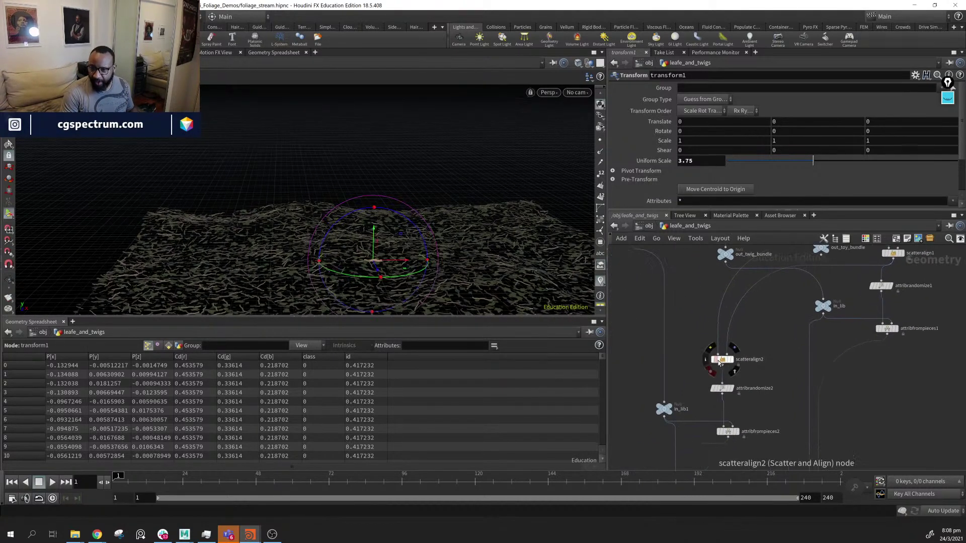
click(722, 359)
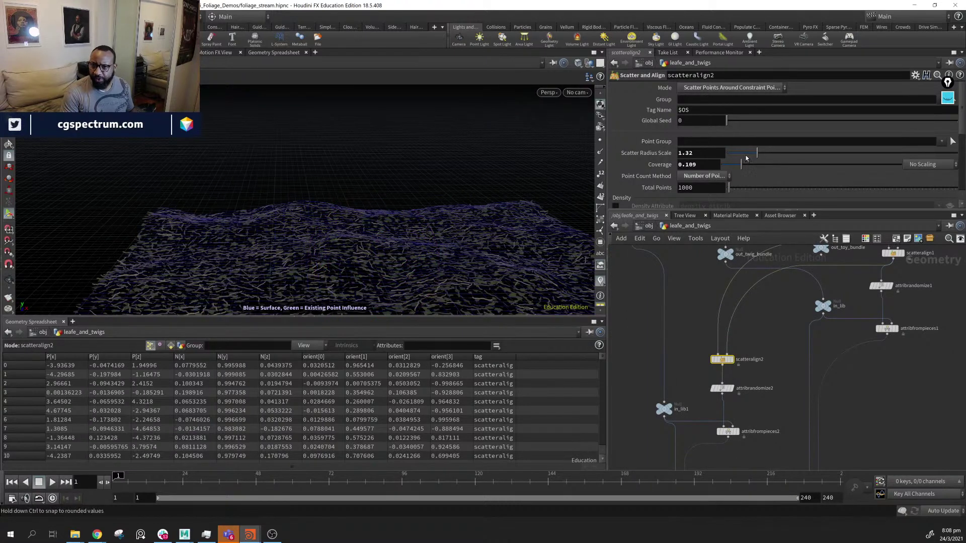
drag(854, 164, 857, 164)
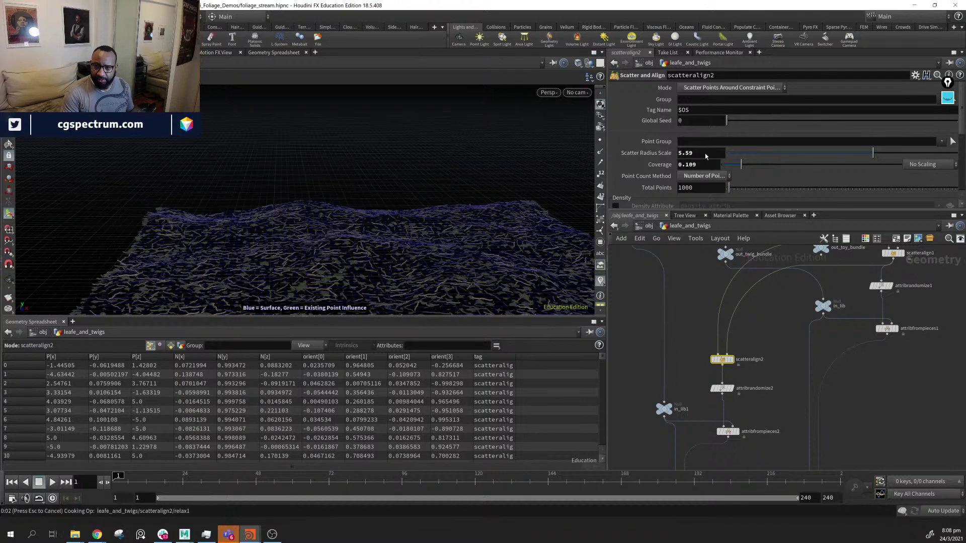
Set the scatter radius scale of scatteralign2 to 50
click(706, 155)
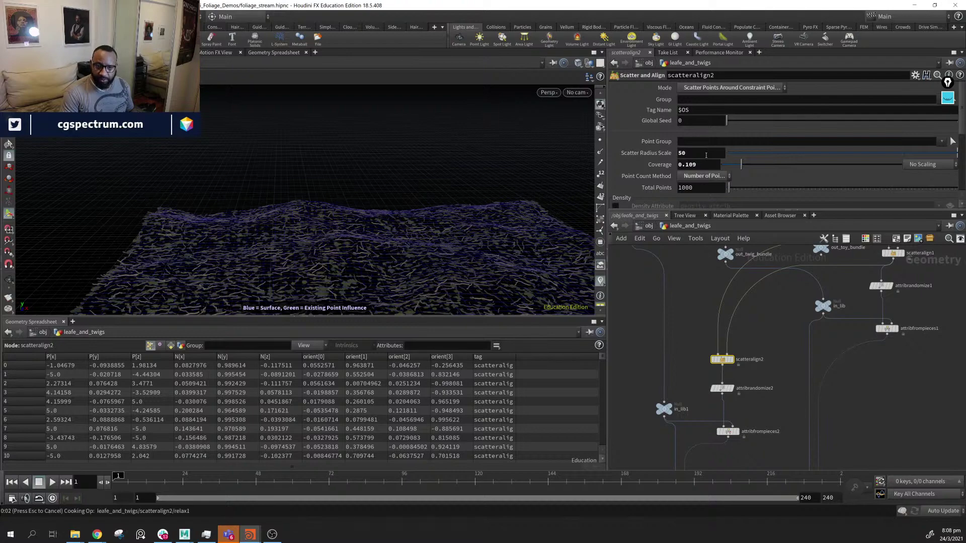
alt+drag(330, 189, 577, 218)
Move the grid, mountain1 and out_ground nodes together to a clearer spot above scatteralign1
scroll(944, 427, down, 1)
middle_drag(944, 427, 778, 473)
drag(739, 319, 714, 311)
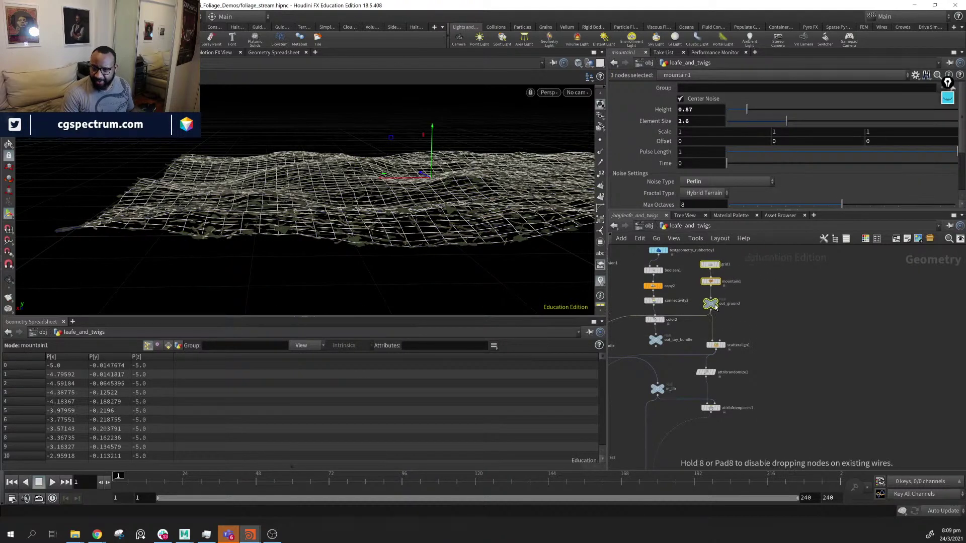
click(711, 310)
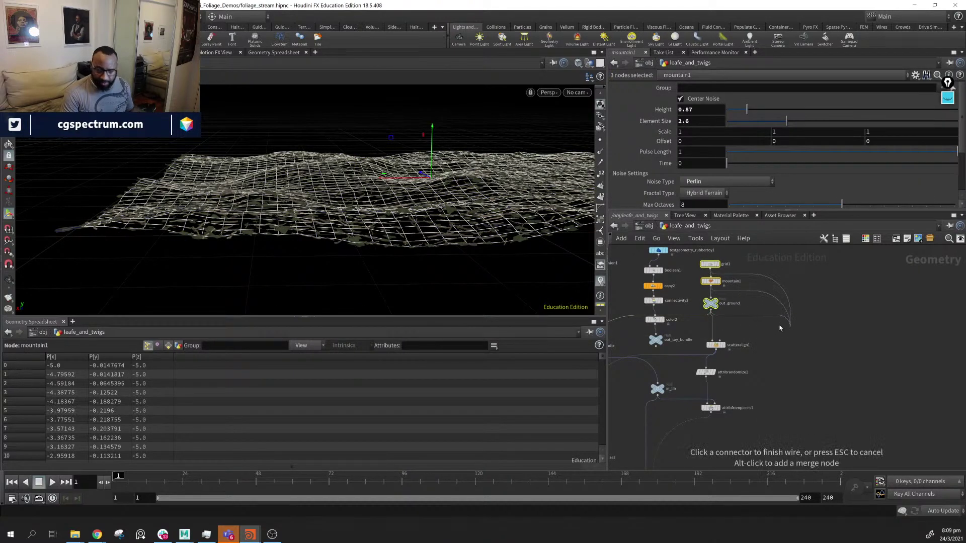
key(Escape)
Wire out_ground into merge1, routing the wire around the copy nodes through a dot, and check the ground with the foliage
click(719, 318)
click(711, 312)
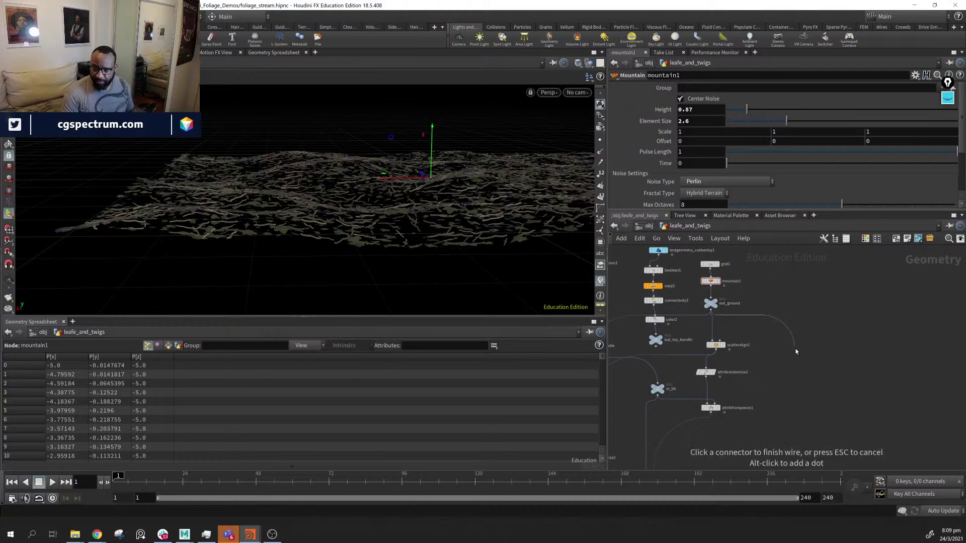
middle_drag(794, 423, 864, 214)
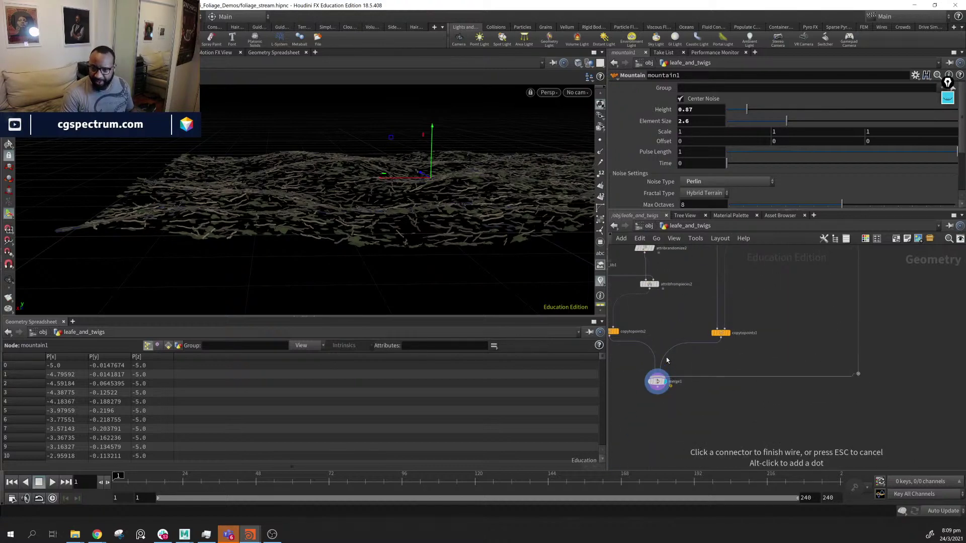
click(662, 372)
drag(413, 236, 414, 259)
middle_drag(634, 377, 717, 379)
middle_drag(796, 429, 794, 415)
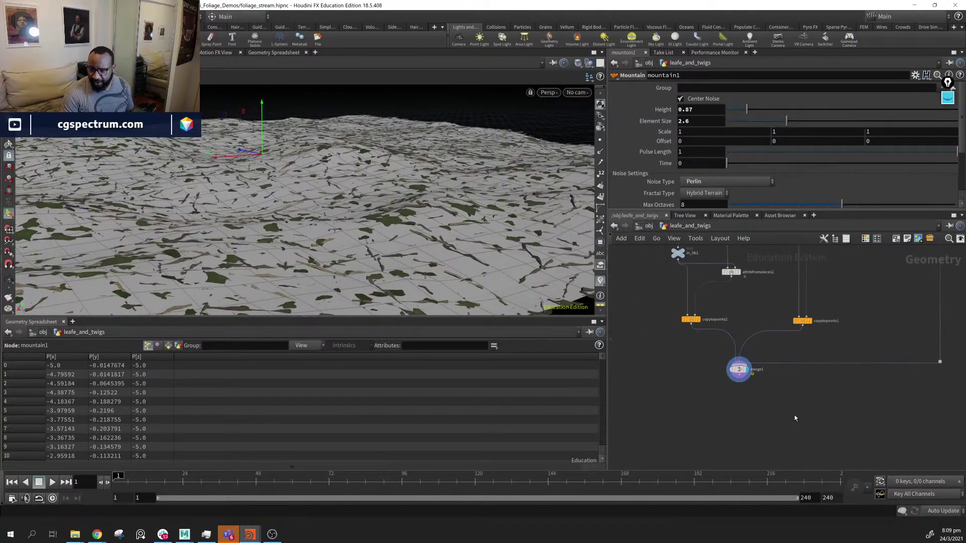
Add a Transform node below merge1 and connect the merge output to it
key(Tab)
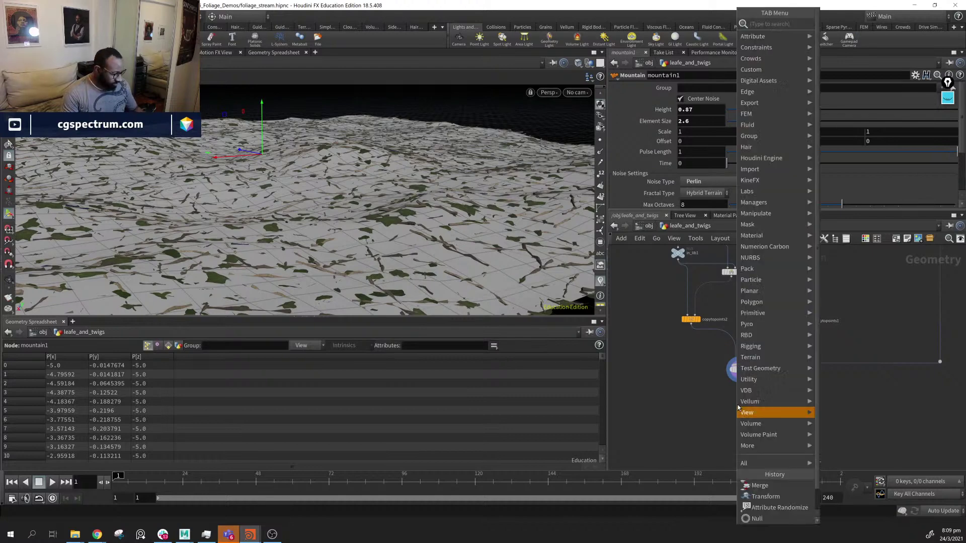
text(trans)
key(Return)
click(738, 402)
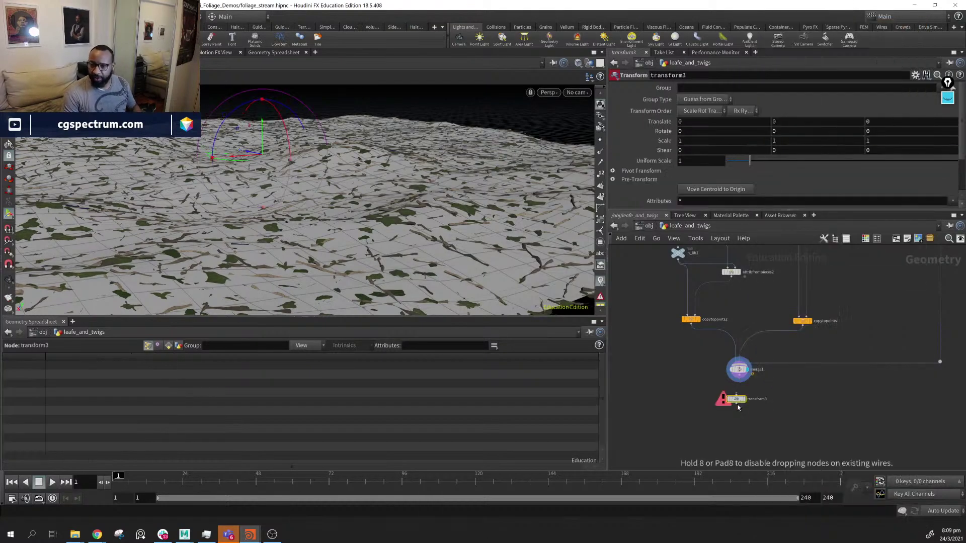
drag(740, 381, 741, 401)
Cut the ground wire so that only the leaves and twigs feed merge1
middle_drag(864, 381, 815, 366)
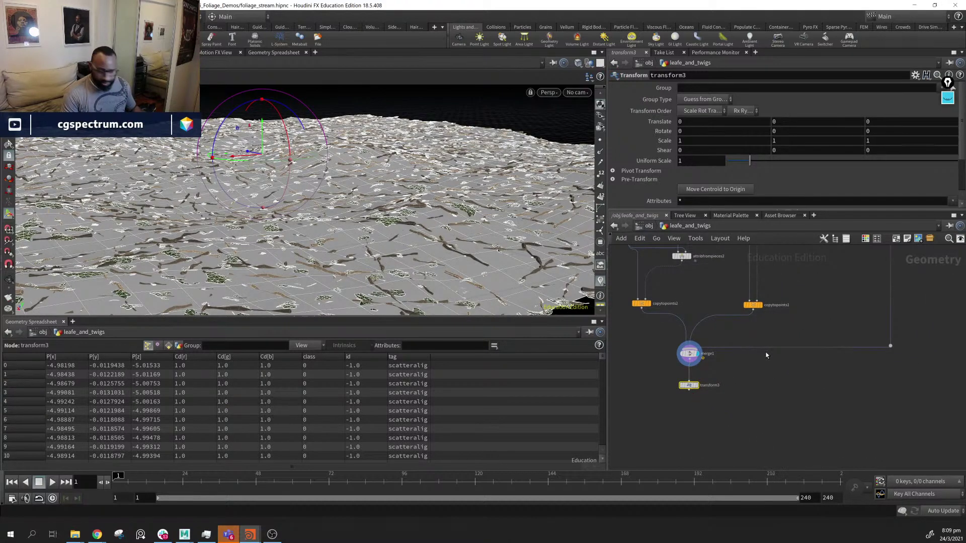
key(y)
drag(769, 339, 787, 370)
Add a second Merge node below transform3 and connect transform3 to it
middle_drag(875, 354, 773, 394)
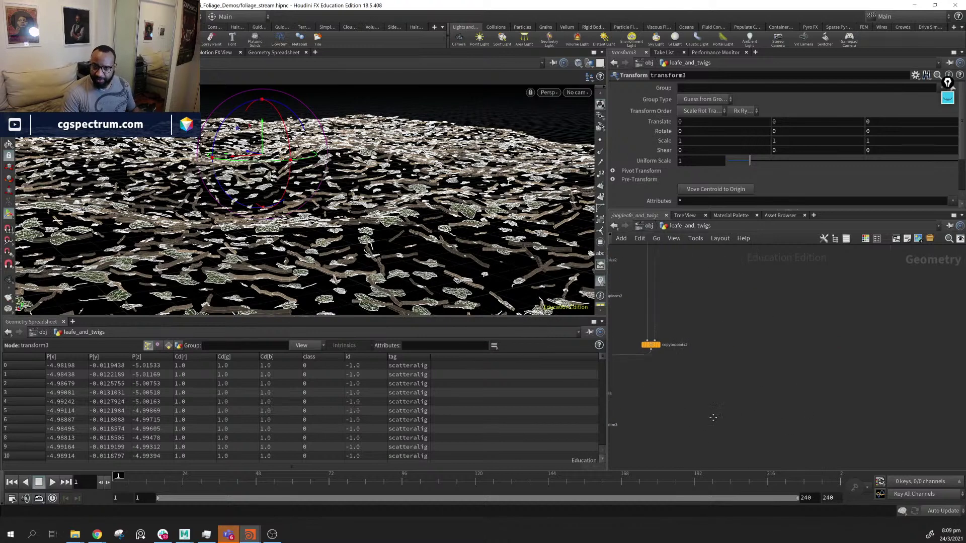
scroll(784, 394, down, 5)
middle_drag(726, 418, 718, 461)
scroll(749, 394, up, 3)
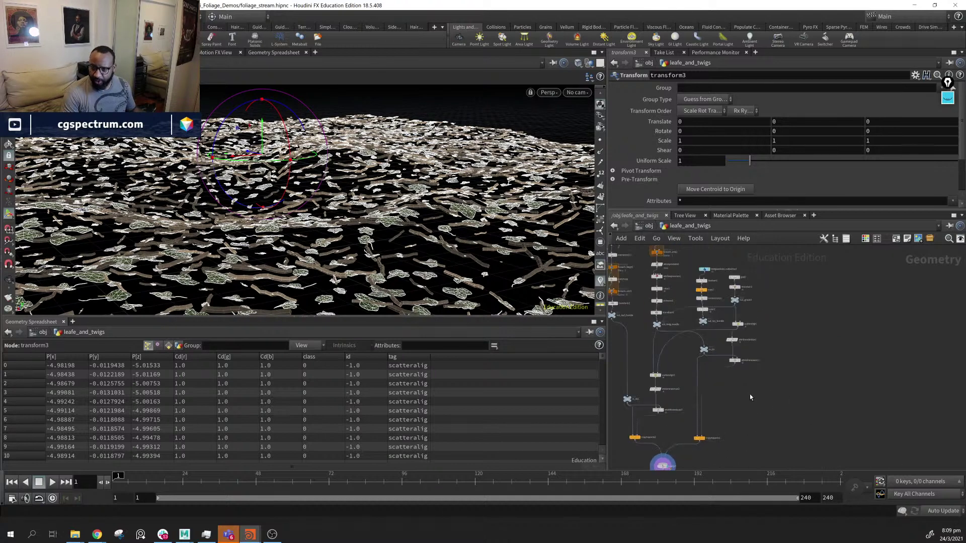
scroll(749, 393, down, 6)
middle_drag(762, 403, 804, 358)
scroll(804, 359, up, 2)
scroll(802, 358, up, 3)
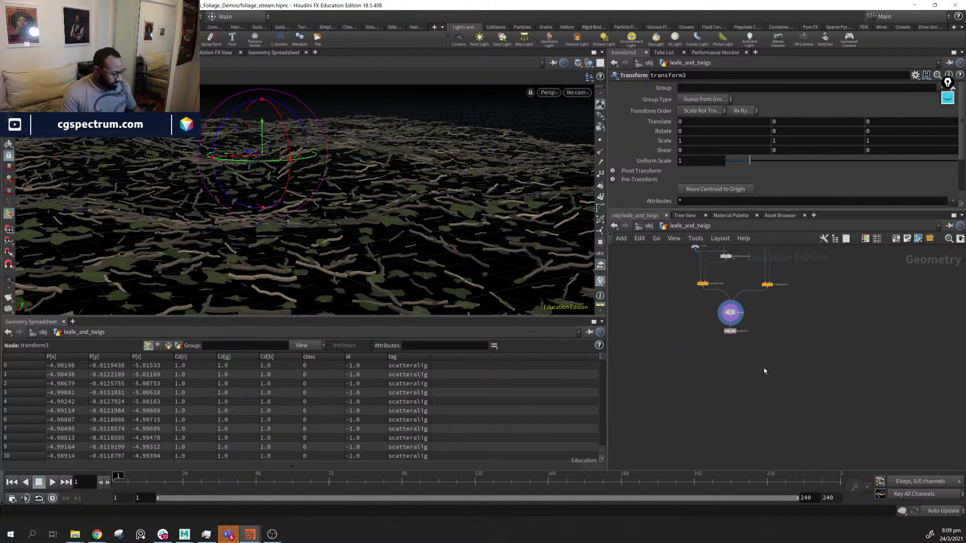
key(Tab)
text(mer)
key(Return)
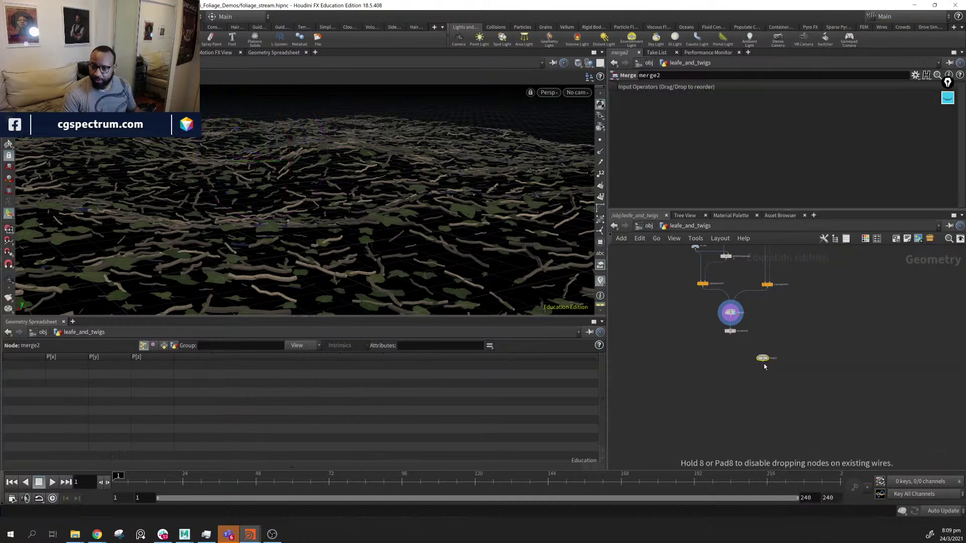
click(770, 359)
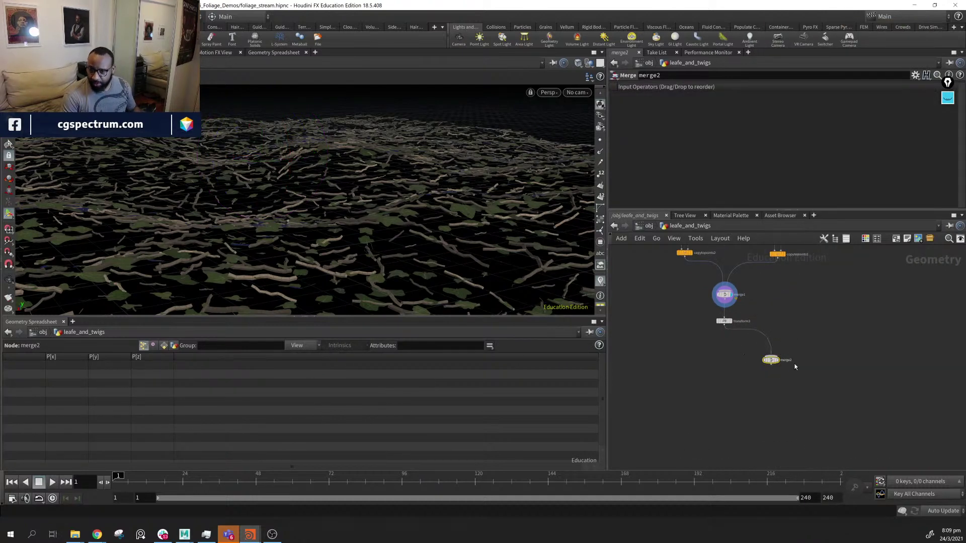
click(770, 355)
Wire out_ground into merge2 and set merge2 as the displayed node
scroll(714, 322, down, 5)
scroll(713, 304, up, 2)
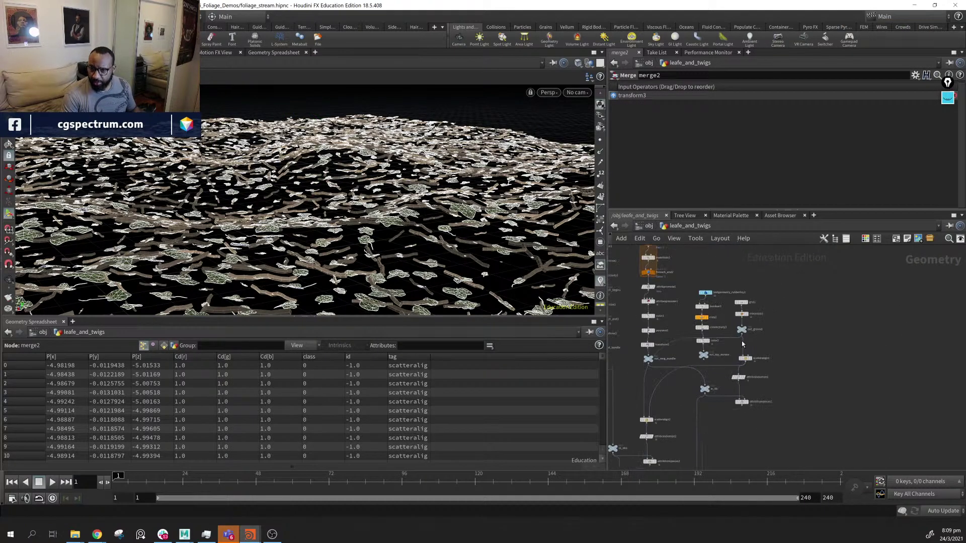
click(742, 335)
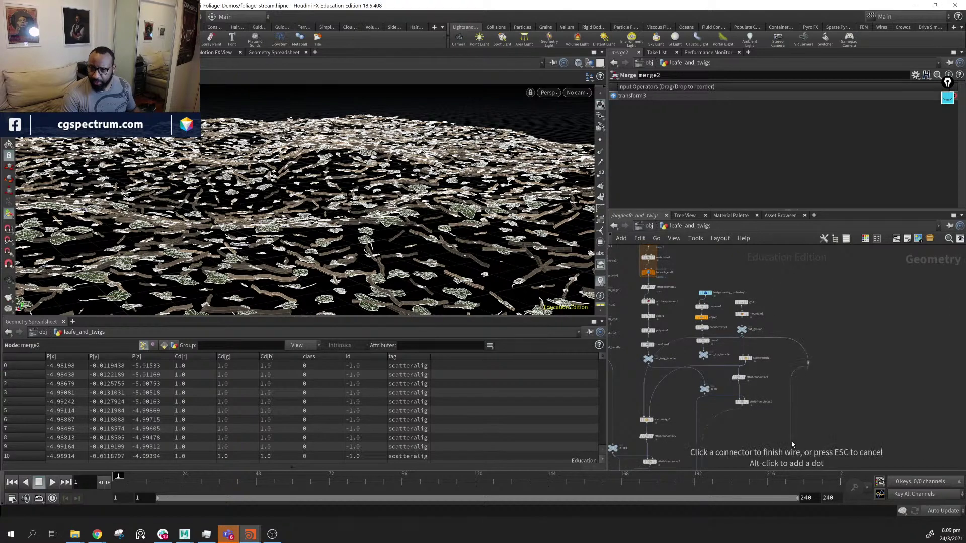
click(809, 382)
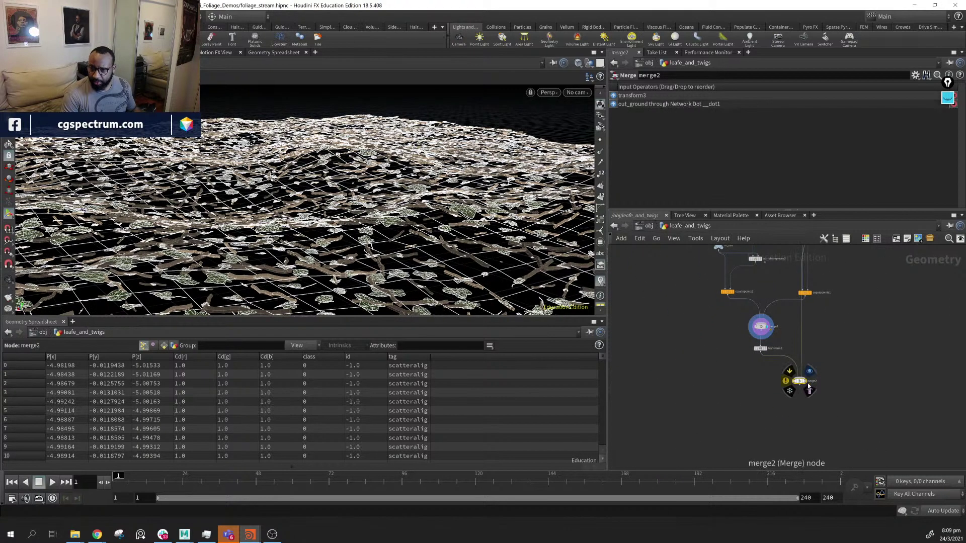
click(807, 385)
Raise the leaves and twigs slightly above the ground by translating transform3 about 0.02 in Y
click(760, 348)
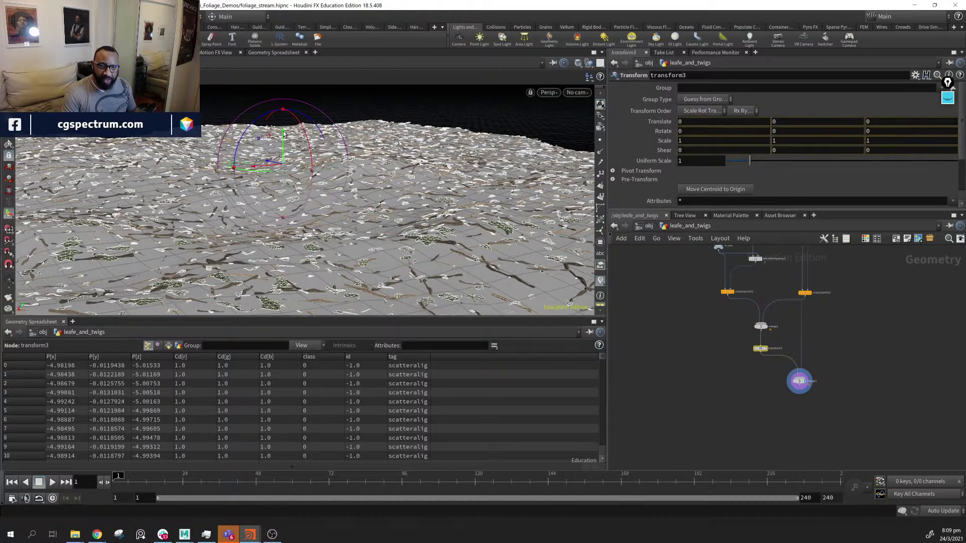
drag(284, 133, 289, 132)
click(695, 424)
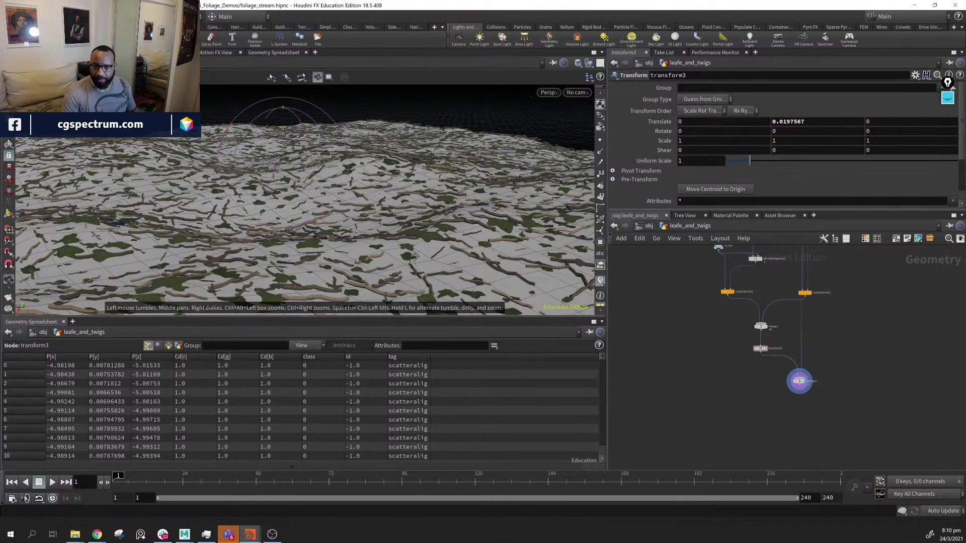
Tidy the ground wire into merge2 by moving its routing dot closer to the merge node
alt+middle_drag(483, 241, 453, 221)
middle_drag(923, 336, 823, 381)
middle_drag(786, 252, 770, 344)
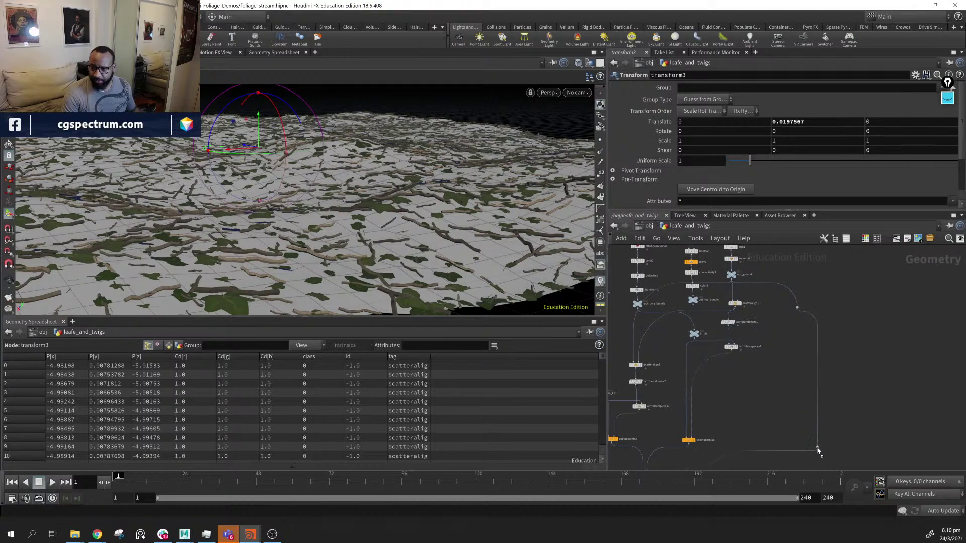
middle_drag(817, 450, 800, 365)
drag(795, 362, 750, 421)
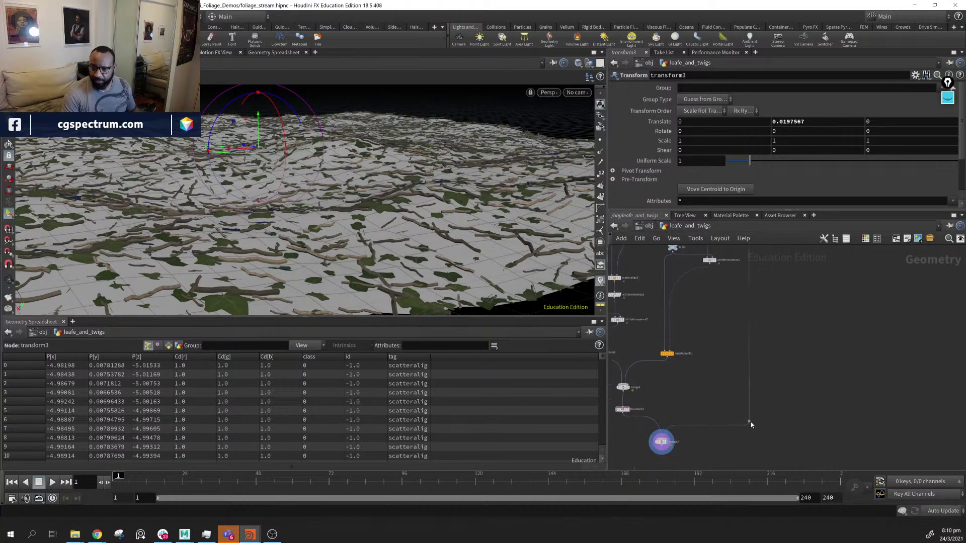
middle_drag(750, 421, 741, 432)
Add a Color node and insert it on the ground wire before merge2
key(Tab)
text(cor)
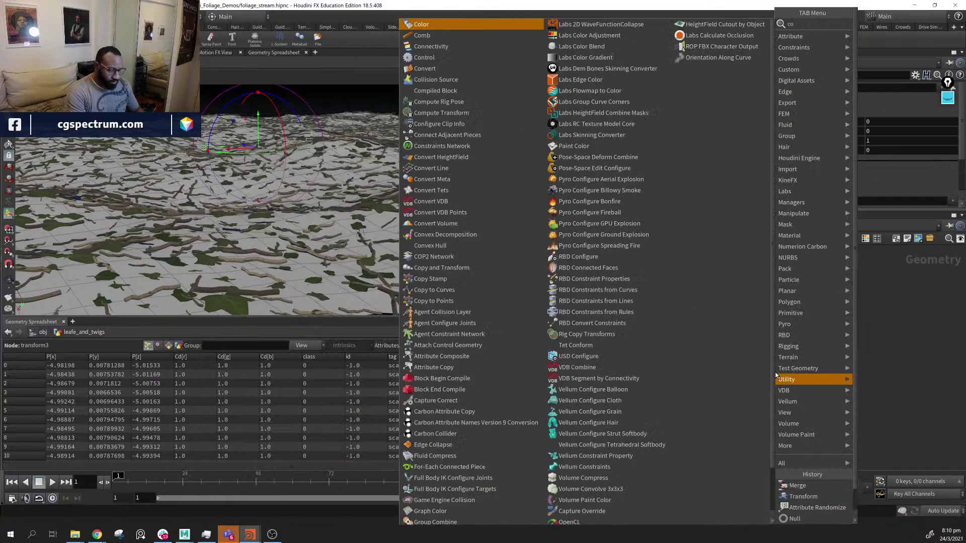
key(BackSpace)
key(BackSpace)
key(BackSpace)
text(color)
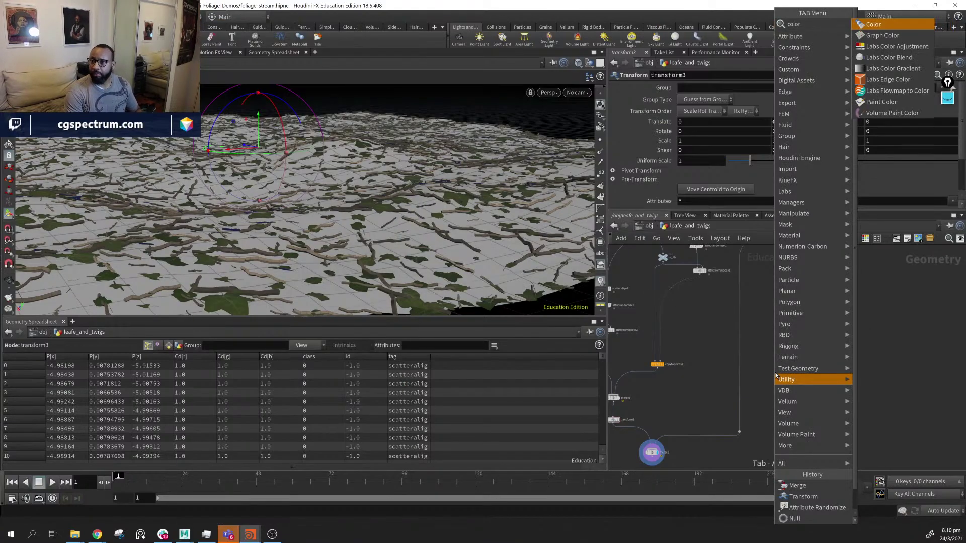
key(Return)
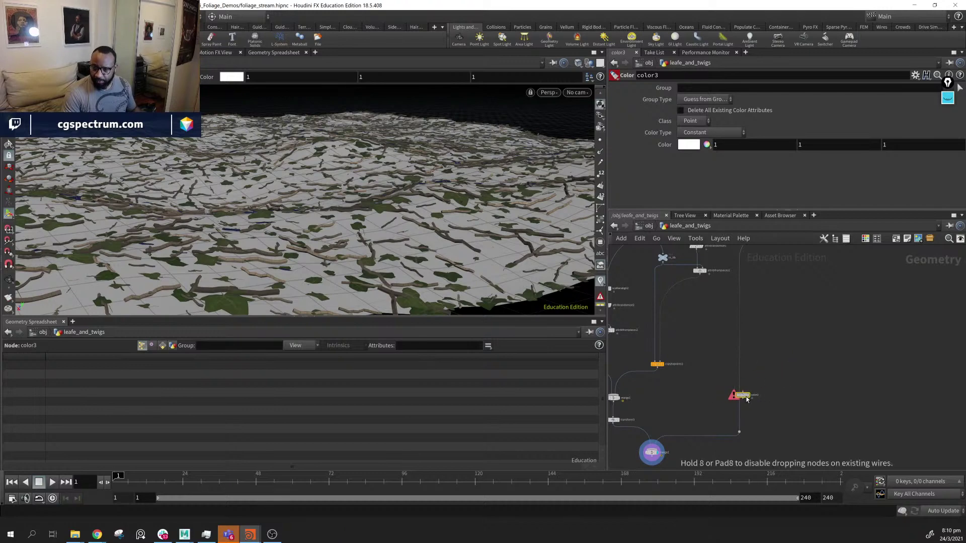
click(742, 403)
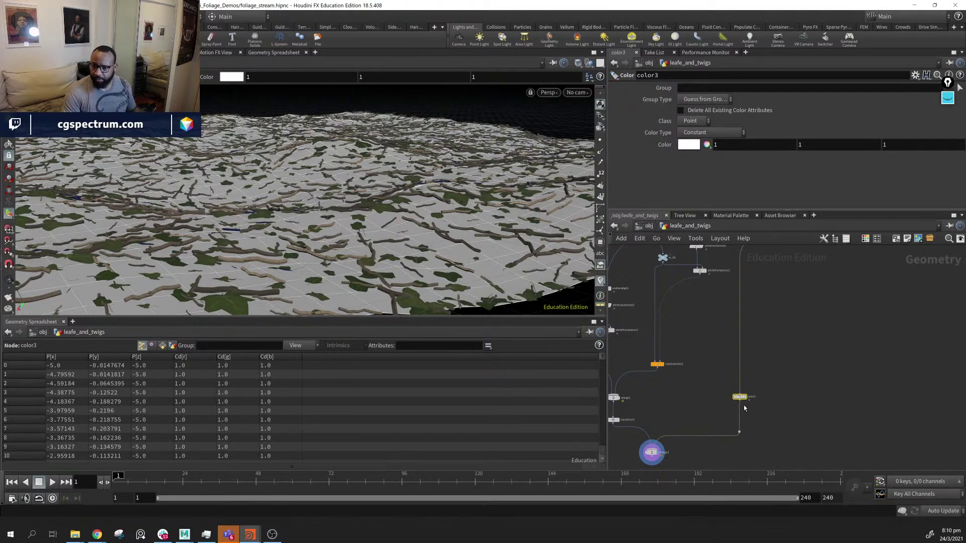
Set the ground color in color3 to a muted brown of 0.203, 0.181255, 0.06902
click(687, 145)
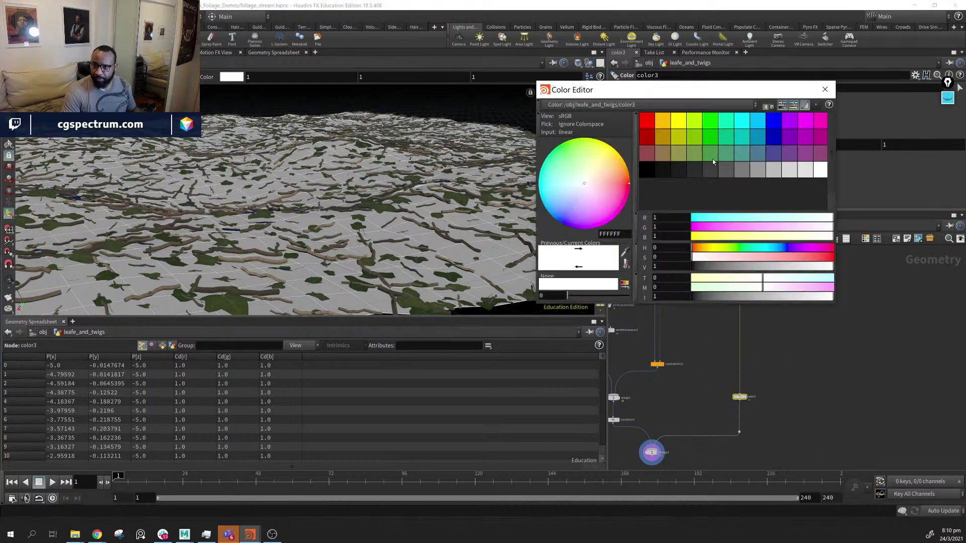
click(679, 154)
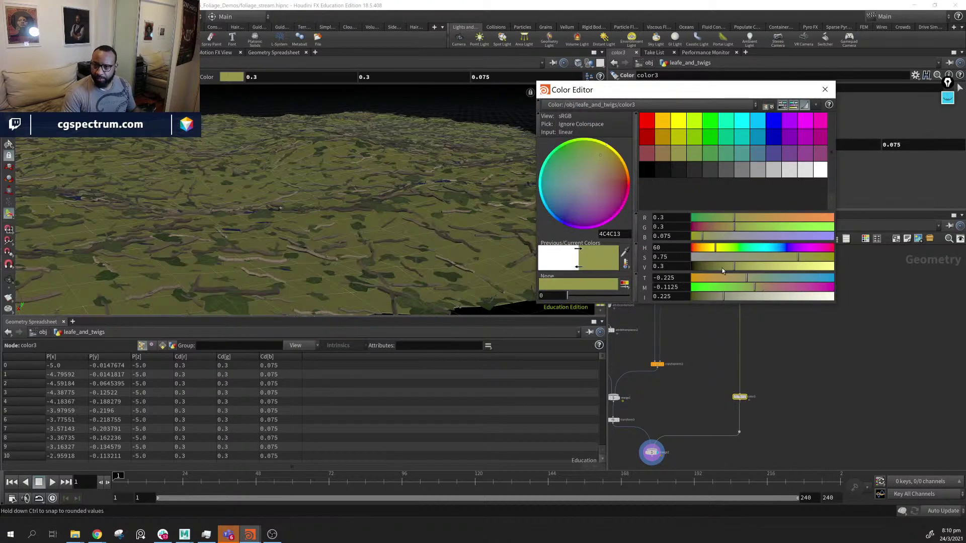
drag(723, 268, 750, 275)
drag(800, 259, 785, 257)
click(827, 90)
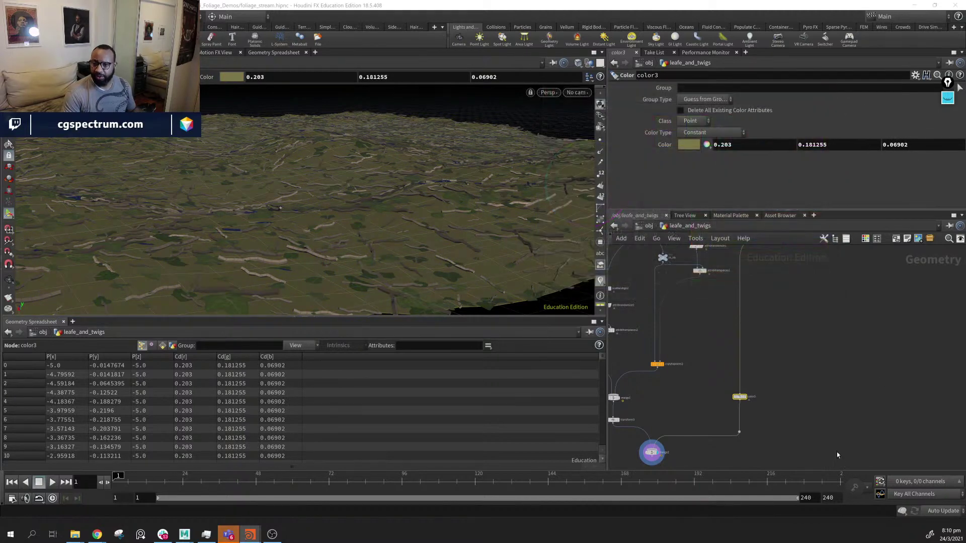
Examine the colored ground with its leaves and twigs from several angles, and look over the whole node network
click(837, 453)
alt+drag(302, 151, 386, 194)
key(Escape)
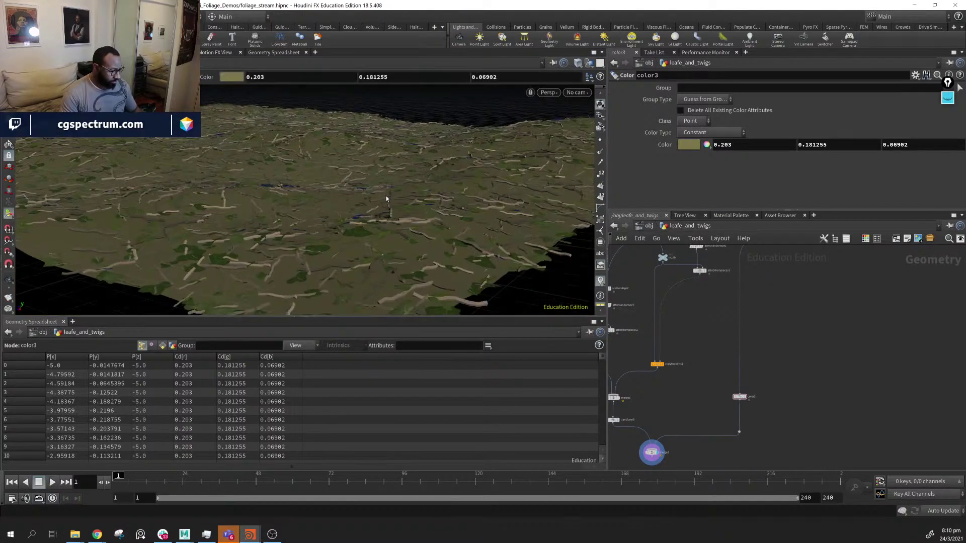
alt+drag(345, 224, 374, 205)
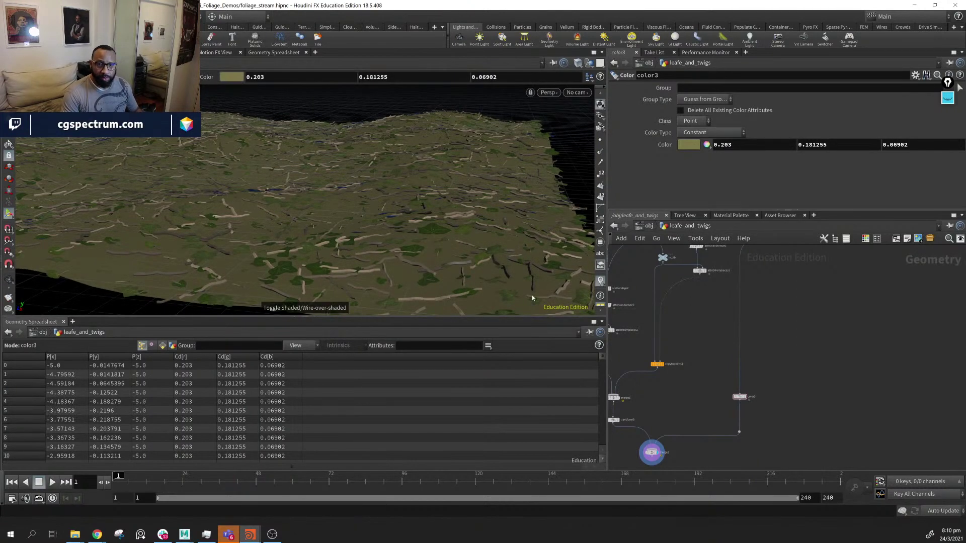
middle_drag(785, 393, 824, 339)
scroll(820, 387, down, 6)
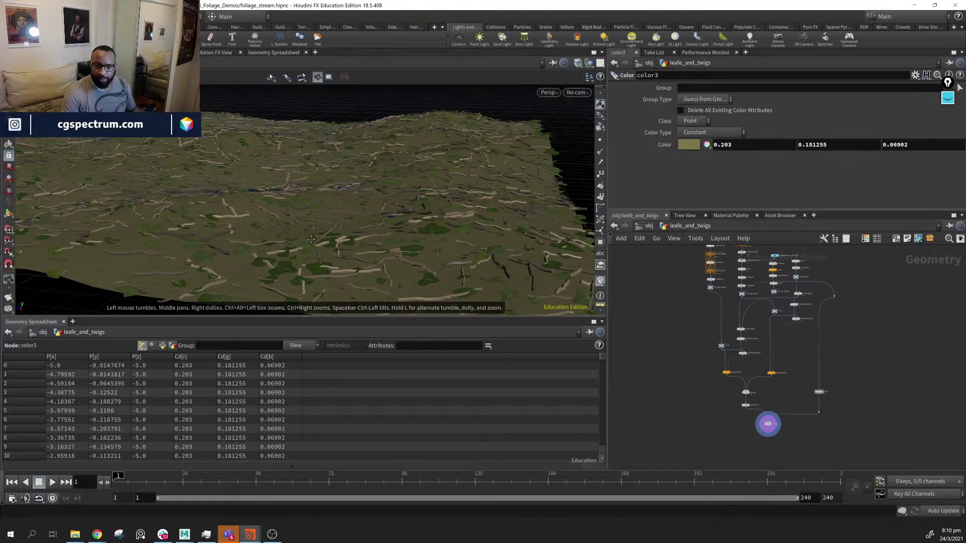
mouse_move(360, 222)
alt+mouse_down()
mouse_move(337, 256)
mouse_move(349, 227)
alt+mouse_up()
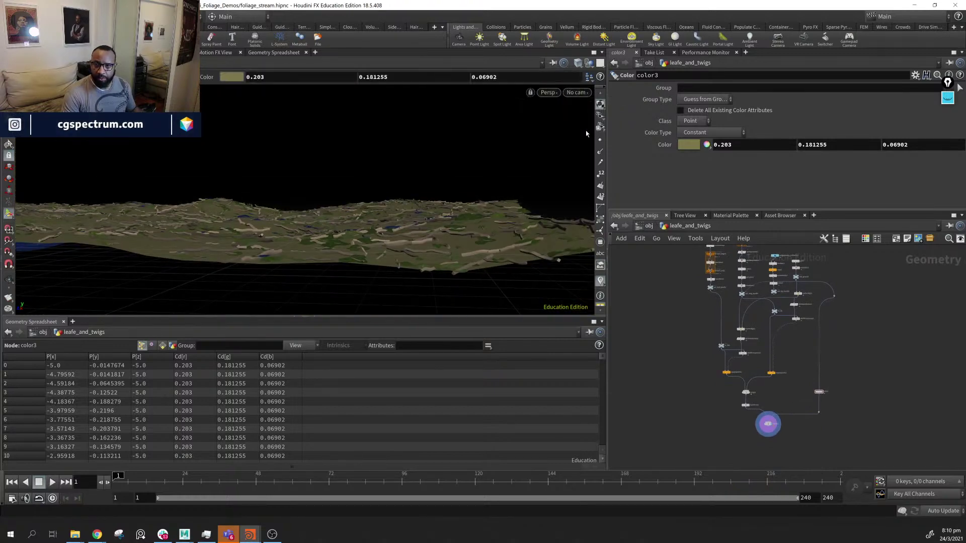
Hide the viewport's reference grid and inspect the foliage-covered ground both up close and as a whole
scroll(599, 115, up, 4)
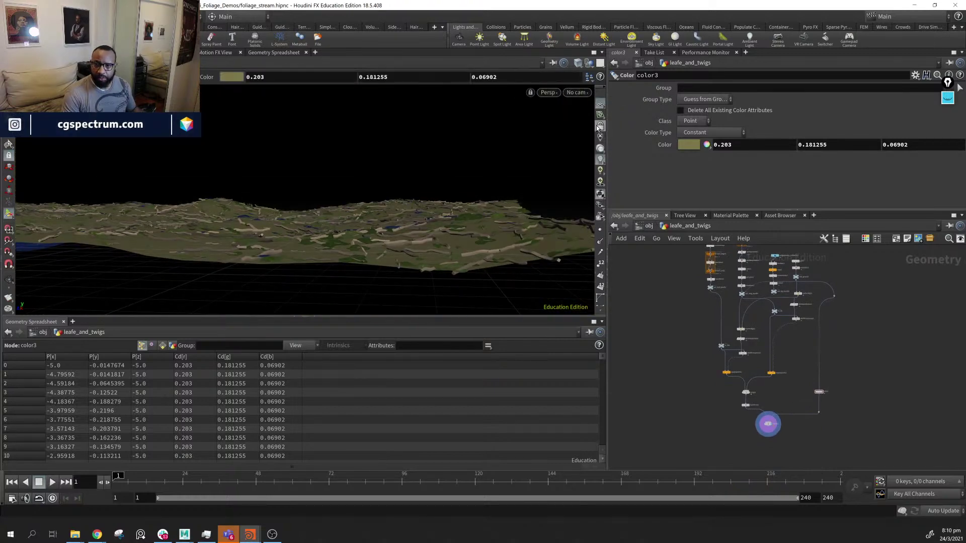
alt+drag(347, 214, 392, 253)
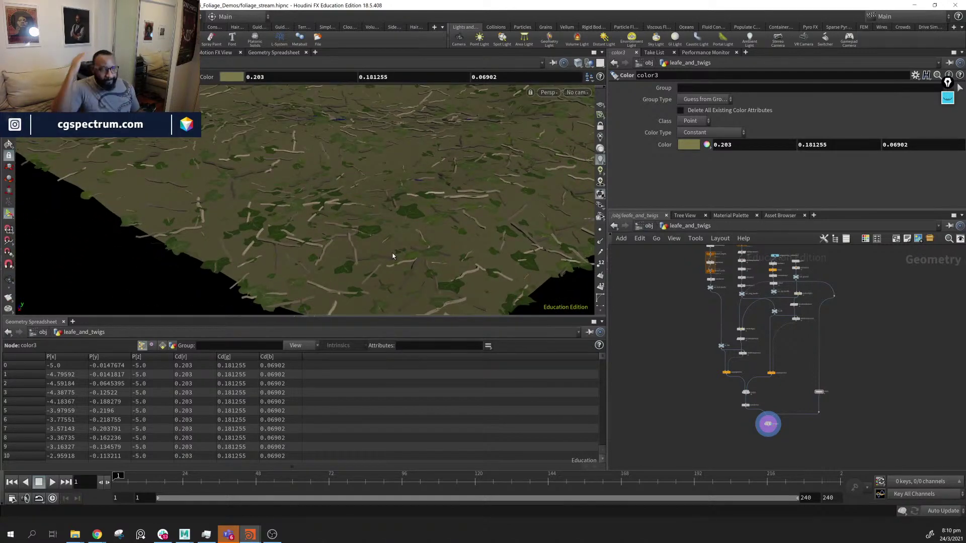
alt+drag(392, 255, 373, 263)
alt+right_drag(374, 263, 322, 227)
alt+drag(322, 226, 340, 243)
alt+right_drag(352, 241, 572, 267)
alt+drag(438, 239, 274, 239)
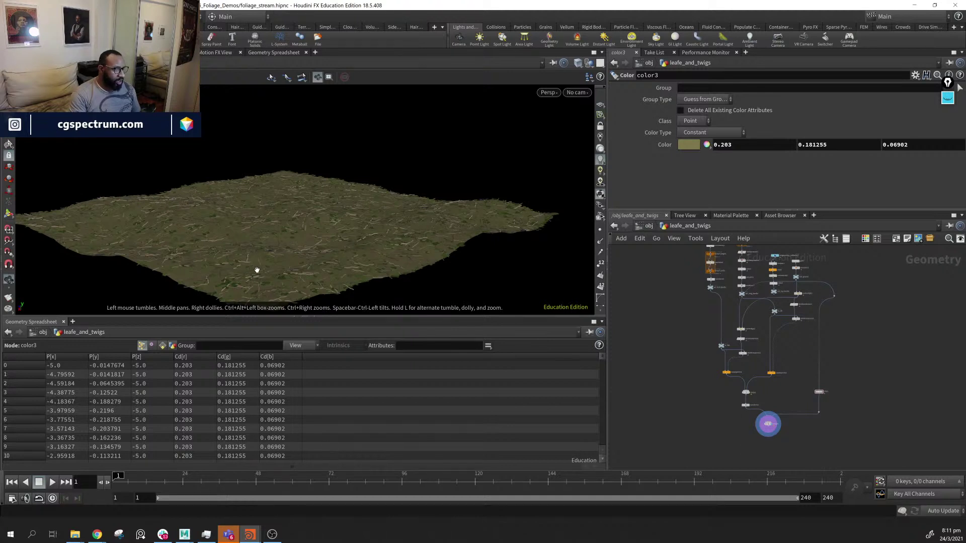
Delete the unused rubber toy node chain, from testgeometry_rubbertoy1 down to its output null
alt+drag(256, 270, 262, 246)
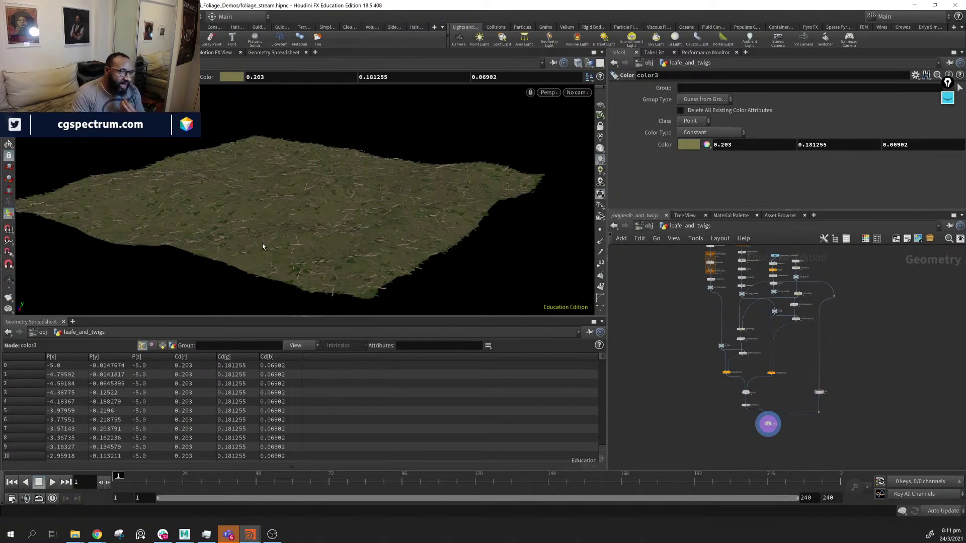
alt+drag(465, 227, 318, 223)
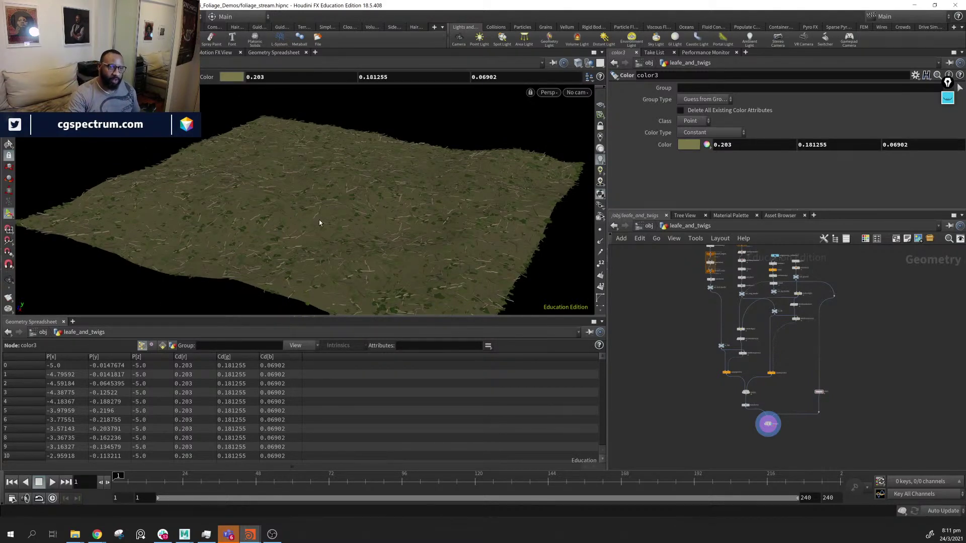
alt+drag(319, 223, 424, 244)
middle_drag(809, 331, 783, 355)
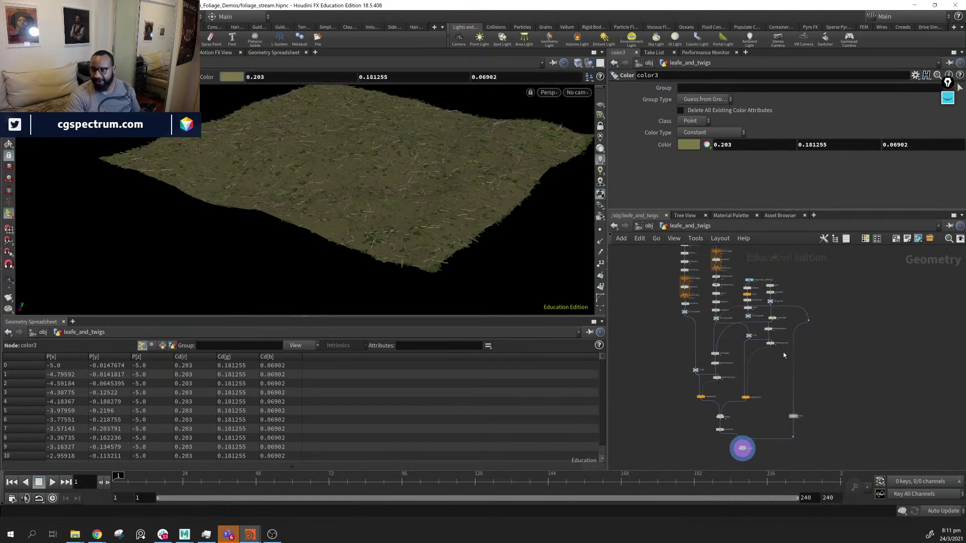
scroll(745, 297, up, 3)
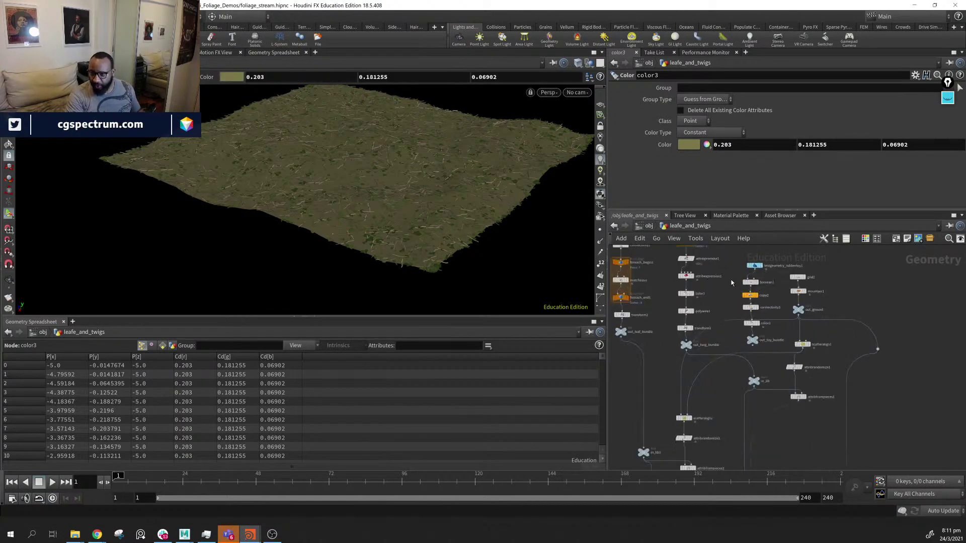
middle_drag(731, 281, 721, 298)
drag(750, 365, 751, 366)
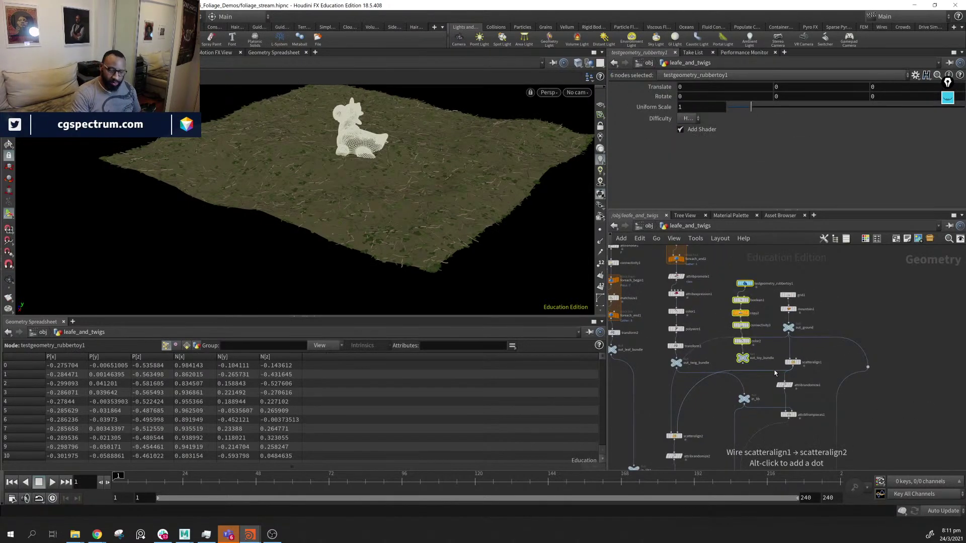
key(Delete)
Save the scene with the rubber toy chain removed
mouse_move(841, 347)
middle_down()
mouse_move(865, 308)
mouse_move(928, 364)
middle_up()
middle_drag(810, 355, 817, 344)
middle_drag(821, 442, 809, 332)
key(ctrl+s)
key(Escape)
Return to the object level and reposition the leafe_and_twigs node in the network
drag(372, 198, 324, 177)
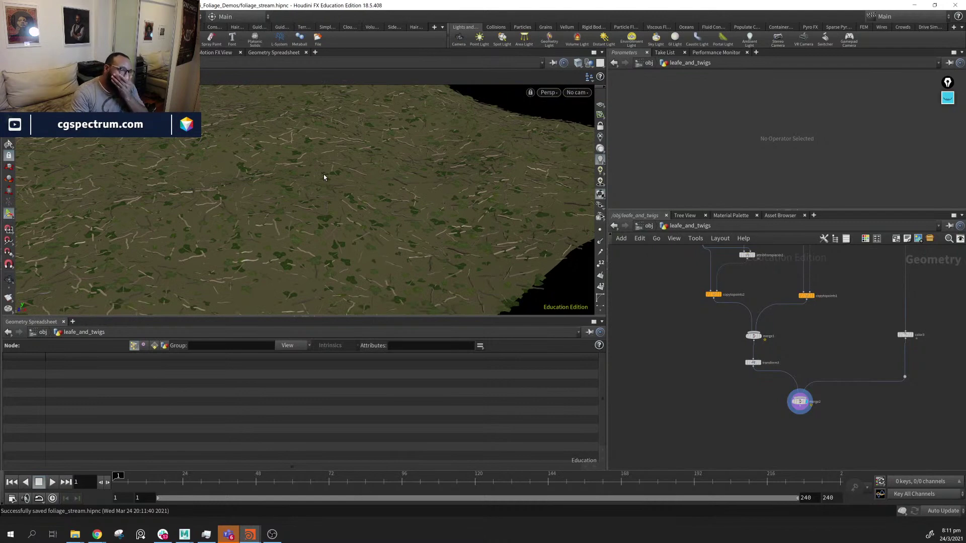
middle_drag(685, 403, 815, 390)
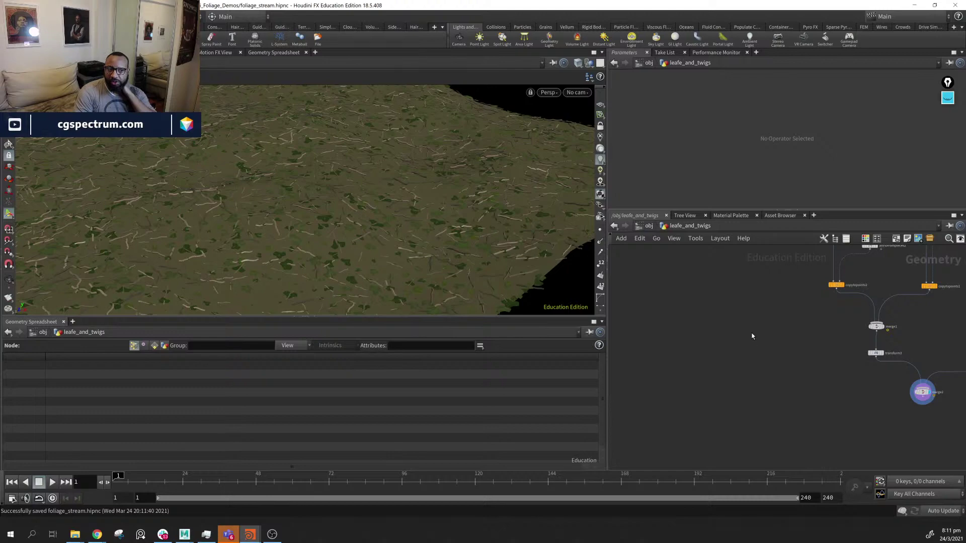
key(Escape)
drag(437, 240, 363, 177)
middle_drag(738, 325, 678, 408)
click(648, 225)
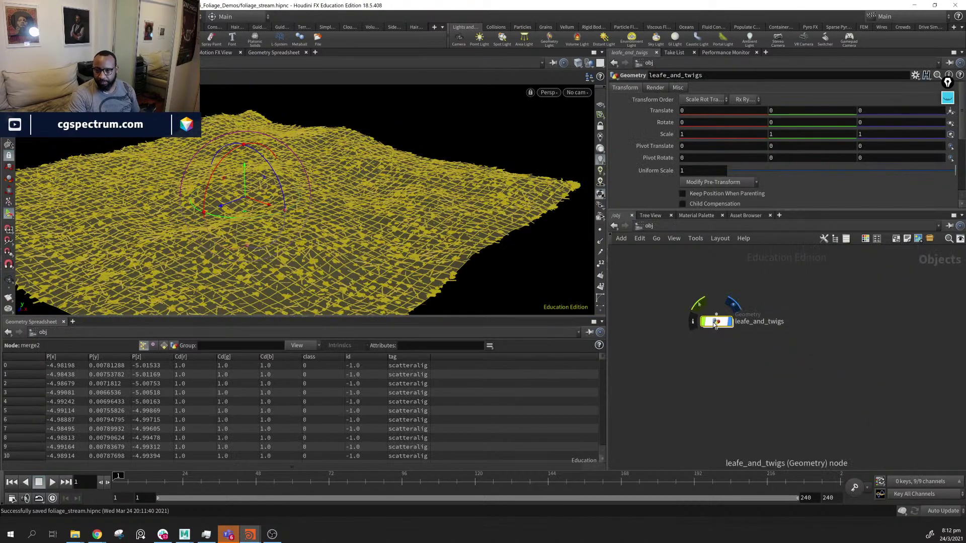
drag(714, 318, 668, 285)
alt+middle_drag(346, 212, 367, 180)
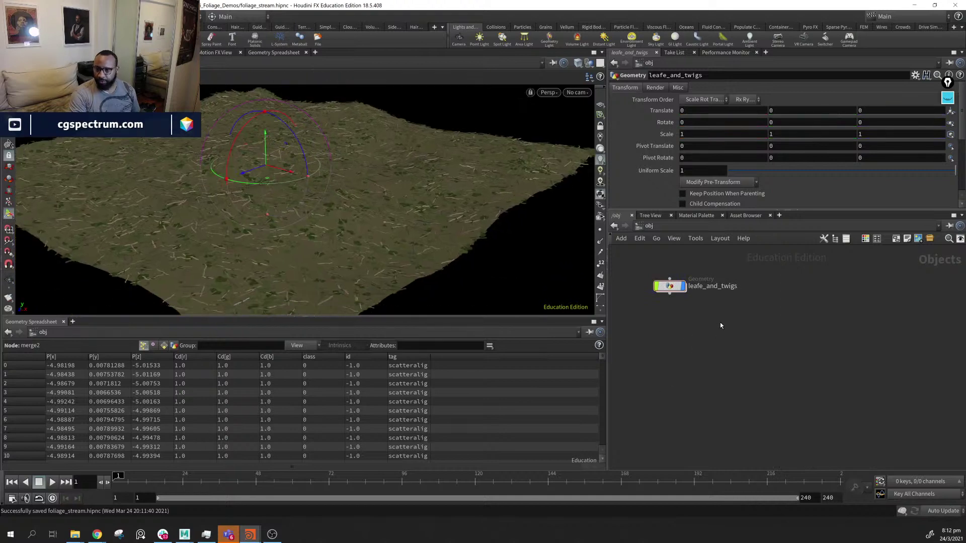
middle_drag(719, 322, 723, 311)
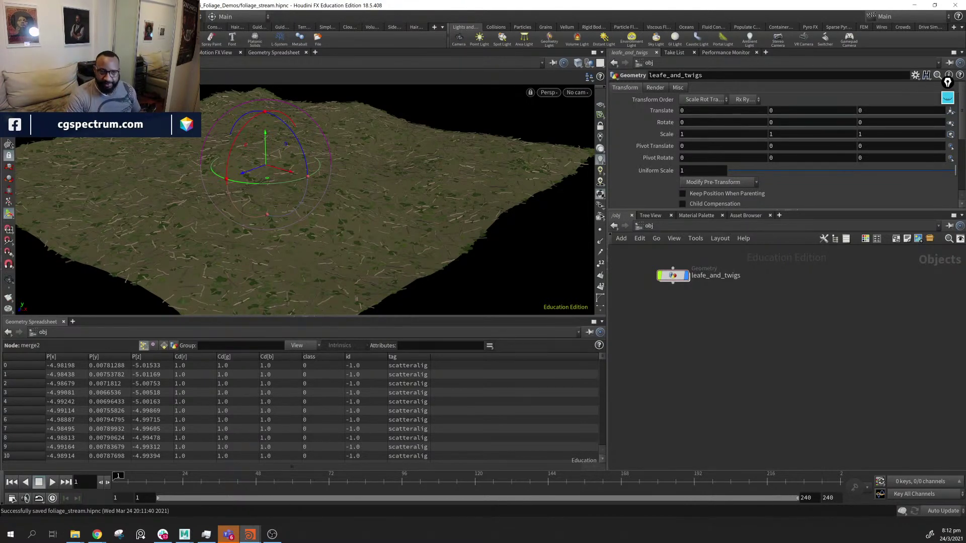
drag(435, 252, 394, 217)
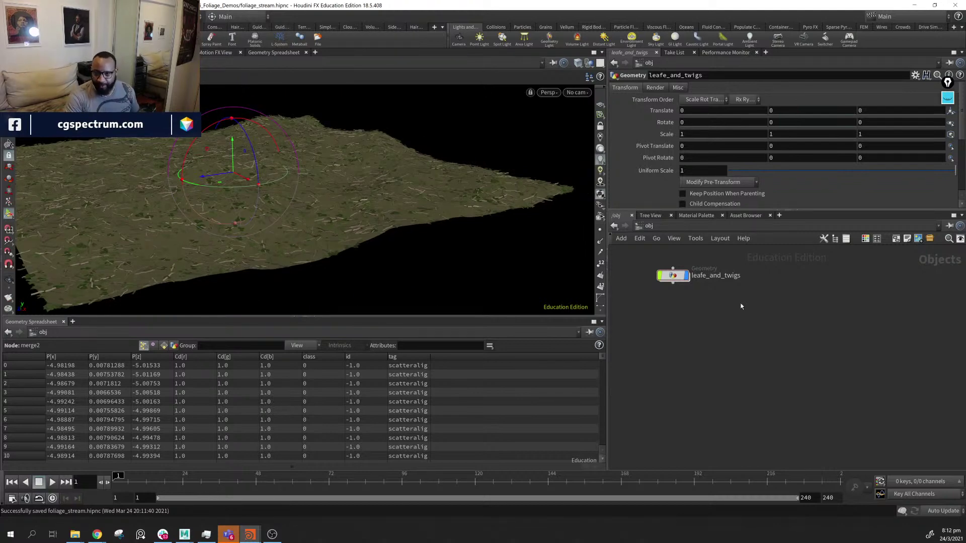
Review the leaf and twig bundle branches inside leafe_and_twigs and return to the object level
double_click(672, 275)
mouse_move(757, 357)
middle_down()
mouse_move(686, 375)
mouse_move(717, 388)
middle_up()
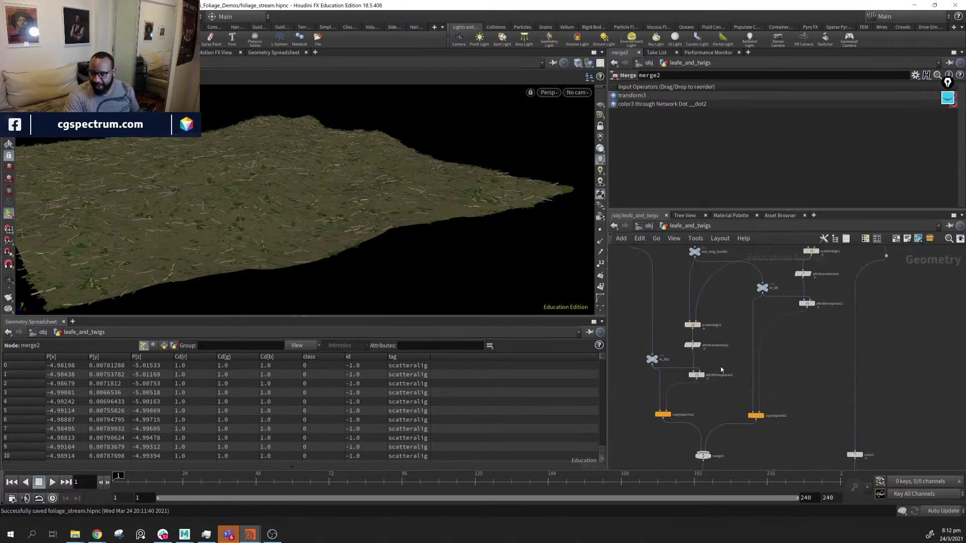
middle_drag(734, 316, 777, 427)
scroll(627, 342, up, 3)
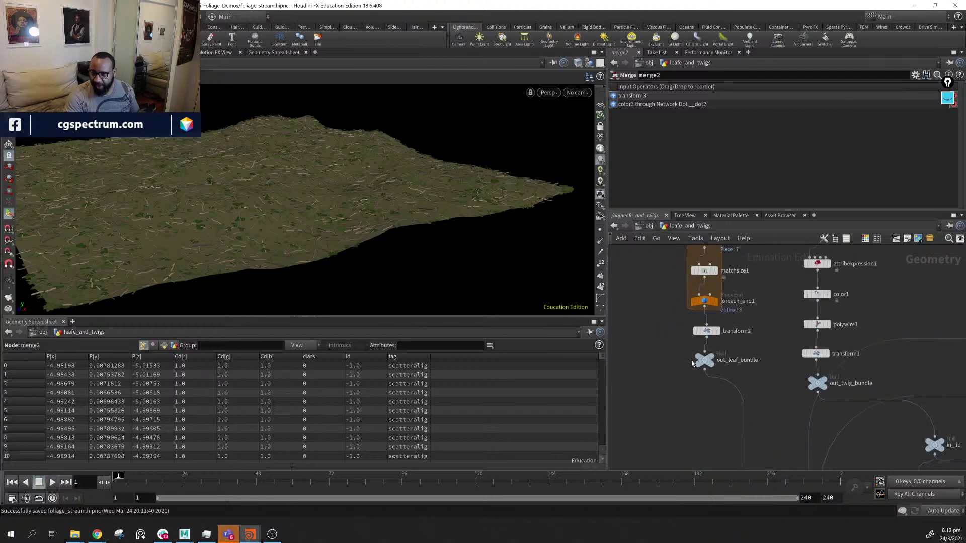
drag(692, 363, 695, 363)
click(649, 226)
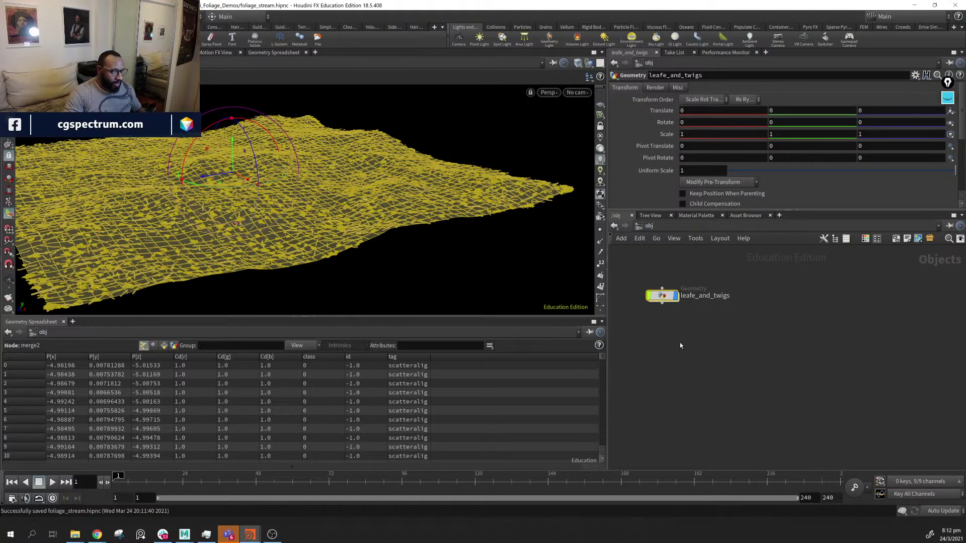
middle_drag(680, 345, 701, 332)
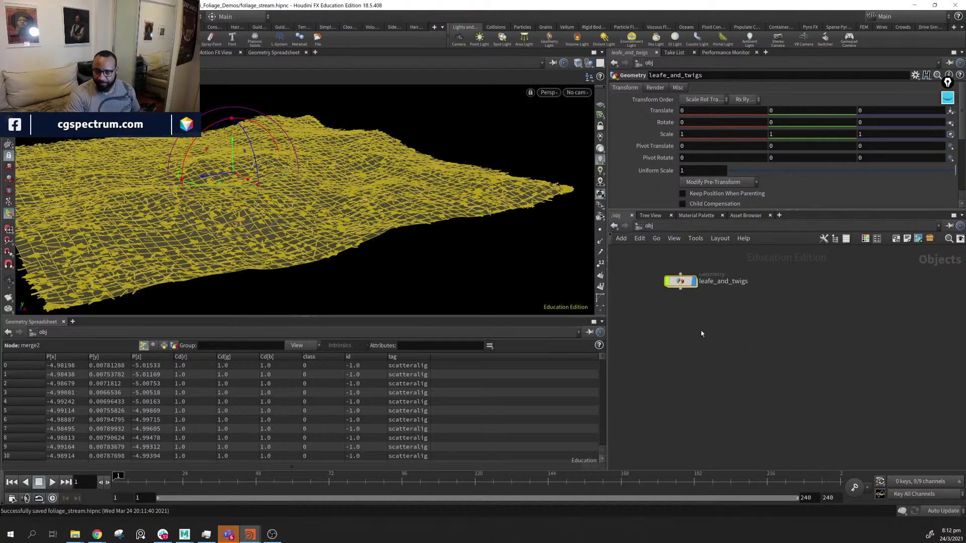
Add a File geometry object below leafe_and_twigs at the object level
drag(423, 284, 278, 195)
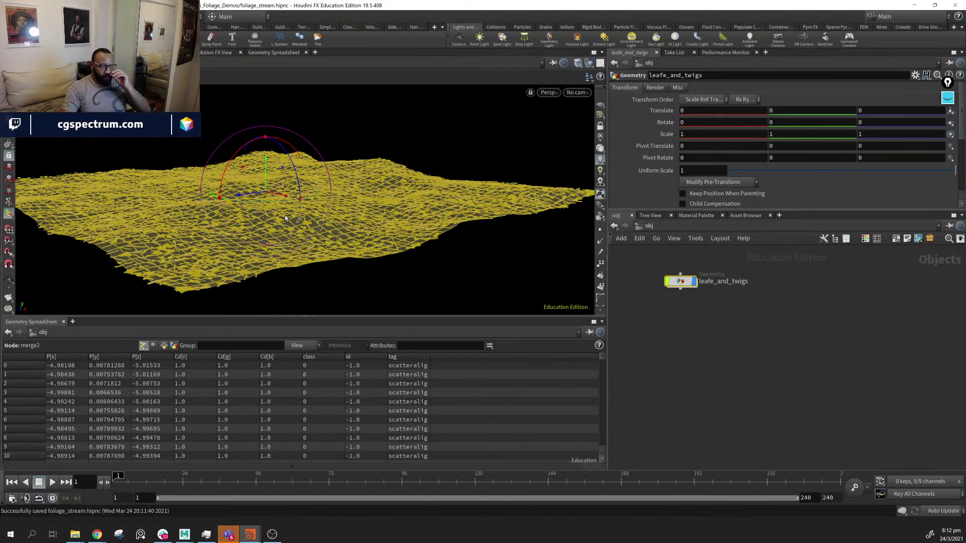
middle_drag(724, 338, 716, 352)
key(Tab)
text(file)
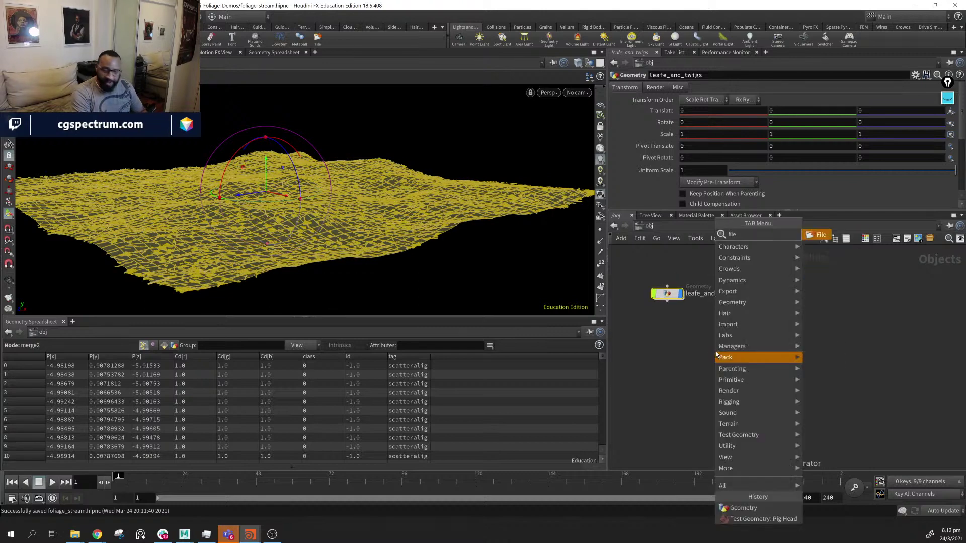
key(Return)
click(716, 353)
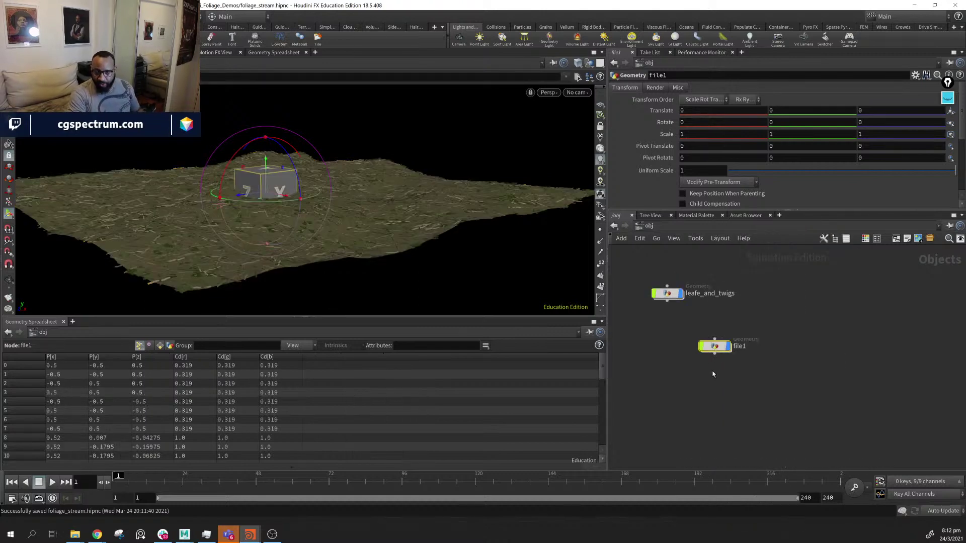
Hide the leafe_and_twigs object and load demohead.obj from $HIP into the File node inside file1
click(680, 294)
double_click(723, 350)
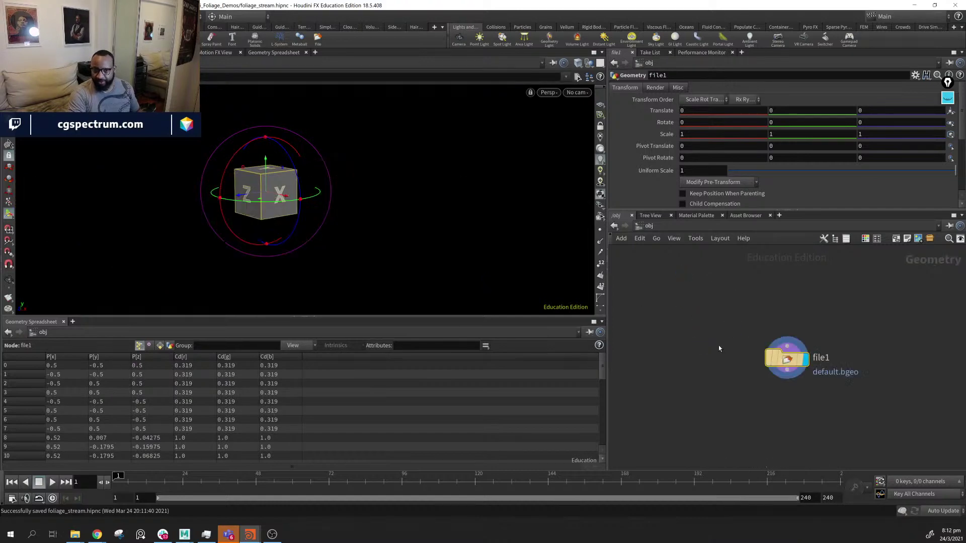
click(947, 97)
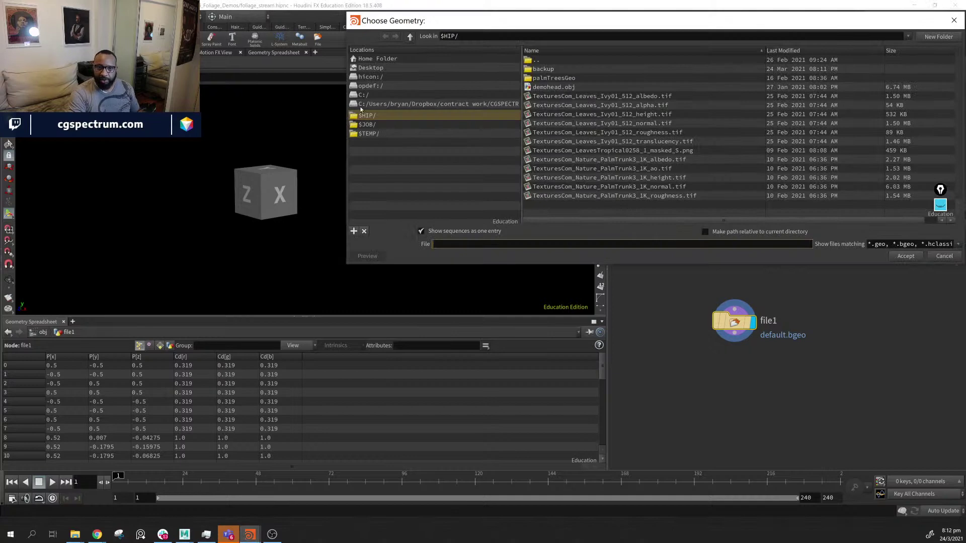
click(360, 117)
click(566, 87)
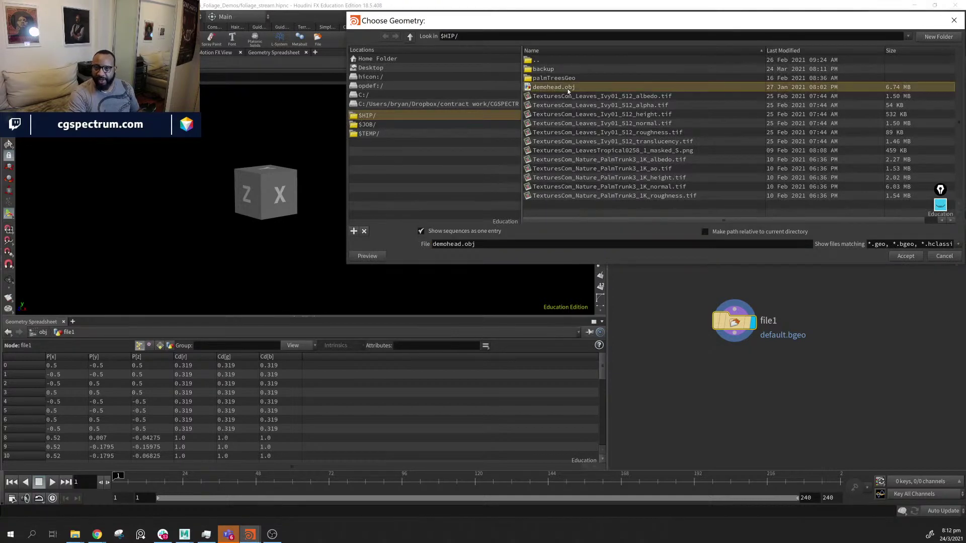
click(906, 257)
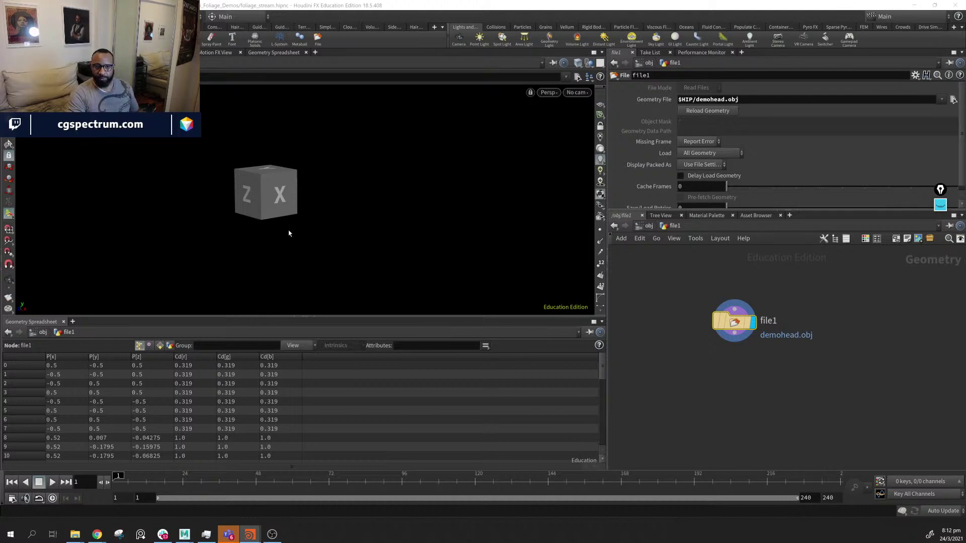
Examine the imported head model from several angles, including the face and the underside of the neck
alt+drag(289, 228, 399, 129)
drag(593, 111, 374, 264)
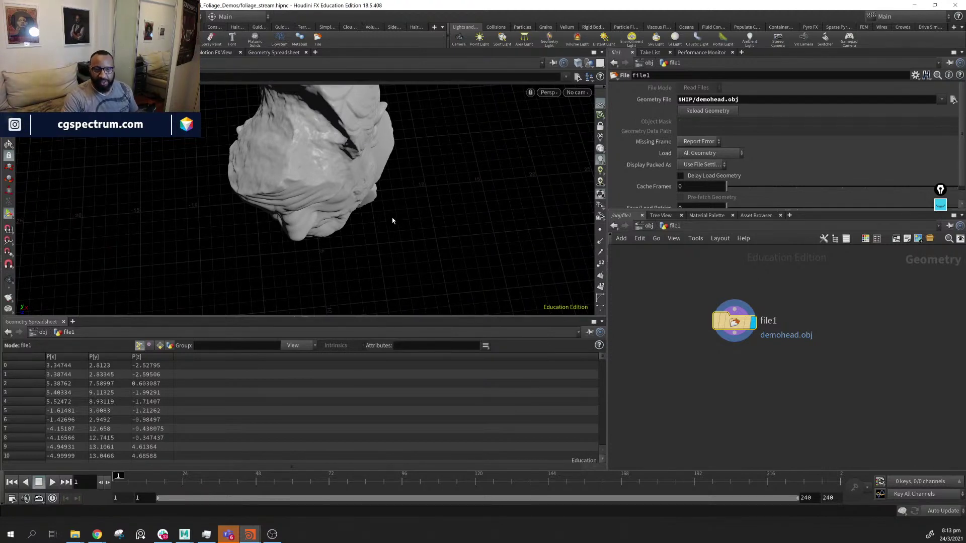
mouse_move(393, 218)
mouse_down()
mouse_move(418, 241)
mouse_move(369, 212)
mouse_move(437, 224)
mouse_move(448, 215)
mouse_move(409, 229)
mouse_move(548, 211)
mouse_move(358, 231)
mouse_move(496, 189)
mouse_move(439, 189)
mouse_move(383, 222)
mouse_up()
drag(478, 227, 336, 205)
drag(400, 139, 342, 187)
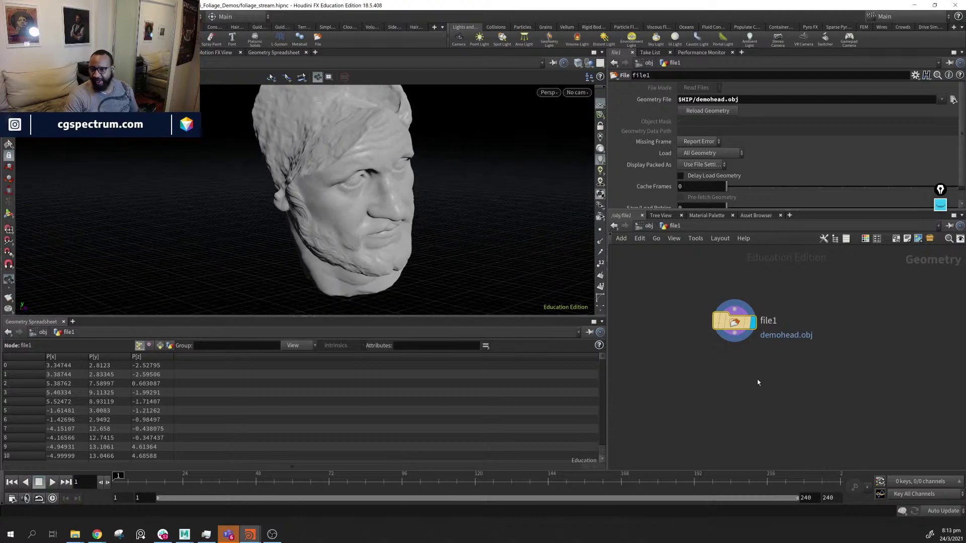
drag(734, 322, 685, 285)
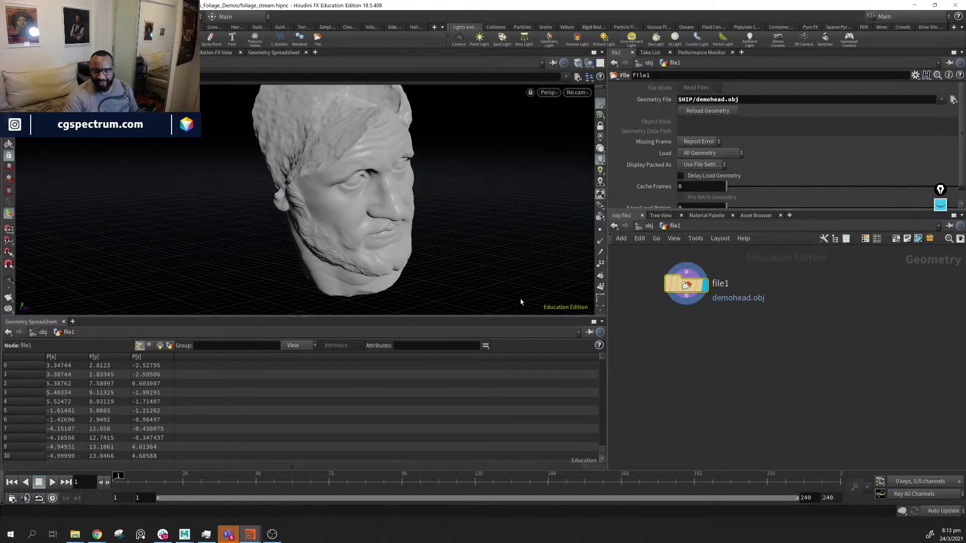
click(600, 230)
click(600, 230)
alt+drag(433, 196, 403, 166)
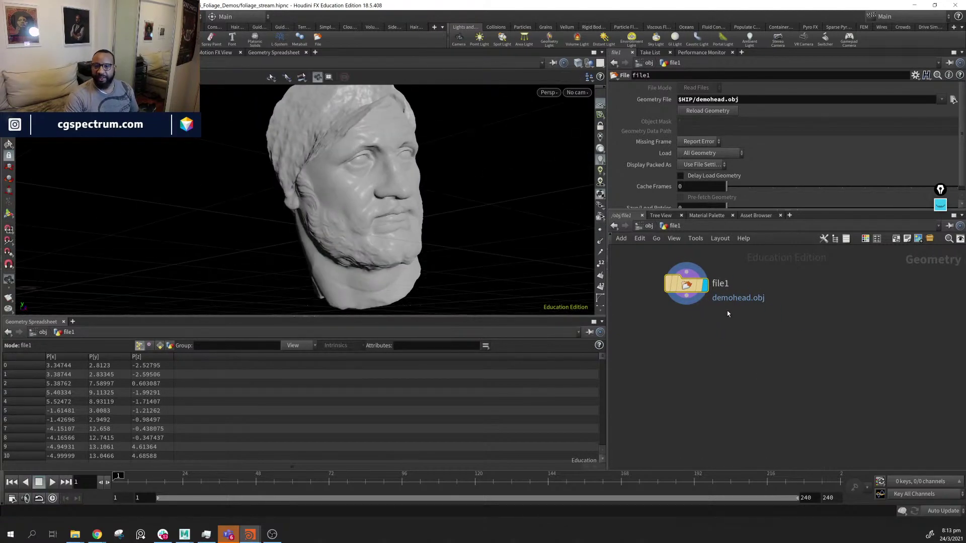
drag(693, 291, 698, 291)
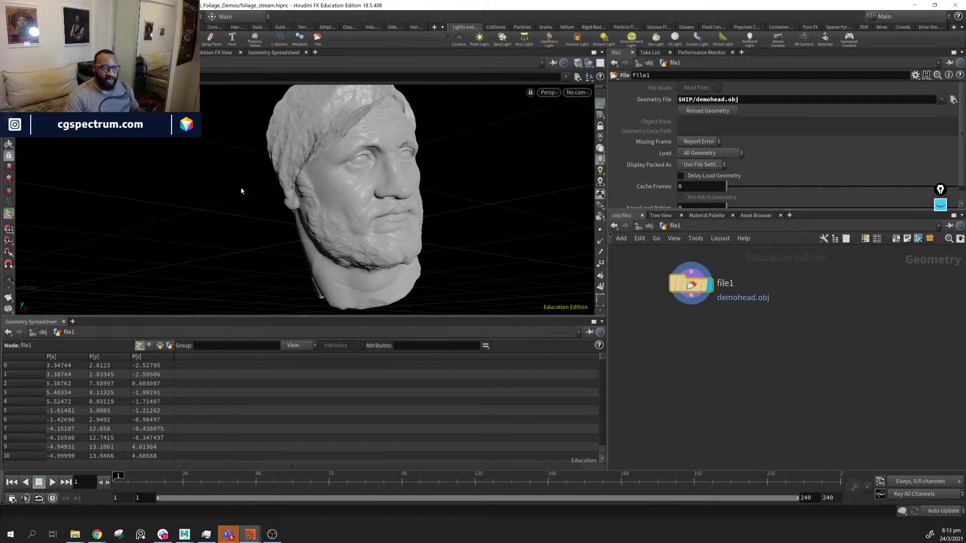
Select points on the underside of the head's neck
click(9, 144)
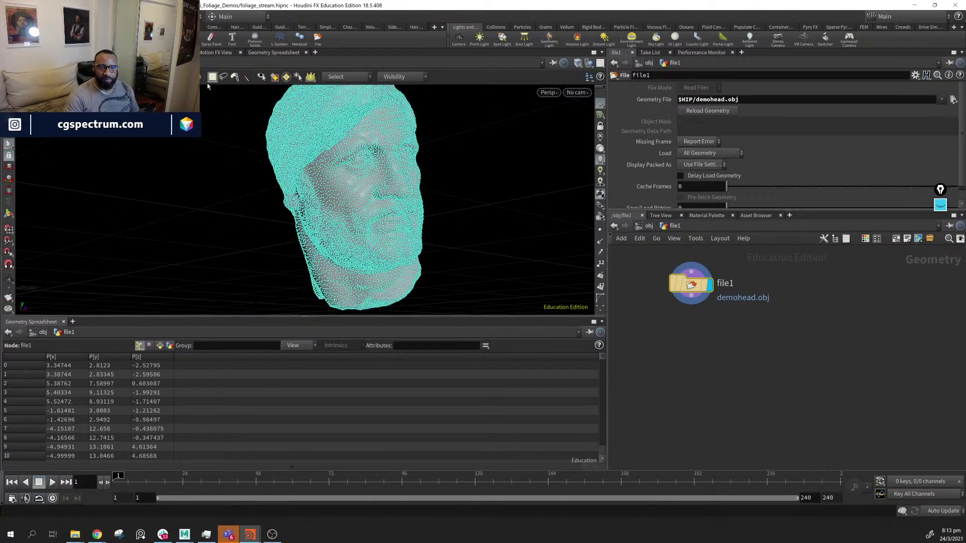
alt+middle_drag(300, 184, 293, 163)
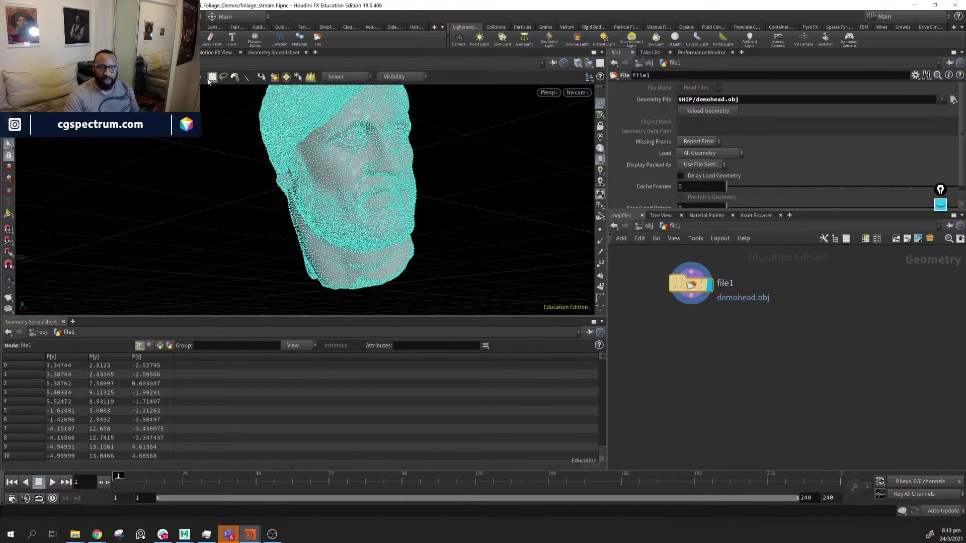
alt+drag(368, 242, 375, 209)
key(s)
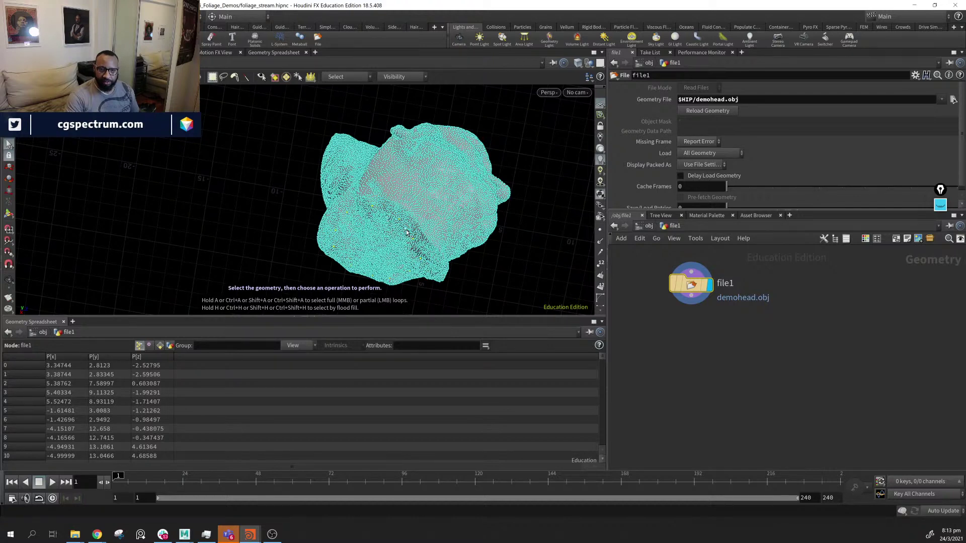
key(Escape)
drag(407, 233, 431, 254)
Create a point group from the selected neck points and name it start
key(Tab)
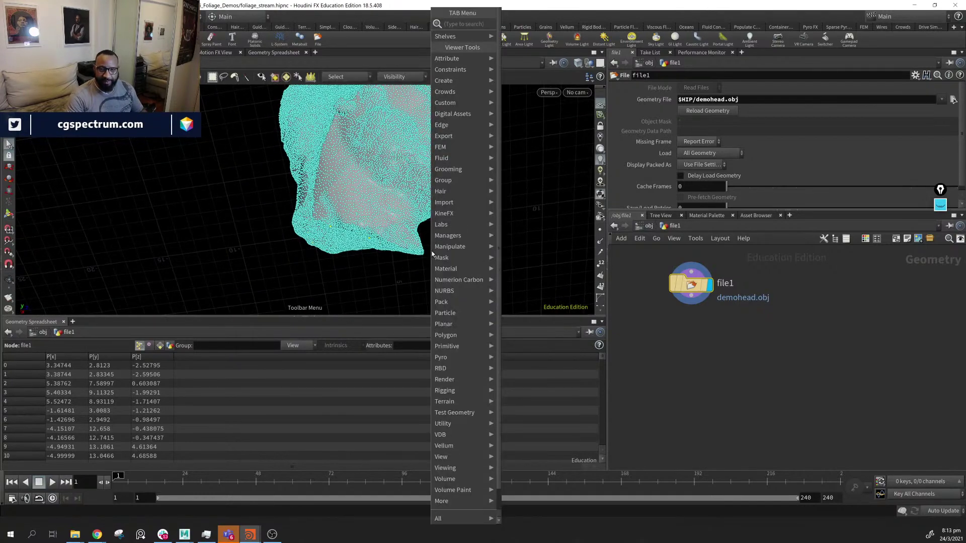
text(group)
key(Return)
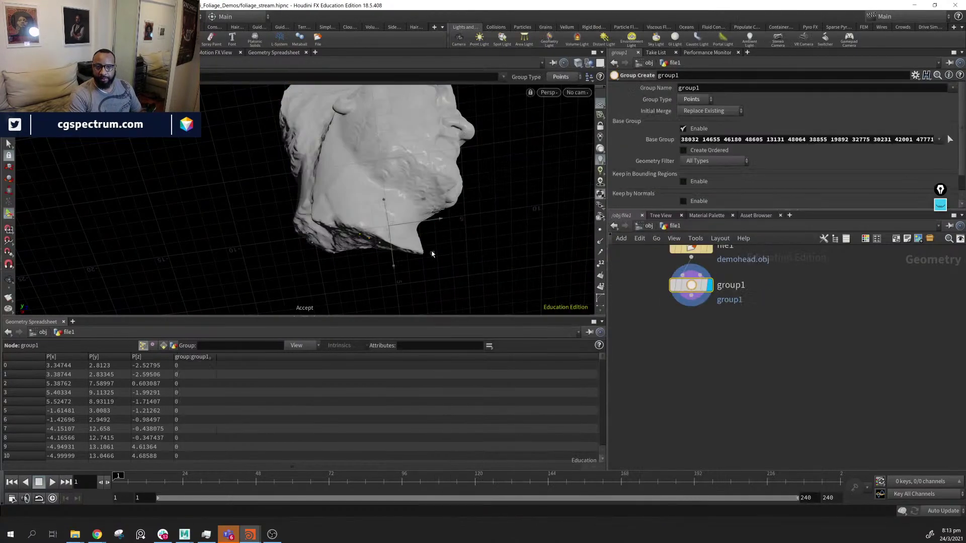
double_click(714, 87)
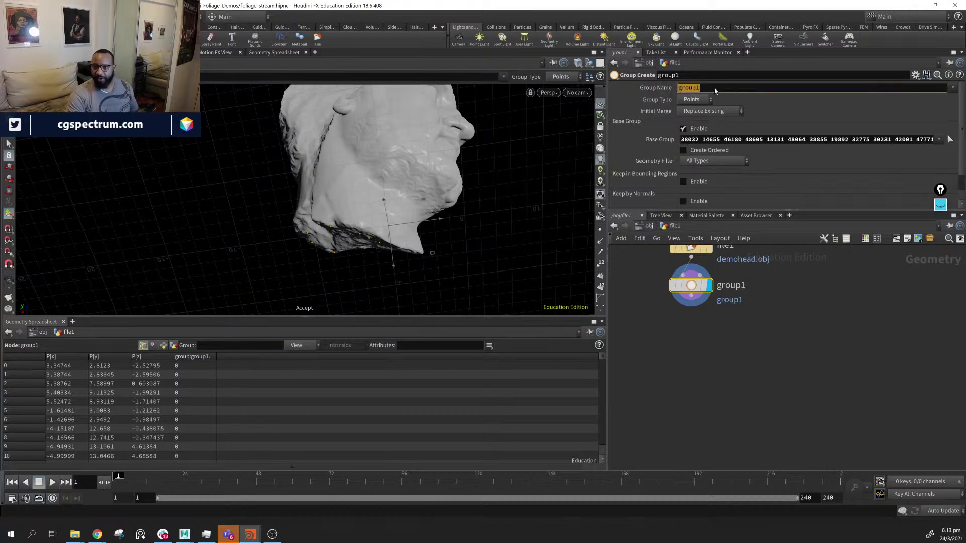
text(start)
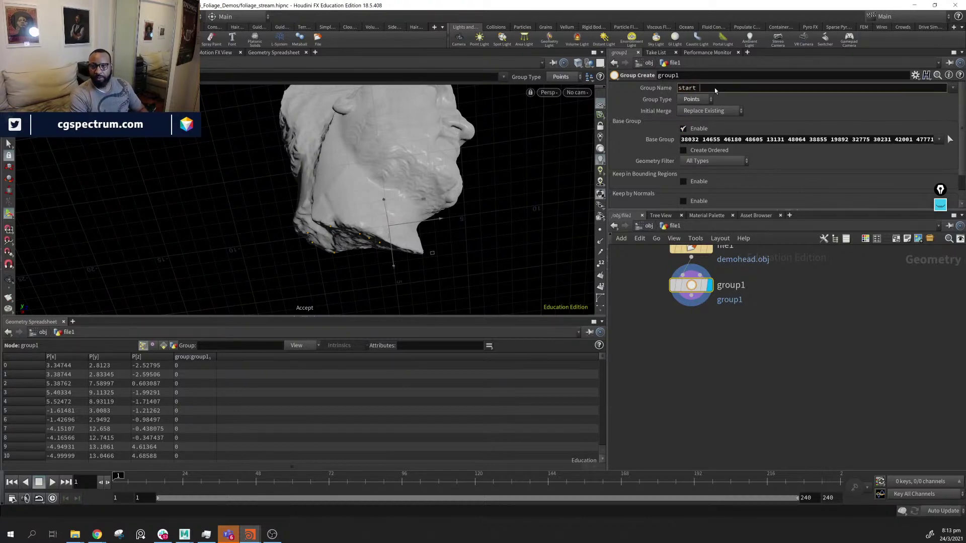
key(Return)
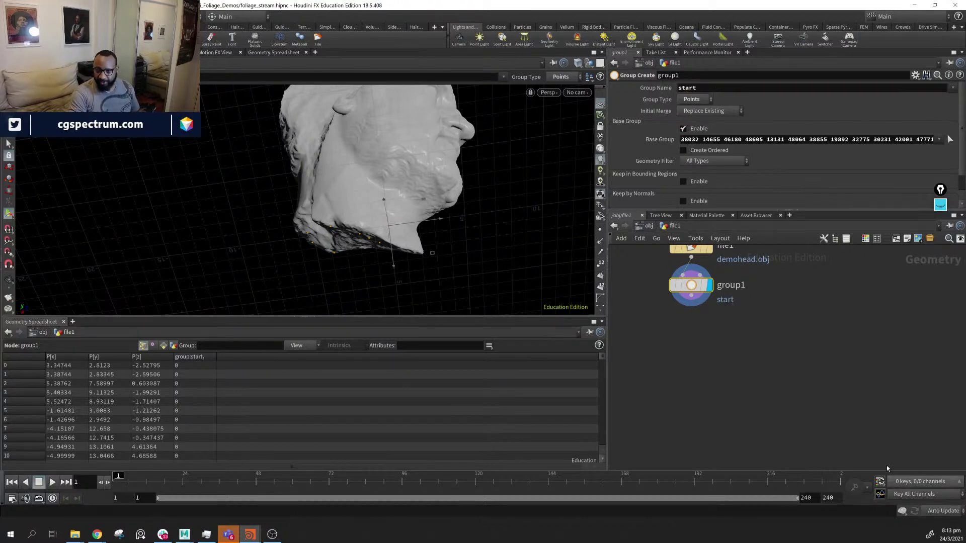
Select points scattered over the crown, back and side of the head
middle_drag(778, 387, 736, 403)
key(s)
alt+drag(420, 187, 425, 217)
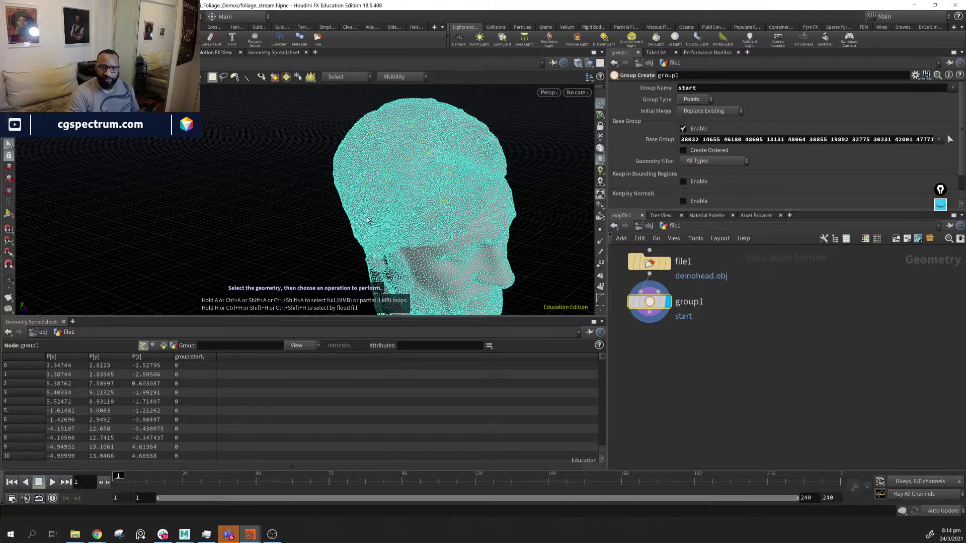
alt+drag(367, 220, 452, 193)
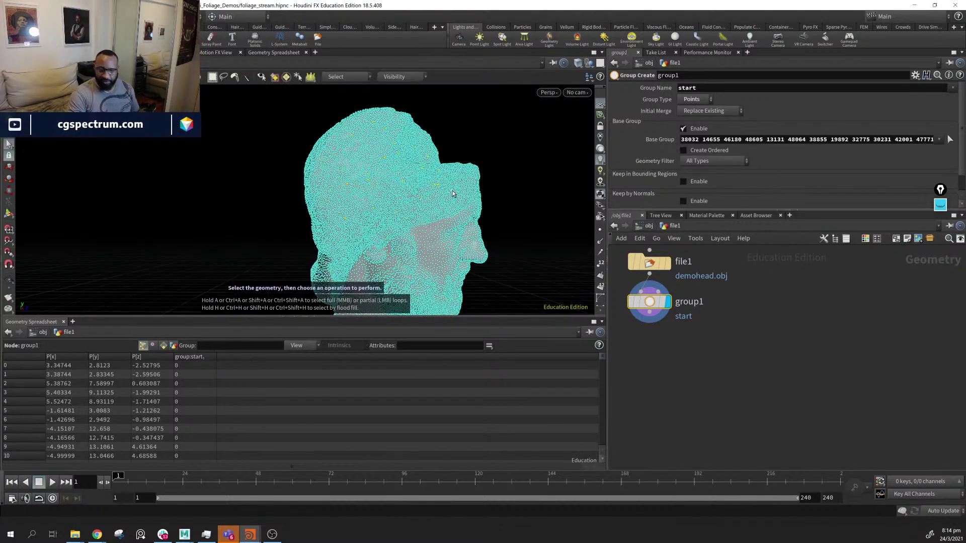
Create a point group from the selected head points and name it end
key(Tab)
text(grou)
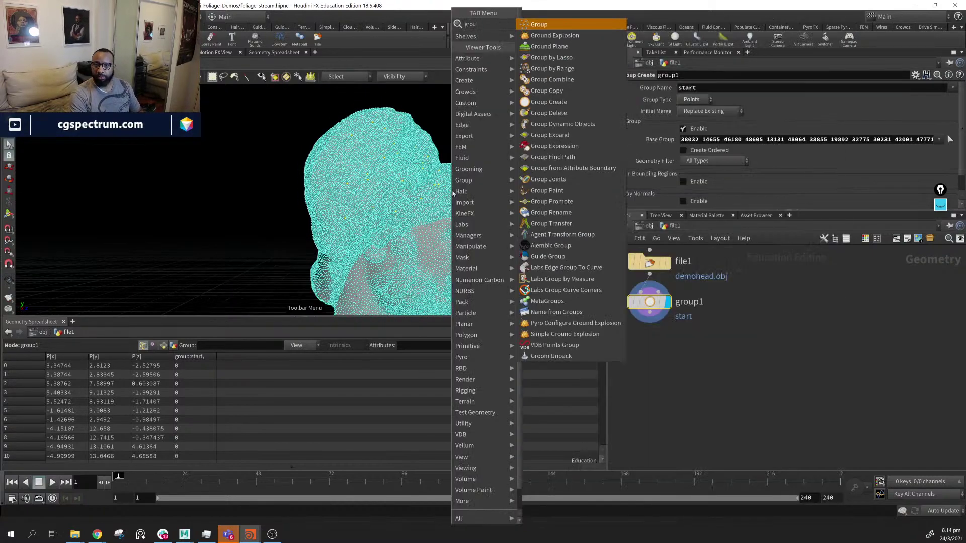
key(Return)
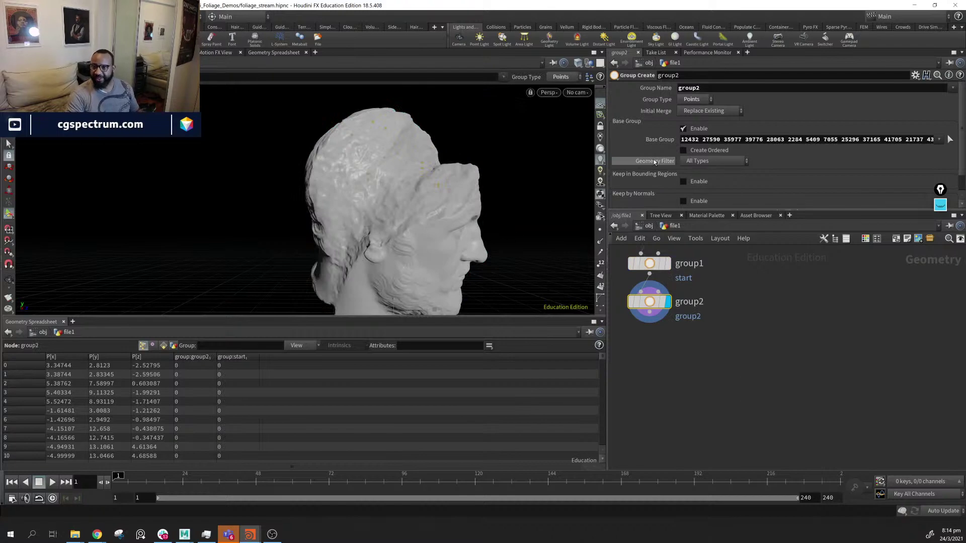
double_click(707, 91)
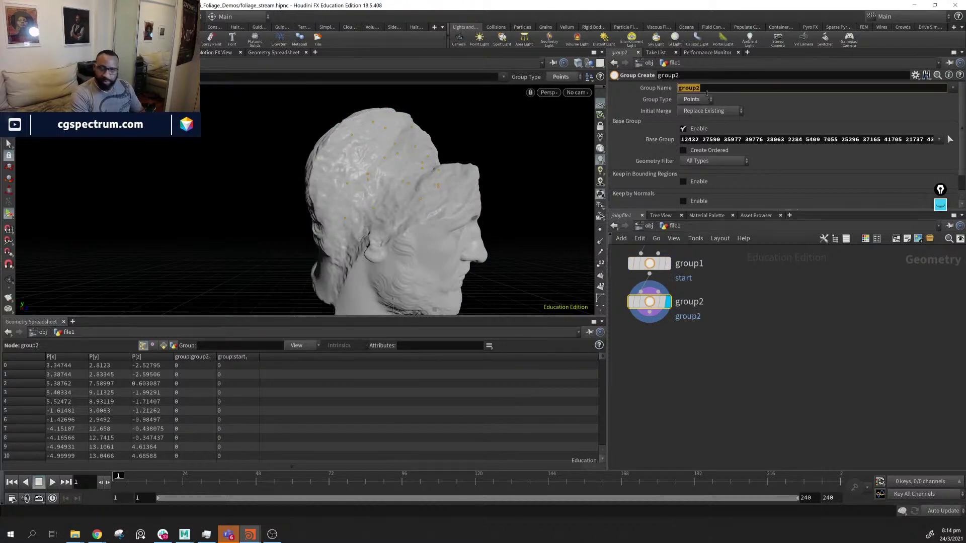
text(end)
key(Return)
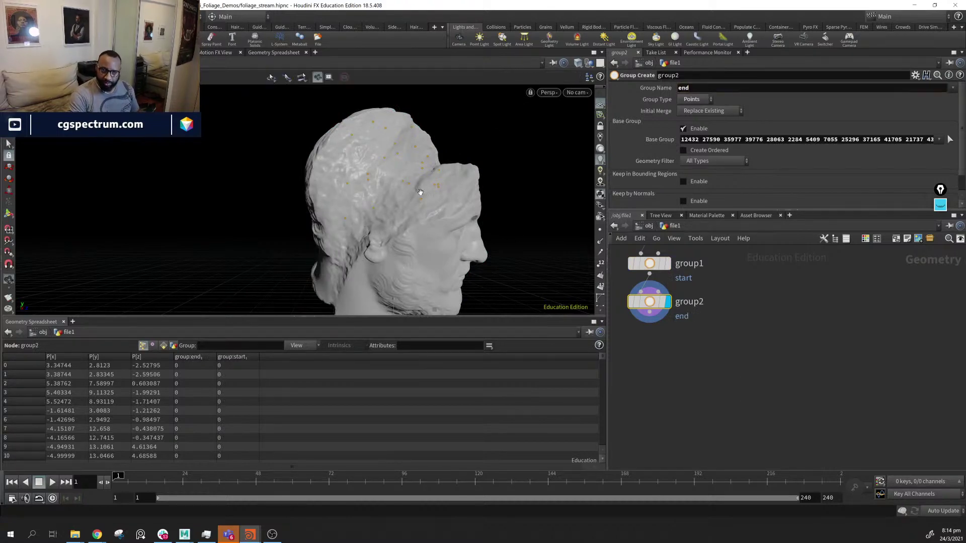
Add a Find Shortest Path node below group2 in the file1 network
alt+middle_drag(422, 189, 345, 201)
alt+drag(345, 201, 301, 201)
middle_drag(845, 310, 941, 398)
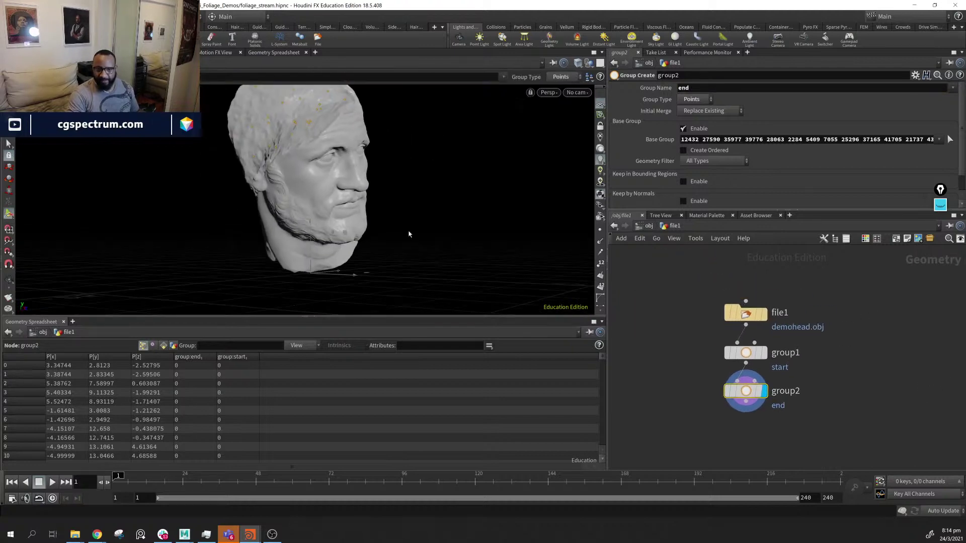
alt+drag(336, 193, 216, 211)
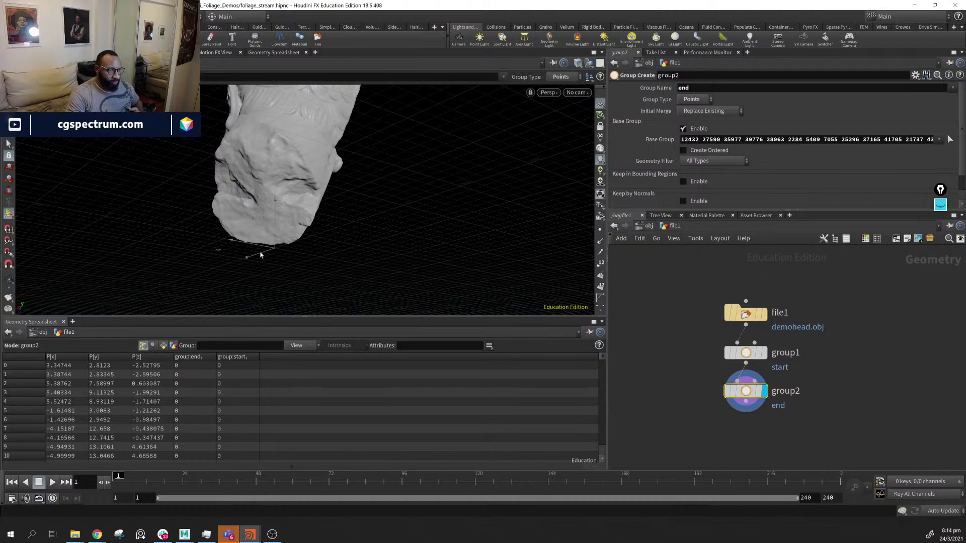
middle_drag(801, 426, 762, 385)
click(734, 412)
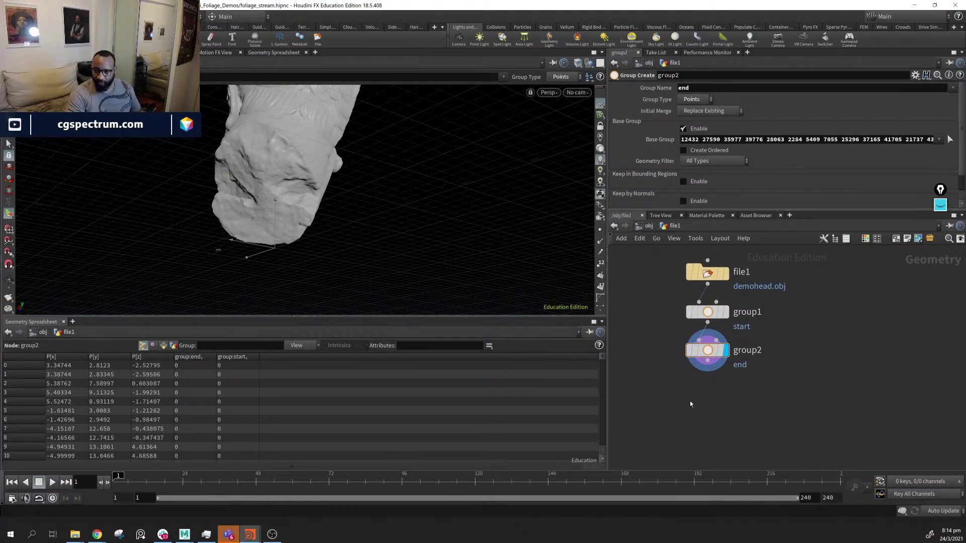
key(Tab)
mouse_move(692, 401)
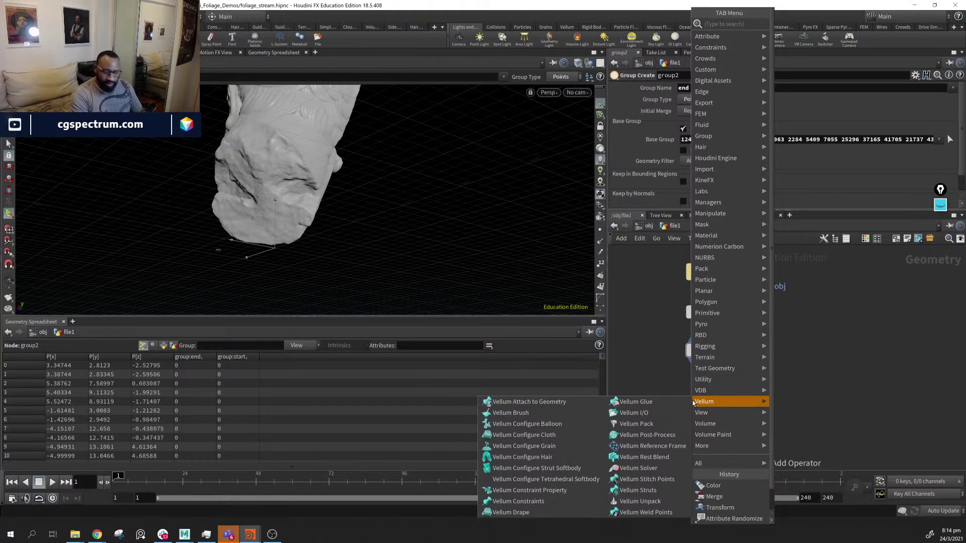
text(sho)
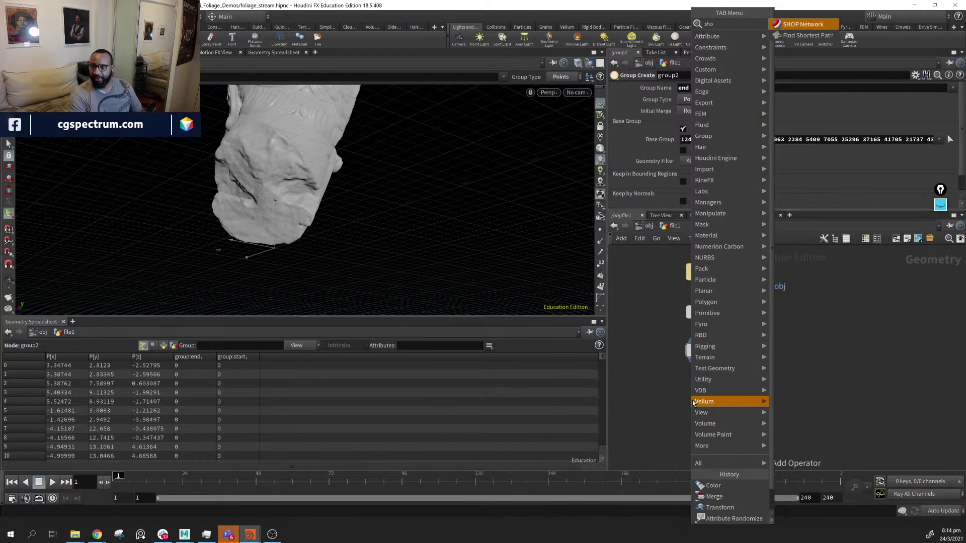
key(Down)
key(Return)
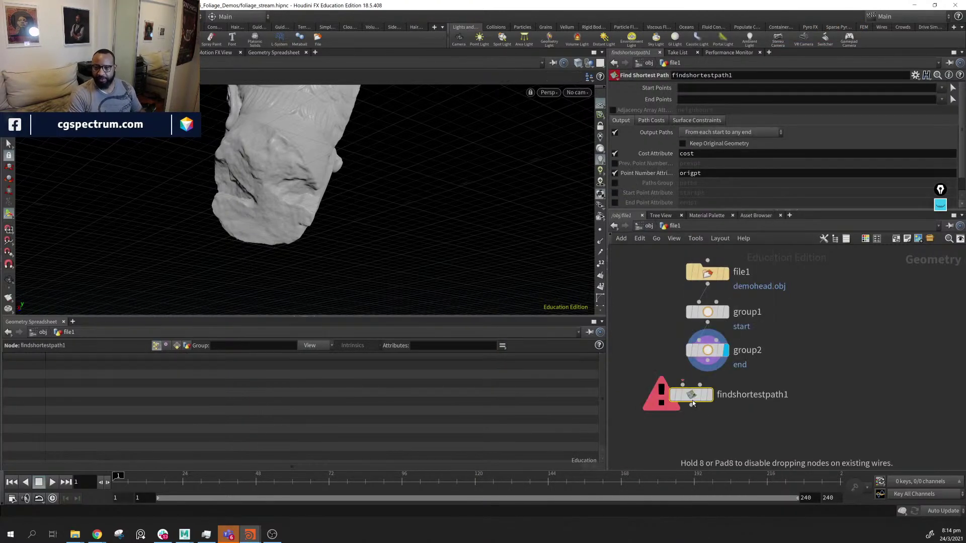
Connect group2 to the first input of findshortestpath1 and display the path node
alt+drag(392, 236, 433, 186)
drag(696, 395, 729, 409)
drag(709, 361, 716, 397)
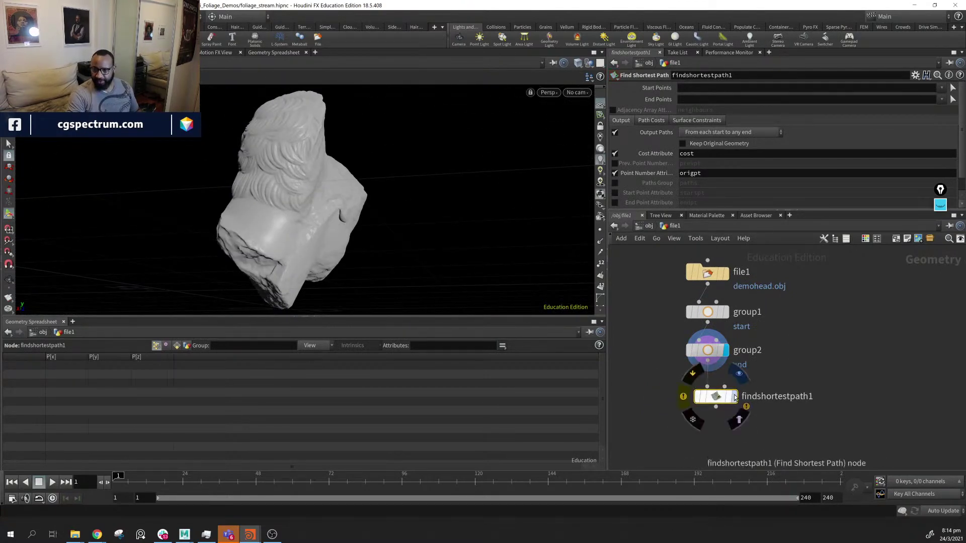
click(735, 397)
alt+drag(452, 277, 445, 256)
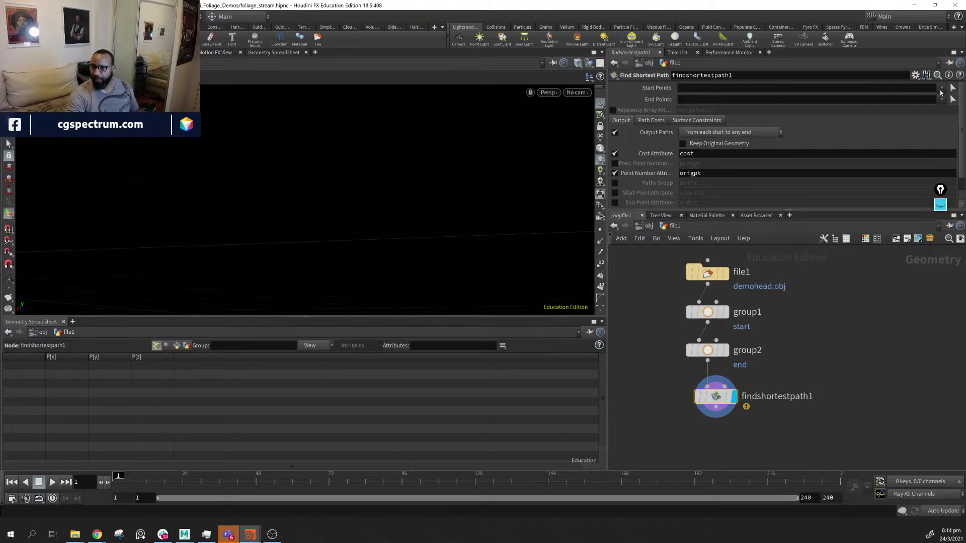
Set both Start Points and End Points of findshortestpath1 to the start group
click(941, 88)
click(946, 115)
click(941, 99)
click(939, 126)
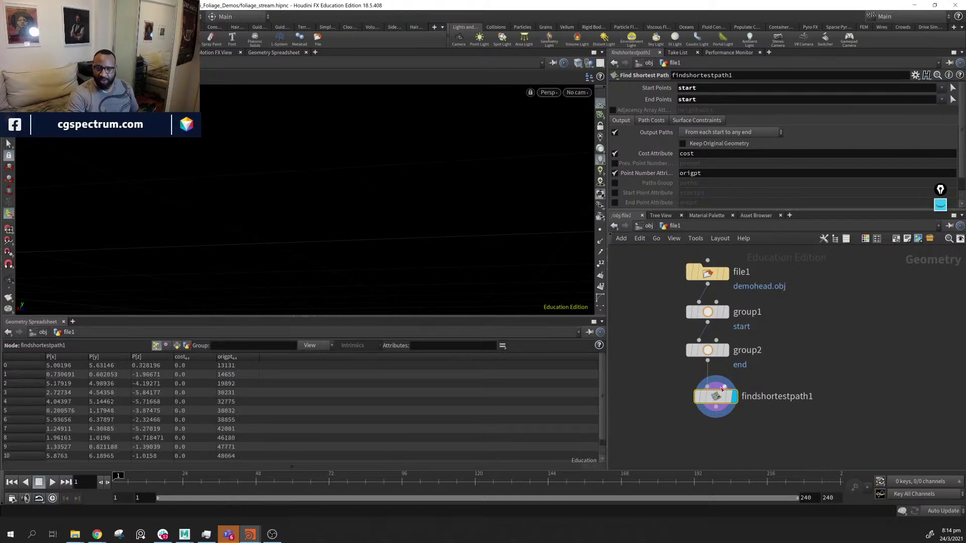
Show primitive data in the spreadsheet and examine the output of findshortestpath1 in the viewport
mouse_move(719, 393)
mouse_down()
mouse_move(704, 396)
mouse_move(723, 389)
mouse_up()
alt+drag(352, 190, 440, 236)
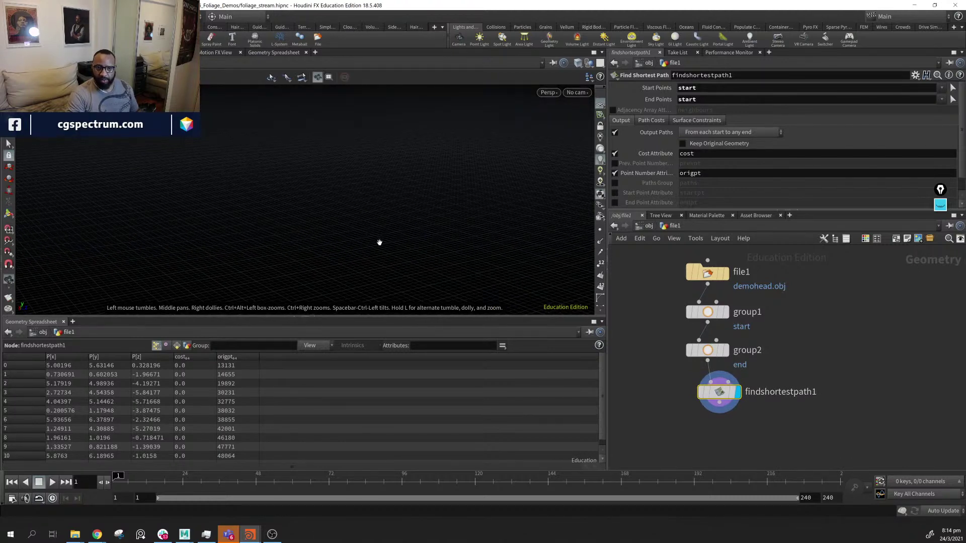
drag(722, 392, 715, 393)
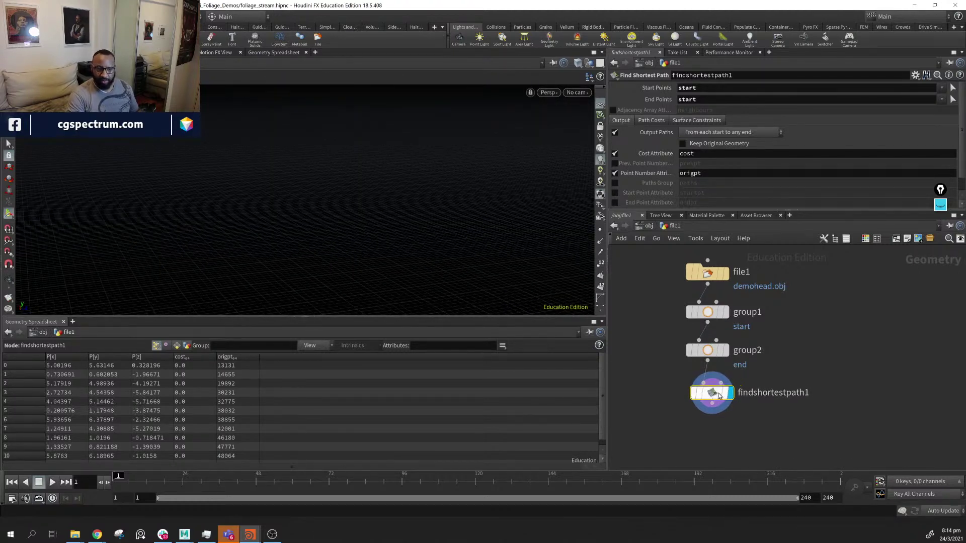
click(177, 346)
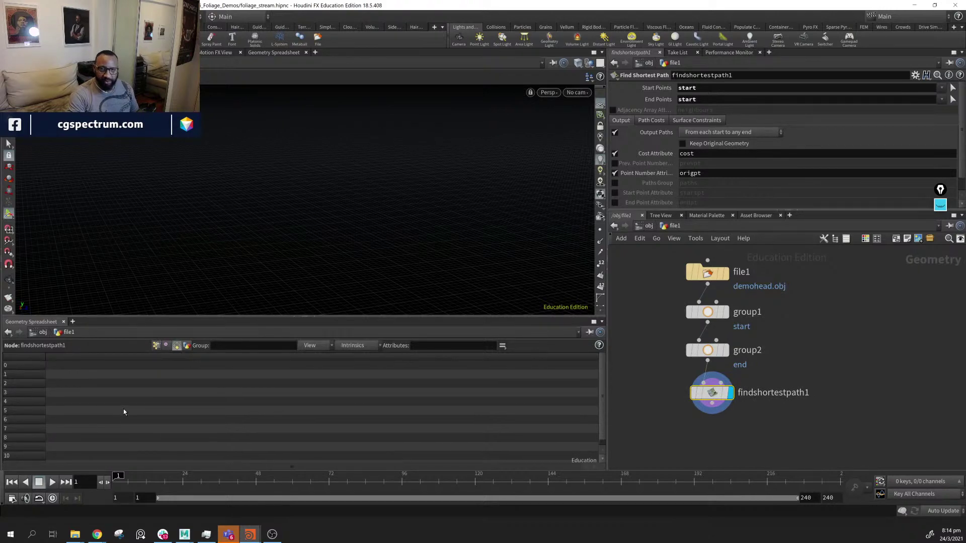
drag(716, 393, 721, 391)
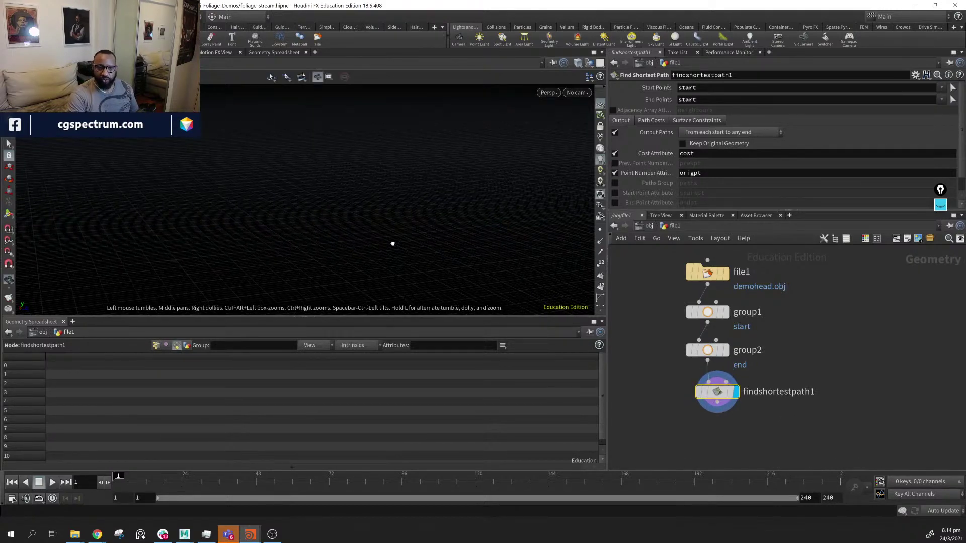
alt+drag(392, 243, 577, 220)
drag(369, 245, 410, 172)
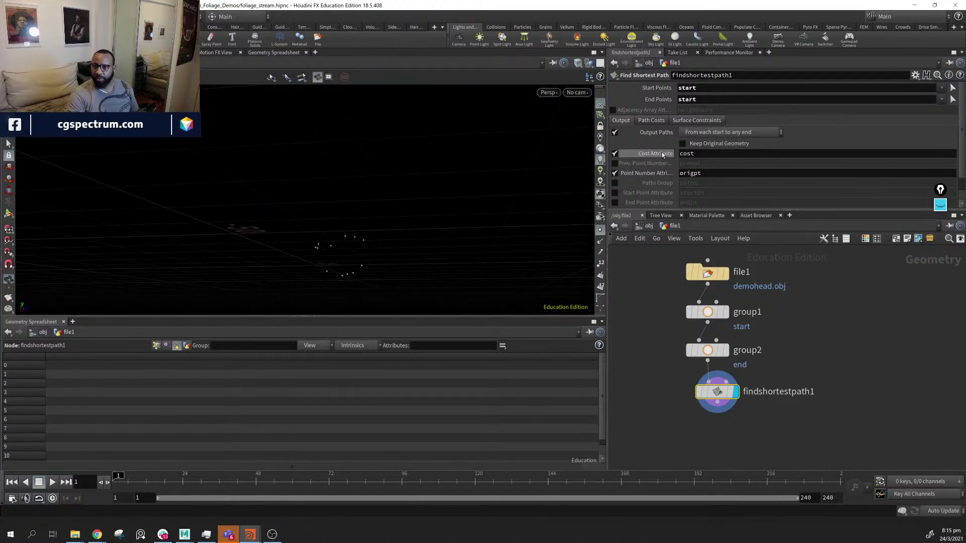
Set Output Paths to From any start to each end and inspect the result in the viewport
click(730, 133)
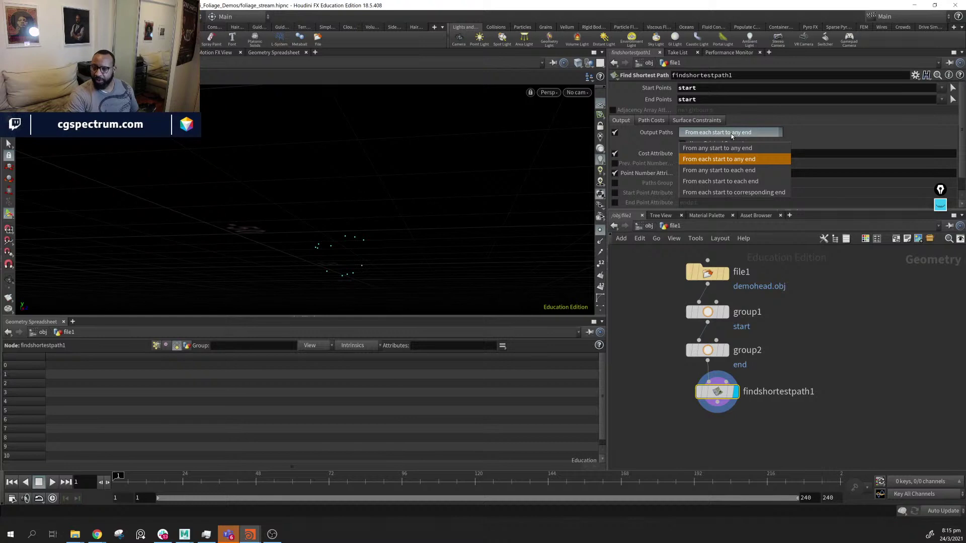
click(739, 171)
drag(718, 398, 717, 401)
alt+drag(349, 288, 330, 257)
alt+right_drag(330, 257, 492, 239)
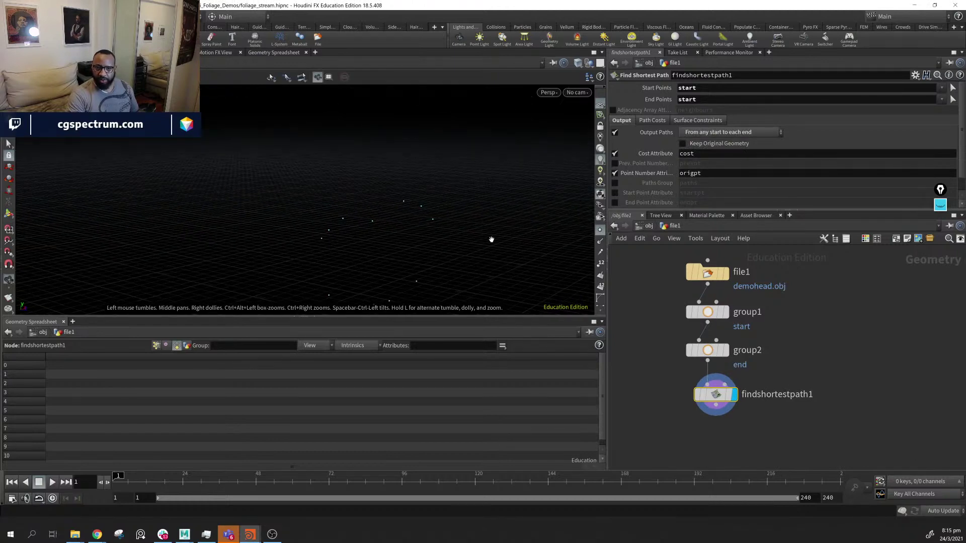
drag(491, 239, 246, 215)
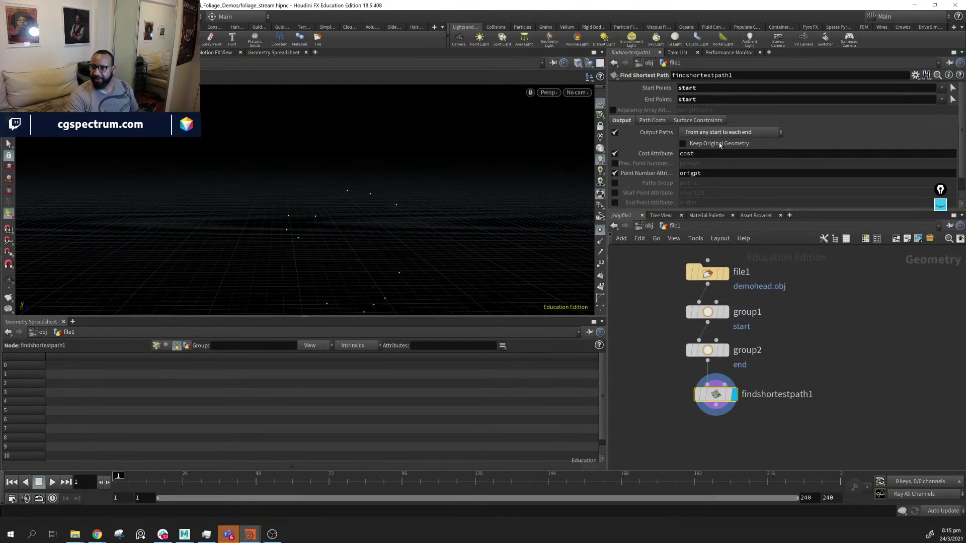
Correct the End Points of findshortestpath1 to the end group
double_click(874, 99)
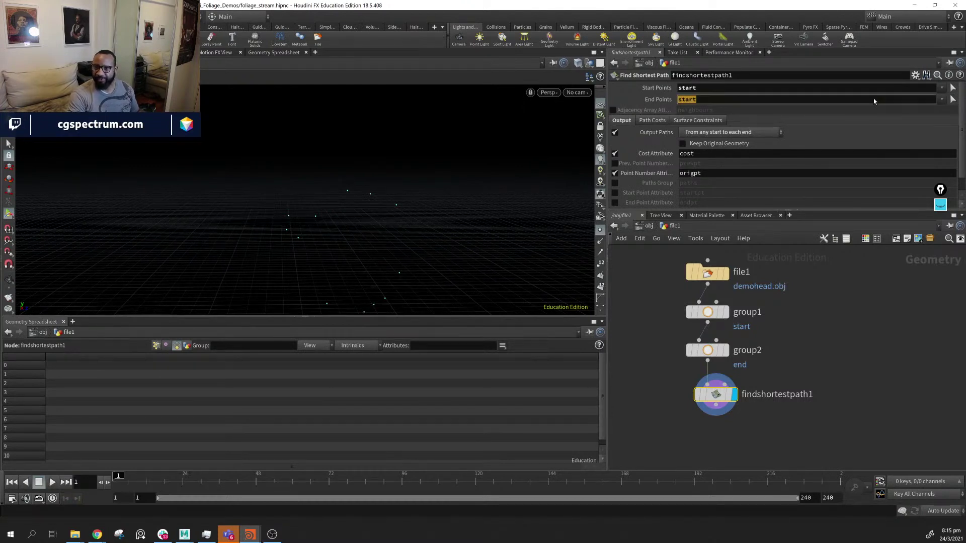
text(end)
key(Return)
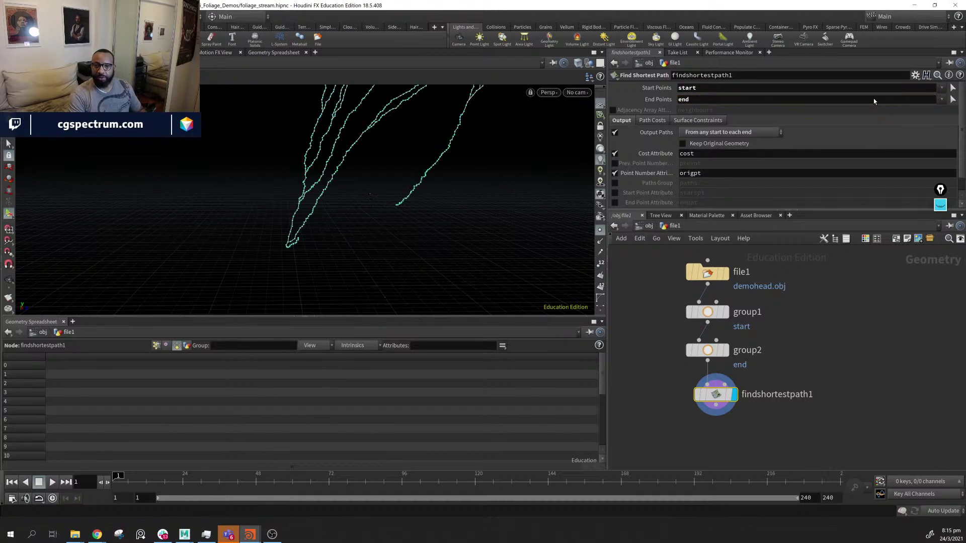
Template the file1 node so the head is drawn as a reference with the paths
drag(533, 230, 356, 268)
click(721, 273)
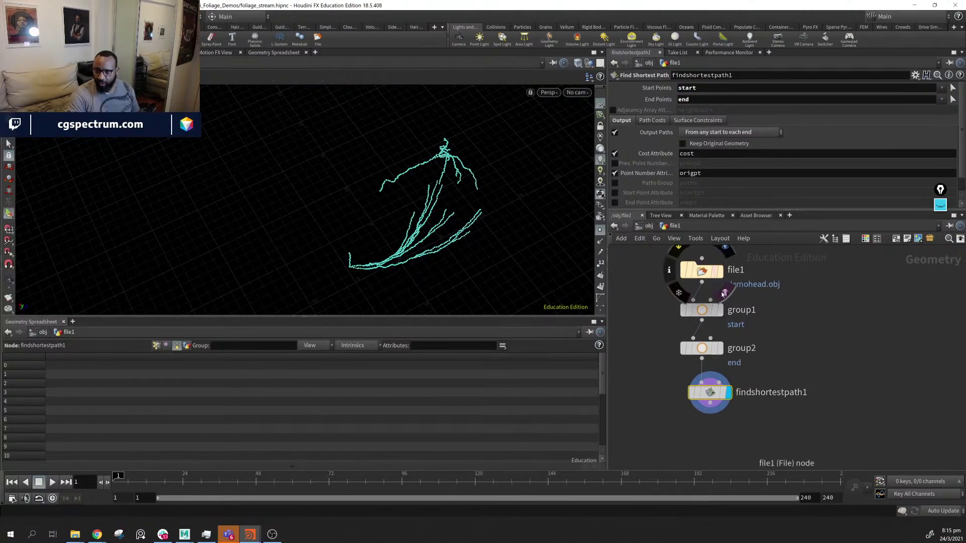
drag(505, 256, 455, 151)
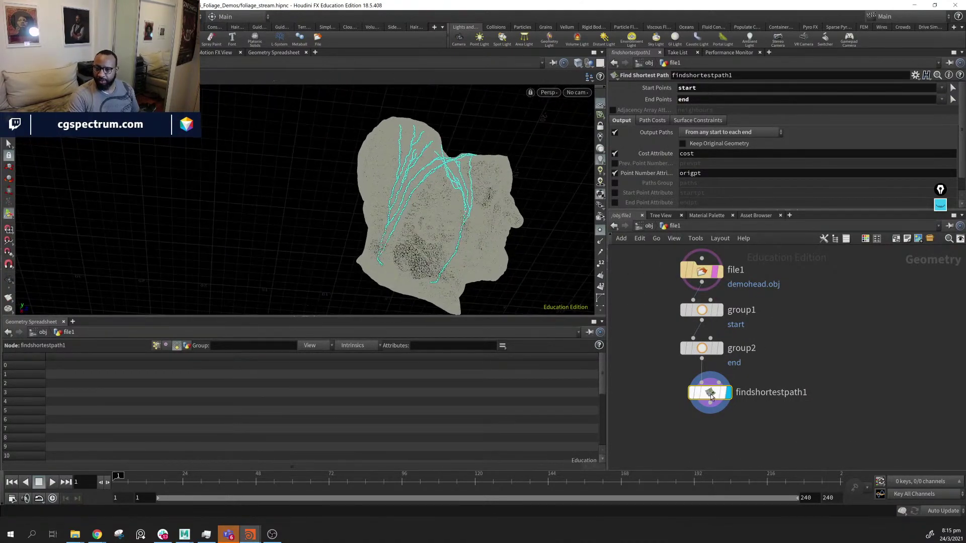
Try Output Paths as From each start to each end, From each start to any end, and From any start to each end
click(756, 132)
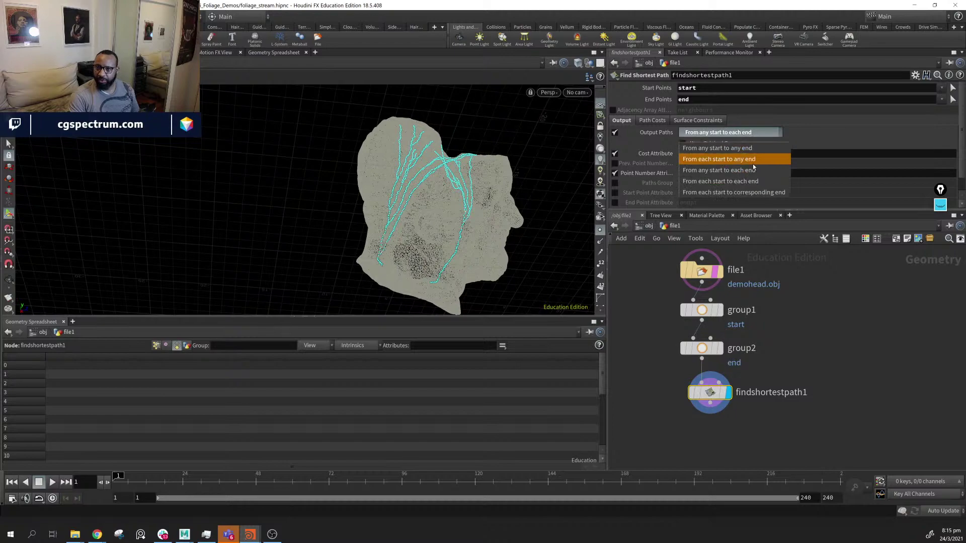
click(755, 180)
drag(420, 237, 480, 221)
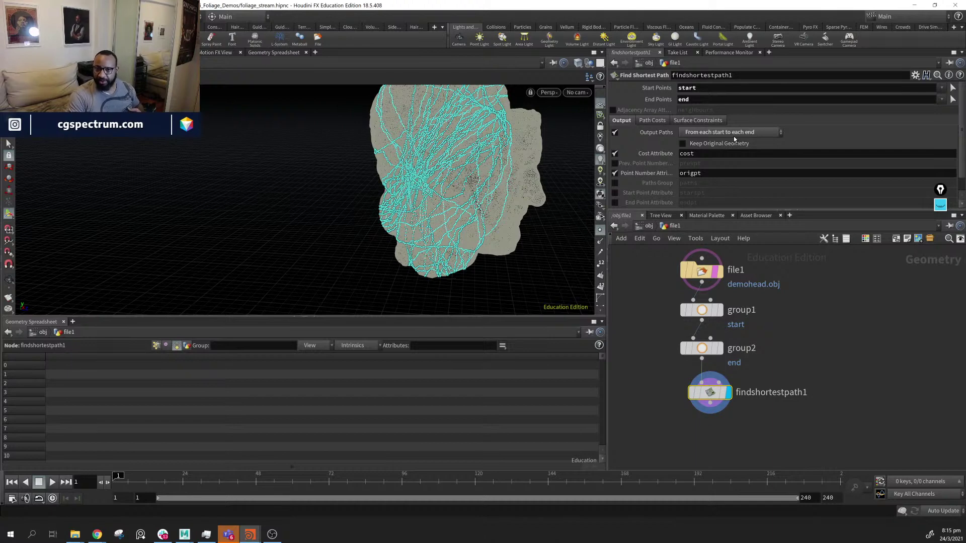
click(751, 132)
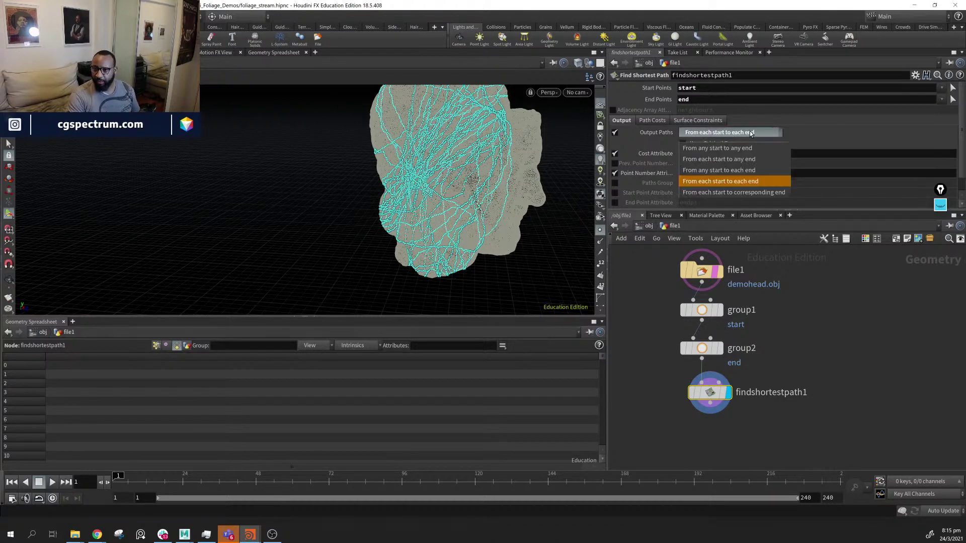
click(757, 159)
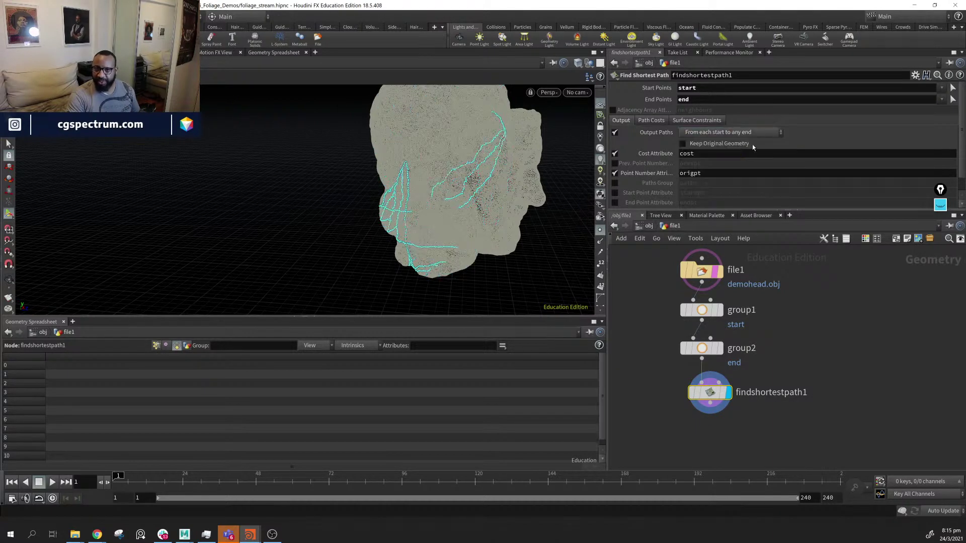
click(750, 134)
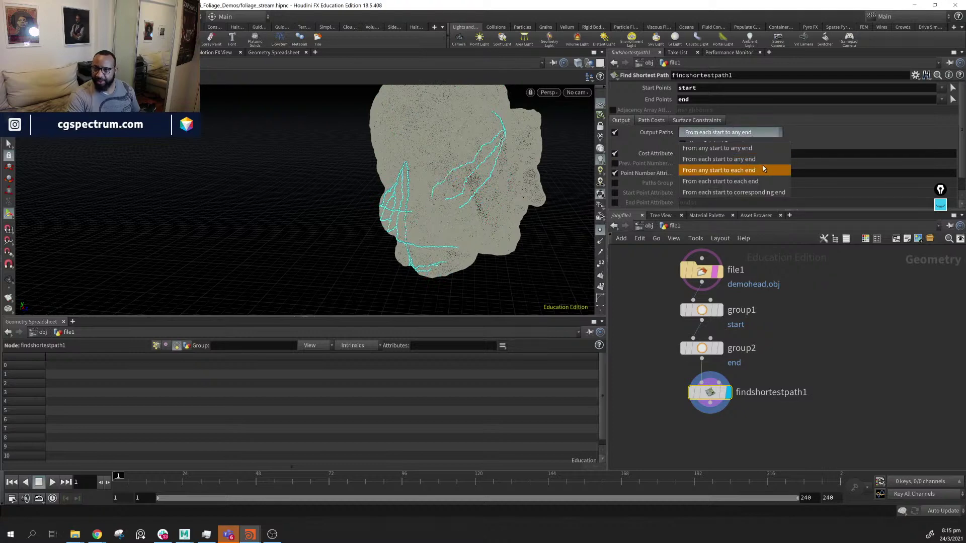
click(763, 169)
Set Output Paths to From each start to each end and inspect the paths up close on the head's surface
click(745, 133)
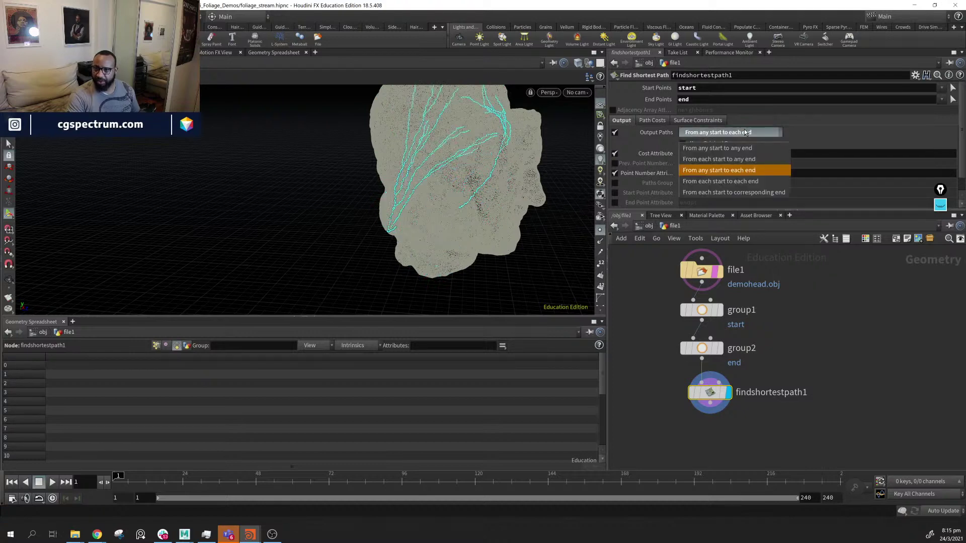
click(763, 182)
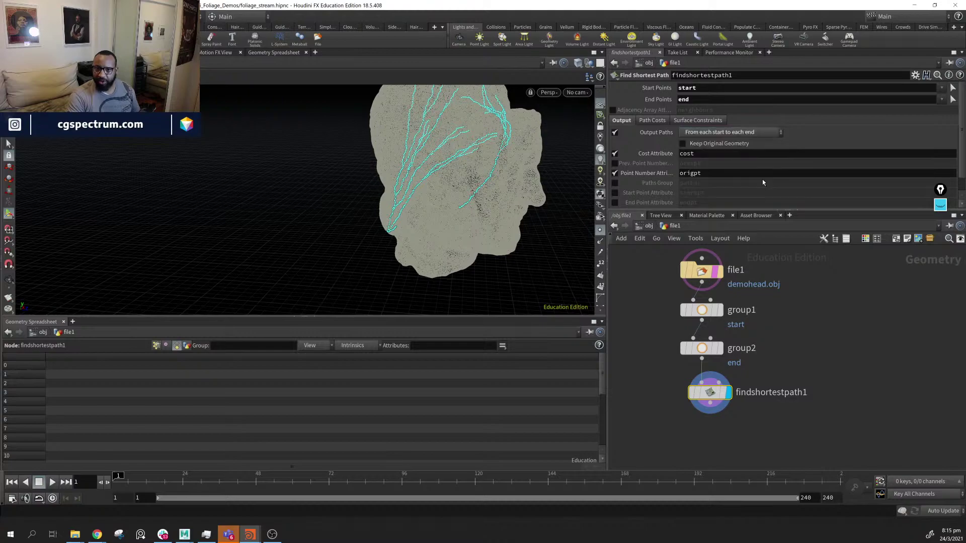
alt+drag(475, 189, 400, 220)
right_drag(401, 219, 543, 225)
drag(543, 224, 582, 227)
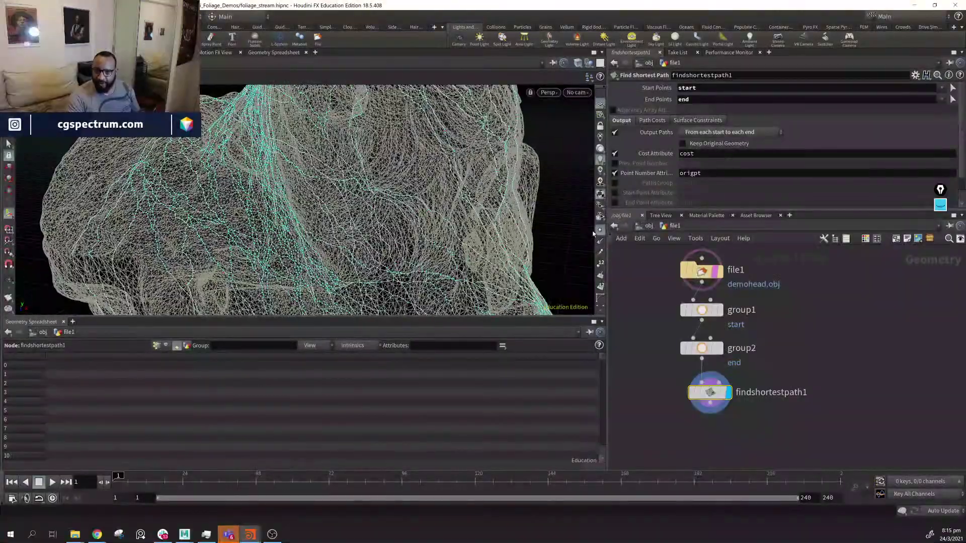
Display the point numbers in the viewport, examine them along the head's paths, and hide them again
click(600, 263)
drag(339, 218, 319, 218)
right_drag(319, 218, 551, 270)
drag(552, 269, 476, 252)
right_drag(327, 224, 556, 269)
right_drag(363, 232, 121, 146)
drag(222, 166, 503, 169)
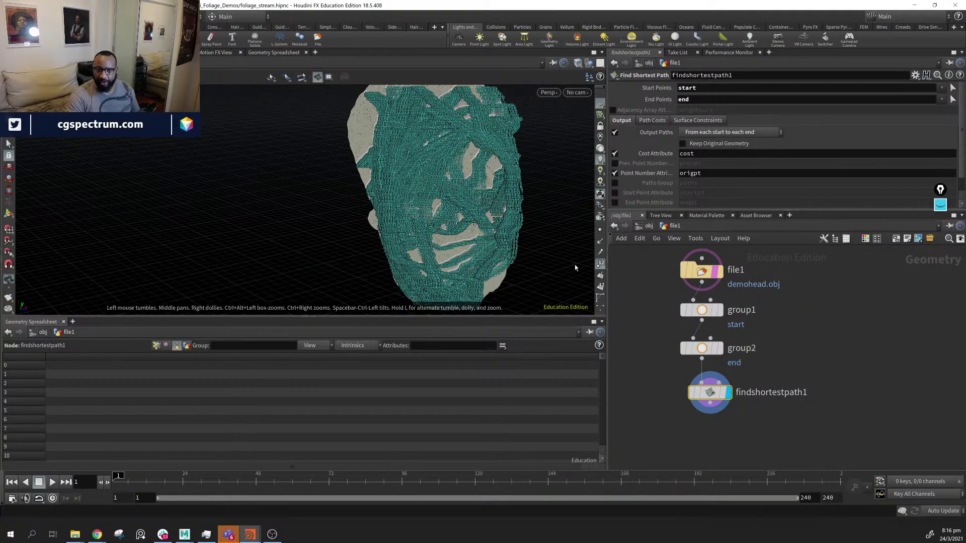
click(601, 265)
Examine the shortest paths around the head from the side and the front, nudging findshortestpath1 closer to group2
alt+drag(478, 207, 444, 229)
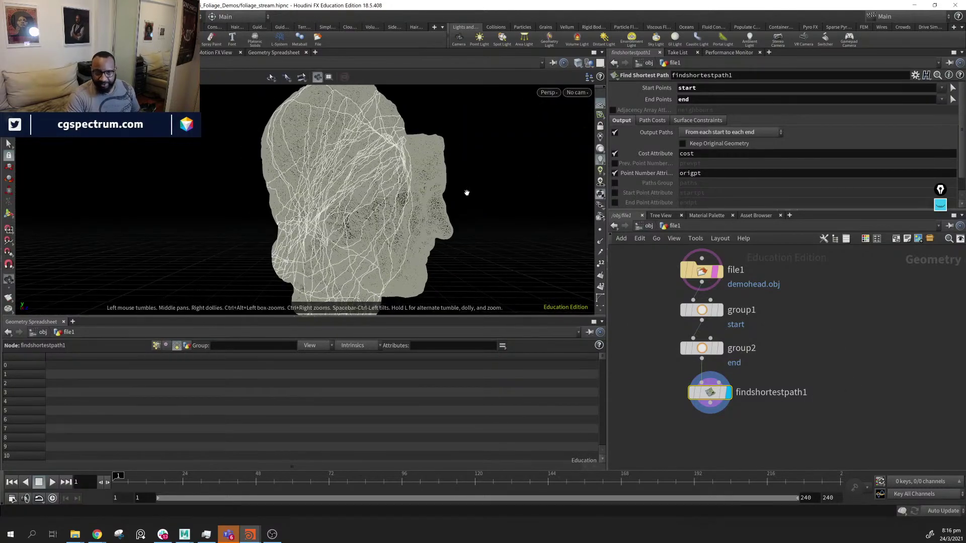
alt+drag(466, 194, 432, 221)
drag(709, 395, 709, 387)
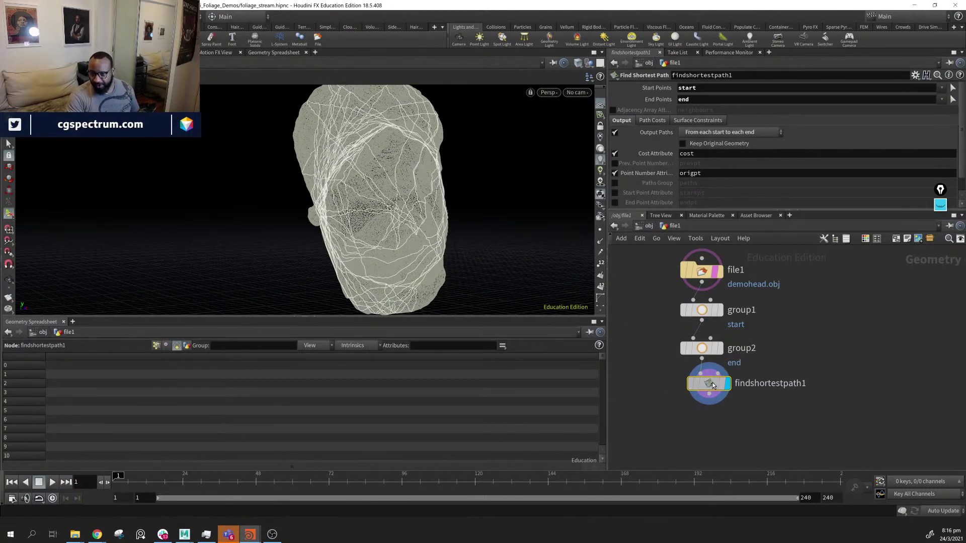
alt+middle_drag(457, 174, 422, 188)
alt+drag(423, 188, 408, 195)
alt+middle_drag(408, 195, 253, 204)
drag(253, 204, 376, 204)
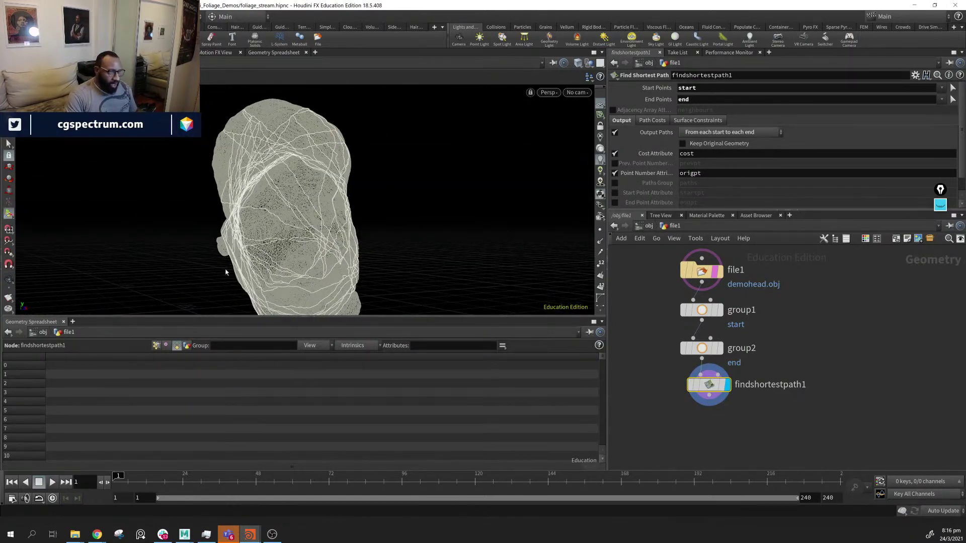
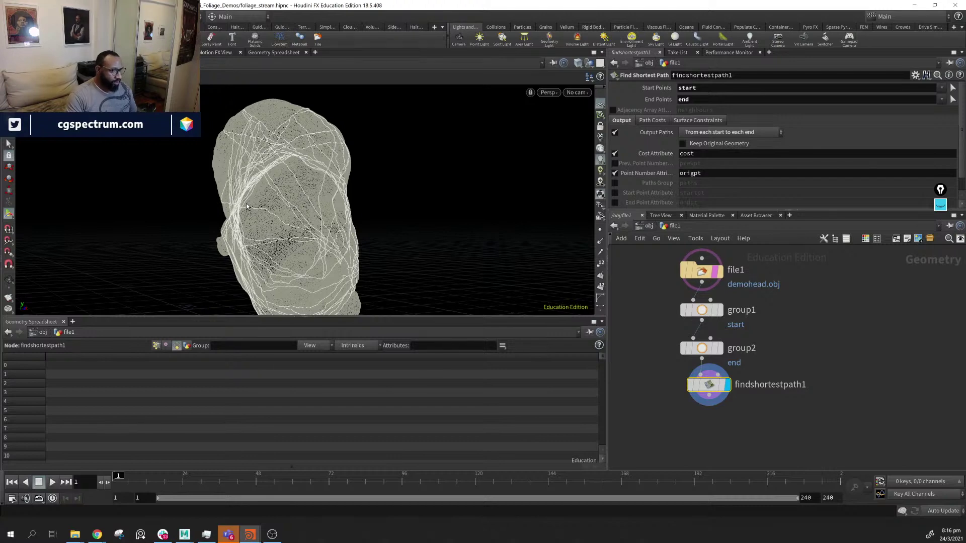
drag(247, 206, 408, 196)
alt+middle_drag(408, 196, 341, 213)
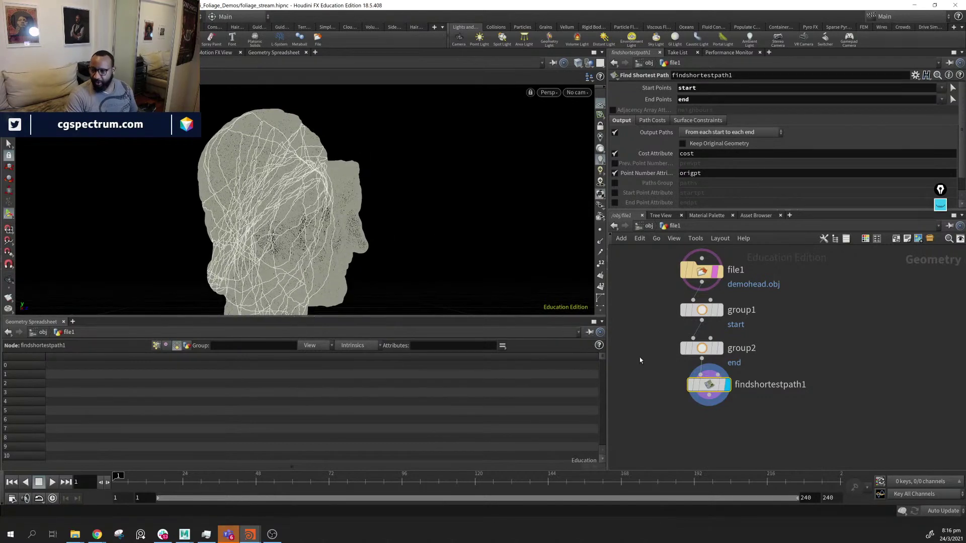
With the screen annotation pen, sketch a pink vertical curve beside the head with six short strokes branching off it
click(942, 206)
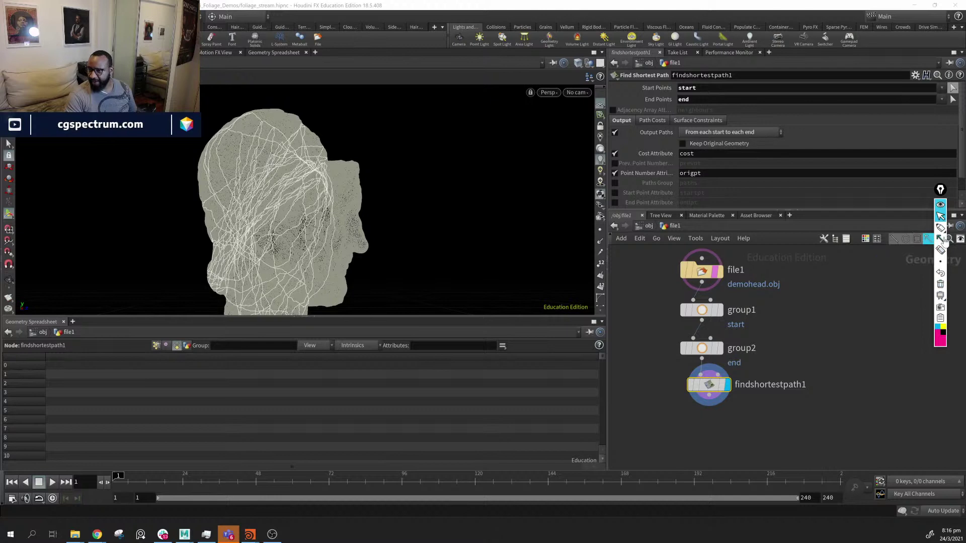
click(939, 227)
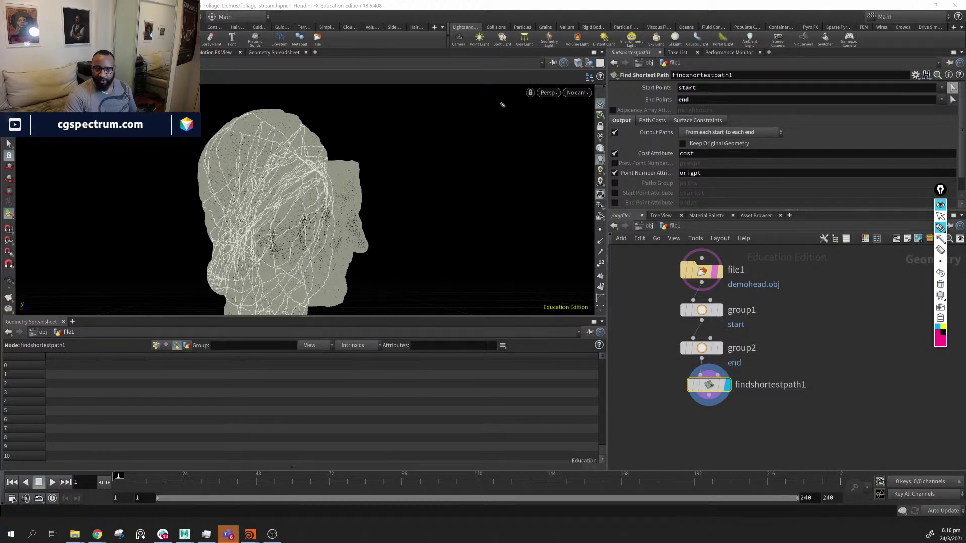
mouse_move(502, 104)
mouse_down()
mouse_move(470, 176)
mouse_move(488, 238)
mouse_up()
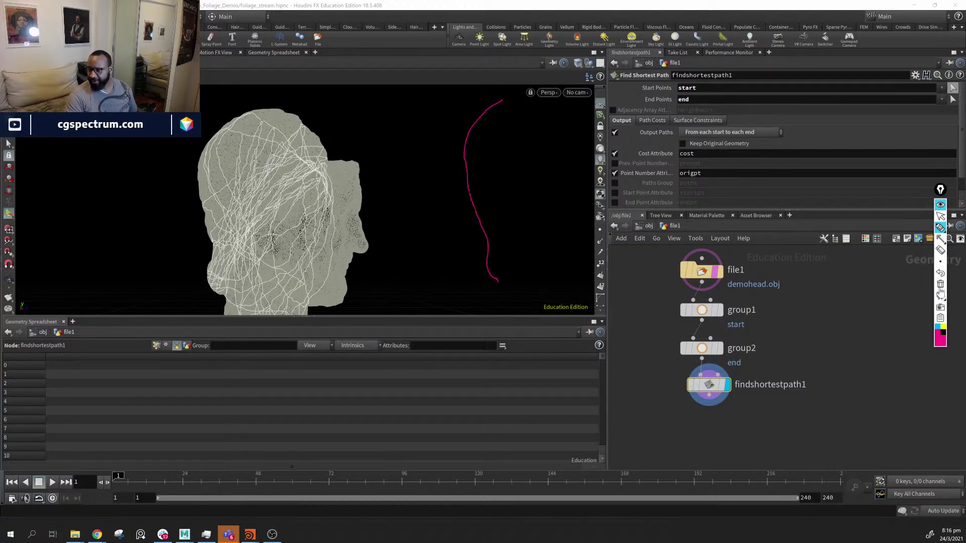
drag(484, 117, 535, 135)
drag(476, 132, 548, 155)
mouse_move(472, 161)
mouse_down()
mouse_move(533, 177)
mouse_move(563, 202)
mouse_up()
drag(482, 218, 530, 224)
drag(488, 250, 536, 258)
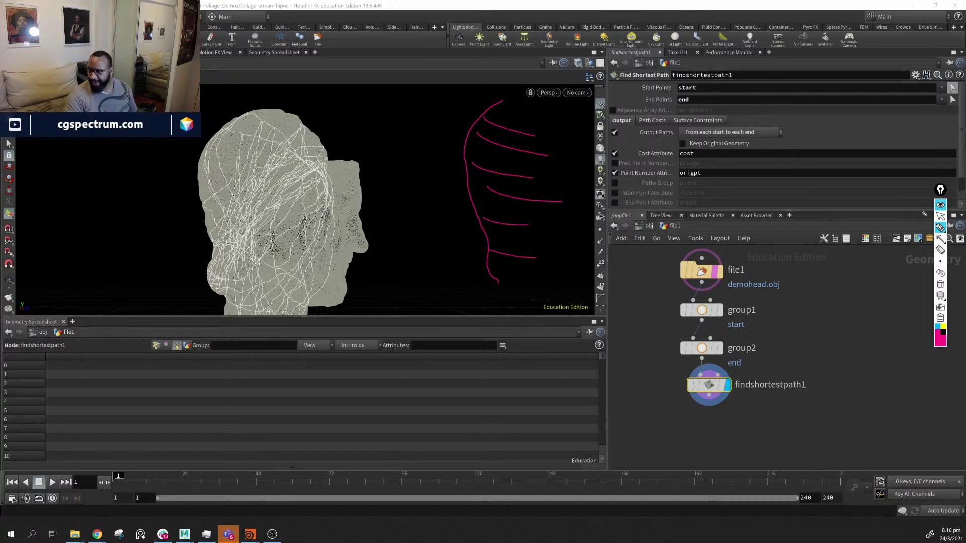
Draw light blue arrows pointing outward from the pink curve towards the head, and pick yellow as the annotation color
click(939, 238)
click(937, 326)
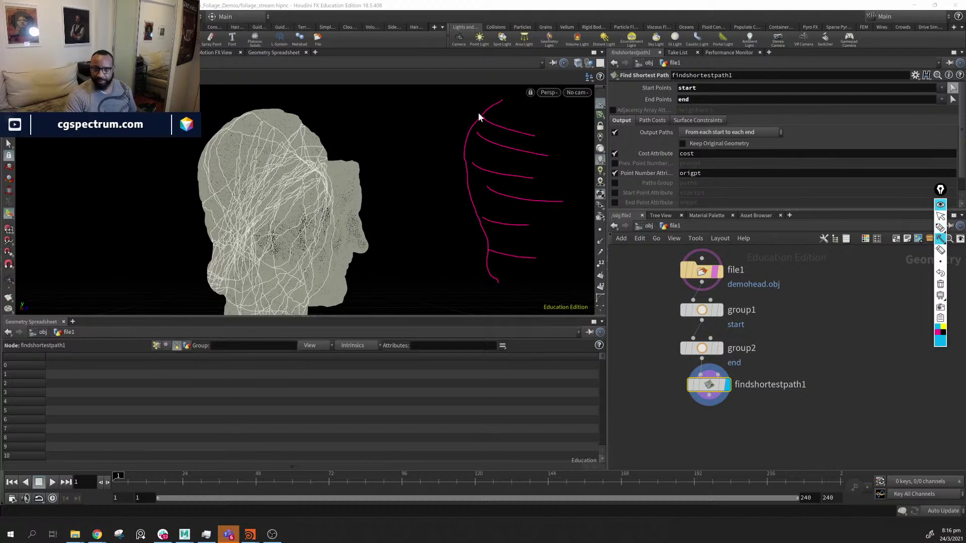
drag(466, 154, 383, 185)
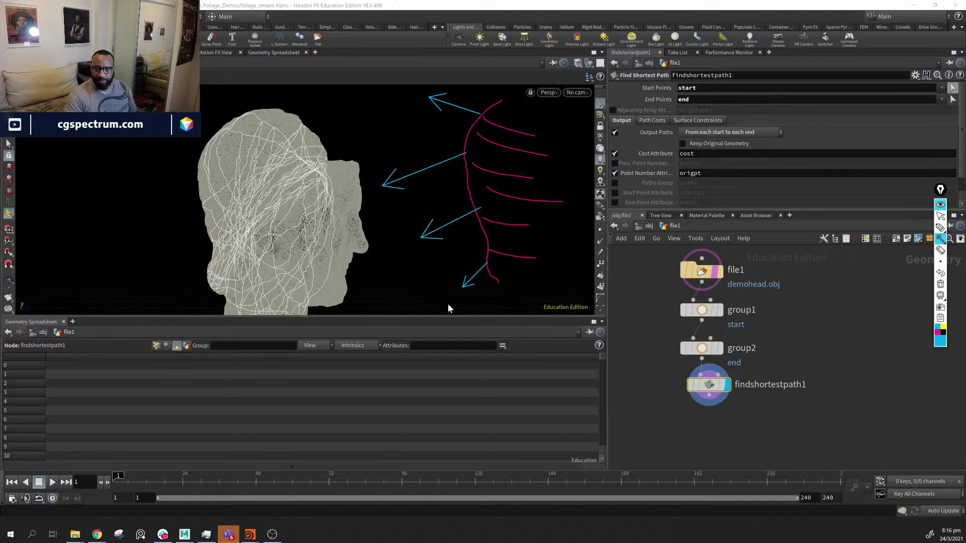
click(943, 327)
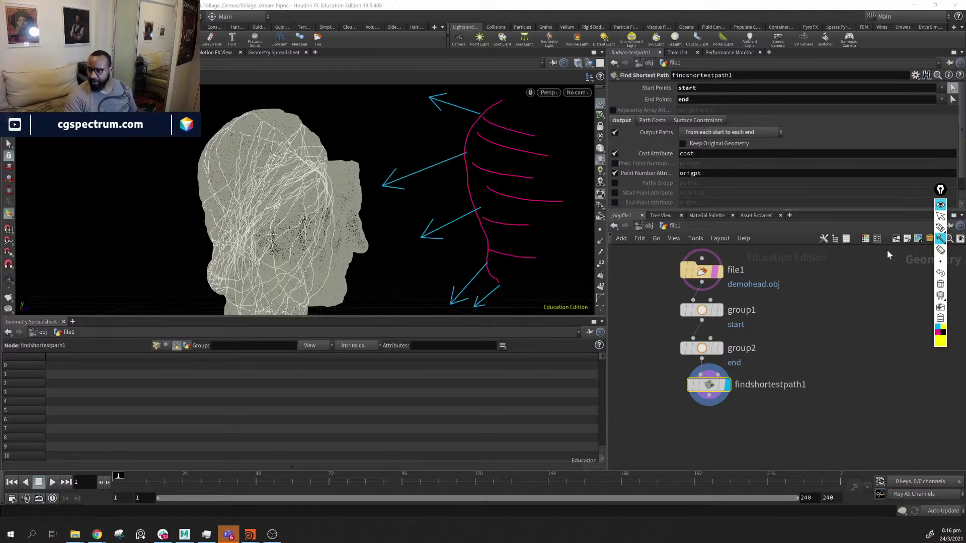
Draw a yellow freehand curve beside the existing pink curve and mark points along it in pink
mouse_move(942, 233)
click(940, 227)
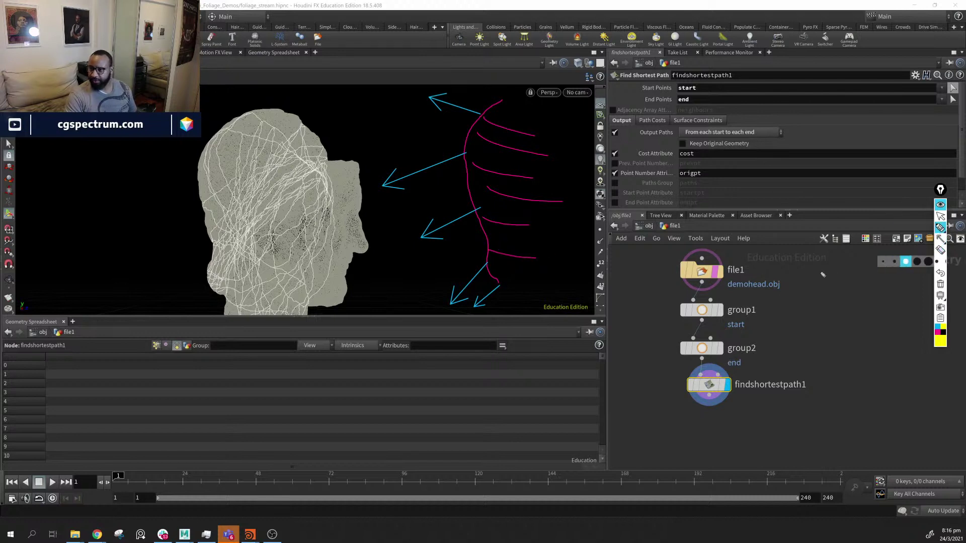
mouse_move(513, 276)
mouse_down()
mouse_move(476, 171)
mouse_move(511, 129)
mouse_up()
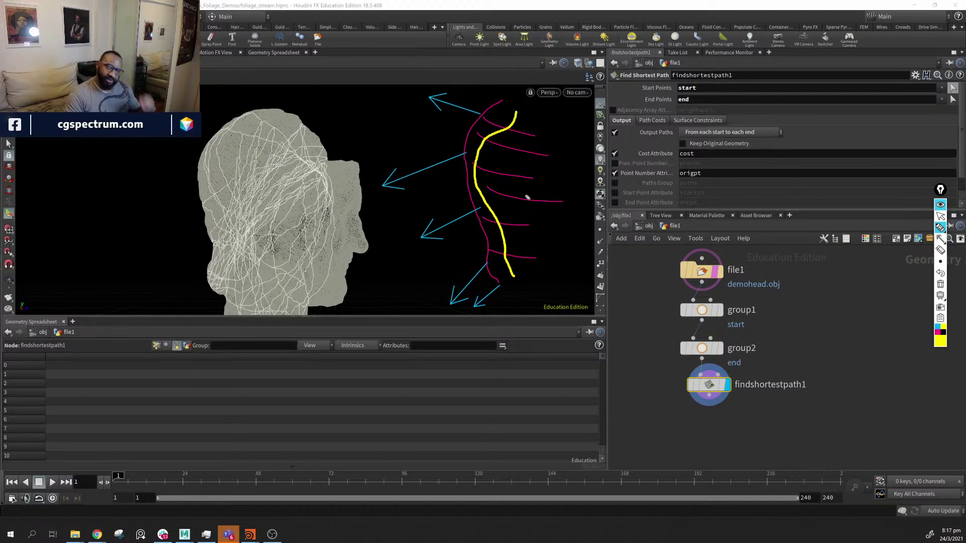
click(937, 326)
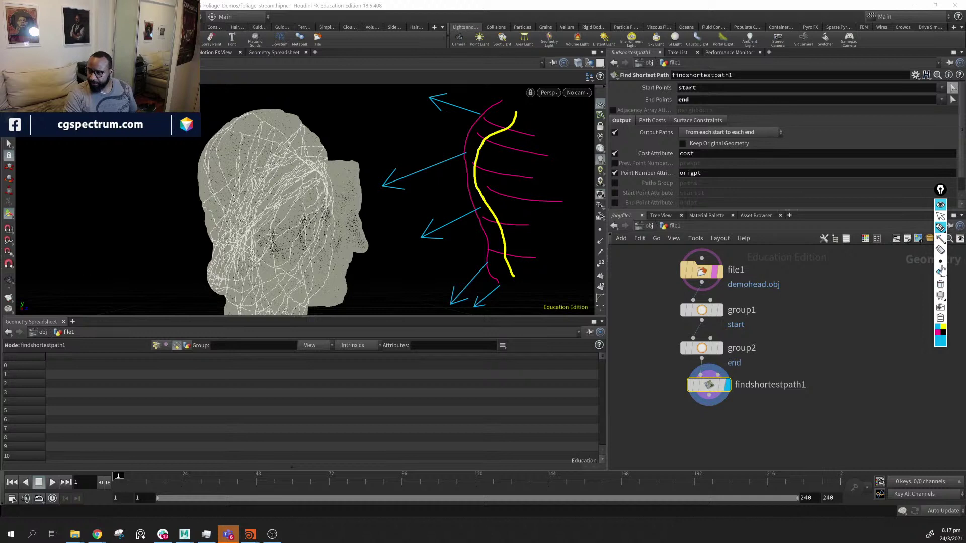
click(937, 333)
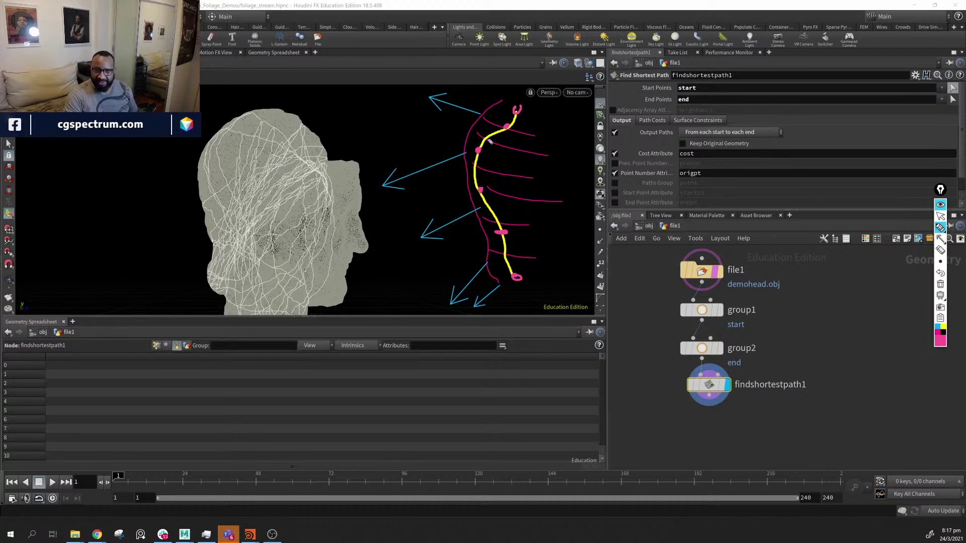
Draw a chain of cyan arrows running upward along the yellow curve from one marked point to the next
click(939, 238)
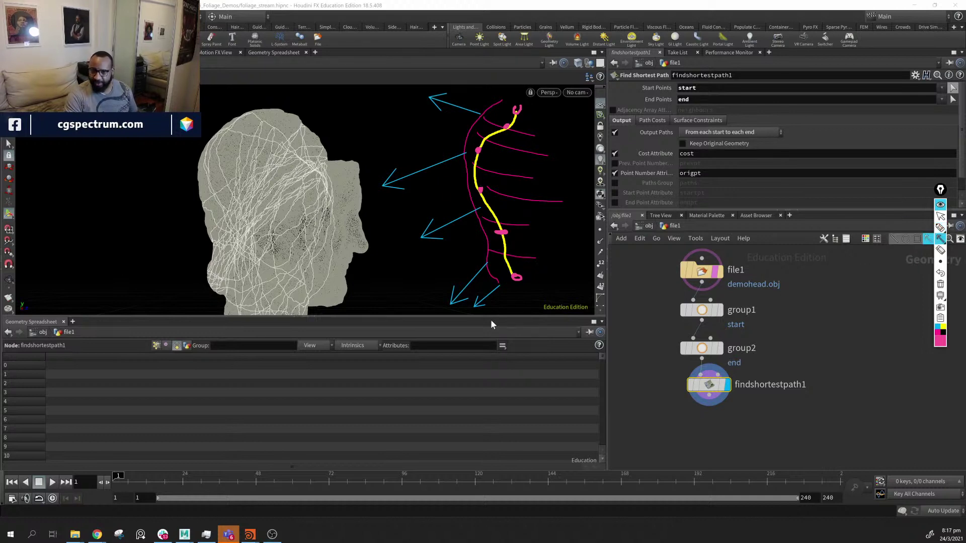
click(940, 334)
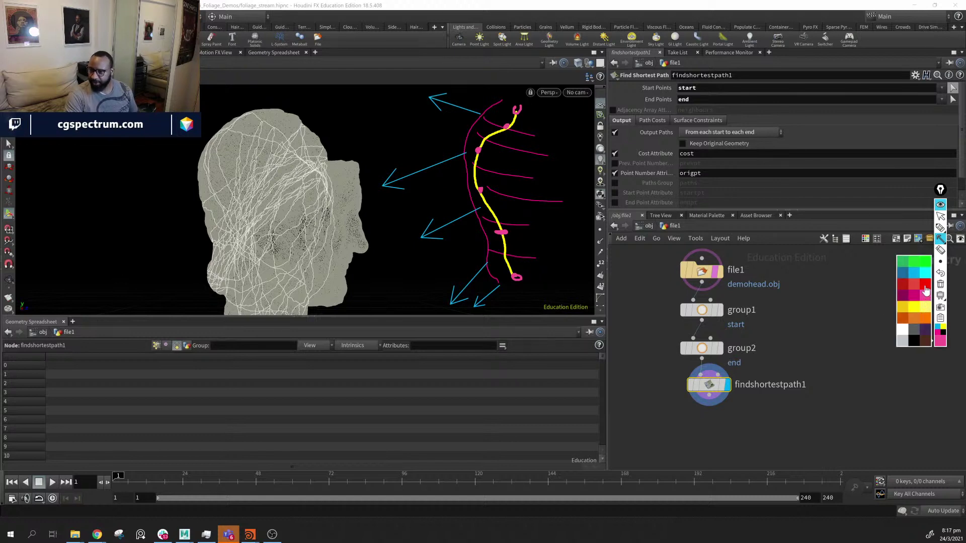
click(927, 272)
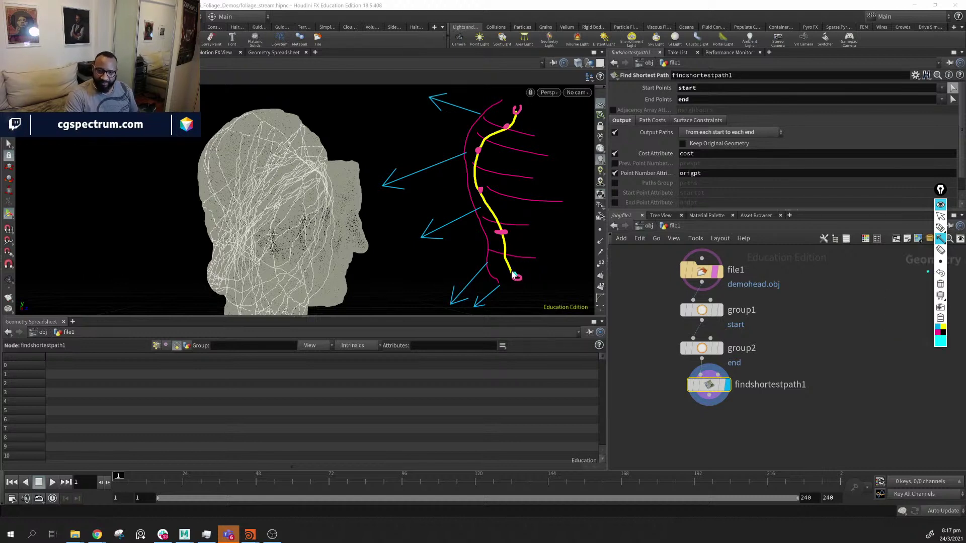
drag(513, 274, 504, 258)
mouse_move(493, 222)
mouse_down()
mouse_move(477, 153)
mouse_move(492, 134)
mouse_up()
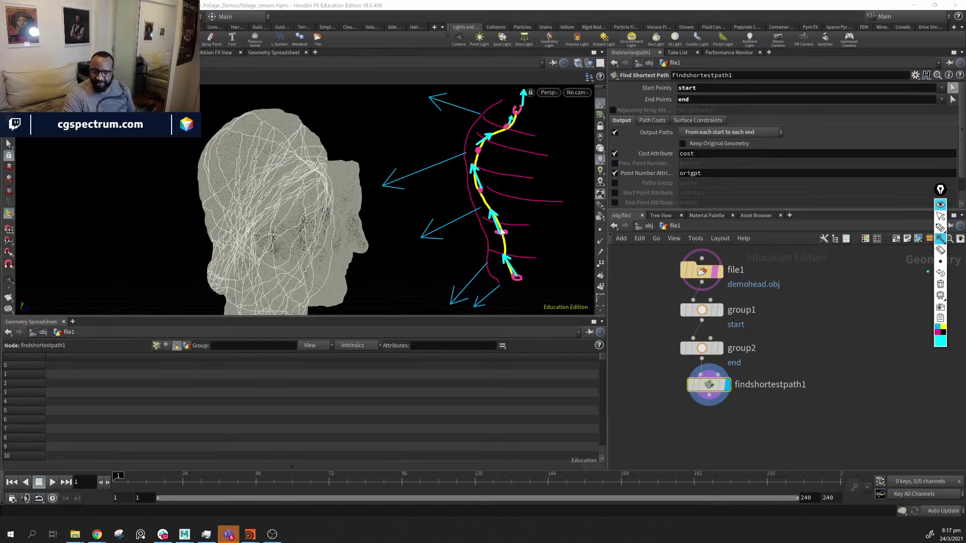
Draw cyan arrows pointing outward to either side from the second-lowest marked point on the yellow curve
drag(496, 234, 476, 247)
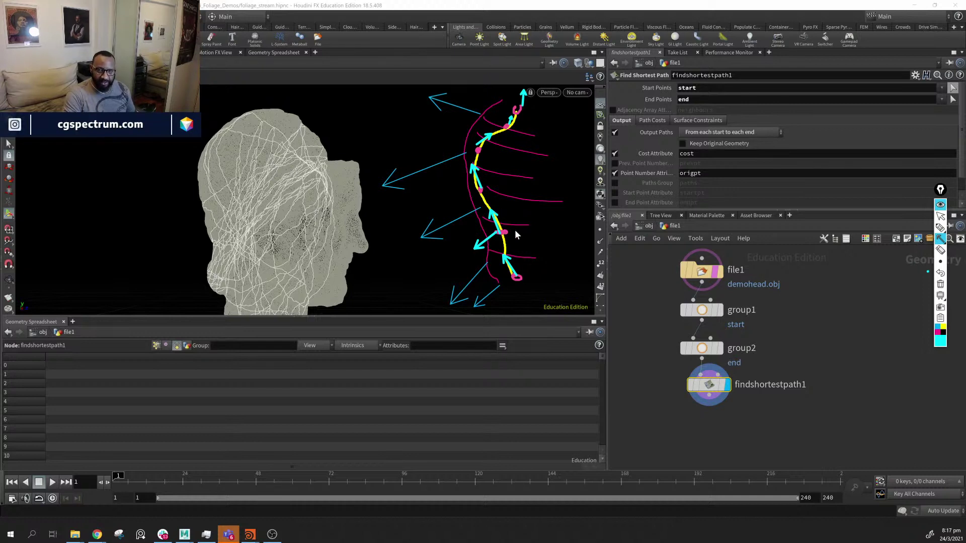
drag(501, 234, 533, 230)
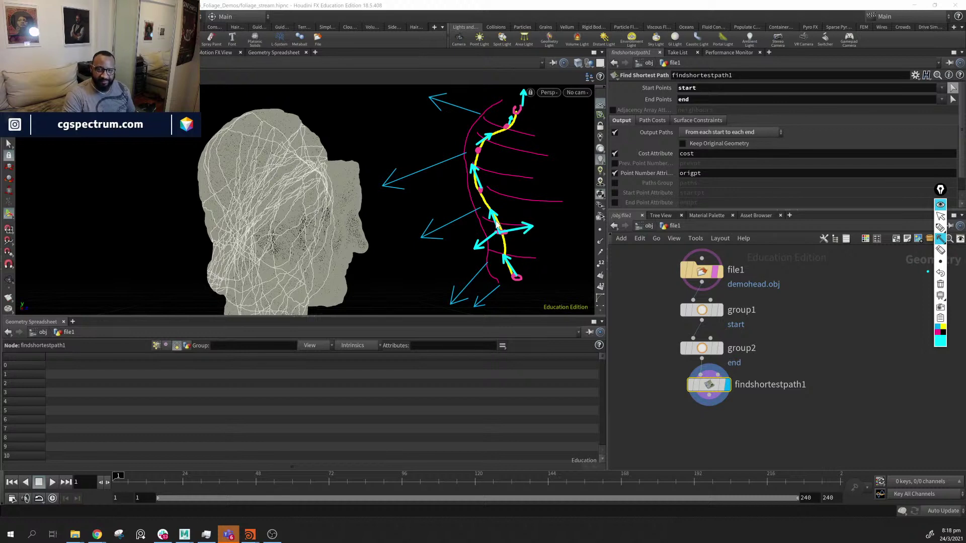
drag(501, 234, 480, 259)
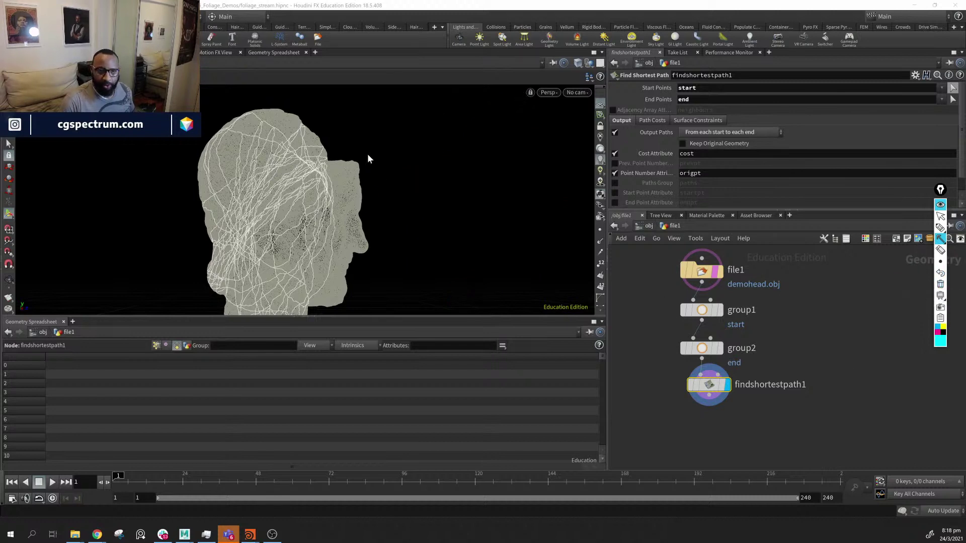
Erase all screen annotations and return to normal cursor mode
drag(444, 233, 421, 234)
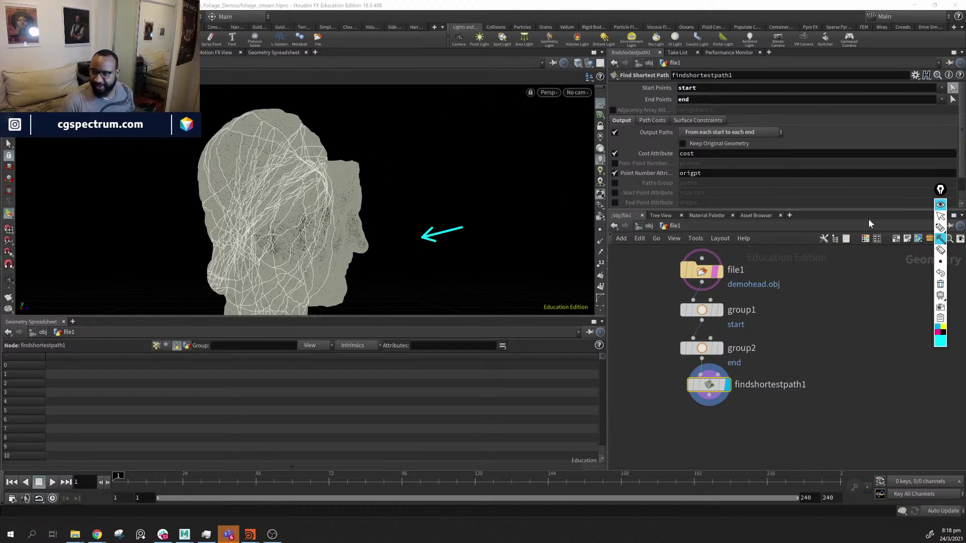
click(940, 285)
click(940, 217)
Move the file1 node away from group1 to make room between them, and display file1's geometry
mouse_move(297, 196)
alt+mouse_down()
mouse_move(329, 181)
mouse_move(418, 221)
alt+mouse_up()
drag(787, 301, 691, 449)
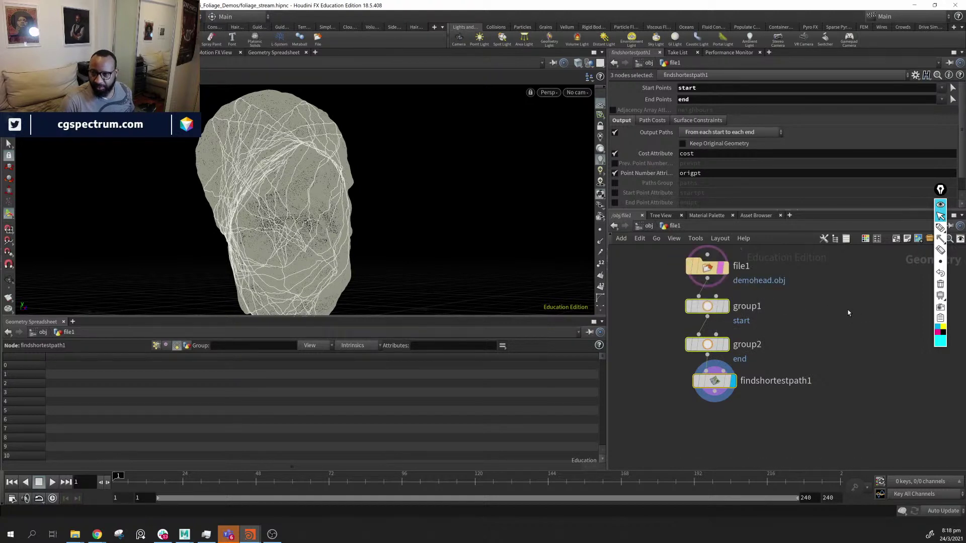
middle_drag(847, 312, 850, 369)
drag(704, 322, 690, 291)
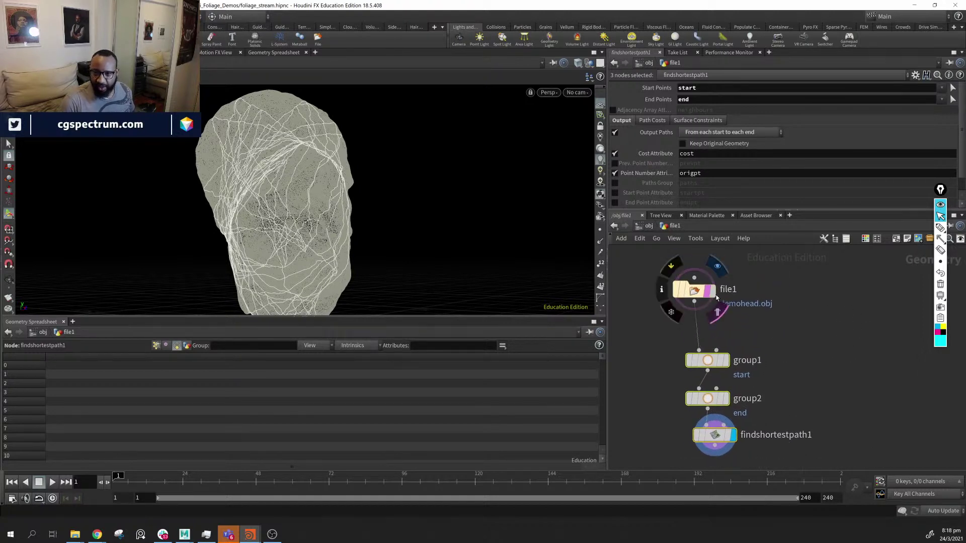
click(712, 290)
drag(284, 235, 383, 248)
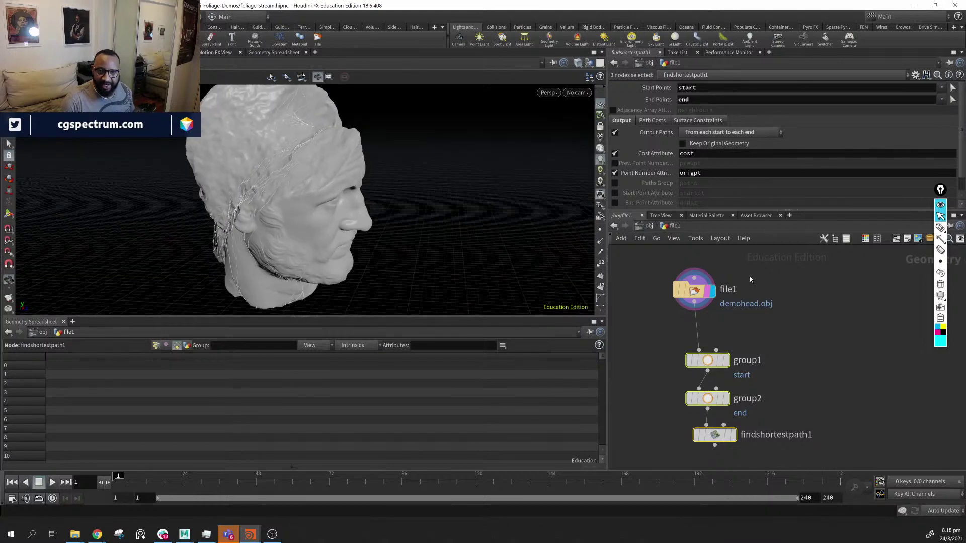
Insert a Facet node between file1 and group1 and enable Pre-Compute Normals on it
key(Tab)
text(face)
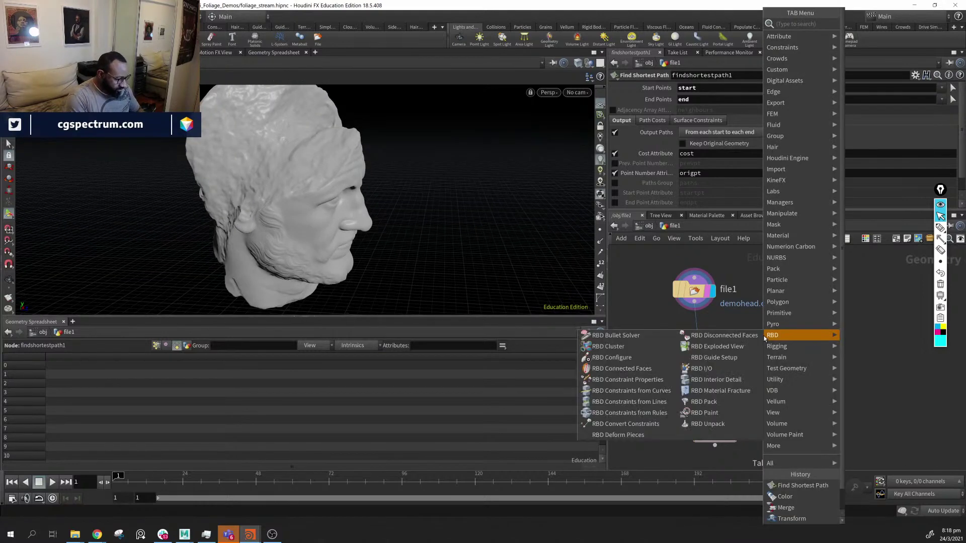
key(Return)
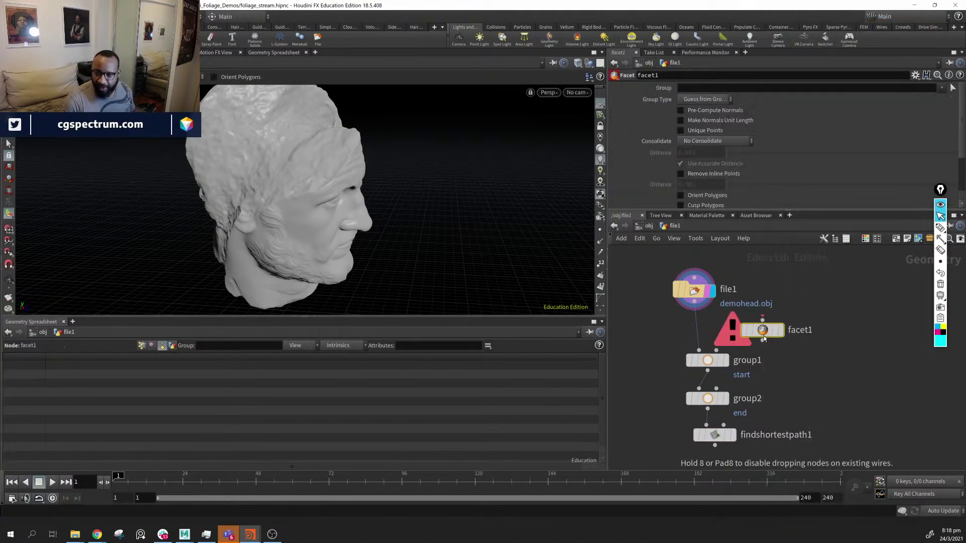
click(702, 332)
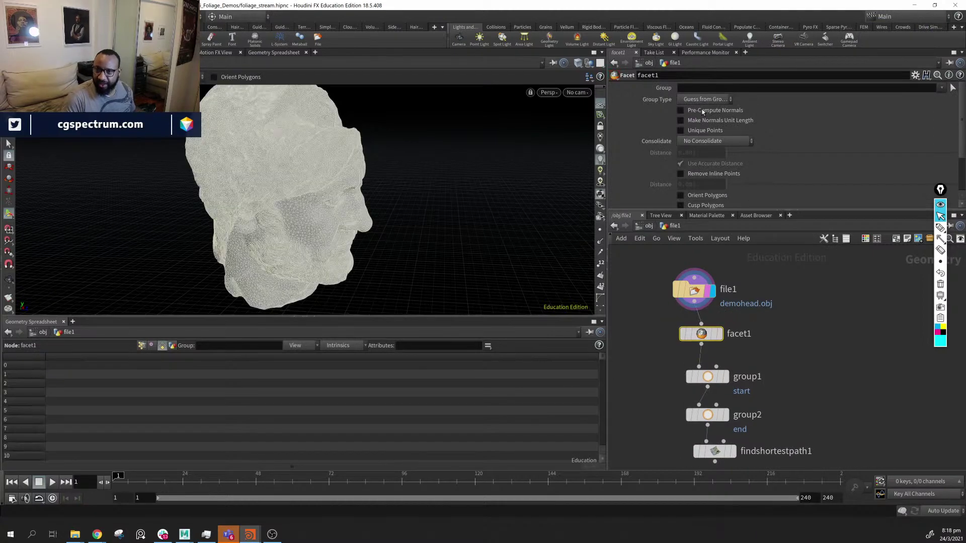
click(682, 111)
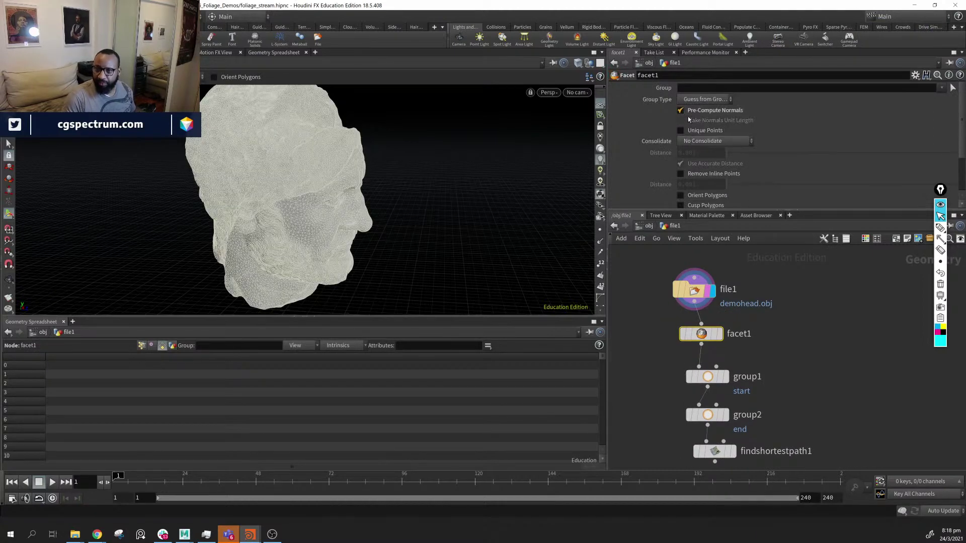
Display the facet1 node's output with point normals shown to check their direction on the head
alt+drag(442, 232, 223, 251)
scroll(224, 252, up, 3)
click(722, 336)
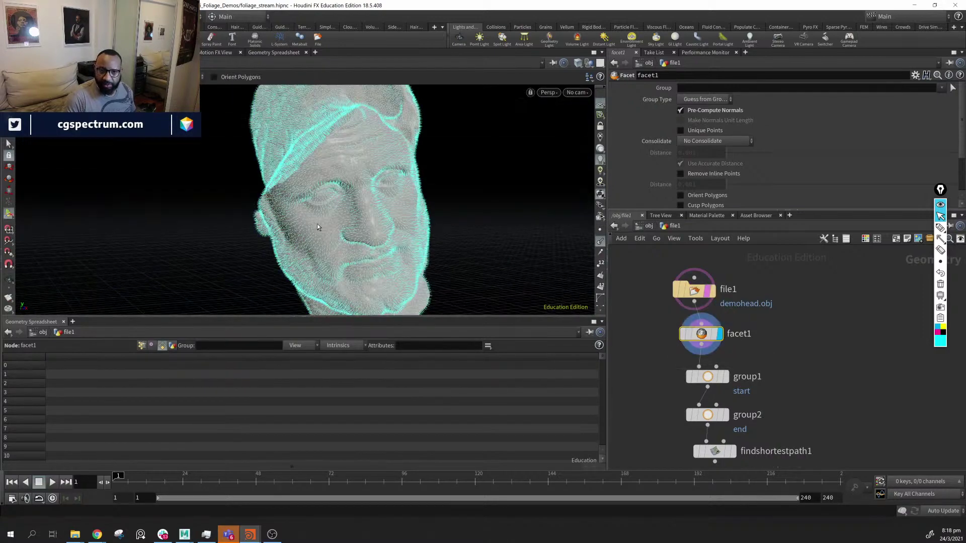
alt+drag(307, 224, 410, 220)
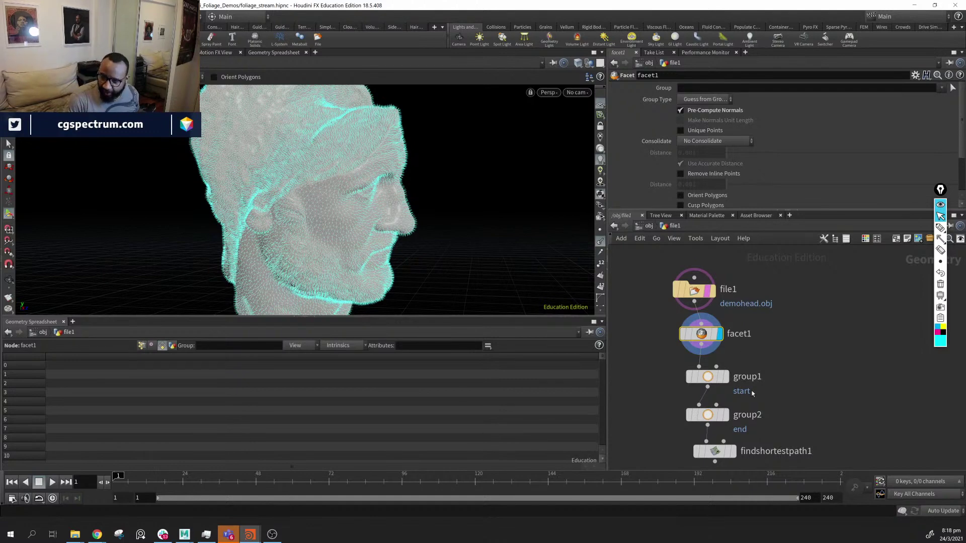
middle_drag(753, 392, 793, 349)
alt+drag(347, 229, 322, 140)
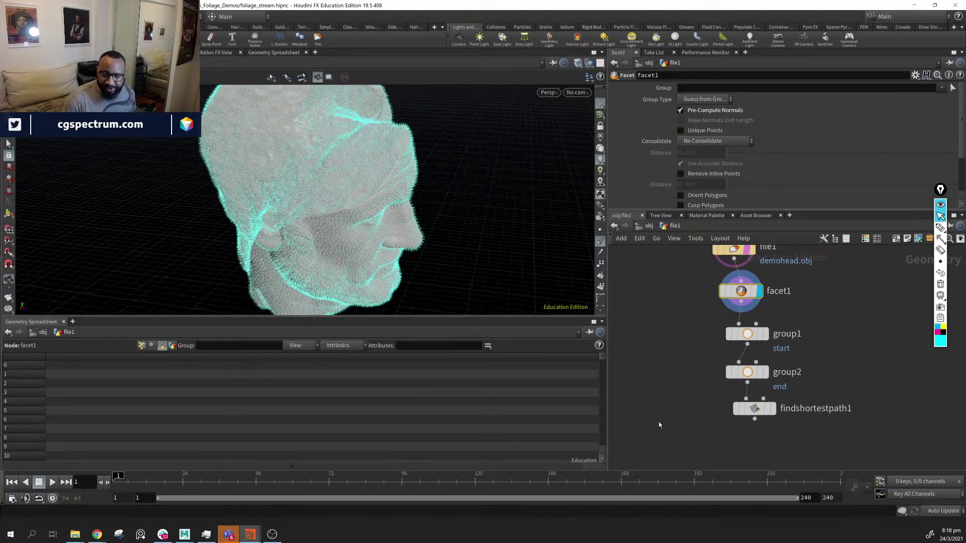
Display the findshortestpath1 node's output, turn on point display, and examine the paths around the ear
click(773, 409)
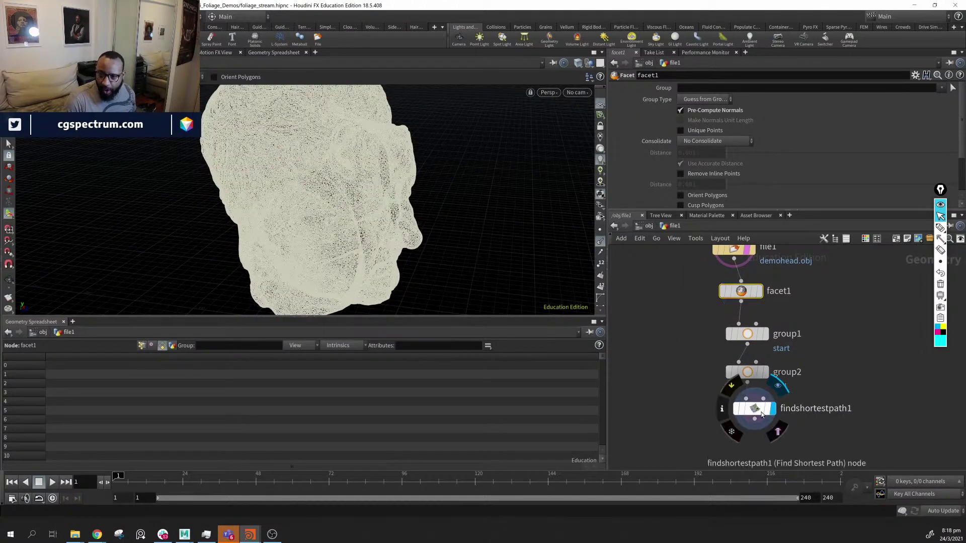
click(760, 412)
drag(321, 216, 357, 194)
click(600, 229)
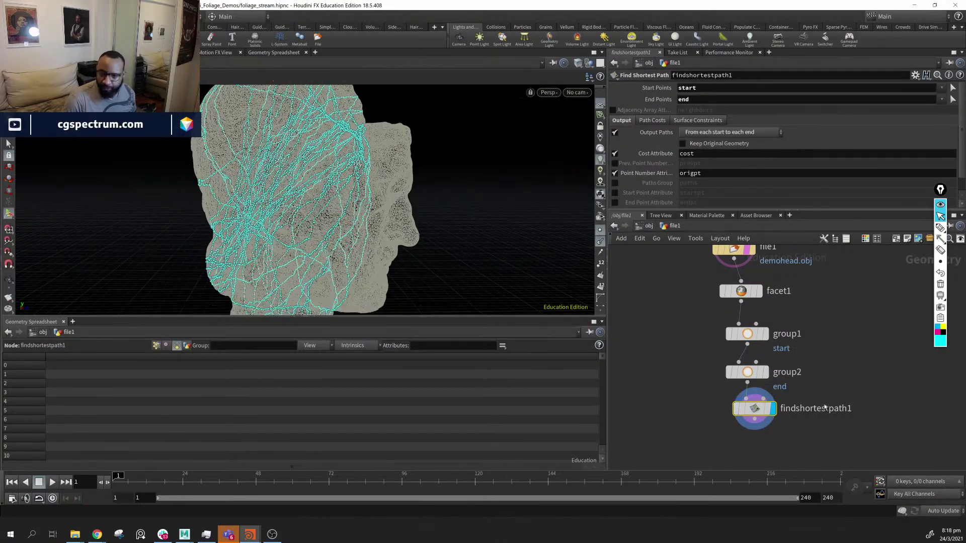
middle_drag(829, 421, 837, 391)
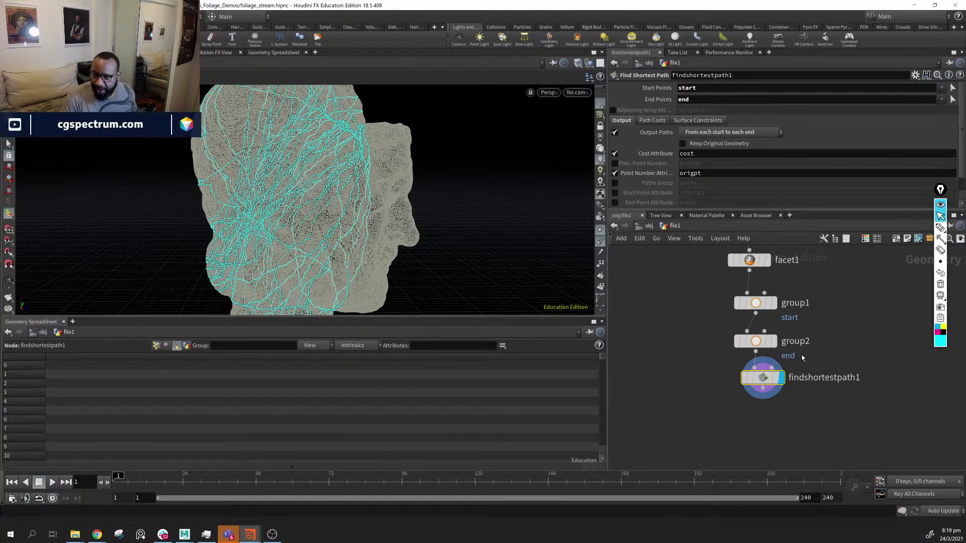
middle_drag(810, 421, 811, 393)
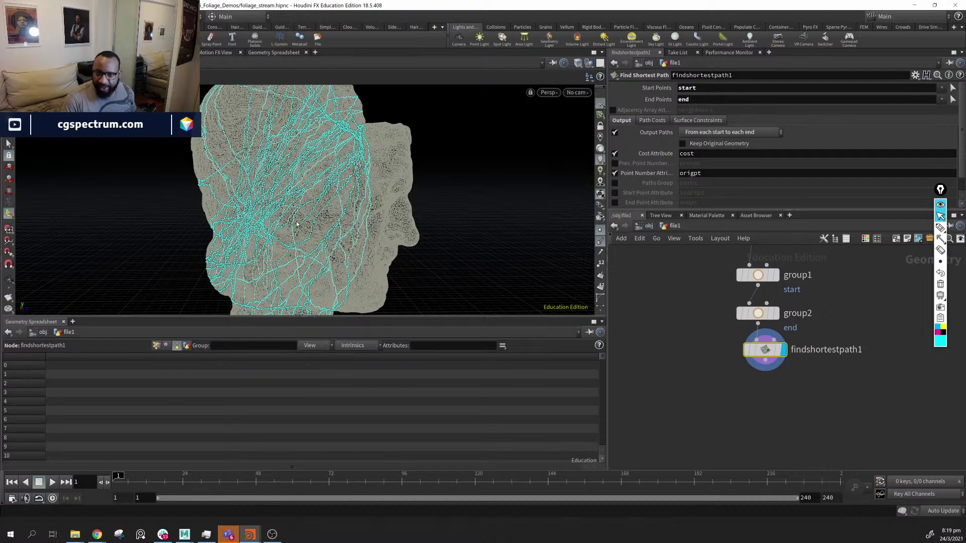
scroll(261, 190, up, 8)
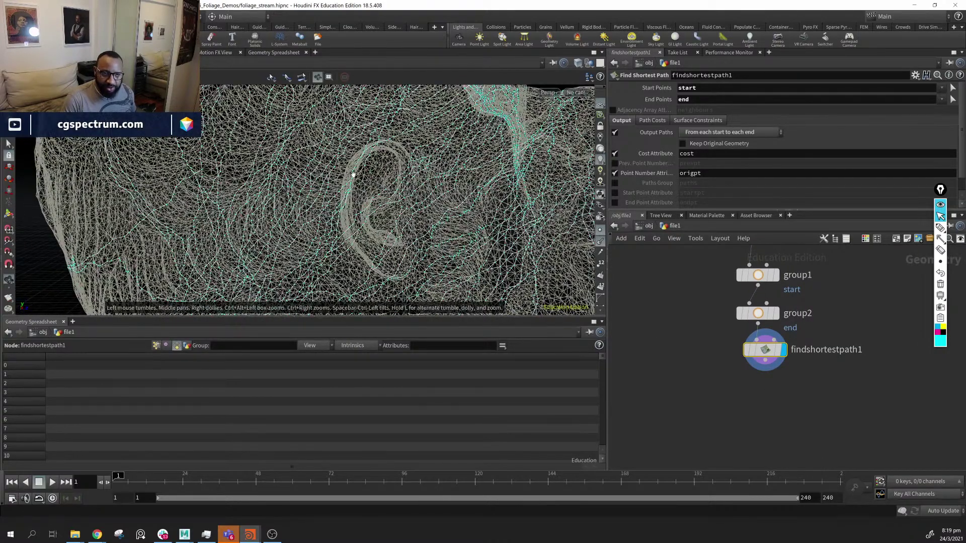
middle_drag(353, 175, 397, 168)
scroll(228, 185, up, 2)
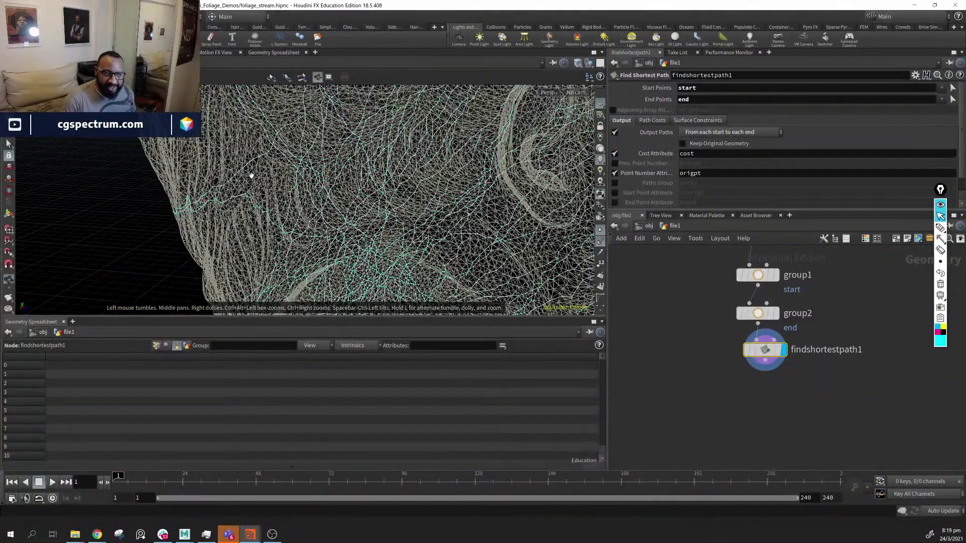
Add a PolyFrame node below findshortestpath1 and connect findshortestpath1's output to it
key(Tab)
mouse_move(762, 401)
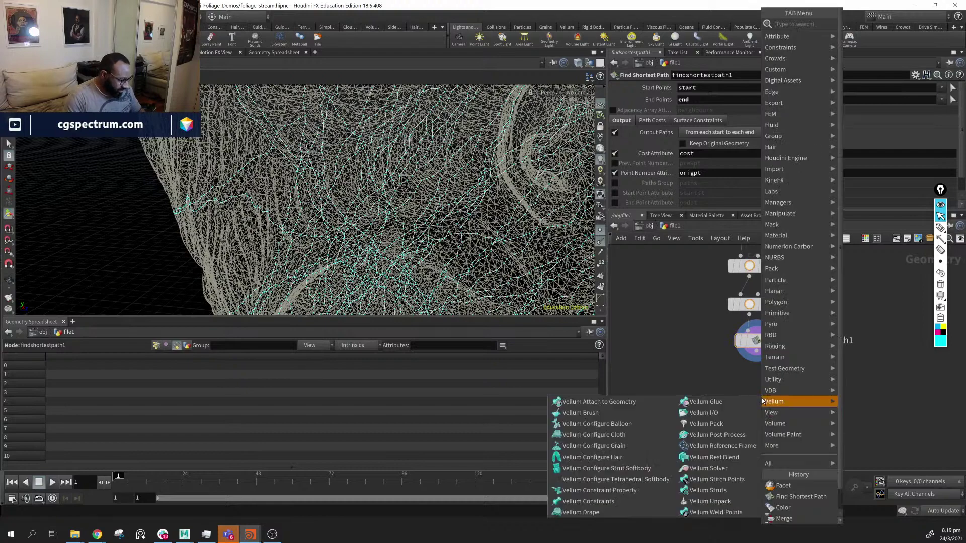
text(p)
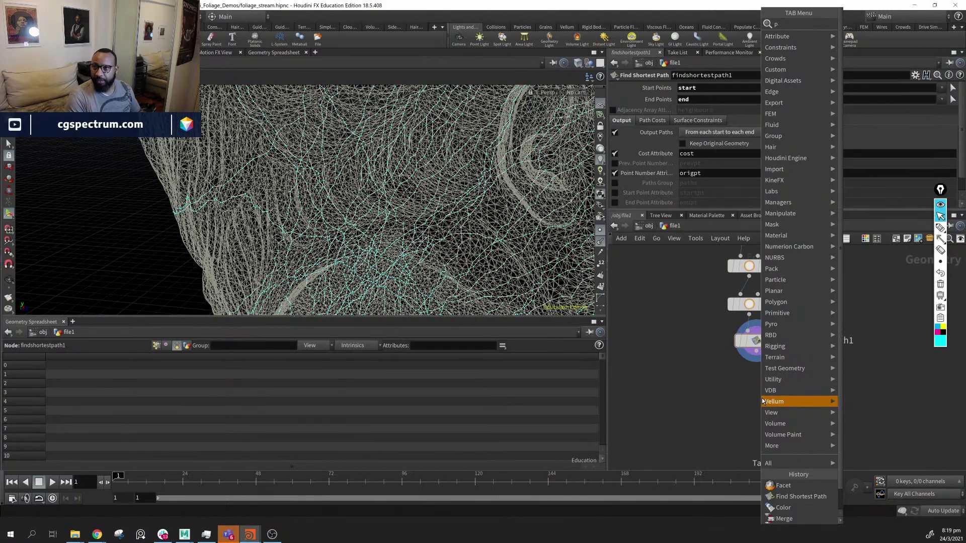
text(ol)
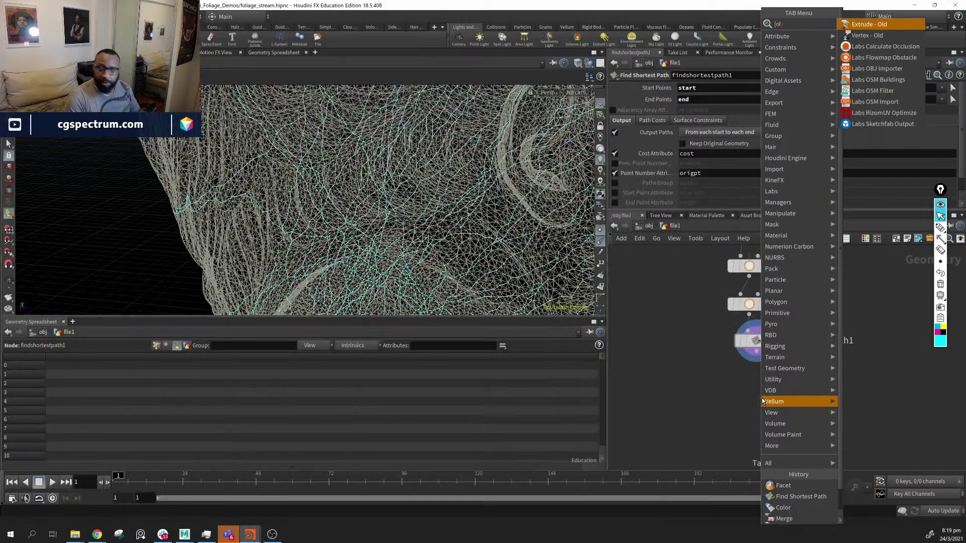
text(p)
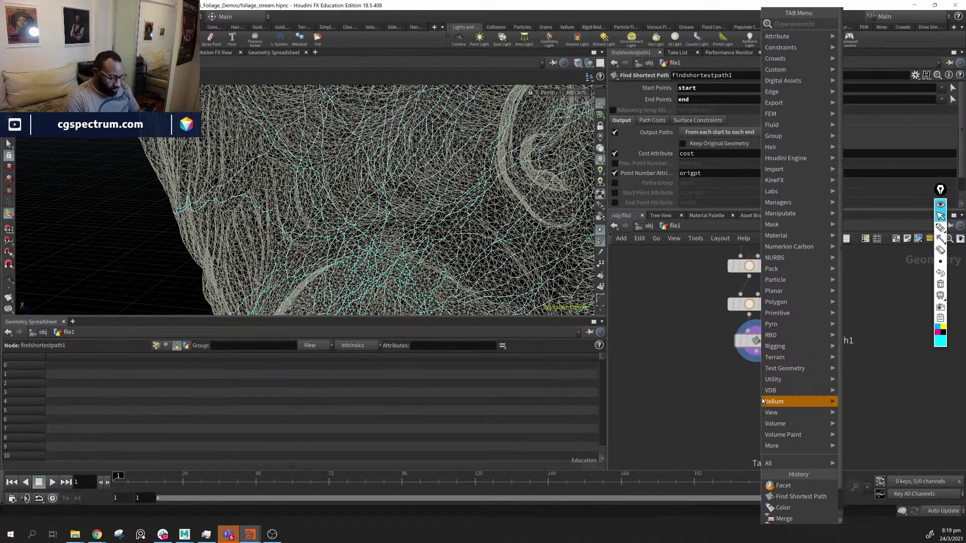
text(yf)
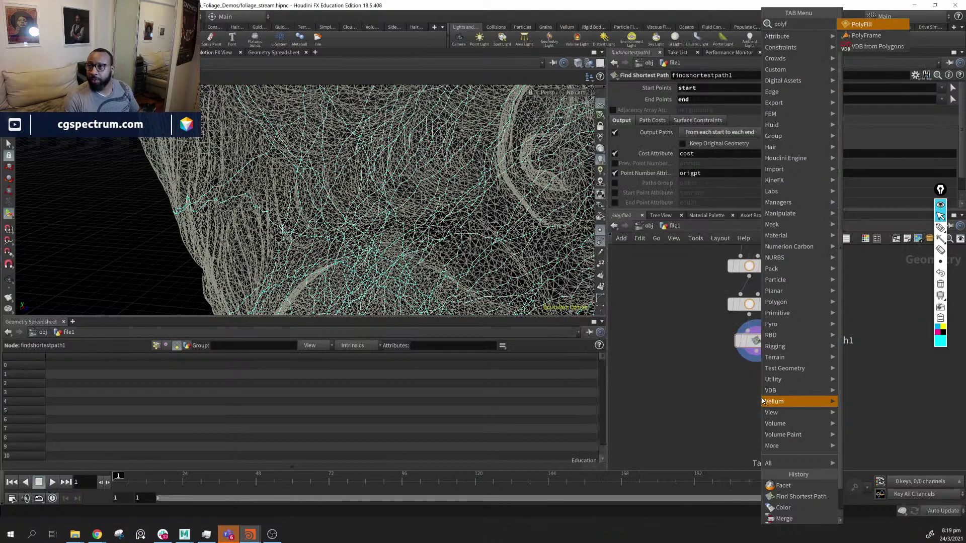
key(Down)
key(Return)
click(762, 401)
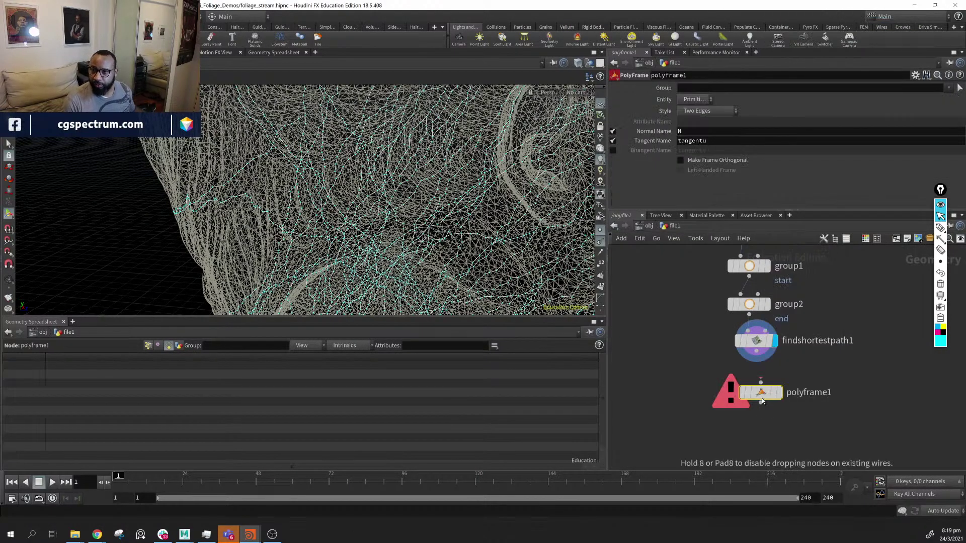
drag(756, 352, 760, 382)
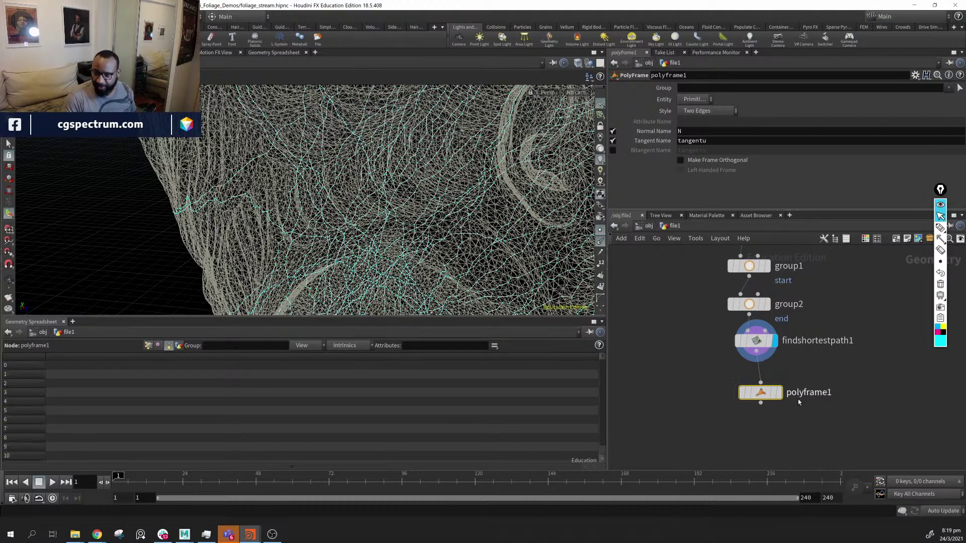
Display polyframe1's output, turn off the file1 template overlay, and inspect the normals along the paths
click(778, 393)
middle_drag(833, 364, 826, 418)
middle_drag(817, 273, 786, 406)
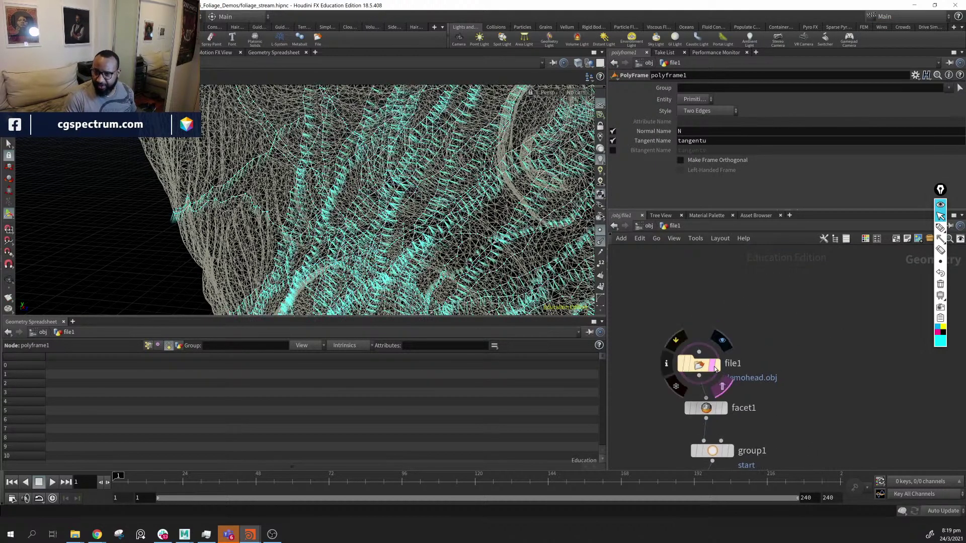
click(722, 387)
alt+drag(468, 206, 419, 203)
alt+right_drag(458, 192, 575, 229)
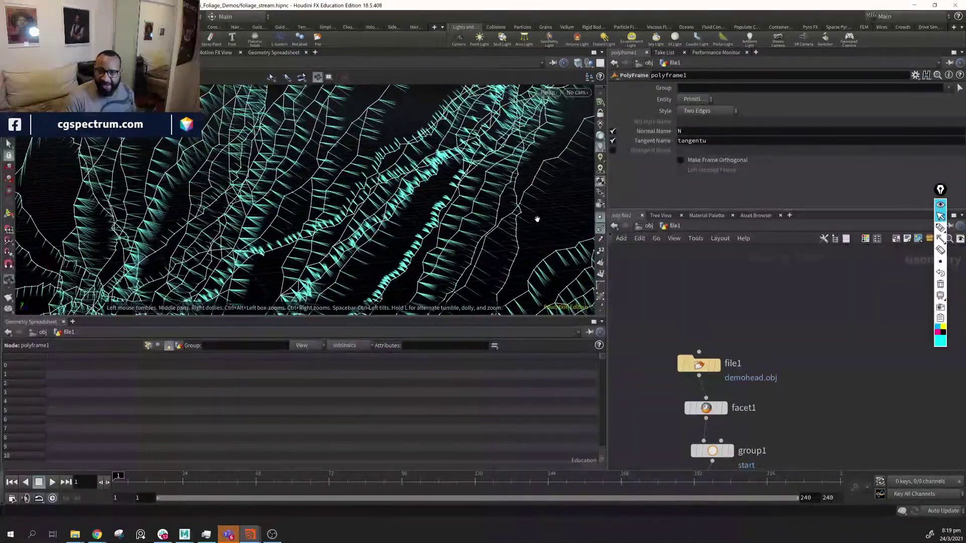
alt+drag(489, 180, 466, 214)
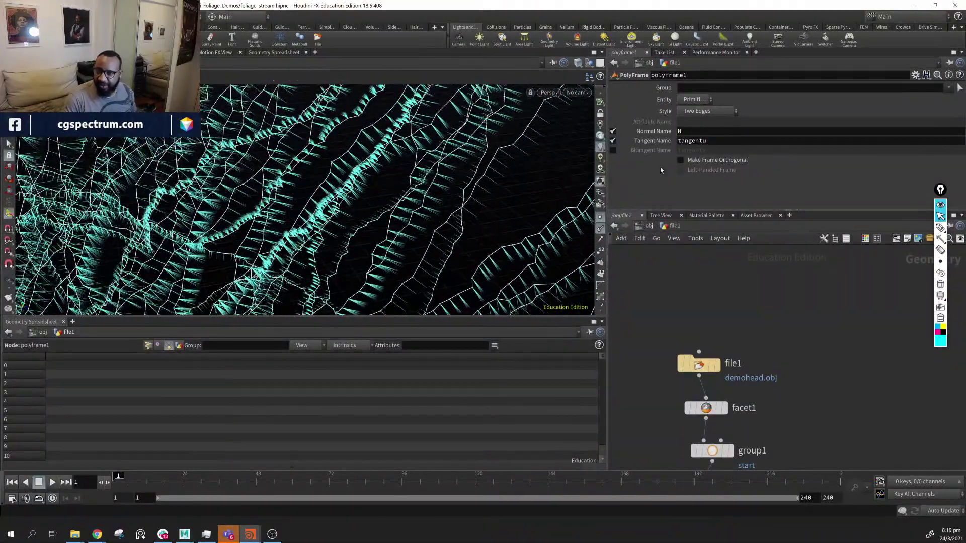
middle_drag(805, 443, 822, 258)
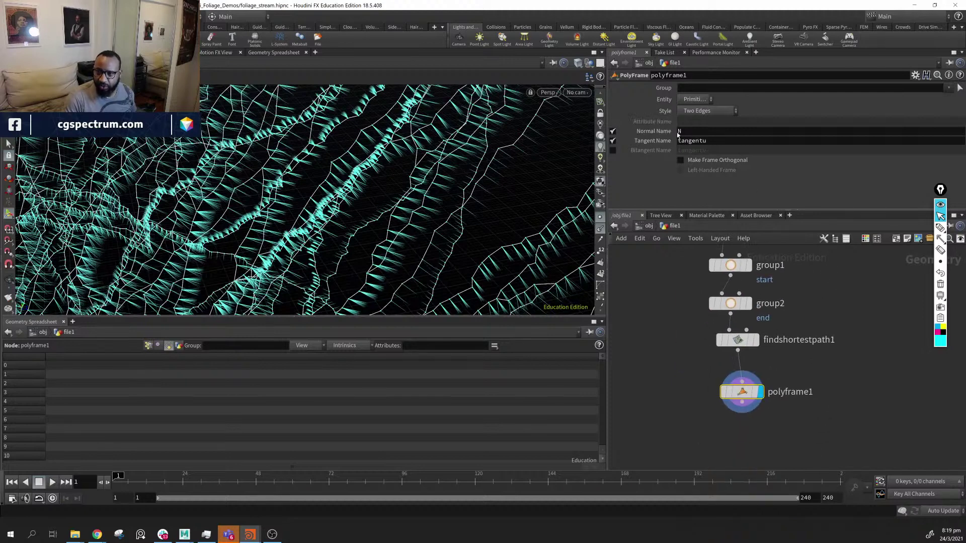
Hide the point normals and visualize the tangentu attribute from polyframe1's node info on the paths
click(599, 230)
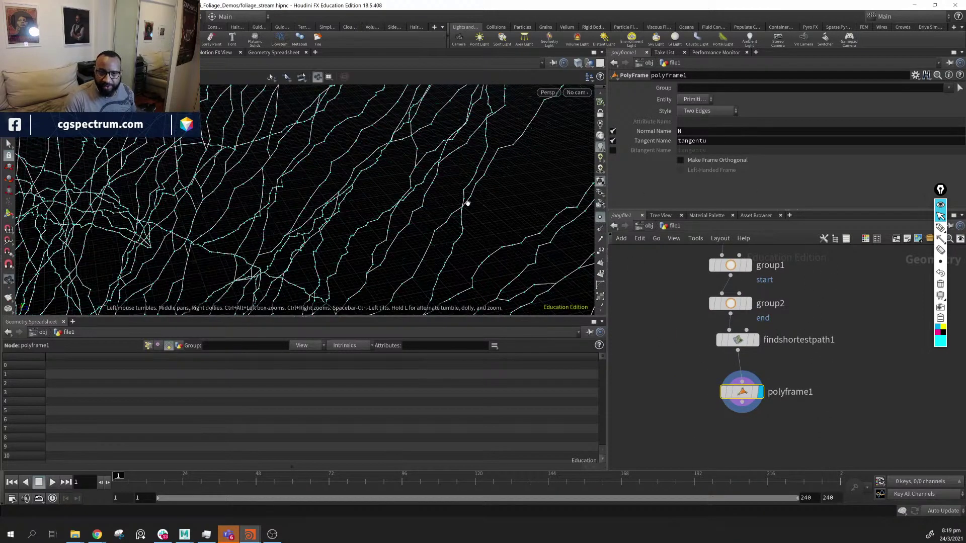
alt+drag(468, 203, 455, 204)
drag(747, 396, 742, 397)
mouse_move(742, 397)
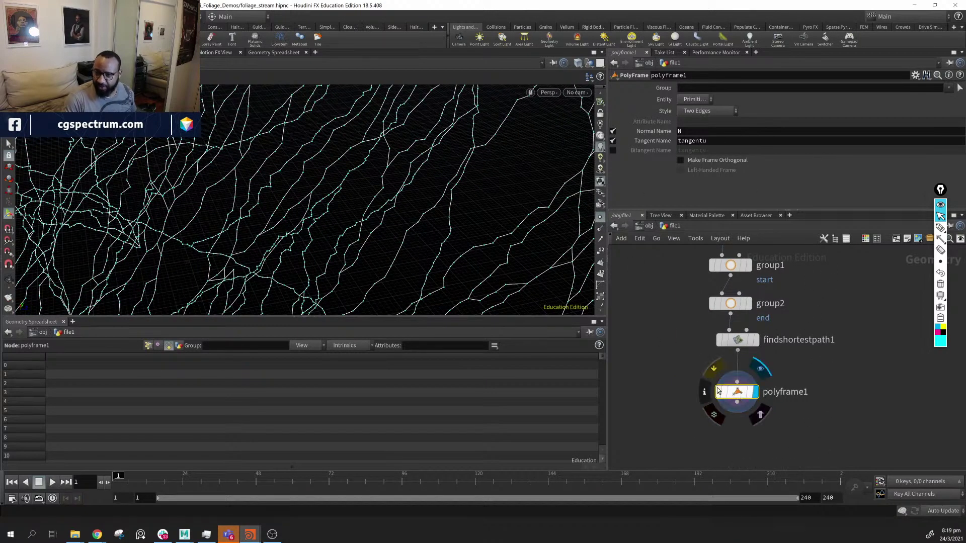
click(707, 393)
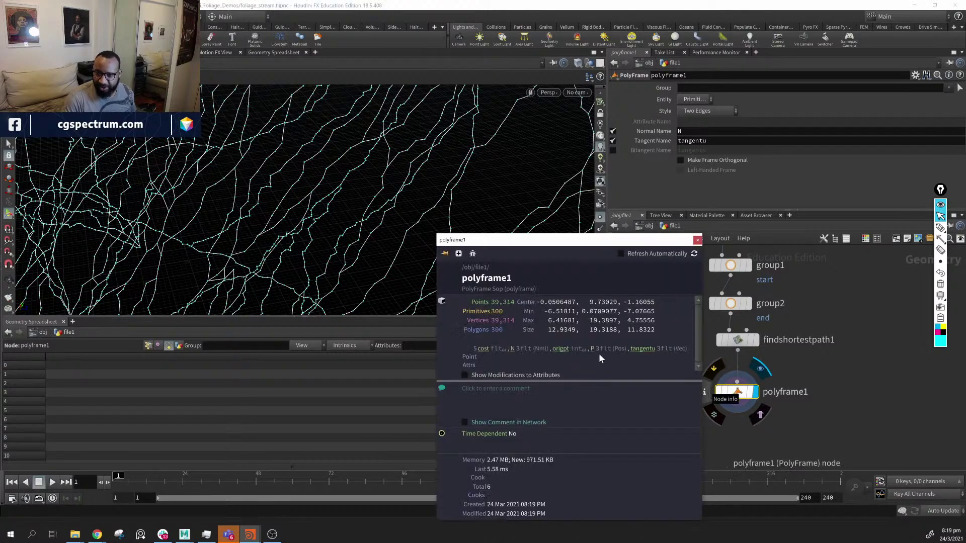
click(642, 349)
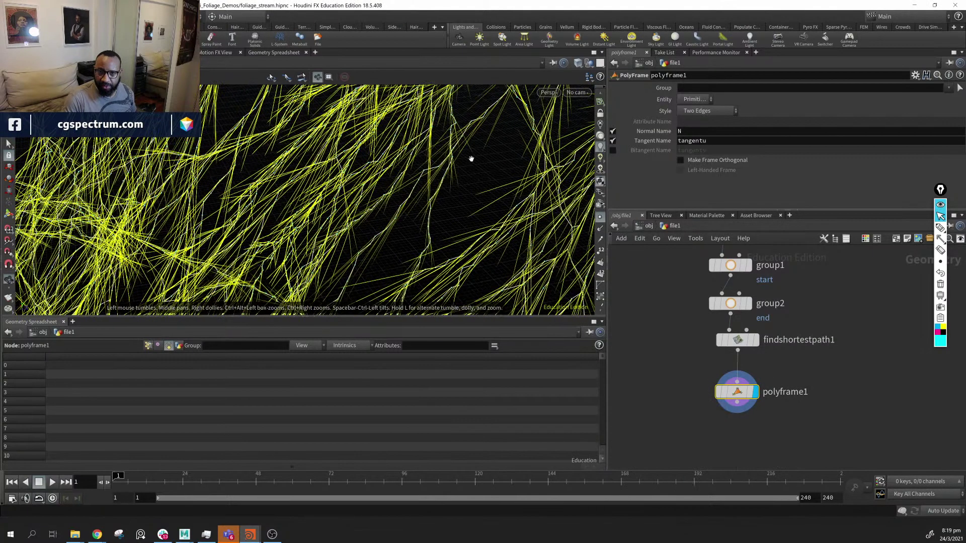
drag(456, 150, 500, 147)
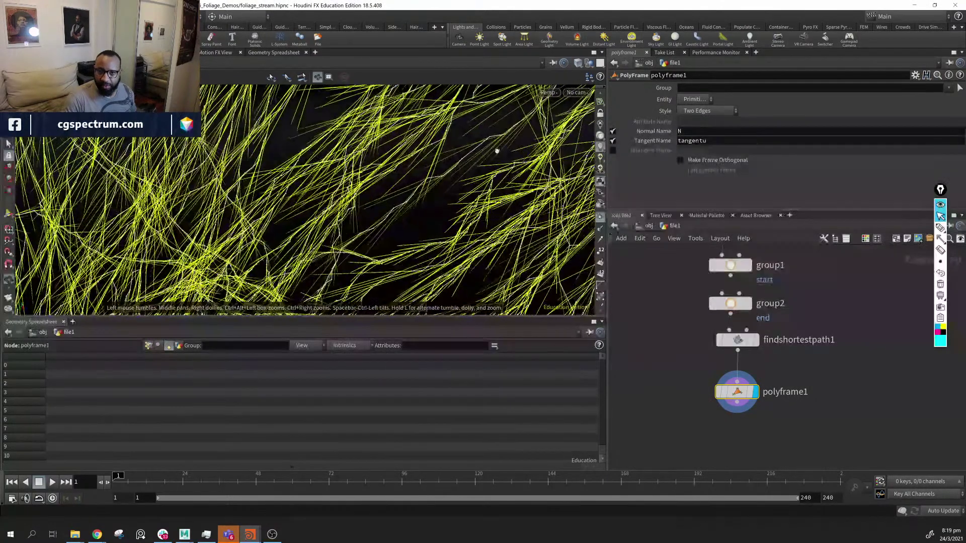
scroll(606, 270, down, 5)
Shorten the tangentu visualizer's vectors to a Length Scale of 0.217 and check them along the paths
click(601, 264)
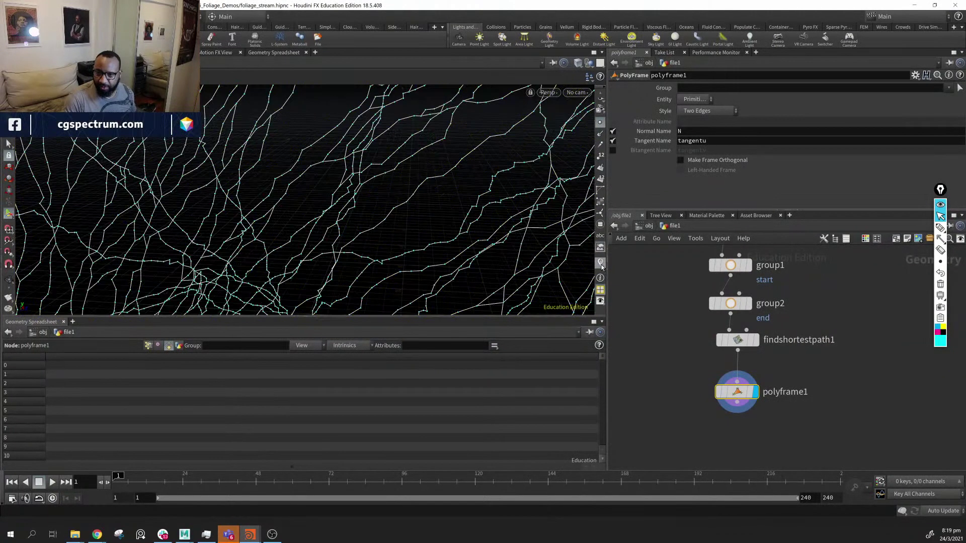
click(602, 265)
right_click(601, 265)
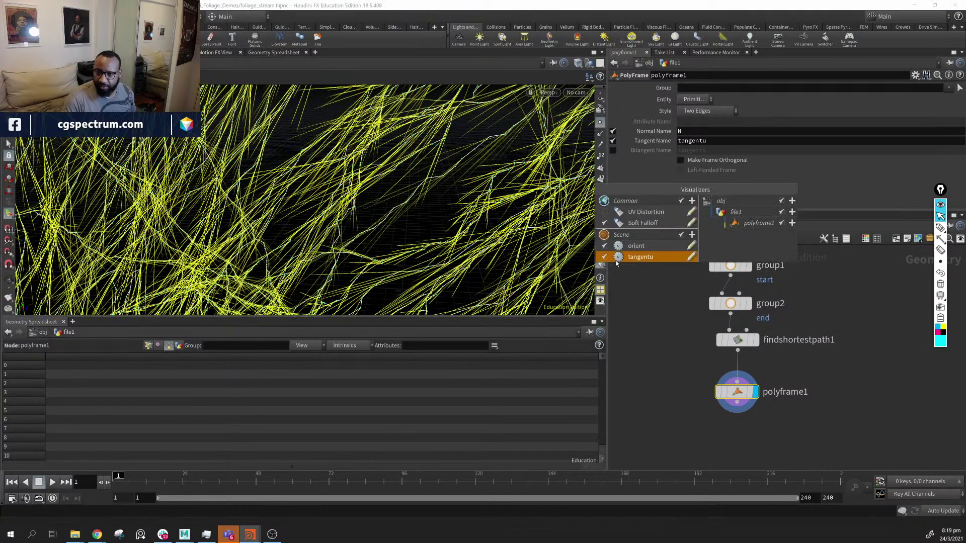
click(687, 258)
click(685, 257)
click(692, 257)
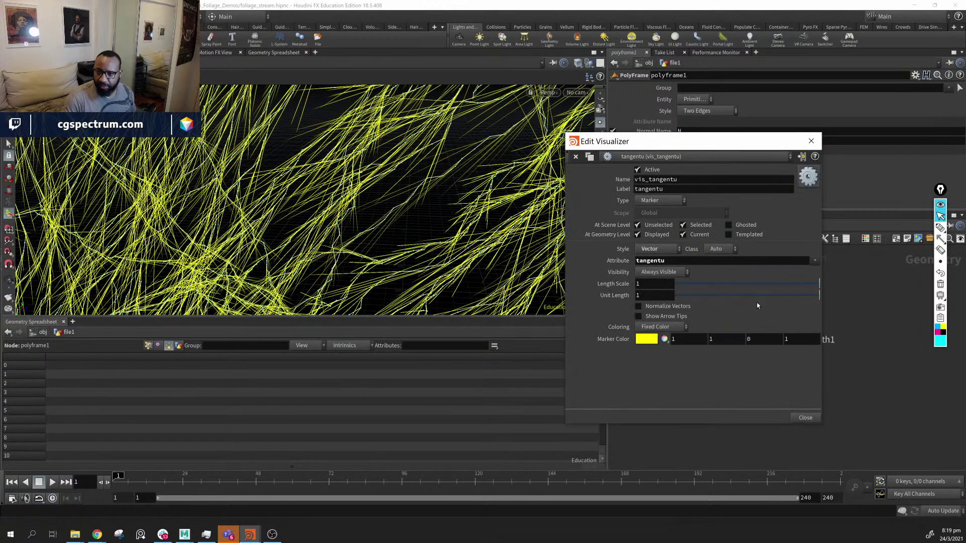
drag(817, 283, 707, 286)
right_drag(340, 198, 584, 274)
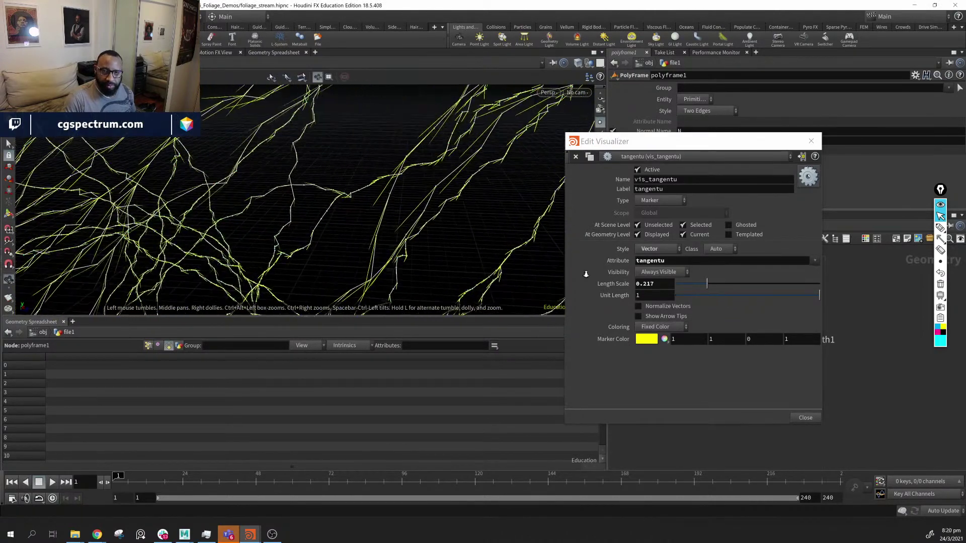
drag(367, 203, 400, 178)
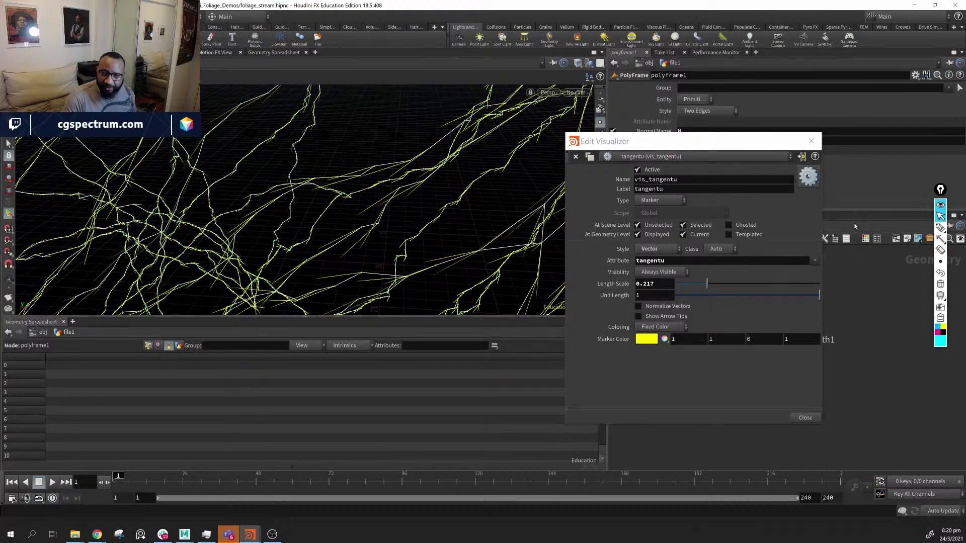
click(810, 141)
Set polyframe1's Style to First Edge and disable its Normal Name output
click(715, 111)
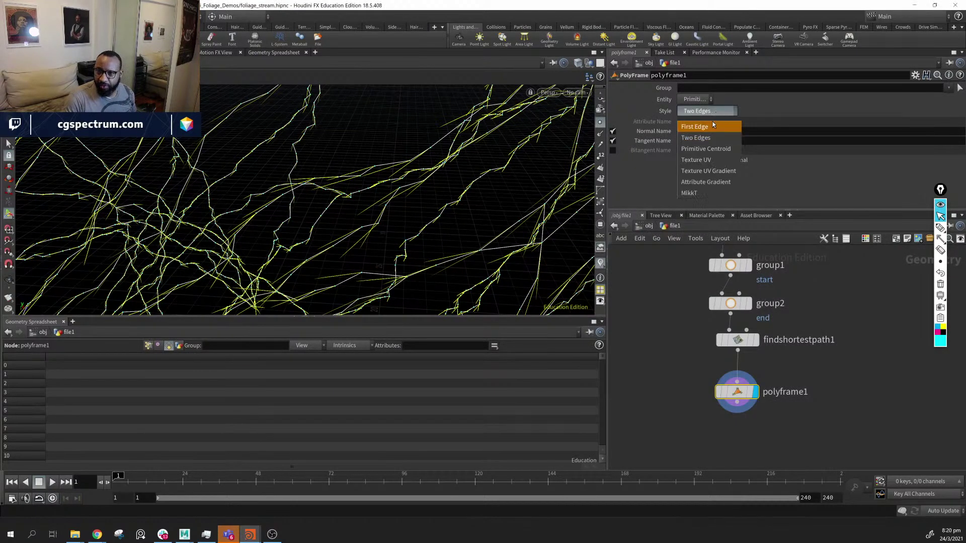
click(712, 125)
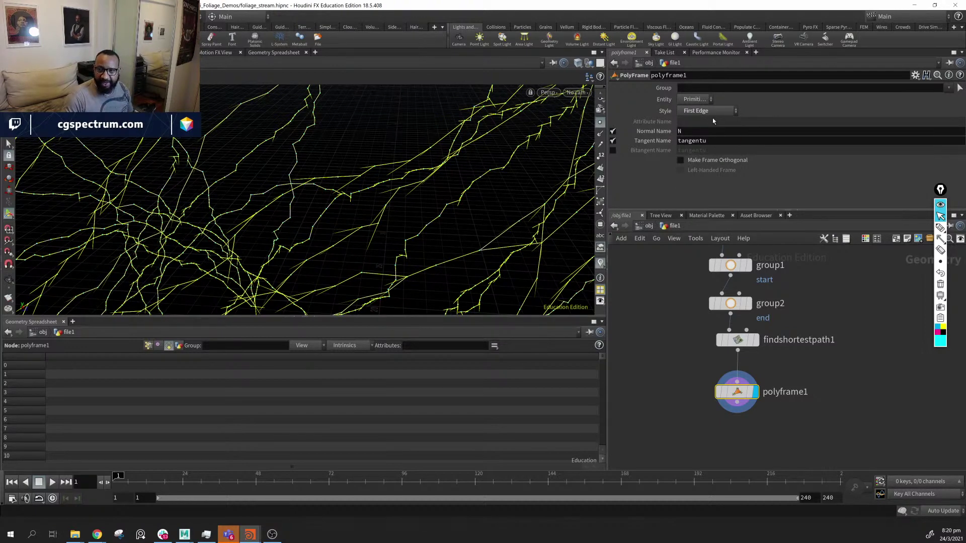
click(613, 130)
mouse_move(357, 219)
alt+mouse_down()
mouse_move(340, 221)
mouse_move(348, 220)
alt+mouse_up()
Try naming polyframe1's tangent attribute "tenget" and undo the change
click(725, 144)
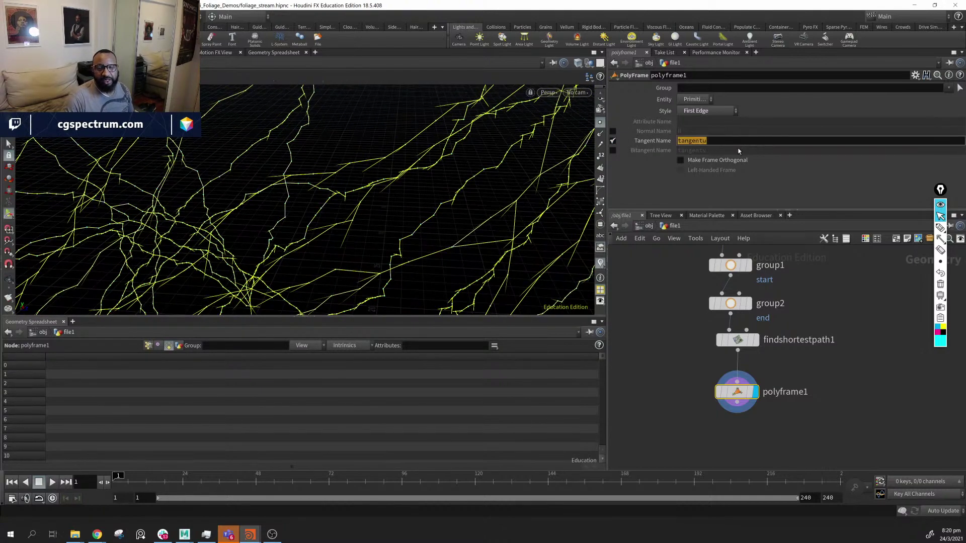
click(377, 195)
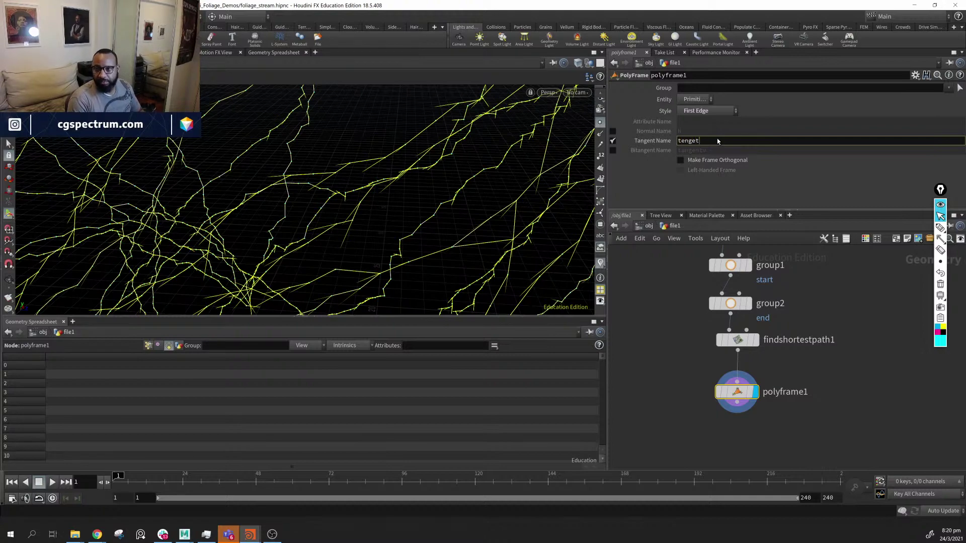
key(Return)
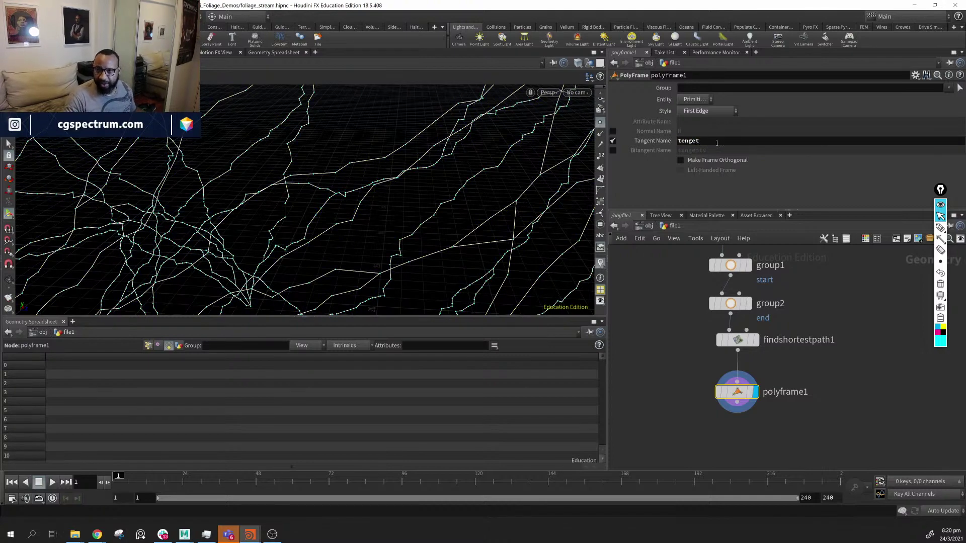
key(ctrl+z)
Examine the tangent directions along the paths from several angles, and hide the tangent visualizer
alt+drag(371, 222, 478, 169)
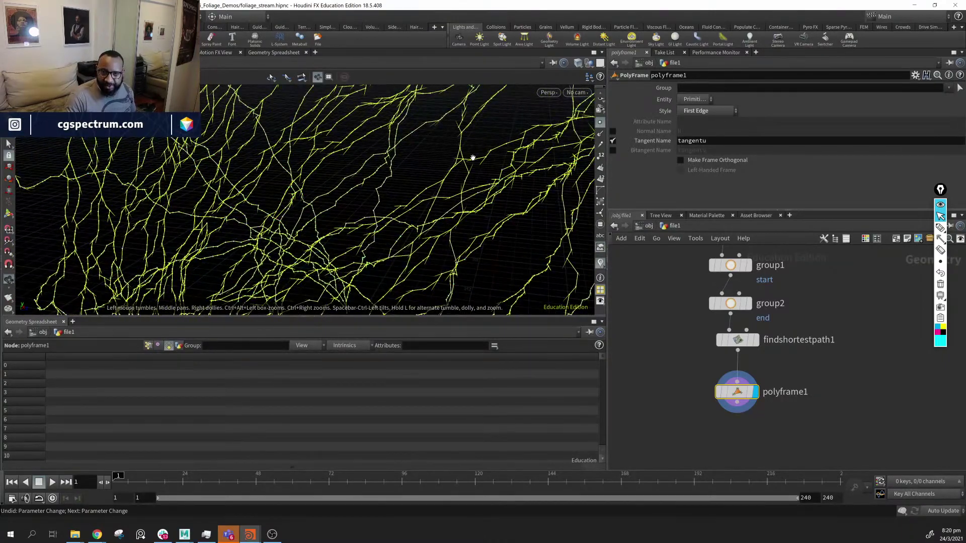
drag(305, 193, 382, 194)
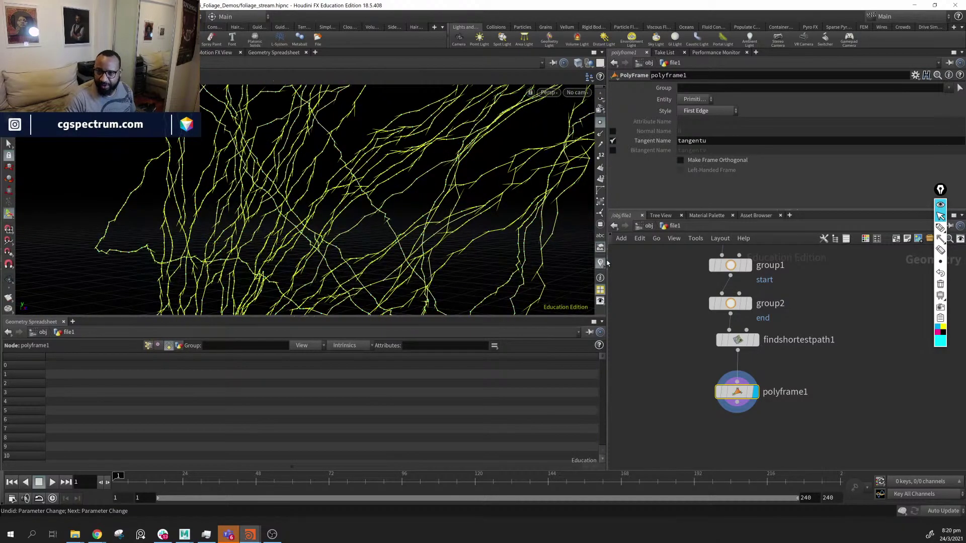
drag(410, 222, 337, 308)
alt+drag(493, 228, 442, 91)
Move the chain from group1 to polyframe1 to the right of facet1 and switch the network wires to the curved style
middle_drag(856, 317, 864, 415)
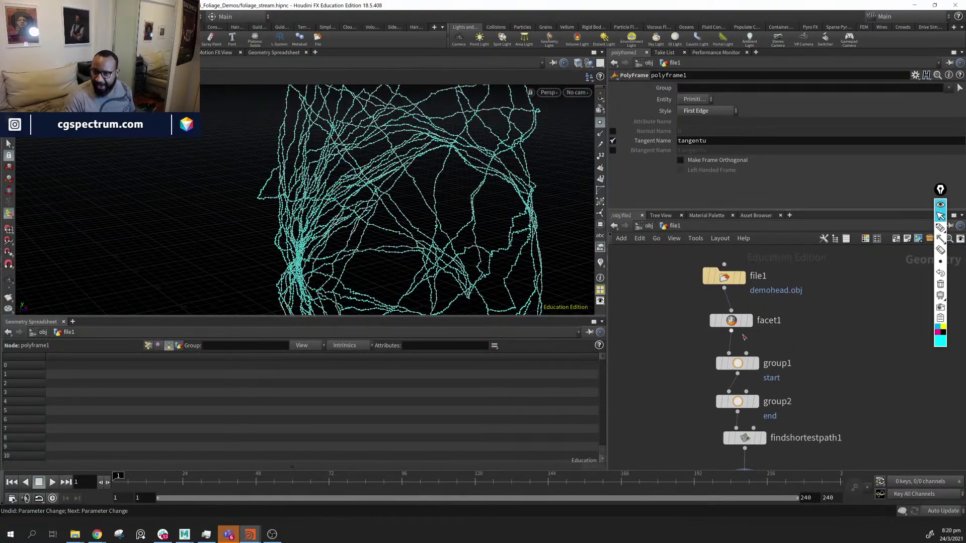
middle_drag(811, 395, 800, 353)
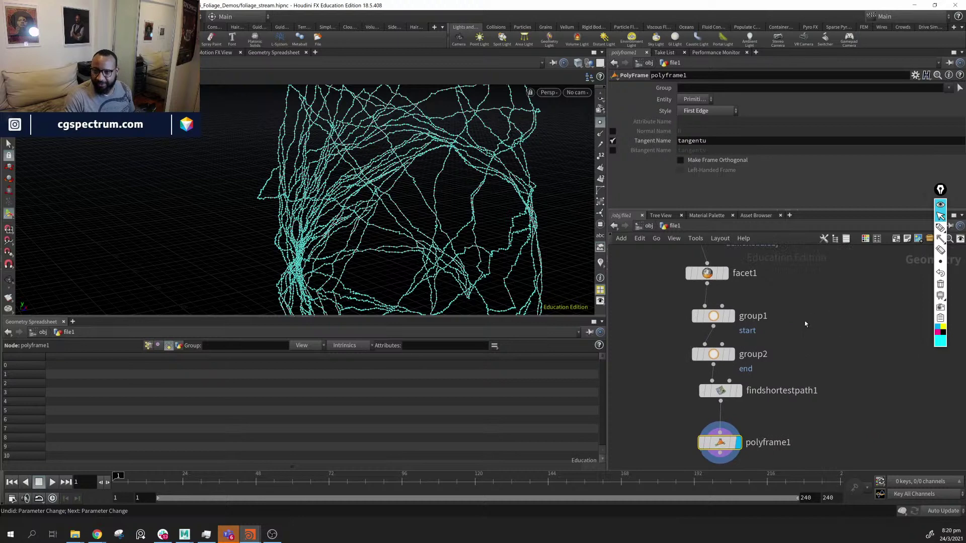
drag(839, 295, 625, 470)
drag(713, 309, 832, 305)
key(shift+s)
middle_drag(724, 355, 763, 320)
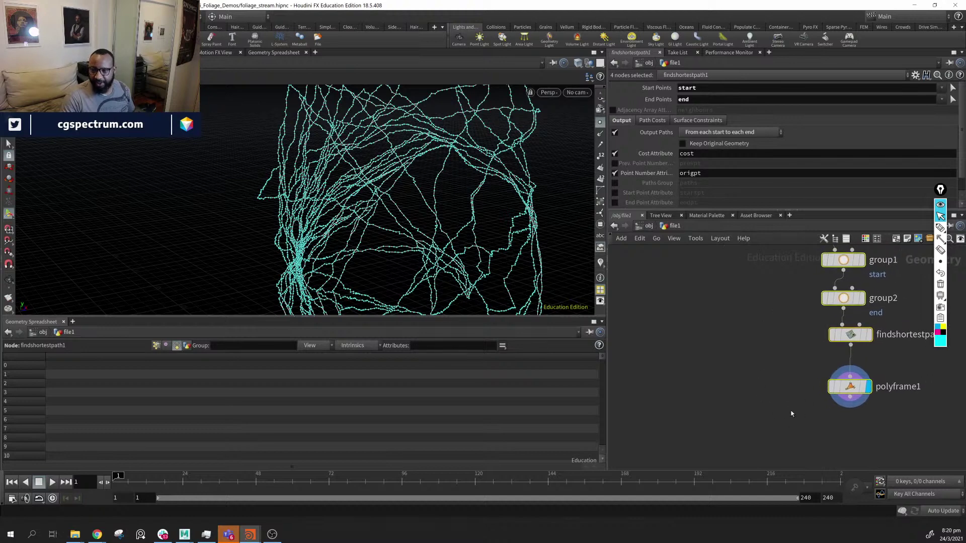
Try moving the four selected nodes across to the other side of facet1, and undo the move and disconnection
drag(789, 435, 919, 250)
middle_drag(900, 266, 907, 319)
drag(849, 313, 642, 307)
middle_drag(752, 360, 780, 370)
key(ctrl+z)
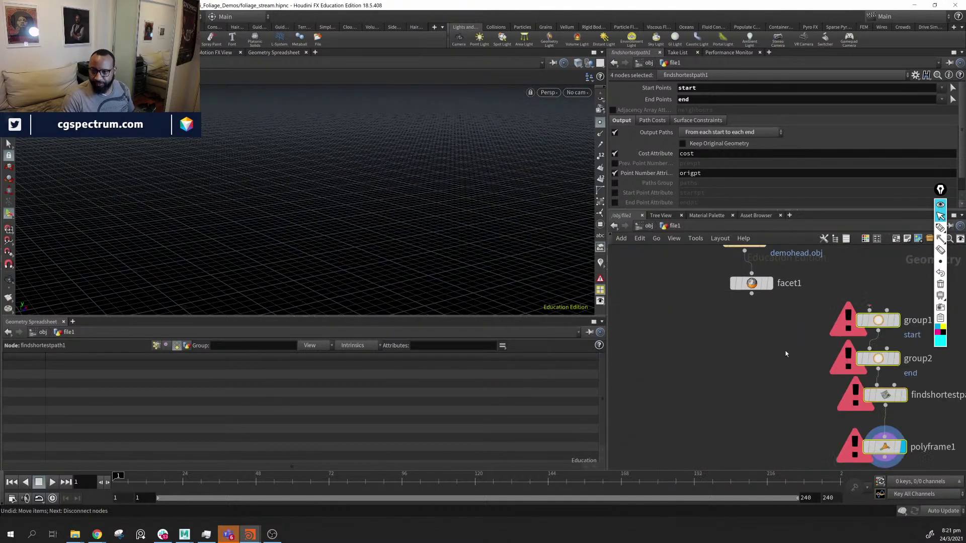
key(ctrl+z)
key(ctrl+z)
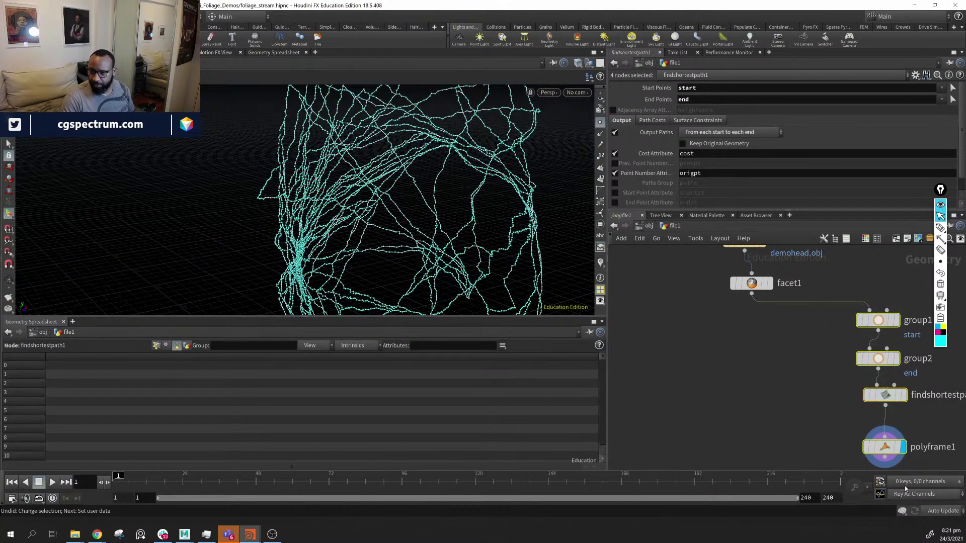
Move the connected group1, group2, findshortestpath1 and polyframe1 nodes to the left below facet1
drag(869, 322, 642, 322)
middle_drag(751, 343, 770, 325)
scroll(765, 387, down, 3)
Add an Attribute Transfer node below polyframe1 in the network
click(757, 443)
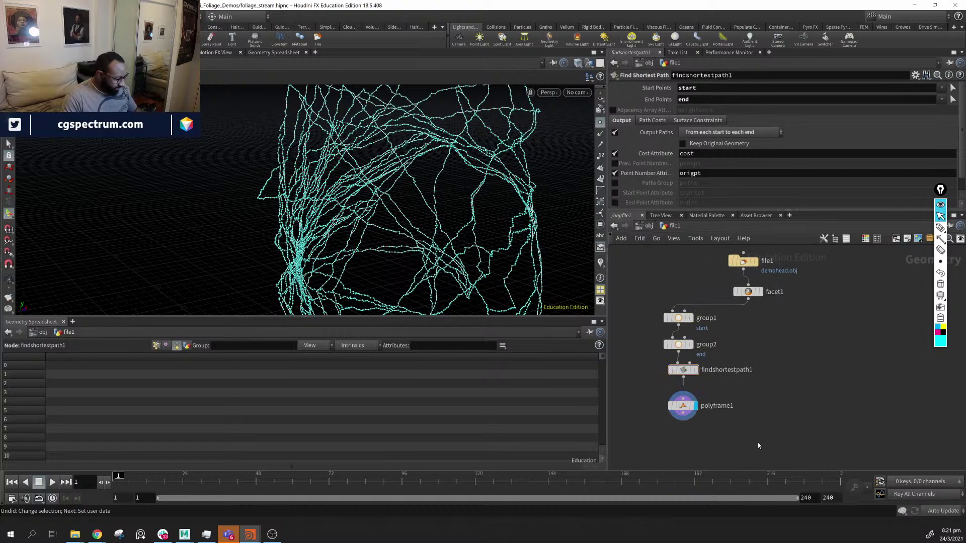
key(Tab)
mouse_move(758, 445)
text(a)
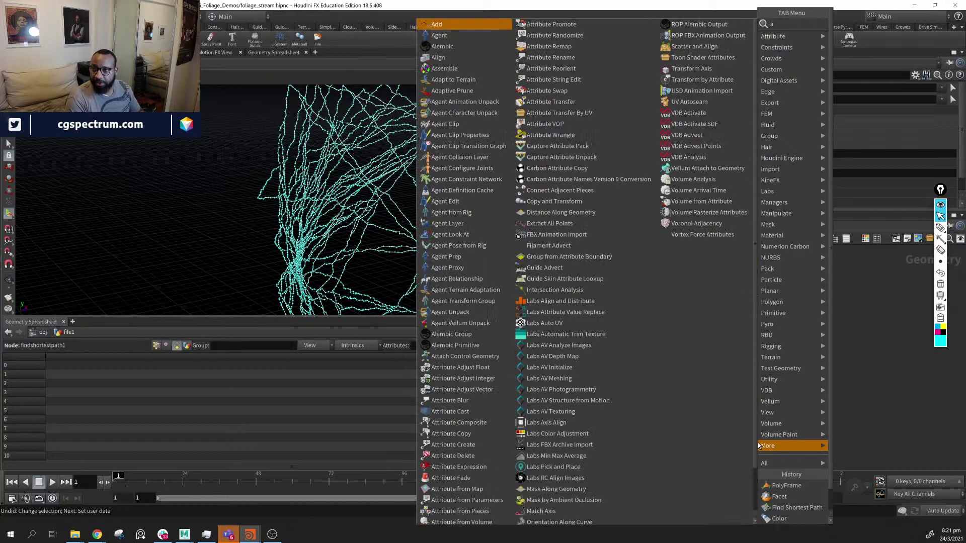
text(tran)
key(Return)
click(758, 445)
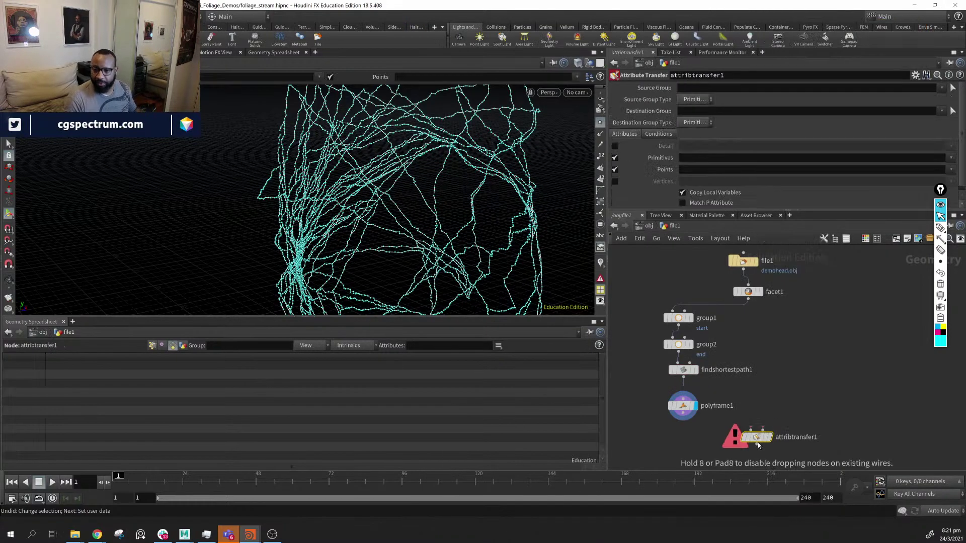
drag(759, 445, 752, 448)
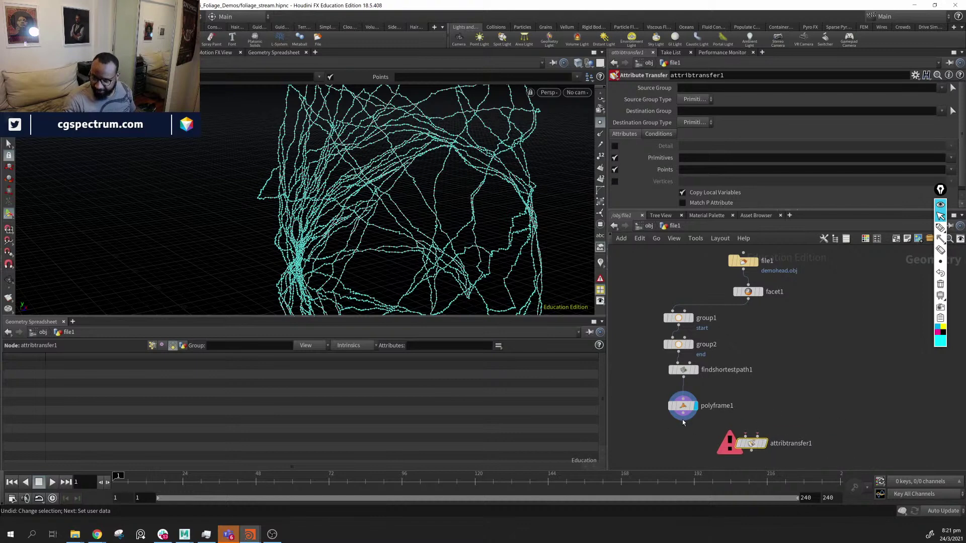
Connect polyframe1 to attribtransfer1's first input and facet1 to its second, and display attribtransfer1's output
click(683, 421)
click(745, 436)
click(747, 297)
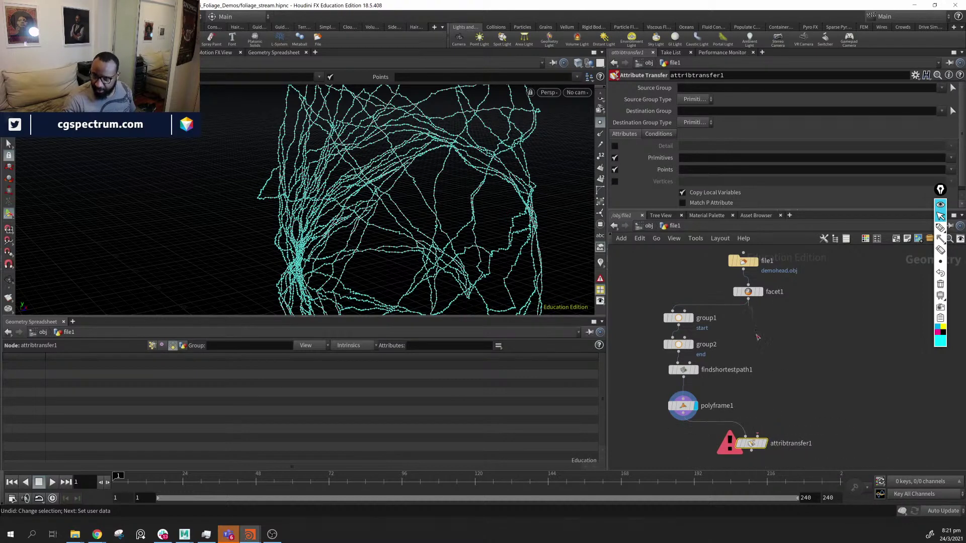
click(757, 434)
drag(765, 447, 748, 450)
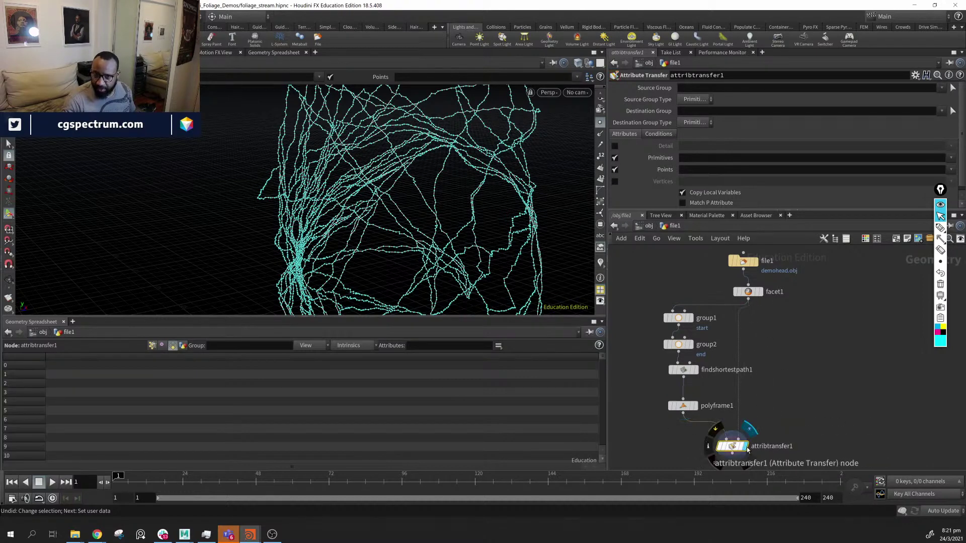
Disable primitive attributes on attribtransfer1, set Points to N, and show point normals to check them on the paths
click(614, 159)
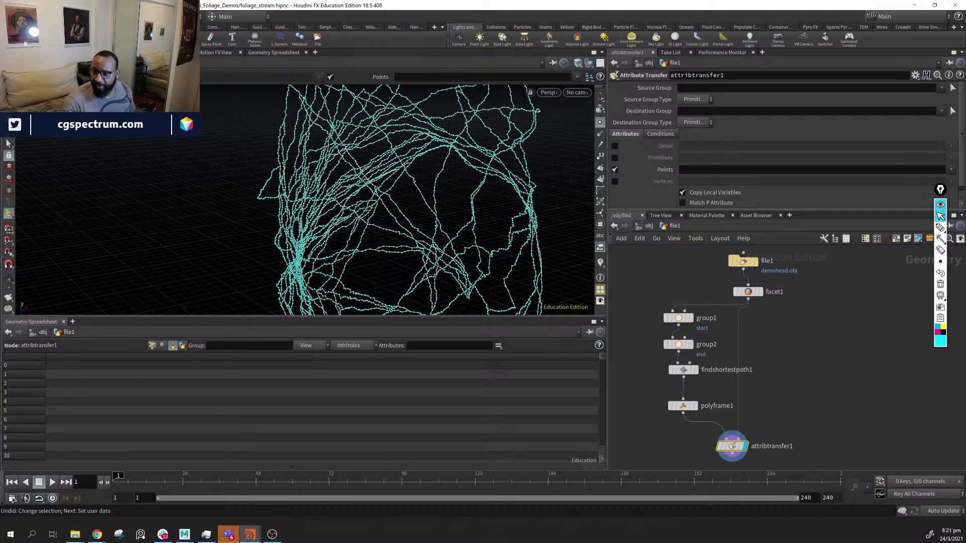
click(951, 171)
click(934, 186)
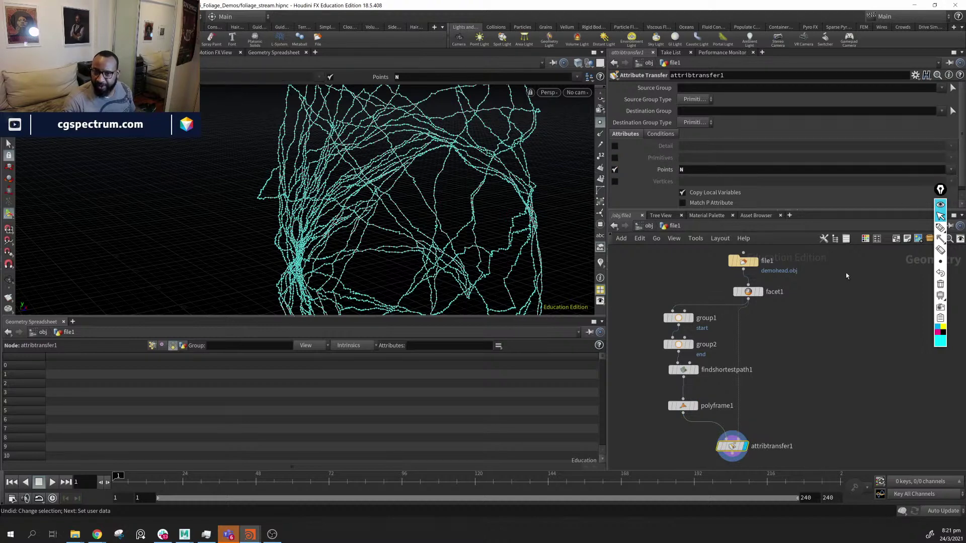
click(600, 135)
alt+drag(482, 174, 347, 126)
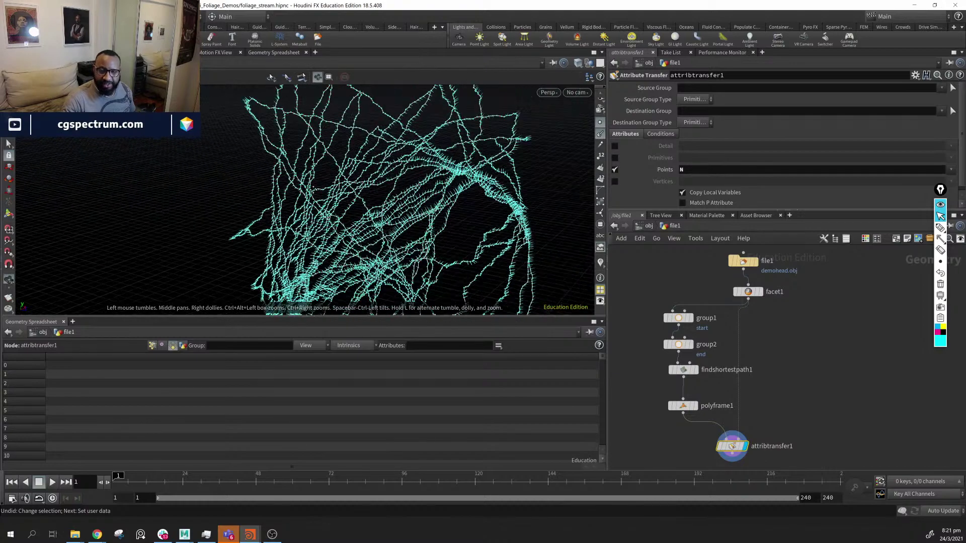
Examine the point normals along the path curves from several sides of the head
alt+middle_drag(344, 122, 328, 152)
drag(327, 152, 449, 109)
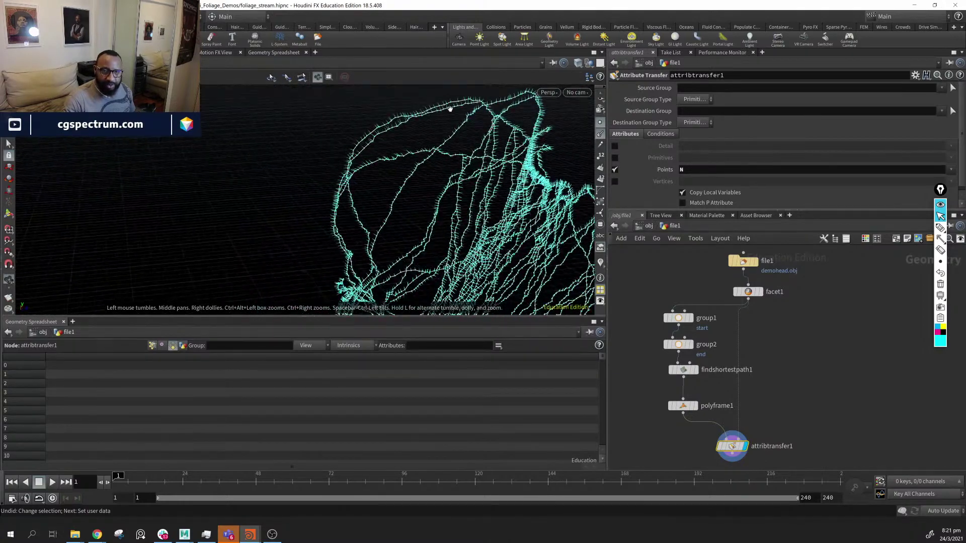
drag(342, 173, 416, 157)
key(Return)
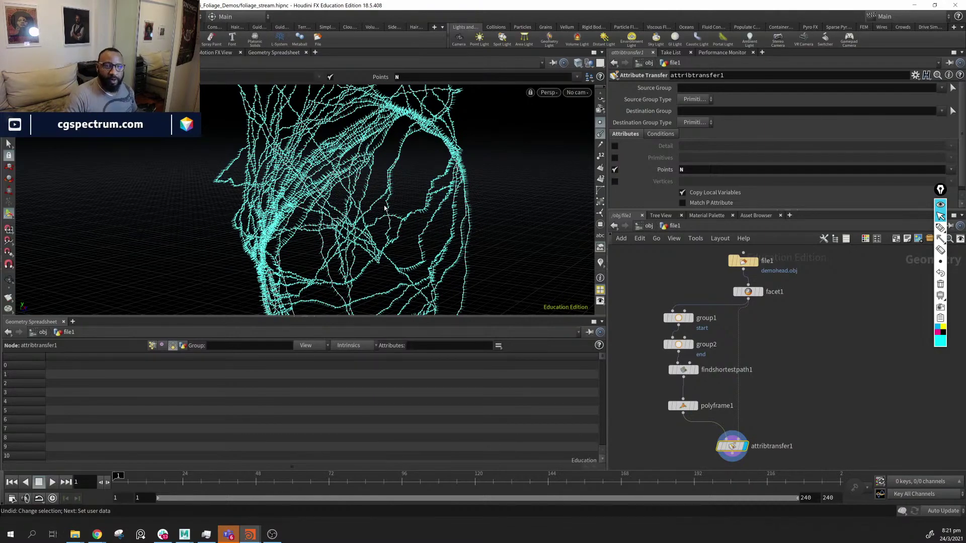
drag(385, 208, 528, 226)
middle_drag(871, 417, 866, 368)
mouse_move(744, 406)
mouse_down()
mouse_move(751, 400)
mouse_move(731, 405)
mouse_up()
drag(446, 206, 383, 187)
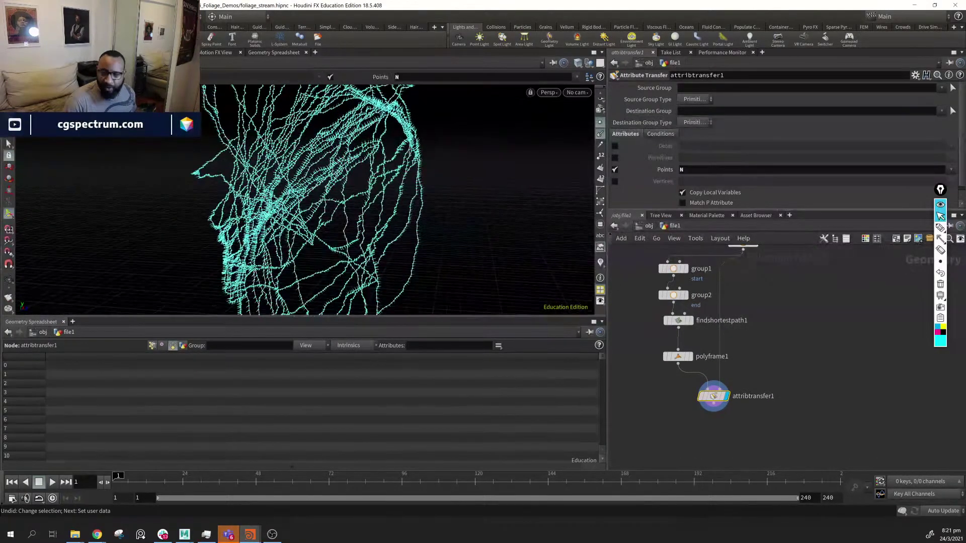
Annotate the screen with a yellow arrow along the curve direction and a blue arrow pointing outward from the same origin
click(940, 238)
click(944, 327)
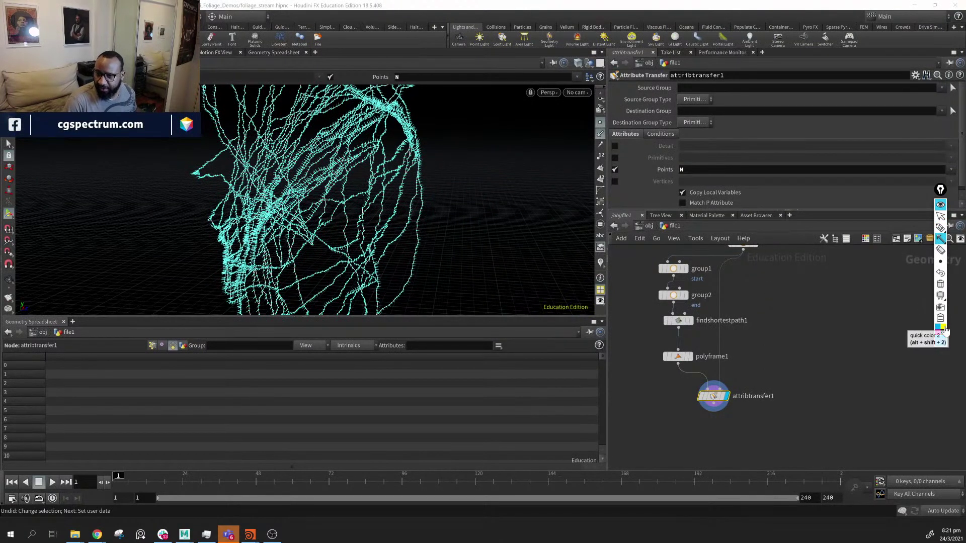
drag(495, 234, 483, 265)
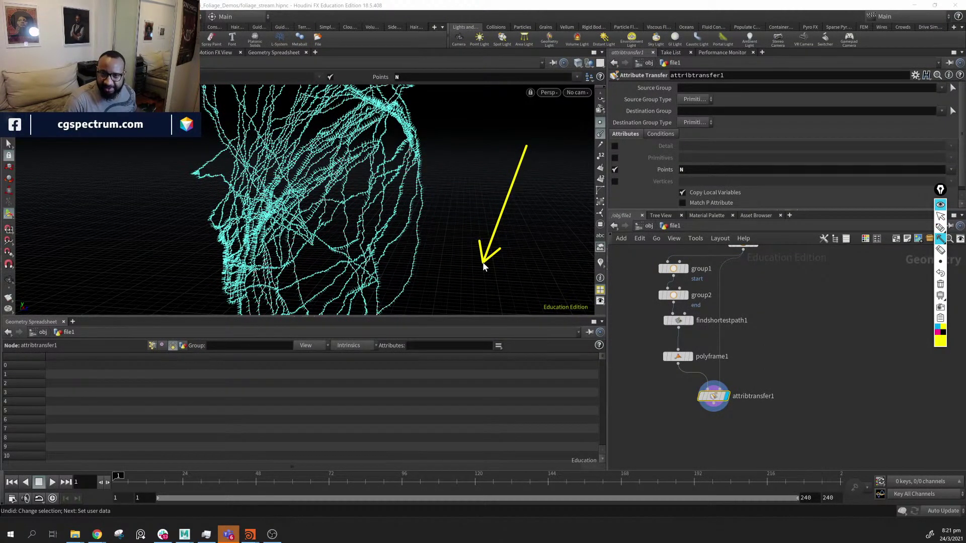
click(936, 327)
drag(527, 146, 643, 179)
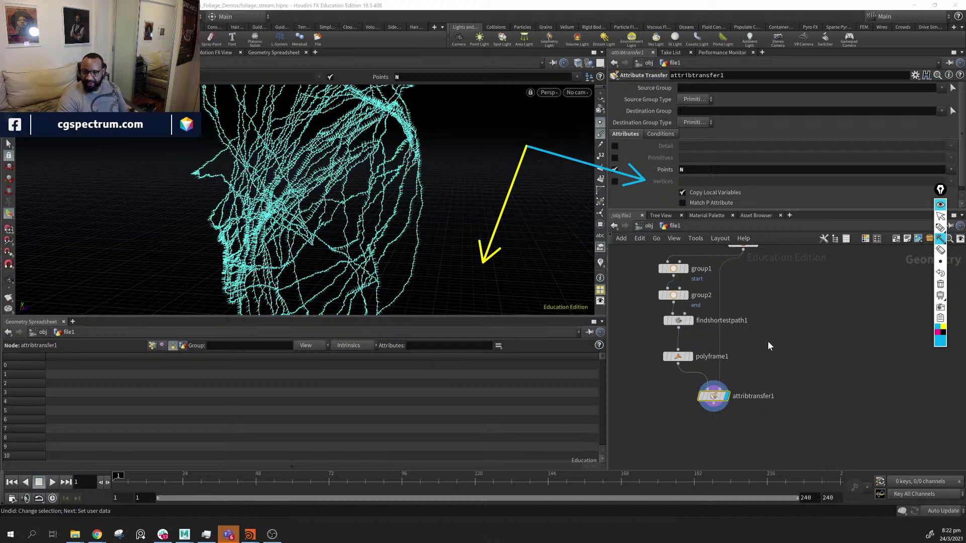
Show the attribute visualizers and compare the yellow tangents with the blue normals along individual path curves
click(940, 216)
alt+drag(485, 231, 539, 227)
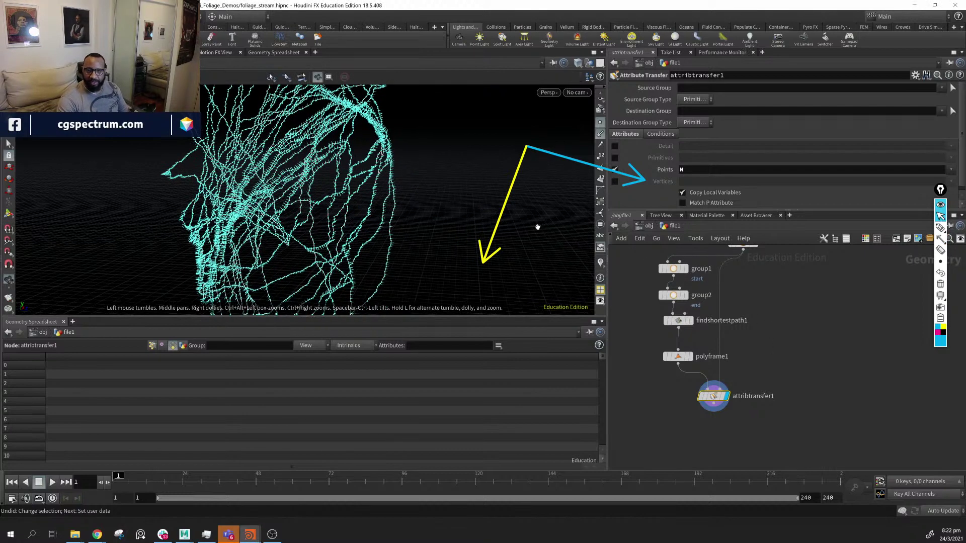
click(600, 263)
alt+right_drag(485, 240, 531, 257)
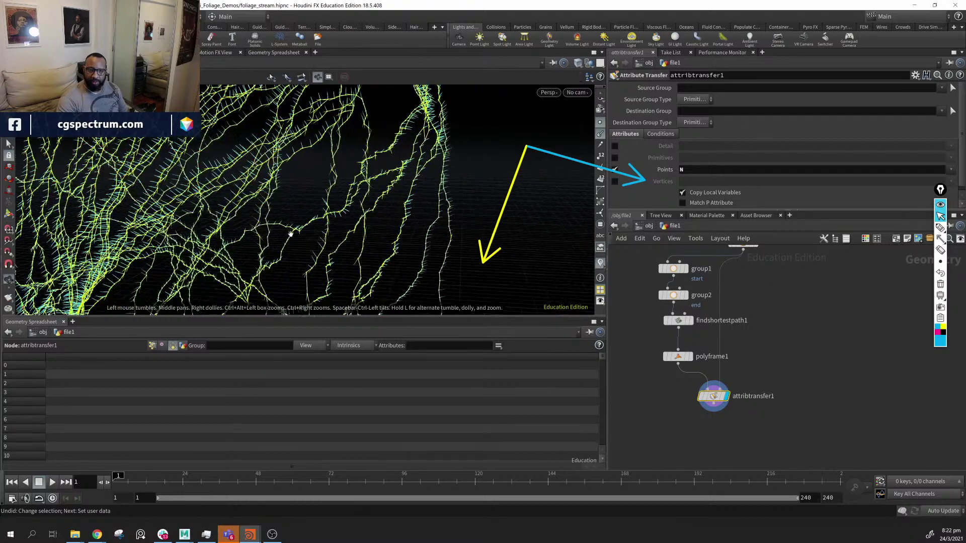
alt+drag(295, 226, 388, 252)
alt+right_drag(388, 252, 428, 267)
alt+drag(224, 205, 416, 251)
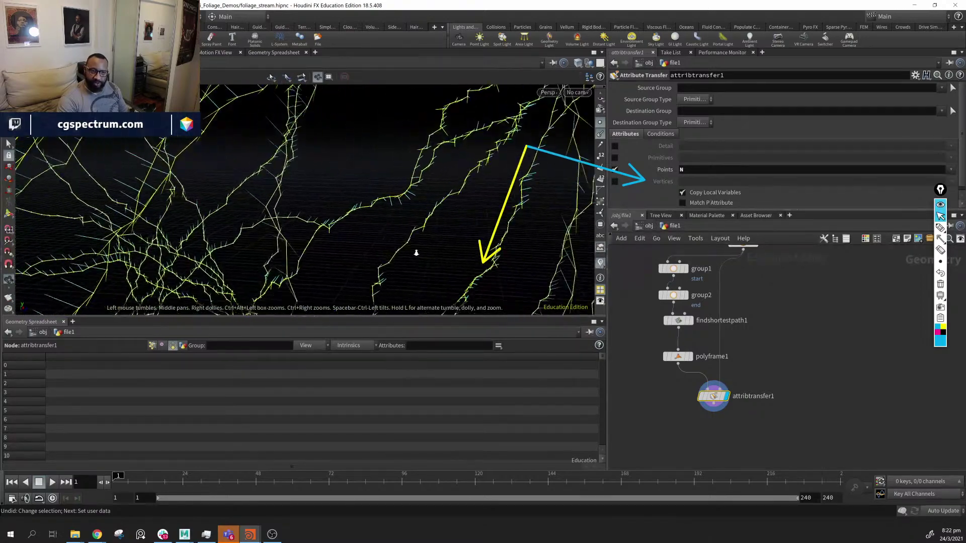
alt+right_drag(416, 252, 455, 261)
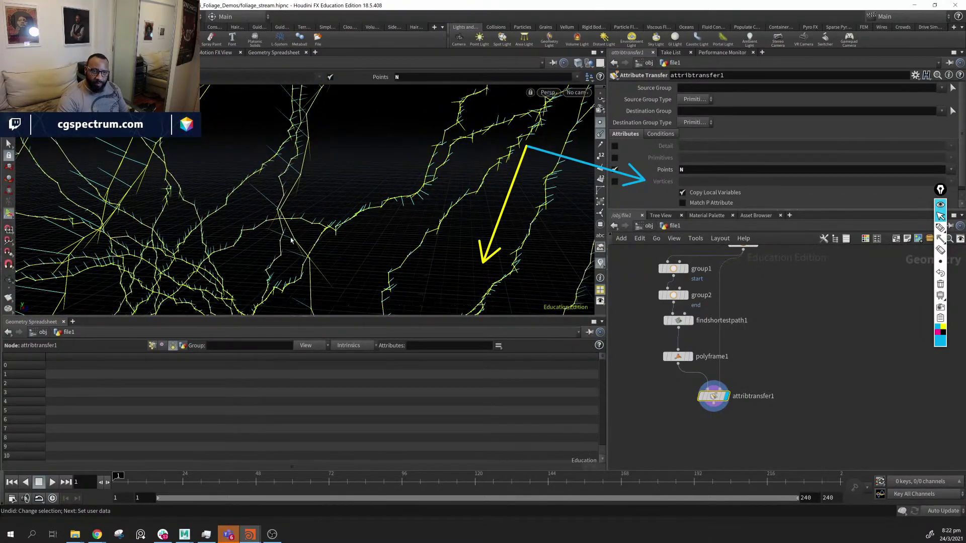
Add an Attribute Expression node below polyframe1 and connect polyframe1's output to its first input
middle_drag(778, 321, 754, 309)
drag(670, 381, 669, 369)
key(Tab)
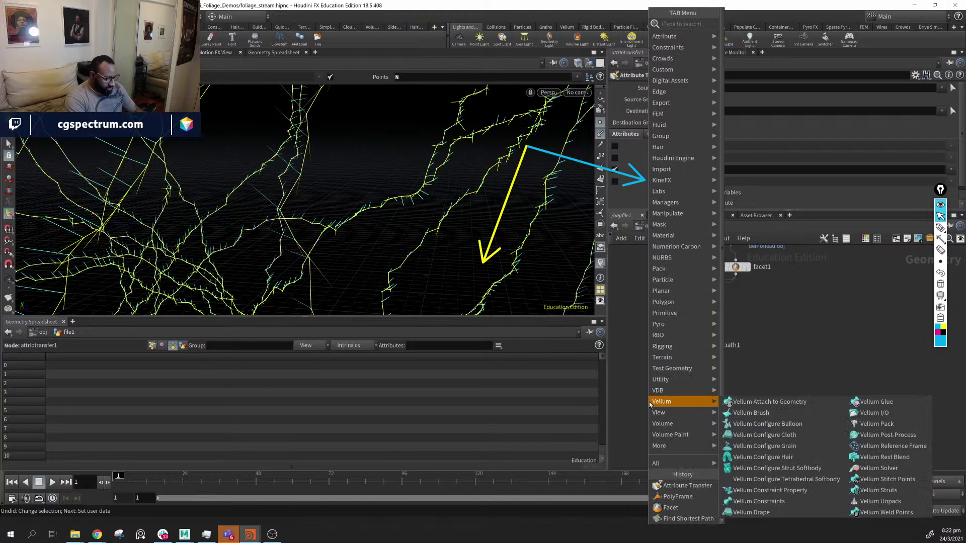
text(ae)
key(Down)
key(Down)
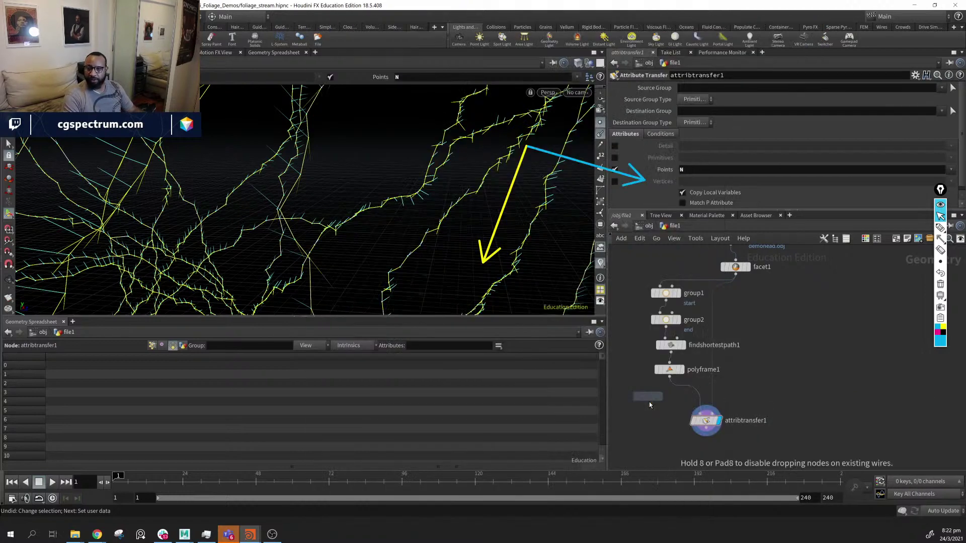
key(Return)
click(649, 402)
drag(669, 375, 639, 389)
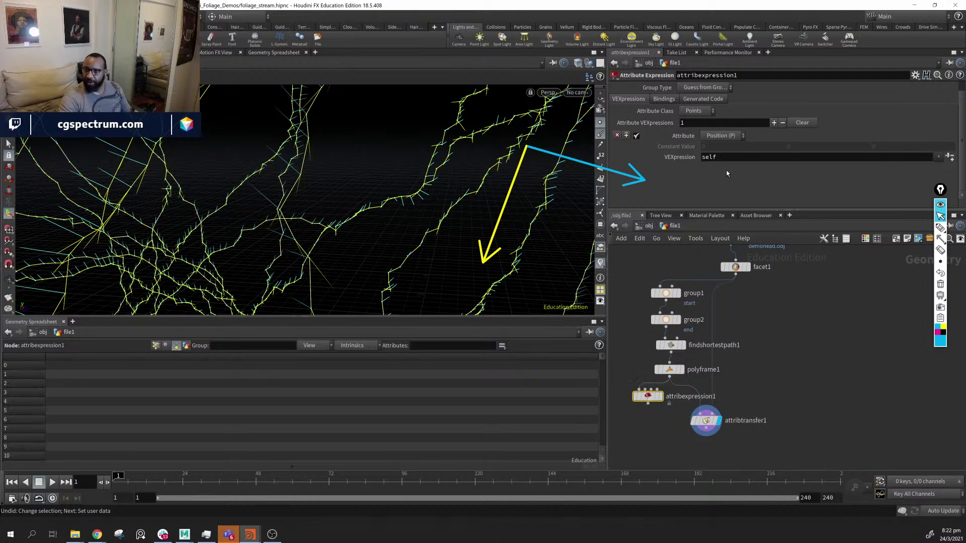
Set attribexpression1 to the custom attribute tangentu with the VEXpression -self, and check the tangents on the curves
click(721, 136)
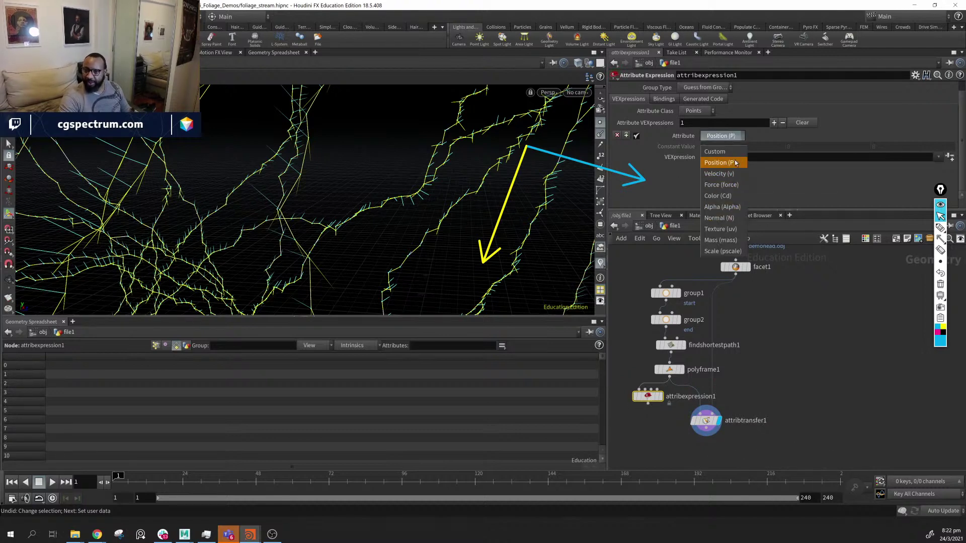
click(714, 151)
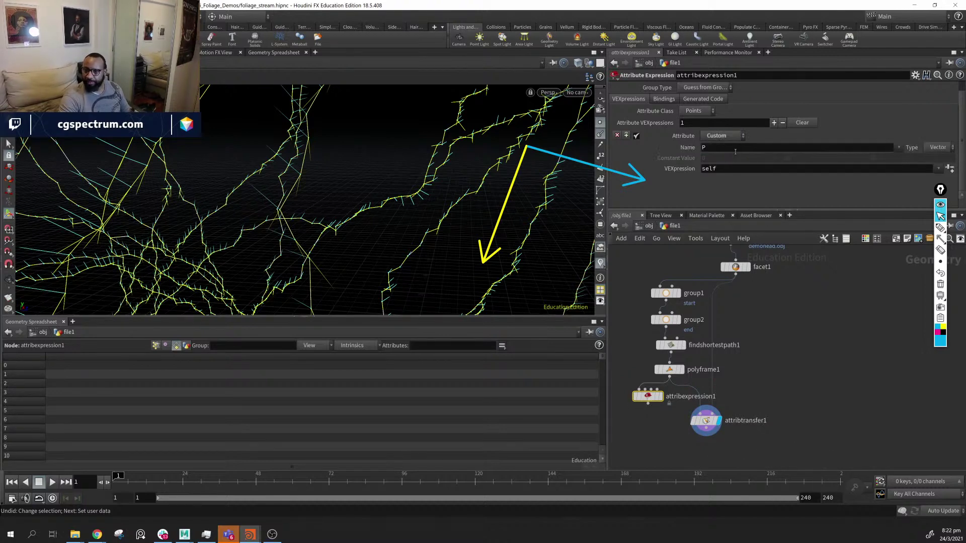
click(899, 147)
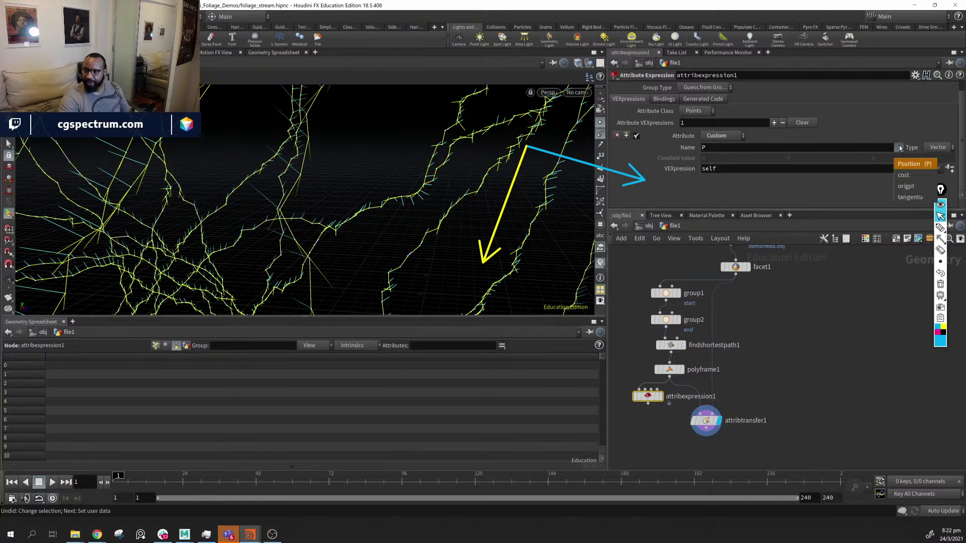
click(909, 197)
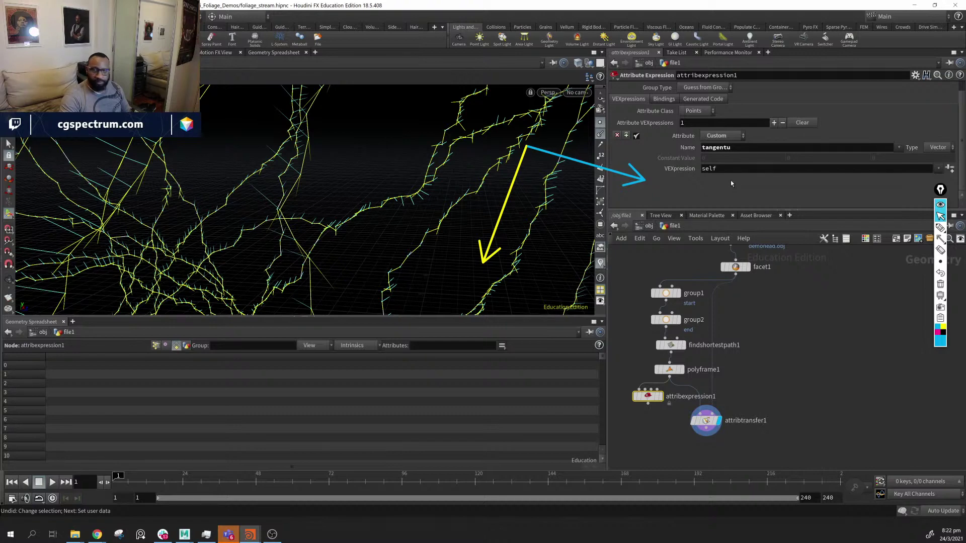
click(703, 168)
text(-)
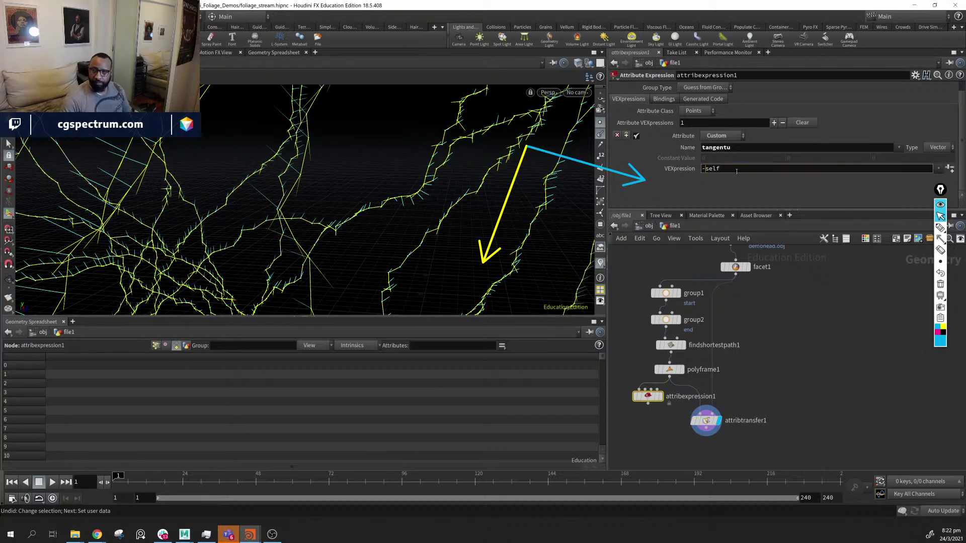
key(Return)
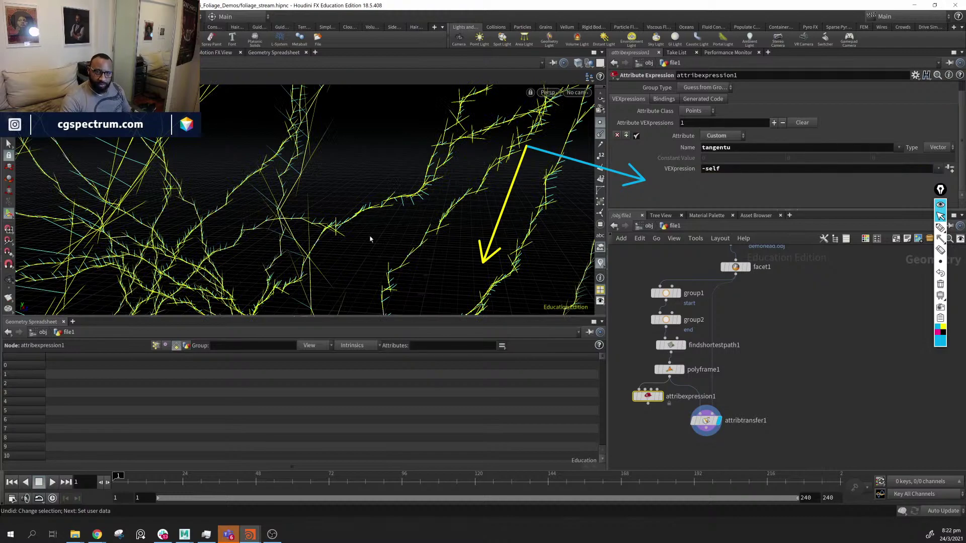
alt+drag(428, 255, 309, 235)
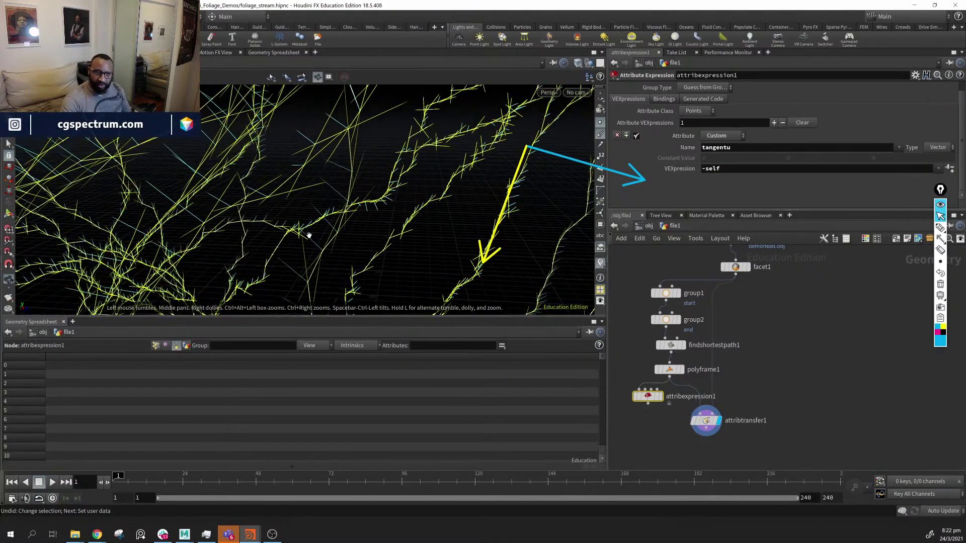
click(703, 169)
text(-)
key(Return)
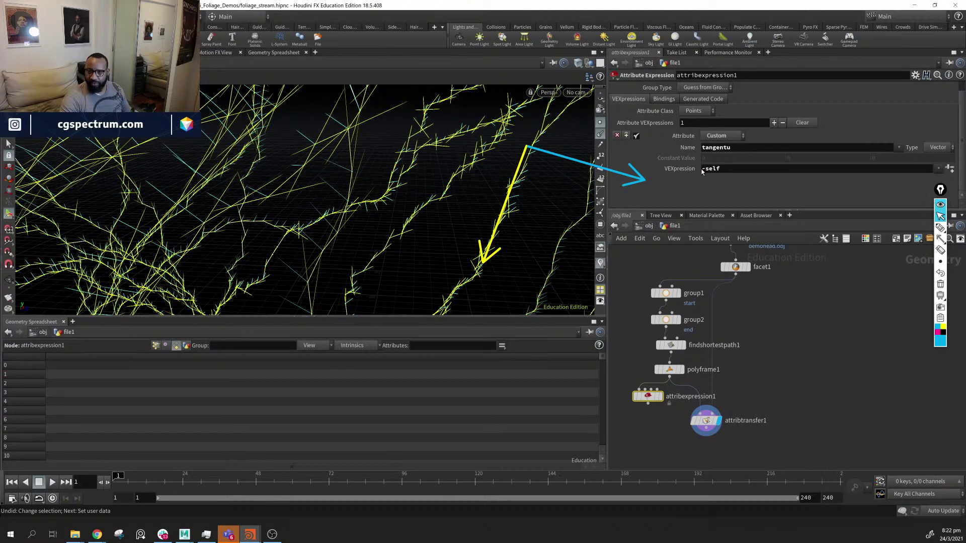
Change attribexpression1's VEXpression to normalize(-self) and inspect the tangents on the paths
click(709, 170)
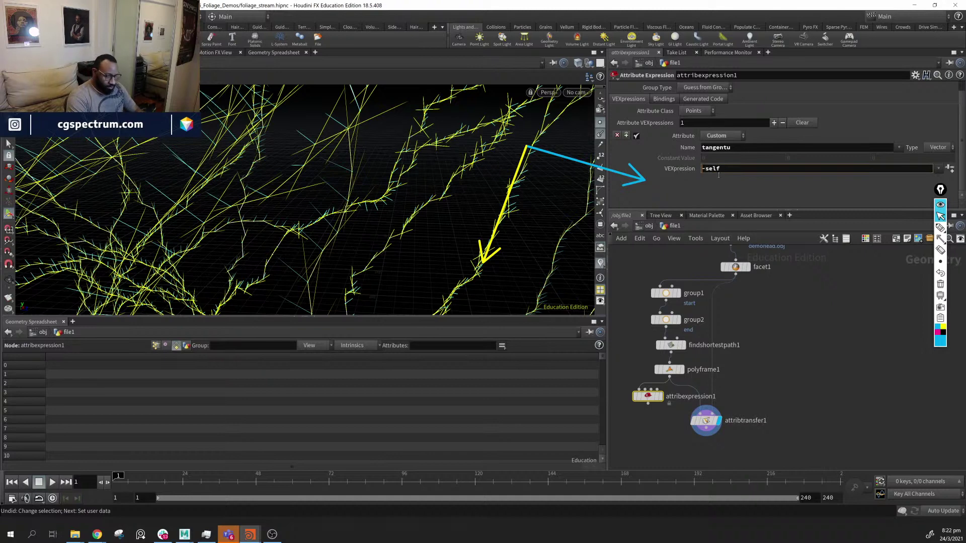
text(nor)
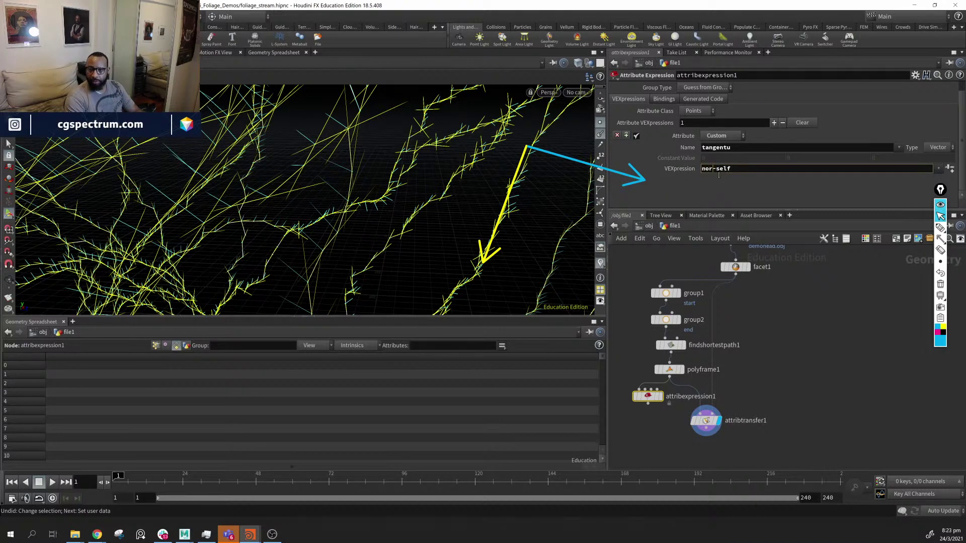
text(mali)
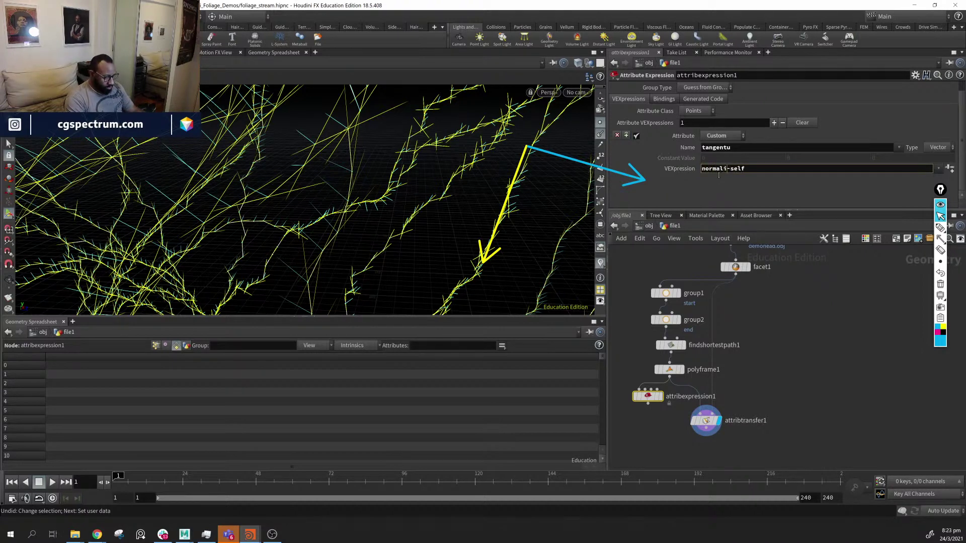
text(ze(-self)
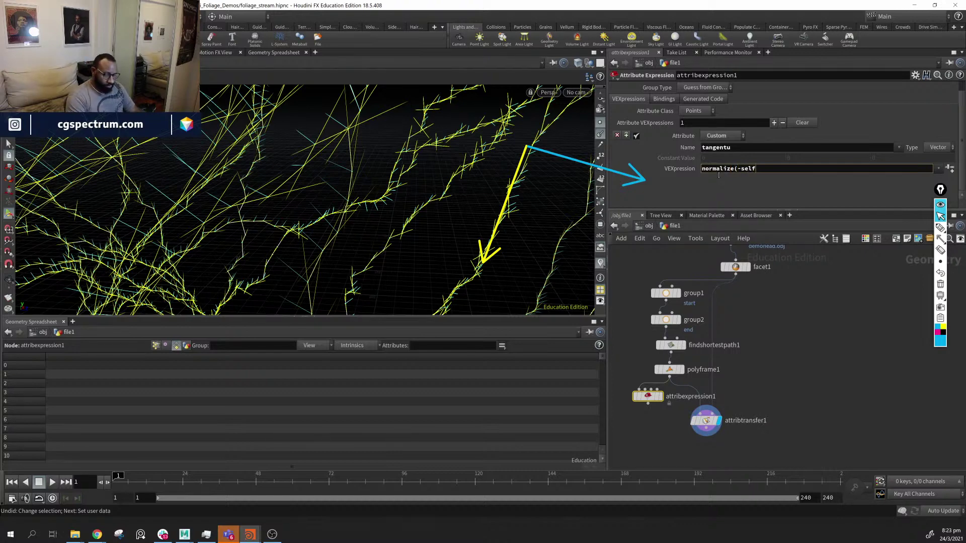
text())
key(Return)
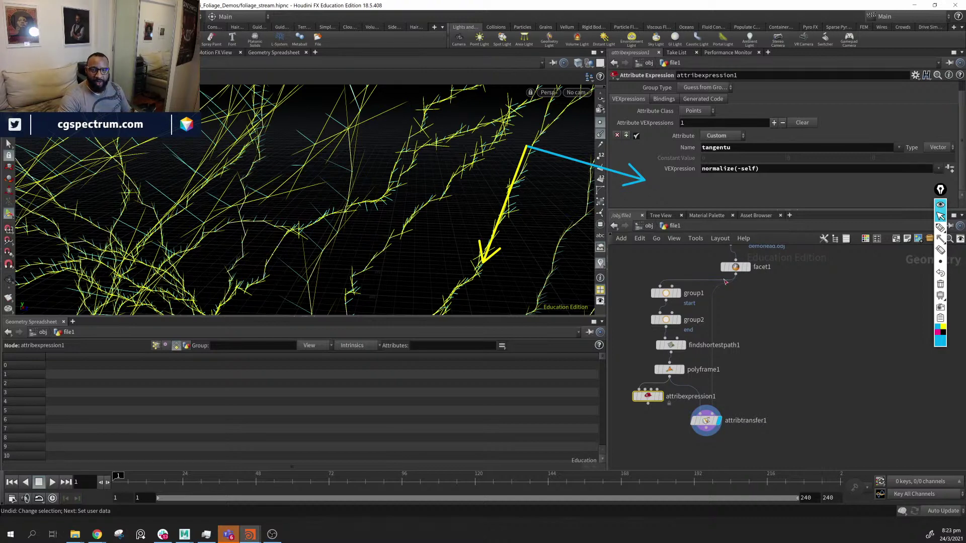
alt+drag(481, 218, 334, 190)
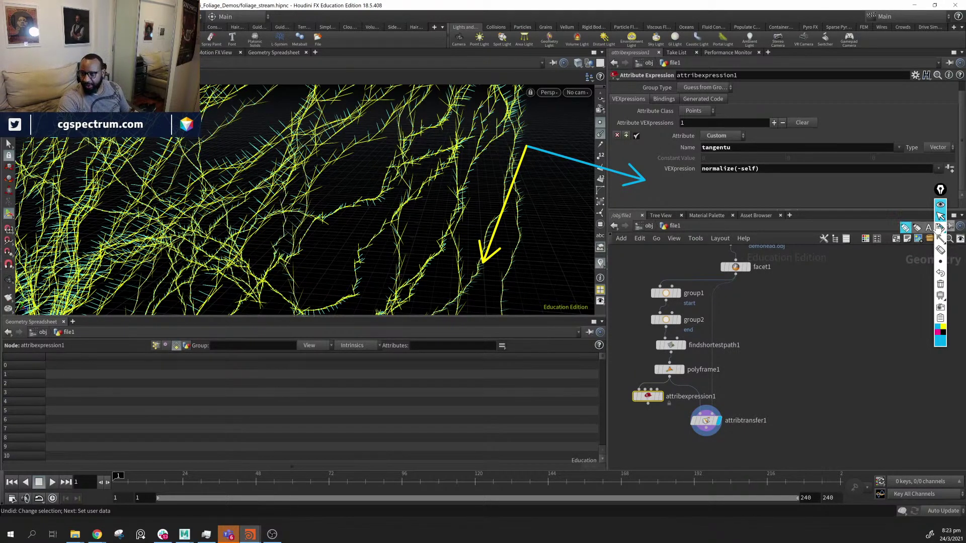
Annotate the empty network area with a freehand S-shaped curve and the text "u value" beside it
click(939, 227)
mouse_move(873, 265)
mouse_down()
mouse_move(846, 270)
mouse_move(803, 441)
mouse_up()
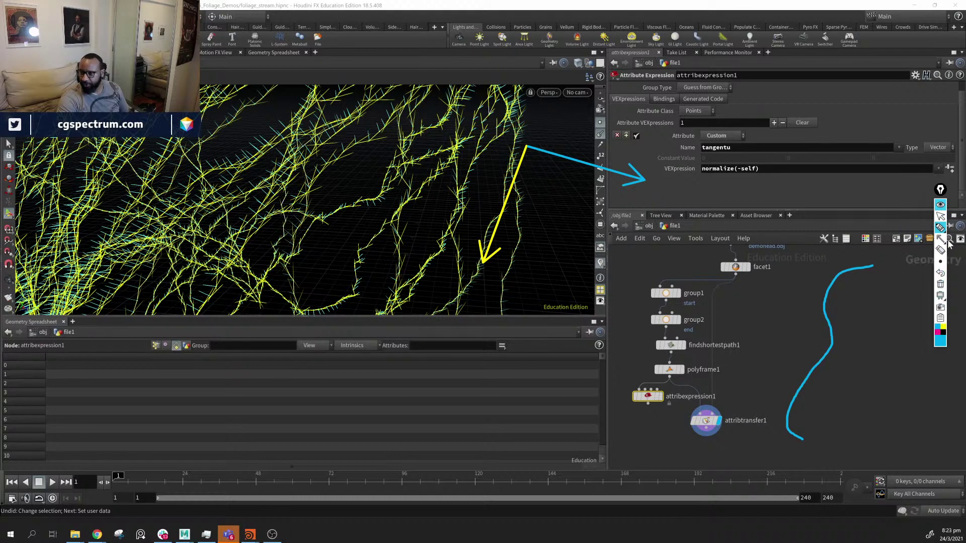
click(940, 226)
click(900, 234)
click(873, 370)
text(u val)
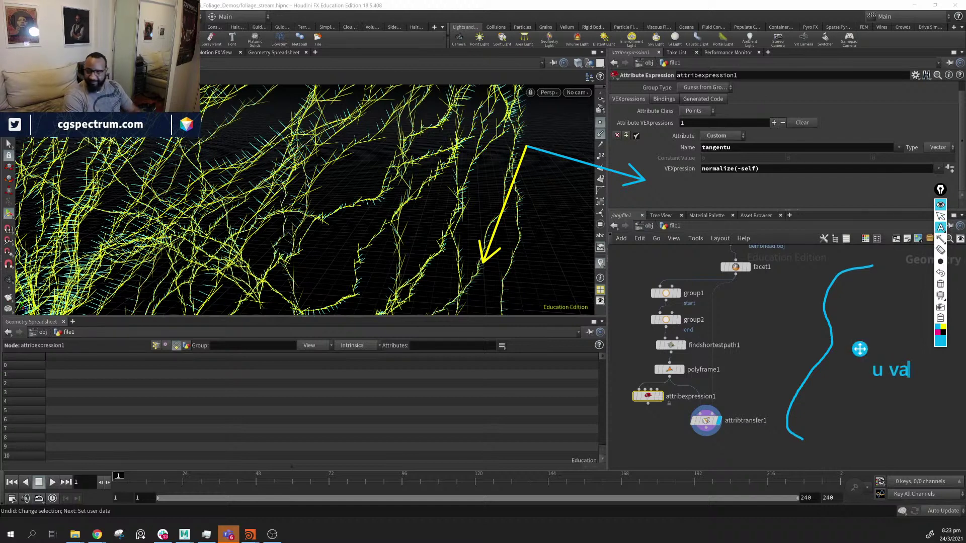
text(ue)
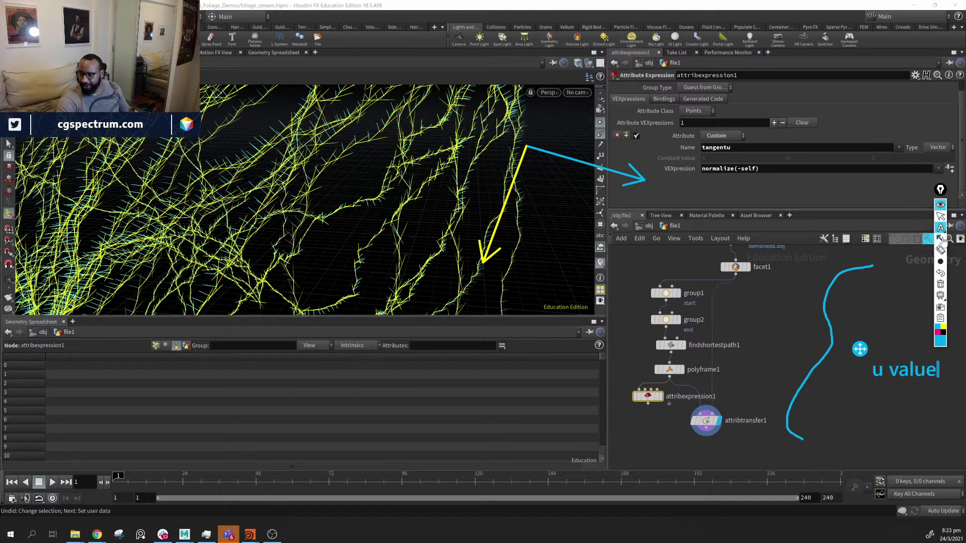
Label the drawn curve's lower end 0 and its upper end 1, and clear all screen annotations
click(940, 239)
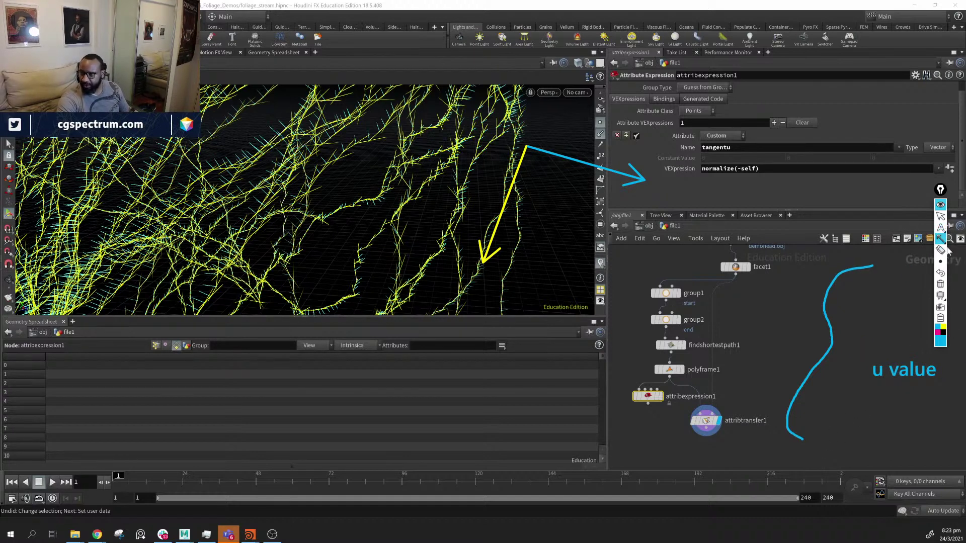
click(940, 228)
click(817, 441)
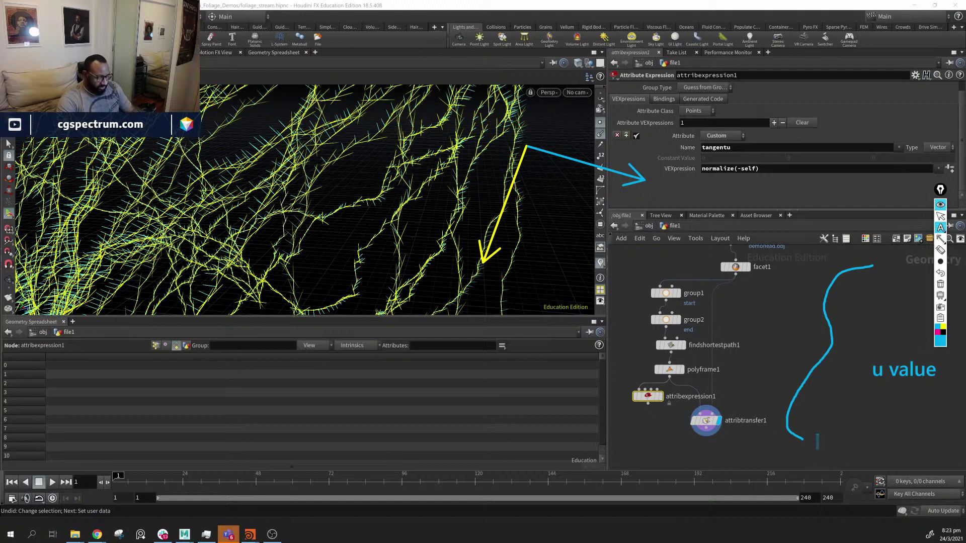
text(0)
click(881, 270)
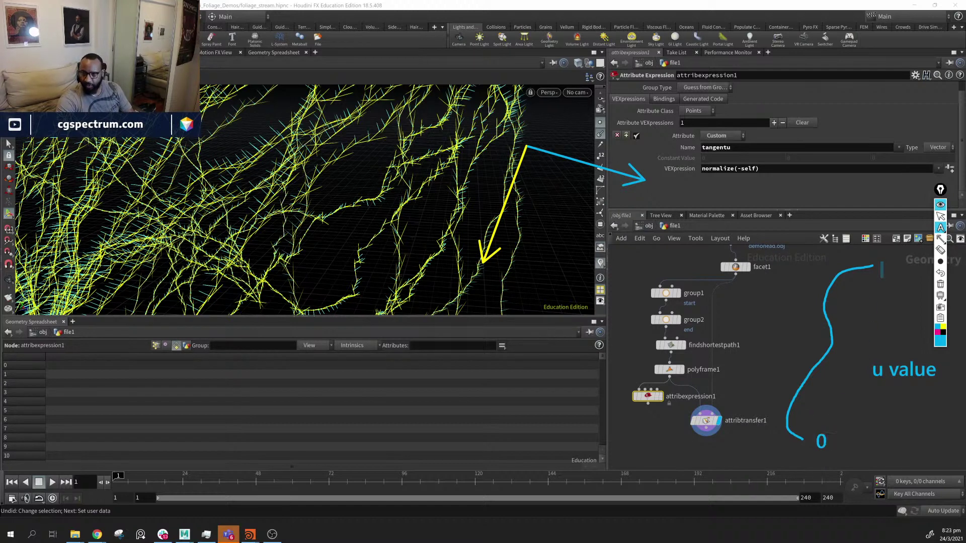
text(1)
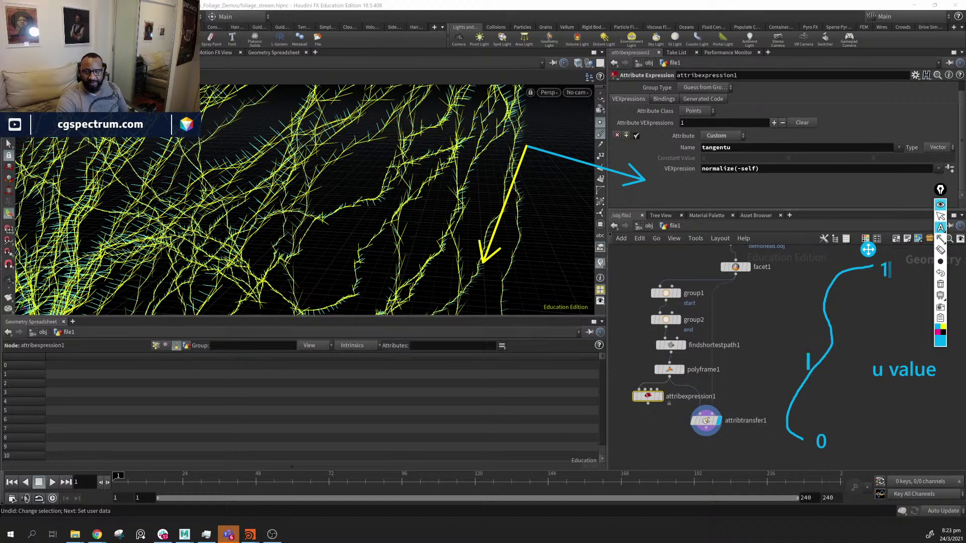
click(940, 216)
click(939, 284)
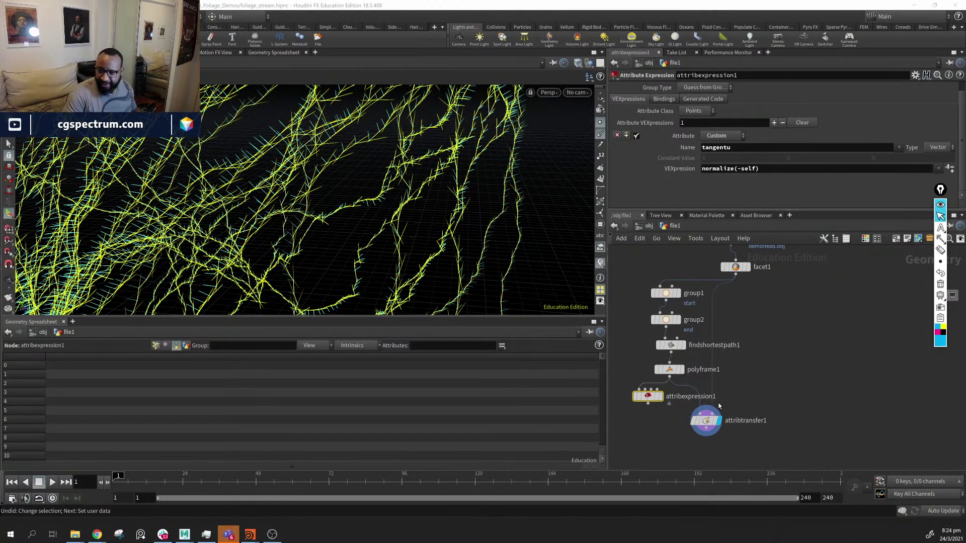
Connect attribexpression1's output to attribtransfer1's first input and line up both nodes under polyframe1
drag(648, 404, 699, 414)
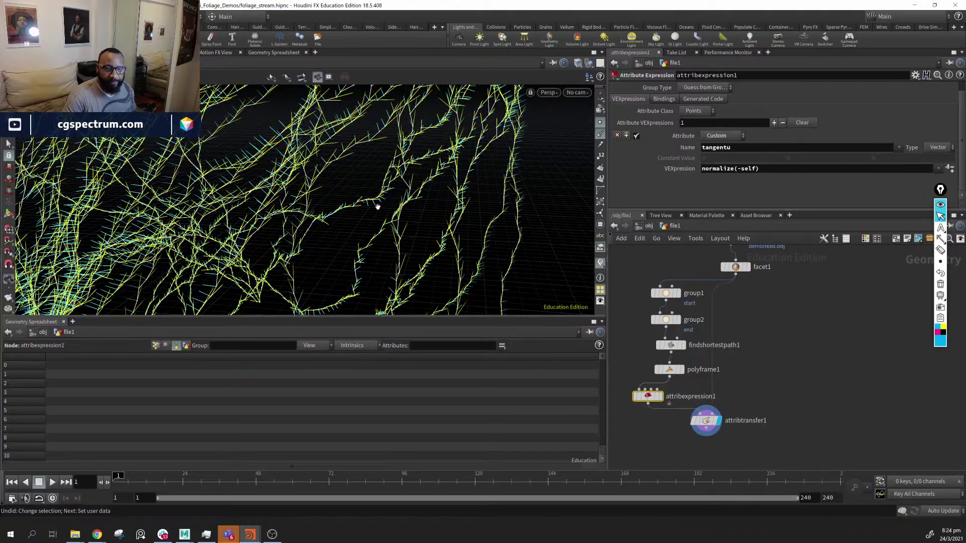
mouse_move(377, 206)
alt+mouse_down()
mouse_move(393, 226)
mouse_move(352, 188)
mouse_move(338, 207)
mouse_move(366, 216)
alt+mouse_up()
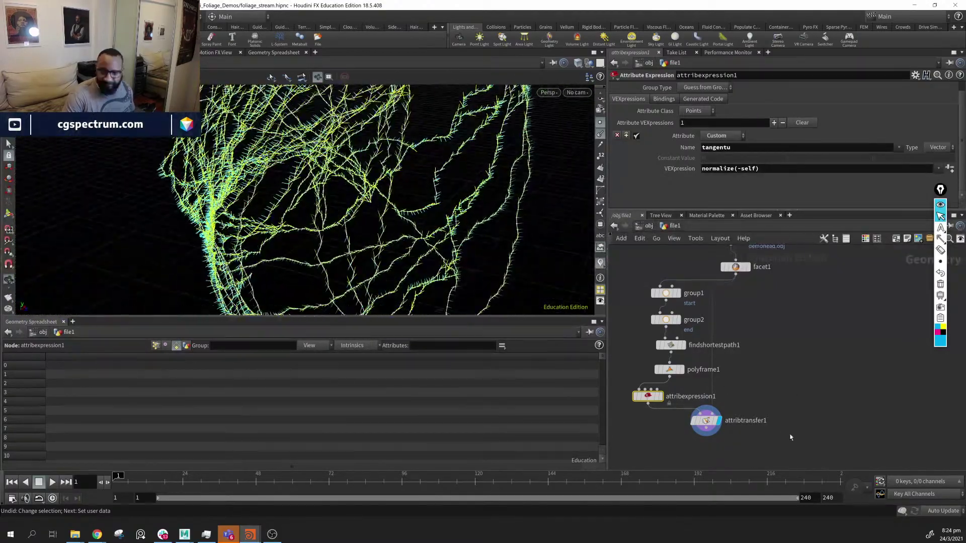
middle_drag(727, 430, 753, 394)
drag(732, 383, 759, 389)
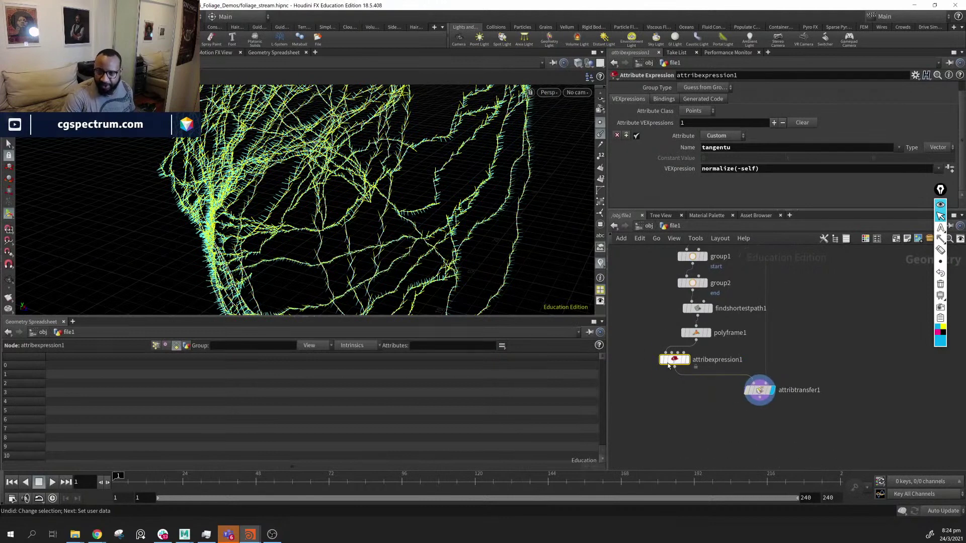
drag(673, 362, 696, 364)
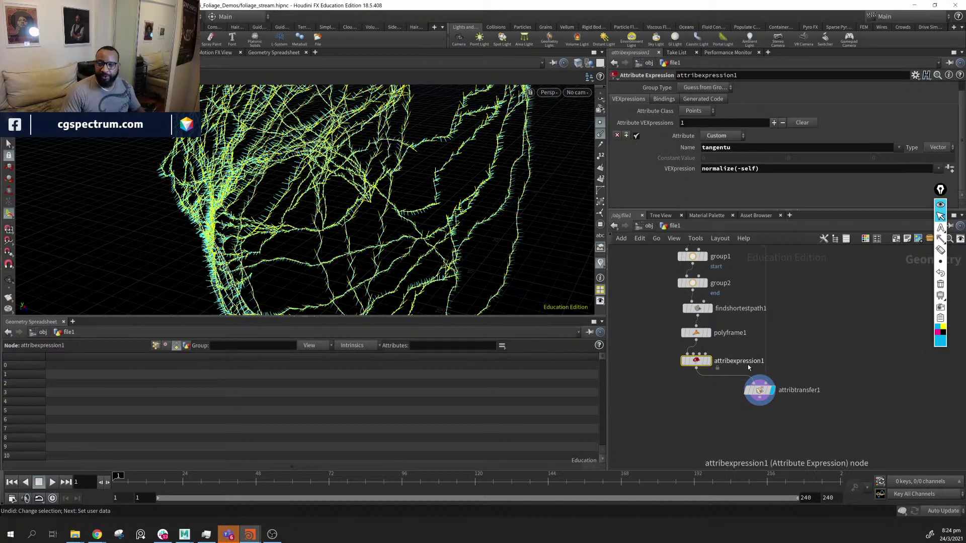
Add an Attribute VOP below attribtransfer1, wire attribtransfer1 into its first input, and display the new node
middle_drag(849, 286, 814, 245)
key(Tab)
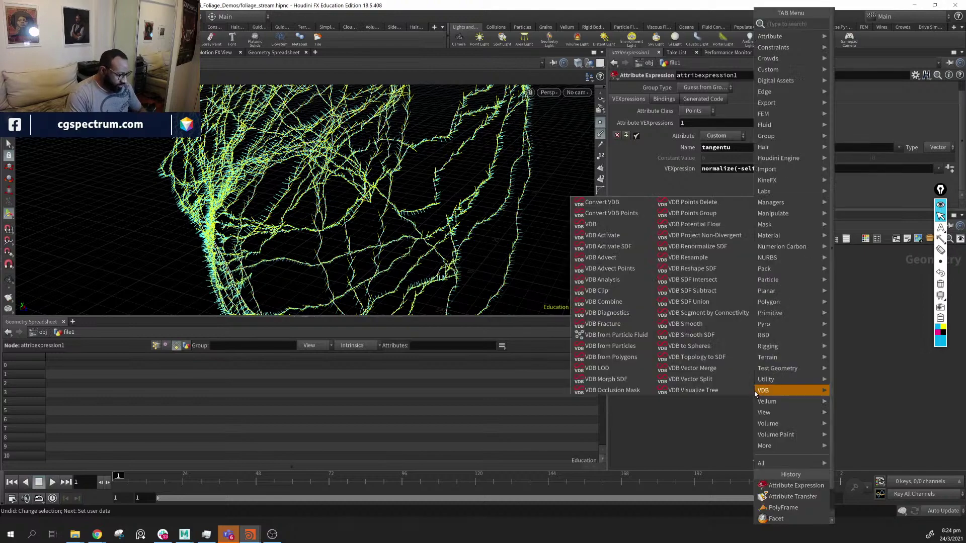
text(a v)
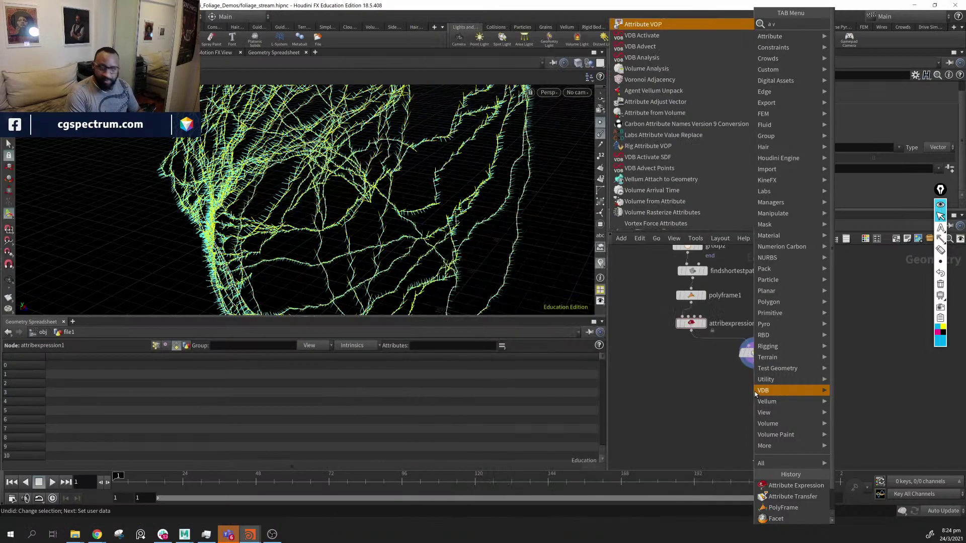
key(Return)
click(753, 386)
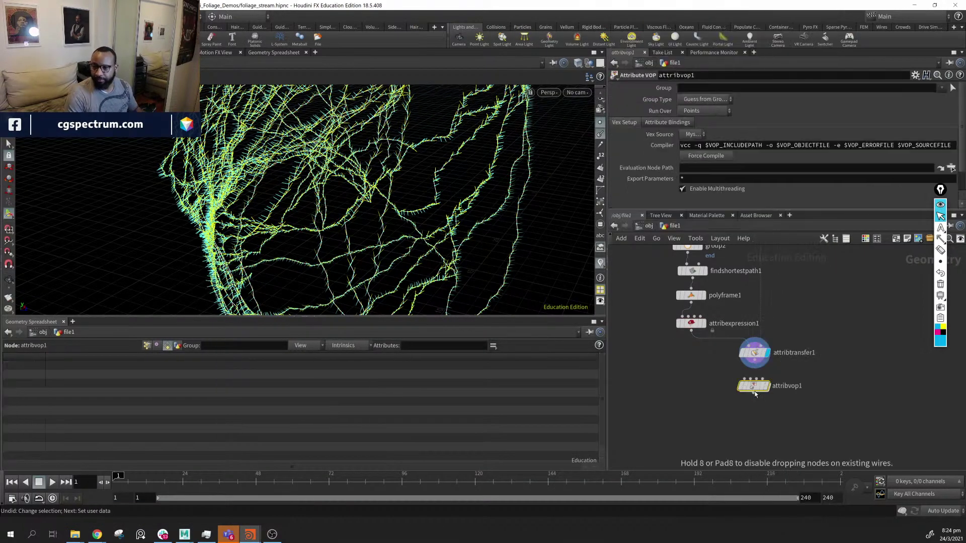
drag(753, 387, 759, 409)
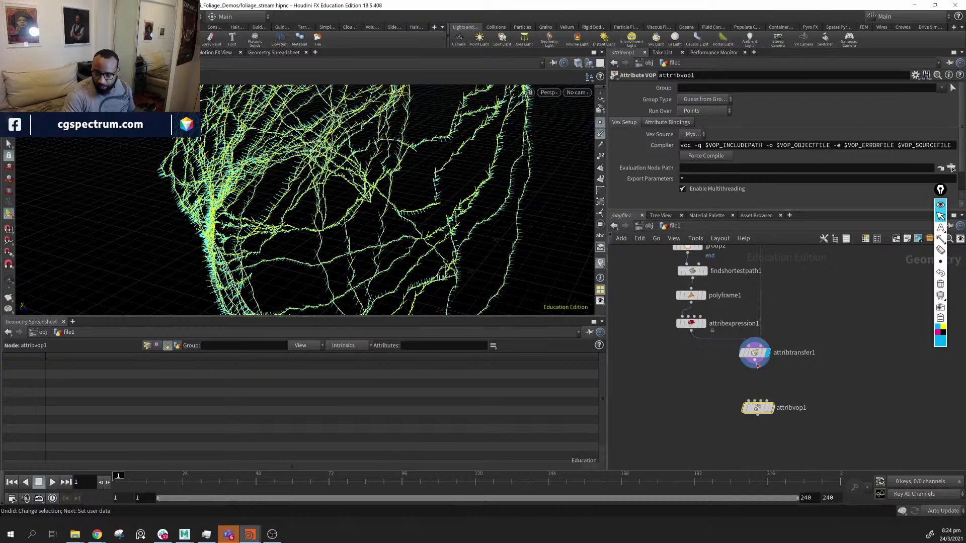
drag(754, 360, 749, 400)
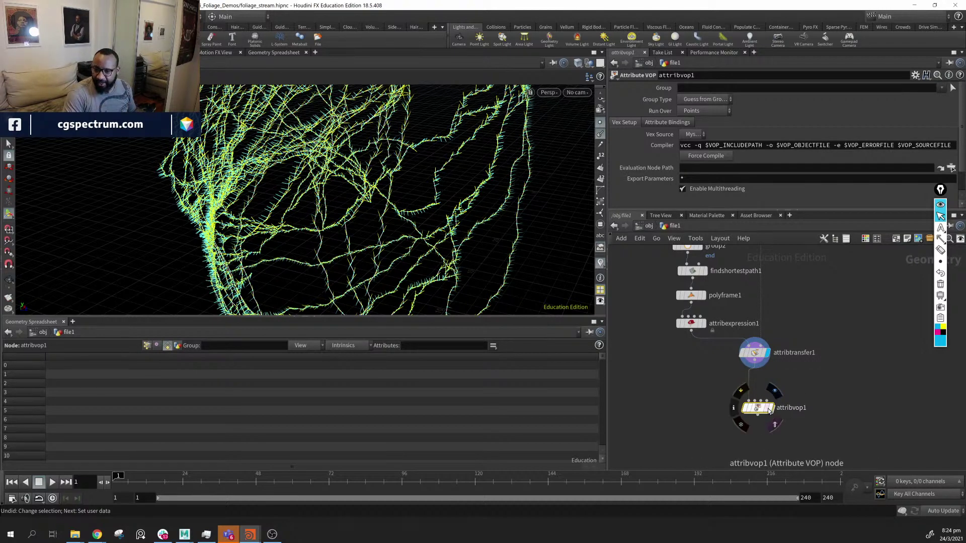
click(771, 408)
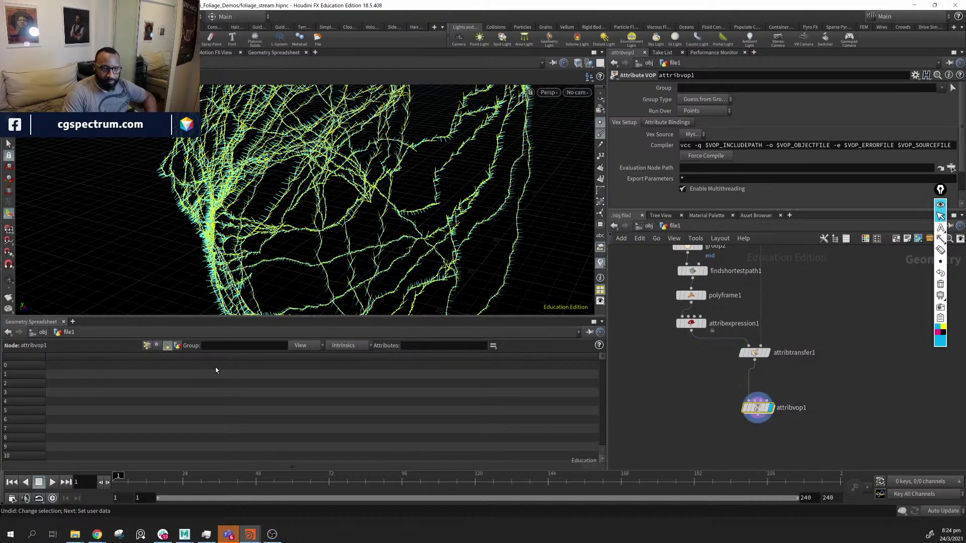
List the point attributes in the Geometry Spreadsheet, enter attribvop1's network, and move geometryvopoutput1 farther from the global parameters node
click(147, 346)
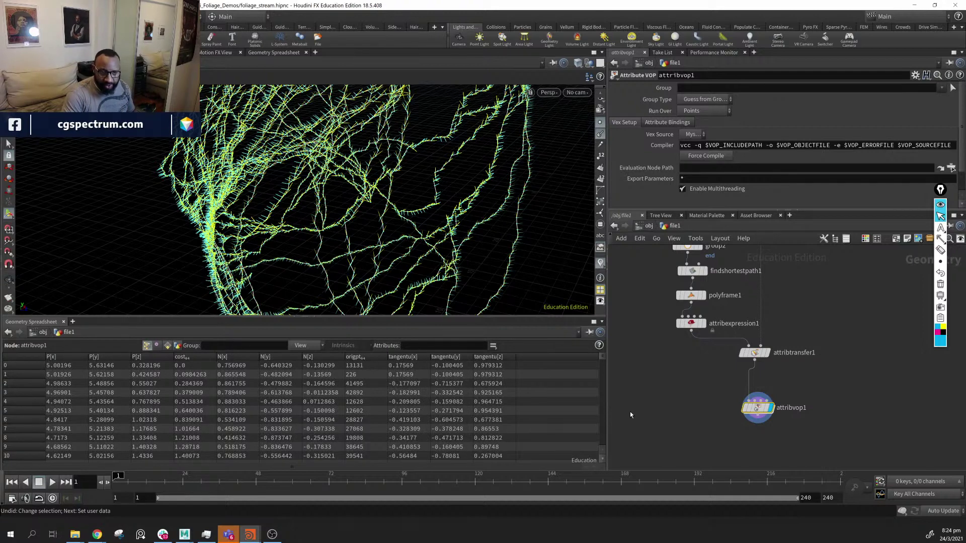
double_click(751, 413)
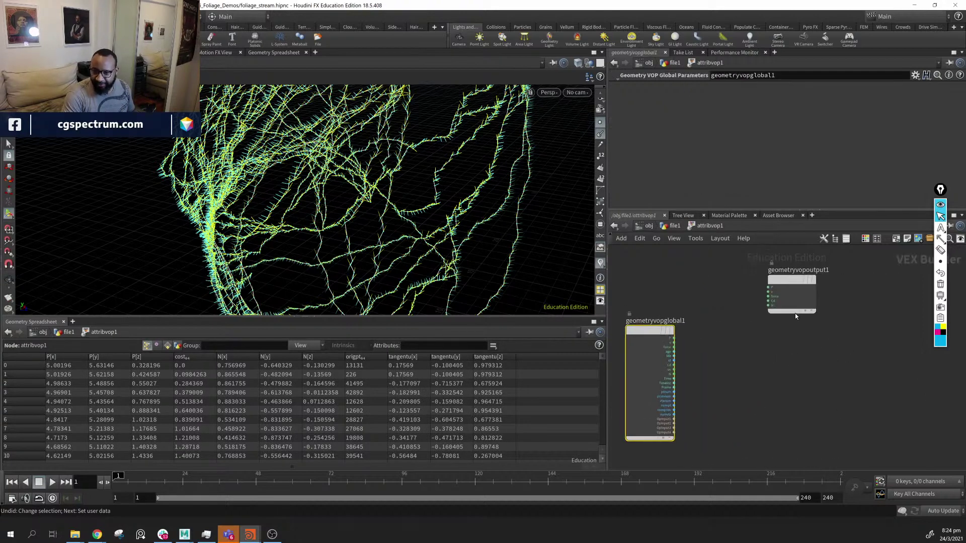
drag(780, 285, 827, 326)
key(Escape)
drag(420, 183, 403, 201)
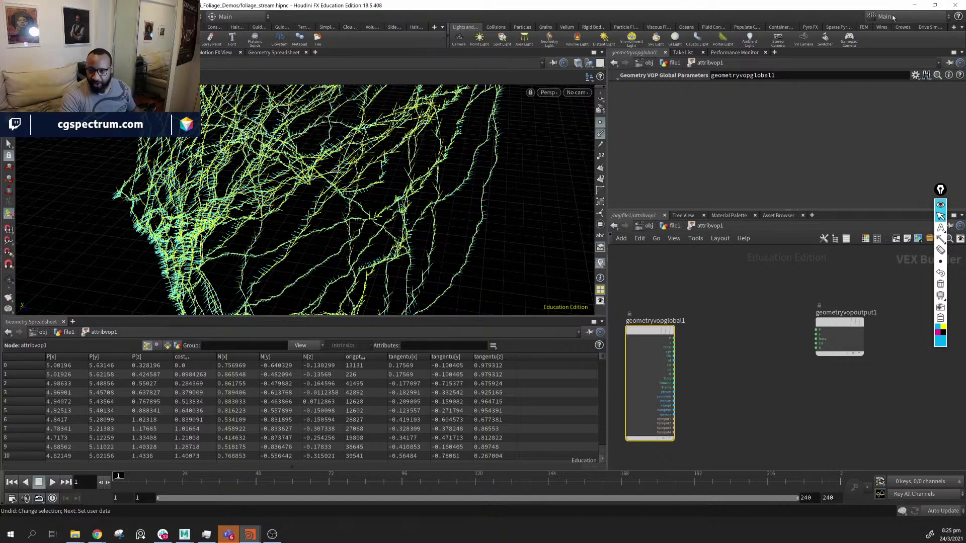
Add a Bind node above geometryvopglobal1, named tangentu with the type Vector (vector)
key(Tab)
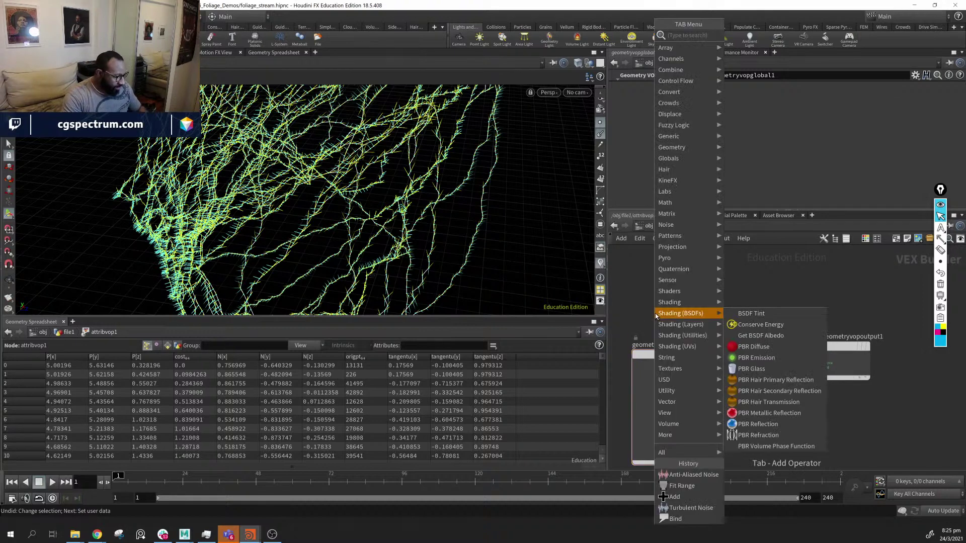
text(bind)
key(Return)
click(655, 313)
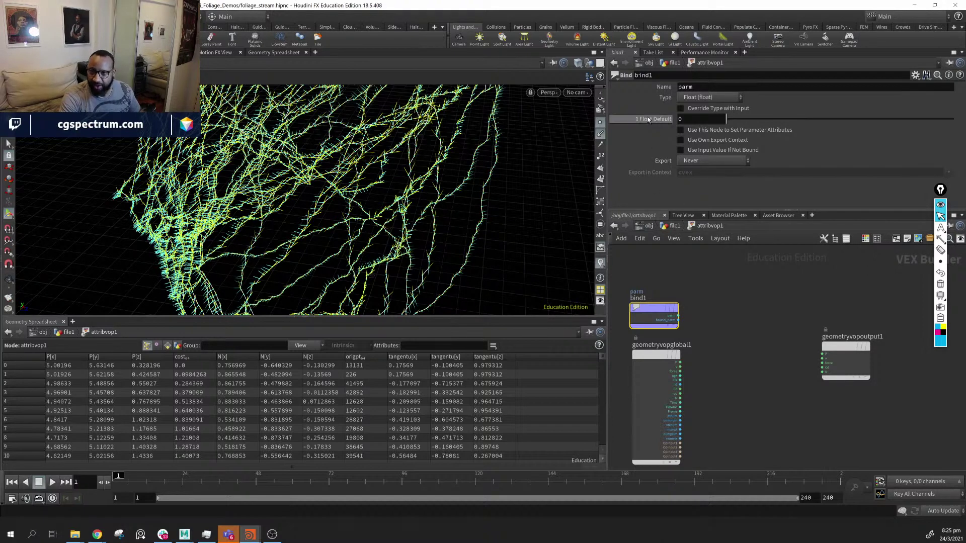
click(711, 88)
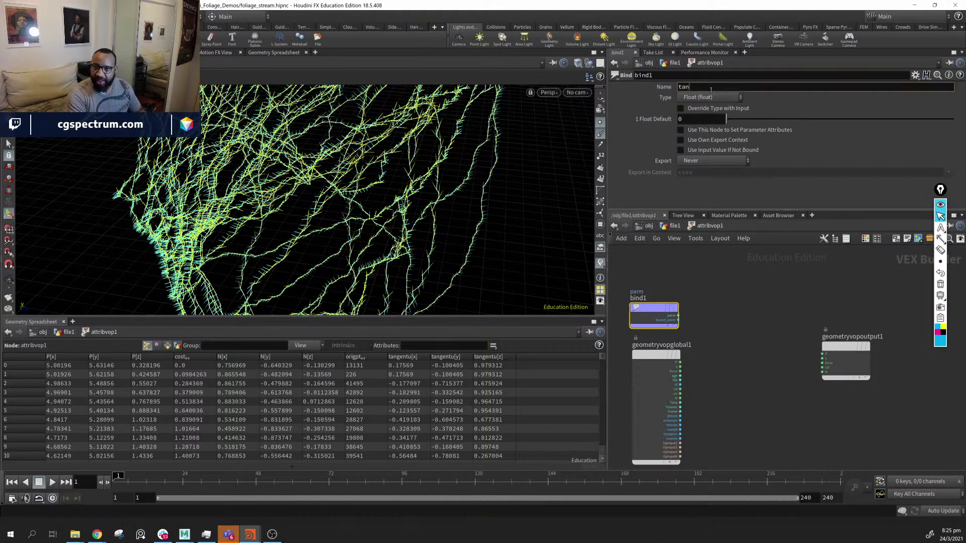
text(tangentu)
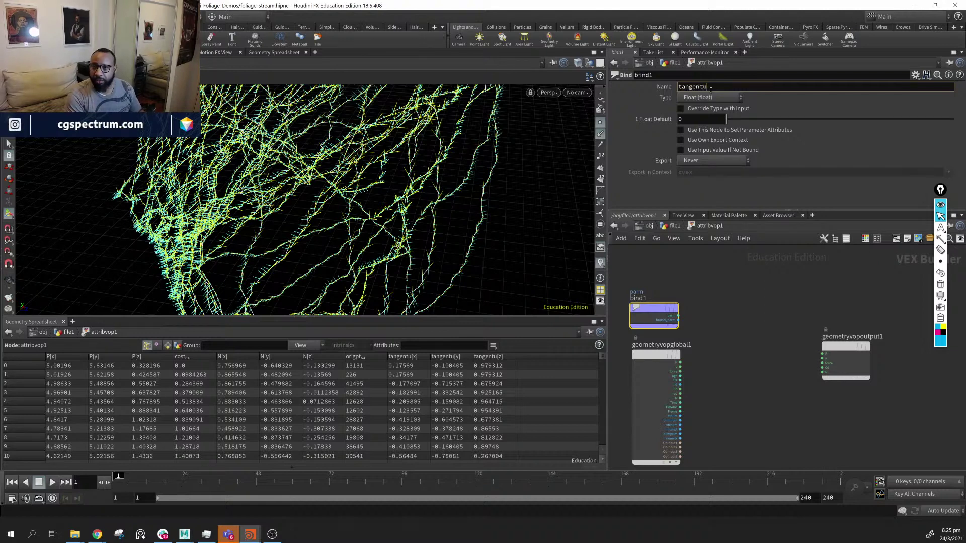
key(Return)
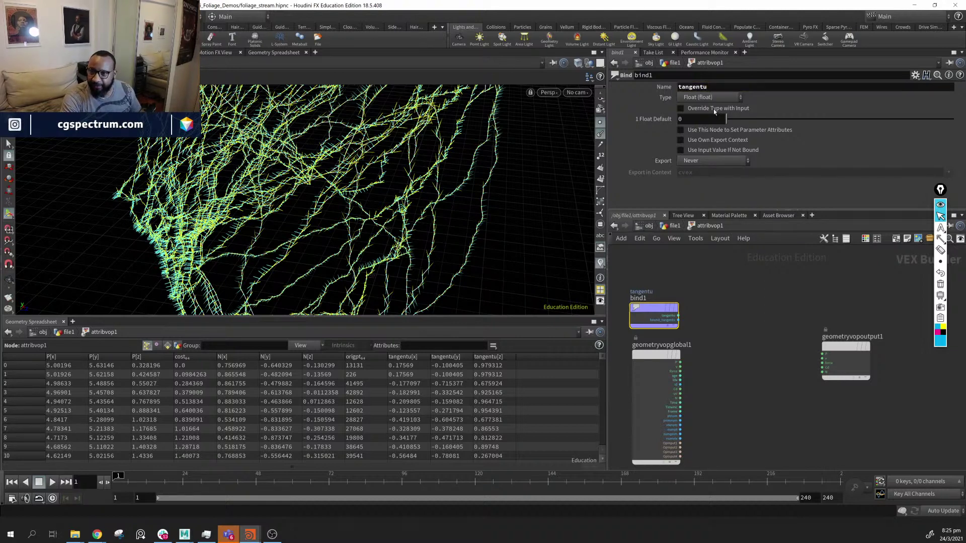
click(716, 98)
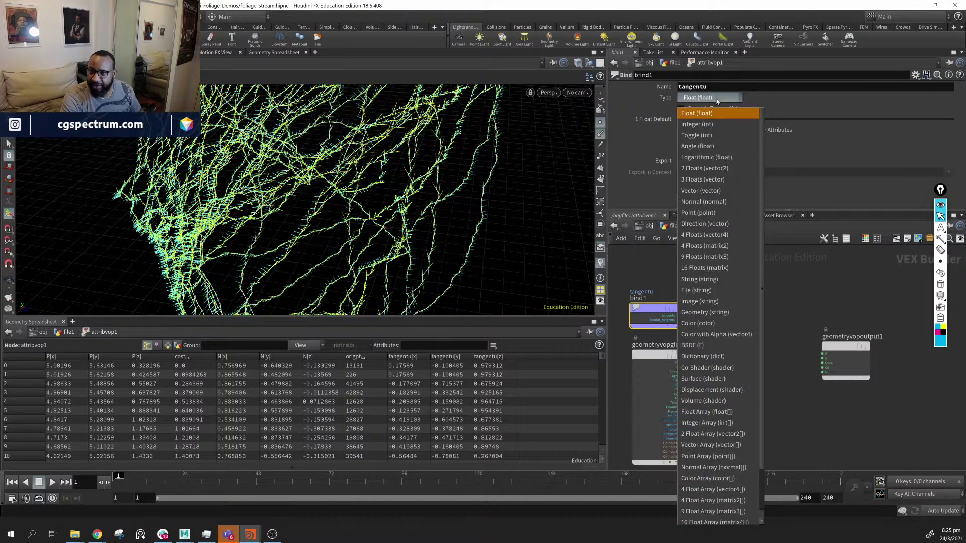
click(717, 191)
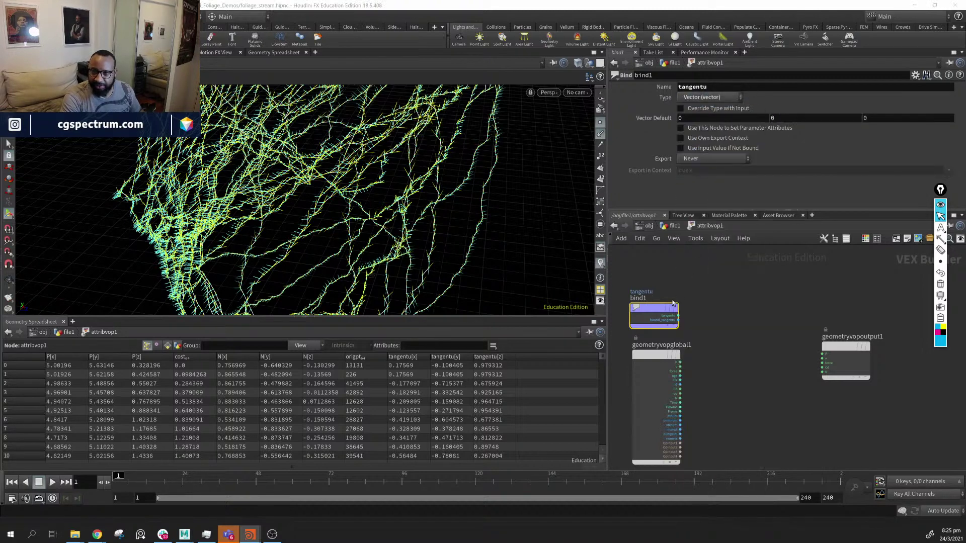
Rearrange the network so that there is free space between the tangentu Bind node and geometryvopglobal1
drag(658, 309, 656, 307)
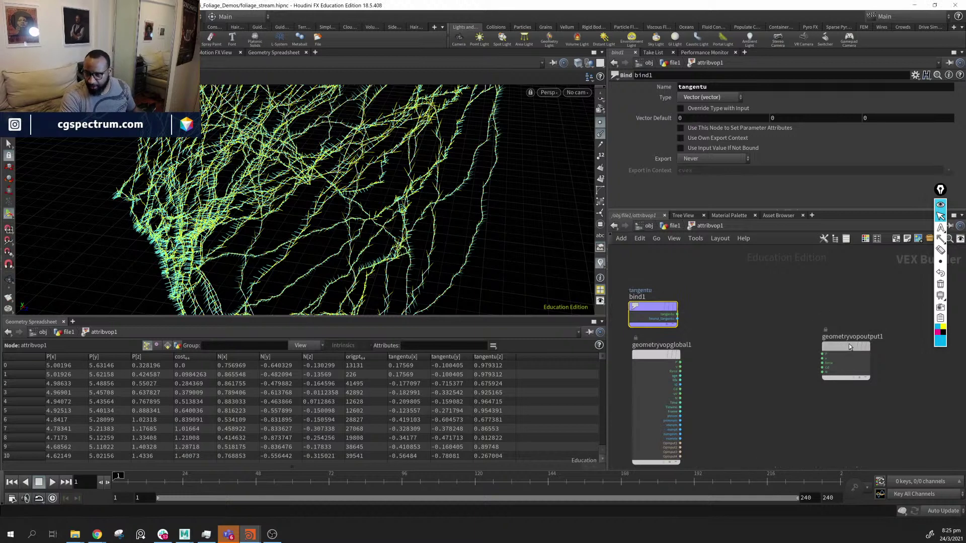
key(l)
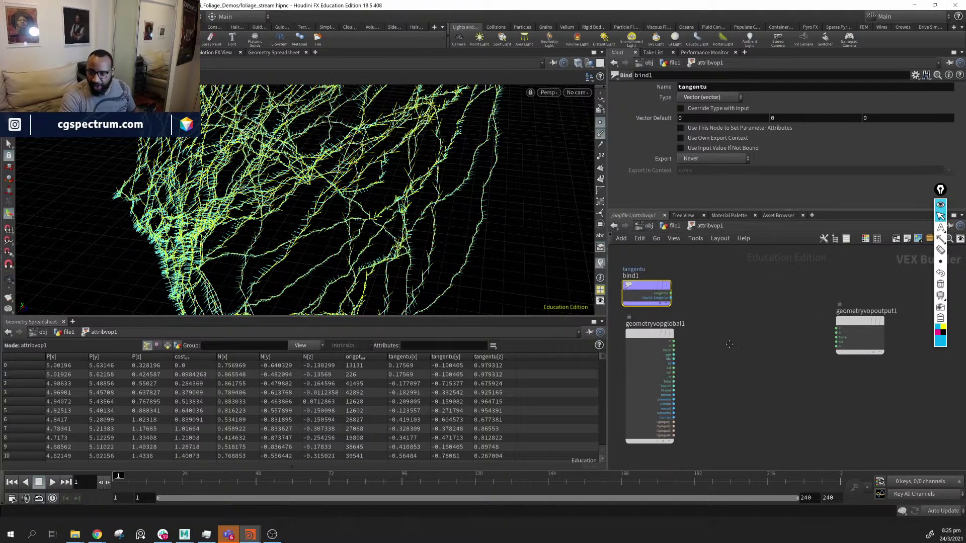
mouse_move(638, 266)
mouse_down()
mouse_move(713, 397)
mouse_move(703, 285)
mouse_move(654, 269)
mouse_up()
drag(650, 318, 663, 368)
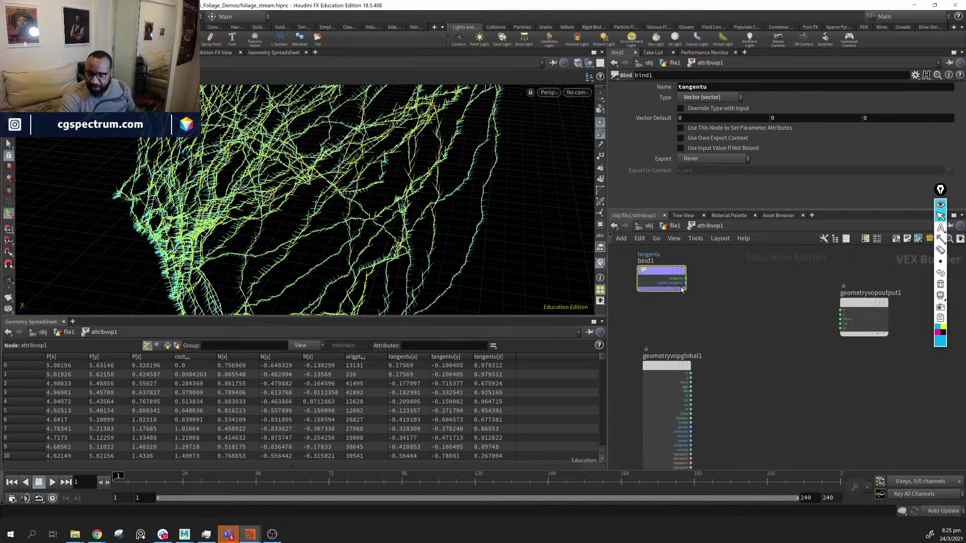
Duplicate the tangentu Bind node directly below the original and set the copy's name parameter to N
alt+drag(664, 283, 660, 326)
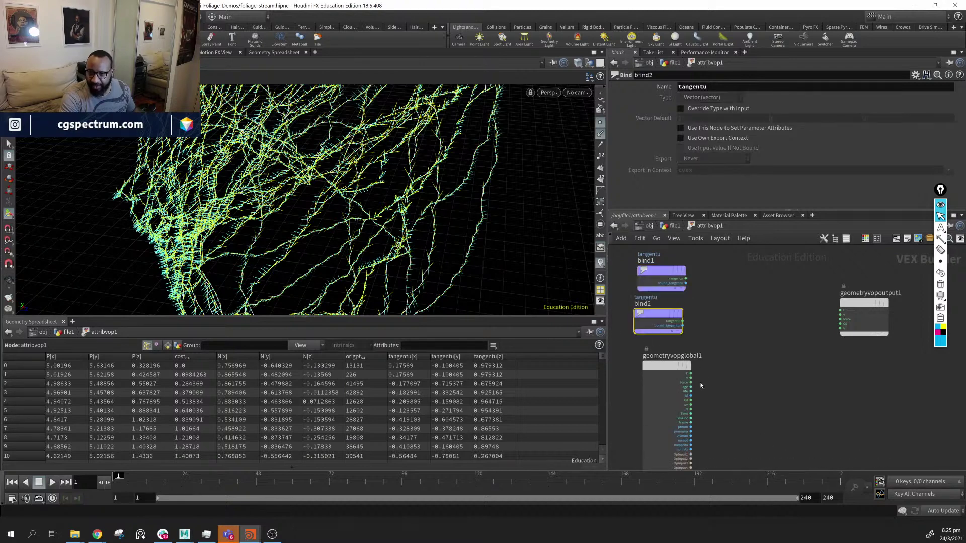
click(715, 88)
double_click(723, 85)
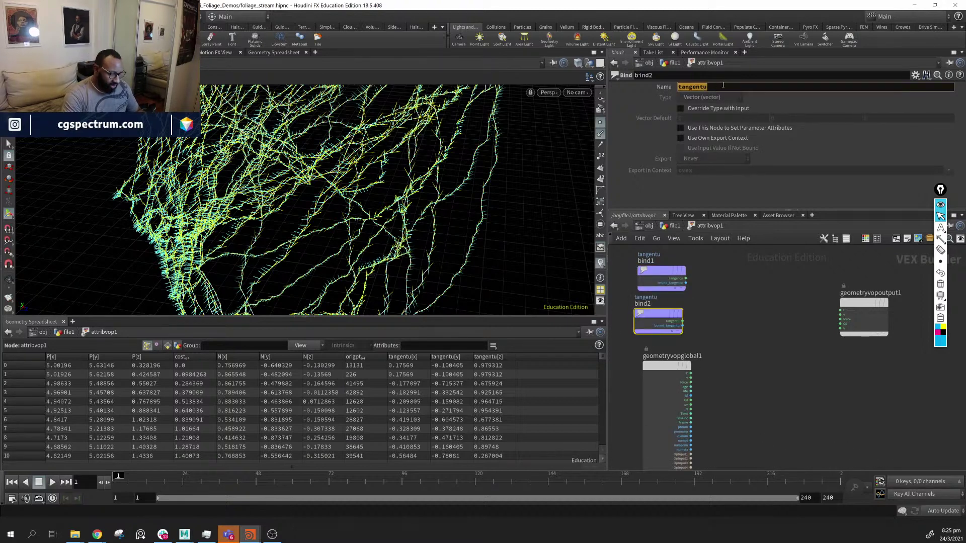
text(N)
key(Return)
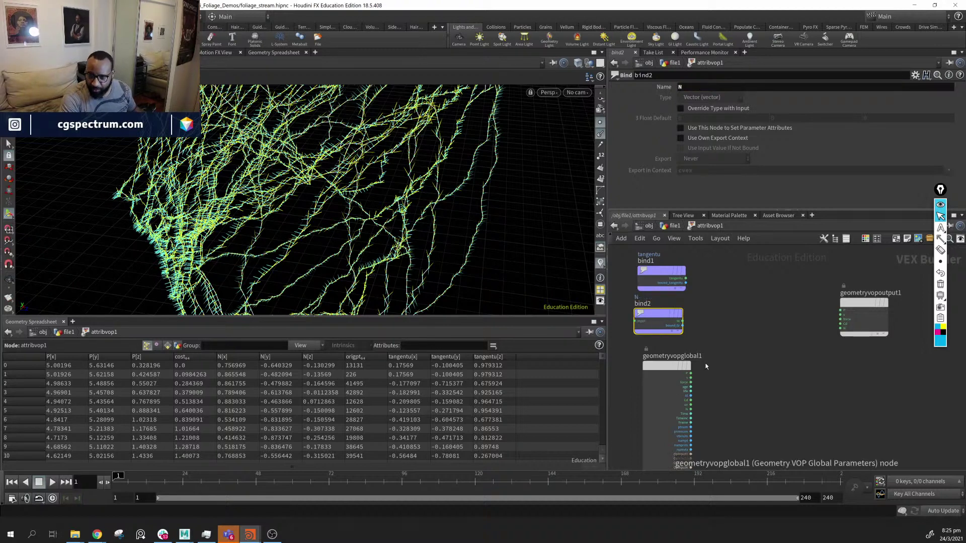
middle_drag(705, 366, 717, 371)
drag(671, 324, 676, 324)
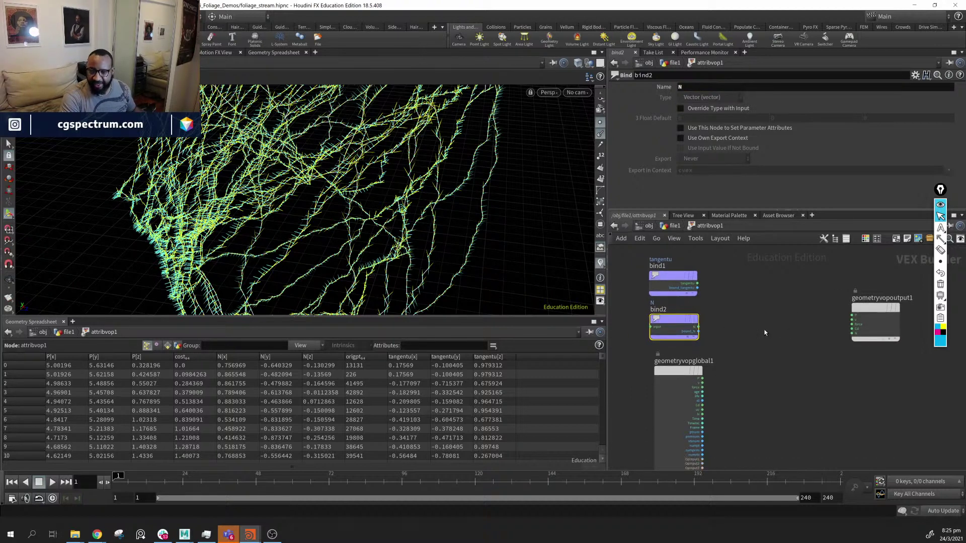
Add a Cross Product node between the two Bind nodes and geometryvopoutput1
click(746, 313)
key(Tab)
text(cro)
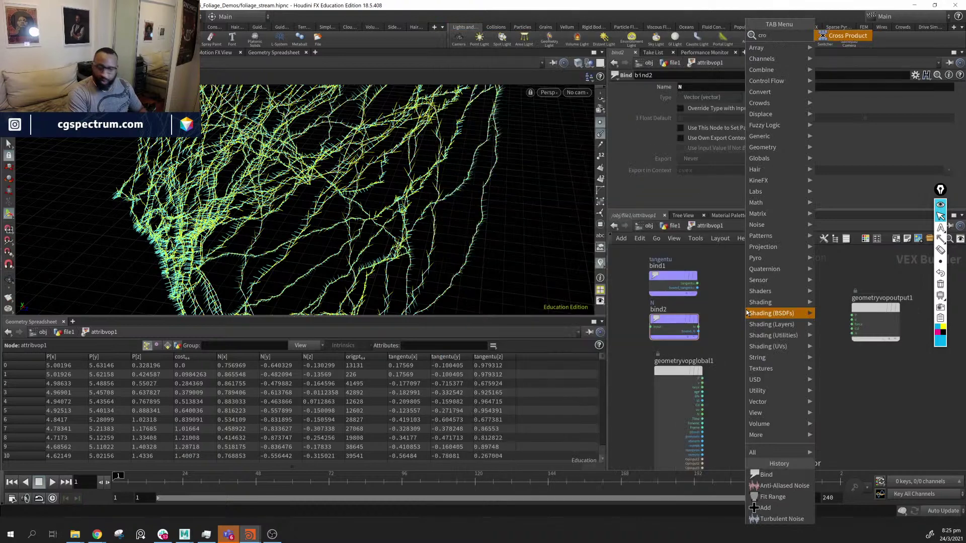
key(Return)
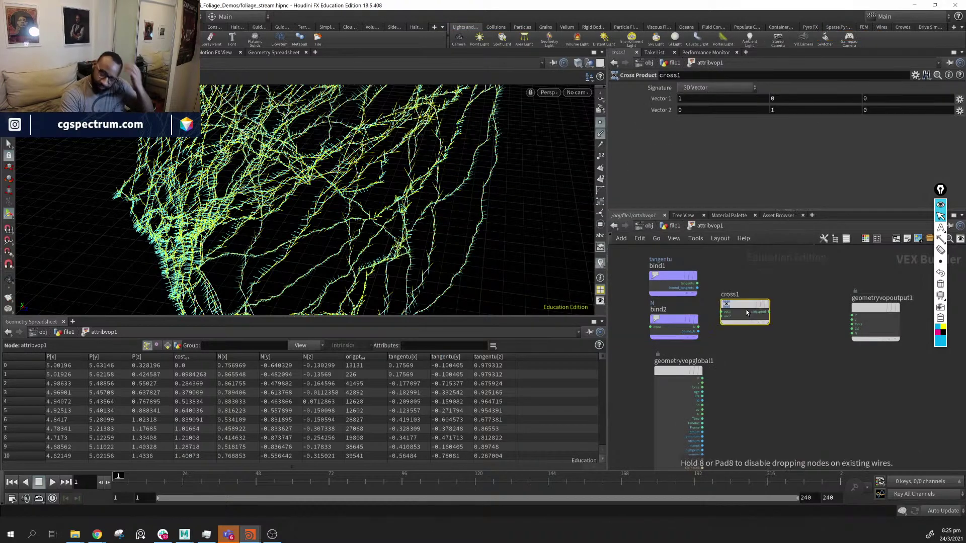
drag(743, 302, 749, 313)
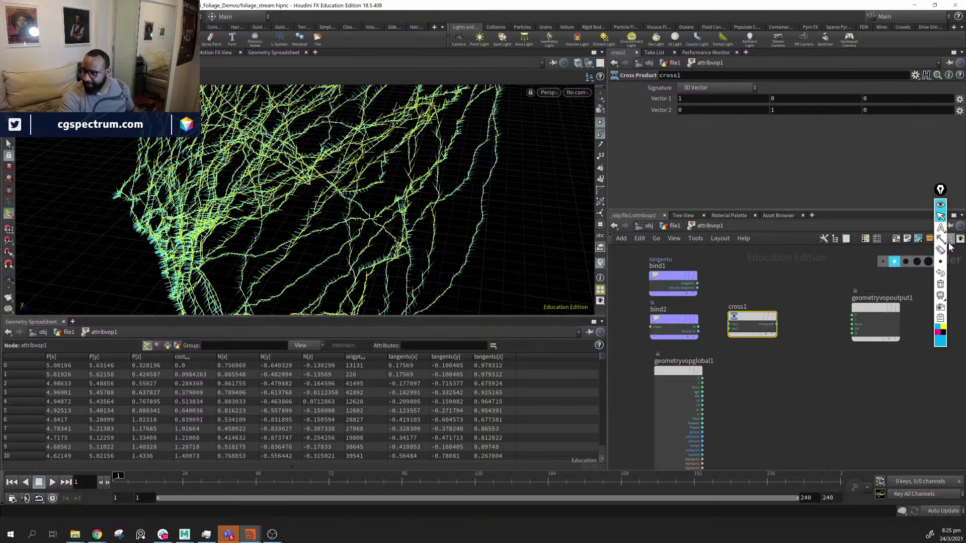
Annotate a point on the outermost path curve with a yellow arrow pointing upward along its tangent
alt+drag(513, 197, 387, 193)
alt+right_drag(388, 193, 418, 207)
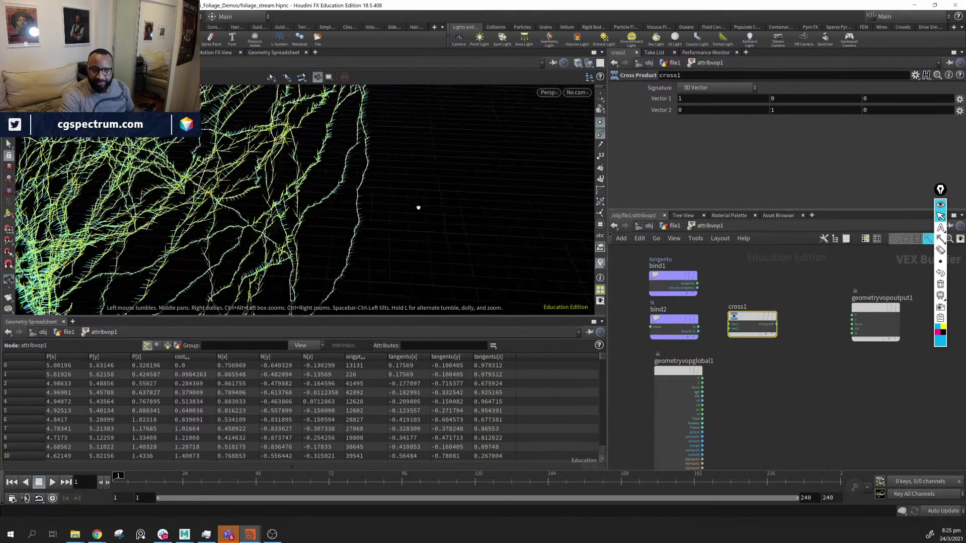
alt+middle_drag(418, 207, 349, 191)
alt+right_drag(350, 191, 423, 197)
alt+middle_drag(423, 197, 333, 203)
alt+right_drag(334, 203, 431, 227)
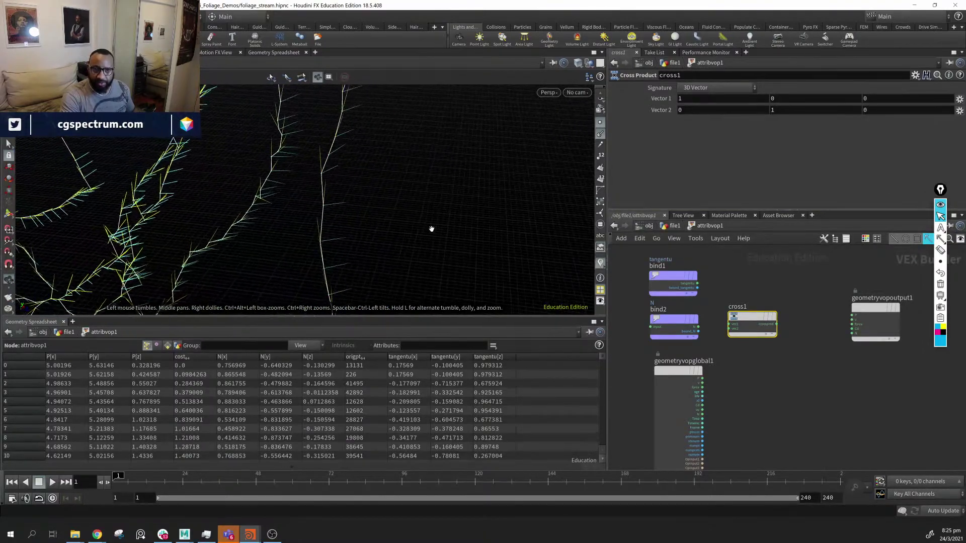
alt+middle_drag(431, 228, 390, 220)
alt+right_drag(390, 220, 406, 218)
alt+drag(406, 218, 477, 194)
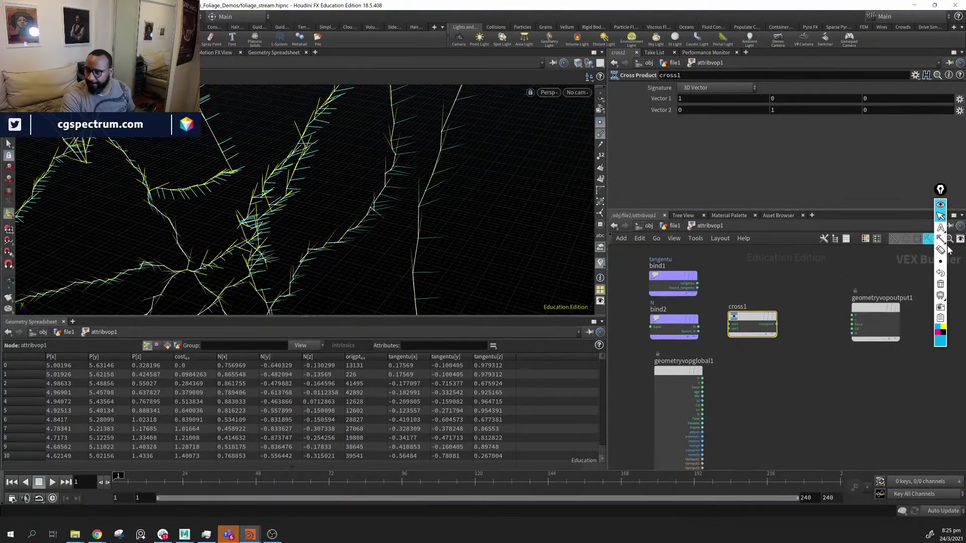
click(939, 239)
click(943, 327)
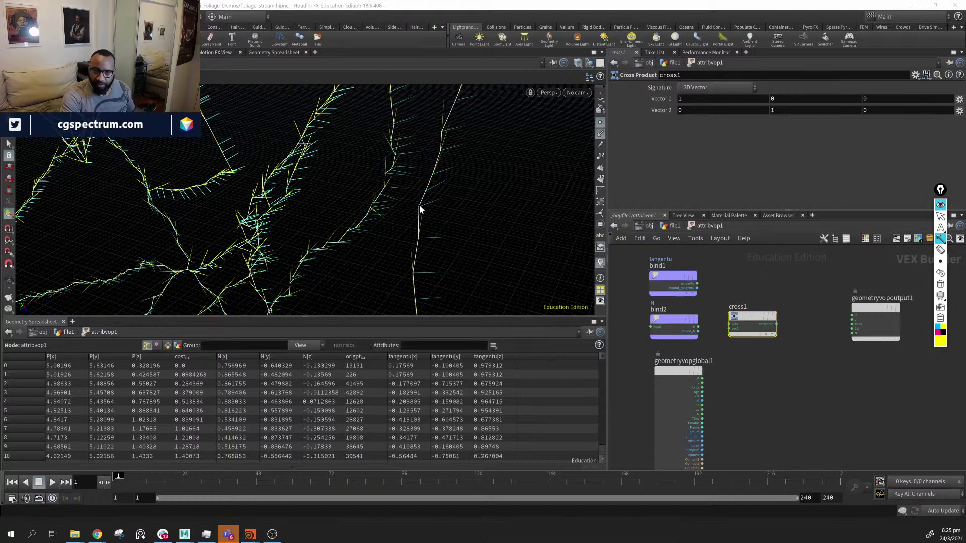
drag(420, 205, 421, 140)
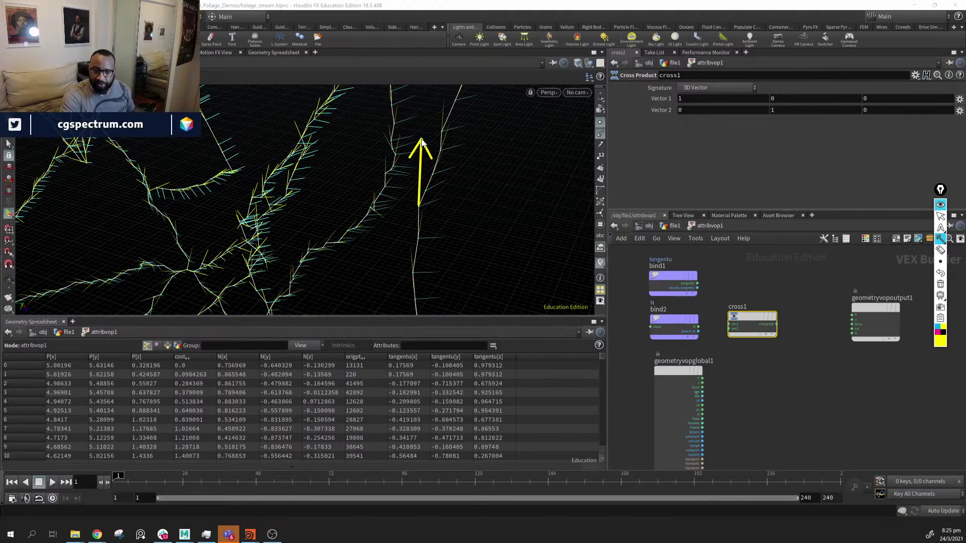
From the yellow arrow's base, draw a blue arrow along the normal and a pink arrow for the perpendicular cross product direction
click(937, 326)
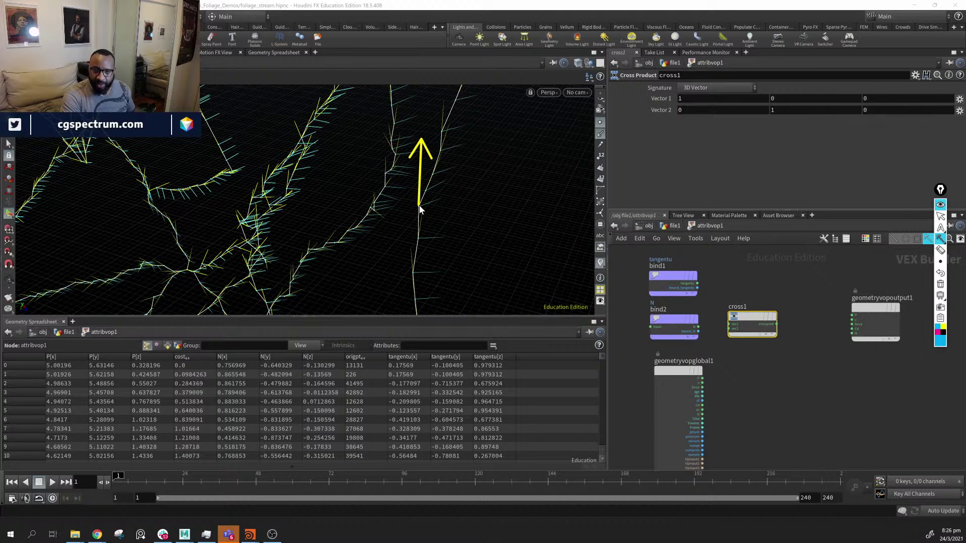
drag(419, 205, 498, 184)
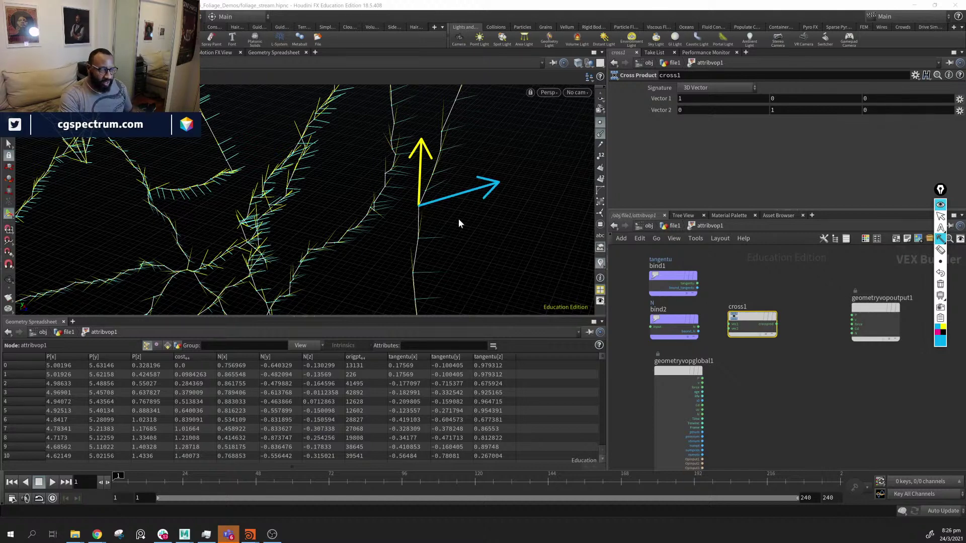
click(938, 333)
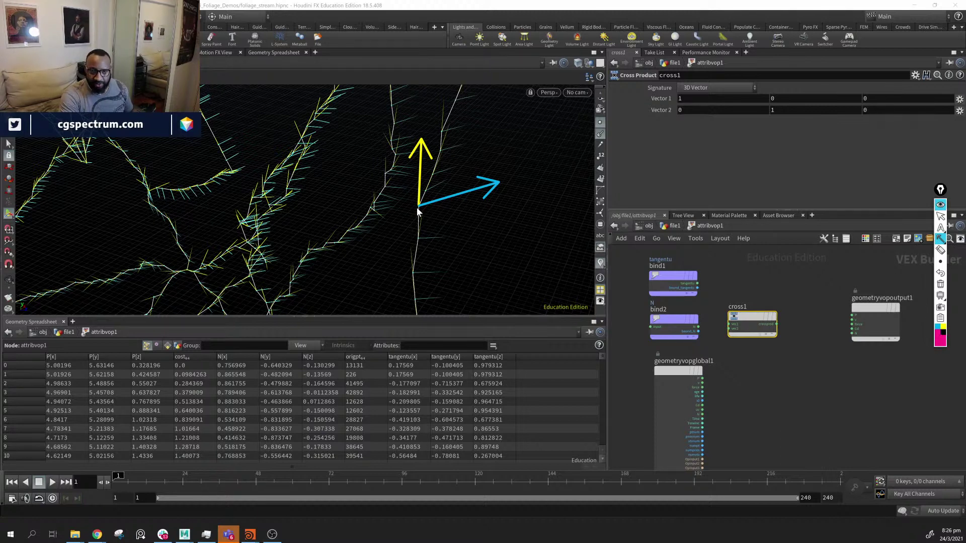
drag(412, 211, 385, 237)
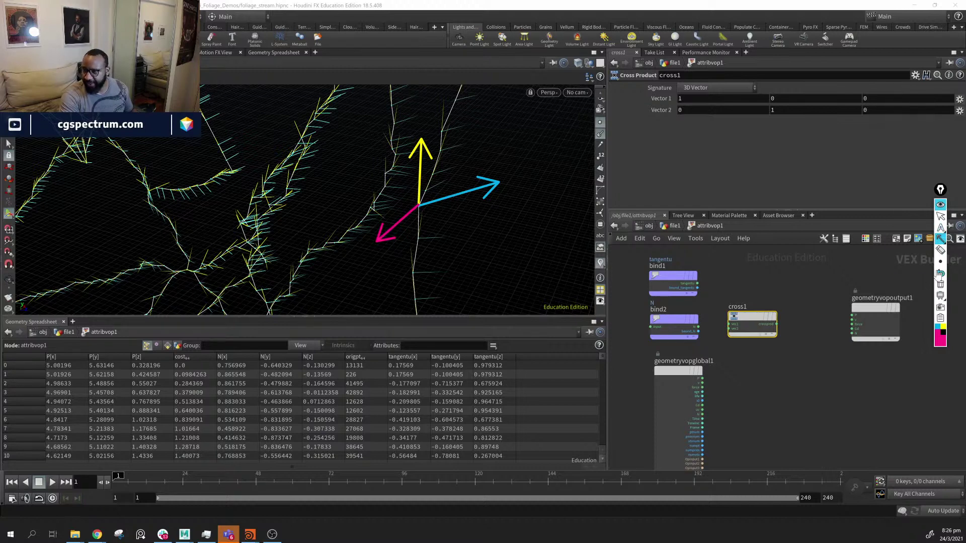
Draw a pink right-angle mark between the yellow and pink arrows at their shared base, and leave drawing mode
mouse_move(939, 241)
click(893, 239)
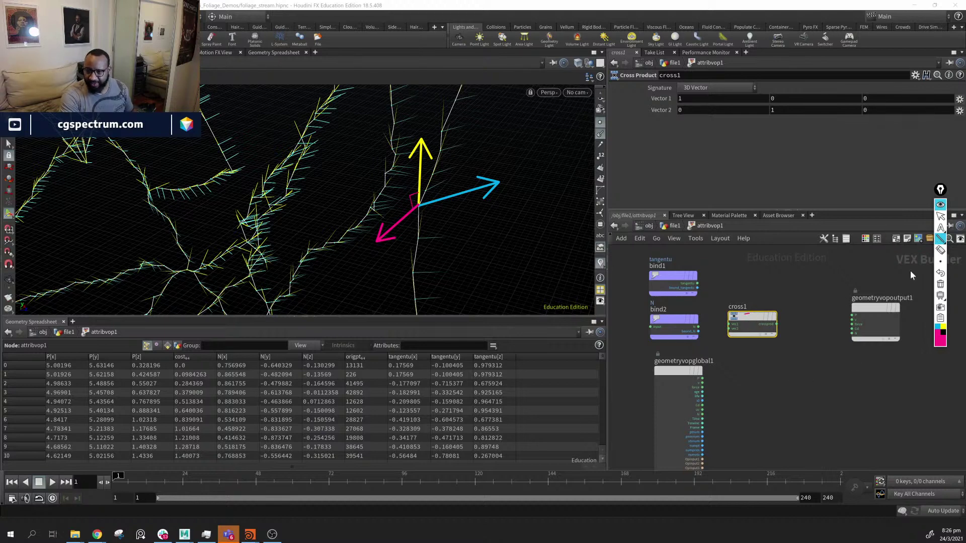
click(940, 216)
Connect the tangentu Bind output to the first vector input of cross1 and the N Bind output to its second
drag(760, 318, 773, 299)
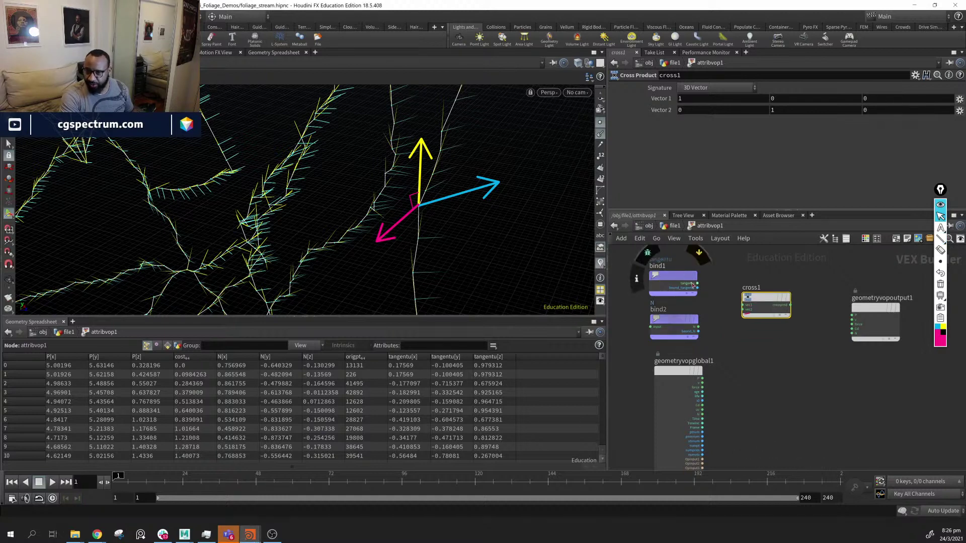
drag(697, 283, 726, 306)
click(742, 305)
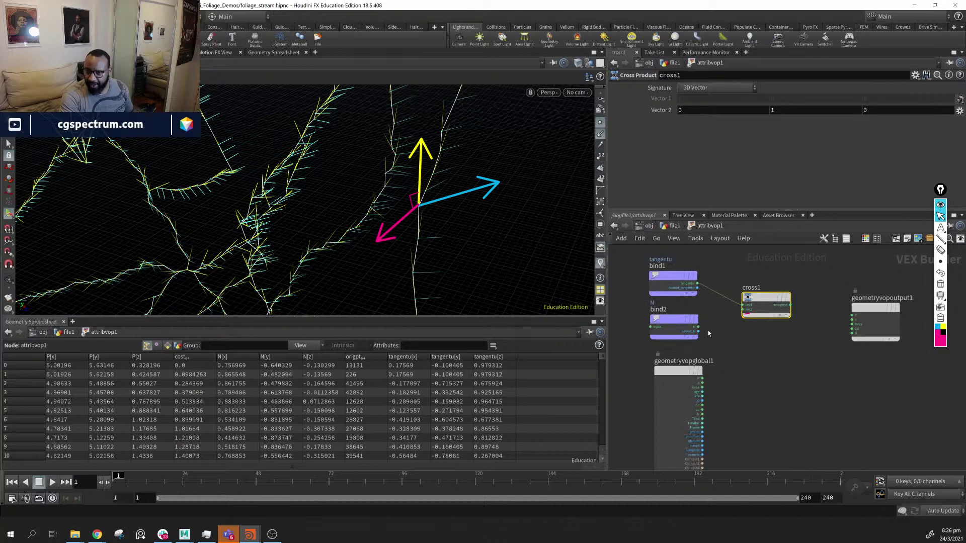
click(698, 326)
click(741, 310)
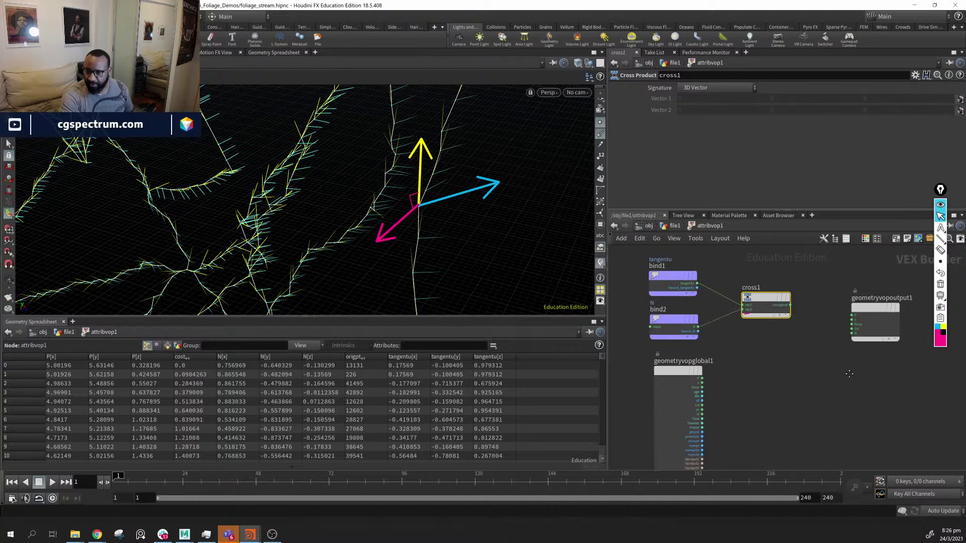
Move geometryvopoutput1 lower in the network to free up space after cross1
middle_drag(827, 324, 762, 335)
drag(808, 328, 847, 376)
mouse_move(694, 310)
mouse_down()
mouse_move(683, 341)
mouse_move(682, 317)
mouse_up()
key(Tab)
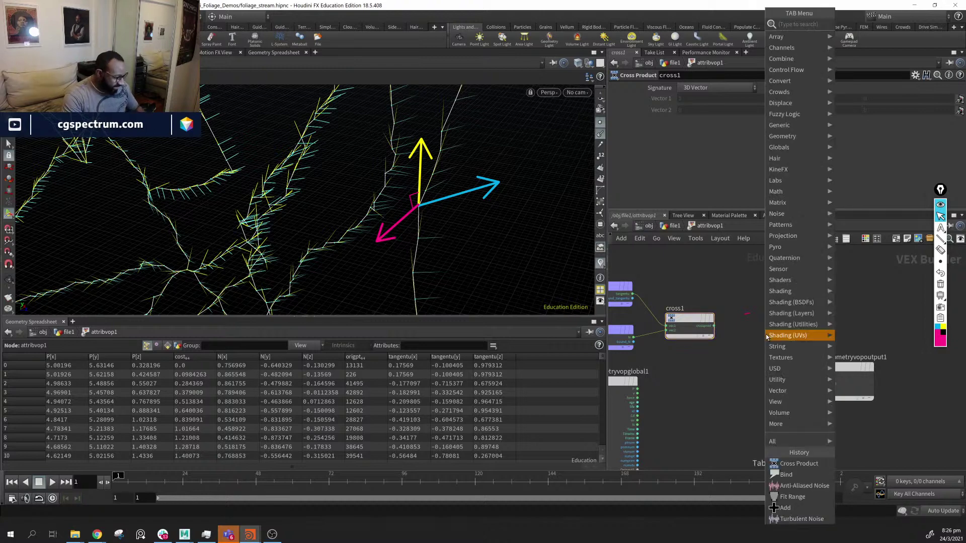
text(bi)
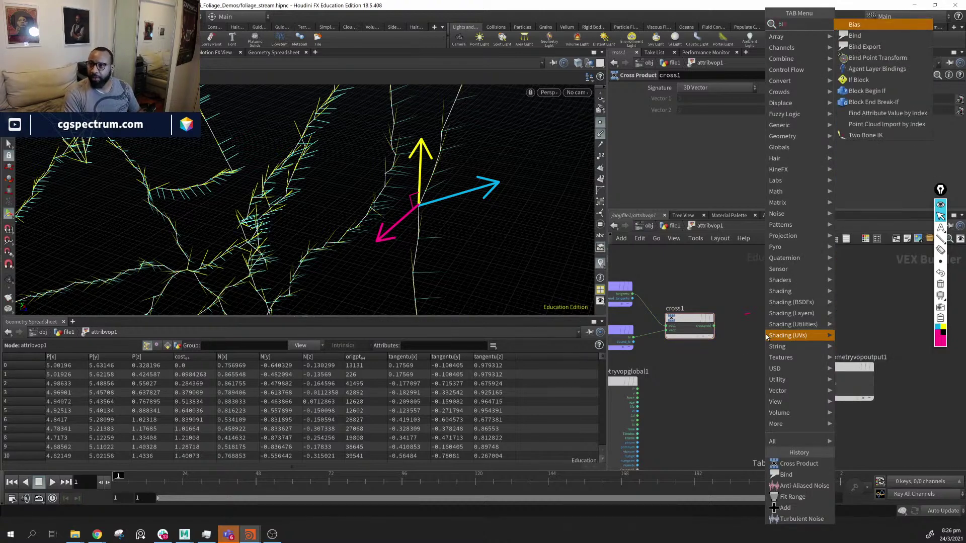
key(Down)
key(Down)
key(Return)
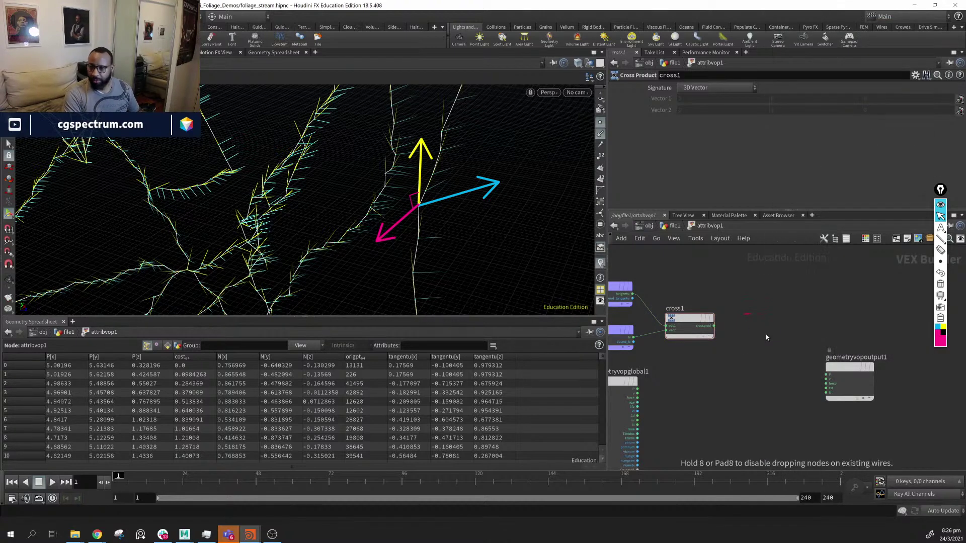
click(766, 336)
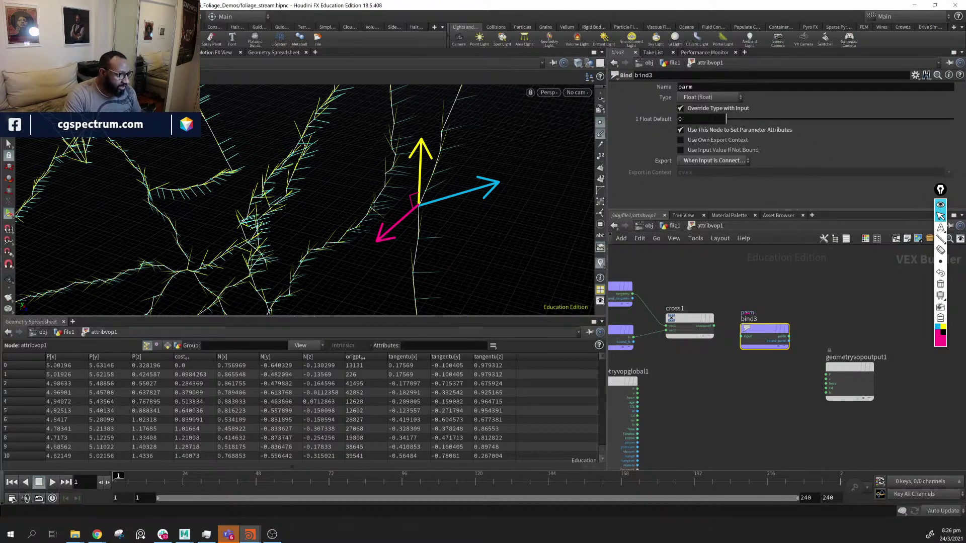
middle_drag(696, 280, 762, 267)
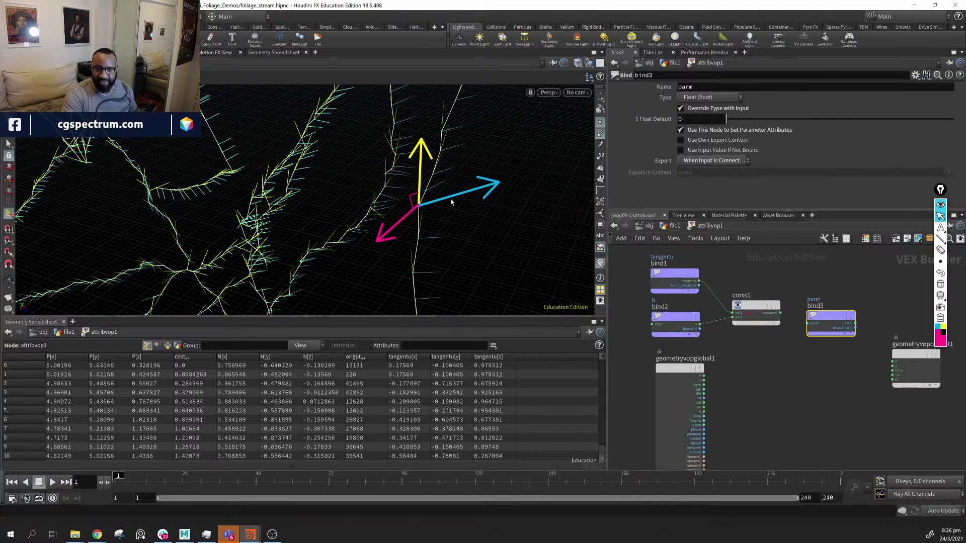
middle_drag(783, 377, 727, 379)
mouse_move(775, 325)
mouse_down()
mouse_move(795, 310)
mouse_move(789, 298)
mouse_up()
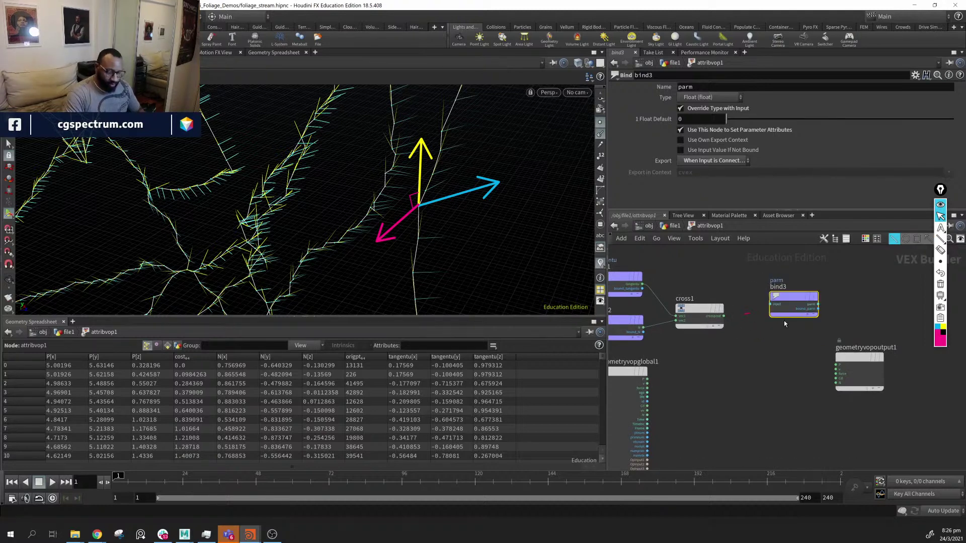
key(Delete)
Add a Bind node between cross1 and geometryvopoutput1
key(Tab)
text(n)
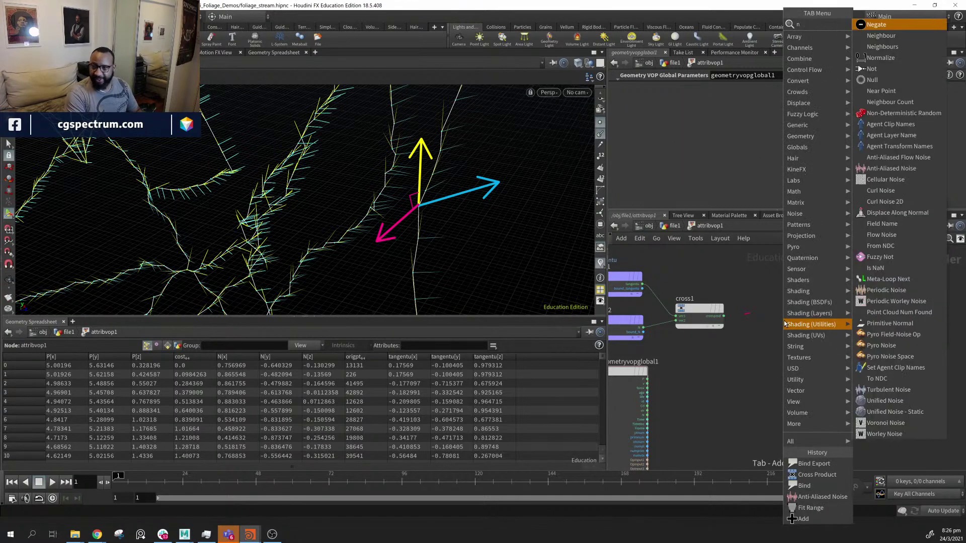
key(BackSpace)
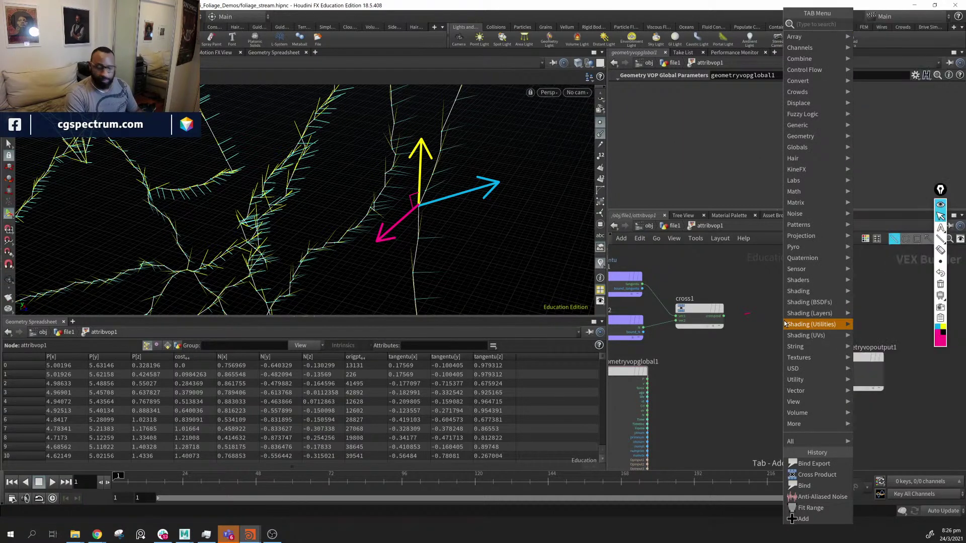
text(bind)
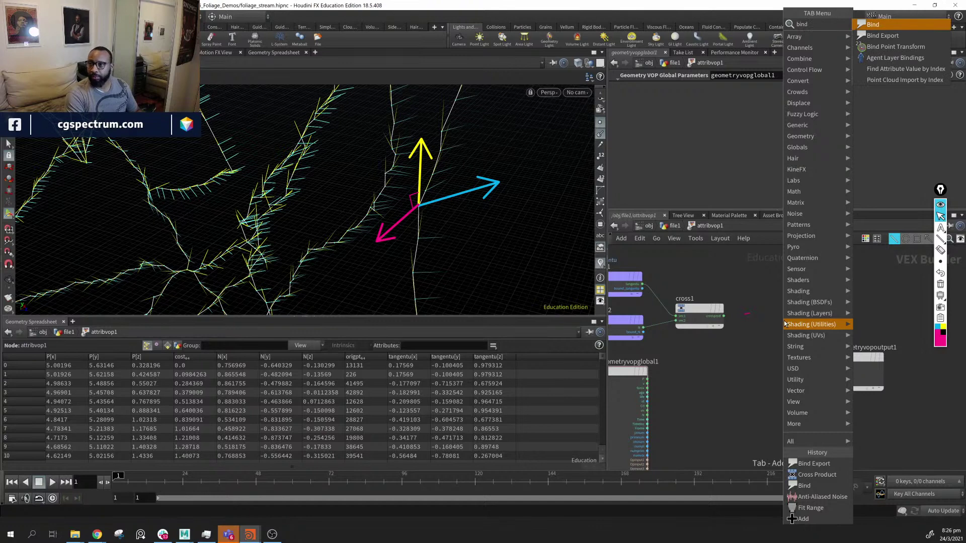
key(Return)
click(784, 321)
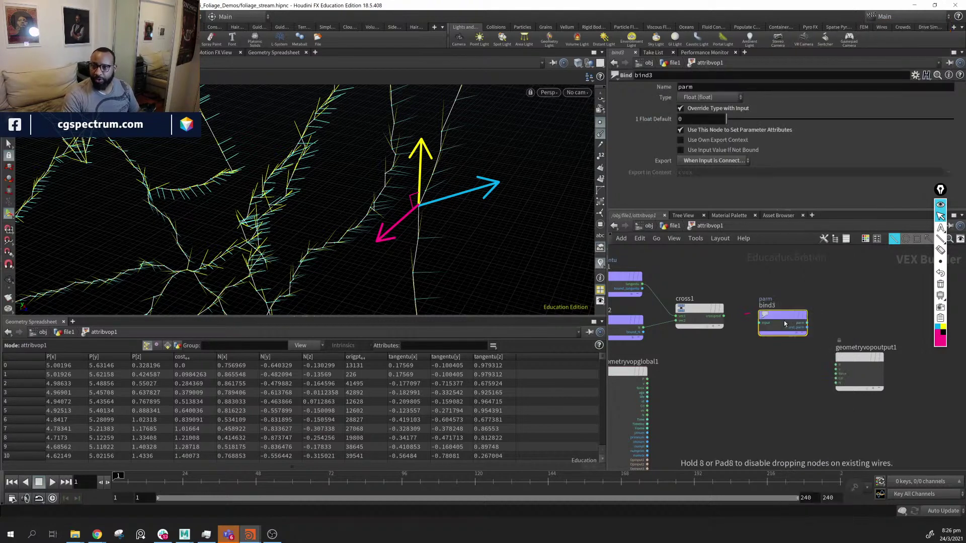
Name the new Bind parameter temp, set its type to Vector, and feed the cross1 output into it
double_click(700, 89)
text(temp)
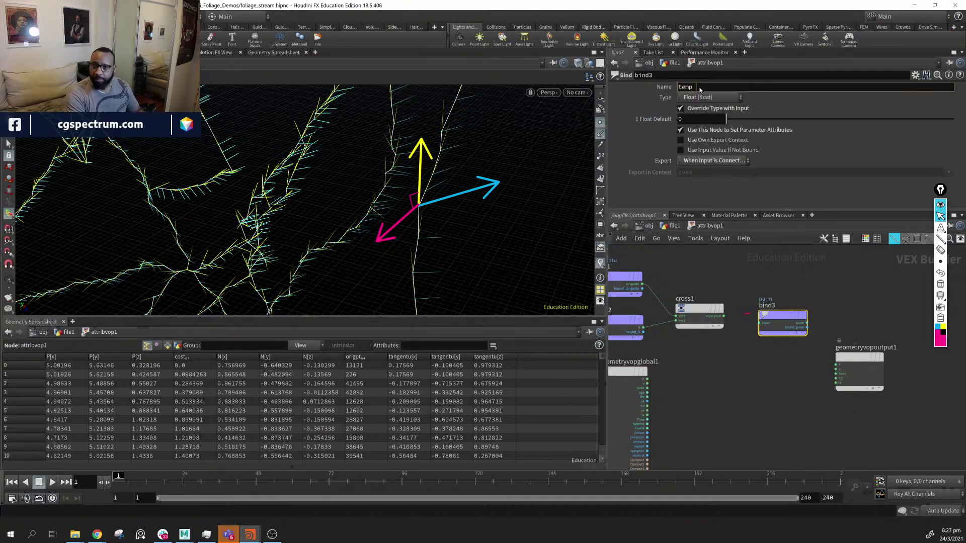
click(709, 97)
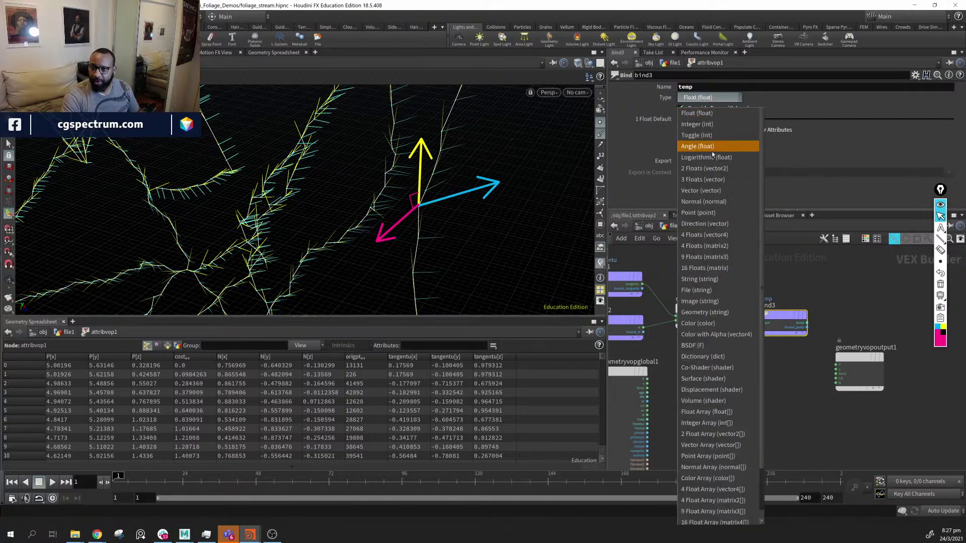
click(704, 190)
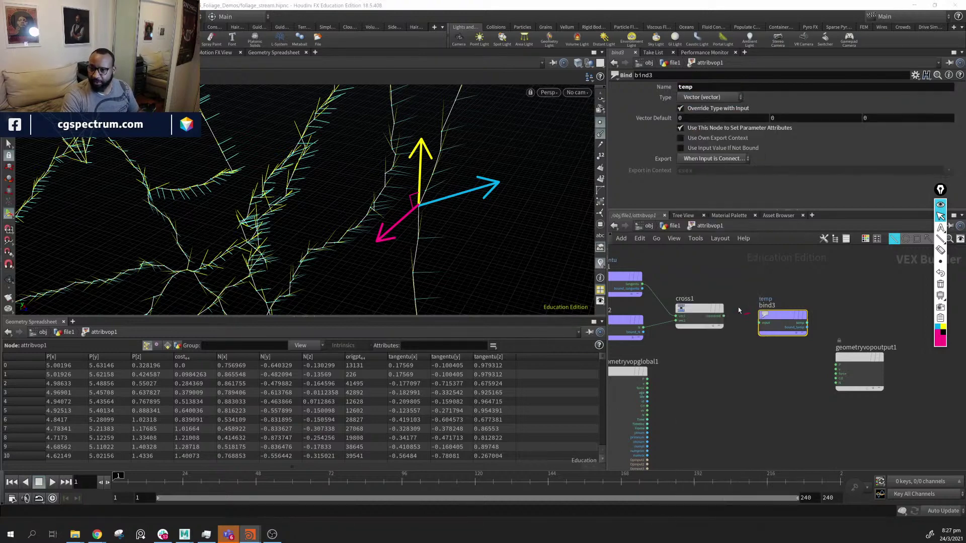
drag(723, 316, 787, 312)
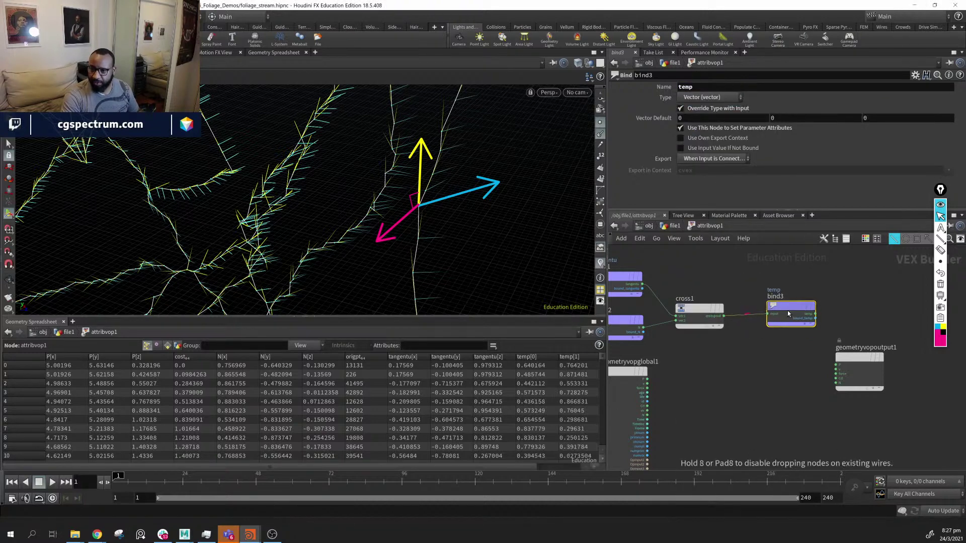
Attach a Visualize node to the temp Bind output and set its visualizer to the Marker type with Vector style
key(x)
click(790, 308)
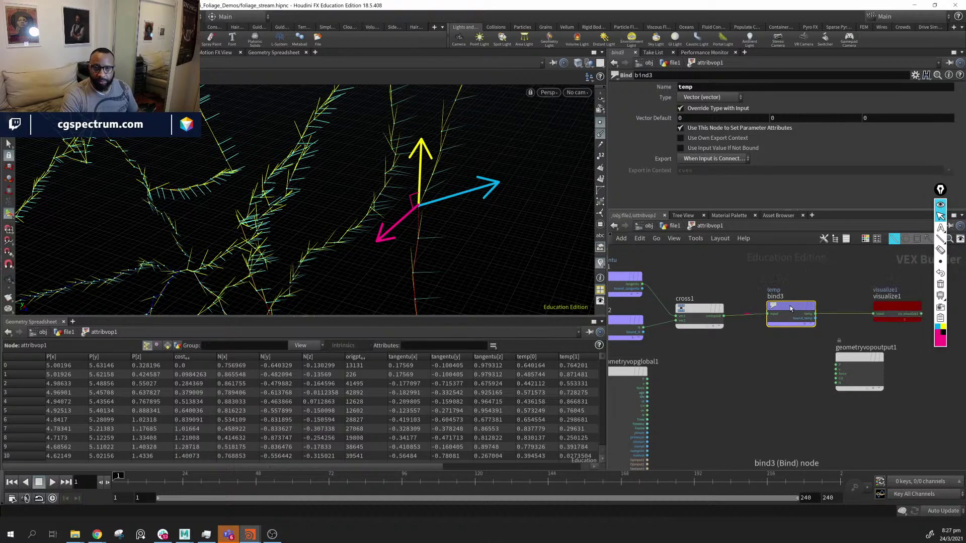
click(895, 311)
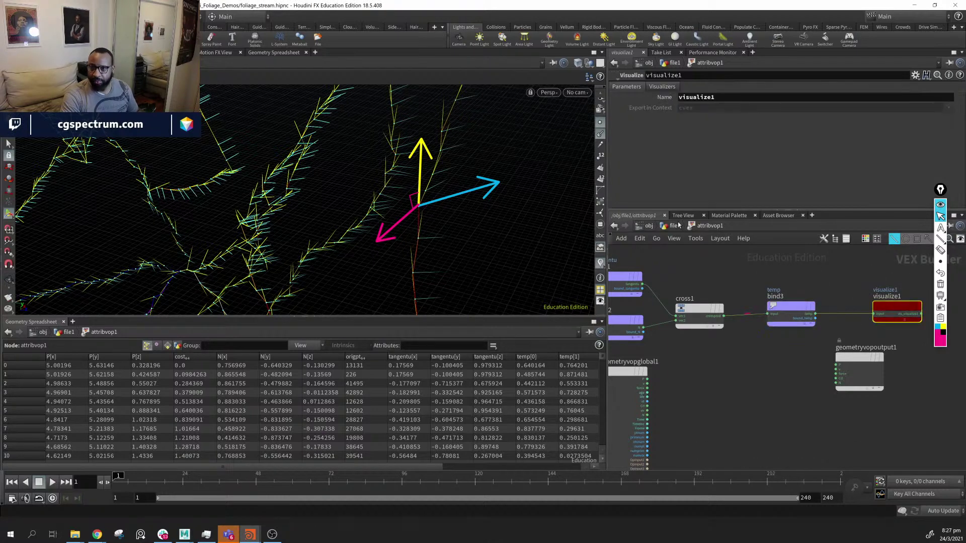
click(673, 87)
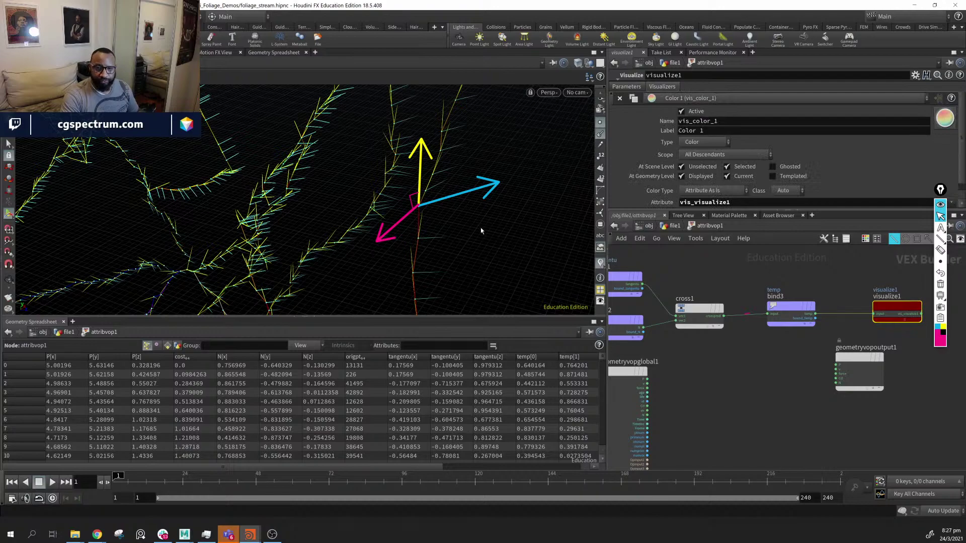
drag(499, 238, 430, 211)
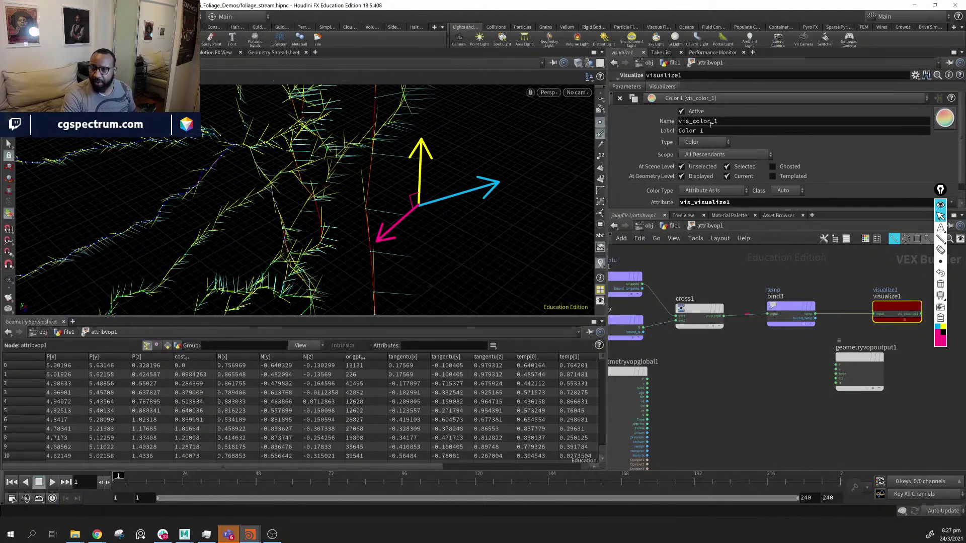
scroll(711, 139, down, 1)
scroll(706, 141, down, 1)
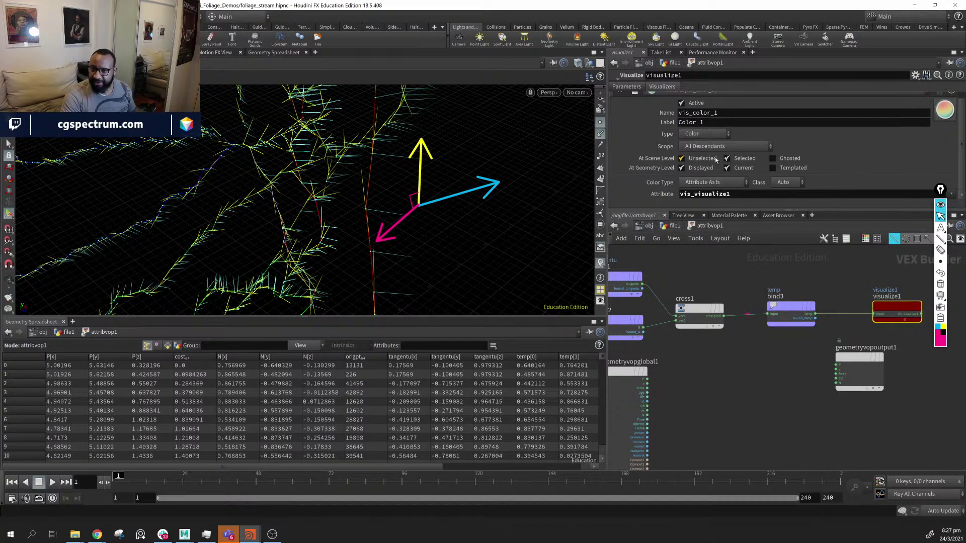
click(707, 134)
click(702, 153)
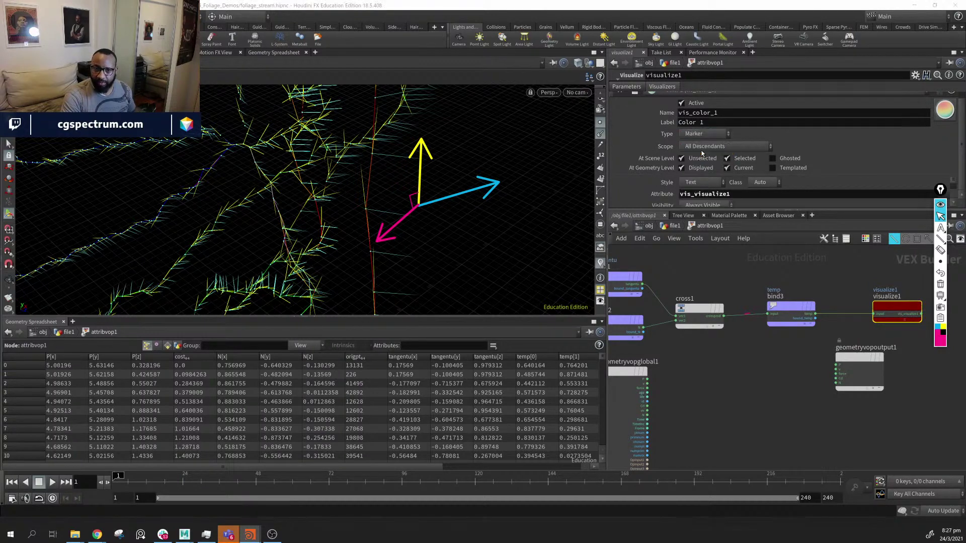
click(697, 184)
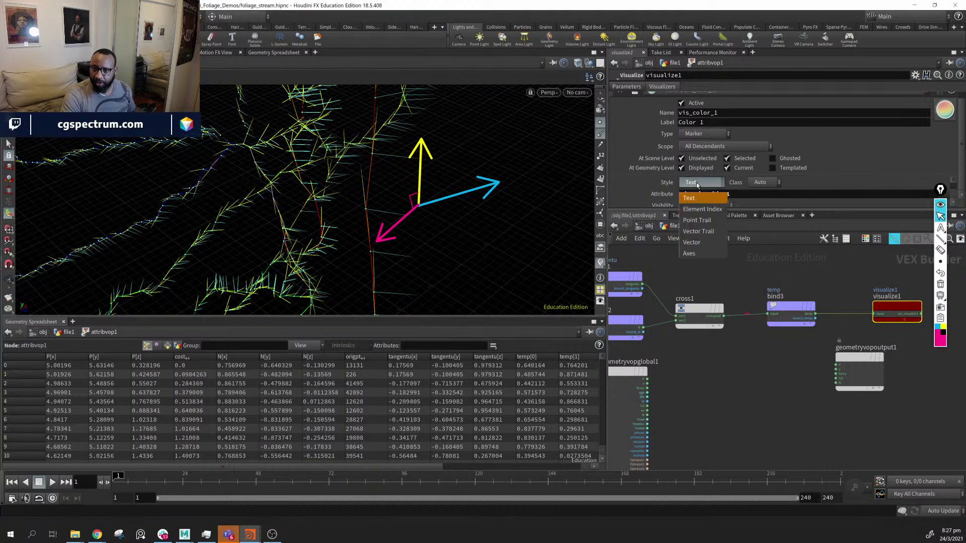
click(707, 241)
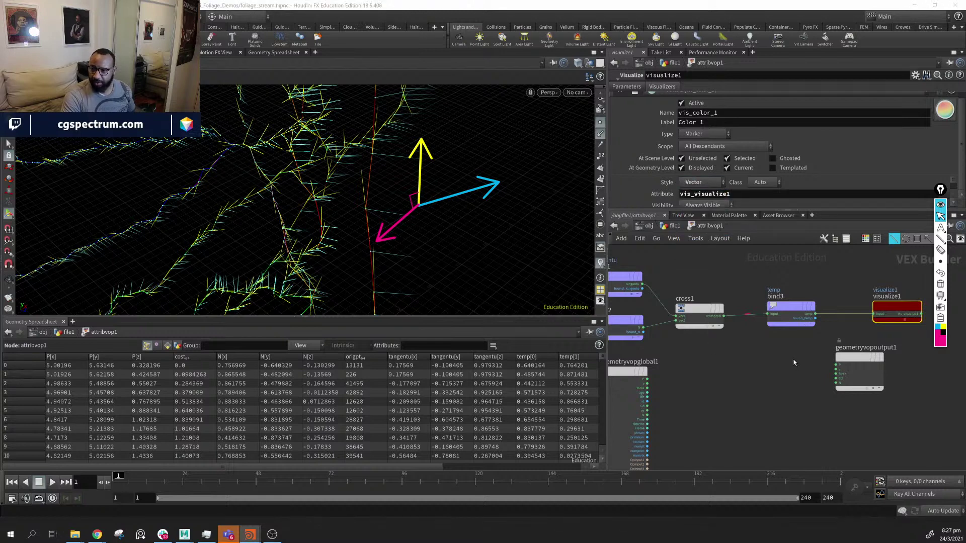
Set the marker color of the vector visualizer to the bright red swatch
middle_drag(794, 363, 765, 356)
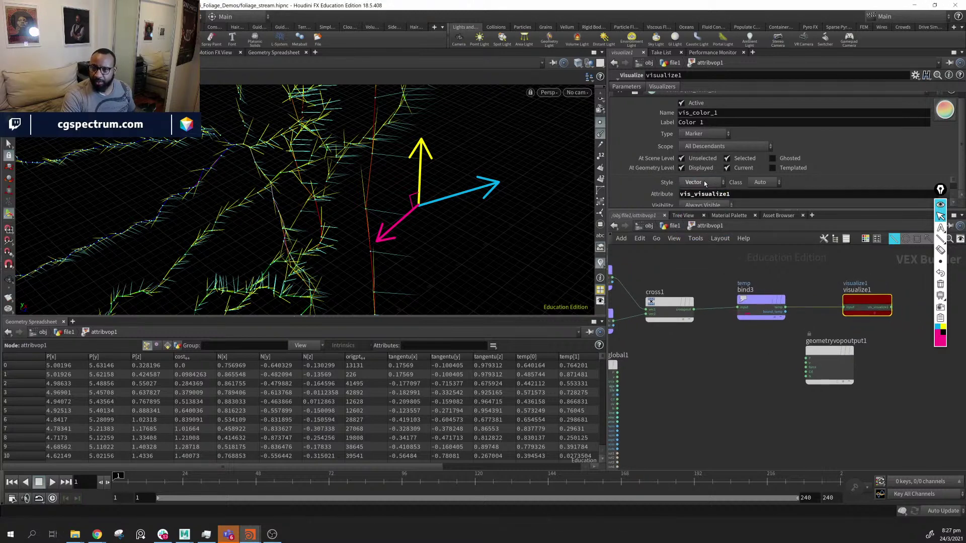
scroll(705, 185, down, 2)
scroll(706, 190, up, 2)
drag(870, 304, 863, 303)
mouse_move(452, 226)
alt+mouse_down()
mouse_move(424, 232)
mouse_move(453, 224)
alt+mouse_up()
alt+right_drag(453, 224, 474, 220)
alt+drag(474, 220, 558, 196)
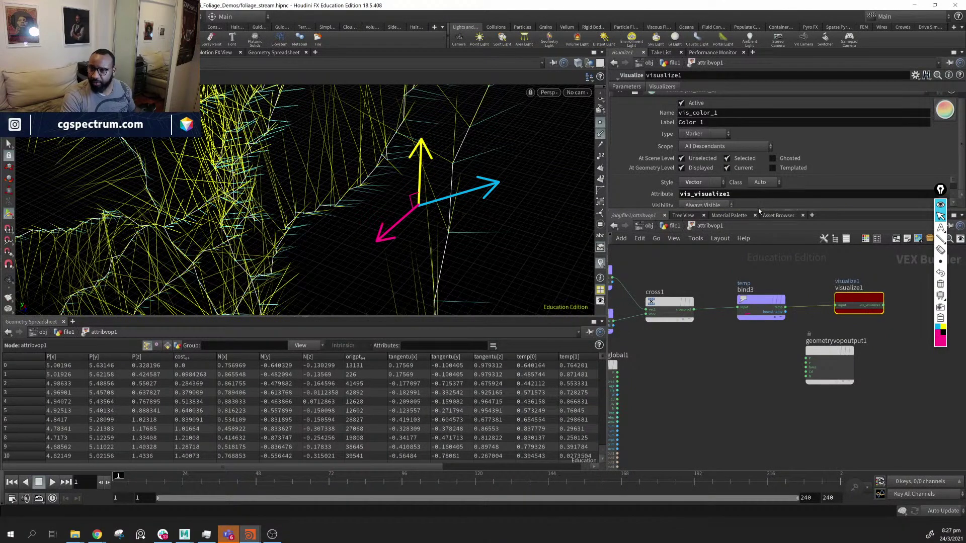
drag(758, 210, 758, 306)
click(699, 283)
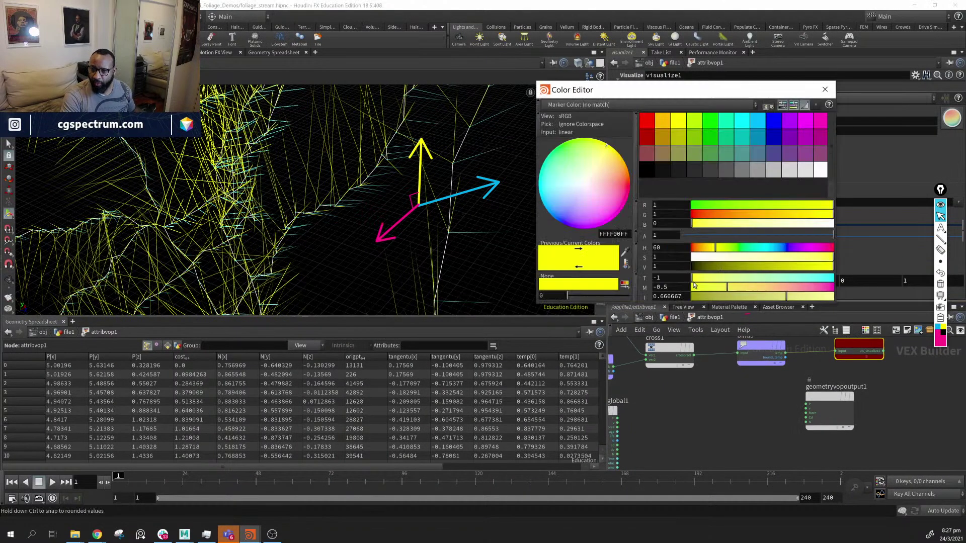
click(647, 121)
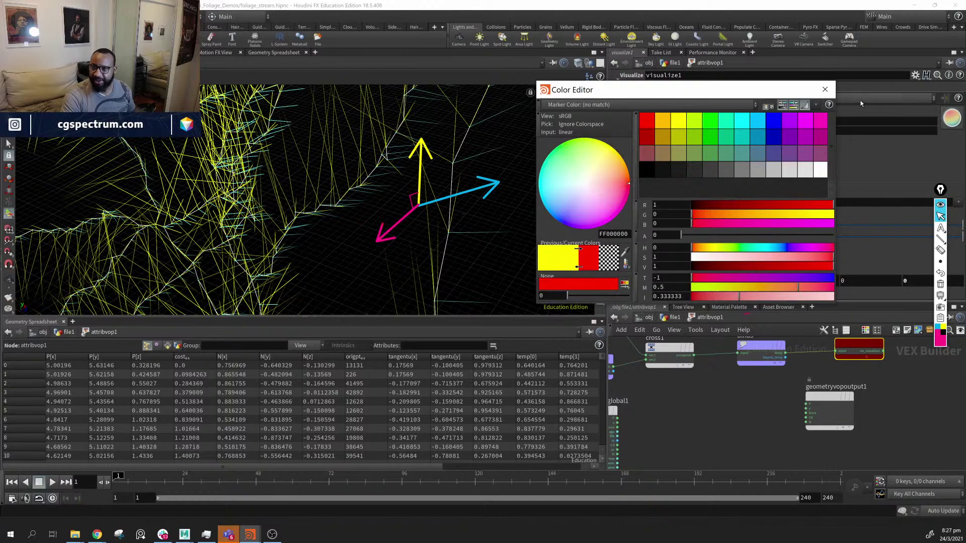
click(825, 89)
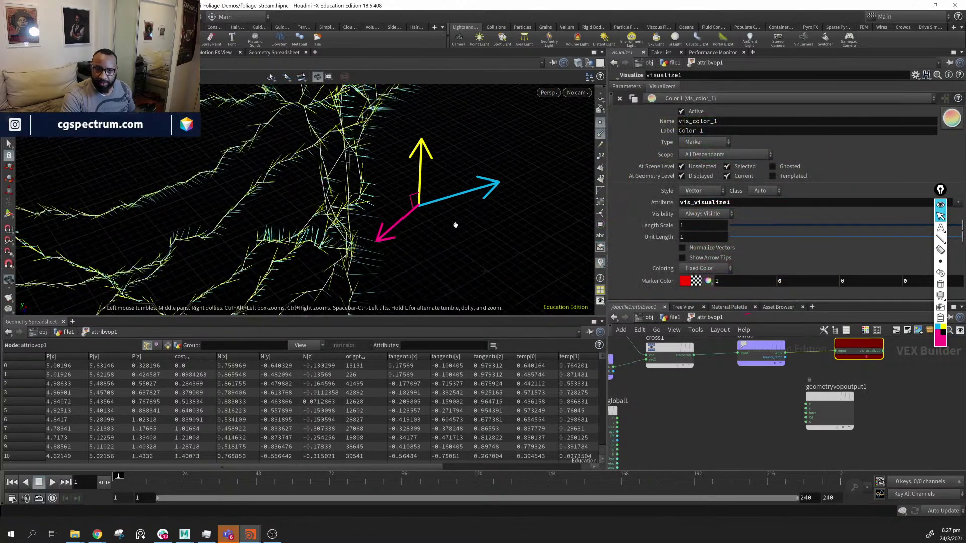
Set the alpha of the vector visualizer's red marker color to 1
alt+drag(455, 225, 502, 248)
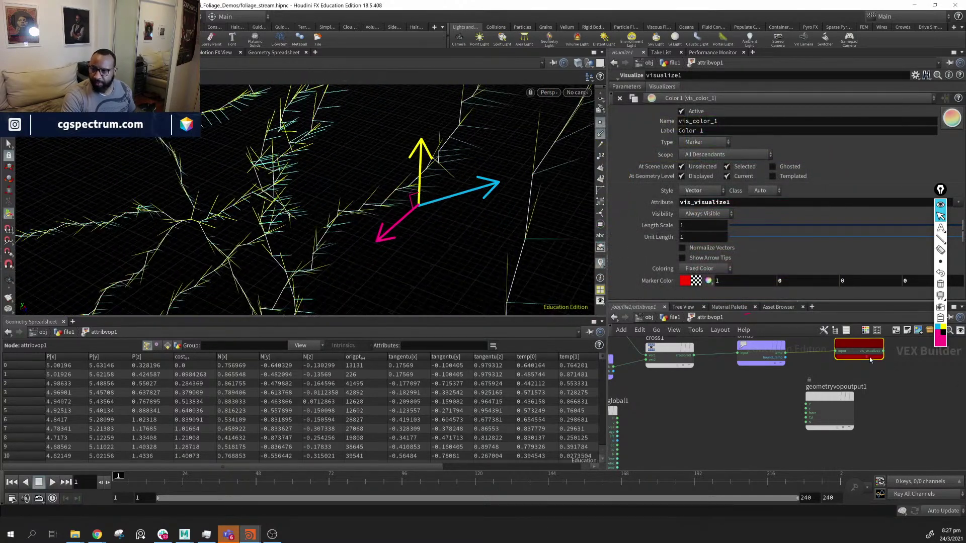
mouse_move(853, 345)
mouse_down()
mouse_move(810, 350)
mouse_move(850, 352)
mouse_up()
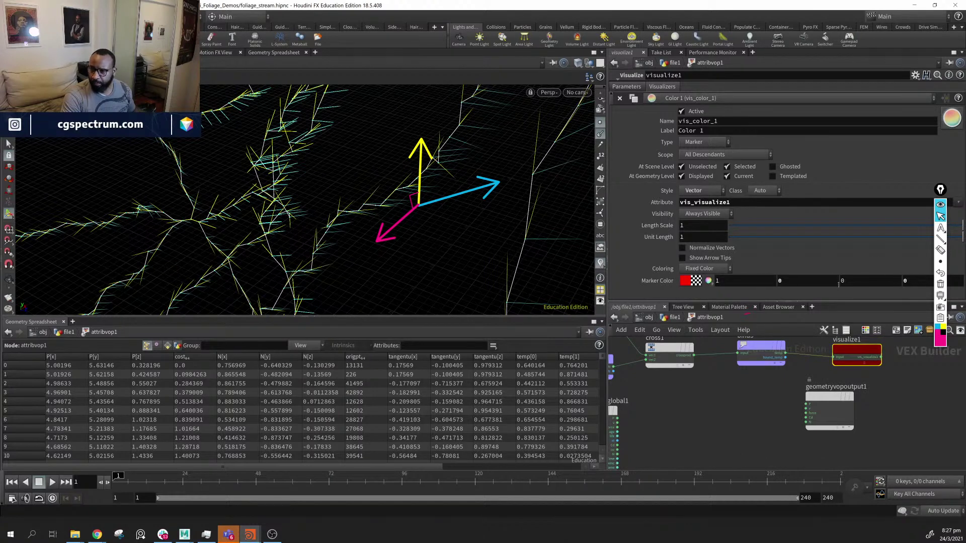
double_click(905, 283)
text(1)
key(Return)
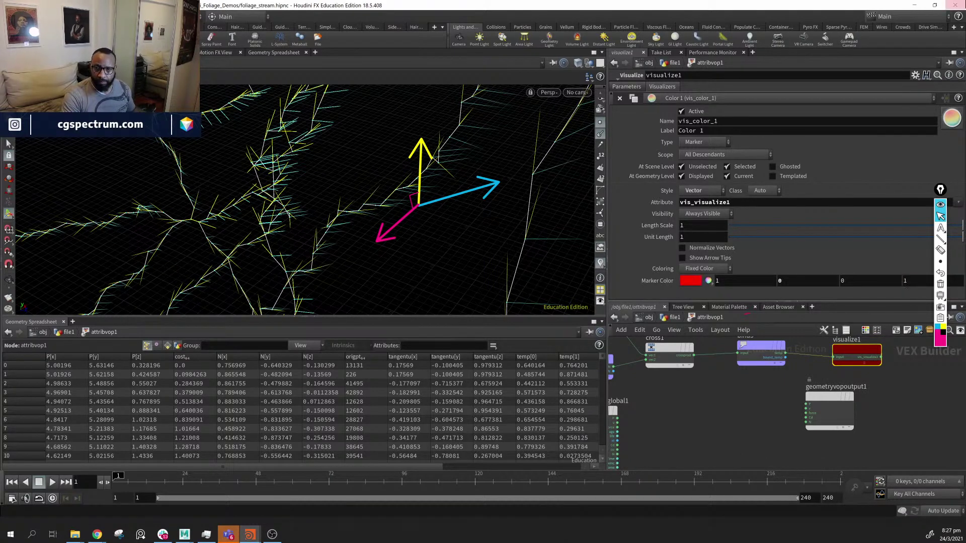
Reduce the vector visualizer's length scale to 0.124 and check the red vectors on the curves
alt+drag(300, 168, 438, 245)
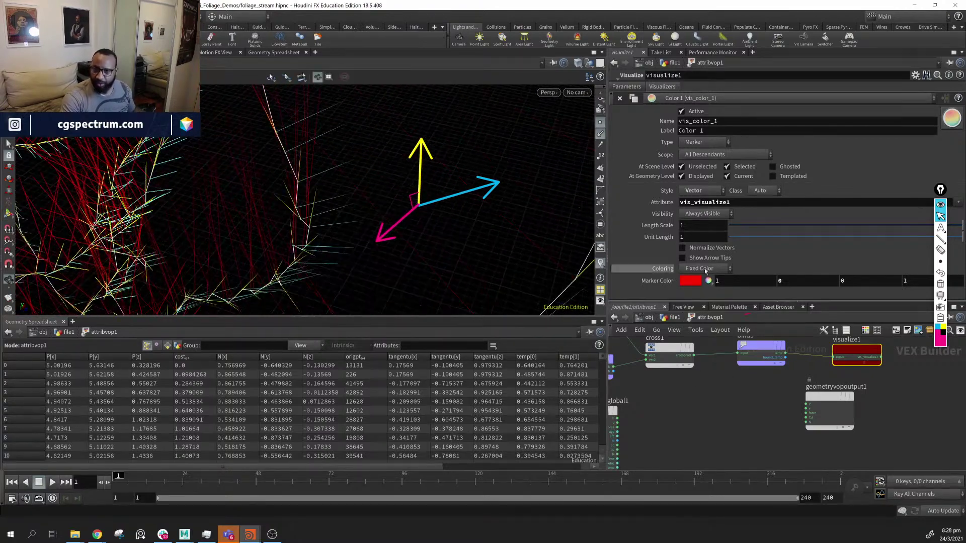
key(Escape)
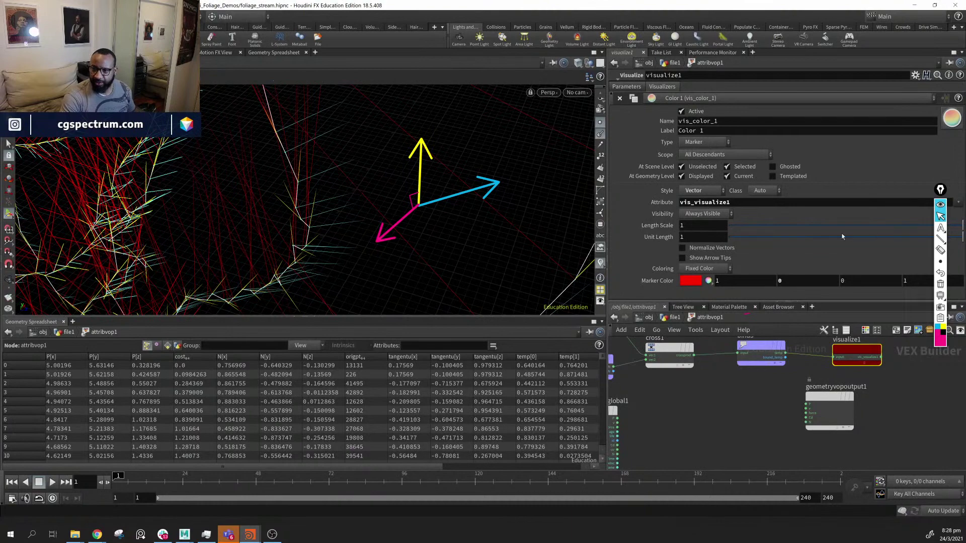
drag(900, 226, 757, 226)
drag(459, 226, 346, 221)
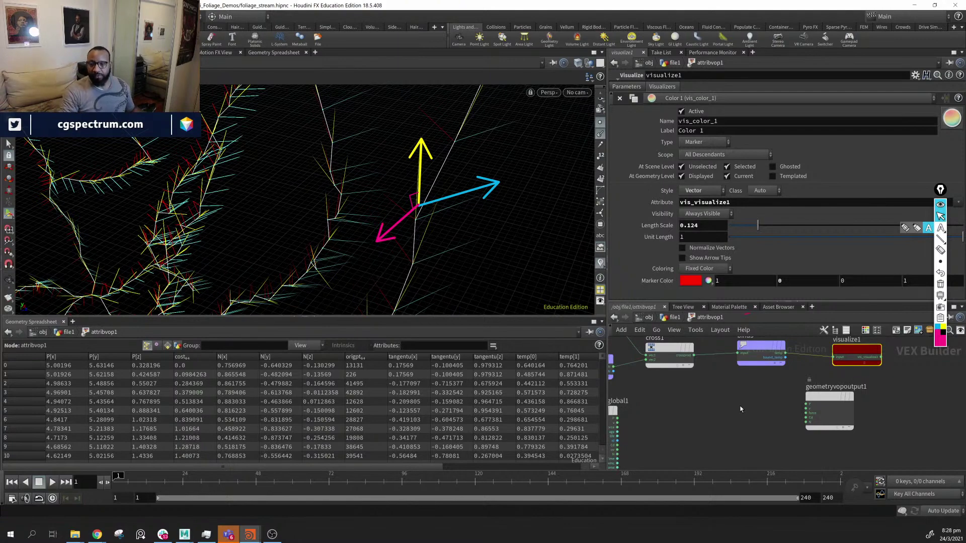
Delete the temp Bind node and the visualize1 node that follow cross1
middle_drag(751, 419, 738, 433)
drag(914, 355, 715, 385)
middle_drag(707, 400, 782, 427)
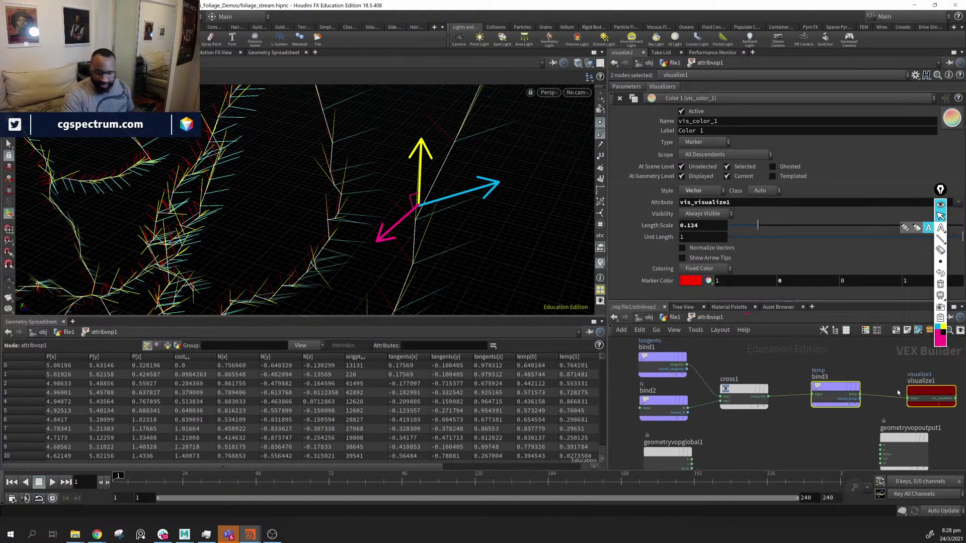
key(Delete)
mouse_move(750, 389)
mouse_down()
mouse_move(750, 402)
mouse_move(756, 397)
mouse_up()
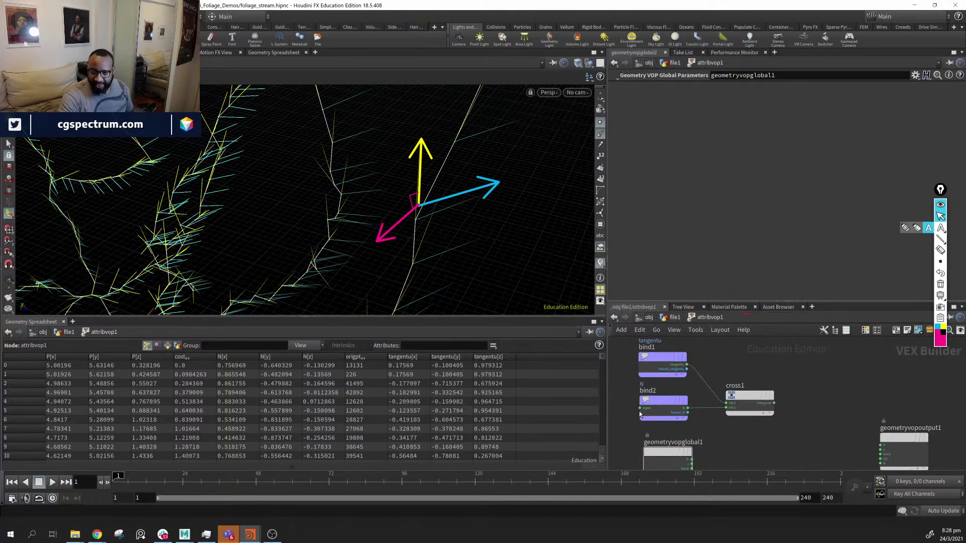
Space out the cross1 and bind2 nodes and rename the tangentu Bind node as y_axis
mouse_move(656, 403)
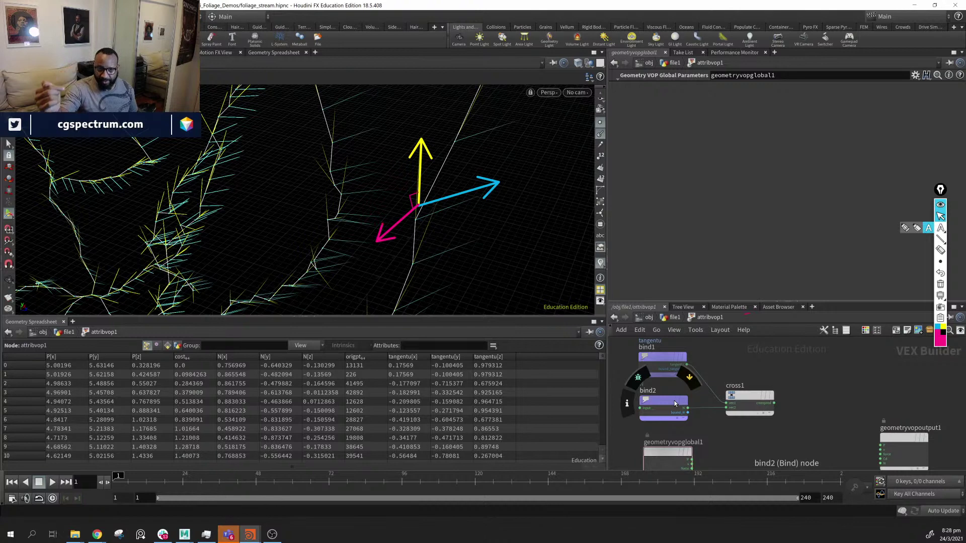
mouse_move(742, 396)
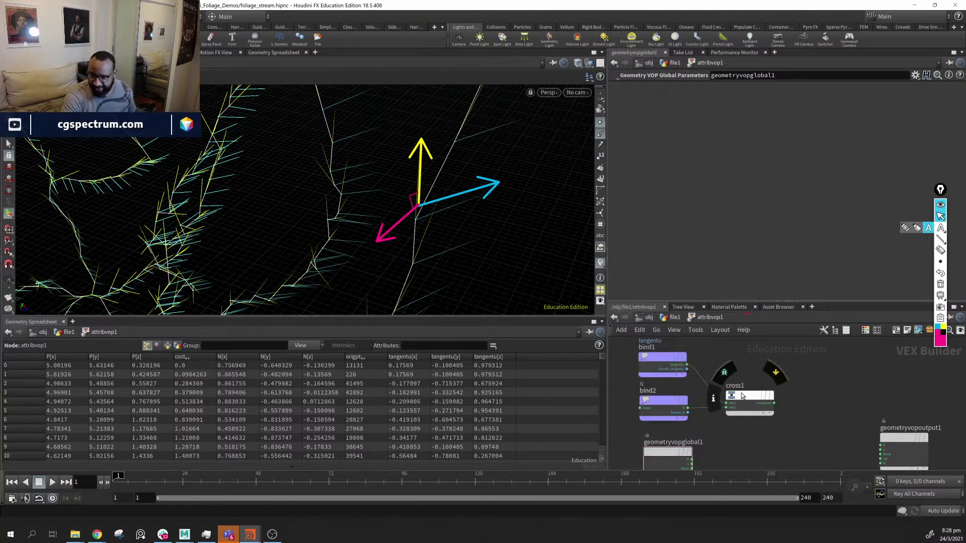
drag(742, 396, 750, 405)
drag(666, 400, 664, 407)
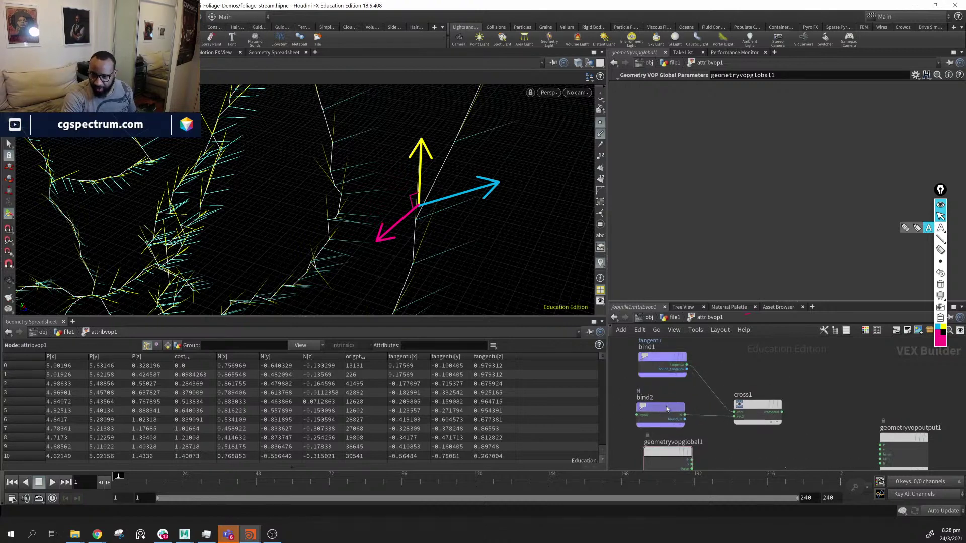
click(671, 364)
double_click(654, 347)
key(BackSpace)
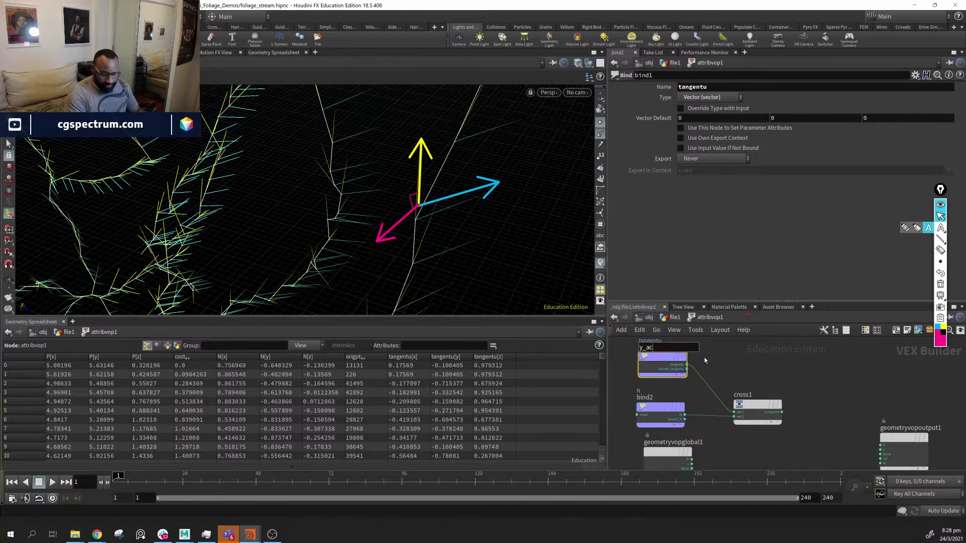
key(Return)
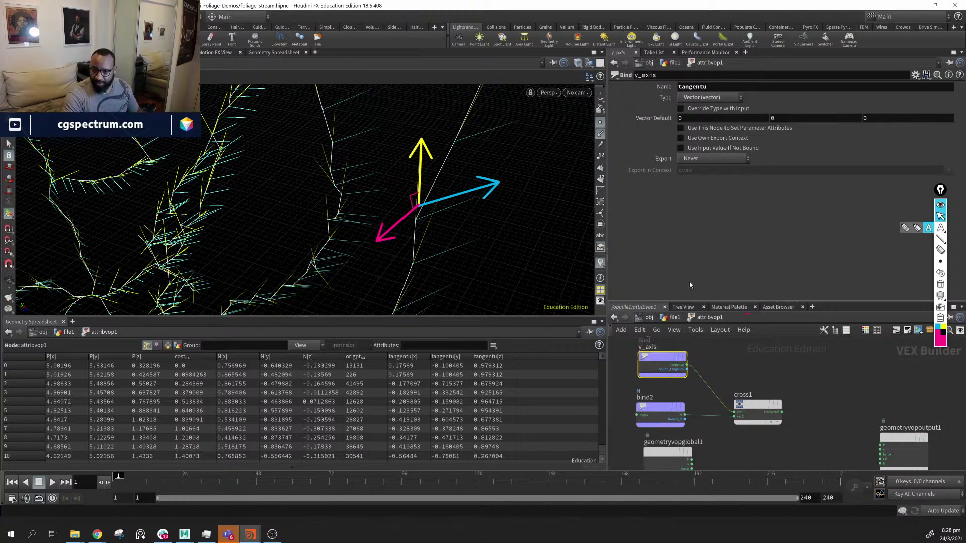
Rename the cross1 node as x_axis
double_click(748, 396)
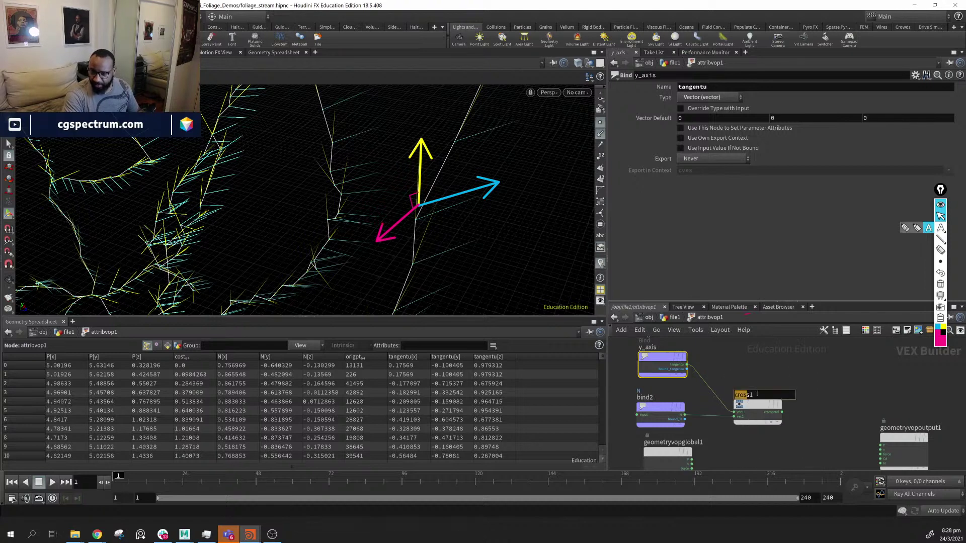
click(755, 395)
double_click(755, 395)
text(x_axix)
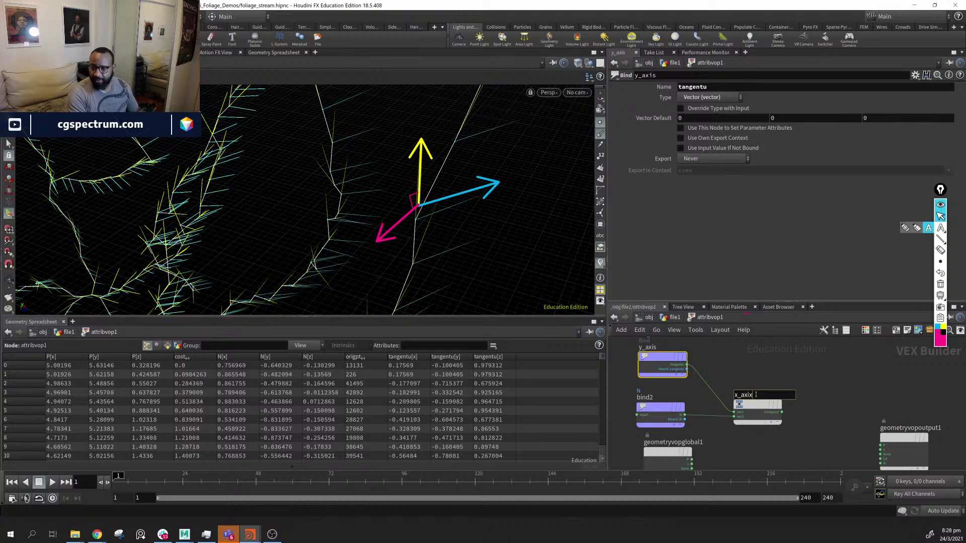
key(Return)
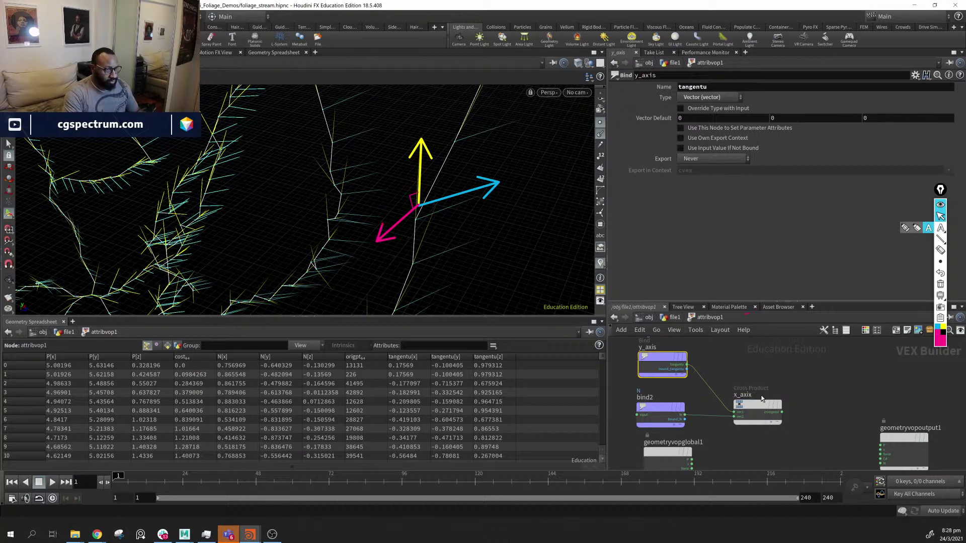
double_click(755, 396)
click(766, 396)
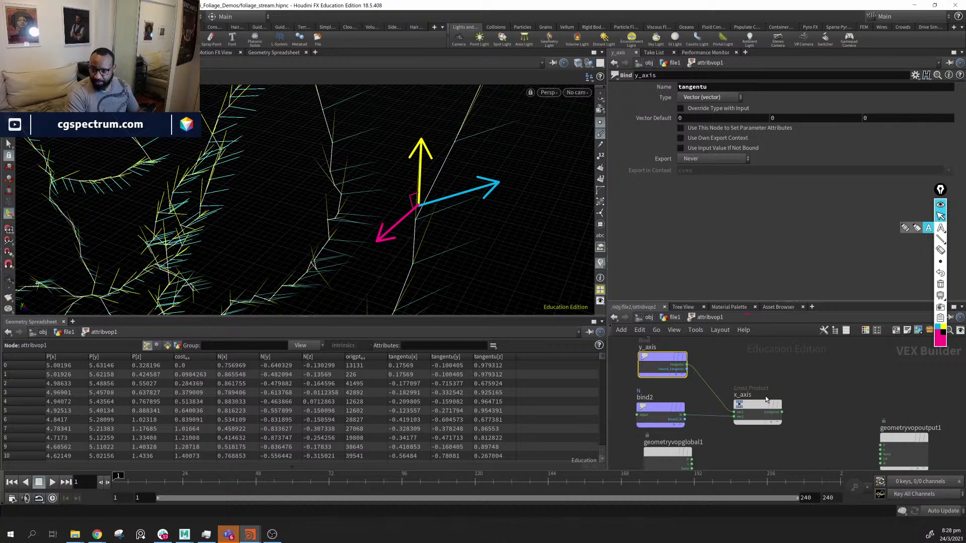
Add a second Cross Product node and feed it the tangentu output as first vector and the x_axis output as second
middle_drag(809, 403, 773, 388)
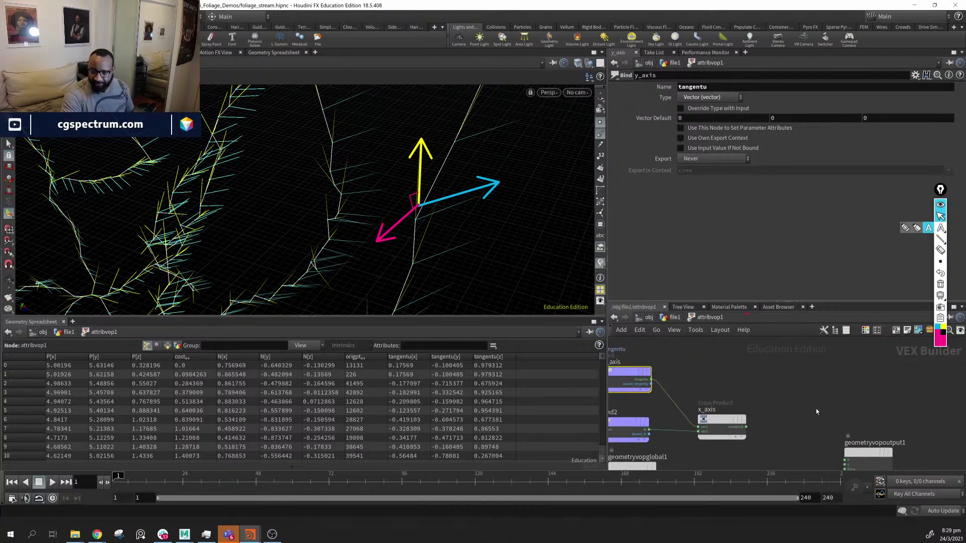
key(Tab)
text(c)
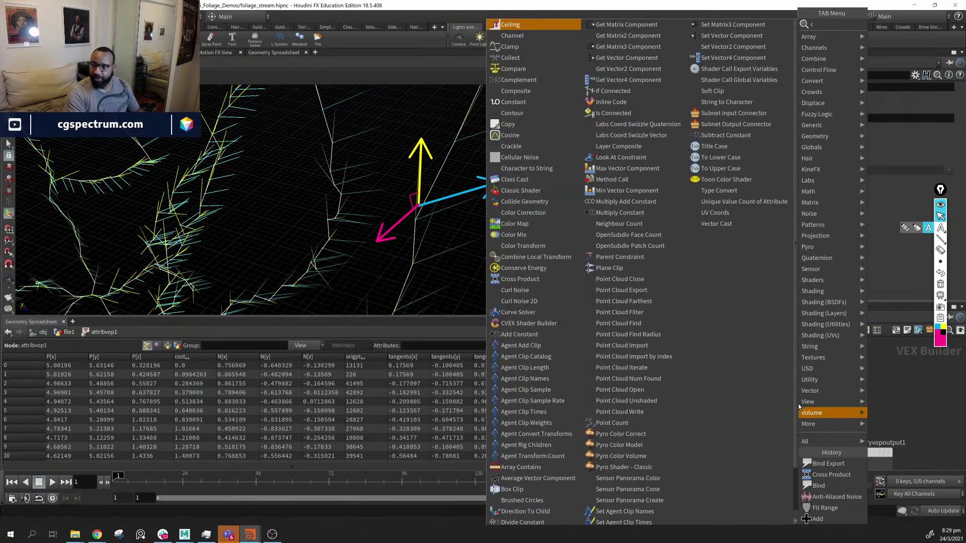
text(r)
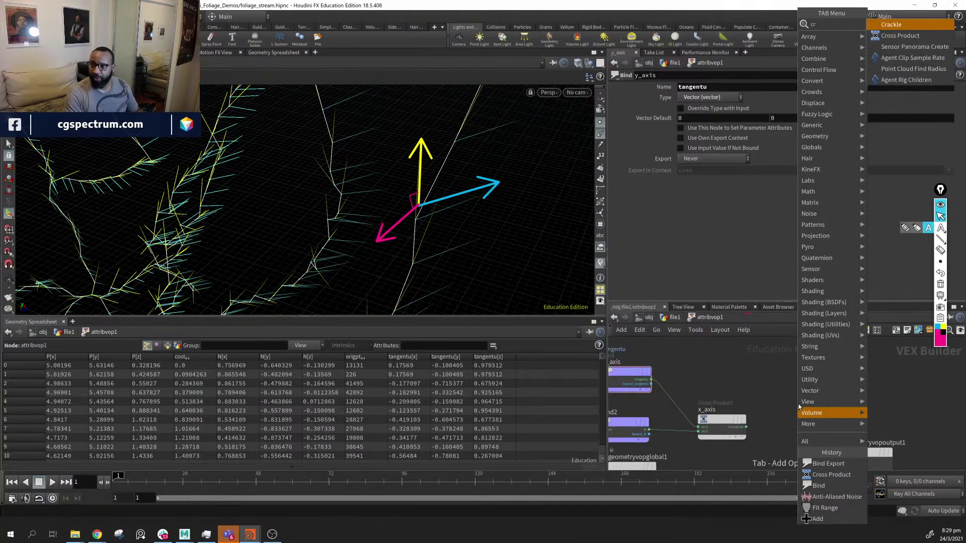
key(Return)
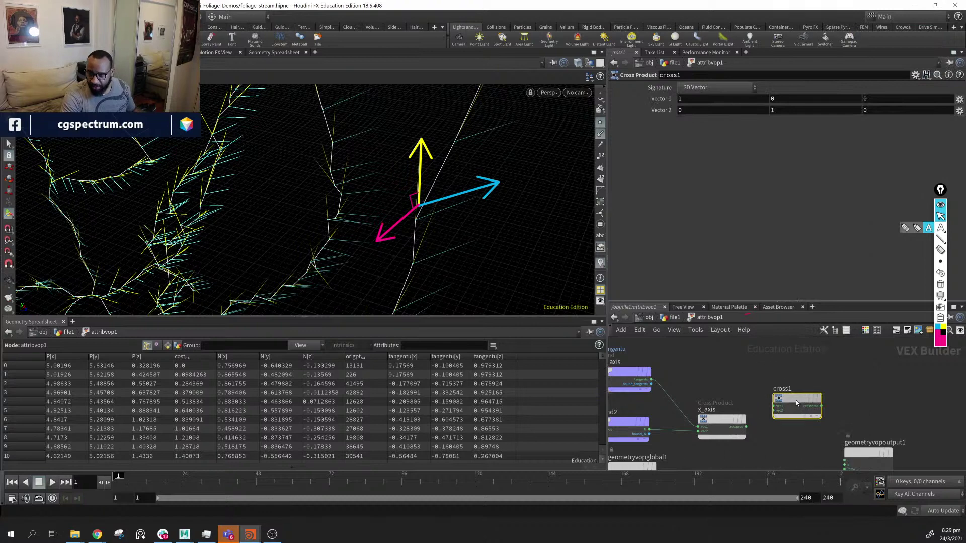
click(807, 394)
drag(745, 430, 783, 396)
drag(652, 380, 782, 381)
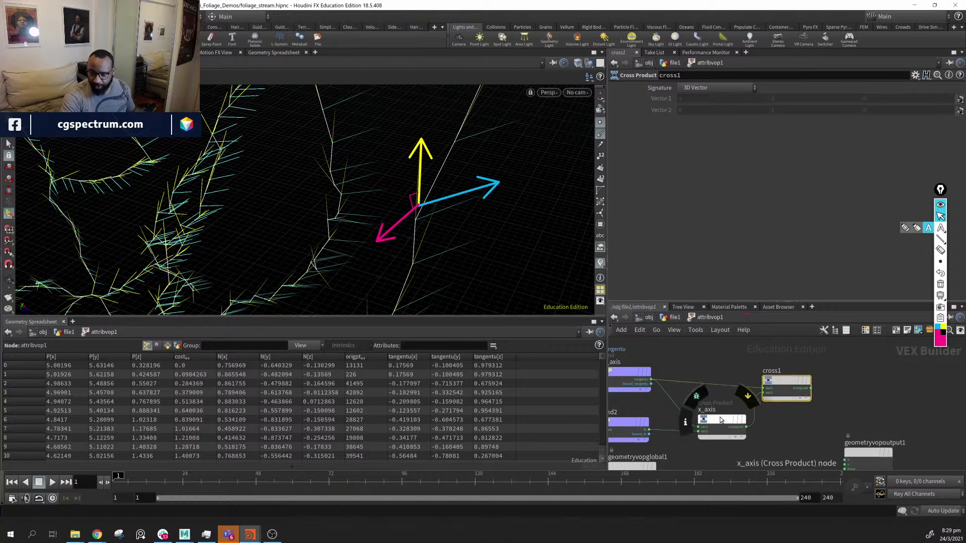
Rename the new Cross Product node as z_axis
click(776, 371)
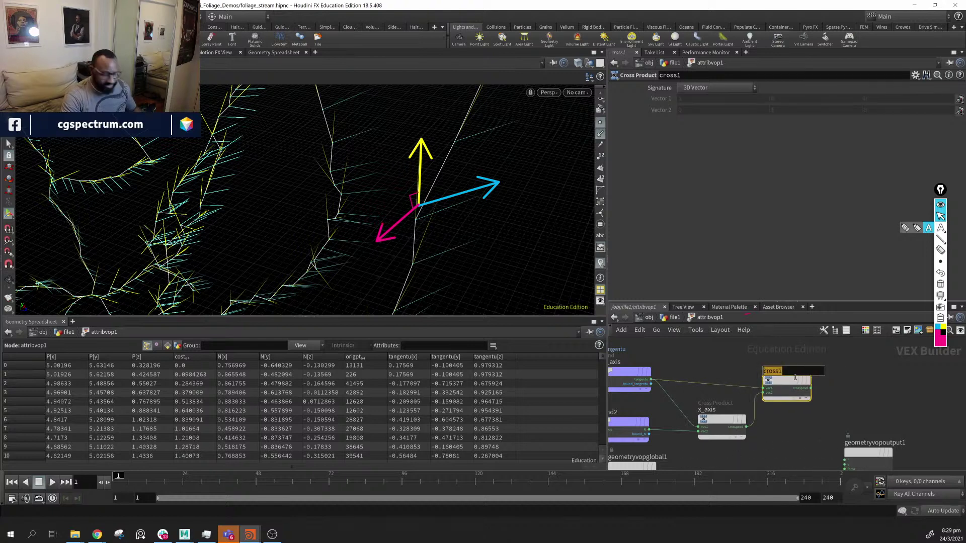
text(z)
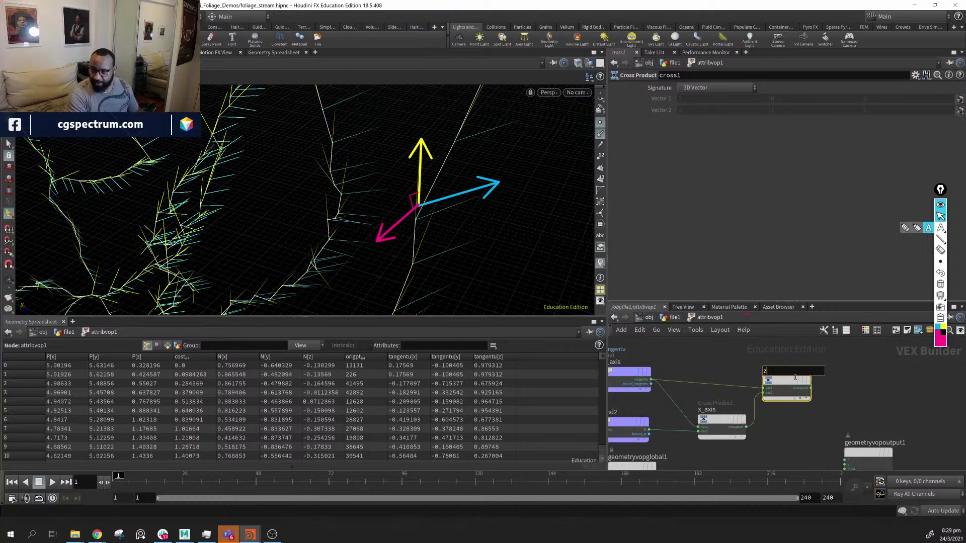
text(_ax)
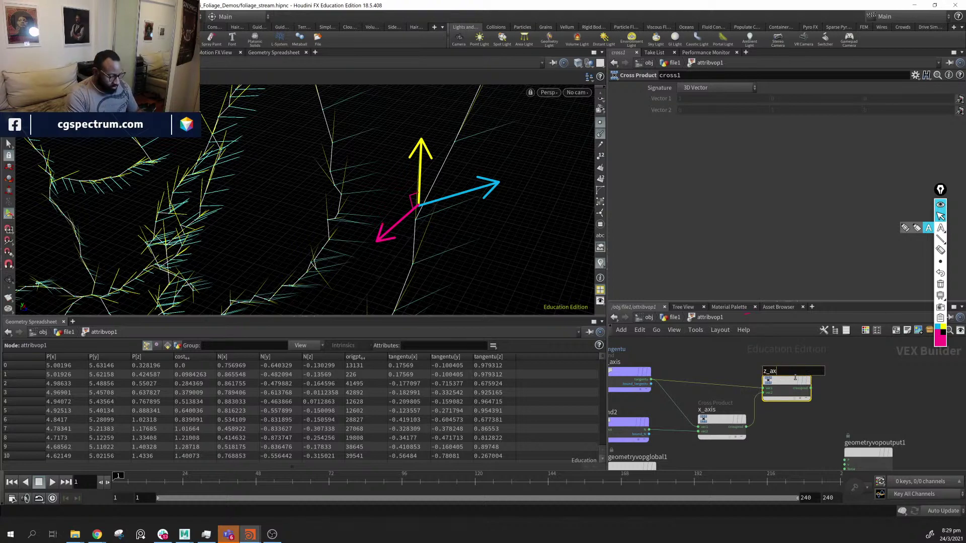
text(is)
key(Return)
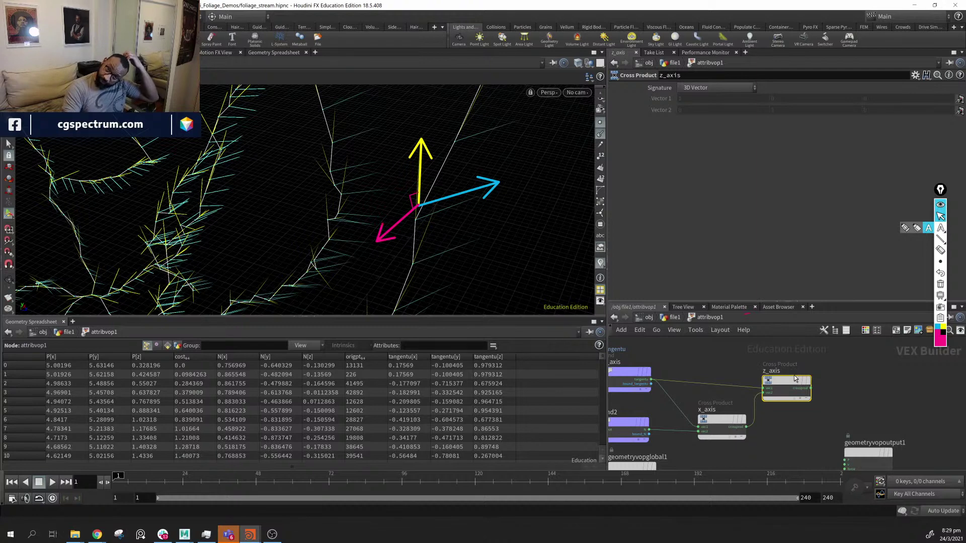
Agree to send the crash report to Side Effects Software and clear the drawn arrows from the screen
middle_drag(874, 397, 768, 390)
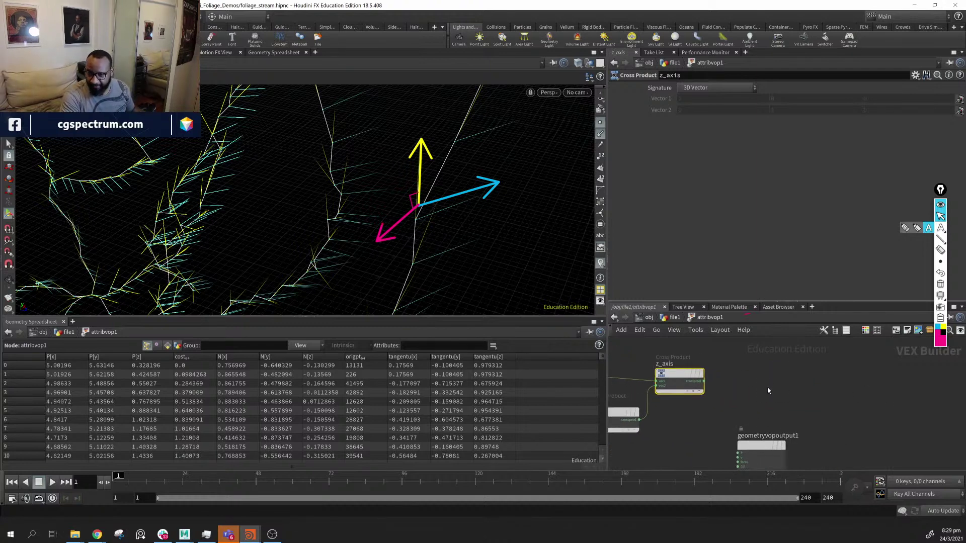
middle_click(668, 372)
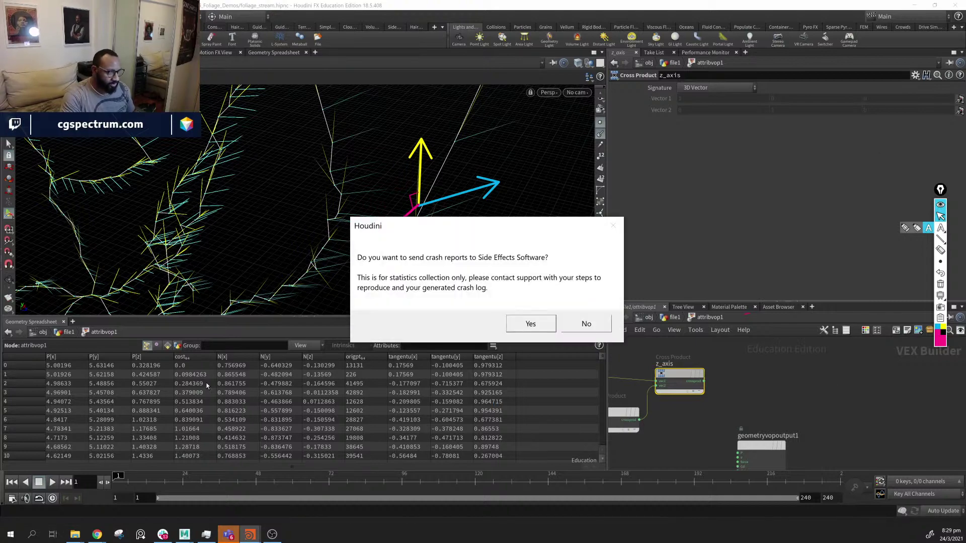
click(548, 328)
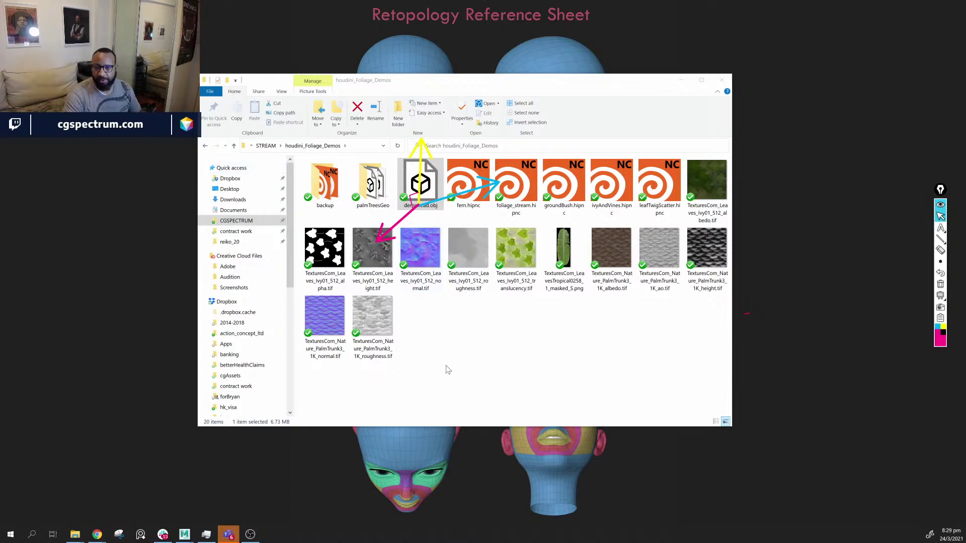
click(939, 286)
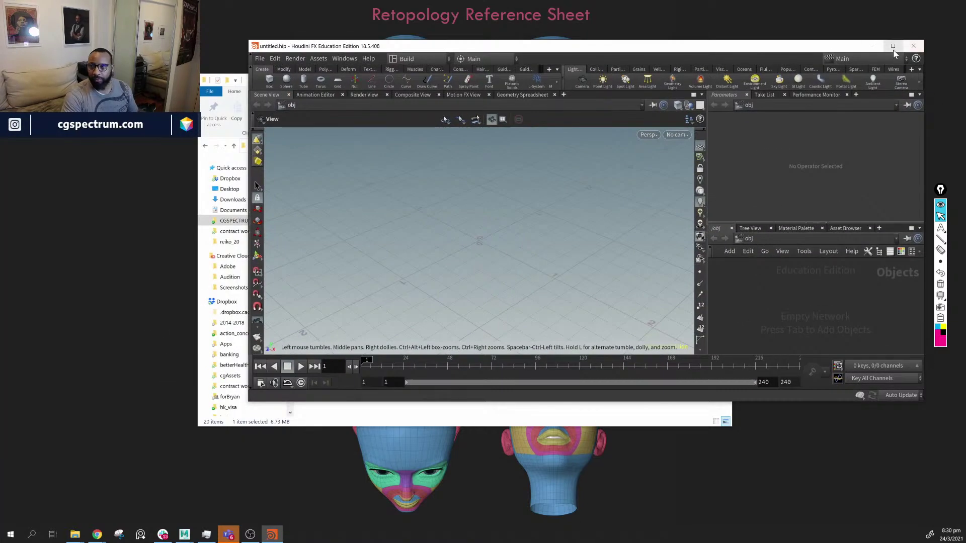
Maximize the new Houdini window and widen the parameter and network panes at the viewport's expense
click(893, 47)
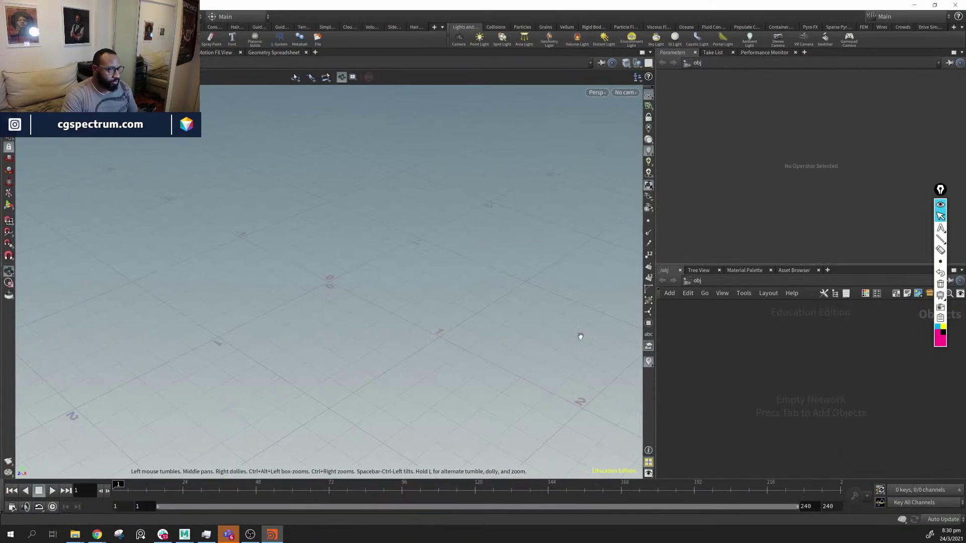
drag(655, 232, 423, 236)
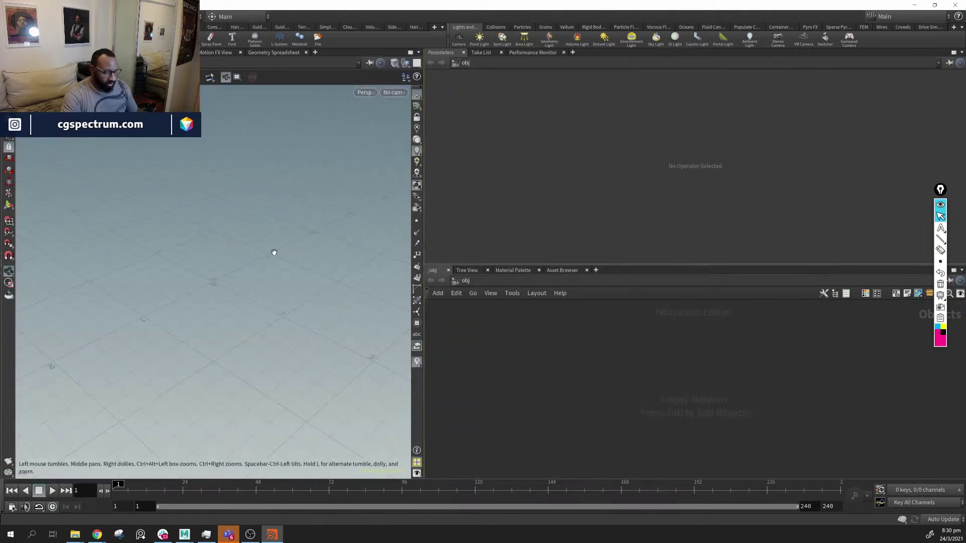
Set the viewport background's color scheme to Dark in the display options
key(d)
click(336, 170)
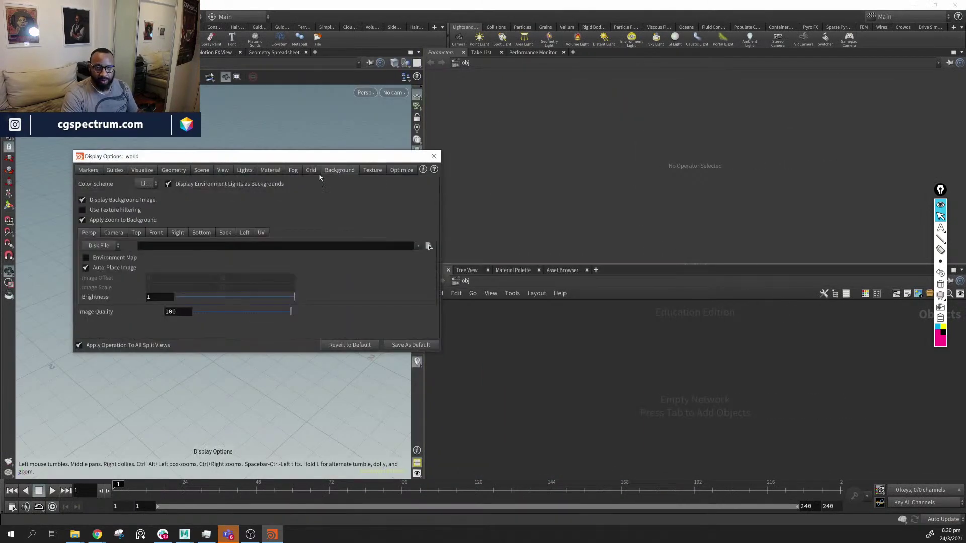
click(146, 184)
click(146, 201)
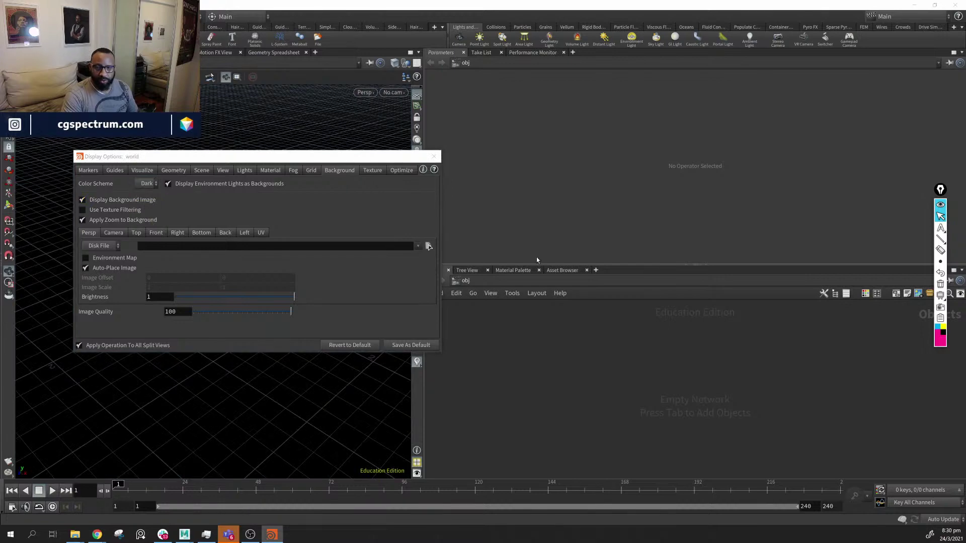
click(434, 157)
Add a Geometry object to the empty object network
key(Tab)
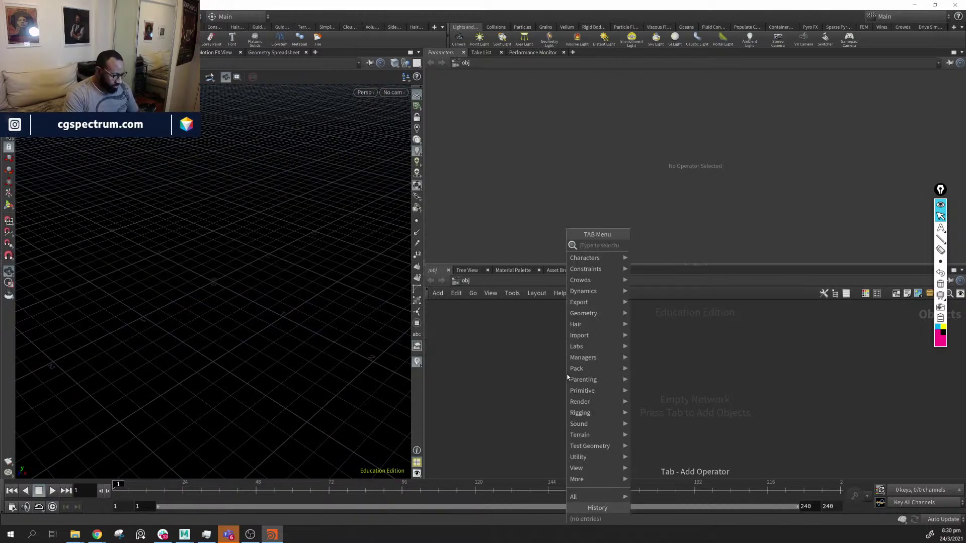
text(li)
key(BackSpace)
key(BackSpace)
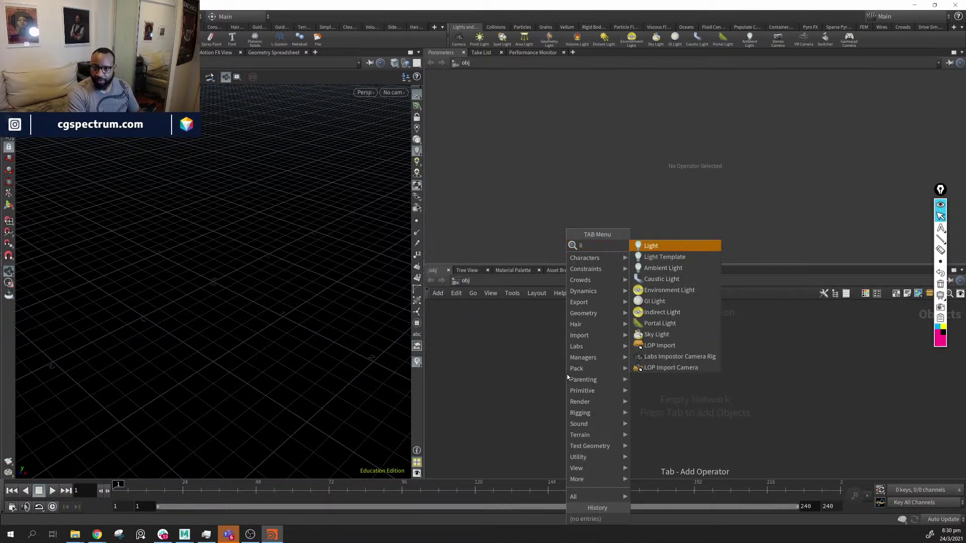
text(geom)
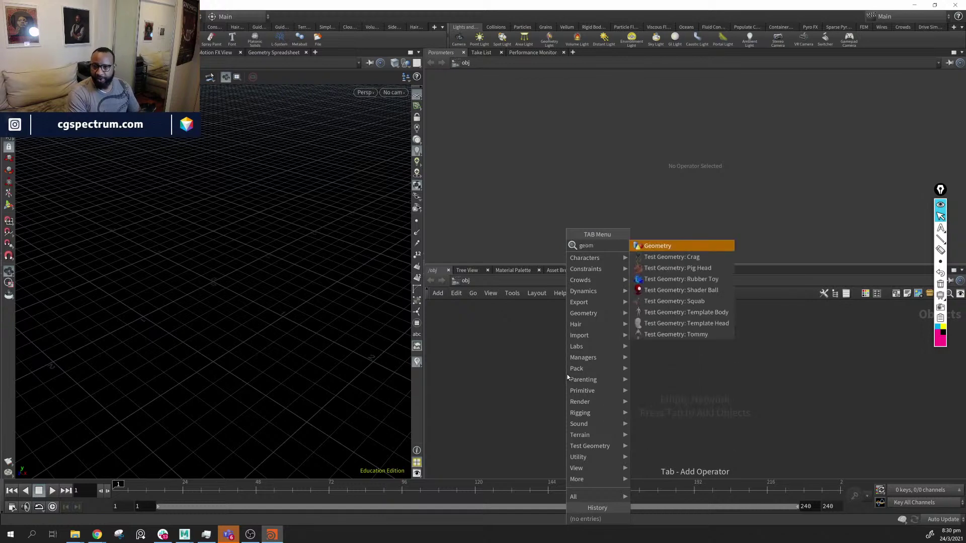
key(Return)
click(567, 374)
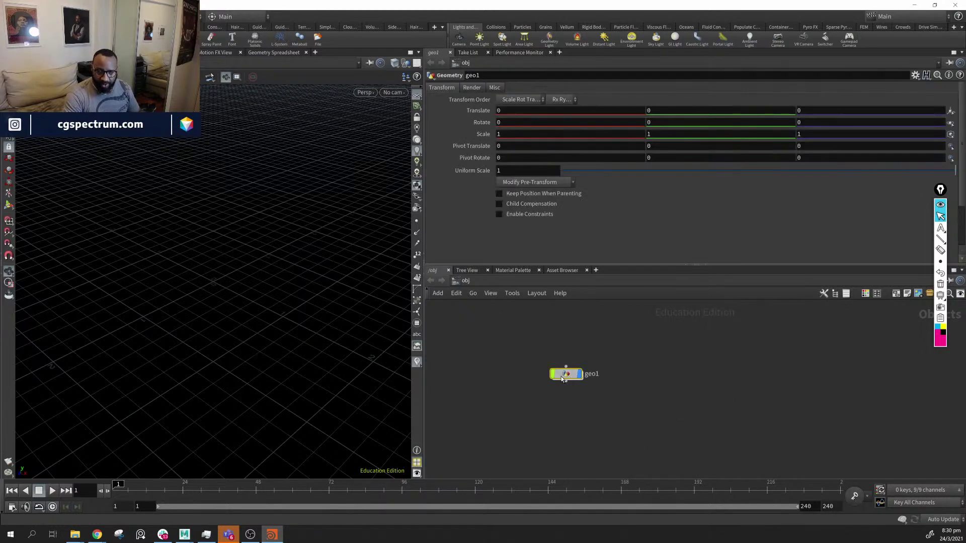
Enter the new Geometry object and place a Line node inside it
double_click(567, 374)
key(Tab)
text(line)
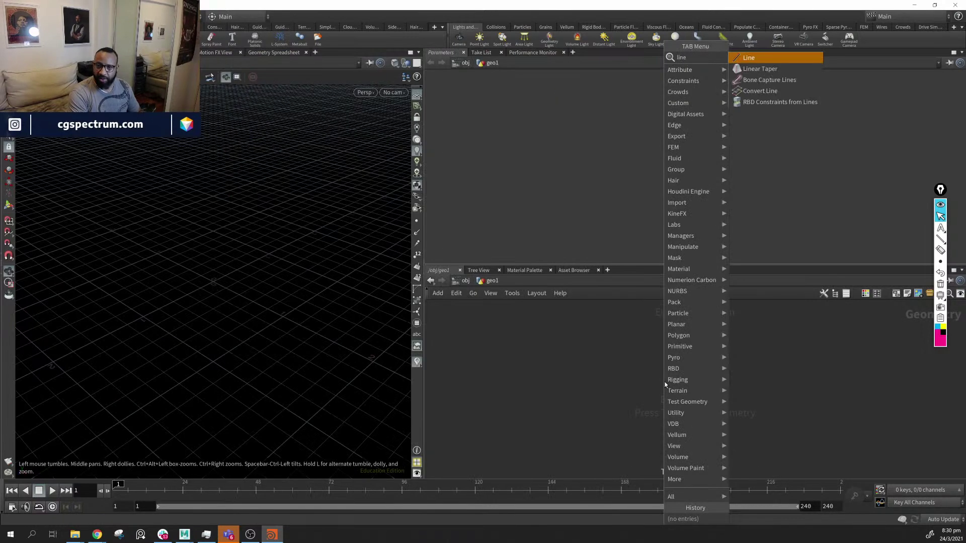
key(Return)
click(664, 385)
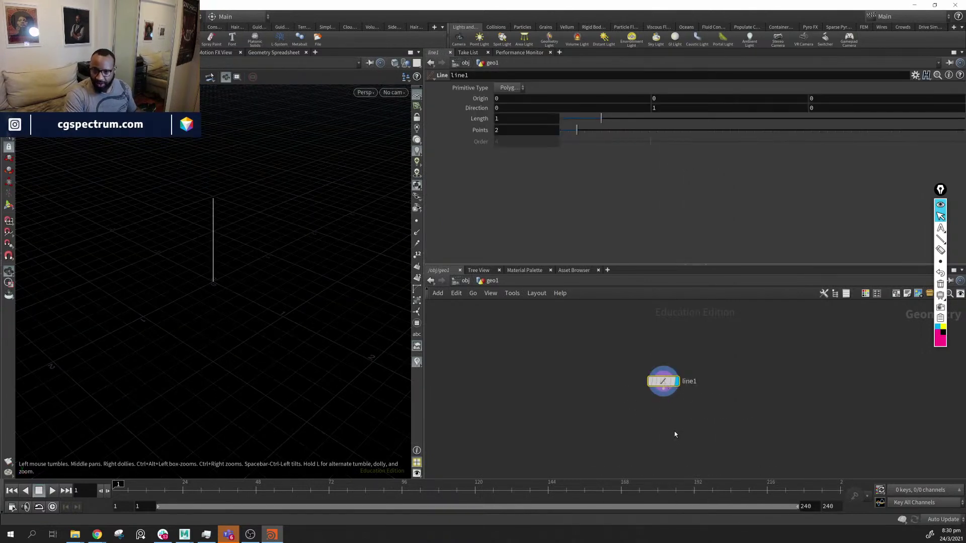
key(Tab)
key(Escape)
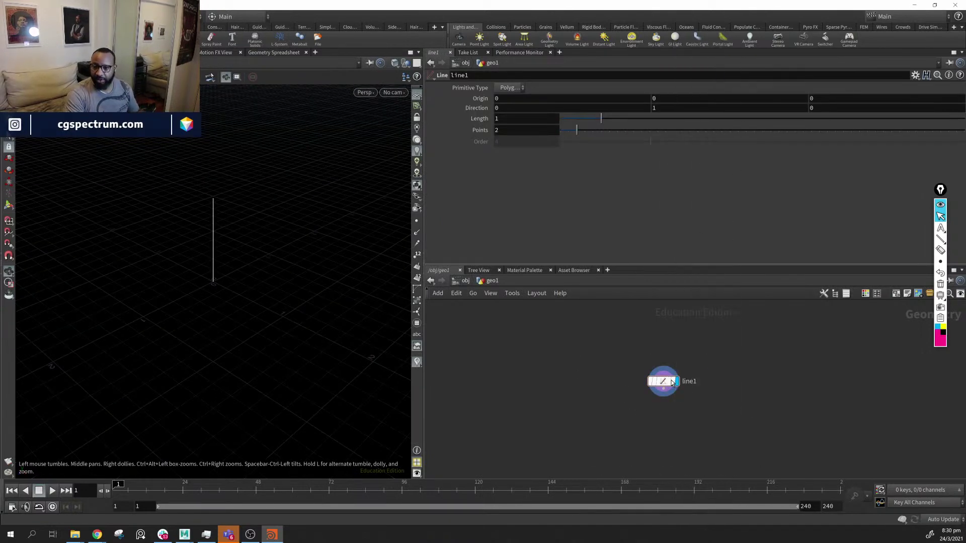
Set the line's number of points to 50 and turn on point display in the viewport
click(531, 130)
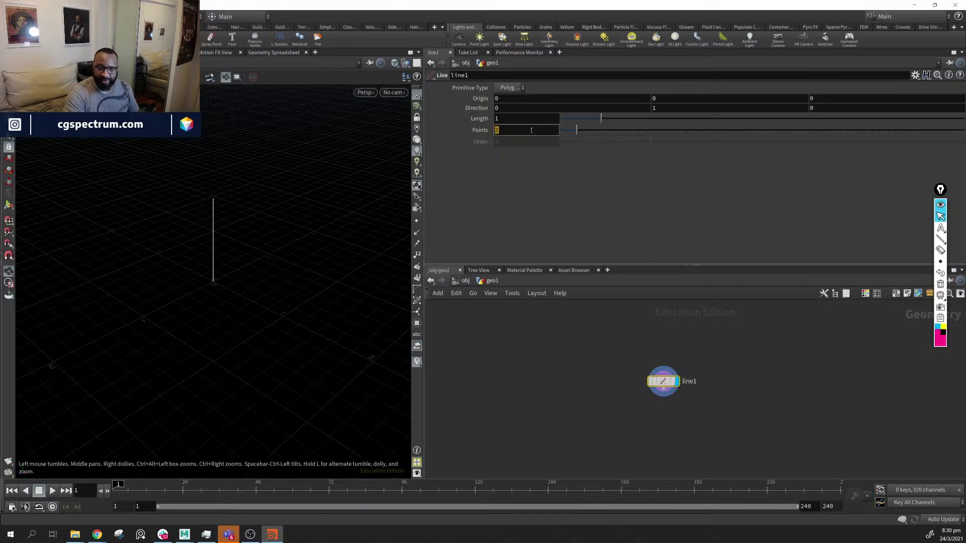
text(50)
key(Return)
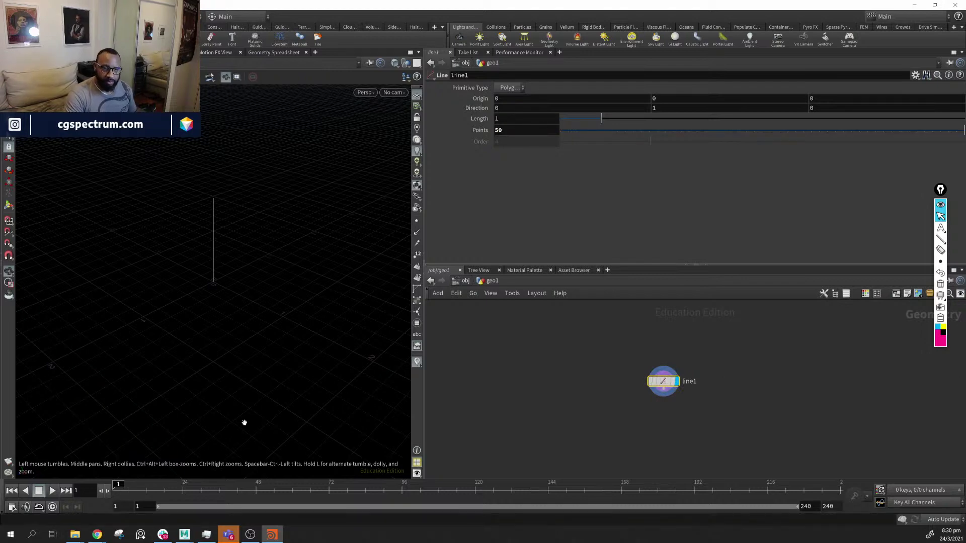
click(417, 232)
click(417, 221)
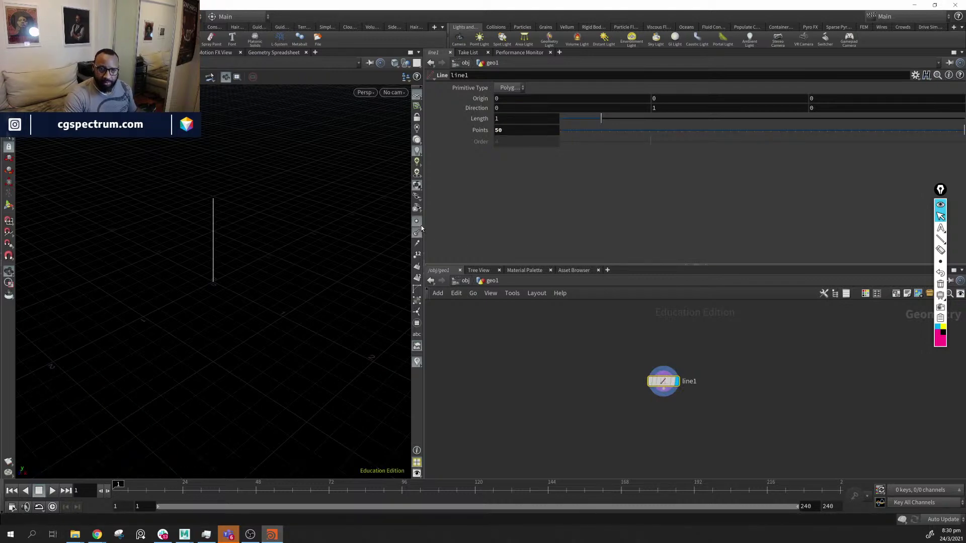
drag(303, 322, 279, 308)
Add a Copy and Transform node below the line and wire the line's output into it
key(Tab)
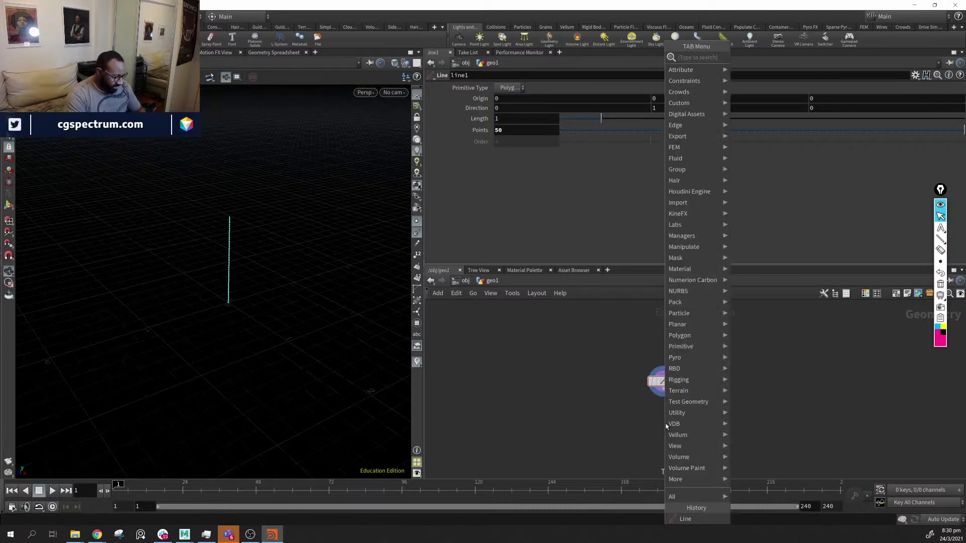
text(copy)
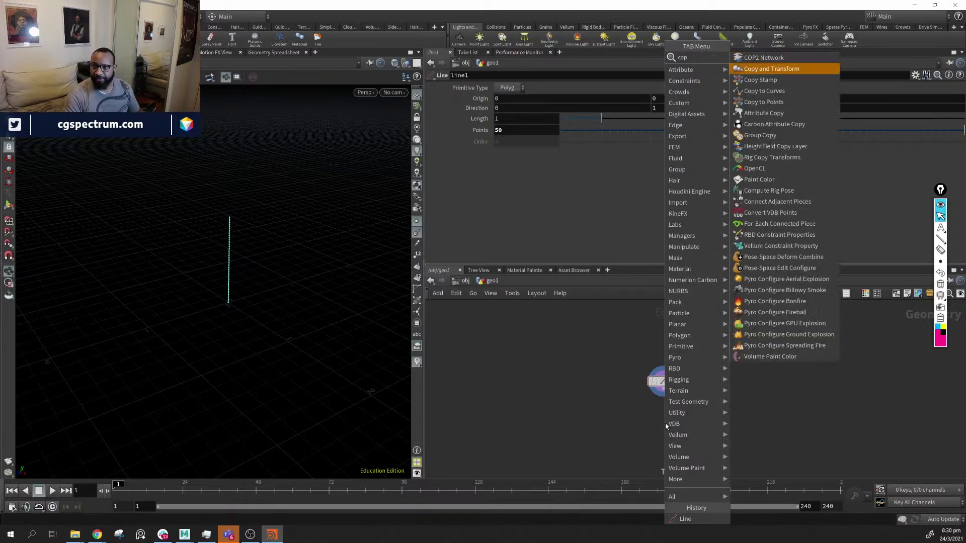
key(Return)
click(664, 425)
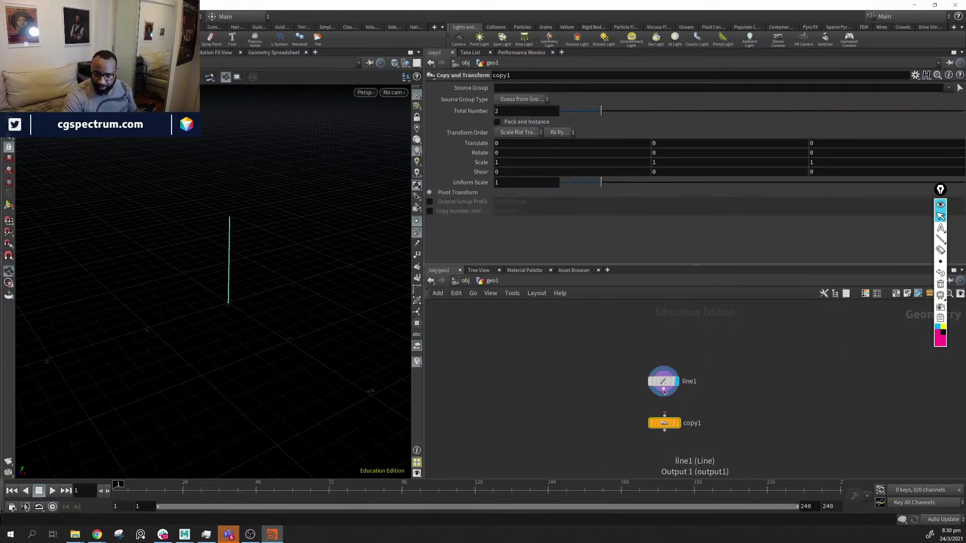
click(664, 415)
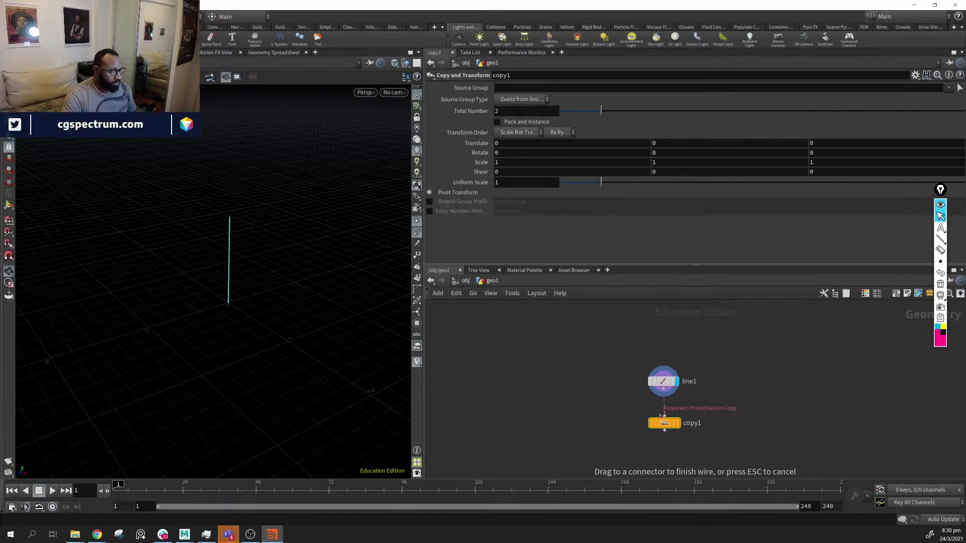
click(664, 389)
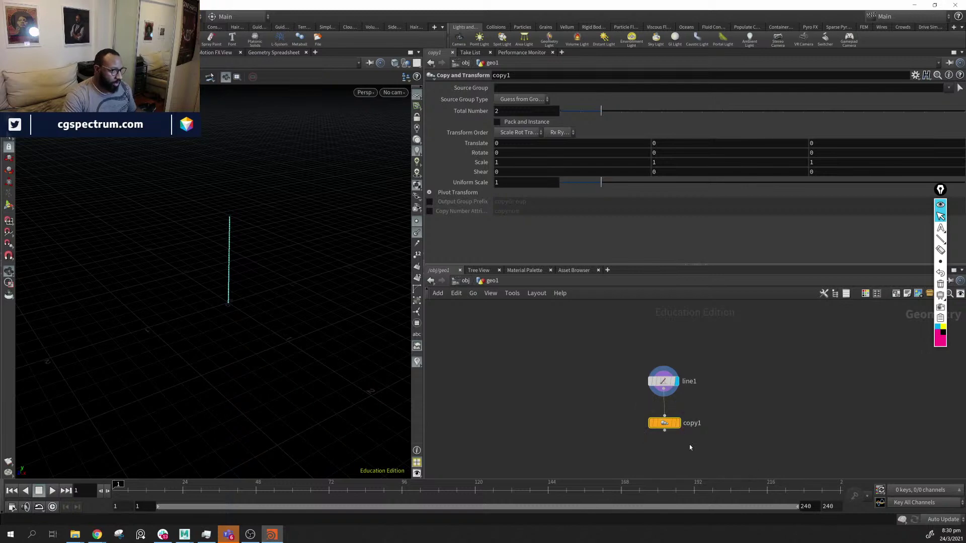
Display the Copy and Transform result with 6 copies, spacing them about 0.28 apart along X
click(678, 423)
drag(601, 111, 682, 110)
key(Return)
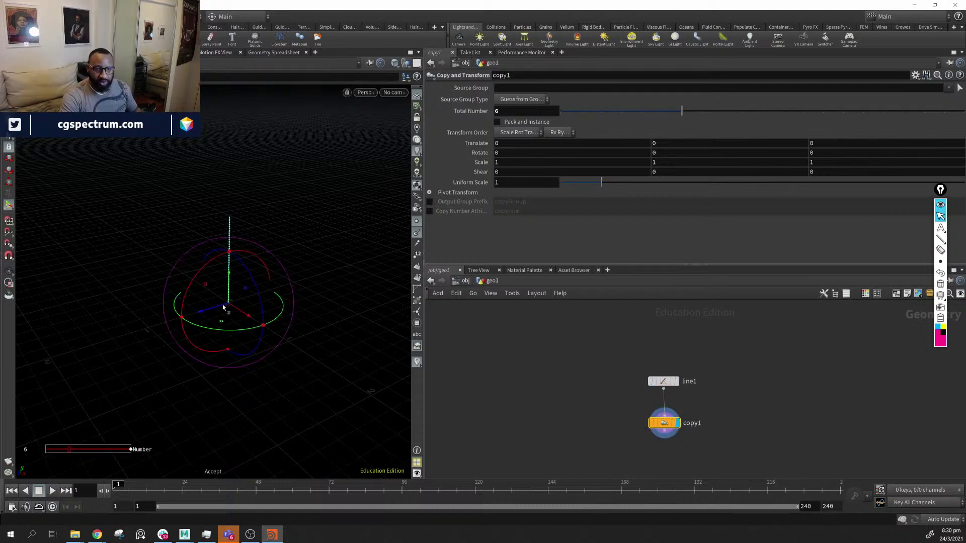
alt+drag(237, 315, 265, 337)
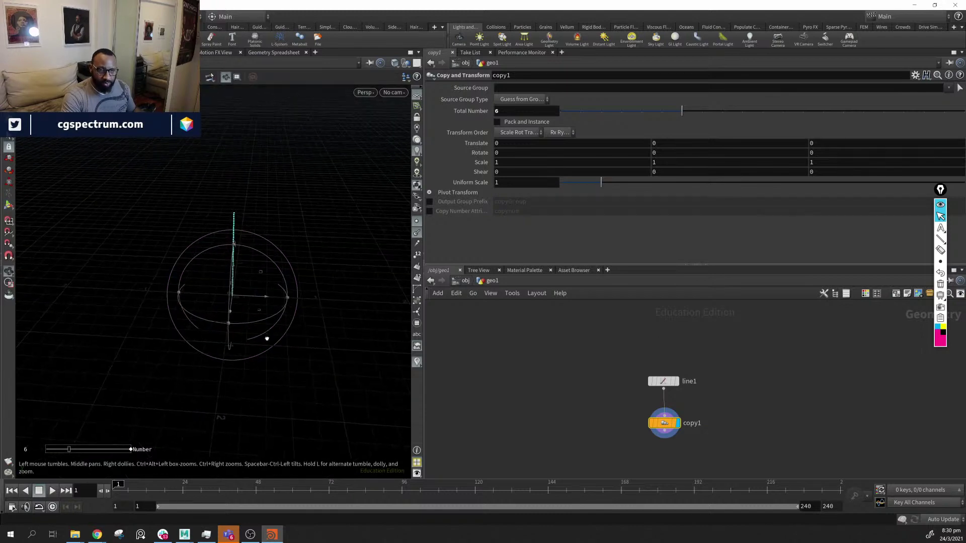
drag(257, 300, 262, 240)
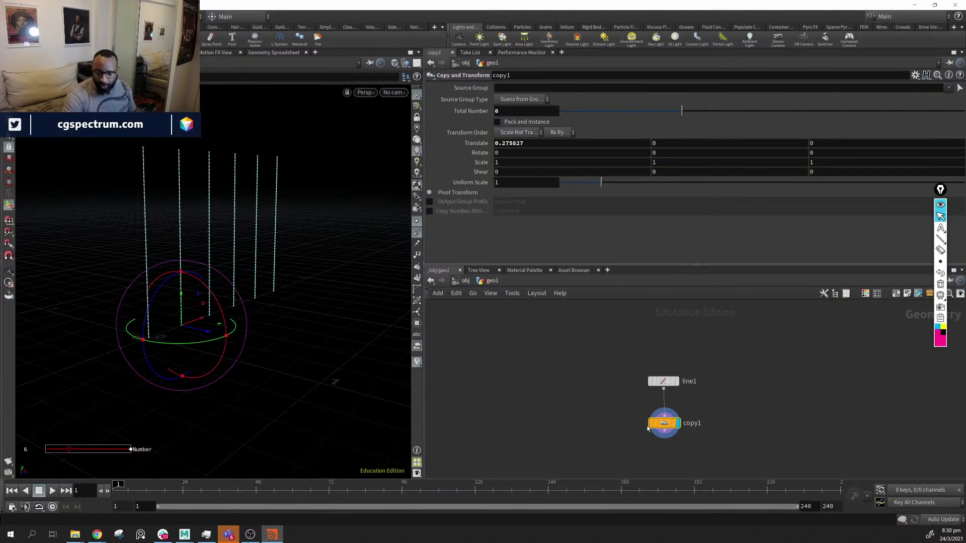
Add an Attribute Noise node below the copy node and connect the copies to its input
middle_drag(668, 473, 657, 432)
key(Tab)
text(an)
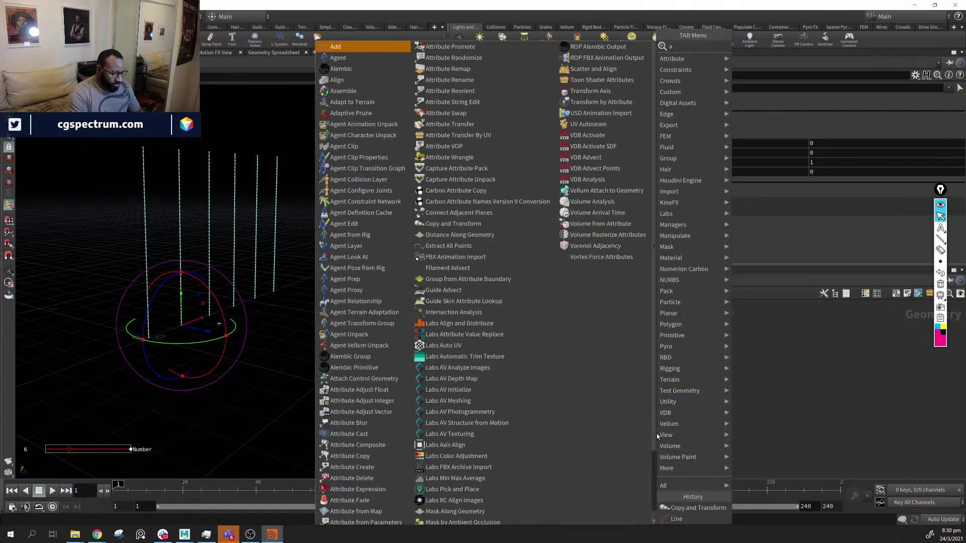
key(Return)
click(656, 435)
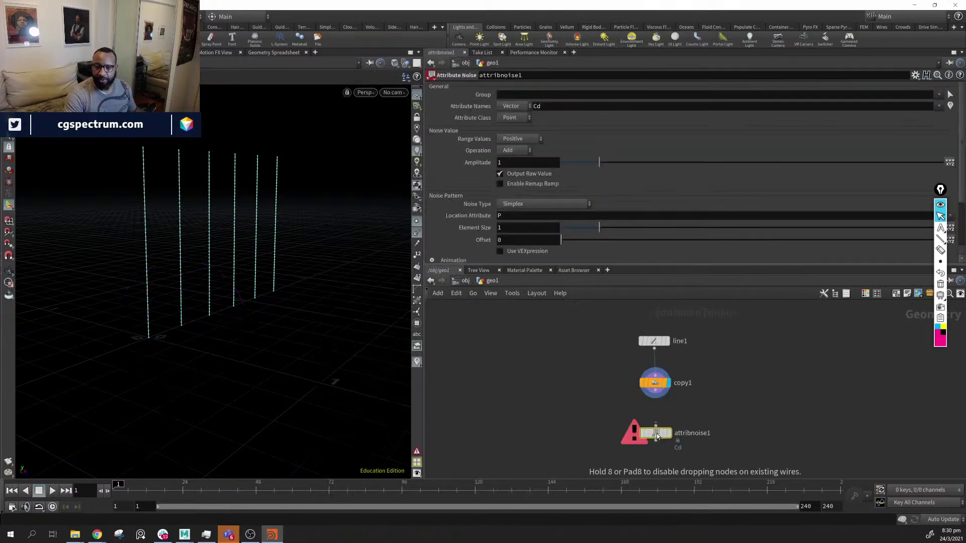
drag(655, 399, 656, 432)
click(655, 426)
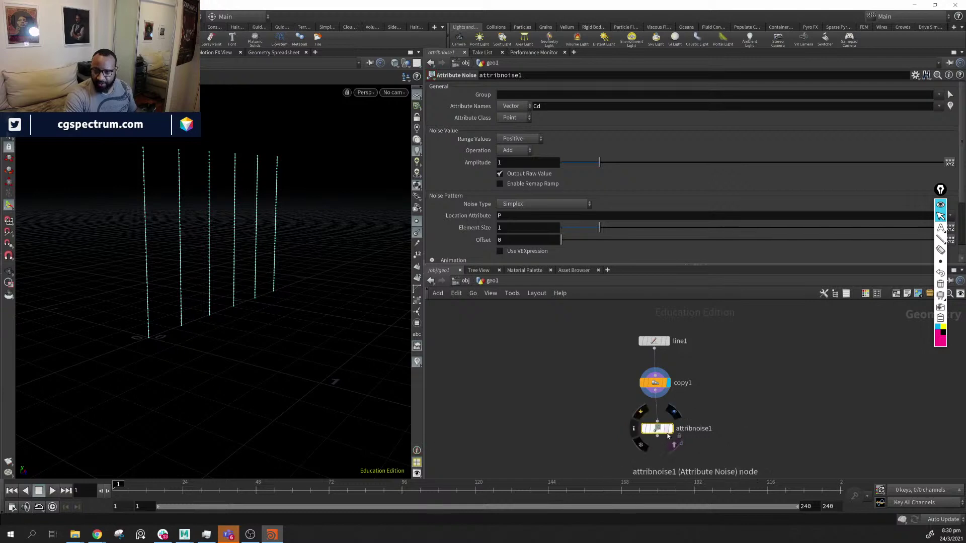
Display the Attribute Noise node and make it affect attribute P with Zero Centered range values
click(670, 430)
double_click(577, 110)
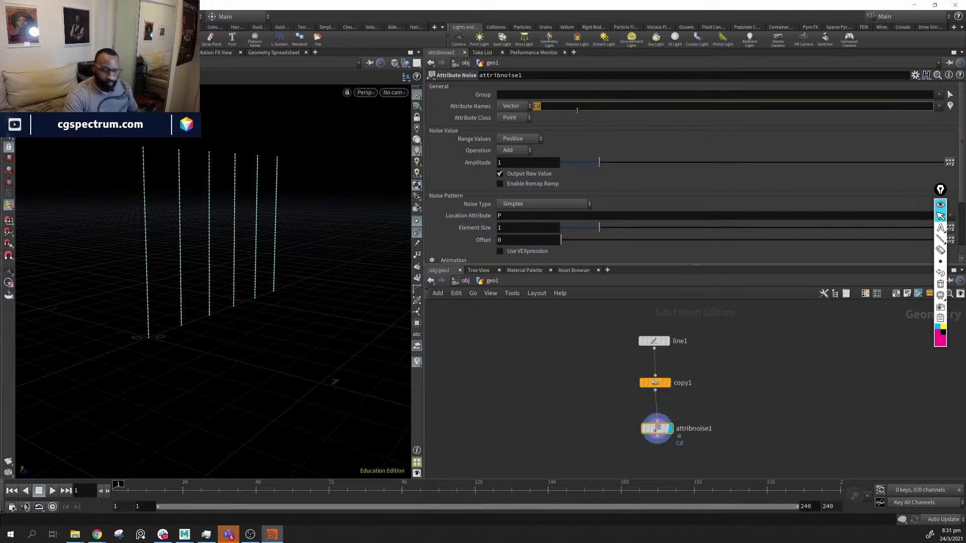
text(P)
key(Return)
click(519, 138)
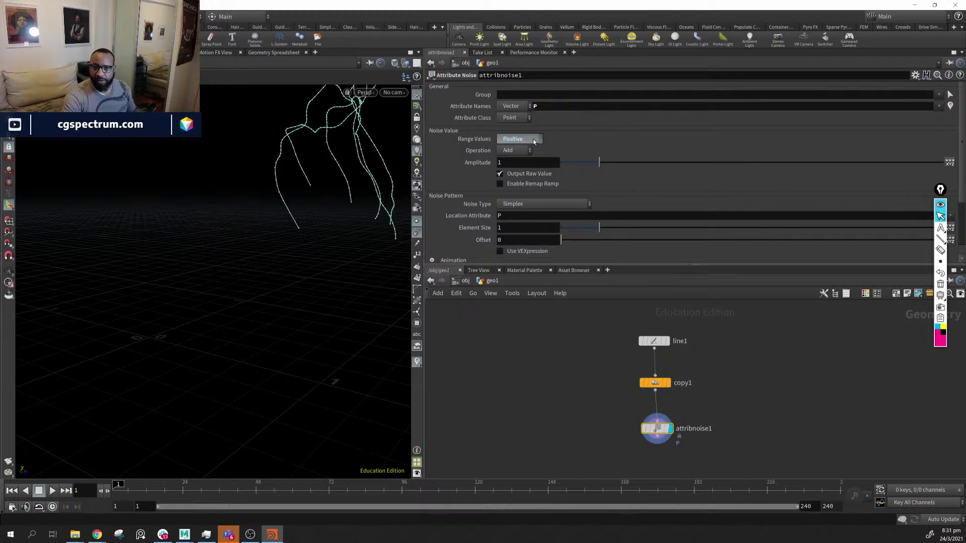
click(518, 159)
Reduce the noise amplitude to 0.316 and move the Attribute Noise node closer to the copy node
drag(267, 224, 252, 286)
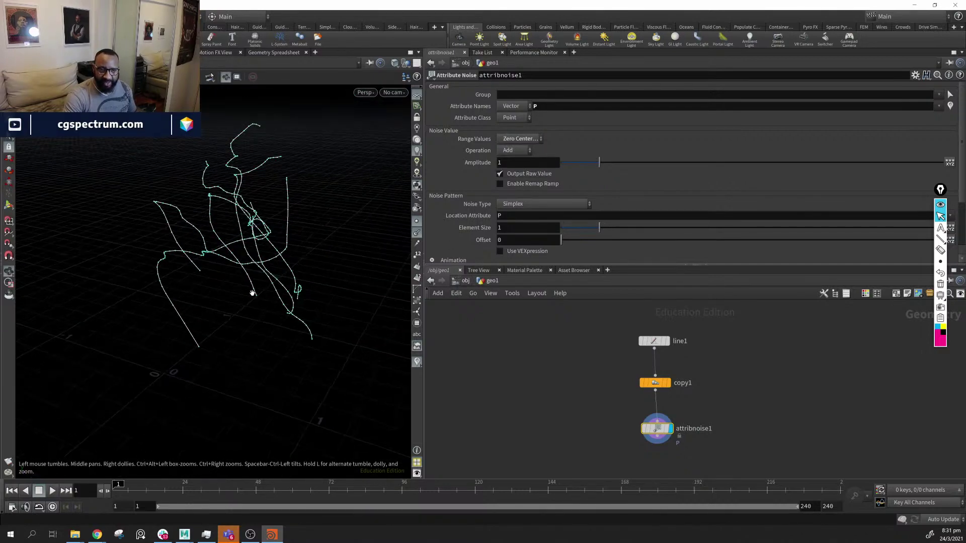
mouse_move(594, 168)
mouse_down()
mouse_move(616, 164)
mouse_move(575, 168)
mouse_up()
alt+drag(193, 280, 246, 270)
middle_drag(747, 411, 738, 390)
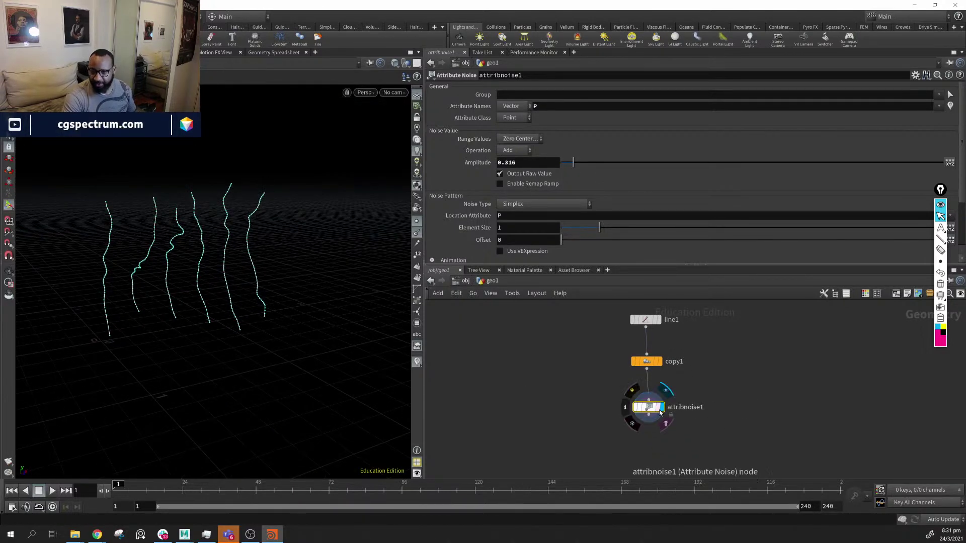
drag(650, 407, 647, 394)
drag(171, 306, 254, 328)
drag(317, 331, 264, 343)
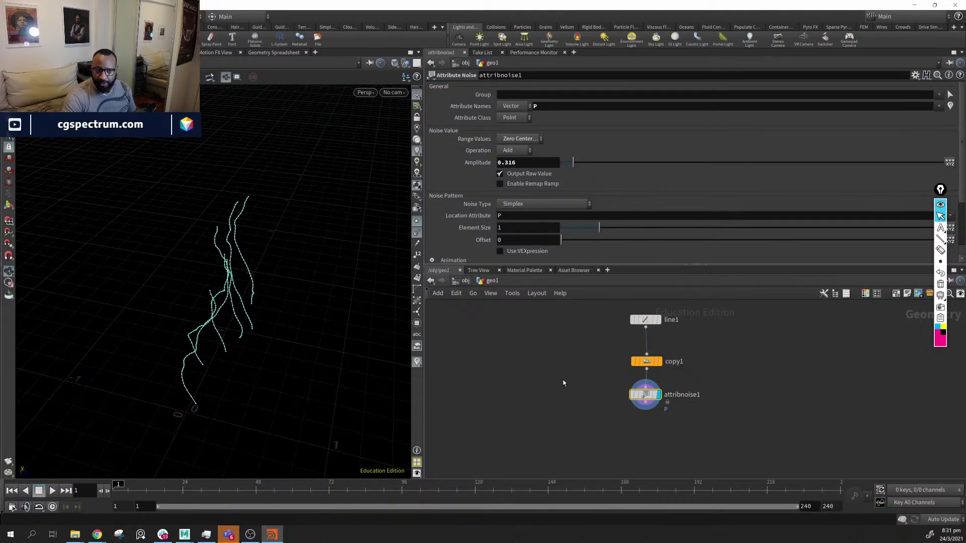
middle_drag(562, 382, 573, 374)
middle_drag(535, 340, 533, 348)
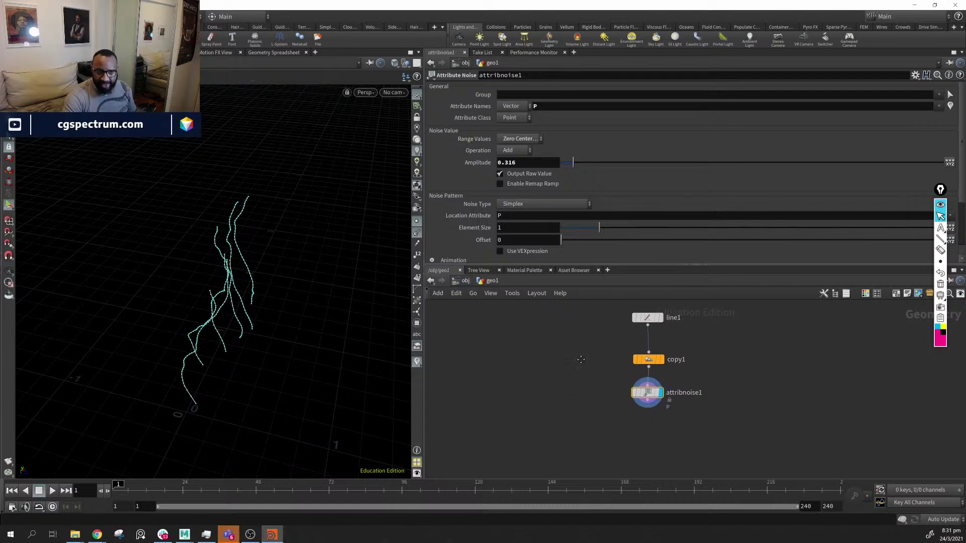
Add a Sphere node beside the line network
click(652, 437)
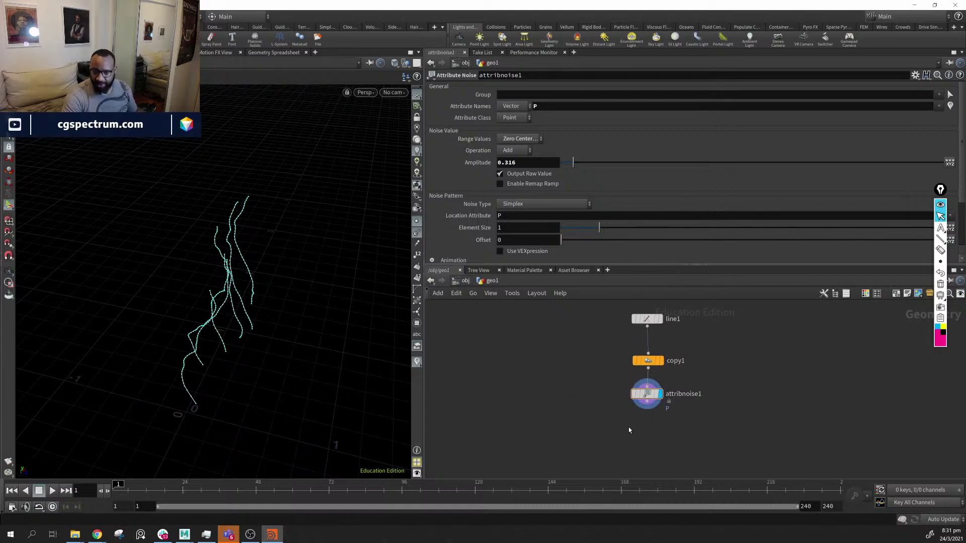
key(Tab)
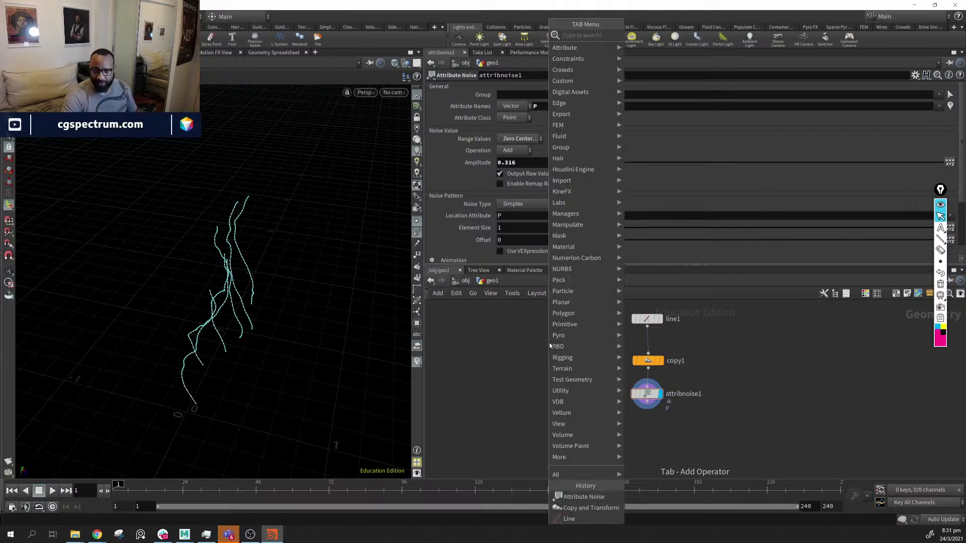
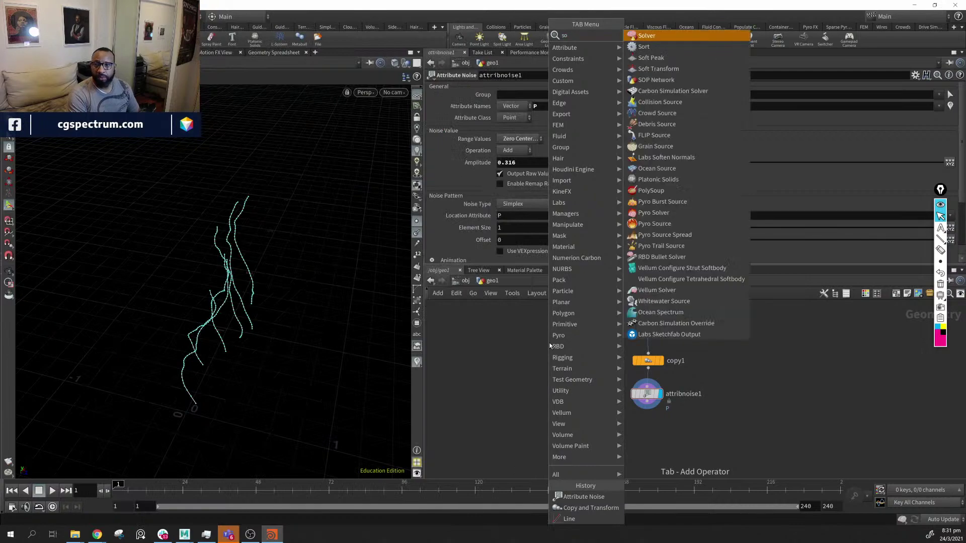
text(sp)
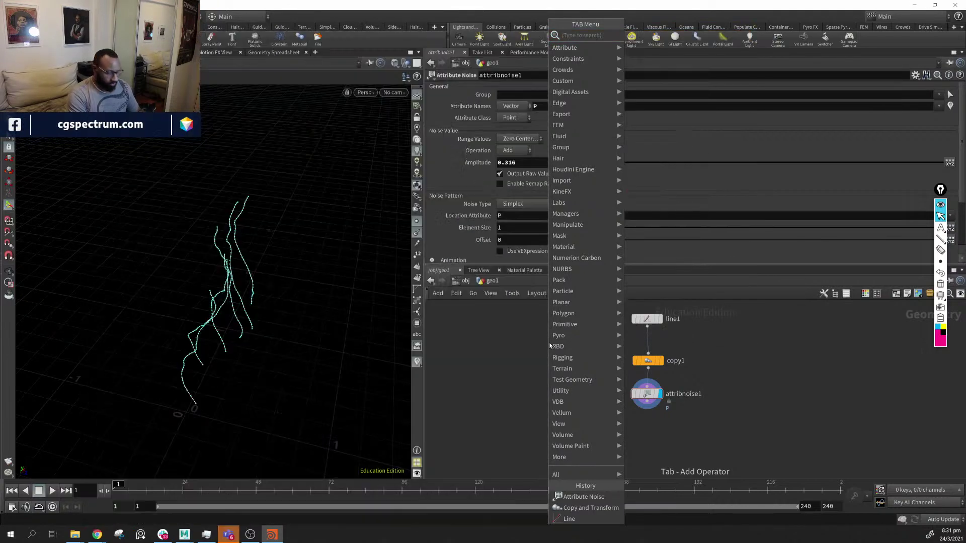
text(he)
key(Return)
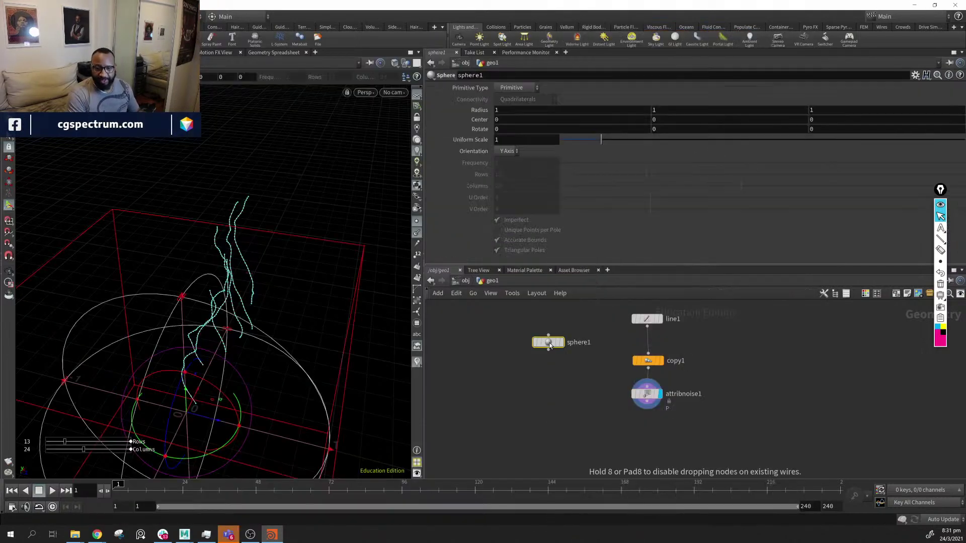
Undo the sphere's accidental rotation and set its primitive type to Polygon
drag(146, 425, 164, 384)
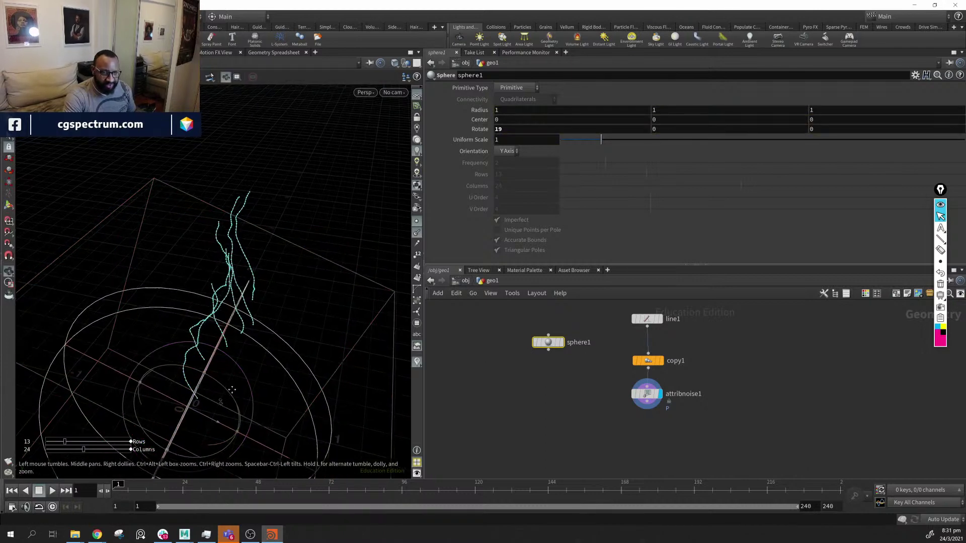
alt+middle_drag(164, 384, 165, 373)
key(ctrl+z)
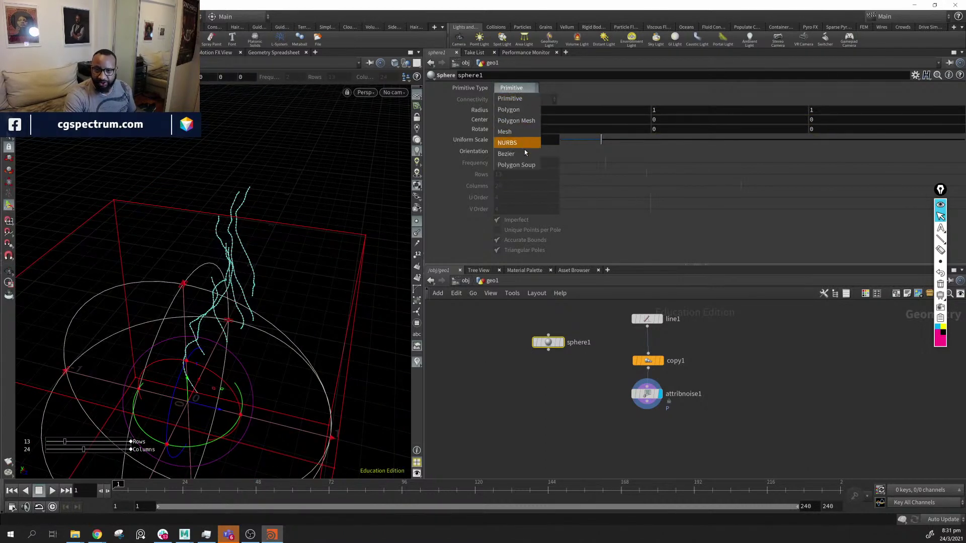
click(520, 109)
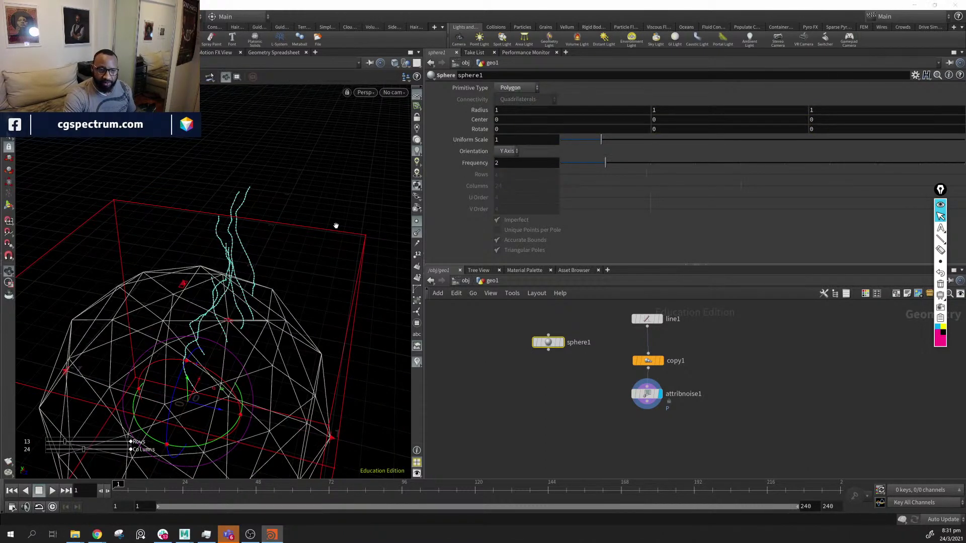
Move the sphere beside the noisy curves, centred at about Y 0.668 and Z -0.842
alt+middle_drag(212, 387, 302, 292)
drag(298, 307, 188, 288)
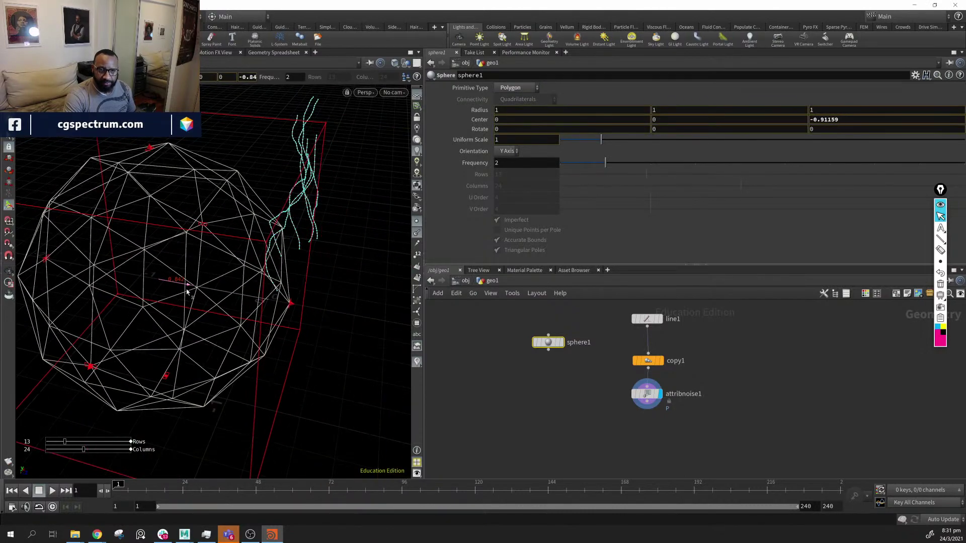
drag(158, 258, 182, 177)
alt+middle_drag(298, 237, 323, 281)
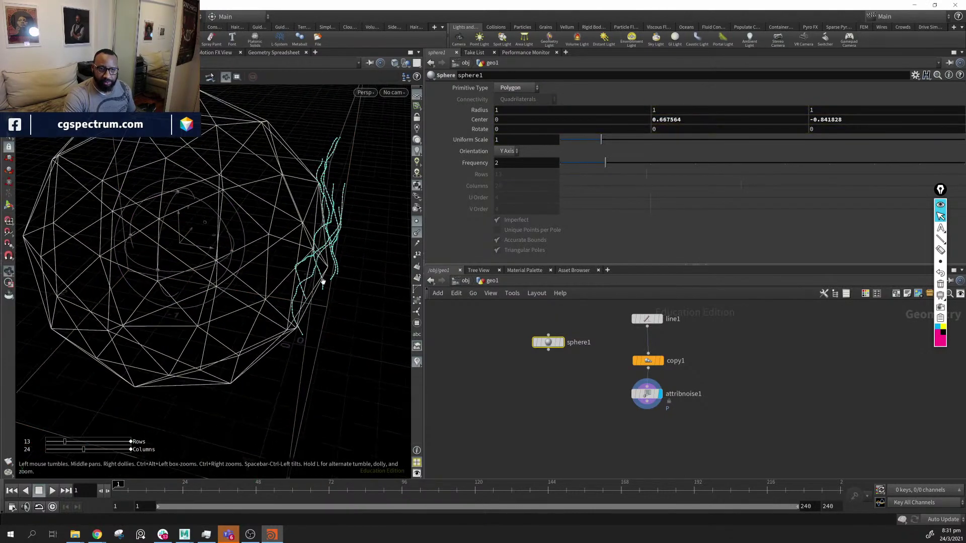
Add a Transform node fed by the sphere and display its output as a shaded surface
click(557, 375)
key(Tab)
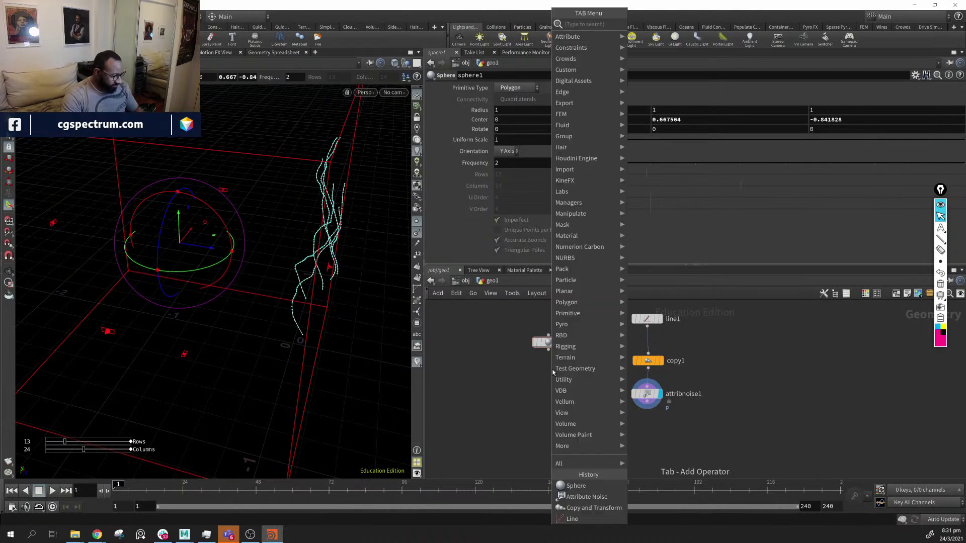
text(tran)
key(Return)
click(553, 372)
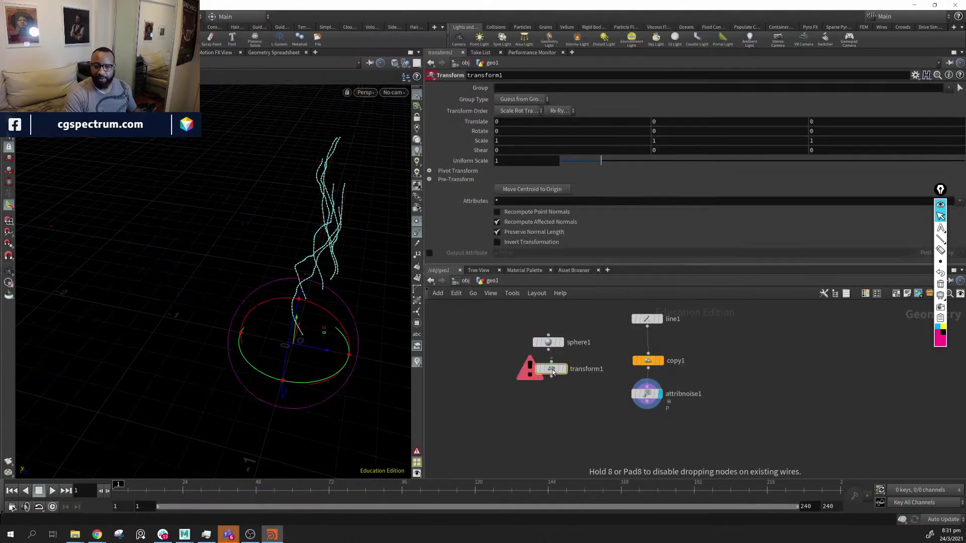
drag(548, 351, 552, 362)
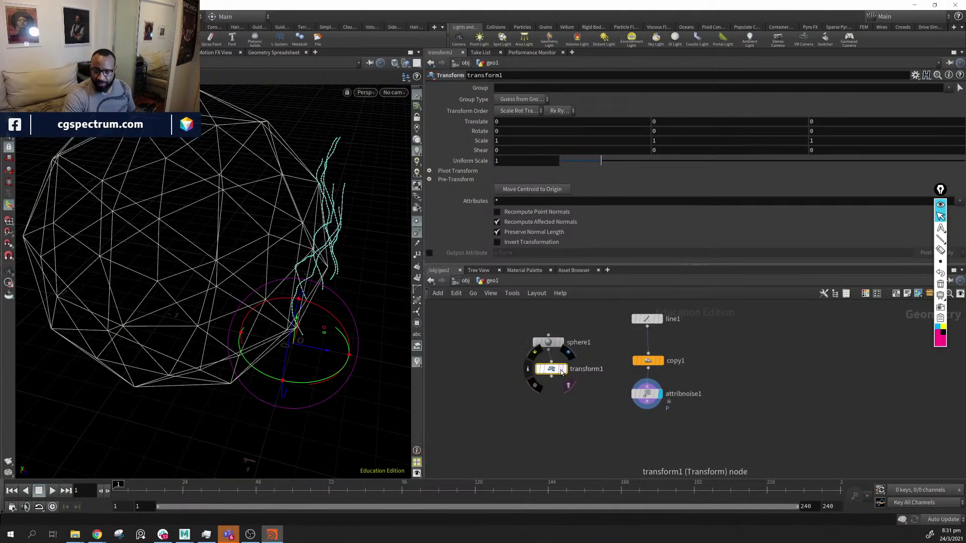
click(565, 368)
alt+middle_drag(325, 362, 321, 380)
key(Return)
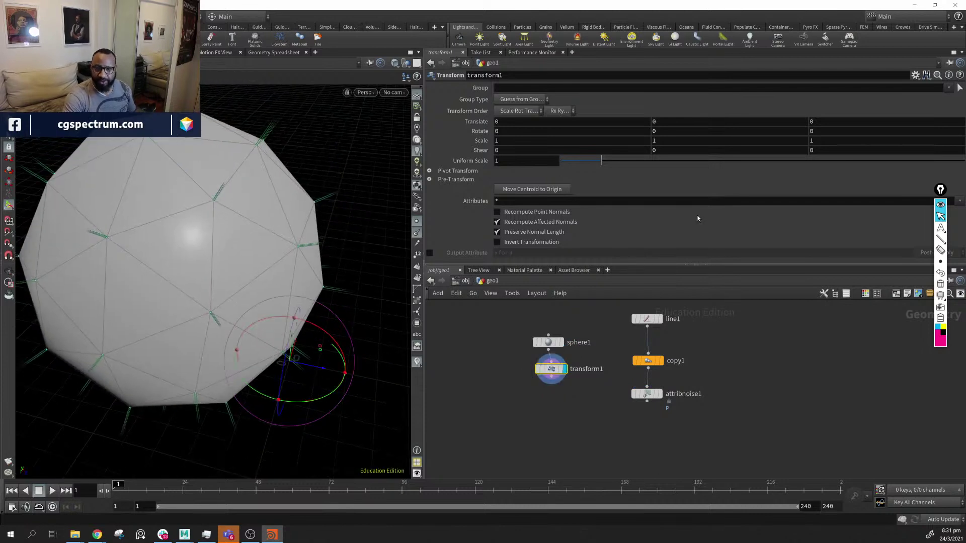
Try moving the sphere's centroid to the origin and keyframing its translation, then revert the translation
click(508, 190)
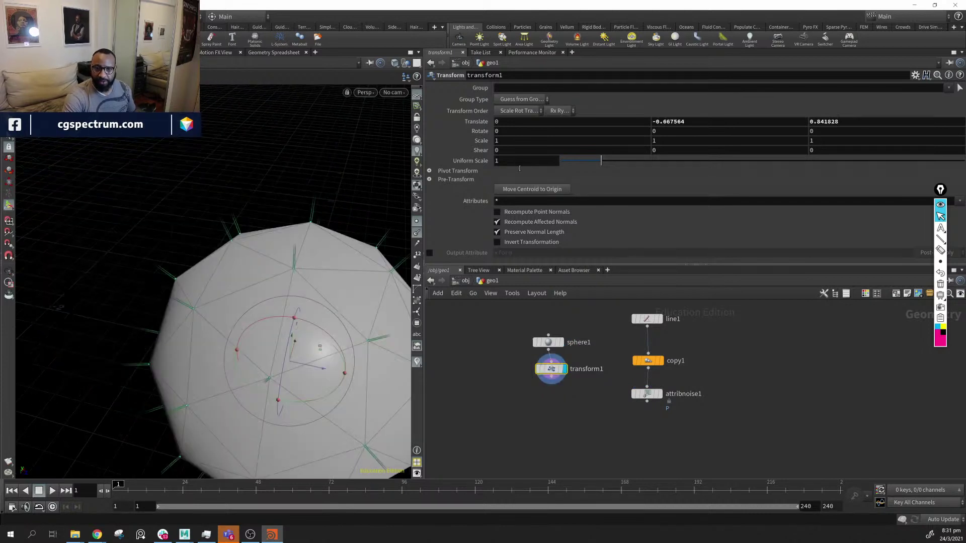
alt+click(478, 122)
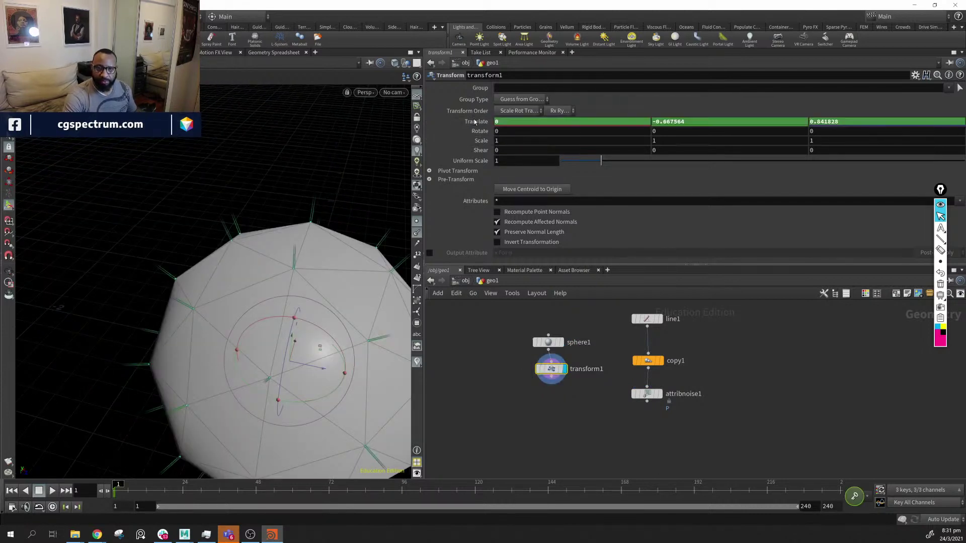
key(ctrl+z)
key(ctrl+z)
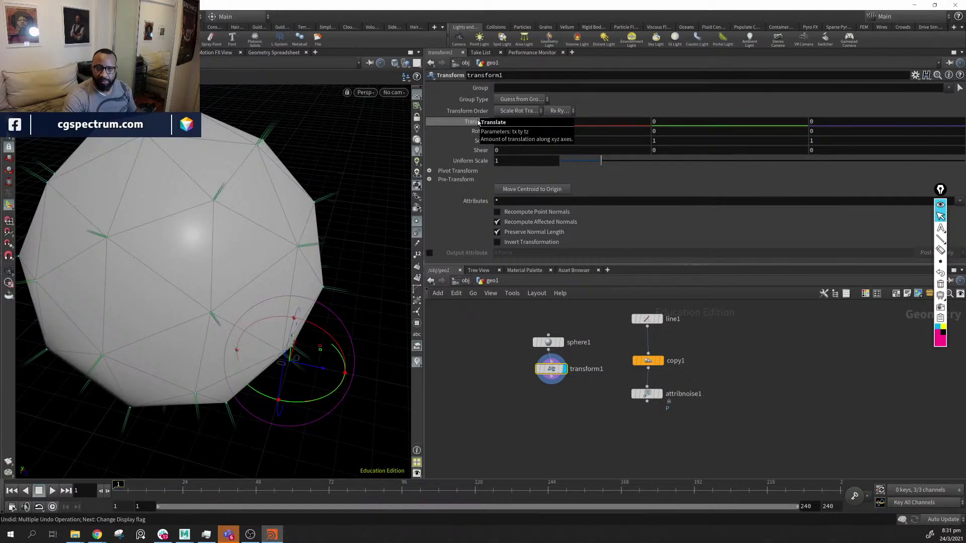
click(531, 189)
alt+click(474, 123)
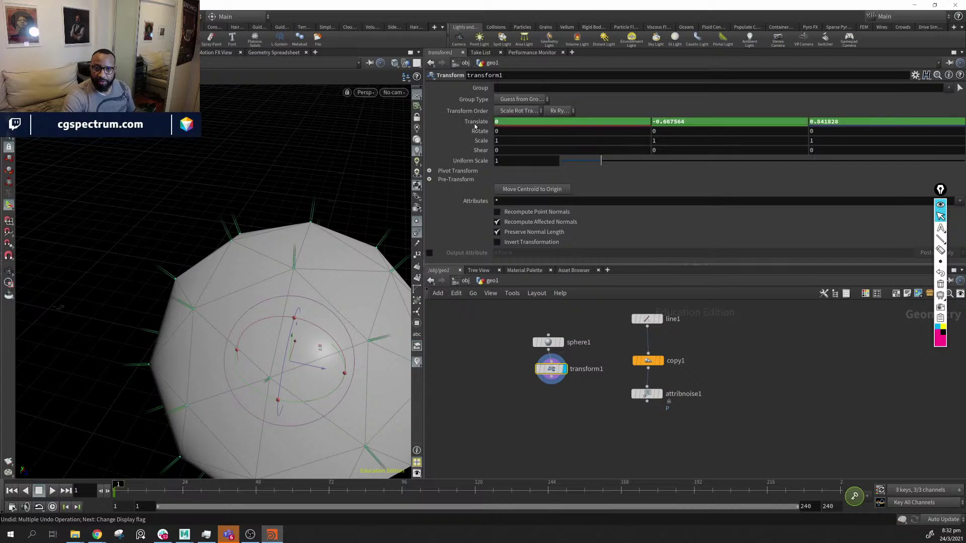
key(ctrl+z)
key(ctrl+z)
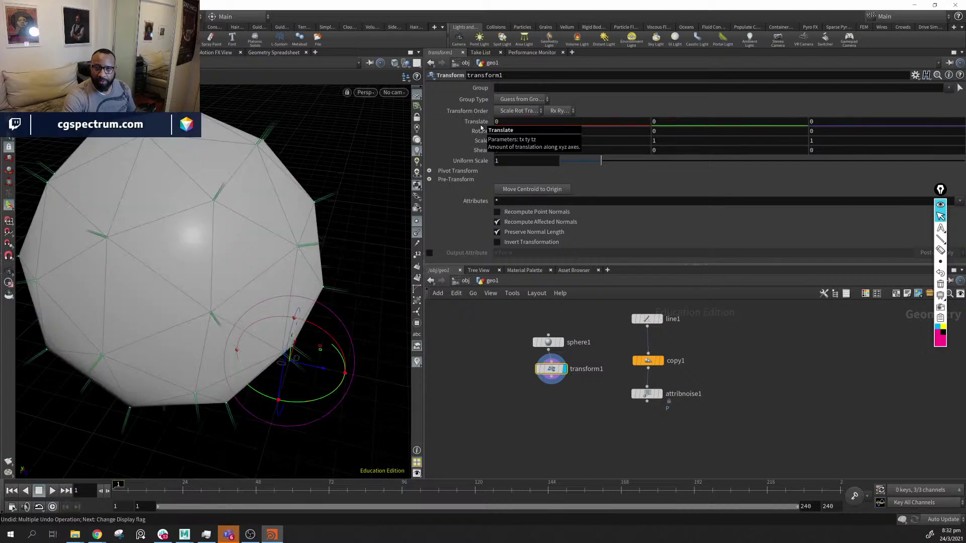
click(529, 195)
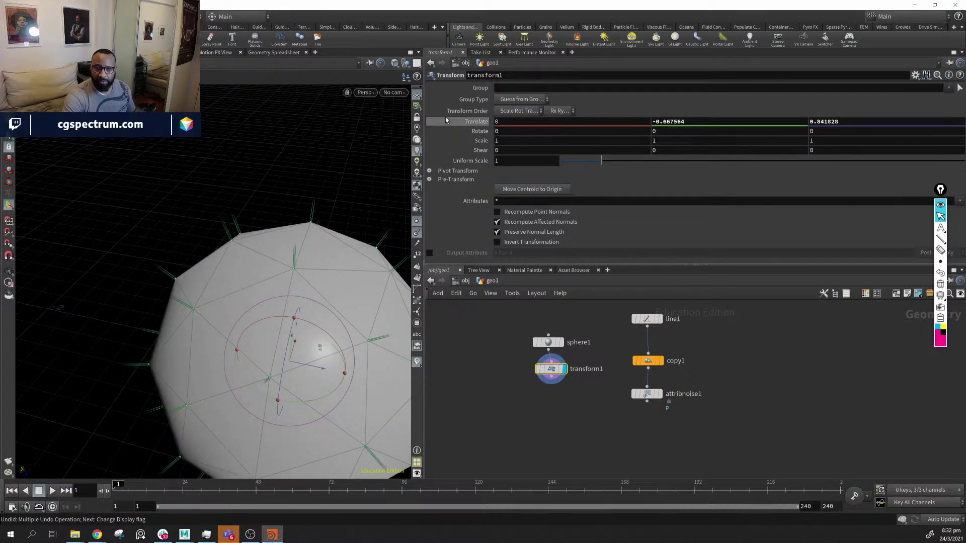
ctrl+middle_click(472, 123)
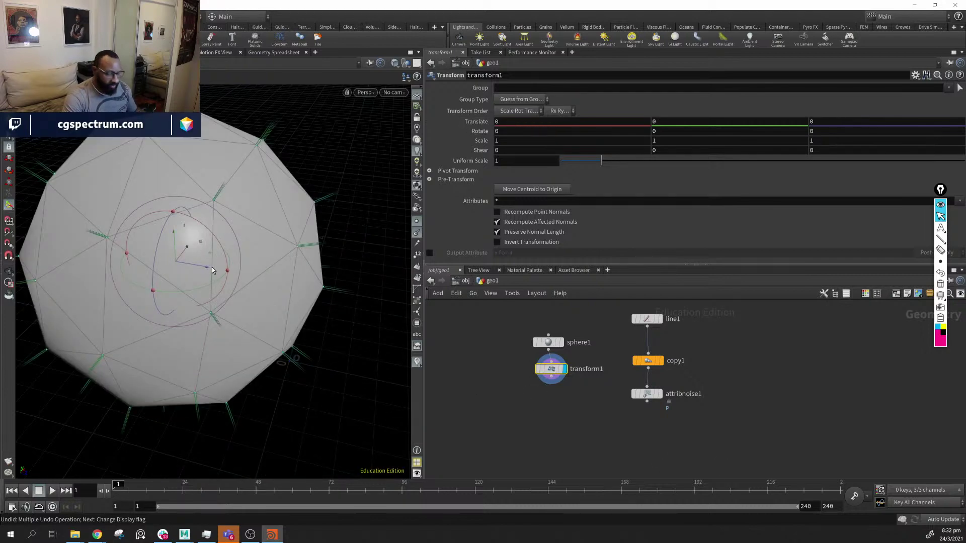
Flatten the sphere in the Transform node to a Z scale of about 0.25
key(u)
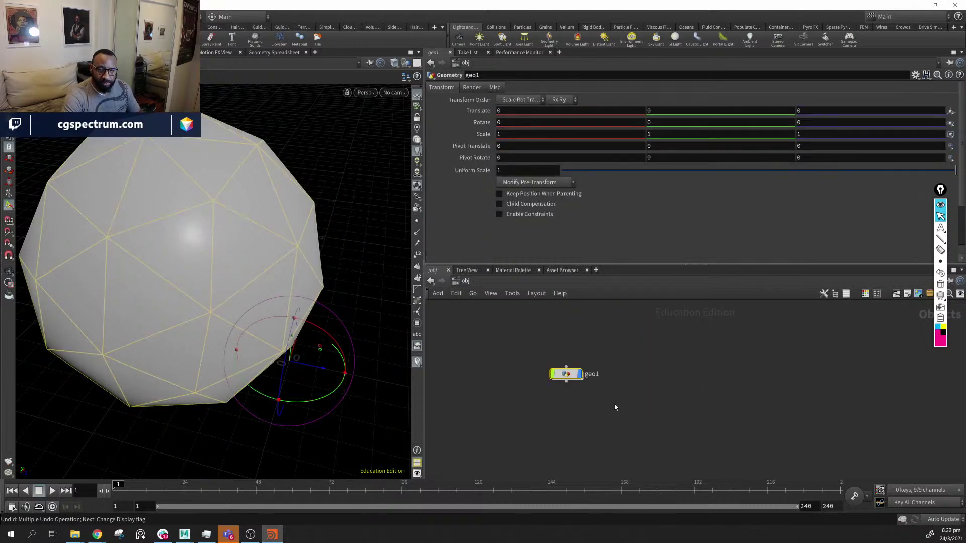
double_click(566, 373)
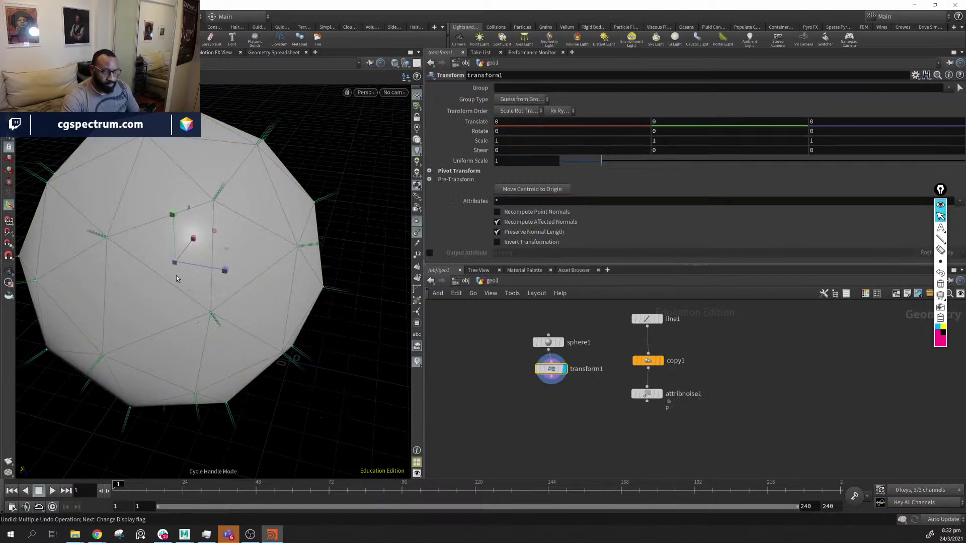
drag(222, 269, 187, 264)
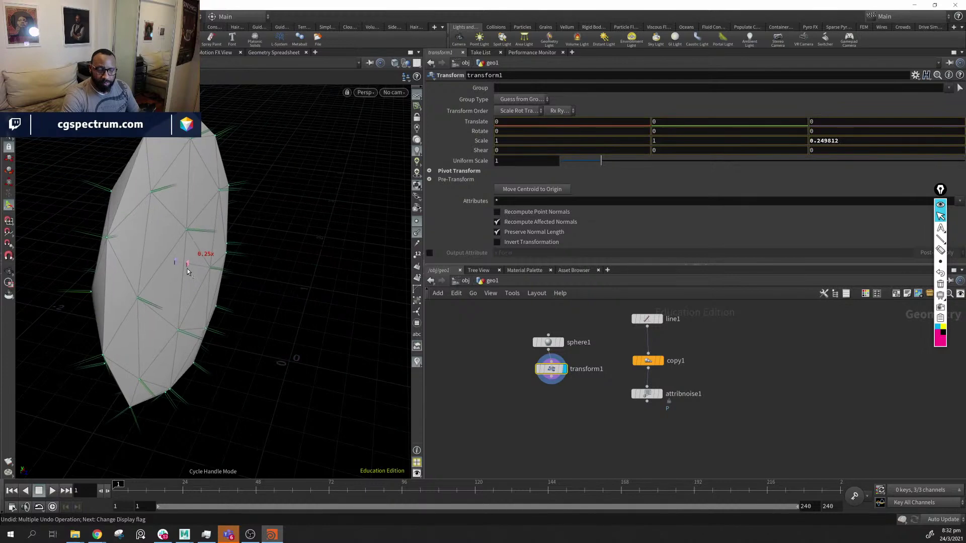
Template the Attribute Noise curves for reference and move the flattened sphere to about X 0.775, Z 0.544
click(659, 394)
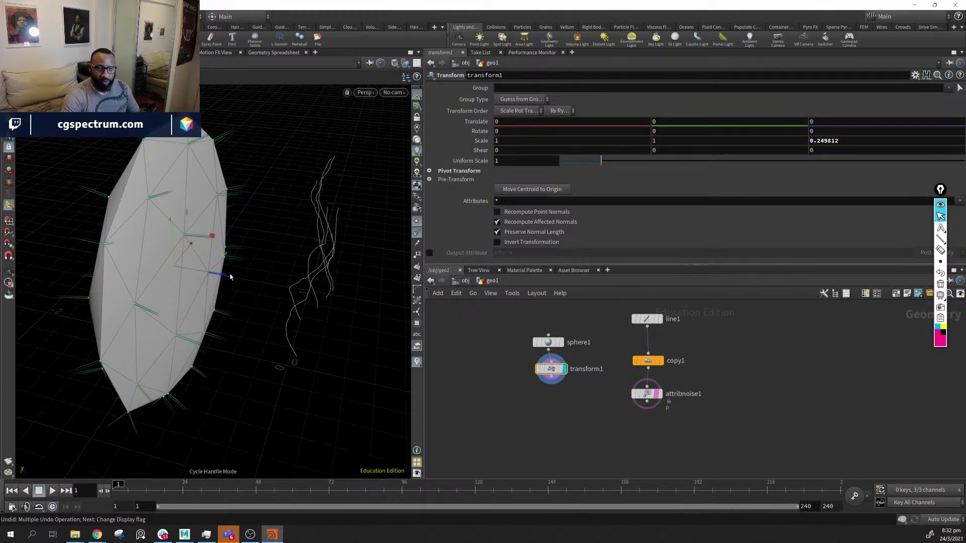
drag(226, 275, 292, 285)
alt+drag(357, 275, 237, 291)
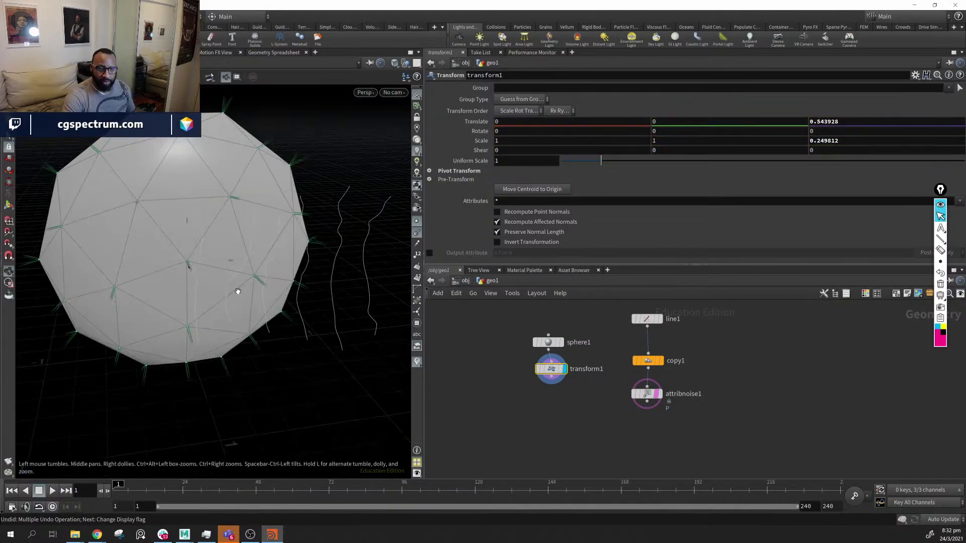
drag(228, 251, 291, 240)
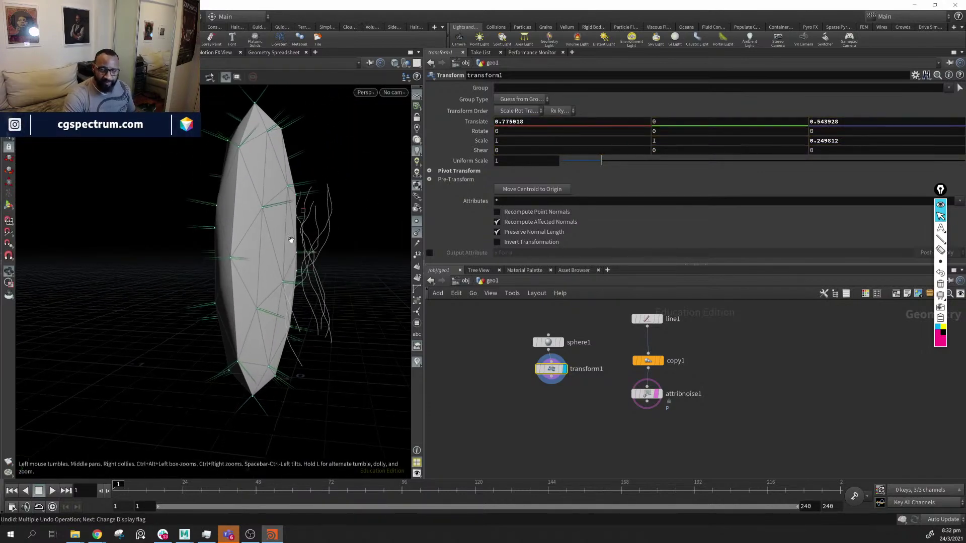
Add a Facet node below the Transform node and feed it the flattened sphere
middle_drag(523, 380, 525, 382)
drag(555, 372, 553, 375)
click(551, 410)
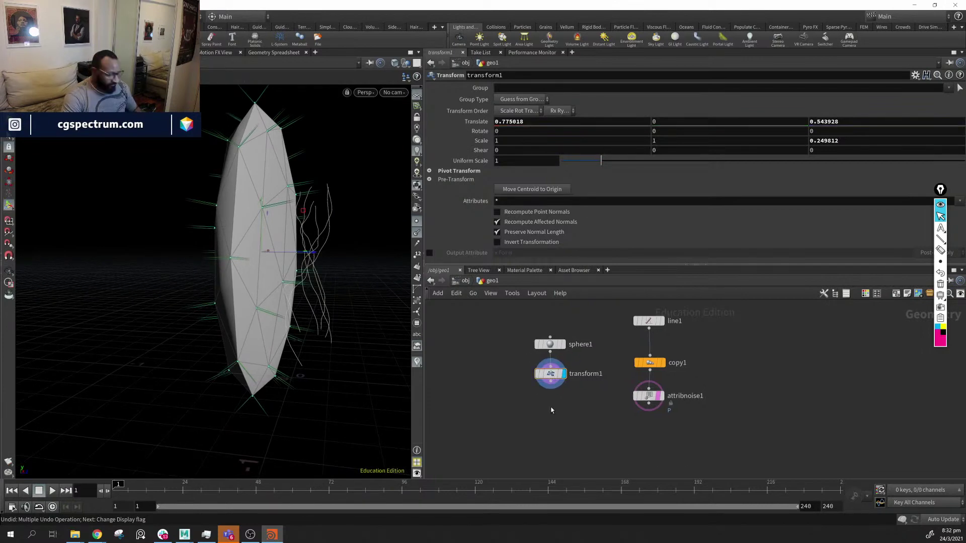
key(Tab)
text(sca)
key(Return)
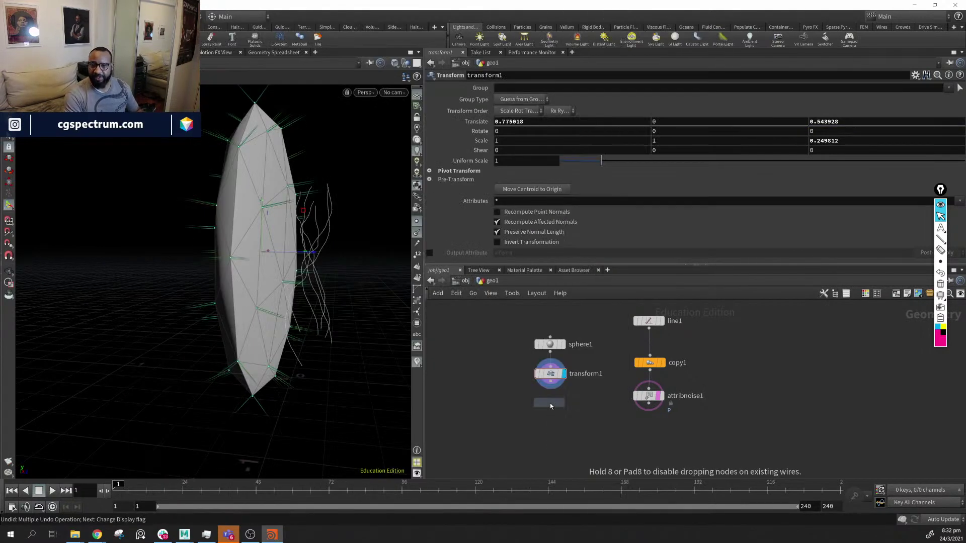
click(550, 402)
drag(550, 403, 547, 418)
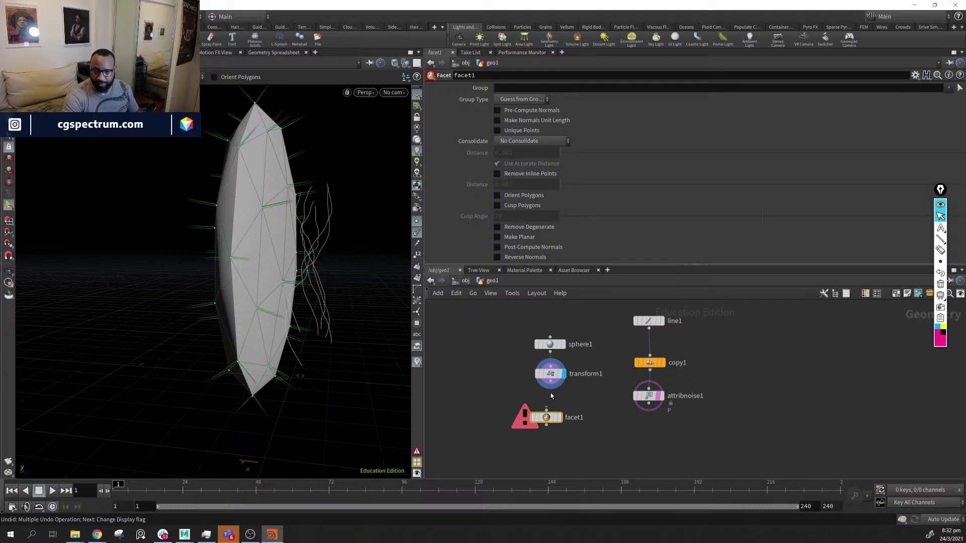
drag(551, 384, 546, 410)
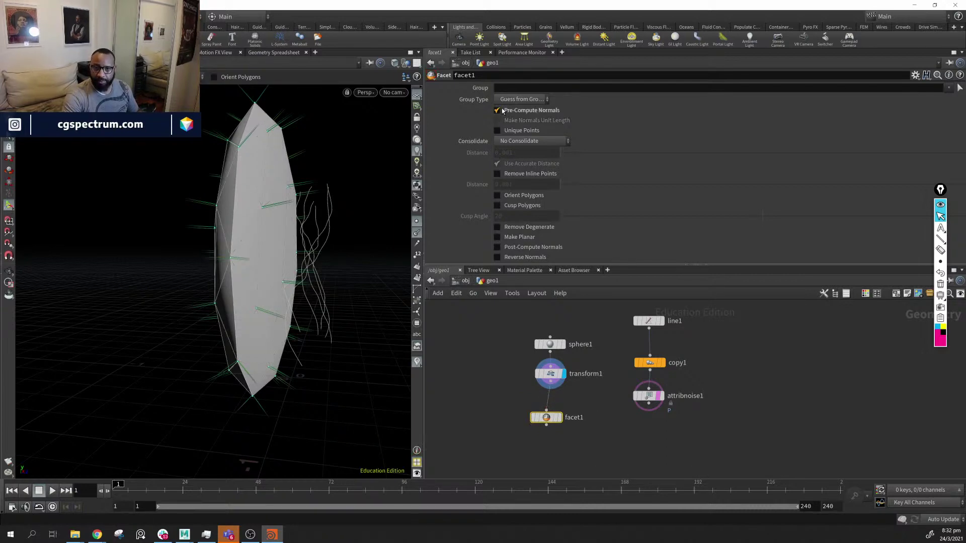
Enable Pre-Compute Normals on the Facet node, display it, and align it under the Transform node
click(497, 110)
click(560, 417)
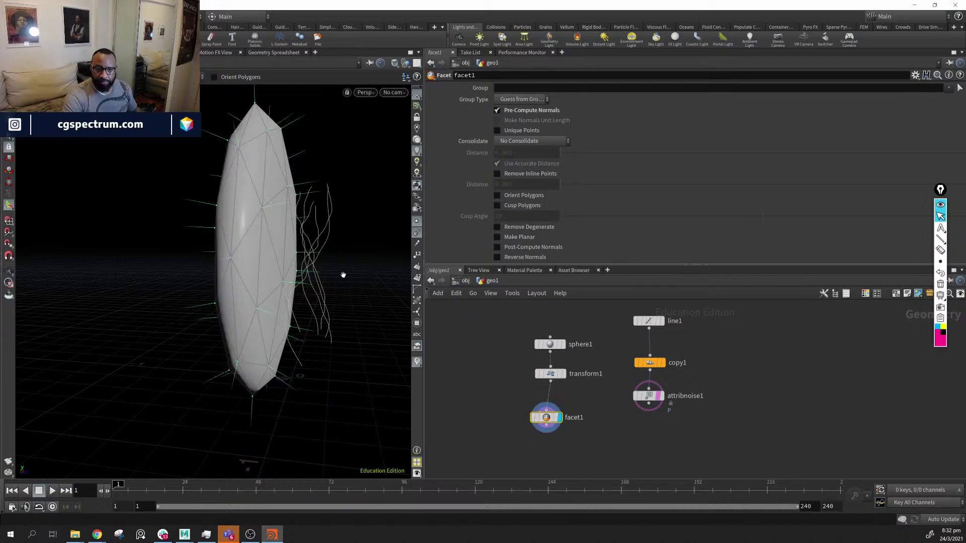
alt+middle_drag(343, 275, 323, 289)
drag(546, 417, 552, 406)
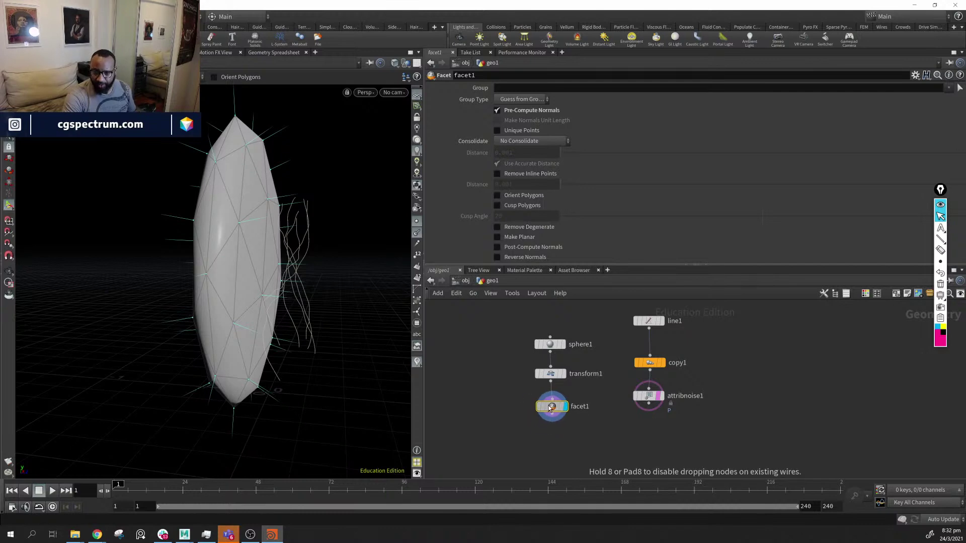
Add a PolyFrame node below the Attribute Noise node and connect the noisy curves to it
click(649, 396)
middle_drag(662, 431, 623, 395)
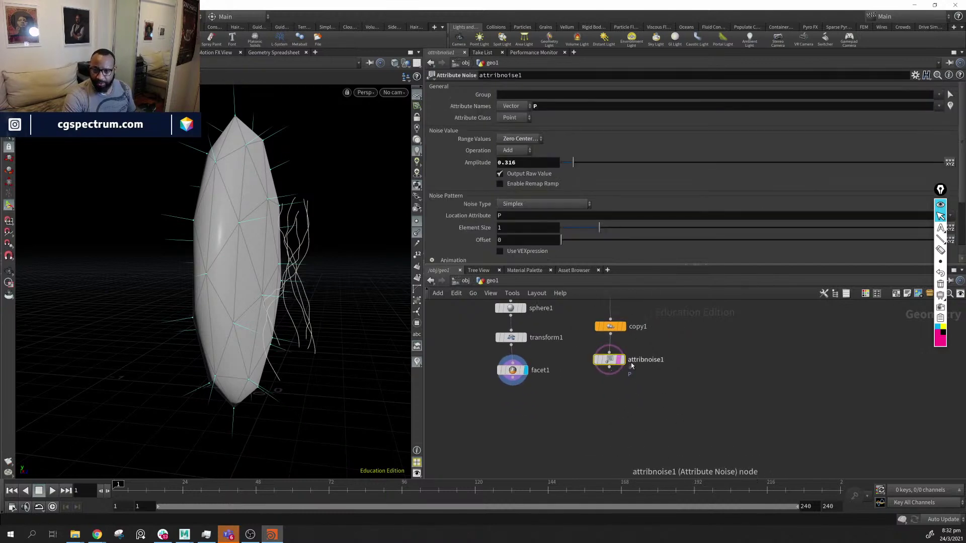
key(Tab)
text(po)
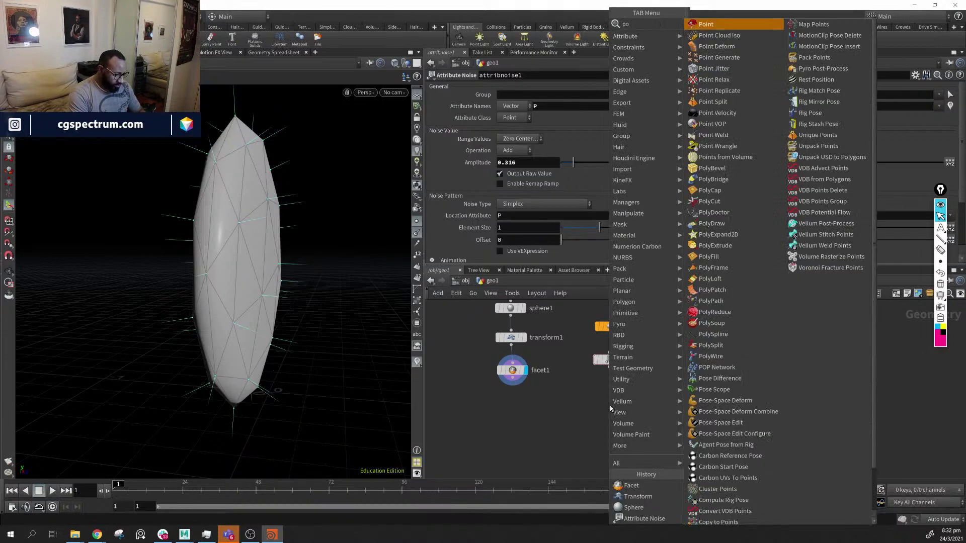
text(ly f)
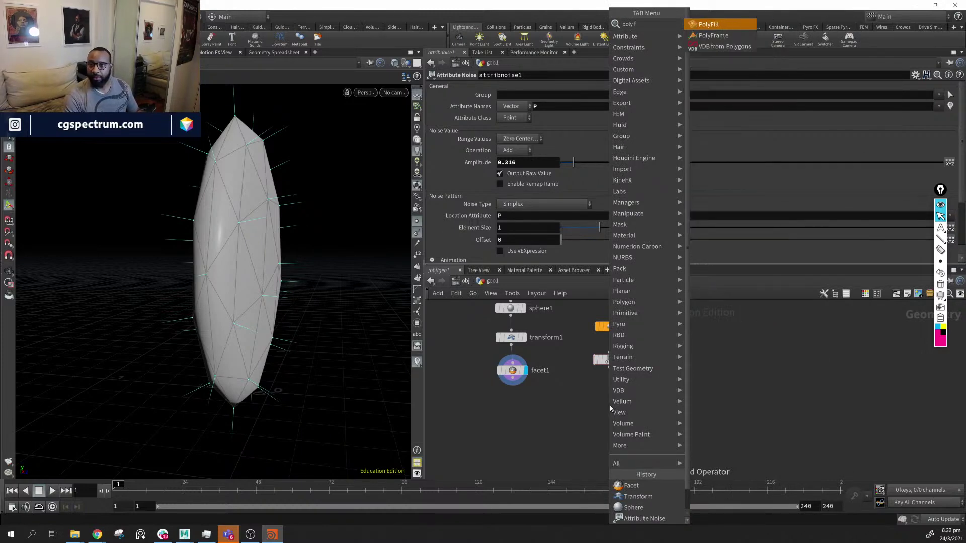
text(r)
key(Return)
click(610, 405)
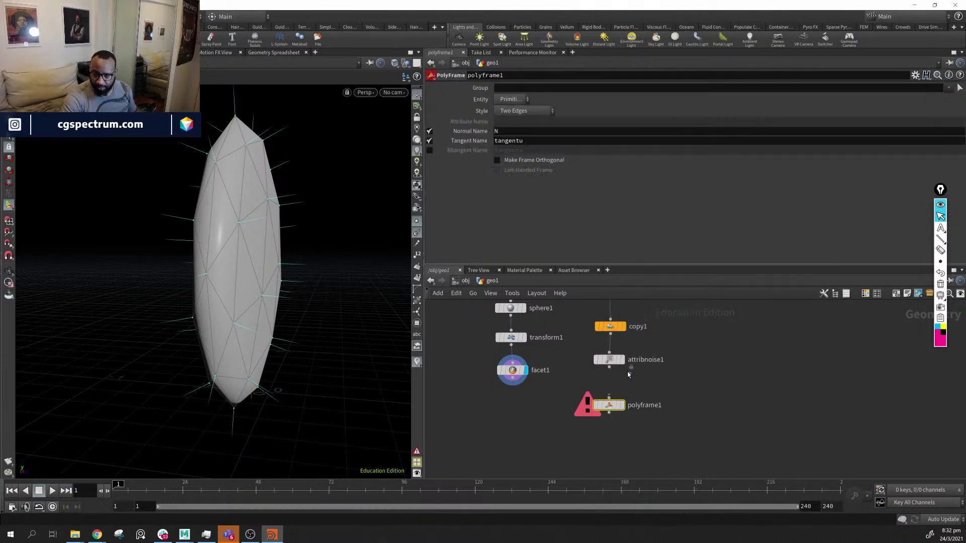
drag(609, 367, 609, 397)
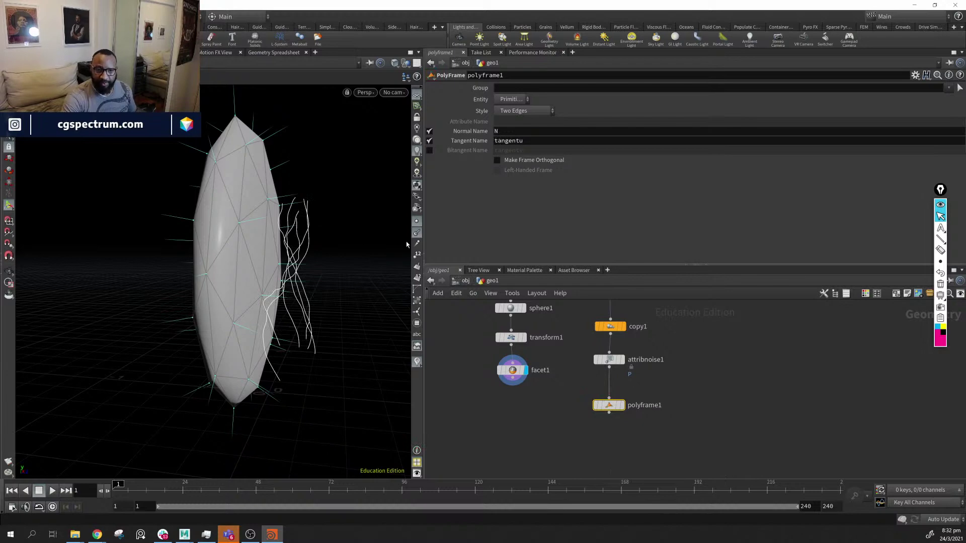
Disable the PolyFrame node's Normal Name output, keeping only tangentu, and display the node
click(429, 131)
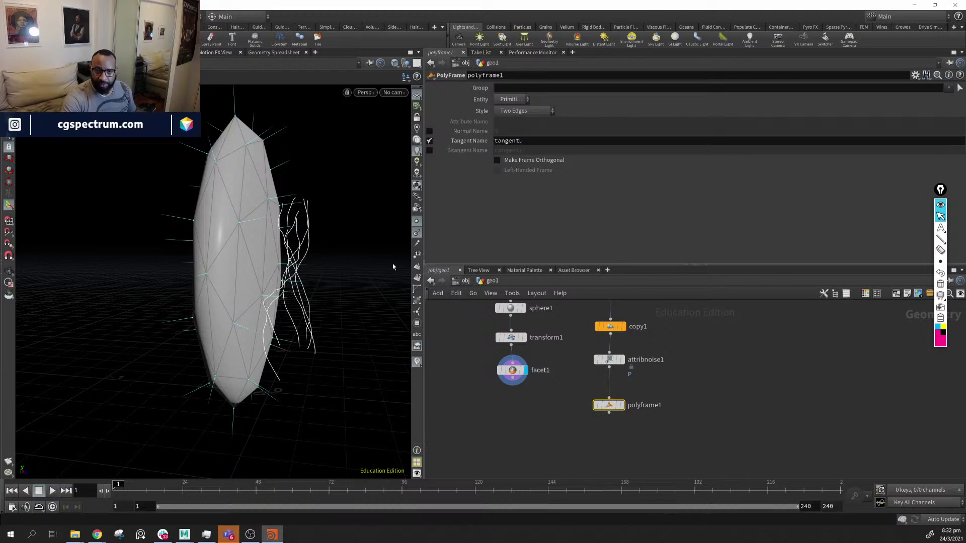
click(621, 406)
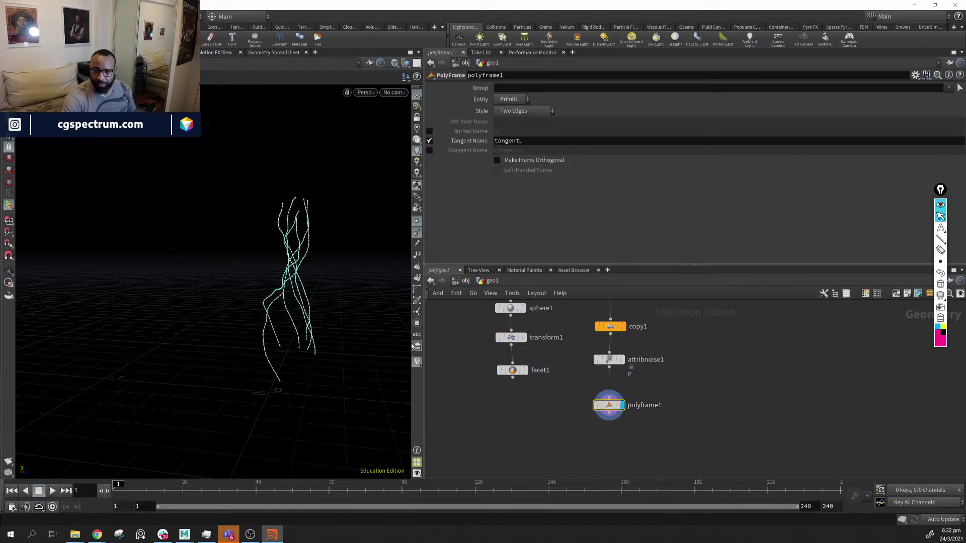
alt+drag(352, 327, 317, 322)
Move the sphere, Transform and Facet nodes together to the other side of the curve network
scroll(493, 303, down, 1)
middle_drag(582, 378, 602, 426)
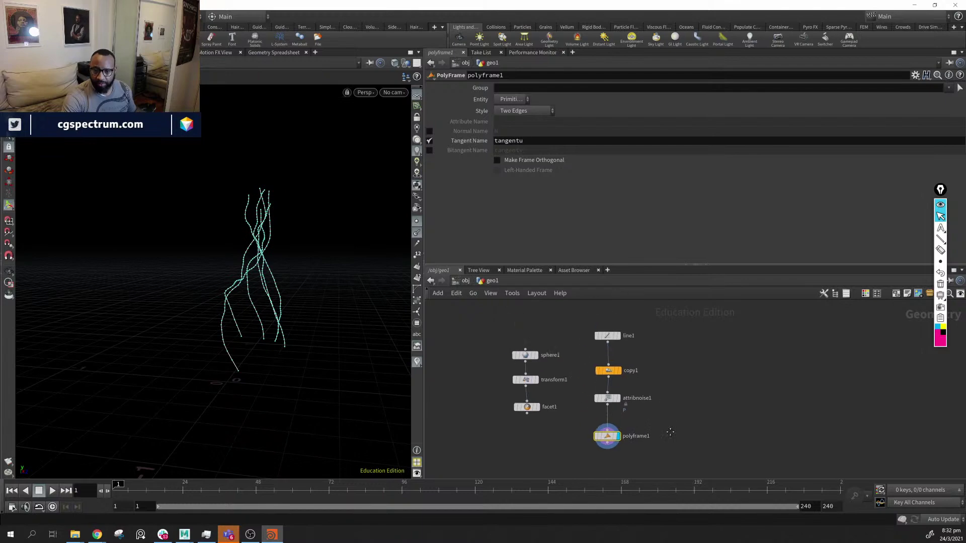
drag(491, 319, 690, 434)
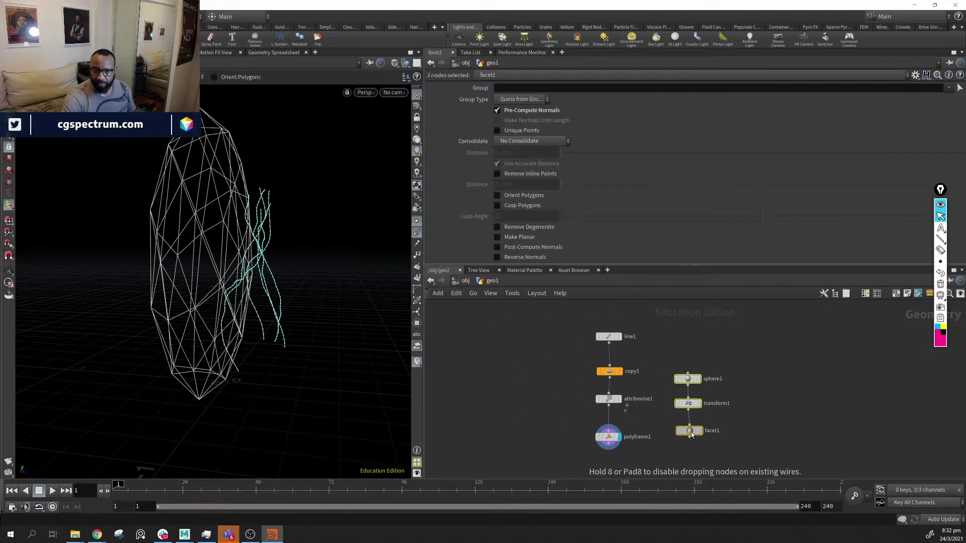
middle_drag(624, 452, 595, 406)
click(650, 429)
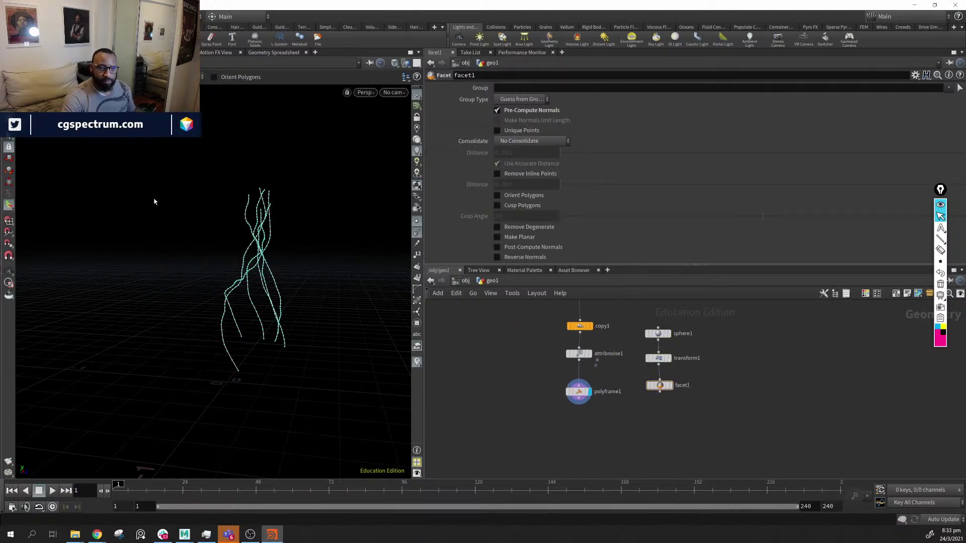
Turn on the viewport visualization of the PolyFrame node's tangentu attribute from its node information
drag(155, 201, 360, 256)
mouse_move(584, 363)
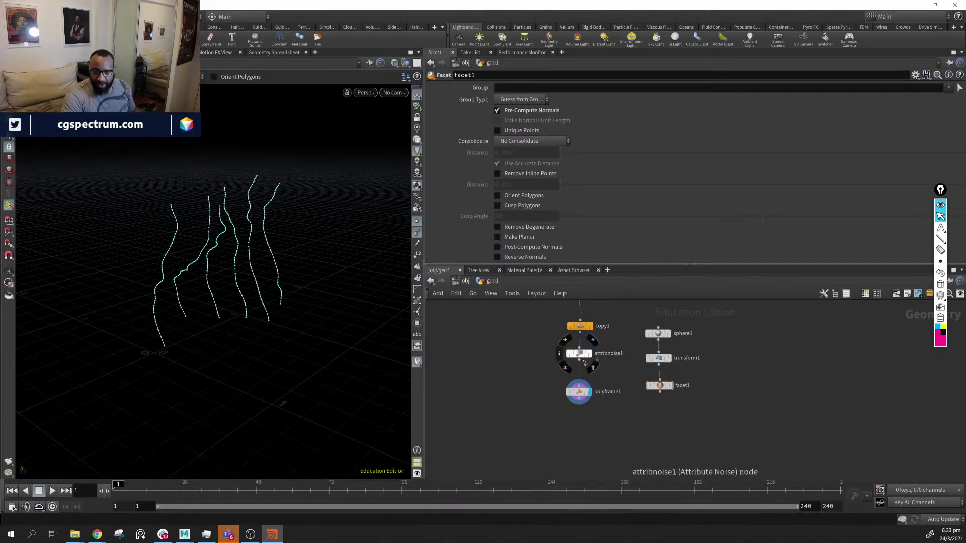
click(579, 391)
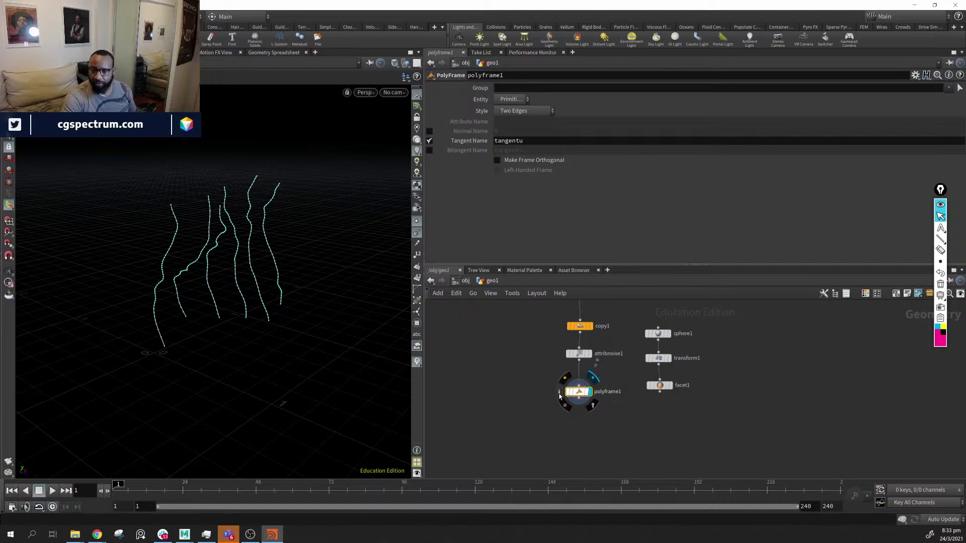
click(559, 391)
click(380, 348)
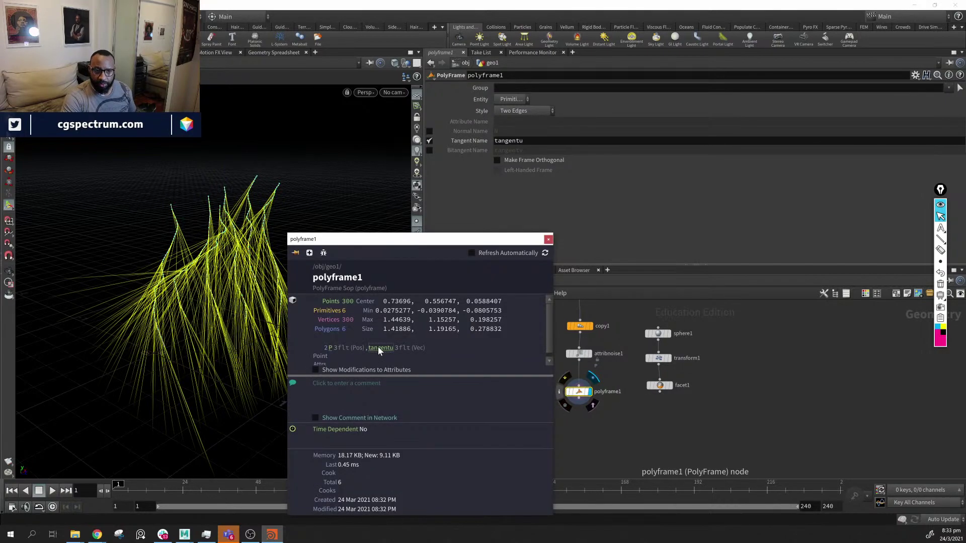
click(548, 239)
drag(305, 285, 400, 274)
alt+drag(134, 216, 181, 188)
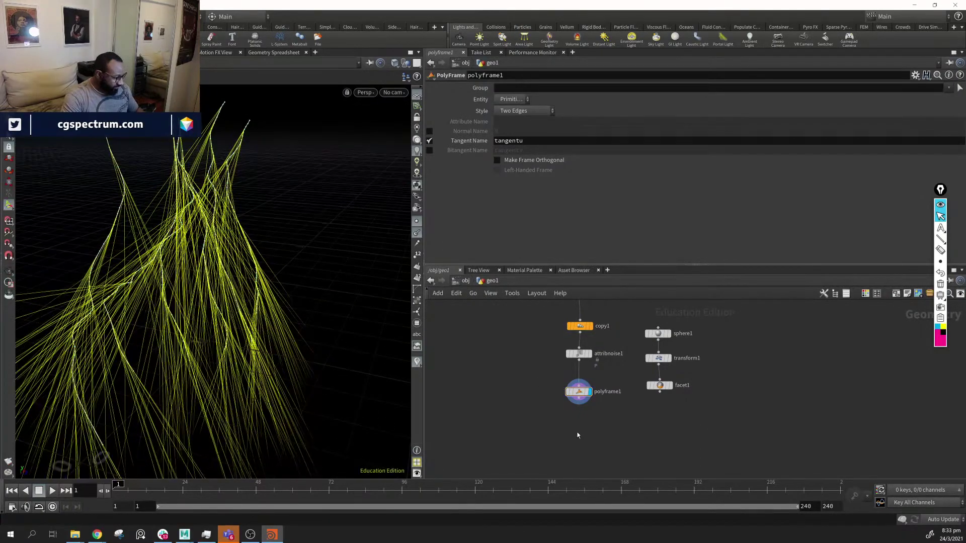
Add an Attribute Expression node below the PolyFrame node, connect it to the PolyFrame output and display it
key(Tab)
text(ae)
key(Down)
key(Down)
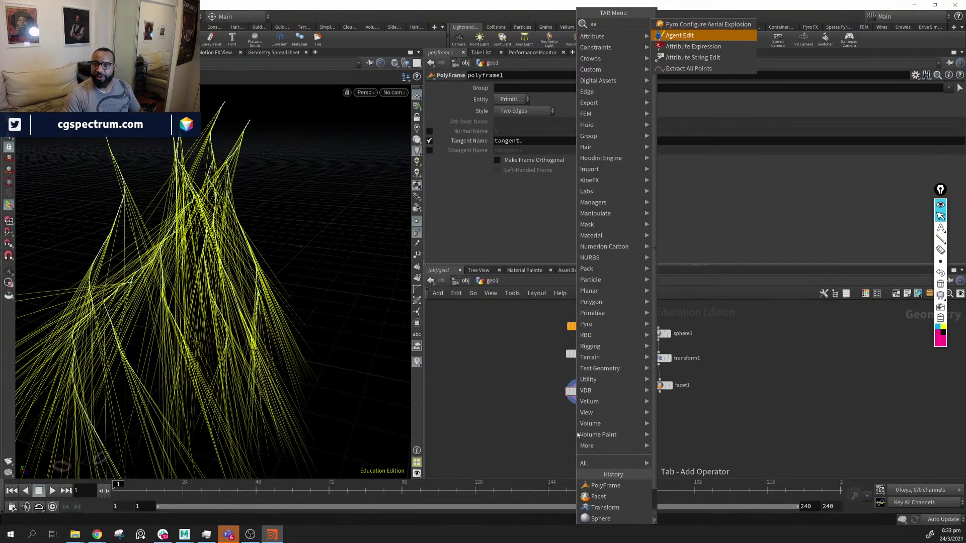
key(Return)
click(576, 431)
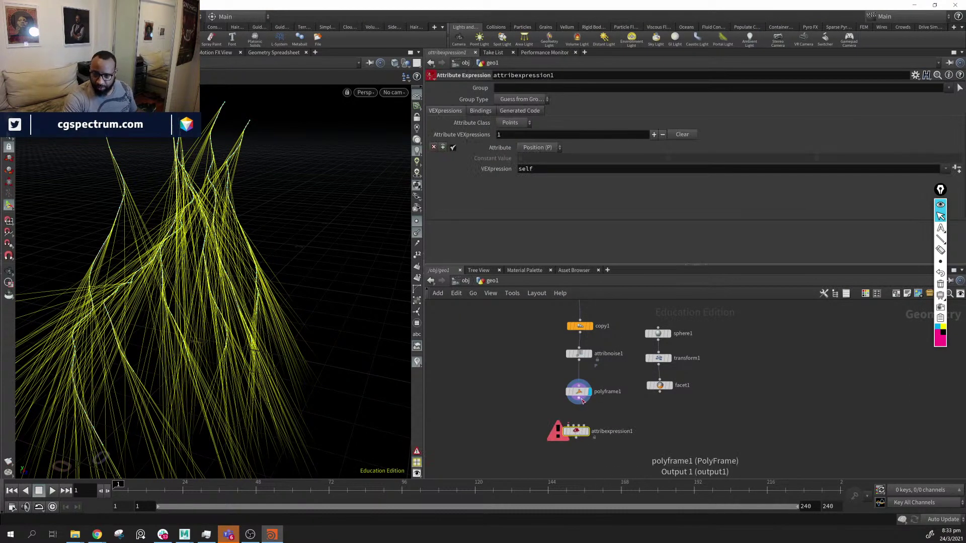
drag(578, 405, 593, 429)
click(593, 430)
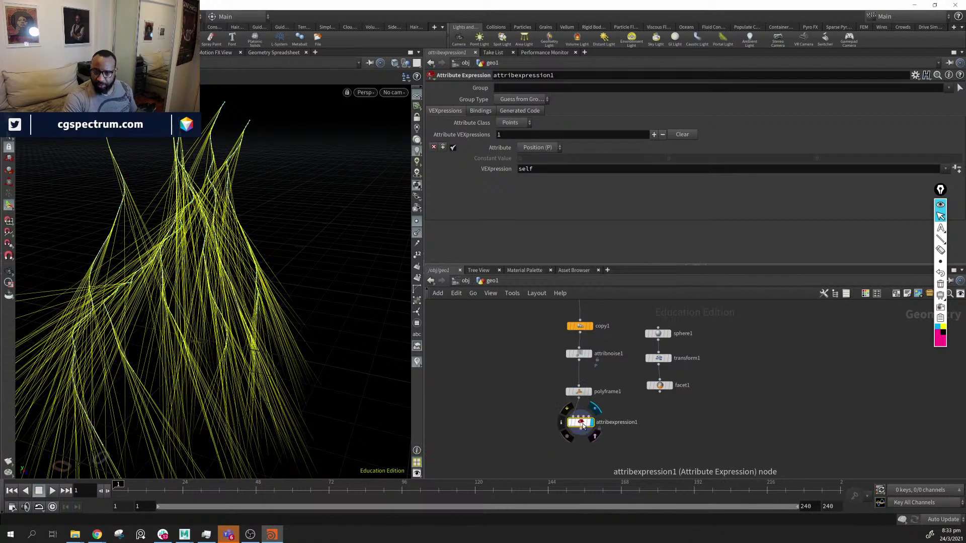
Set the Attribute Expression node to the custom vector attribute tangentu with the VEXpression -self
click(577, 391)
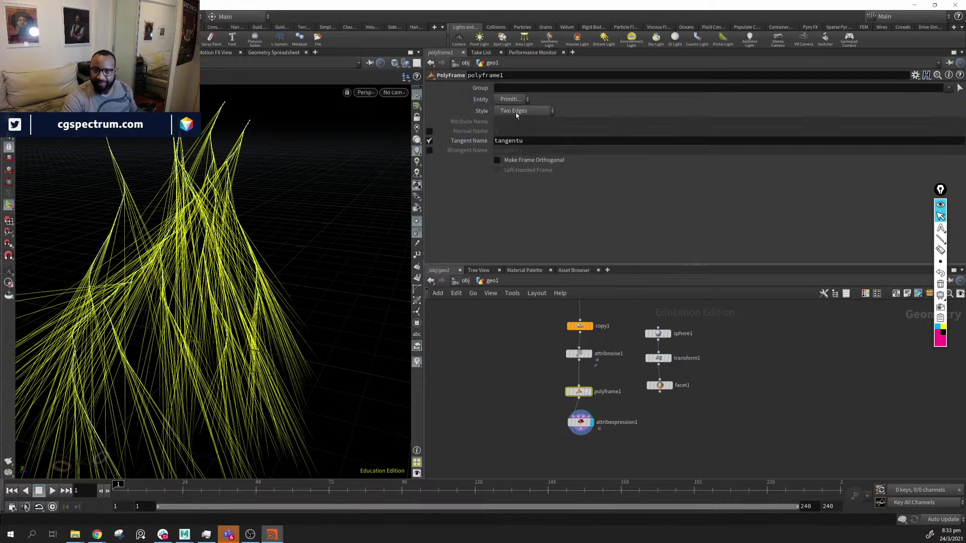
click(536, 144)
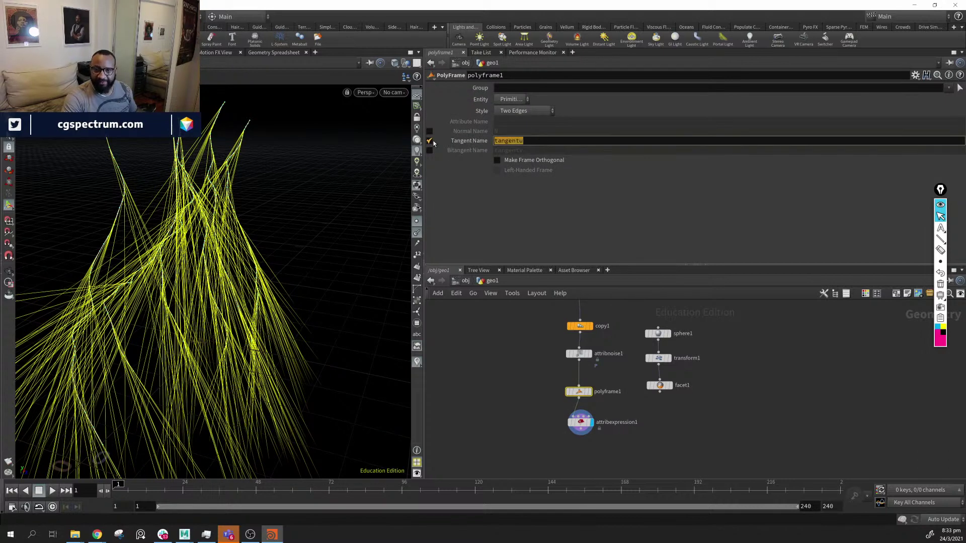
click(580, 422)
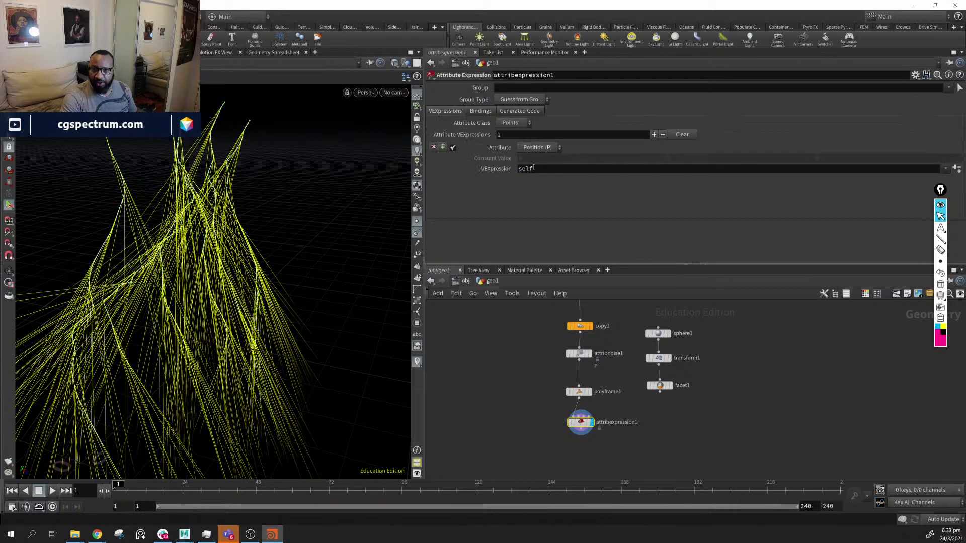
click(549, 149)
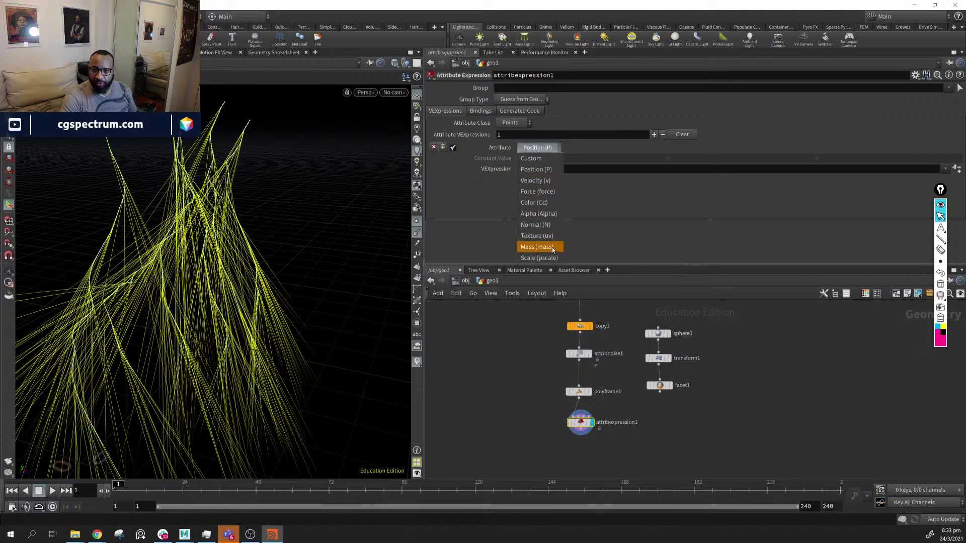
click(547, 160)
click(545, 160)
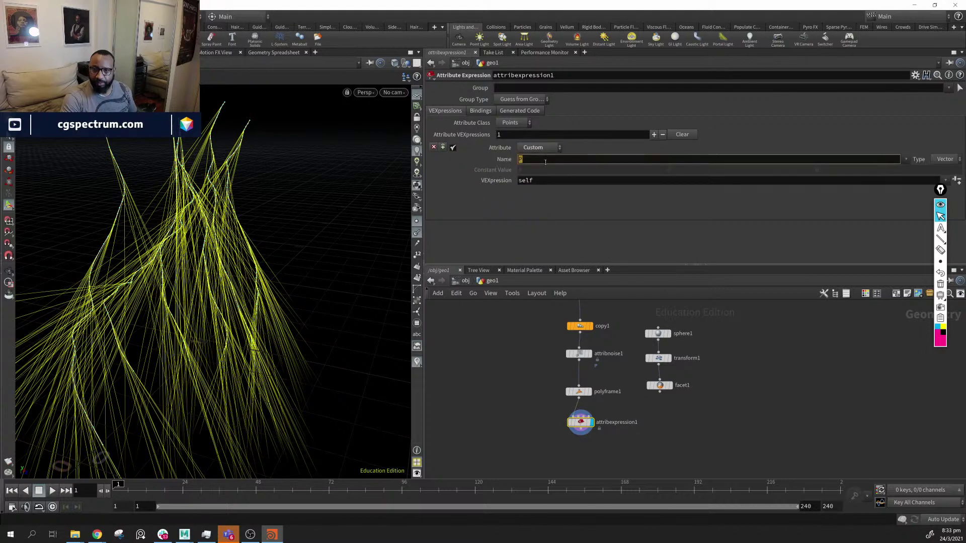
key(Return)
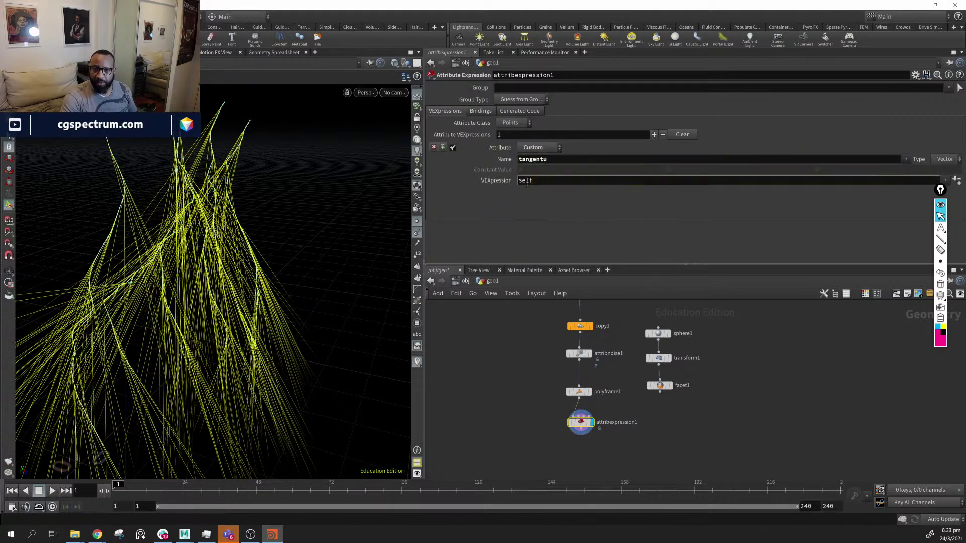
click(559, 182)
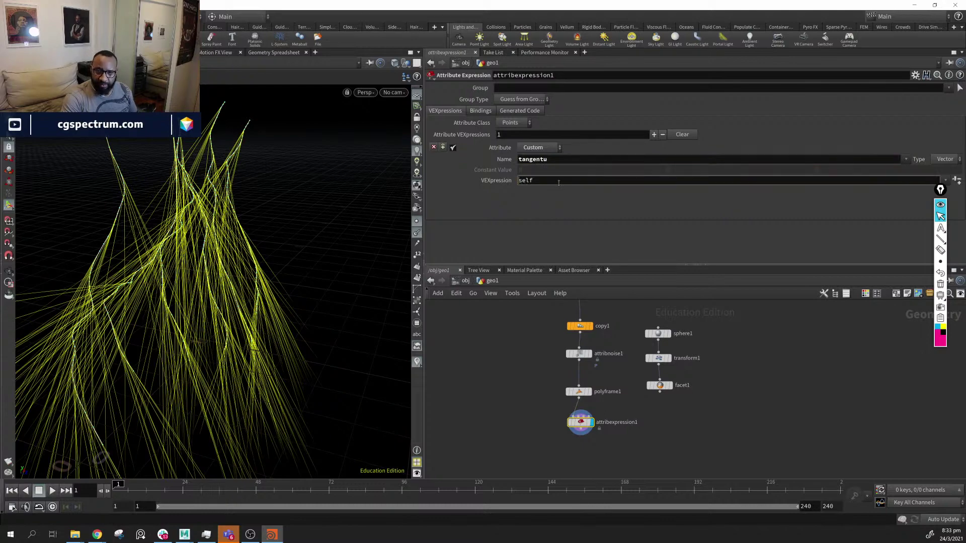
key(Return)
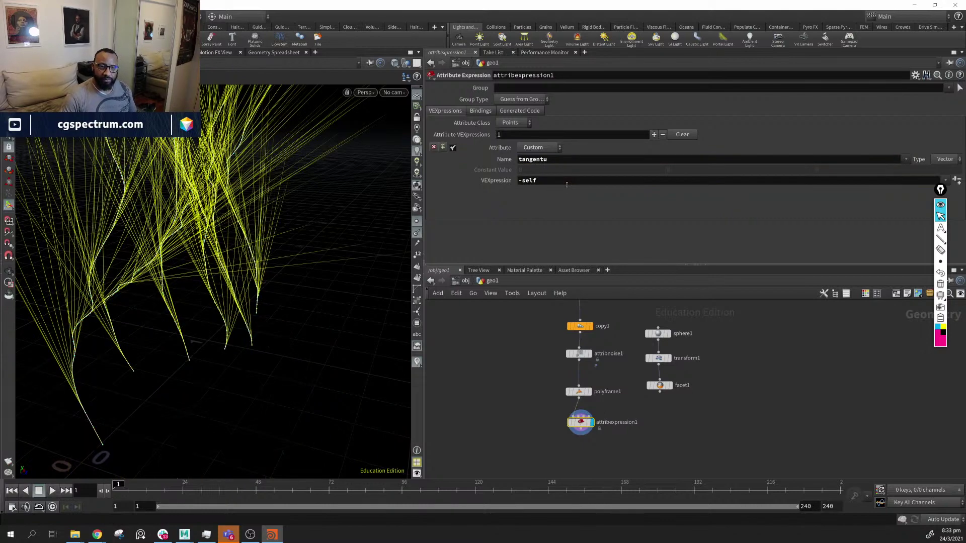
alt+drag(174, 321, 171, 279)
Add an Attribute Transfer node below the Attribute Expression and Facet nodes
middle_drag(648, 456, 661, 445)
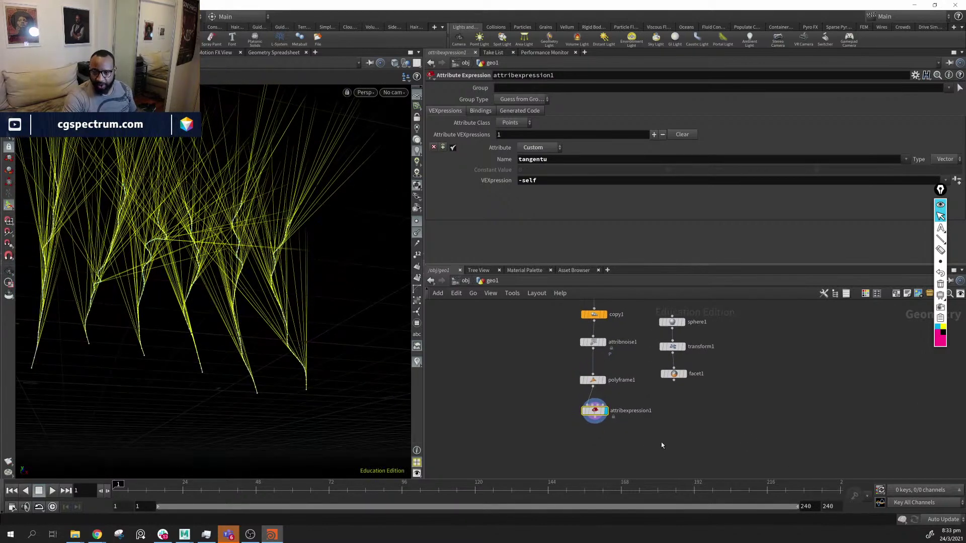
key(Tab)
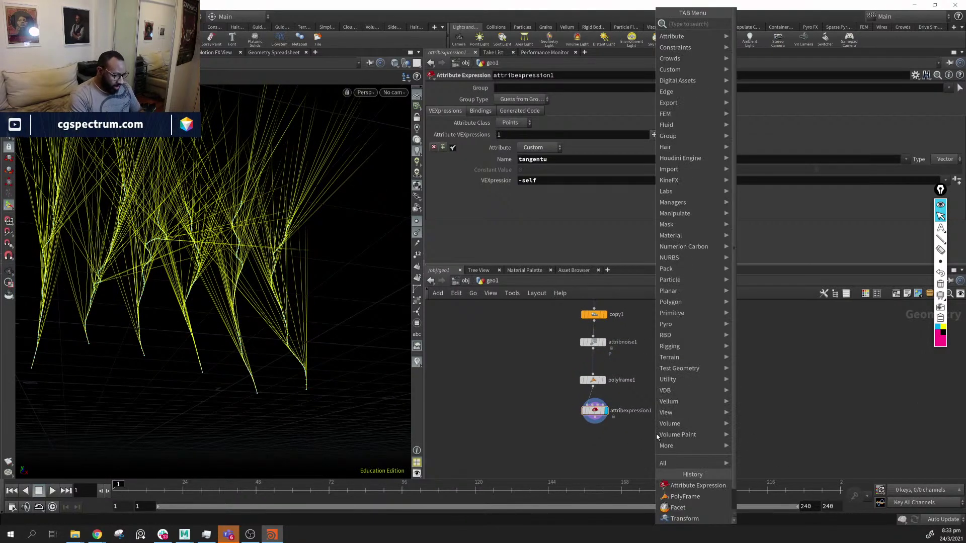
text(atr)
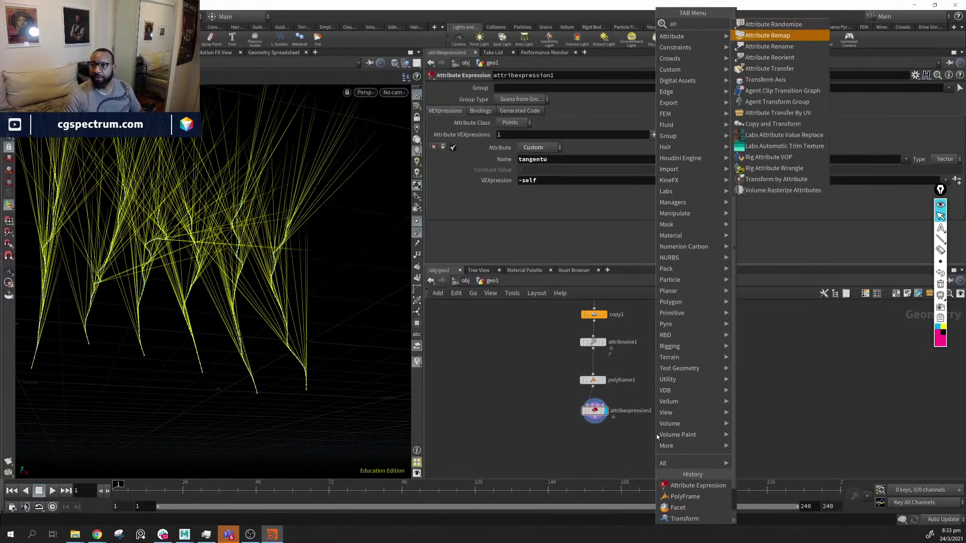
key(Down)
key(Down)
key(Down)
key(Return)
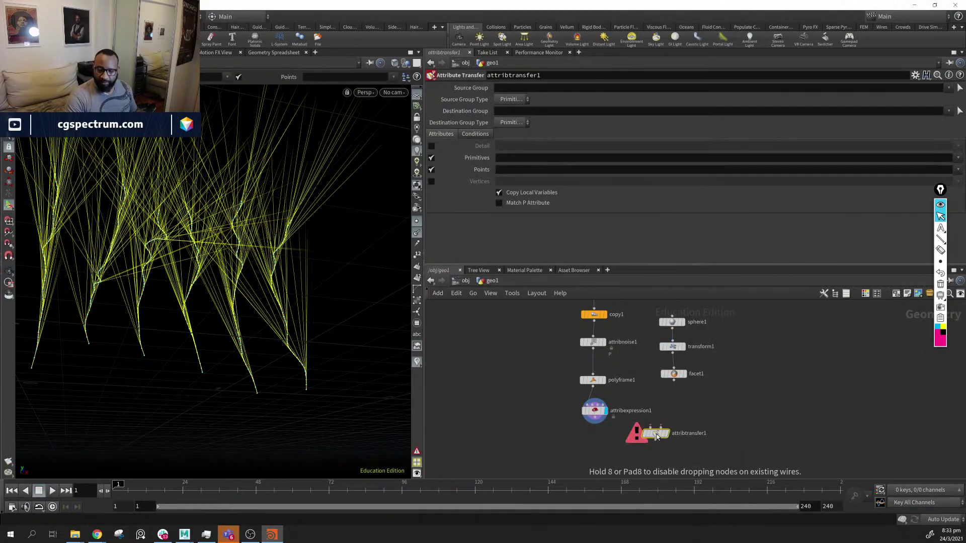
click(656, 435)
drag(657, 436, 652, 444)
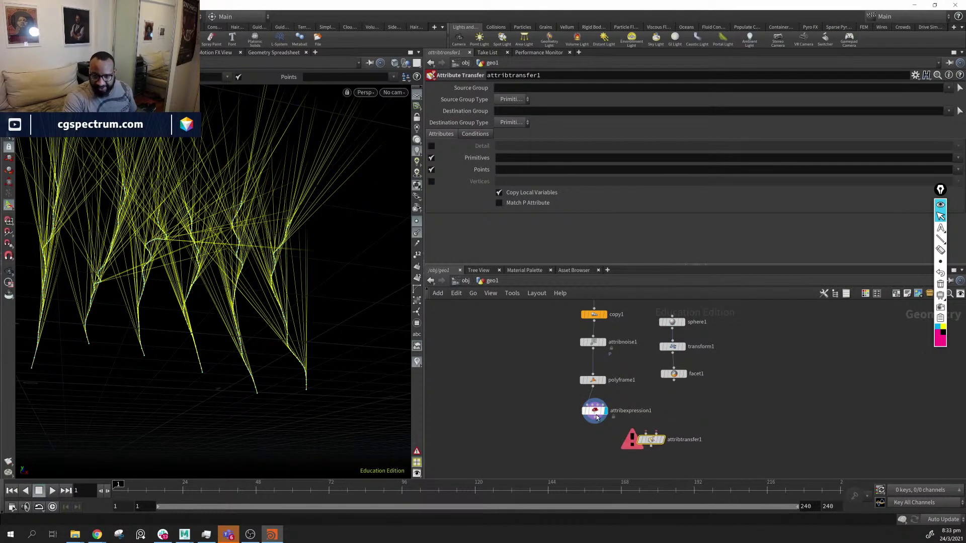
drag(595, 417, 655, 433)
click(655, 424)
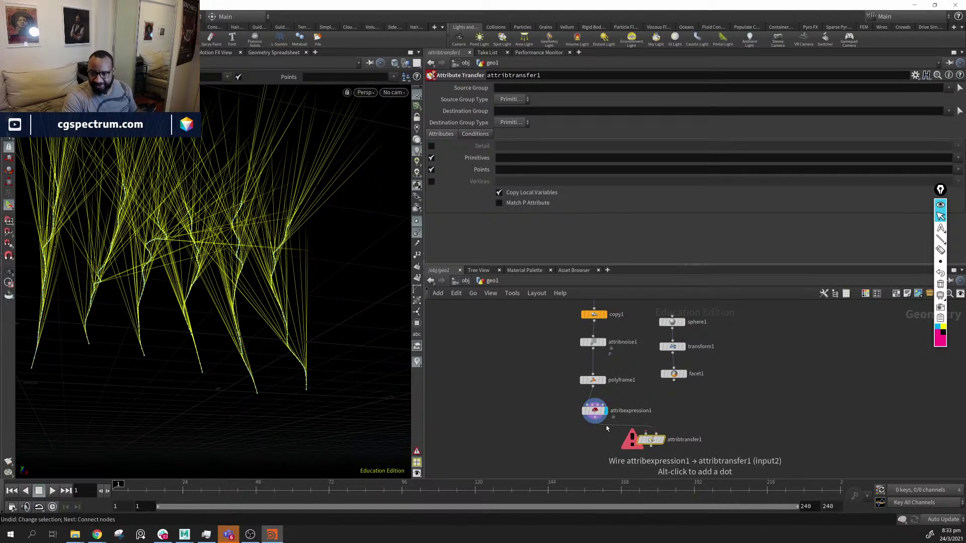
key(ctrl+z)
Save the scene to the Desktop folder under the file name crossVines.hip
key(ctrl+s)
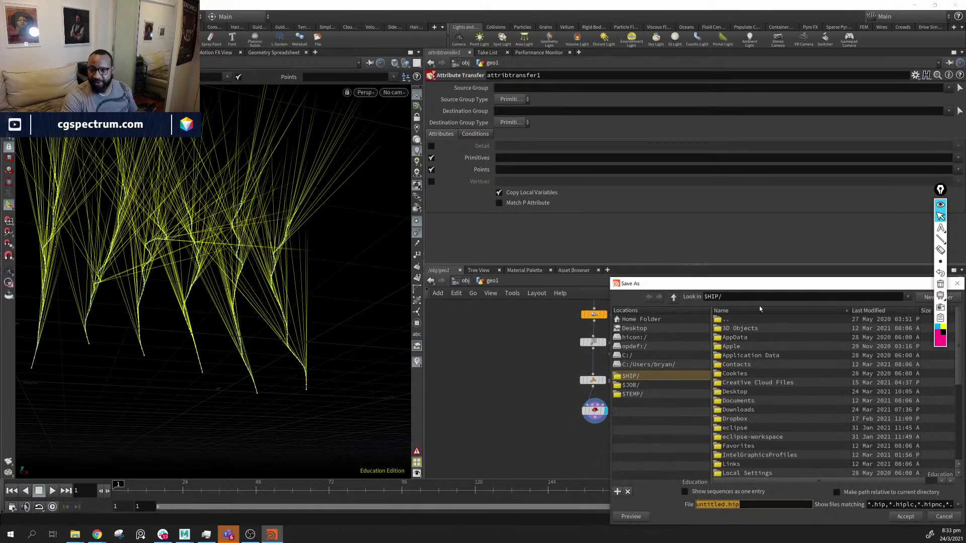
drag(775, 291, 662, 236)
scroll(662, 311, down, 4)
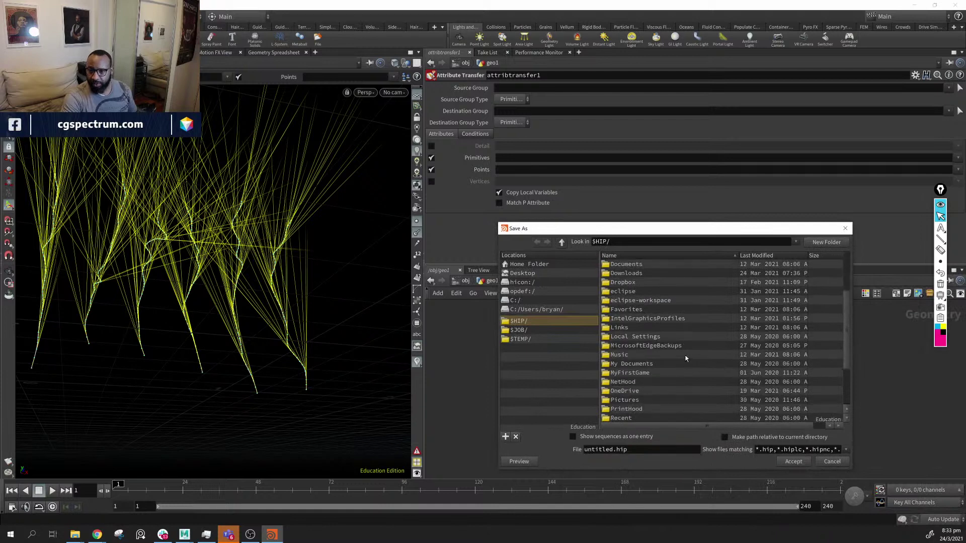
scroll(659, 297, down, 1)
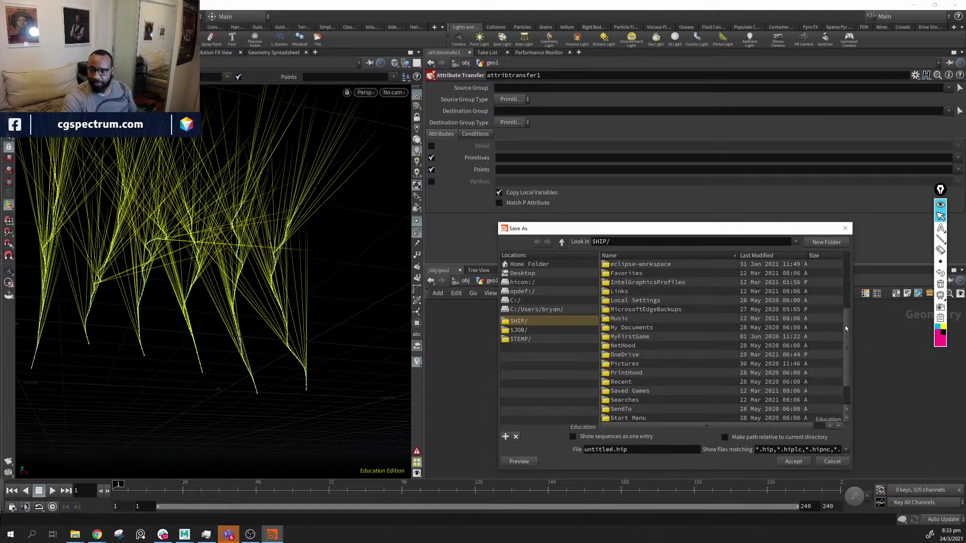
drag(845, 326, 838, 276)
click(518, 275)
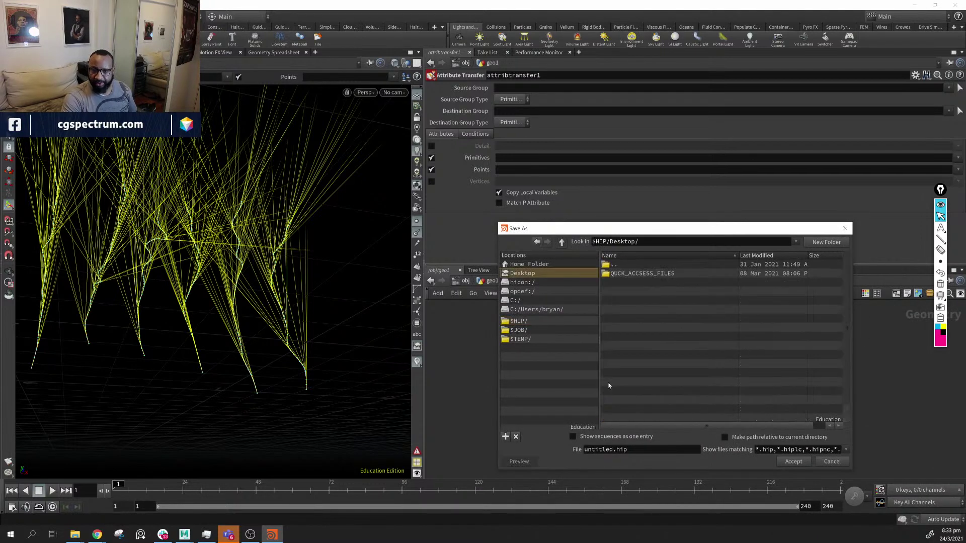
click(642, 450)
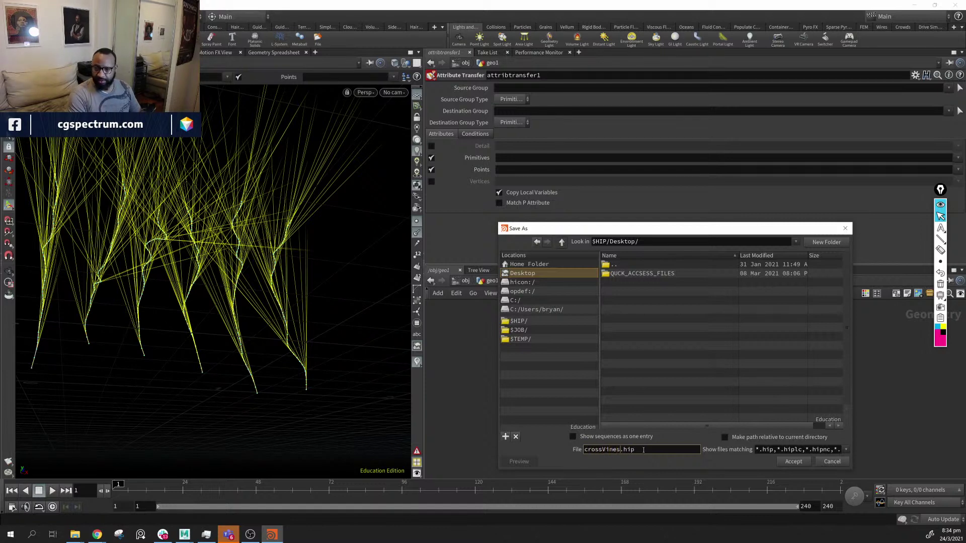
key(Return)
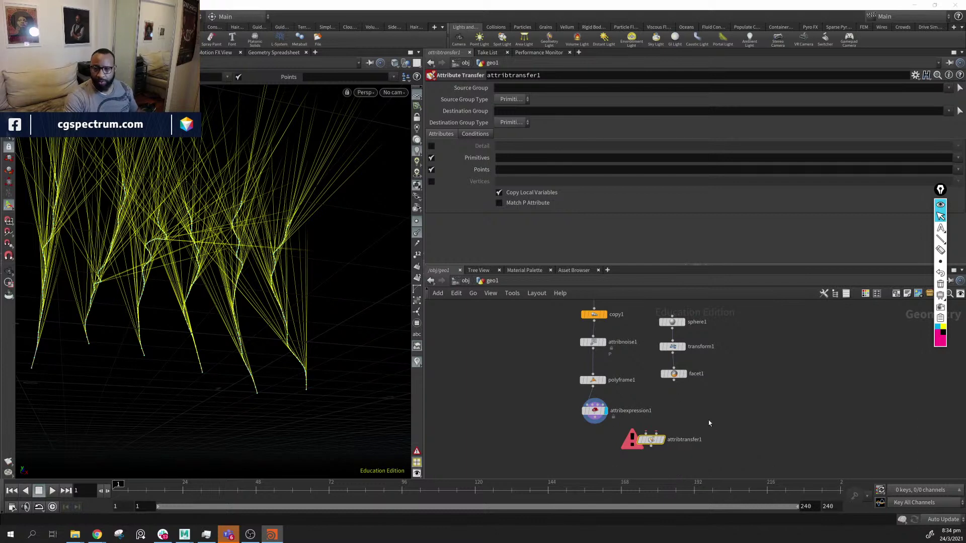
Connect the Attribute Expression to the Attribute Transfer's first input and the Facet node to its second, and display the Attribute Transfer
middle_drag(708, 423, 720, 412)
drag(664, 429, 664, 450)
drag(607, 407, 670, 446)
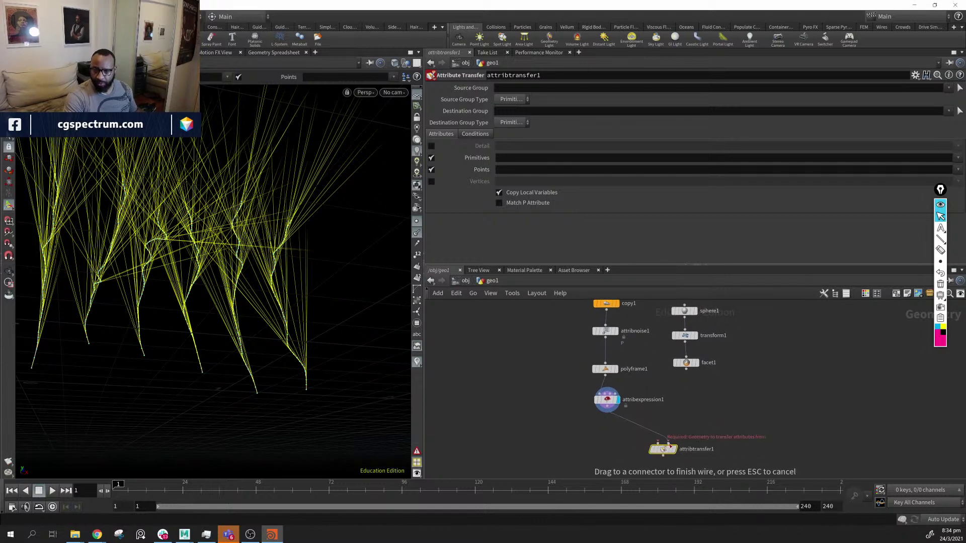
click(655, 449)
drag(686, 369, 668, 444)
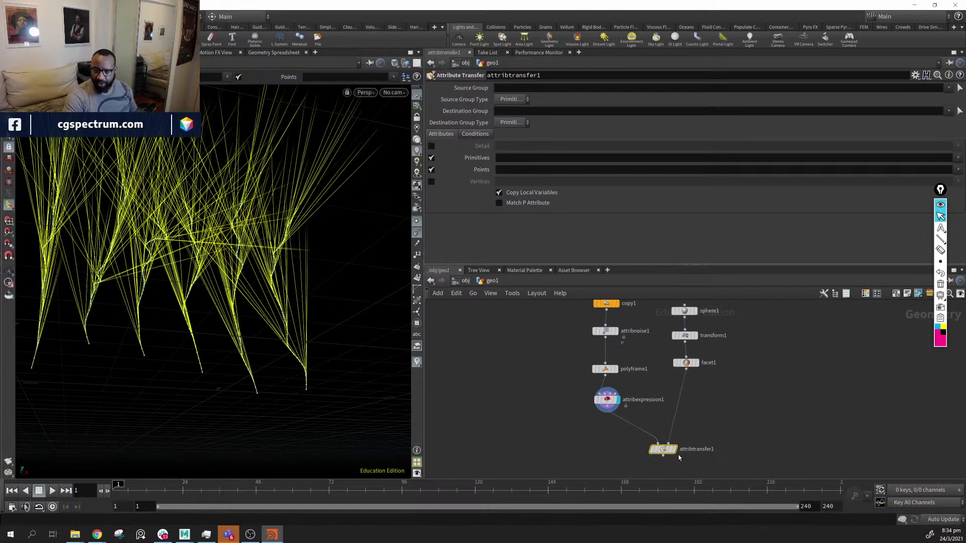
alt+drag(274, 293, 313, 354)
click(673, 449)
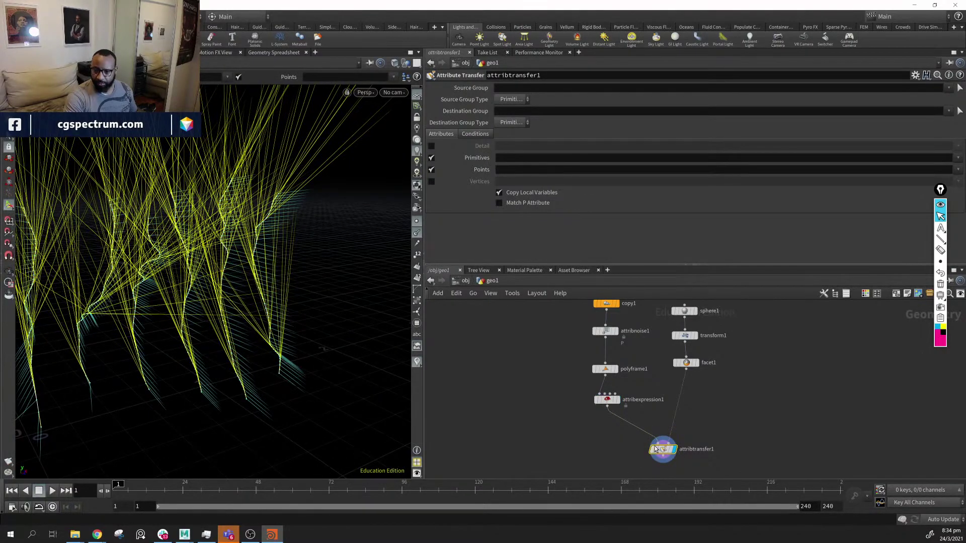
Align the Attribute Transfer node directly under the Facet node
mouse_move(665, 452)
mouse_down()
mouse_move(660, 436)
mouse_move(680, 446)
mouse_up()
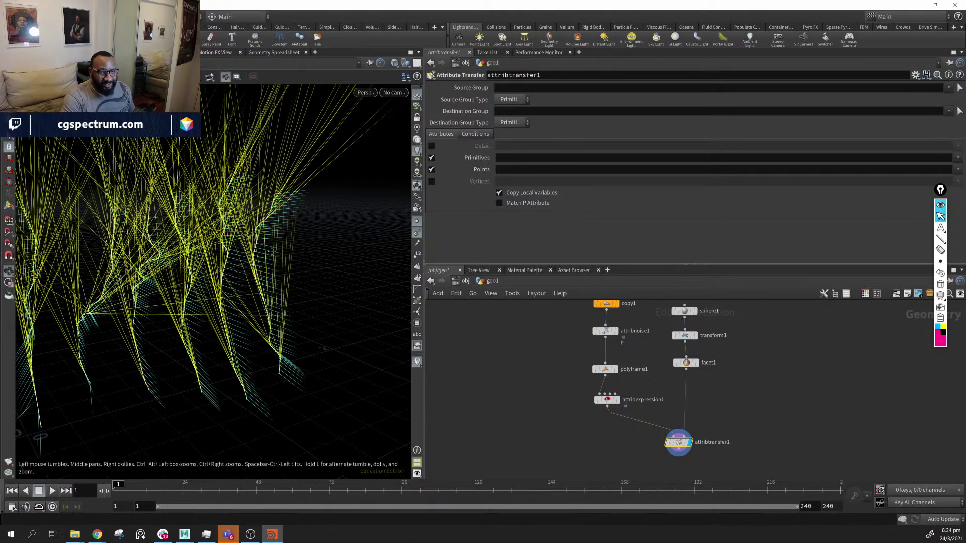
alt+drag(151, 269, 101, 313)
alt+drag(157, 338, 137, 323)
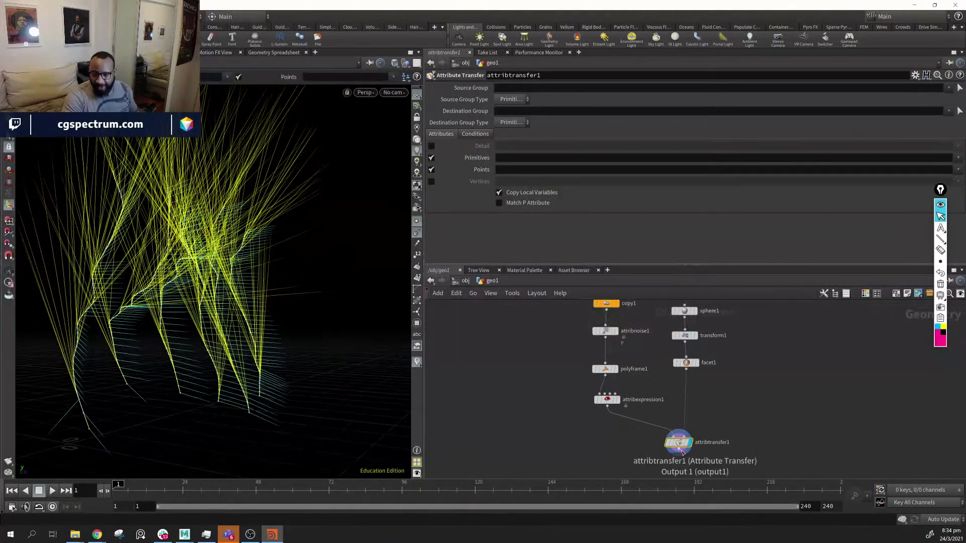
mouse_move(676, 445)
mouse_down()
mouse_move(687, 425)
mouse_move(678, 430)
mouse_up()
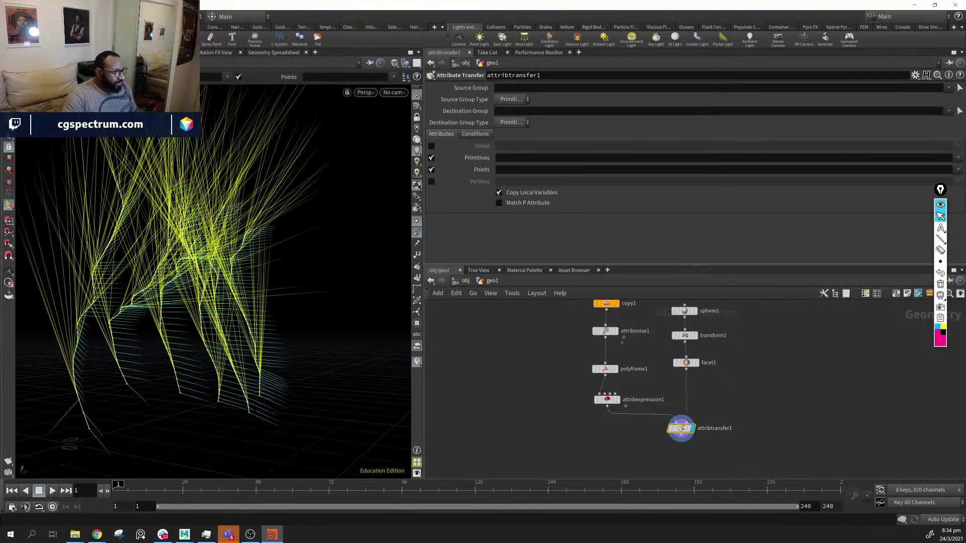
alt+drag(230, 353, 262, 377)
Save the crossVines scene with the Attribute Transfer setup
middle_drag(616, 454, 581, 411)
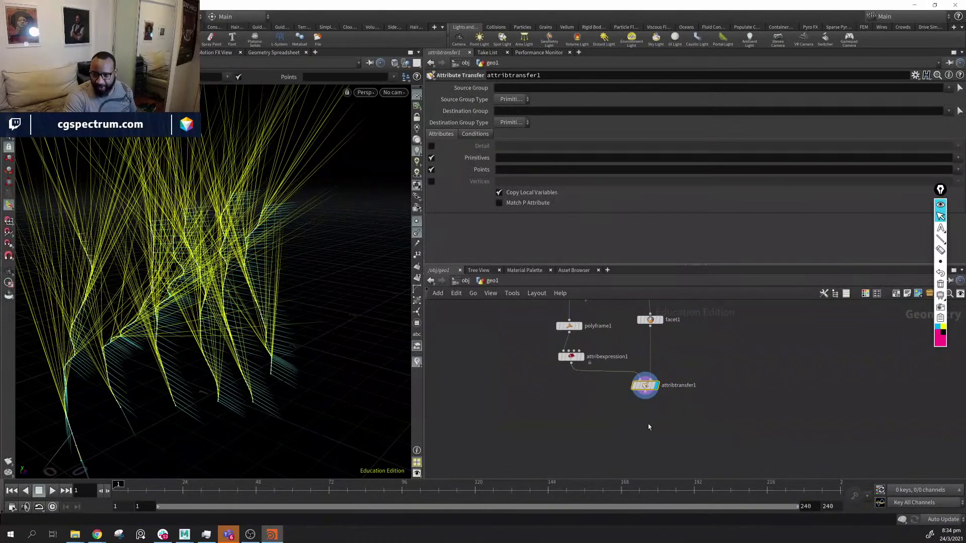
click(636, 433)
key(ctrl+s)
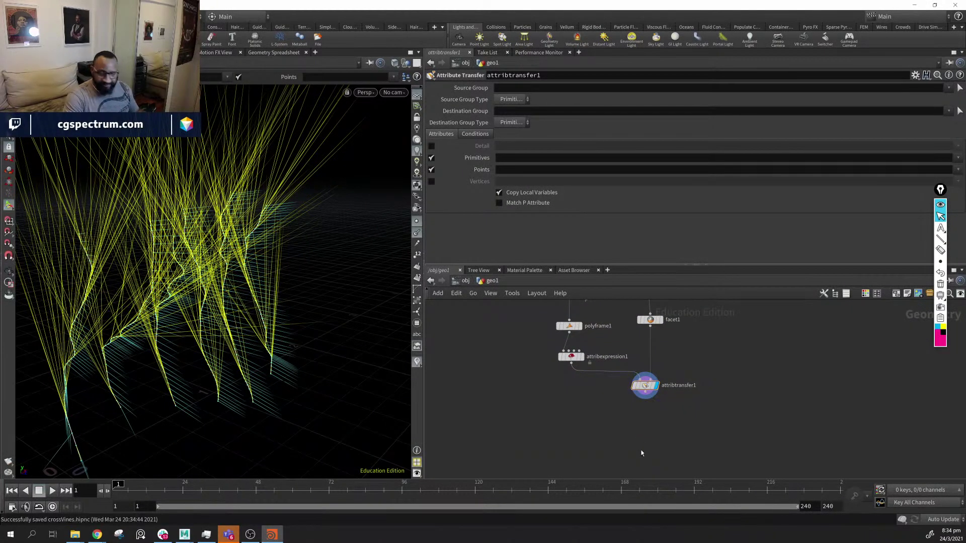
Add an Attribute VOP node below the Attribute Transfer and connect the Attribute Transfer's output to its first input
key(Tab)
text(a)
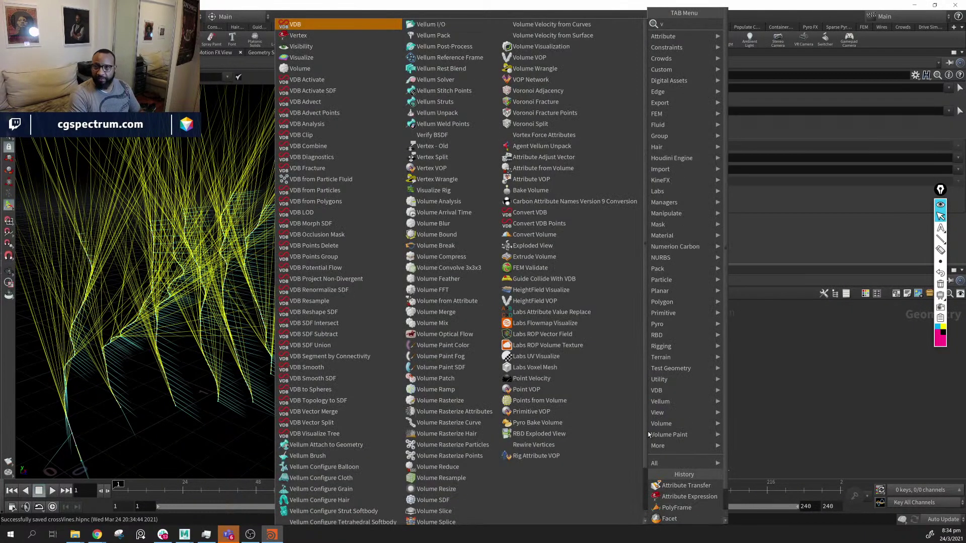
text(vop)
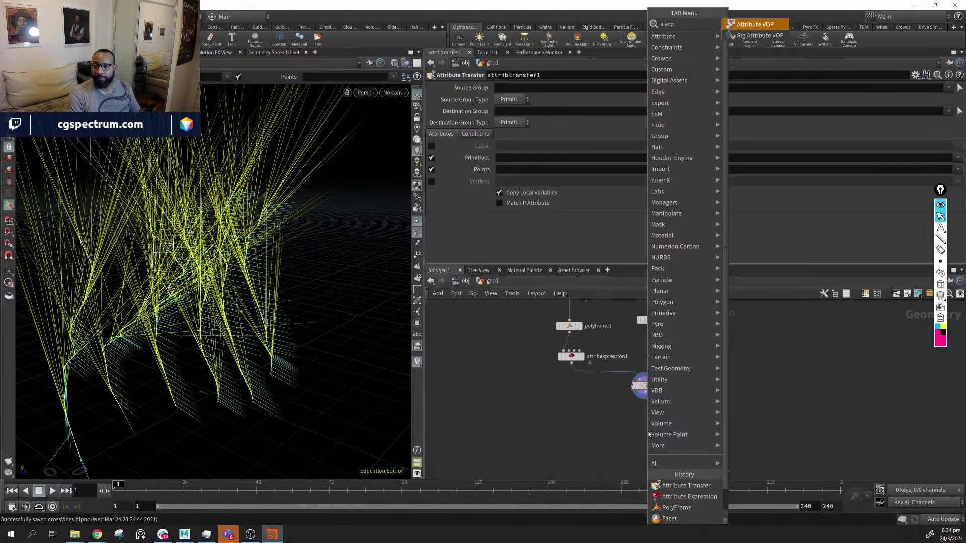
key(Return)
key(Return)
click(648, 431)
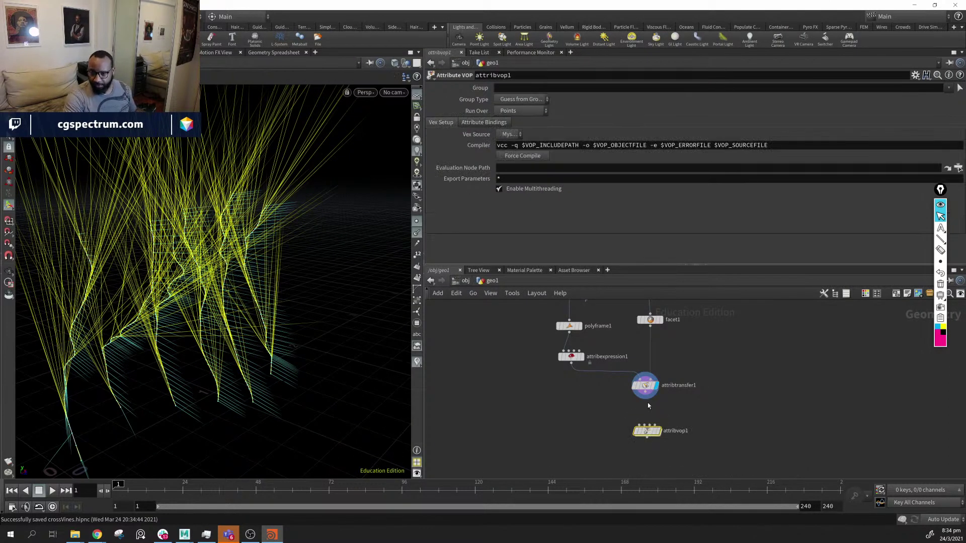
drag(647, 403, 635, 425)
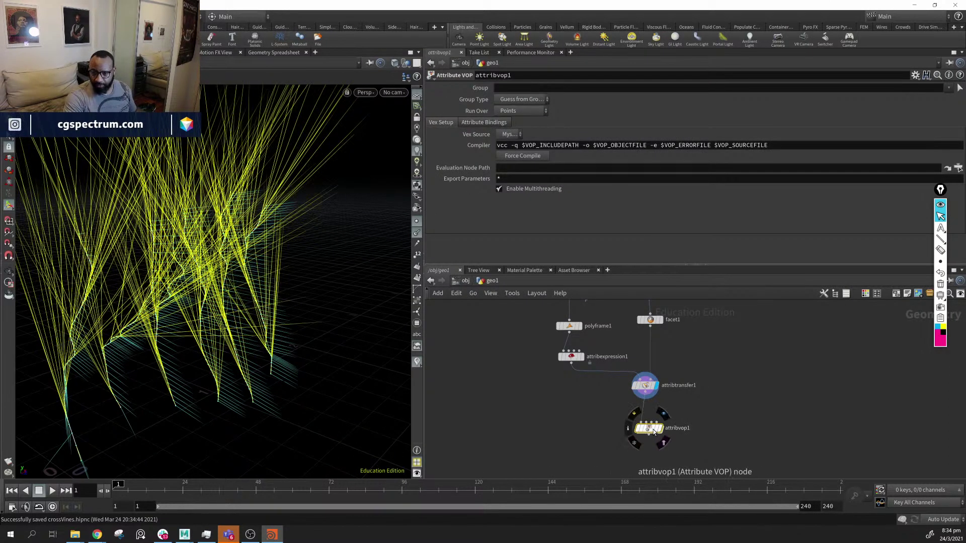
Go inside the Attribute VOP and spread the global parameters and output nodes apart to make working space
double_click(648, 431)
middle_drag(678, 427, 678, 412)
drag(638, 353, 479, 368)
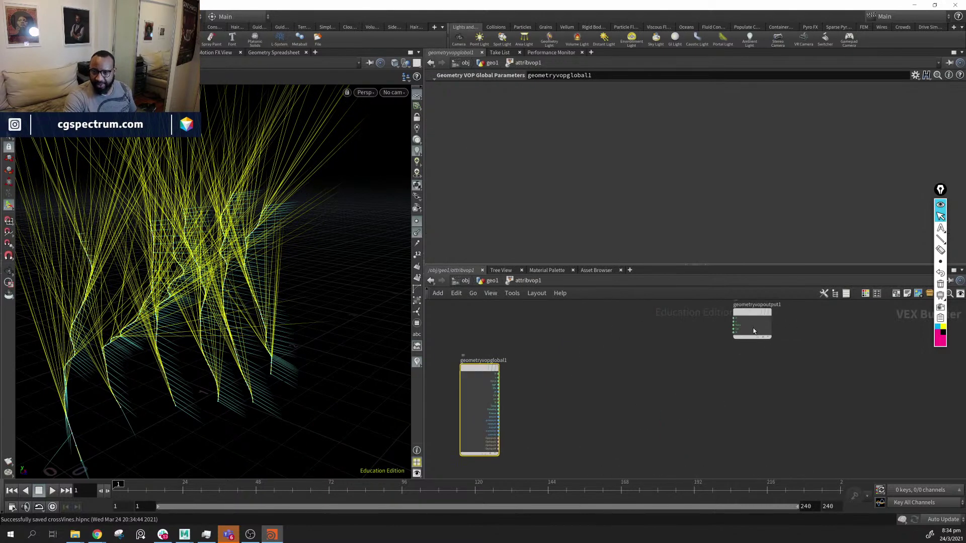
drag(749, 312, 774, 350)
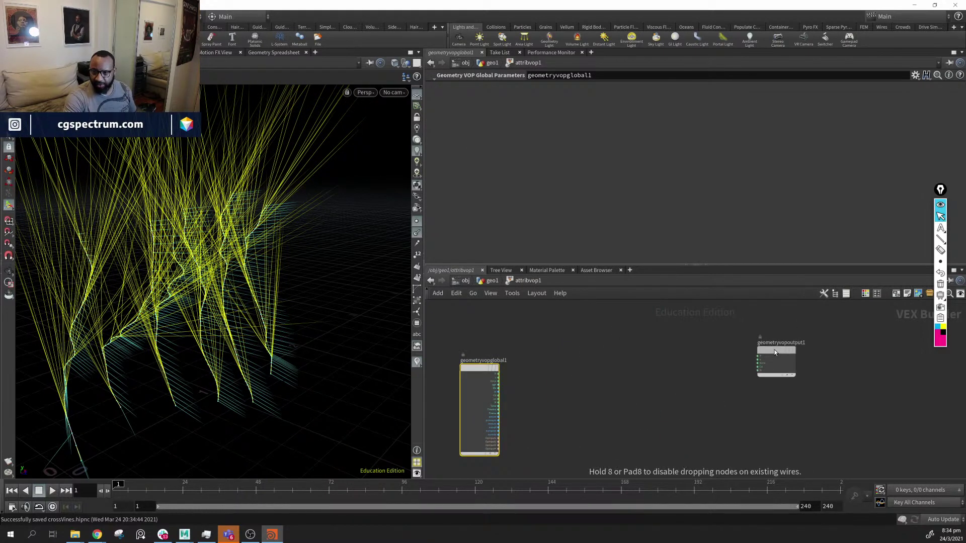
Add a Bind node between the global and output nodes, name its parameter tangentu and set its type to Vector
key(Tab)
text(bind)
key(Return)
click(581, 358)
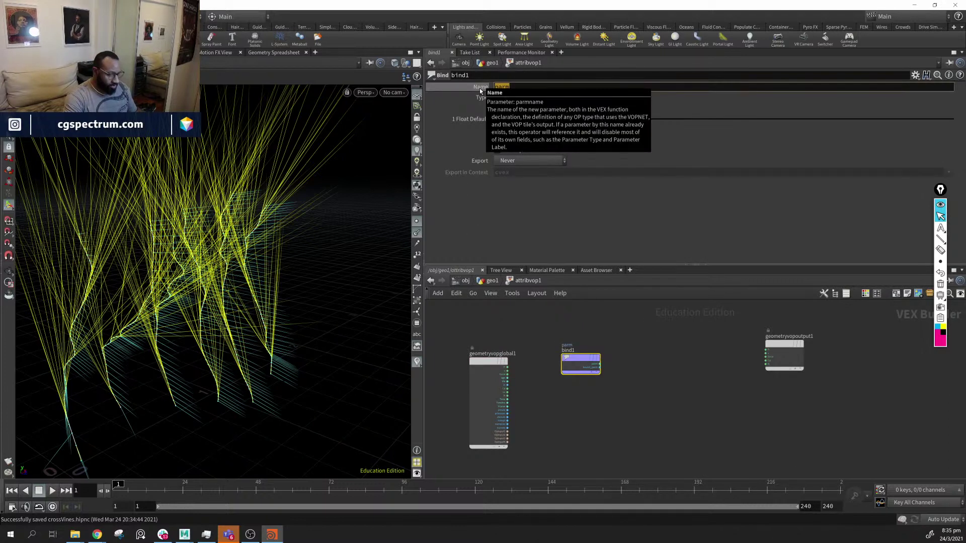
text(tangentu)
key(Return)
click(524, 97)
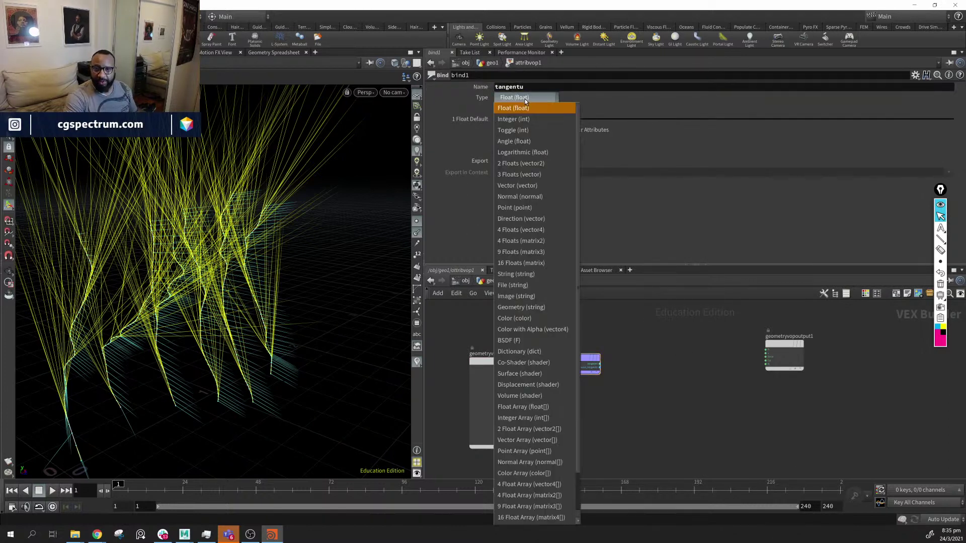
click(538, 185)
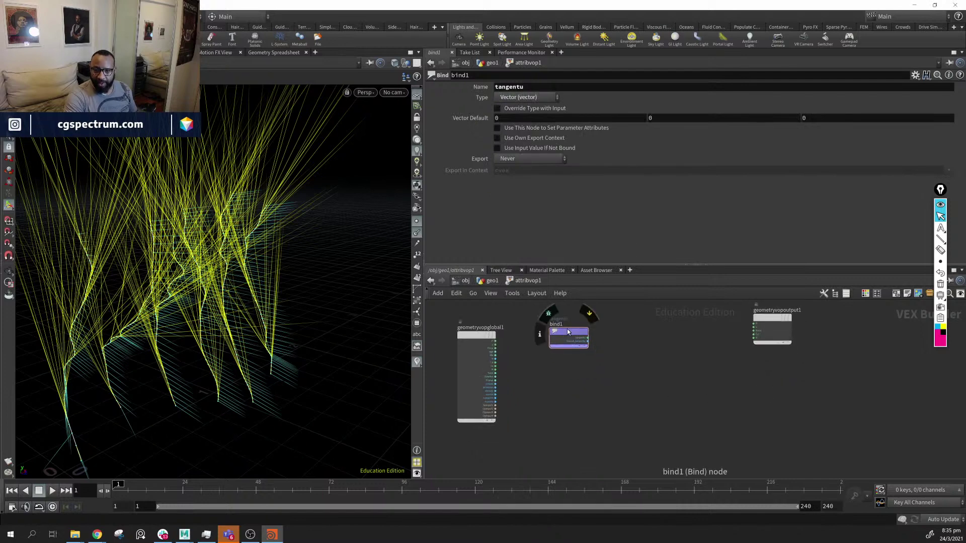
Duplicate the tangentu Bind node below the original and set the copy's parameter name to N
alt+drag(569, 333, 570, 383)
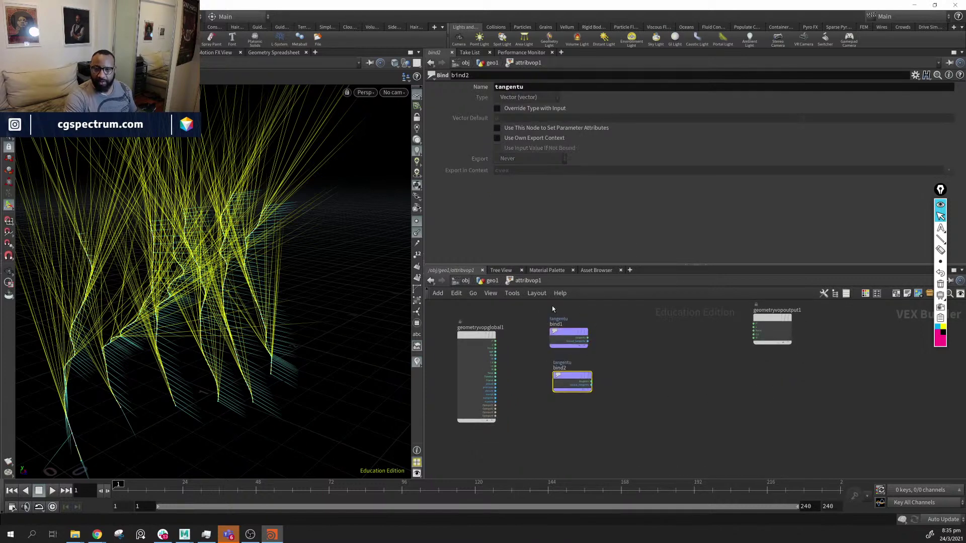
double_click(530, 89)
text(N)
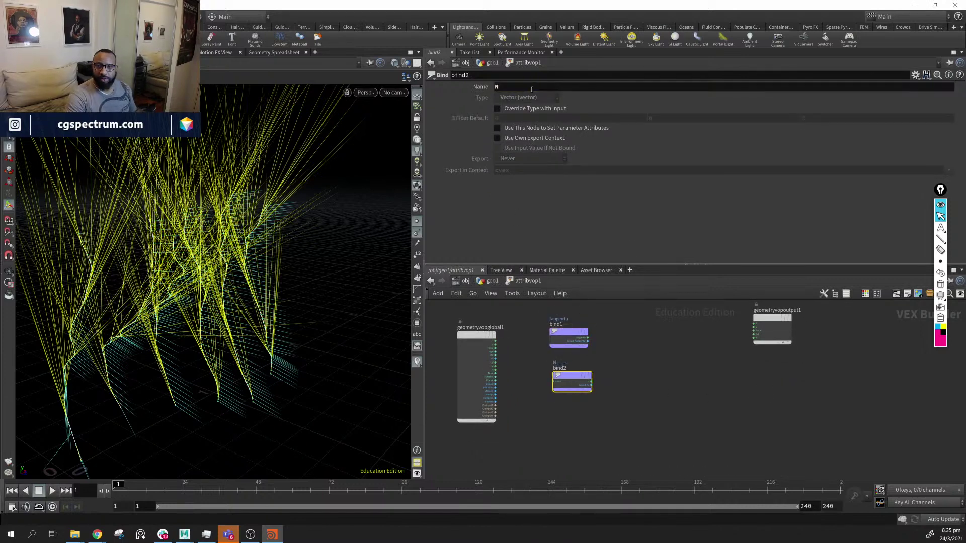
Rename the tangentu Bind node as y_axis
scroll(602, 398, up, 4)
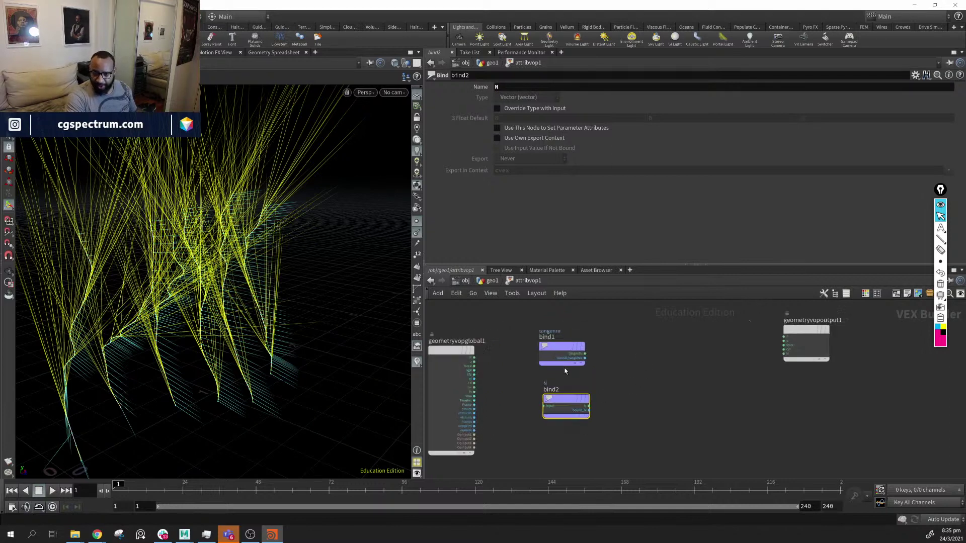
double_click(553, 340)
double_click(587, 343)
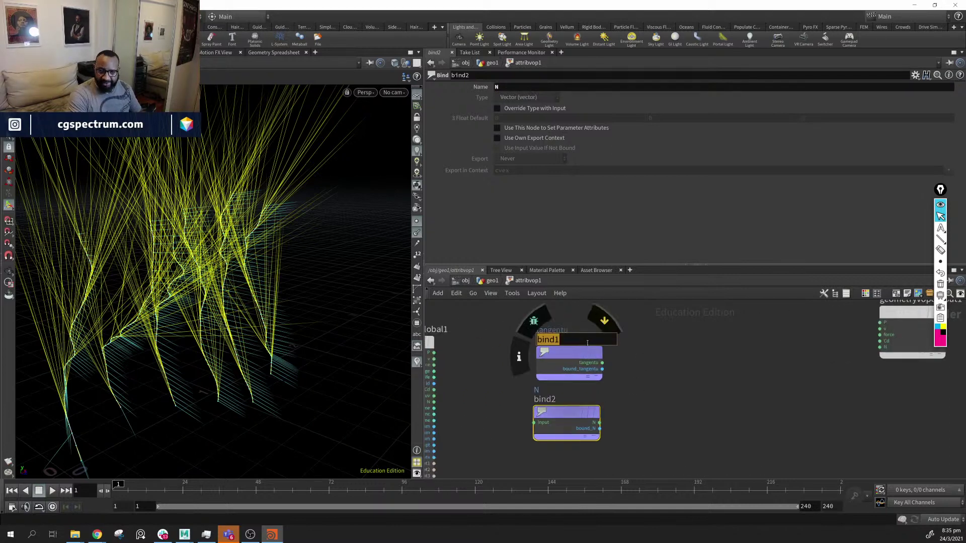
text(y_ac)
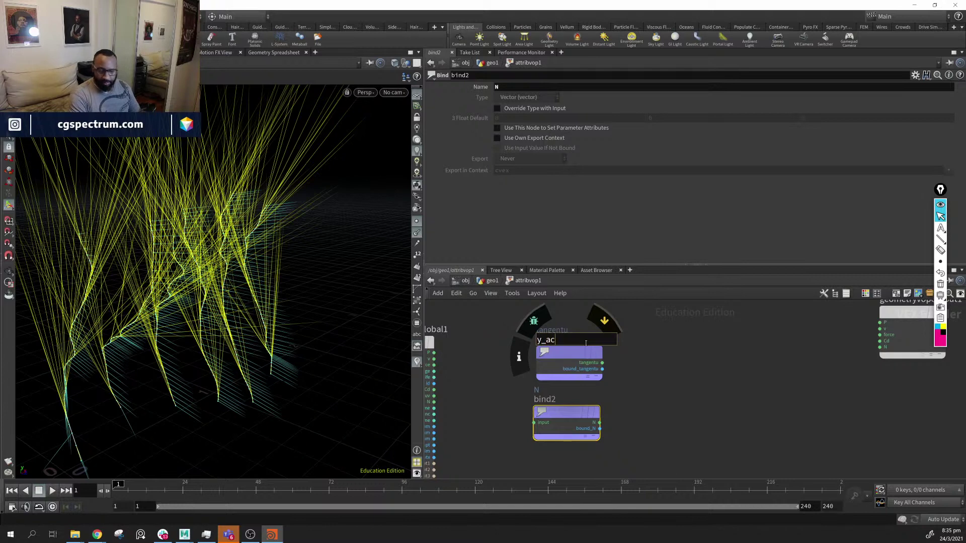
key(BackSpace)
text(xis)
key(Return)
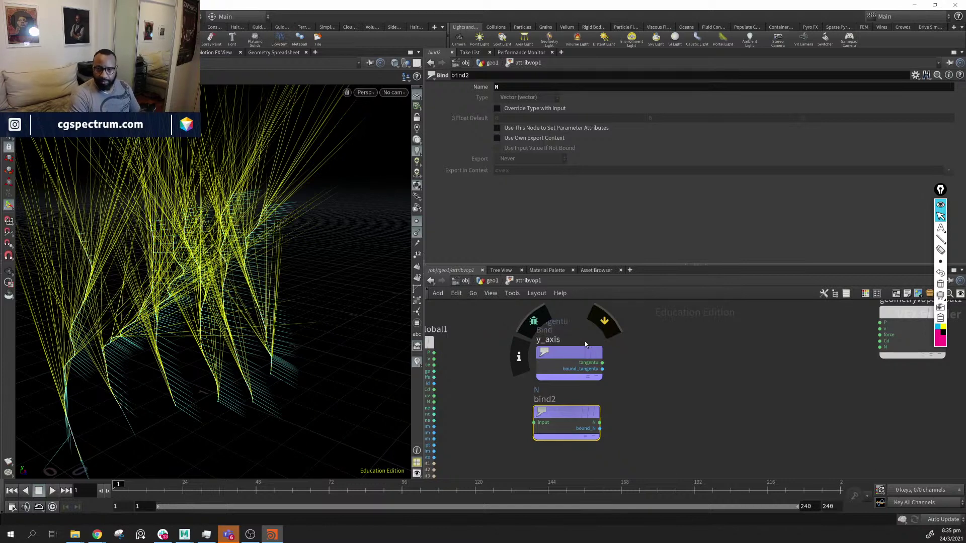
Add a Cross Product node and feed tangentu into its first vector input and N into its second
key(Tab)
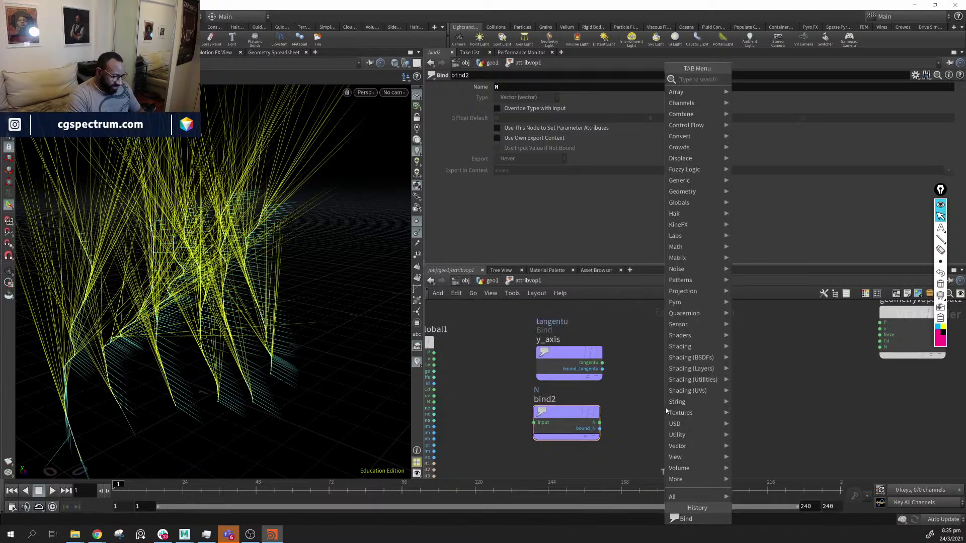
text(crop)
key(Return)
click(665, 408)
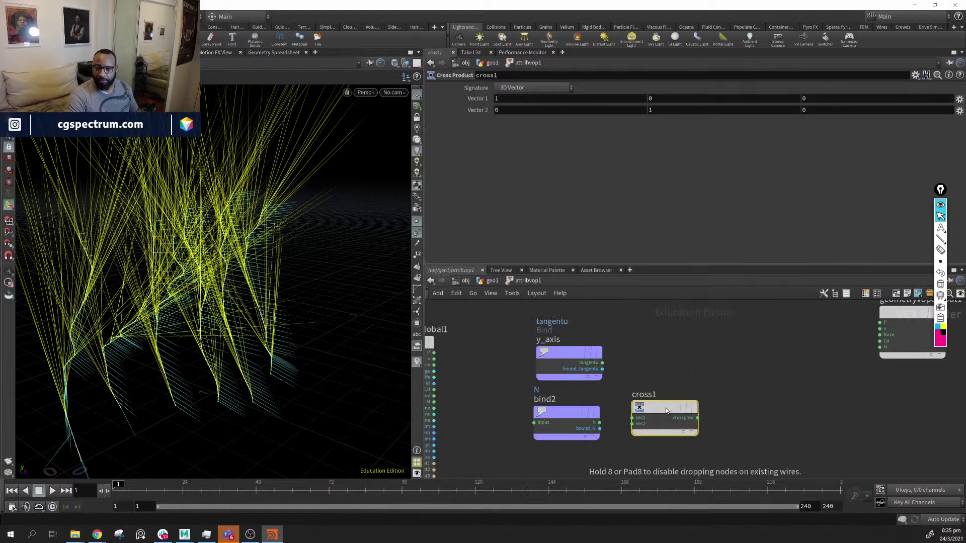
drag(665, 408, 672, 382)
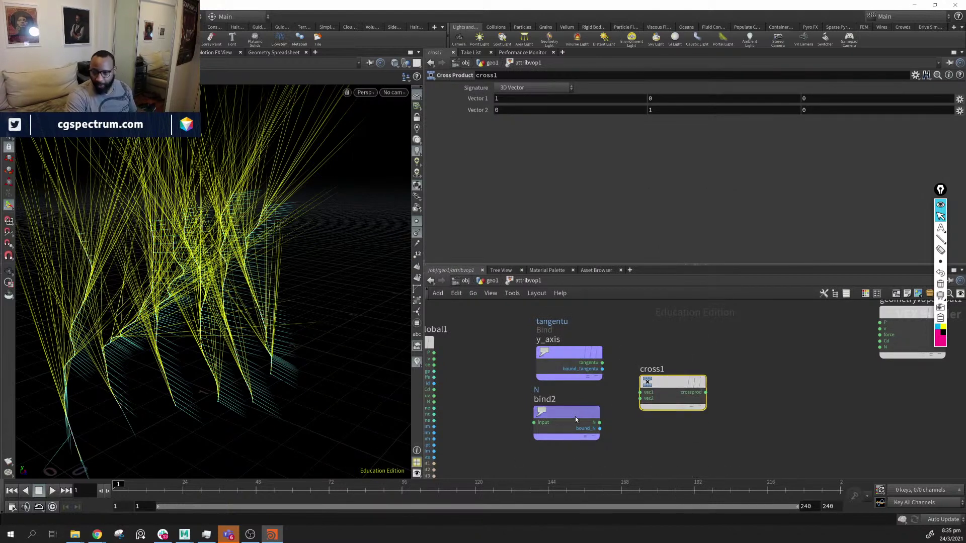
drag(603, 362, 640, 392)
drag(599, 427, 656, 393)
Rename the Cross Product node as x_axis
double_click(656, 389)
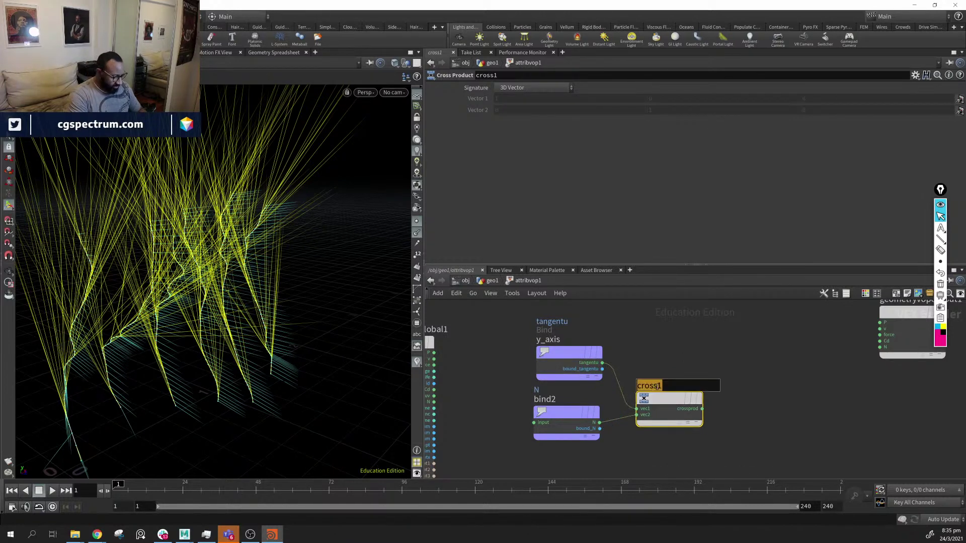
text(x_ac)
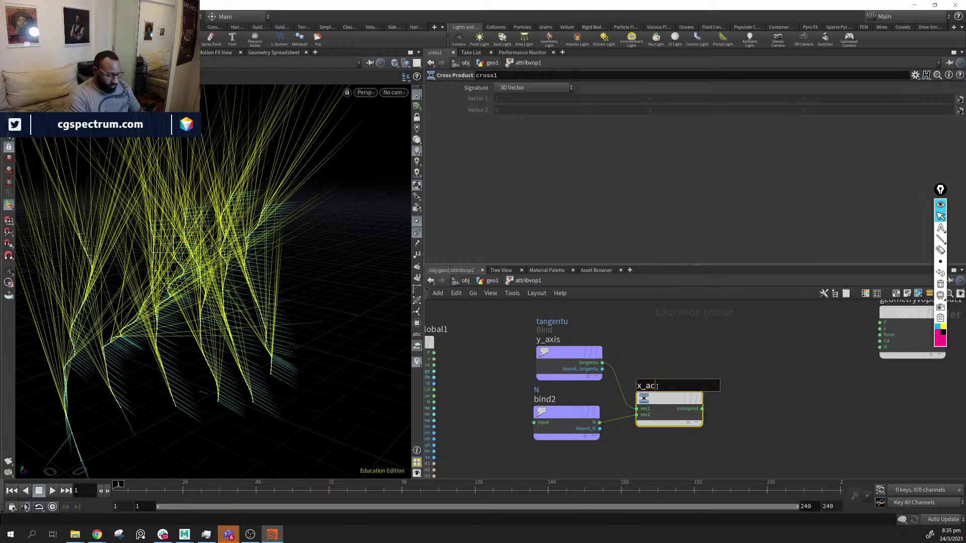
key(BackSpace)
text(xis)
key(Return)
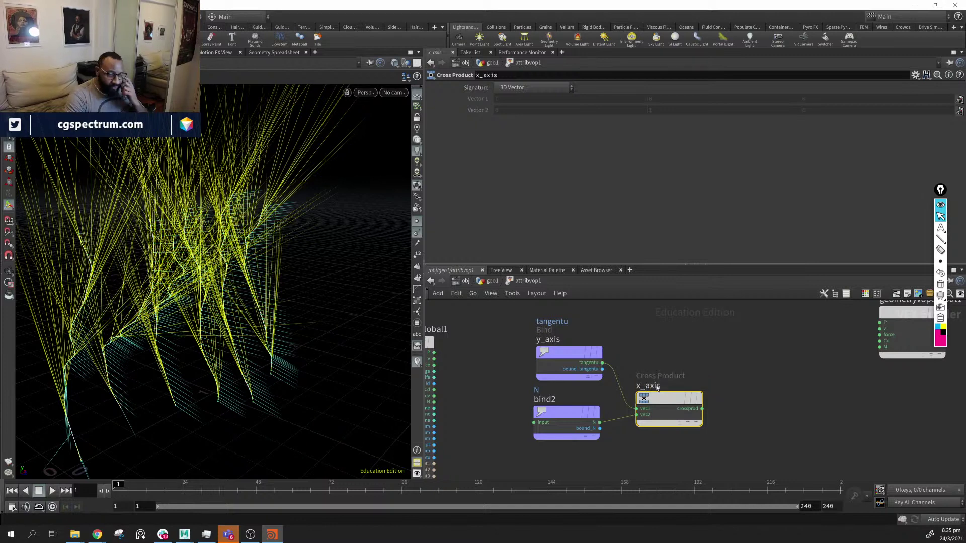
Duplicate the x_axis Cross Product and connect the original's result to the copy's second vector input, keeping tangentu in the first
middle_drag(798, 368, 725, 366)
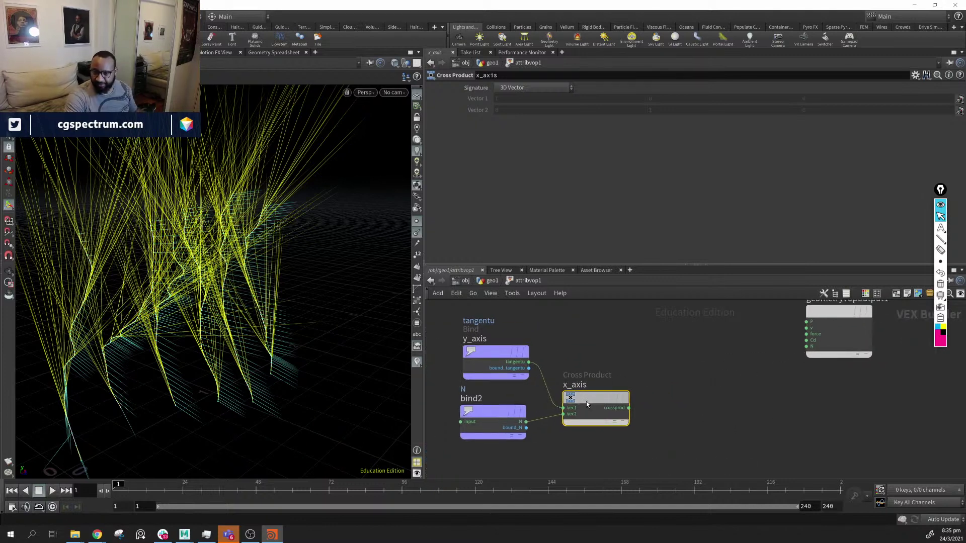
drag(587, 401, 589, 408)
middle_drag(688, 360, 635, 359)
alt+drag(548, 405, 641, 361)
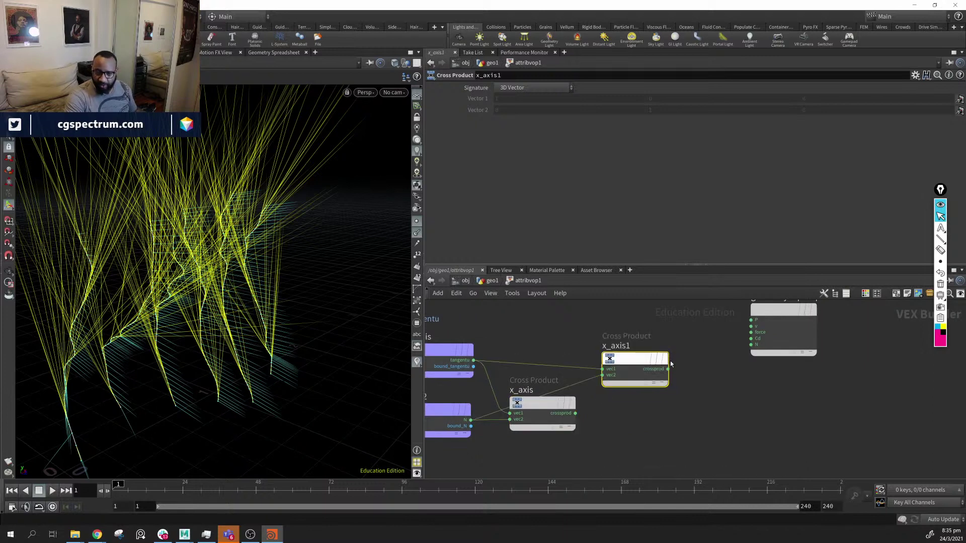
drag(575, 412, 602, 375)
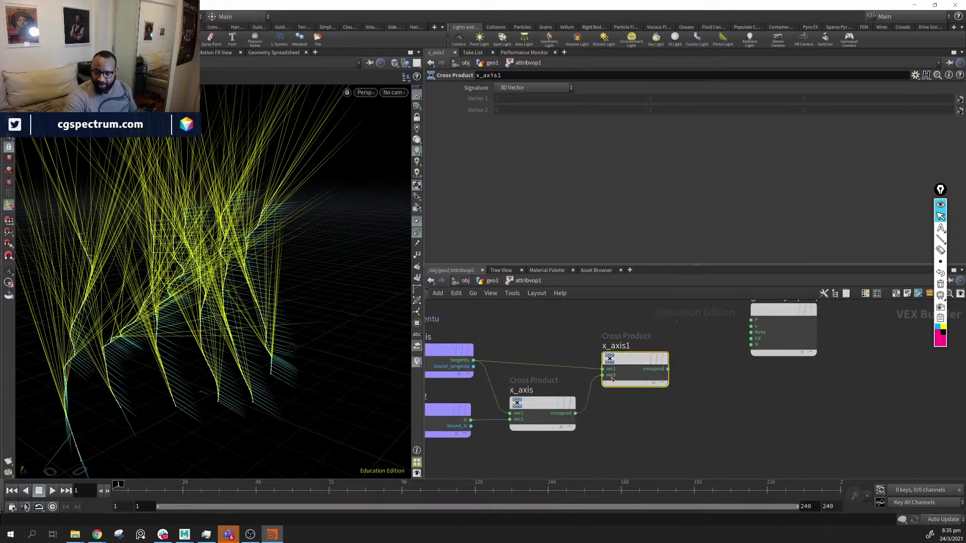
Rename the duplicated Cross Product as z_axis1 and save the scene
double_click(612, 347)
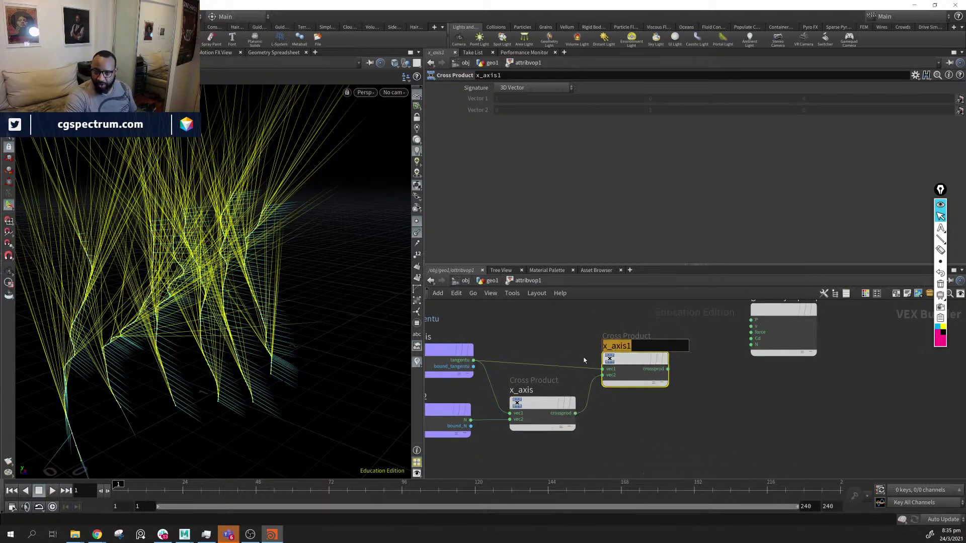
middle_drag(561, 349, 619, 352)
double_click(673, 350)
click(665, 350)
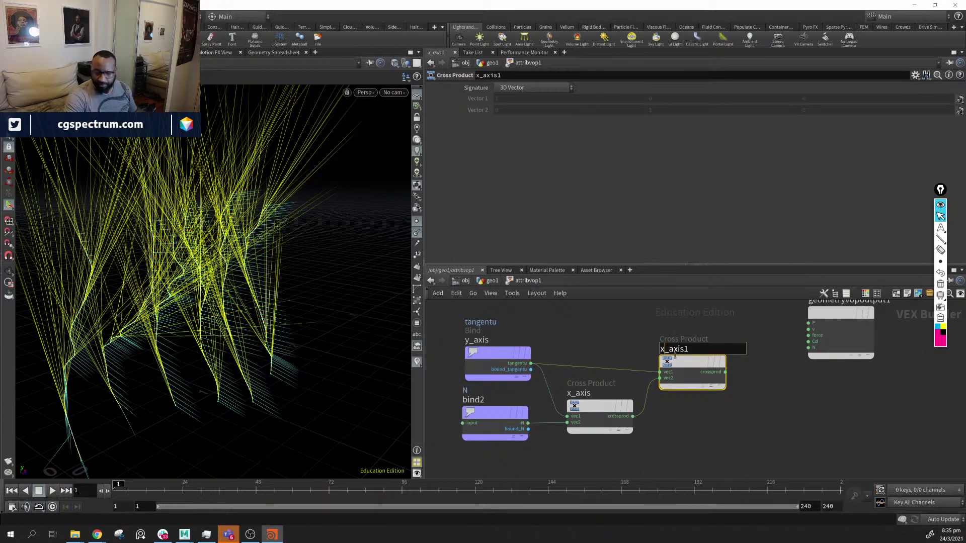
key(BackSpace)
text(z)
key(Return)
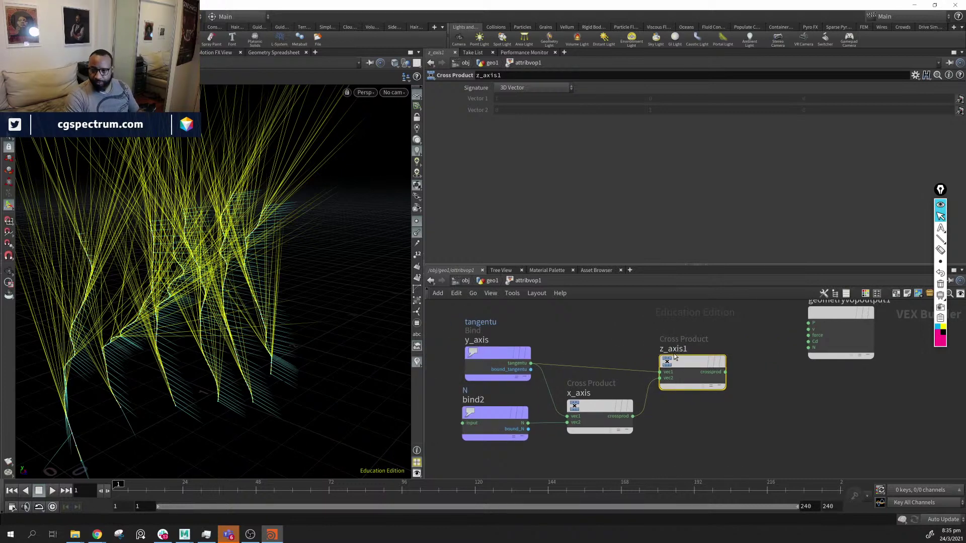
drag(683, 362, 685, 360)
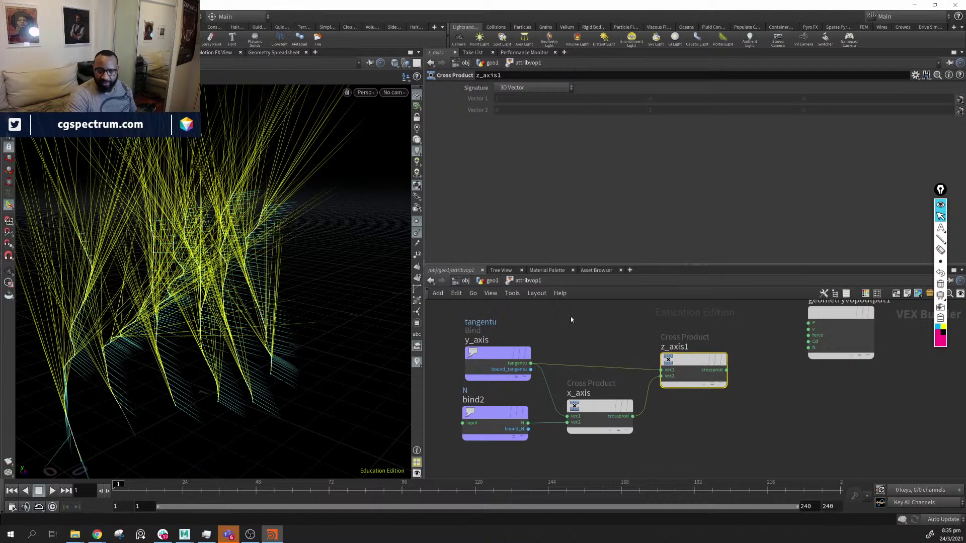
key(ctrl+s)
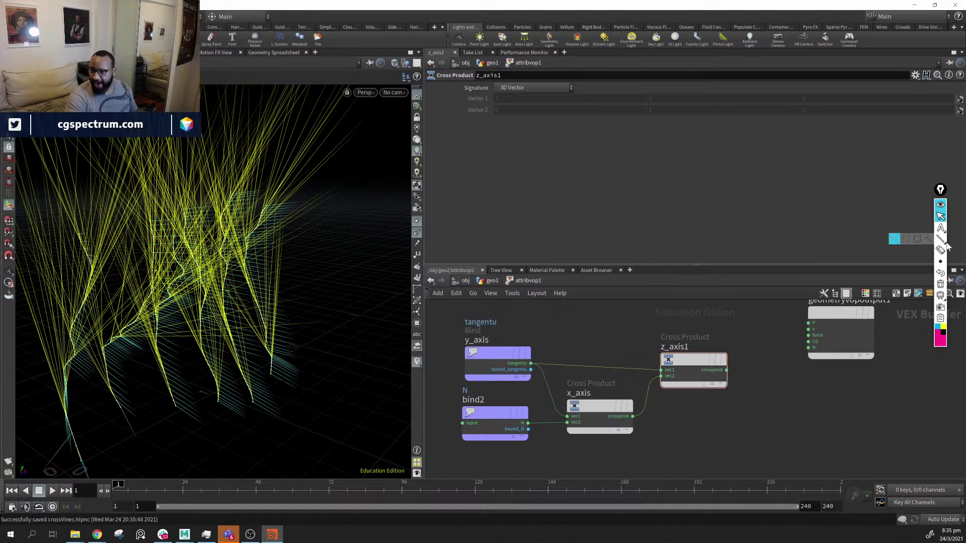
Annotate the empty parameter area with a three-arrow axis diagram, and return to the normal pointer
click(927, 240)
drag(626, 202, 630, 121)
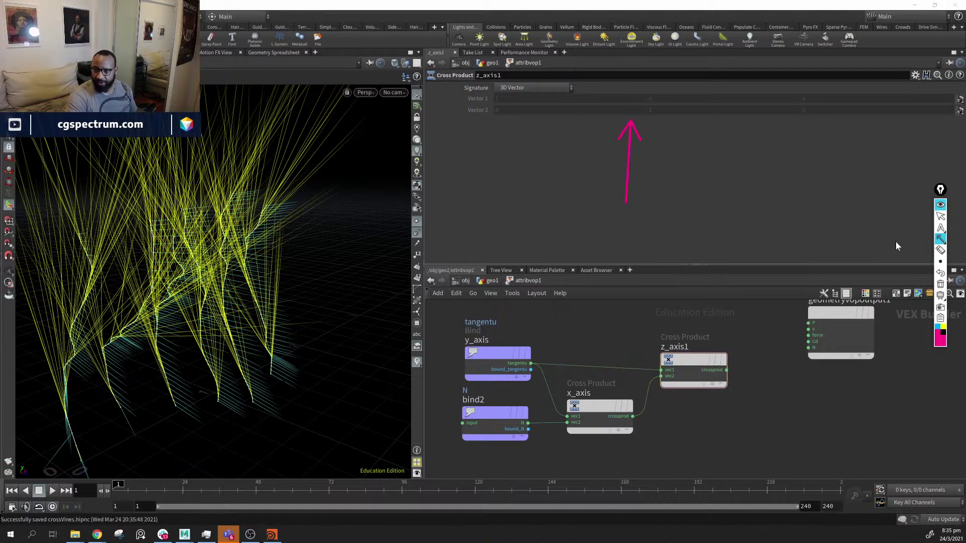
drag(626, 202, 723, 201)
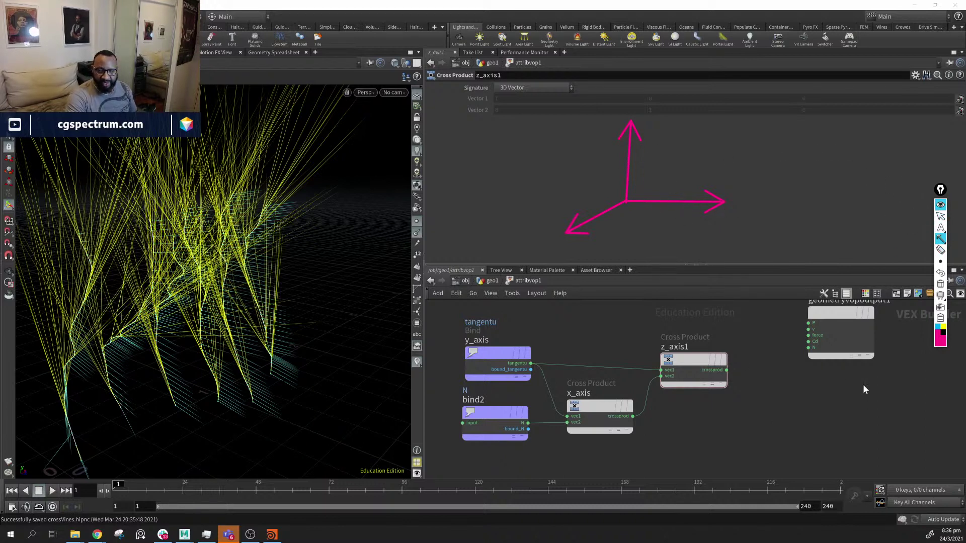
click(940, 216)
Move the geometry output node further away from z_axis1 to make room for more nodes between them
mouse_move(832, 426)
middle_down()
mouse_move(712, 422)
mouse_move(670, 446)
middle_up()
drag(673, 335, 833, 348)
middle_drag(684, 394, 714, 414)
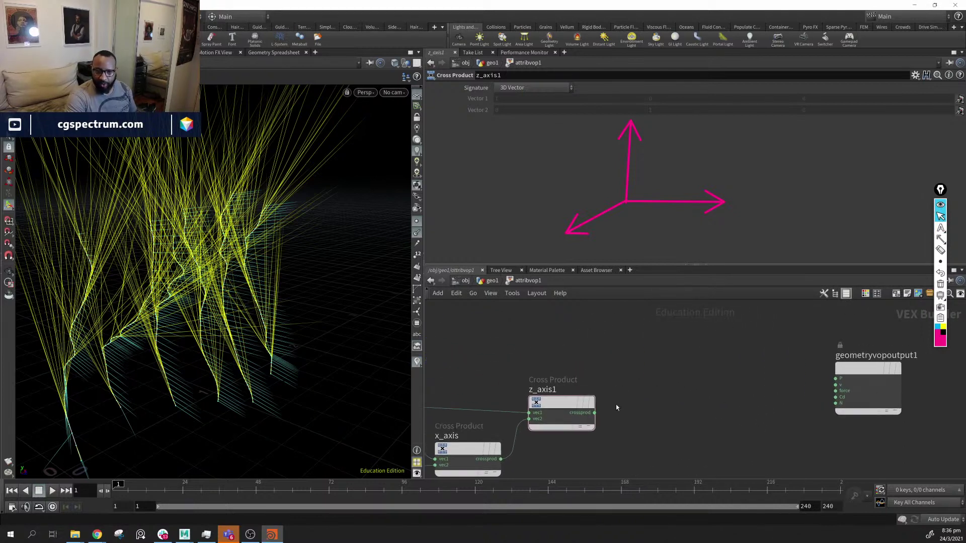
drag(564, 402, 563, 397)
Add a Vector to Matrix3 node between z_axis1 and the geometry output node
key(Tab)
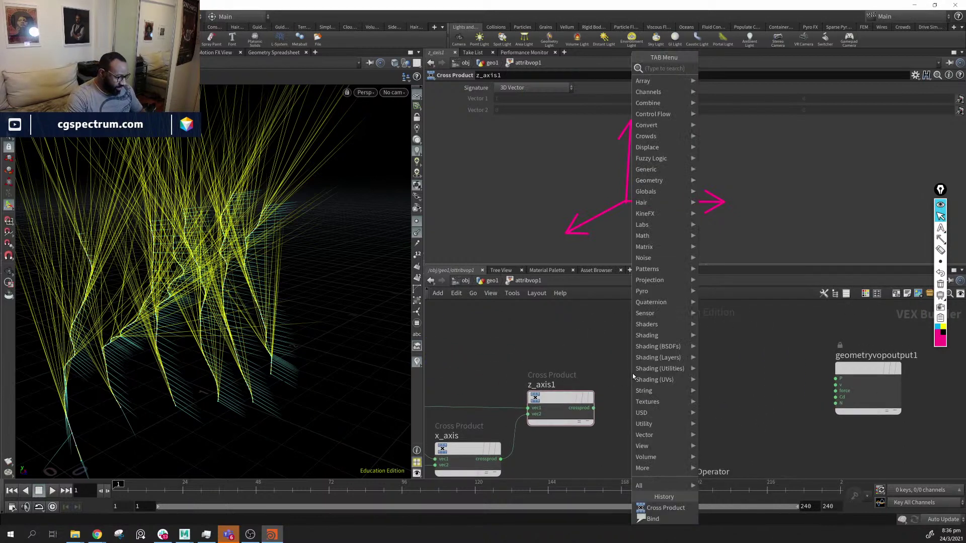
text(mer)
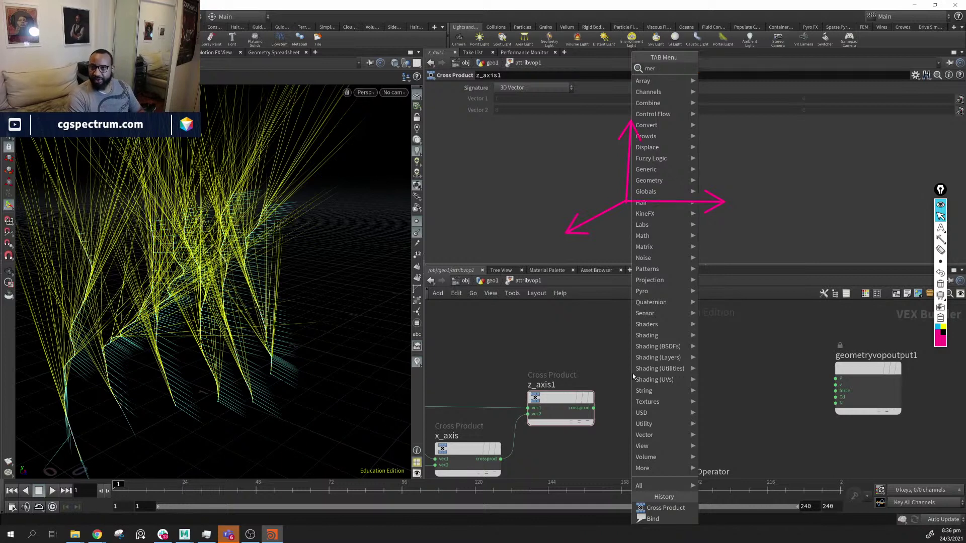
key(BackSpace)
key(BackSpace)
text(ar)
key(BackSpace)
key(BackSpace)
key(BackSpace)
text(m)
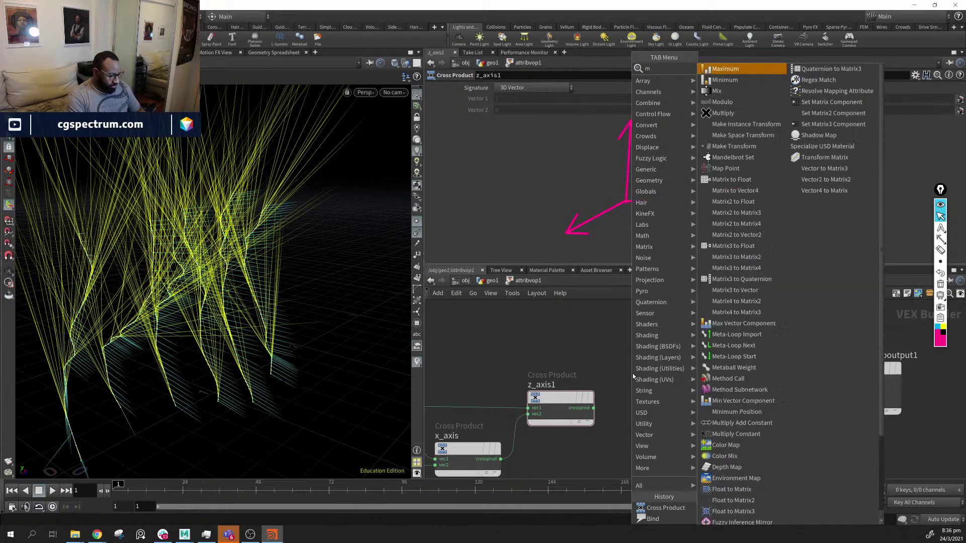
text(atr)
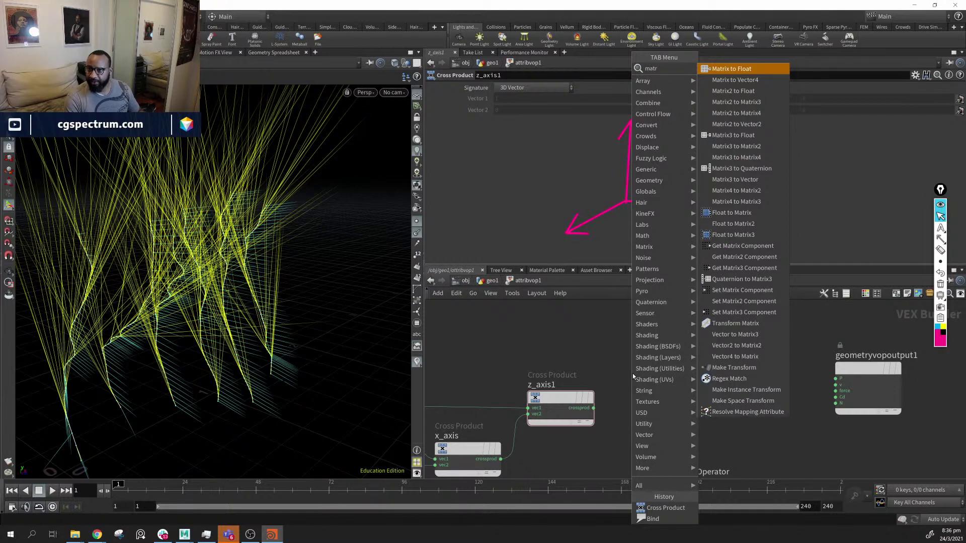
key(BackSpace)
key(BackSpace)
key(BackSpace)
key(BackSpace)
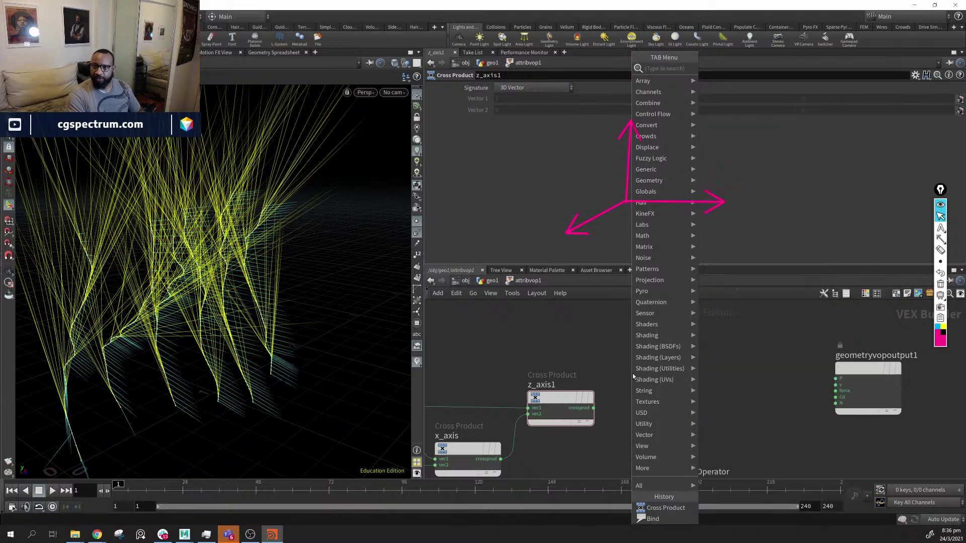
text(ve)
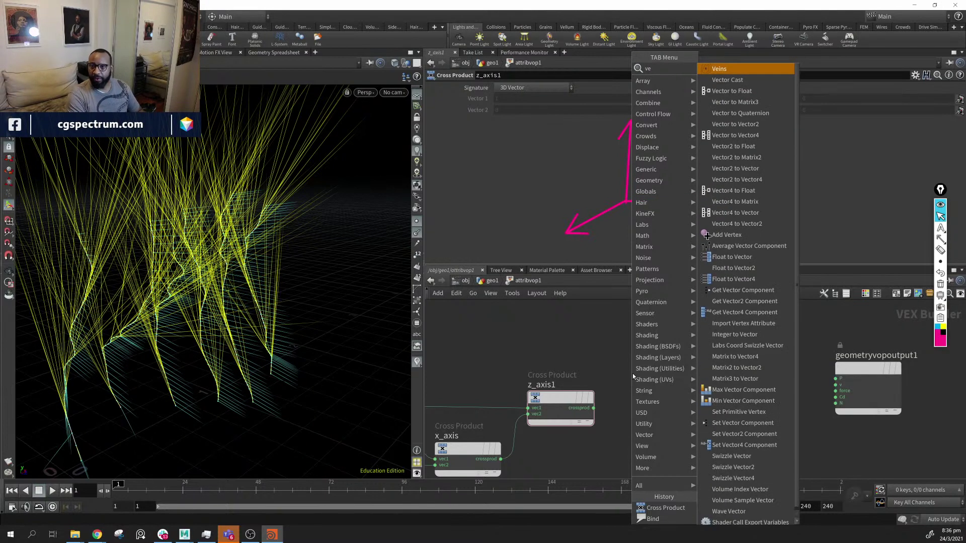
text(ct)
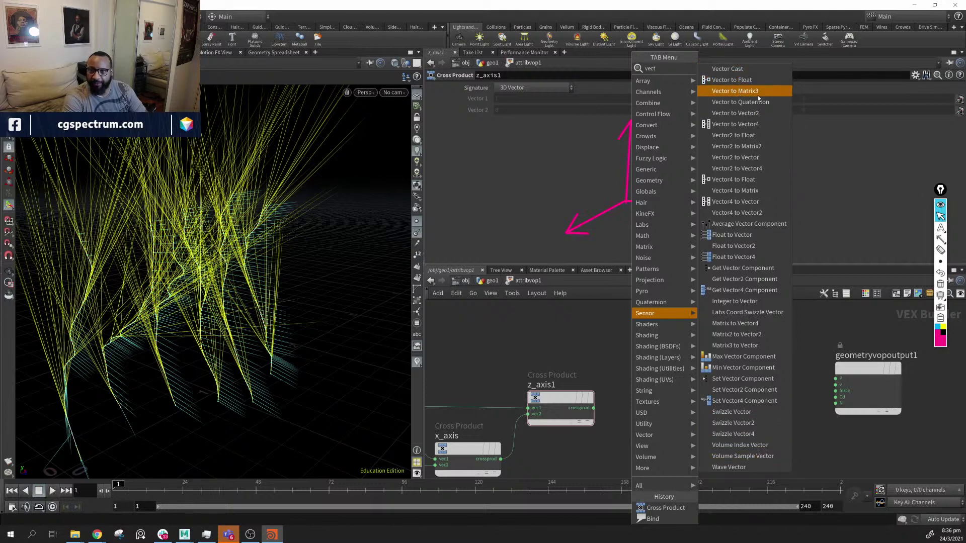
click(734, 91)
click(660, 387)
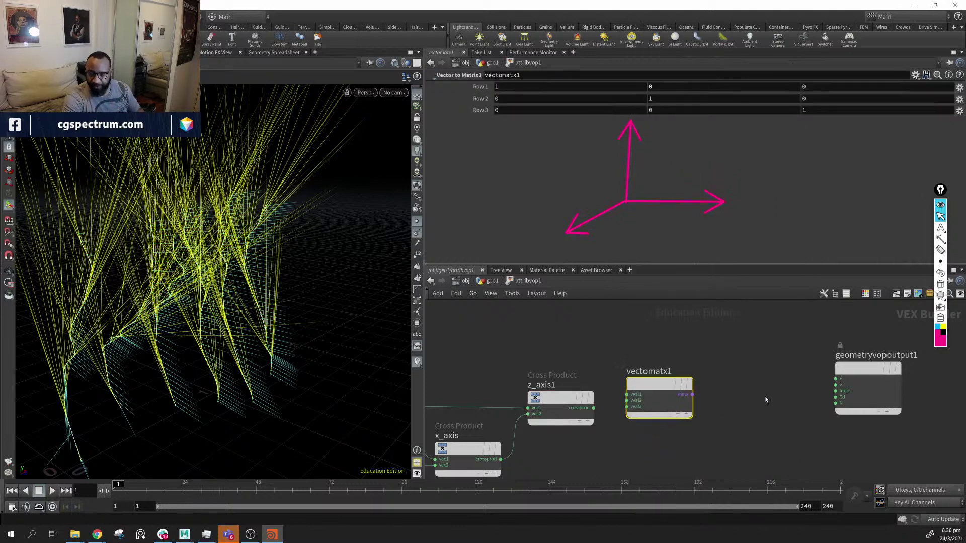
drag(683, 368, 726, 370)
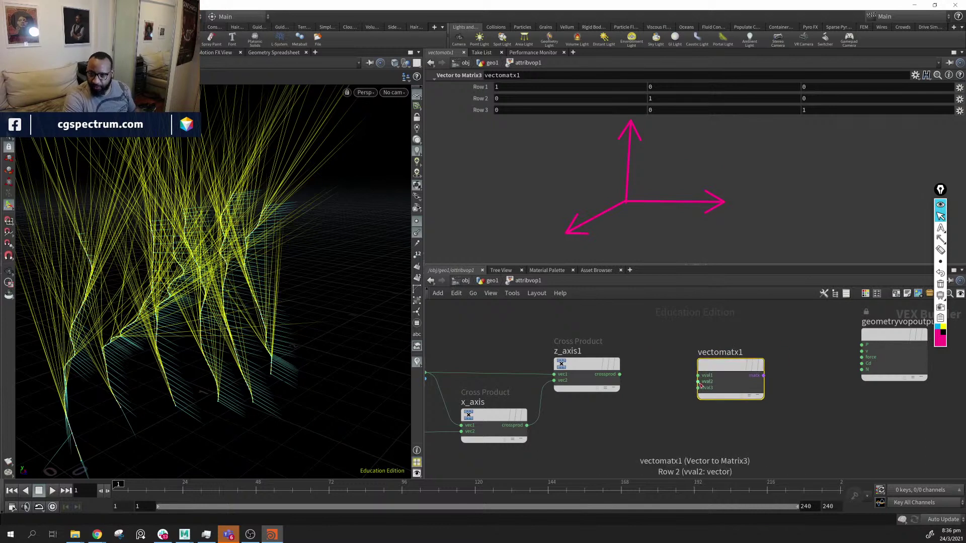
Wire x_axis, y_axis's tangentu and z_axis1 into rows 1, 2 and 3 of the Vector to Matrix3 node, and switch to curved wires
middle_drag(658, 395, 755, 390)
drag(622, 419, 793, 369)
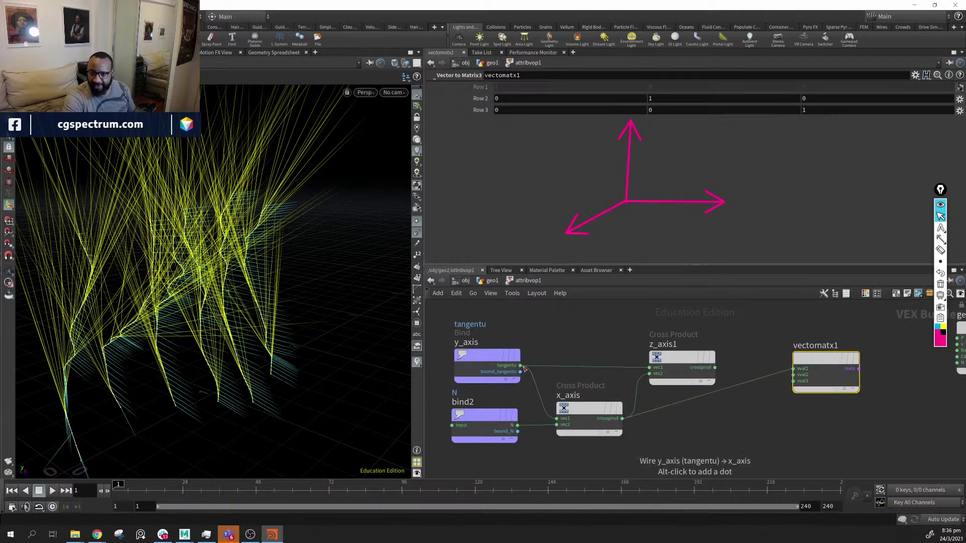
drag(520, 365, 817, 301)
click(793, 375)
drag(714, 368, 793, 325)
middle_drag(791, 378, 752, 429)
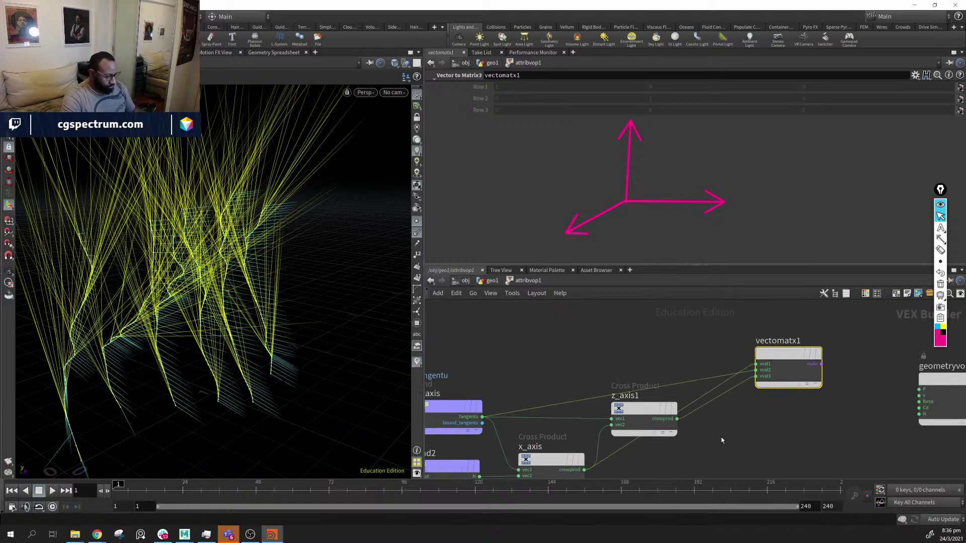
key(shift+s)
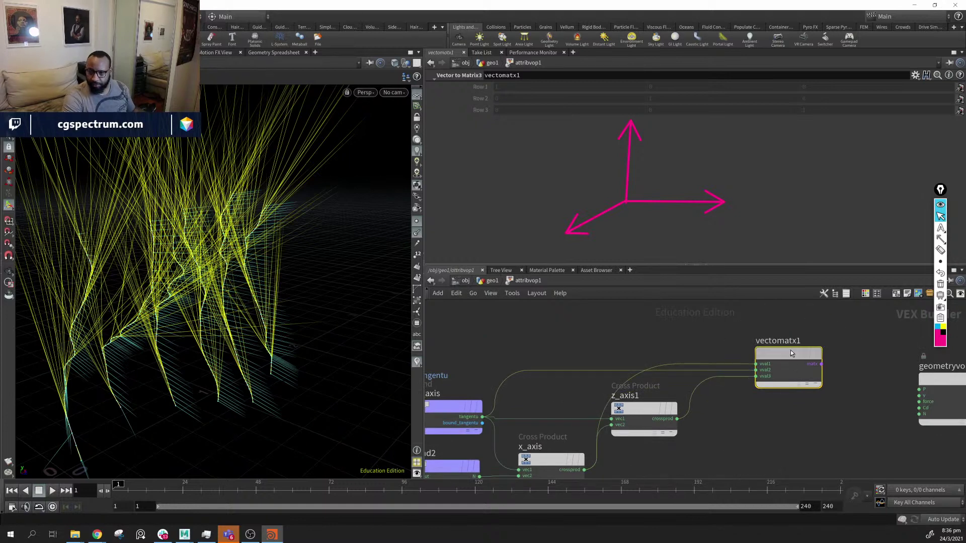
drag(790, 353, 778, 348)
Rename the Vector to Matrix3 node as rotation_matrix
double_click(767, 342)
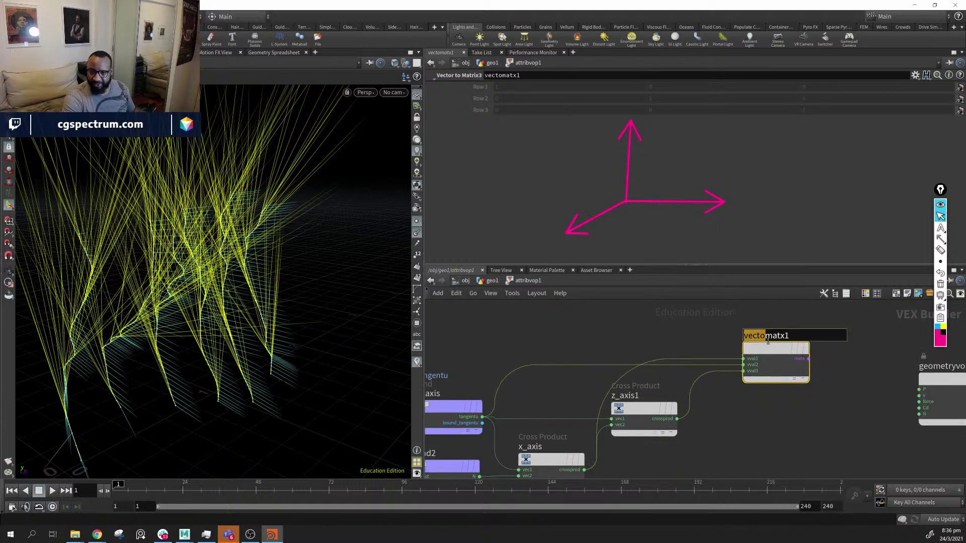
double_click(774, 338)
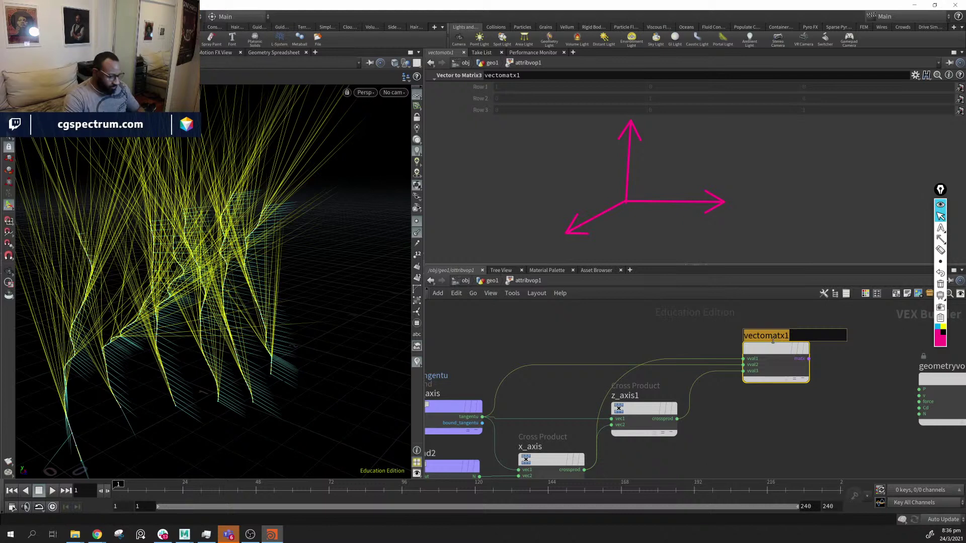
text(rotation_mat)
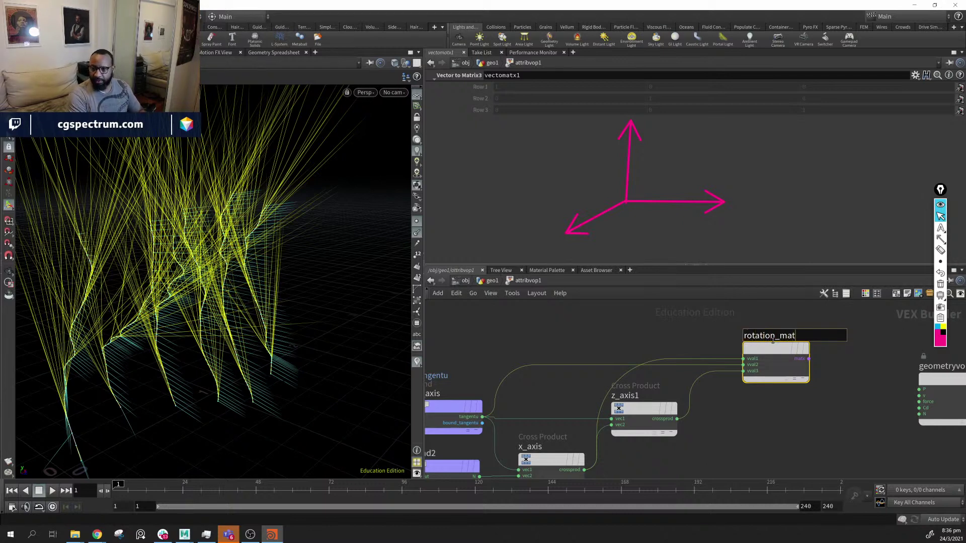
text(rix)
key(Return)
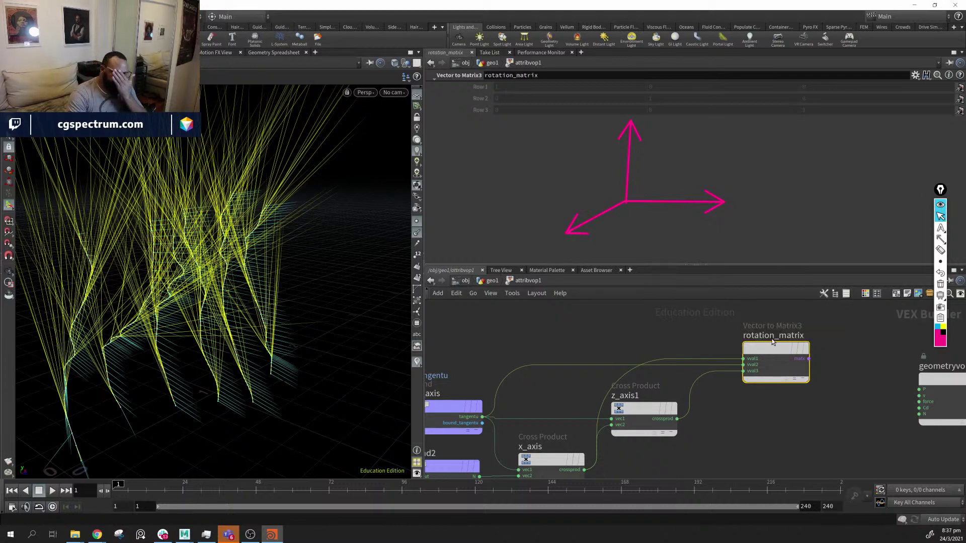
Move the geometryvopoutput1 node farther from rotation_matrix to make room for new nodes
middle_drag(889, 422, 620, 420)
drag(688, 375, 769, 346)
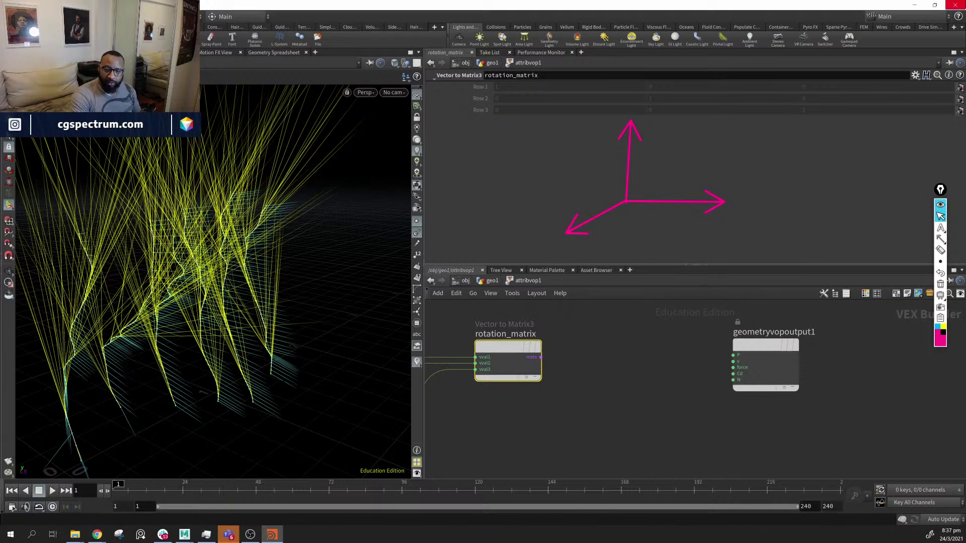
middle_drag(607, 405, 598, 418)
key(Tab)
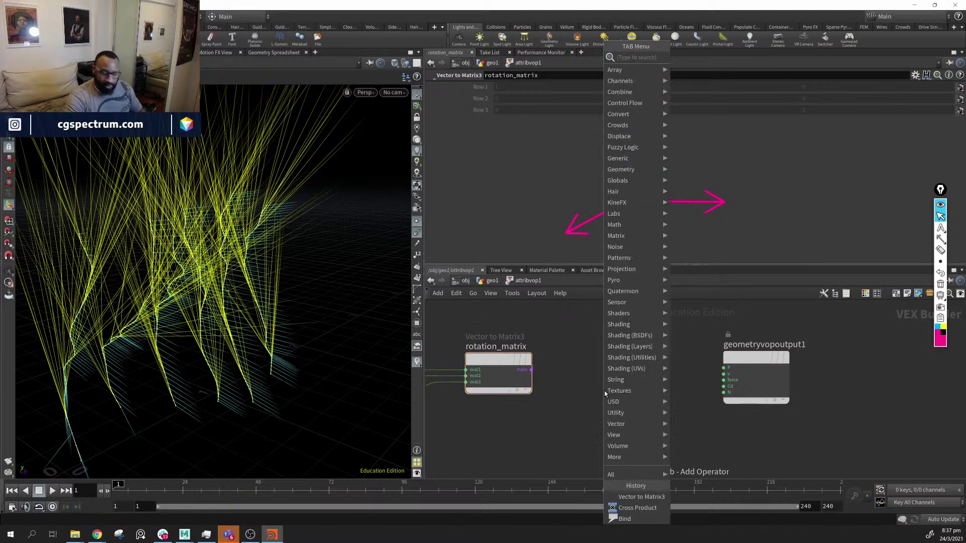
text(mat)
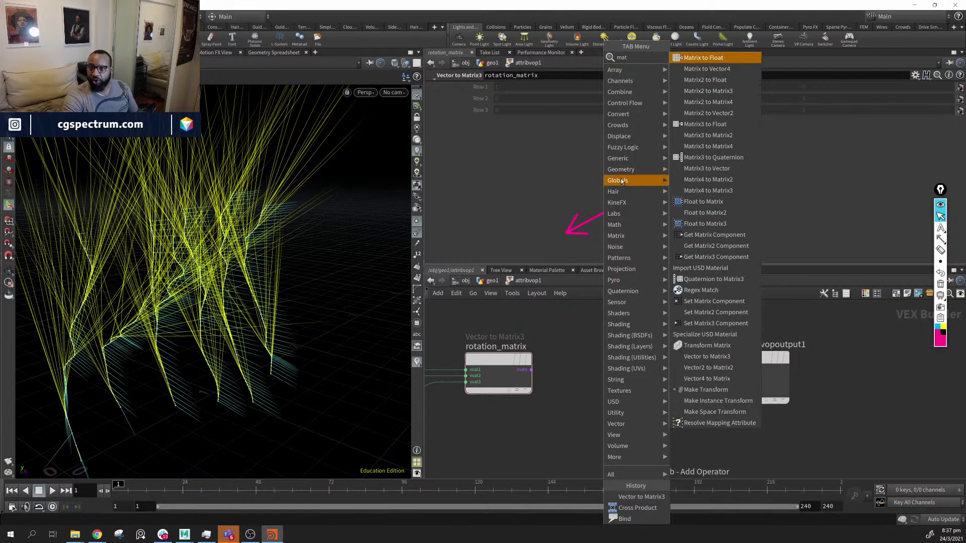
click(706, 69)
click(598, 354)
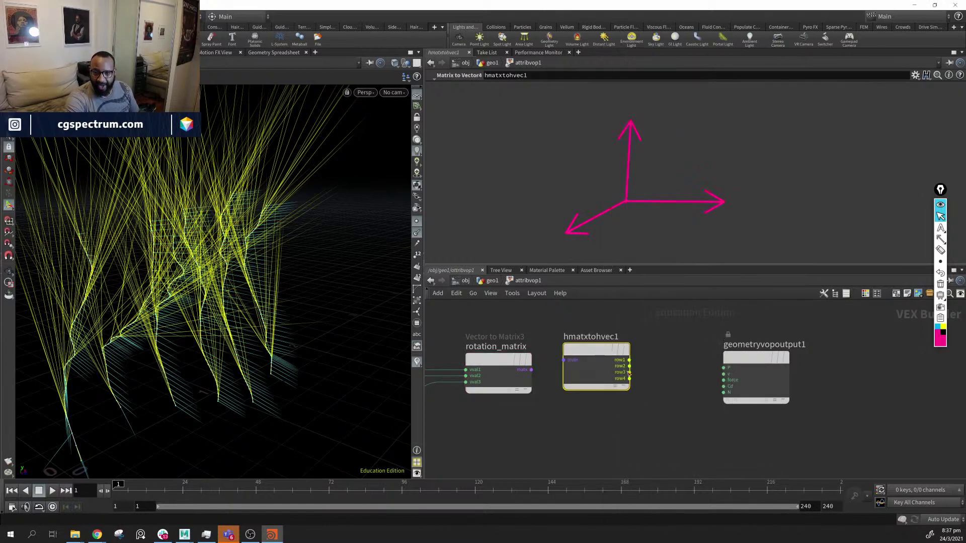
drag(598, 355, 608, 366)
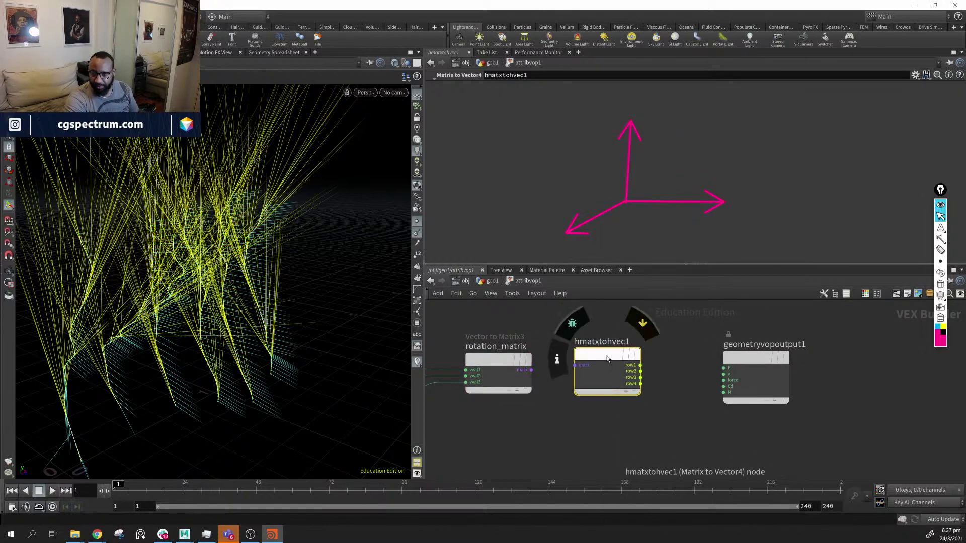
mouse_move(608, 360)
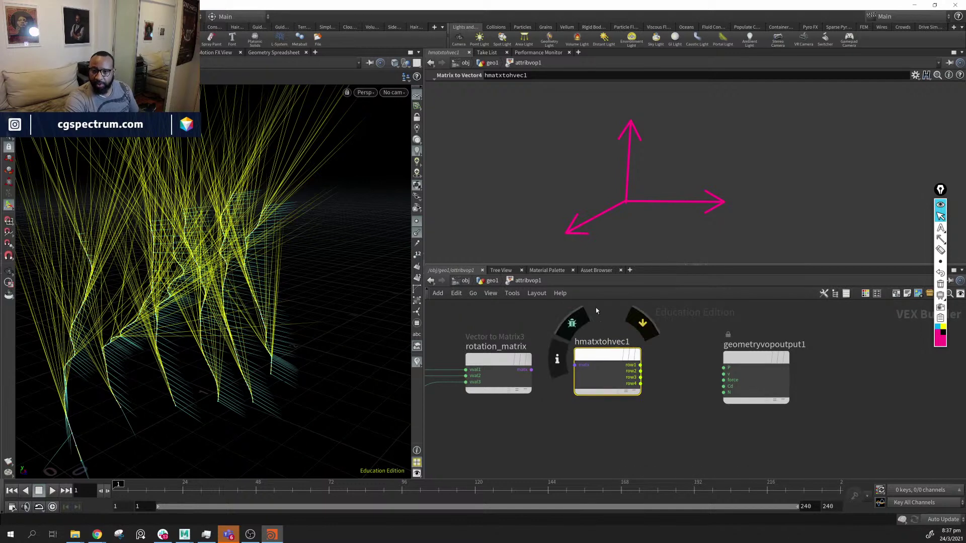
key(Delete)
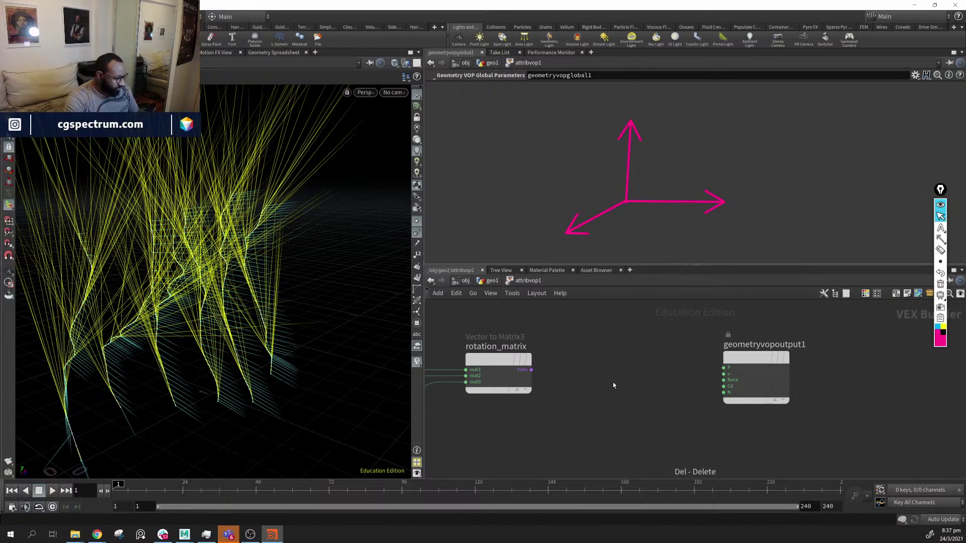
Add a Matrix3 to Quaternion node beside rotation_matrix and feed the rotation matrix output into it
key(Tab)
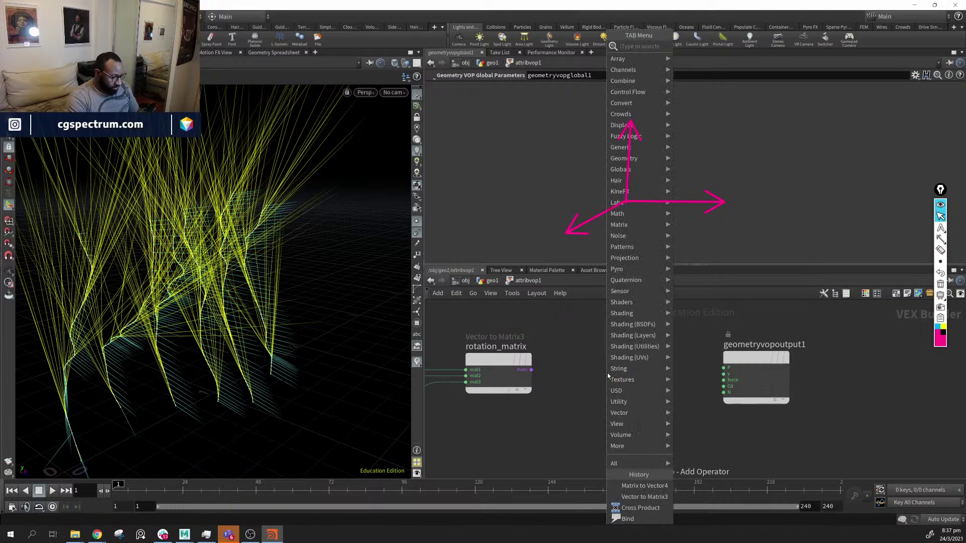
text(qua)
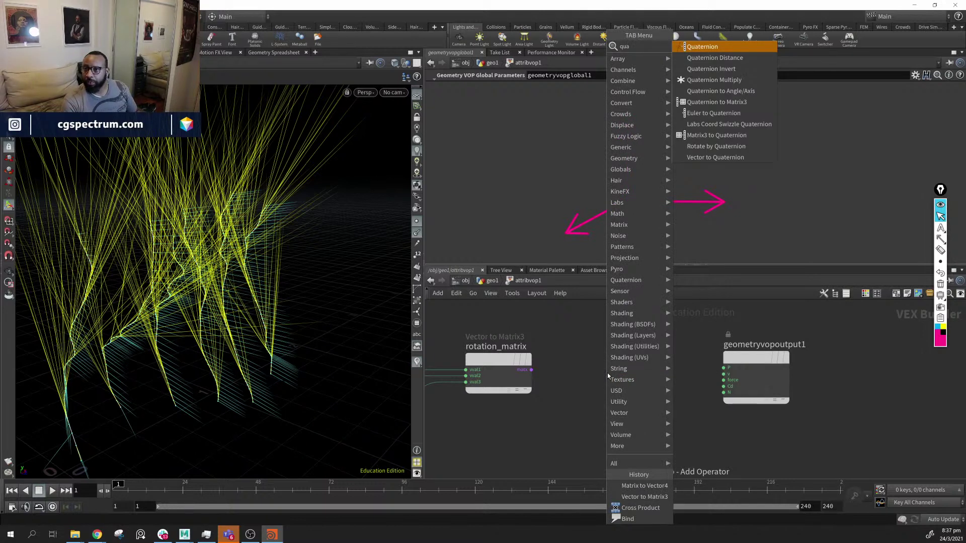
key(Down)
key(Down)
key(Down)
key(Down)
key(Down)
key(Down)
key(Down)
key(Down)
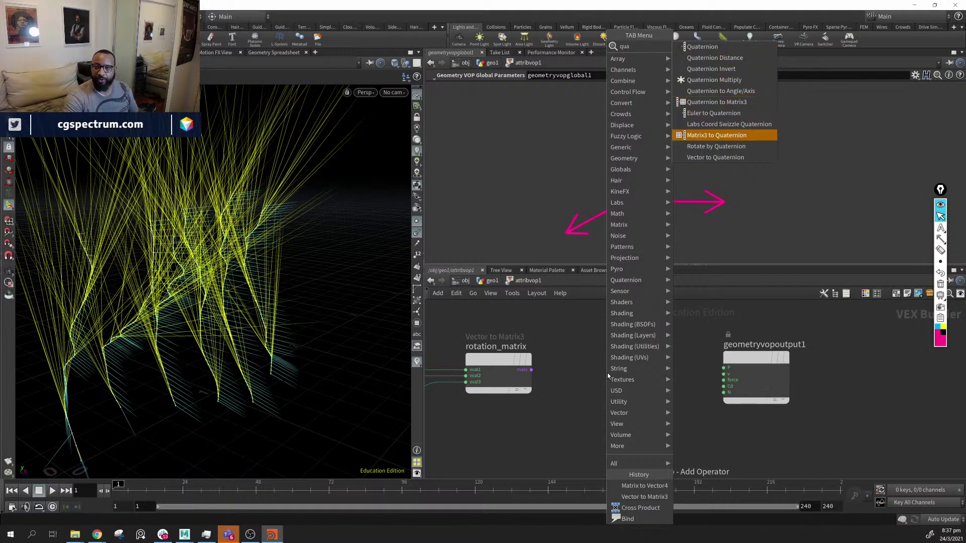
key(Return)
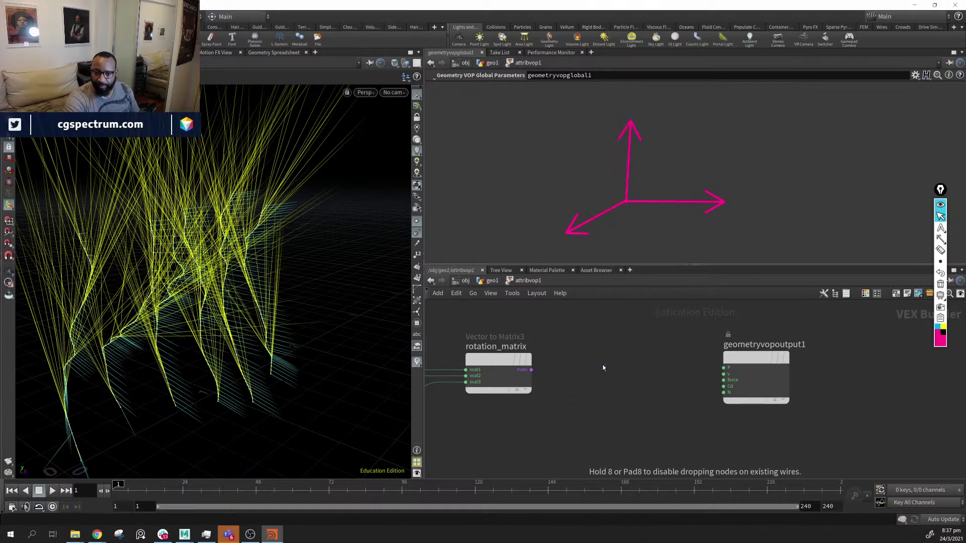
click(603, 367)
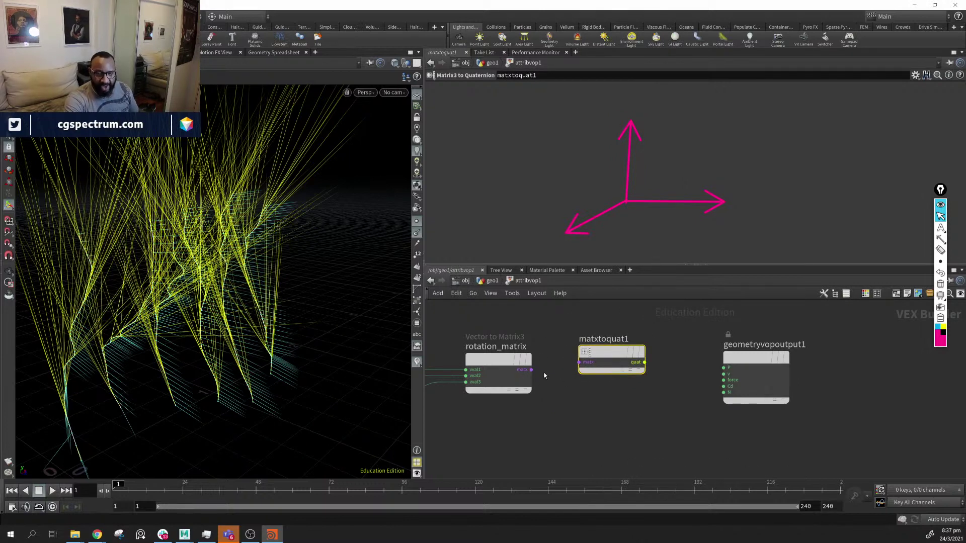
drag(531, 370, 611, 364)
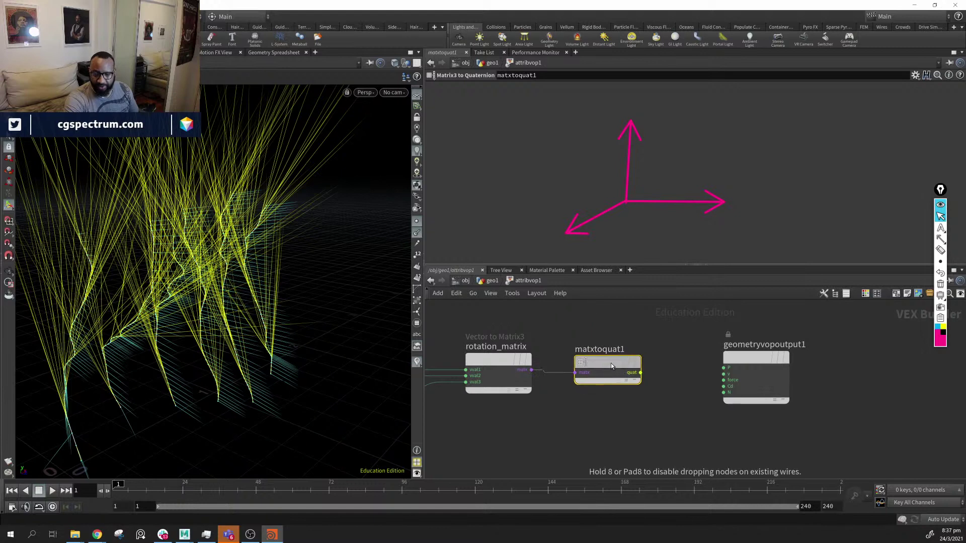
Move geometryvopoutput1 farther away and add a Bind node between it and the Matrix3 to Quaternion node
drag(749, 360, 852, 356)
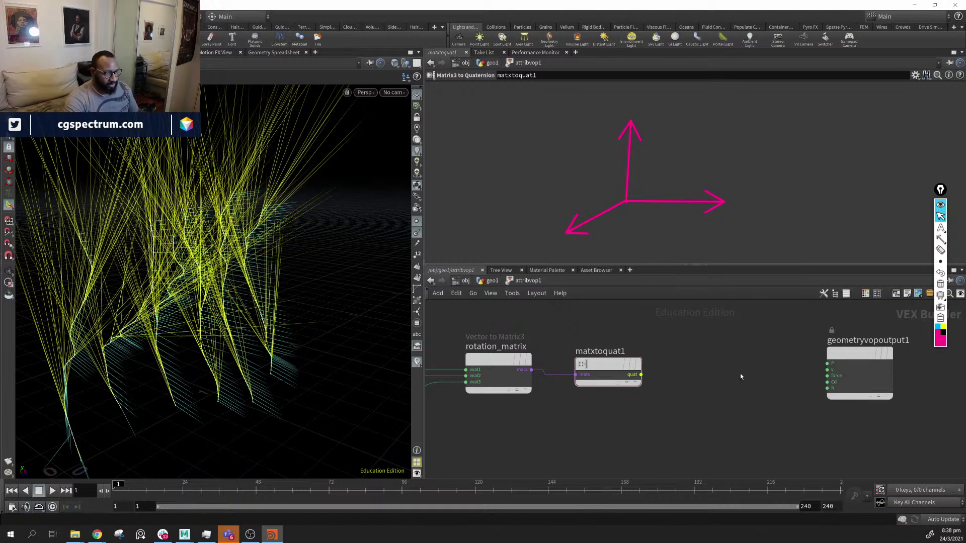
key(Tab)
text(bind)
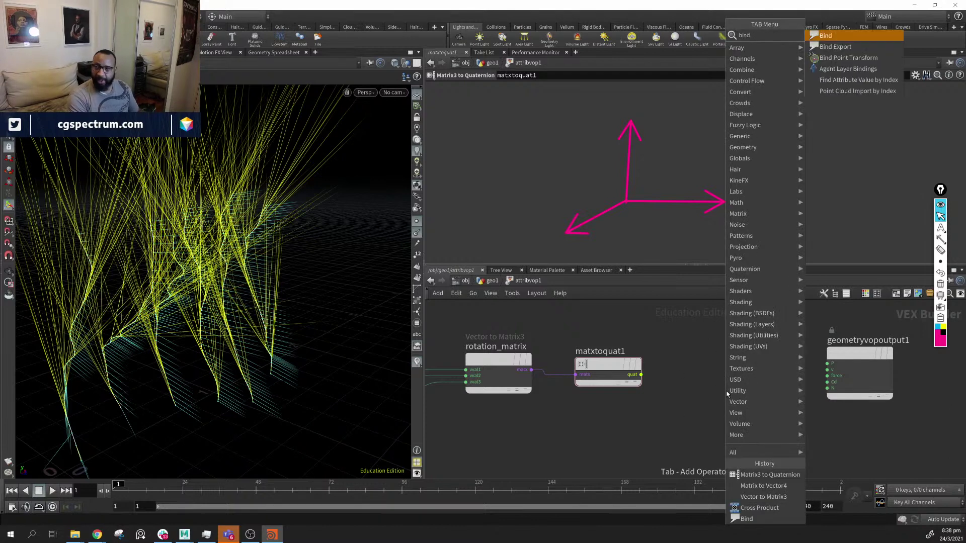
key(Return)
click(728, 394)
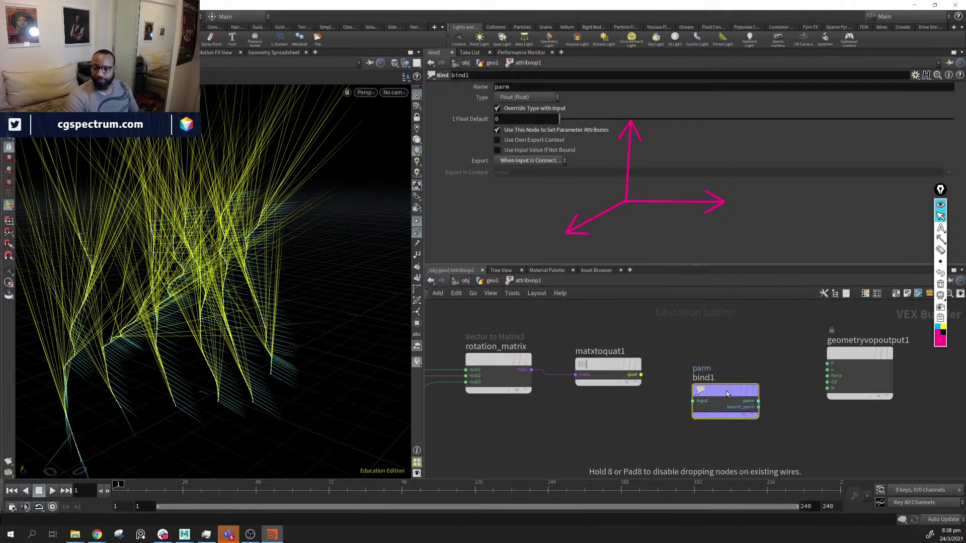
drag(727, 394, 730, 361)
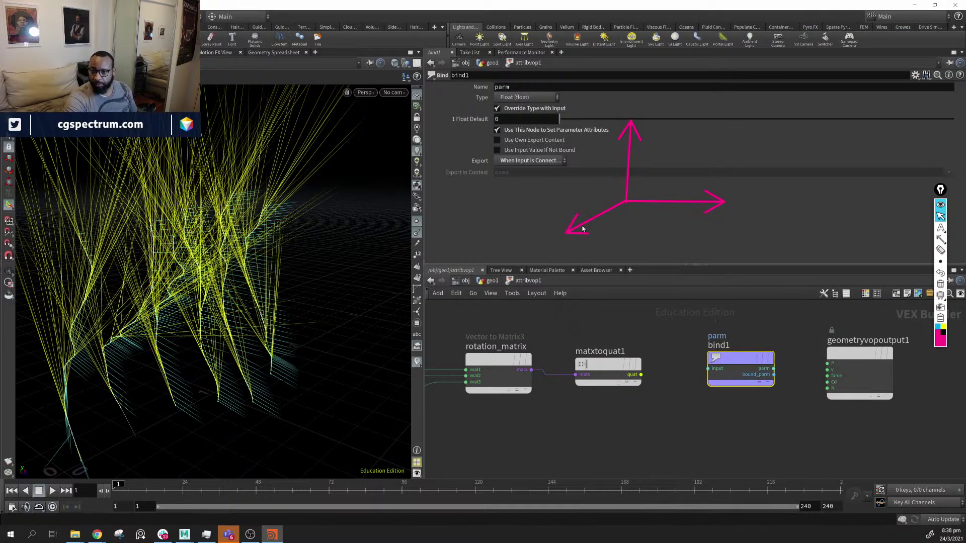
Set the Bind node's attribute name to orient
click(532, 90)
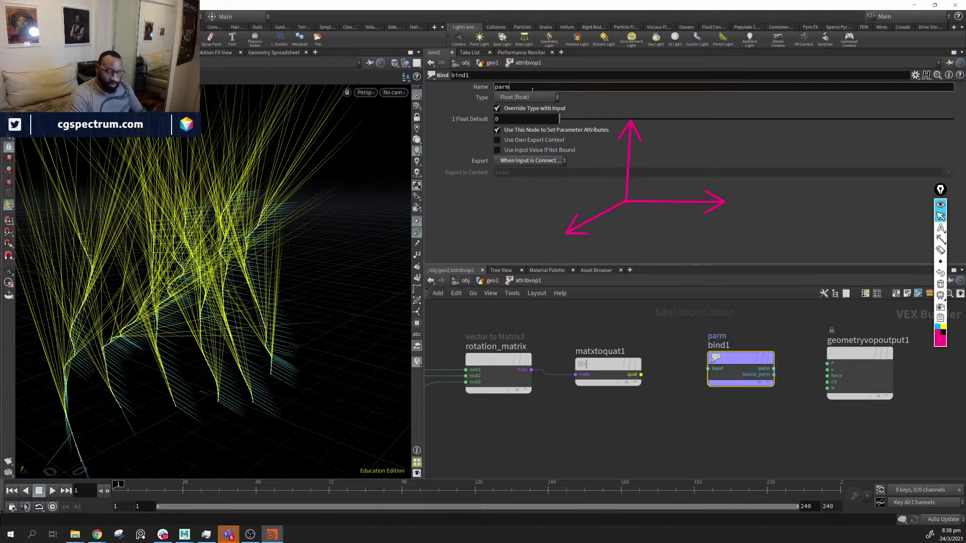
key(BackSpace)
key(BackSpace)
key(BackSpace)
key(BackSpace)
key(BackSpace)
key(BackSpace)
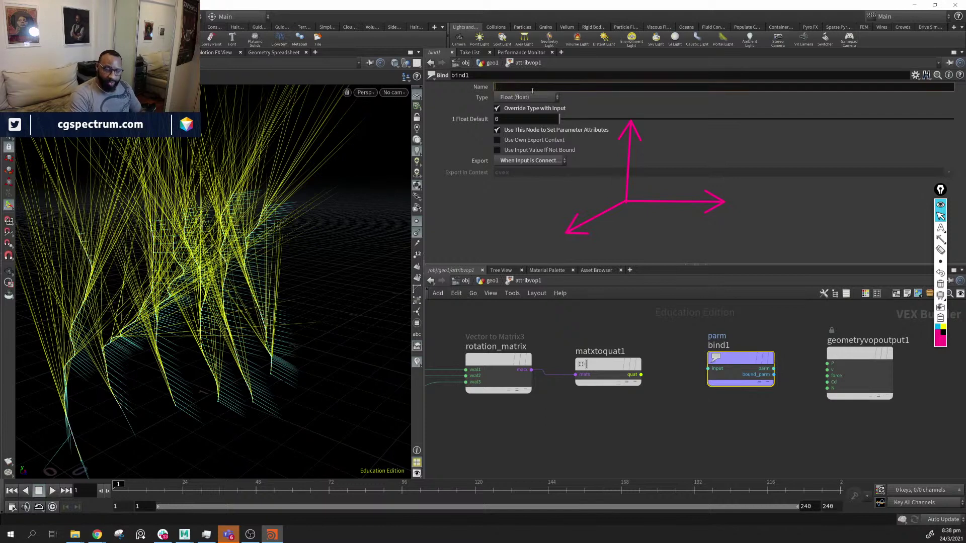
text(orent)
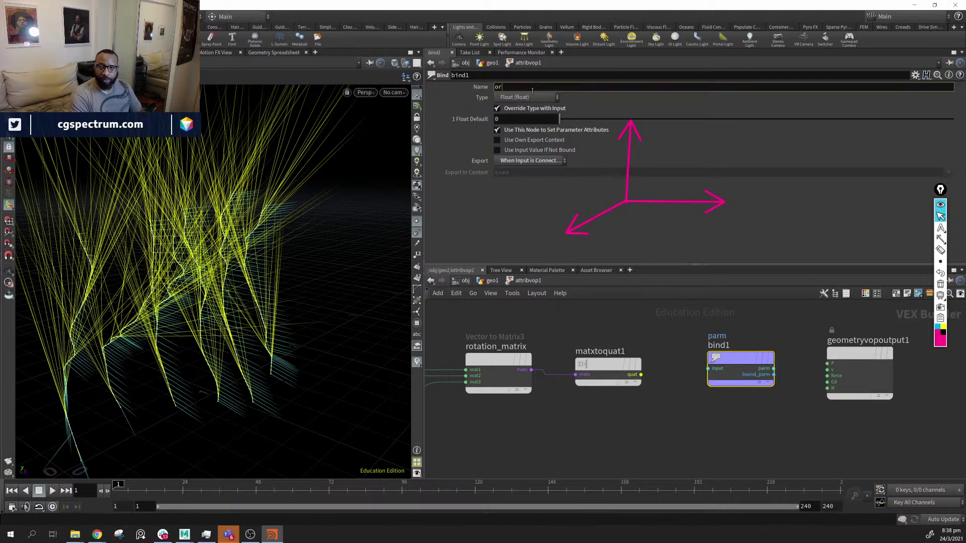
key(BackSpace)
key(BackSpace)
key(BackSpace)
key(BackSpace)
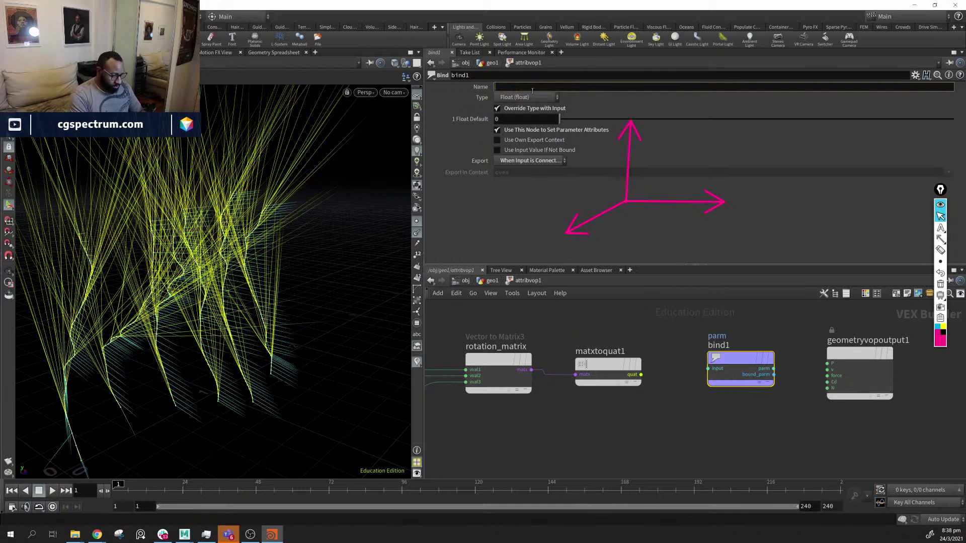
text(rient)
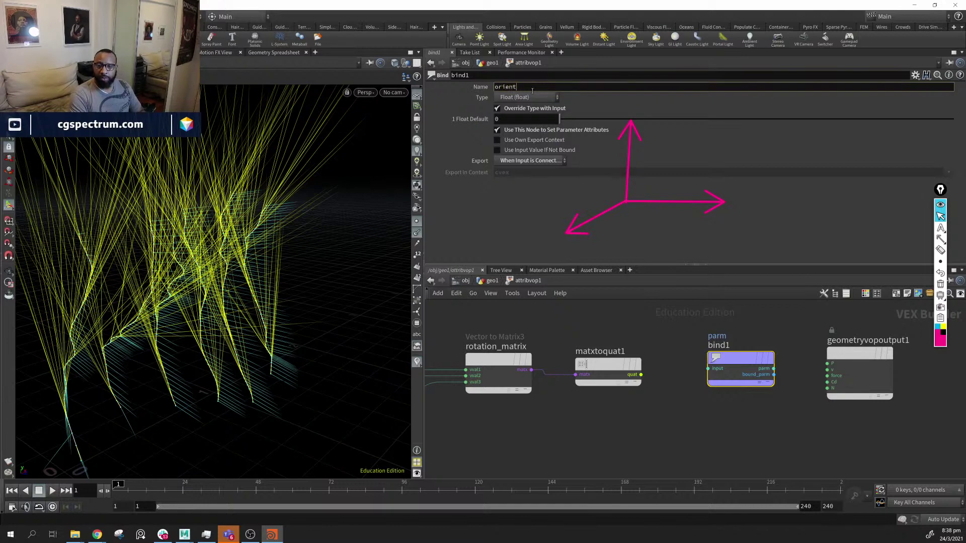
key(Return)
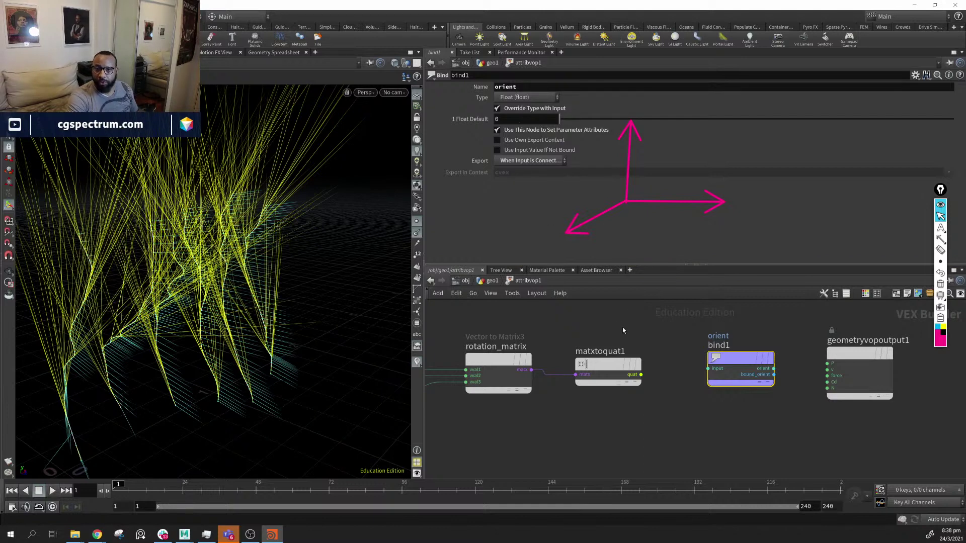
Set the orient Bind type to 4 Floats (vector4) and connect the quat output of matxtoquat1 to its input
click(551, 98)
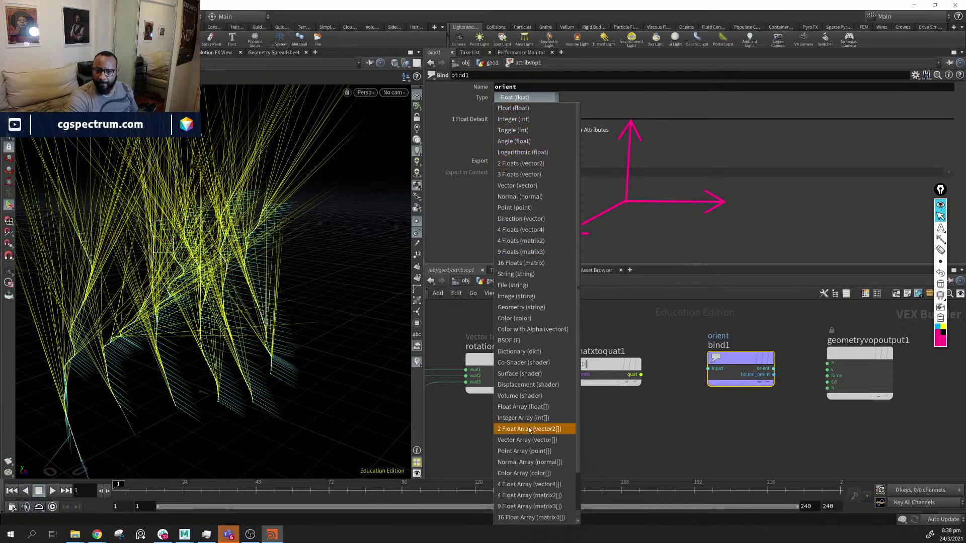
scroll(578, 196, down, 2)
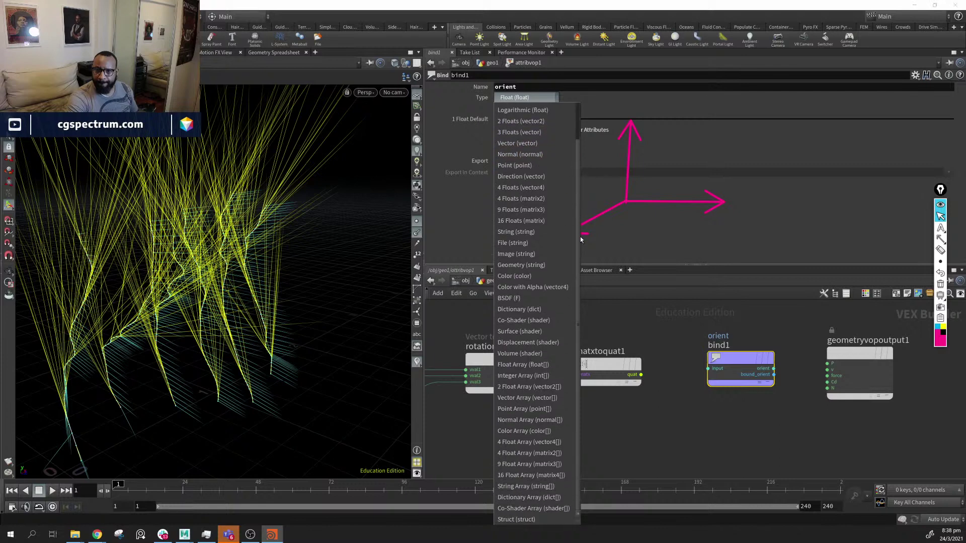
scroll(577, 106, up, 2)
click(553, 97)
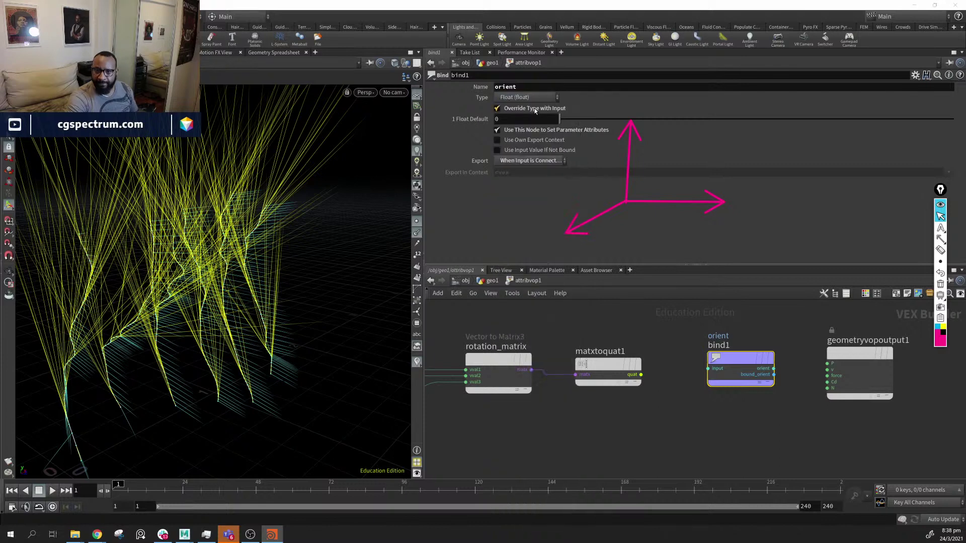
click(553, 97)
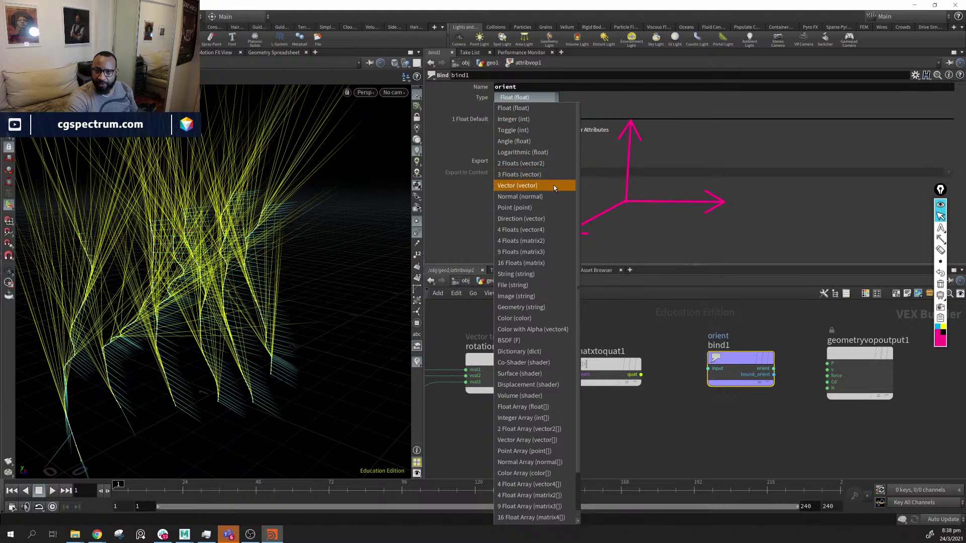
click(544, 231)
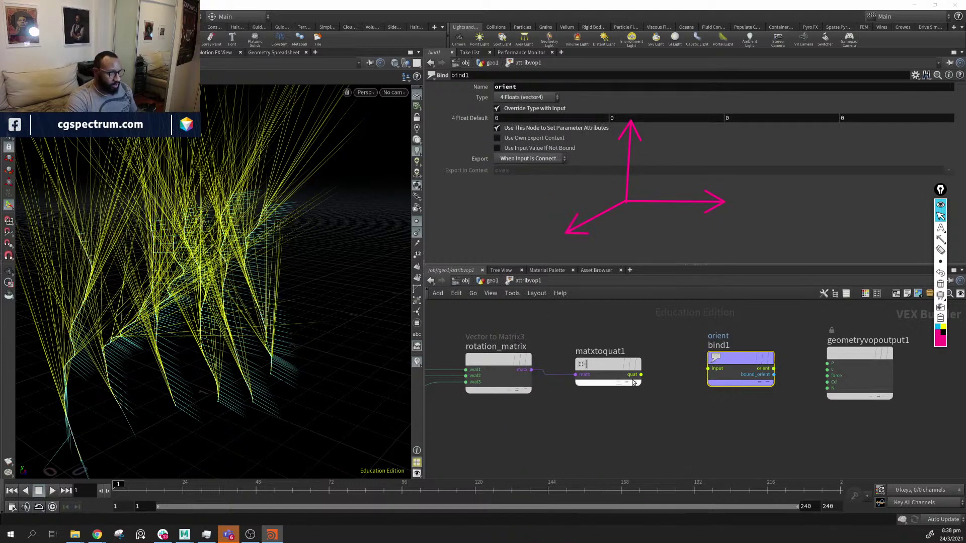
drag(640, 375, 708, 369)
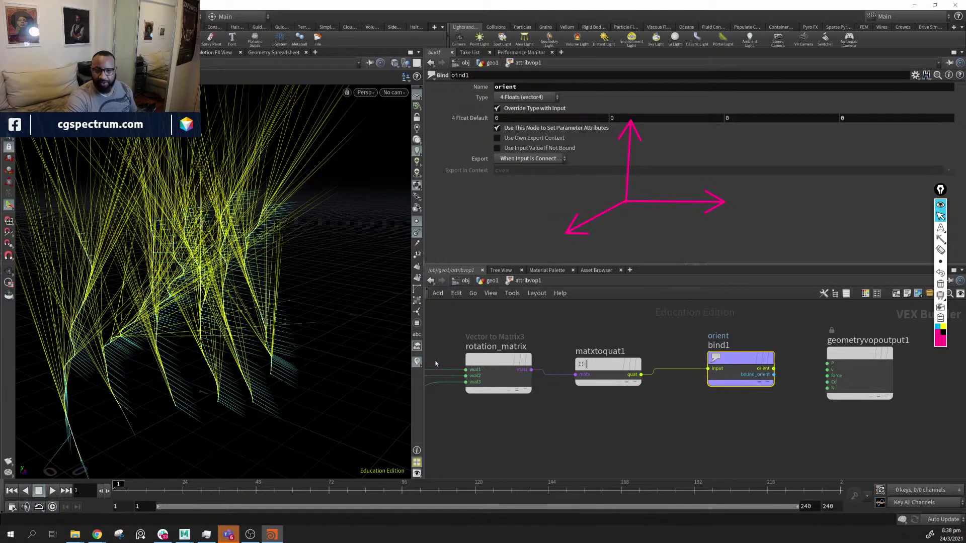
Return to geo1, display the attribvop1 node, and turn on visualization of its orient point attribute
click(492, 282)
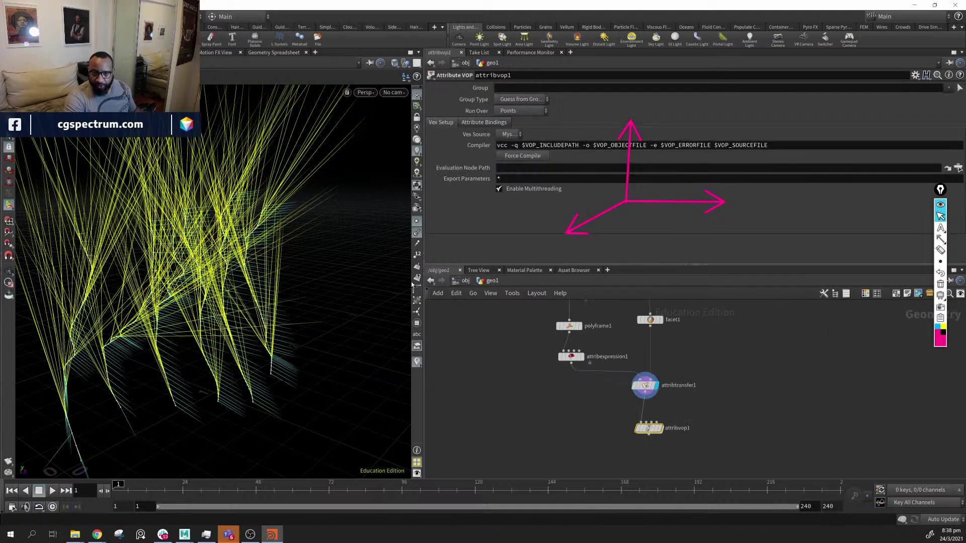
click(660, 431)
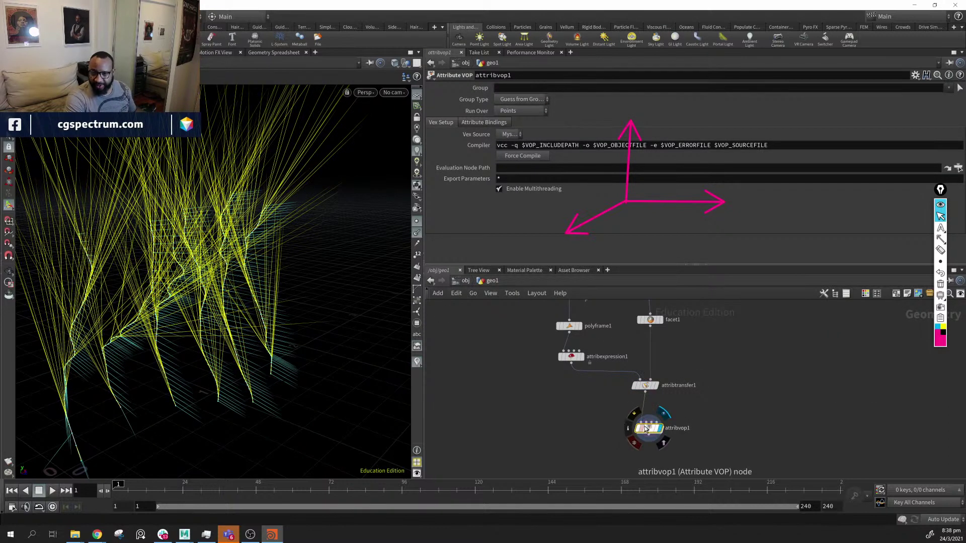
click(627, 428)
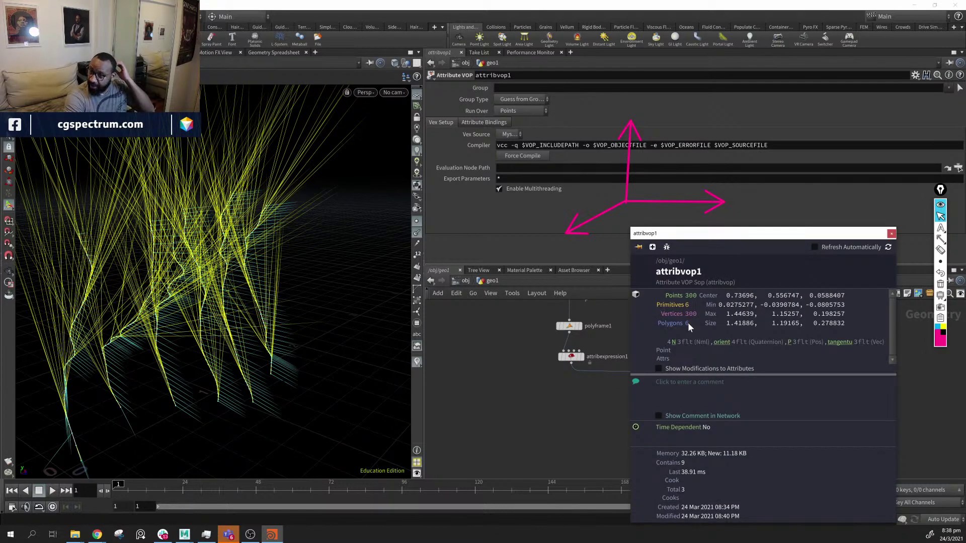
click(721, 343)
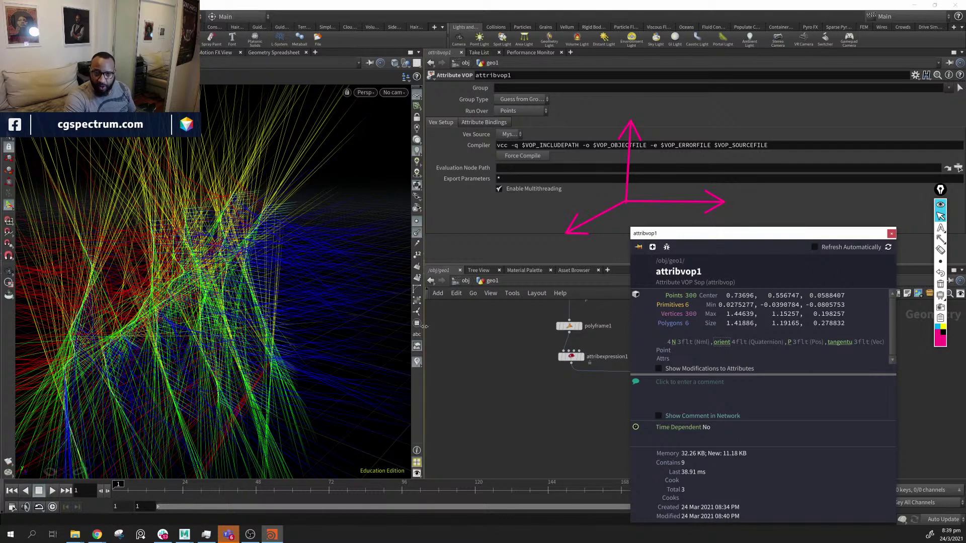
Turn off the scene visualizer for tangentu, leaving the orient visualizer enabled
click(418, 365)
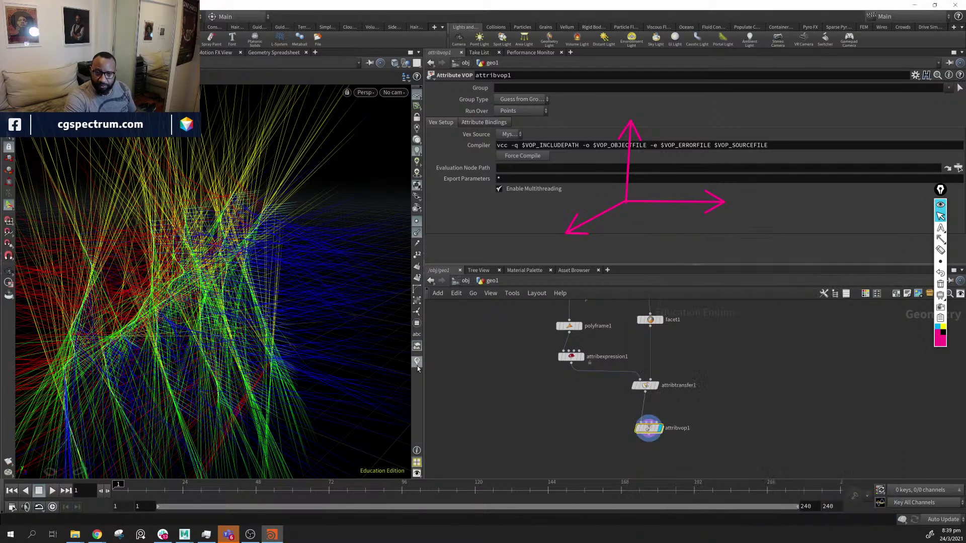
click(417, 366)
click(417, 366)
click(417, 363)
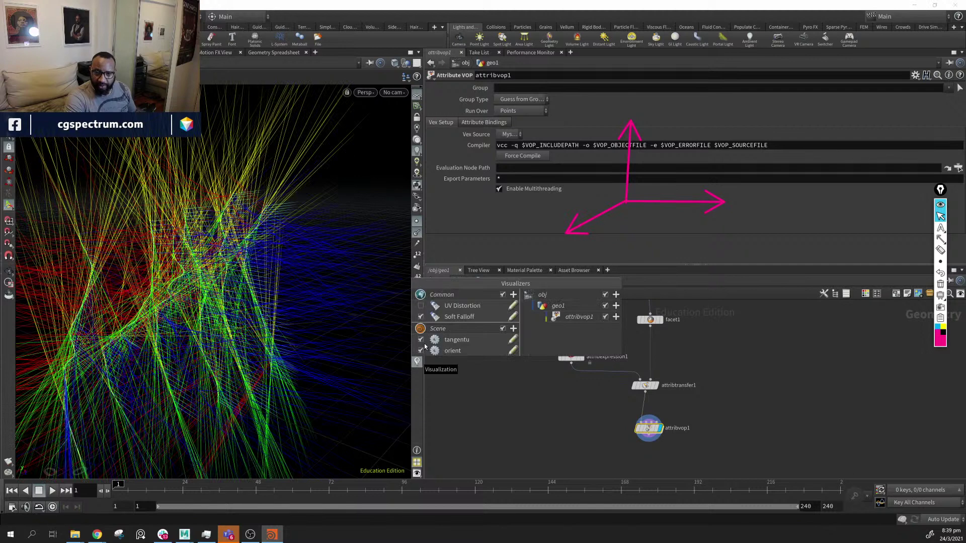
click(420, 343)
click(417, 362)
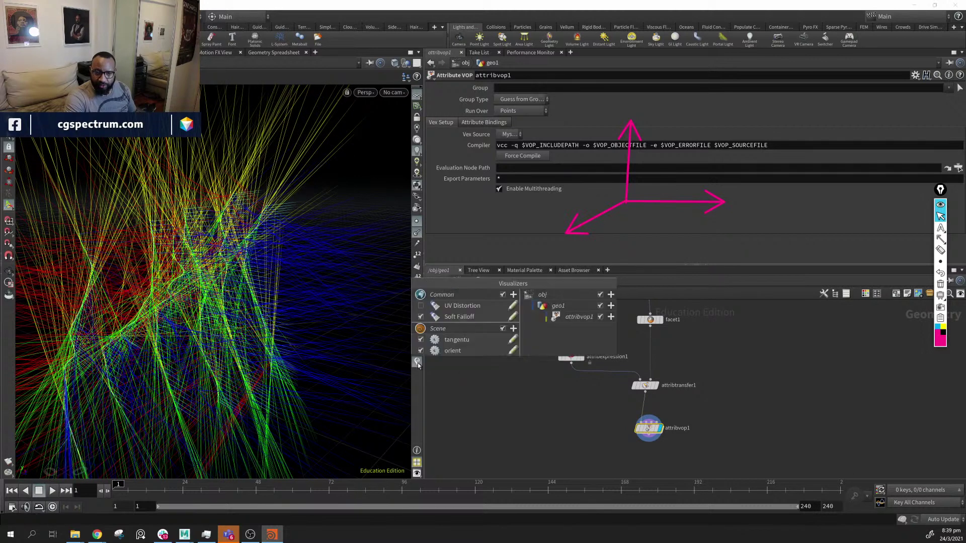
click(420, 340)
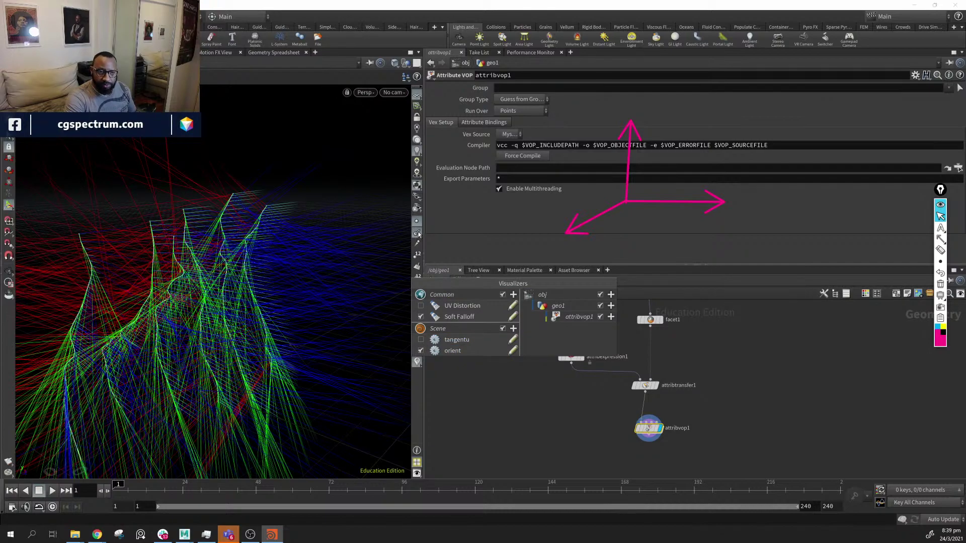
drag(362, 261, 217, 282)
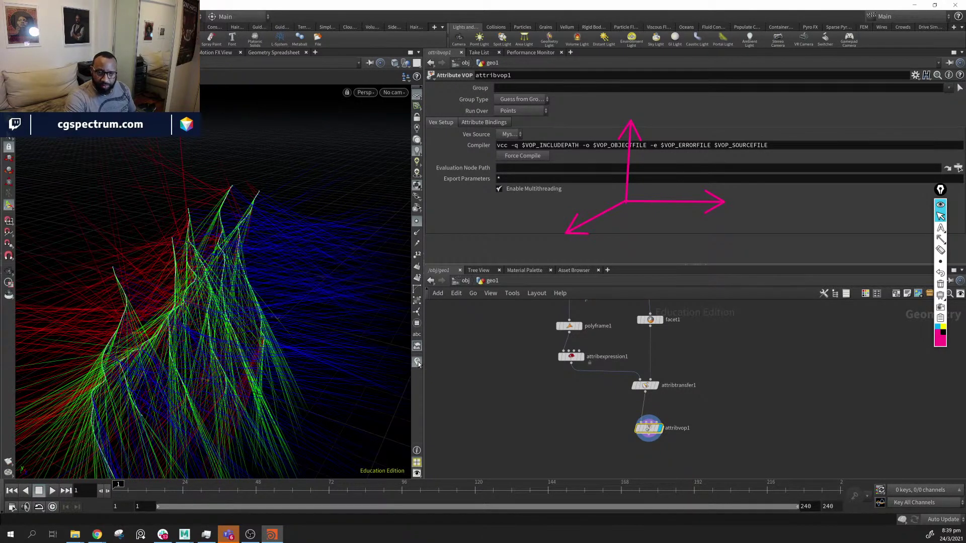
Edit the orient visualizer and reduce its Length Scale to about 0.067
click(417, 362)
click(417, 362)
right_click(417, 362)
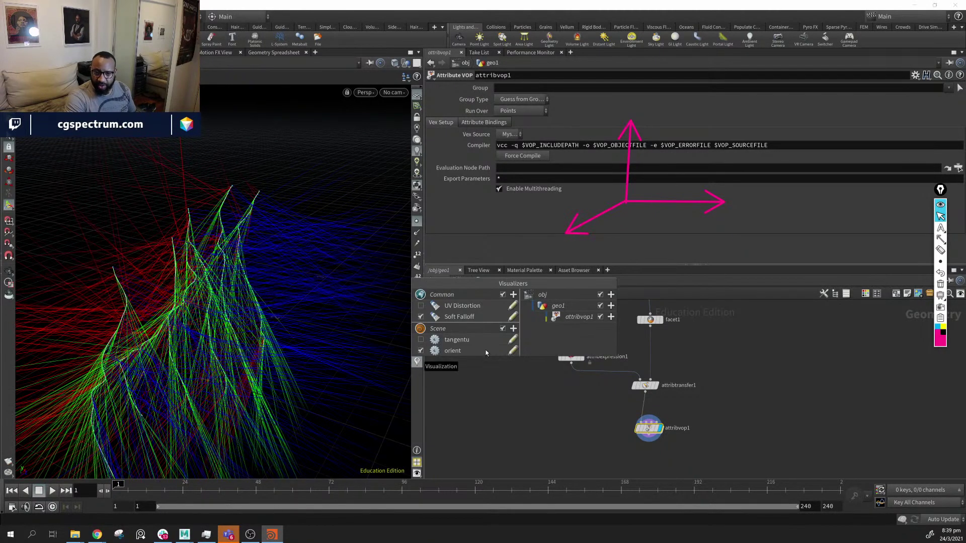
click(417, 362)
click(416, 362)
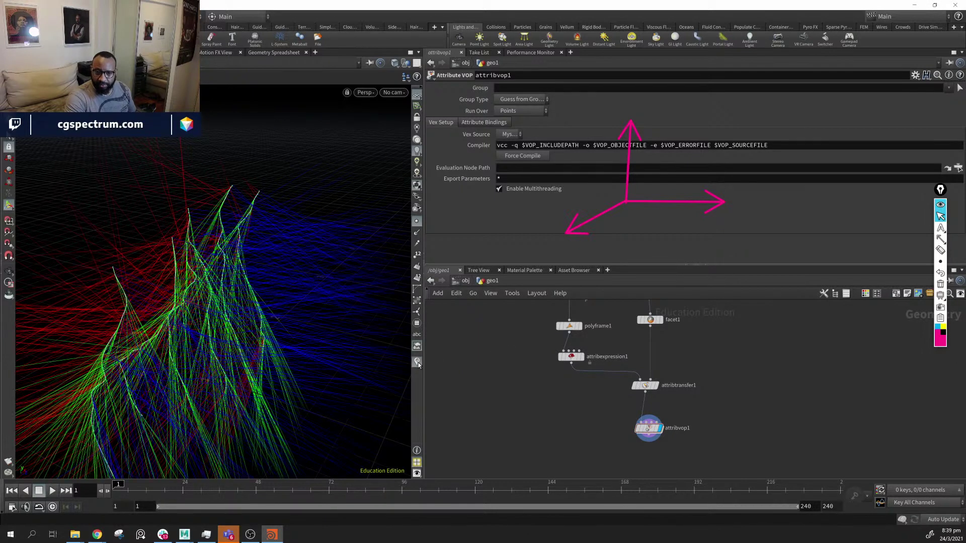
right_click(417, 363)
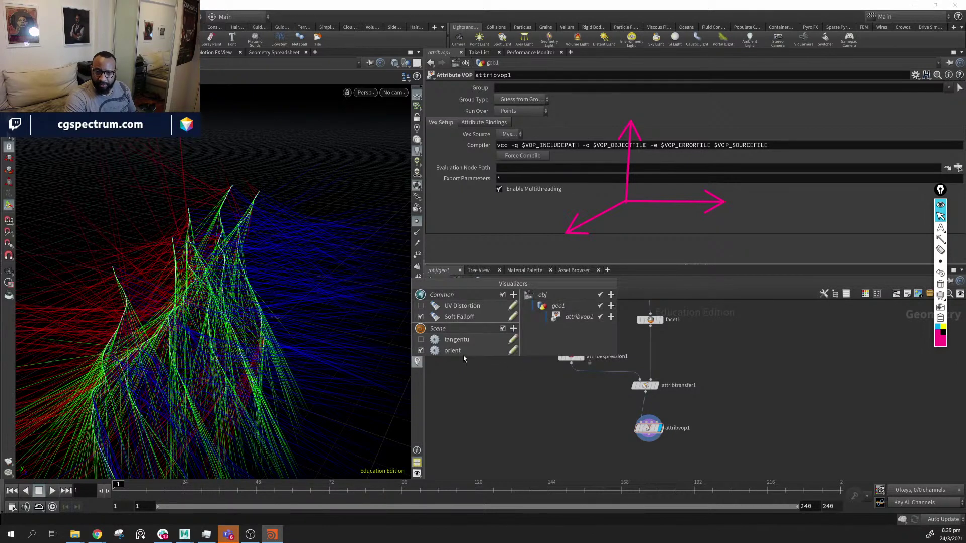
right_click(416, 361)
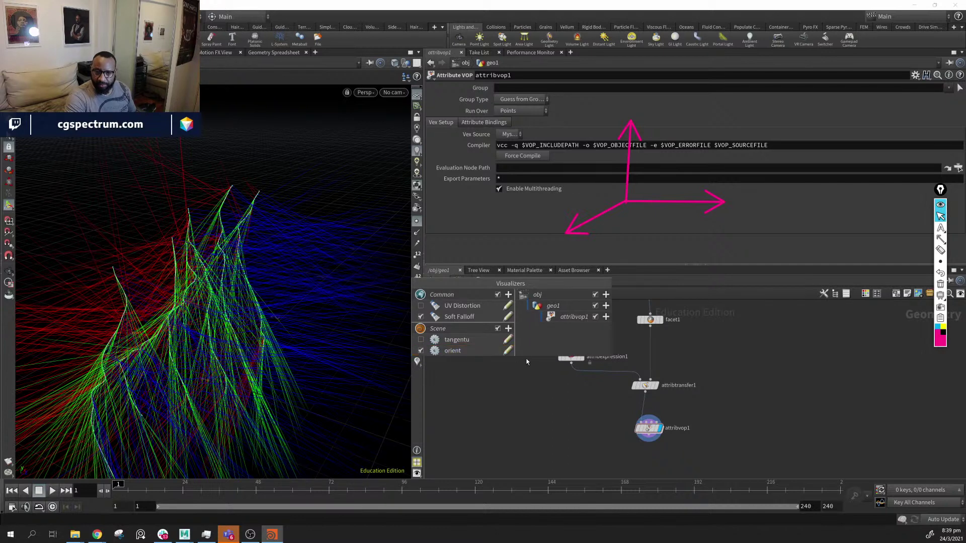
click(513, 351)
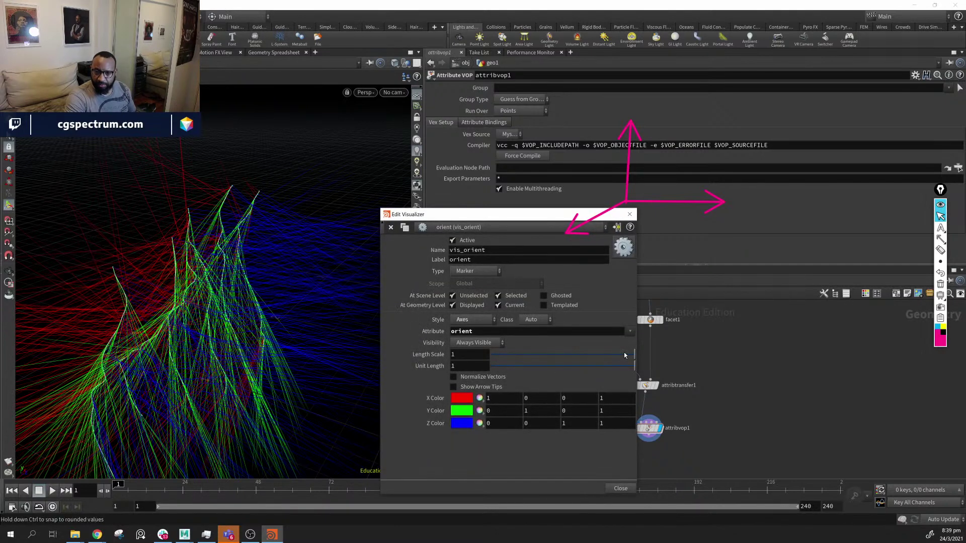
drag(630, 358, 499, 363)
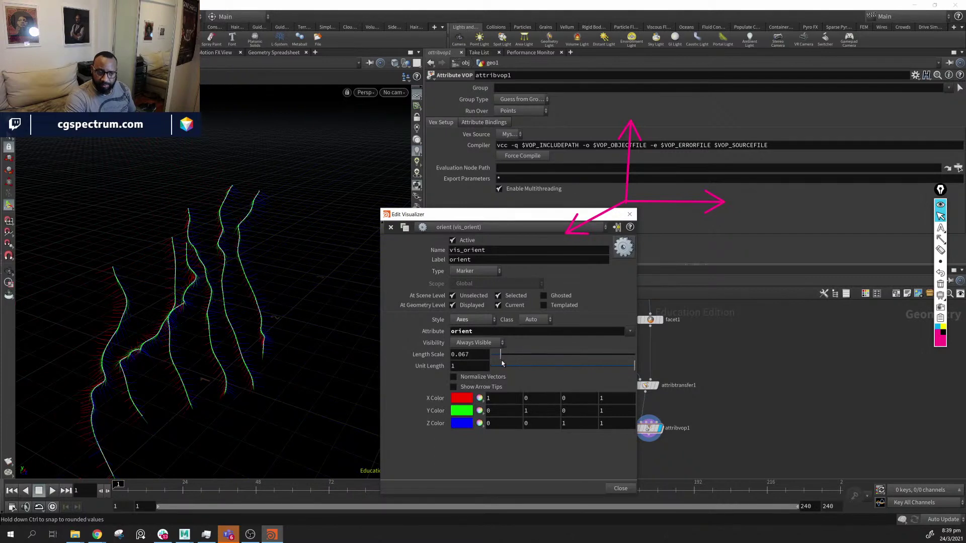
click(629, 215)
Examine the shortened orient axes along the curves from several angles and look over the node network
alt+drag(156, 333, 340, 300)
alt+right_drag(340, 300, 230, 300)
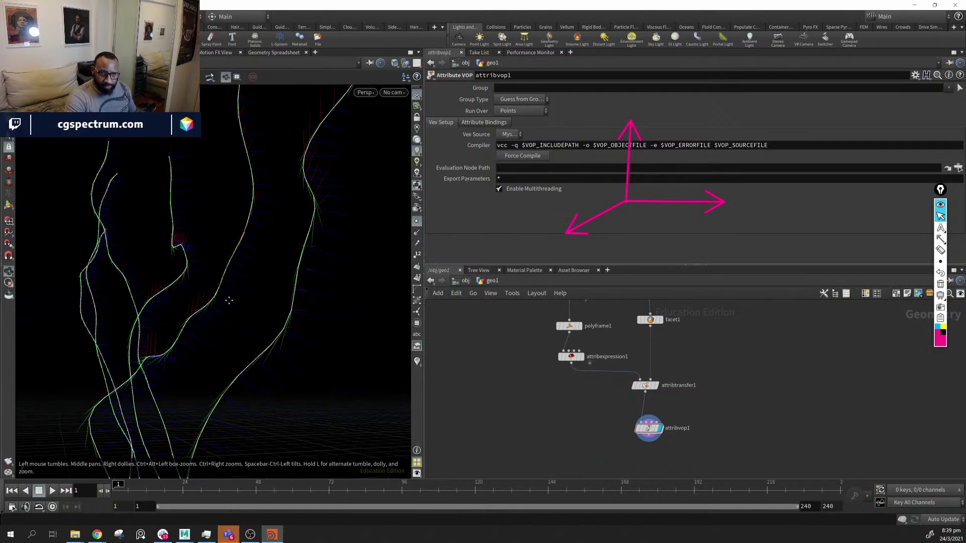
alt+drag(231, 300, 134, 327)
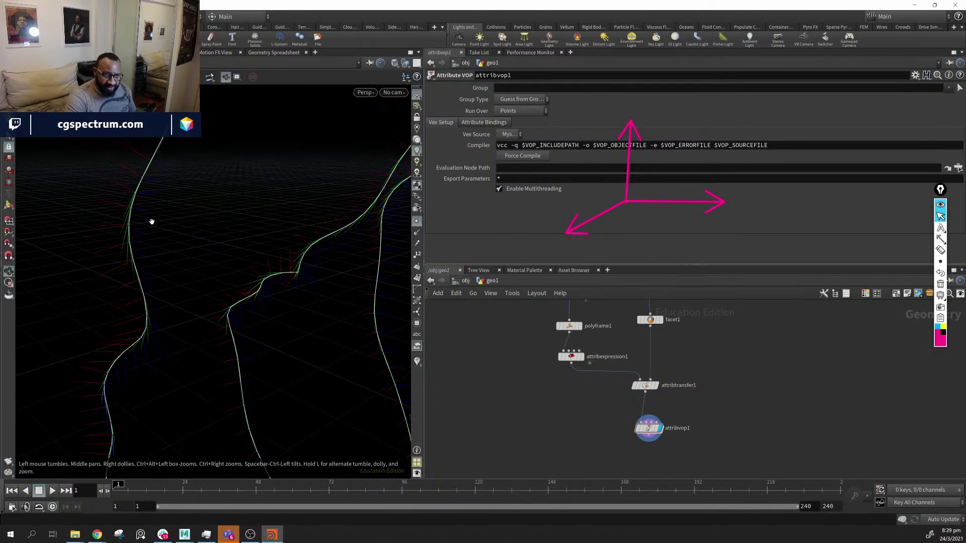
drag(151, 219, 201, 190)
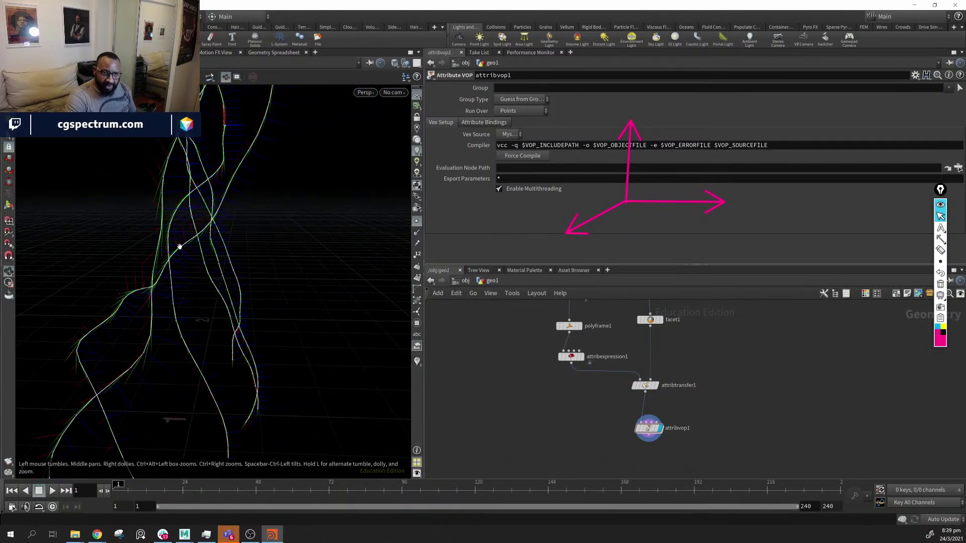
drag(179, 246, 277, 237)
middle_drag(584, 345, 675, 462)
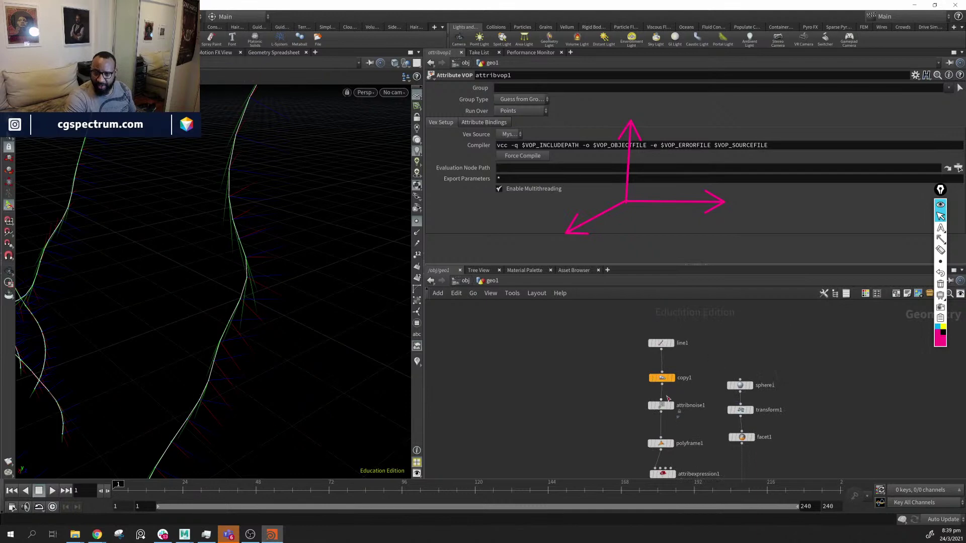
middle_drag(768, 378, 681, 325)
alt+middle_drag(246, 302, 288, 298)
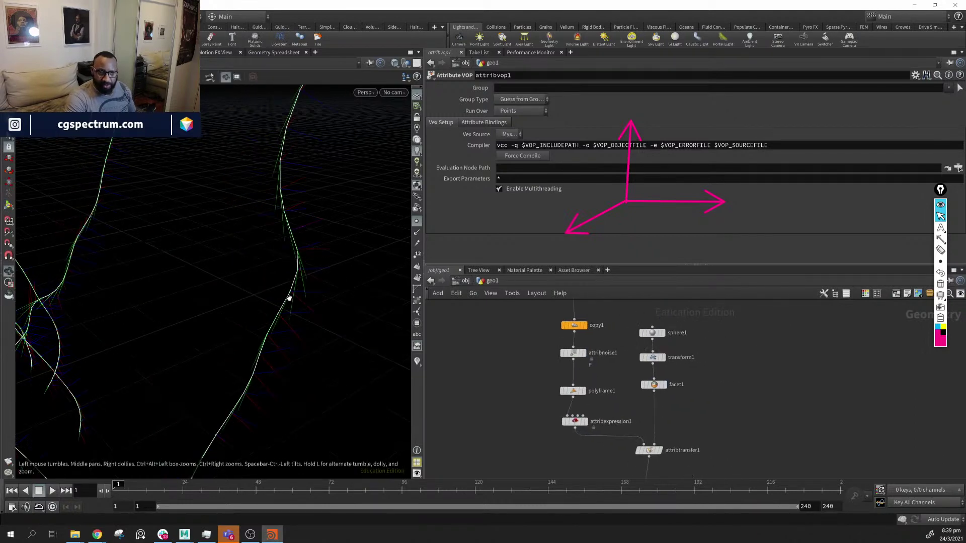
drag(289, 298, 191, 250)
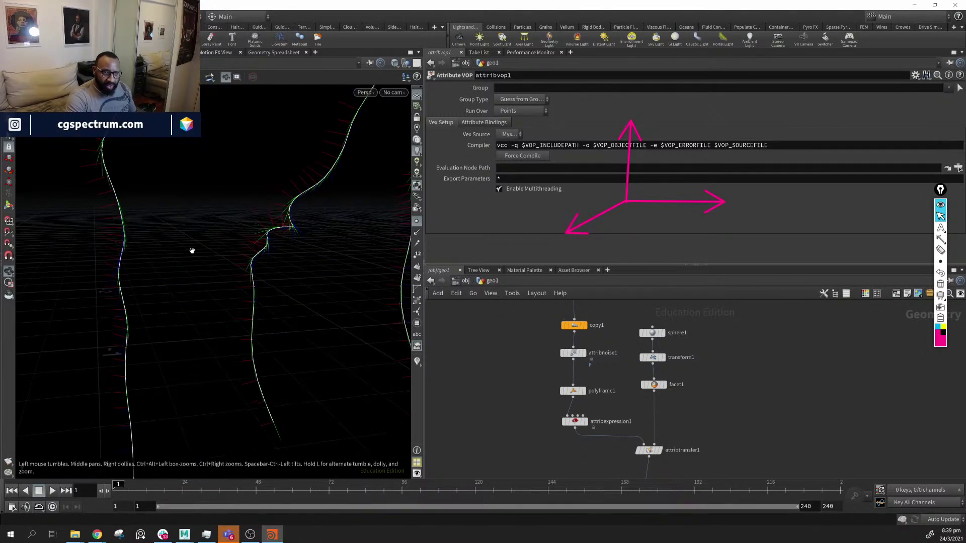
Bypass attribexpression1 to check the orient axes, and delete it so polyframe1 feeds attribtransfer1 directly
mouse_move(751, 353)
middle_down()
mouse_move(746, 365)
mouse_move(751, 350)
middle_up()
click(560, 407)
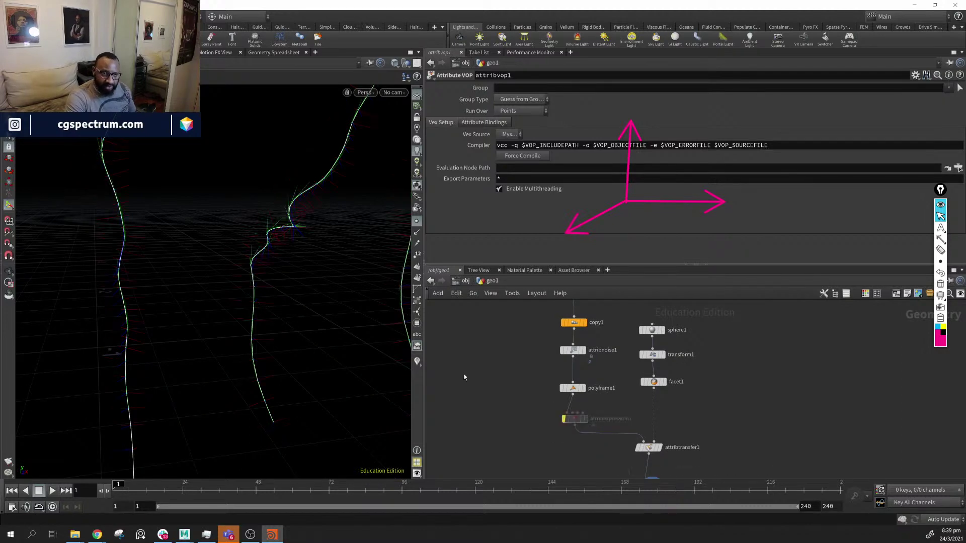
alt+drag(269, 262, 263, 284)
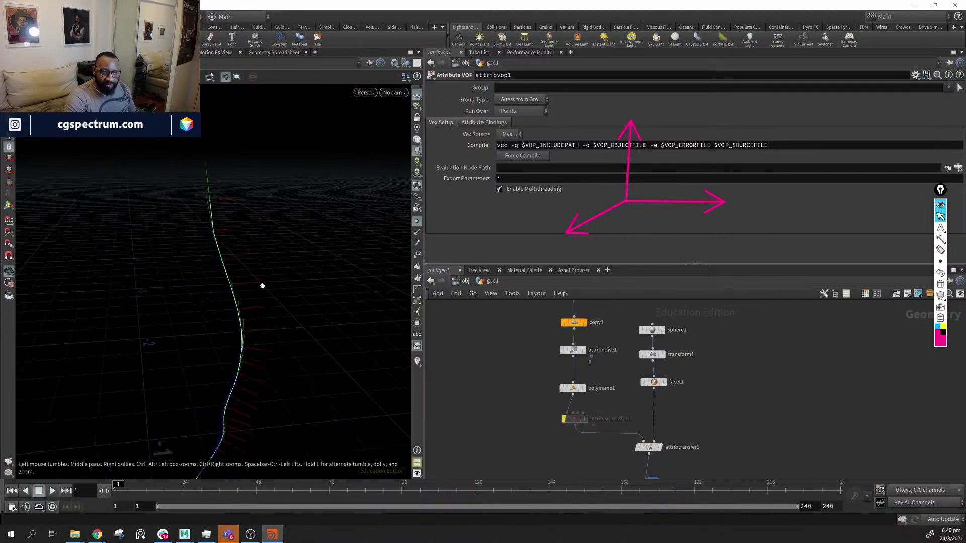
click(573, 419)
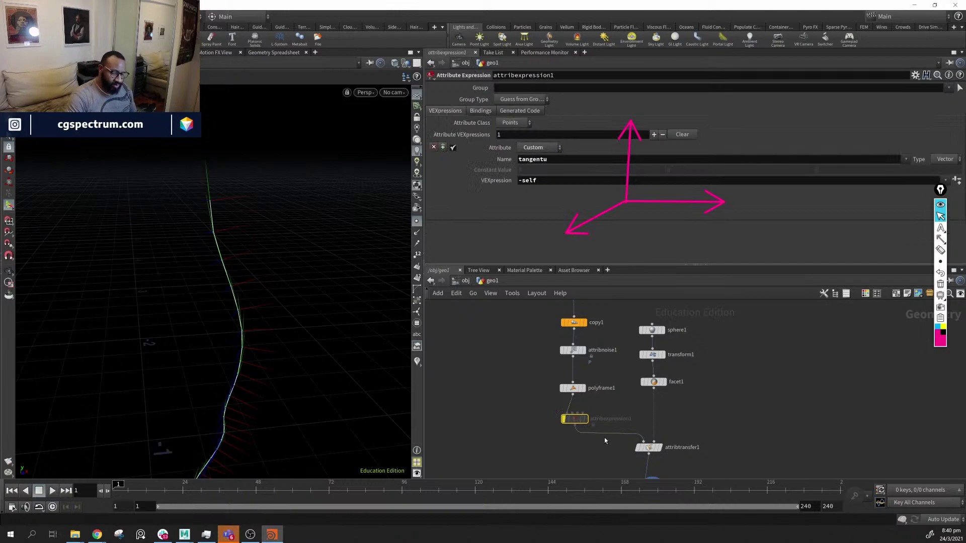
key(Delete)
drag(300, 287, 322, 321)
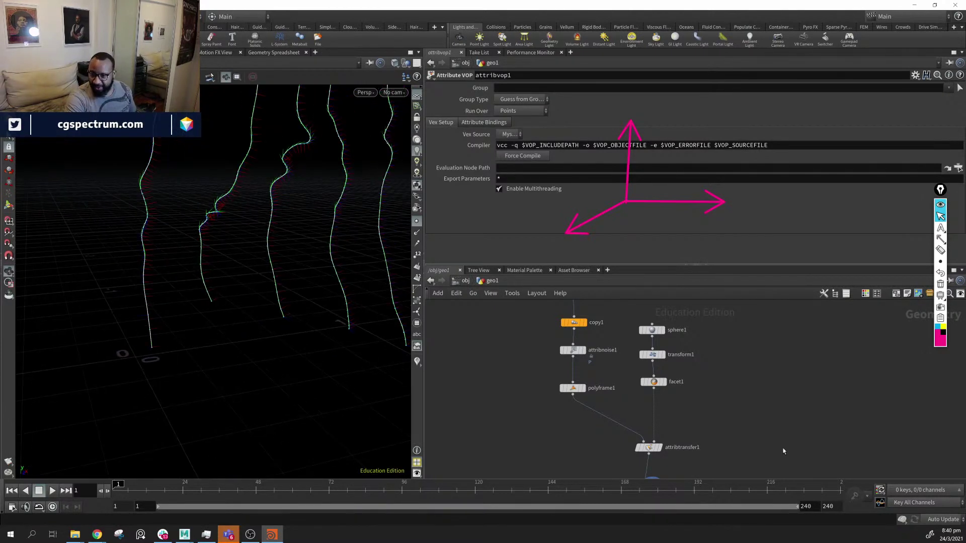
middle_drag(783, 451, 660, 417)
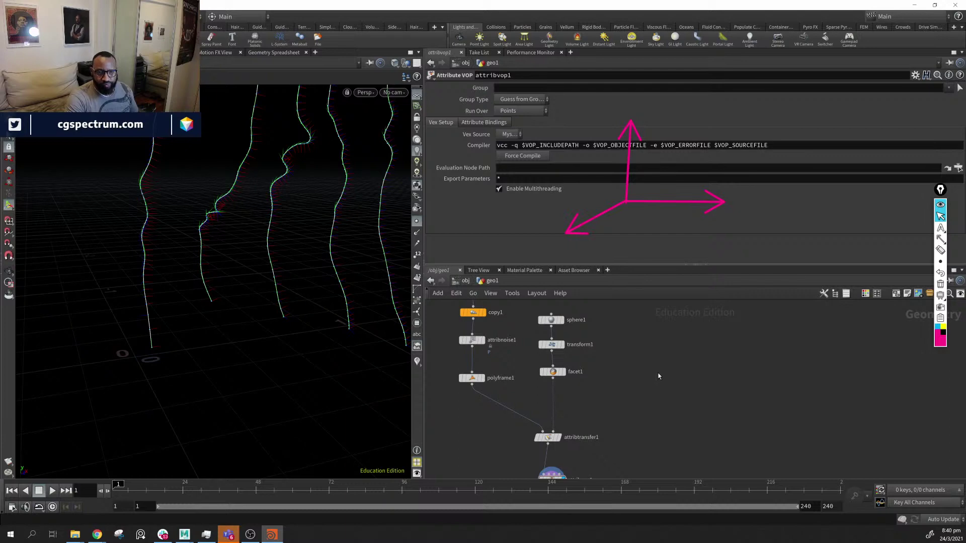
key(Tab)
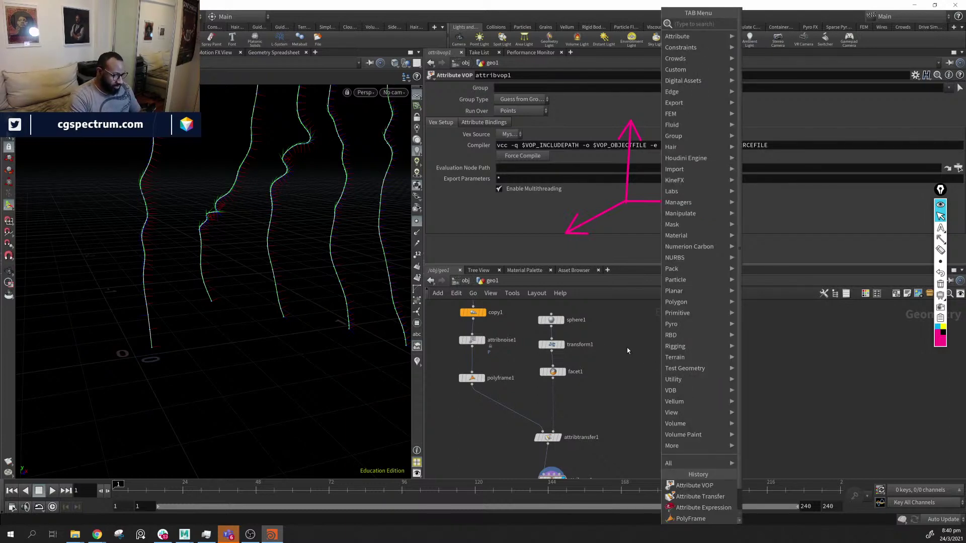
text(gro)
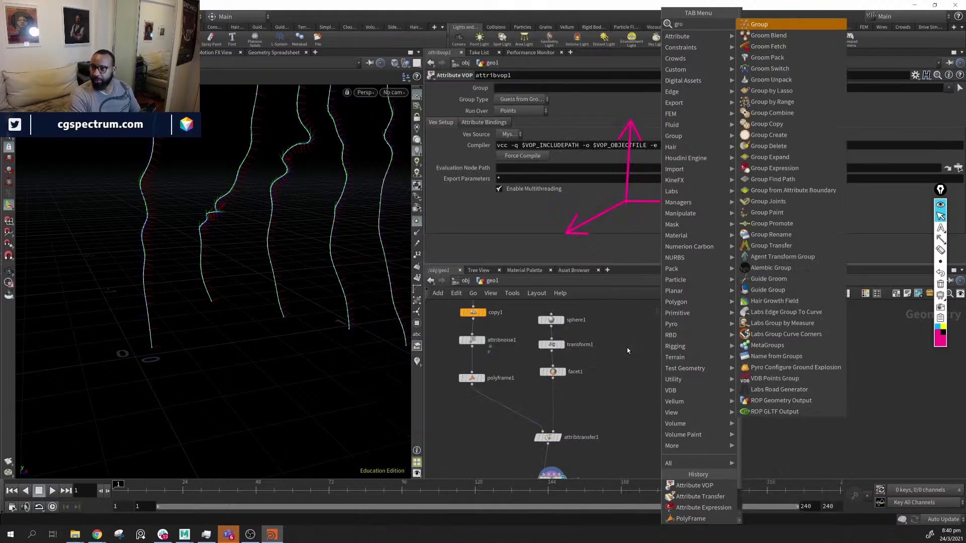
key(BackSpace)
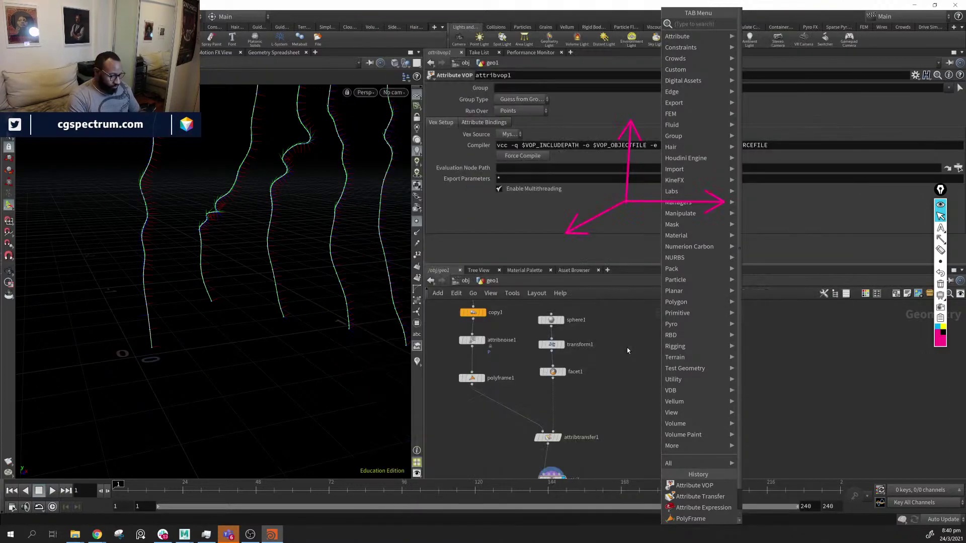
text(gr)
key(BackSpace)
key(BackSpace)
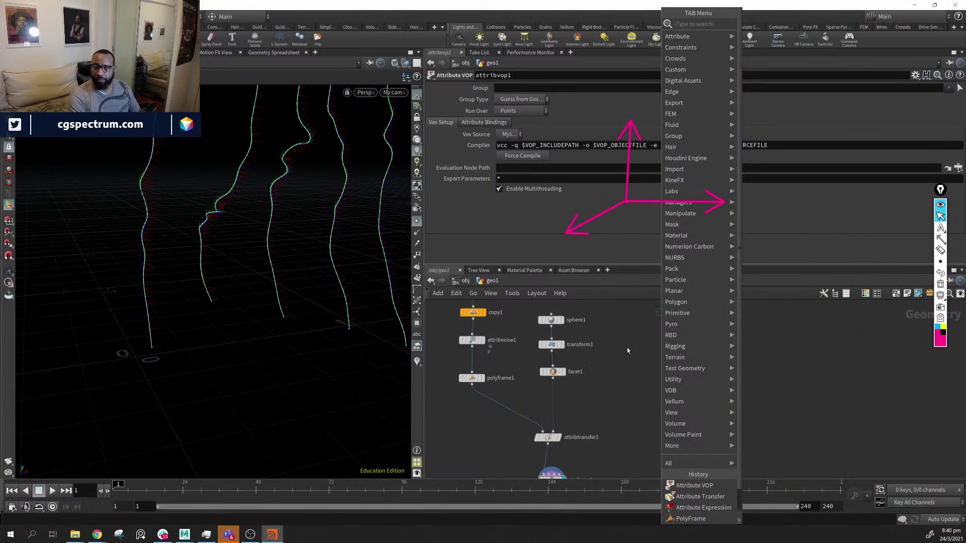
key(Escape)
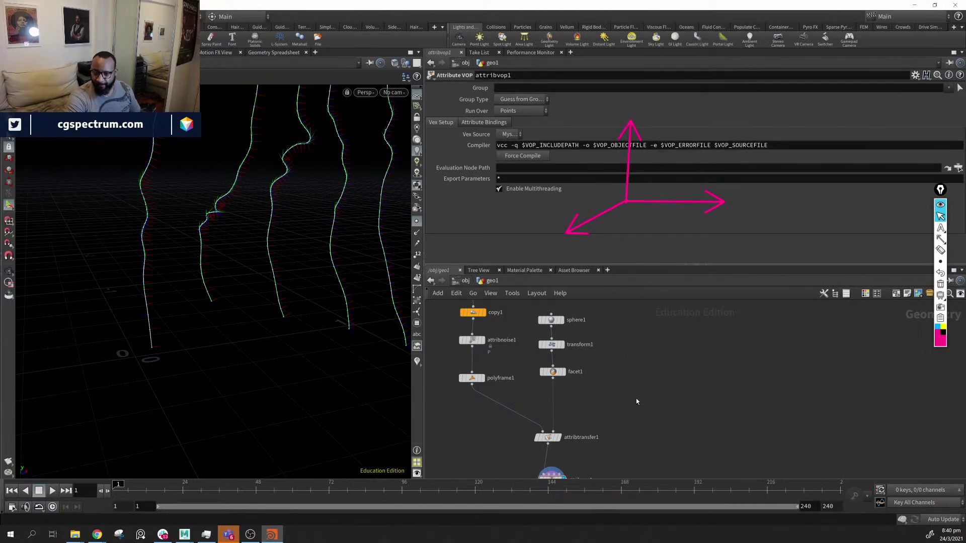
Add a Grid node beside the facet1 branch and set its size to 0.1 by 0.1
middle_drag(635, 401, 648, 389)
key(Tab)
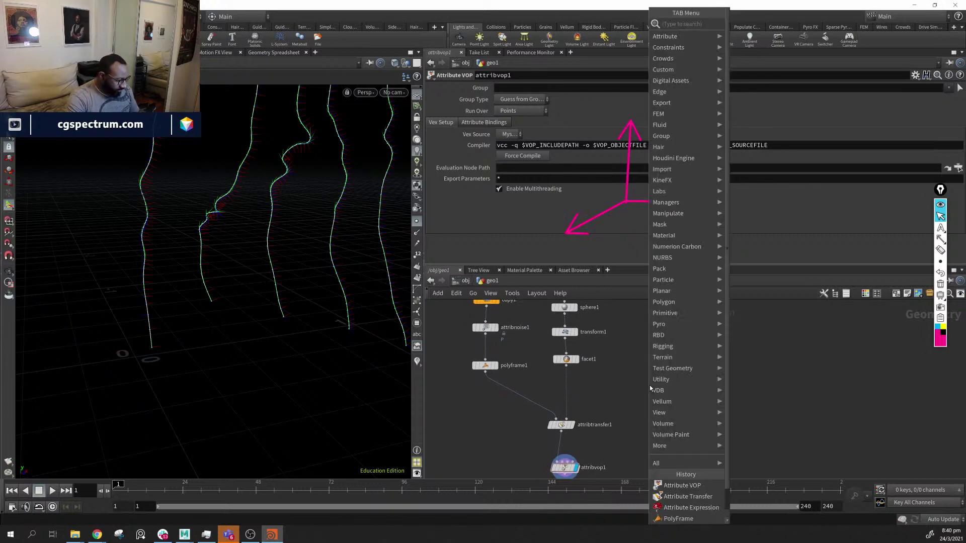
text(gr)
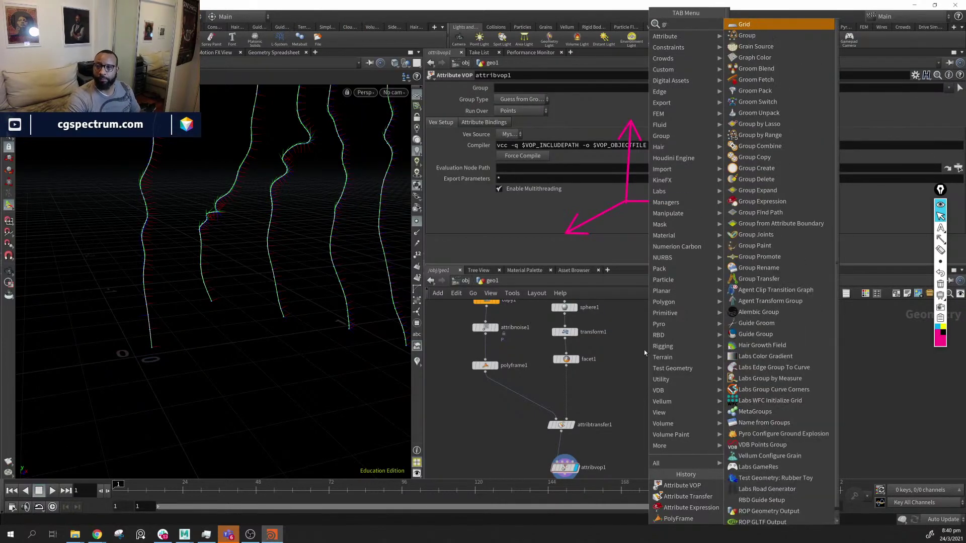
click(743, 24)
click(646, 378)
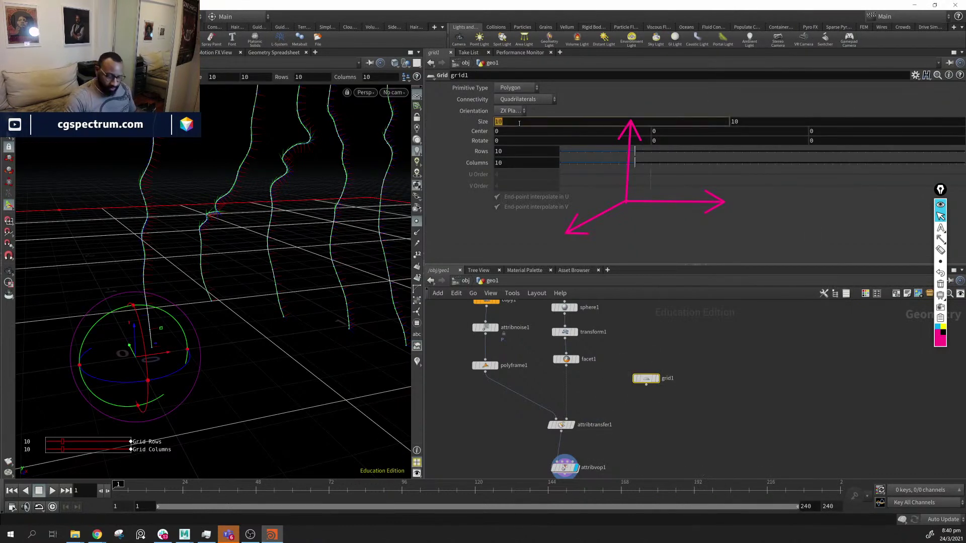
key(Return)
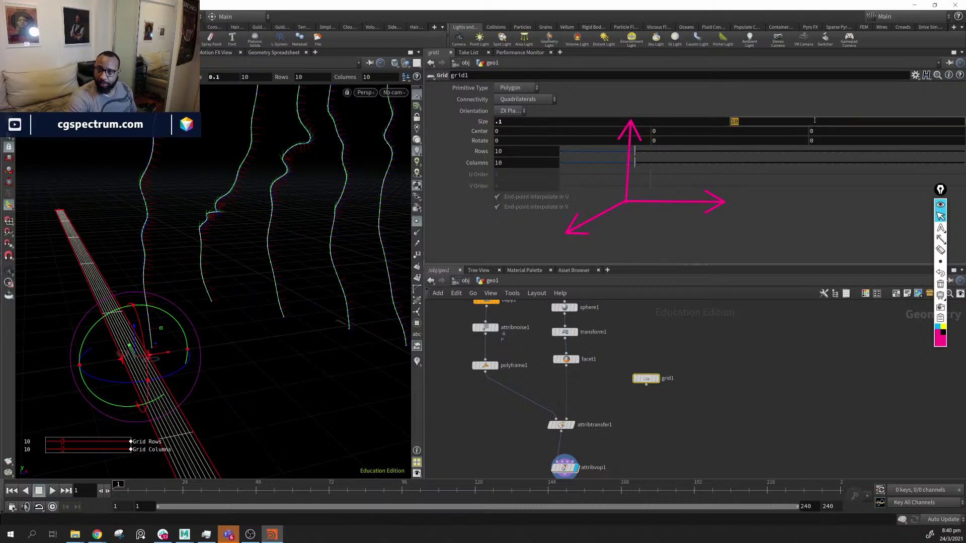
key(Return)
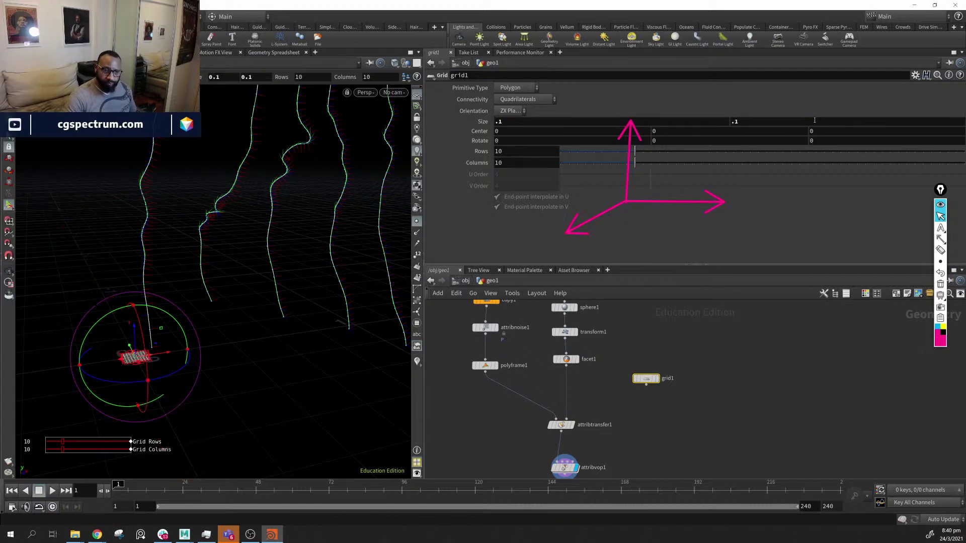
Narrow the grid along its first size dimension to about 0.049 using its viewport handle
alt+middle_drag(304, 223, 372, 188)
alt+drag(373, 188, 246, 353)
alt+middle_drag(245, 353, 330, 295)
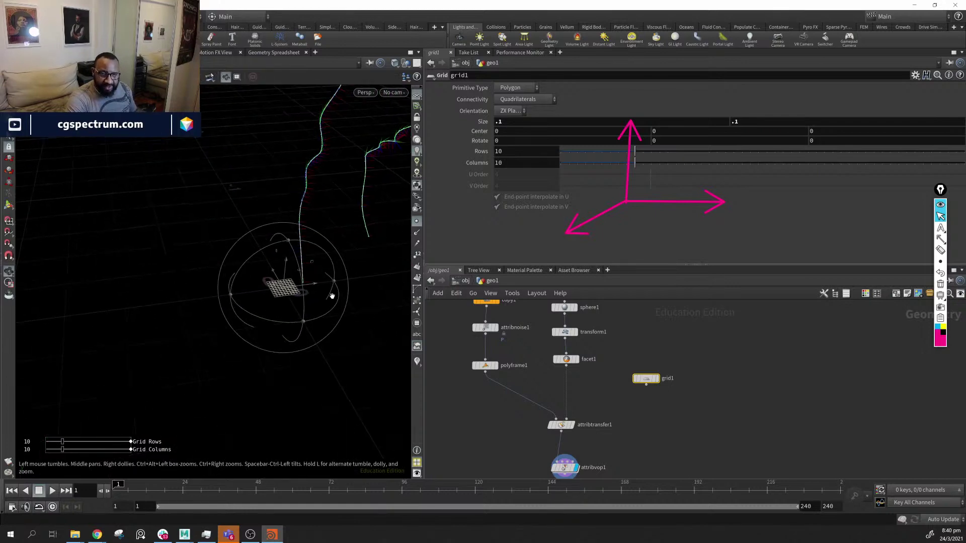
alt+right_drag(330, 295, 485, 307)
drag(70, 305, 98, 307)
Add an Attribute Noise node below grid1, connect grid1 to its input, and display it
middle_drag(732, 467, 727, 447)
drag(647, 360, 662, 351)
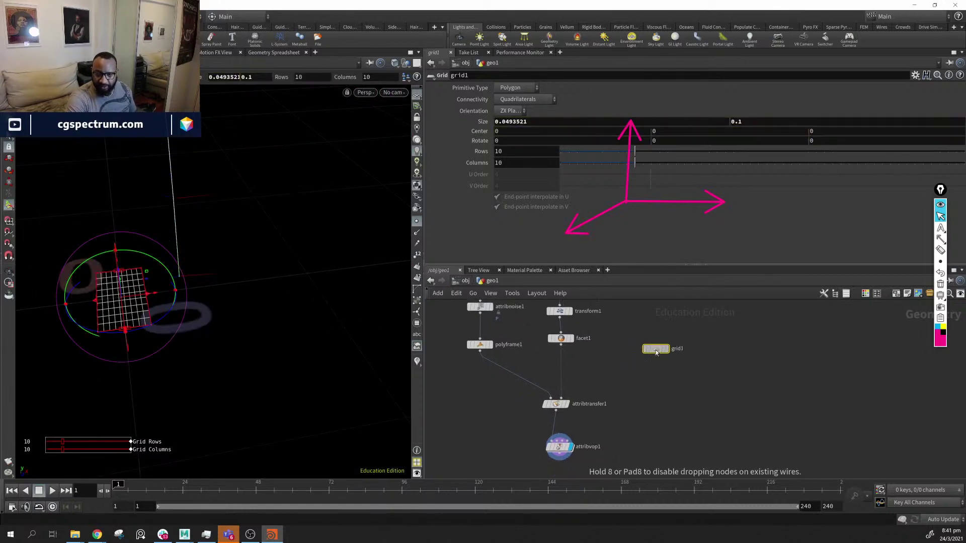
click(670, 389)
key(Tab)
text(add)
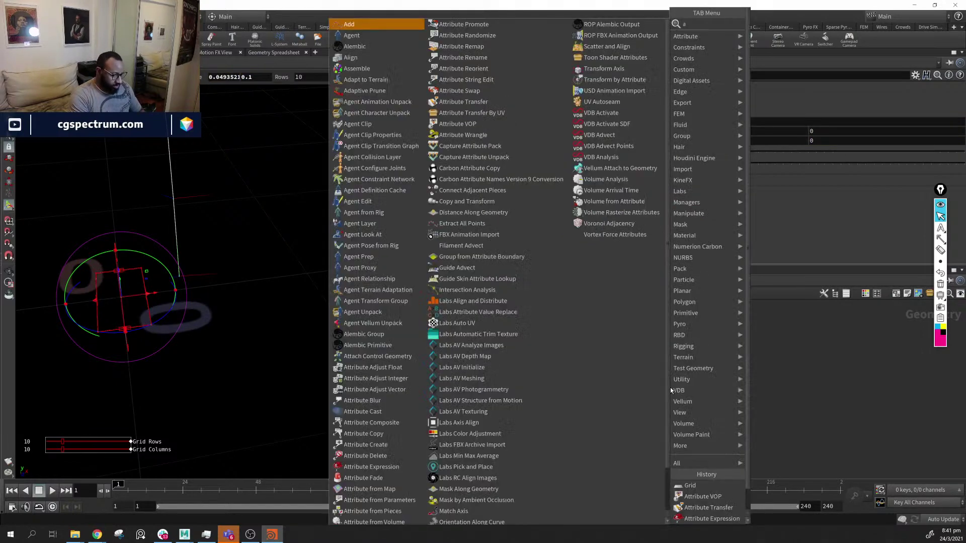
key(Return)
click(670, 390)
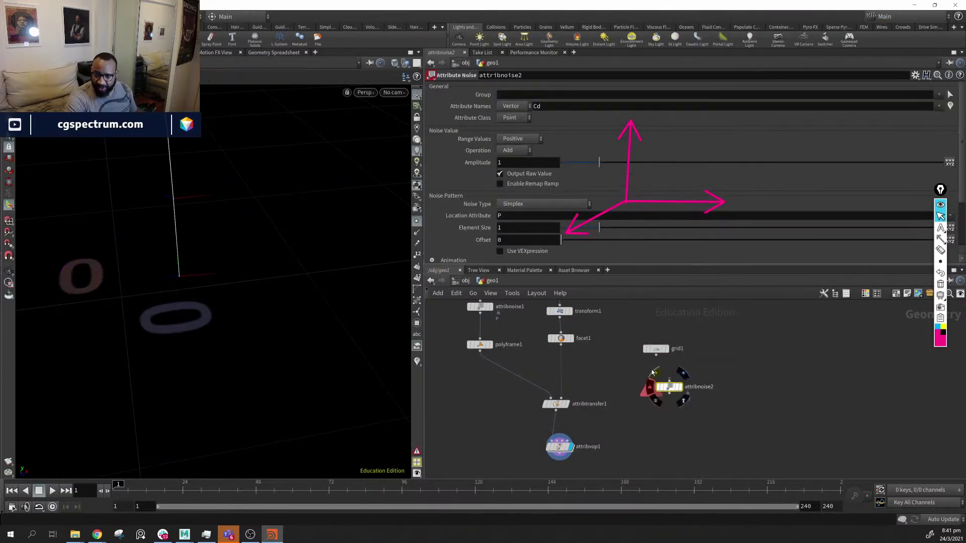
drag(656, 355, 683, 393)
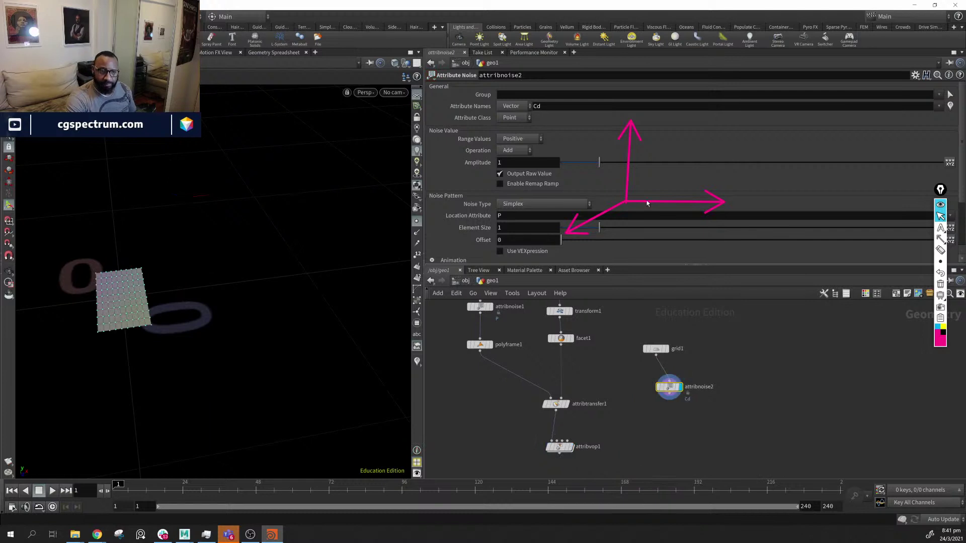
Make attribnoise2 affect the P attribute and set its range values to Zero Centered
click(563, 109)
text(P)
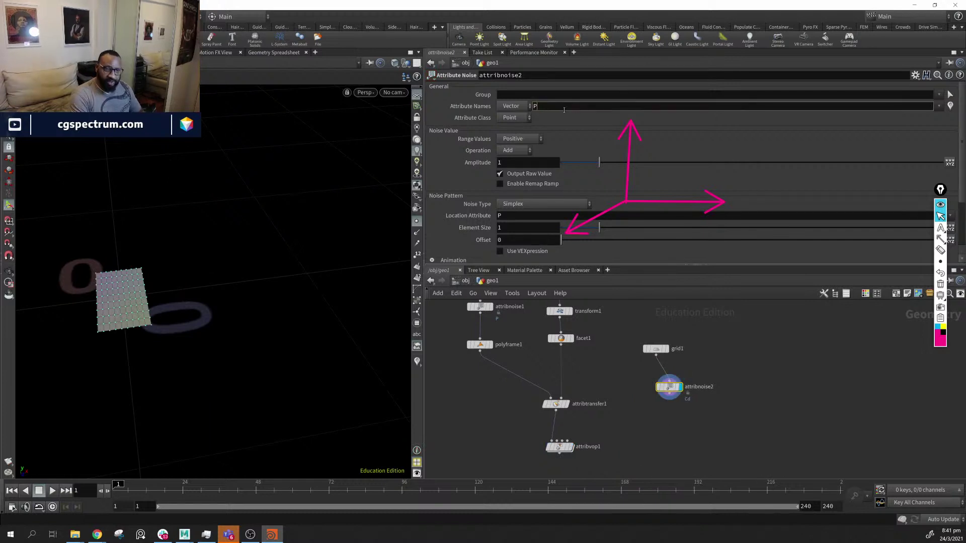
key(Return)
click(533, 140)
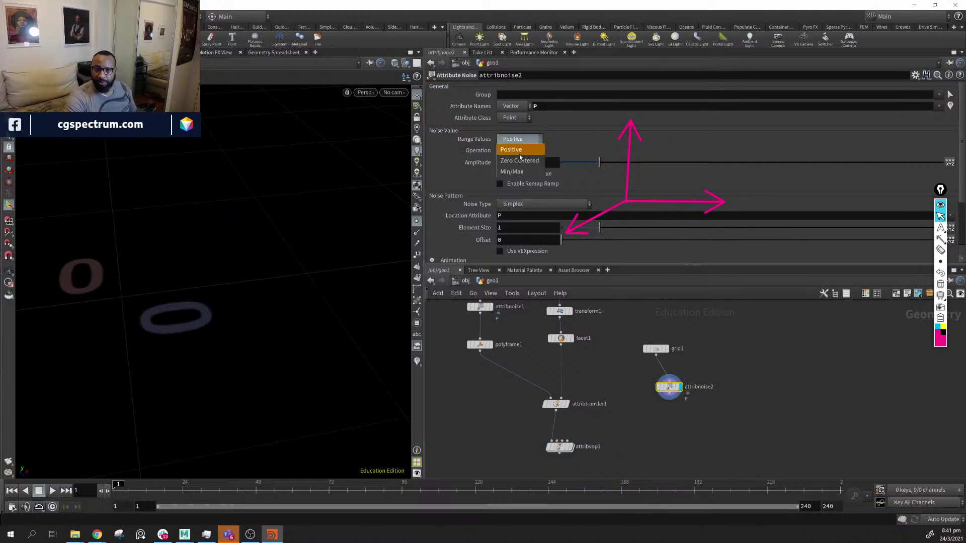
click(522, 161)
alt+drag(317, 251, 304, 259)
alt+right_drag(304, 258, 166, 239)
drag(166, 239, 341, 261)
Lower the attribnoise2 amplitude to 0.053 and clear the axis arrows drawn over the screen
drag(591, 167, 564, 168)
alt+drag(330, 263, 442, 272)
alt+right_drag(442, 272, 367, 308)
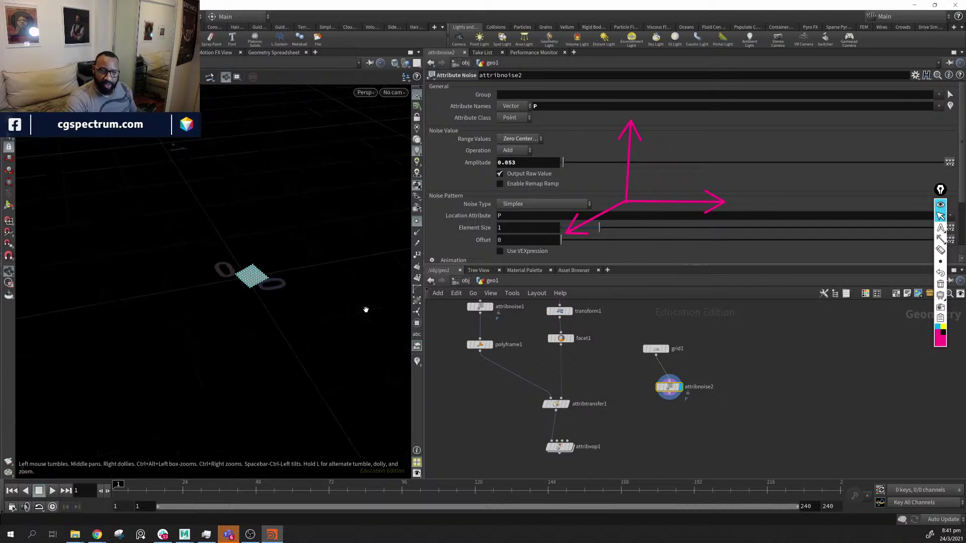
click(940, 285)
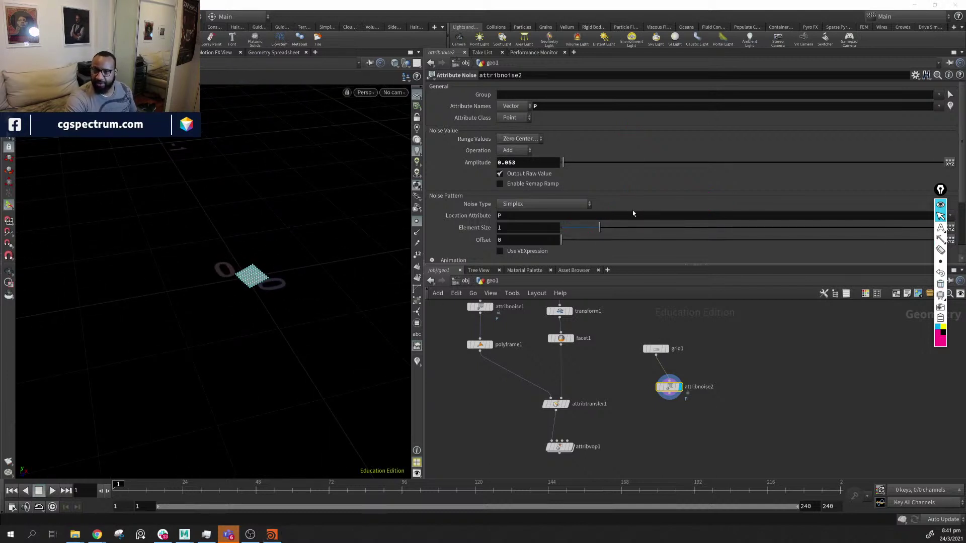
Refine attribnoise2 to an amplitude of 0.026 and an element size of 0.194
mouse_move(598, 228)
mouse_down()
mouse_move(564, 234)
mouse_move(578, 234)
mouse_up()
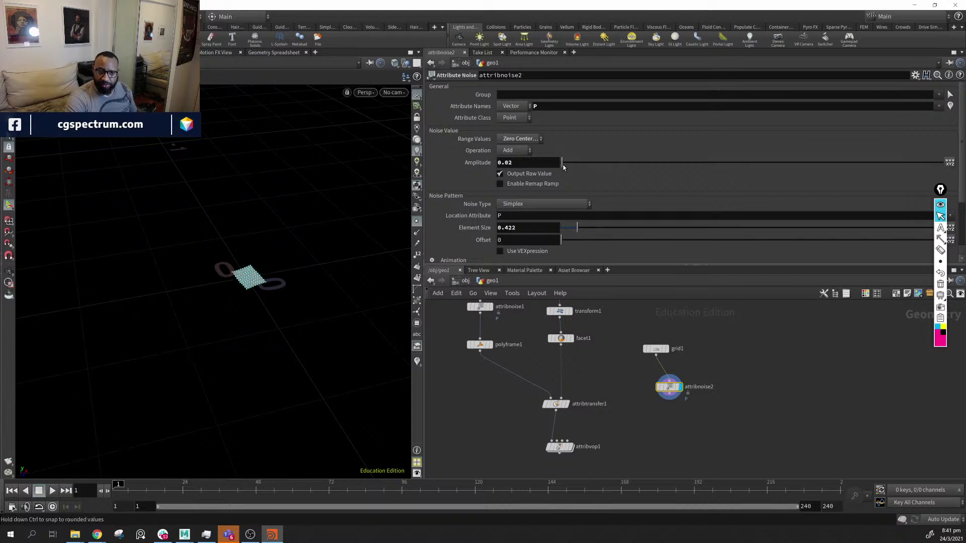
drag(565, 165, 563, 173)
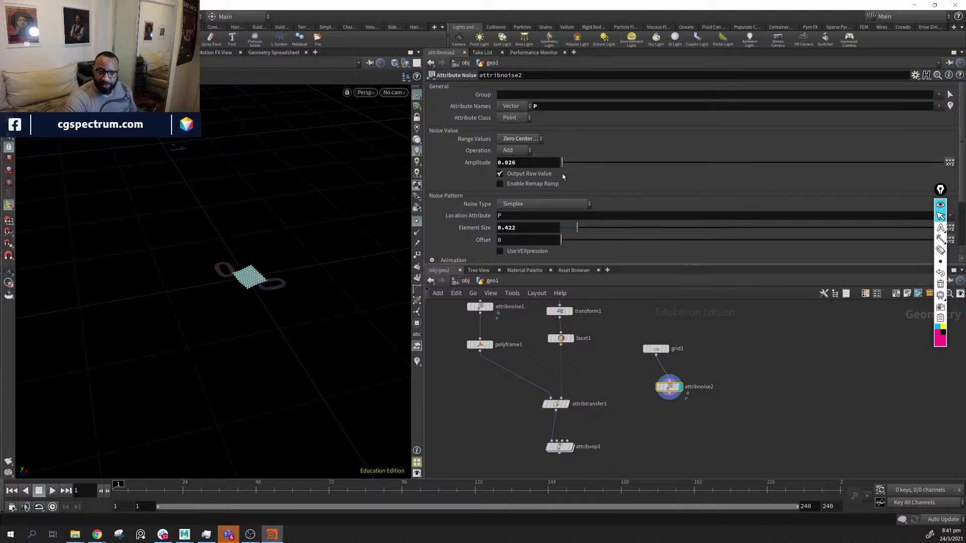
middle_drag(553, 162, 554, 259)
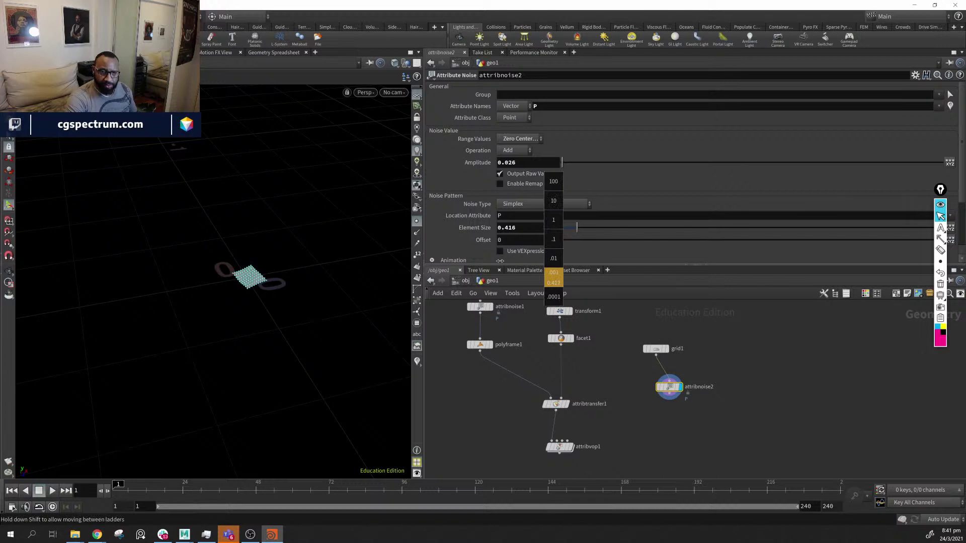
middle_drag(500, 260, 622, 248)
middle_drag(516, 228, 545, 230)
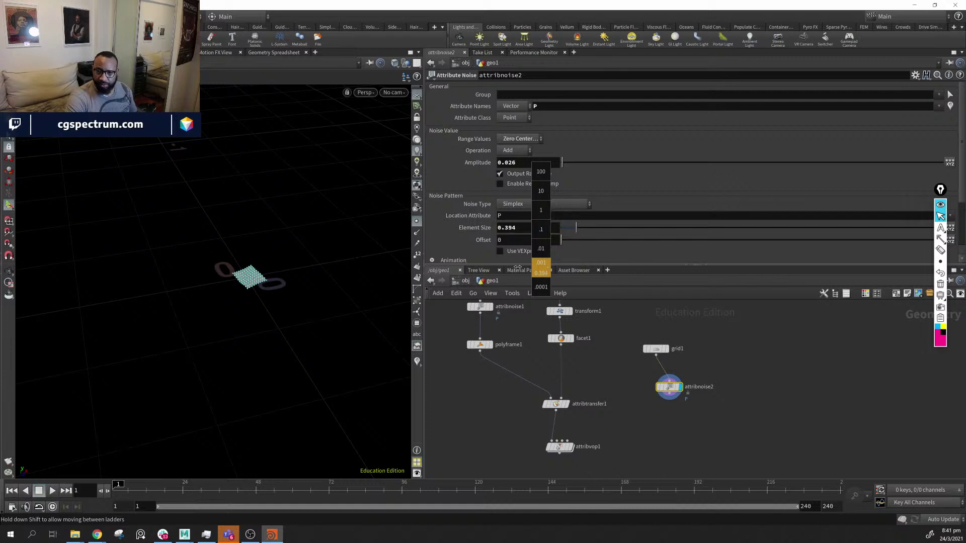
middle_drag(517, 267, 547, 237)
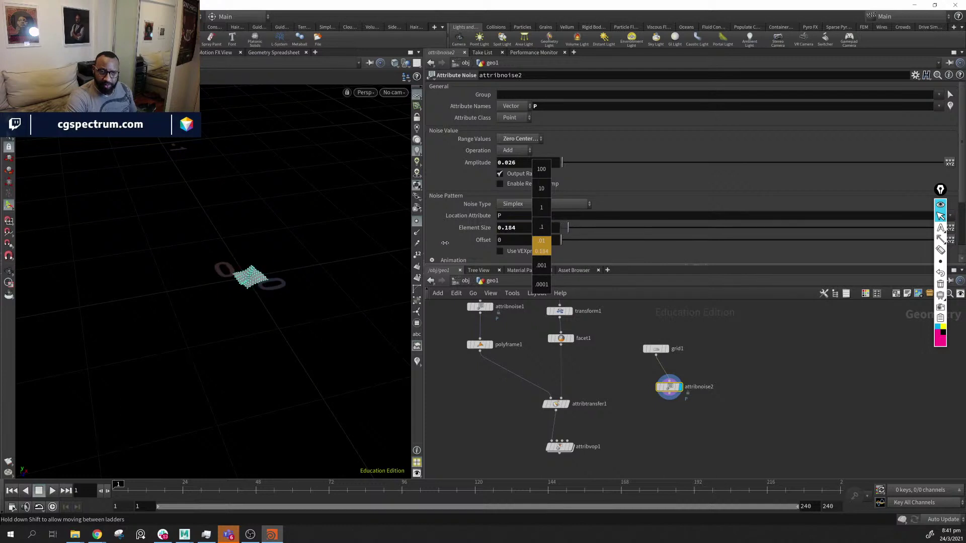
middle_drag(444, 243, 443, 308)
drag(251, 283, 332, 274)
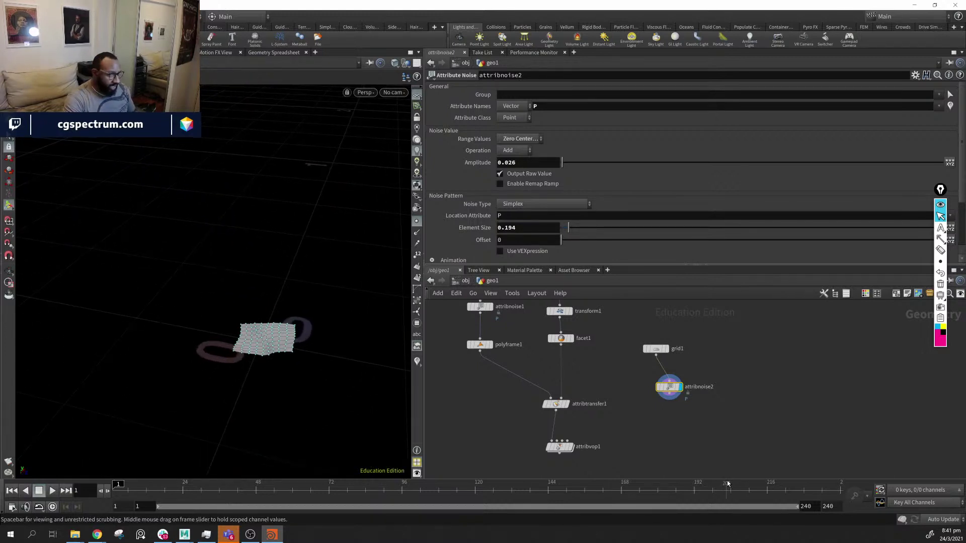
Align attribnoise2 under grid1, display attribvop1, and template attribnoise2 to compare the noisy grid with the curves
drag(661, 399, 652, 391)
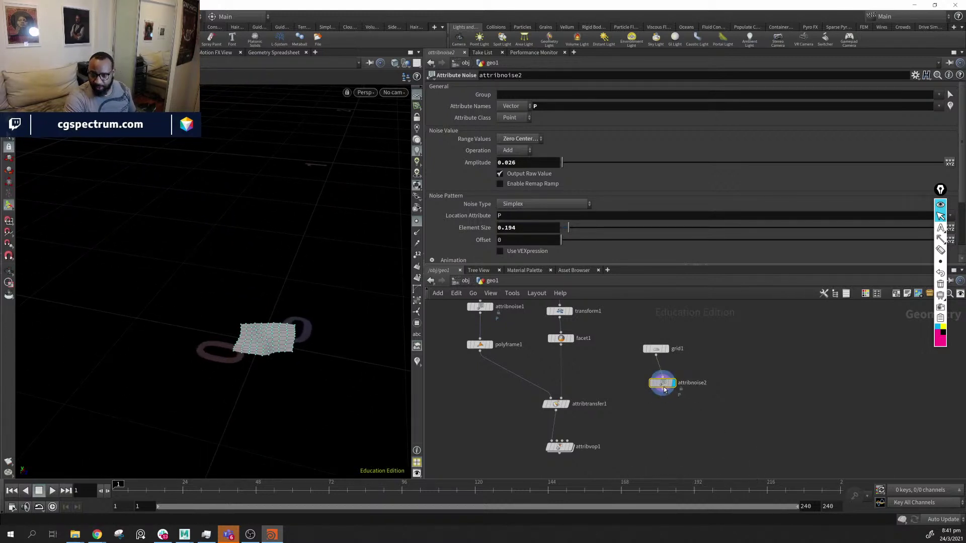
drag(183, 322, 304, 358)
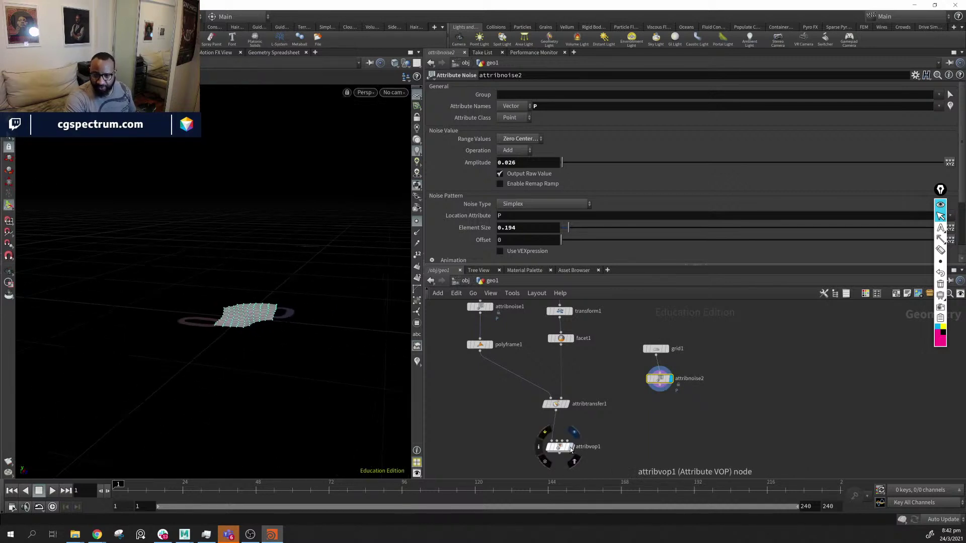
click(571, 447)
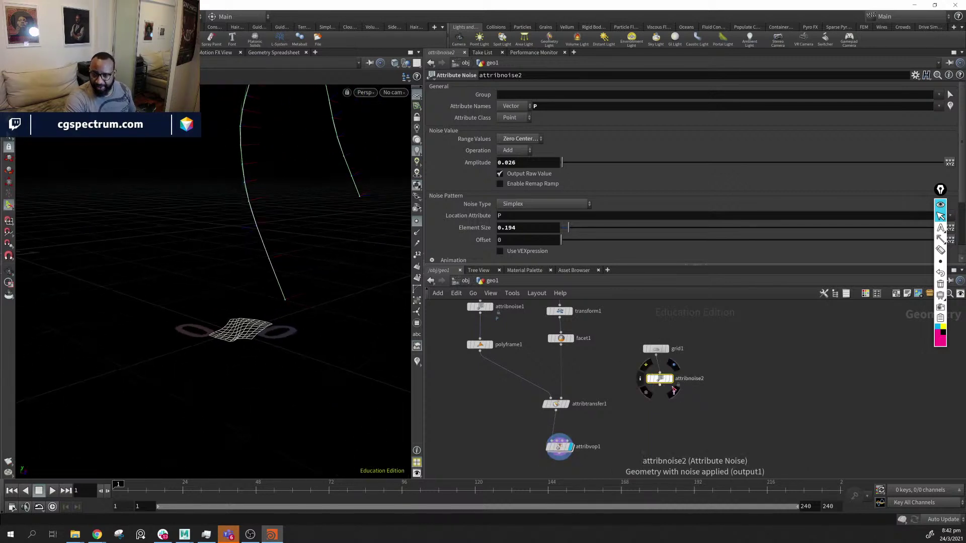
drag(211, 211, 318, 283)
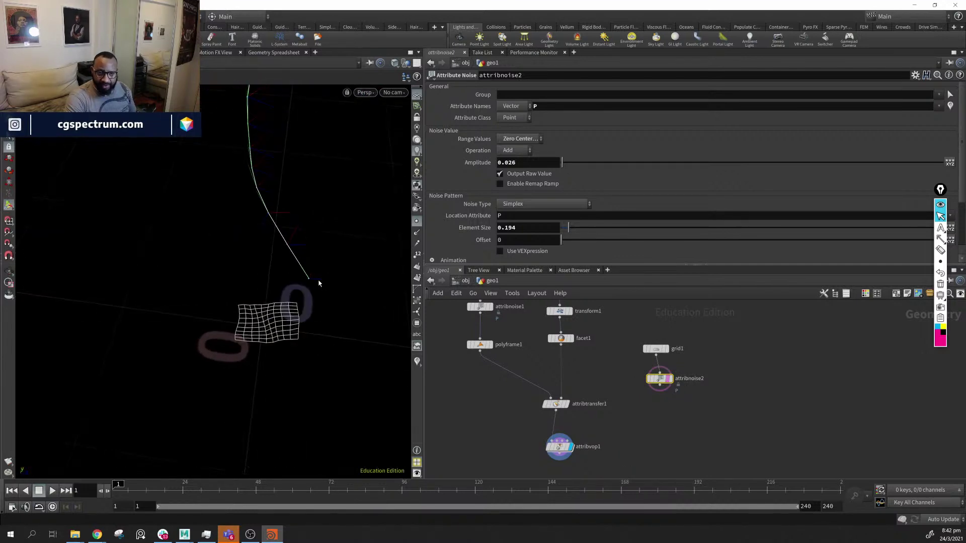
drag(304, 239, 284, 303)
drag(323, 394, 313, 182)
alt+middle_drag(313, 183, 289, 266)
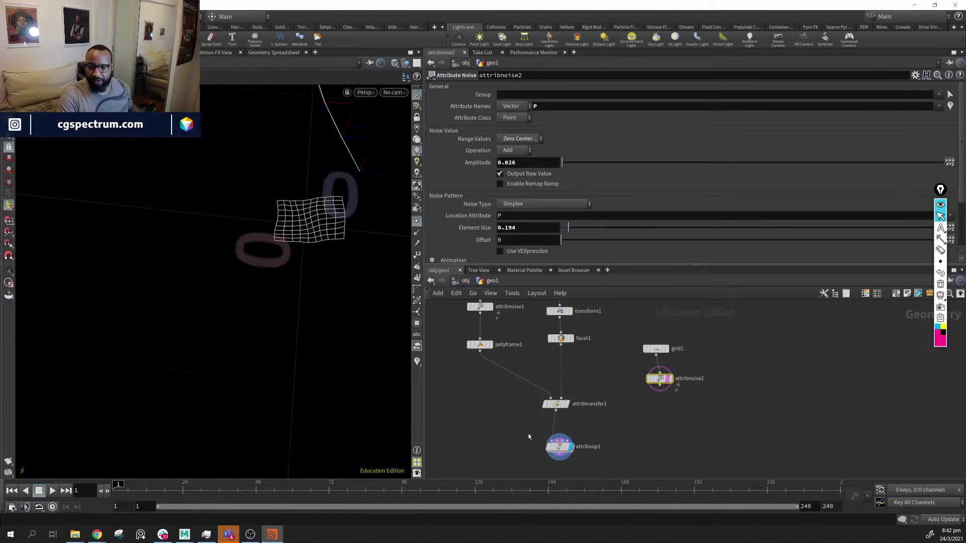
Use grid1's viewport handles to shorten its second size to about 0.094 and shift its Z center to about 0.048
click(655, 349)
drag(275, 226, 375, 236)
alt+middle_drag(377, 239, 306, 274)
alt+drag(305, 280, 313, 216)
key(Return)
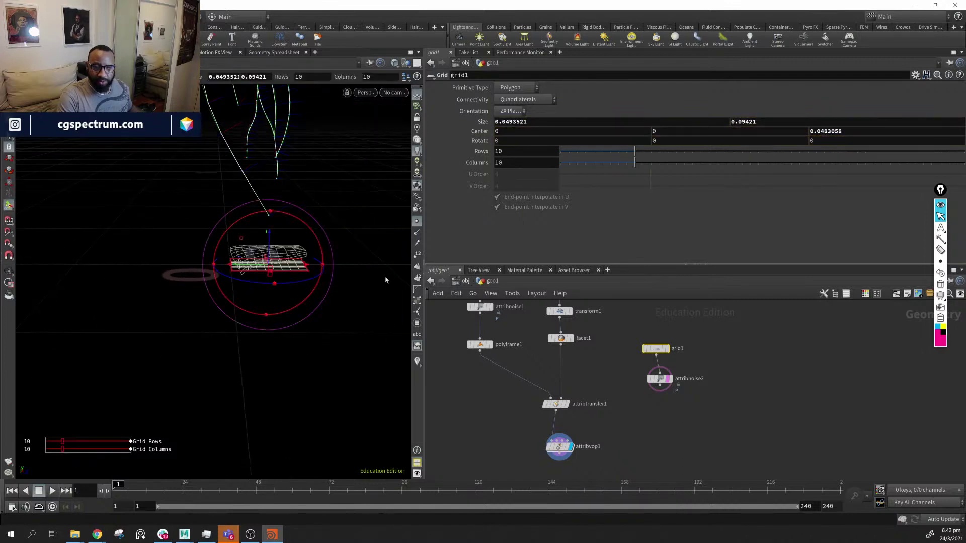
alt+drag(218, 278, 282, 292)
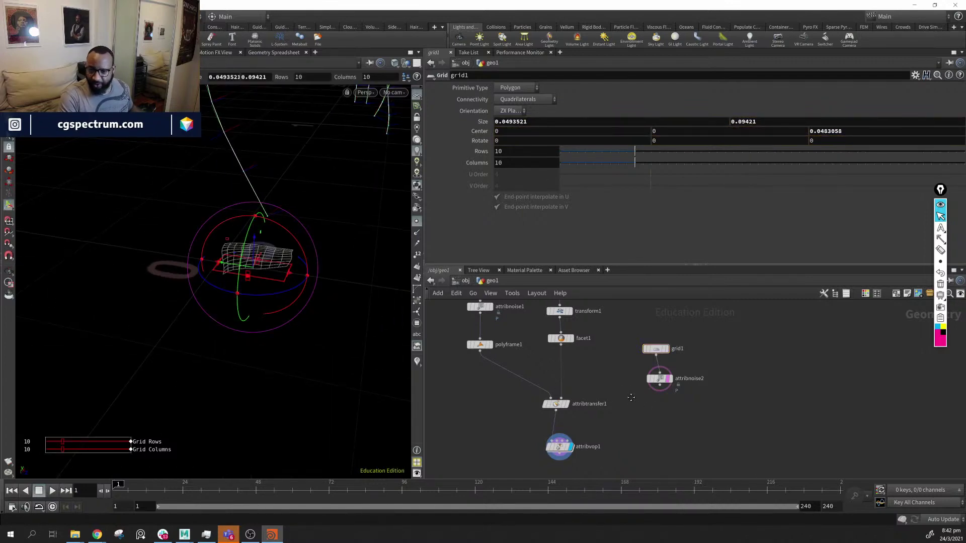
Move grid1 and attribnoise2 beside the attribtransfer1 branch, add a Color node fed by attribnoise2, and display it
middle_drag(723, 366, 750, 337)
drag(659, 393, 659, 390)
drag(687, 350, 462, 386)
key(Tab)
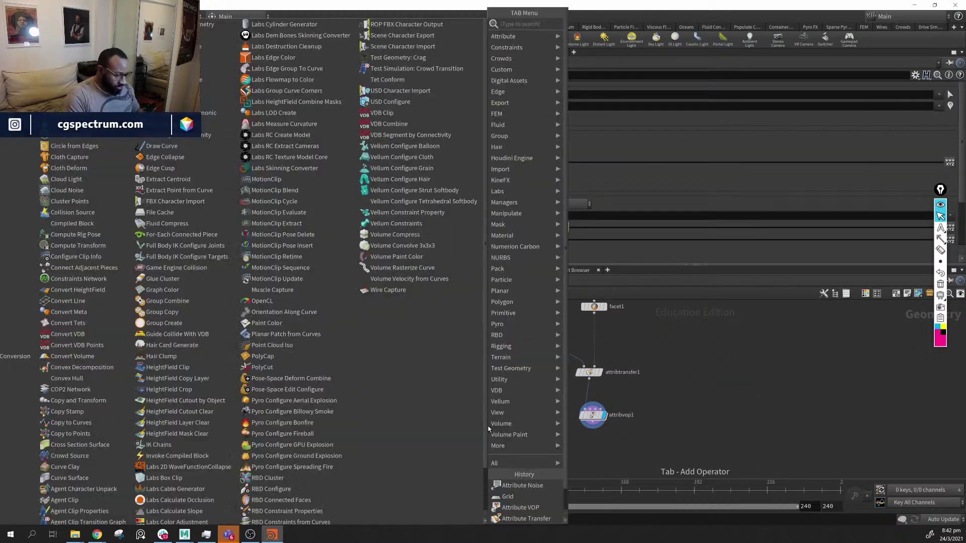
text(color)
key(Return)
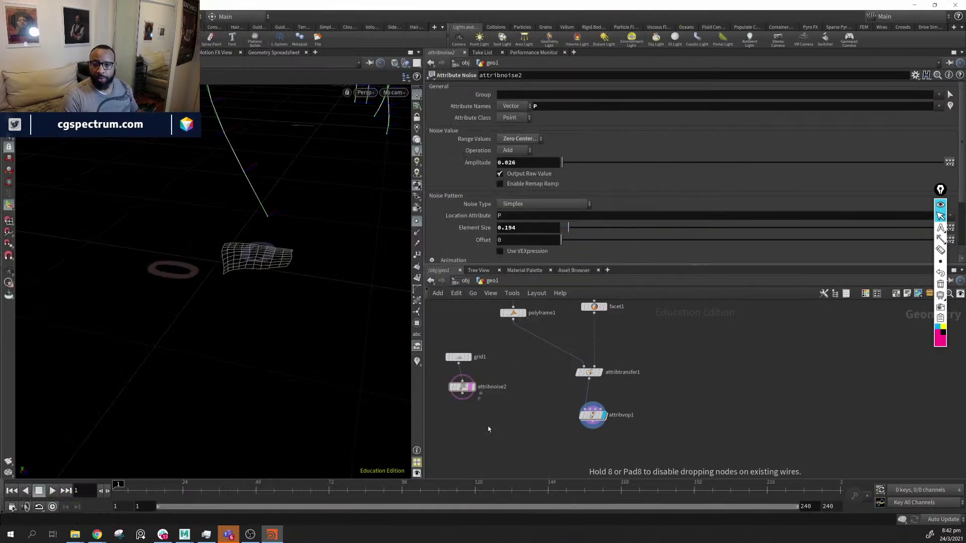
click(488, 429)
drag(488, 429, 469, 428)
drag(462, 393, 471, 422)
click(477, 418)
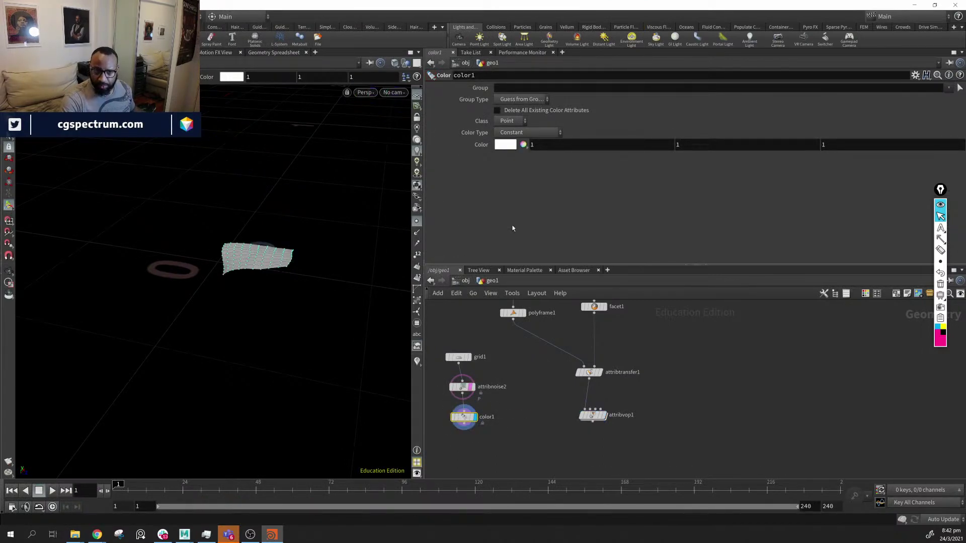
Set color1 to a dark muted green of about 0.129, 0.177, 0.082
click(505, 145)
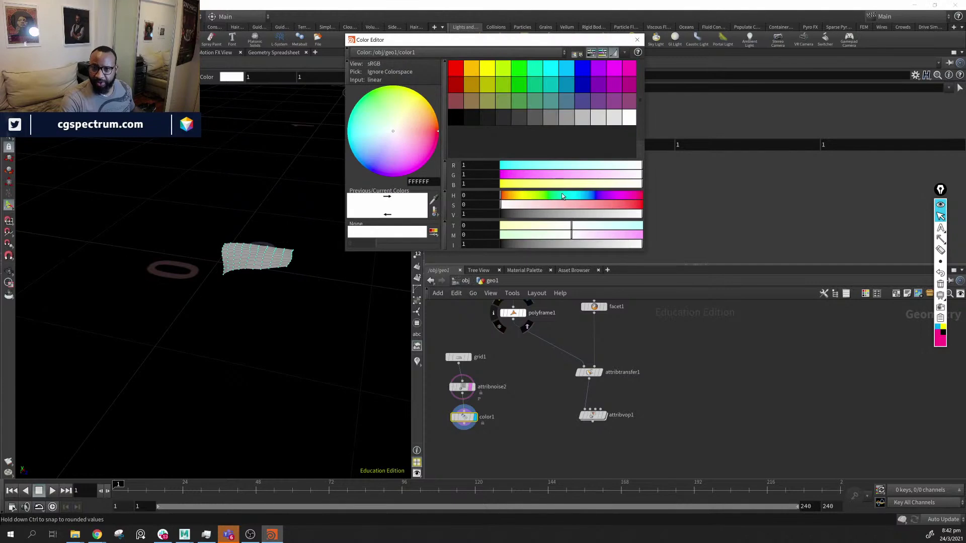
click(509, 106)
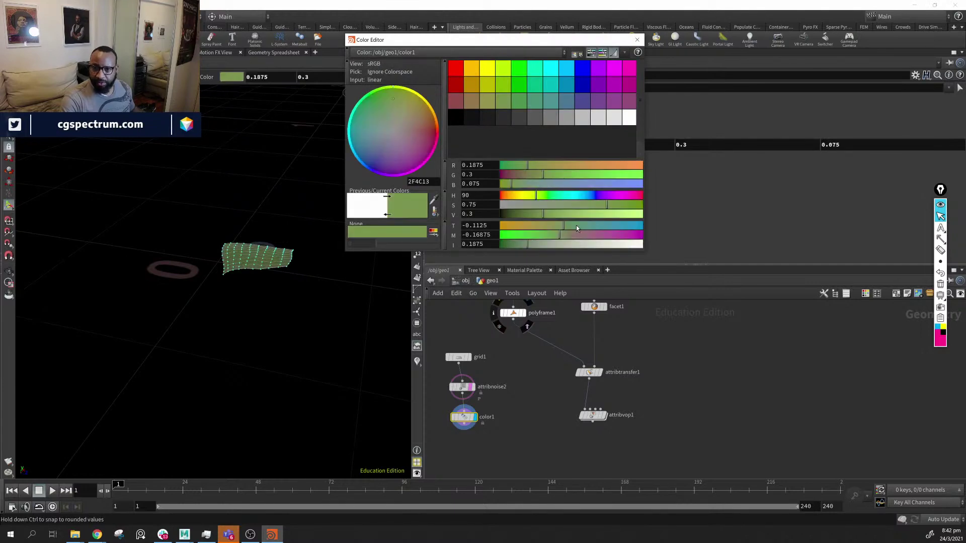
drag(544, 220, 523, 215)
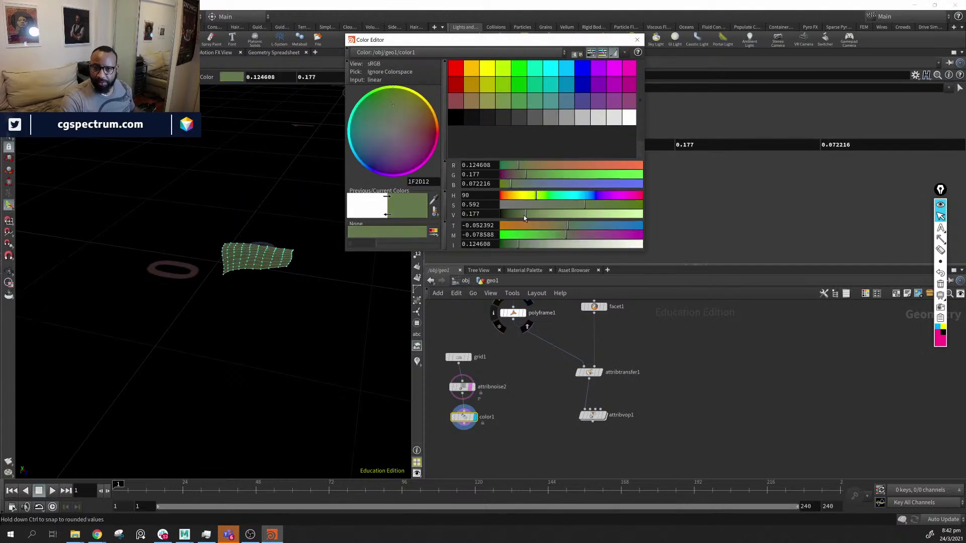
click(578, 204)
click(635, 39)
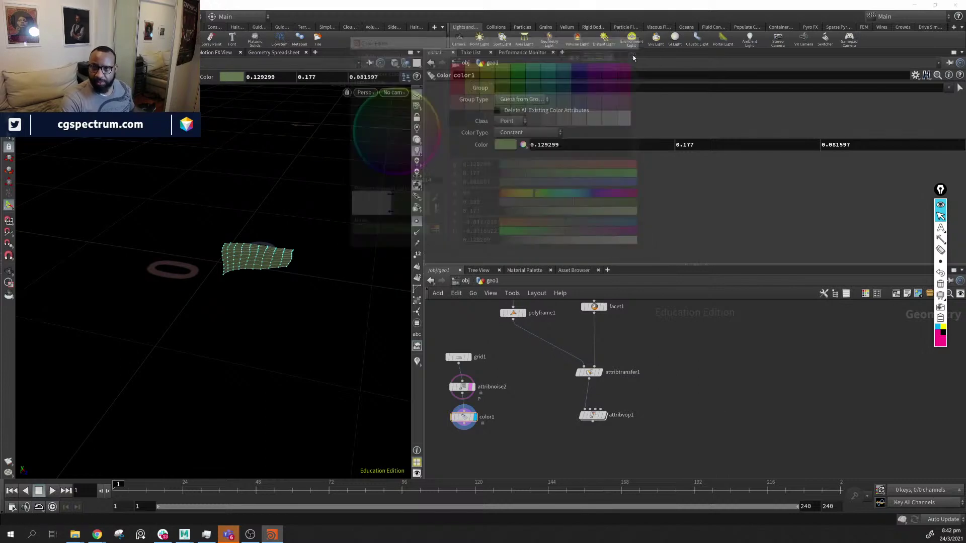
drag(378, 303, 312, 335)
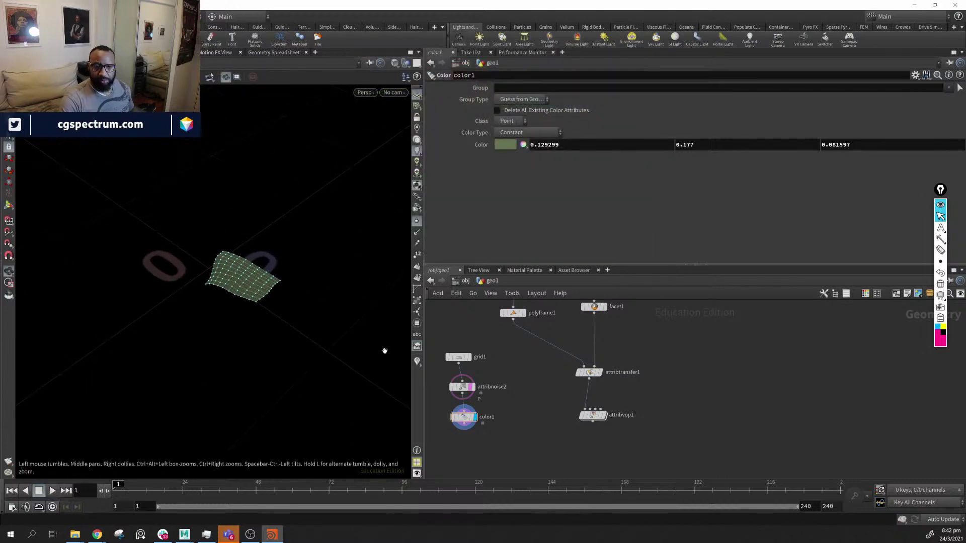
alt+drag(384, 351, 386, 315)
alt+drag(327, 274, 316, 292)
Add a Copy to Points node below both branches, feeding color1 into its first input and attribvop1 into its second
middle_drag(723, 426, 772, 384)
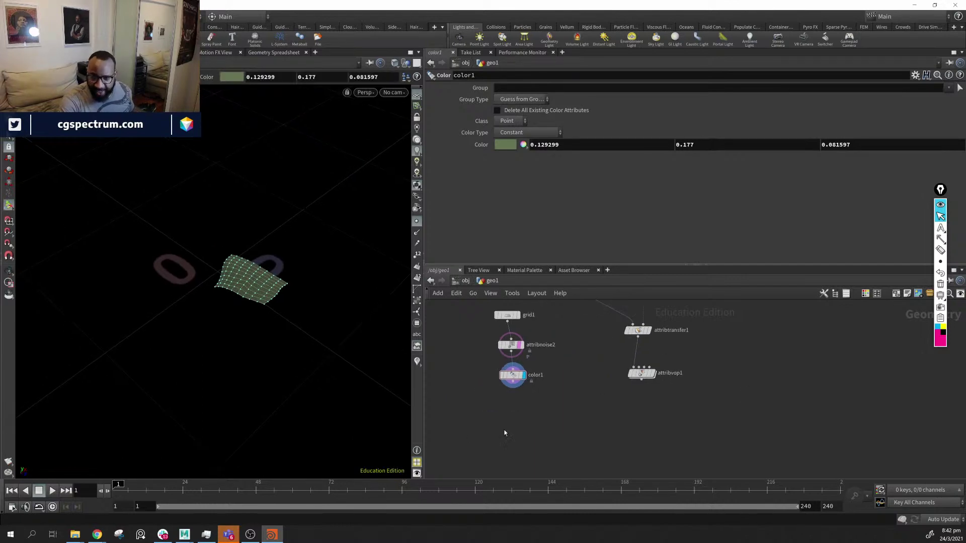
drag(535, 301, 535, 301)
key(Tab)
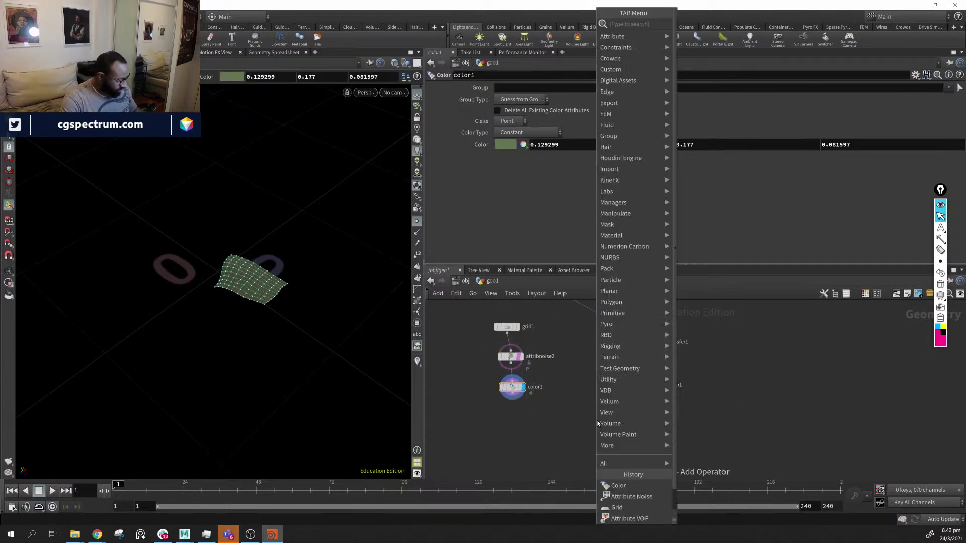
text(copy)
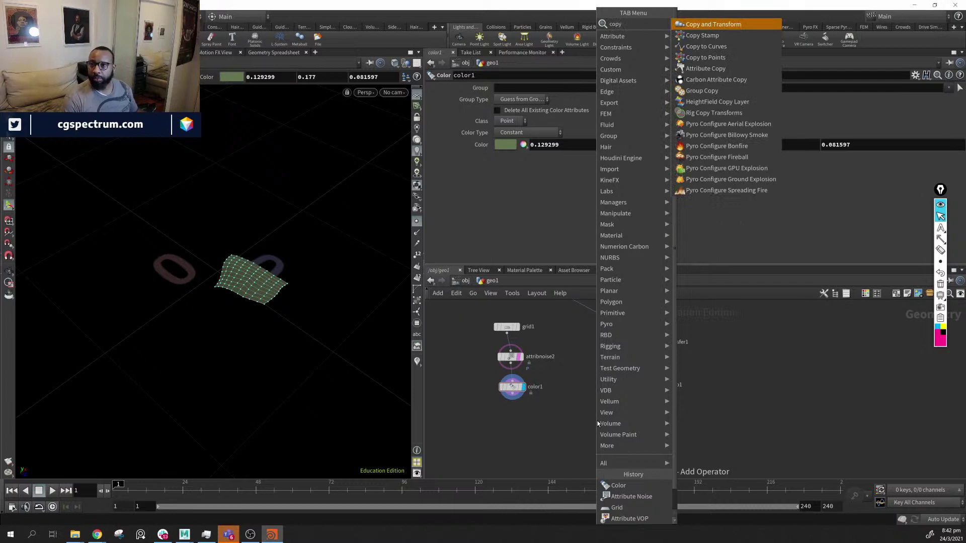
key(Down)
key(Down)
key(Down)
key(Down)
key(Down)
key(Up)
key(Up)
key(Up)
key(Up)
key(Down)
key(Down)
key(Return)
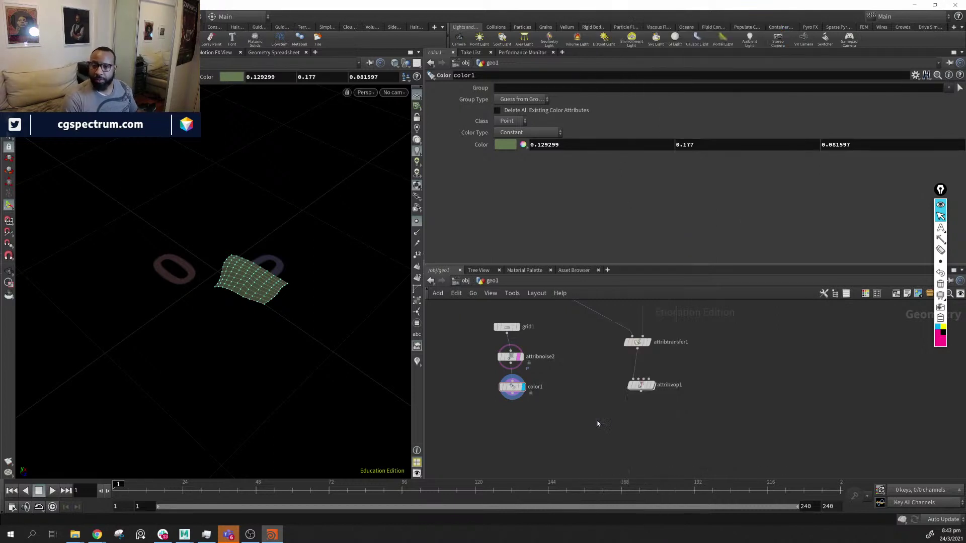
click(598, 423)
drag(598, 423, 600, 441)
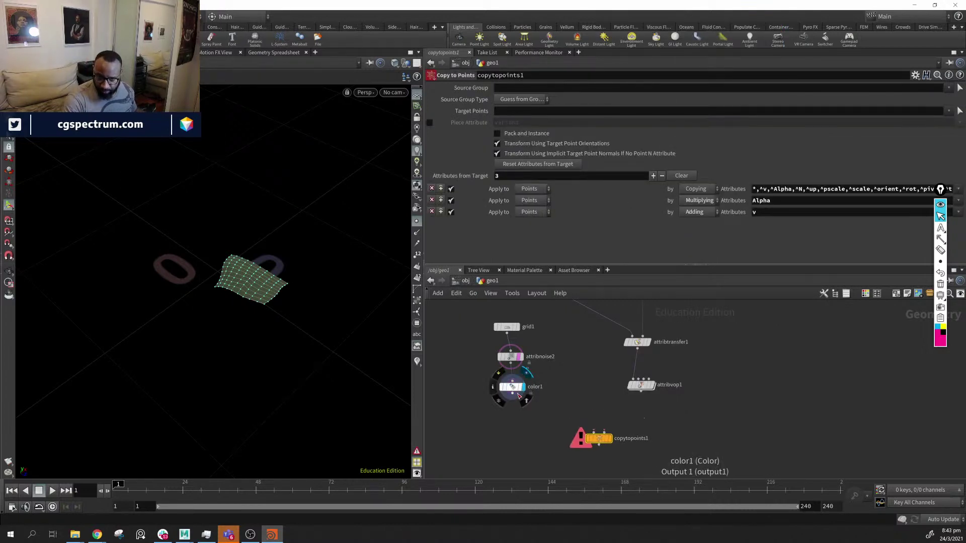
drag(518, 395, 588, 427)
drag(640, 392, 605, 432)
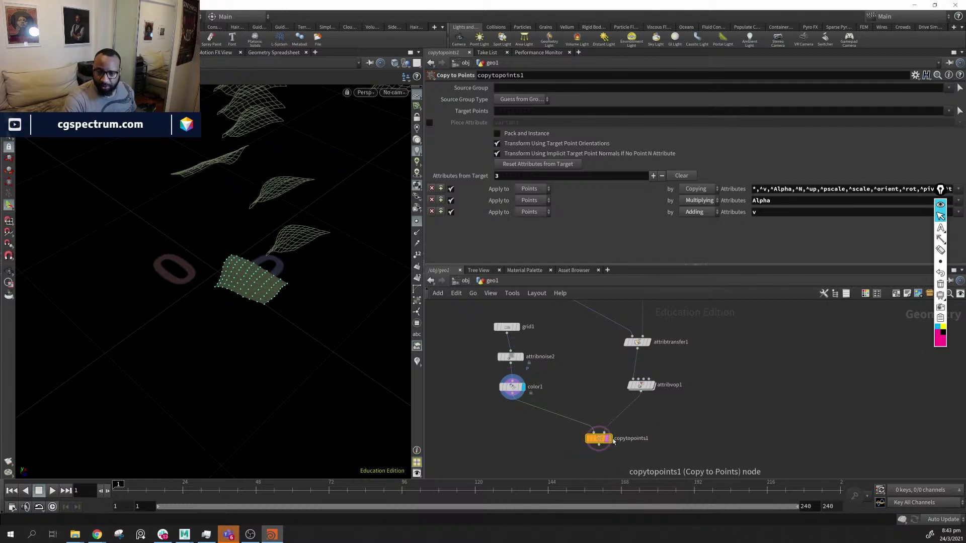
Display the copytopoints1 result and turn off point display in the viewport to view the leaves as shaded surfaces
click(609, 438)
drag(188, 252, 332, 306)
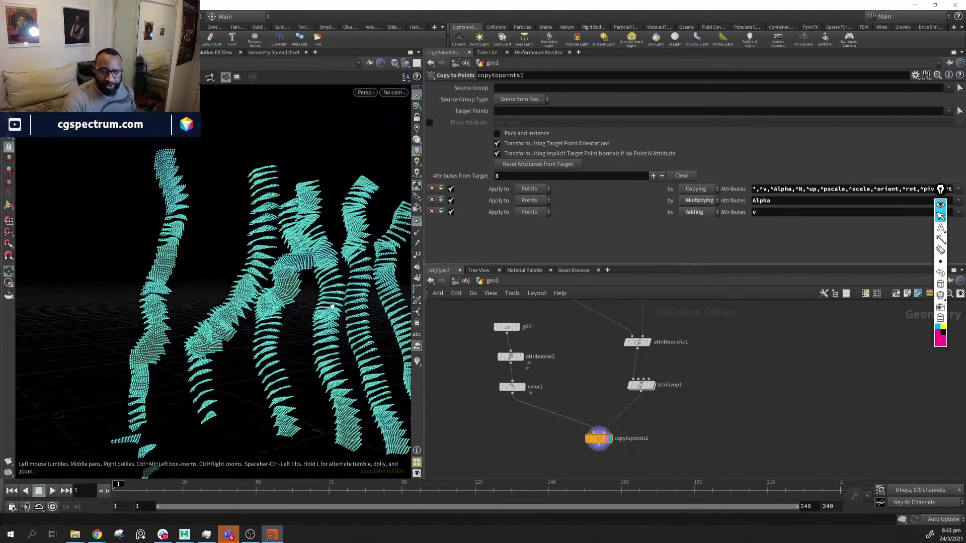
click(416, 221)
mouse_move(327, 262)
alt+mouse_down()
mouse_move(340, 283)
mouse_move(397, 275)
mouse_move(321, 280)
alt+mouse_up()
middle_drag(763, 364, 783, 498)
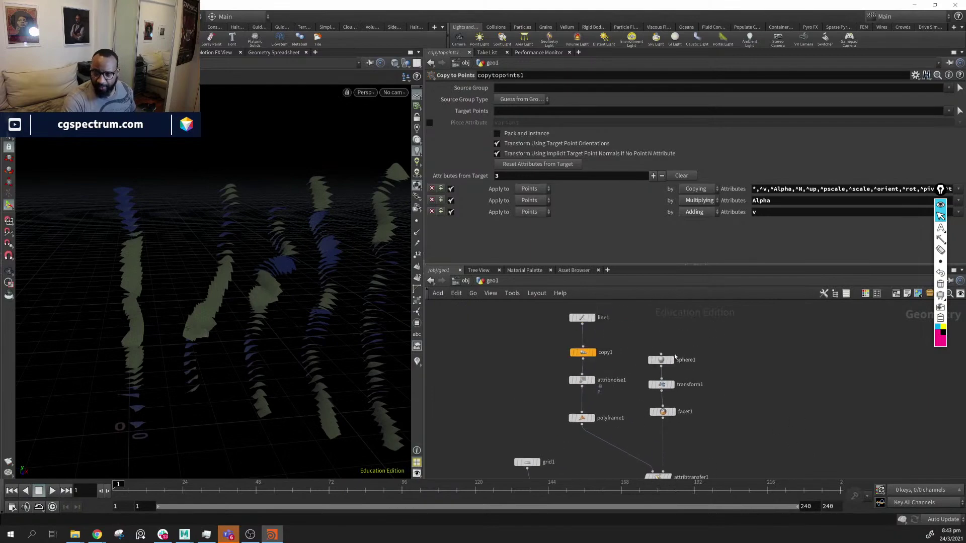
Show the sphere from facet1 as a template wireframe over the copied leaves
click(674, 372)
mouse_move(347, 322)
mouse_down()
mouse_move(338, 317)
mouse_move(322, 336)
mouse_up()
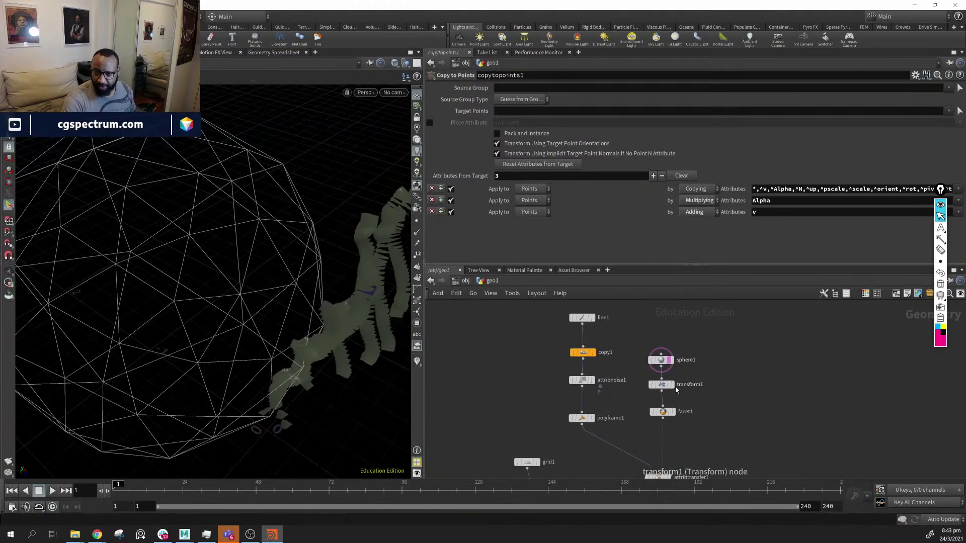
click(676, 425)
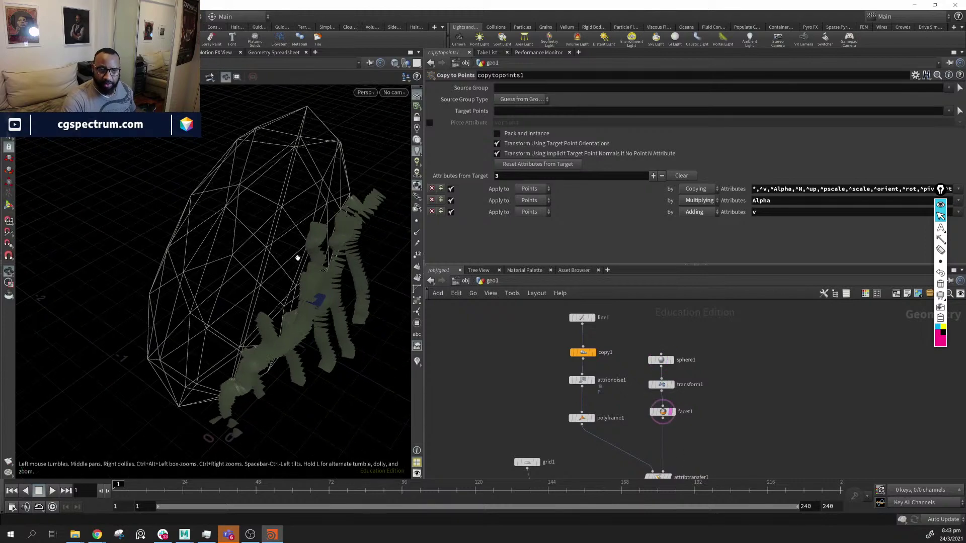
Move the sphere with transform1's viewport handles to about 0.691 in X and 0.337 in Z, closer to the curves
click(662, 386)
alt+drag(236, 229, 332, 300)
alt+middle_drag(332, 300, 228, 229)
drag(228, 229, 301, 317)
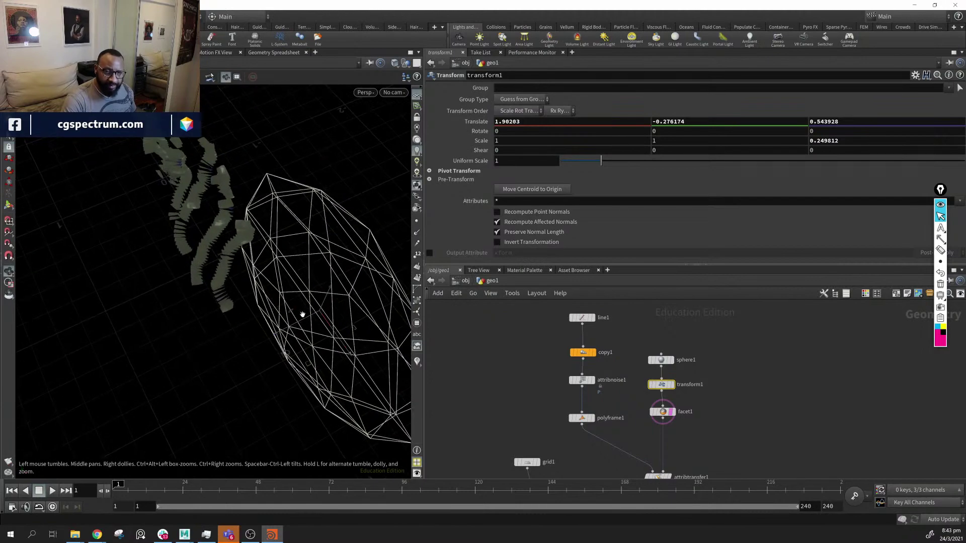
drag(346, 353, 306, 301)
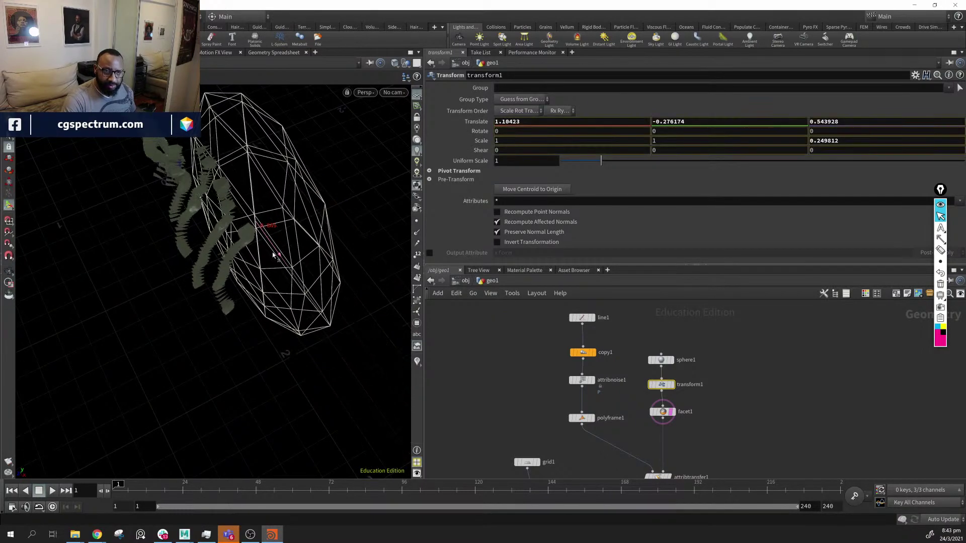
drag(273, 255, 242, 236)
alt+drag(242, 236, 298, 352)
drag(196, 301, 239, 300)
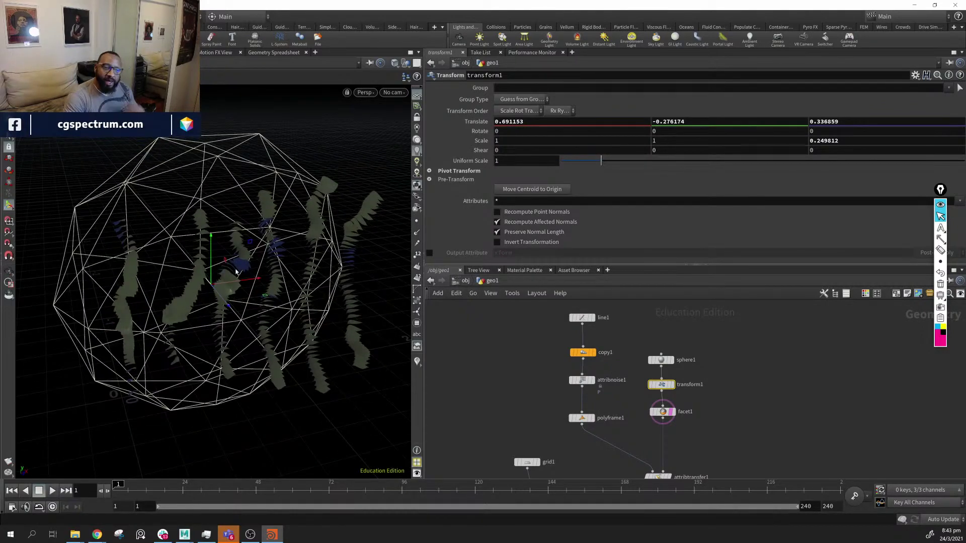
drag(292, 328, 262, 322)
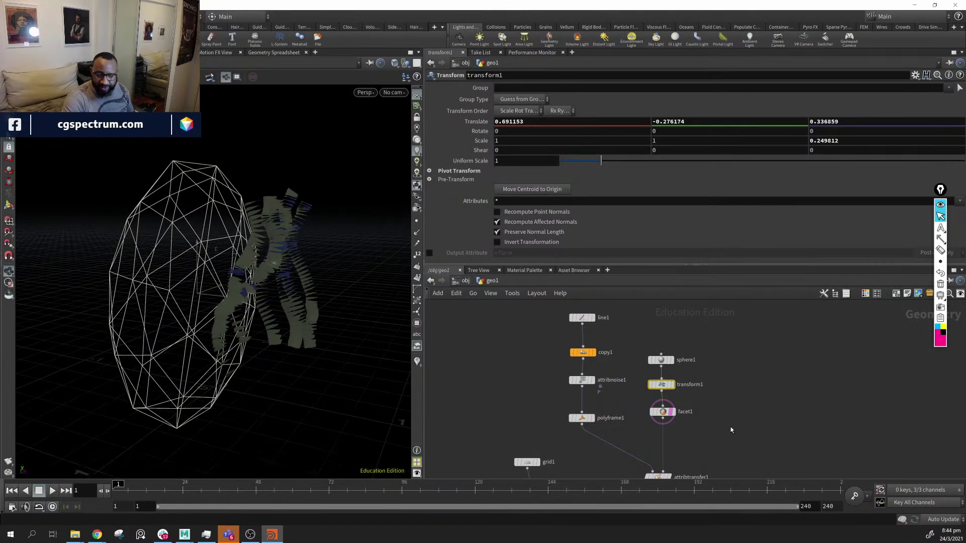
Move attribvop1 up close beneath attribtransfer1 and display its output
middle_drag(734, 428, 732, 356)
drag(686, 393, 690, 376)
middle_drag(752, 406, 741, 416)
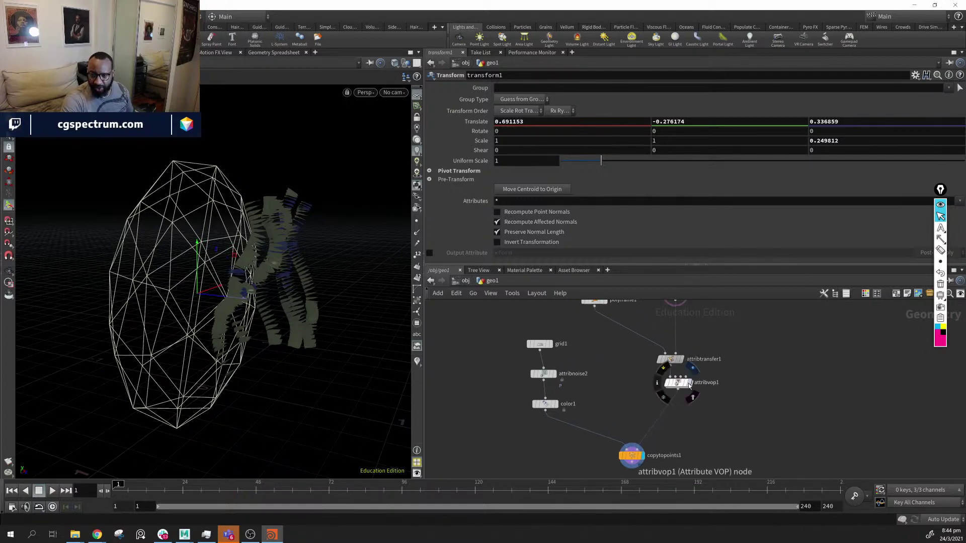
click(690, 383)
drag(290, 297, 276, 308)
scroll(698, 410, up, 3)
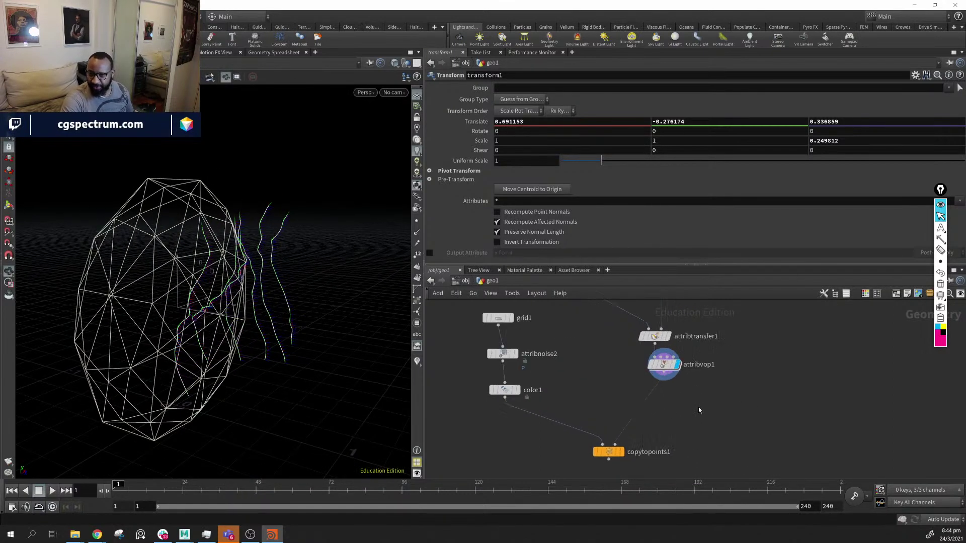
Add a Group Expression node between attribvop1 and copytopoints1 in the network layout
key(Tab)
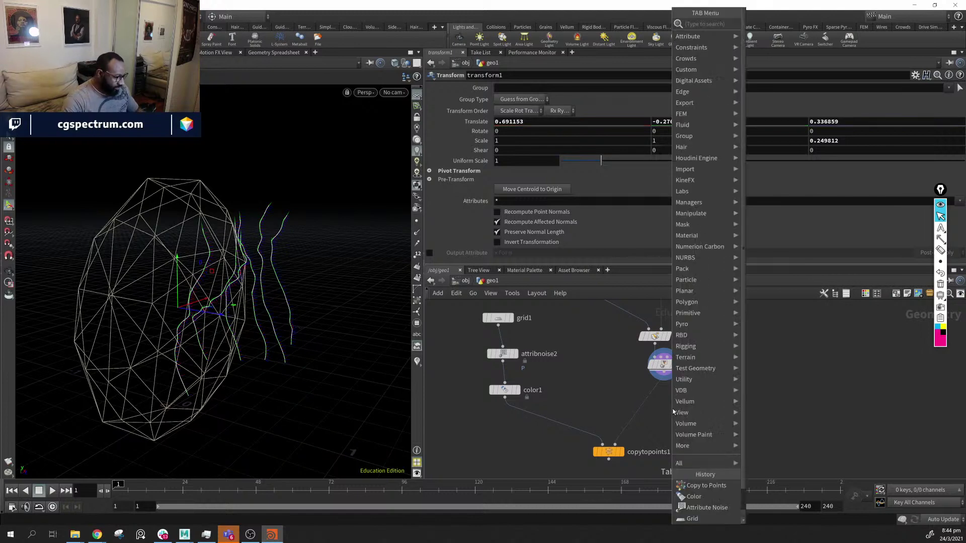
text(grou)
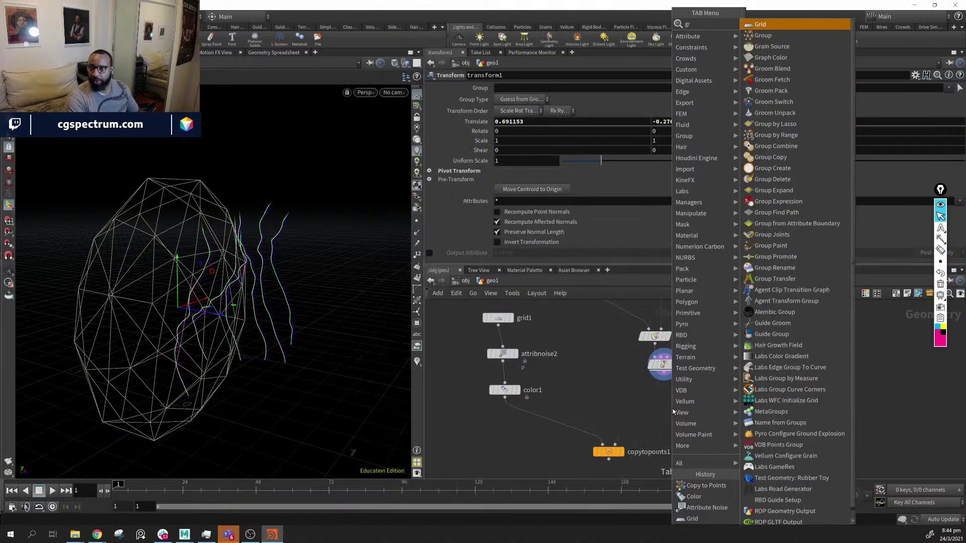
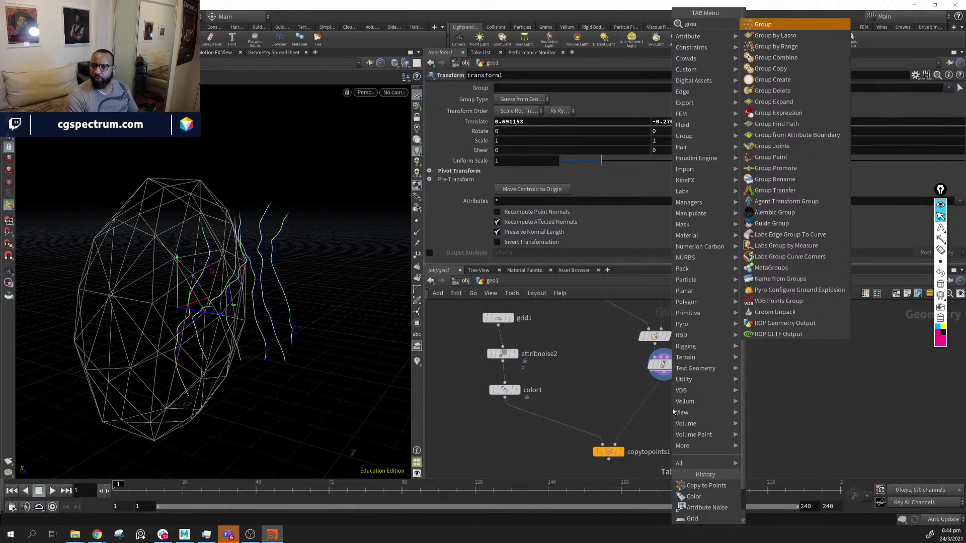
key(Down)
key(Down)
key(Down)
key(Down)
key(Down)
key(Down)
key(Down)
key(Down)
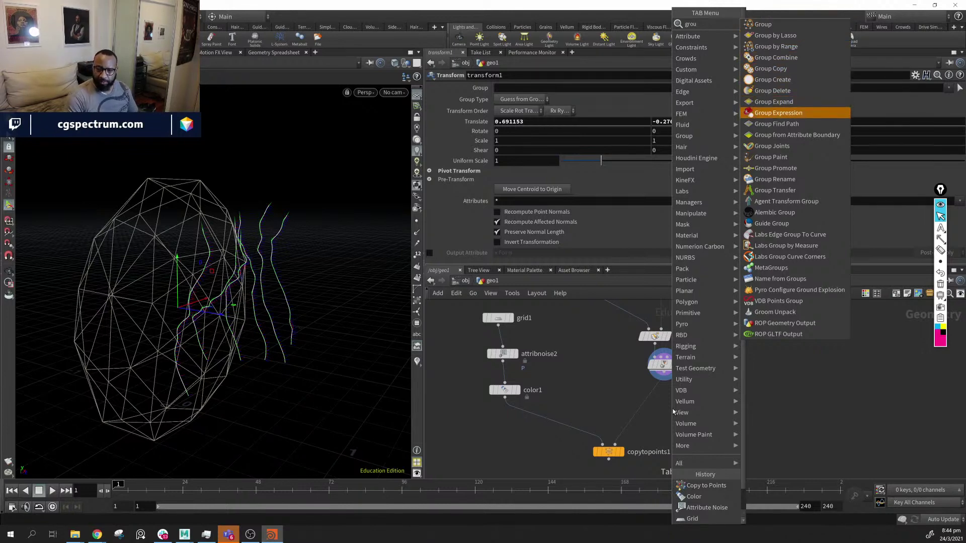
key(Return)
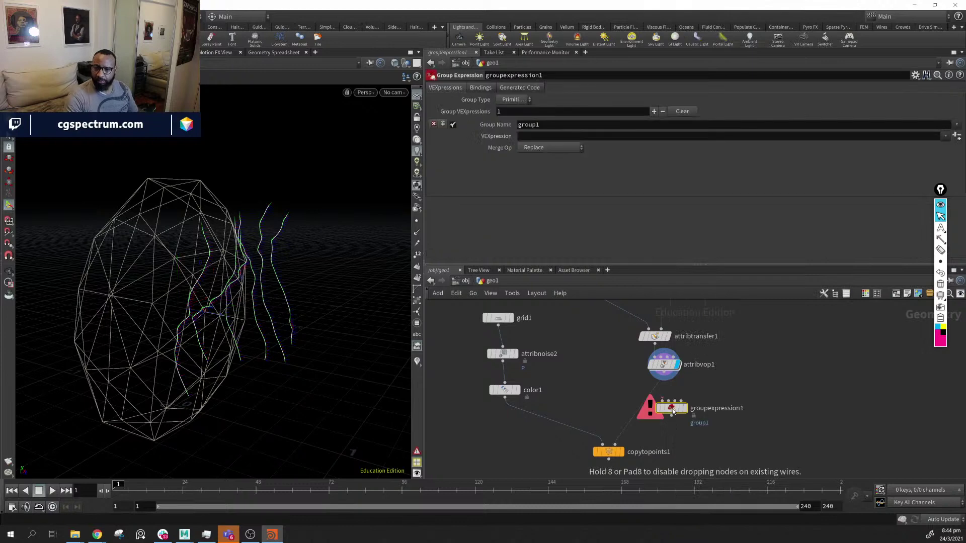
click(945, 136)
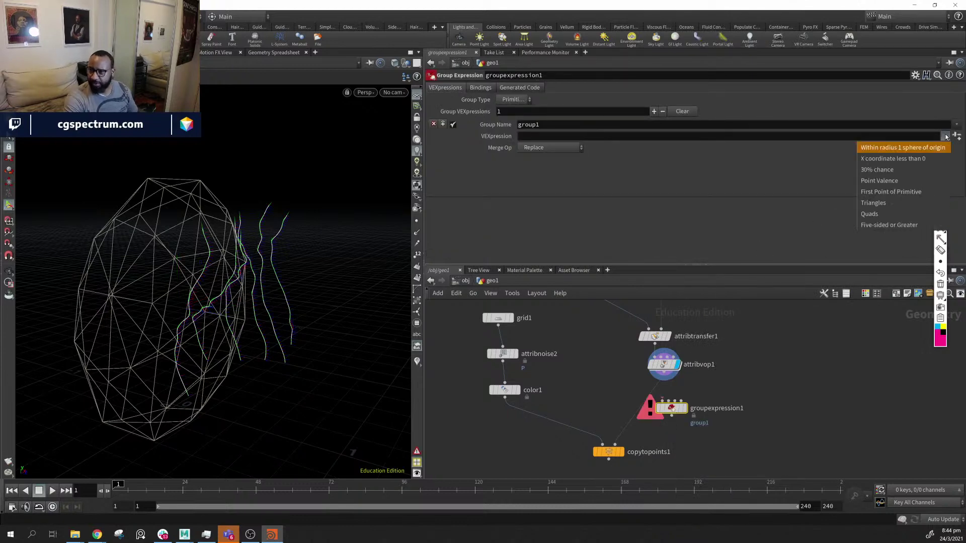
click(903, 170)
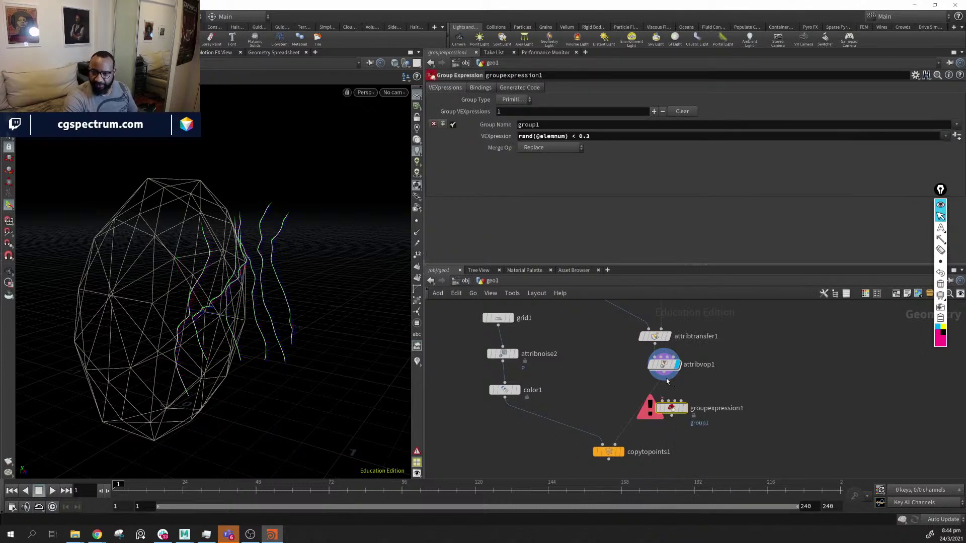
drag(663, 372, 662, 400)
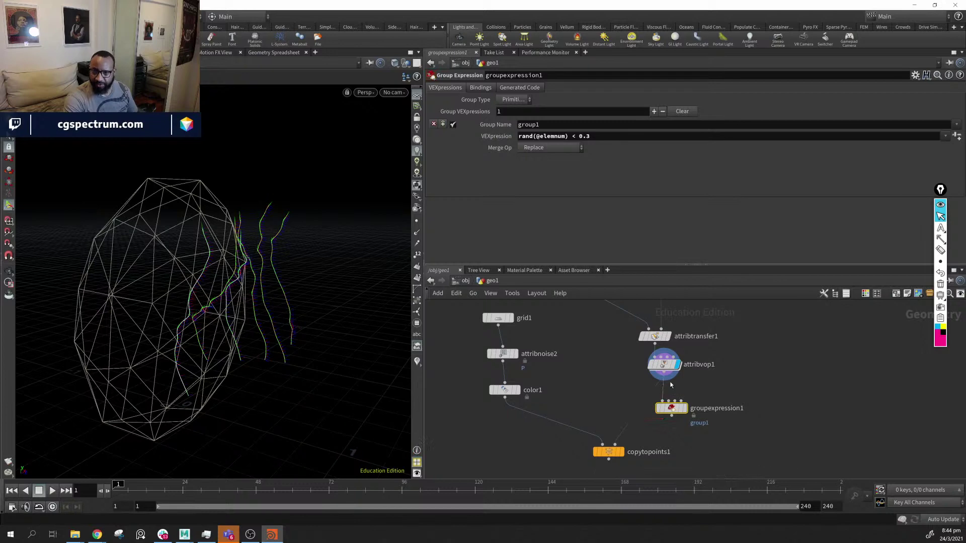
Name the expression group seed and display groupexpression1
double_click(562, 125)
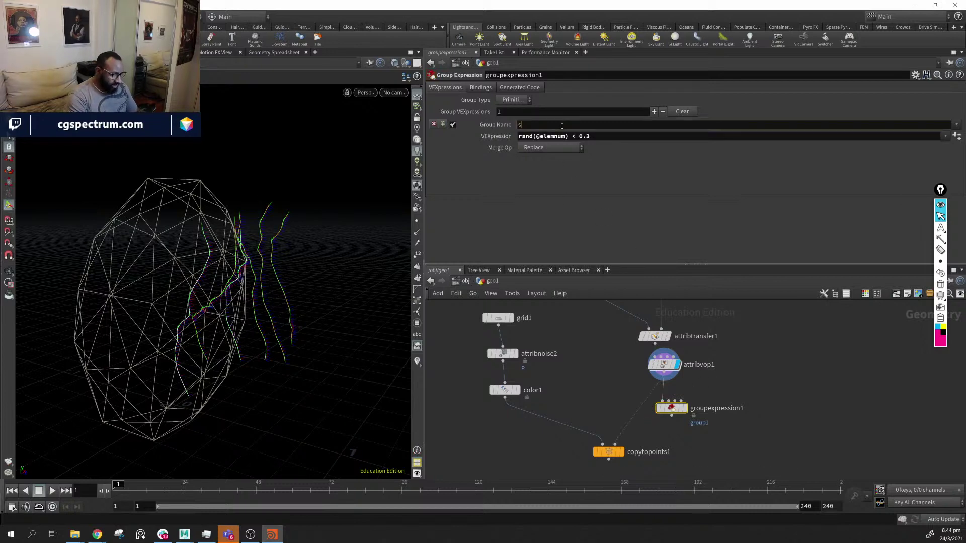
key(Return)
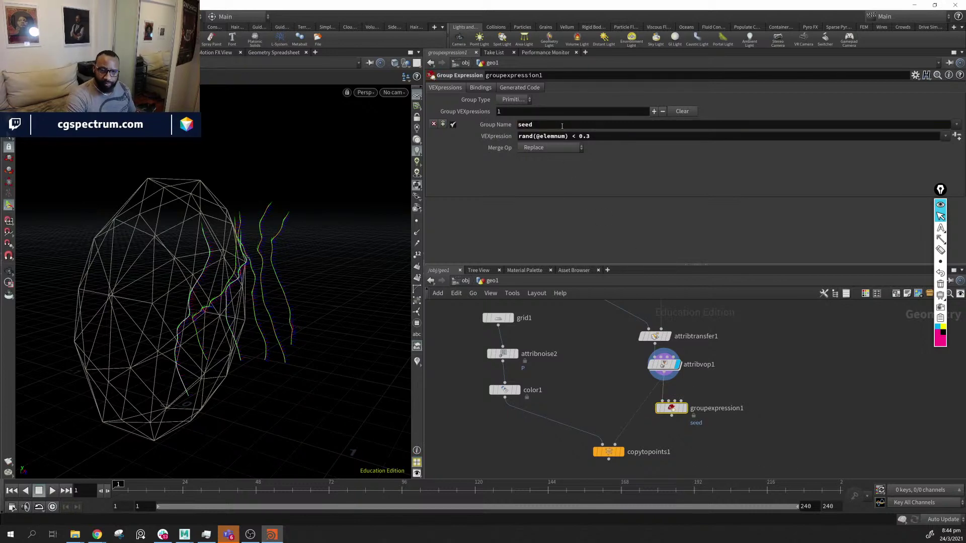
click(685, 409)
alt+drag(372, 247, 296, 239)
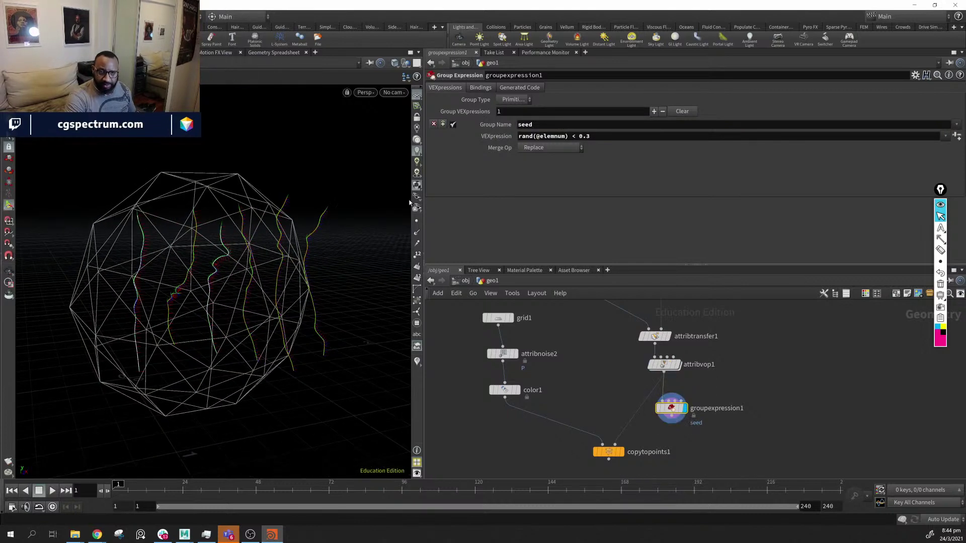
Turn on point display in the viewport and set groupexpression1's group type to Points
click(415, 223)
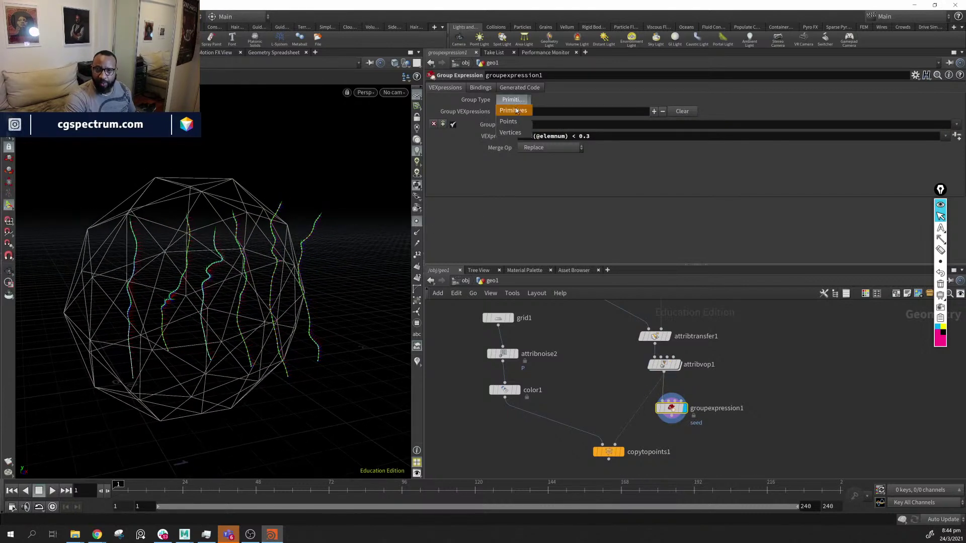
click(517, 122)
alt+drag(274, 285, 246, 290)
alt+right_drag(246, 290, 214, 327)
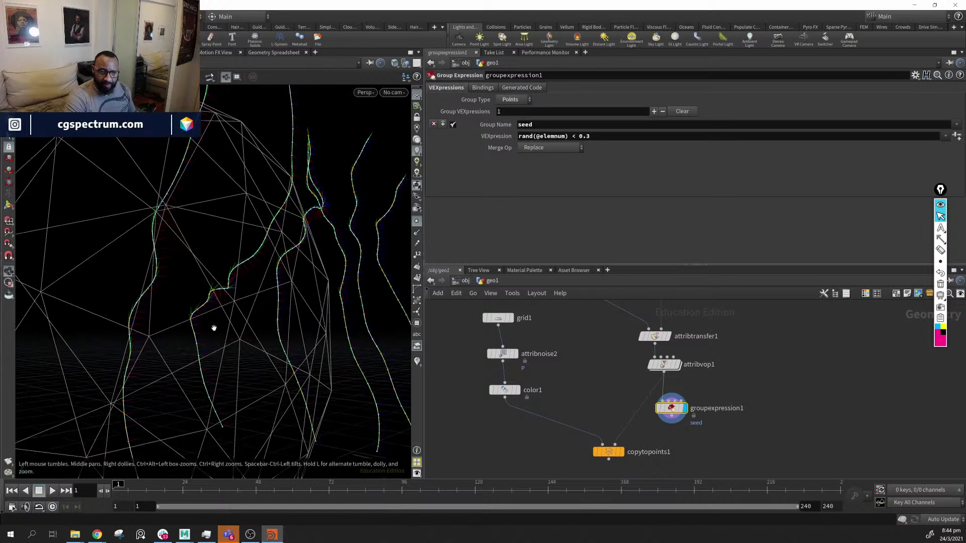
alt+drag(215, 307, 304, 193)
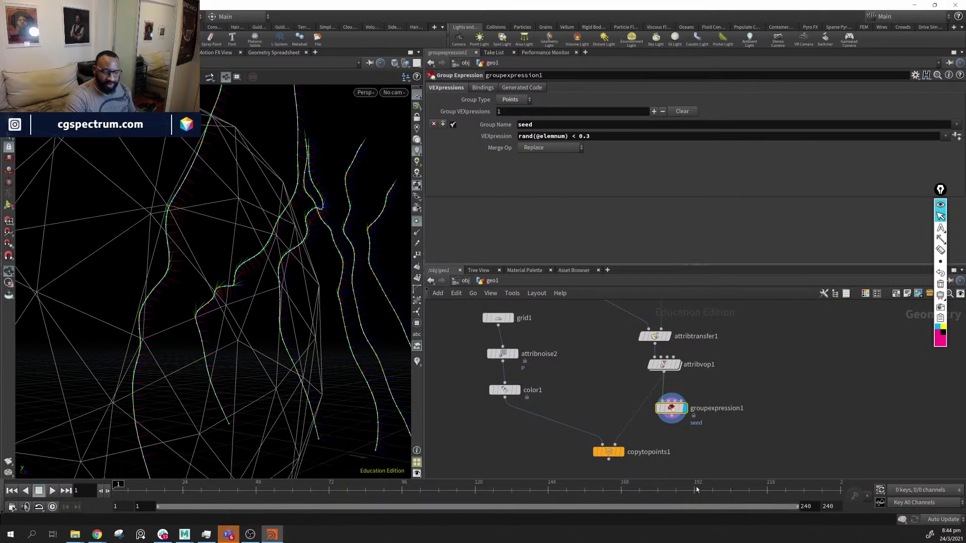
Connect groupexpression1 to copytopoints1's second input, keeping color1 in the first, and display copytopoints1
middle_drag(709, 455, 712, 443)
click(673, 406)
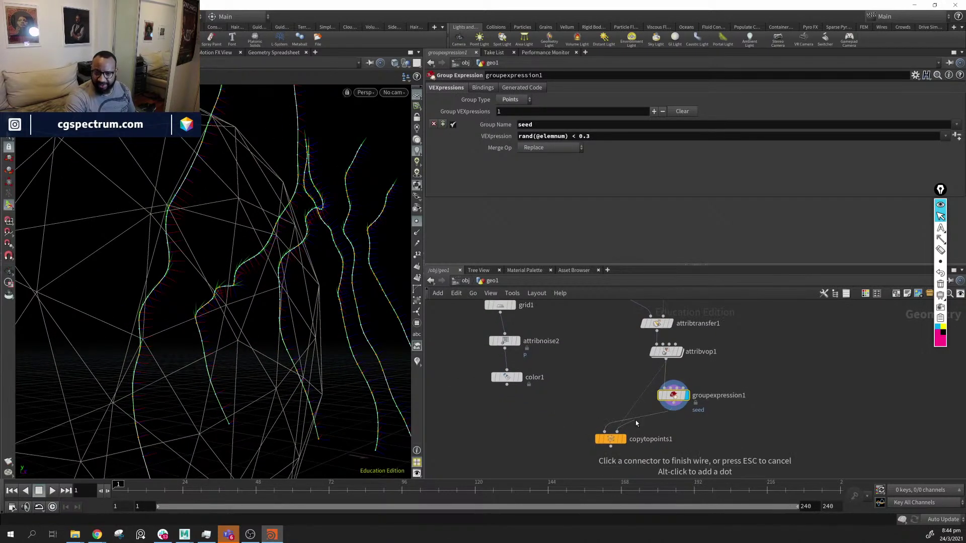
click(605, 431)
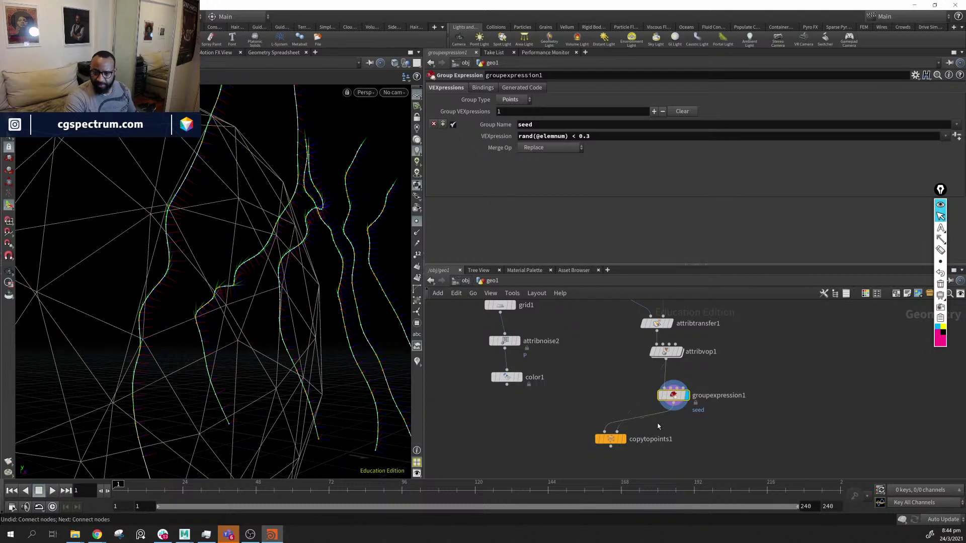
click(673, 406)
click(616, 431)
click(623, 439)
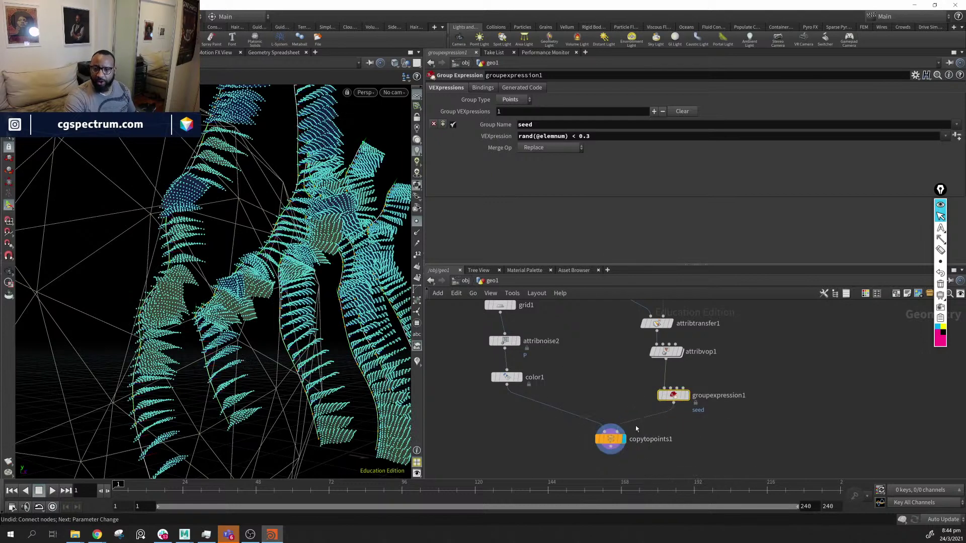
Restrict copytopoints1's target points to the seed group and turn off point display in the viewport
click(610, 438)
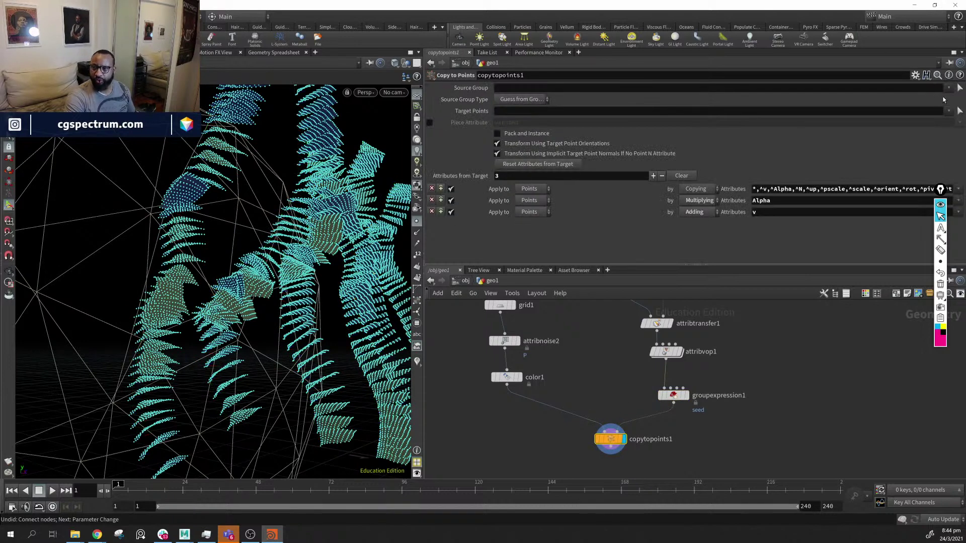
click(948, 110)
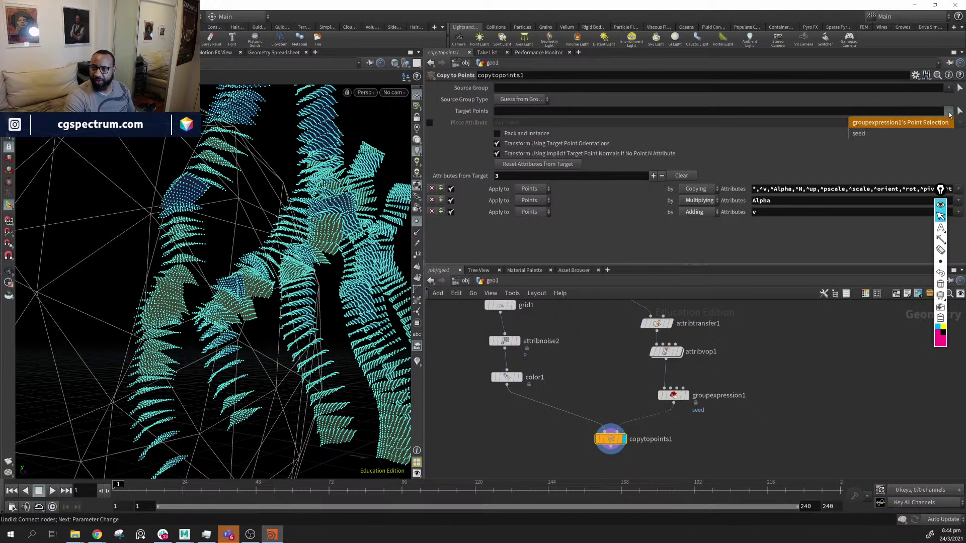
click(908, 134)
drag(236, 241, 505, 287)
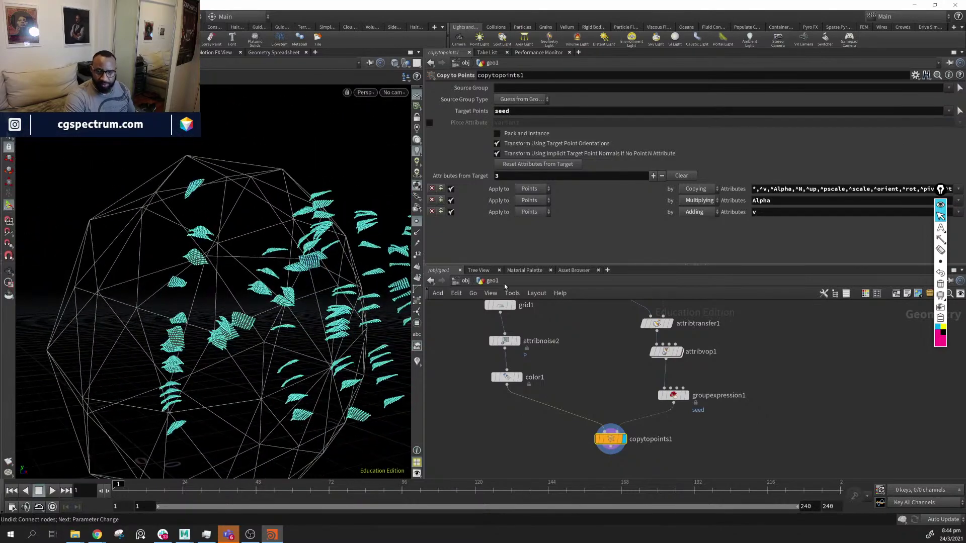
click(417, 221)
mouse_move(269, 271)
alt+mouse_down()
mouse_move(306, 263)
mouse_move(222, 274)
mouse_move(224, 333)
mouse_move(310, 280)
mouse_move(345, 276)
mouse_move(255, 272)
mouse_move(260, 286)
alt+mouse_up()
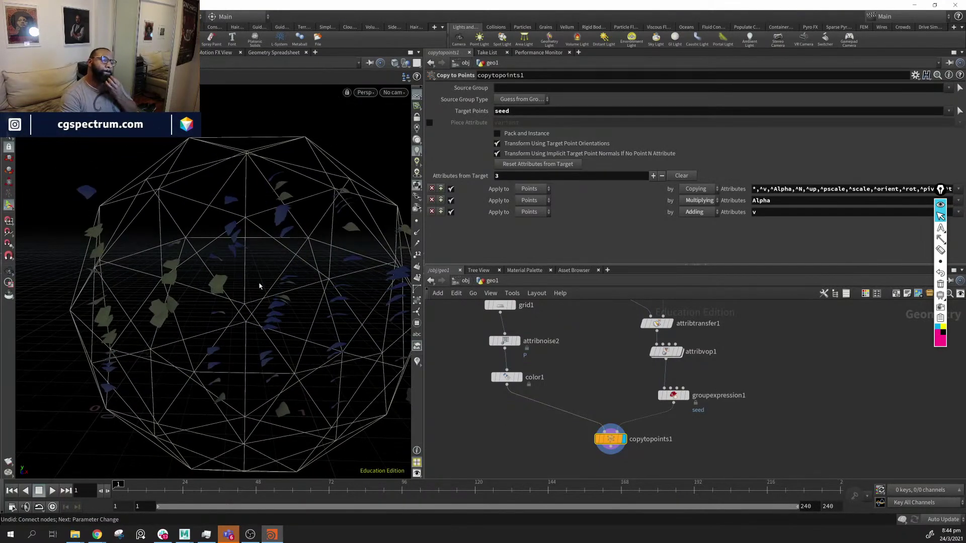
drag(259, 206, 162, 258)
Shift attribtransfer1, attribvop1 and groupexpression1 together closer to the leaf branch, and move copytopoints1 beneath color1
scroll(768, 404, down, 3)
middle_drag(768, 405, 729, 443)
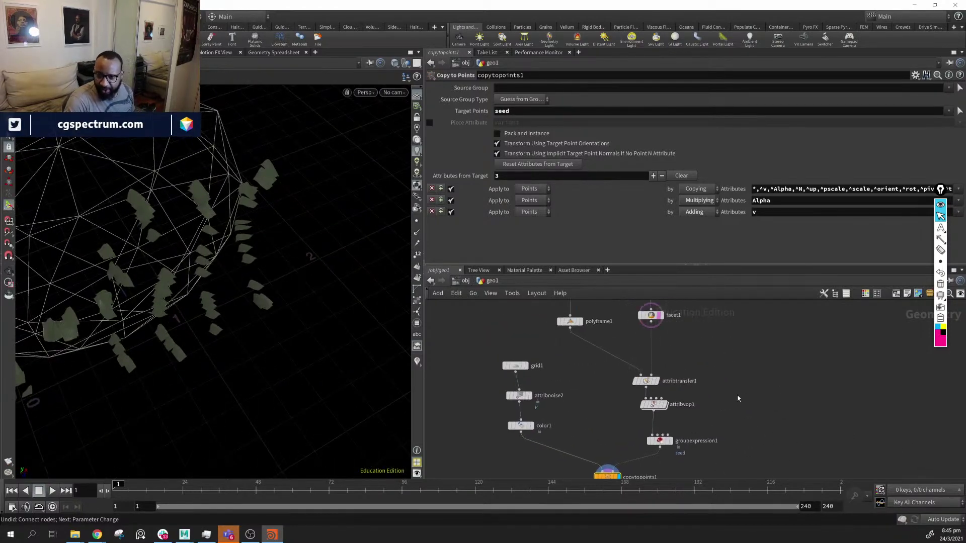
drag(767, 357, 624, 456)
middle_drag(685, 462, 715, 432)
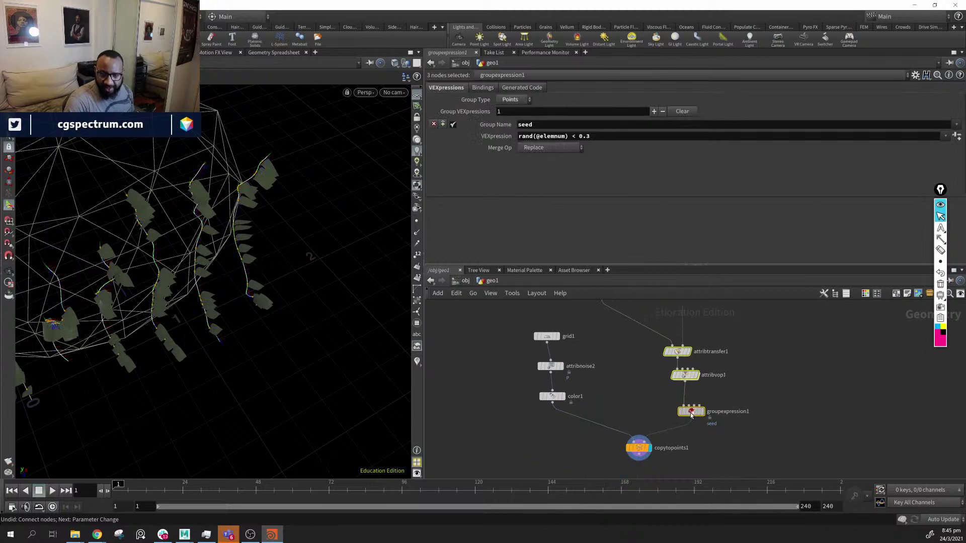
drag(691, 414, 642, 411)
drag(638, 448, 573, 441)
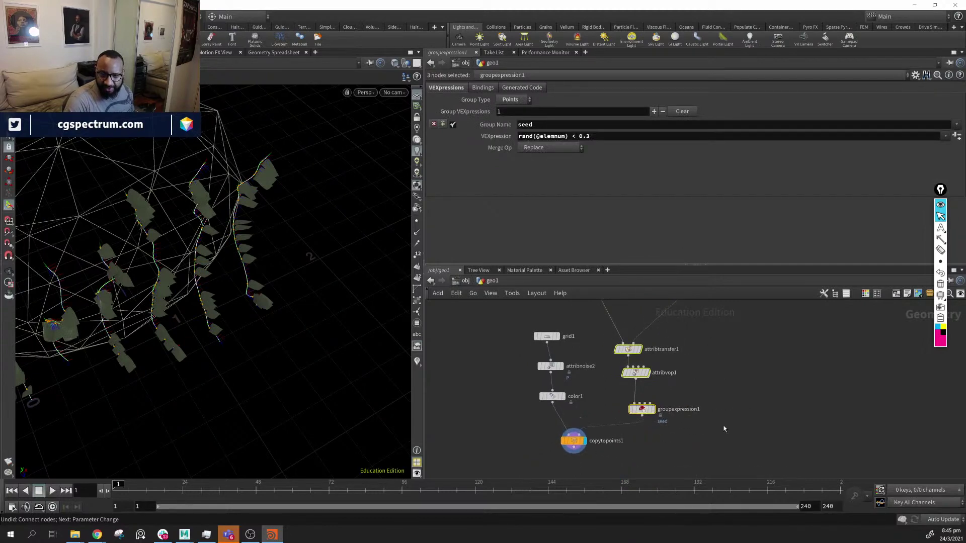
Move the curve branch with copy1, attribnoise1 and polyframe1 into line directly above attribtransfer1
scroll(724, 427, down, 4)
scroll(717, 351, up, 4)
middle_drag(717, 351, 674, 416)
scroll(665, 468, up, 2)
middle_drag(665, 470, 835, 436)
middle_drag(736, 417, 695, 396)
scroll(719, 365, down, 3)
drag(688, 310, 671, 389)
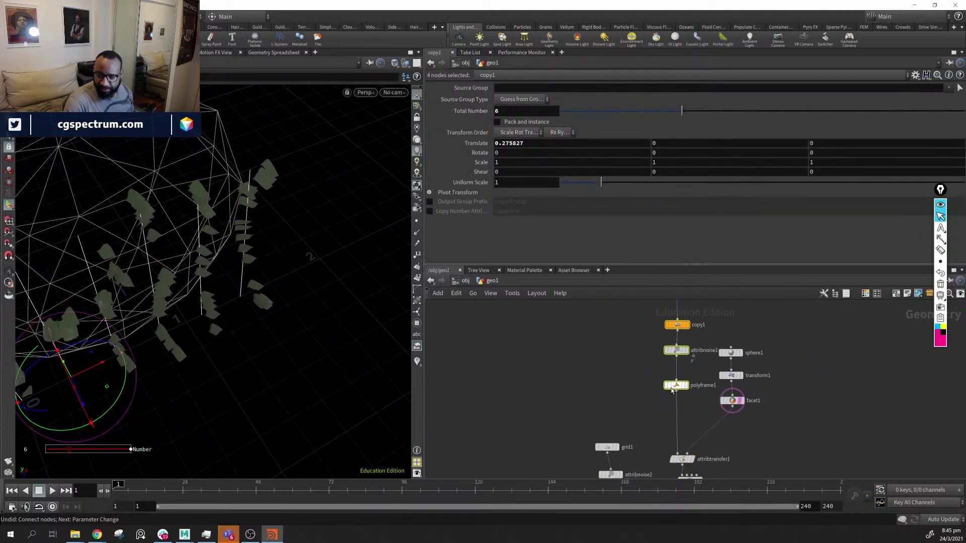
Colour the leaf branch nodes grid1, attribnoise2 and color1 green in the network
middle_drag(620, 437, 640, 370)
drag(665, 450, 666, 451)
middle_drag(667, 451, 666, 413)
drag(644, 402, 650, 411)
key(c)
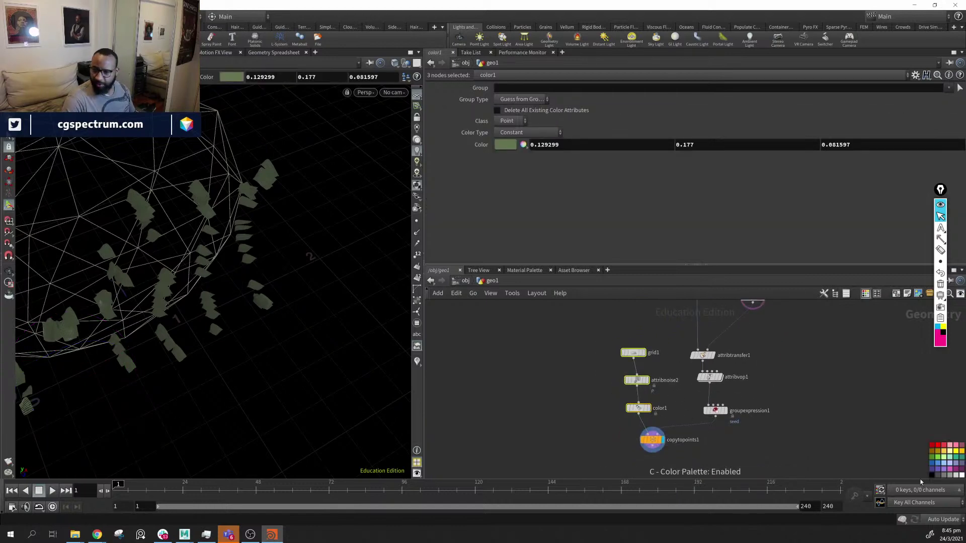
click(937, 457)
Colour the sphere branch nodes sphere1, transform1 and facet1 light blue in the network
middle_drag(801, 379, 728, 453)
click(762, 397)
drag(709, 313, 647, 417)
middle_drag(692, 468, 712, 415)
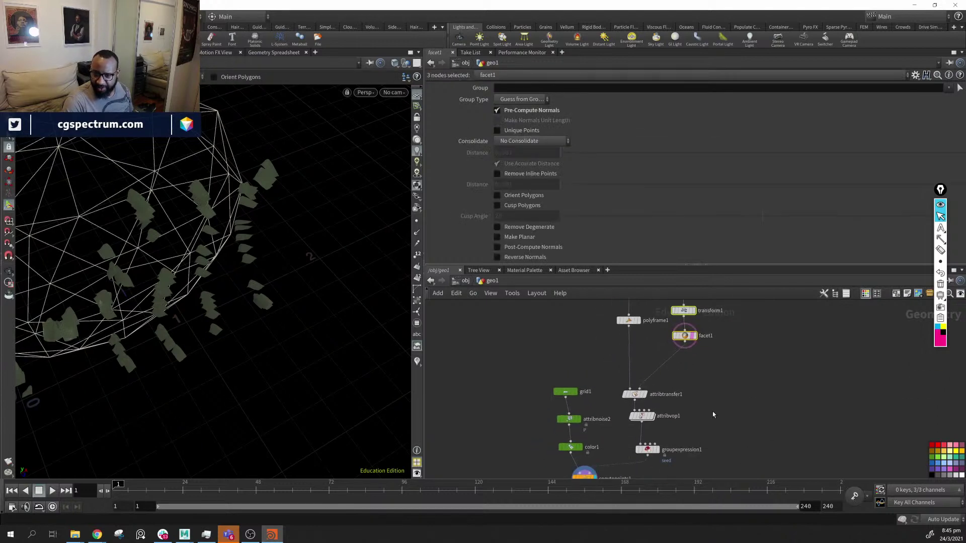
middle_drag(672, 354, 664, 359)
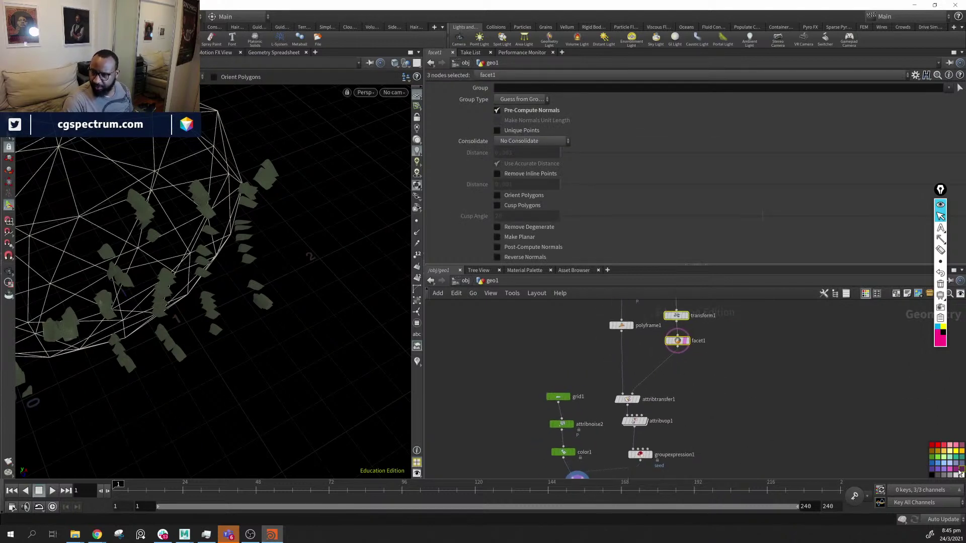
middle_drag(735, 379, 763, 439)
click(724, 418)
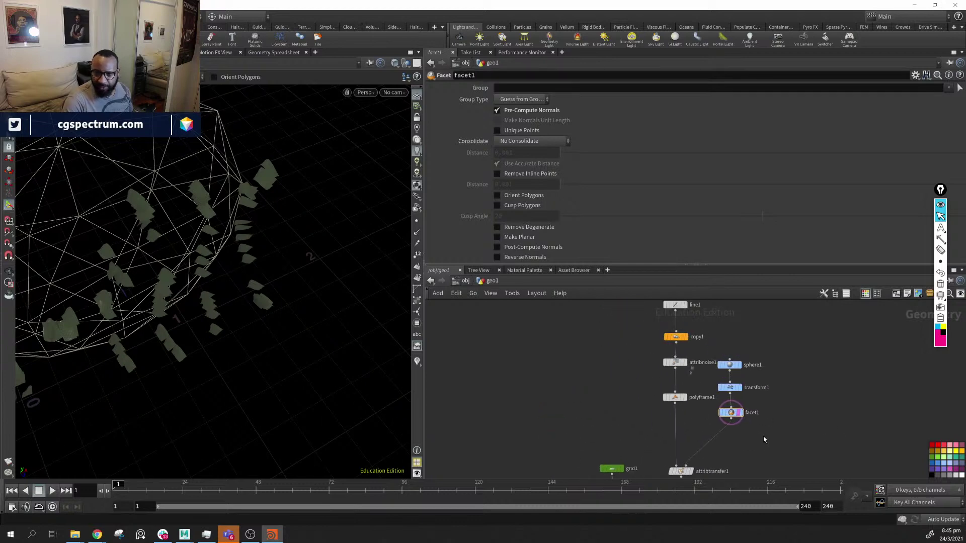
Raise the line1-to-polyframe1 curve branch in the network and move the sphere branch closer to attribtransfer1
middle_drag(597, 377, 575, 410)
scroll(570, 409, down, 3)
drag(597, 341, 630, 366)
middle_drag(651, 392, 599, 360)
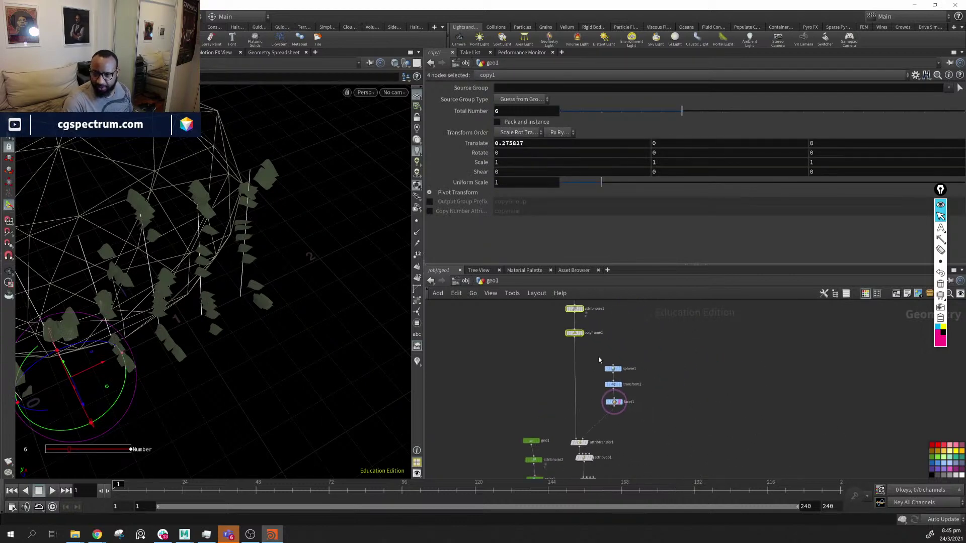
drag(701, 344, 614, 433)
middle_drag(614, 433, 621, 419)
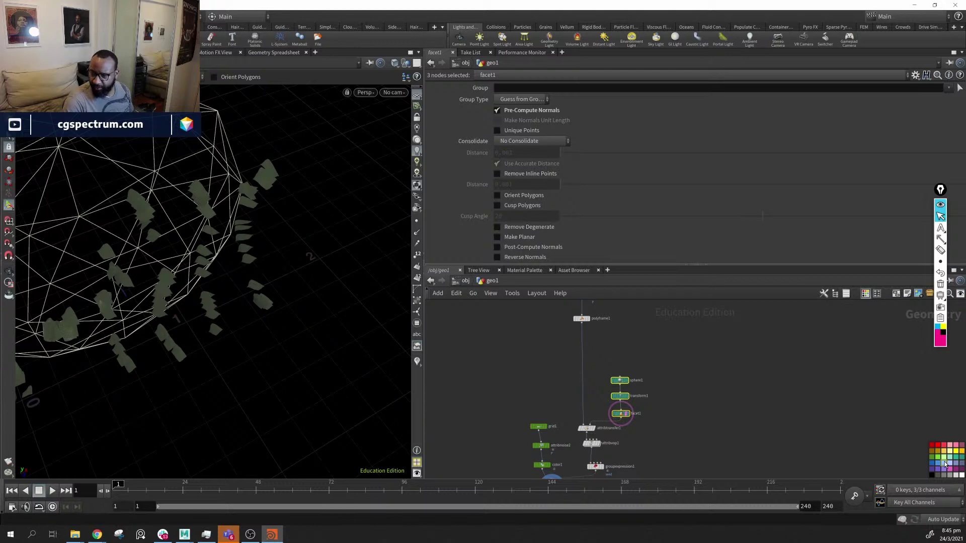
Colour the curve branch nodes line1, copy1, attribnoise1 and polyframe1 orange-brown in the network
middle_drag(656, 330, 662, 419)
scroll(664, 403, down, 1)
drag(576, 323, 665, 415)
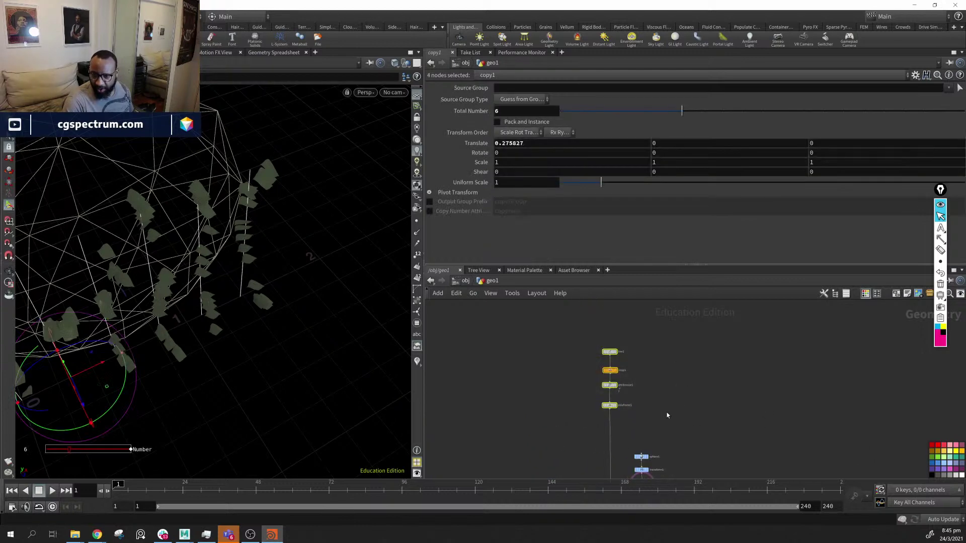
scroll(669, 416, down, 1)
middle_drag(668, 416, 685, 349)
scroll(709, 405, down, 1)
click(710, 386)
scroll(644, 347, up, 2)
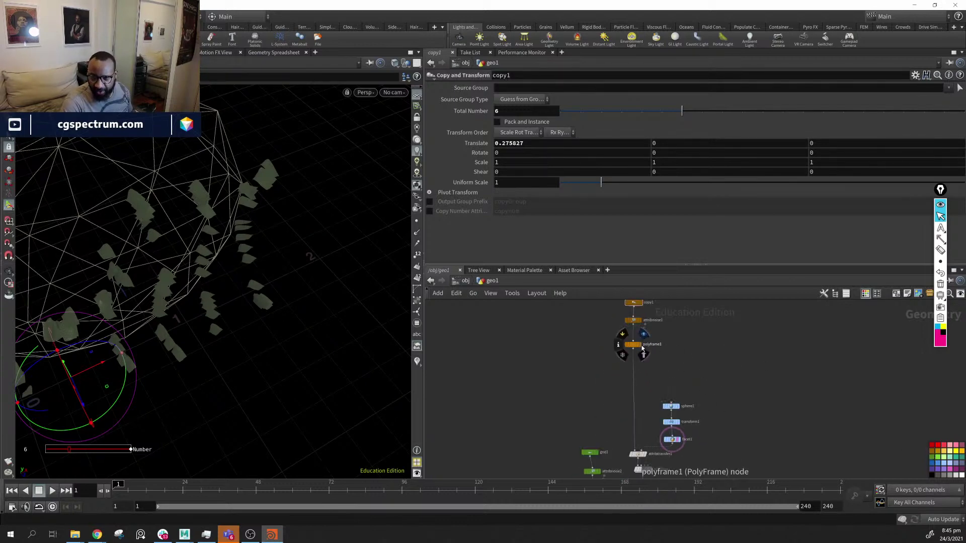
Display polyframe1 and view its noisy curves in the viewport
click(639, 344)
alt+drag(192, 268, 258, 249)
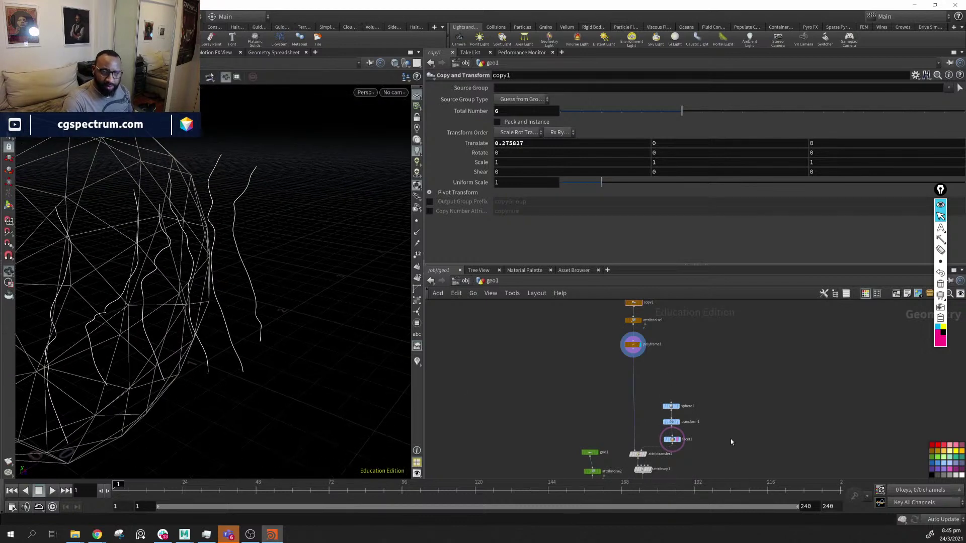
middle_drag(696, 375, 665, 364)
scroll(665, 364, down, 1)
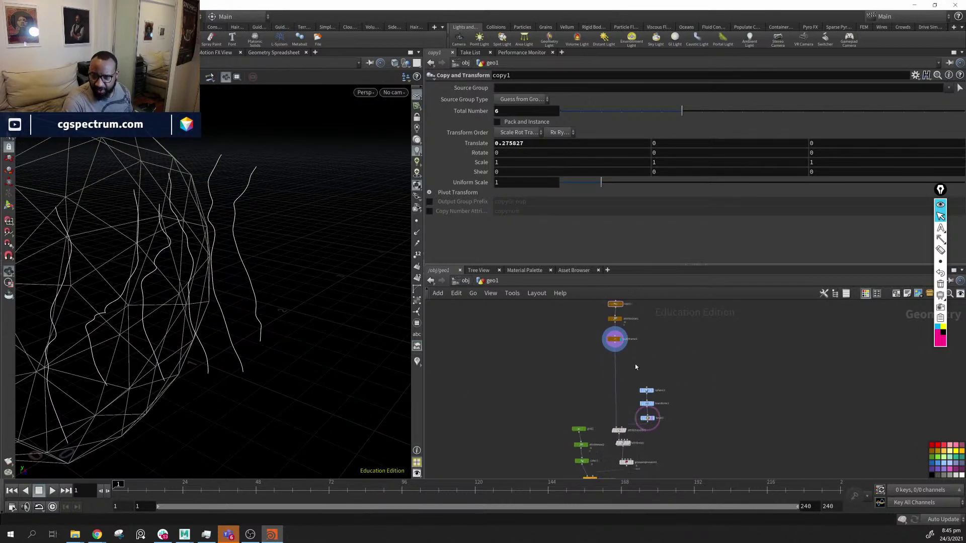
Add a Resample node beside the main chain and connect polyframe1's output to its input
scroll(513, 364, up, 1)
middle_drag(513, 364, 598, 356)
scroll(598, 357, down, 1)
key(Tab)
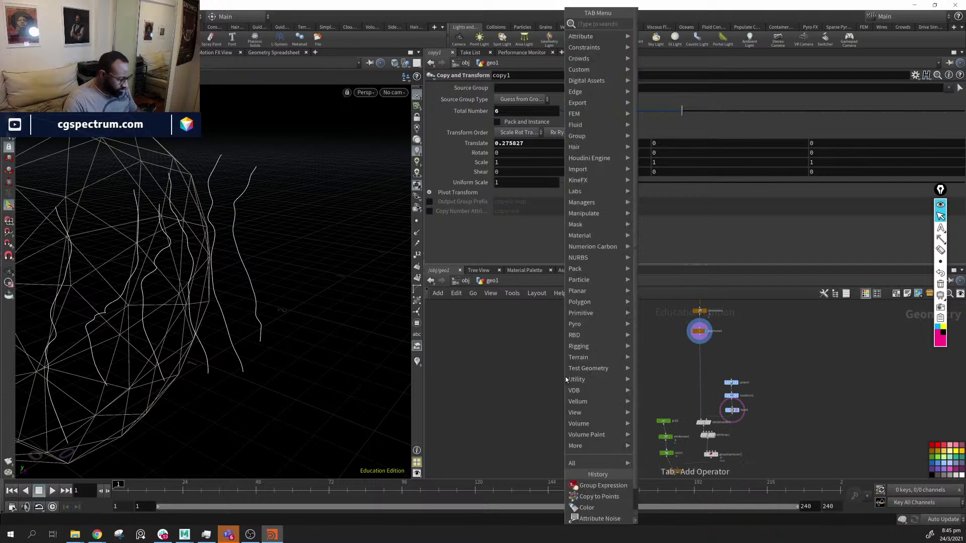
text(res)
key(Return)
click(566, 380)
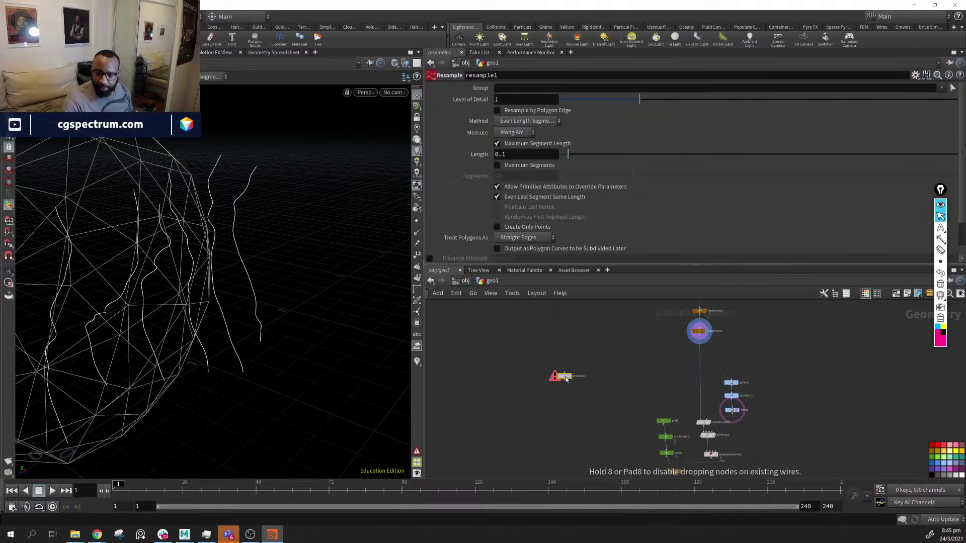
drag(566, 379, 616, 389)
mouse_move(699, 342)
mouse_down()
mouse_move(629, 365)
mouse_move(615, 383)
mouse_up()
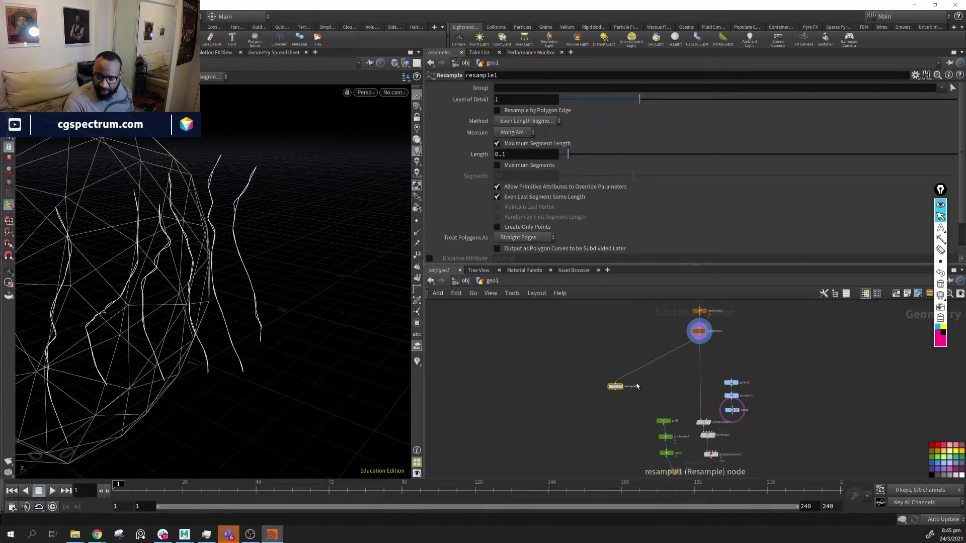
Turn on point display in the viewport and disable Maximum Segment Length on resample1
click(418, 222)
alt+drag(292, 267, 313, 258)
click(497, 144)
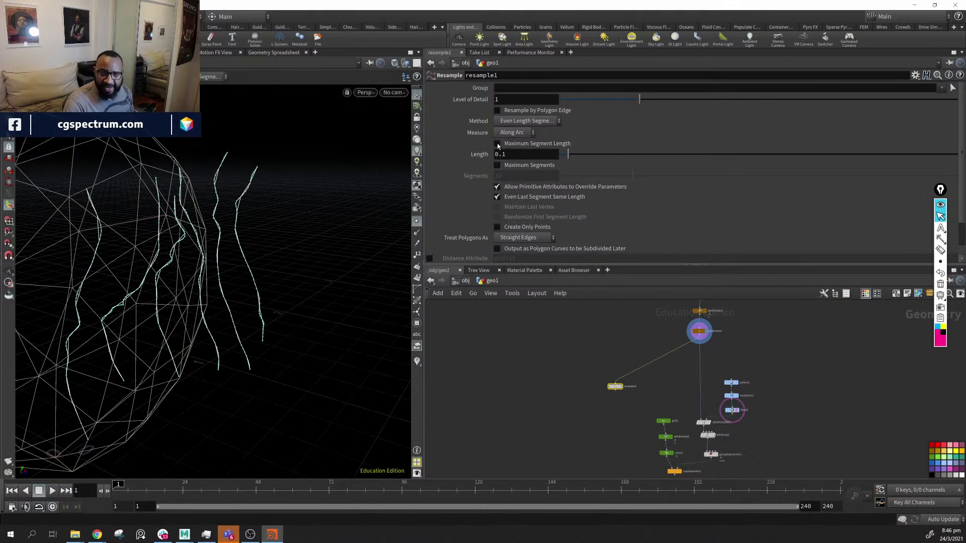
click(498, 144)
Enable resample1's Curve U Attribute output with the name curveu
scroll(497, 221, down, 1)
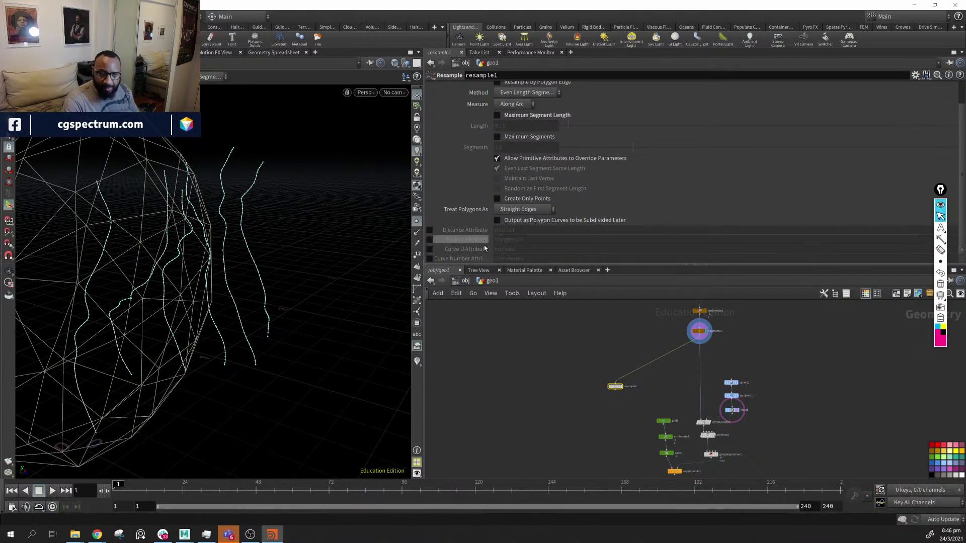
click(429, 250)
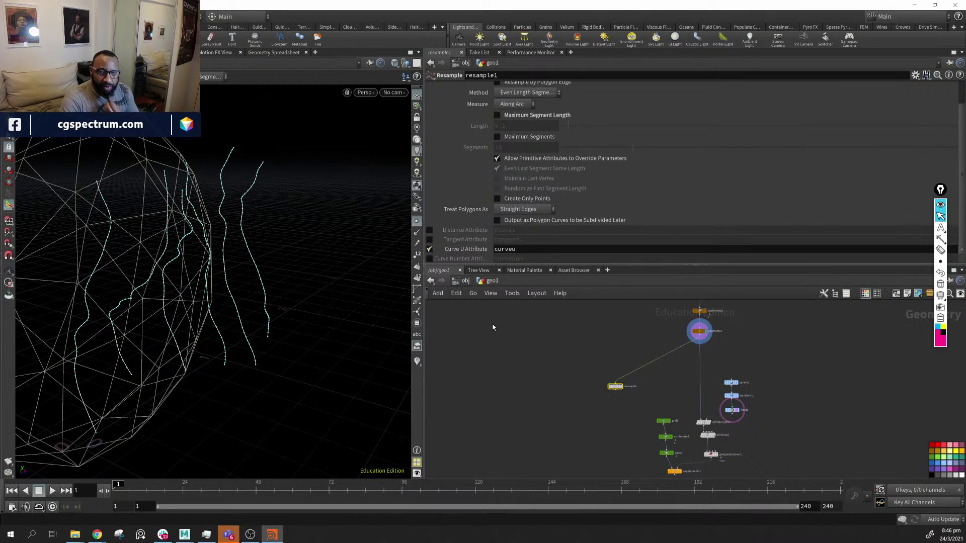
alt+drag(244, 356, 266, 338)
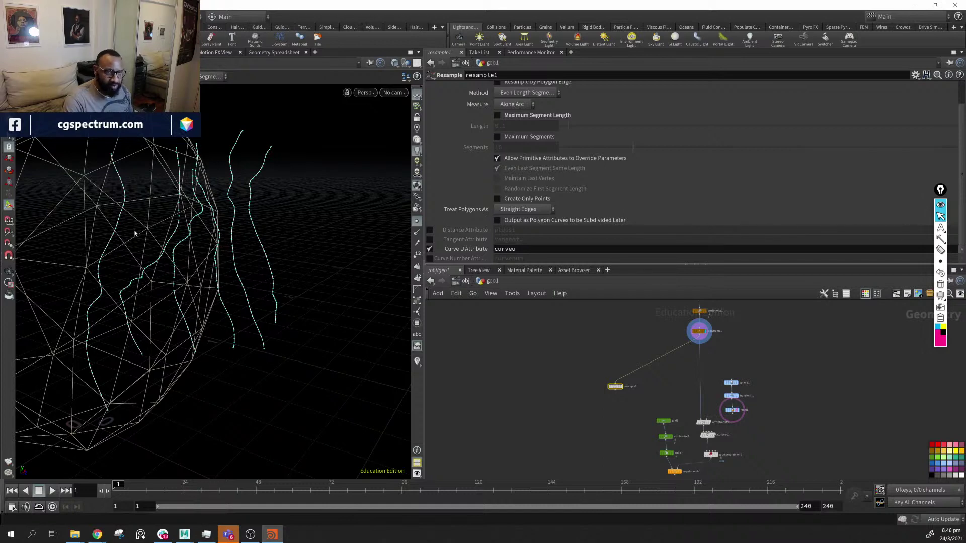
Add a Color node directly beneath resample1, connected to its output, and display it
middle_drag(626, 405, 609, 394)
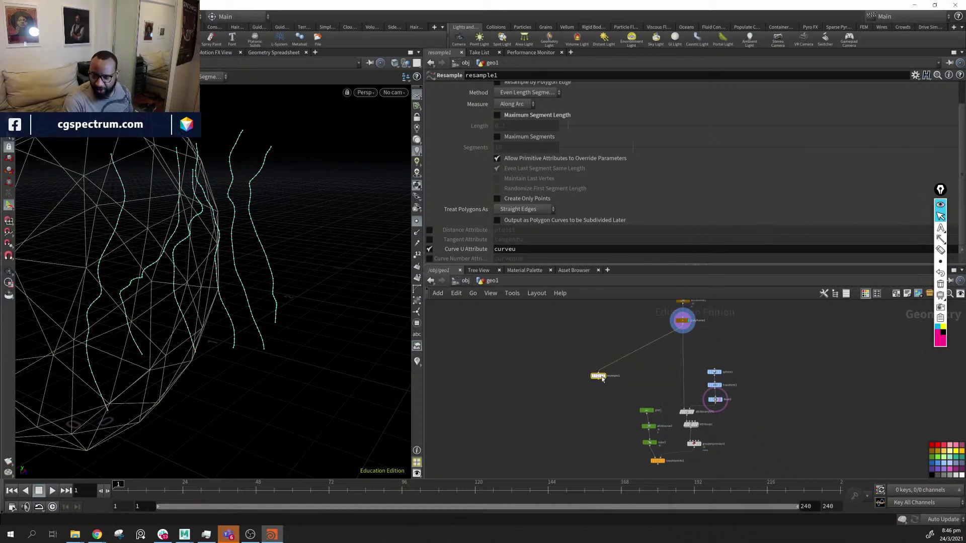
drag(602, 379, 589, 364)
scroll(596, 385, up, 3)
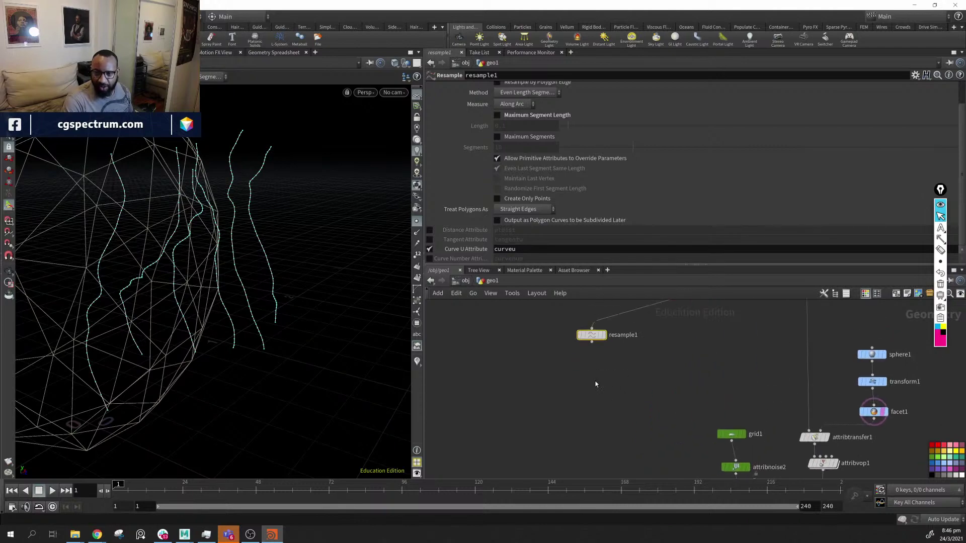
key(Tab)
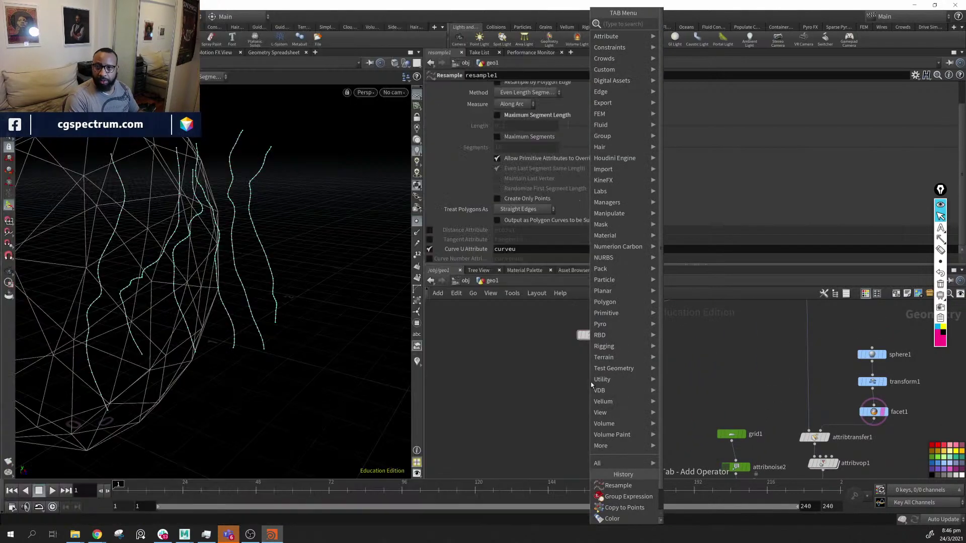
text(c)
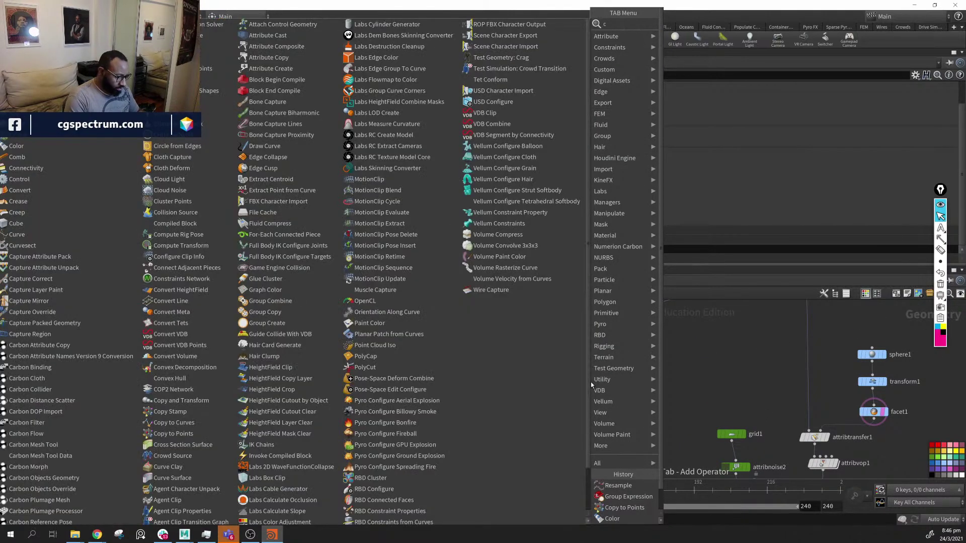
text(ol)
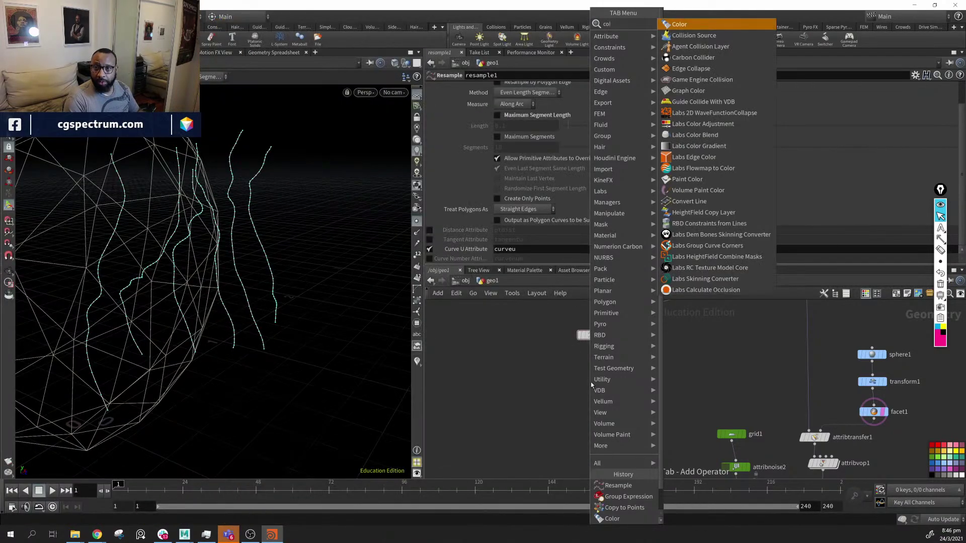
text(or)
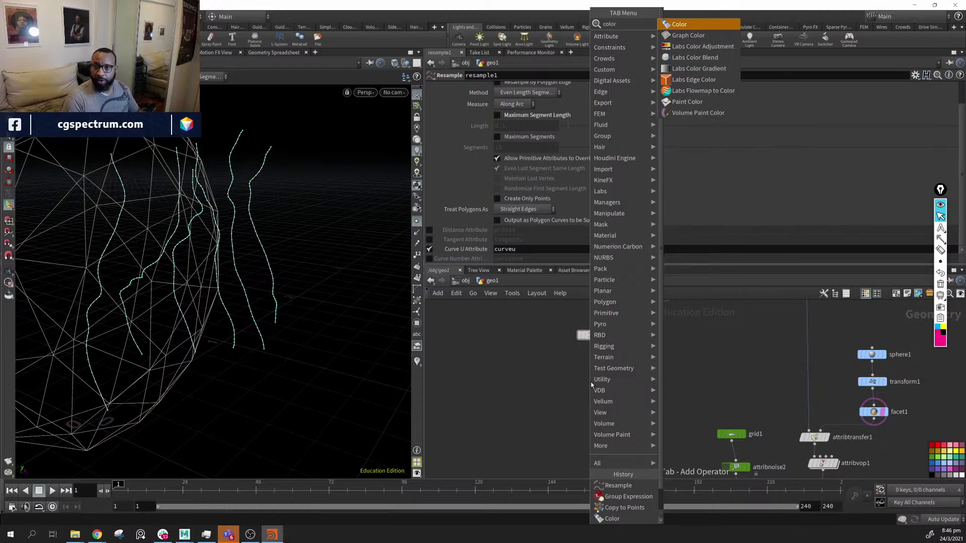
key(Return)
click(591, 383)
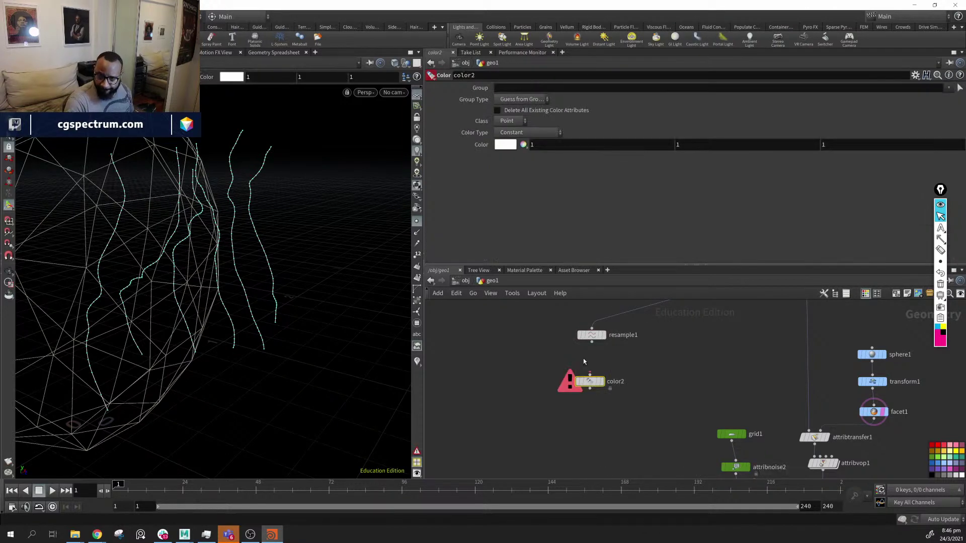
drag(591, 384, 592, 364)
mouse_move(590, 362)
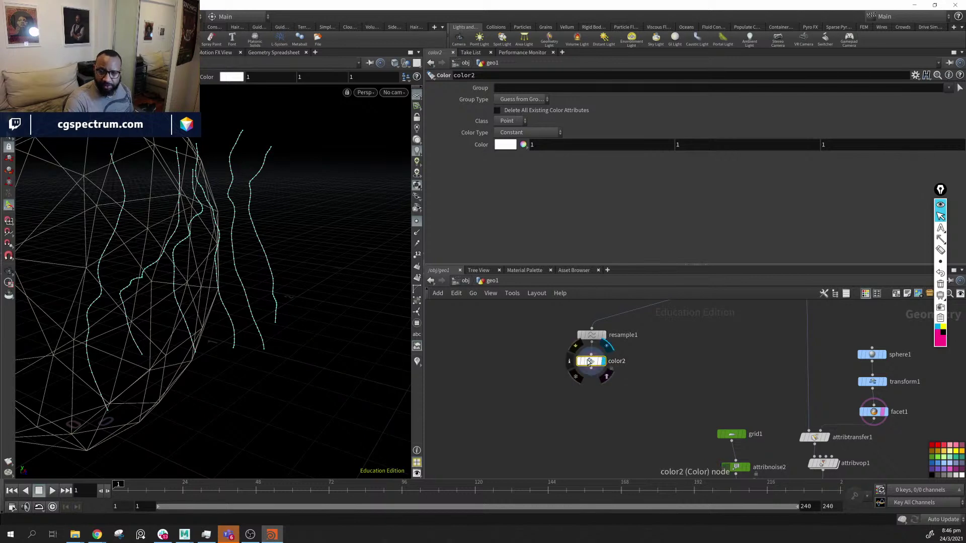
Set color2's Color Type to Ramp from Attribute, driven by the curveu attribute
click(516, 131)
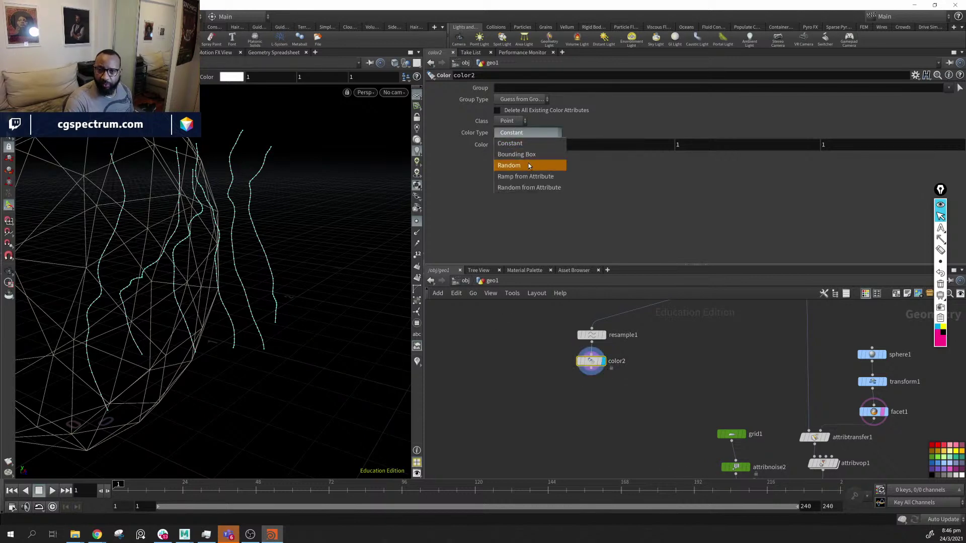
click(537, 176)
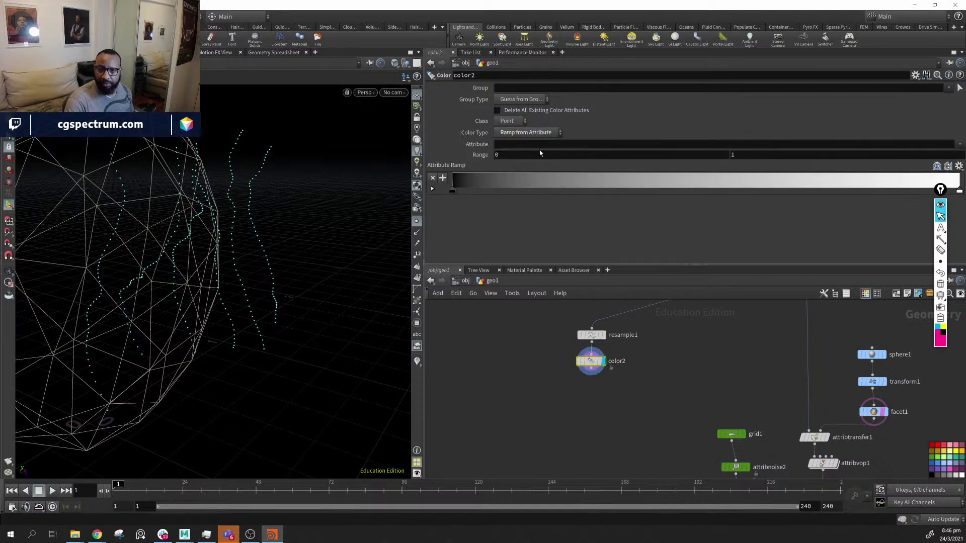
click(524, 146)
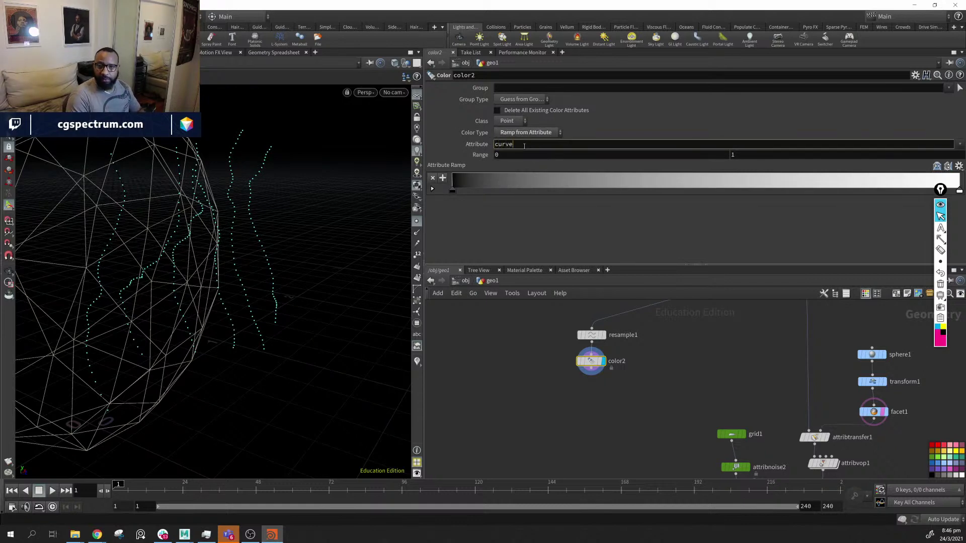
key(Return)
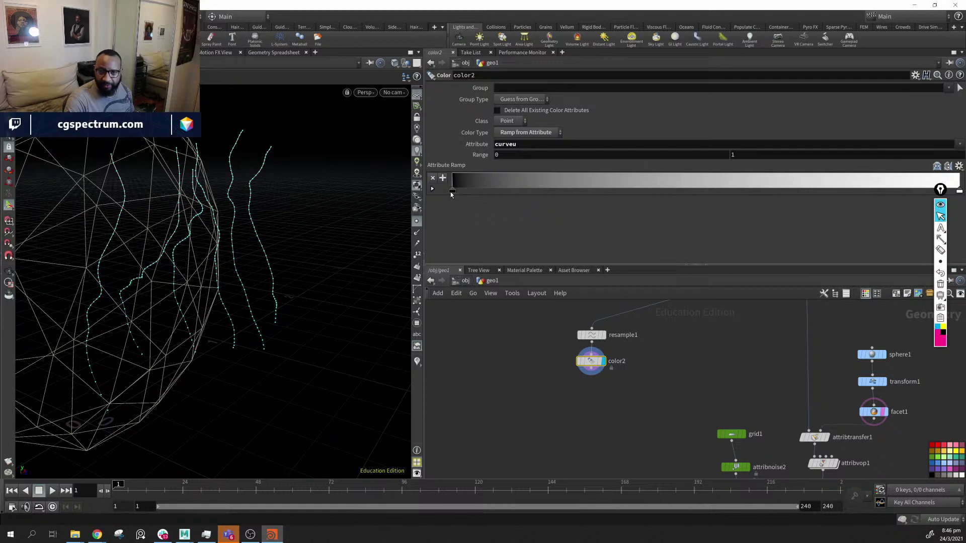
Set the starting colour of color2's ramp to dark brown, with hue 30, saturation 0.75 and value 0.089
double_click(451, 191)
click(469, 112)
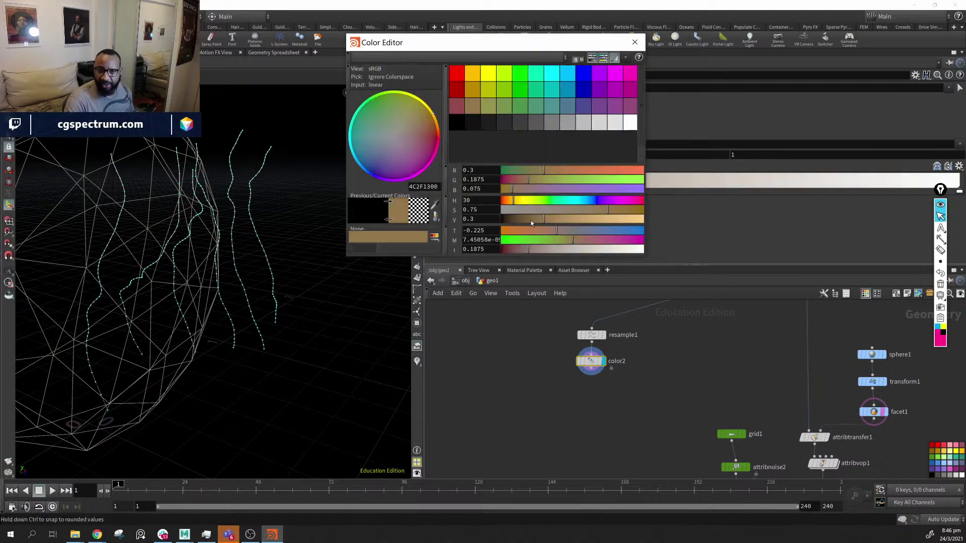
drag(531, 220, 514, 219)
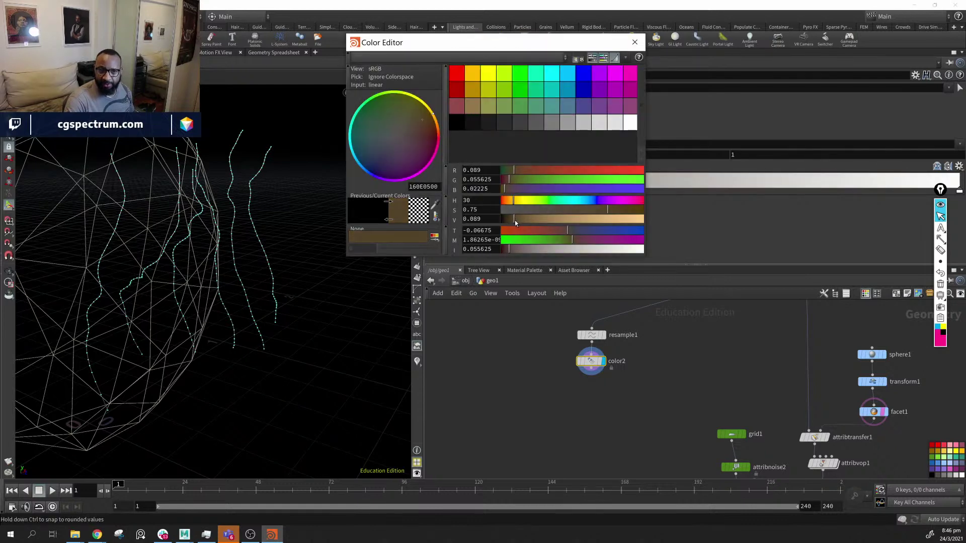
click(634, 42)
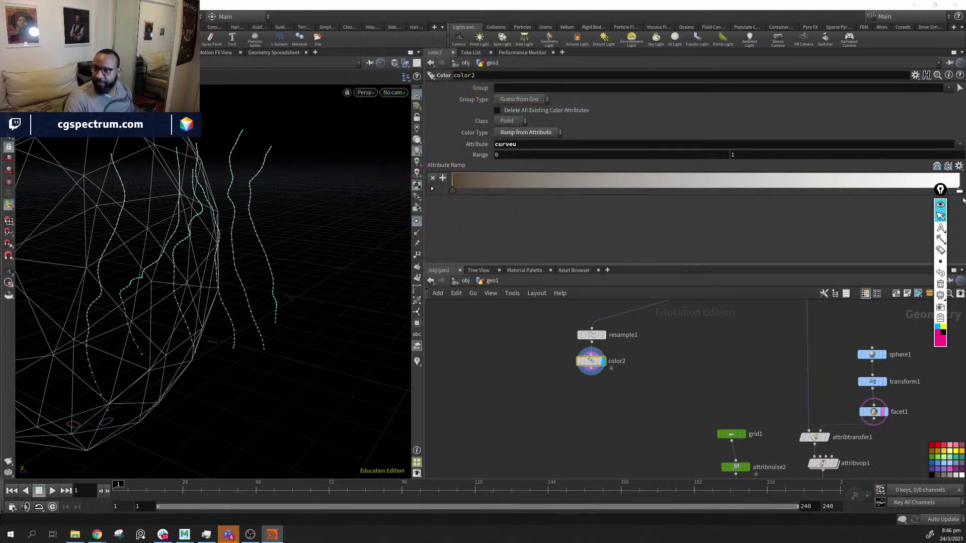
Set the end colour of color2's ramp to light tan, with hue 30, saturation 0.75 and value 0.849
click(958, 193)
click(476, 112)
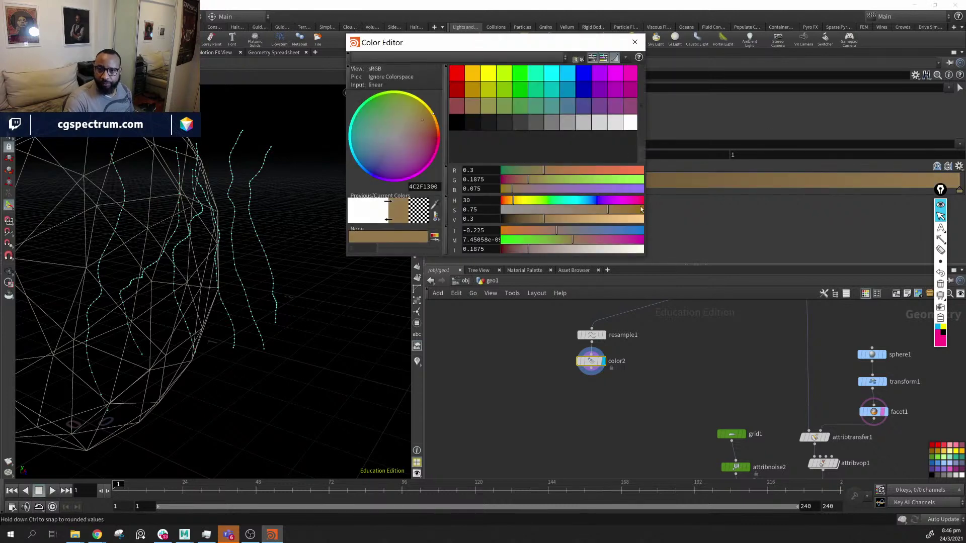
drag(632, 218, 622, 218)
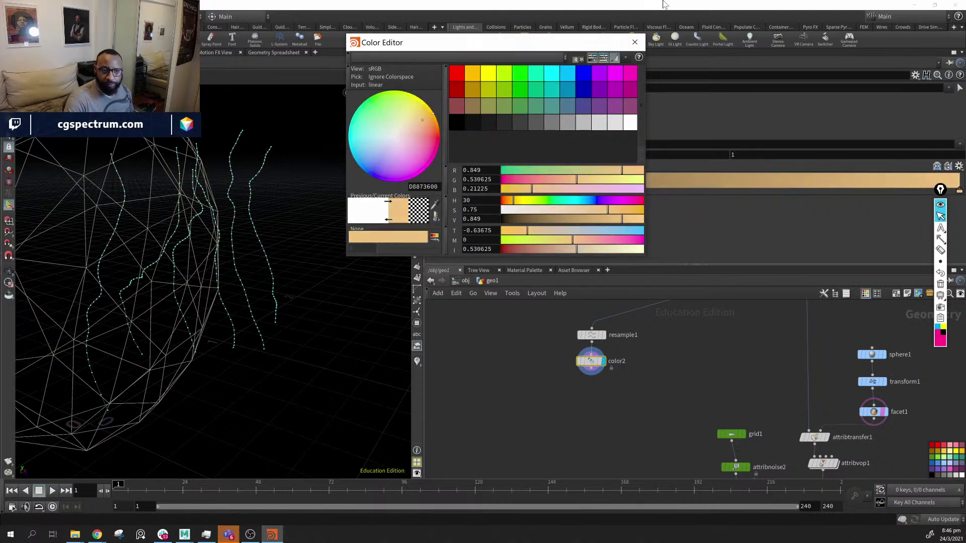
click(635, 41)
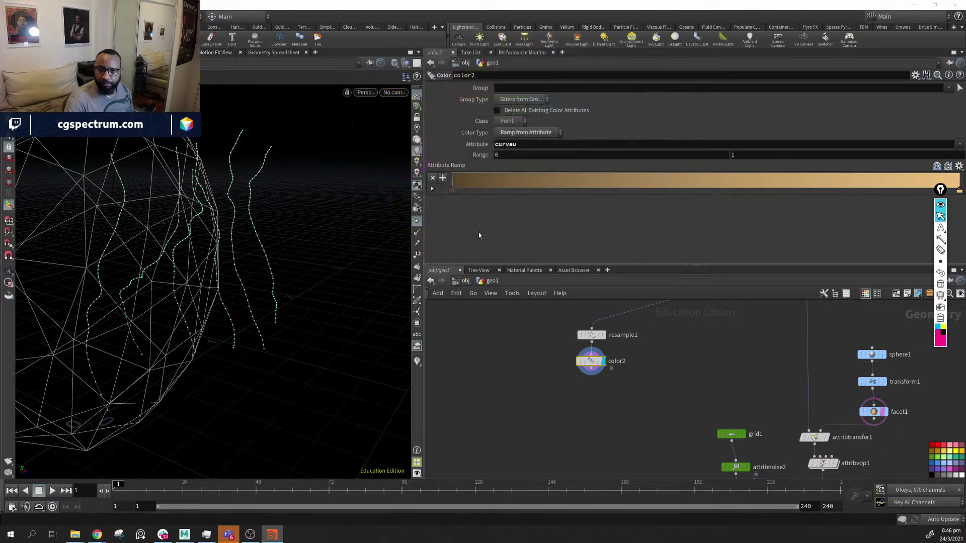
Turn off point display in the viewport so the coloured curves can be judged without markers
click(417, 222)
drag(282, 239, 502, 209)
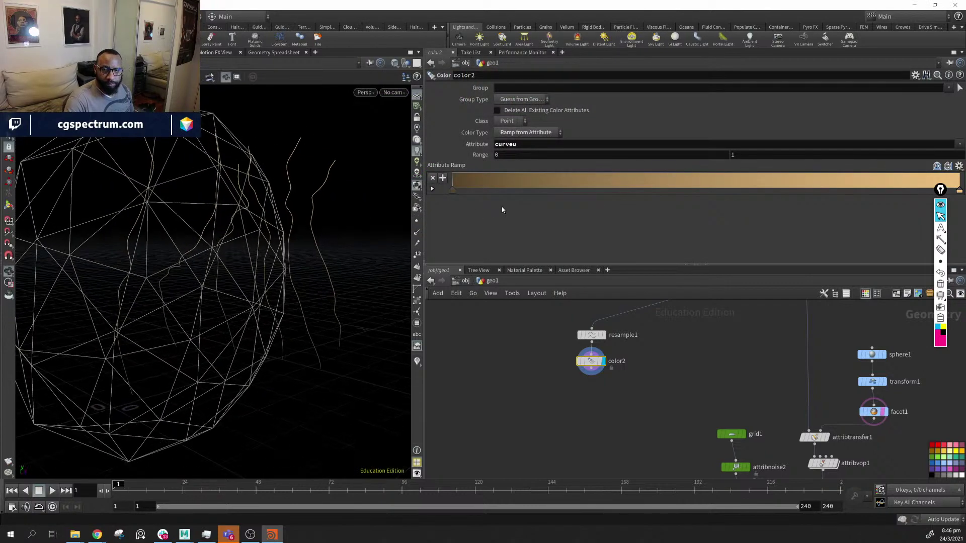
drag(301, 302, 276, 337)
middle_drag(276, 336, 287, 322)
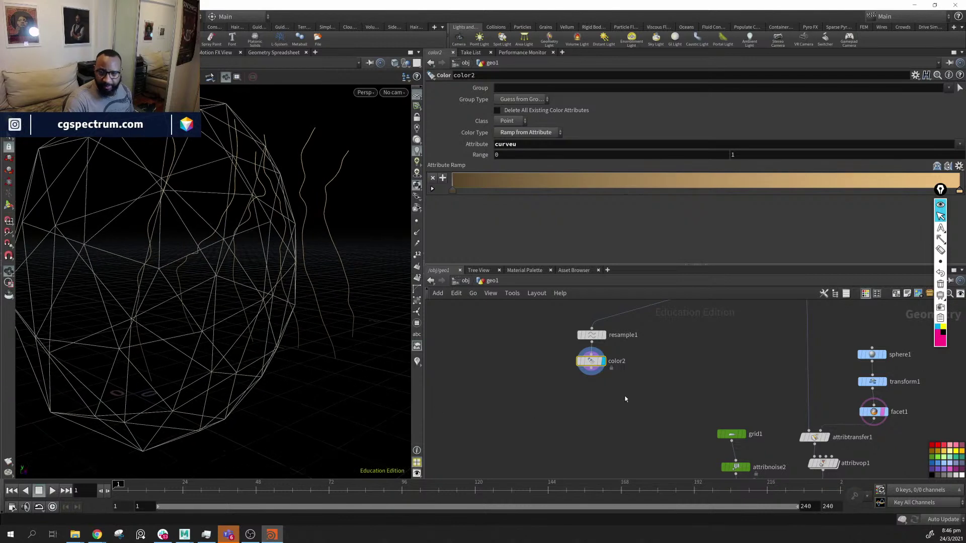
Add a Sweep node beneath color2, feed it color2's output as the backbone curves, and display it
middle_drag(596, 404, 594, 403)
key(Tab)
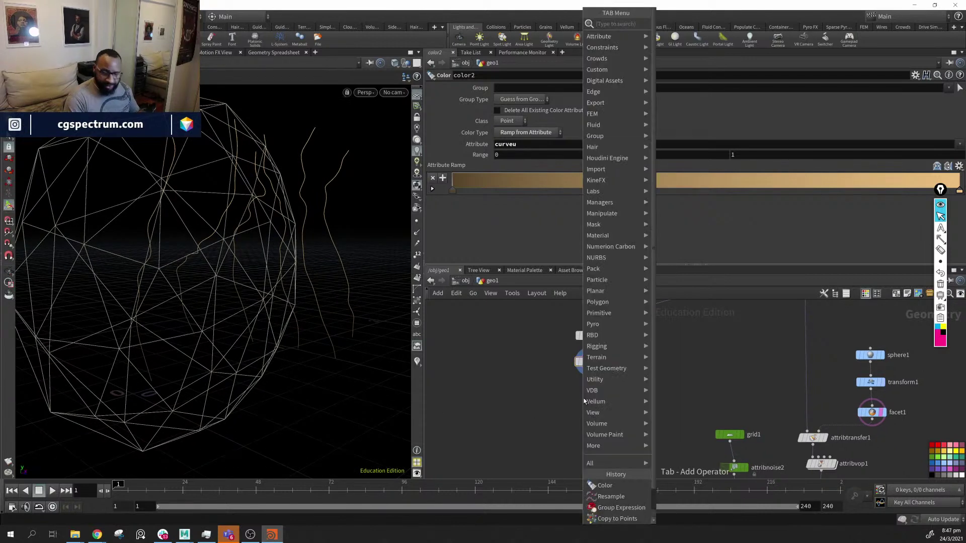
text(swp)
key(BackSpace)
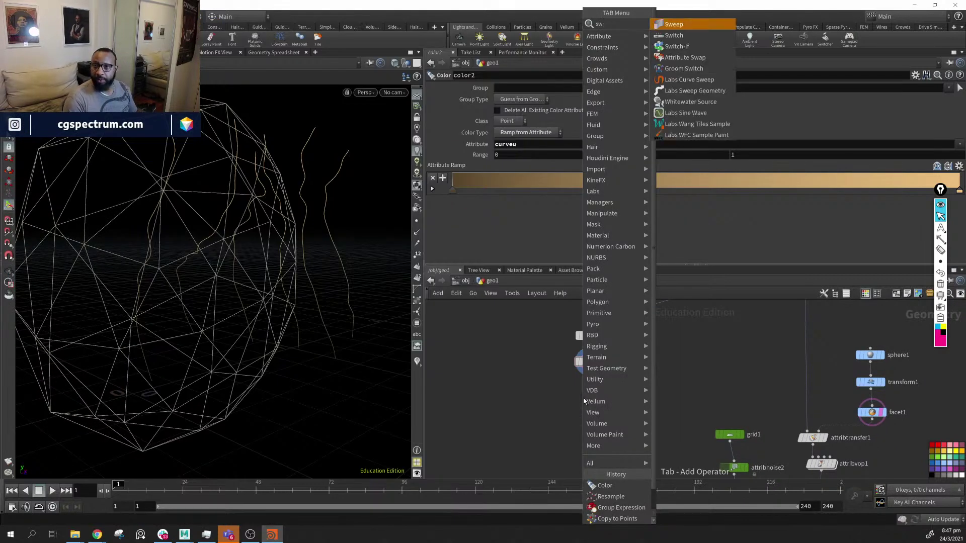
key(Return)
click(599, 399)
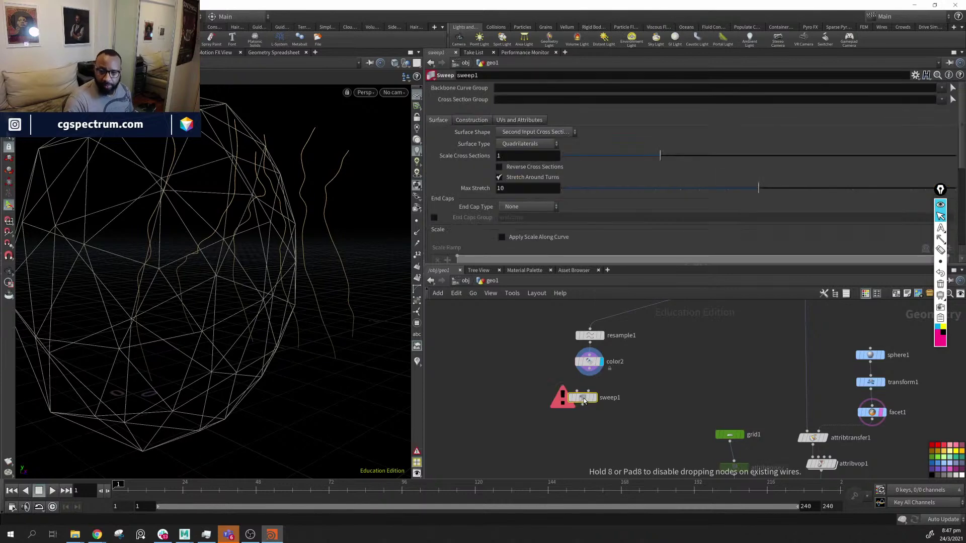
drag(589, 372, 596, 401)
click(612, 385)
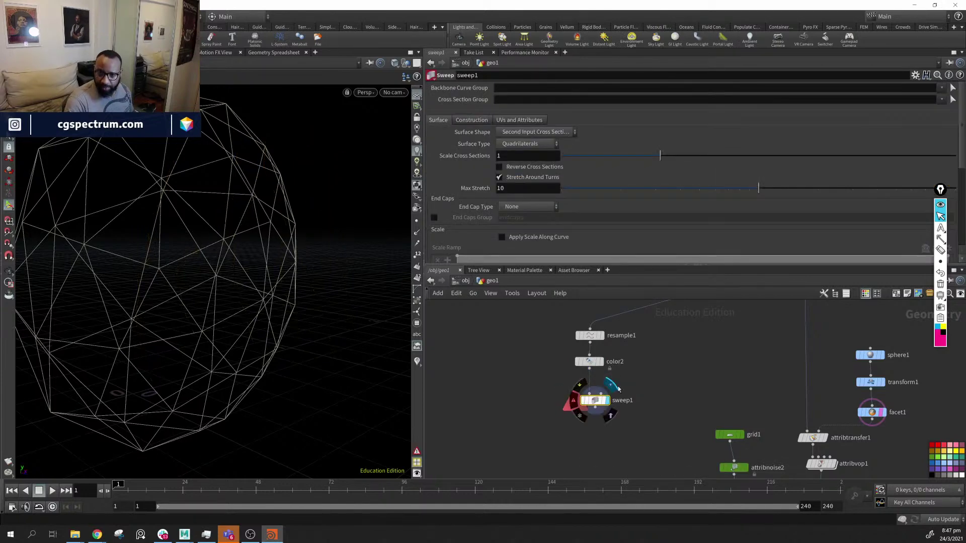
Set sweep1's Surface Shape to Round Tube and reduce its radius to 0.0102
click(560, 133)
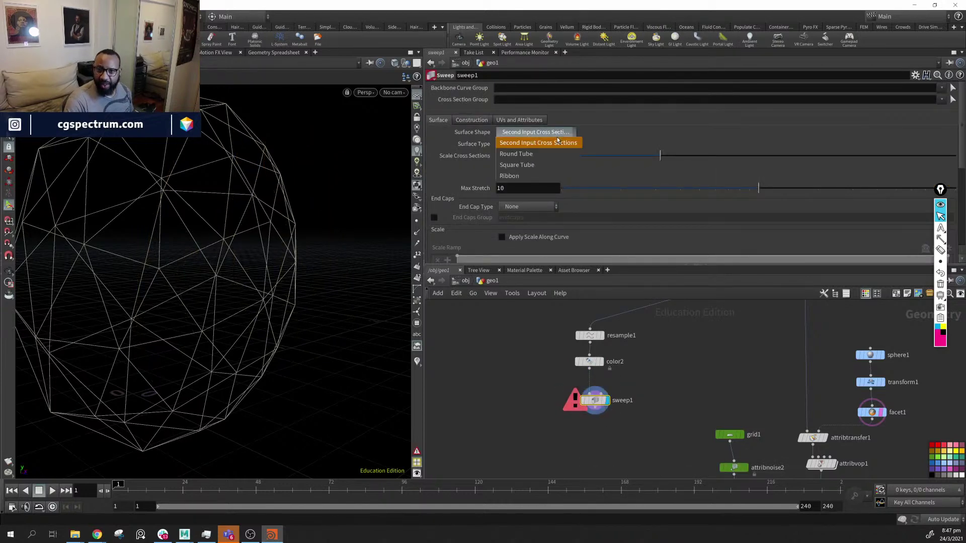
click(553, 153)
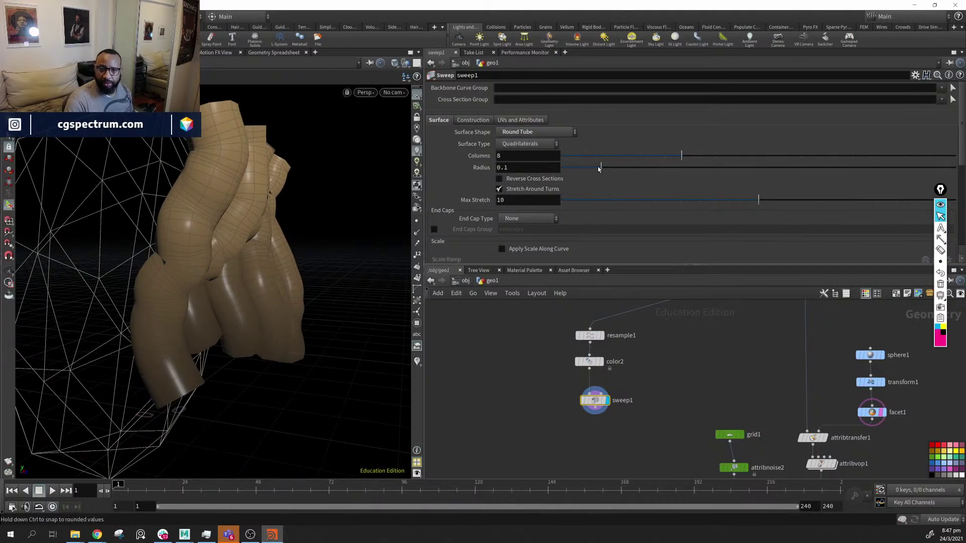
drag(602, 171, 565, 172)
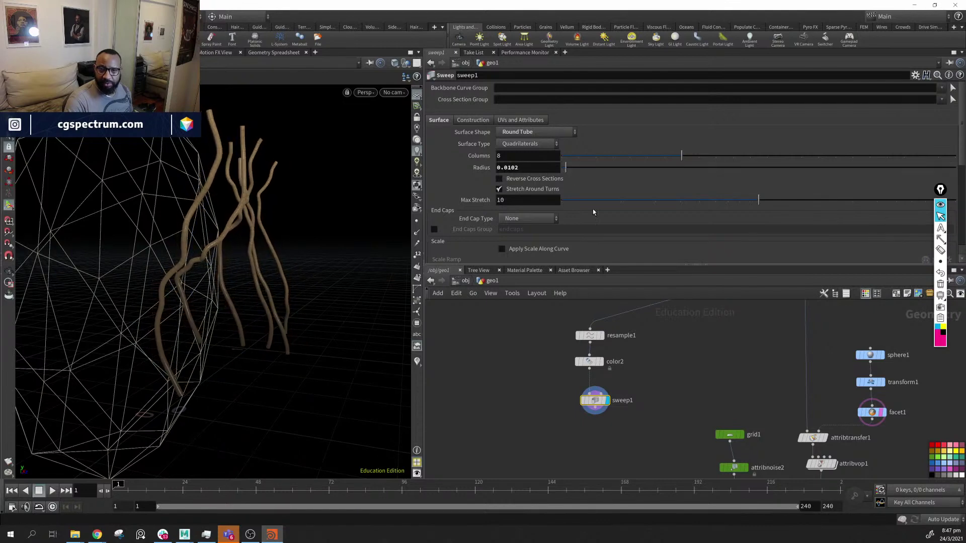
Apply scale along the curve on sweep1 with a ramp tapering towards the stem tips, and set the radius to 0.0166
scroll(523, 209, down, 3)
click(501, 189)
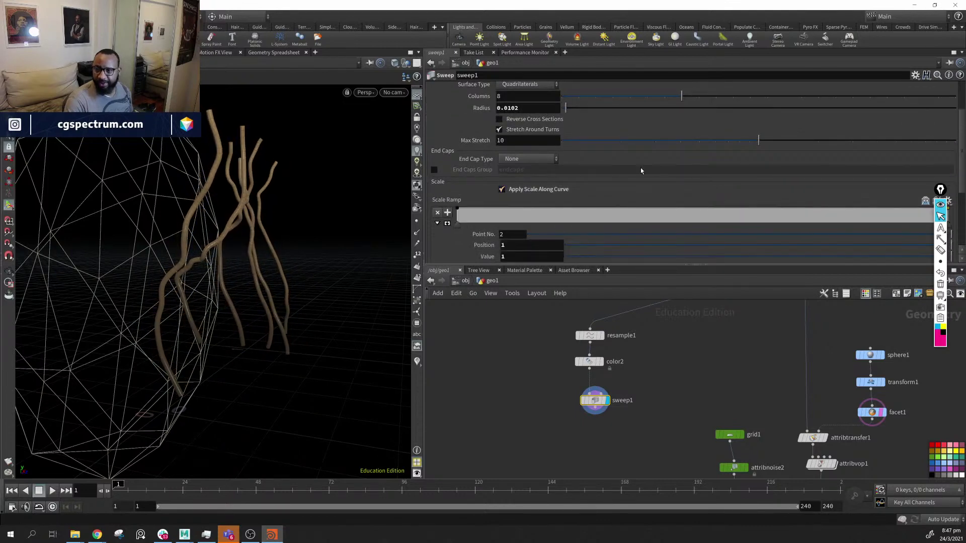
mouse_move(938, 191)
mouse_down()
mouse_move(857, 282)
mouse_move(817, 292)
mouse_up()
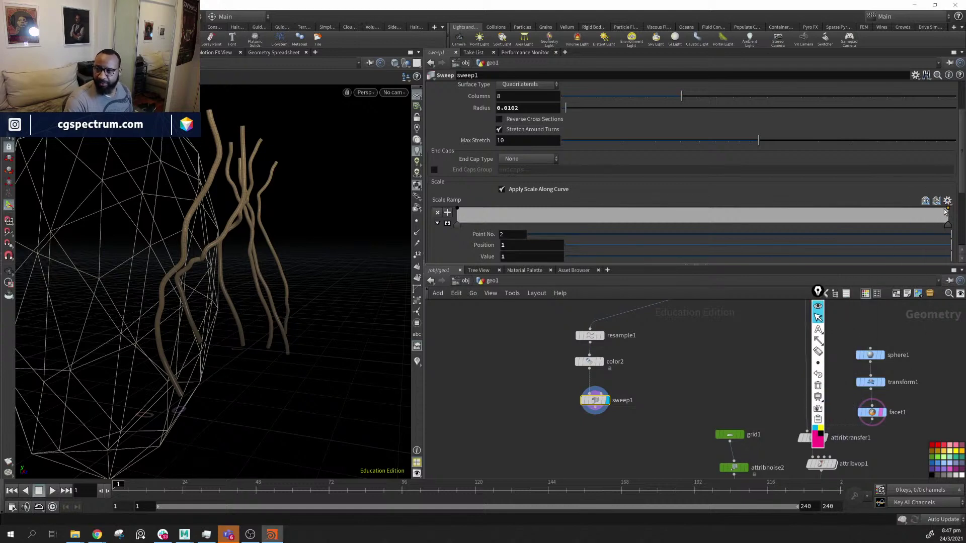
drag(944, 212, 948, 224)
drag(693, 219, 701, 216)
scroll(667, 147, up, 2)
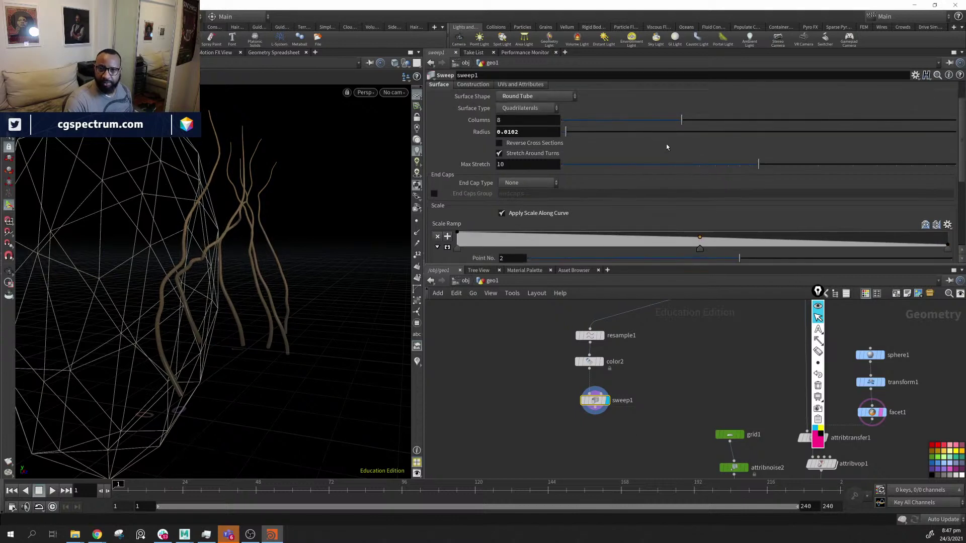
drag(570, 137, 570, 137)
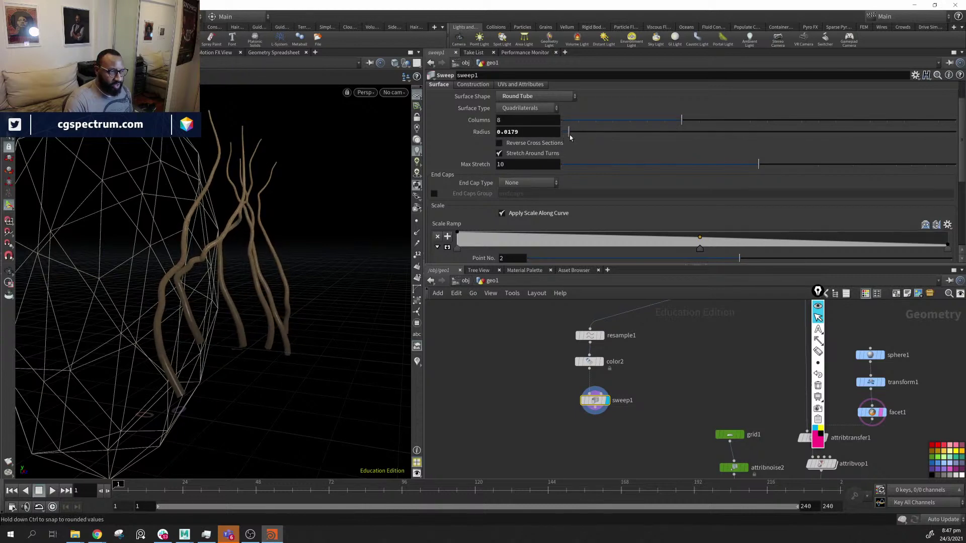
Move resample1, color2 and sweep1 together down beside the grid1 leaf branch, and display copytopoints1
scroll(568, 308, down, 5)
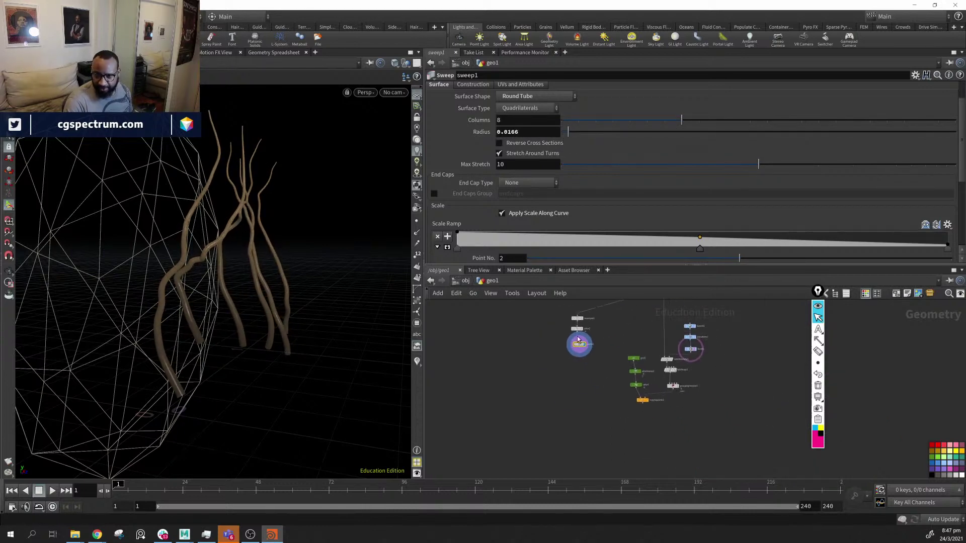
drag(550, 302, 617, 379)
drag(579, 346, 590, 396)
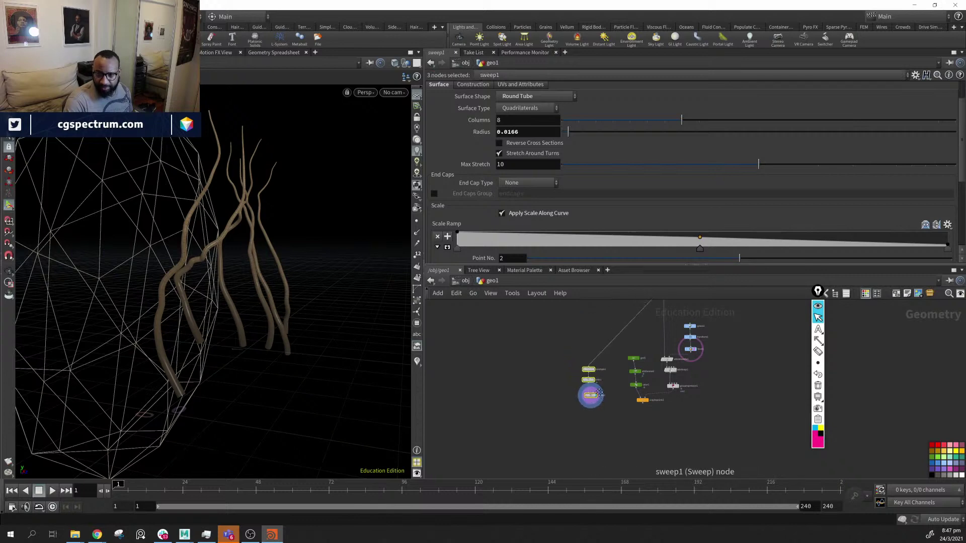
middle_drag(652, 402, 656, 382)
click(653, 381)
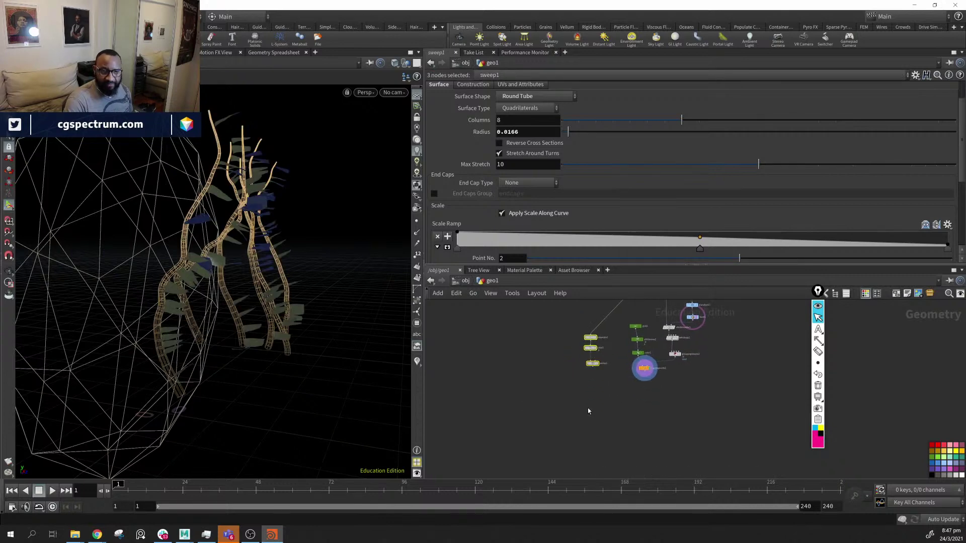
Add a Merge node beneath and between sweep1 and copytopoints1
scroll(617, 386, up, 3)
click(636, 394)
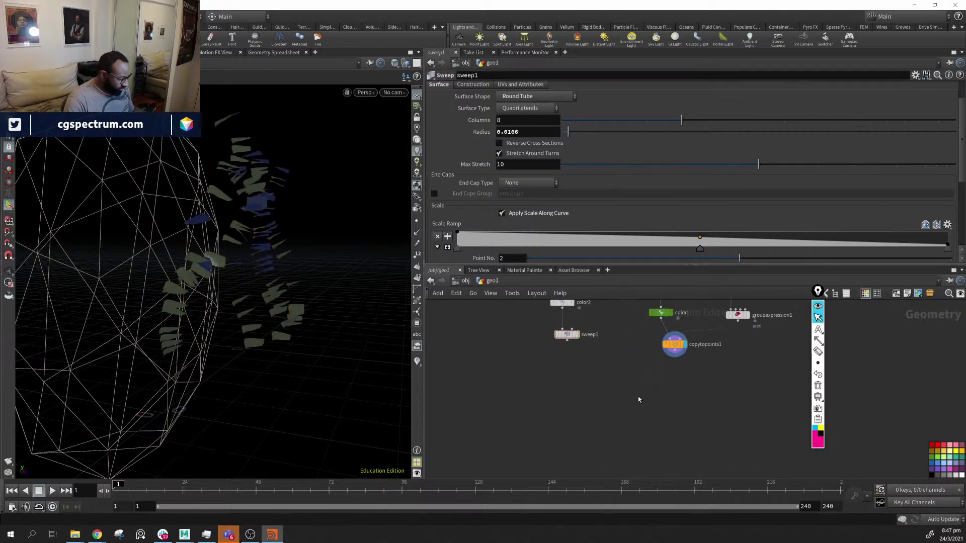
key(Tab)
text(merge)
key(Return)
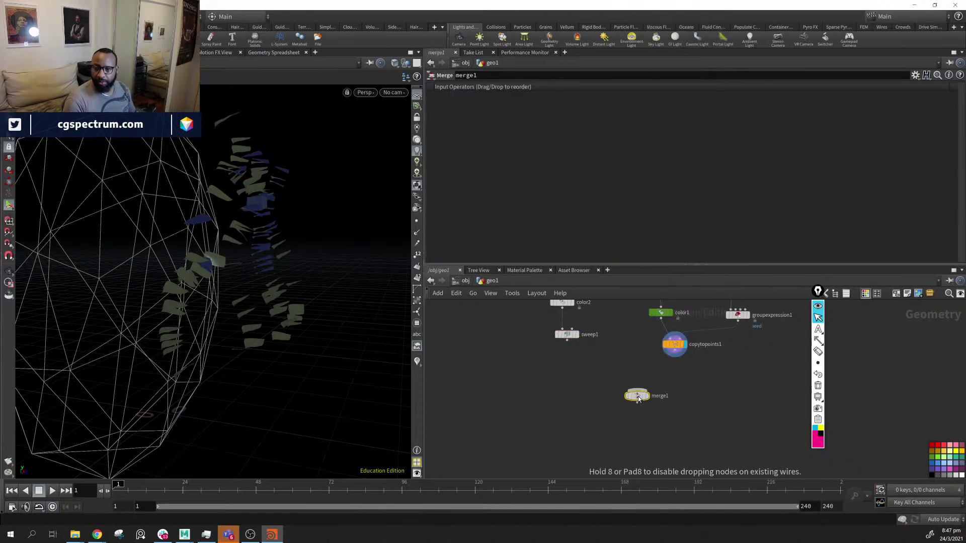
click(638, 396)
drag(637, 396, 639, 405)
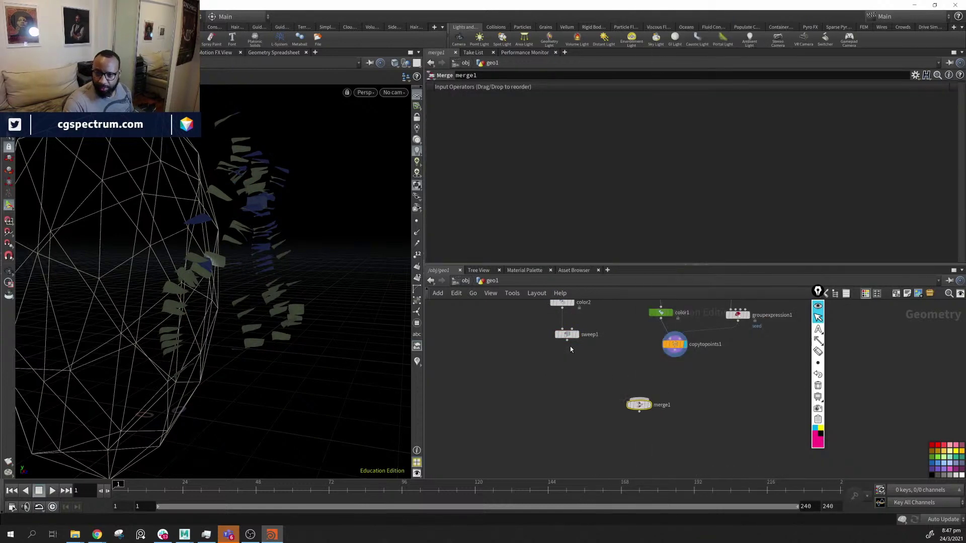
Wire sweep1 and copytopoints1 into merge1, and display the combined stems and leaves
click(567, 341)
click(638, 401)
click(674, 356)
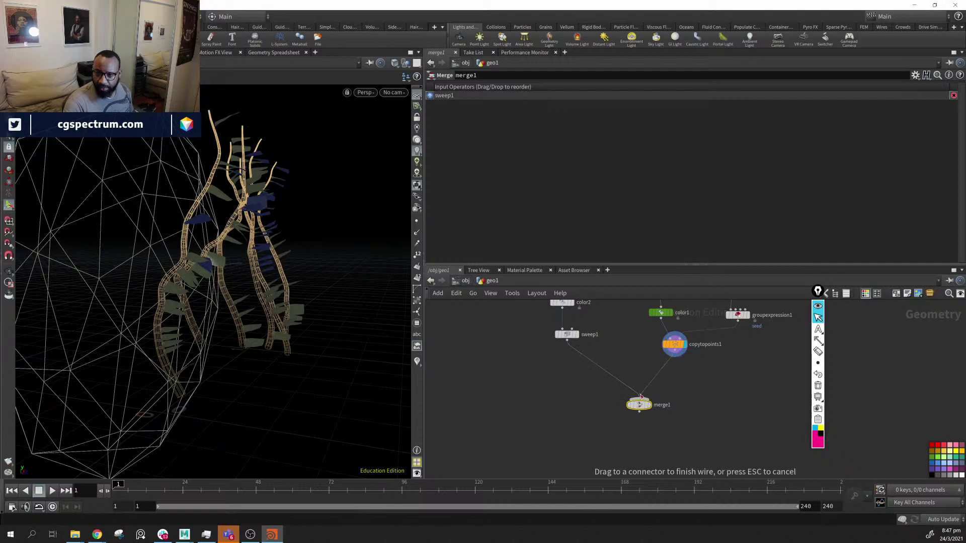
click(647, 408)
click(648, 407)
drag(293, 375, 251, 261)
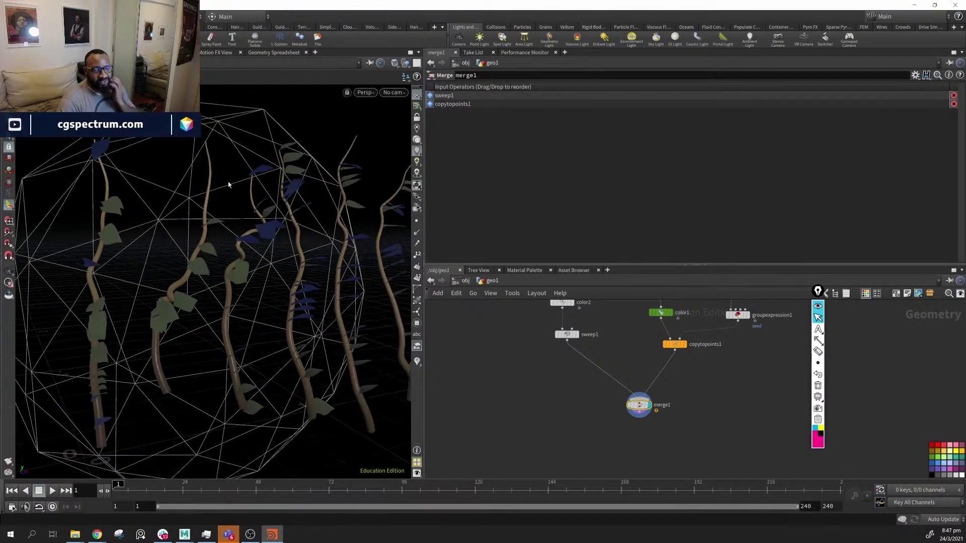
drag(191, 365, 392, 192)
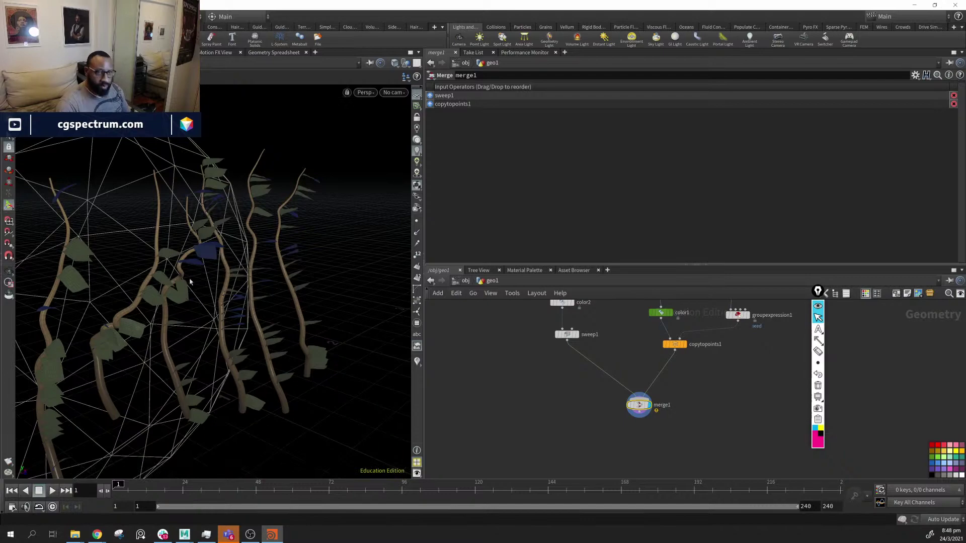
drag(190, 282, 138, 265)
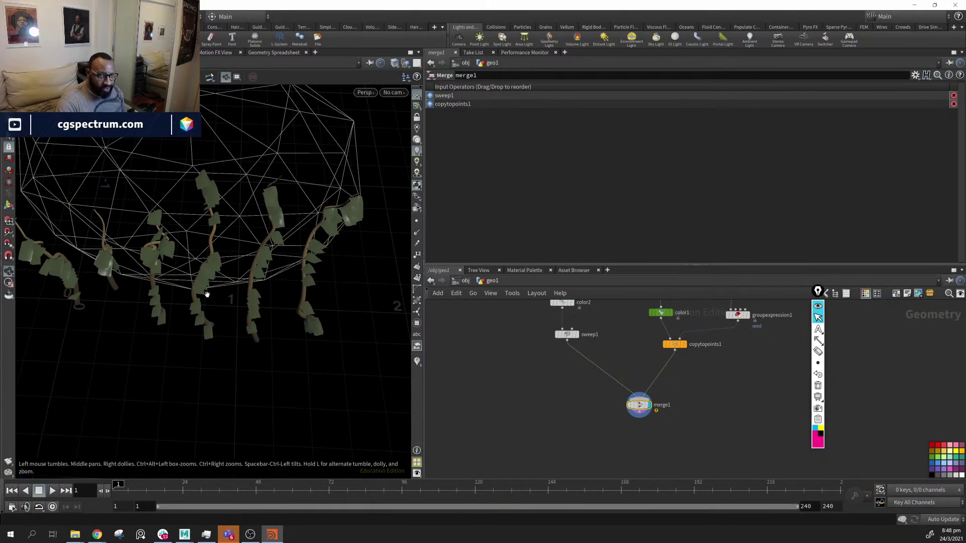
key(space)
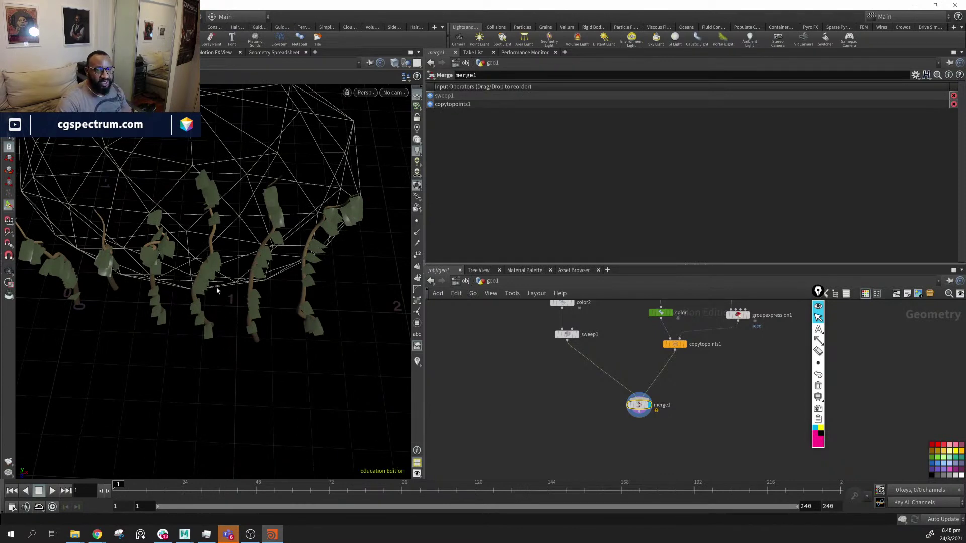
drag(226, 296, 225, 262)
Move sphere1, transform1 and facet1 higher above attribtransfer1, and reposition the wire dot so resample1's input wire runs straight
middle_drag(772, 347, 678, 401)
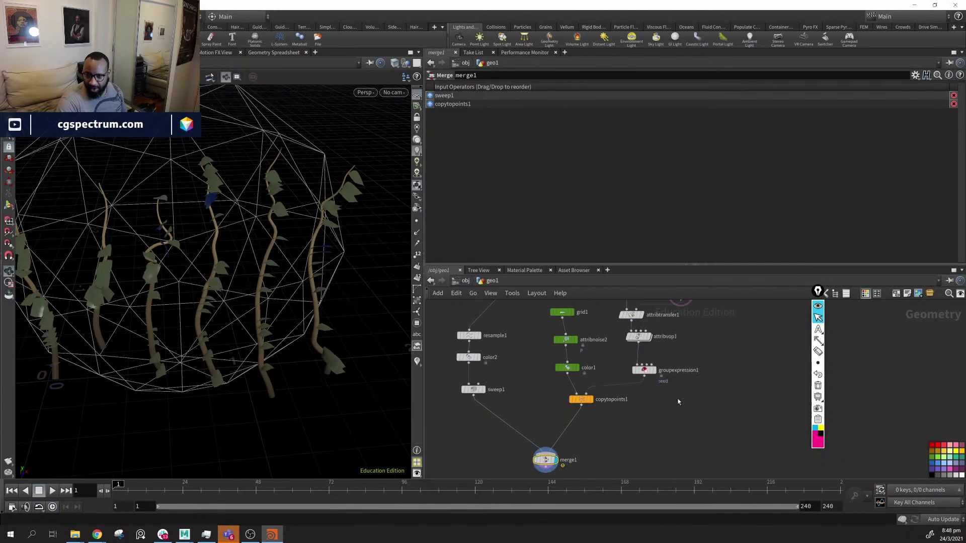
middle_drag(729, 335, 680, 431)
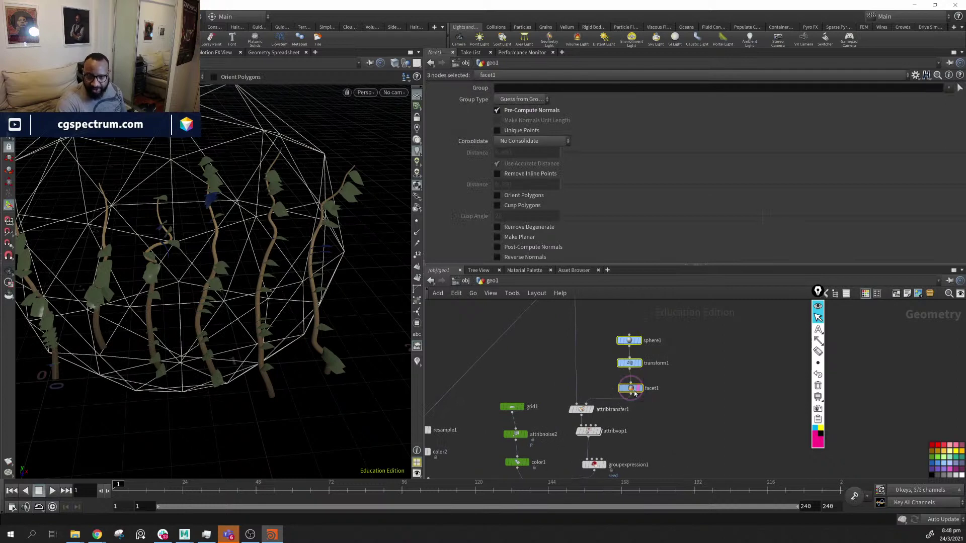
drag(630, 364, 646, 338)
middle_drag(657, 429, 788, 431)
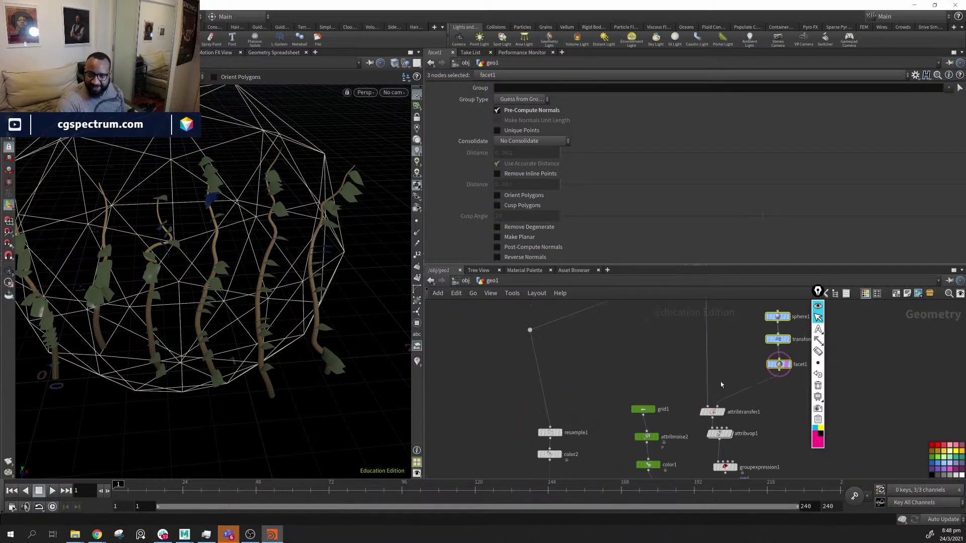
middle_drag(721, 385, 707, 452)
drag(517, 398, 536, 336)
middle_drag(602, 381, 535, 267)
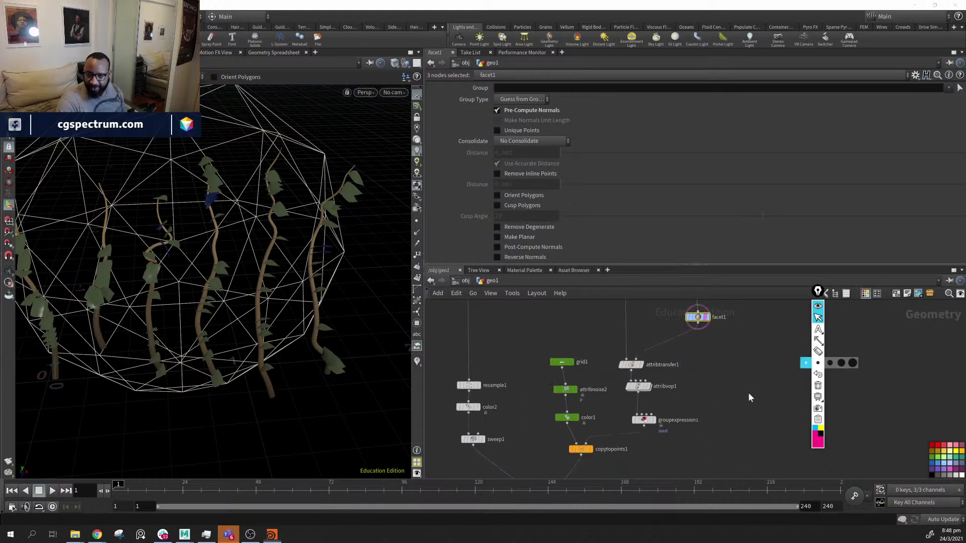
Change the network wiring style to Rounded
middle_drag(738, 348, 678, 403)
key(shift+s)
middle_drag(737, 357, 721, 377)
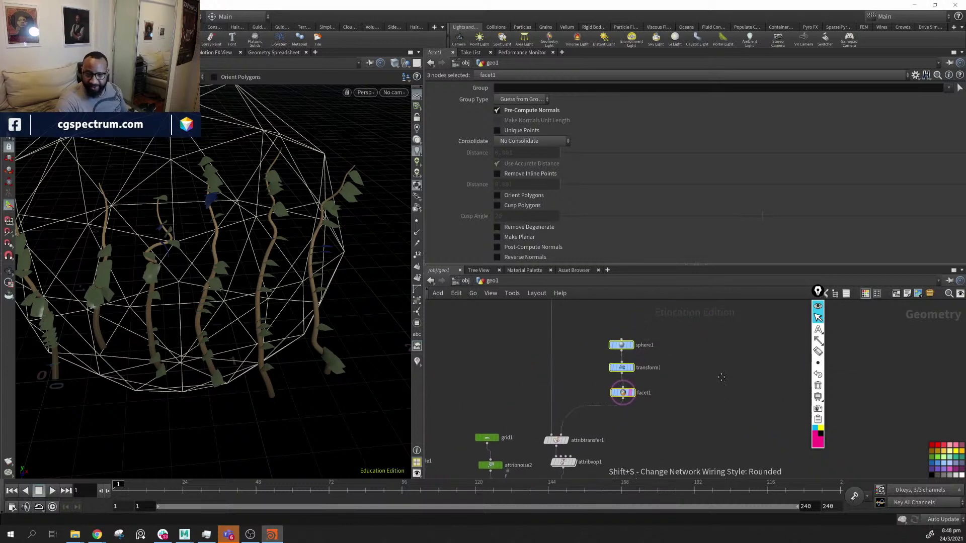
middle_drag(663, 372, 710, 294)
middle_drag(650, 393, 676, 365)
Select attribvop1 and align groupexpression1 more closely beneath it
click(637, 367)
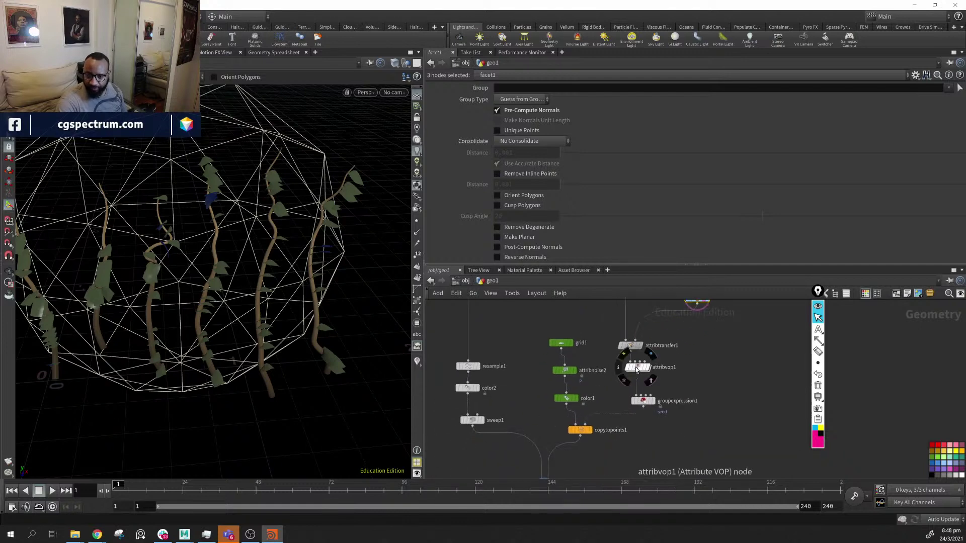
mouse_move(261, 282)
mouse_down()
mouse_move(247, 293)
mouse_move(255, 268)
mouse_up()
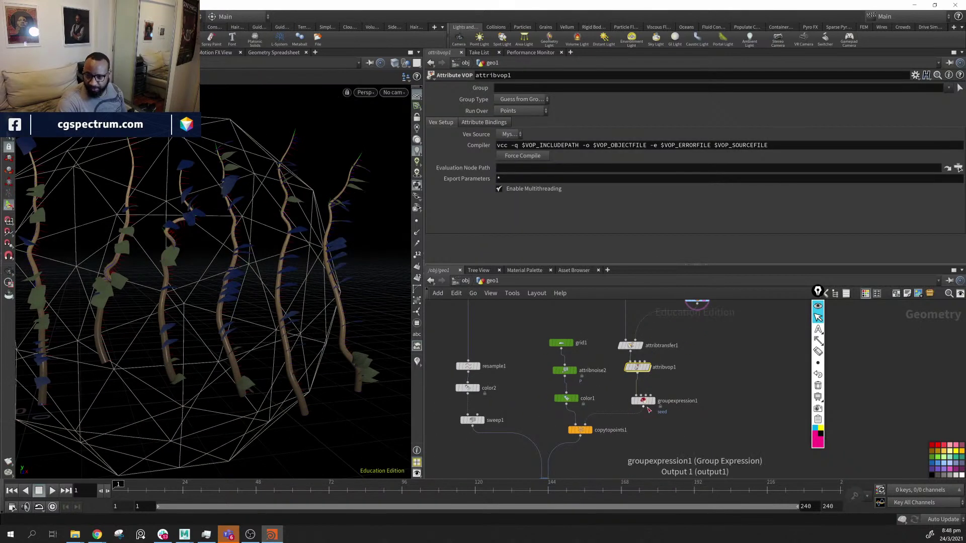
drag(646, 401, 639, 398)
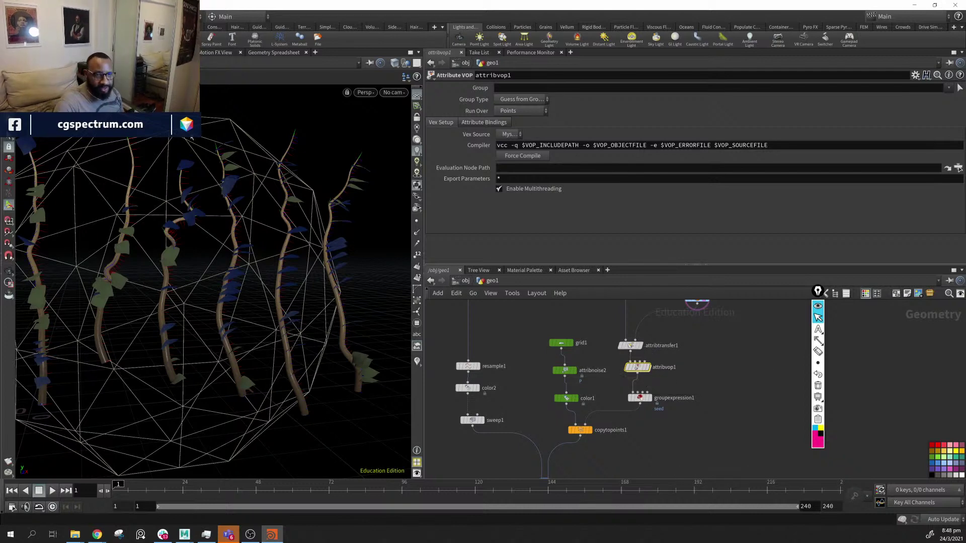
key(Escape)
drag(282, 243, 229, 265)
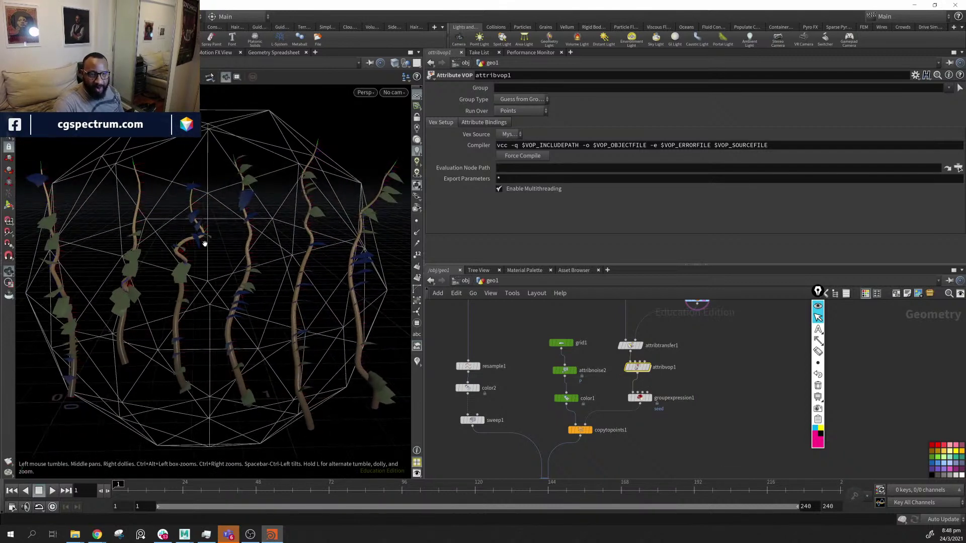
Enter the attribvop1 network and move the geometryvopglobal1 node above the tangentu bind node
double_click(637, 367)
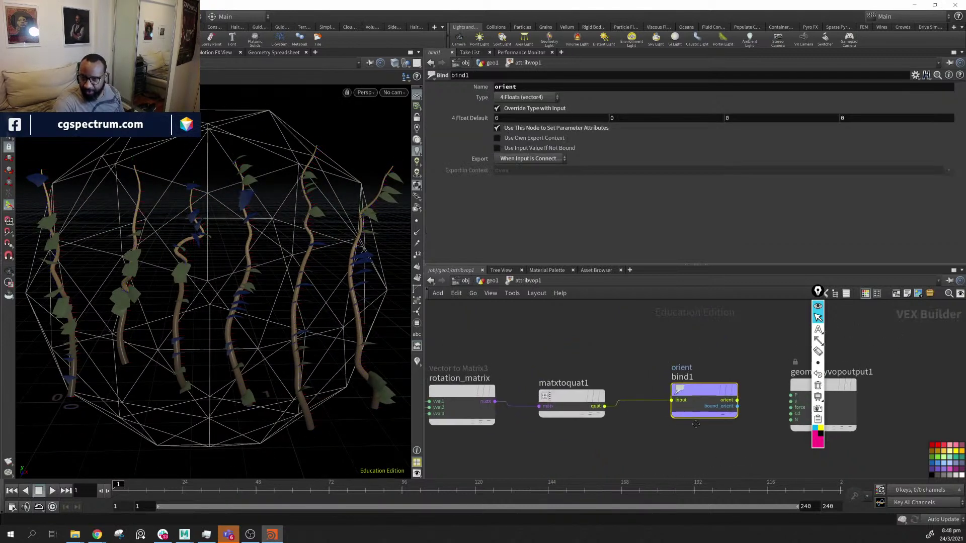
middle_drag(695, 424, 766, 395)
scroll(633, 445, down, 4)
mouse_move(619, 444)
middle_down()
mouse_move(656, 409)
mouse_move(707, 406)
mouse_move(633, 437)
middle_up()
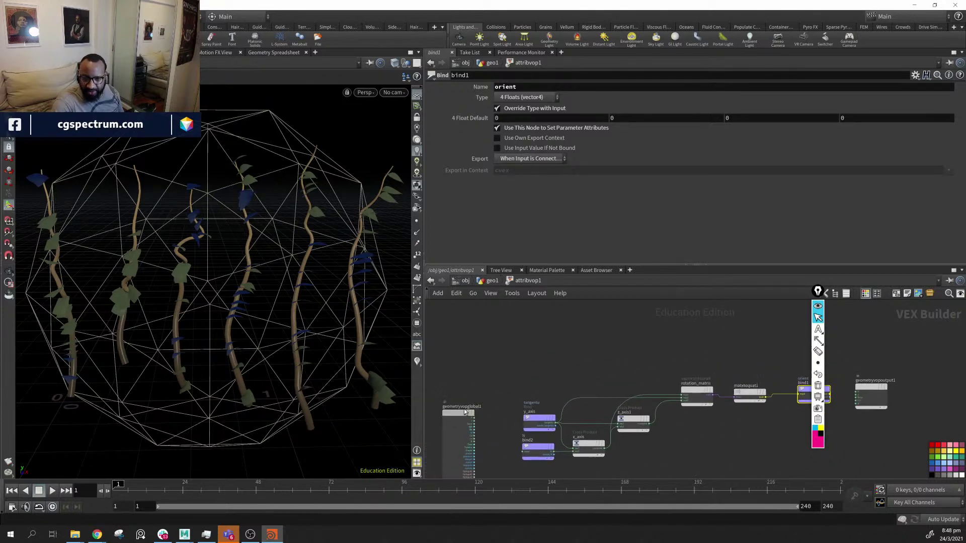
drag(455, 408, 533, 328)
scroll(574, 352, up, 5)
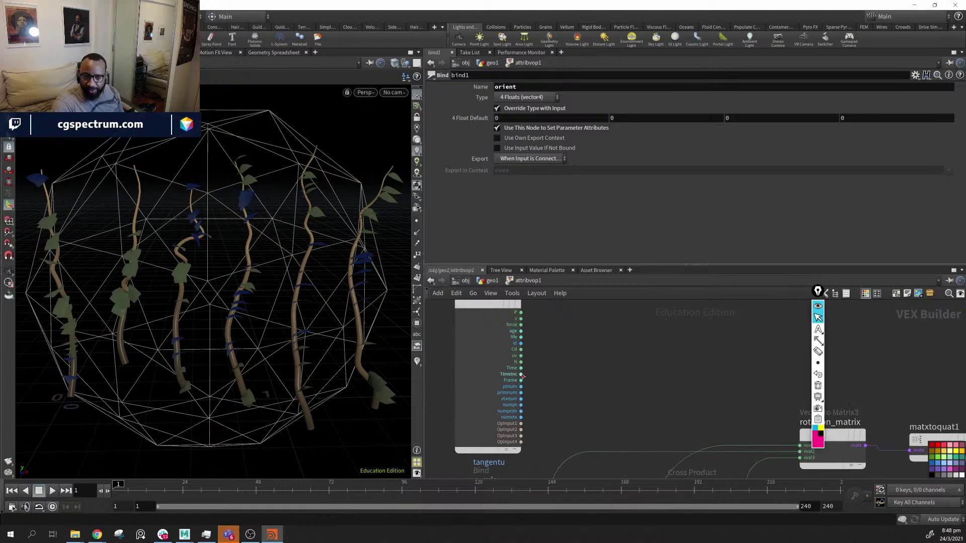
middle_drag(547, 342, 535, 342)
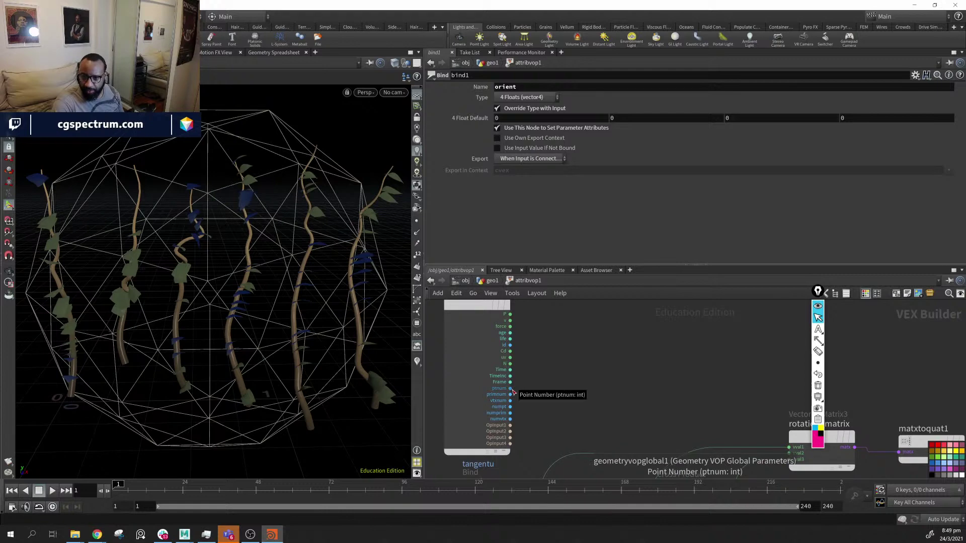
middle_drag(585, 390, 588, 388)
key(Tab)
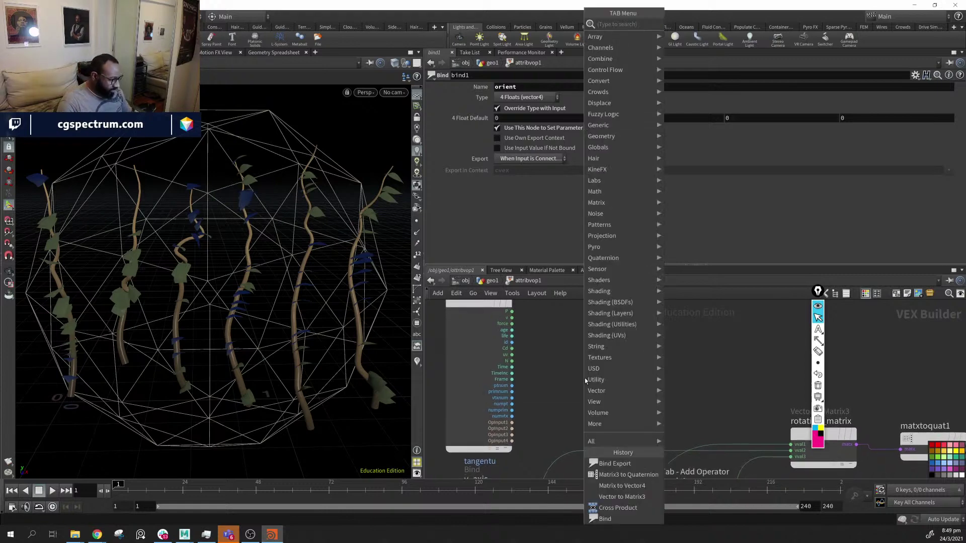
text(rand)
key(Return)
click(584, 380)
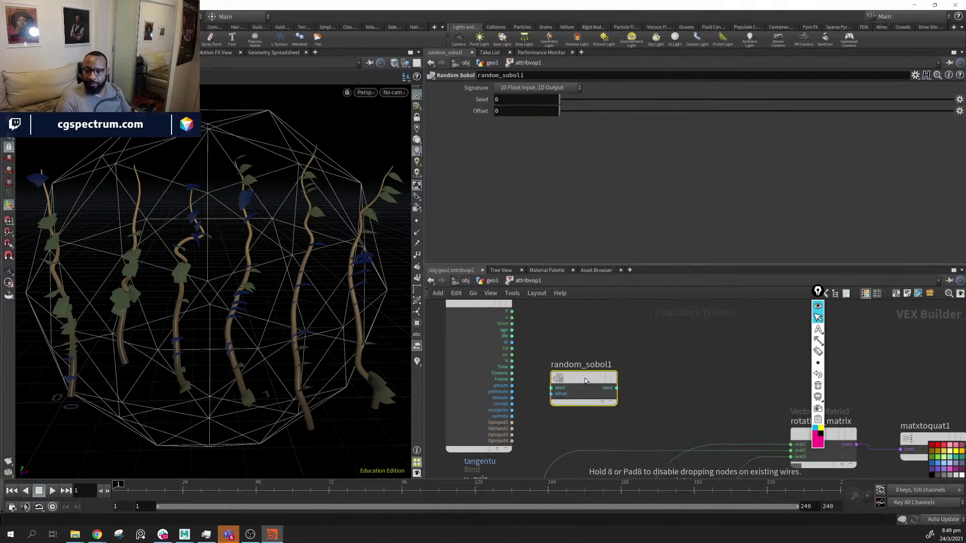
key(Tab)
key(Escape)
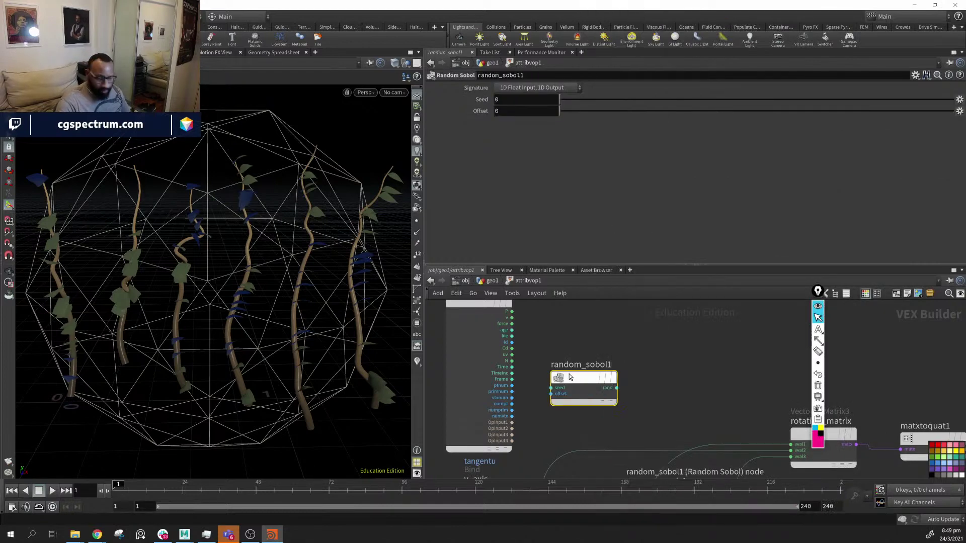
key(Delete)
Add a Random node beside geometryvopglobal1 and wire the numpt output into its pos input
key(Tab)
text(re)
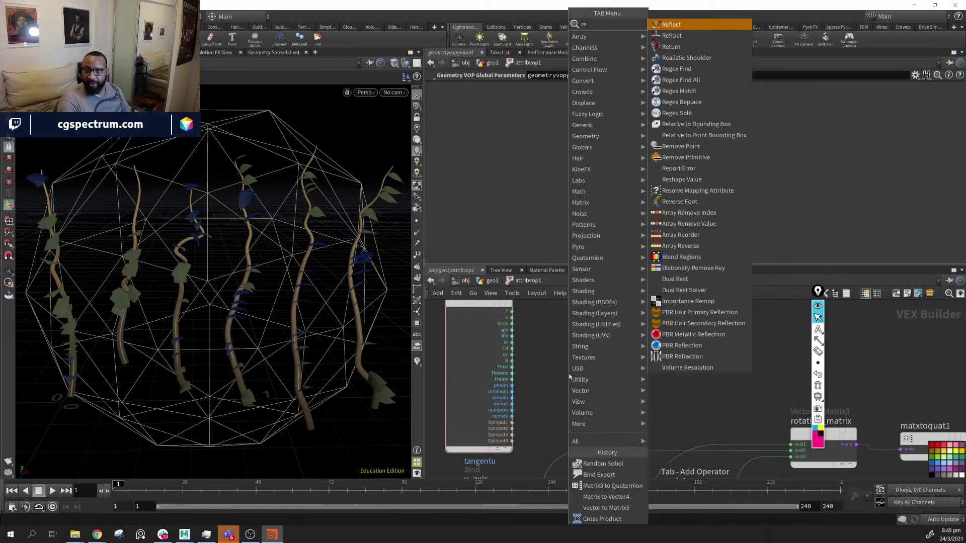
key(BackSpace)
key(BackSpace)
text(re)
key(BackSpace)
key(BackSpace)
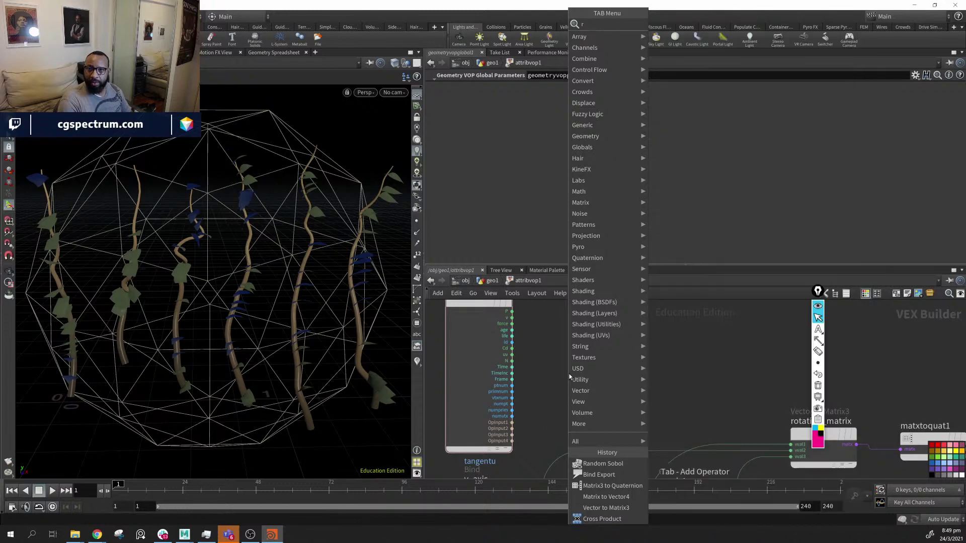
text(re)
key(BackSpace)
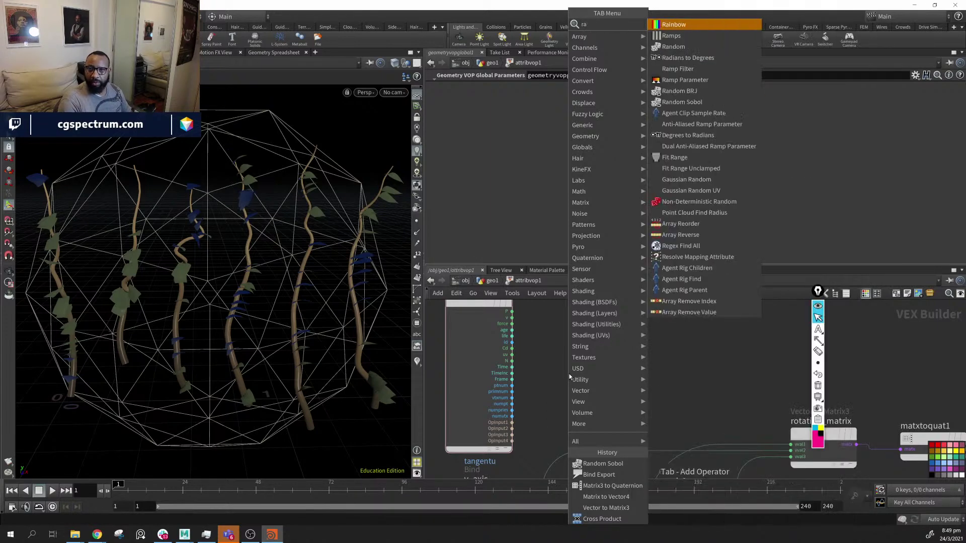
text(t)
key(BackSpace)
key(BackSpace)
text(ran)
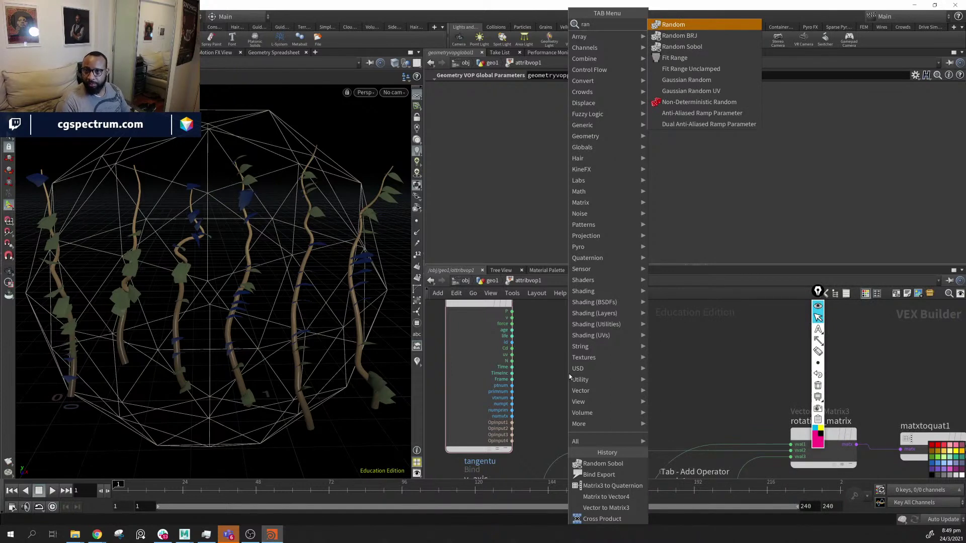
key(Return)
click(568, 373)
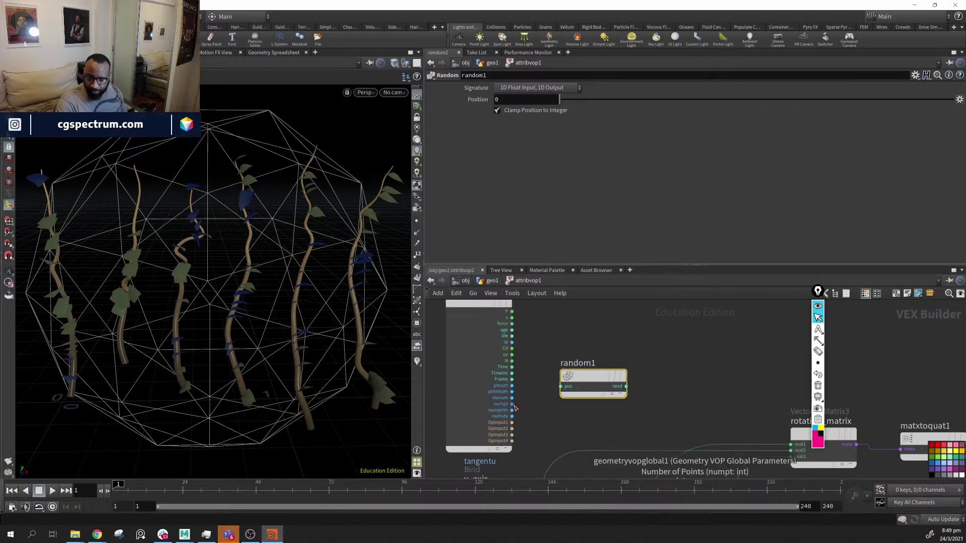
drag(512, 404, 637, 364)
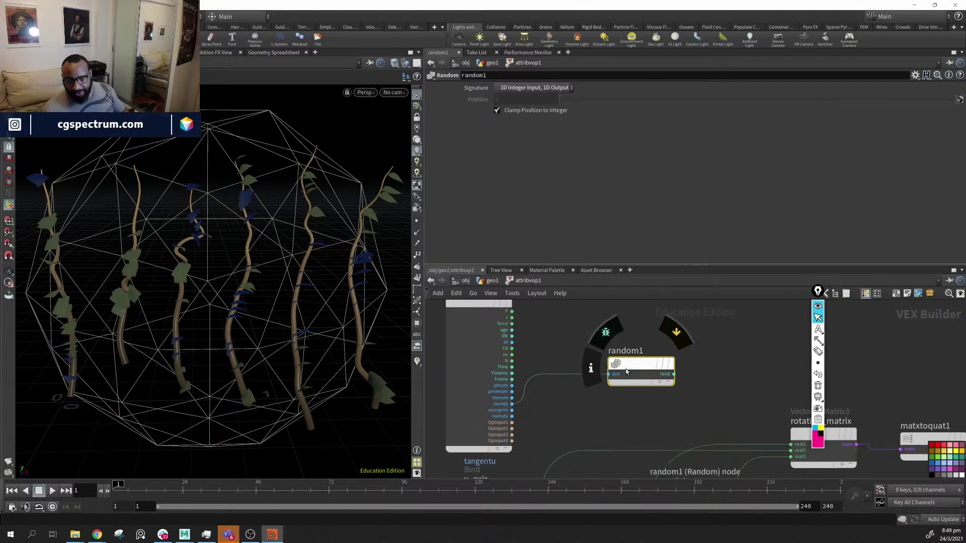
Add a Quaternion node above rotation_matrix and wire random1's rand output into its angle input
middle_drag(747, 374, 678, 376)
middle_drag(726, 338, 661, 362)
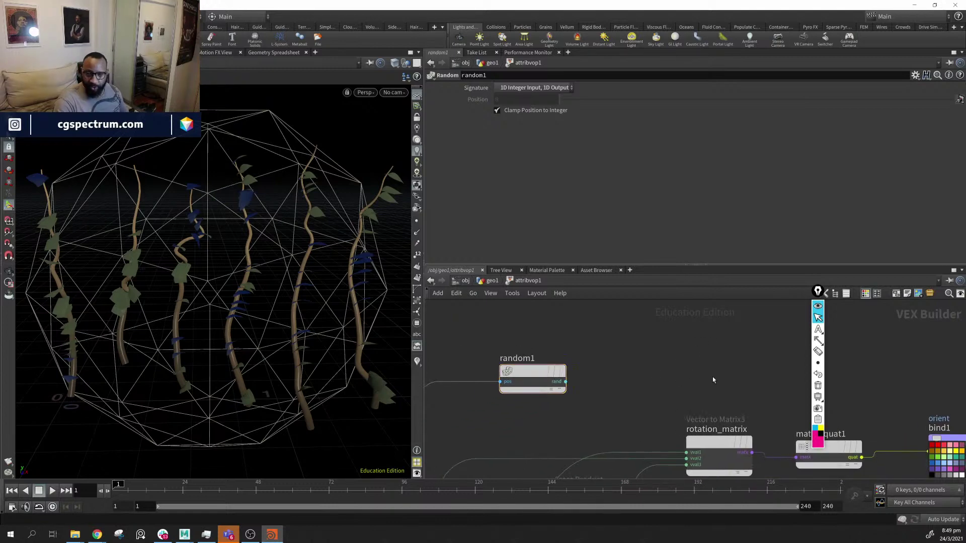
key(Tab)
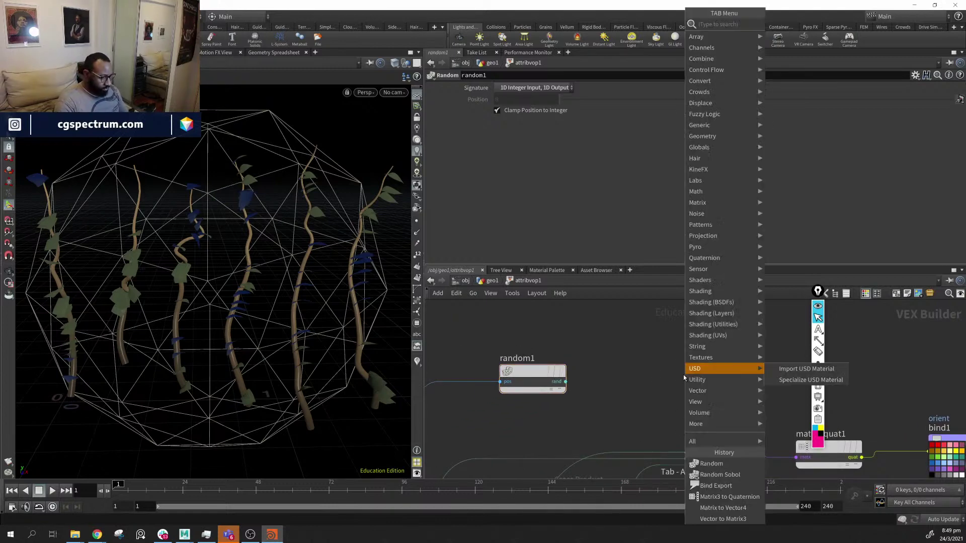
mouse_move(711, 336)
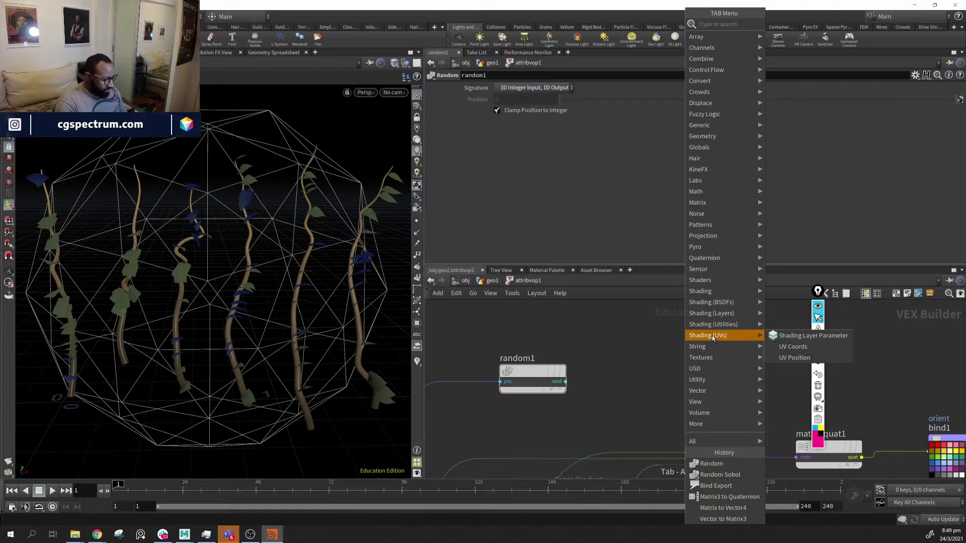
text(q)
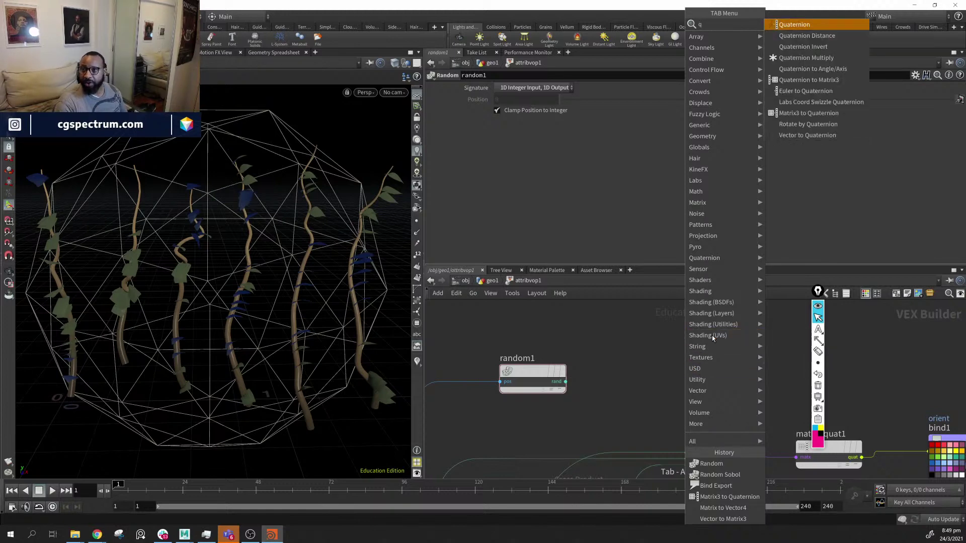
key(Return)
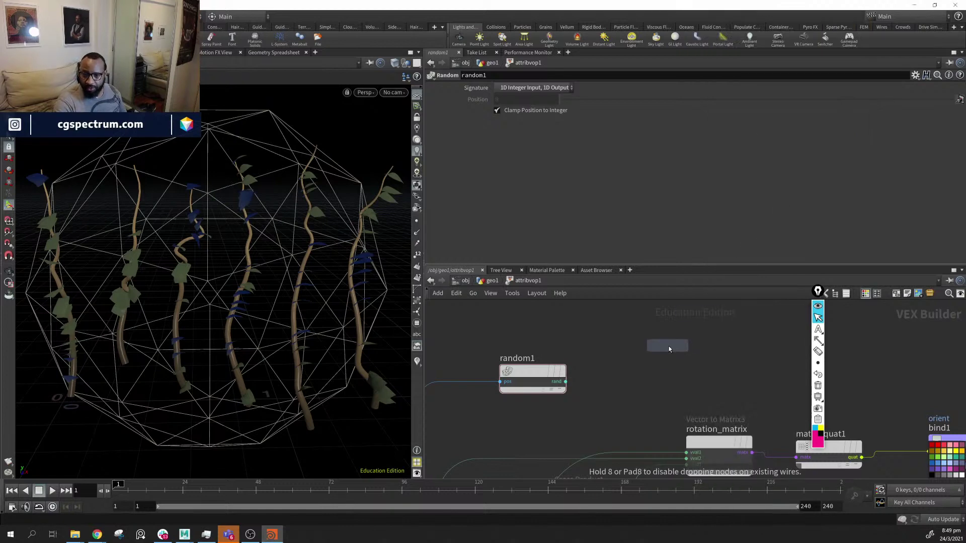
click(668, 349)
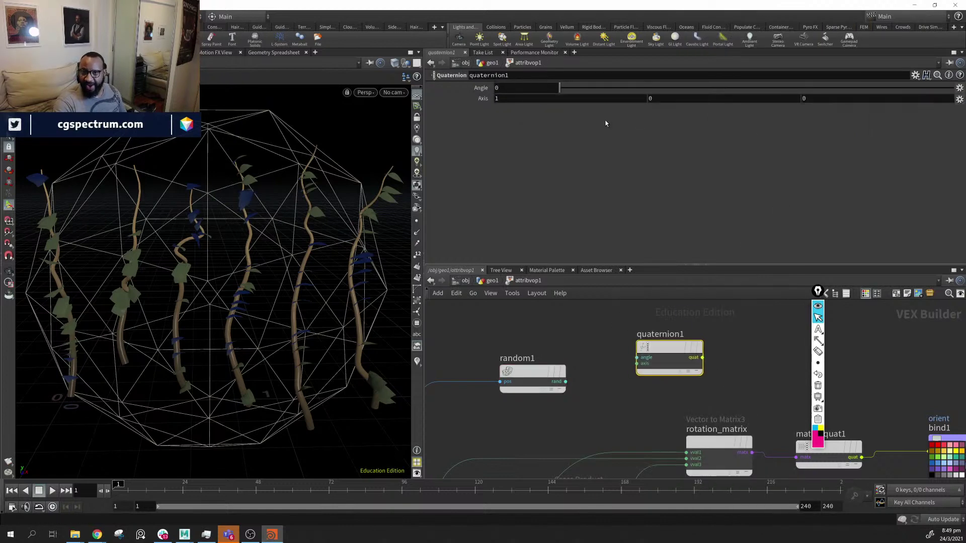
drag(566, 381, 637, 358)
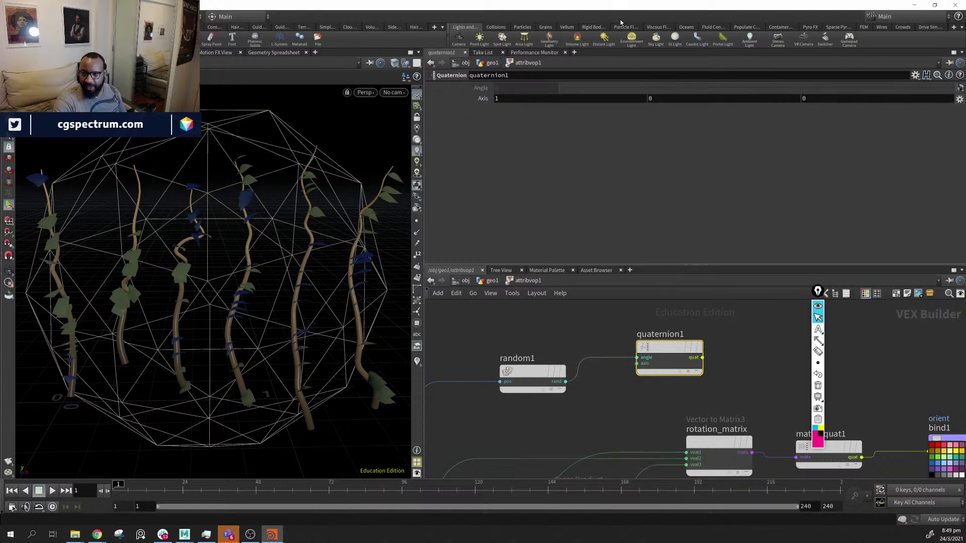
Set quaternion1's axis to 0, 1, 0
double_click(550, 101)
text(0)
key(Return)
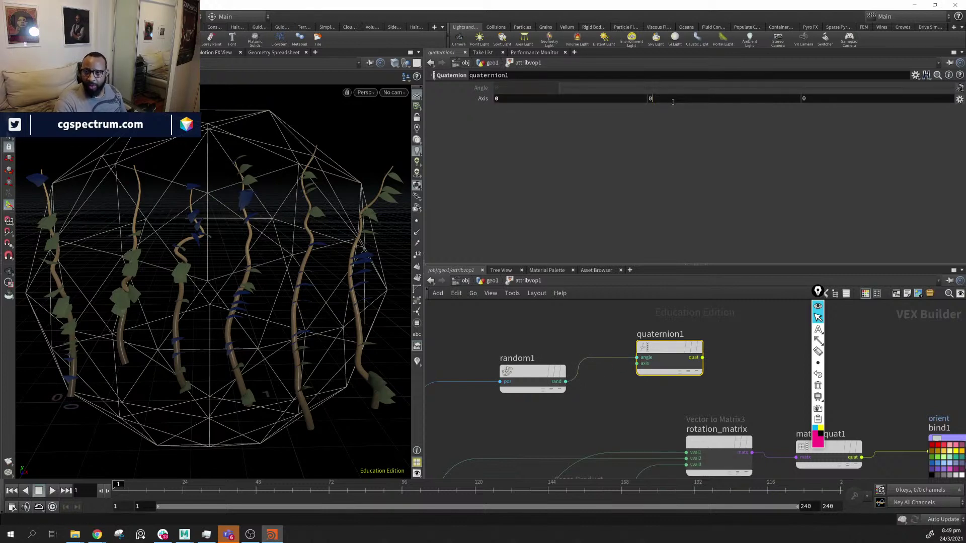
double_click(673, 99)
text(1)
key(Return)
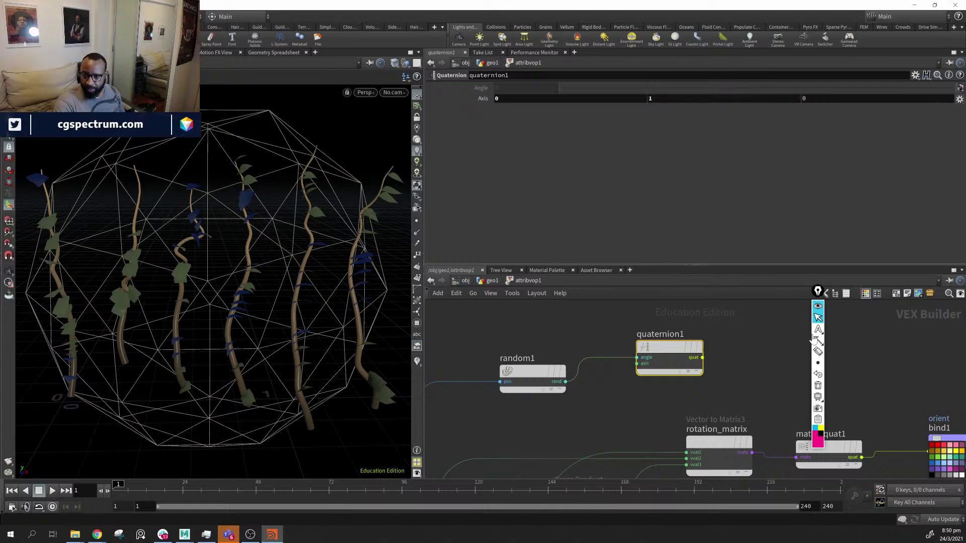
Move quaternion1 above matxtoquat1, and shift bind1 and geometryvopoutput1 away from matxtoquat1 to make room for another node
mouse_move(850, 348)
middle_down()
mouse_move(686, 336)
mouse_move(608, 354)
mouse_move(807, 347)
middle_up()
drag(621, 340, 751, 348)
middle_drag(854, 379, 606, 381)
drag(677, 438, 691, 429)
drag(511, 351, 537, 382)
middle_drag(607, 380, 512, 322)
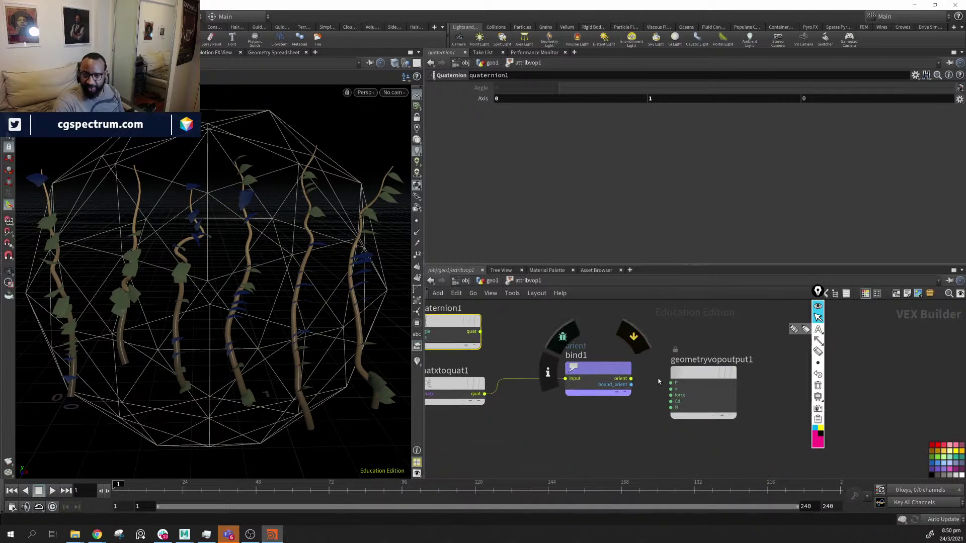
drag(697, 373, 777, 367)
drag(594, 372, 689, 381)
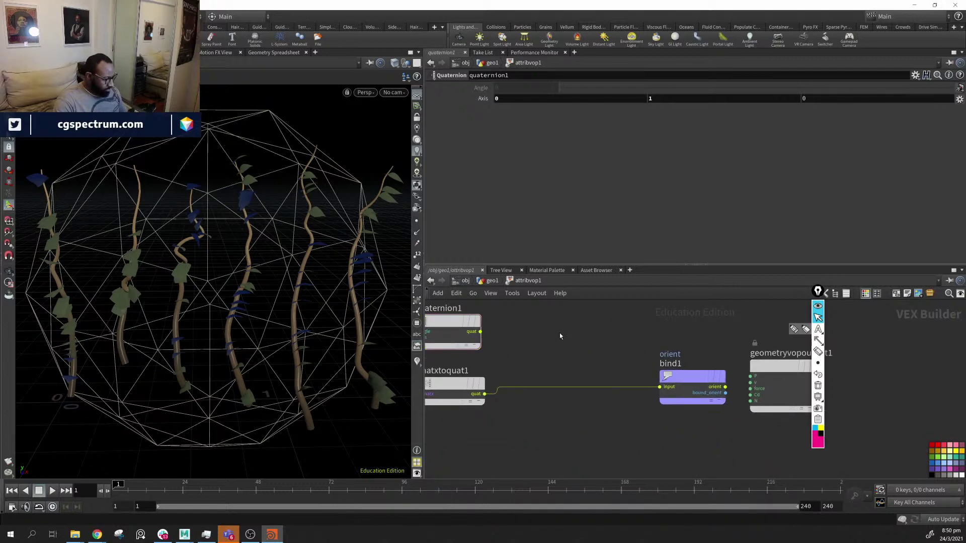
Add a Quaternion Multiply node combining the quaternion1 and matxtoquat1 outputs, and wire its product into bind1's input
key(Tab)
text(qm)
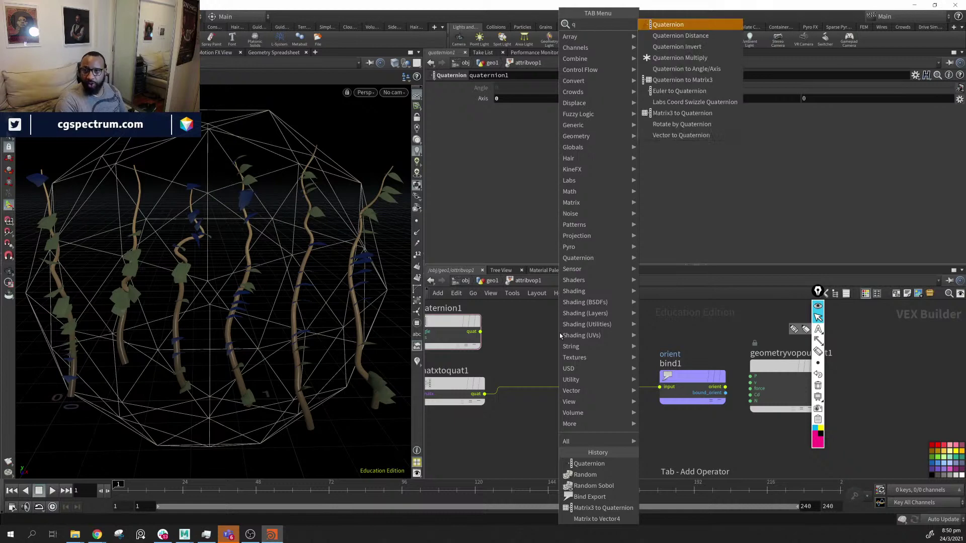
key(Return)
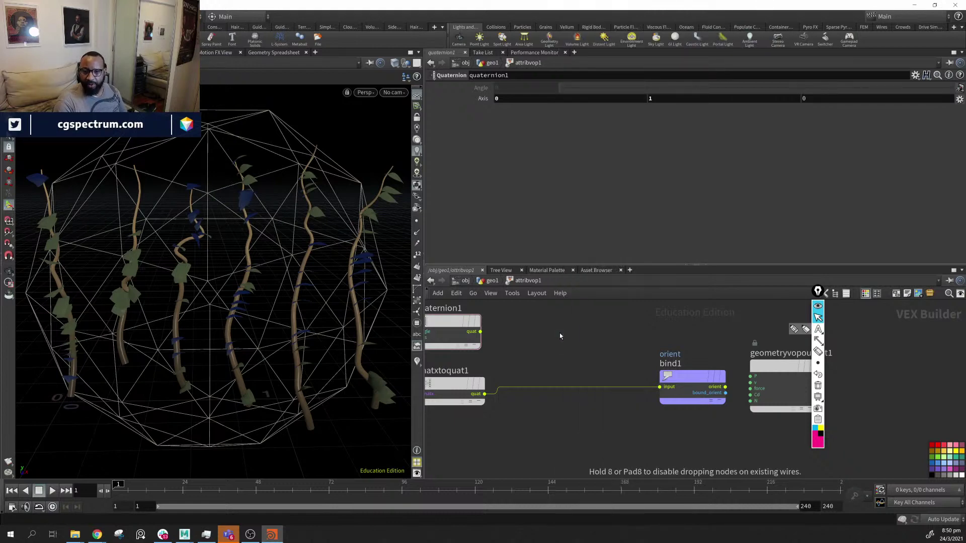
click(560, 333)
drag(480, 331, 526, 342)
mouse_move(484, 394)
mouse_down()
mouse_move(525, 349)
mouse_move(484, 394)
mouse_up()
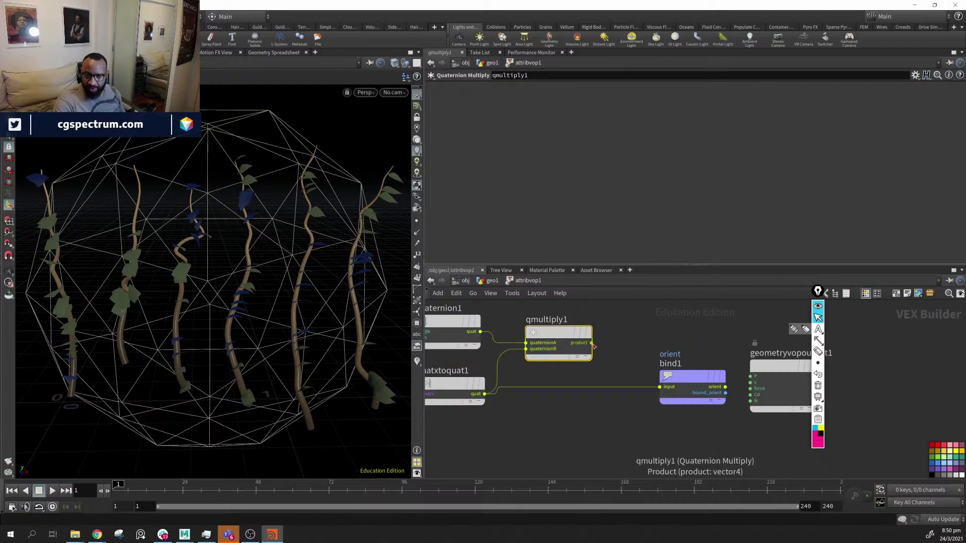
drag(591, 342, 659, 388)
Try toggling Clamp Position to Integer on random1 and examine how the leaves react
drag(125, 241, 270, 315)
middle_drag(666, 439, 956, 401)
scroll(545, 302, down, 1)
middle_drag(545, 301, 745, 379)
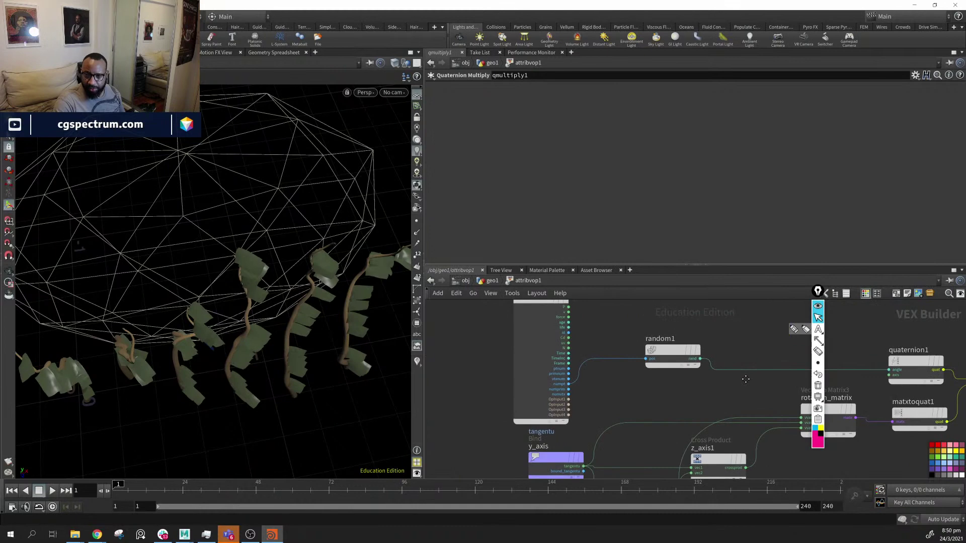
click(672, 354)
middle_drag(620, 376, 618, 393)
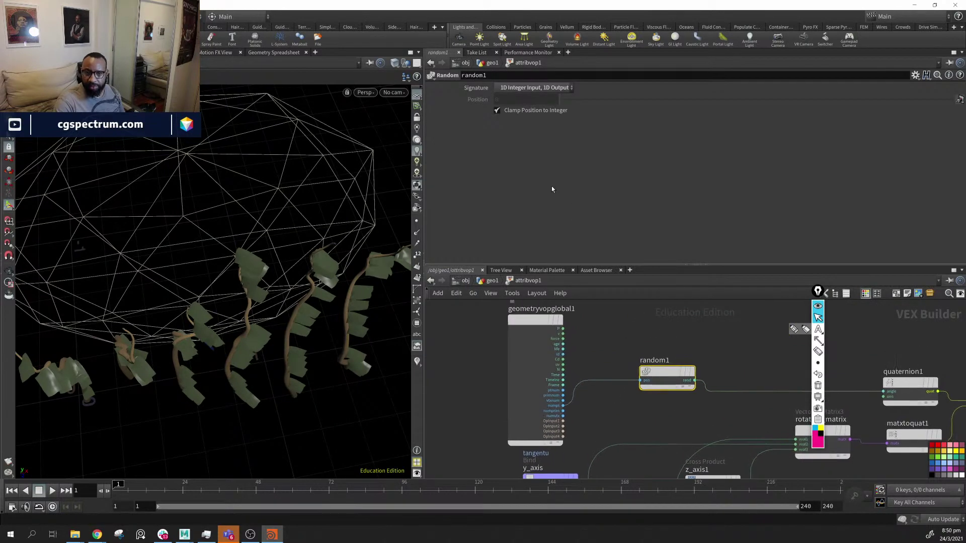
click(497, 110)
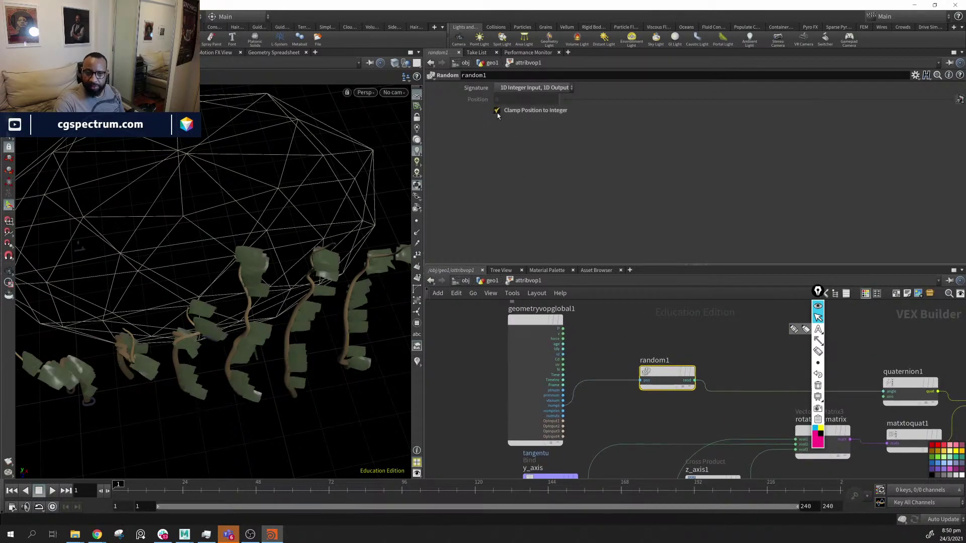
drag(282, 262, 332, 274)
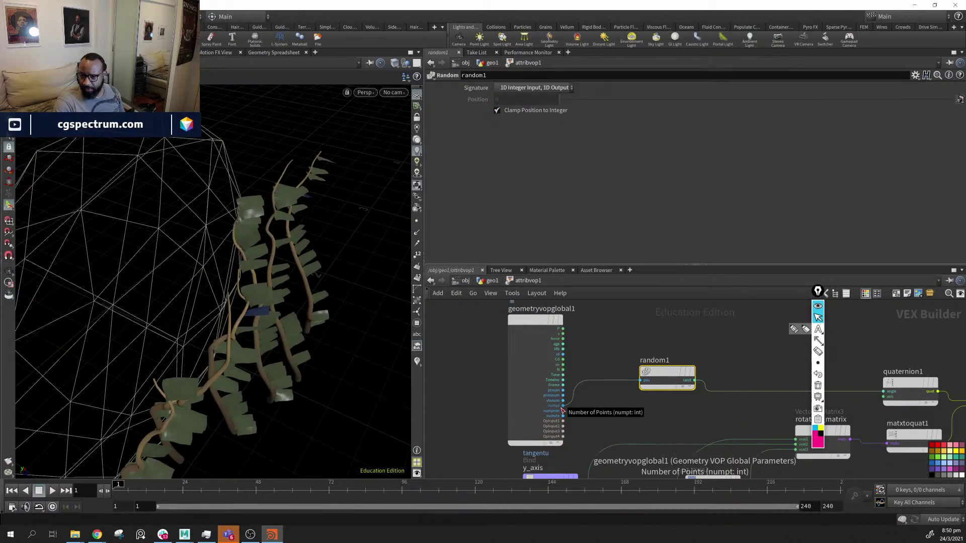
Replace random1's pos input with geometryvopglobal1's ptnum output and reposition random1 slightly closer to the globals node
scroll(570, 397, up, 2)
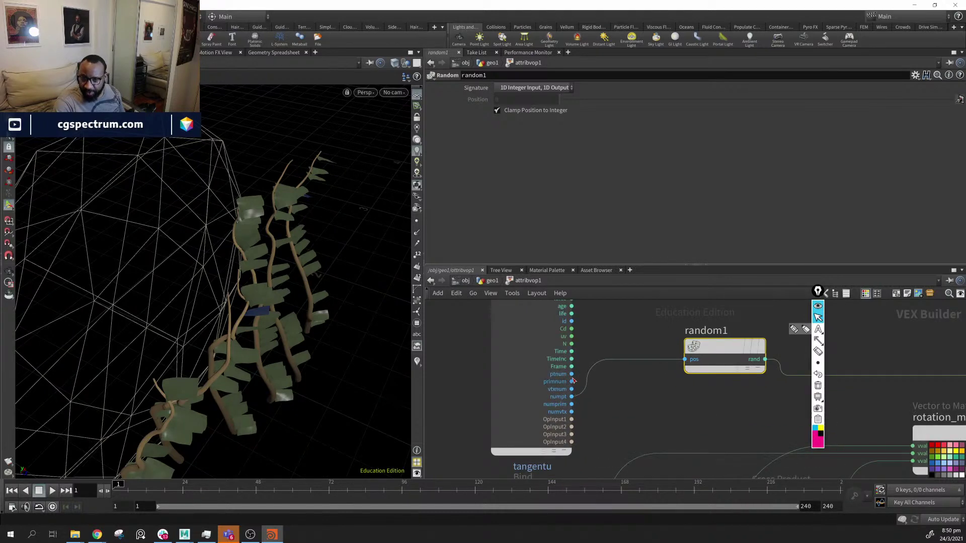
drag(572, 374, 694, 361)
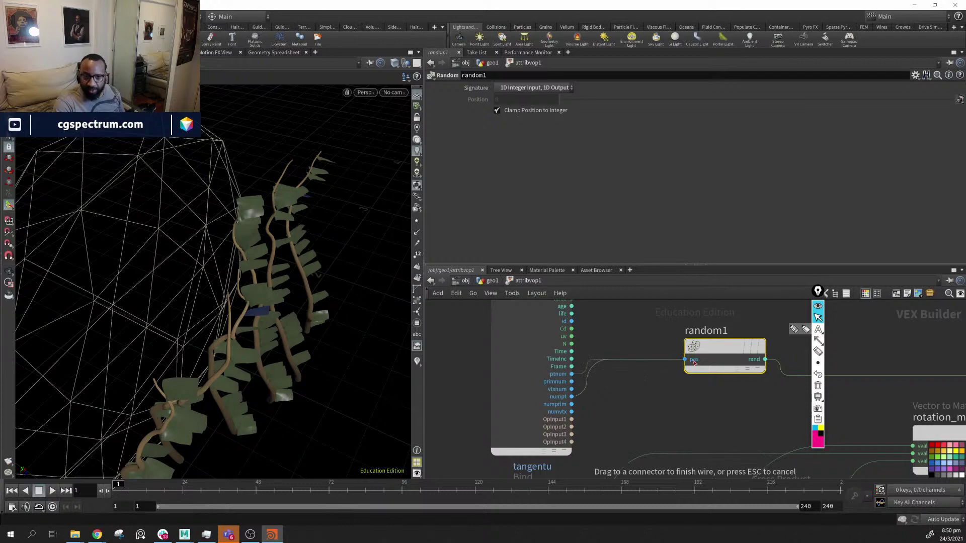
alt+drag(323, 366, 297, 358)
drag(710, 351, 673, 359)
Examine the leaf rotation around the stems from several angles and bring up quaternion1's parameters
middle_drag(713, 392, 519, 392)
alt+middle_drag(283, 327, 277, 311)
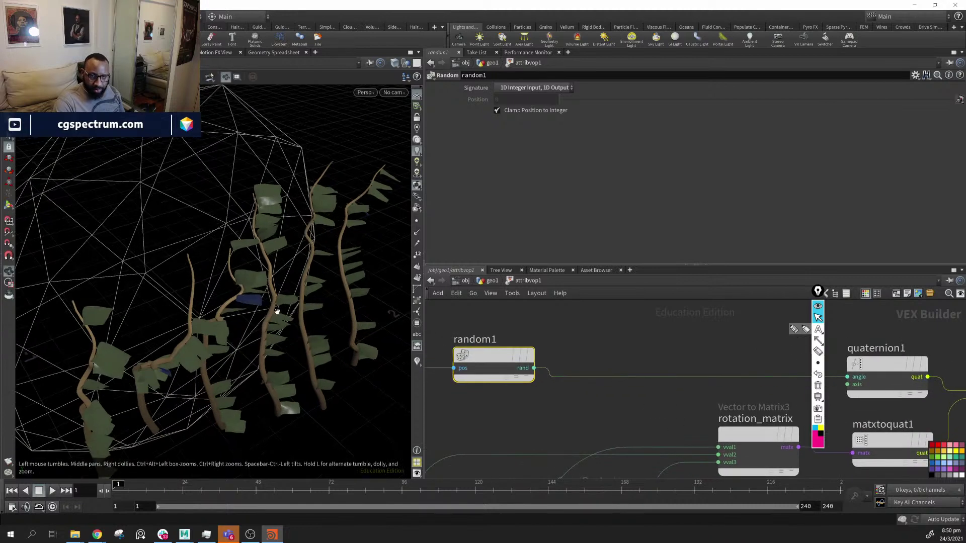
drag(276, 311, 352, 327)
click(886, 364)
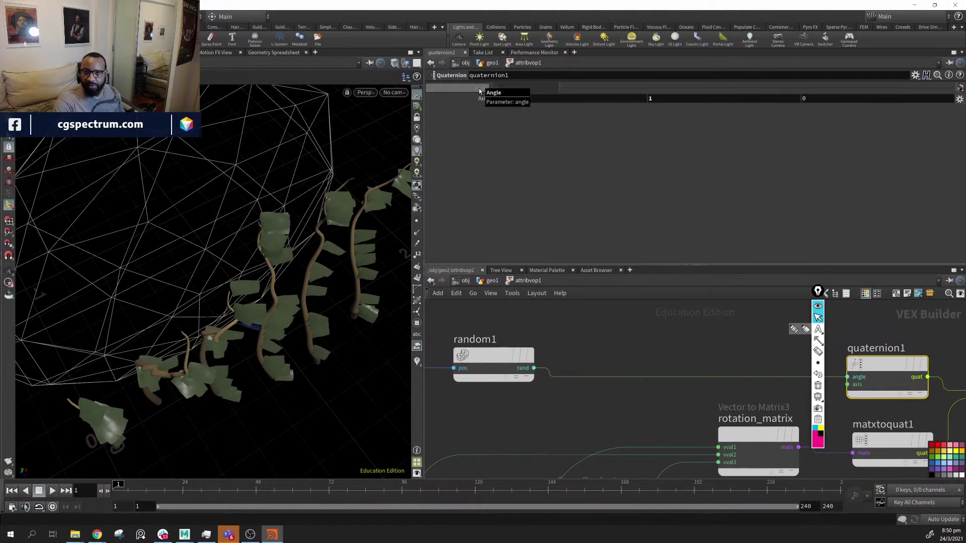
Disconnect random1's output from quaternion1's angle input and bring up quaternion1's parameters
middle_drag(648, 370, 575, 364)
middle_drag(691, 344, 651, 343)
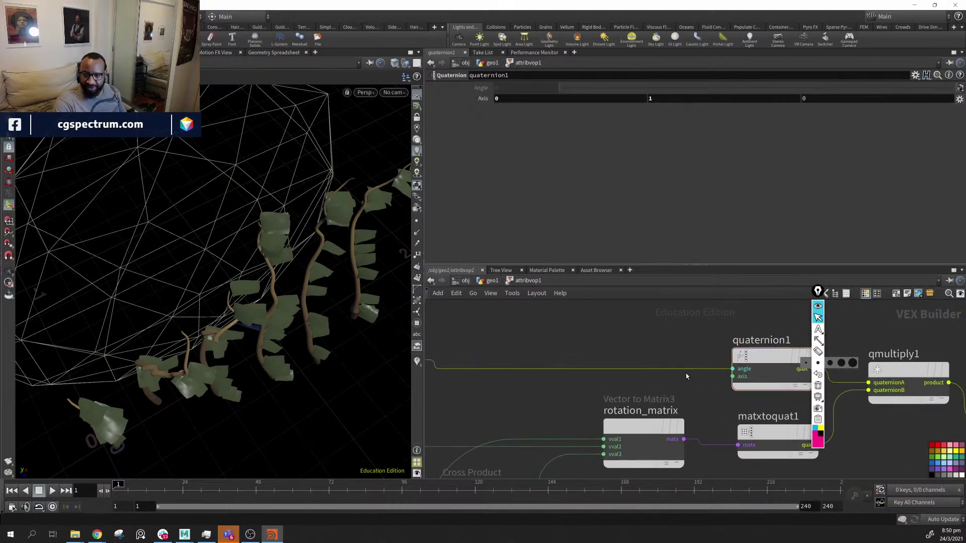
key(Delete)
click(778, 358)
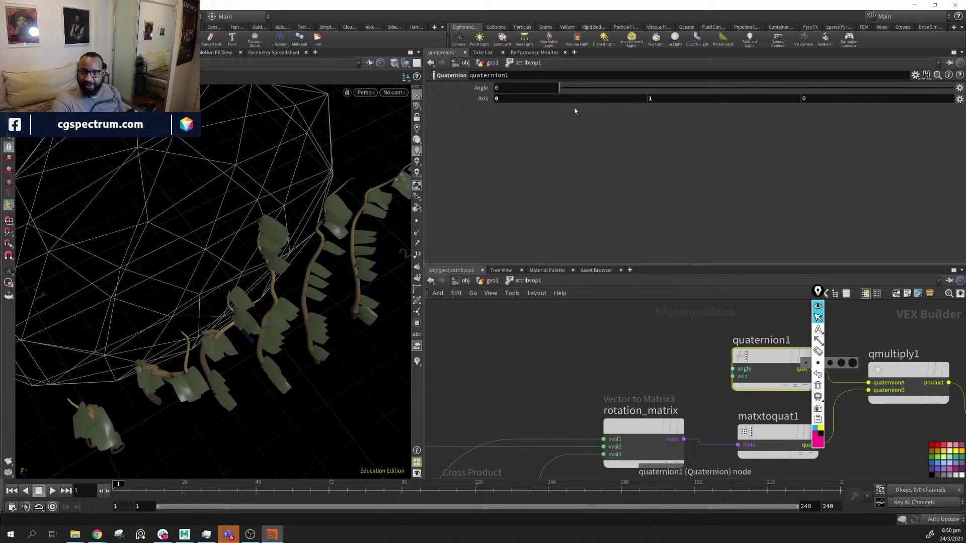
Try different Angle values on quaternion1 to rotate the leaves around the stems, ending with -1
drag(563, 91, 626, 89)
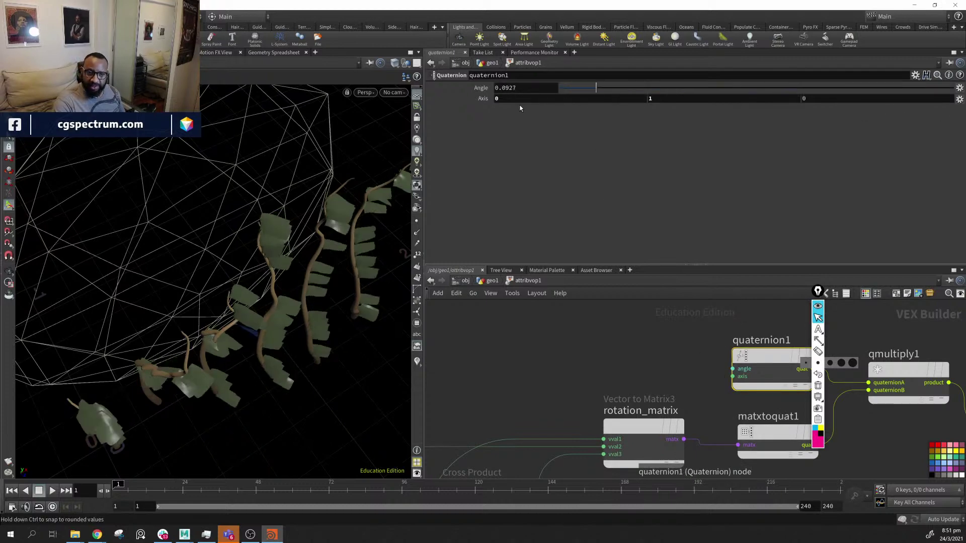
drag(743, 122, 339, 114)
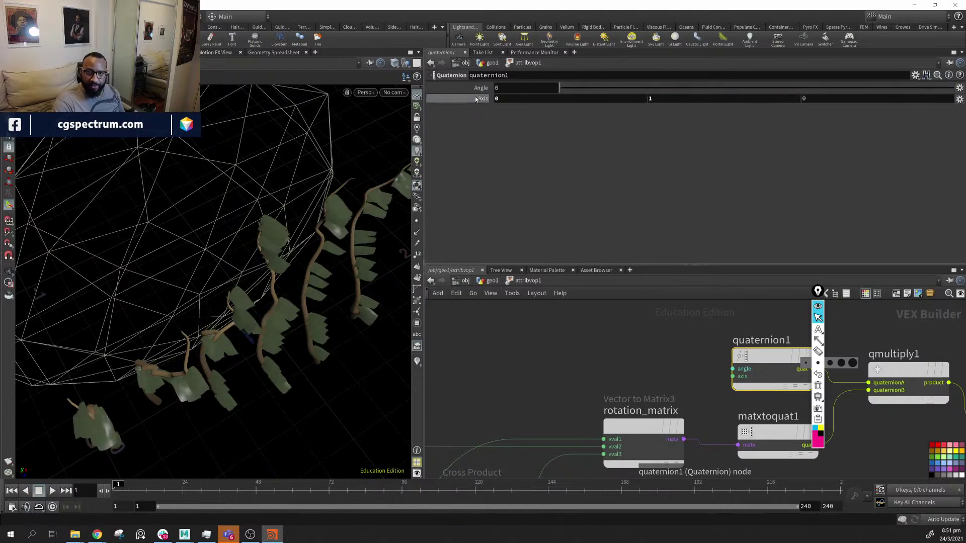
double_click(528, 91)
text(-1)
key(Return)
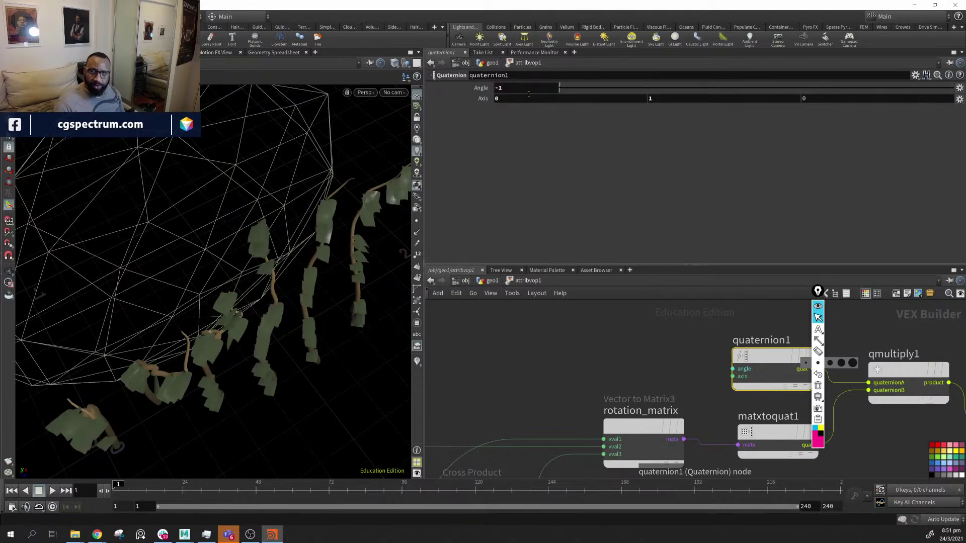
Add a Fit Range node between random1 and quaternion1 and wire random1's rand output into its val input
alt+middle_drag(234, 288, 215, 267)
middle_drag(486, 392, 724, 375)
middle_drag(612, 336, 480, 369)
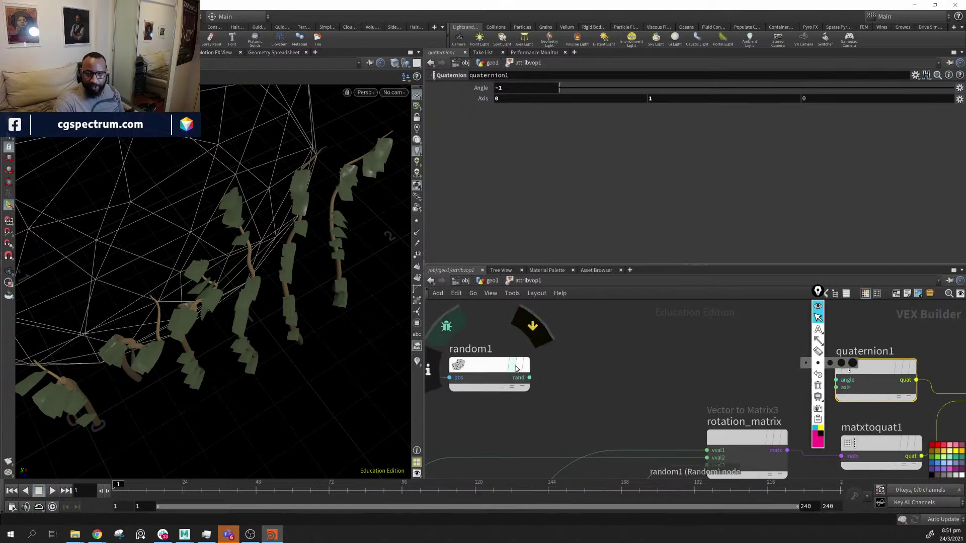
middle_drag(624, 372, 594, 372)
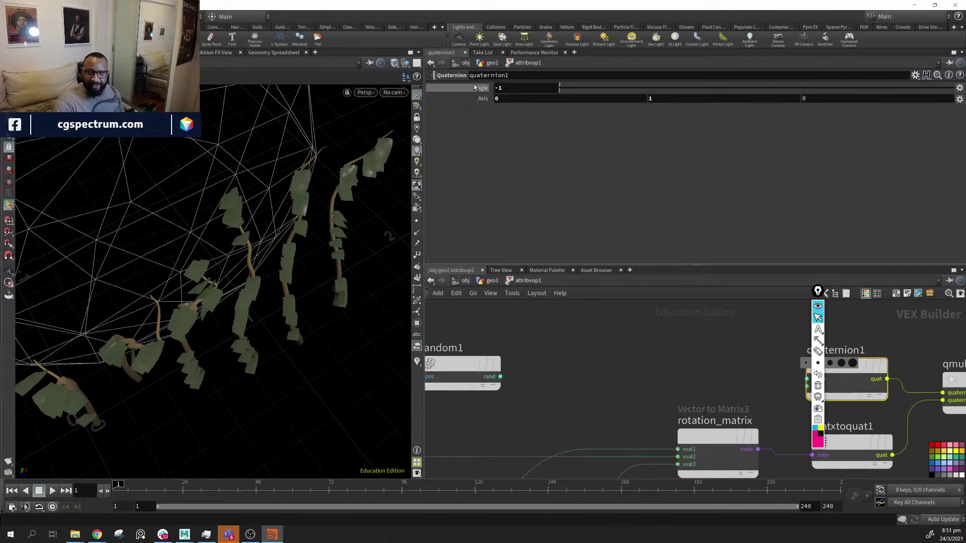
key(Tab)
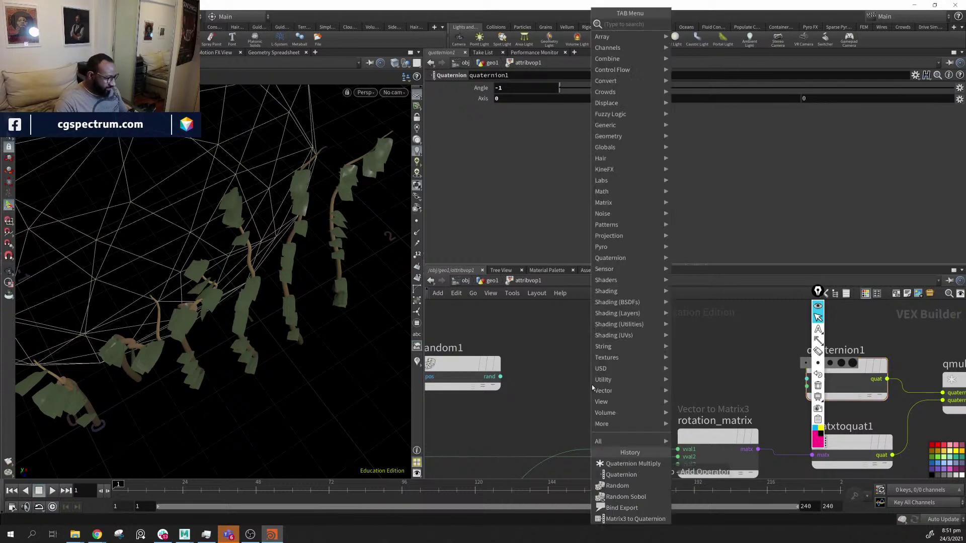
text(fir)
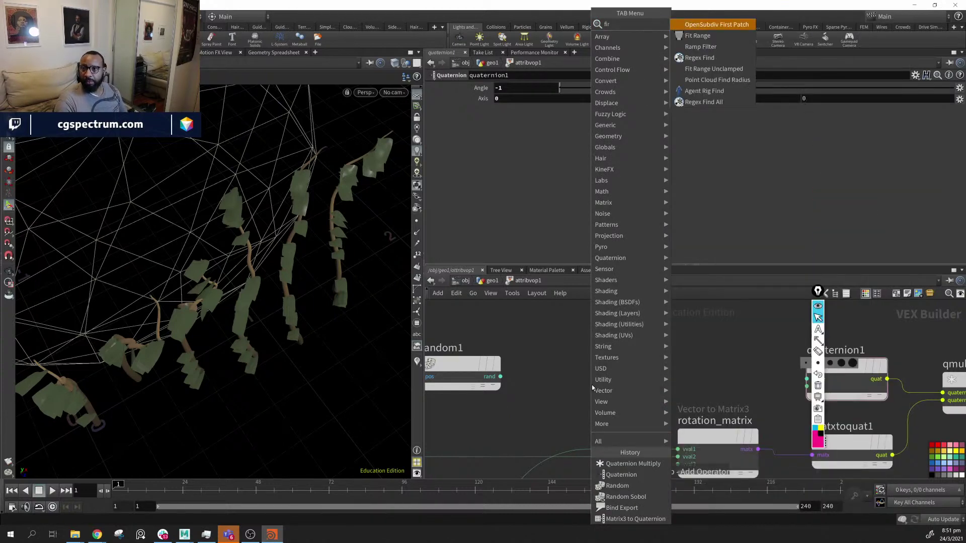
key(Down)
key(Return)
click(591, 385)
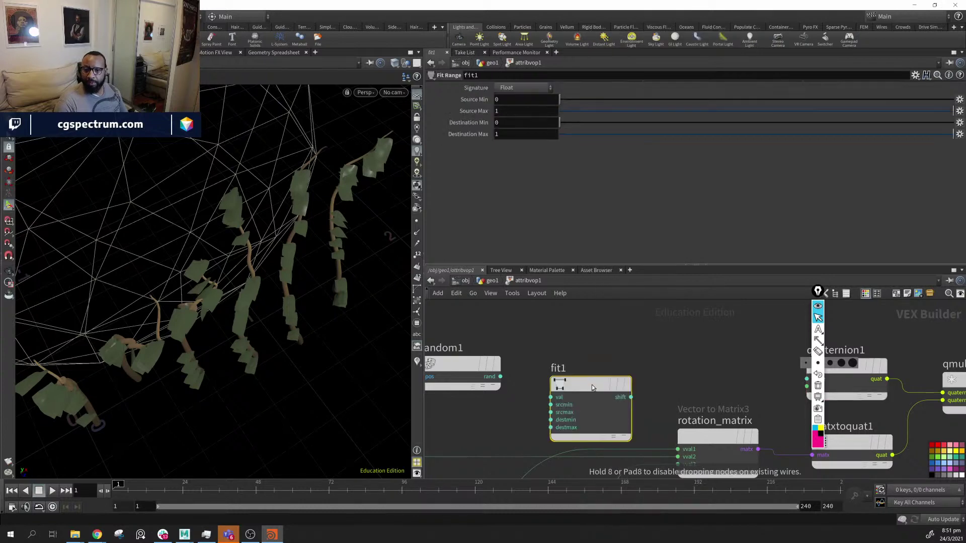
drag(592, 384, 623, 348)
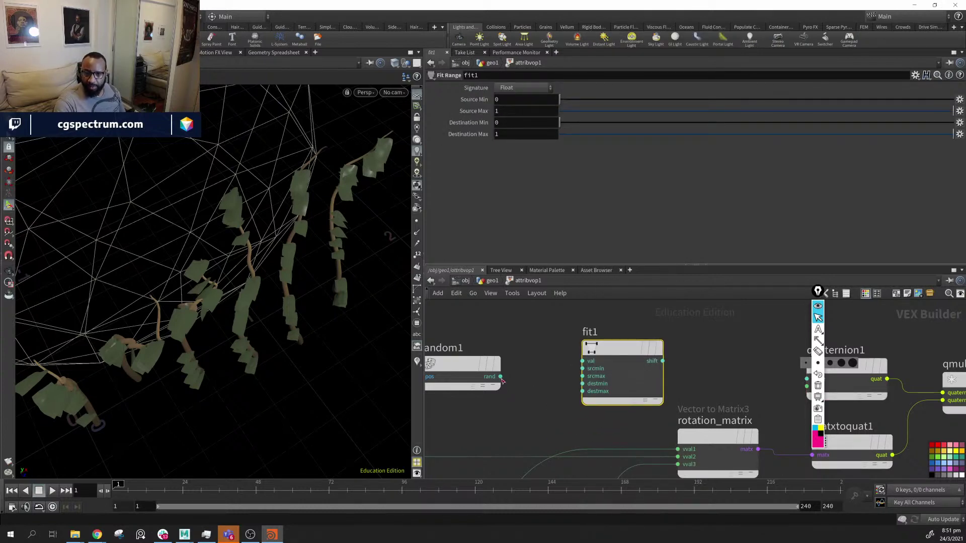
drag(500, 377, 583, 360)
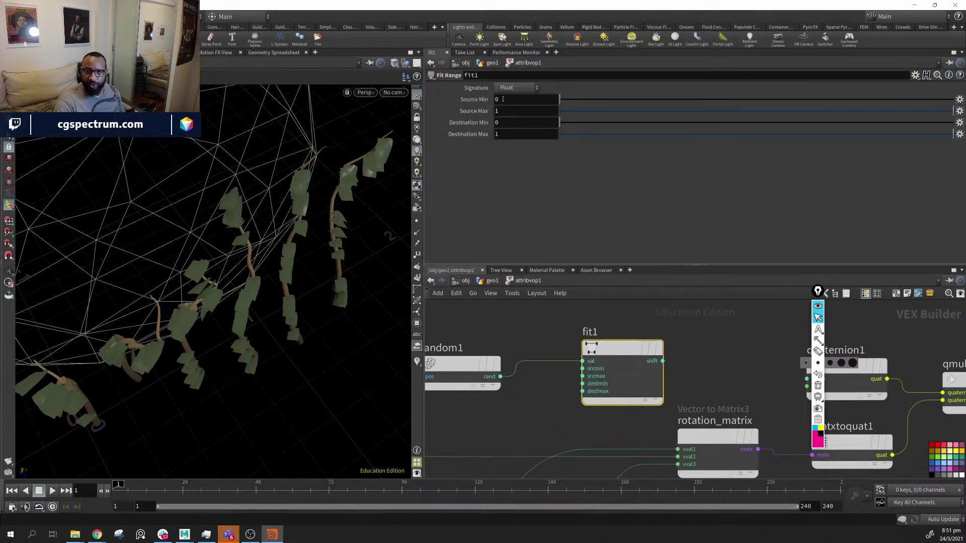
Set fit1's Destination Min to -1 and connect its shift output to quaternion1's angle input
click(518, 122)
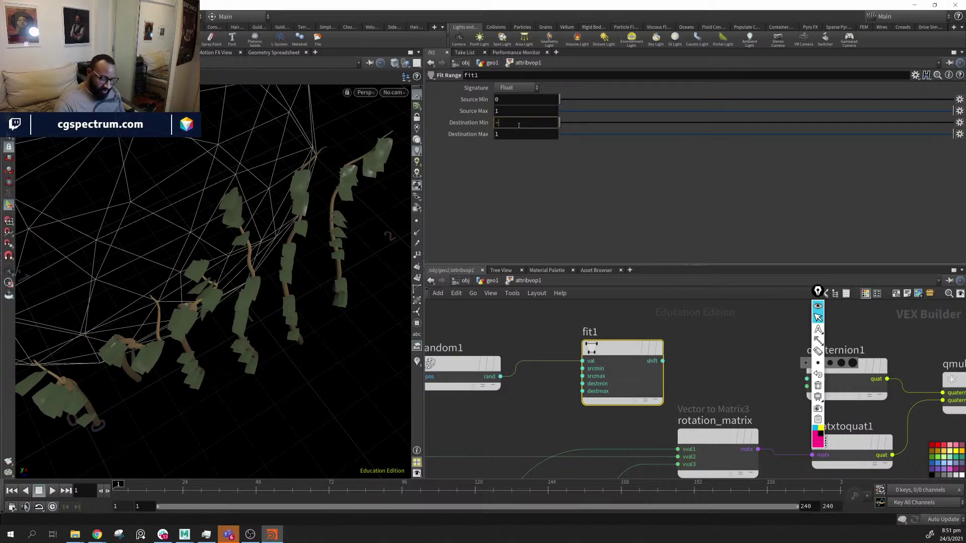
middle_drag(760, 333, 628, 308)
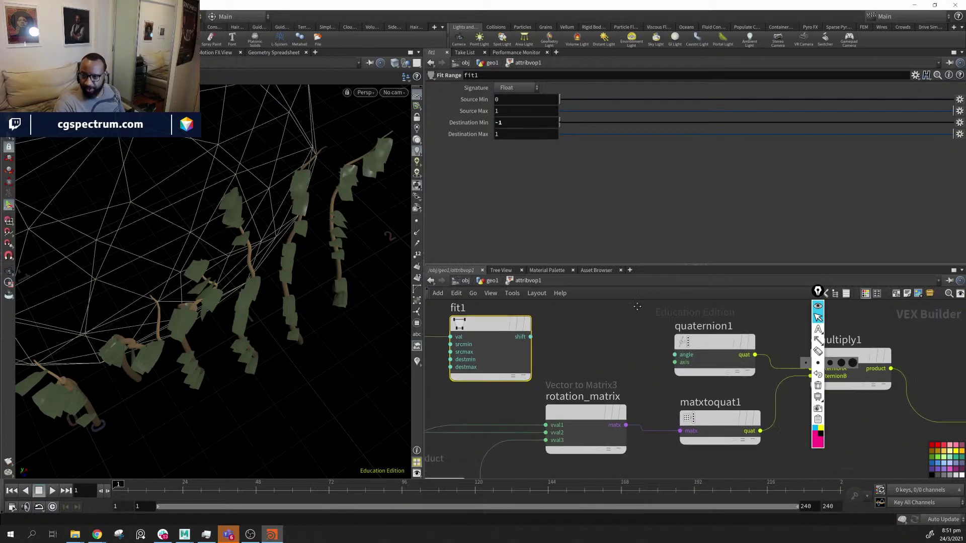
drag(530, 337, 675, 354)
Examine the remapped leaf rotation around the stems and the VOP network, and return to the geo1 level
drag(156, 350, 226, 300)
mouse_move(227, 290)
mouse_down()
mouse_move(181, 278)
mouse_move(356, 265)
mouse_move(337, 304)
mouse_move(291, 285)
mouse_move(243, 295)
mouse_move(341, 295)
mouse_move(282, 282)
mouse_move(322, 286)
mouse_move(301, 291)
mouse_move(334, 282)
mouse_move(323, 282)
mouse_move(328, 296)
mouse_move(273, 265)
mouse_move(244, 295)
mouse_up()
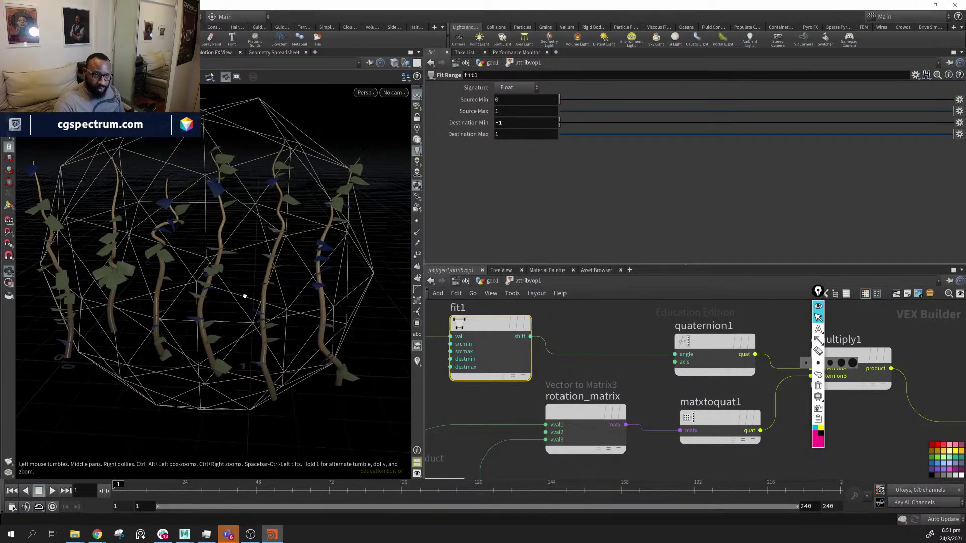
middle_drag(541, 358, 744, 333)
scroll(742, 329, down, 3)
middle_drag(656, 357, 662, 393)
drag(233, 265, 310, 250)
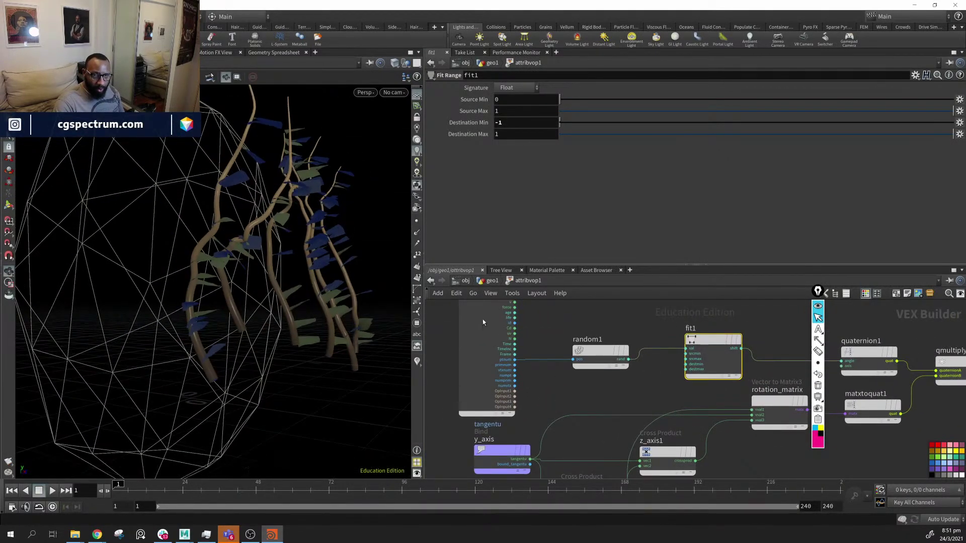
click(487, 281)
Examine the leafy stems from several angles and review the node chains of the geo1 network
middle_drag(610, 441, 663, 451)
drag(356, 246, 258, 273)
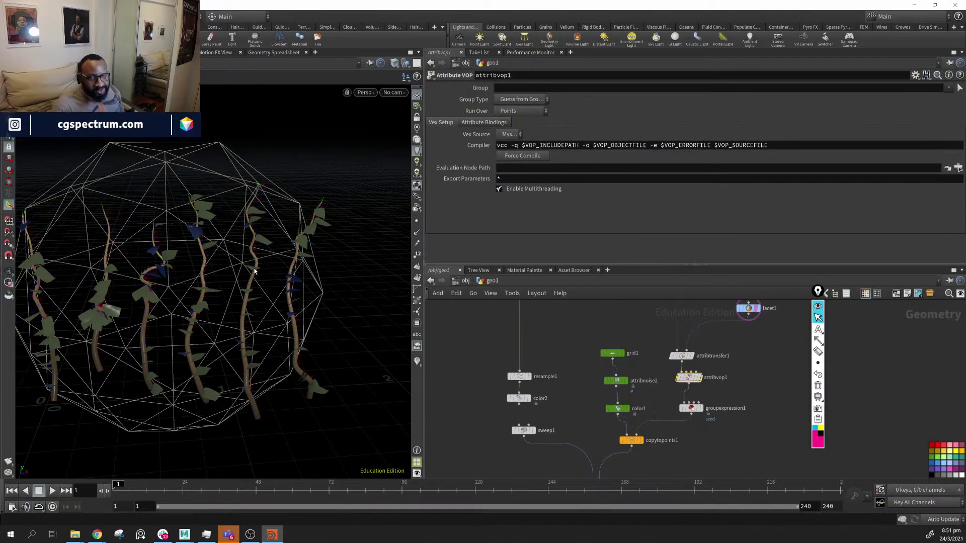
drag(211, 249, 306, 241)
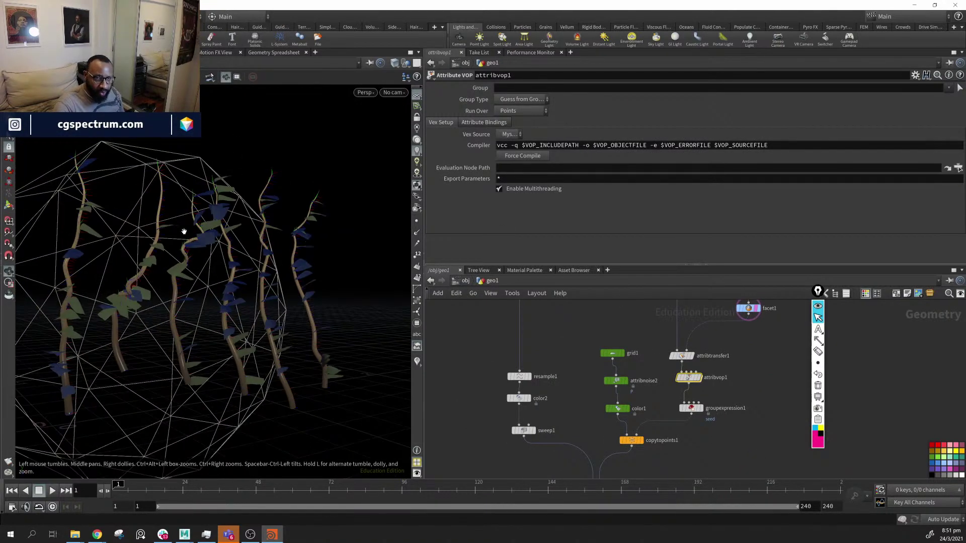
drag(183, 230, 194, 198)
mouse_move(216, 285)
mouse_down()
mouse_move(239, 308)
mouse_move(217, 297)
mouse_up()
drag(215, 339, 235, 213)
middle_drag(603, 412, 612, 450)
middle_drag(670, 342, 625, 414)
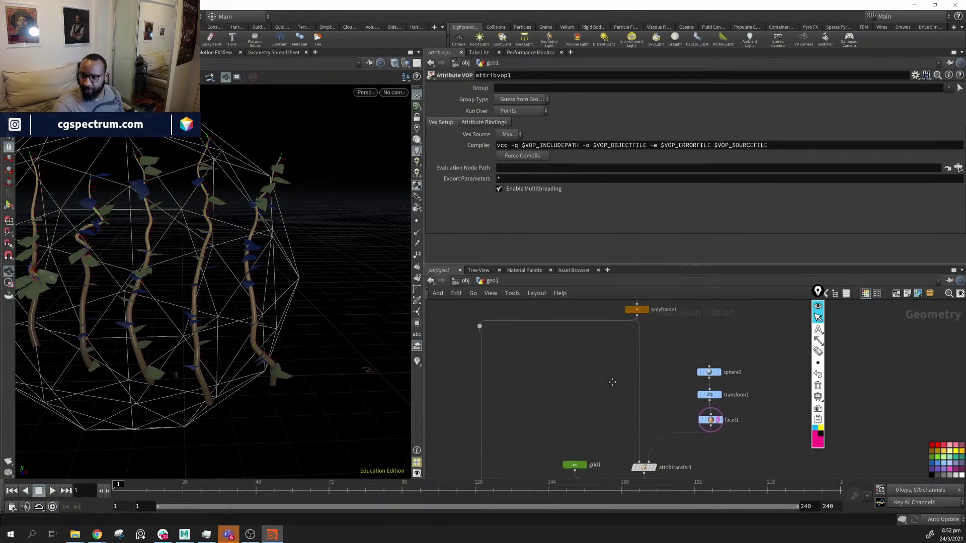
mouse_move(538, 365)
middle_down()
mouse_move(563, 404)
mouse_move(555, 419)
middle_up()
drag(155, 231, 262, 257)
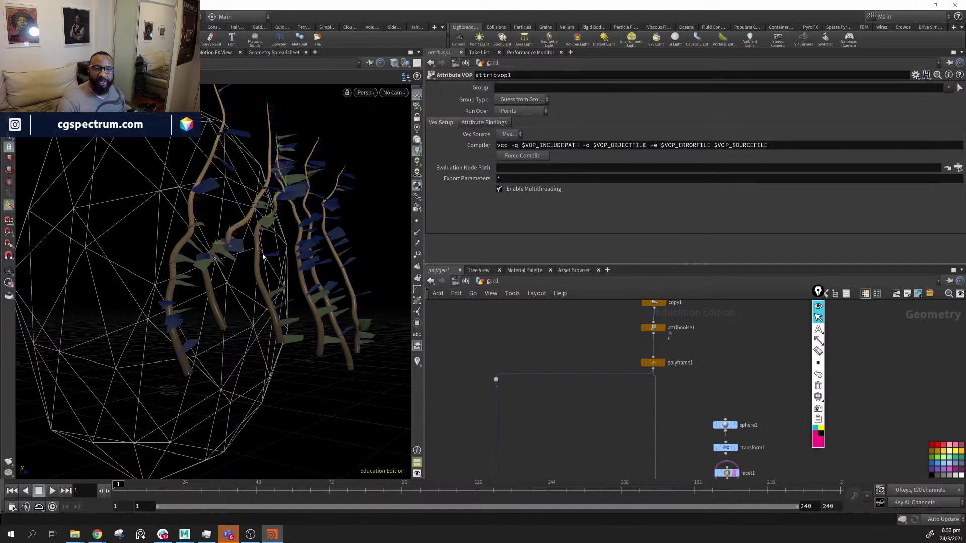
middle_drag(288, 202, 273, 216)
middle_drag(586, 428, 627, 319)
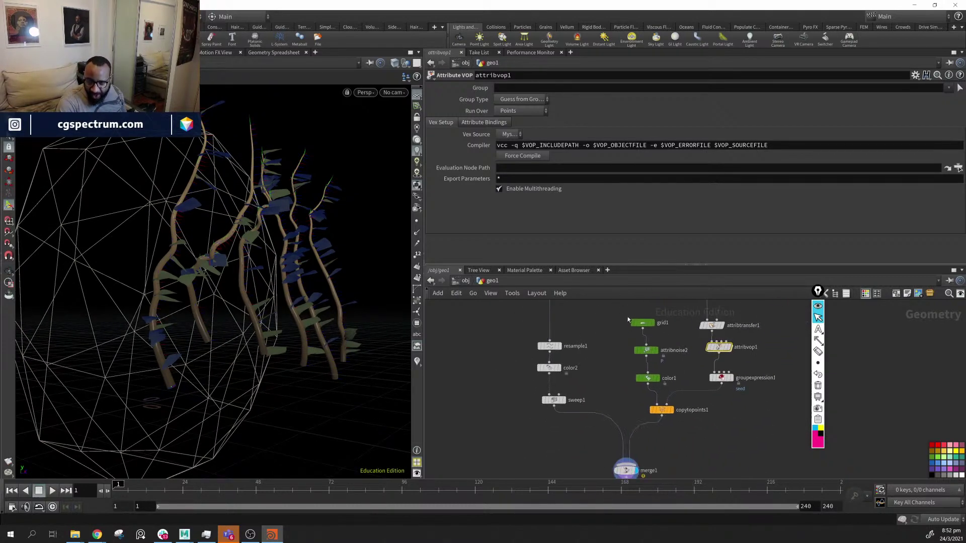
drag(233, 280, 285, 199)
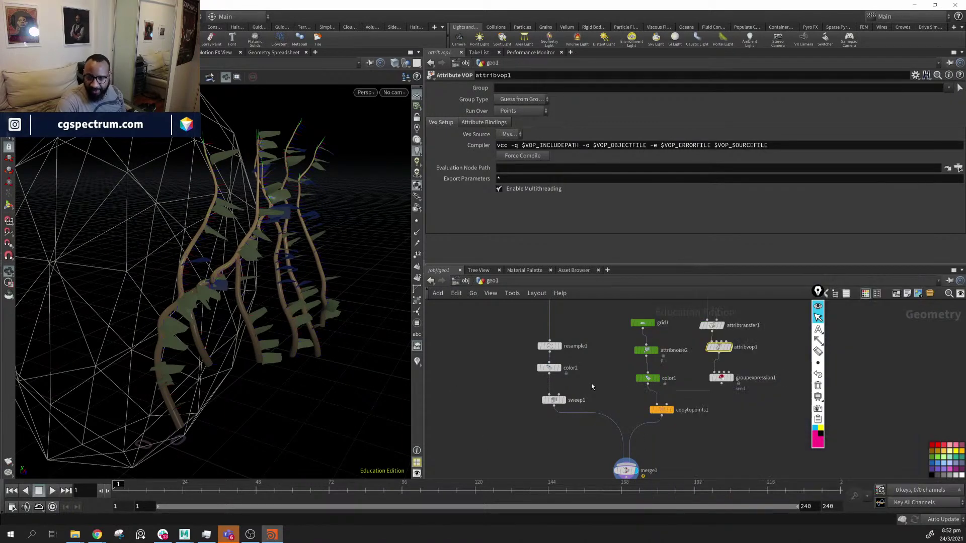
middle_drag(591, 377, 582, 327)
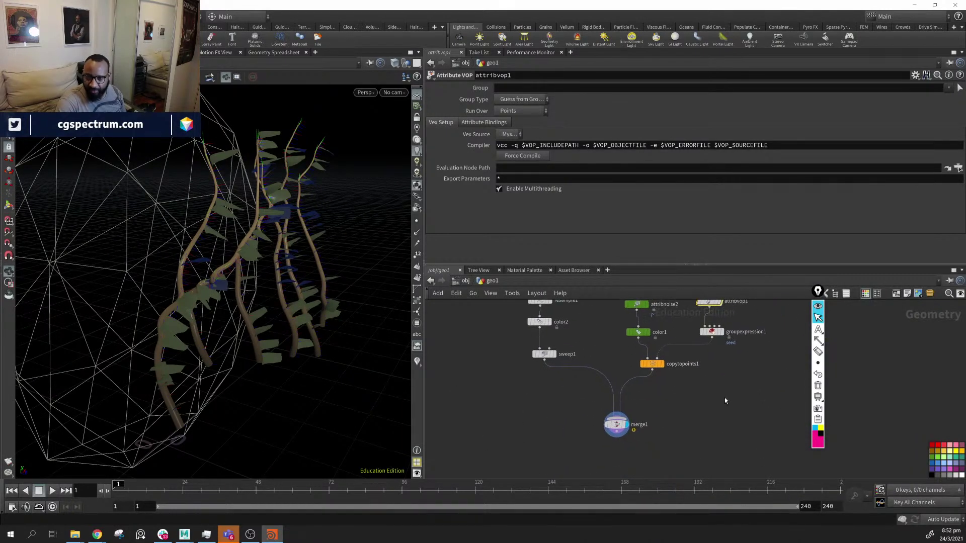
middle_drag(772, 338, 733, 431)
mouse_move(770, 317)
middle_down()
mouse_move(724, 390)
mouse_move(720, 431)
middle_up()
middle_drag(652, 372, 858, 350)
middle_drag(729, 442, 595, 315)
Reposition color1 and insert a Transform node on the wire between color1 and copytopoints1
scroll(617, 389, up, 2)
middle_drag(659, 350, 641, 369)
drag(548, 317, 568, 367)
click(571, 412)
key(Tab)
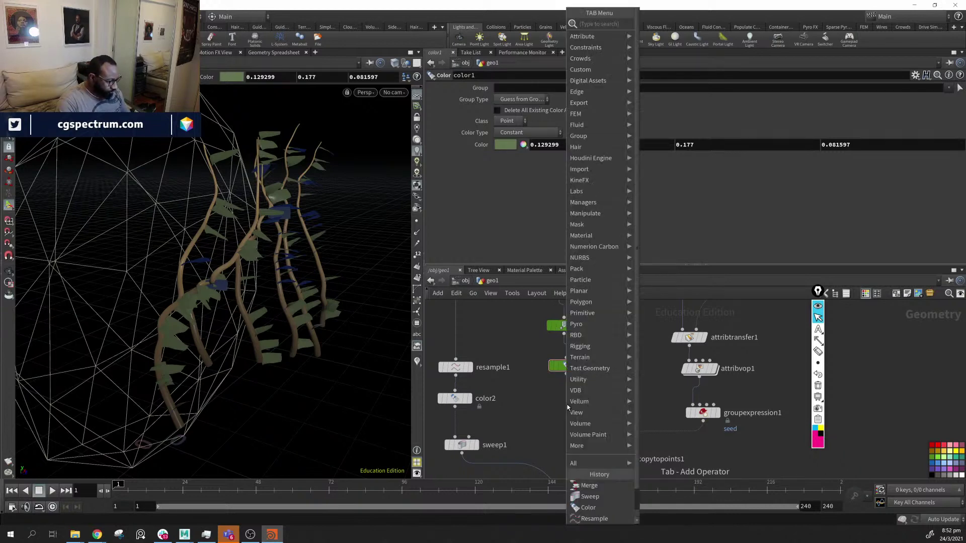
text(trans)
key(Return)
click(567, 407)
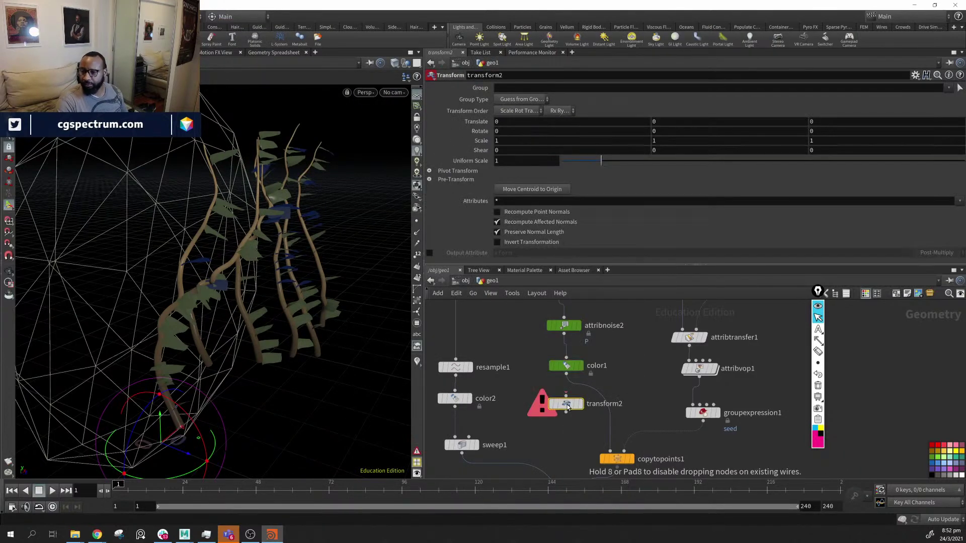
drag(567, 406, 610, 401)
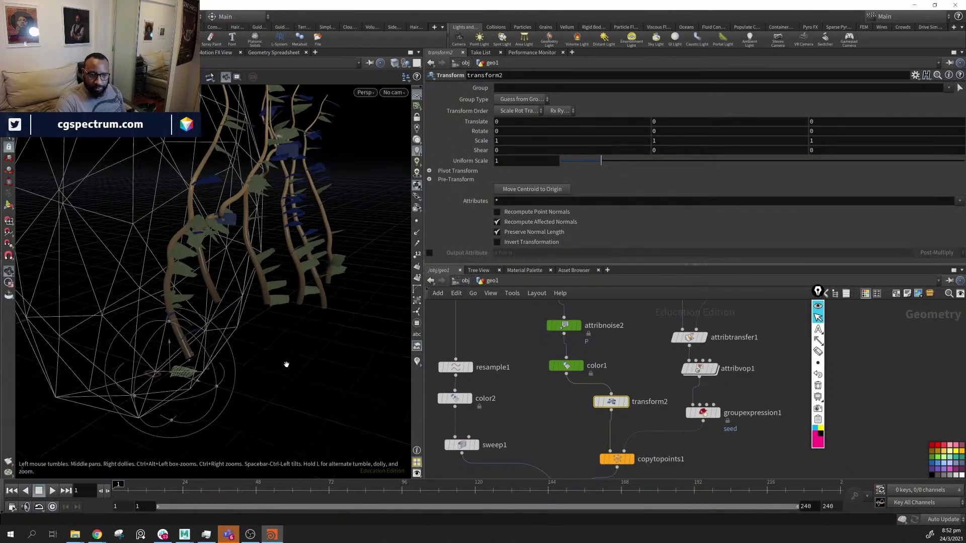
Rotate the source leaf about 34.6 degrees around X with transform2 so the copied leaves tilt along the stems
drag(209, 360, 219, 391)
alt+drag(272, 282, 246, 271)
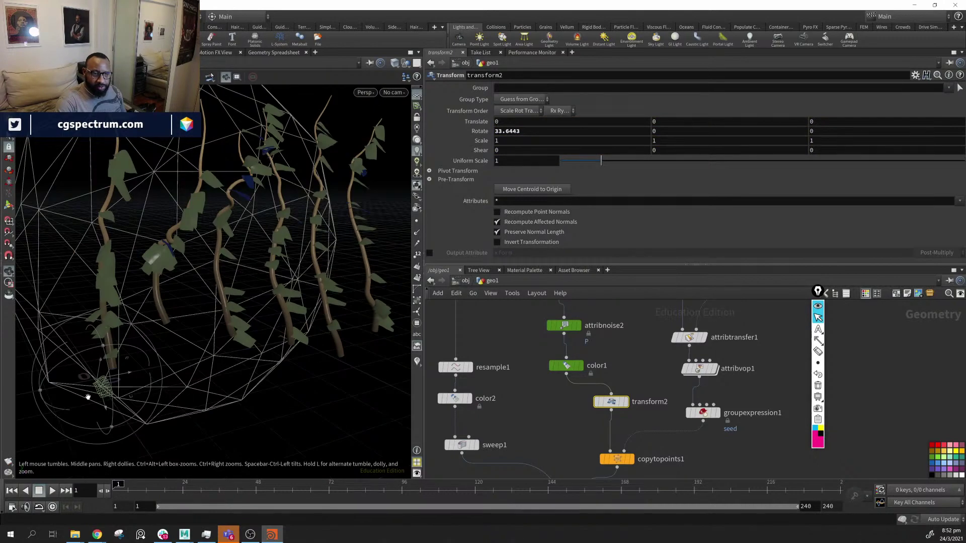
mouse_move(112, 384)
mouse_down()
mouse_move(99, 387)
mouse_move(115, 395)
mouse_move(107, 387)
mouse_up()
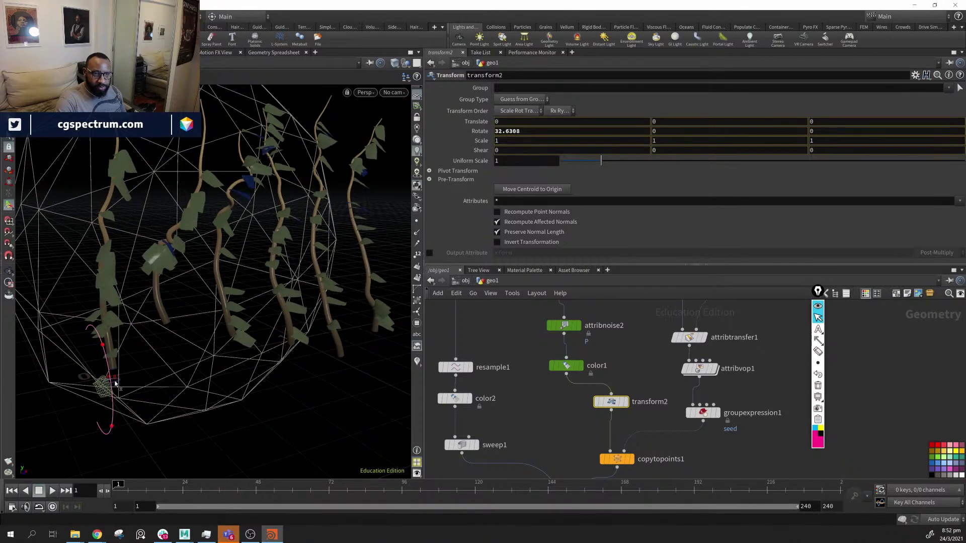
alt+drag(210, 339, 271, 262)
middle_drag(772, 453, 727, 477)
drag(657, 437, 656, 427)
alt+middle_drag(110, 281, 201, 242)
alt+drag(201, 242, 206, 186)
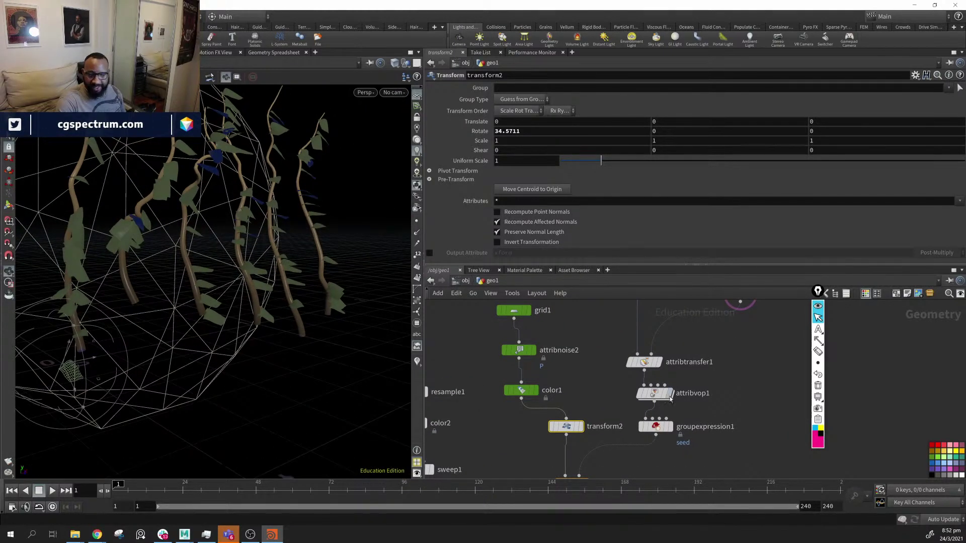
Insert an Attribute Noise node on the wire between groupexpression1 and copytopoints1
middle_drag(662, 470, 696, 397)
key(Tab)
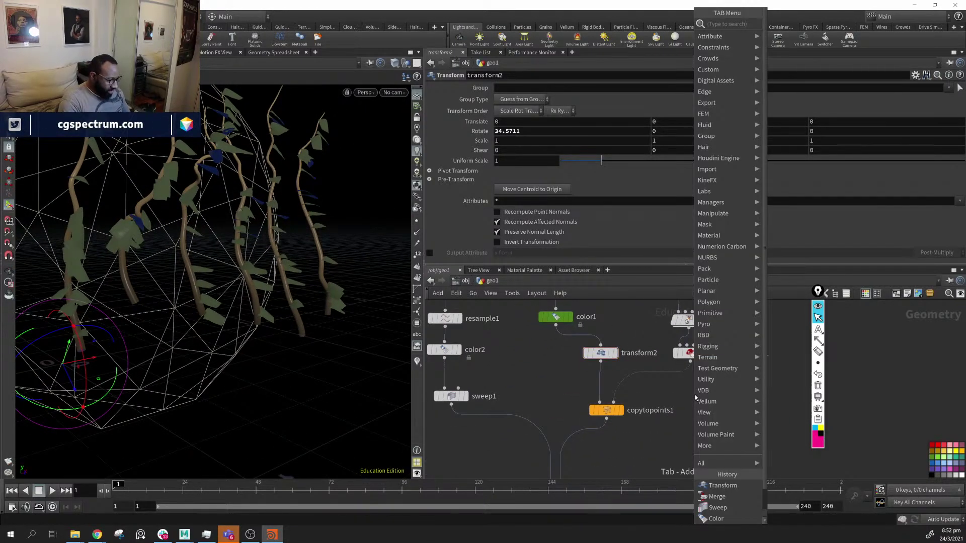
text(a)
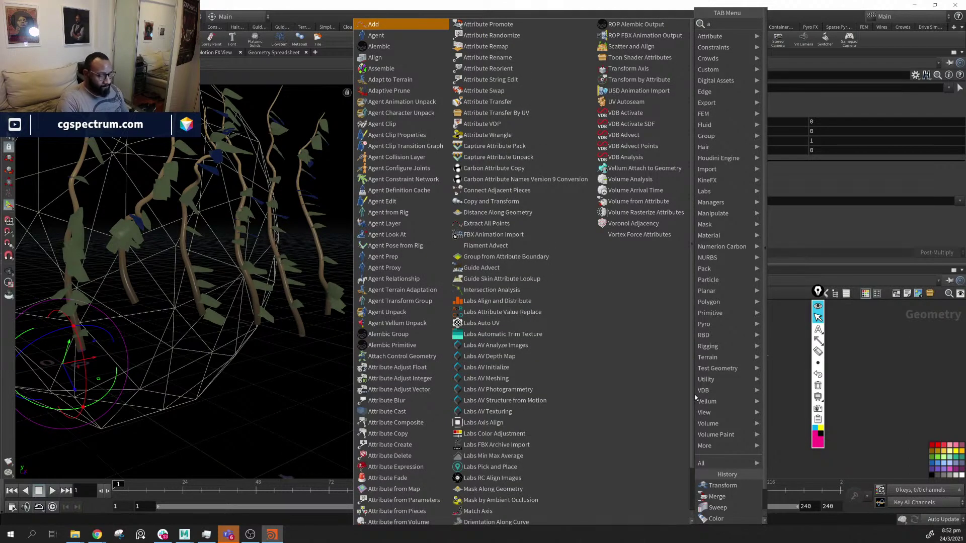
text(n)
key(Return)
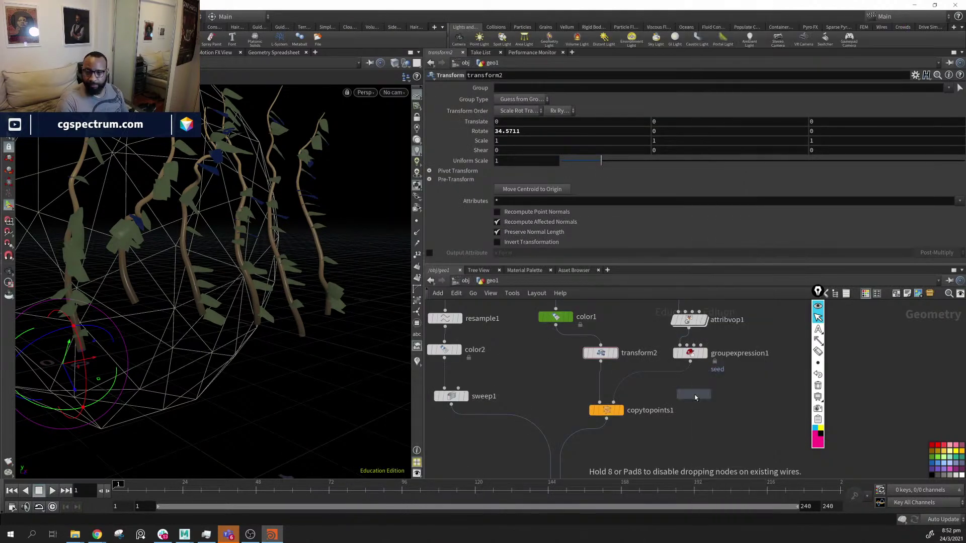
click(695, 397)
drag(696, 397, 649, 383)
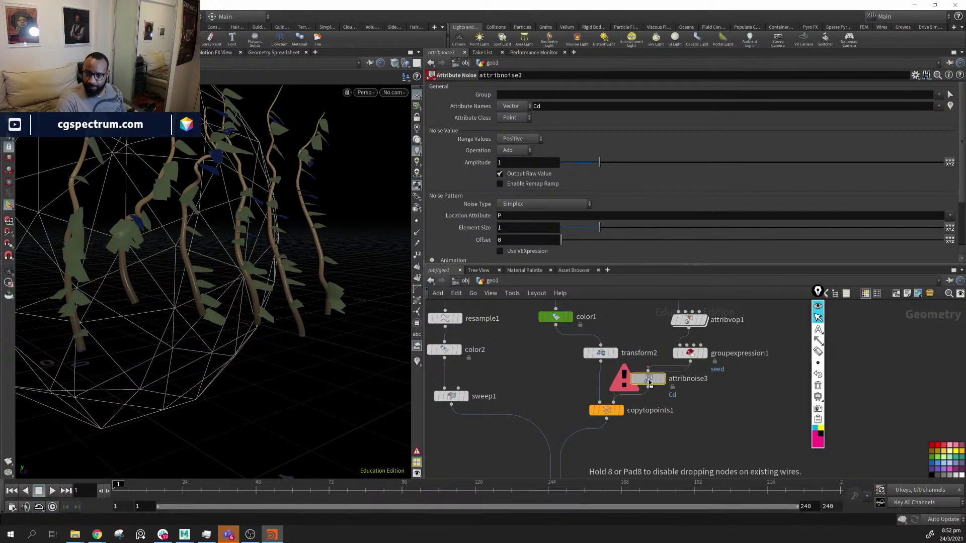
alt+drag(306, 236, 296, 262)
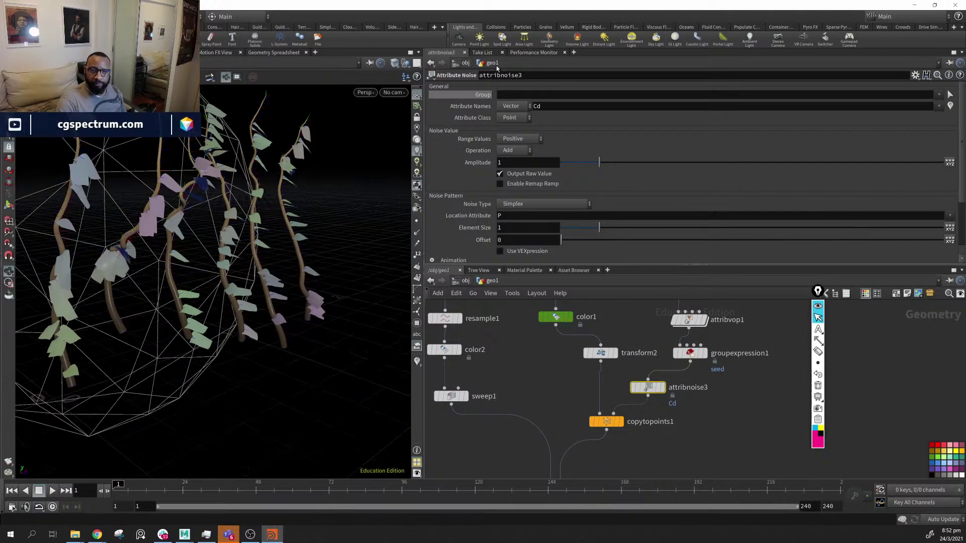
Switch attribnoise3 to a float attribute and set its attribute name to pscale so the noise drives leaf size
click(518, 106)
click(512, 106)
click(576, 106)
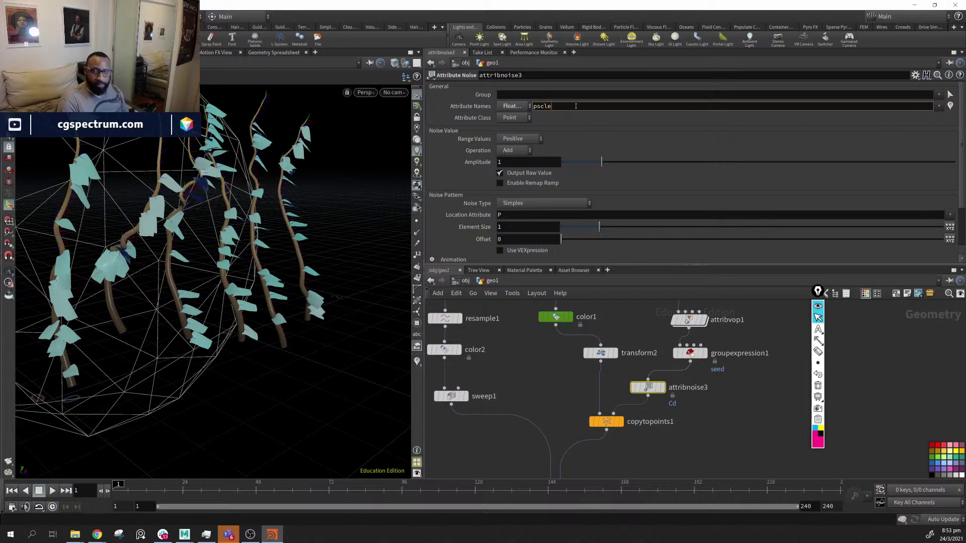
key(Return)
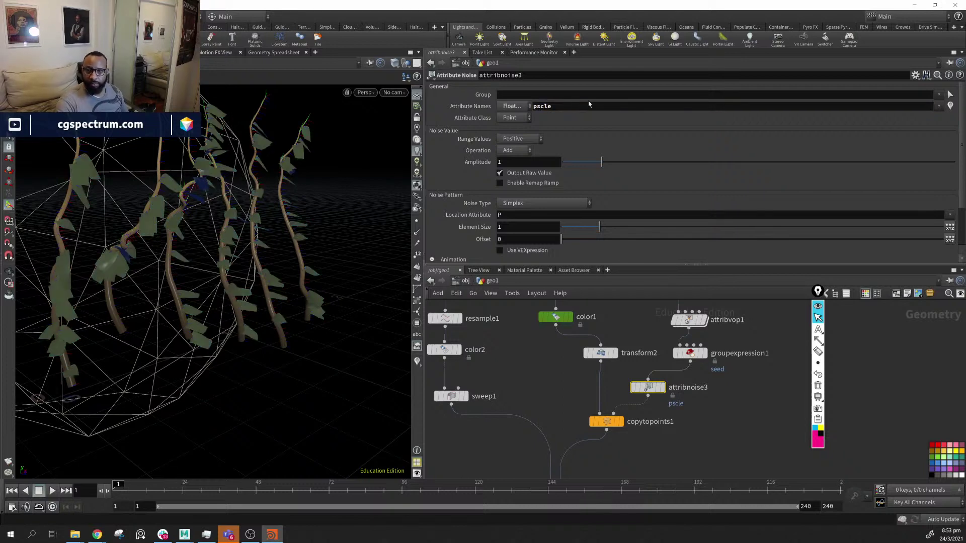
click(588, 106)
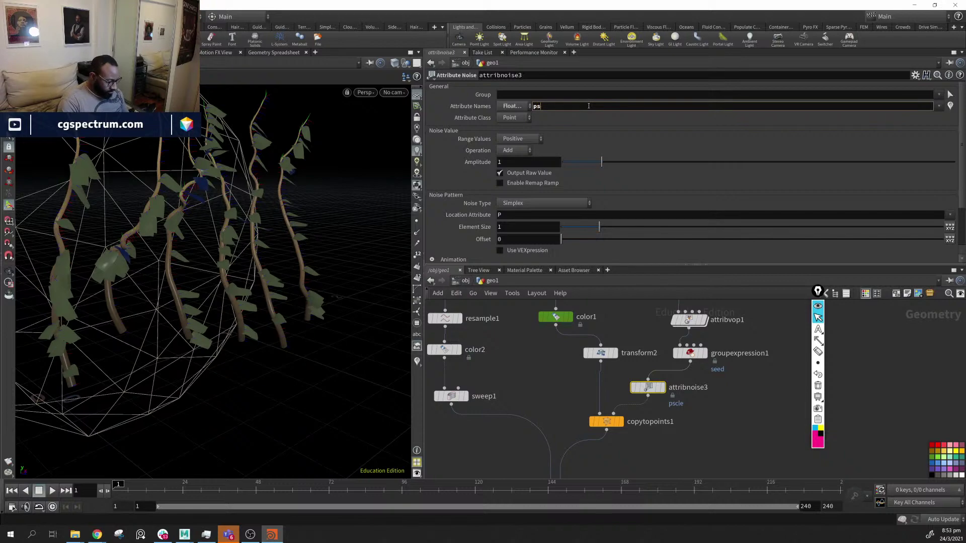
text(pscale)
key(Return)
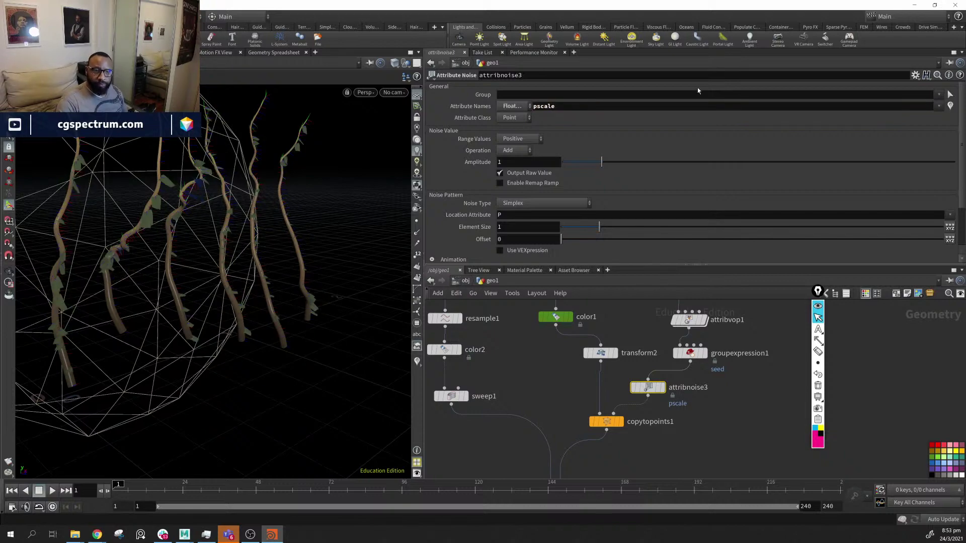
Set attribnoise3's amplitude to about 1.687 and its element size to about 0.323 to vary the leaf scale
alt+drag(222, 216, 241, 173)
drag(601, 162, 625, 162)
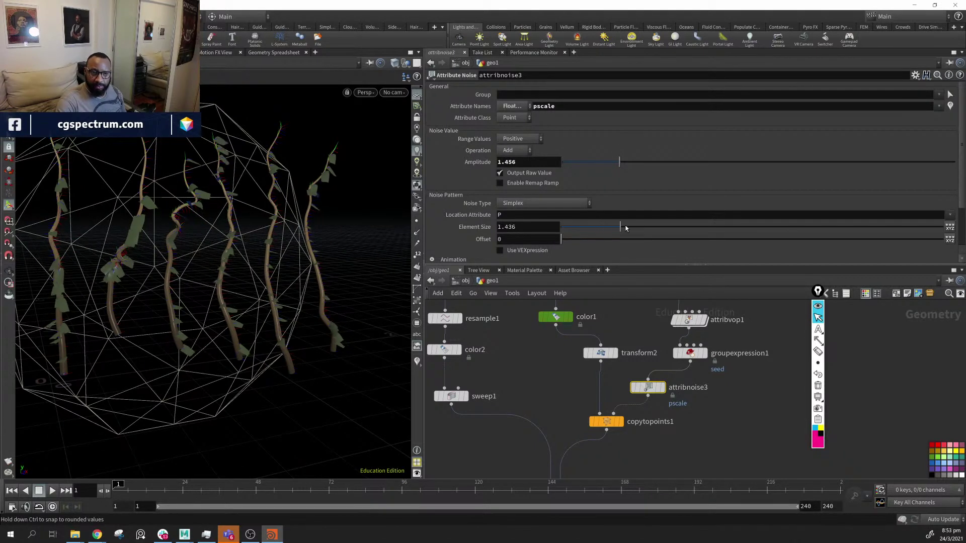
drag(599, 227, 563, 223)
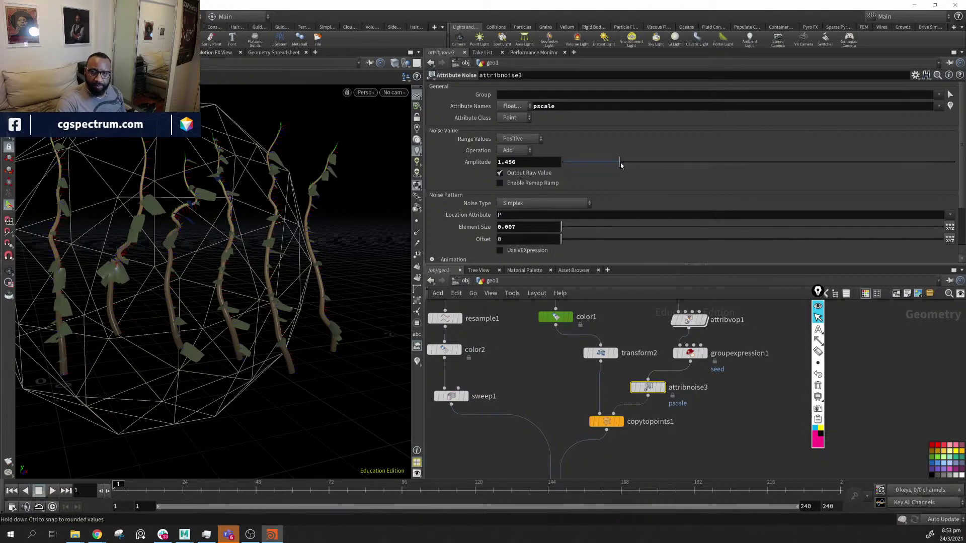
drag(620, 162, 611, 166)
alt+drag(166, 257, 187, 241)
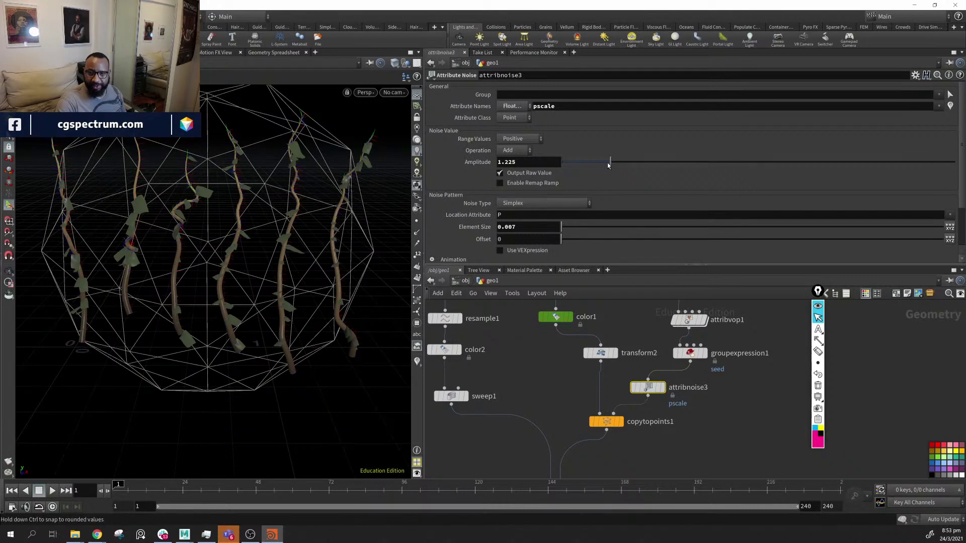
drag(608, 165, 628, 164)
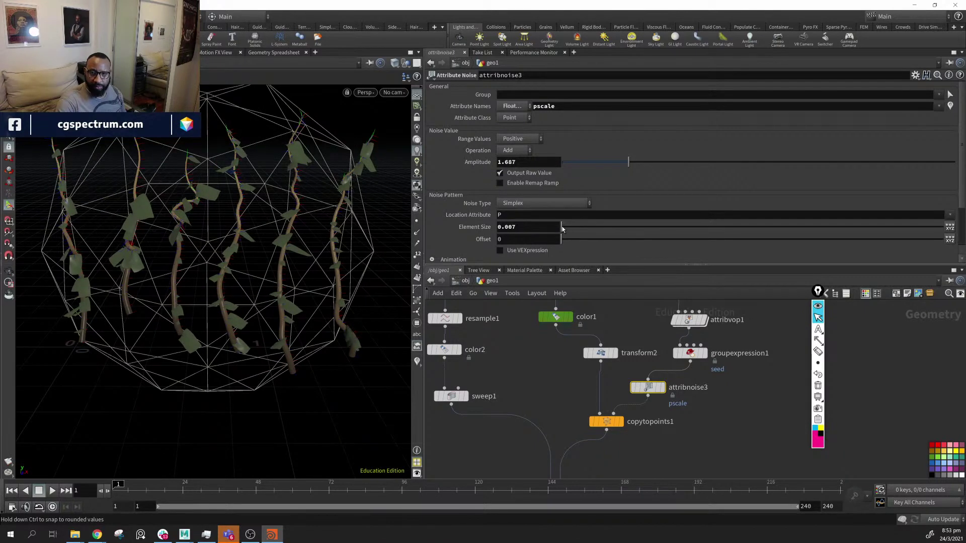
drag(563, 229, 572, 228)
drag(171, 223, 243, 230)
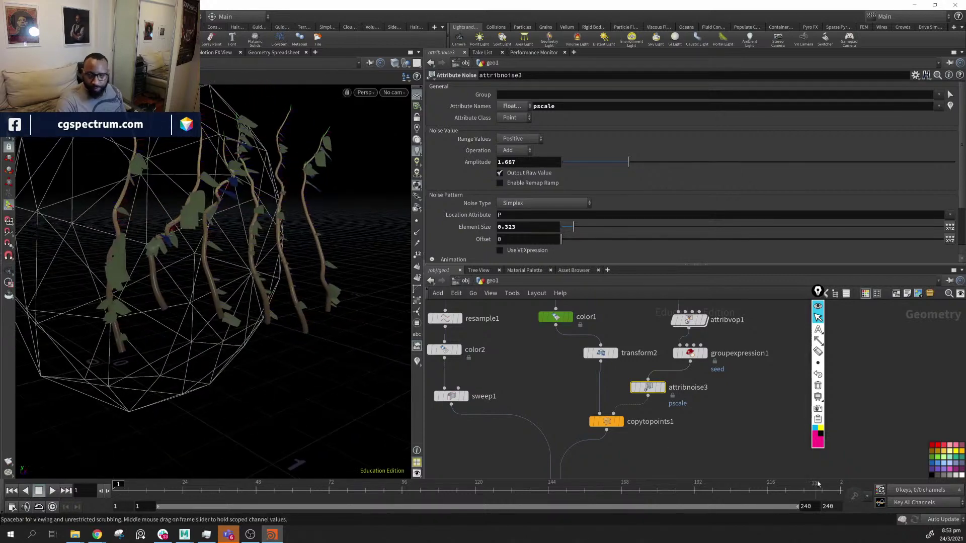
Thin the plant stems by setting the radius of sweep1 to about 0.0083
middle_drag(775, 435, 765, 409)
scroll(707, 411, down, 3)
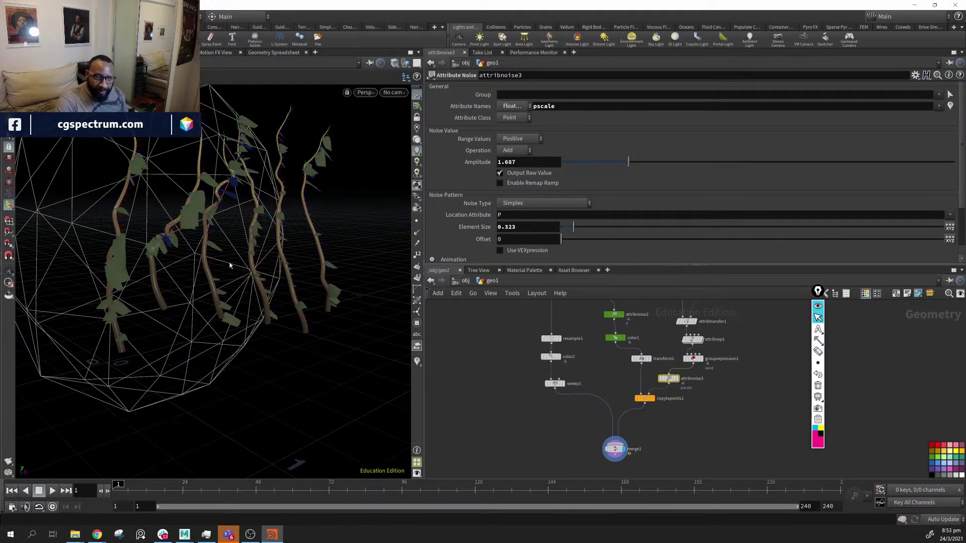
drag(229, 265, 302, 259)
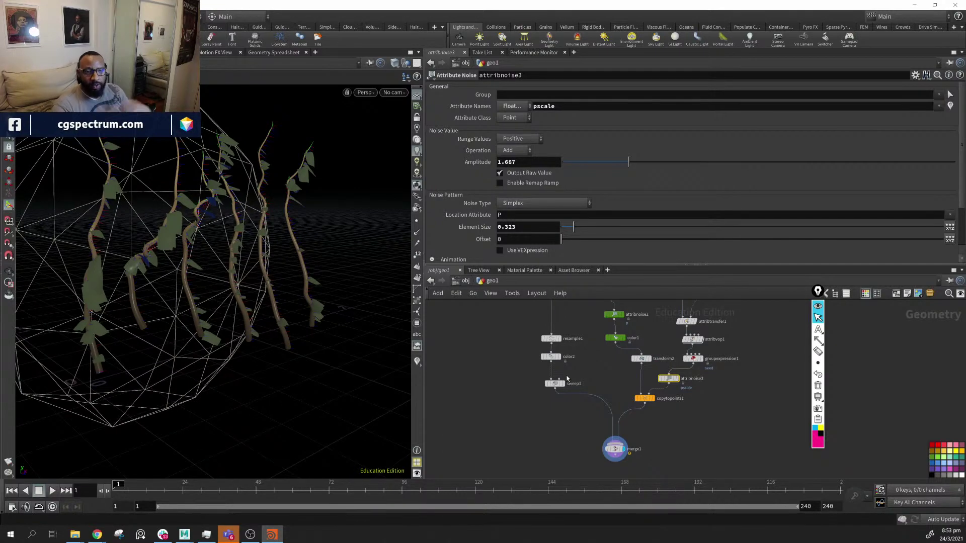
drag(252, 264, 171, 229)
middle_drag(514, 351, 494, 349)
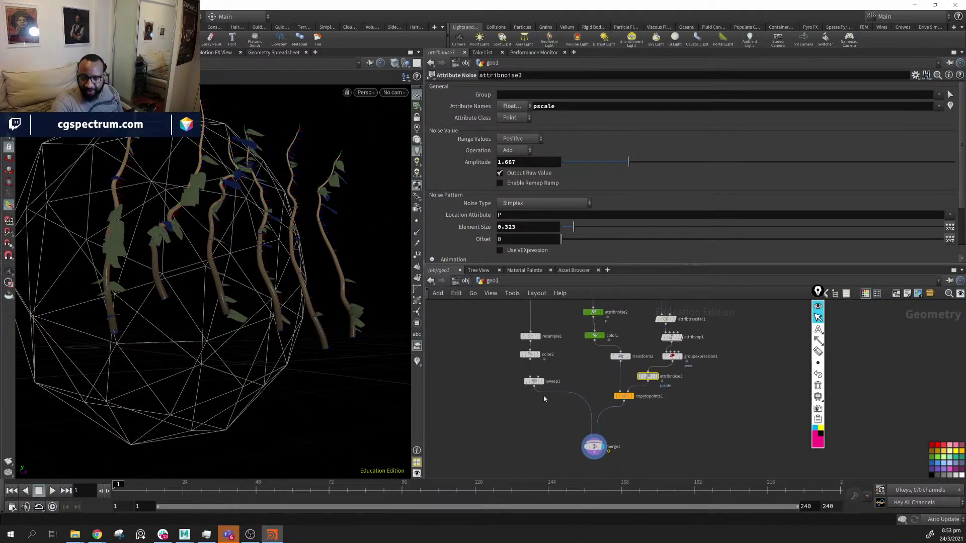
click(538, 381)
alt+drag(231, 239, 234, 236)
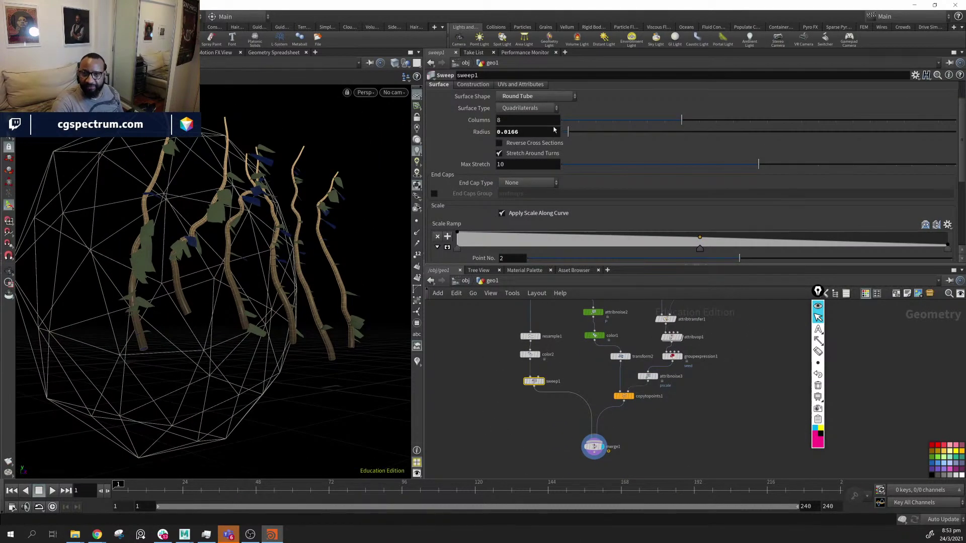
drag(567, 136, 563, 136)
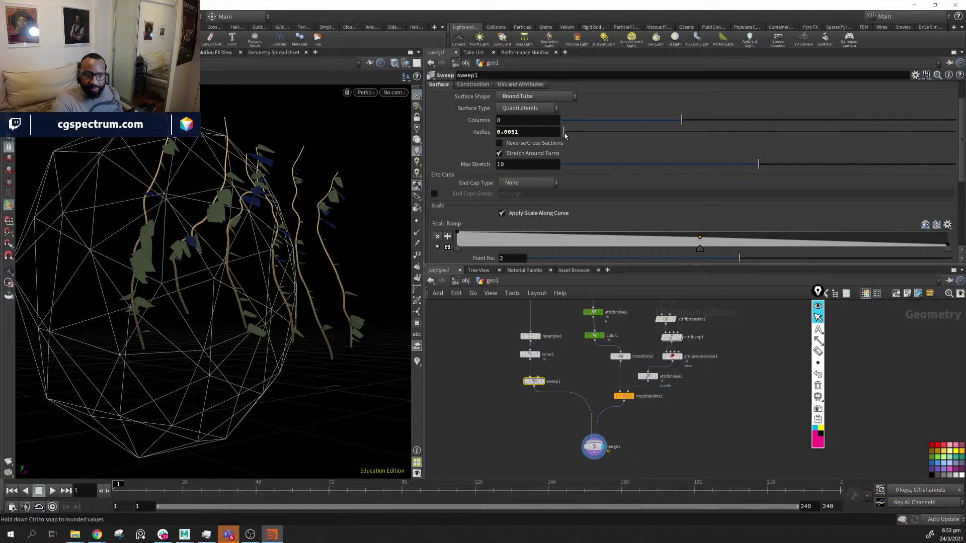
drag(565, 136, 562, 136)
alt+middle_drag(326, 259, 322, 258)
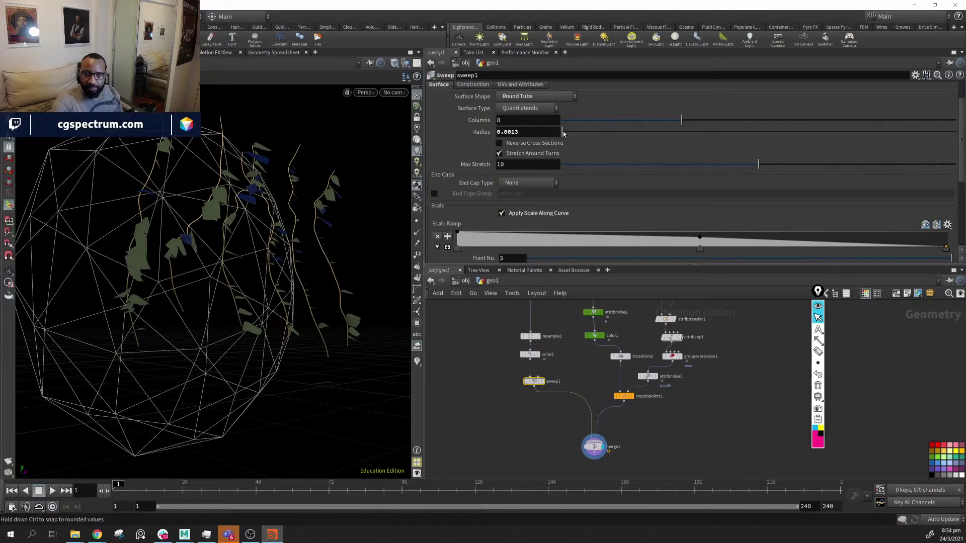
drag(563, 134, 566, 134)
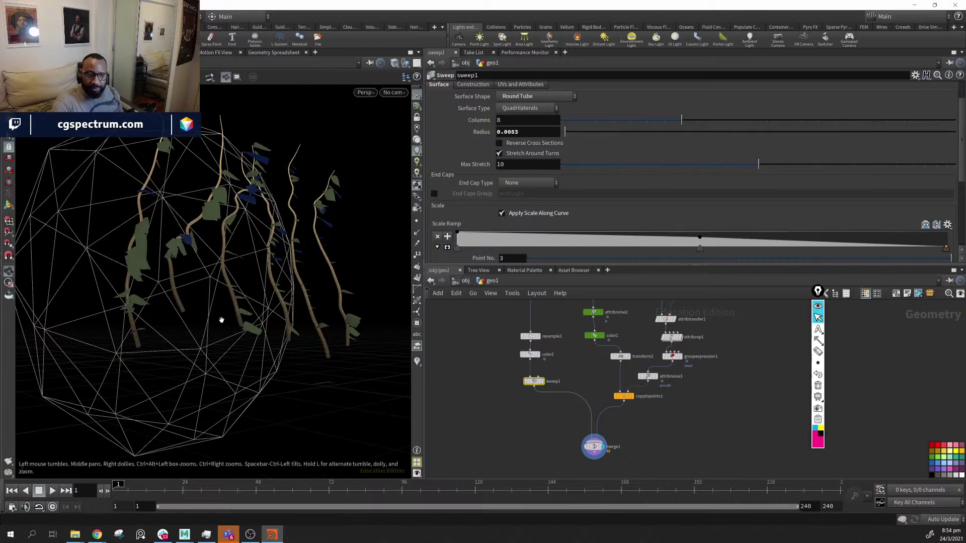
drag(220, 319, 302, 282)
middle_drag(699, 394, 720, 414)
mouse_move(550, 403)
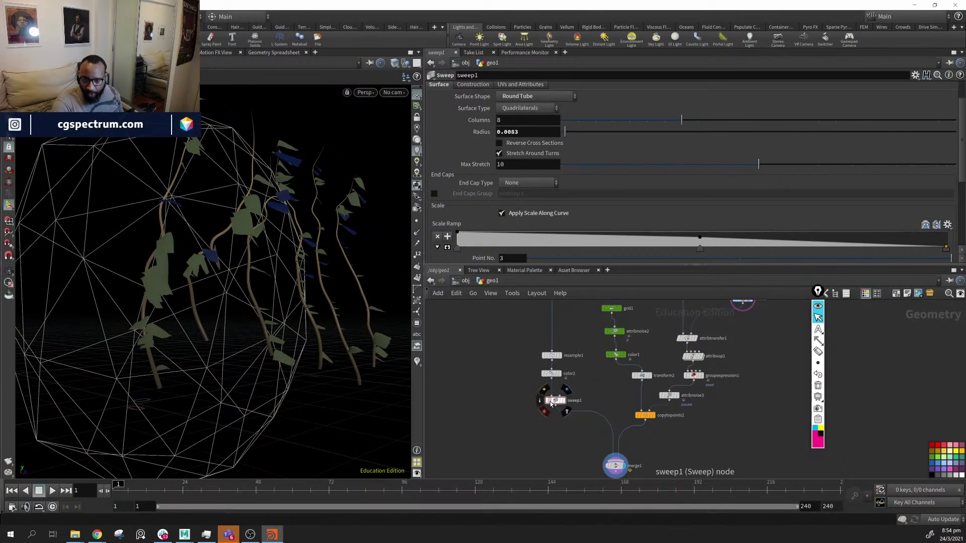
middle_drag(694, 378, 648, 396)
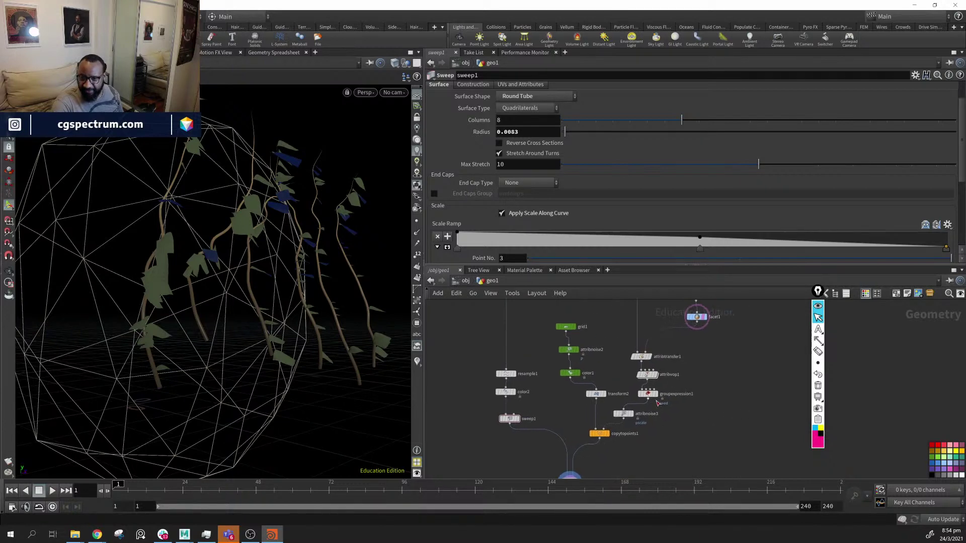
click(648, 394)
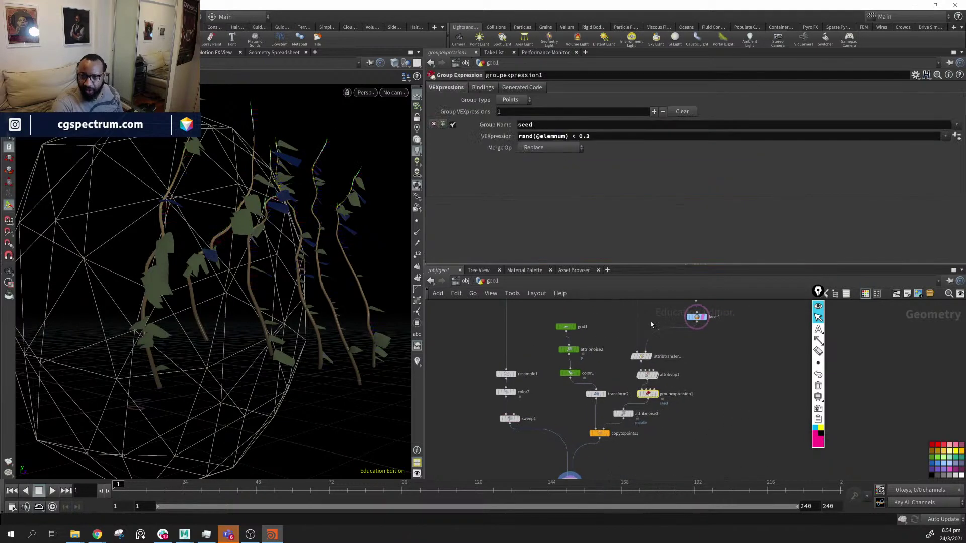
triple_click(614, 141)
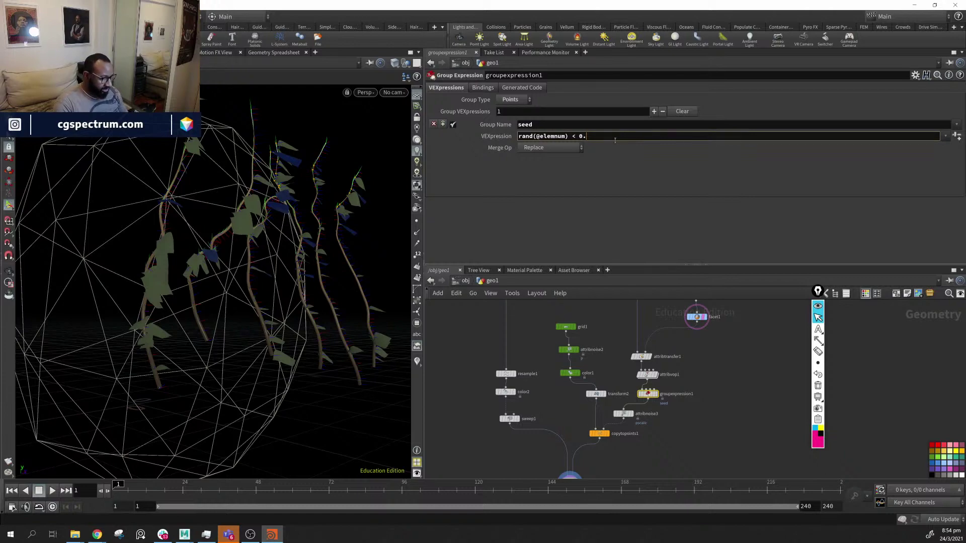
key(Return)
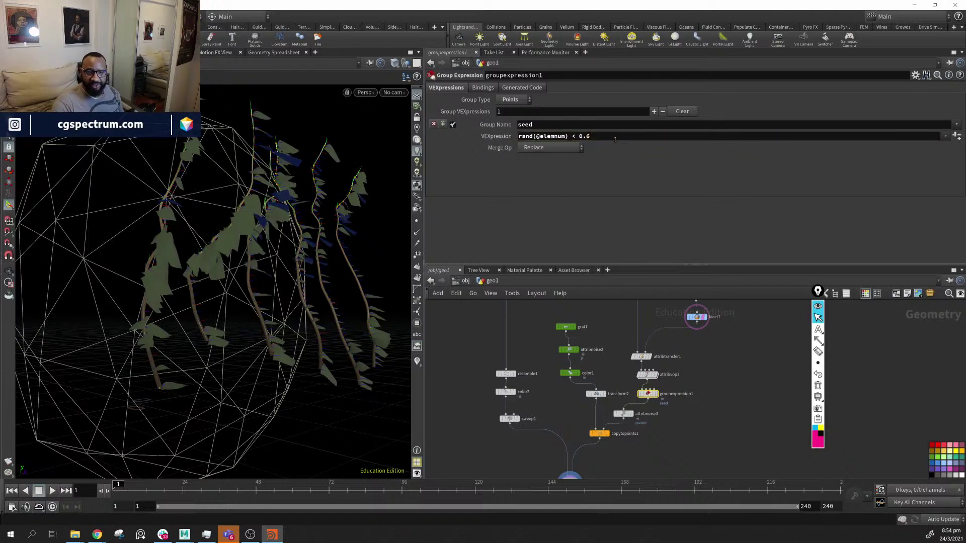
Examine the denser leaves up close and from several angles, and look over the geo1 node chains
drag(269, 286, 226, 252)
scroll(230, 274, up, 10)
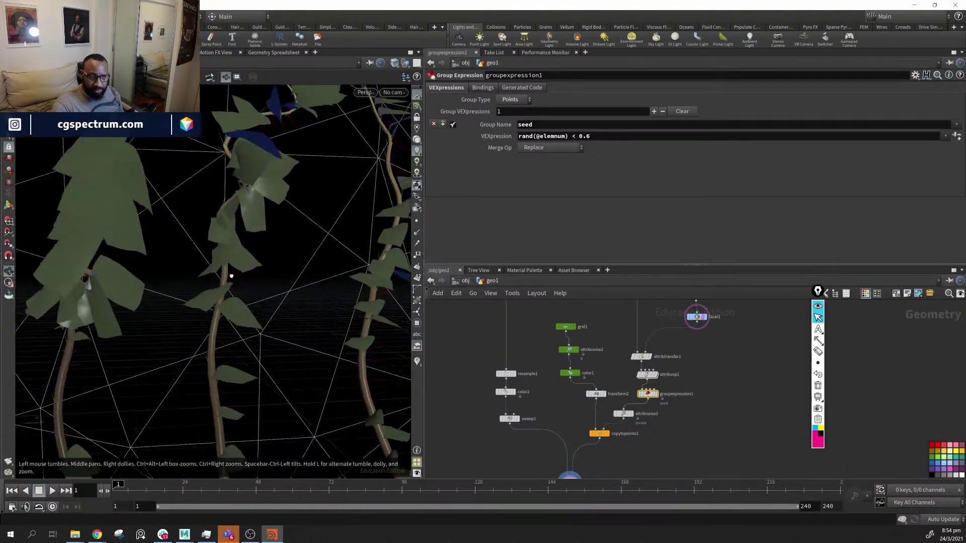
drag(220, 285, 224, 259)
scroll(274, 279, down, 10)
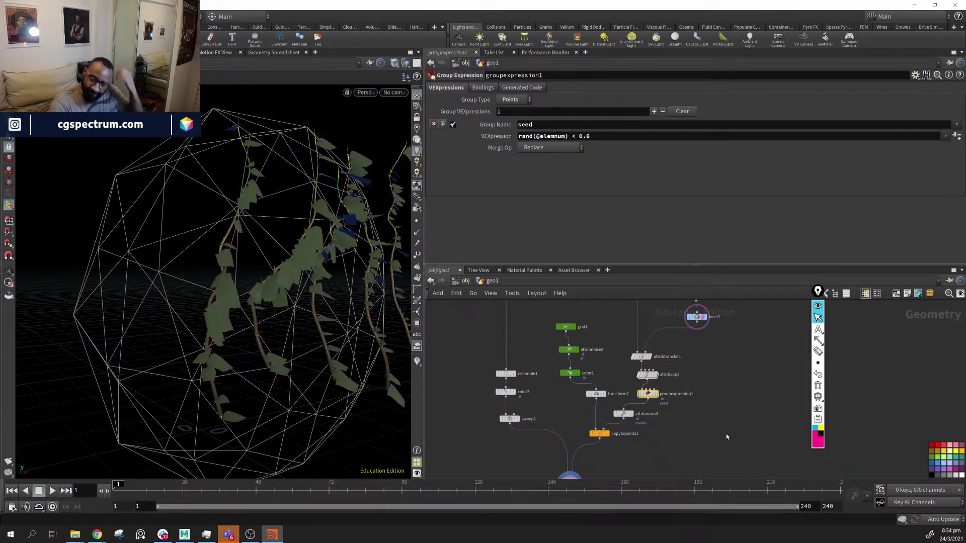
middle_drag(627, 305, 493, 338)
alt+drag(257, 244, 232, 292)
middle_drag(601, 400, 668, 403)
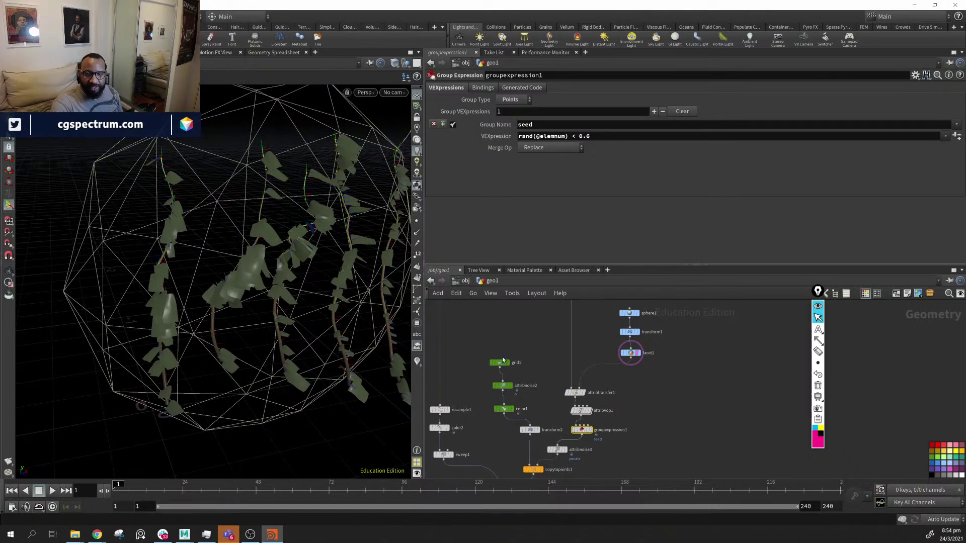
middle_drag(502, 360, 520, 359)
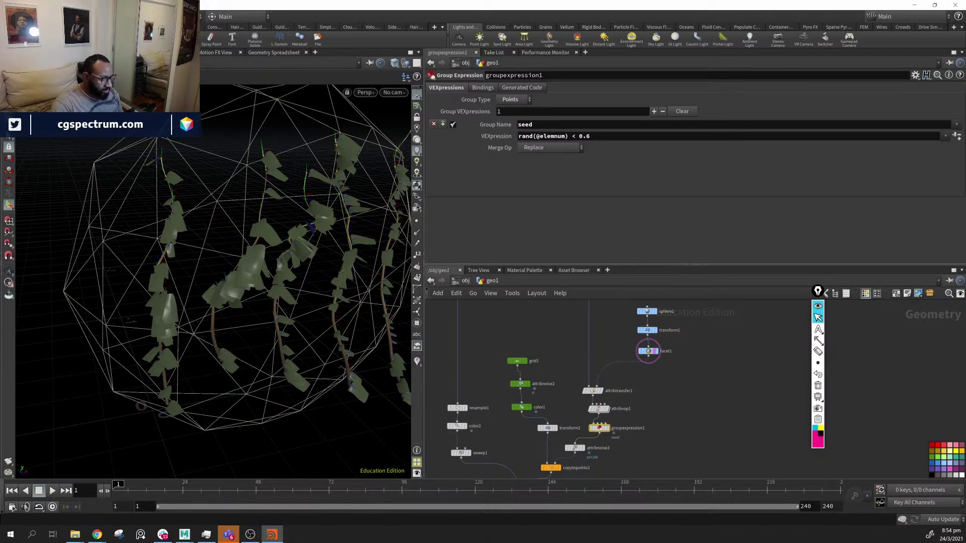
Switch to File Explorer and copy the path of the houdini_Foliage_Demos folder
click(75, 534)
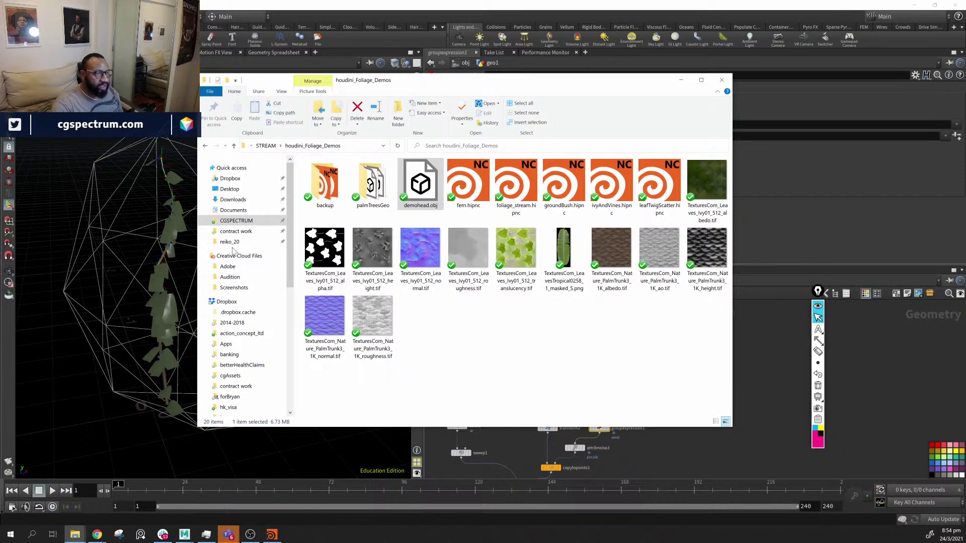
click(366, 144)
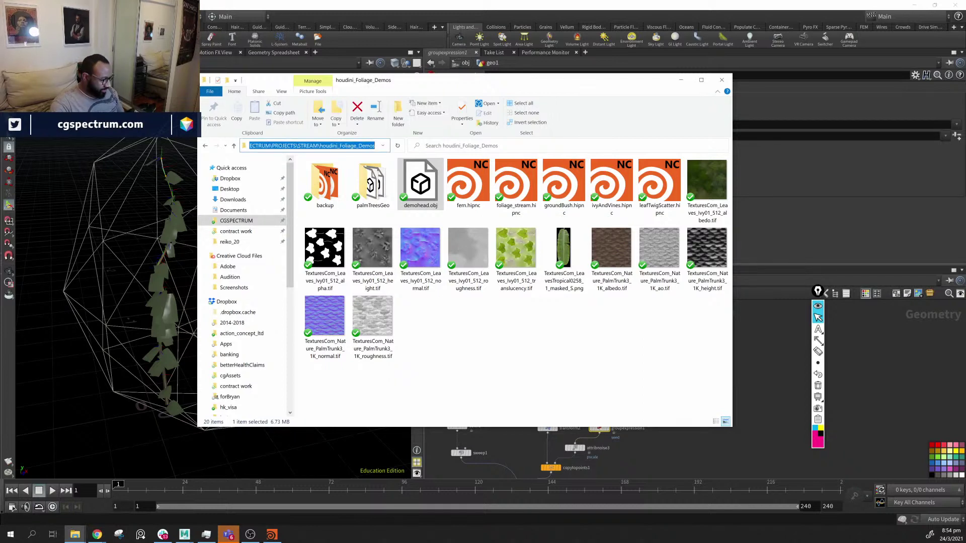
click(776, 425)
Save the scene under the name vines in the houdini_Foliage_Demos folder, using the copied folder path
middle_drag(733, 384, 791, 340)
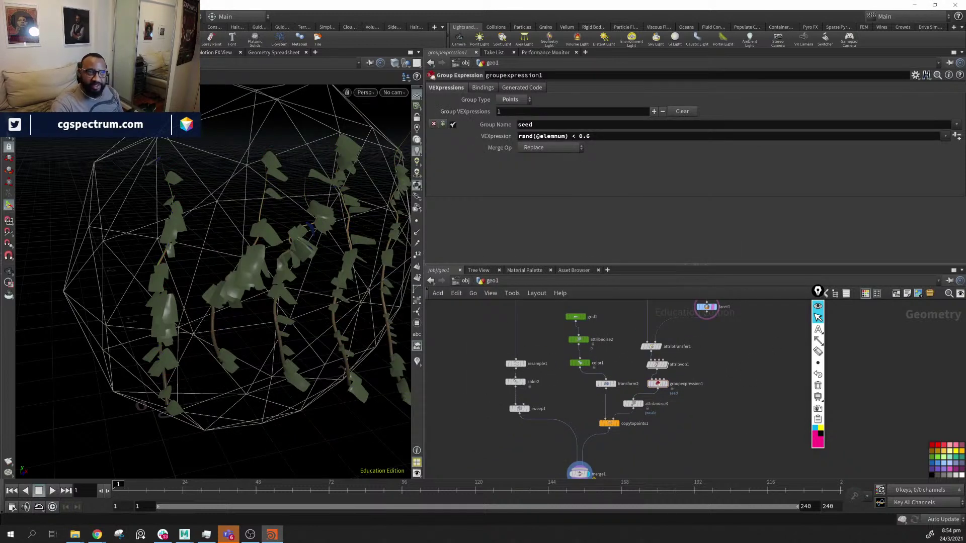
click(10, 17)
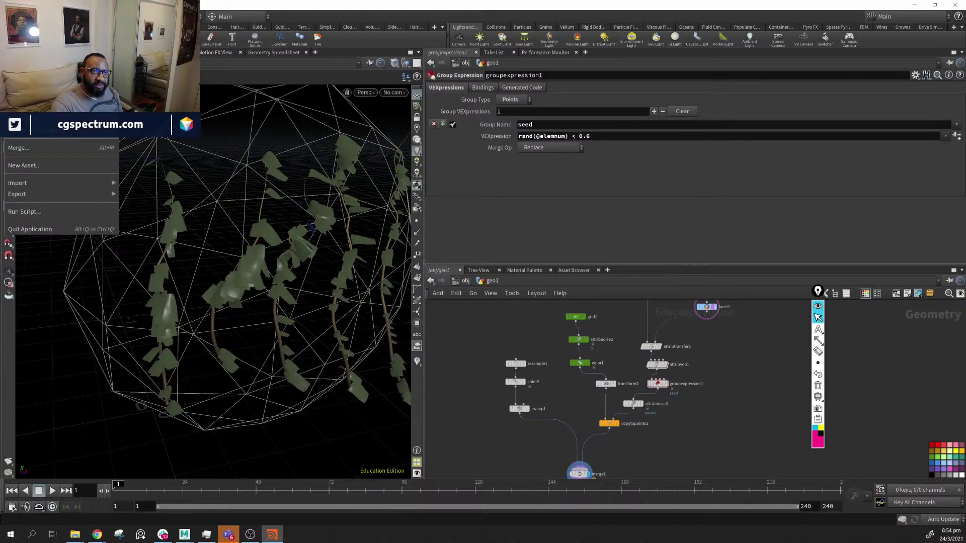
click(22, 130)
click(697, 246)
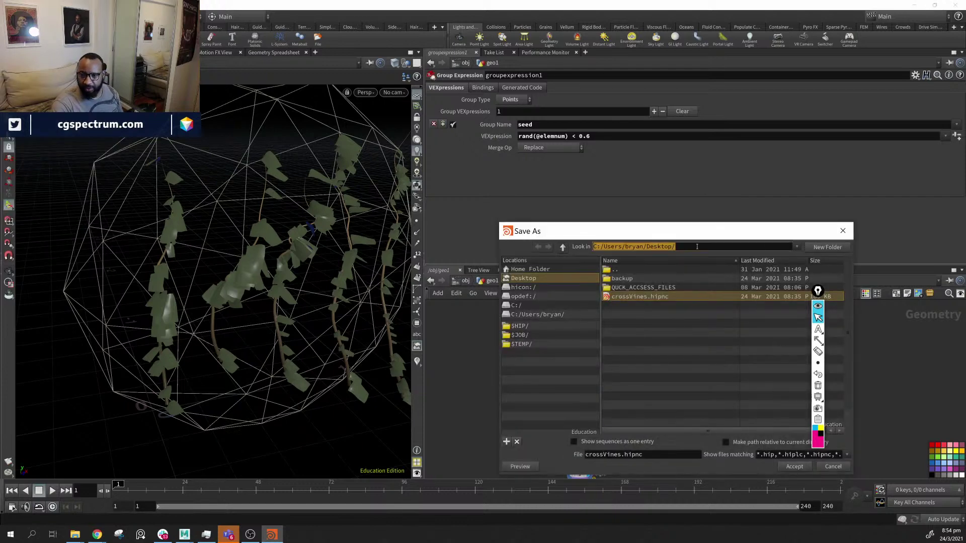
key(ctrl+v)
key(Return)
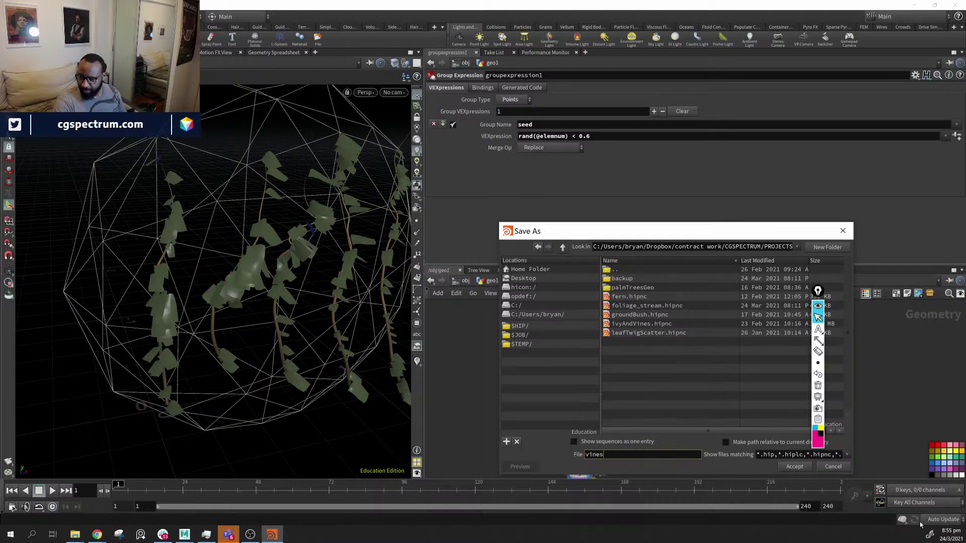
click(799, 468)
middle_drag(772, 366, 577, 427)
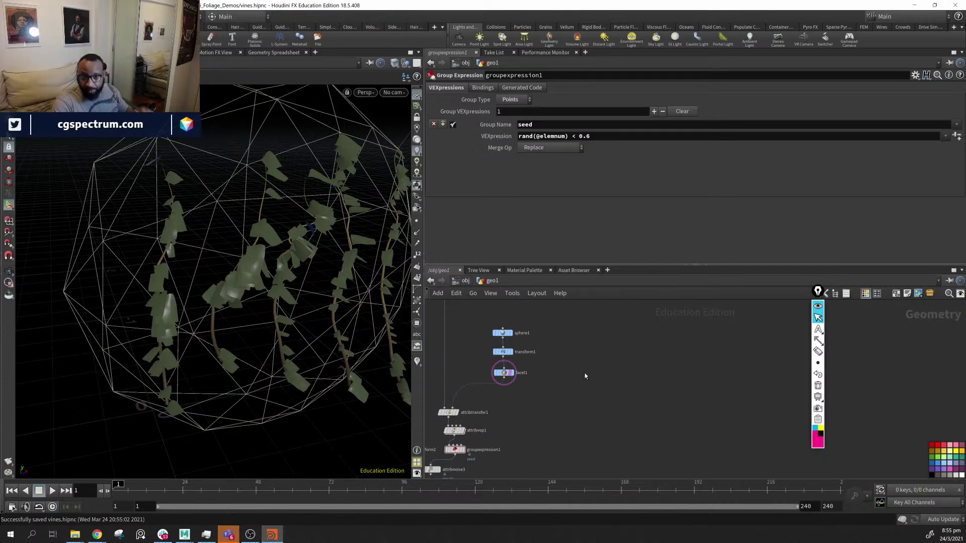
middle_drag(592, 387, 620, 346)
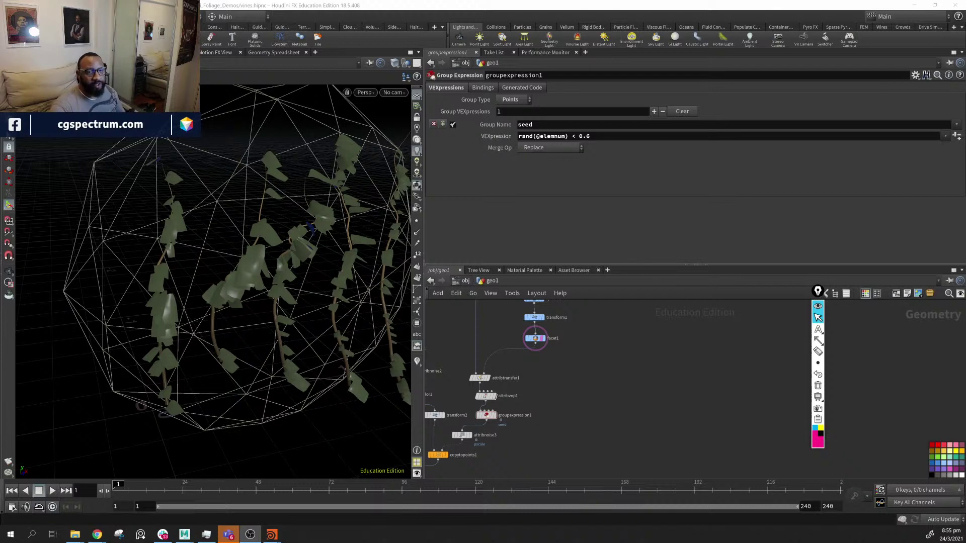
Switch to the foliage_stream scene and copy the complete leaf node chain ending in the leaf bundle output from leafe_and_twigs
key(alt+Tab)
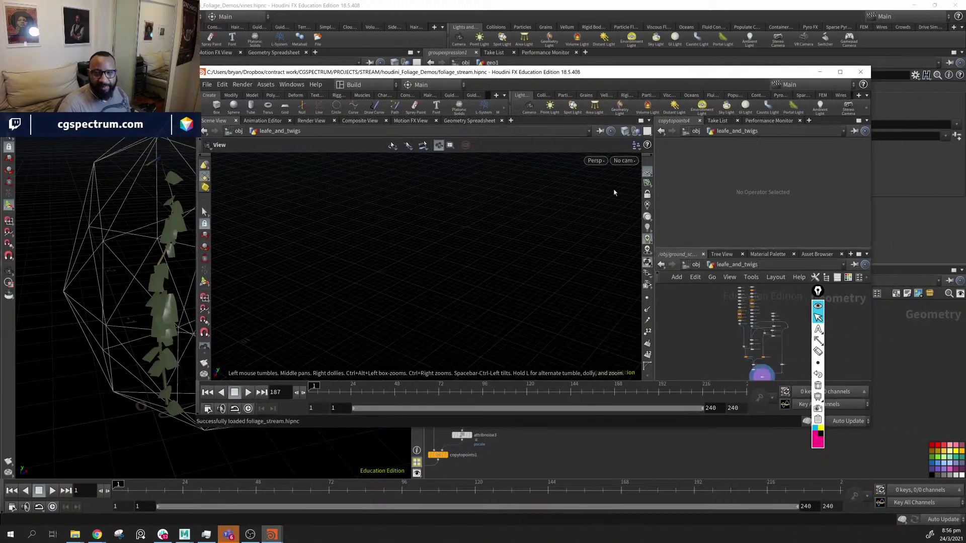
scroll(760, 329, up, 6)
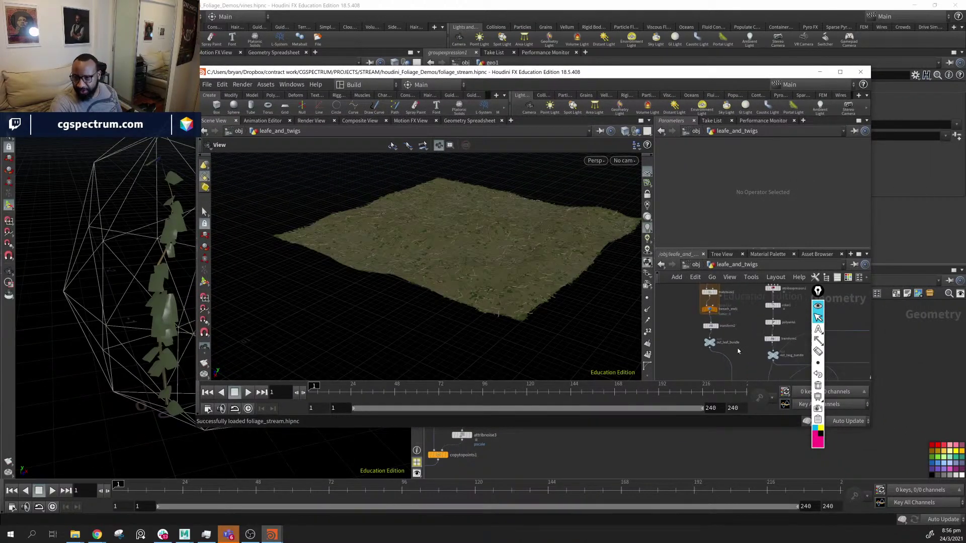
middle_drag(712, 319, 729, 274)
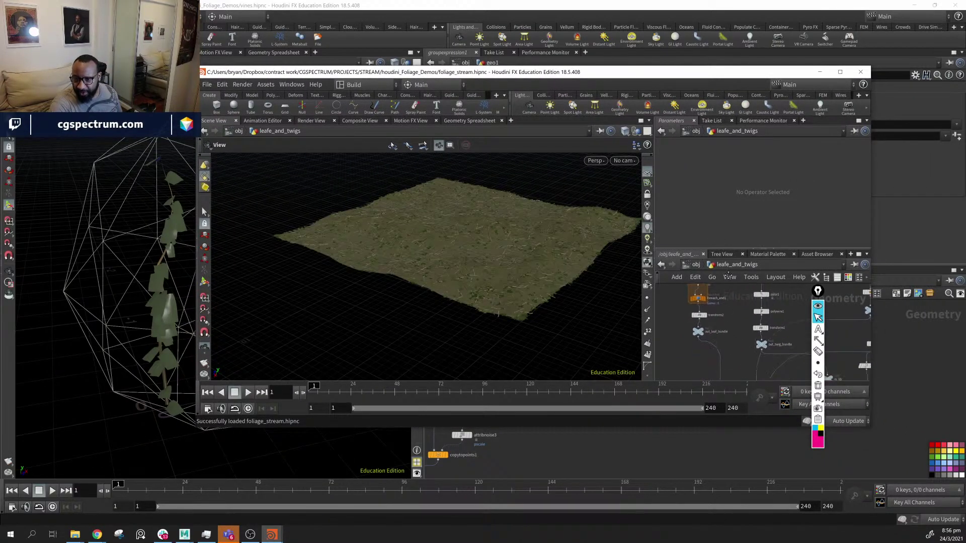
scroll(712, 327, down, 5)
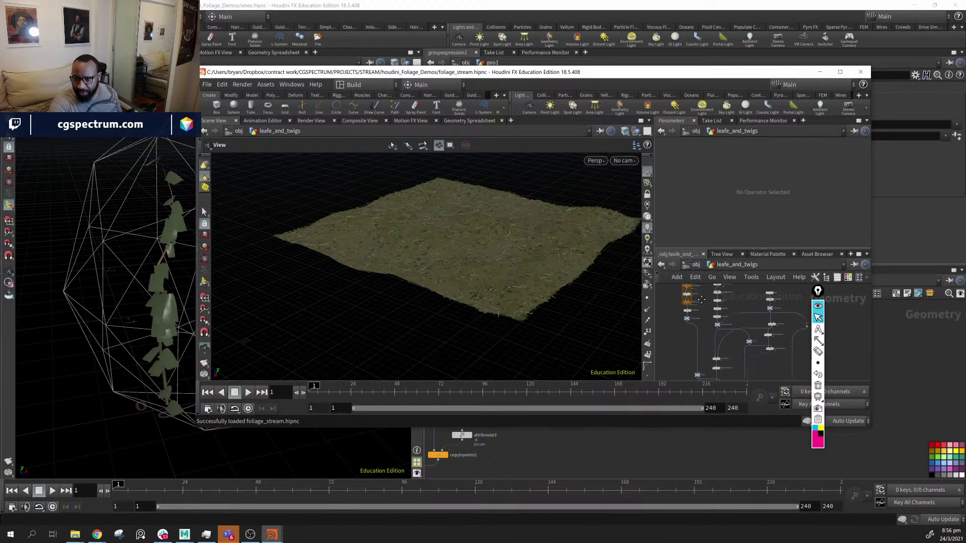
mouse_move(713, 327)
middle_down()
mouse_move(703, 297)
mouse_move(711, 336)
middle_up()
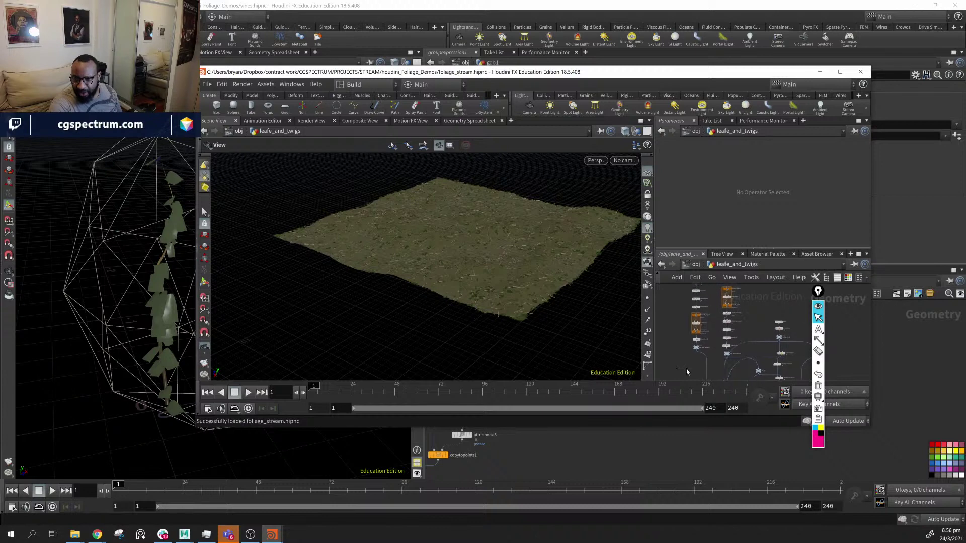
drag(710, 334, 714, 287)
middle_drag(712, 297, 701, 339)
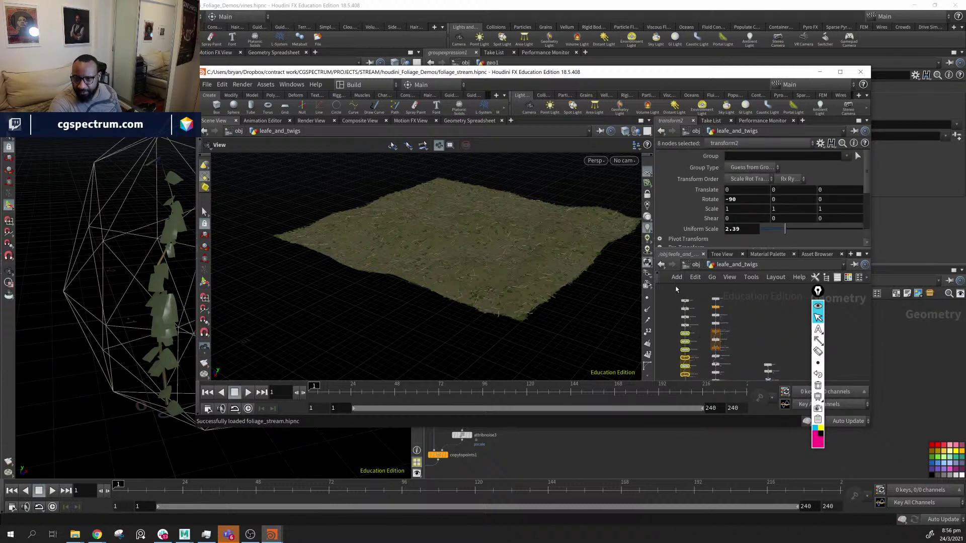
shift+drag(675, 286, 696, 332)
mouse_move(700, 349)
middle_down()
mouse_move(698, 294)
mouse_move(684, 279)
mouse_move(687, 325)
mouse_move(688, 314)
mouse_move(702, 347)
middle_up()
key(ctrl+c)
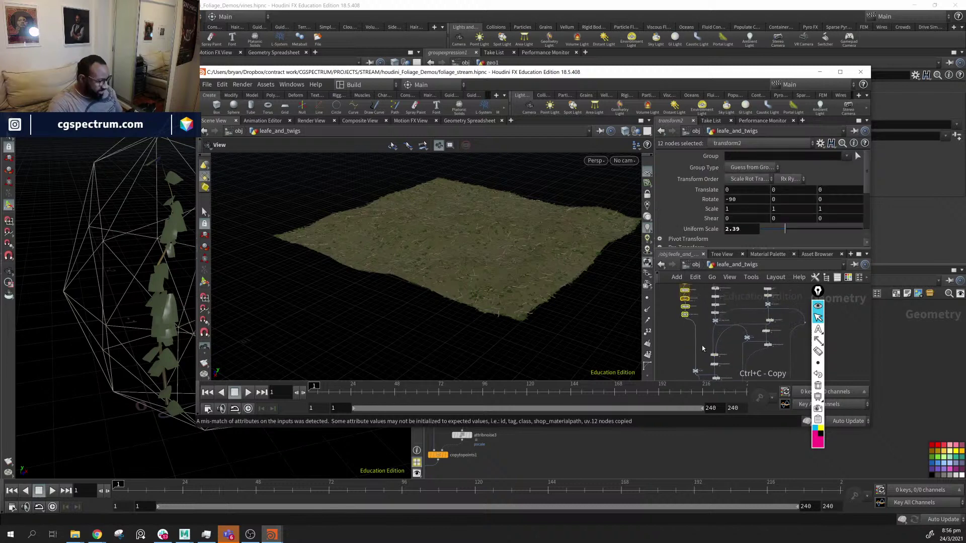
Switch back to the vines scene and paste the copied leaf node chain into geo1
click(722, 465)
middle_drag(599, 382, 657, 377)
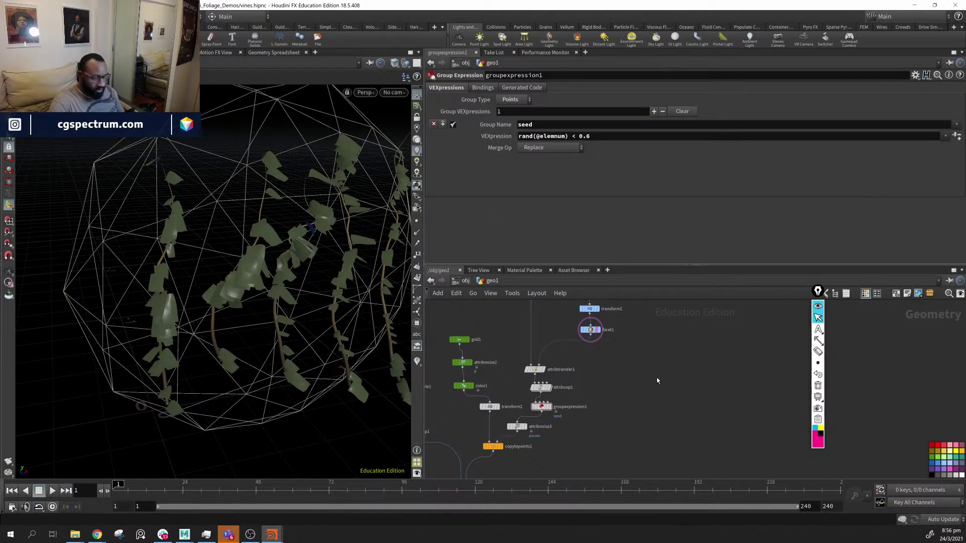
key(ctrl+v)
middle_drag(706, 445, 730, 353)
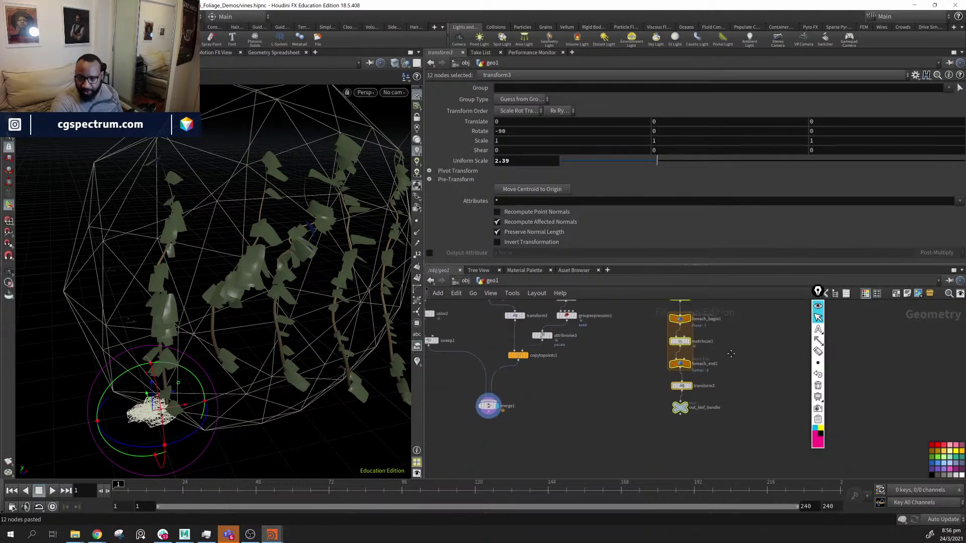
middle_drag(720, 399, 695, 403)
Enable Single Pass at 5 in foreach_end1 and raise transform3's Uniform Scale to about 3.227
click(655, 364)
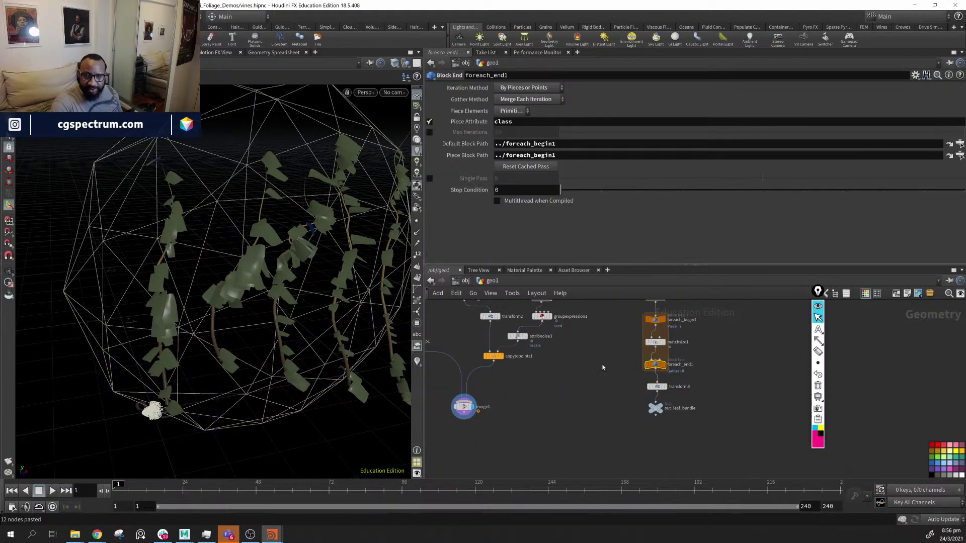
click(428, 178)
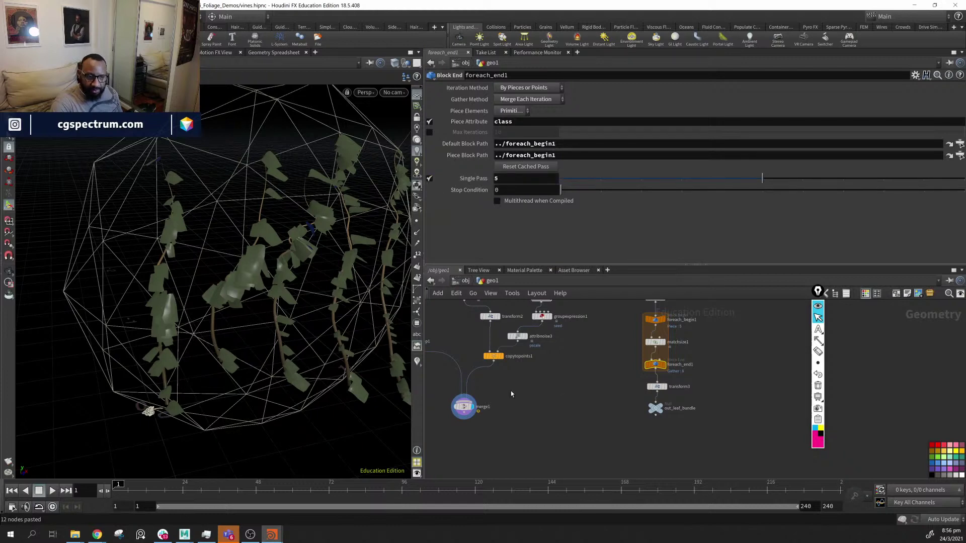
middle_drag(691, 428, 695, 427)
click(661, 387)
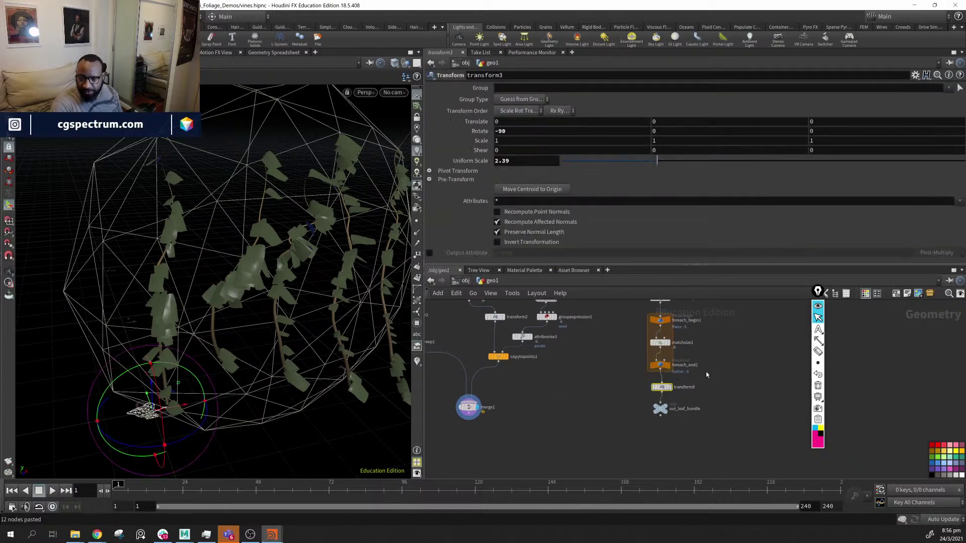
drag(658, 161, 692, 165)
Move the pasted chain beside the vine network and connect out_leaf_bundle to transform2 in place of the grid leaf
middle_drag(577, 425, 704, 494)
scroll(698, 445, down, 5)
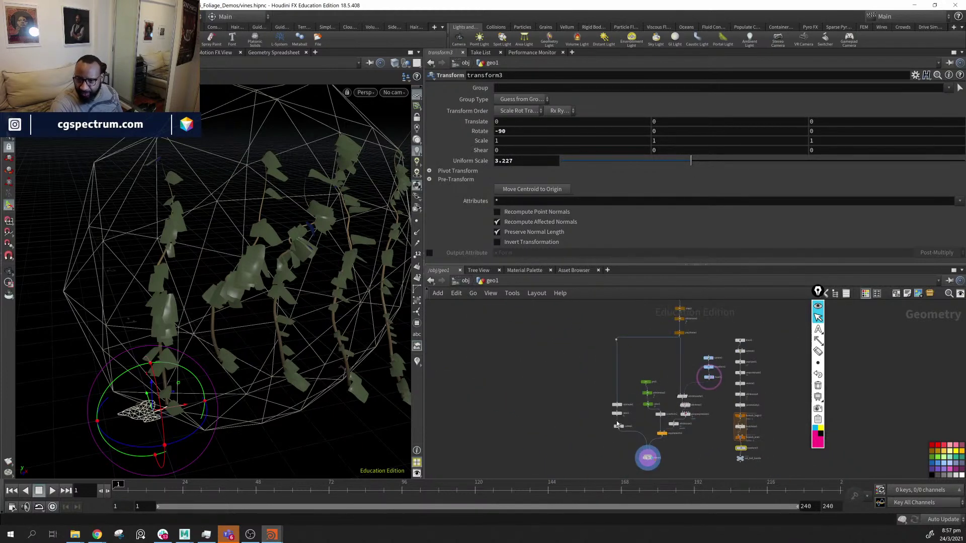
drag(774, 327, 578, 384)
middle_drag(607, 399, 589, 394)
scroll(583, 395, up, 2)
click(558, 387)
click(546, 364)
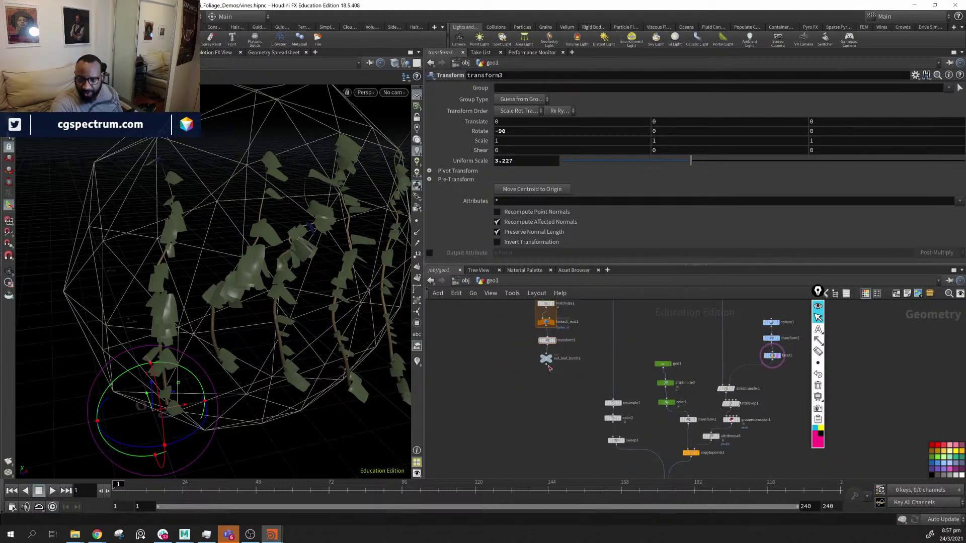
click(700, 417)
alt+drag(276, 359, 196, 302)
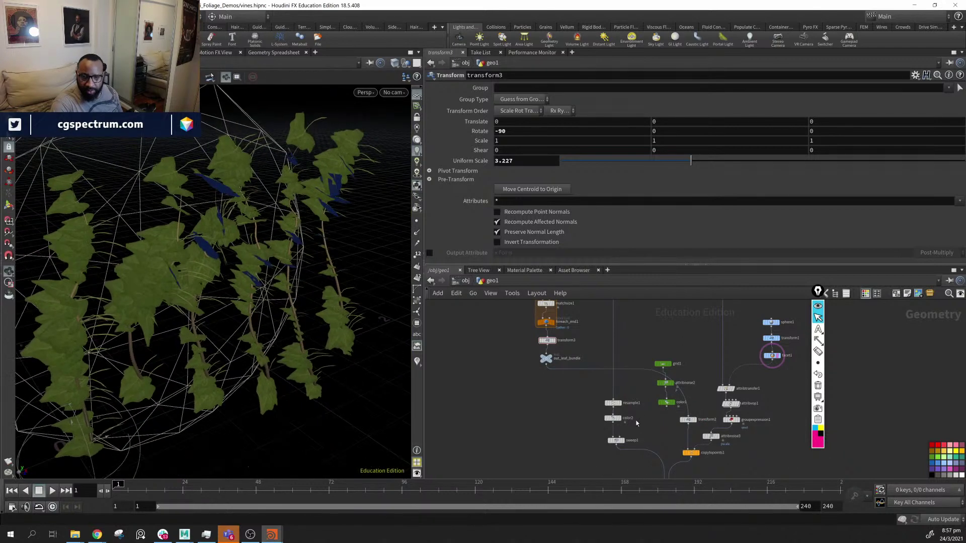
Reduce transform2's Uniform Scale to about 0.393 so the new leaves fit the vines
click(688, 420)
drag(601, 161, 578, 167)
alt+drag(89, 307, 202, 280)
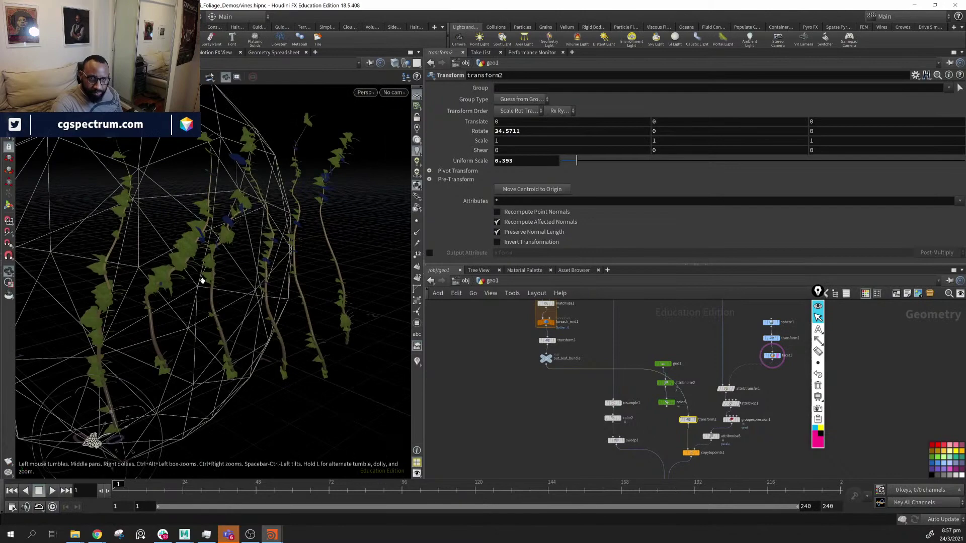
Reorient the leaf in transform3 to a rotation of about -1.89, 50.71, 88.54 and offset it about 0, -0.08, 0.12
middle_drag(537, 394, 530, 435)
click(541, 380)
alt+middle_drag(101, 447, 152, 359)
alt+drag(151, 359, 343, 332)
key(Return)
alt+drag(264, 352, 308, 345)
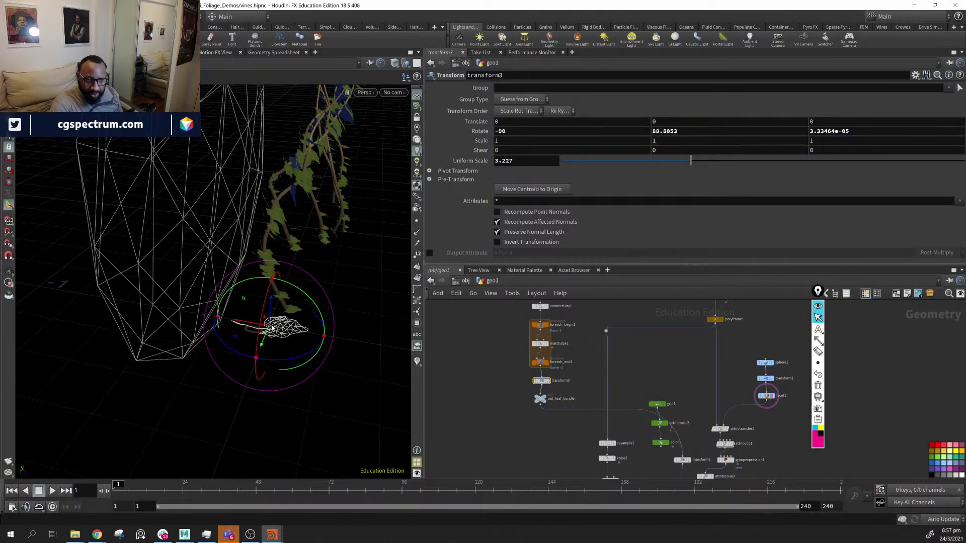
drag(237, 323, 301, 339)
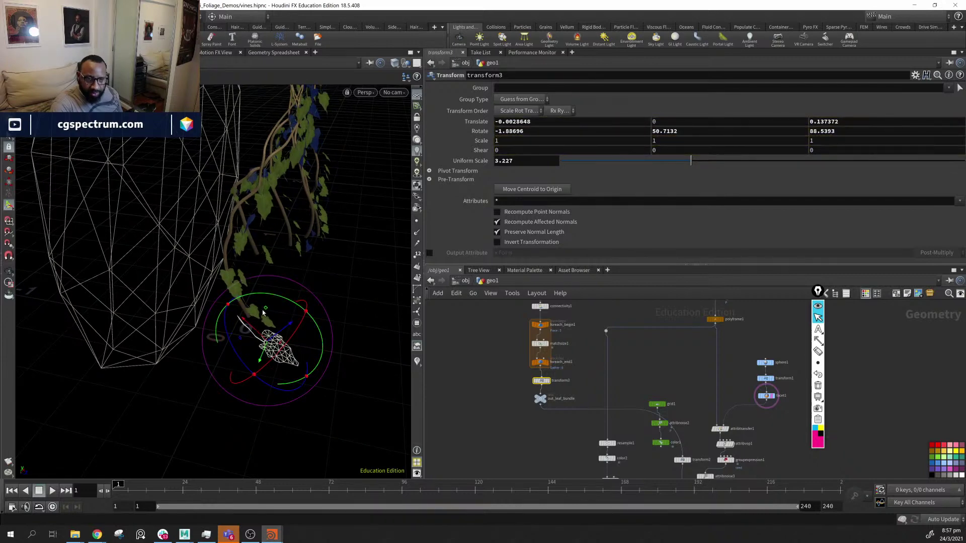
drag(263, 313, 231, 281)
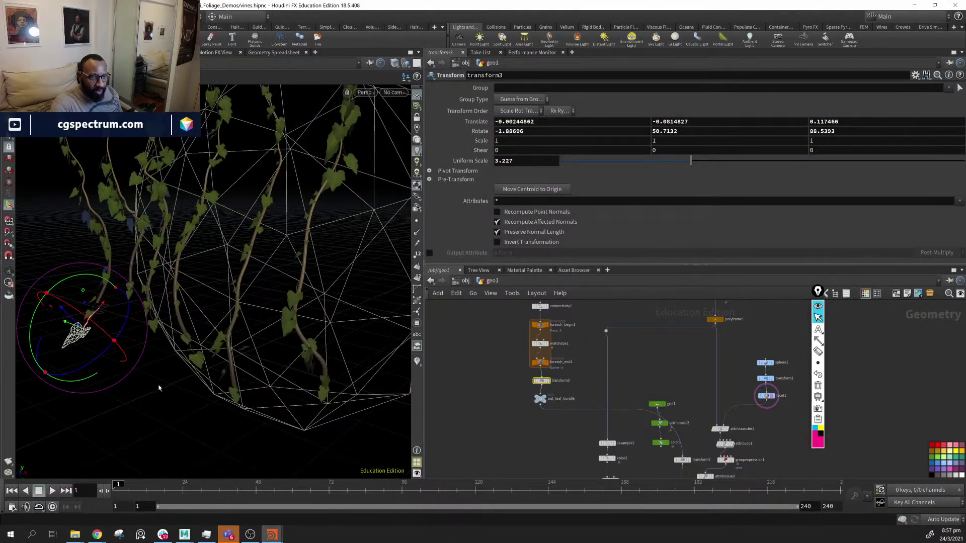
alt+drag(158, 388, 261, 323)
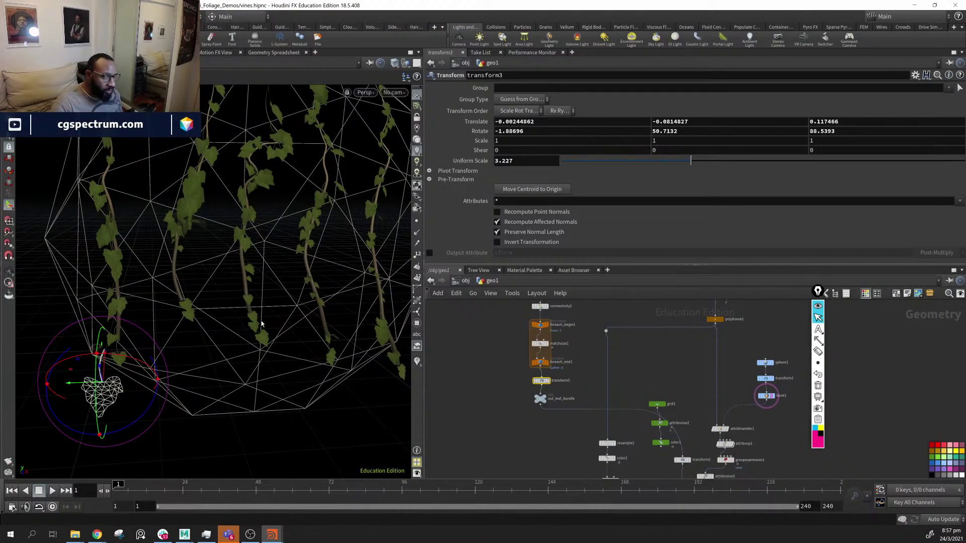
Undo the last two transform3 handle changes and display the leaf from transform3 on its own
alt+drag(339, 282, 280, 353)
alt+drag(281, 353, 230, 320)
key(ctrl+z)
key(ctrl+z)
alt+drag(230, 327, 268, 345)
middle_drag(553, 386, 525, 363)
click(519, 358)
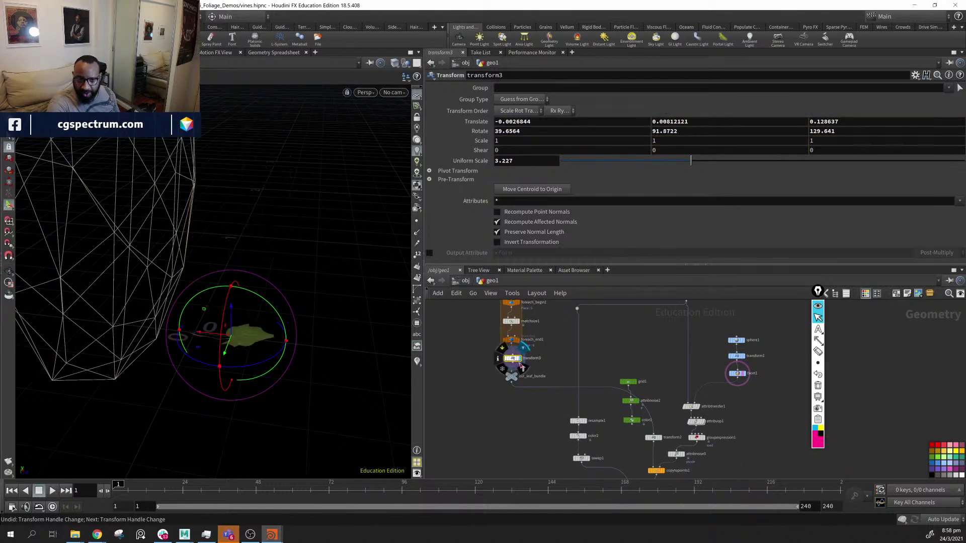
alt+drag(254, 343, 251, 366)
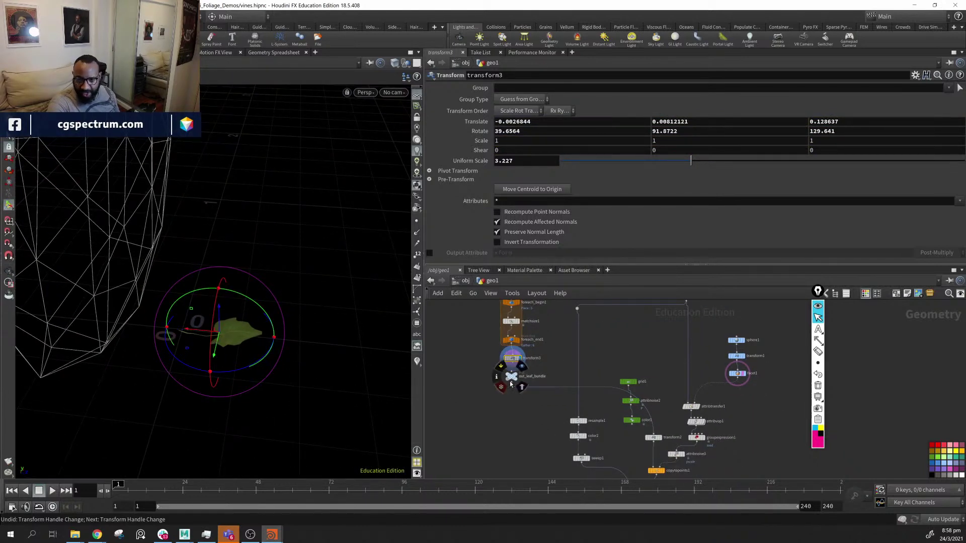
Add a Bend node beside out_leaf_bundle and connect transform3 to its input
scroll(504, 406, up, 3)
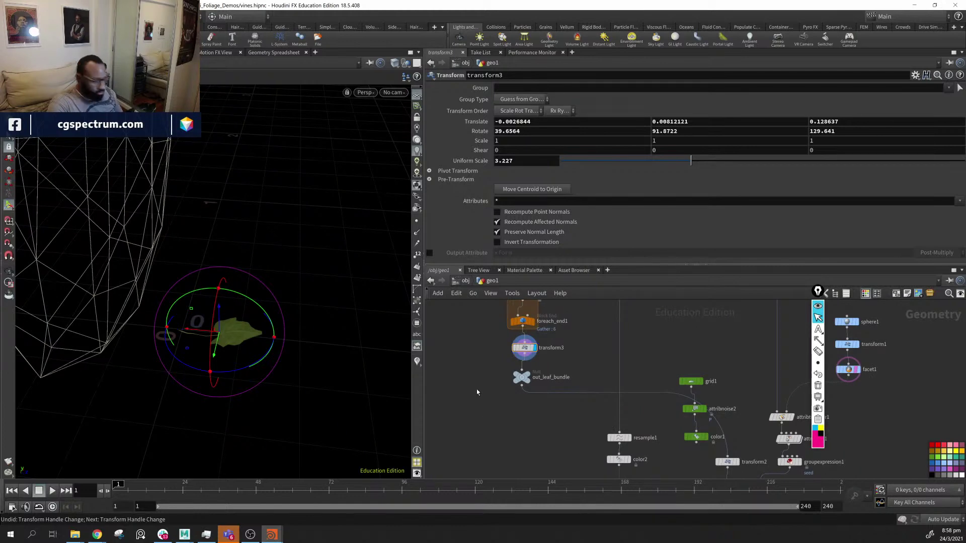
key(Tab)
key(Escape)
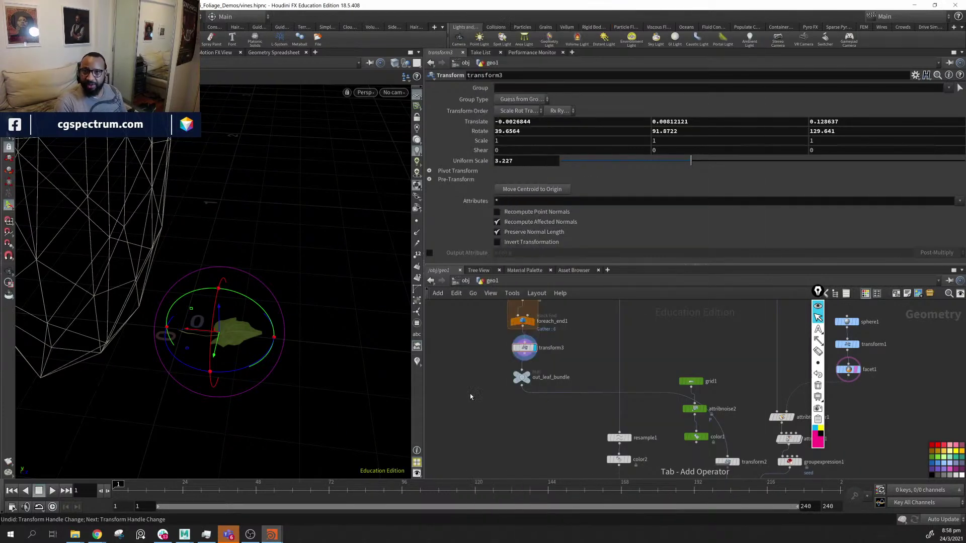
key(Tab)
text(bend)
key(Return)
click(470, 393)
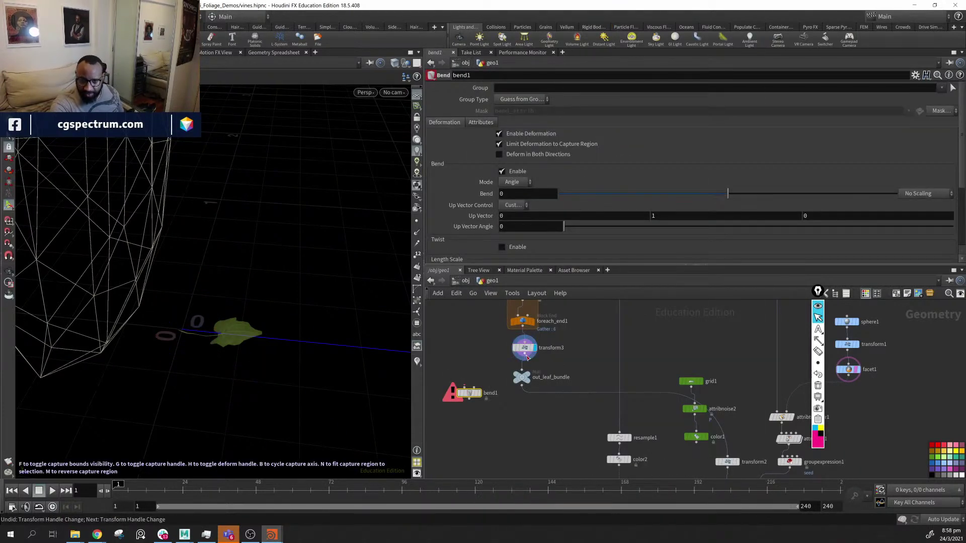
drag(525, 359, 469, 389)
Align bend1's capture region with the leaf, bend it by about -87.4 degrees and feed the result into out_leaf_bundle
drag(203, 362, 347, 332)
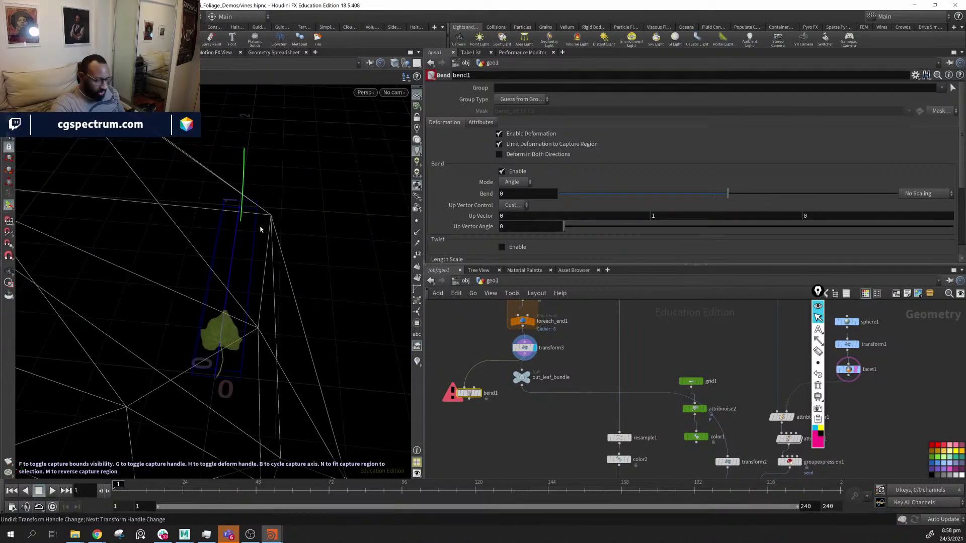
key(g)
alt+drag(334, 204, 250, 414)
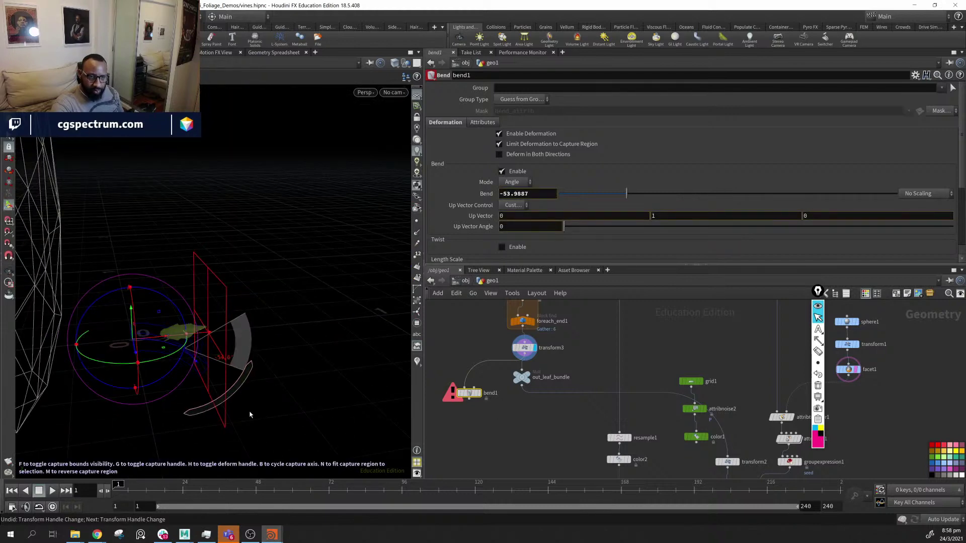
click(480, 394)
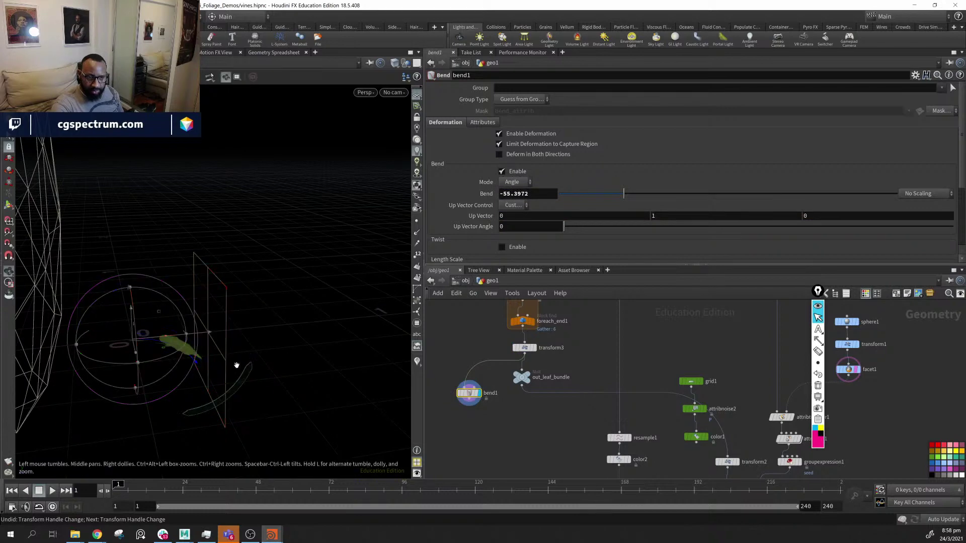
drag(237, 366, 201, 409)
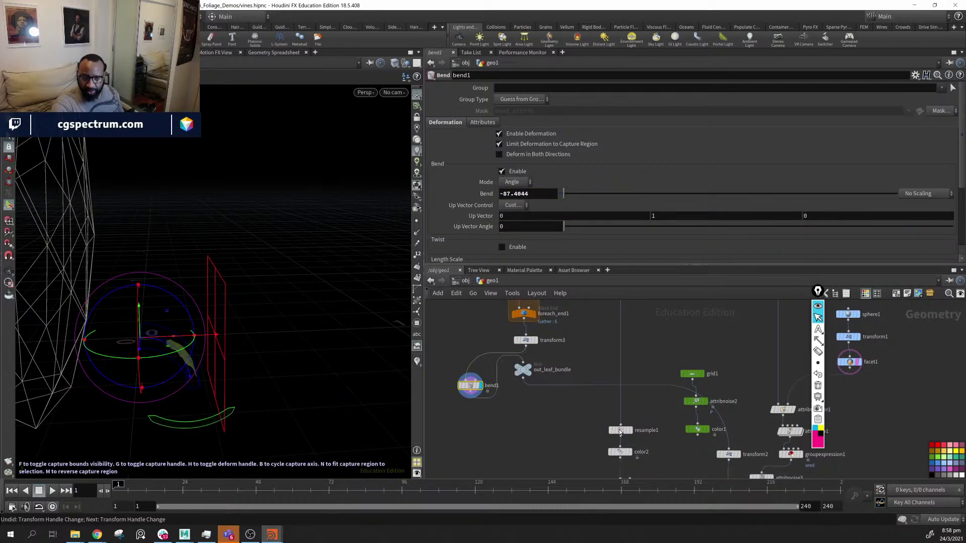
Display merge1 and examine the vines with the bent leaves up close and from several angles
middle_drag(672, 455, 545, 343)
click(579, 454)
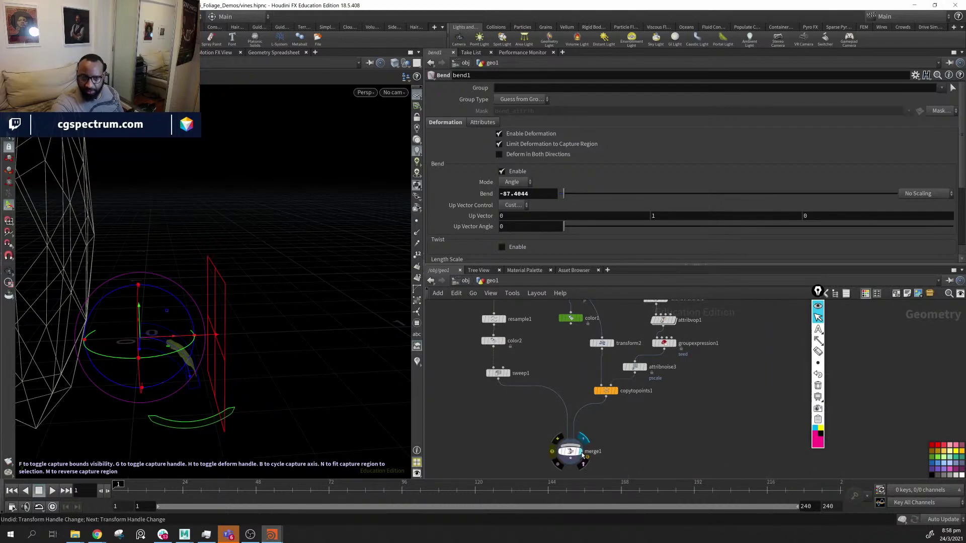
drag(166, 244, 177, 293)
right_drag(177, 293, 332, 283)
drag(332, 283, 291, 328)
right_drag(291, 328, 180, 284)
drag(180, 284, 244, 196)
middle_drag(686, 396, 654, 424)
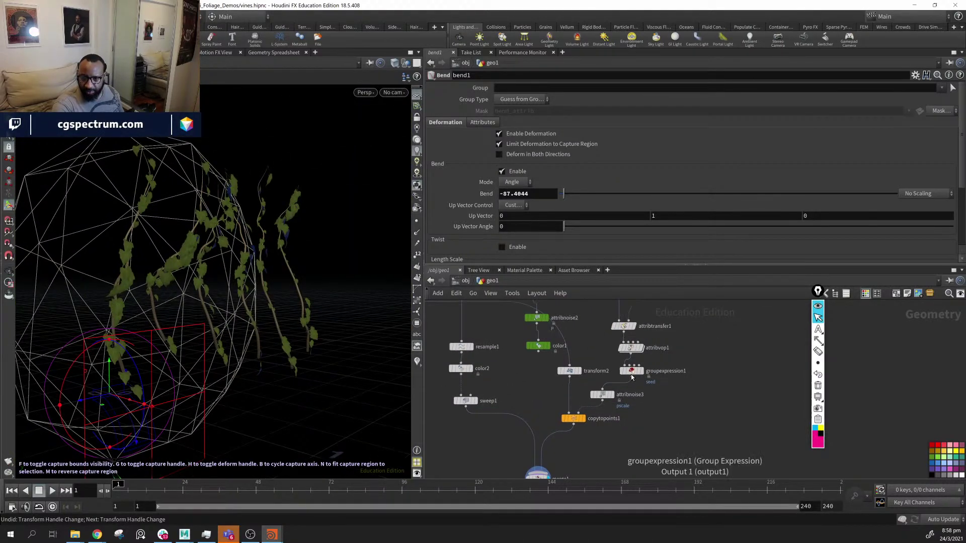
click(631, 371)
click(614, 141)
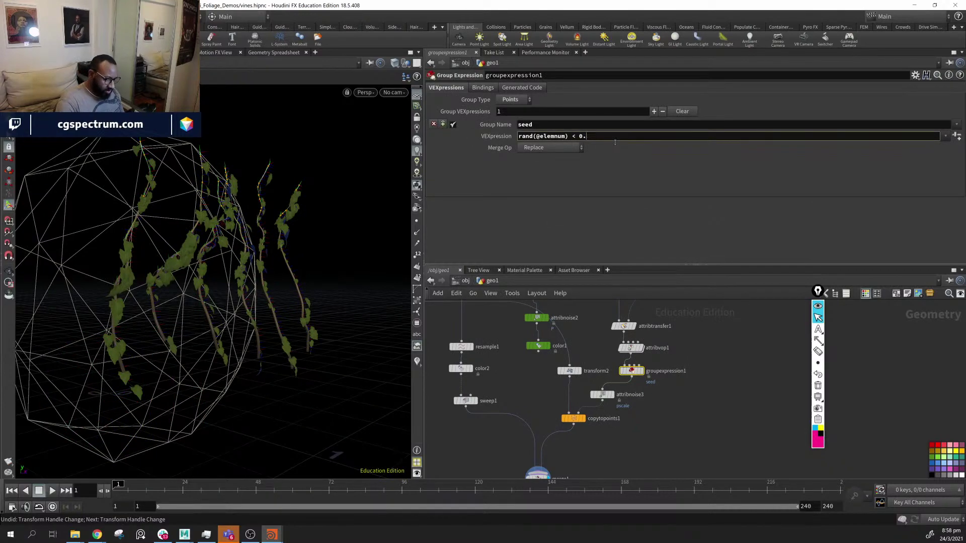
key(Return)
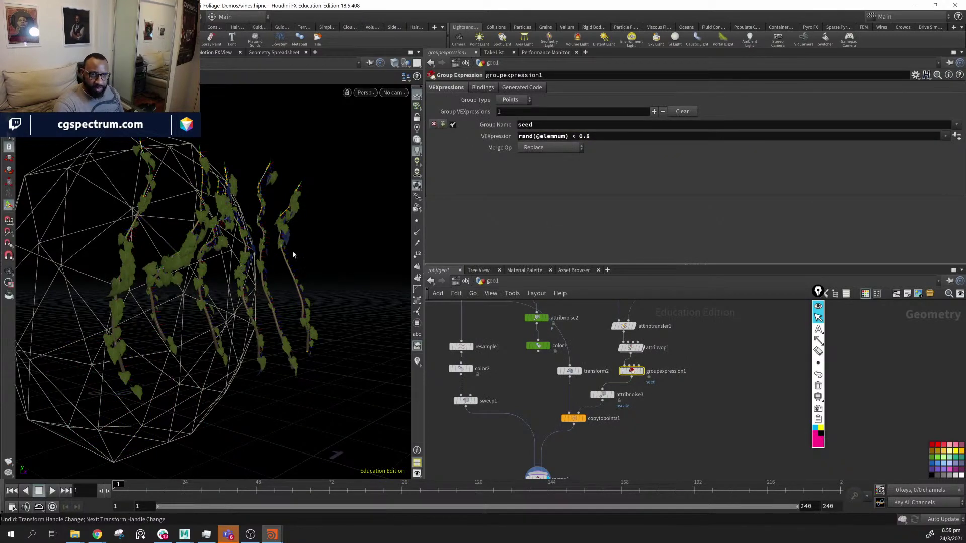
Move the old leaf nodes grid1, attribnoise2 and color1 out of the active network to a free spot beside the resample1 branch
drag(293, 255, 254, 295)
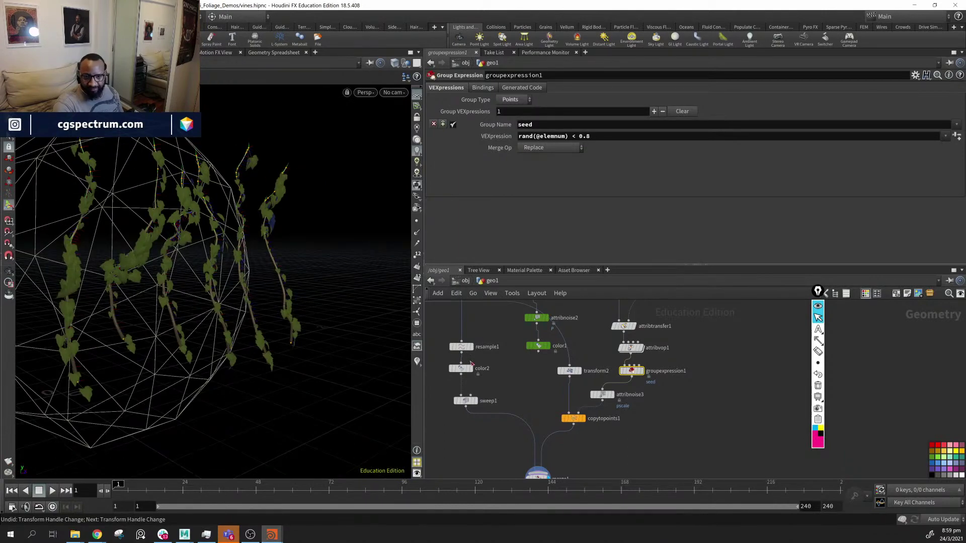
alt+drag(272, 334, 297, 326)
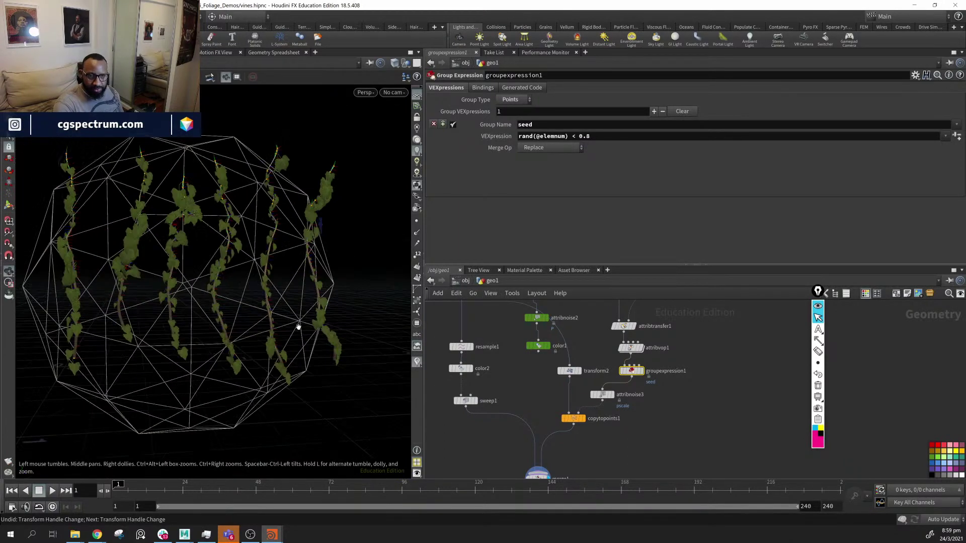
drag(282, 261, 162, 276)
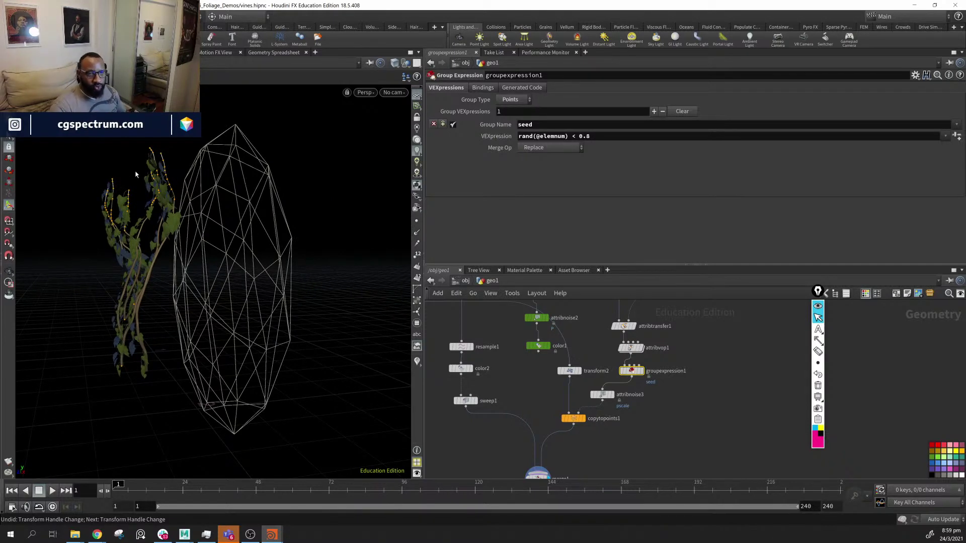
drag(136, 174, 201, 278)
middle_drag(664, 355, 646, 411)
drag(496, 325, 532, 412)
middle_drag(547, 403, 681, 348)
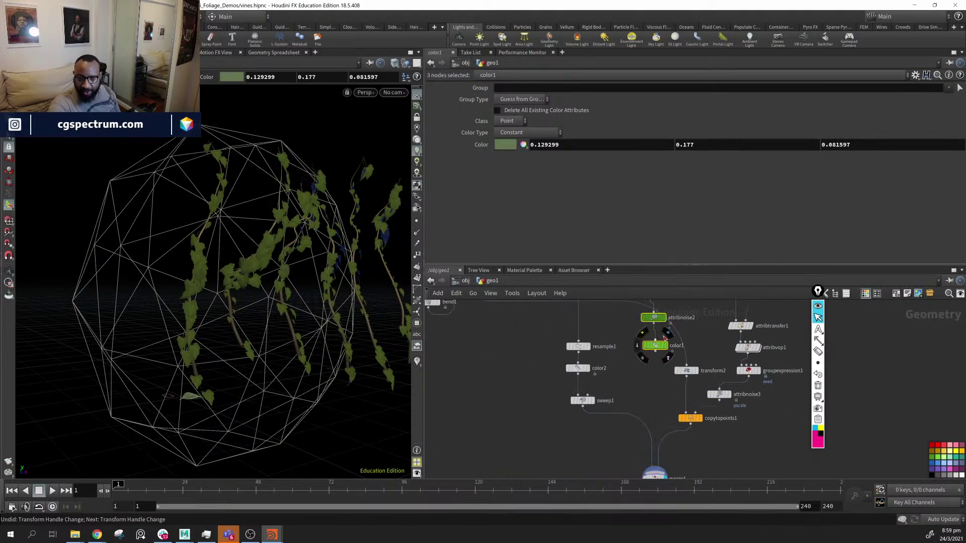
drag(655, 346, 525, 400)
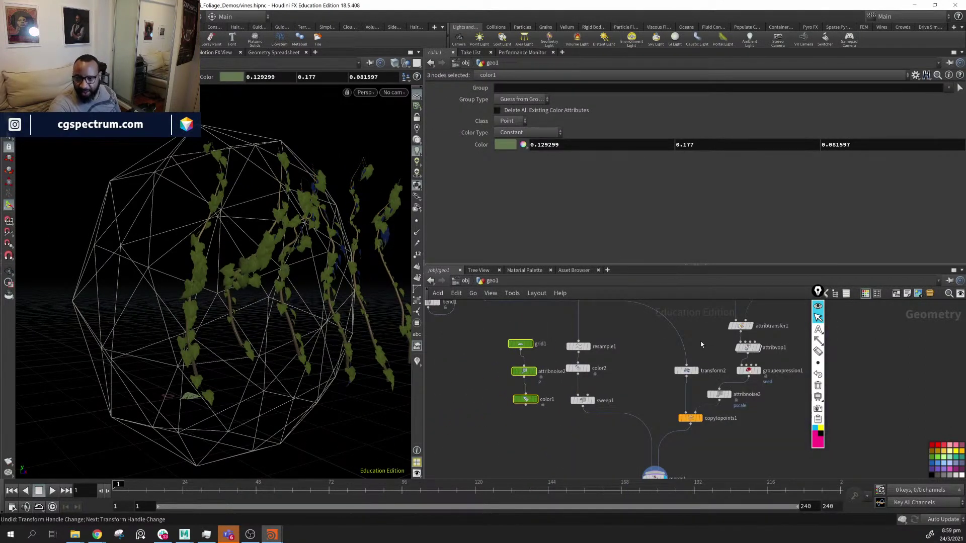
middle_drag(701, 344, 568, 394)
drag(280, 263, 145, 267)
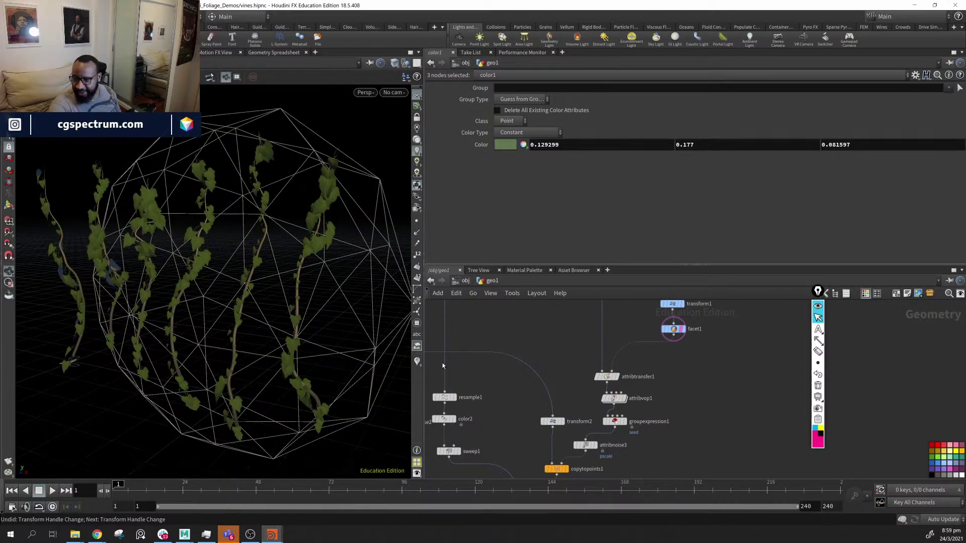
drag(283, 280, 193, 331)
middle_drag(676, 384, 677, 511)
middle_drag(706, 382, 709, 367)
click(644, 381)
click(642, 375)
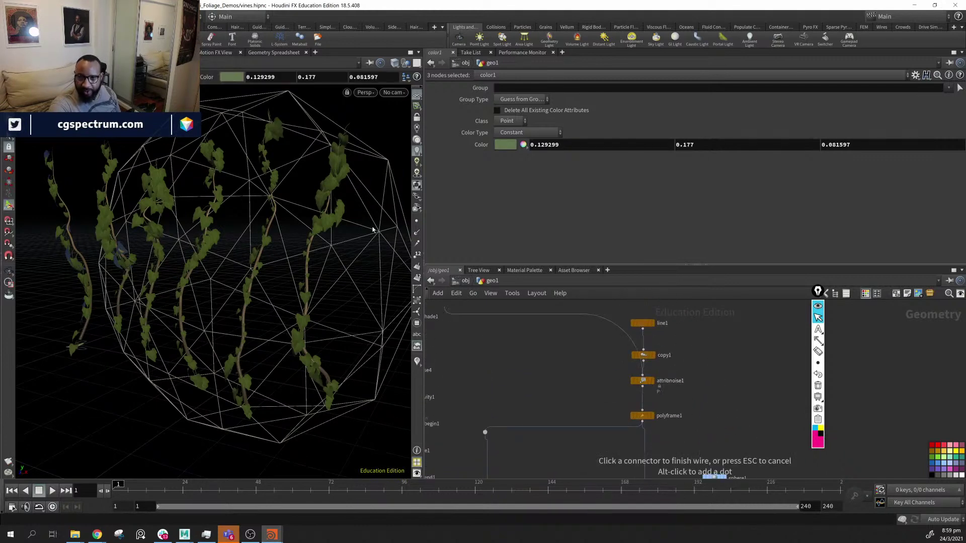
click(545, 375)
key(ctrl+z)
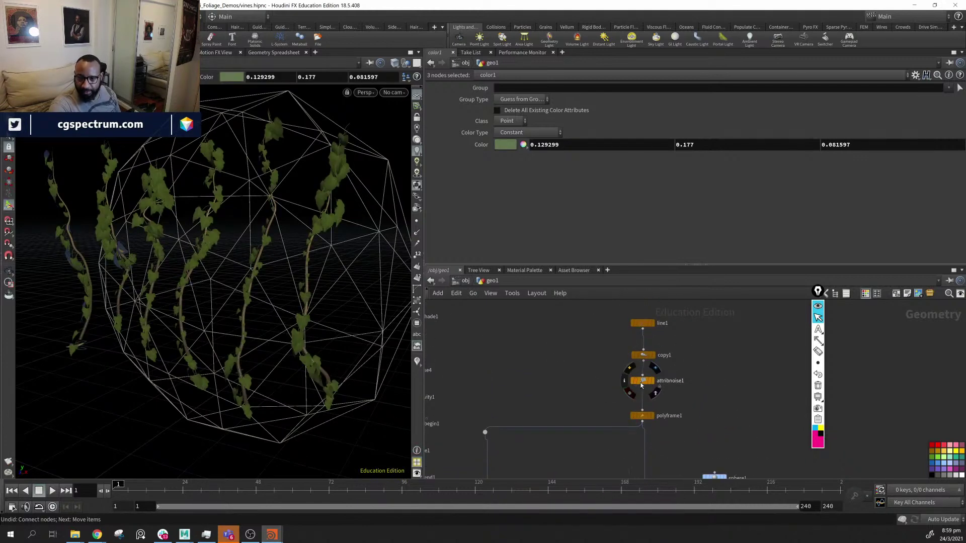
Set the vine noise in attribnoise1 to an amplitude of 0.283 and an offset of 0.66
click(637, 381)
drag(194, 255, 276, 220)
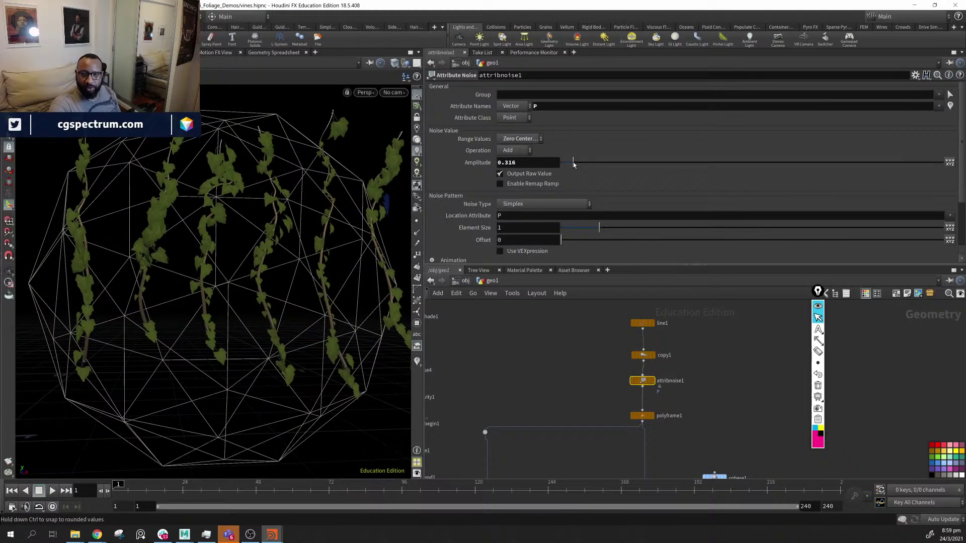
drag(572, 162, 573, 171)
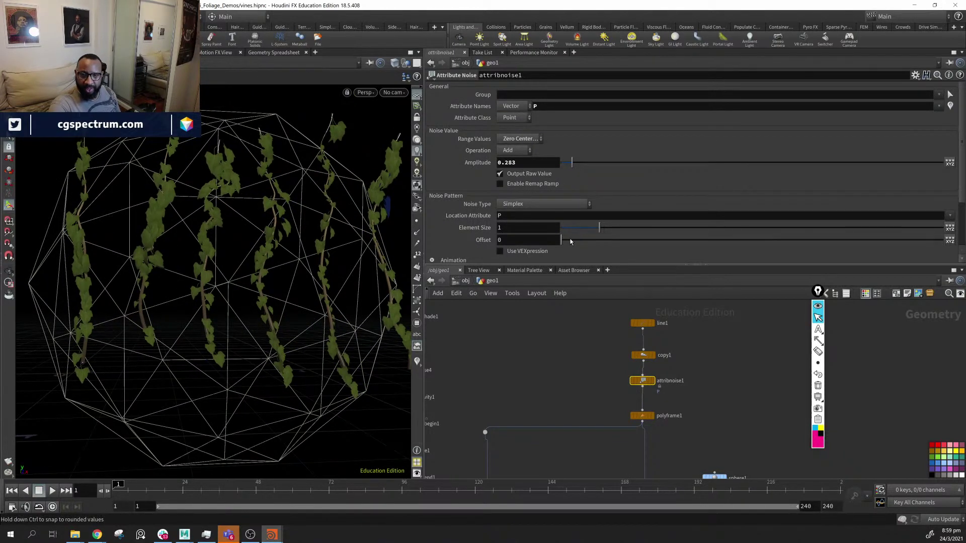
drag(571, 242, 568, 249)
Examine the reshaped vines and their leaves up close and from the front and sides
alt+middle_drag(239, 275, 261, 286)
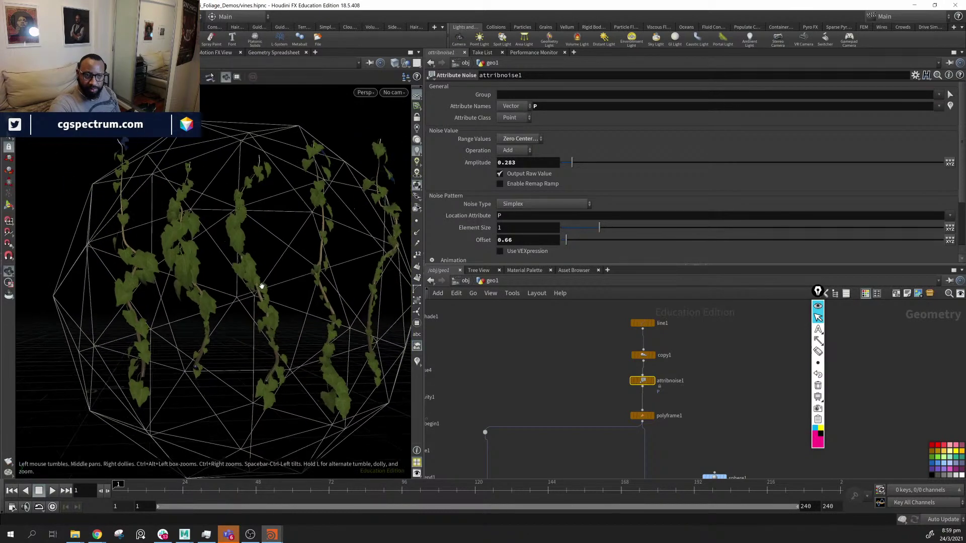
drag(262, 285, 352, 281)
scroll(595, 196, down, 3)
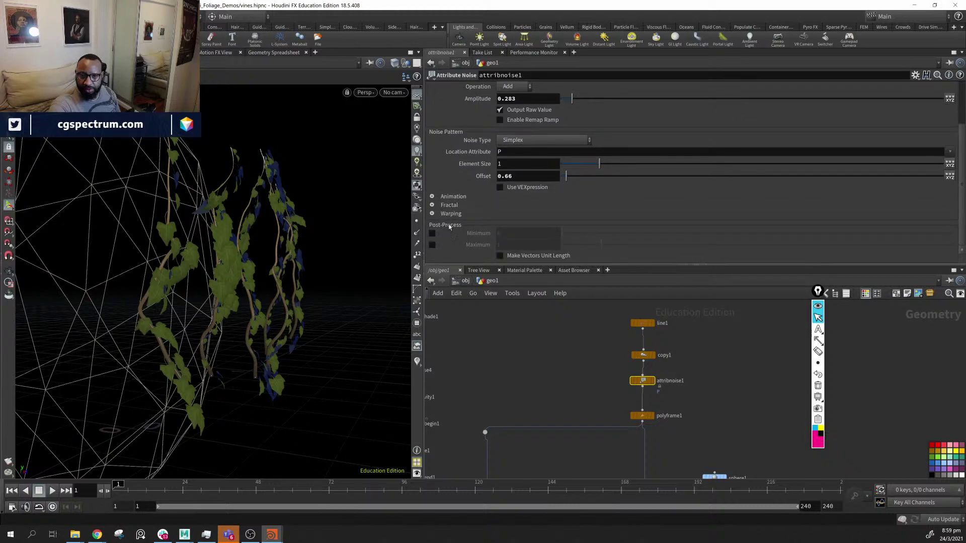
alt+drag(272, 209, 95, 221)
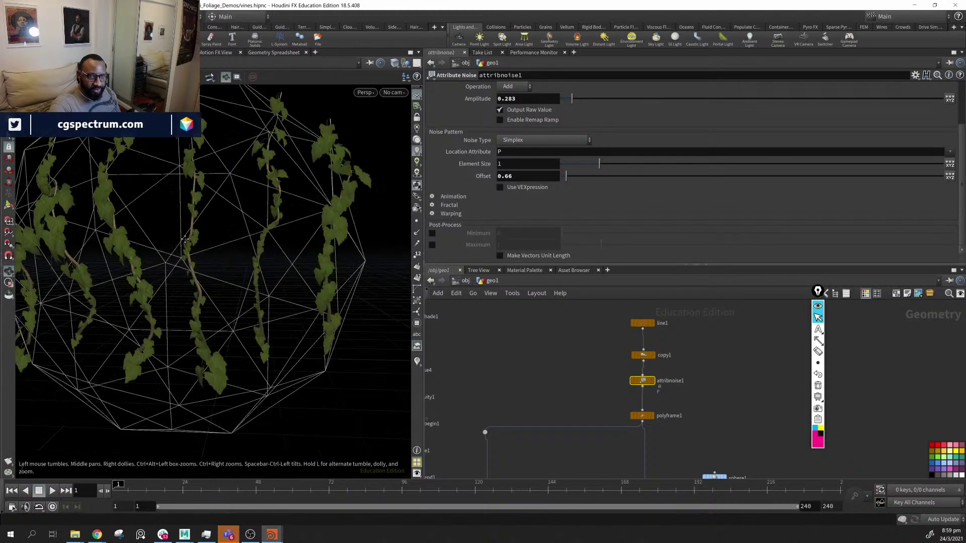
alt+drag(292, 239, 197, 295)
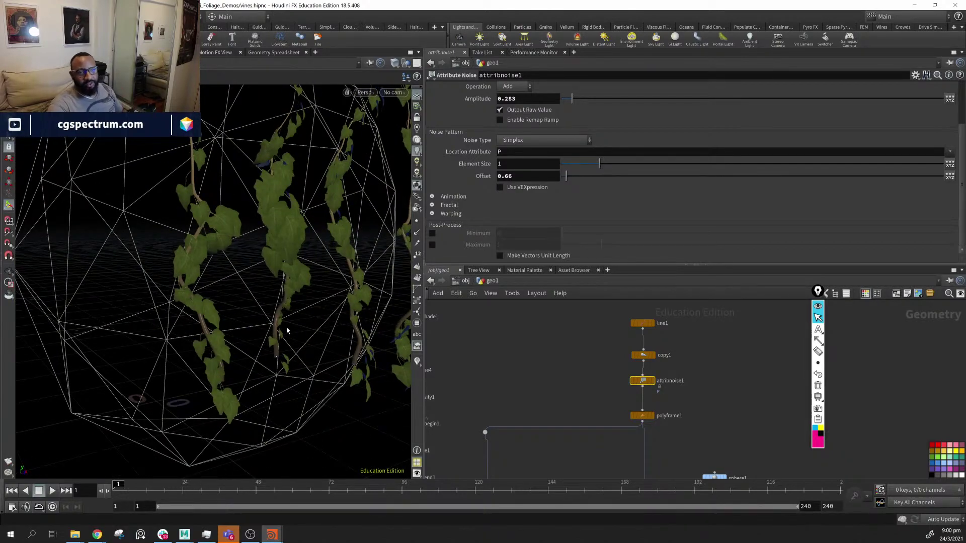
drag(286, 331, 219, 280)
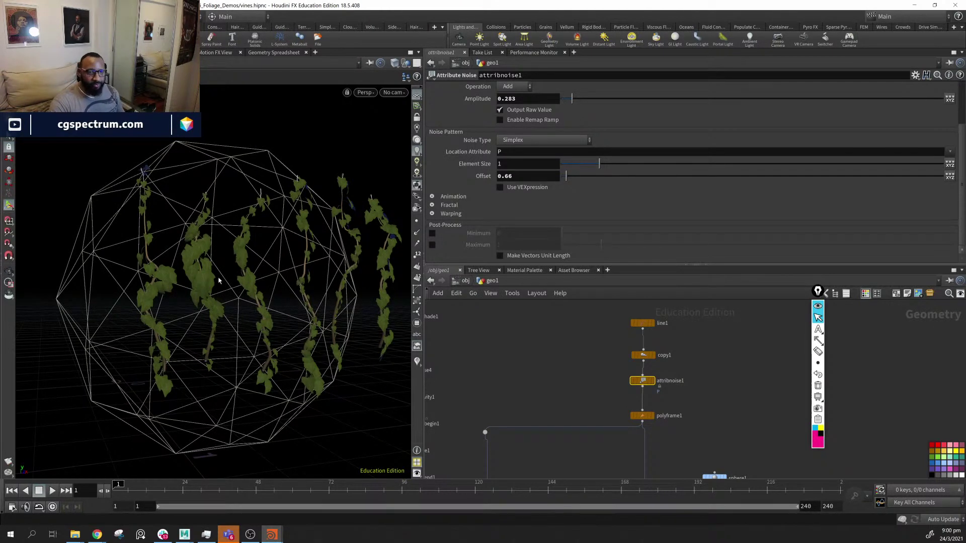
drag(166, 230, 354, 314)
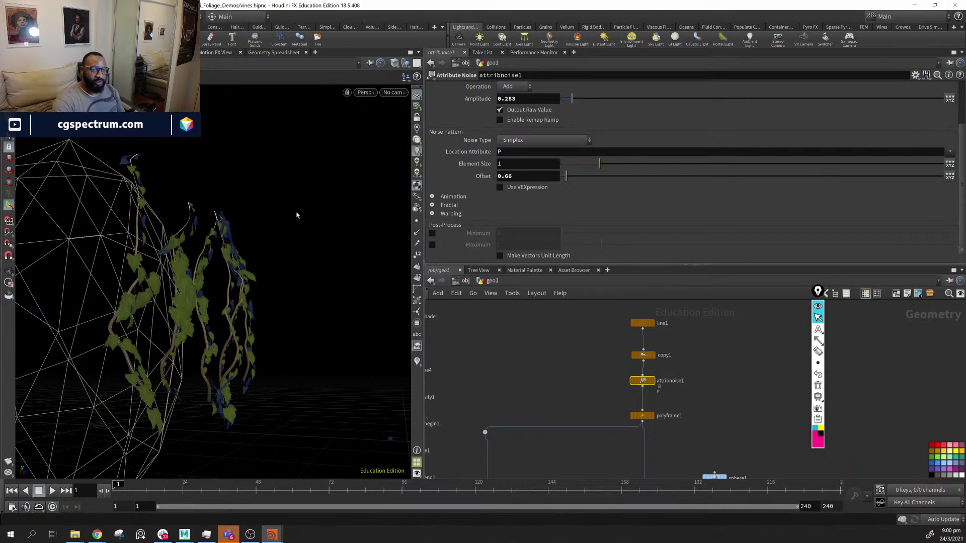
alt+drag(278, 296, 196, 288)
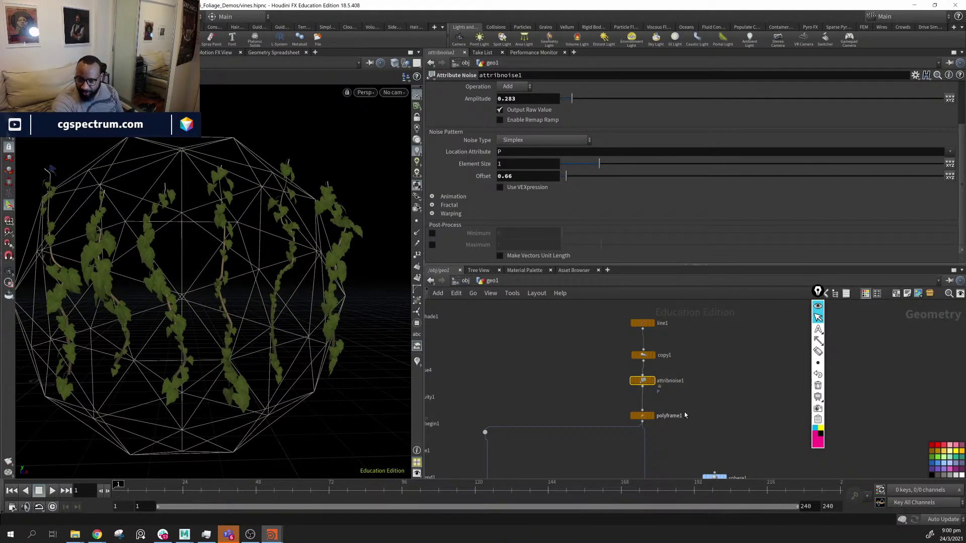
Open attribvop1's network and examine how the random fit range and rotation matrix feed the quaternion nodes and the orient bind
middle_drag(701, 473, 667, 296)
middle_drag(627, 438, 627, 395)
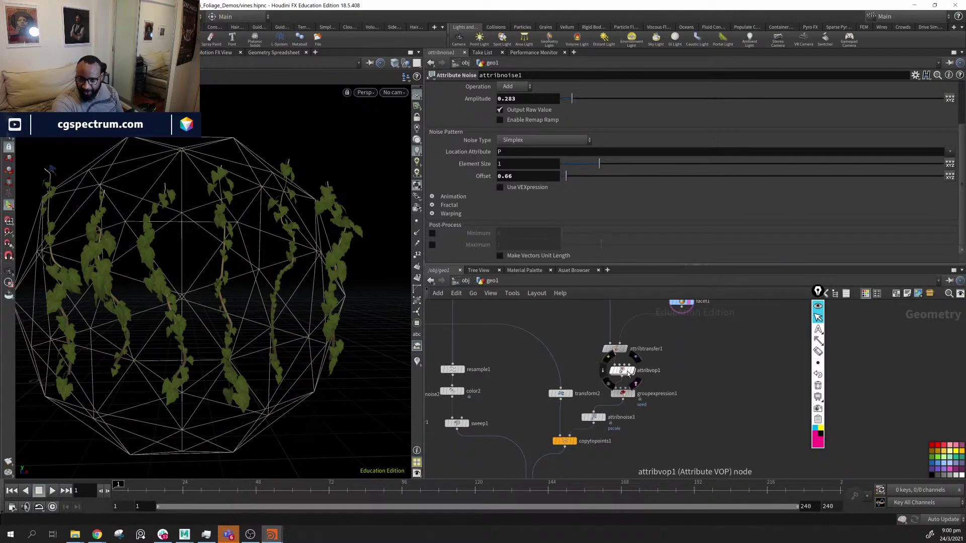
double_click(623, 370)
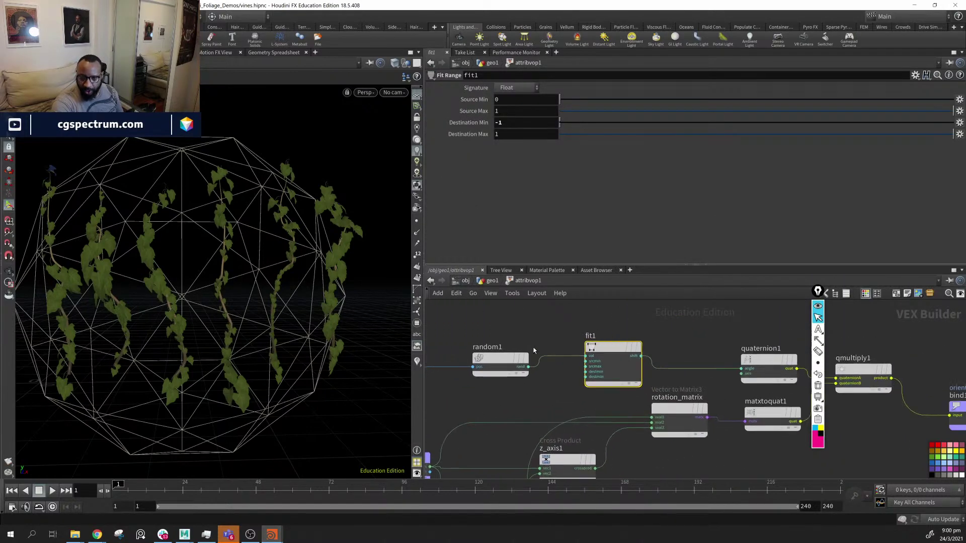
middle_drag(721, 473, 632, 434)
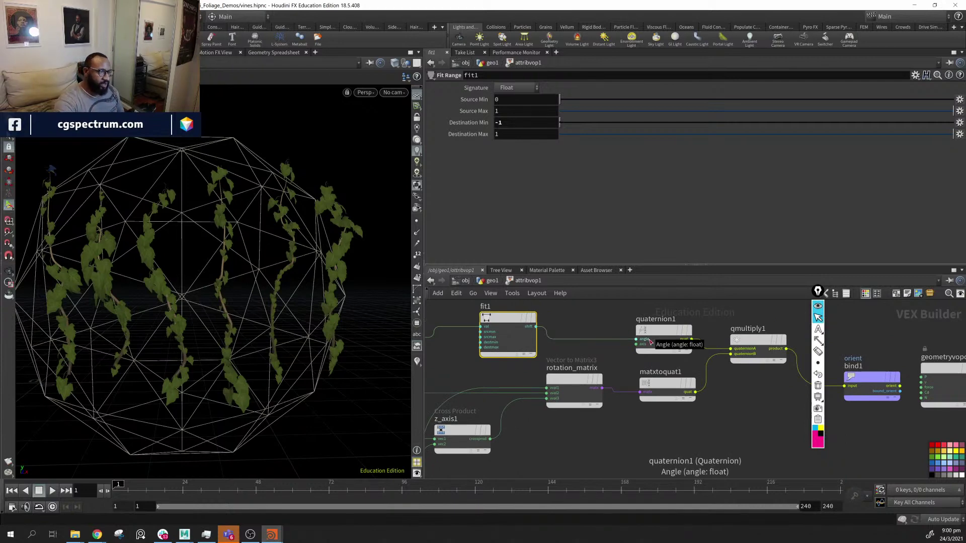
Inspect the leaf orientations along the vines from several viewing angles while keeping the attribvop1 network open
drag(155, 313, 283, 298)
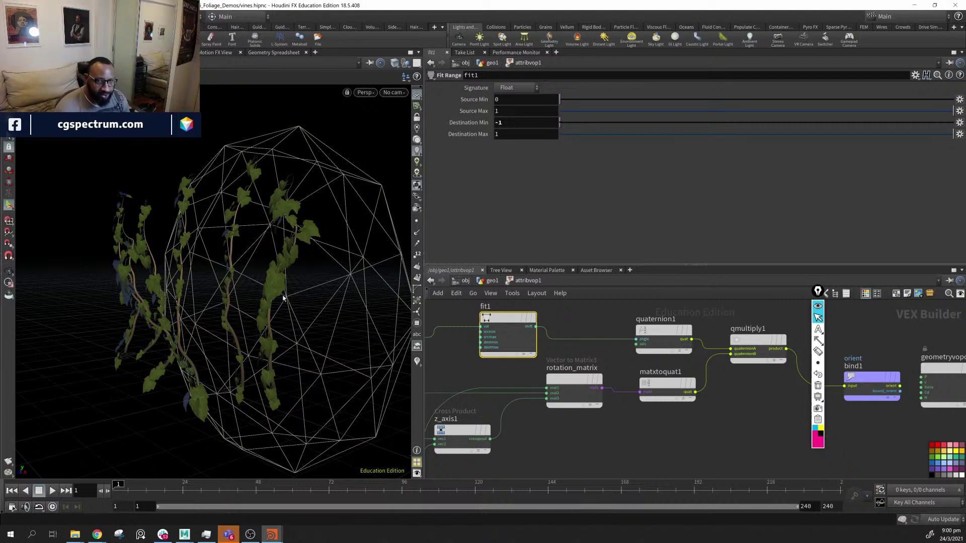
drag(258, 242, 179, 197)
drag(162, 263, 117, 218)
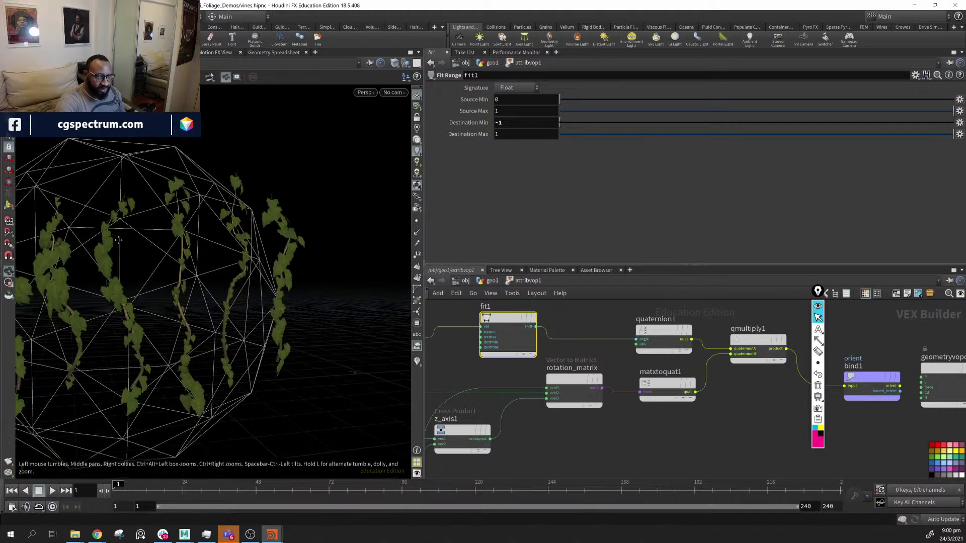
middle_drag(119, 240, 217, 277)
middle_drag(306, 258, 246, 262)
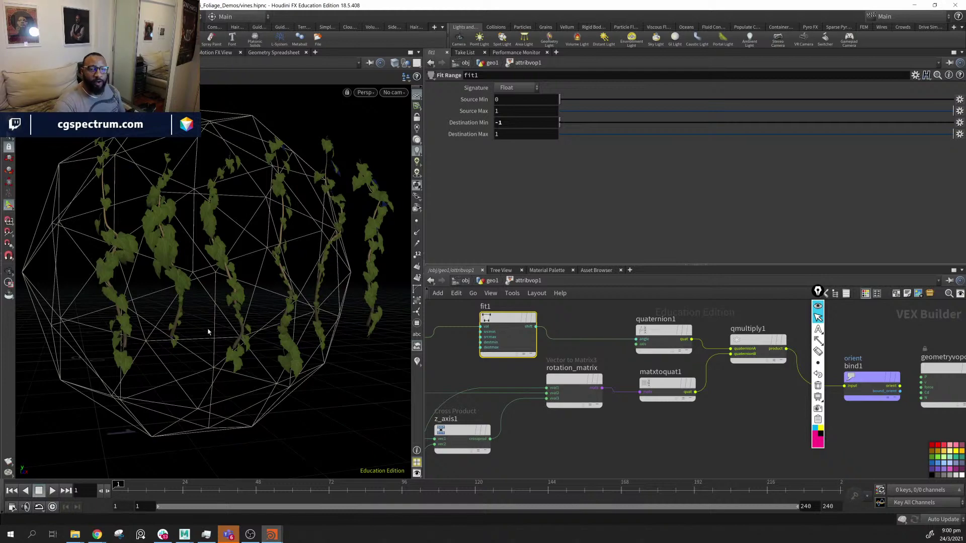
drag(201, 269, 178, 242)
drag(175, 313, 227, 269)
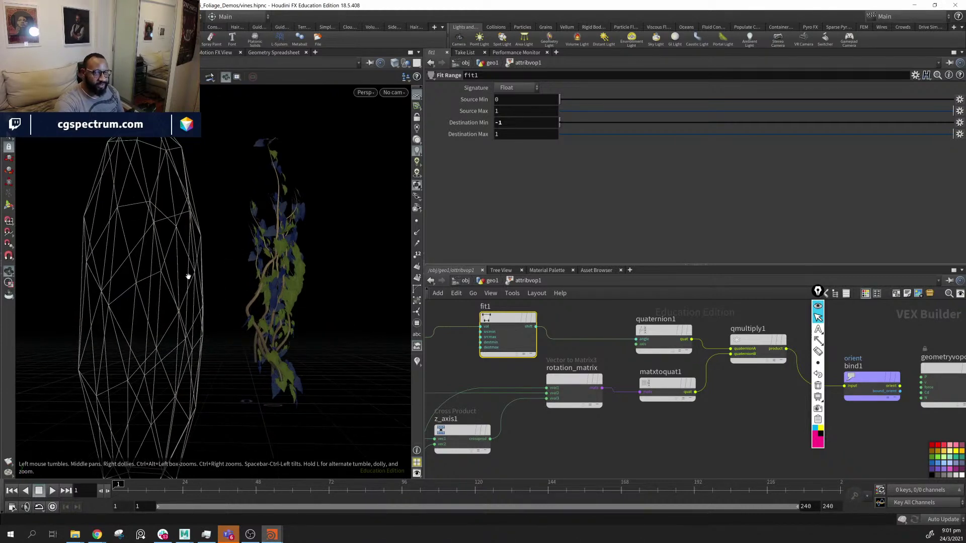